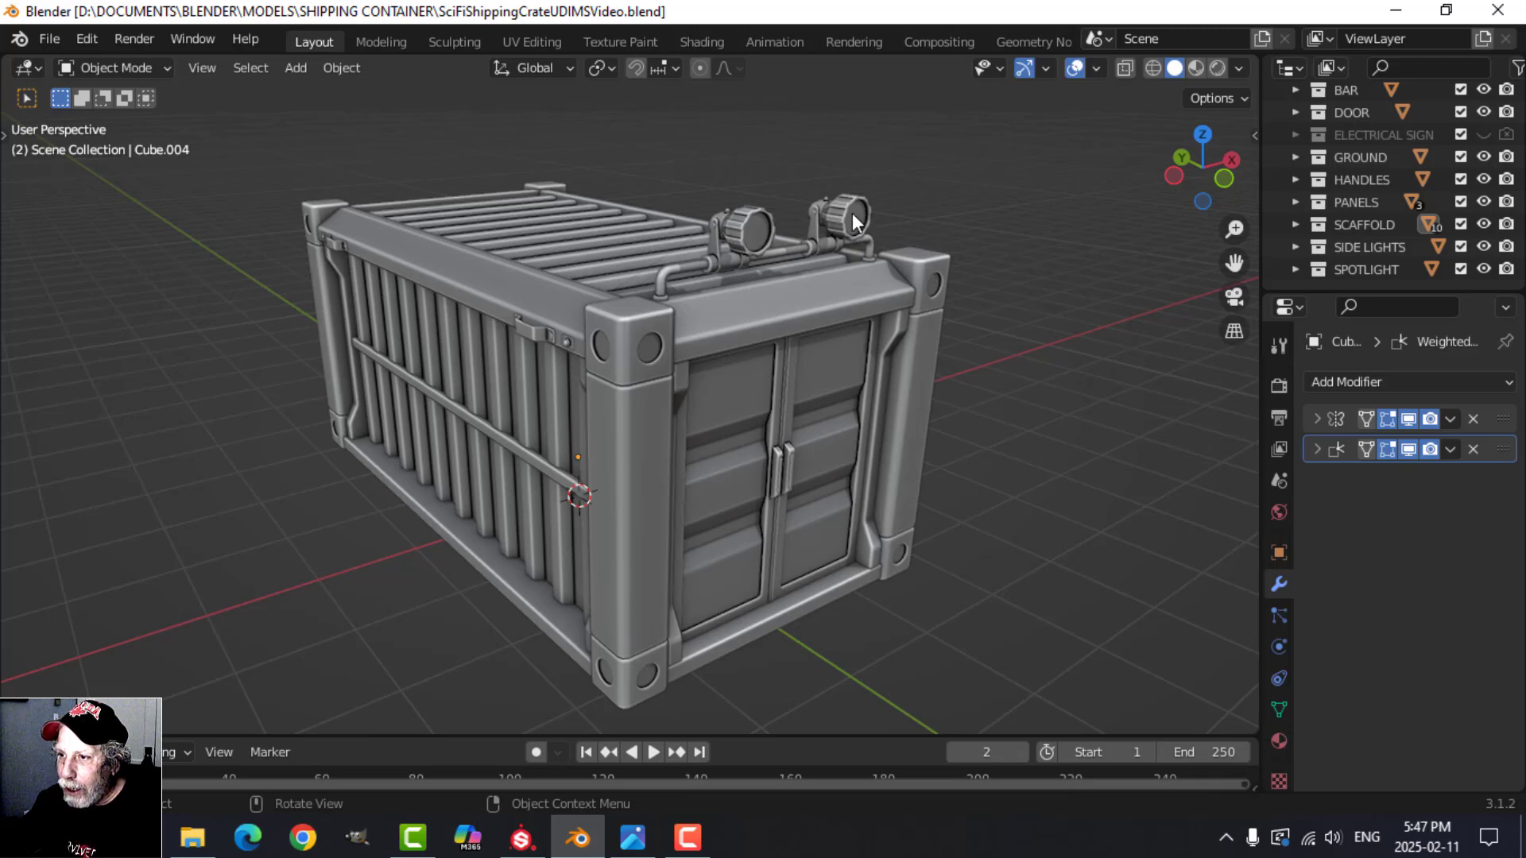
Step: Switch to the UV Editing workspace and put the container's corner post back in Object Mode
middle_click_drag(1004, 484, 958, 431)
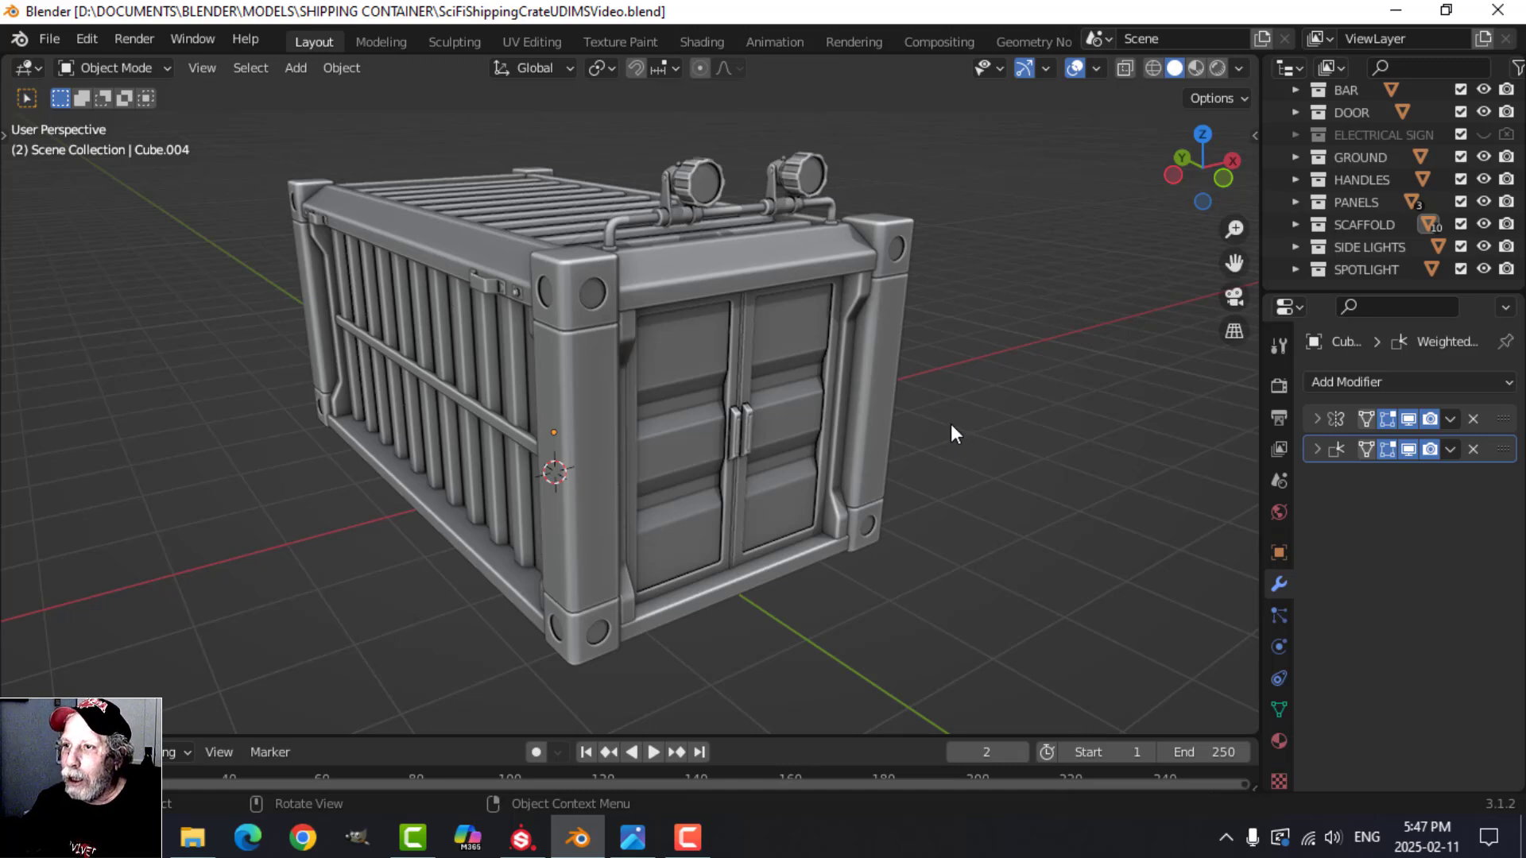
left_click(527, 41)
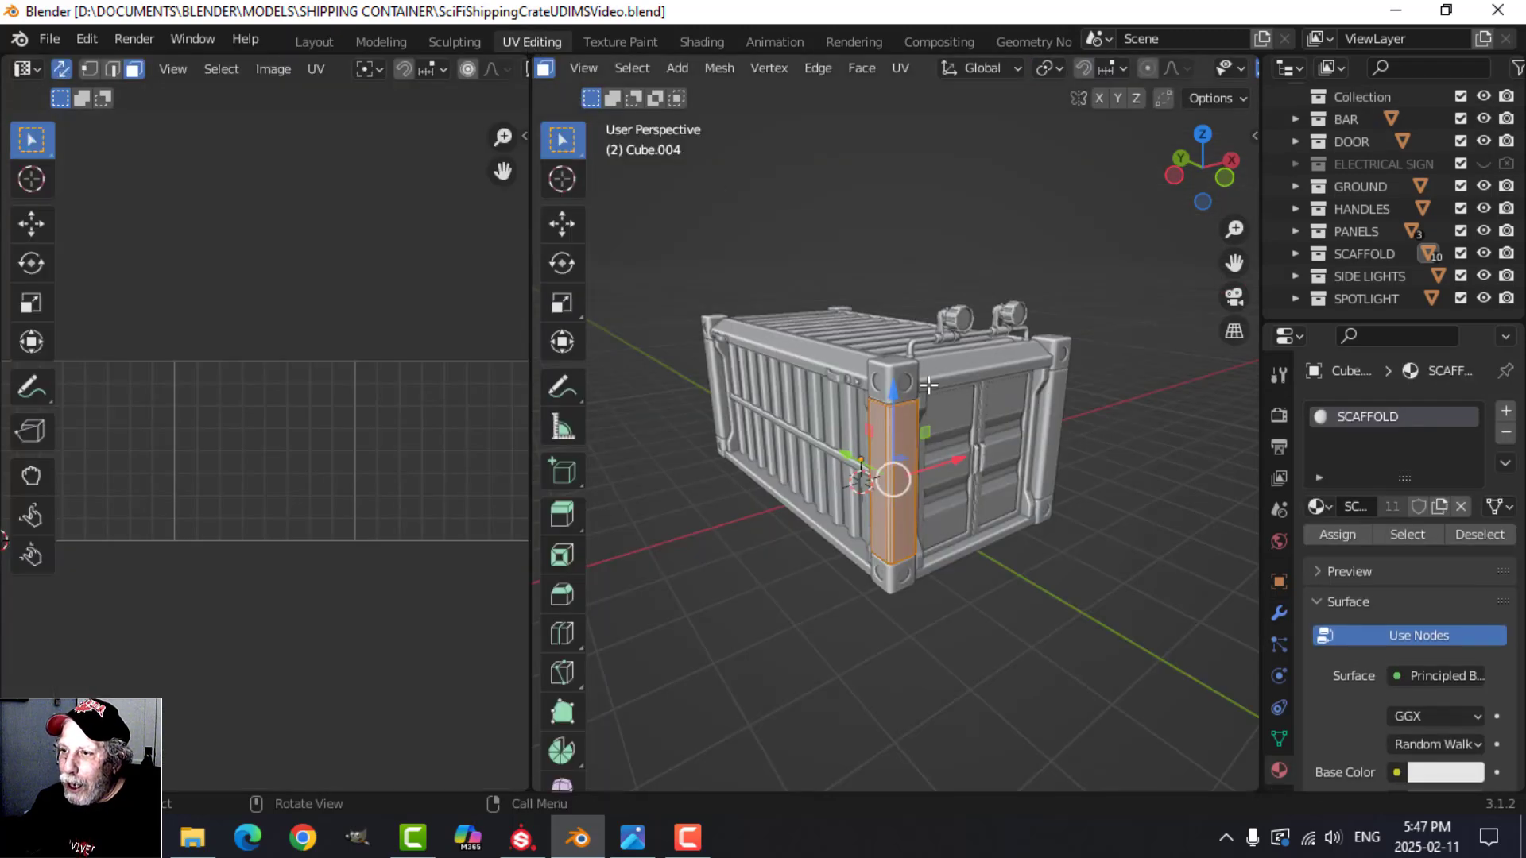
key("Tab")
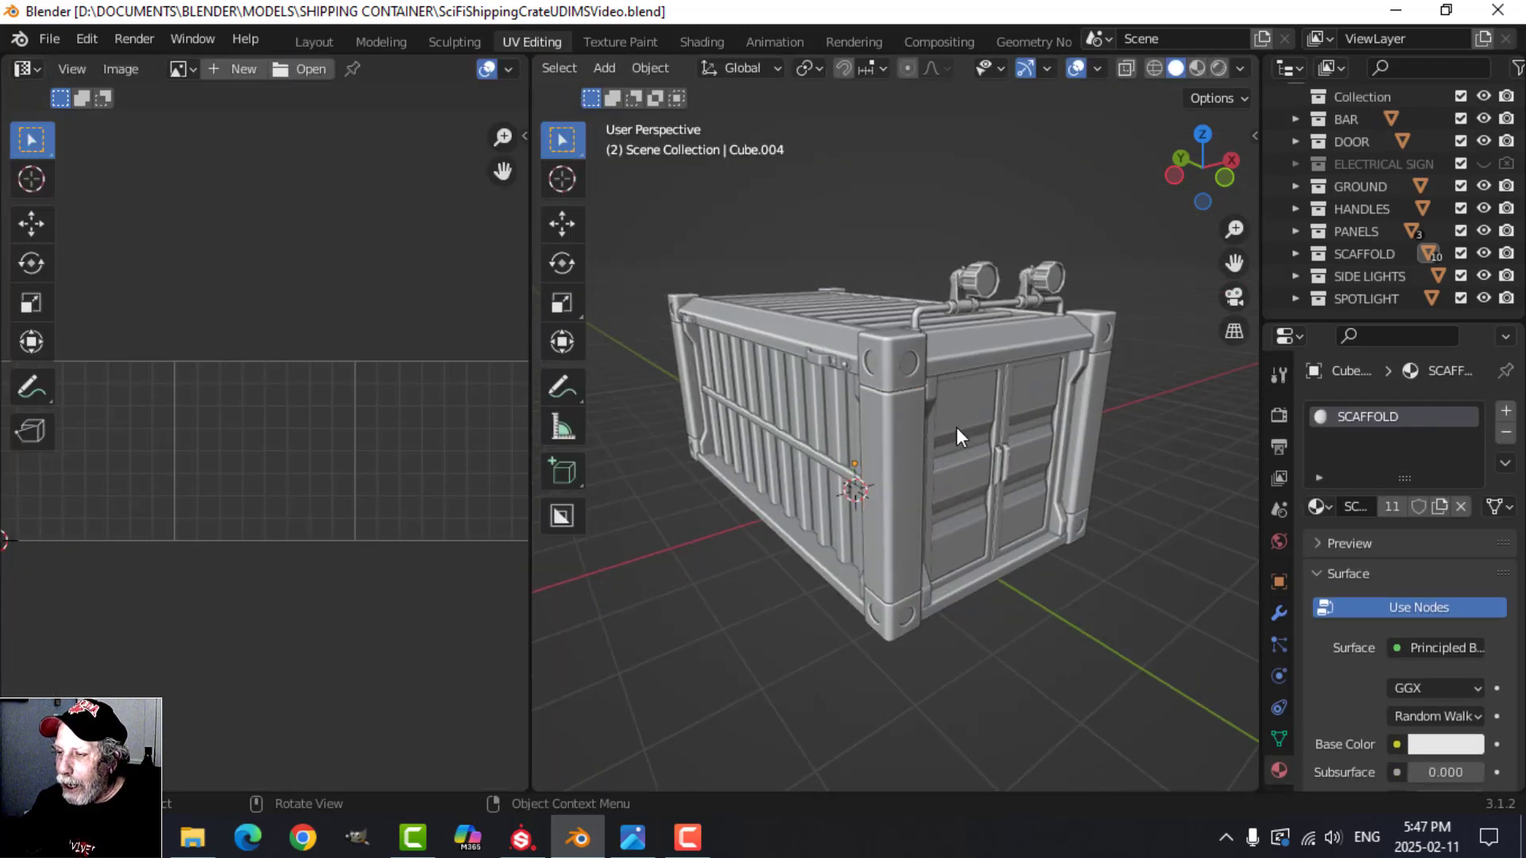
scroll(930, 426, "down", 3)
mouse_move(907, 403)
middle_mouse_down()
mouse_move(909, 379)
mouse_move(929, 403)
middle_mouse_up()
scroll(913, 403, "up", 1)
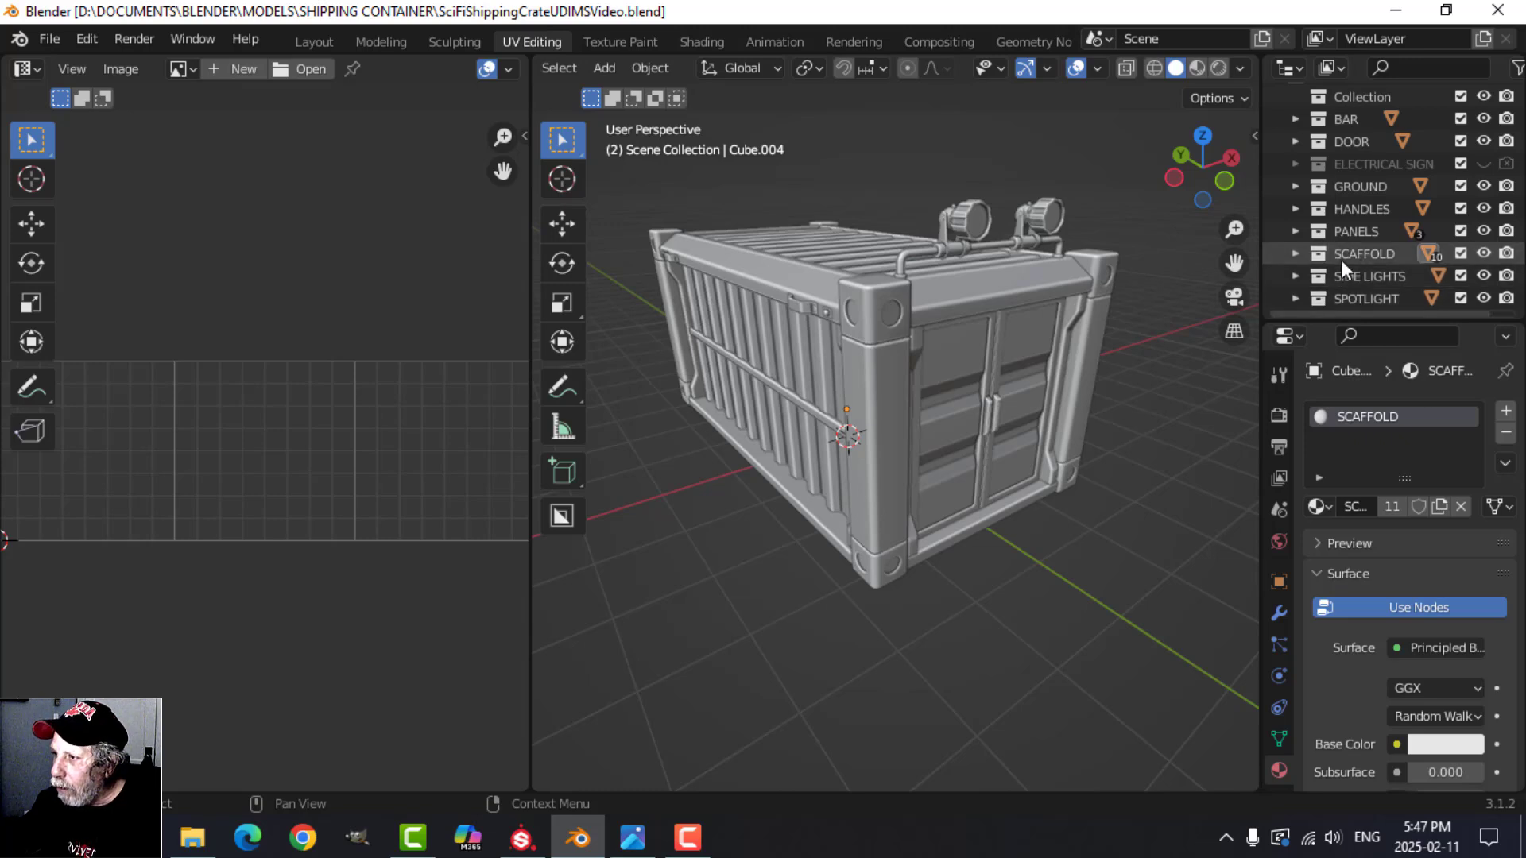
Step: Hide and show again the SCAFFOLD, PANELS and DOOR collections one by one to examine which parts each contains
left_click(1483, 253)
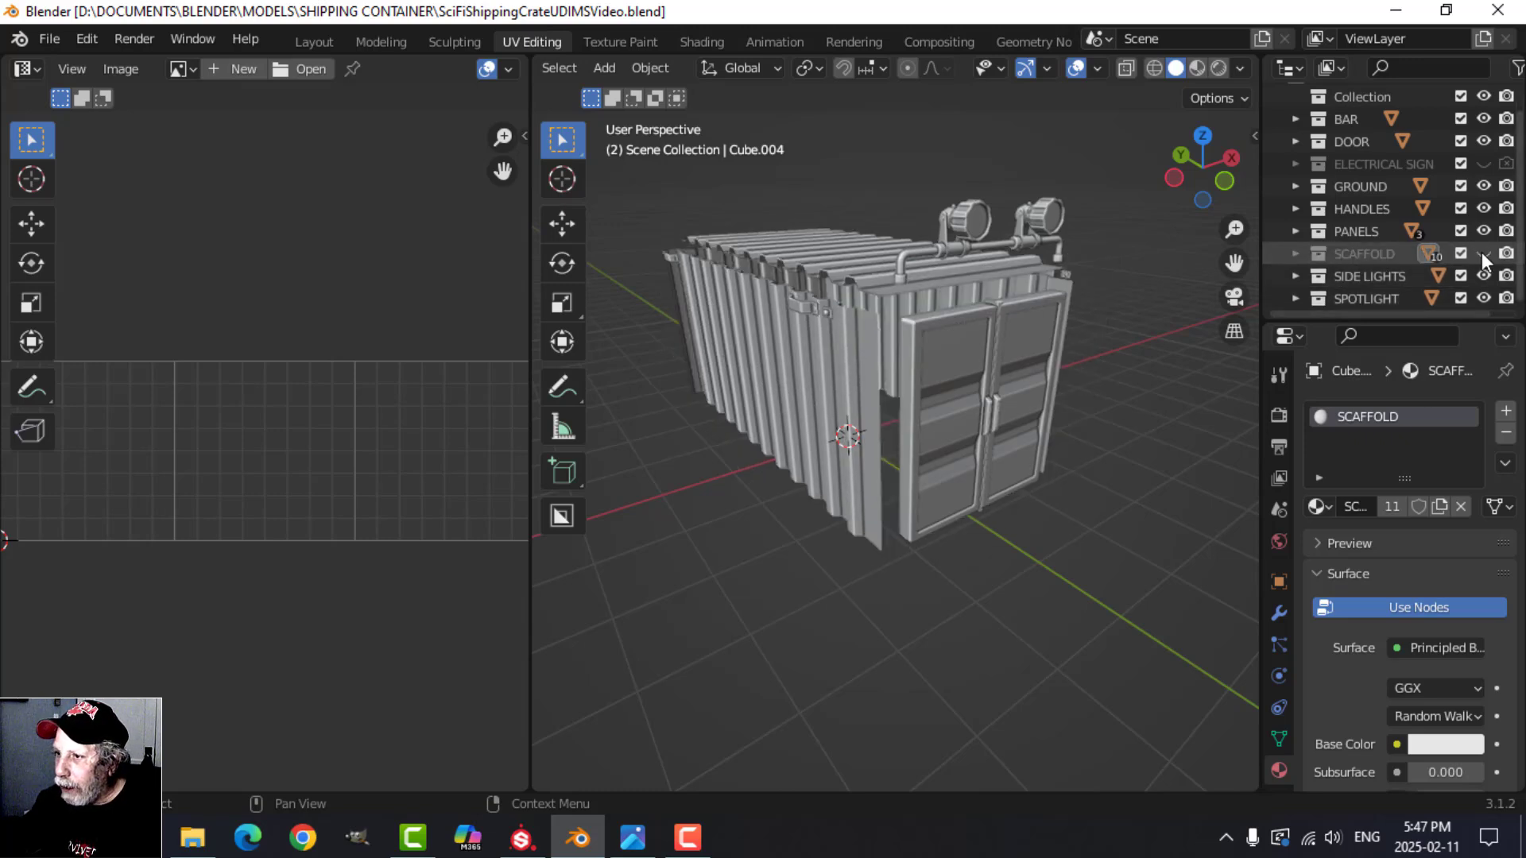
left_click(1483, 253)
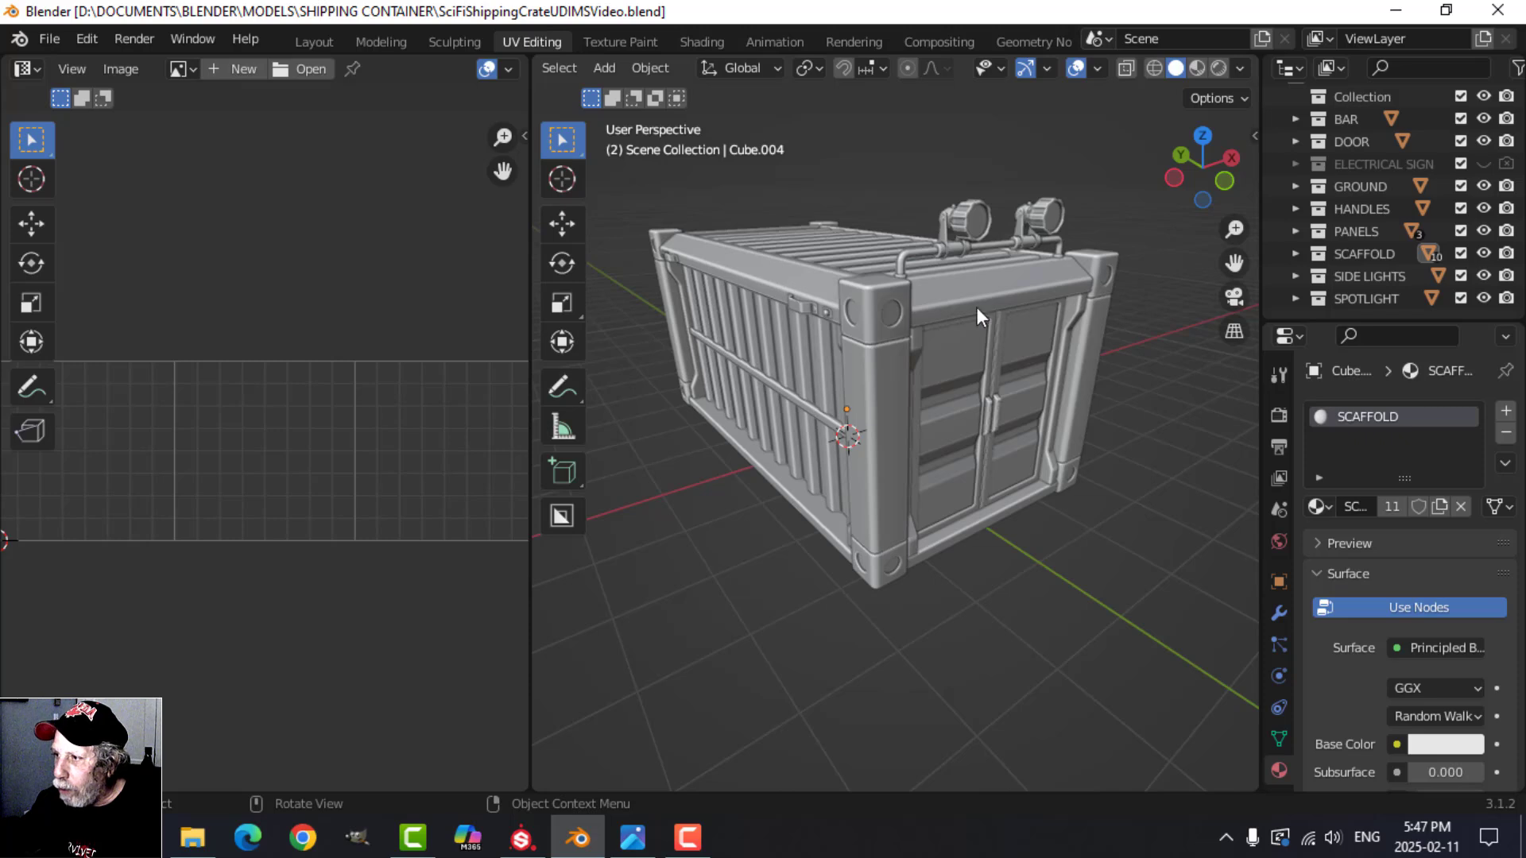
left_click(1483, 230)
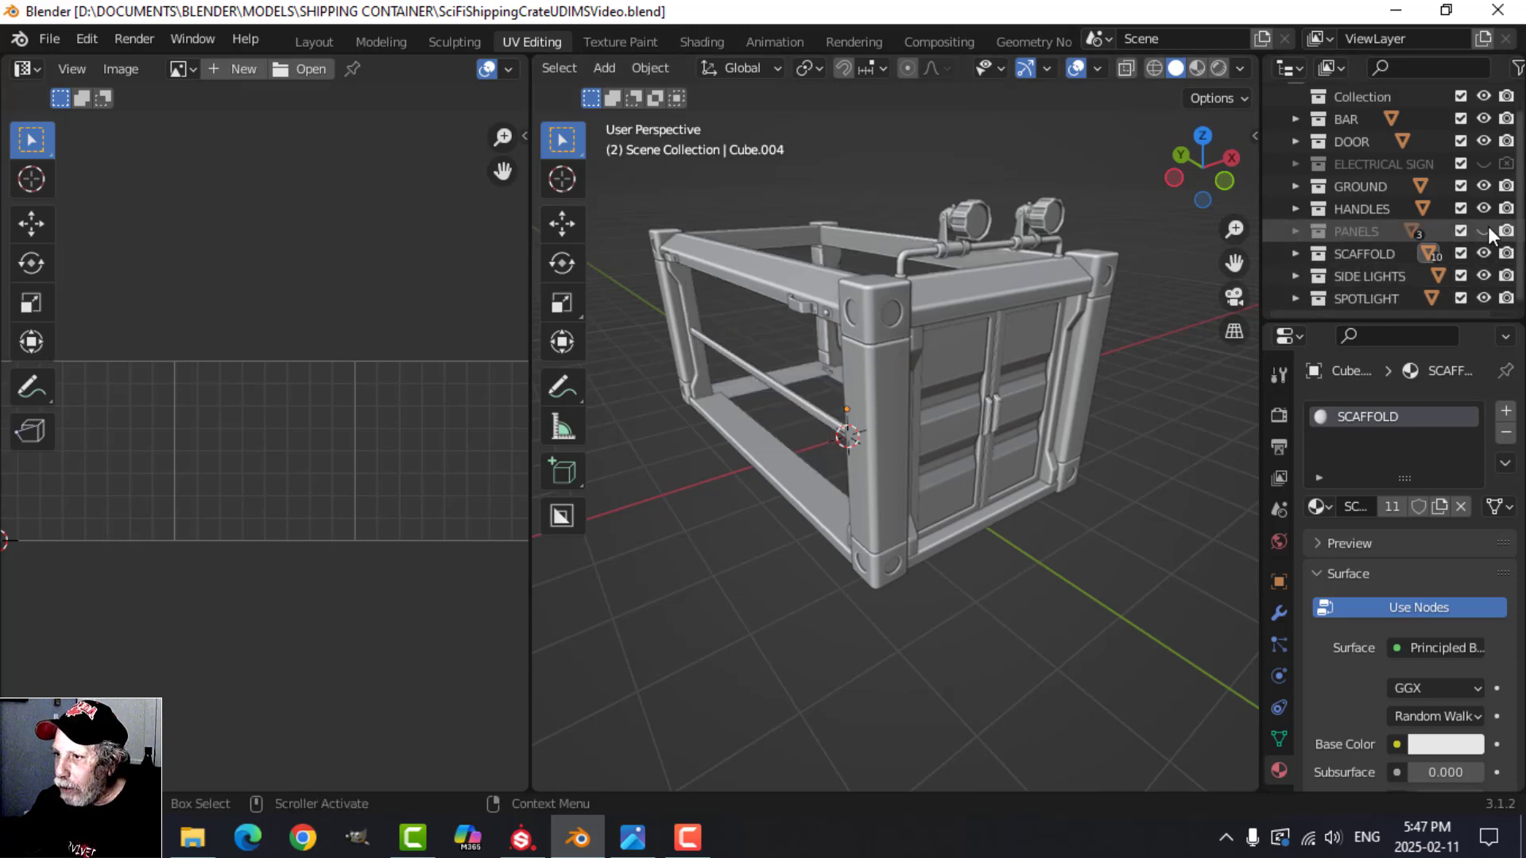
left_click(1484, 230)
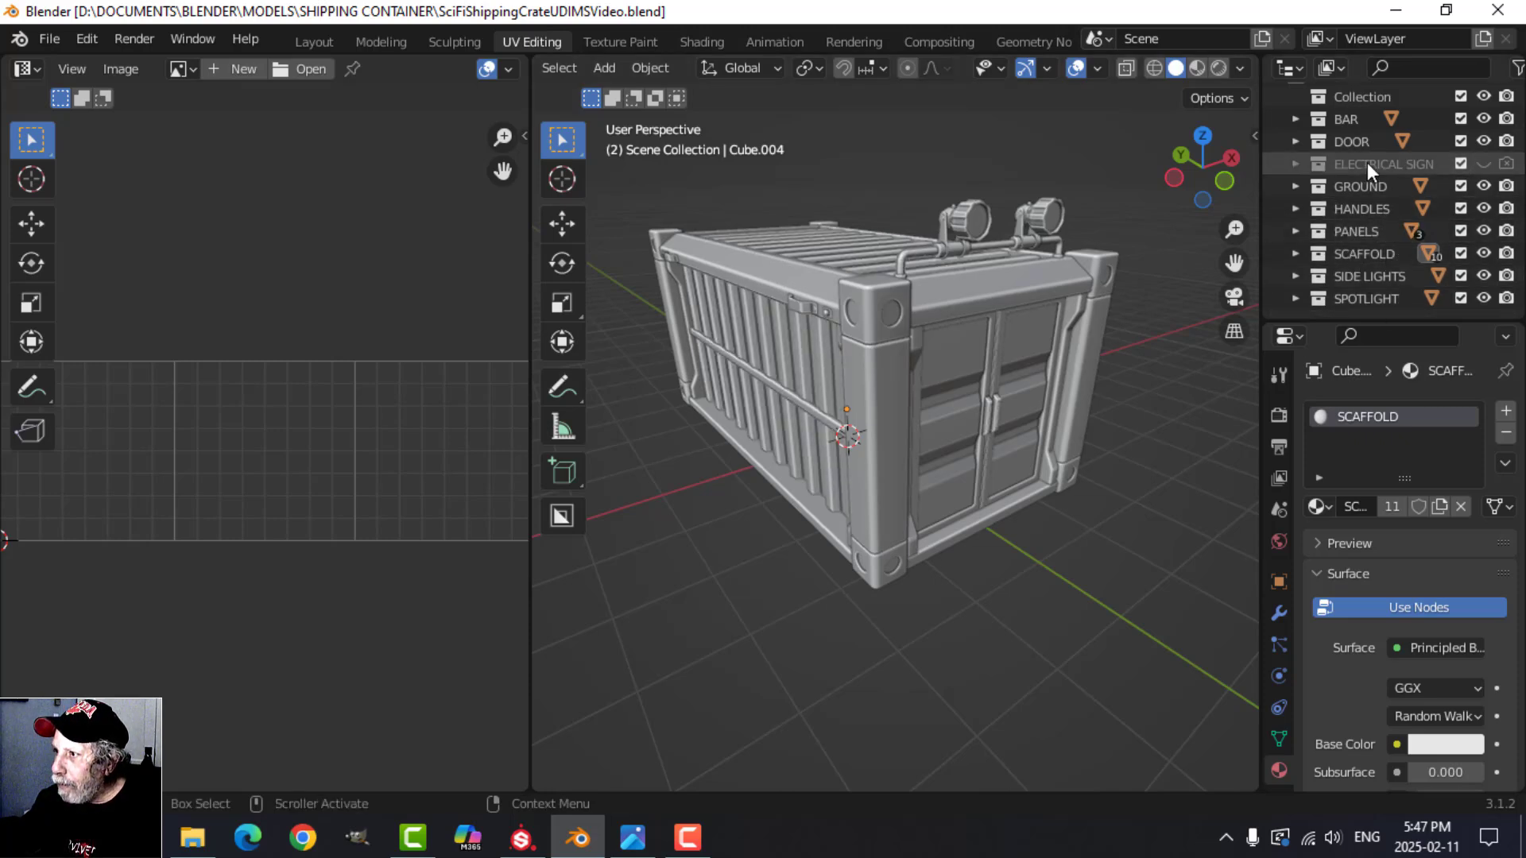
left_click(1483, 141)
left_click(1483, 141)
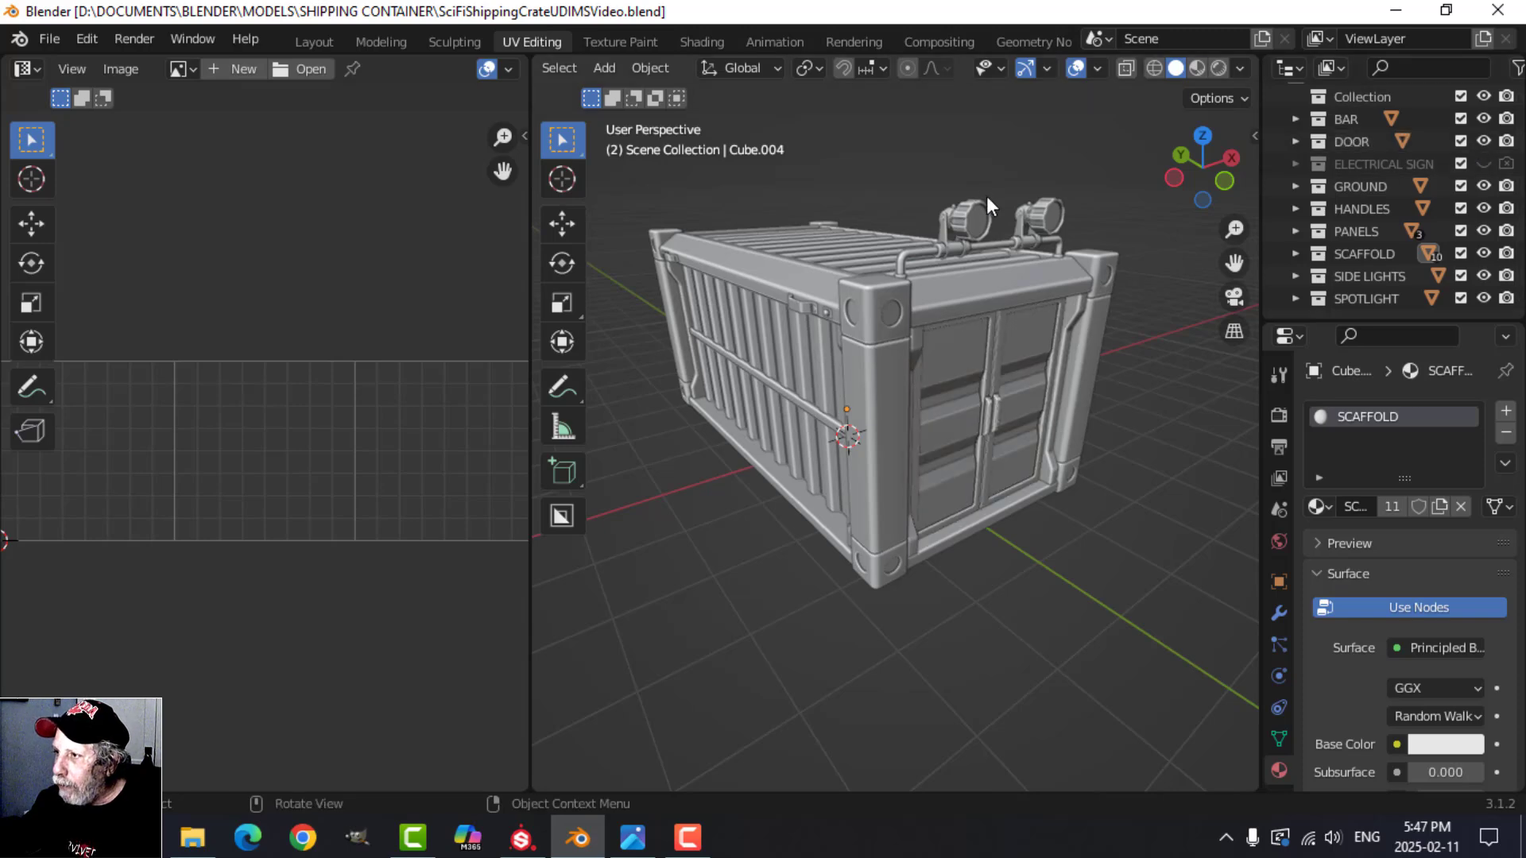
Step: Select the top end beam, the top side rail and the bottom side rail in turn to inspect the scaffold's separate objects
scroll(893, 442, "up", 1)
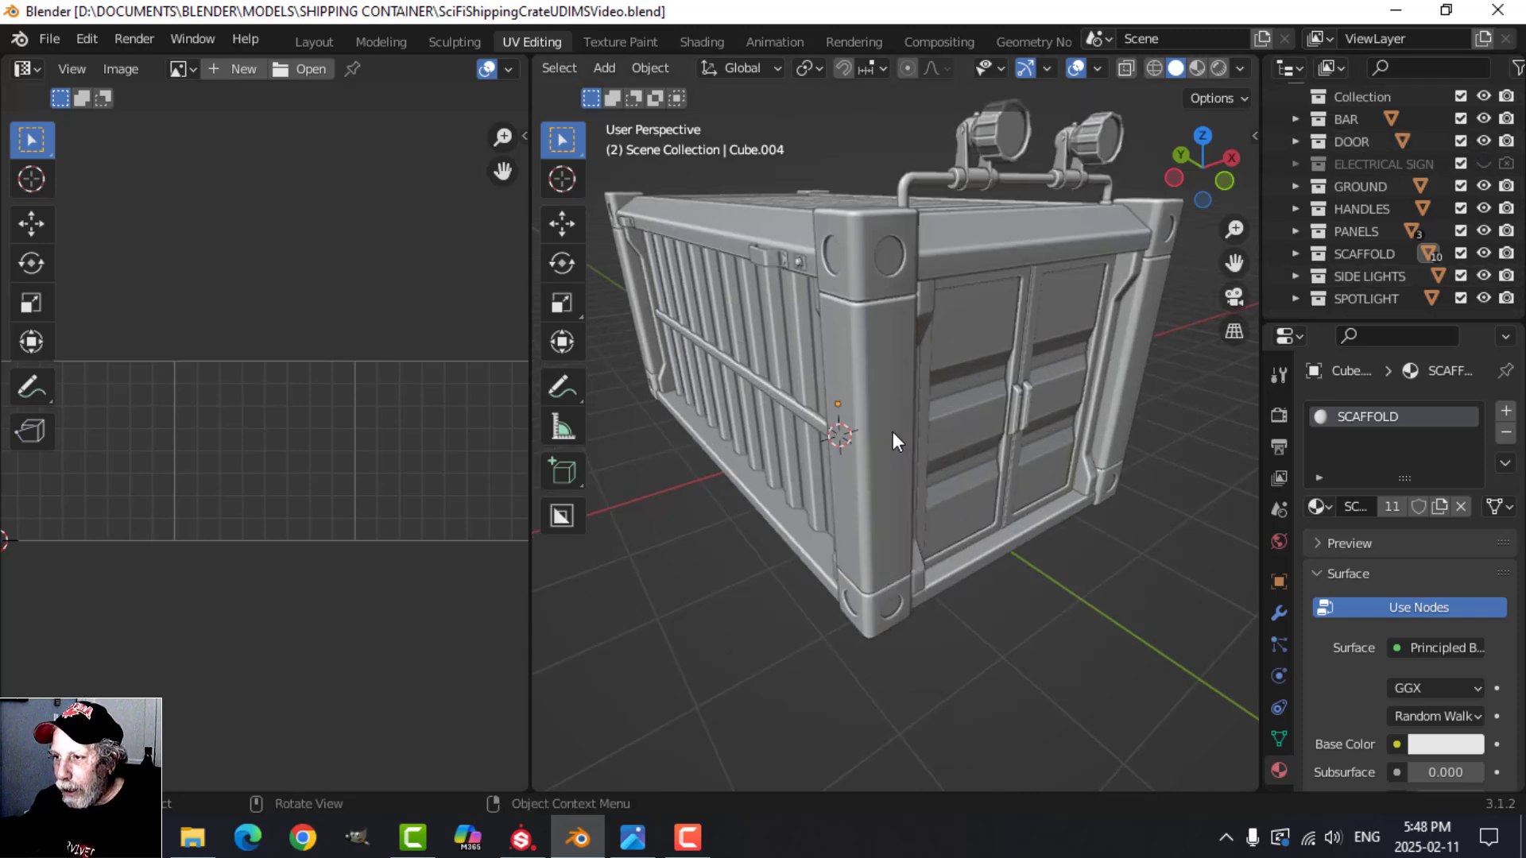
scroll(892, 433, "down", 1)
middle_click_drag(883, 427, 922, 445, "shift")
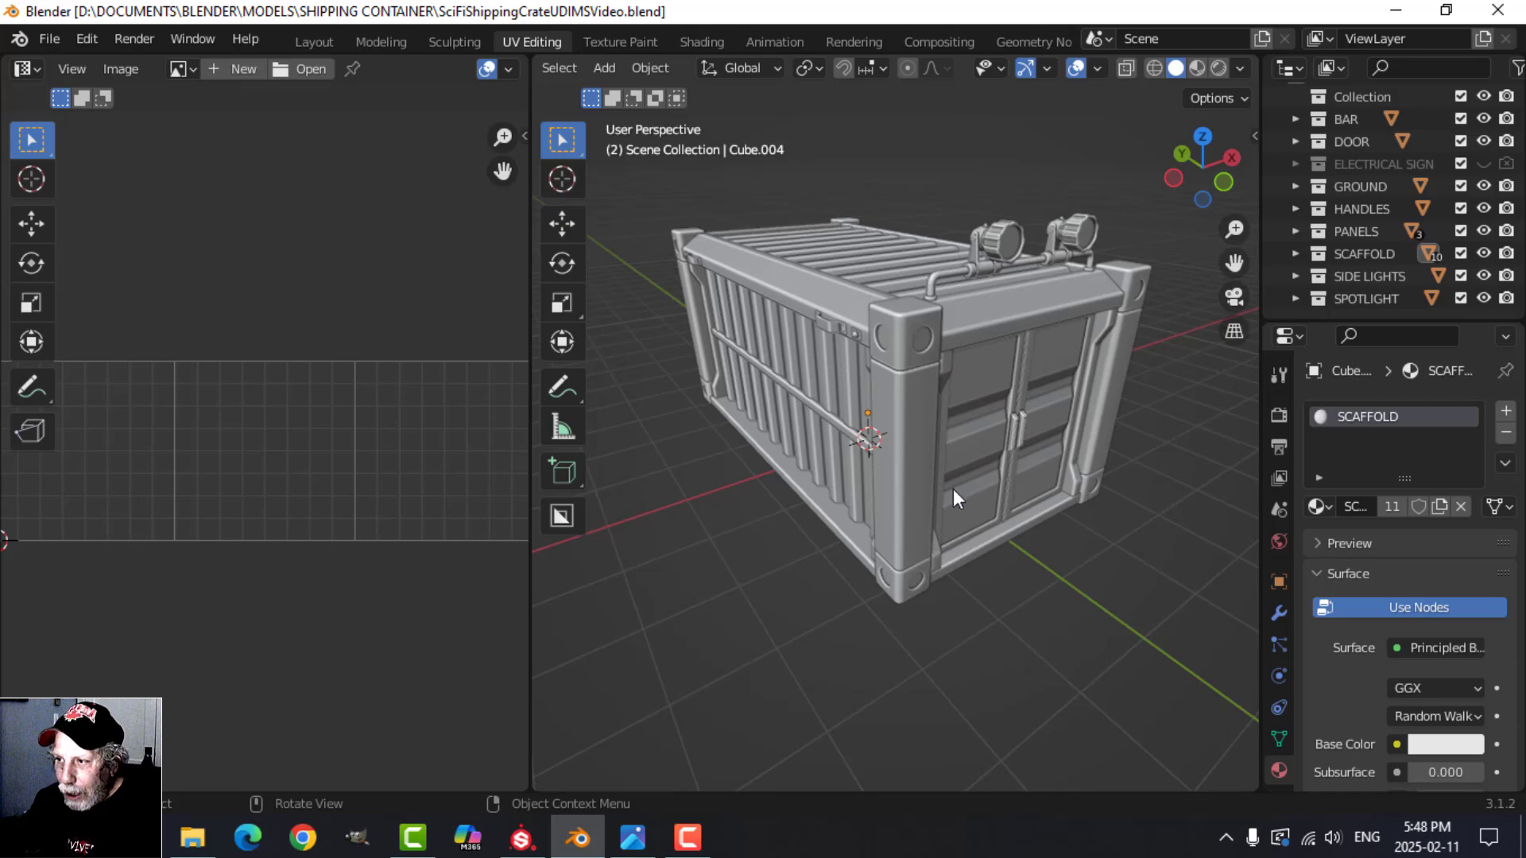
left_click(1014, 312)
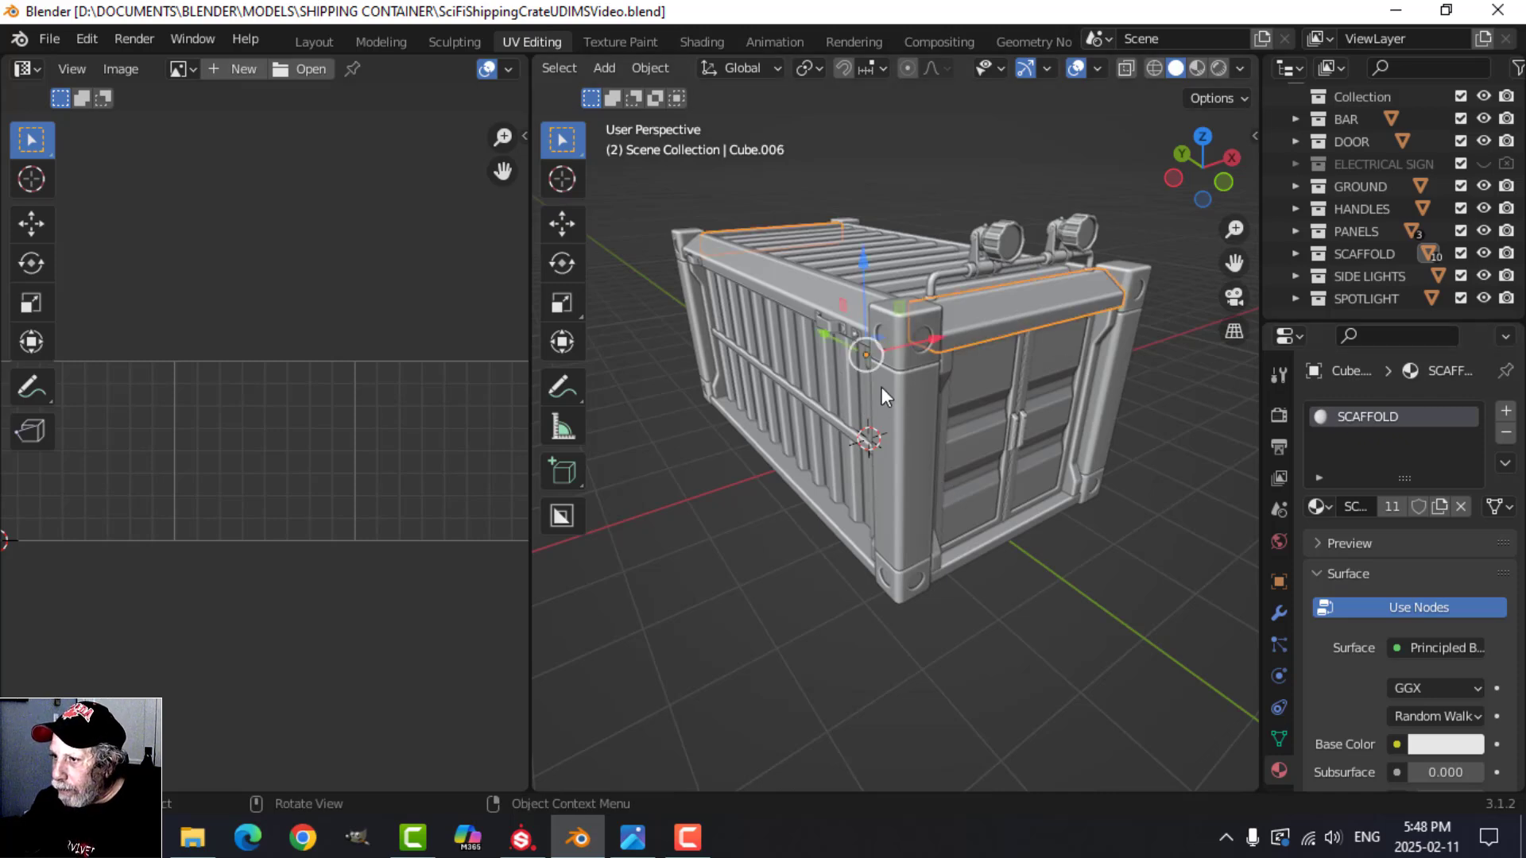
left_click(816, 296)
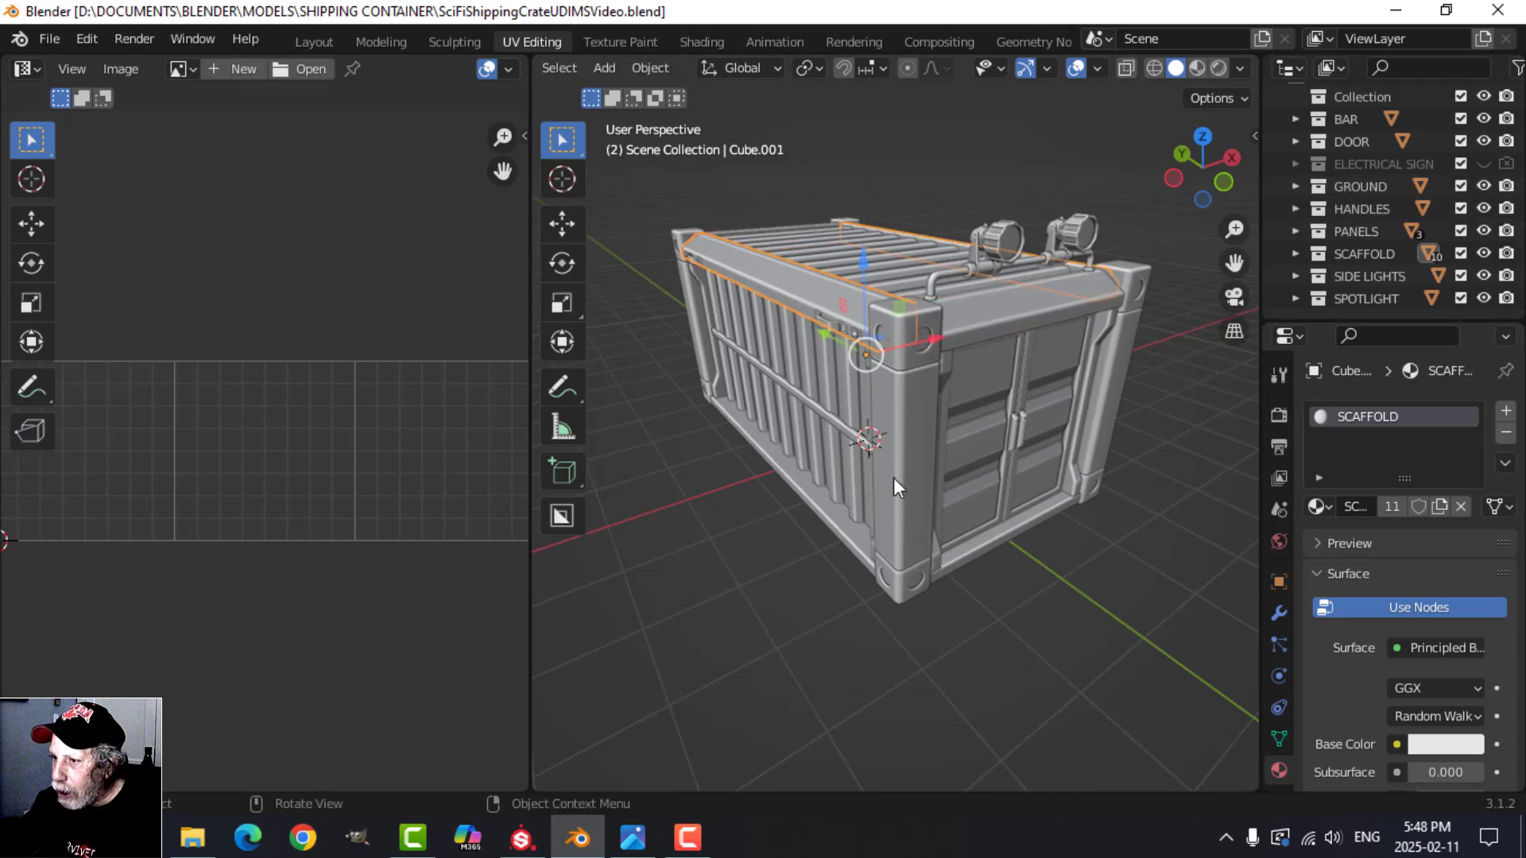
left_click(811, 499)
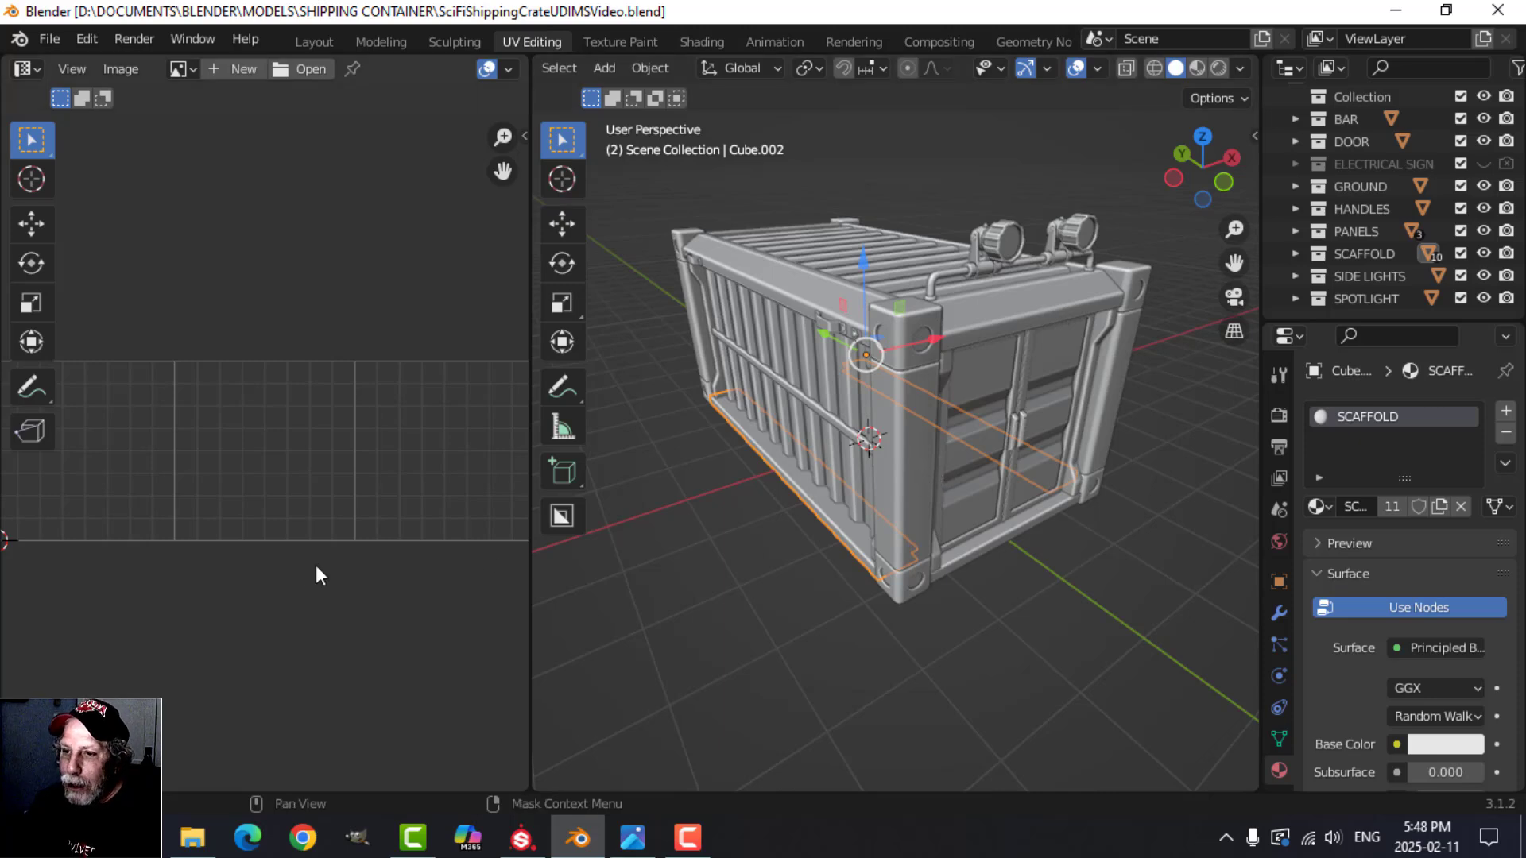
Step: Widen the UV editor, then select all objects and enter Edit Mode to display their UVs together
scroll(300, 567, "down", 2)
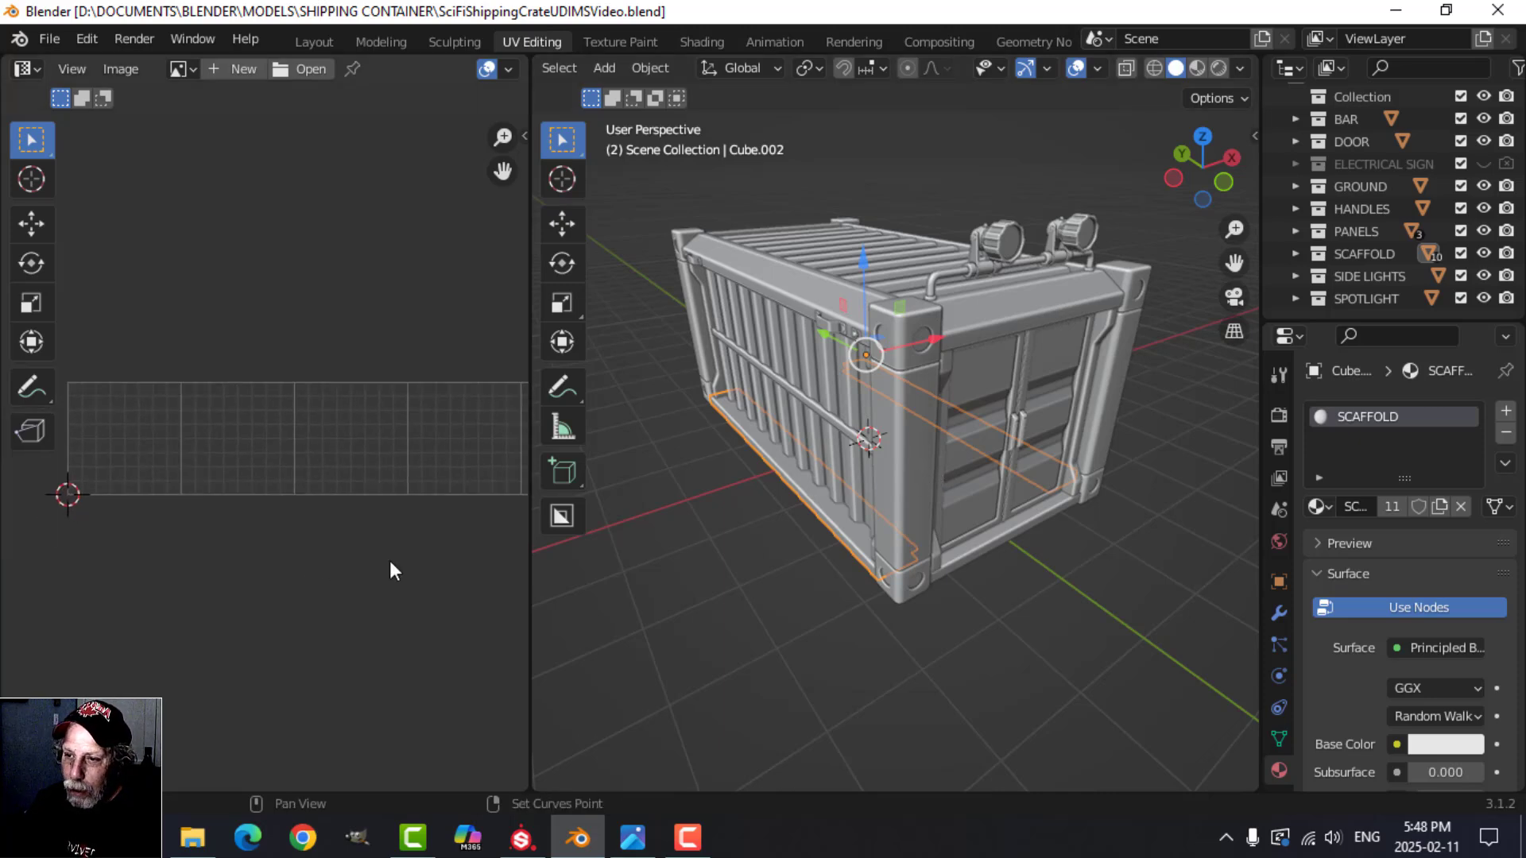
left_click_drag(528, 579, 664, 578)
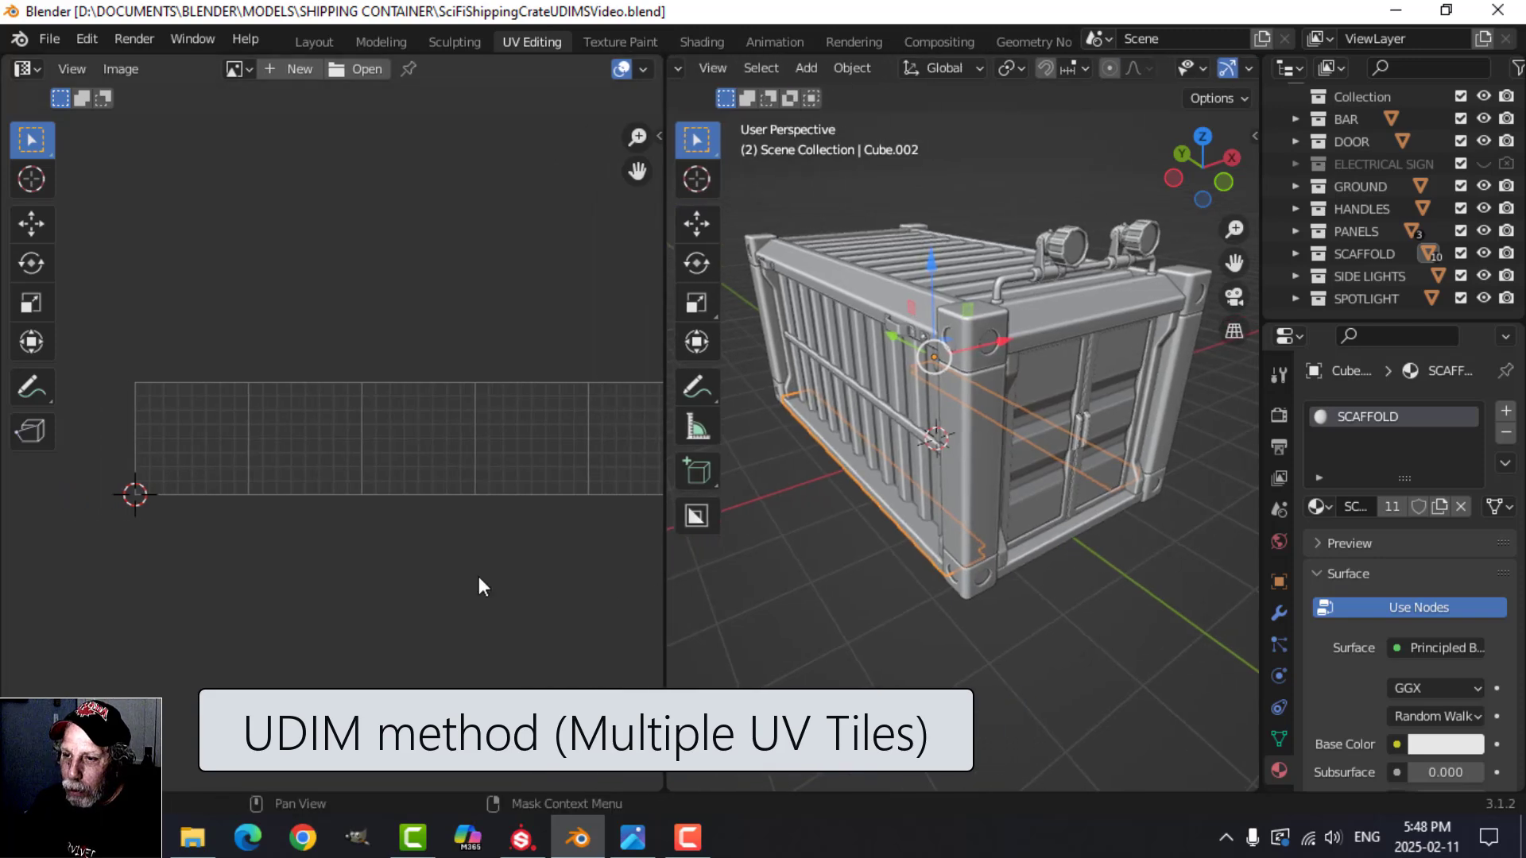
scroll(479, 575, "down", 2)
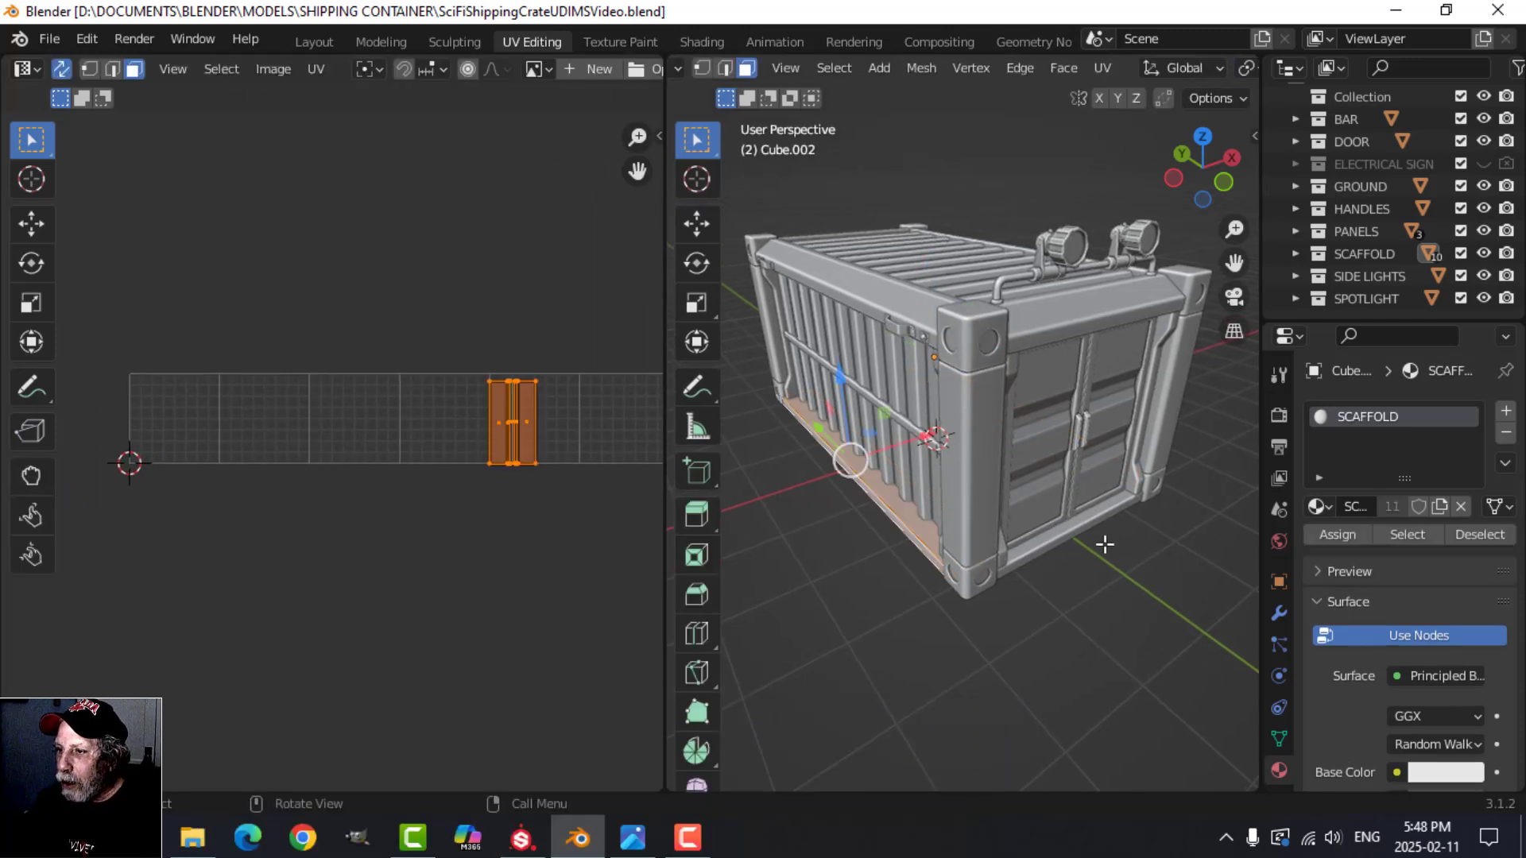
key("a")
key("Tab")
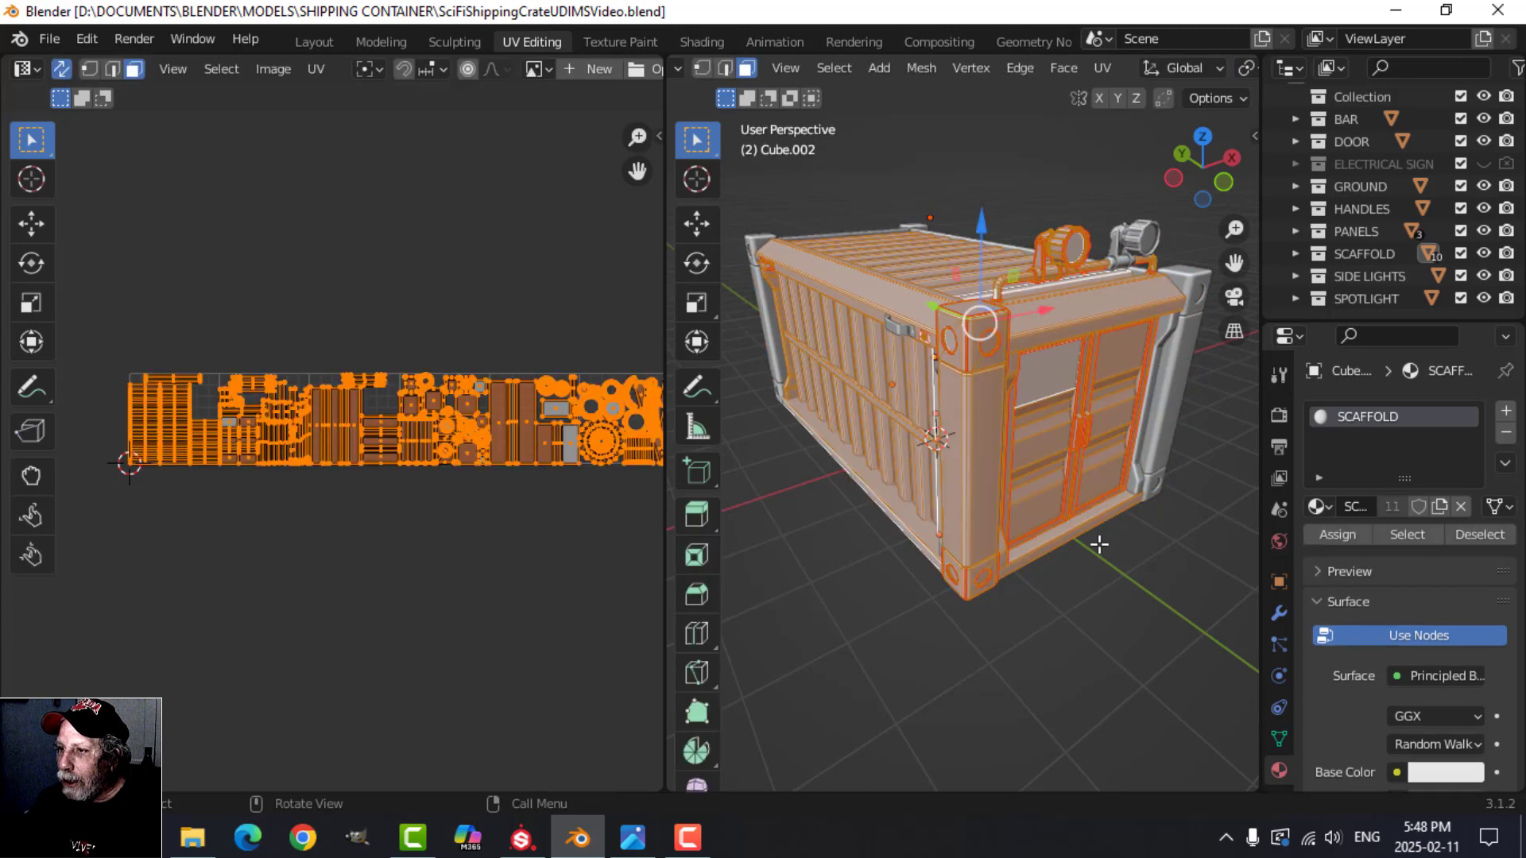
Step: Examine how the container's UV islands are distributed across the row of UDIM tiles
scroll(388, 546, "down", 1)
scroll(264, 518, "up", 3)
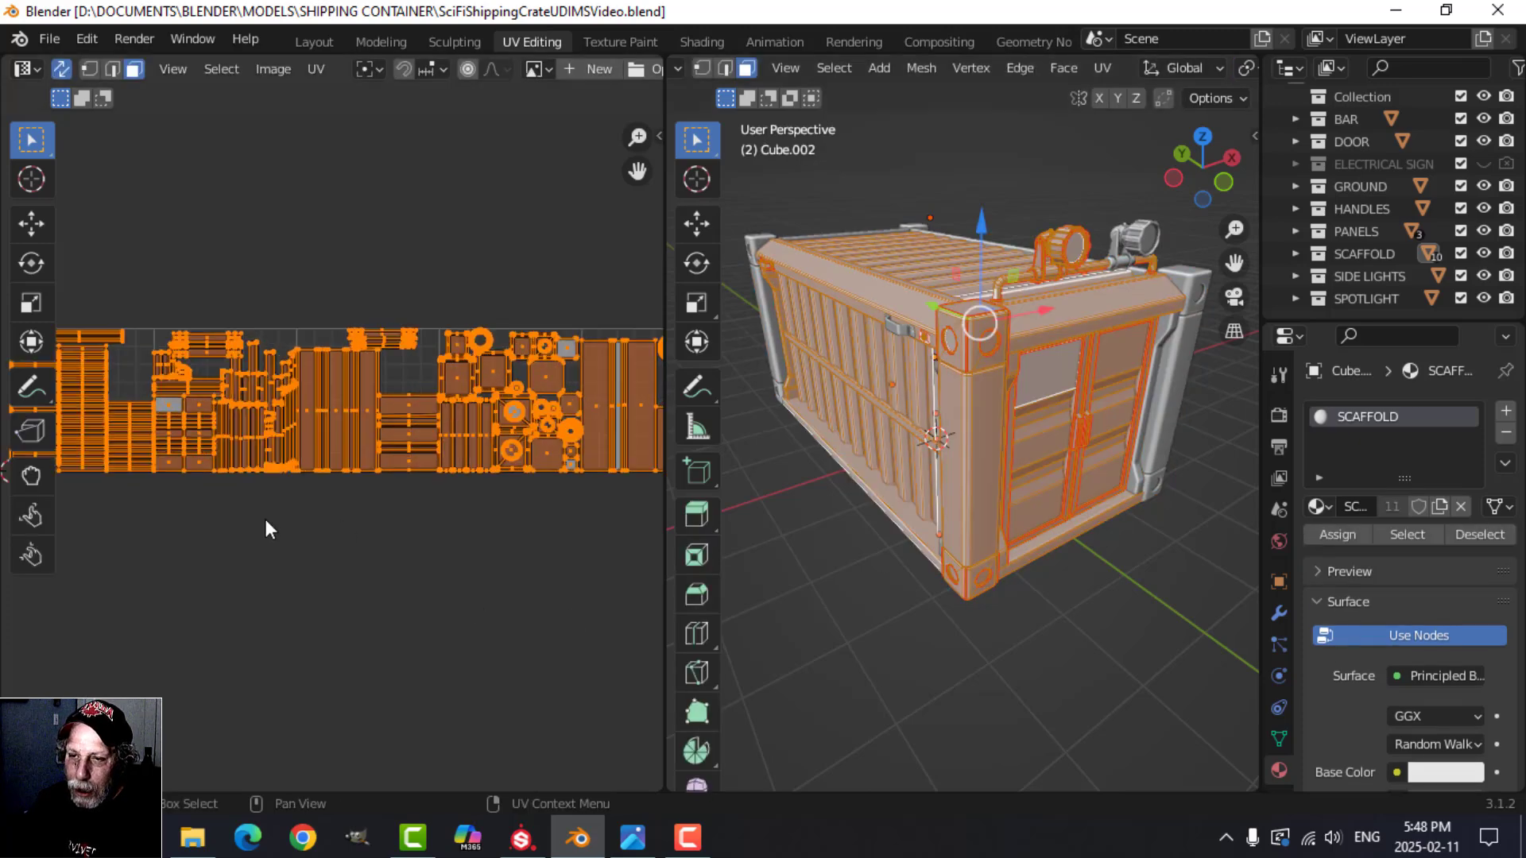
scroll(132, 493, "down", 1)
middle_click_drag(144, 508, 225, 528)
middle_click_drag(433, 538, 168, 540)
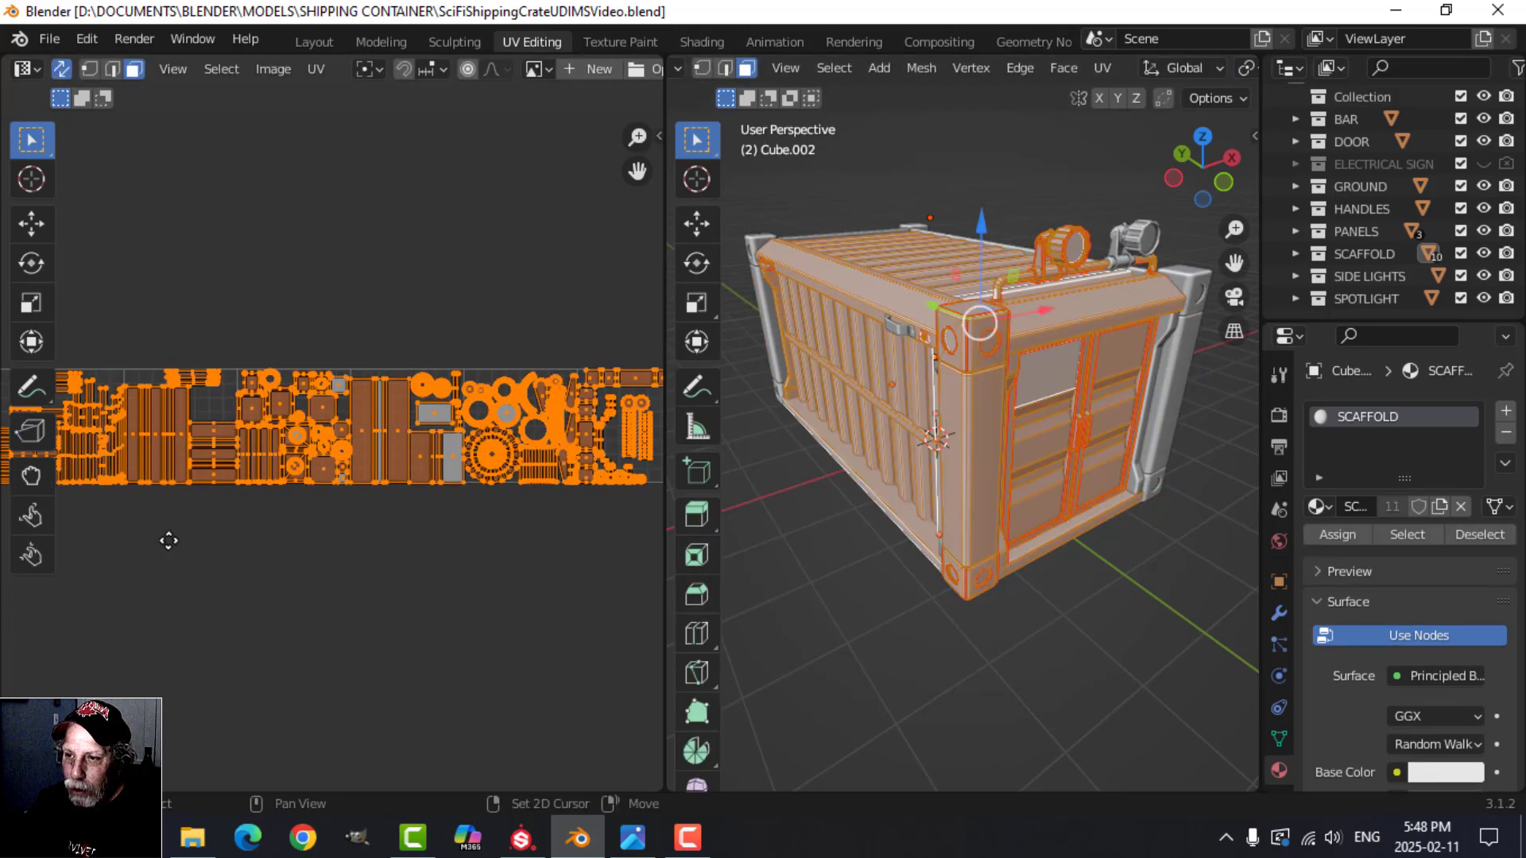
middle_click_drag(364, 545, 490, 559)
middle_click_drag(317, 549, 445, 549, "shift")
scroll(354, 548, "up", 1)
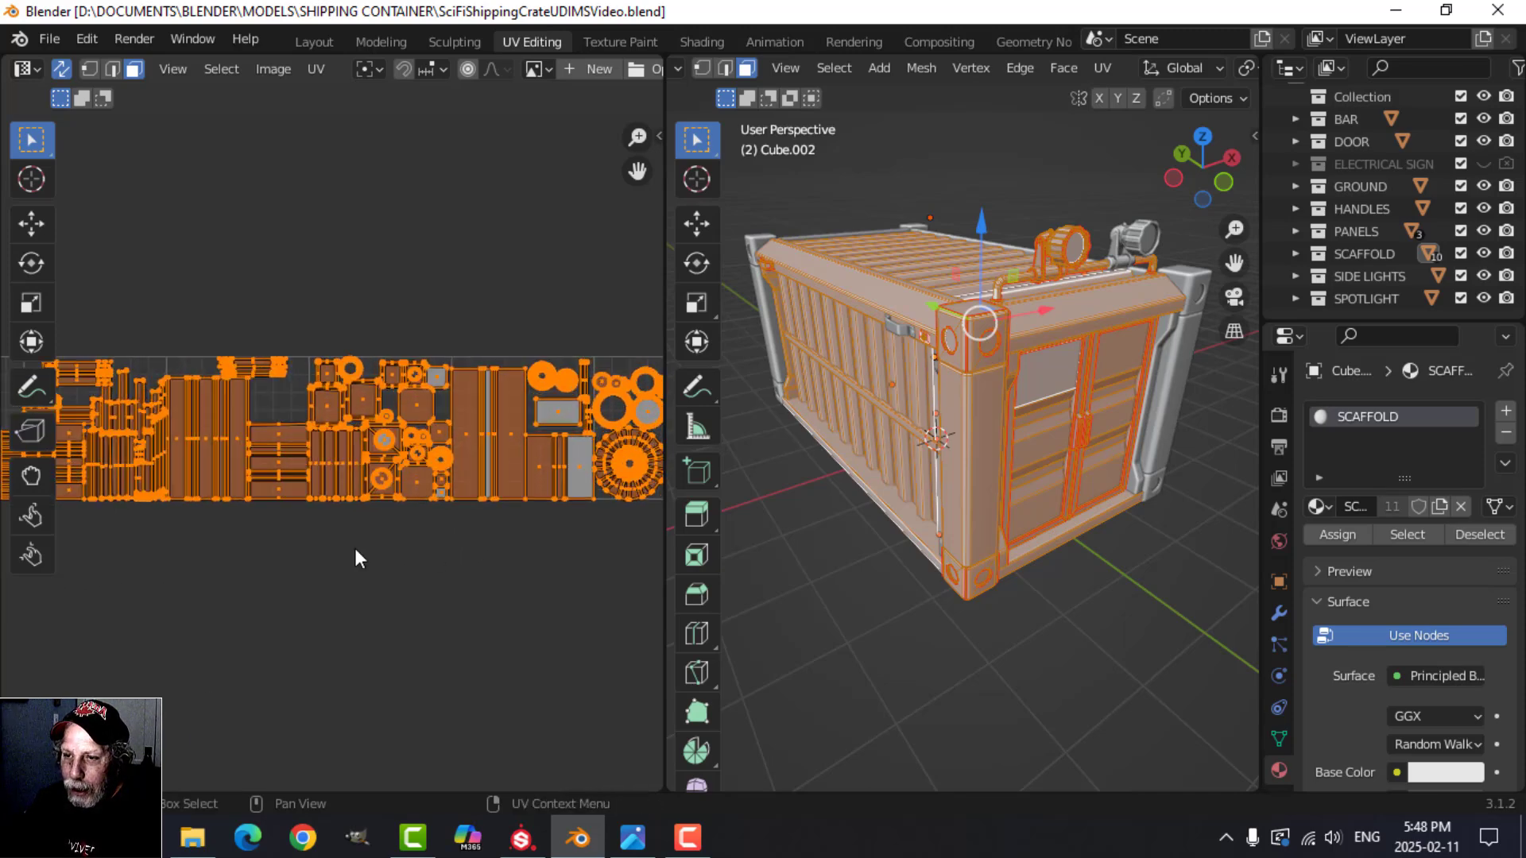
scroll(348, 549, "down", 1)
mouse_move(315, 553)
middle_mouse_down("shift")
mouse_move(401, 547)
mouse_move(326, 555)
middle_mouse_up("shift")
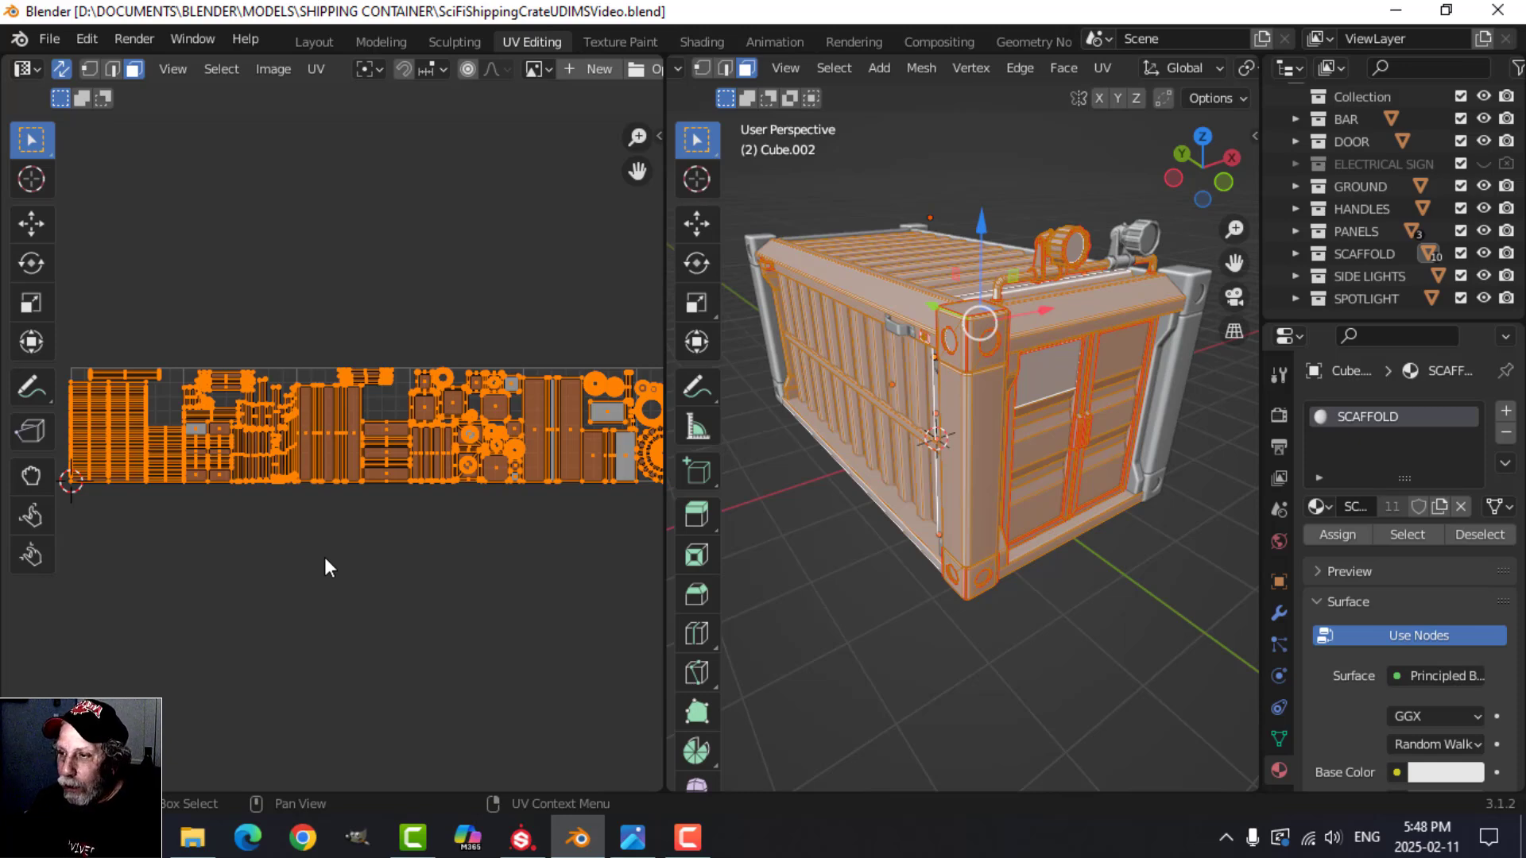
scroll(994, 515, "up", 1)
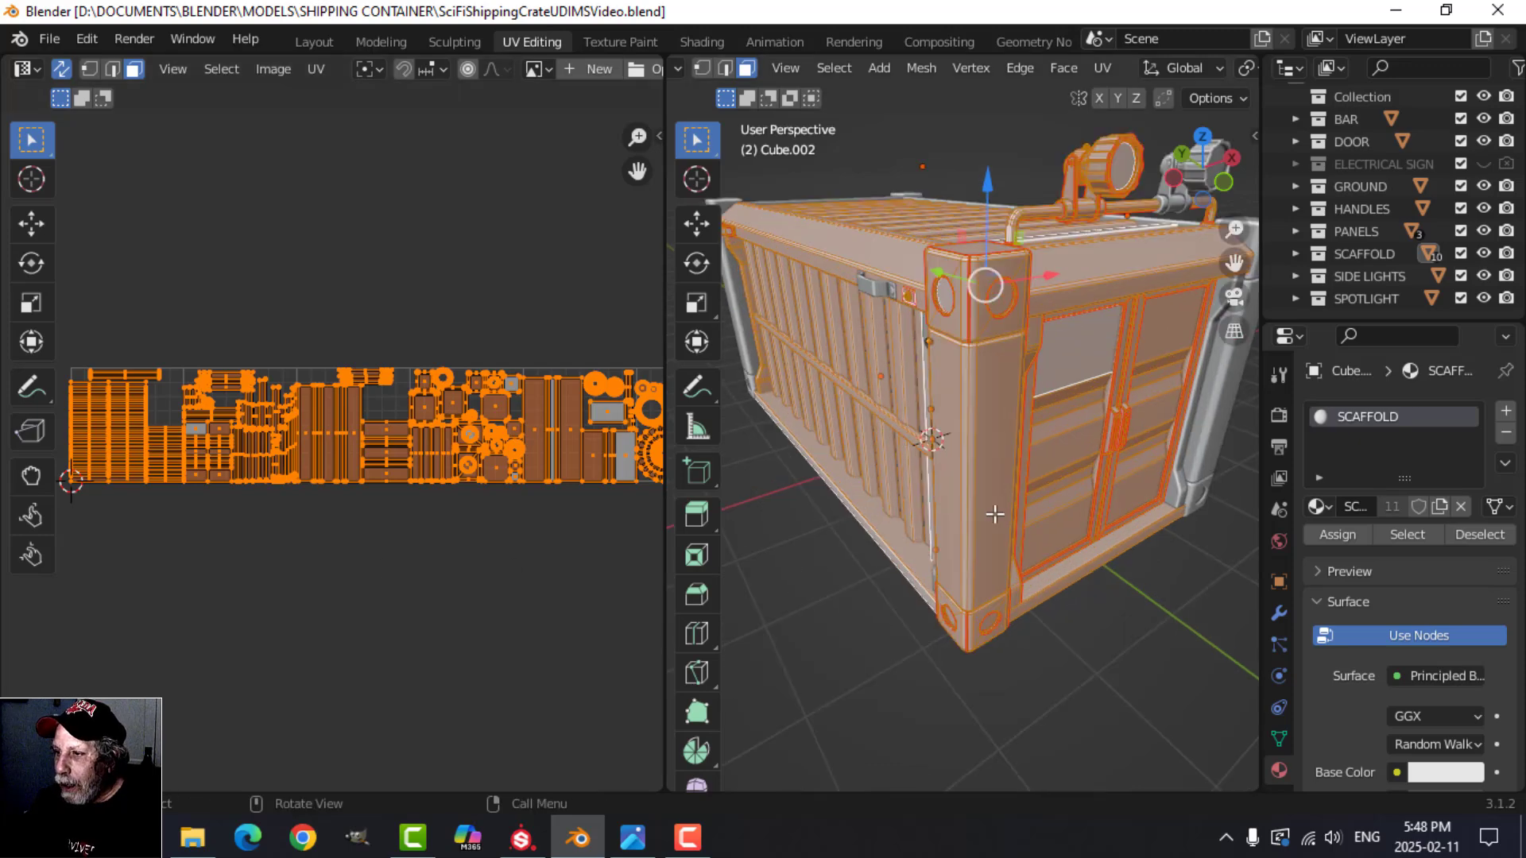
scroll(229, 555, "down", 1)
middle_click_drag(229, 554, 321, 552)
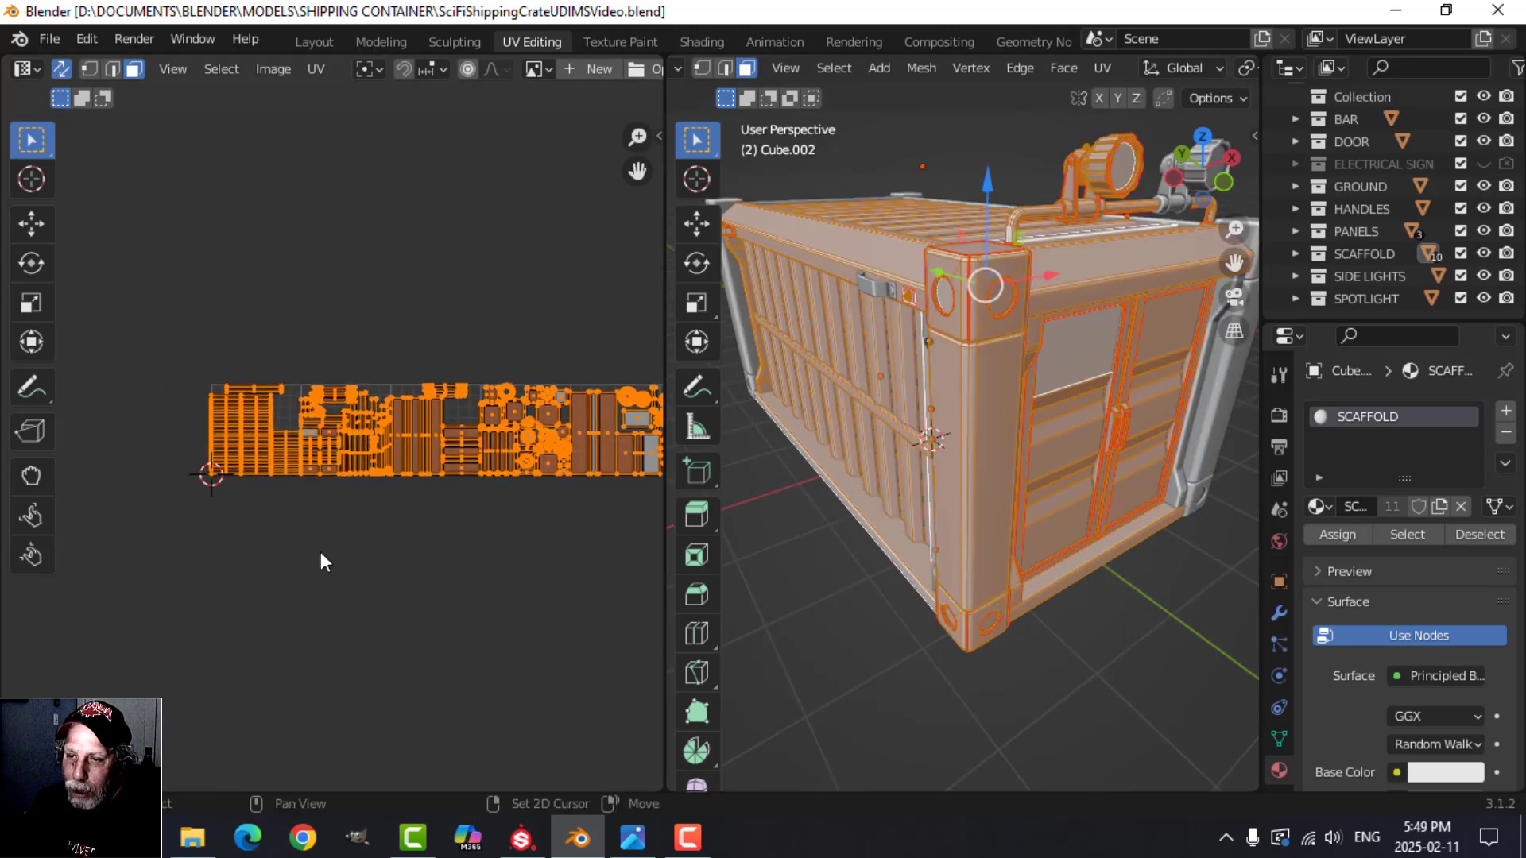
scroll(292, 549, "up", 2)
scroll(294, 560, "up", 2)
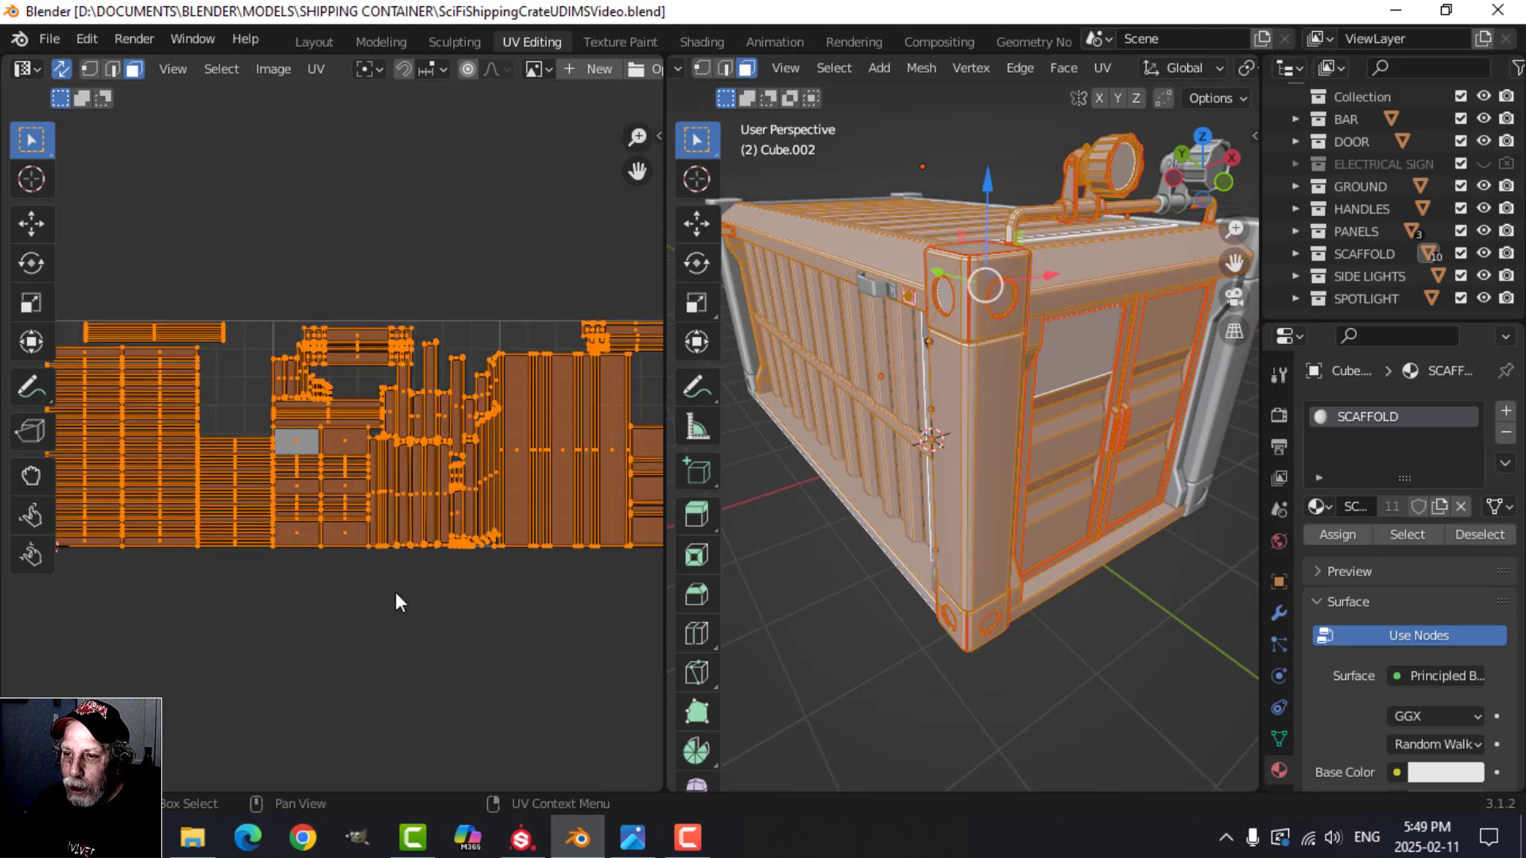
Step: Box-select the UV islands in the first UDIM tile and inspect the matching faces on the model
scroll(394, 596, "down", 3)
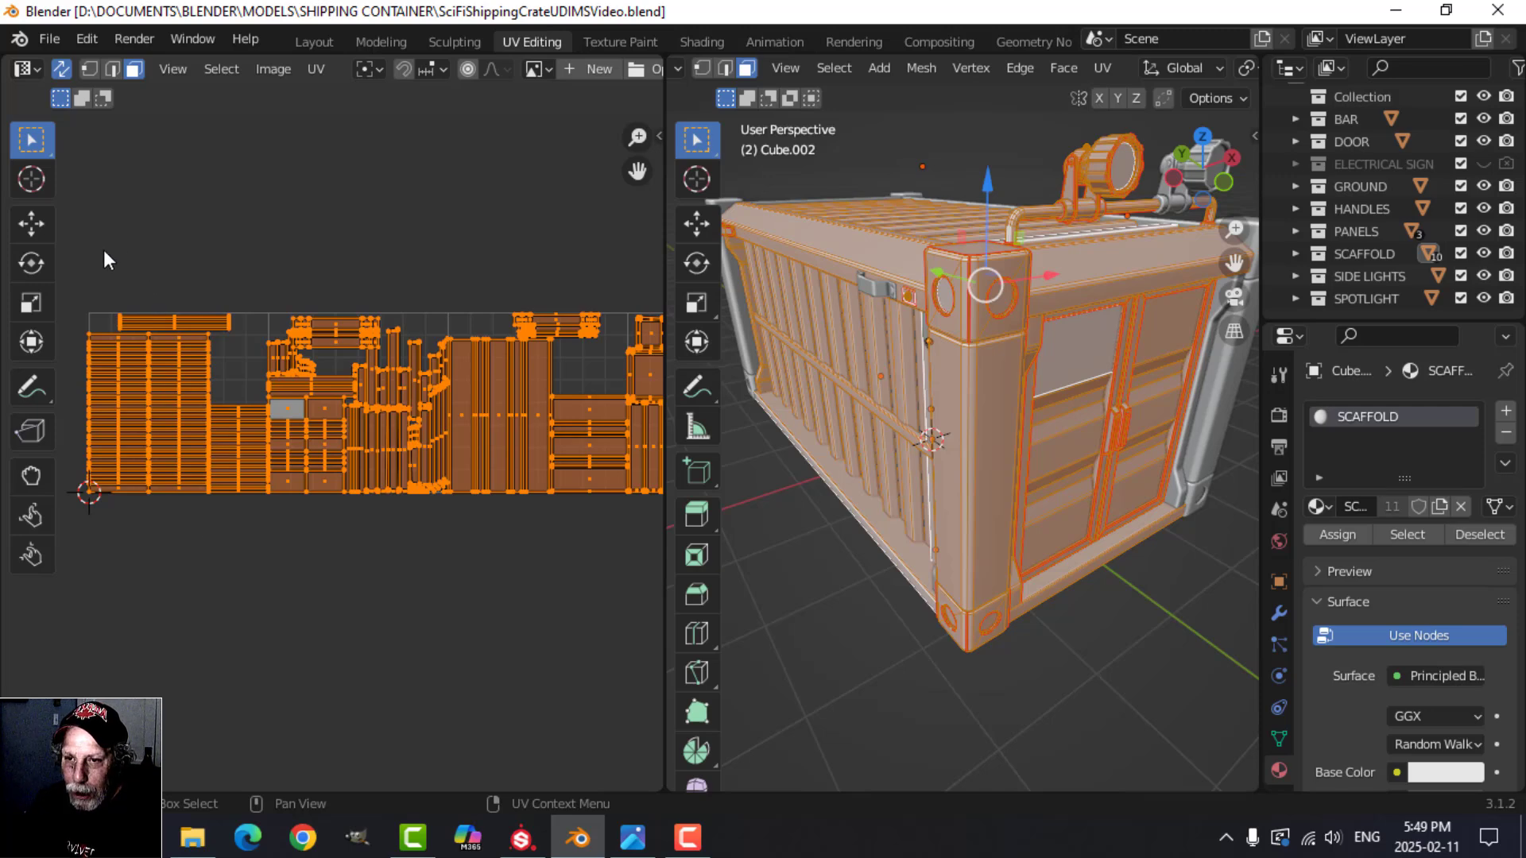
left_click_drag(94, 248, 259, 534)
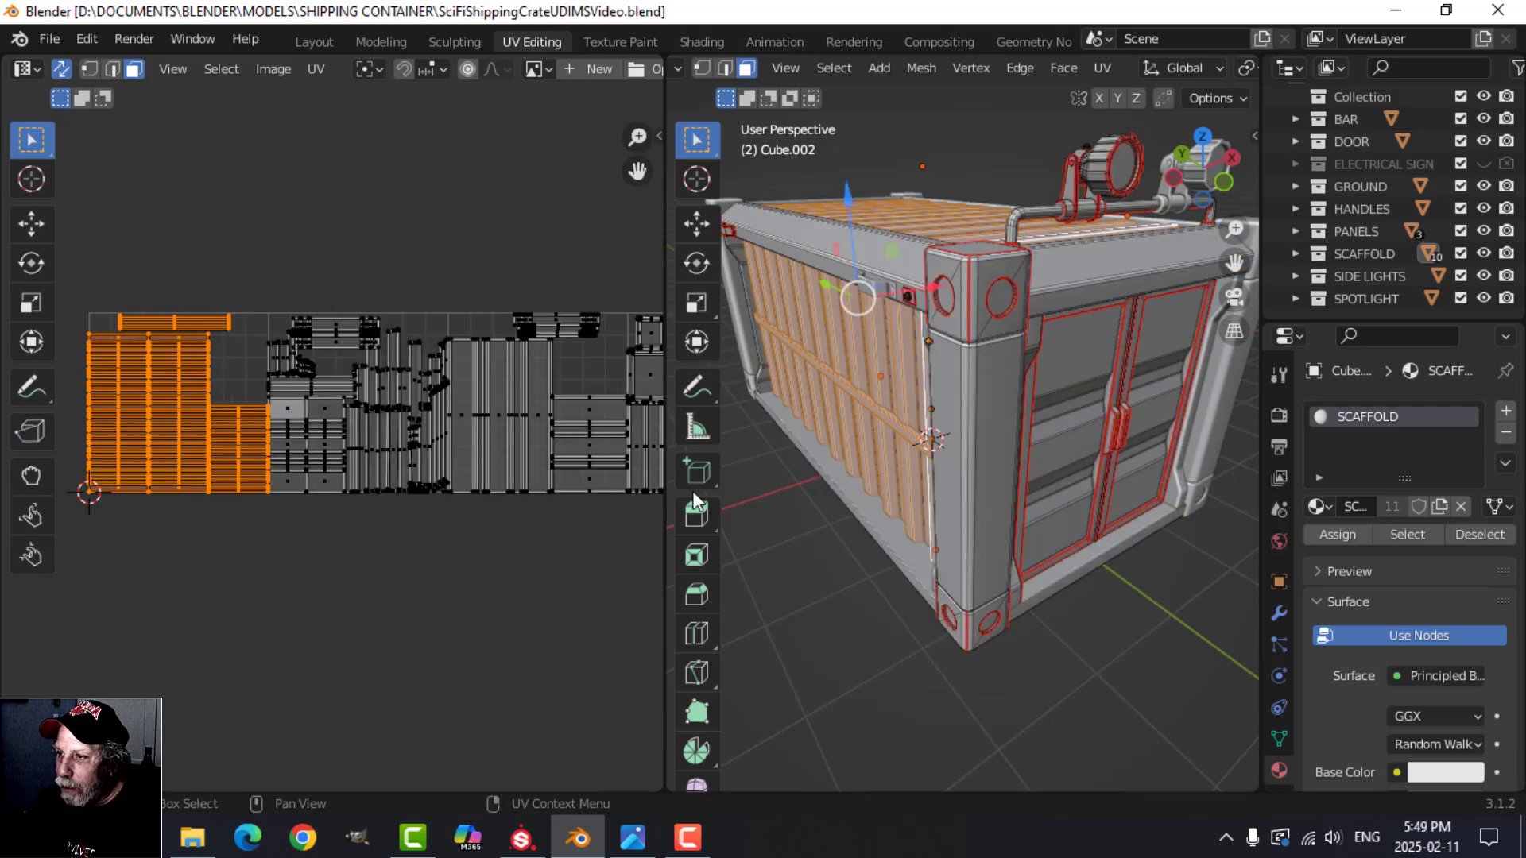
middle_click_drag(900, 453, 789, 421)
scroll(914, 471, "down", 3)
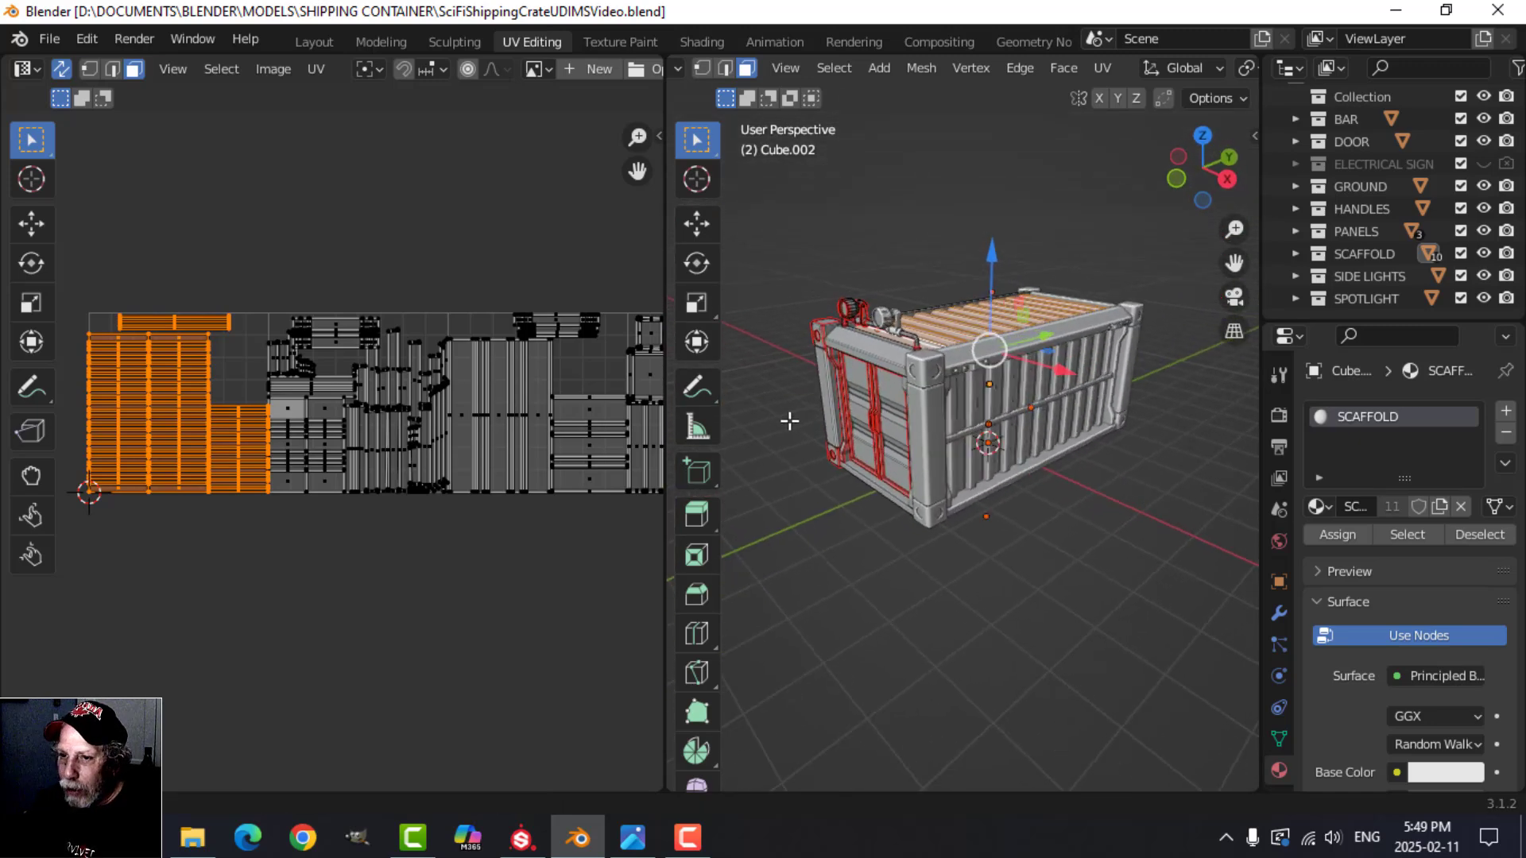
Step: Box-select the UV islands in the second UDIM tile and inspect the matching faces around the container's doors
scroll(441, 456, "up", 2)
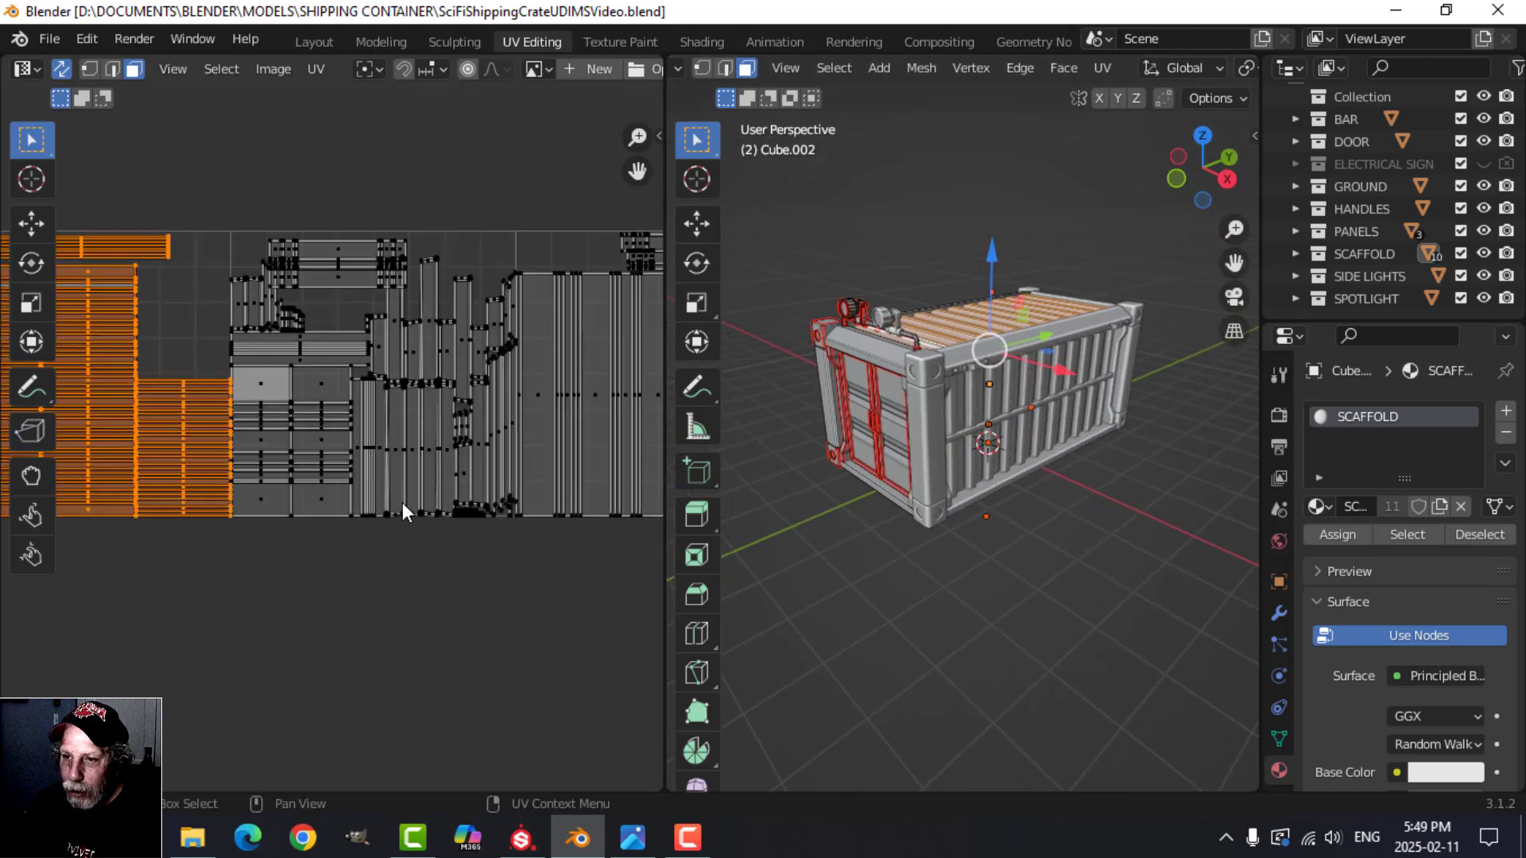
left_click_drag(230, 188, 507, 585)
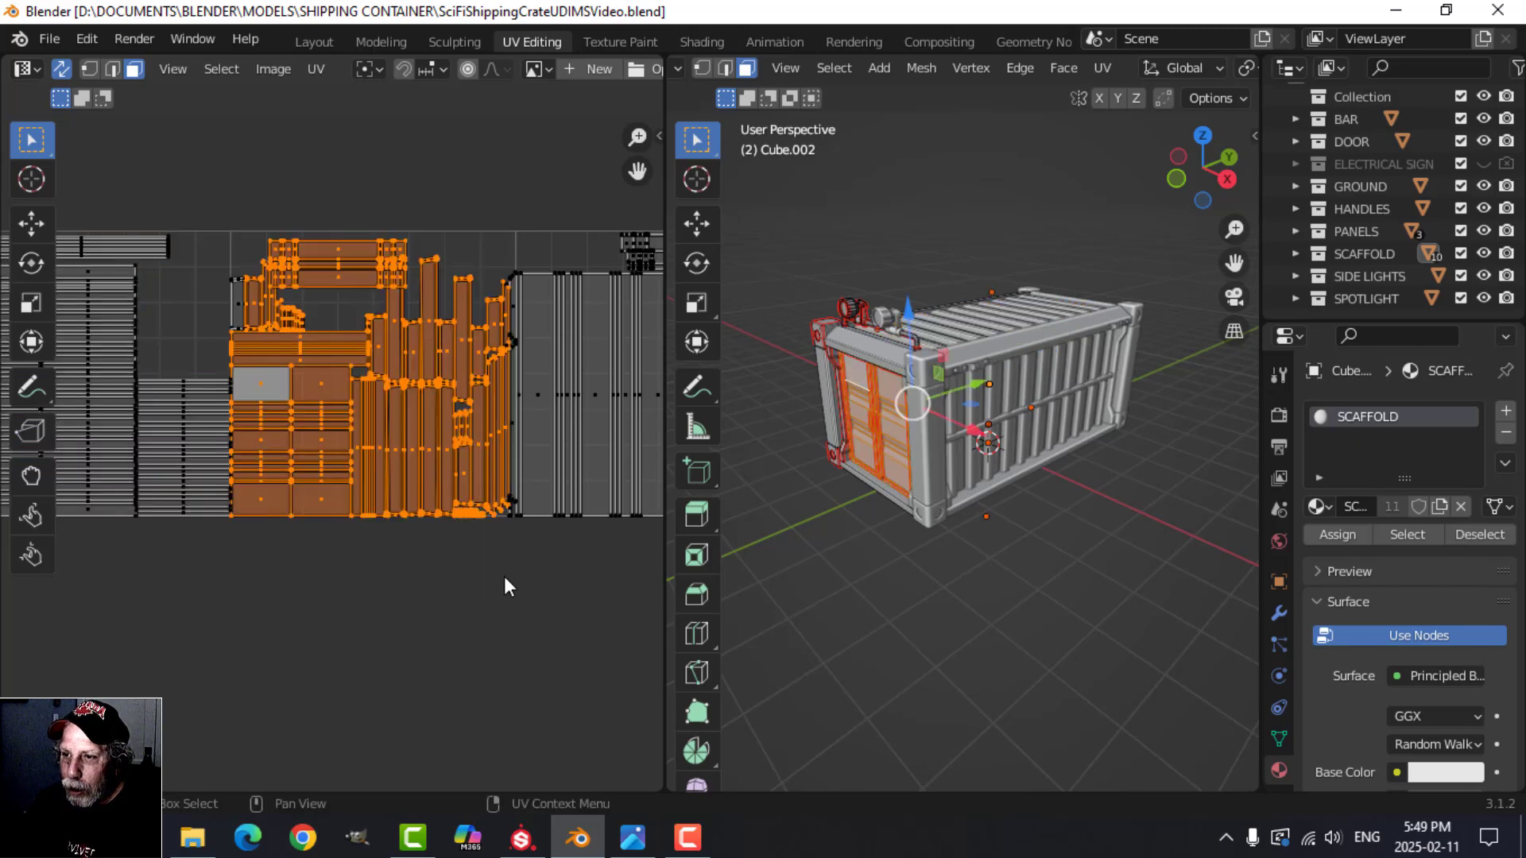
middle_click_drag(836, 532, 1032, 504)
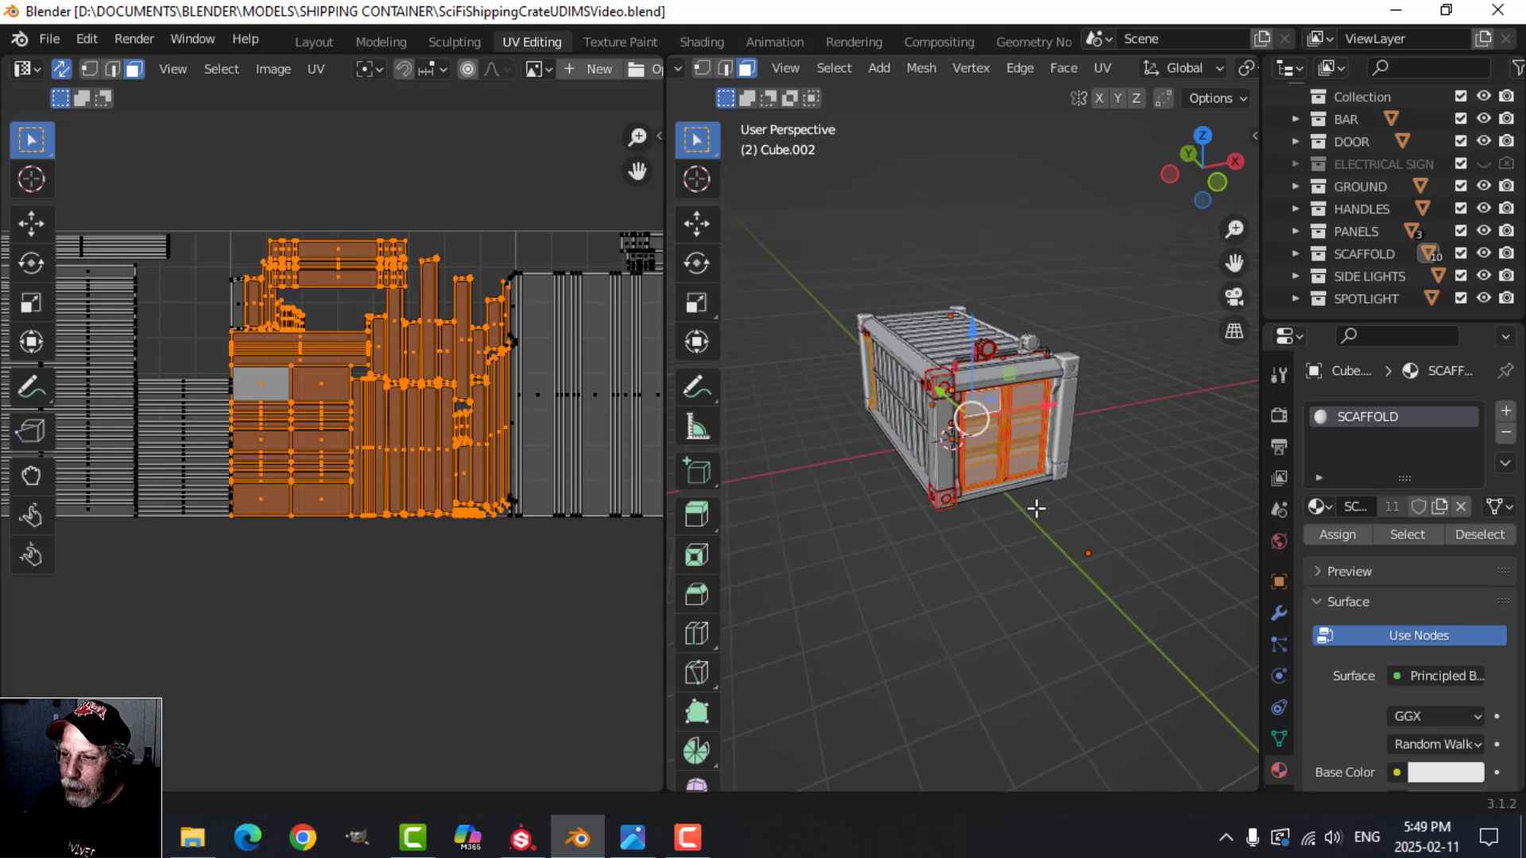
Step: Clear the UV selection and look over the islands in the remaining UDIM tiles
scroll(487, 504, "down", 1)
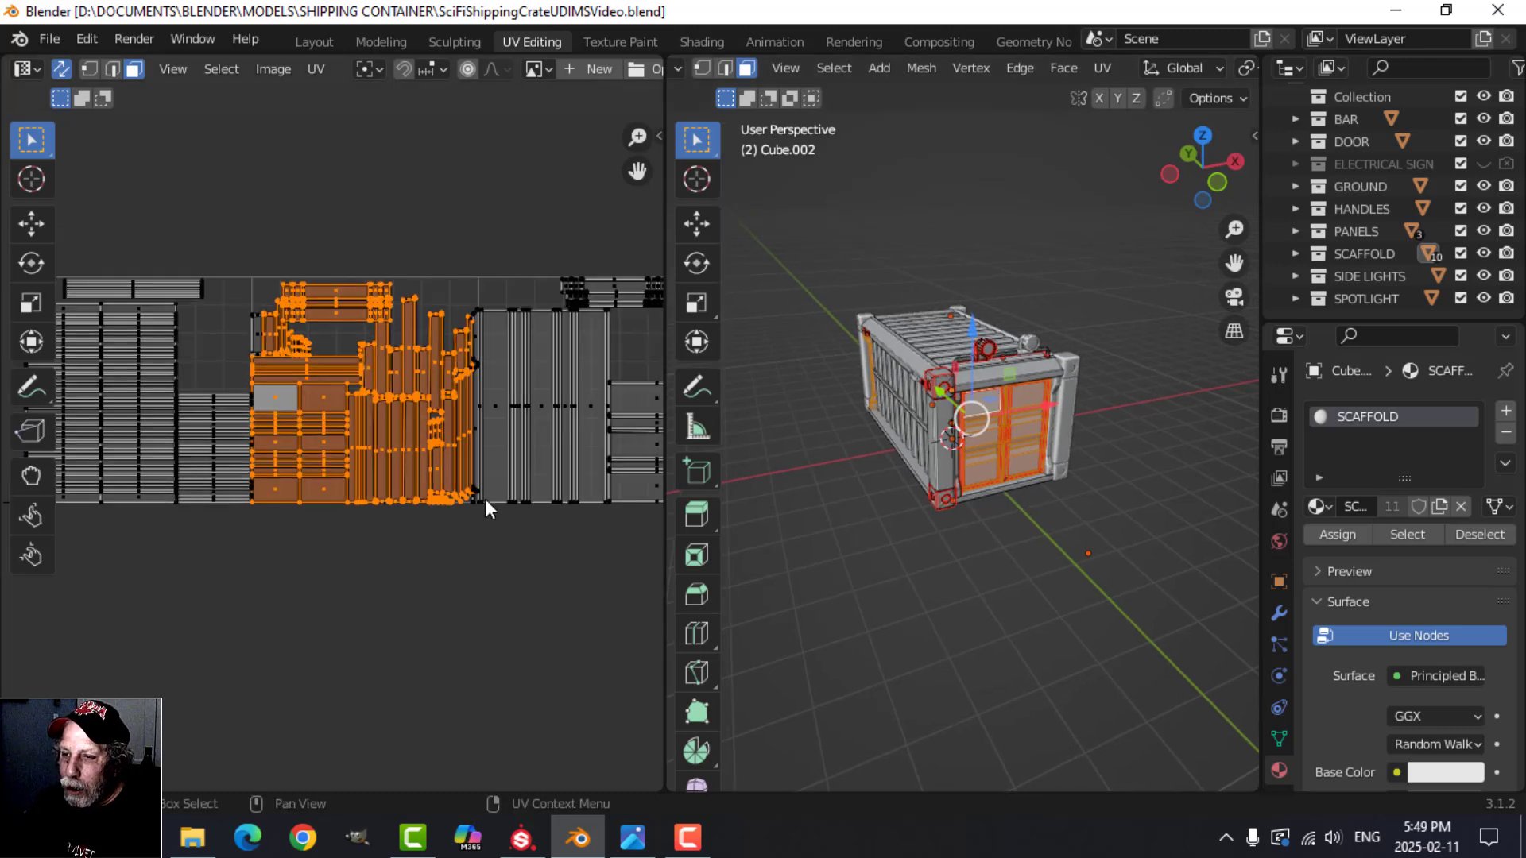
middle_click_drag(487, 503, 330, 490)
left_click(465, 528)
scroll(479, 549, "down", 4)
scroll(346, 489, "up", 2)
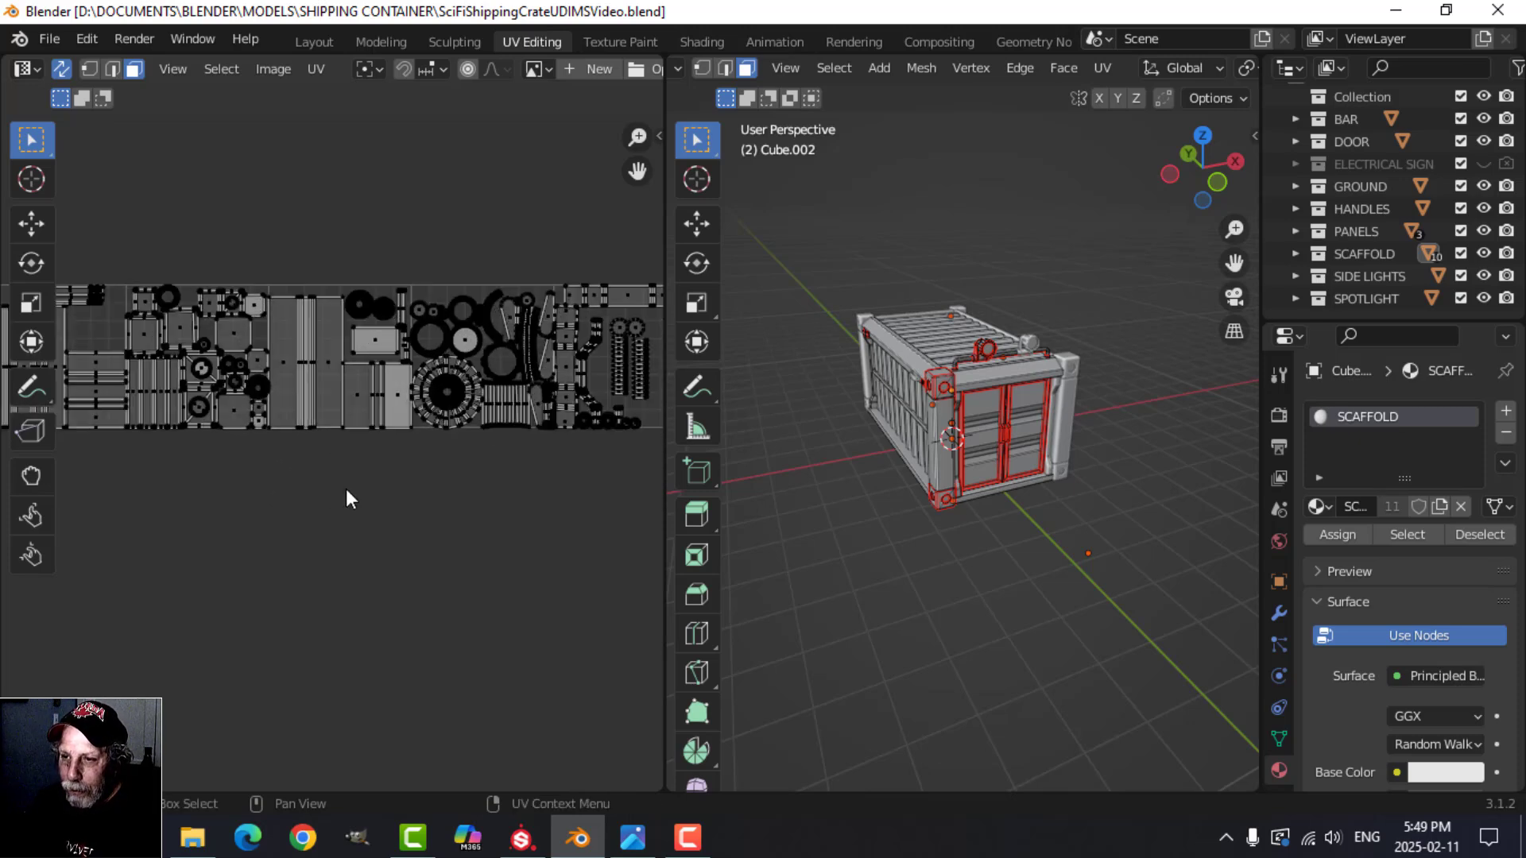
scroll(397, 486, "down", 2)
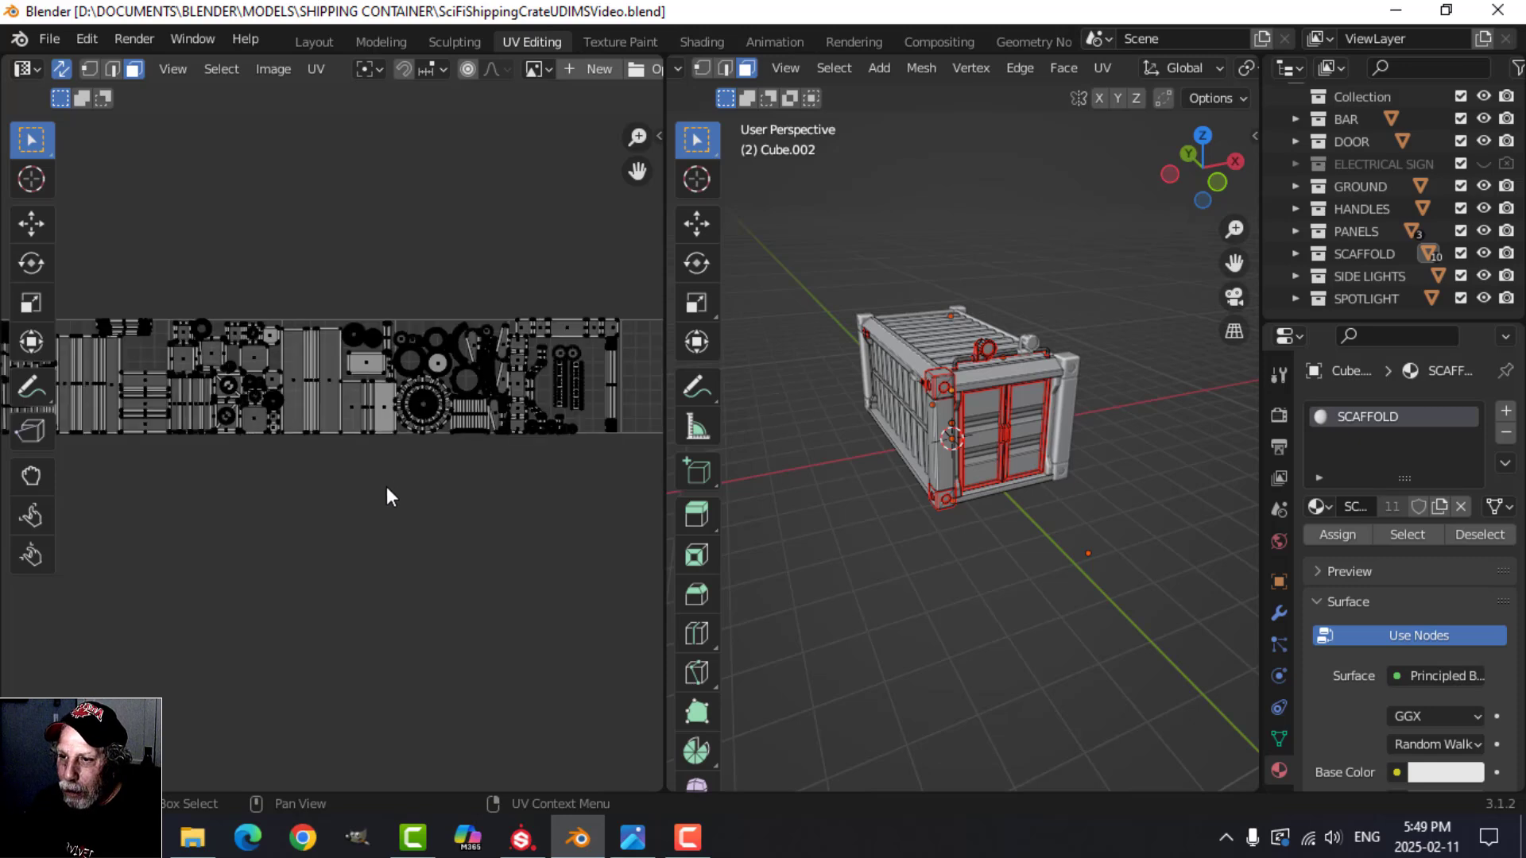
middle_click_drag(386, 488, 545, 504)
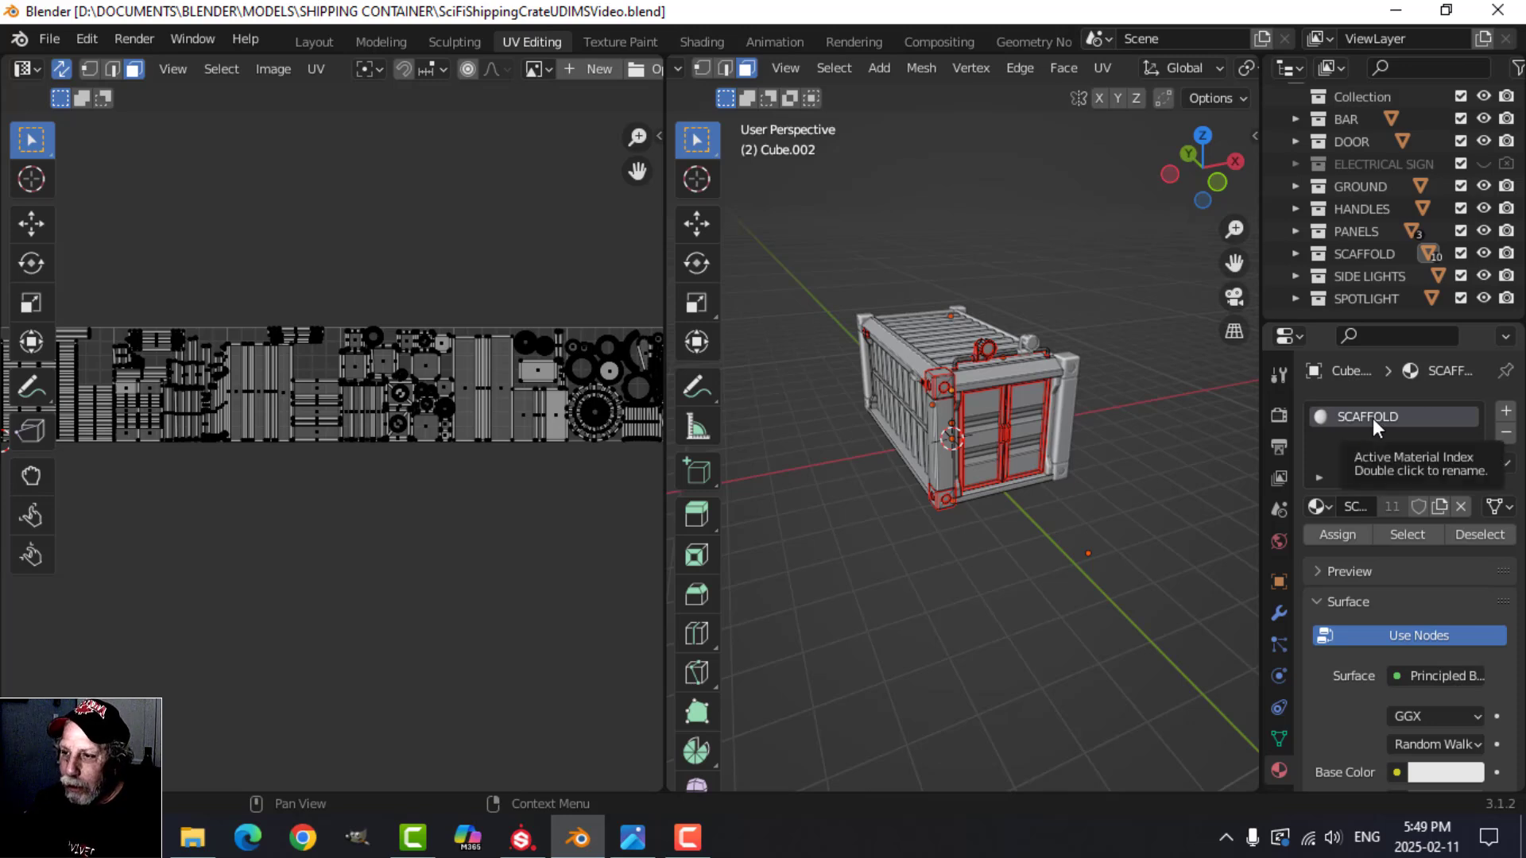
Step: Select the container's front corner post and view its UV islands across the UDIM tiles
scroll(550, 513, "down", 1)
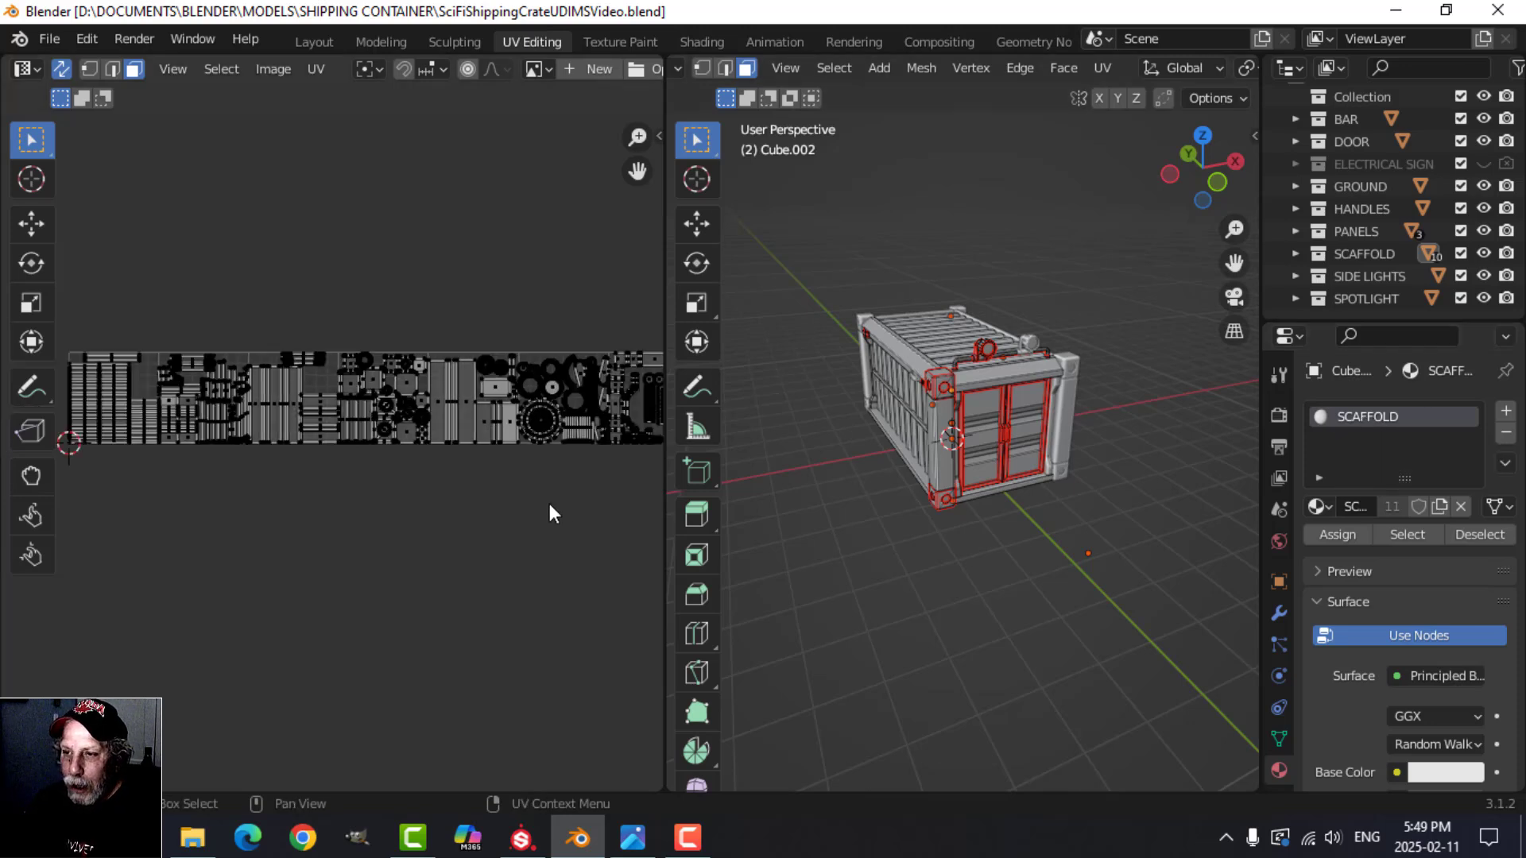
scroll(531, 523, "down", 1)
middle_click_drag(528, 523, 480, 472)
scroll(970, 500, "up", 6)
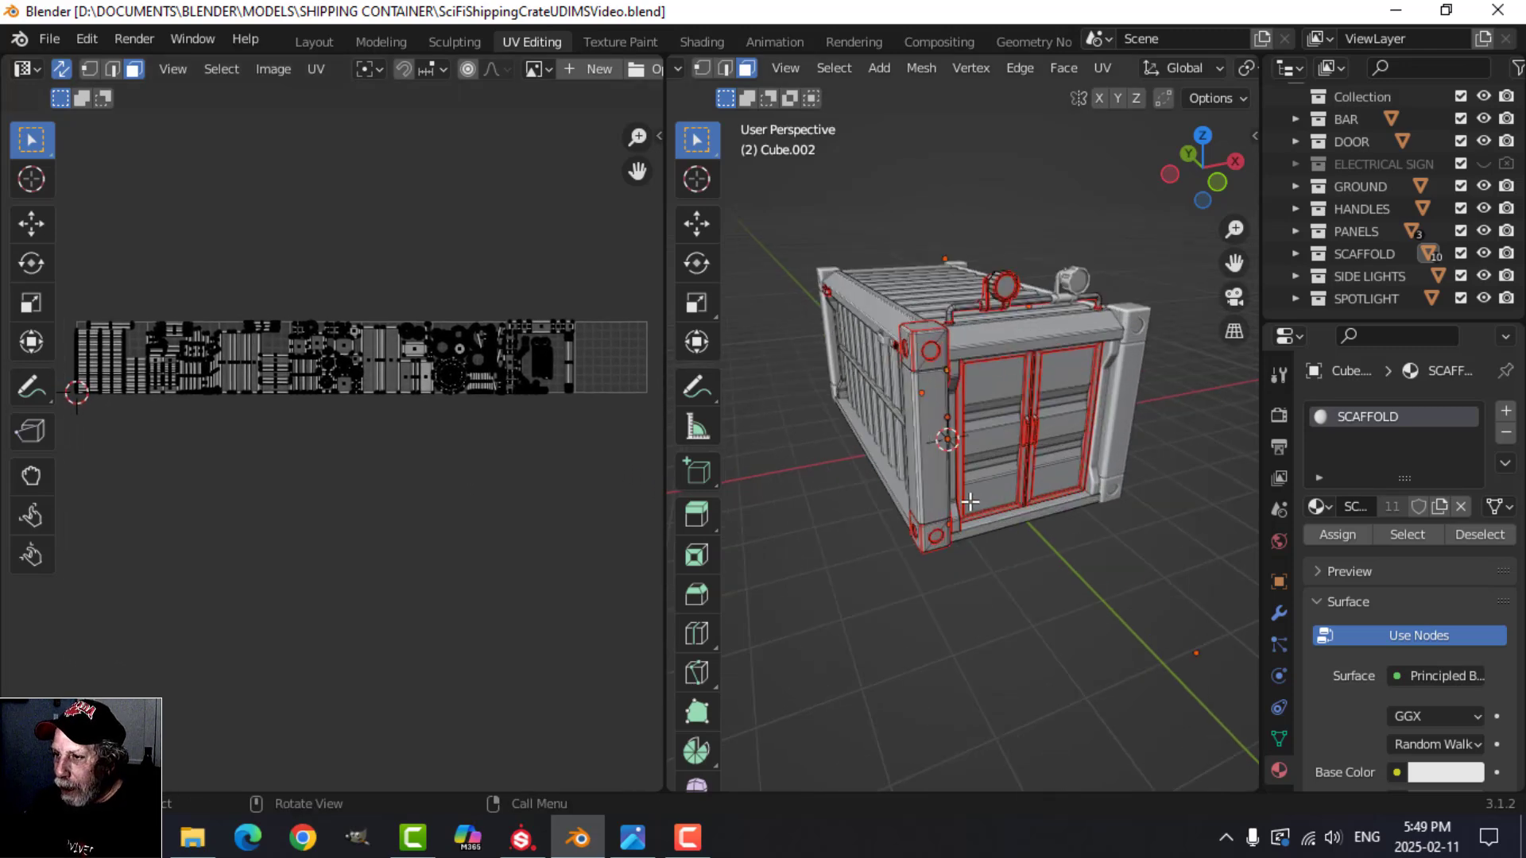
scroll(1009, 494, "down", 1)
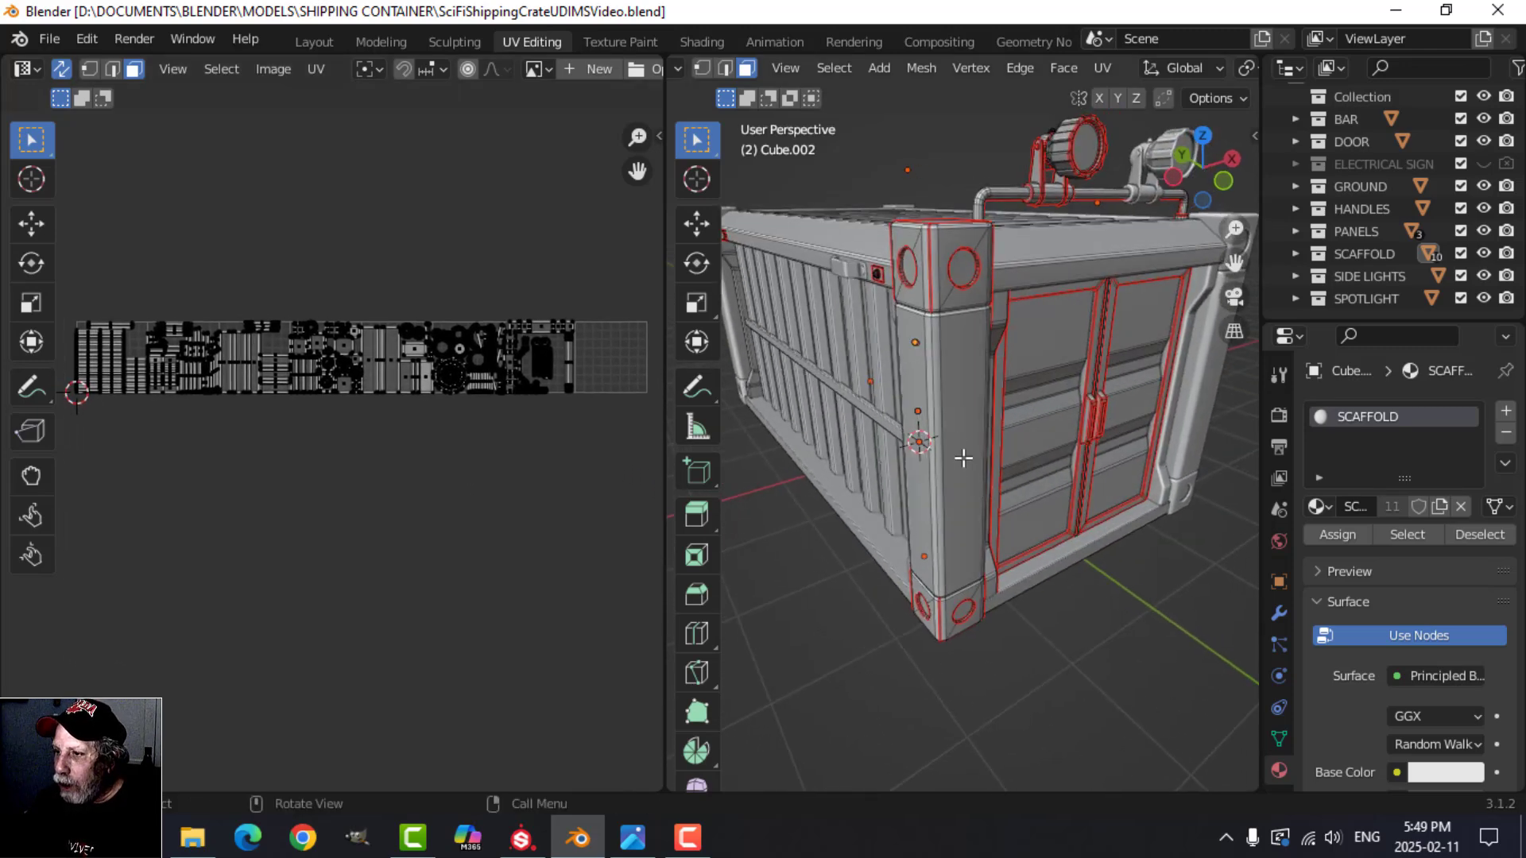
key("Tab")
left_click(944, 421)
key("Tab")
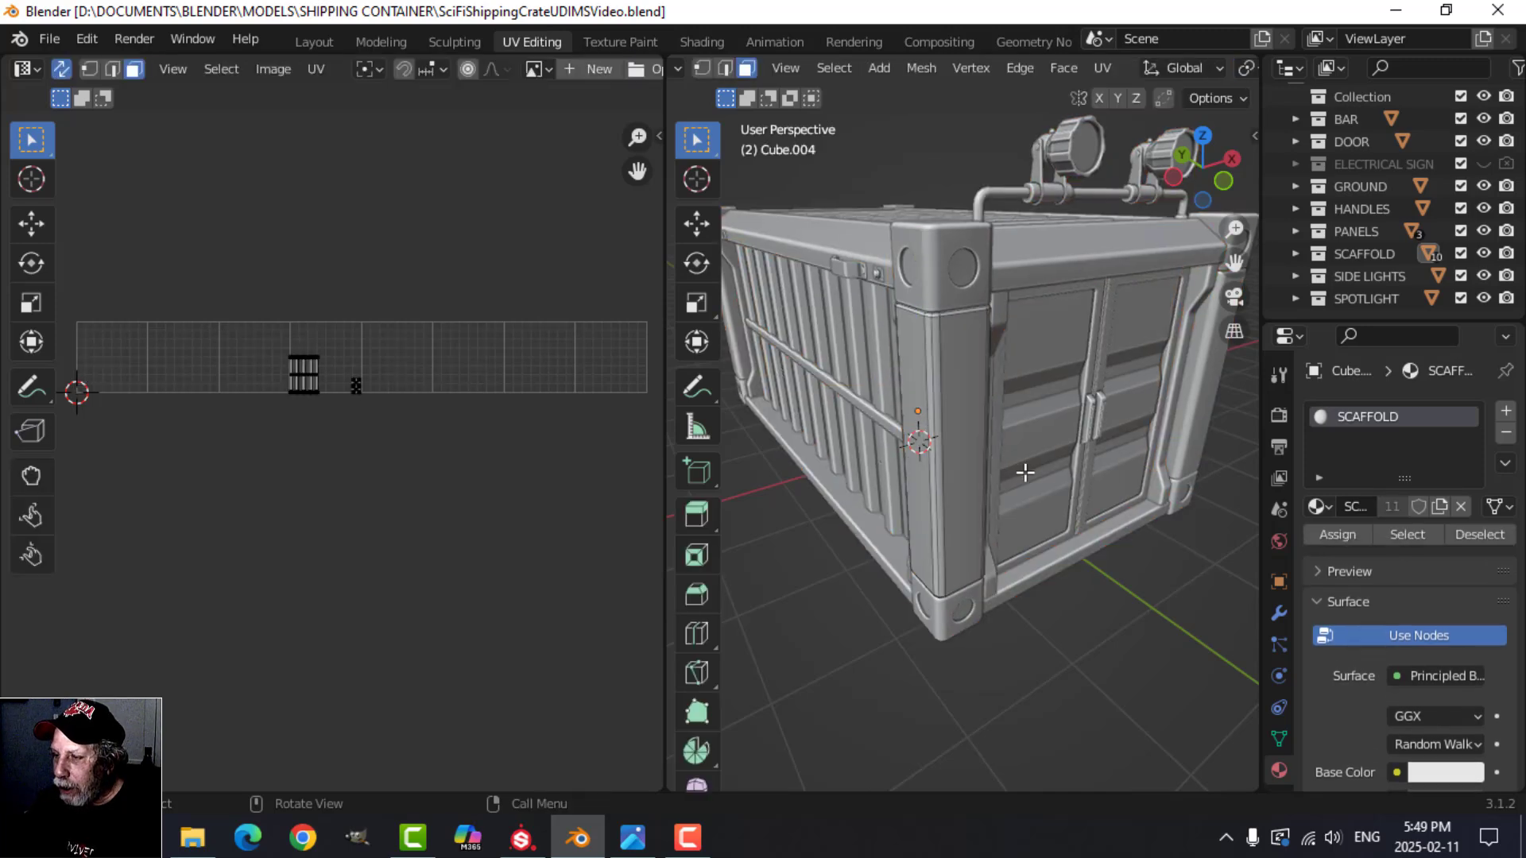
key("a")
key("Tab")
key("a")
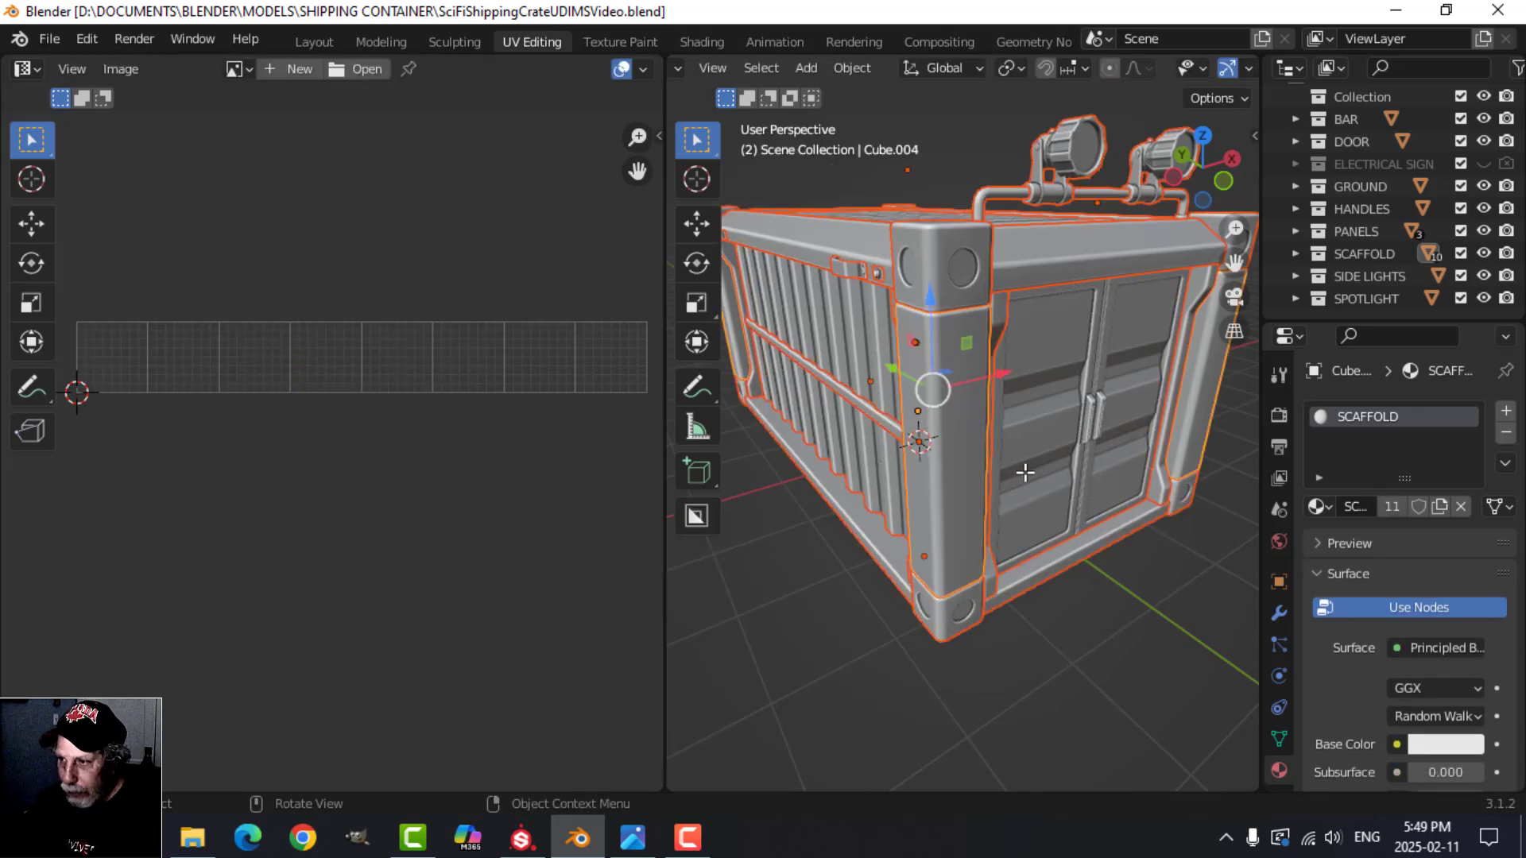
Step: Isolate the mirrored corner posts in local view and inspect the original post's faces, seams and UV islands
left_click(1037, 469)
left_click(966, 437)
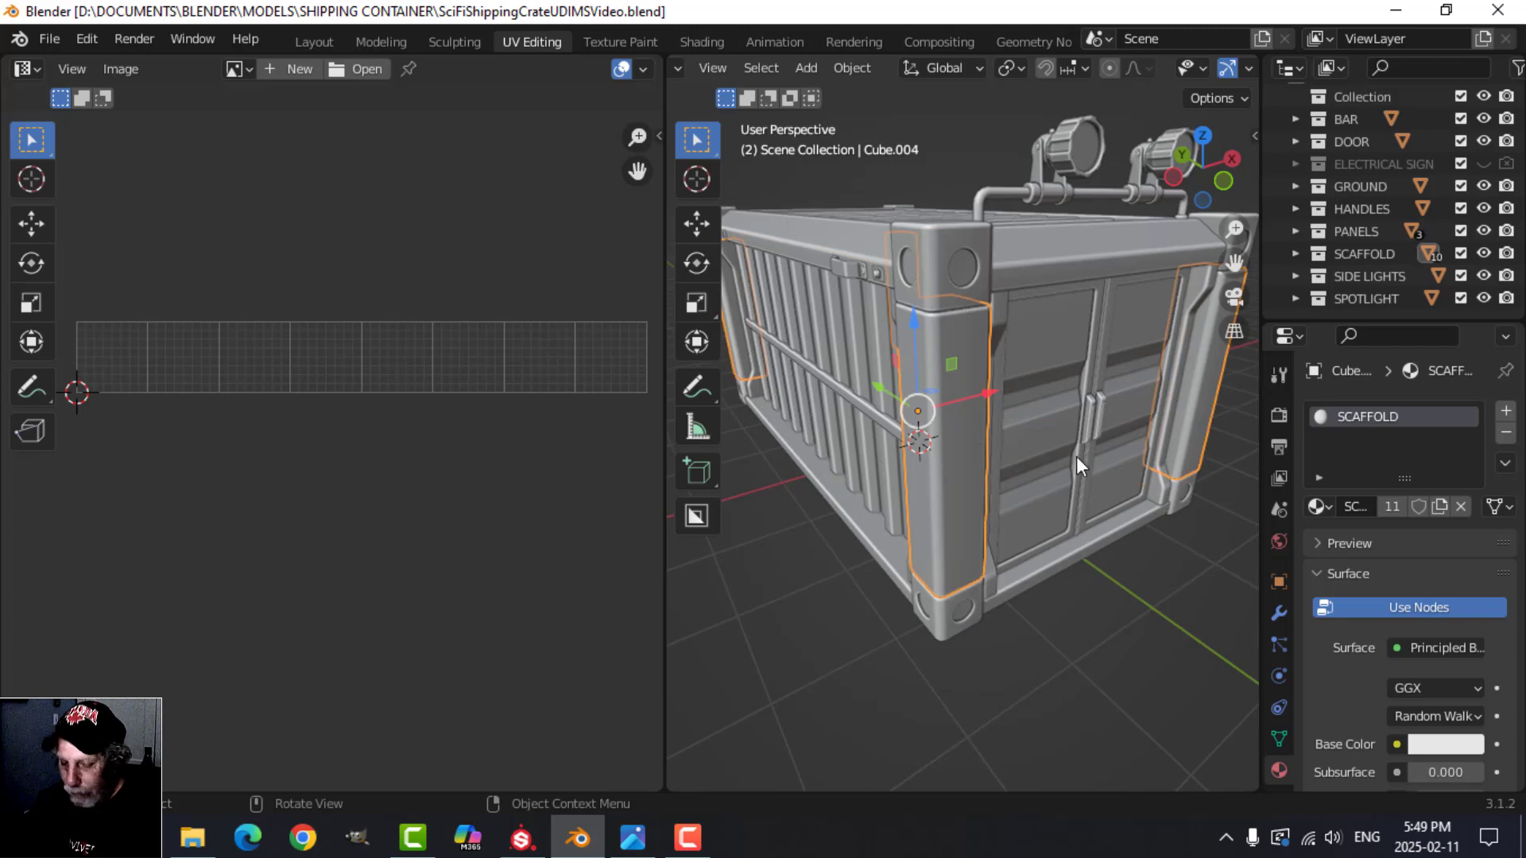
key("KP_Divide")
key("Tab")
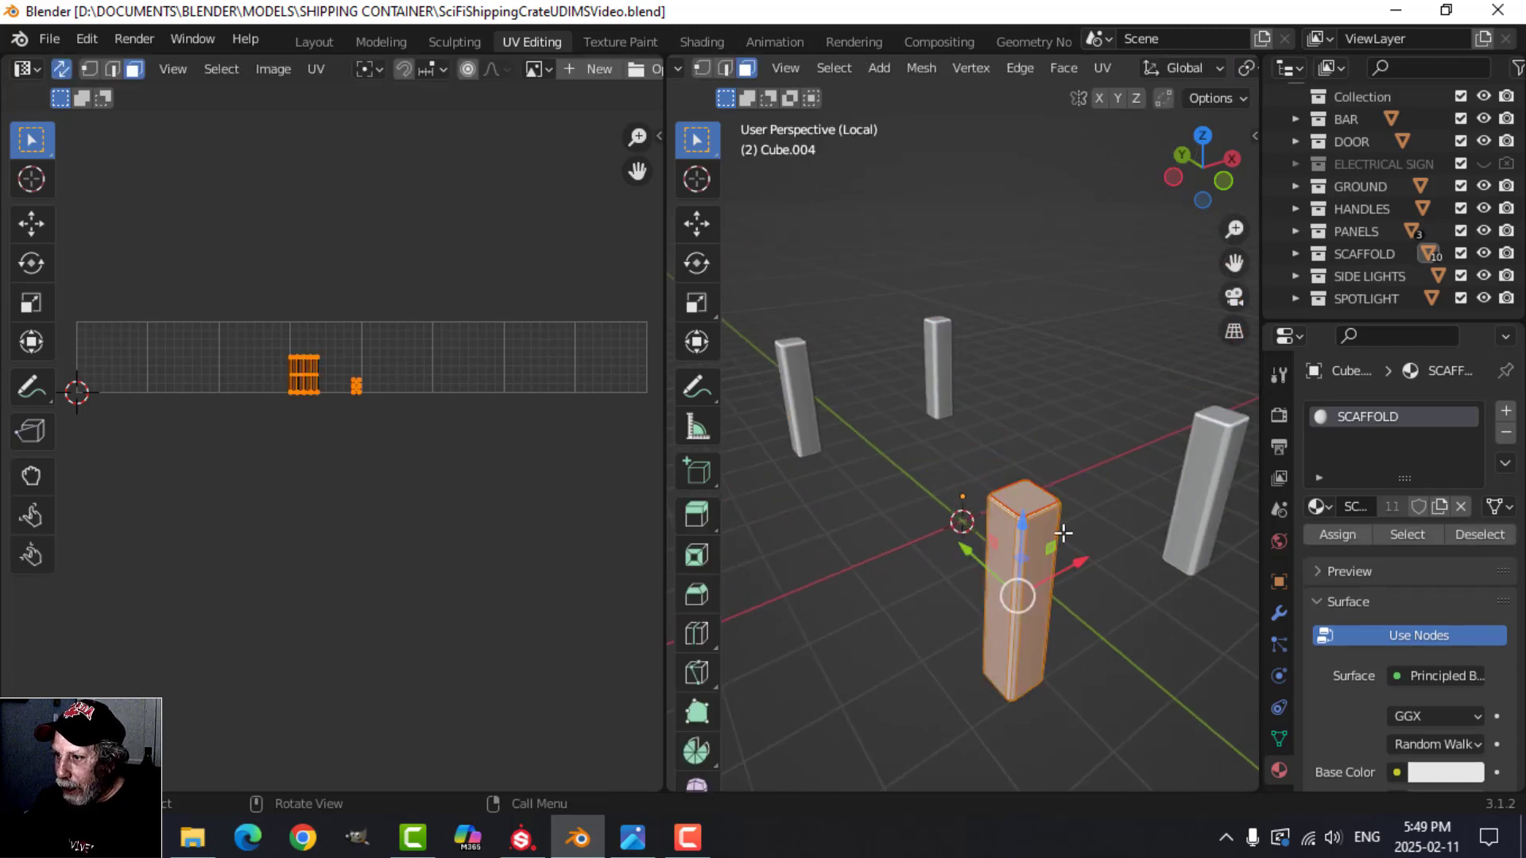
key("KP_Decimal")
middle_click_drag(998, 403, 1015, 538)
key("alt+a")
scroll(994, 432, "up", 3)
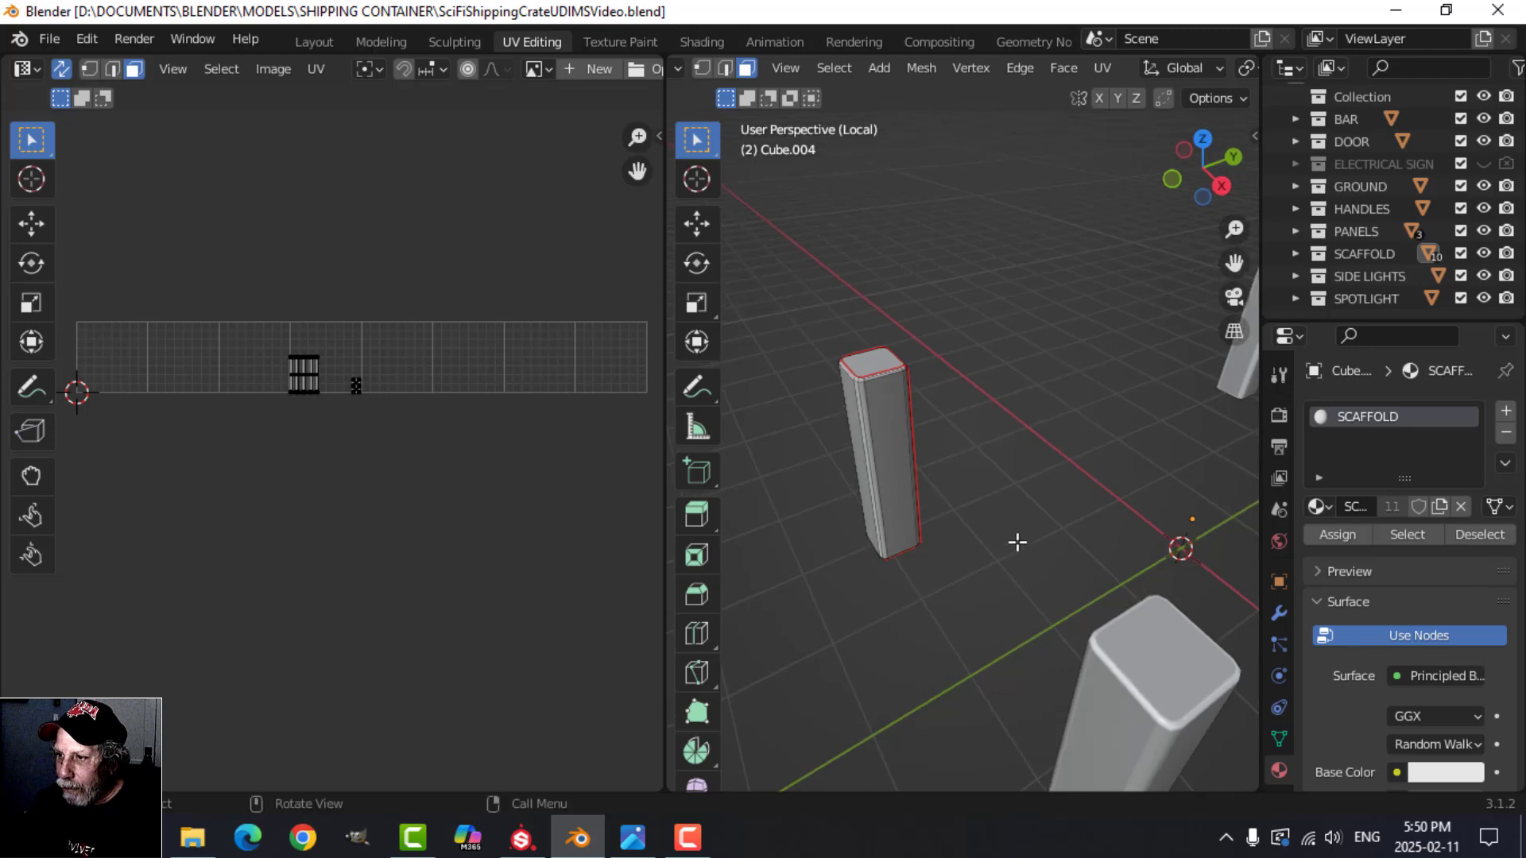
Step: Isolate the container's long upper side rails in local view and examine their UV islands in the third tile
key("a")
key("Tab")
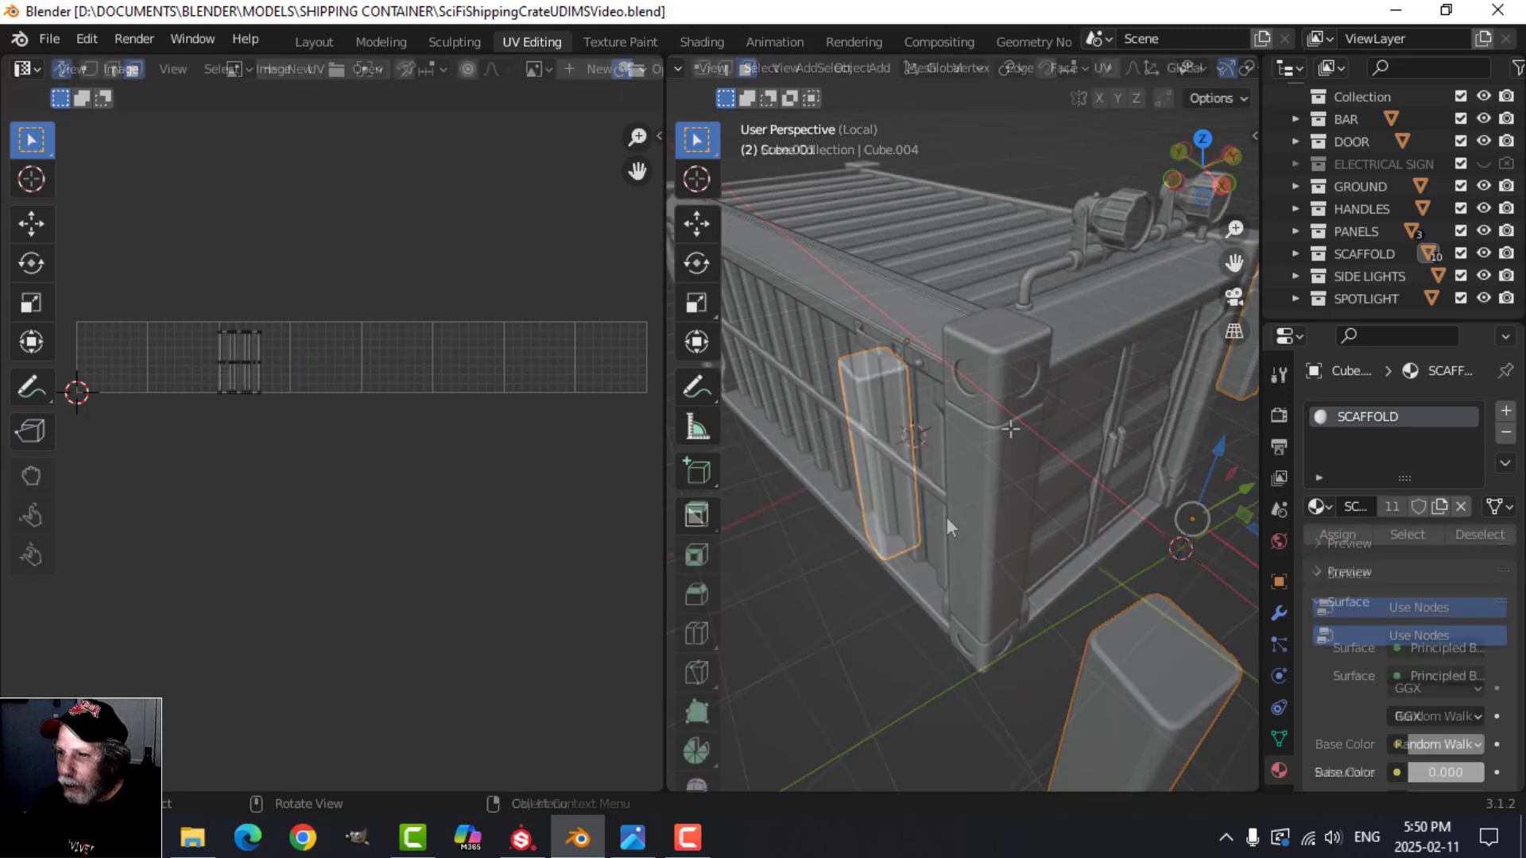
key("a")
middle_click_drag(1013, 433, 897, 465)
key("Tab")
key("KP_Divide")
key("Tab")
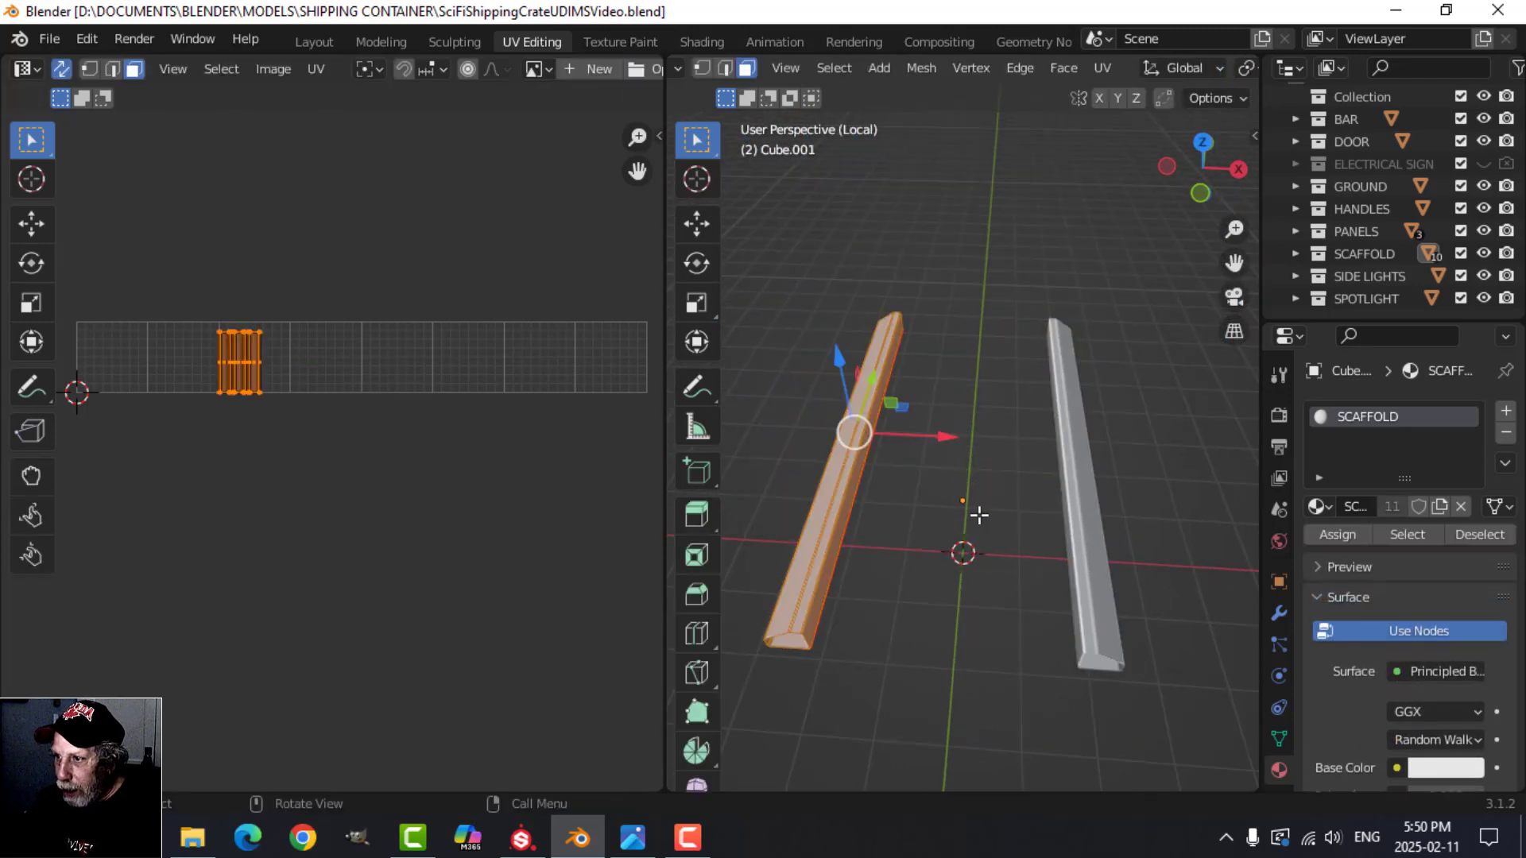
middle_click_drag(978, 511, 1033, 504)
key("alt+a")
key("a")
key("Tab")
key("KP_Divide")
Step: Open the roof spotlight in Edit Mode and inspect its seams, mirrored copy and UV islands
scroll(1008, 441, "up", 3)
left_click(1090, 345)
key("Tab")
scroll(1119, 431, "up", 3)
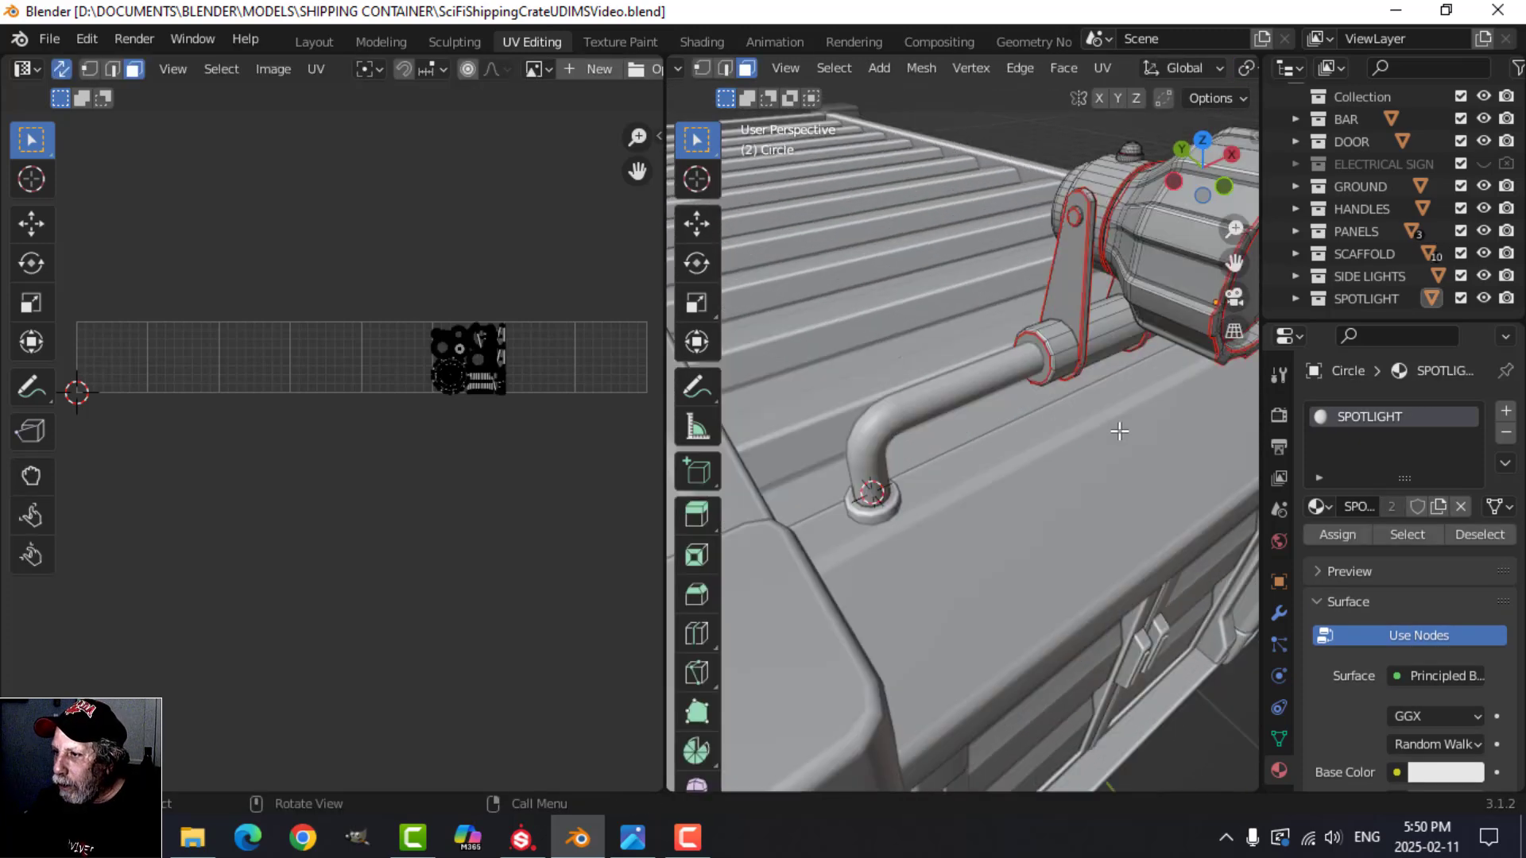
middle_click_drag(1116, 428, 1031, 382, "shift")
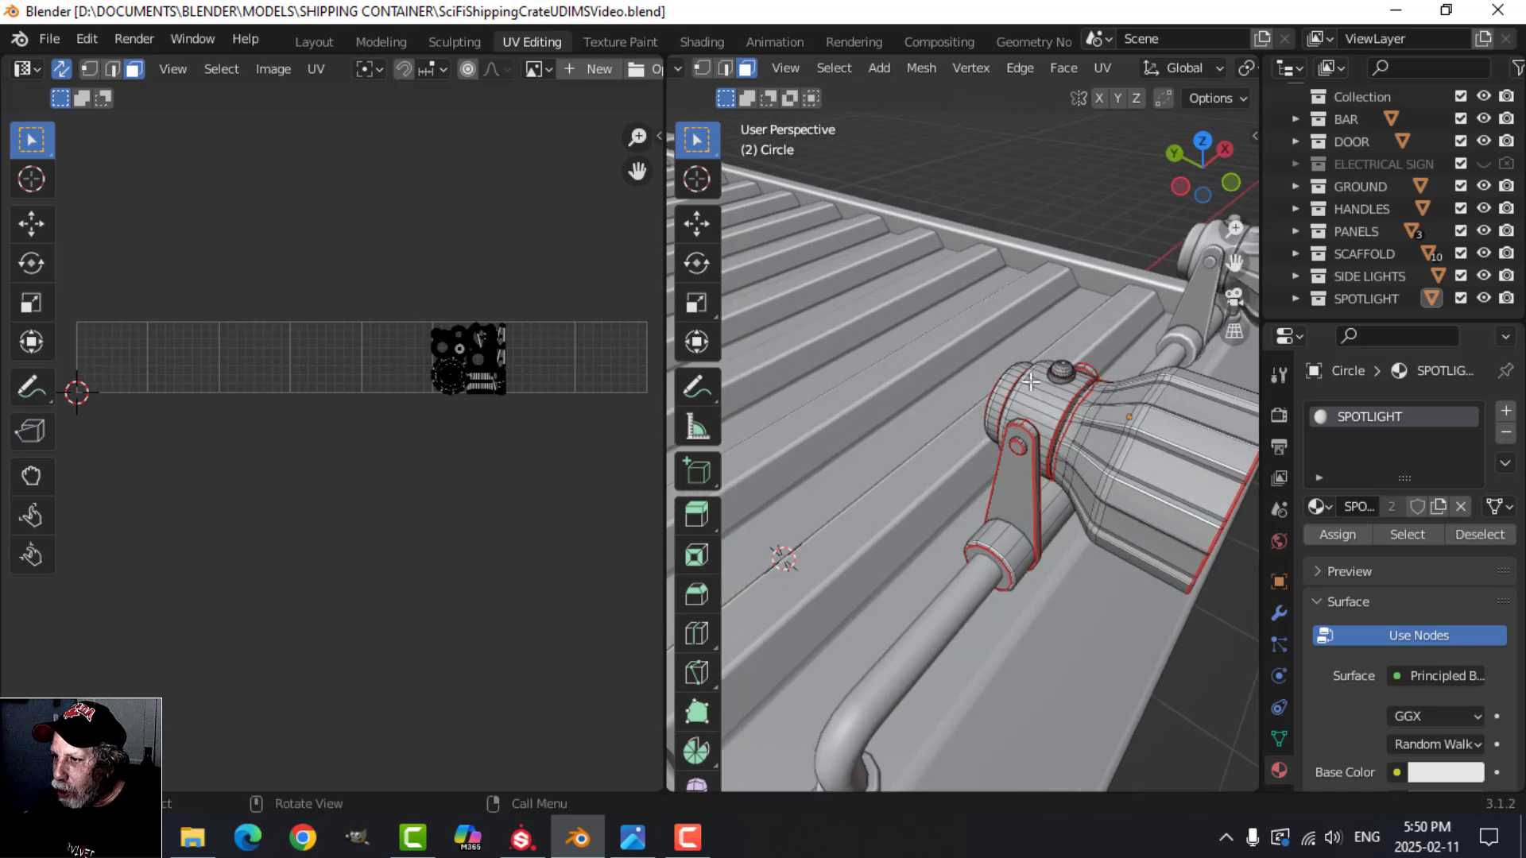
scroll(1077, 445, "down", 4)
middle_click_drag(1074, 445, 1015, 368)
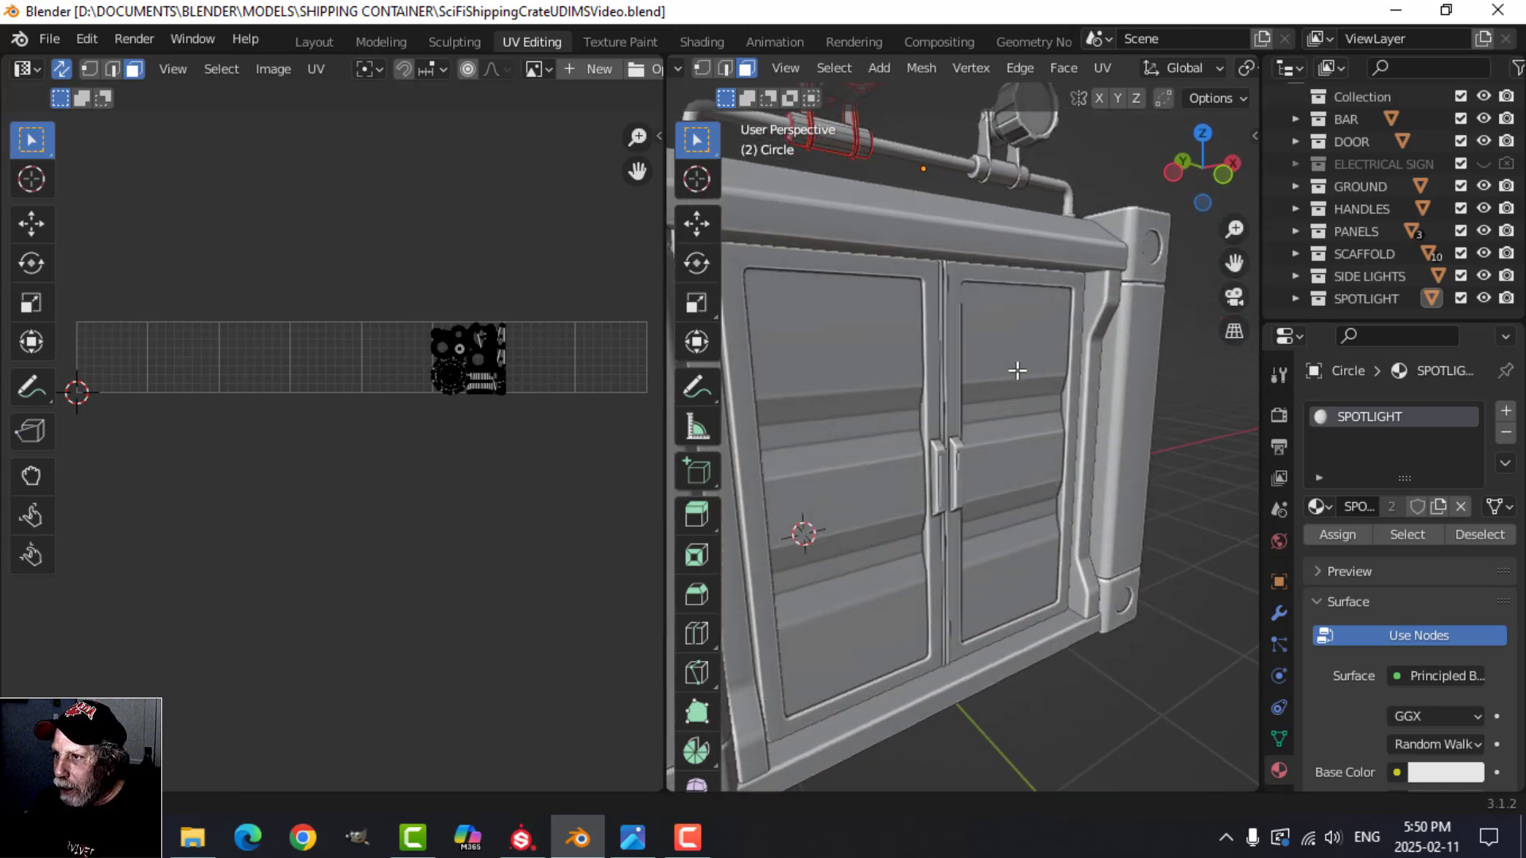
middle_click_drag(967, 311, 841, 186)
key("KP_Decimal")
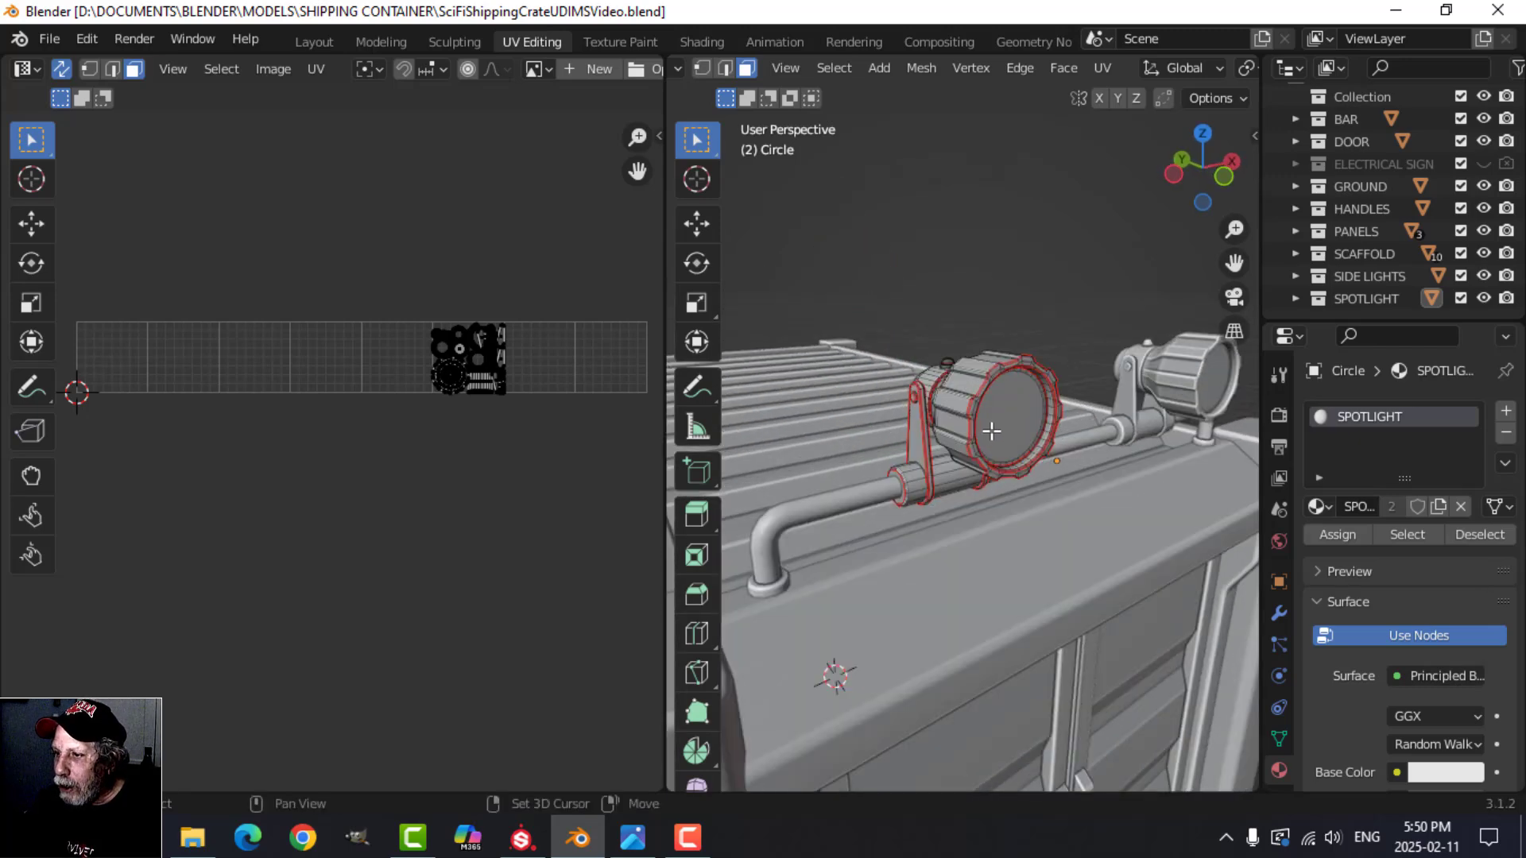
Step: Return to Object Mode, look over the whole container and select all of its objects
key("Tab")
scroll(999, 457, "down", 5)
middle_click_drag(1009, 488, 1031, 459)
scroll(1016, 475, "down", 2)
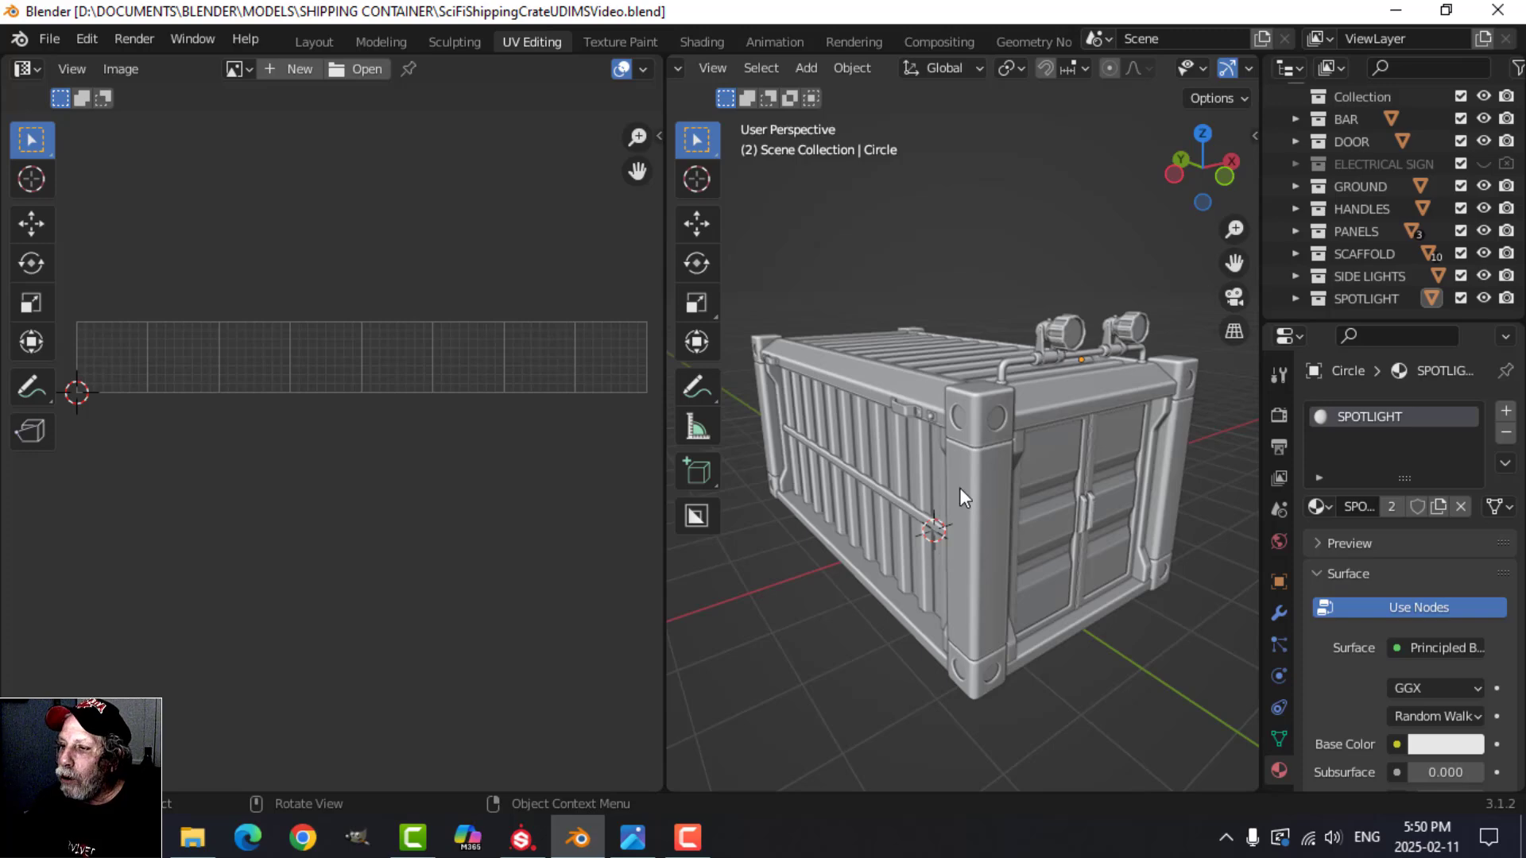
scroll(960, 489, "up", 2)
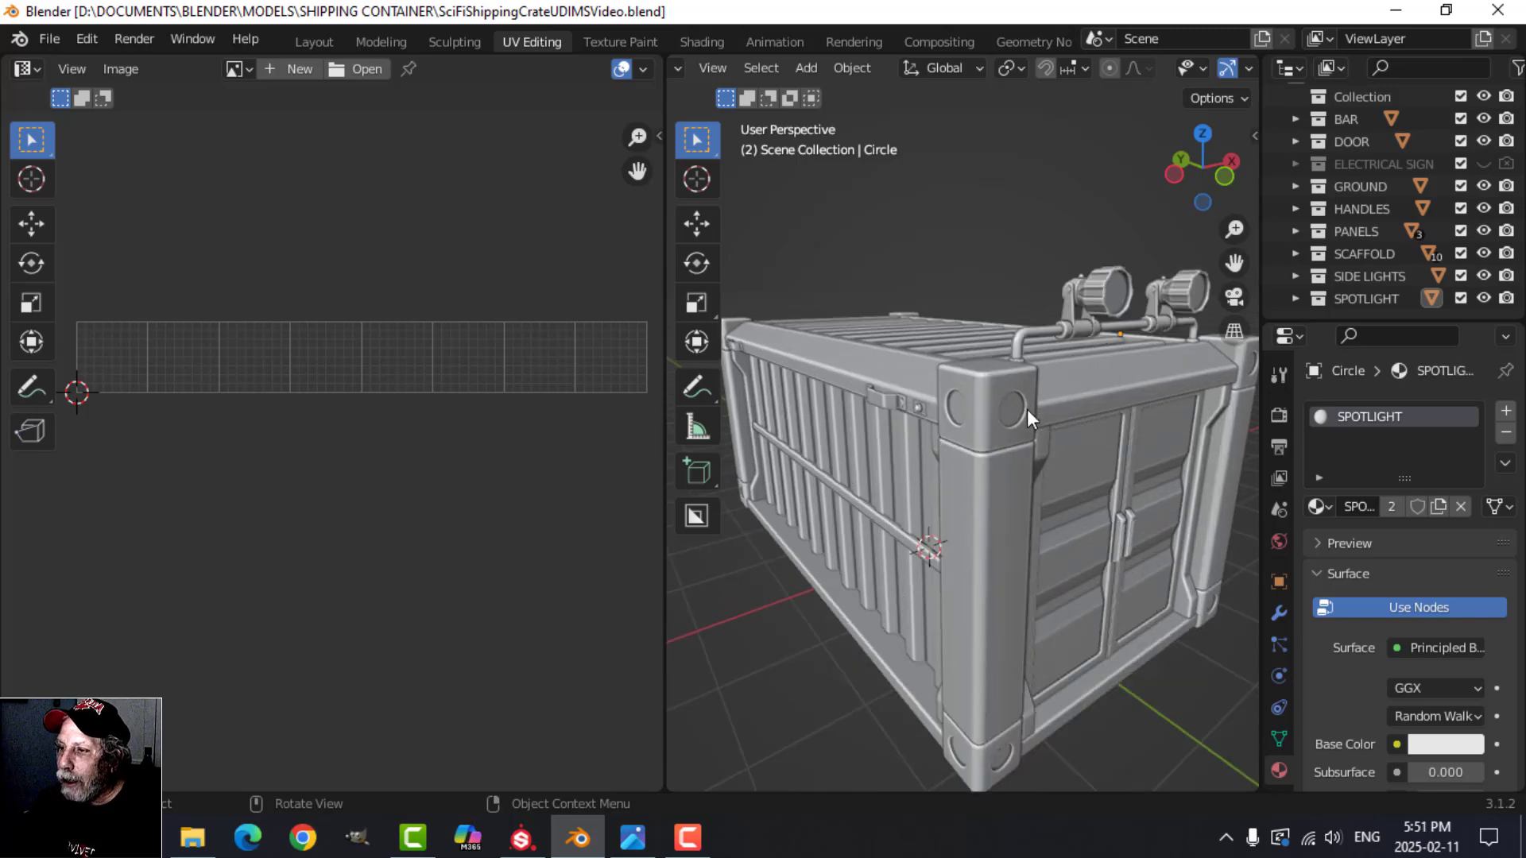
scroll(1049, 441, "down", 1)
mouse_move(1049, 441)
middle_mouse_down()
mouse_move(1100, 432)
mouse_move(1058, 442)
middle_mouse_up()
scroll(1080, 441, "down", 1)
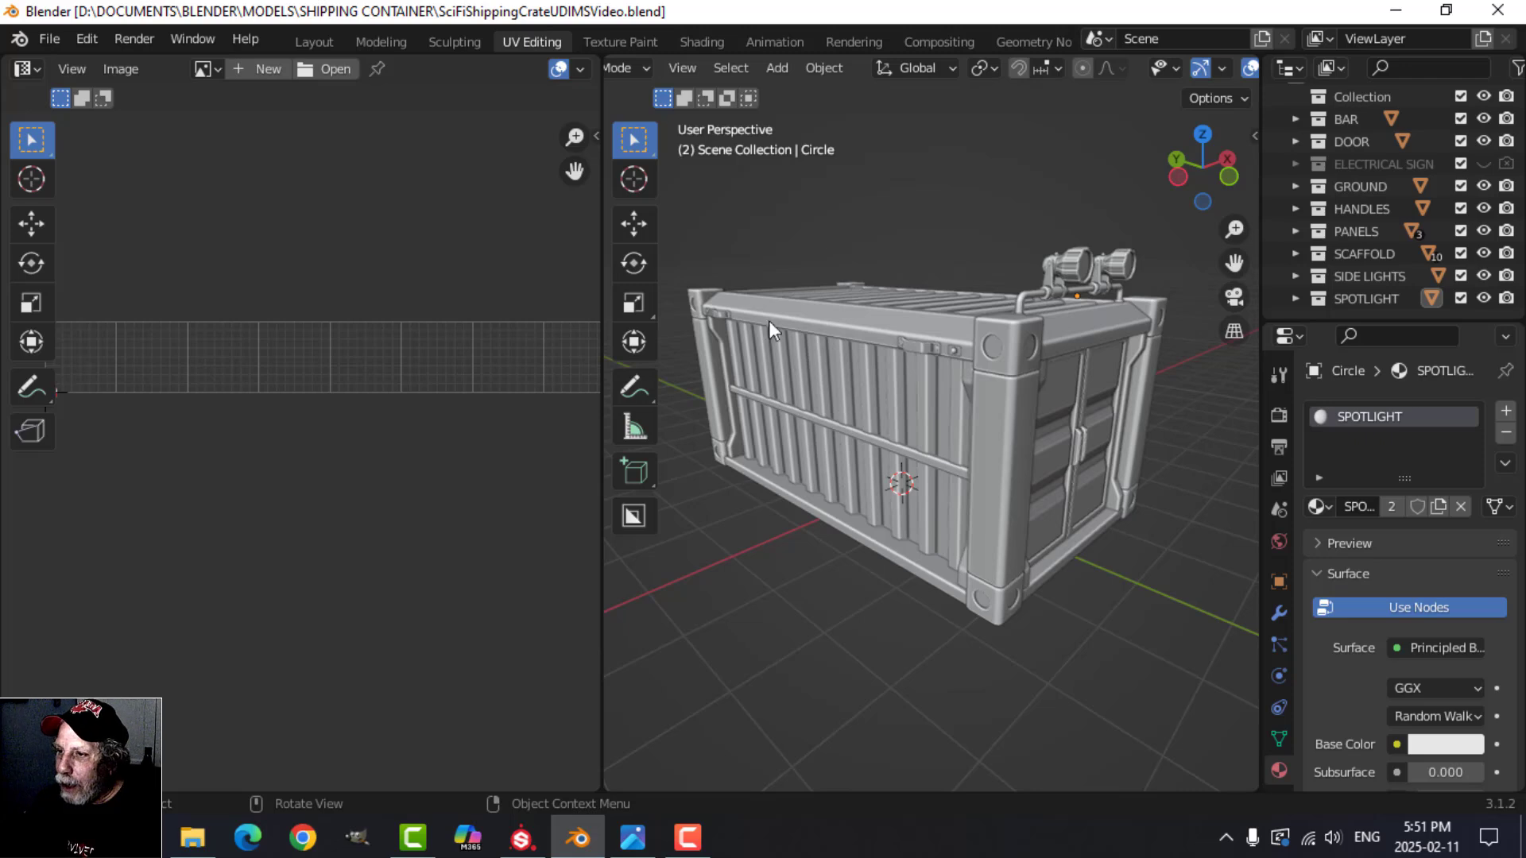
key("a")
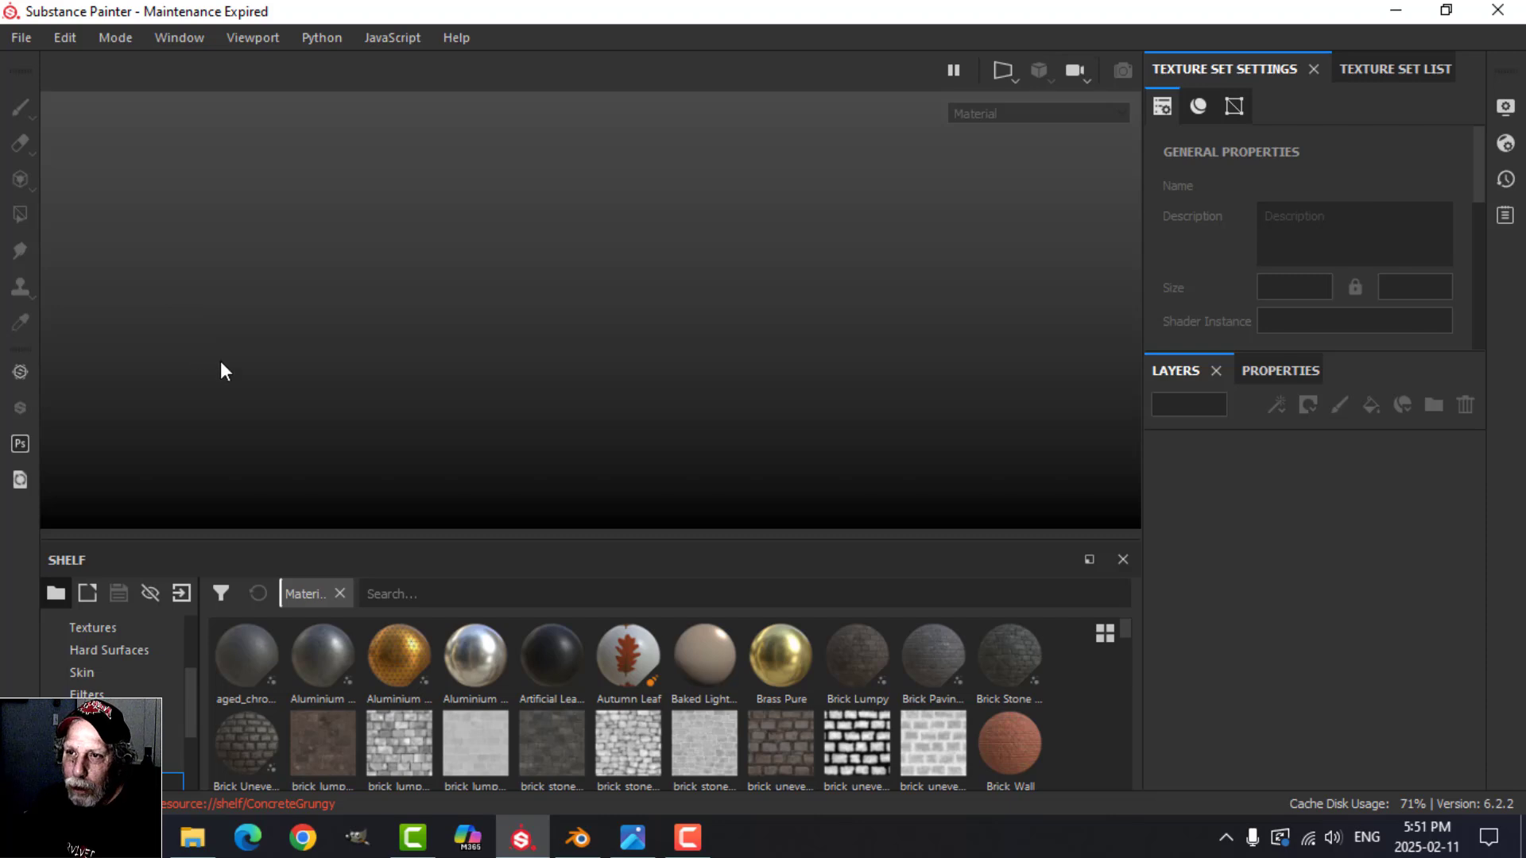
Step: In Substance Painter, start a new project with the OpenGL normal map format and the UV Tile workflow enabled
left_click(21, 37)
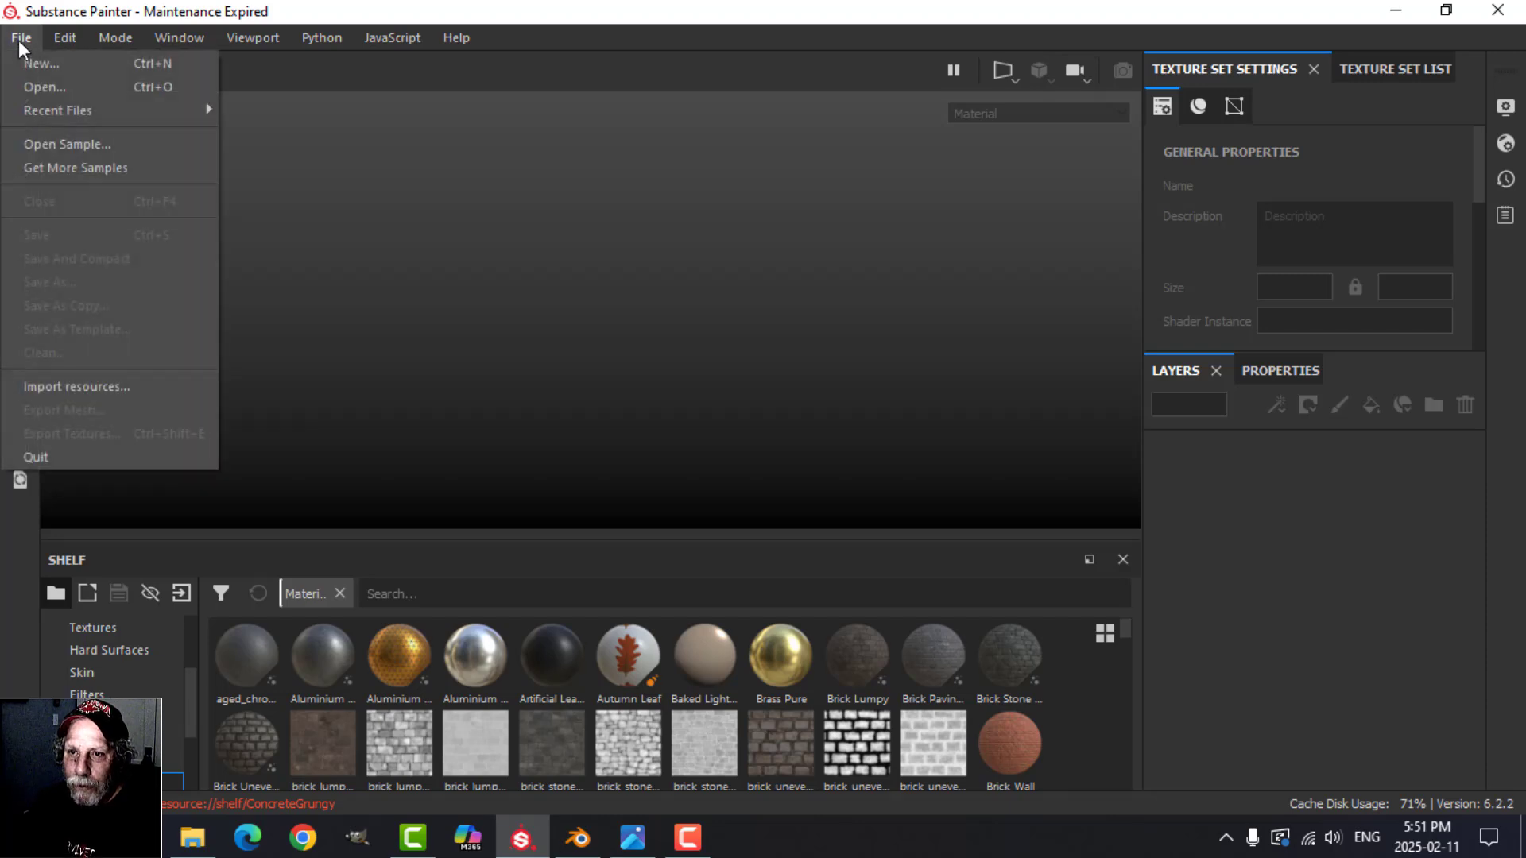
left_click(40, 87)
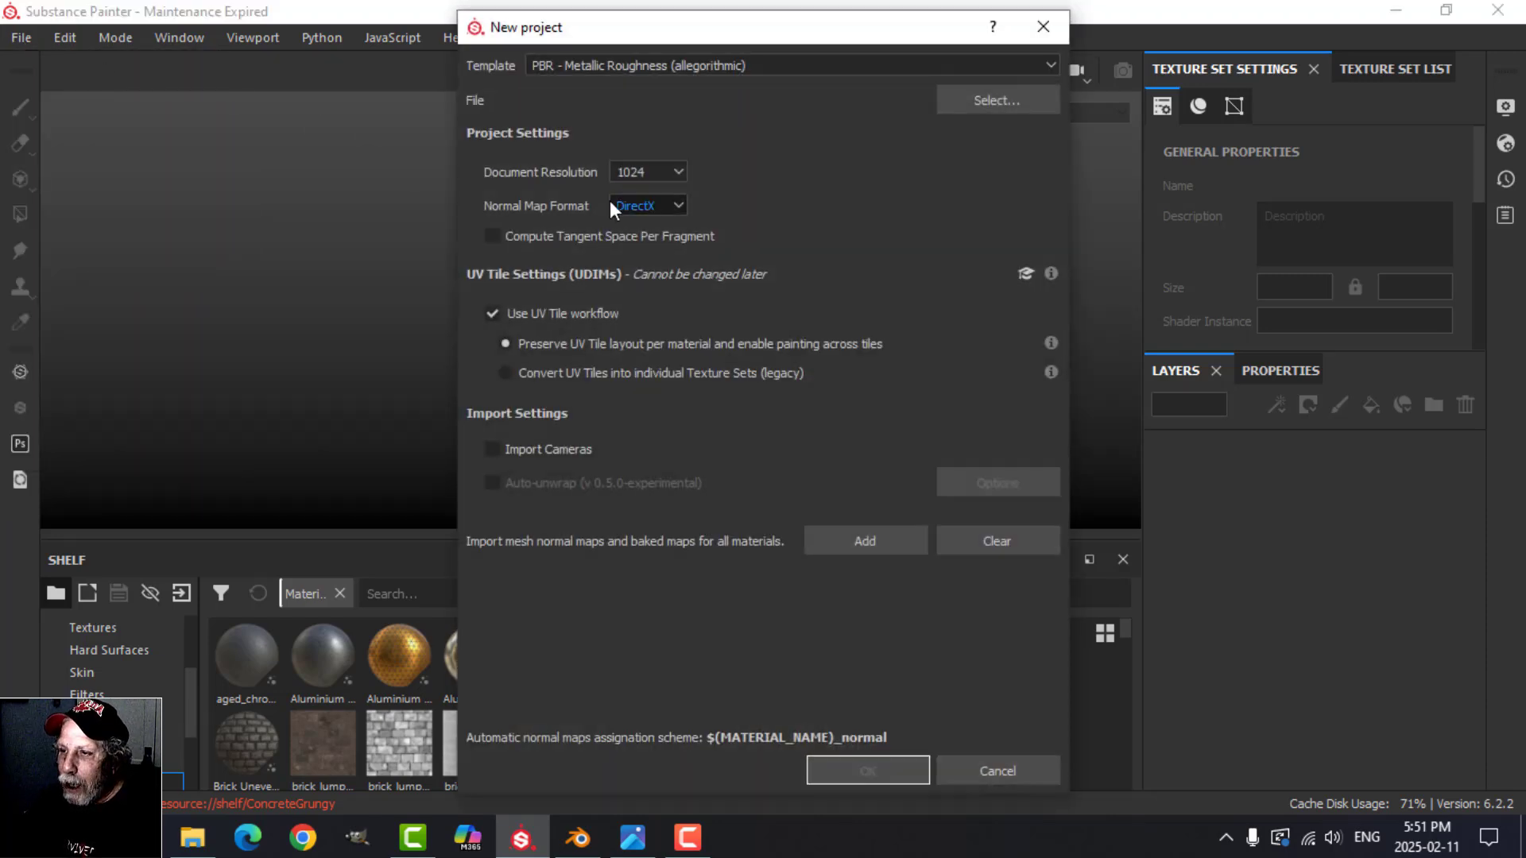
left_click(645, 208)
left_click(645, 237)
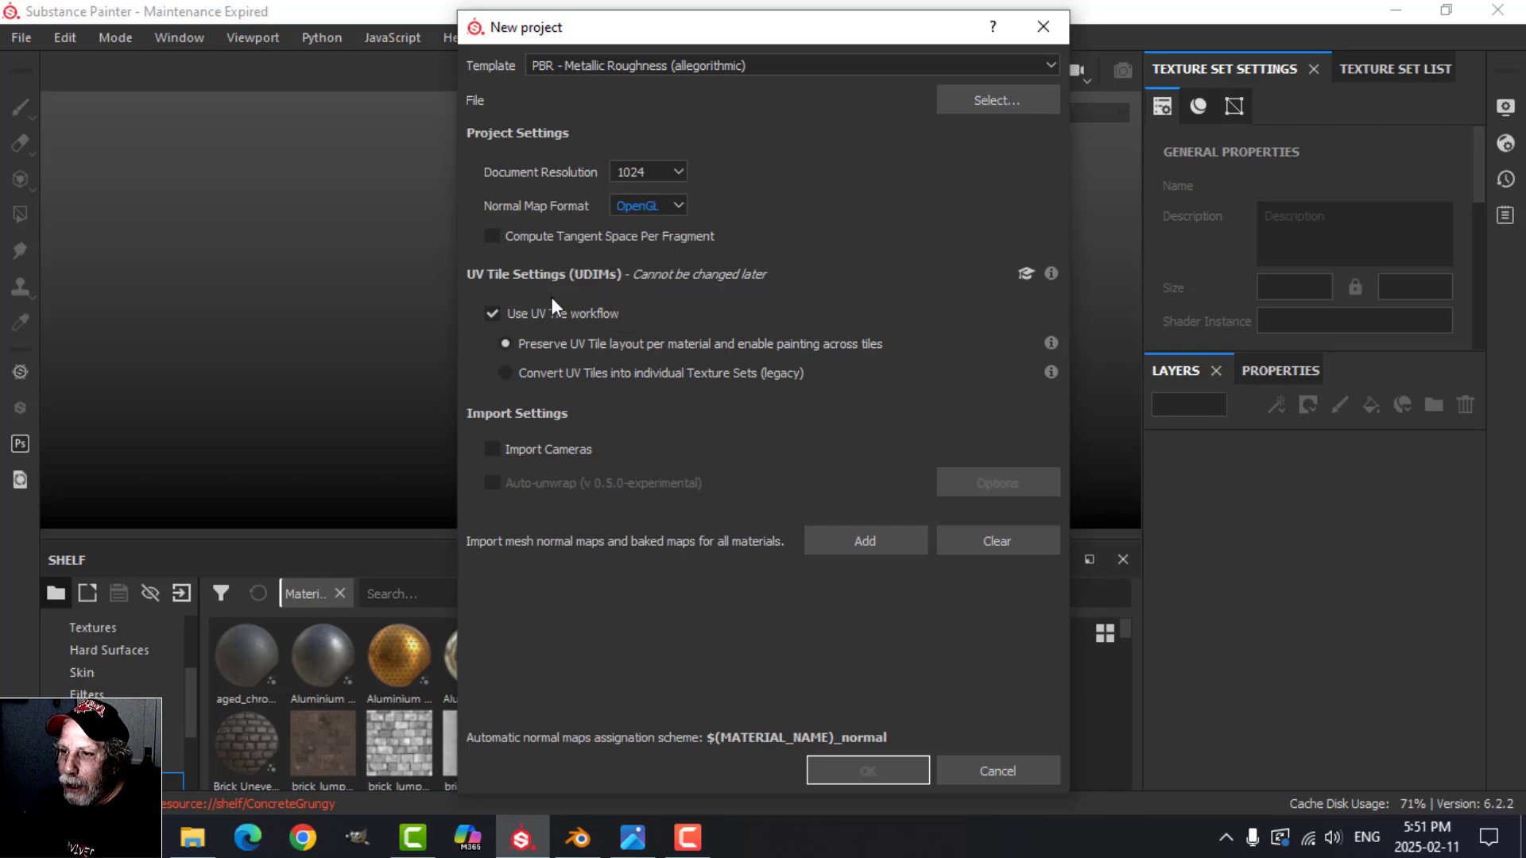
left_click(492, 314)
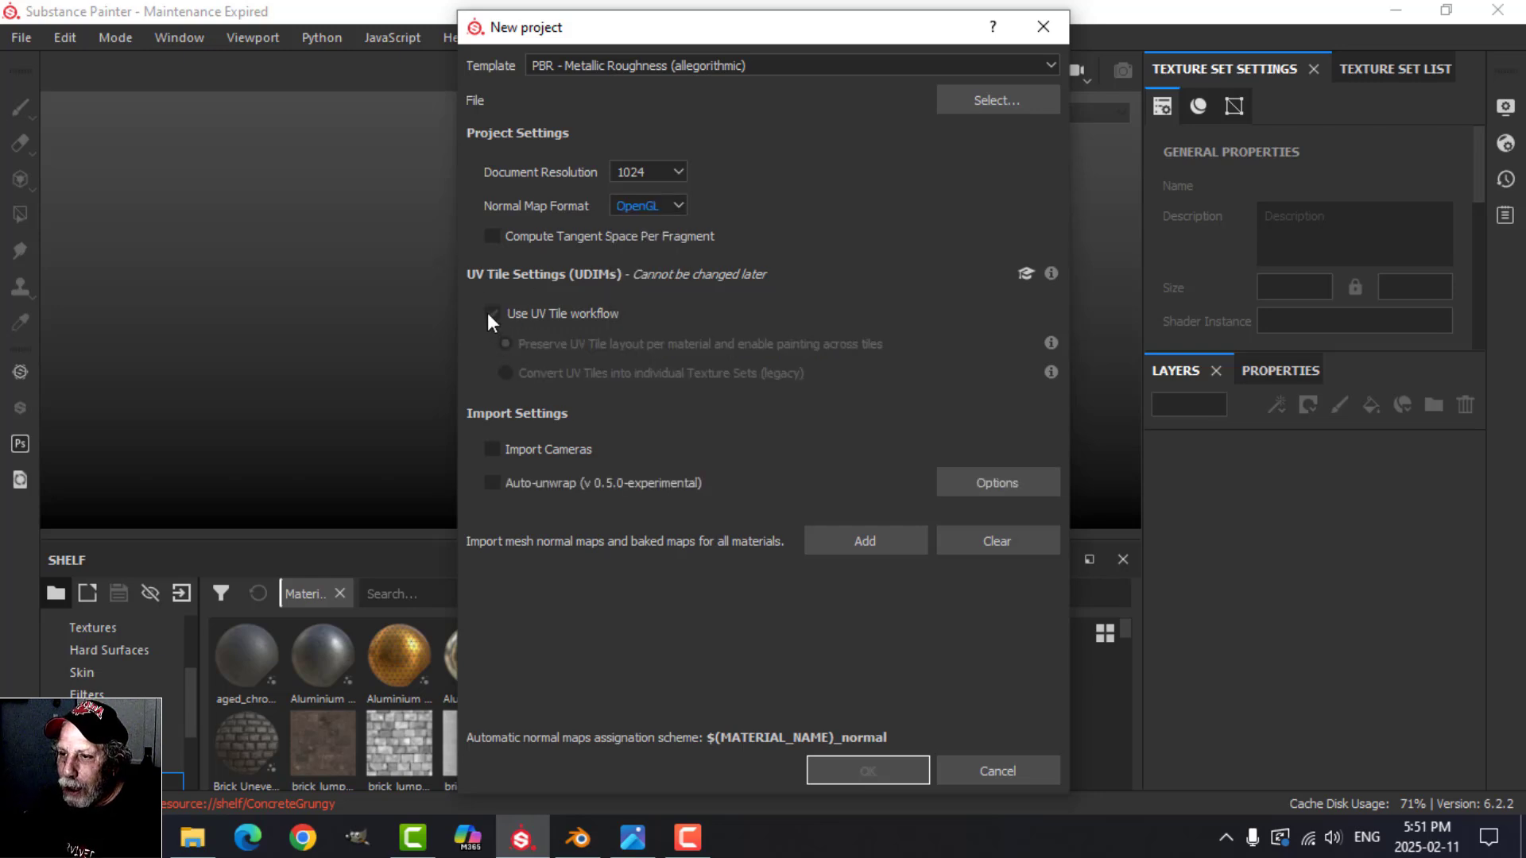
left_click(490, 313)
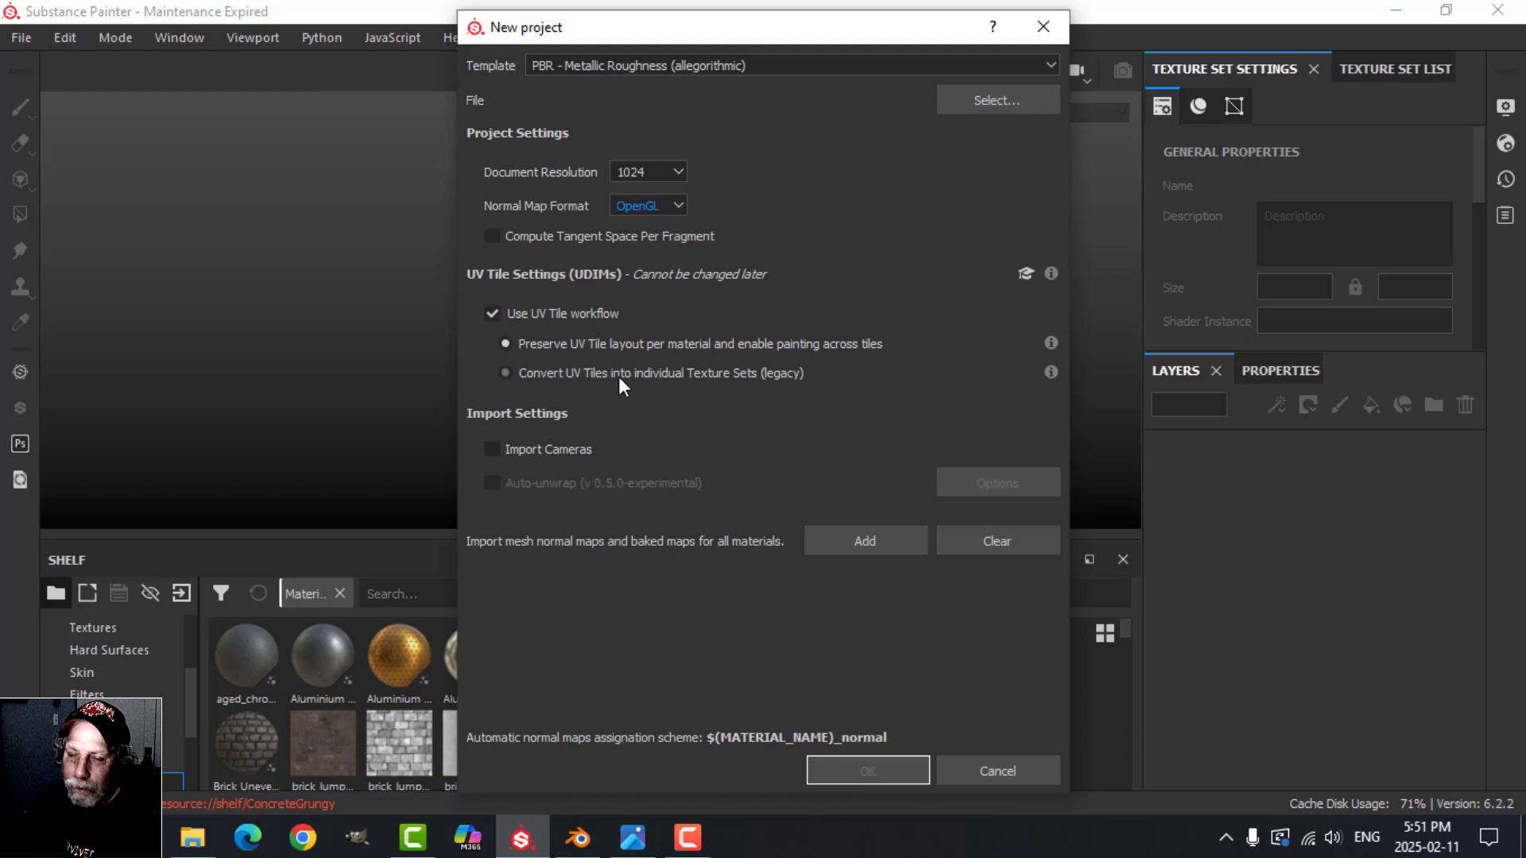
Step: Load the SciFiShippingCrateVideo.fbx mesh, create the project and view the imported container from its door end
left_click(988, 103)
left_click(881, 230)
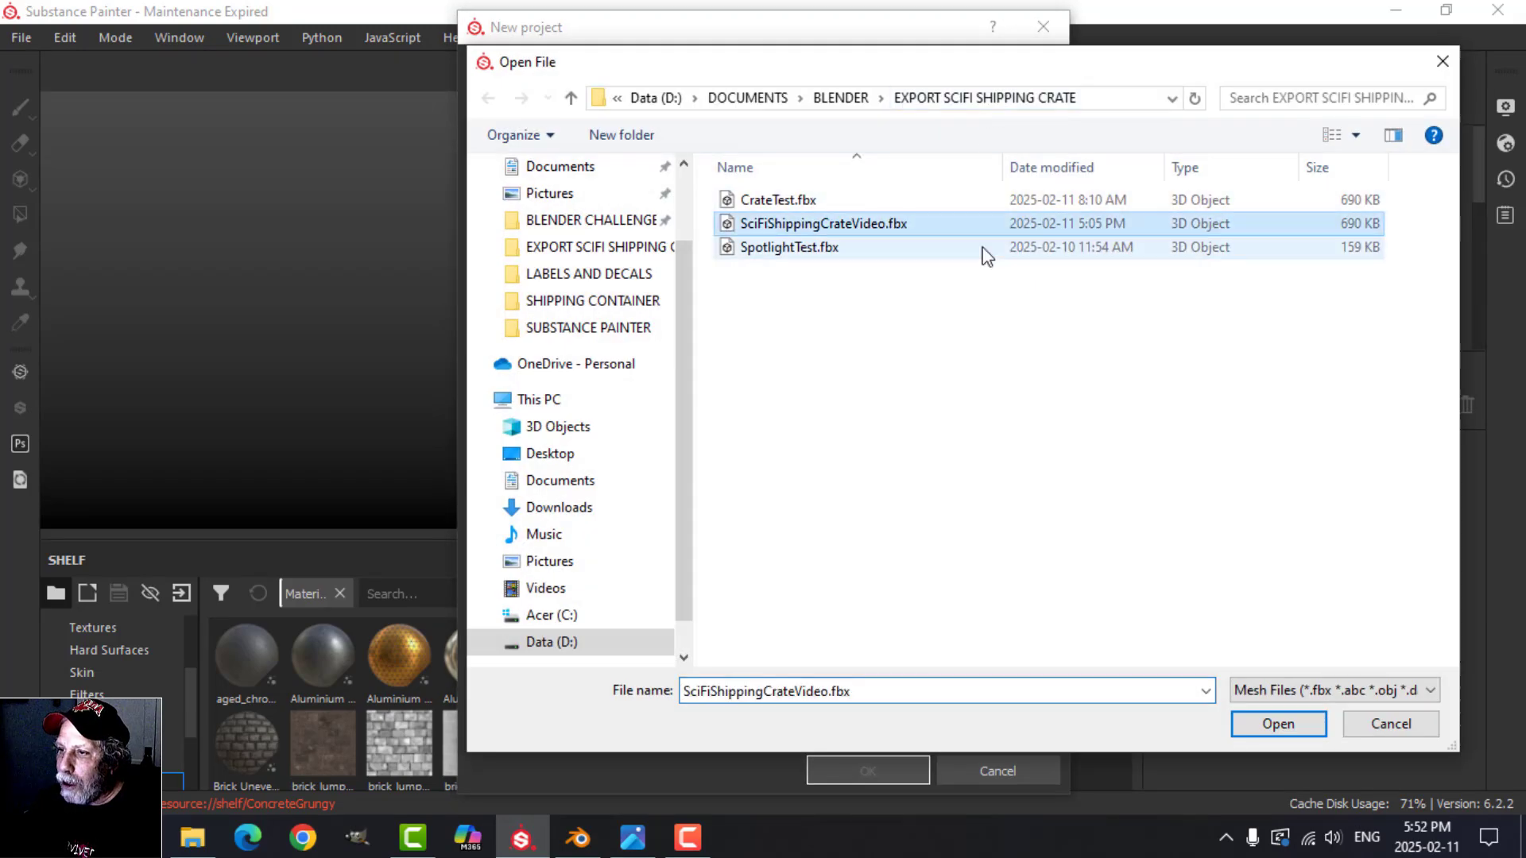
left_click(1263, 722)
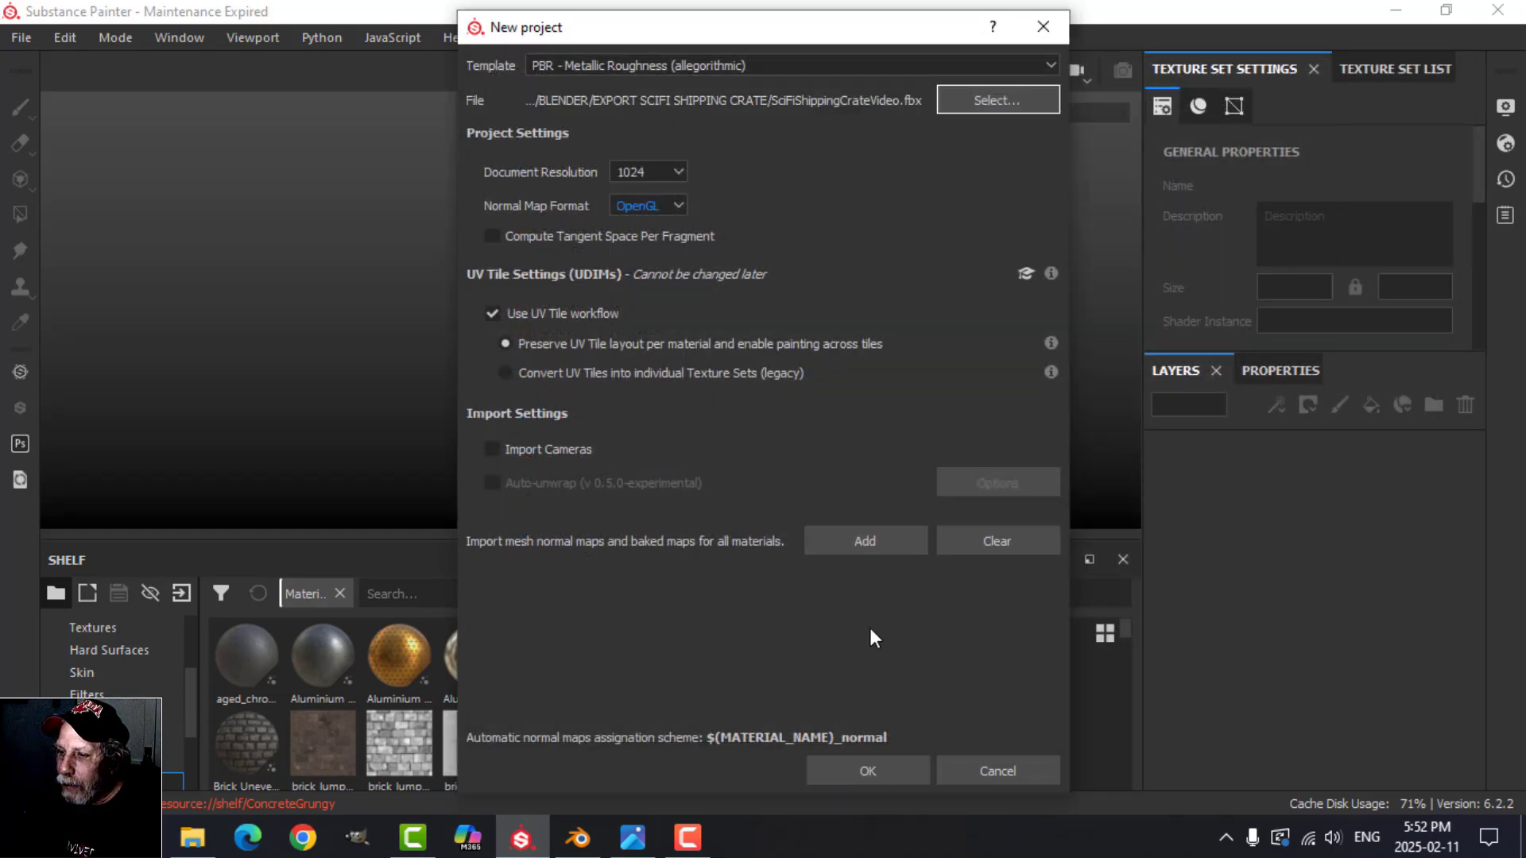
left_click(868, 766)
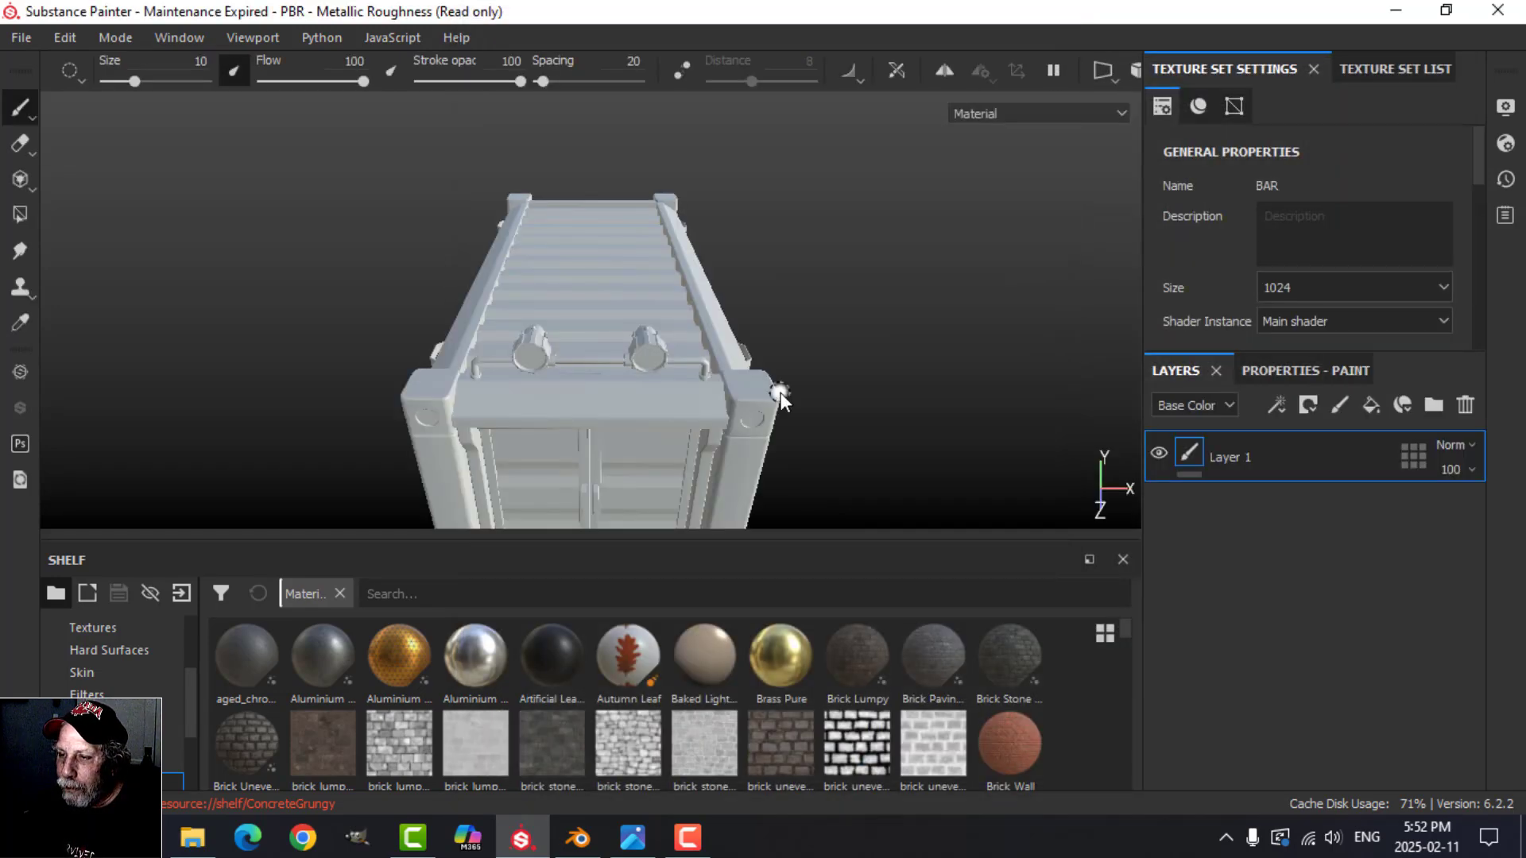
left_click_drag(551, 411, 691, 368, "alt")
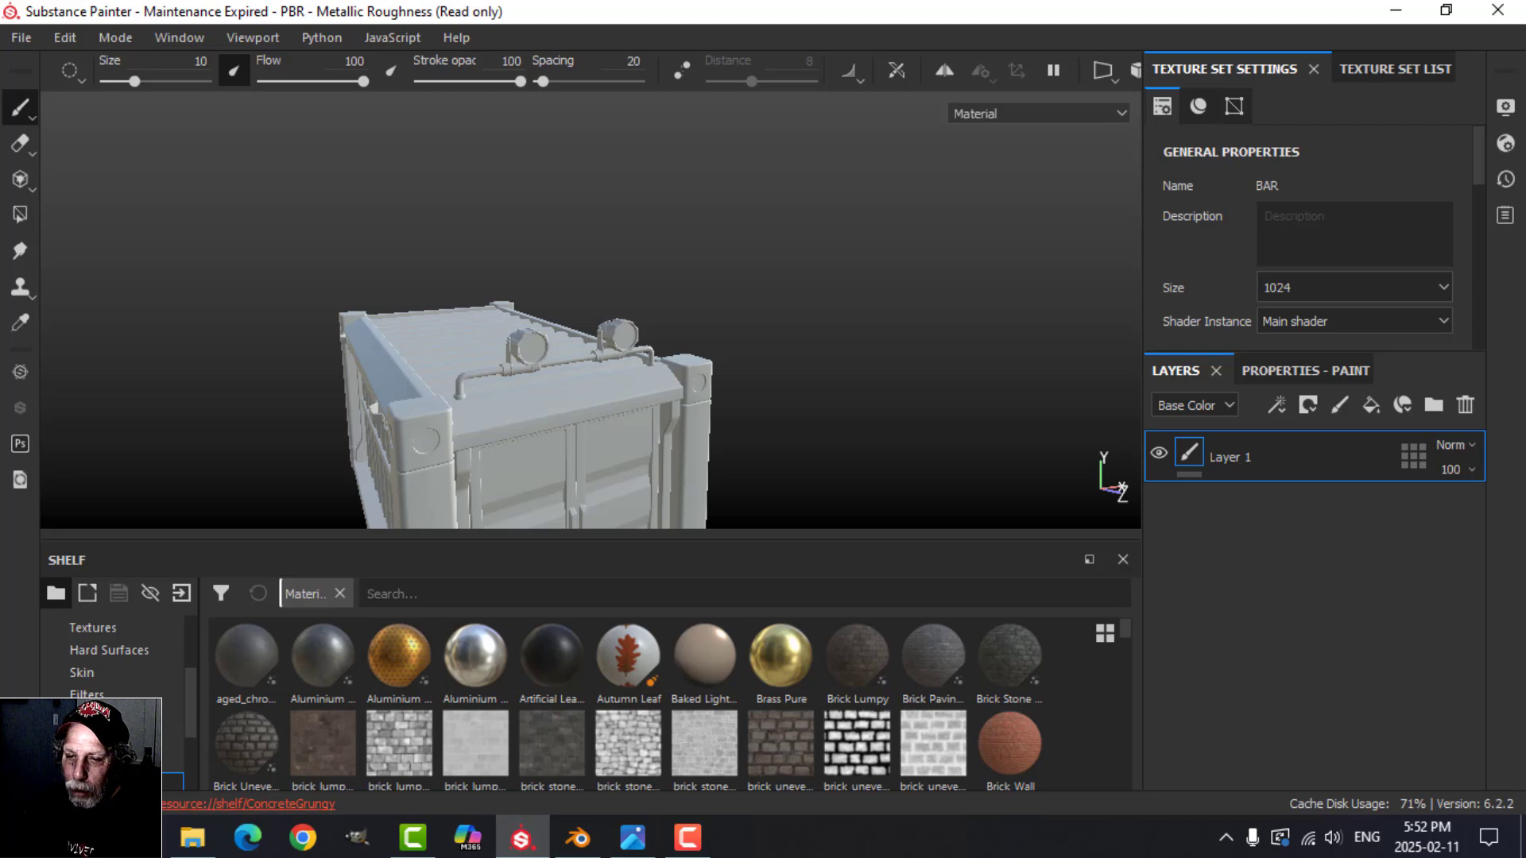
left_click_drag(575, 386, 632, 548, "alt")
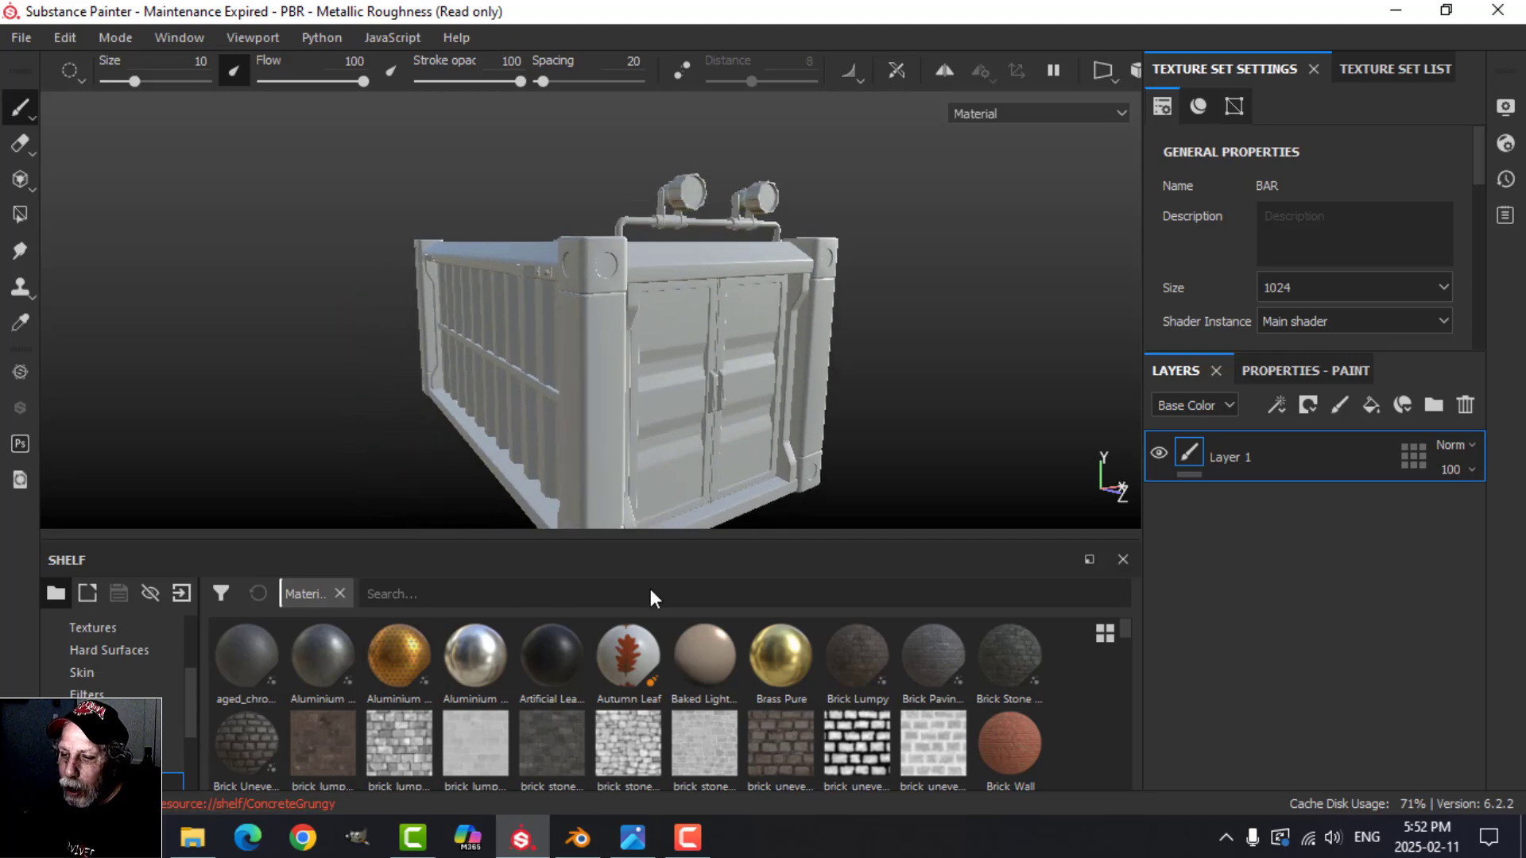
Step: Switch to Blender and examine the UV islands of the whole container in Edit Mode
left_click(579, 837)
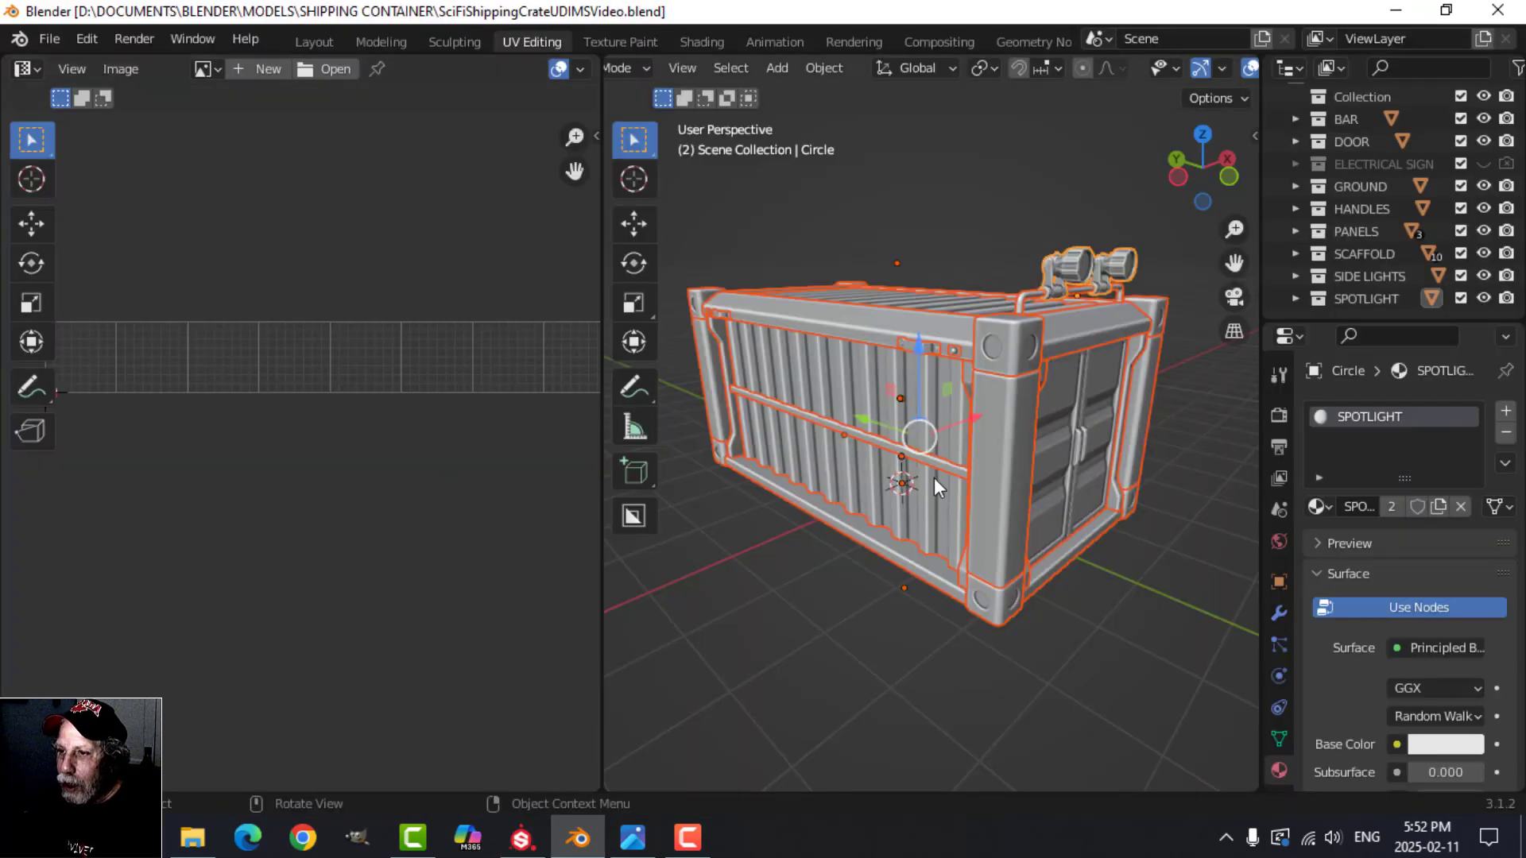
key("Tab")
scroll(279, 470, "up", 5)
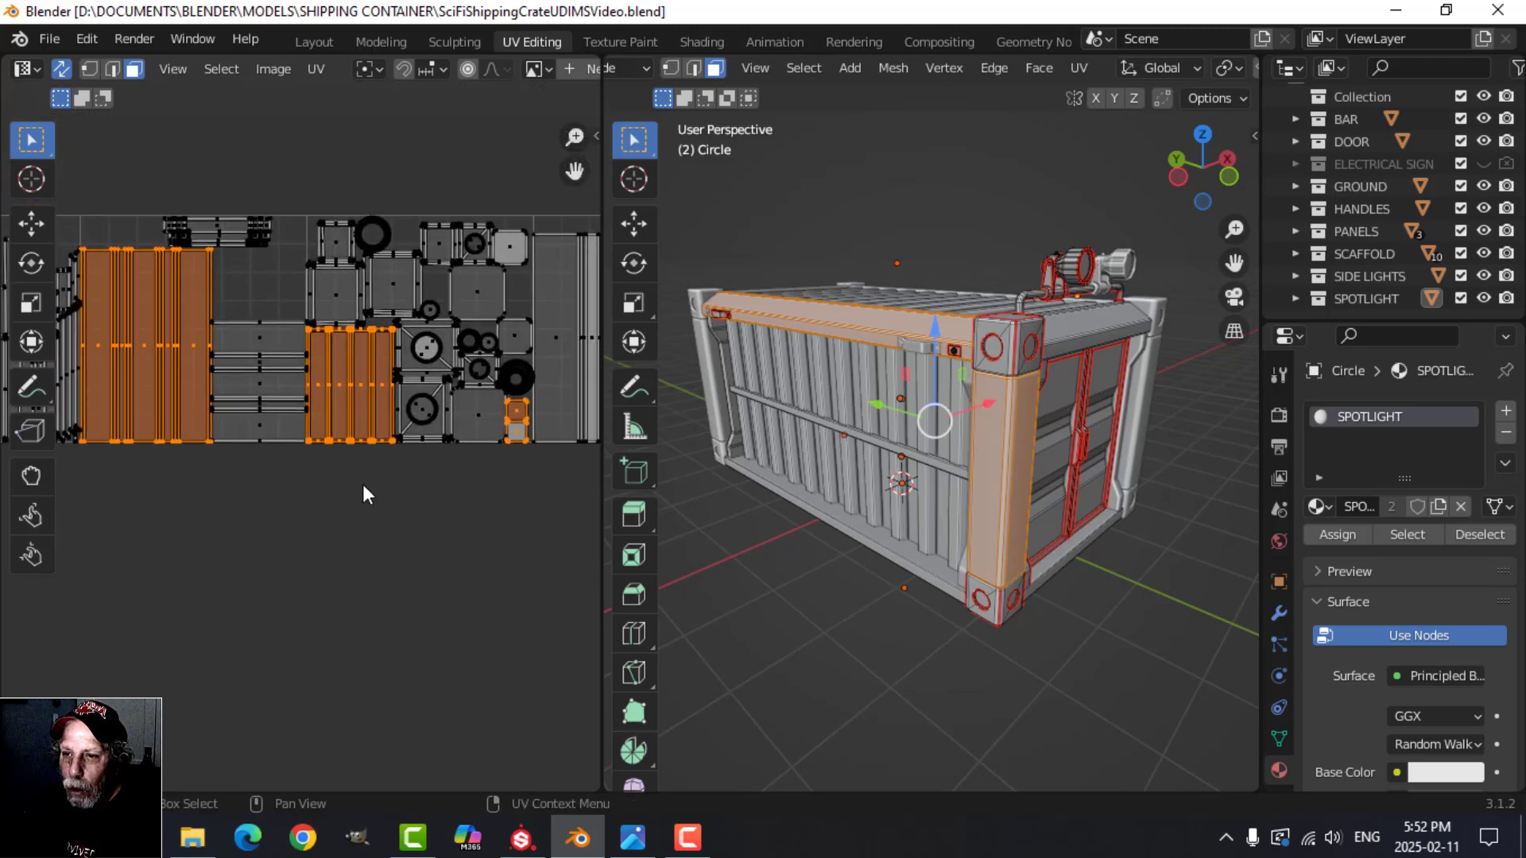
scroll(361, 477, "down", 3)
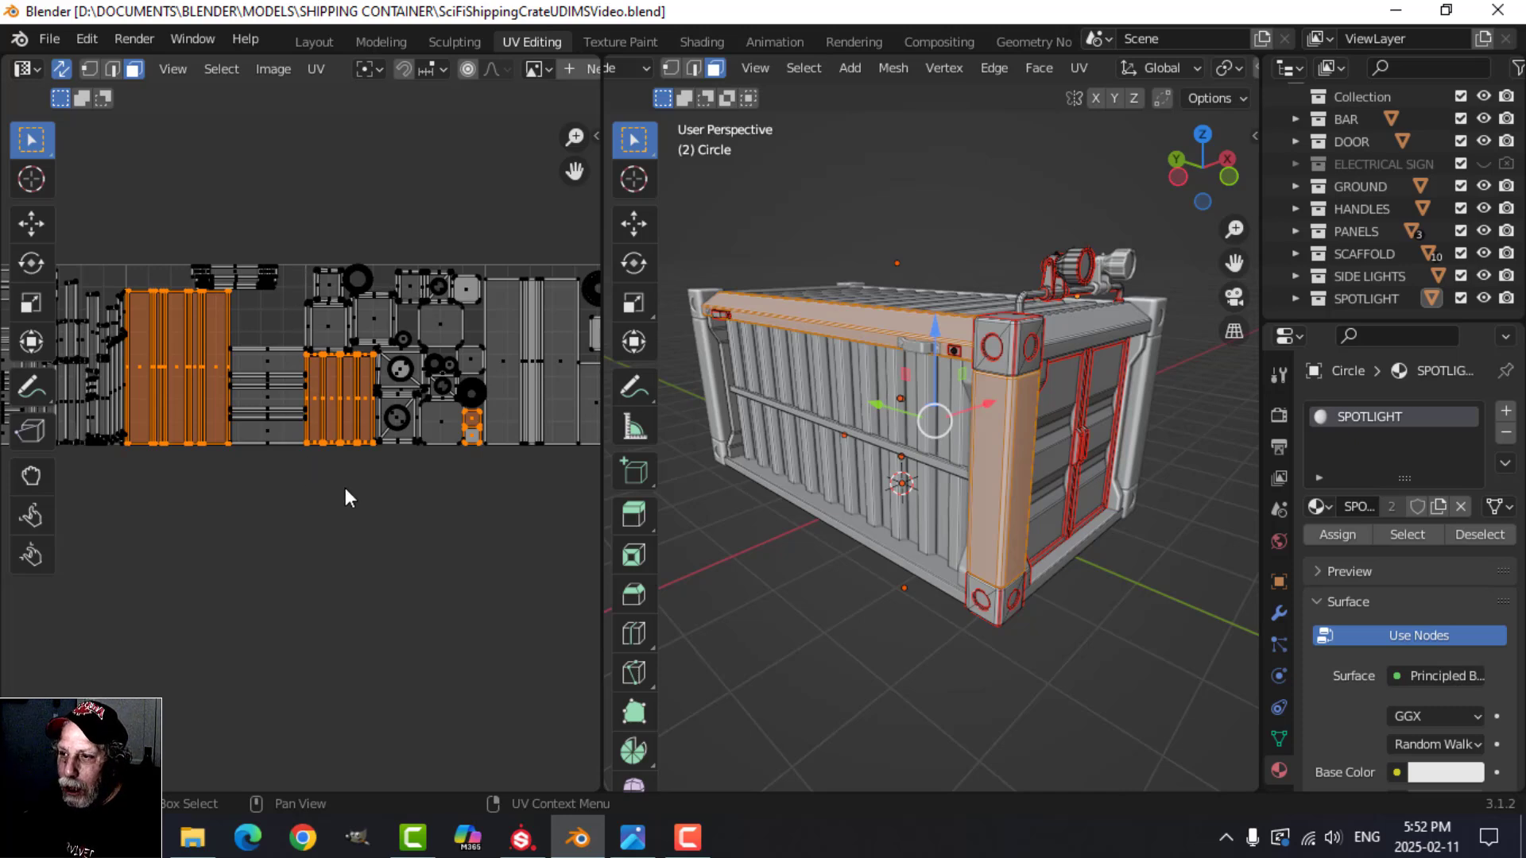
scroll(323, 347, "up", 2)
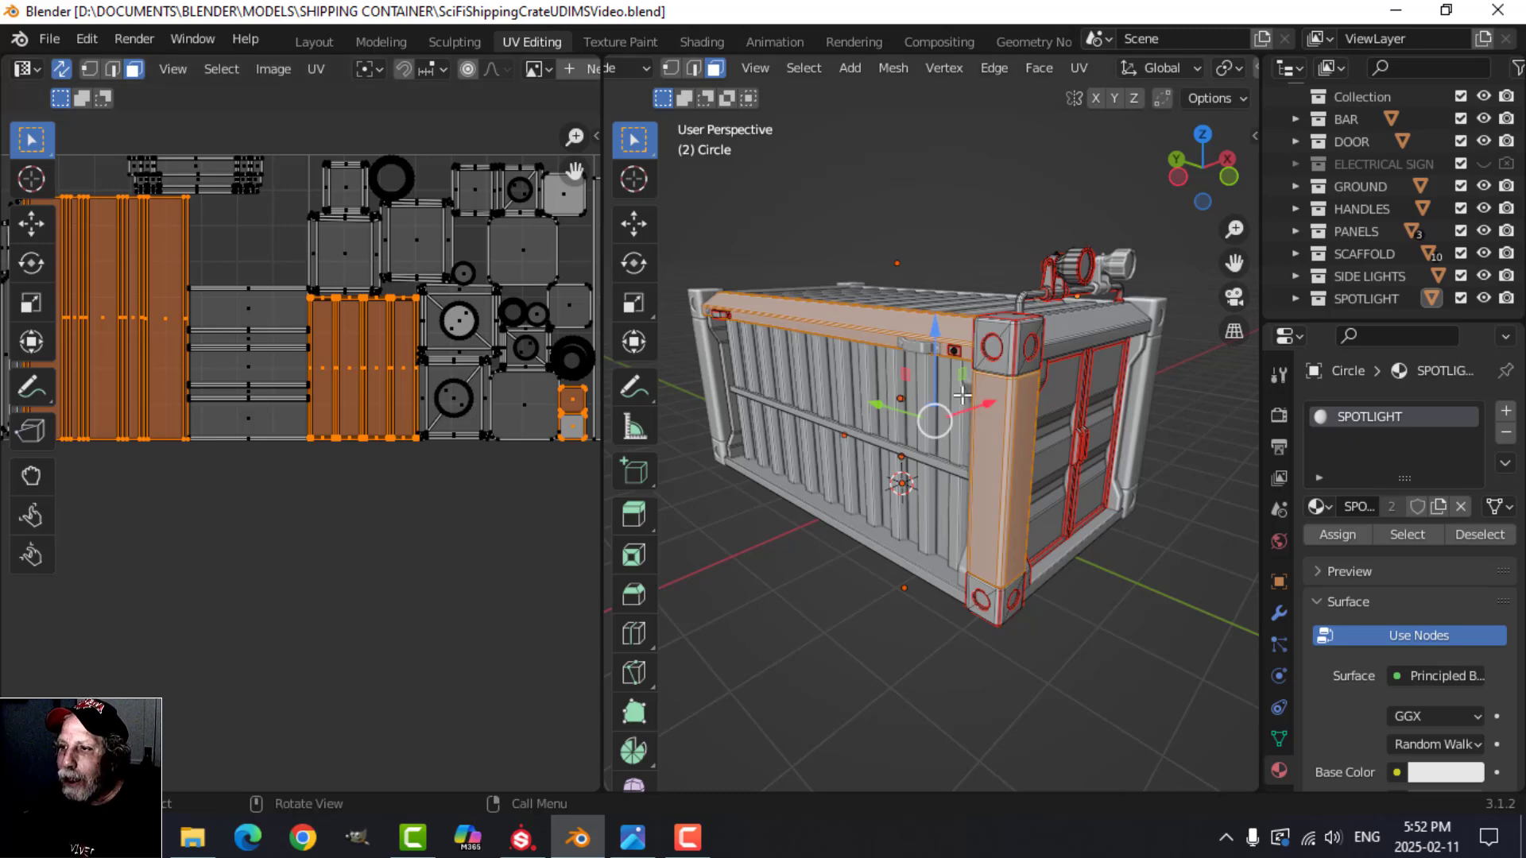
key("Tab")
Step: Switch back to Substance Painter and activate Temporal Anti-Aliasing in the camera display settings
left_click(539, 838)
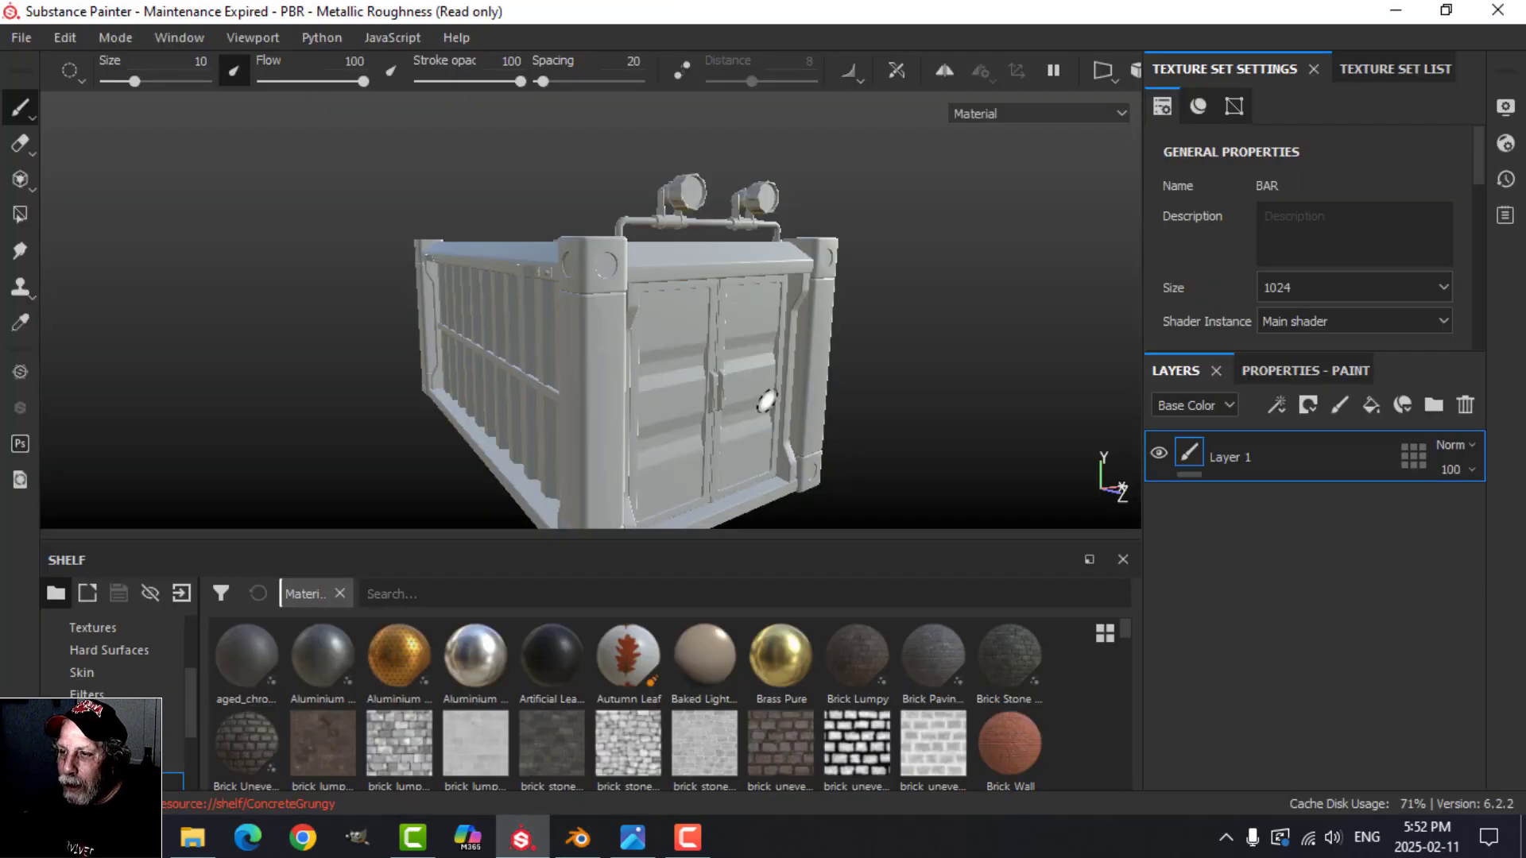
left_click_drag(751, 334, 912, 340, "alt")
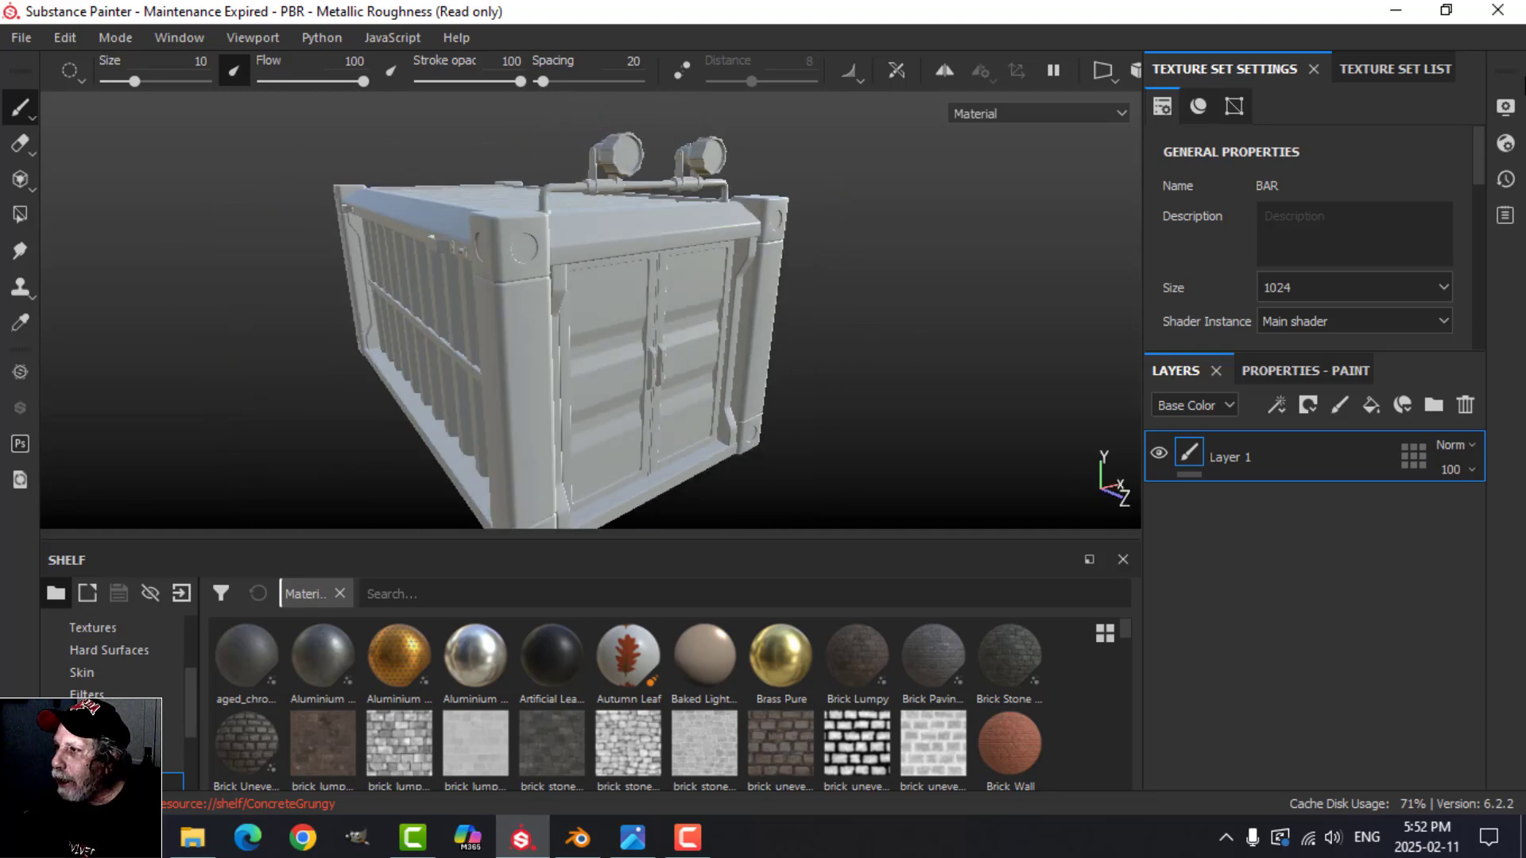
left_click(1505, 107)
scroll(1175, 542, "down", 8)
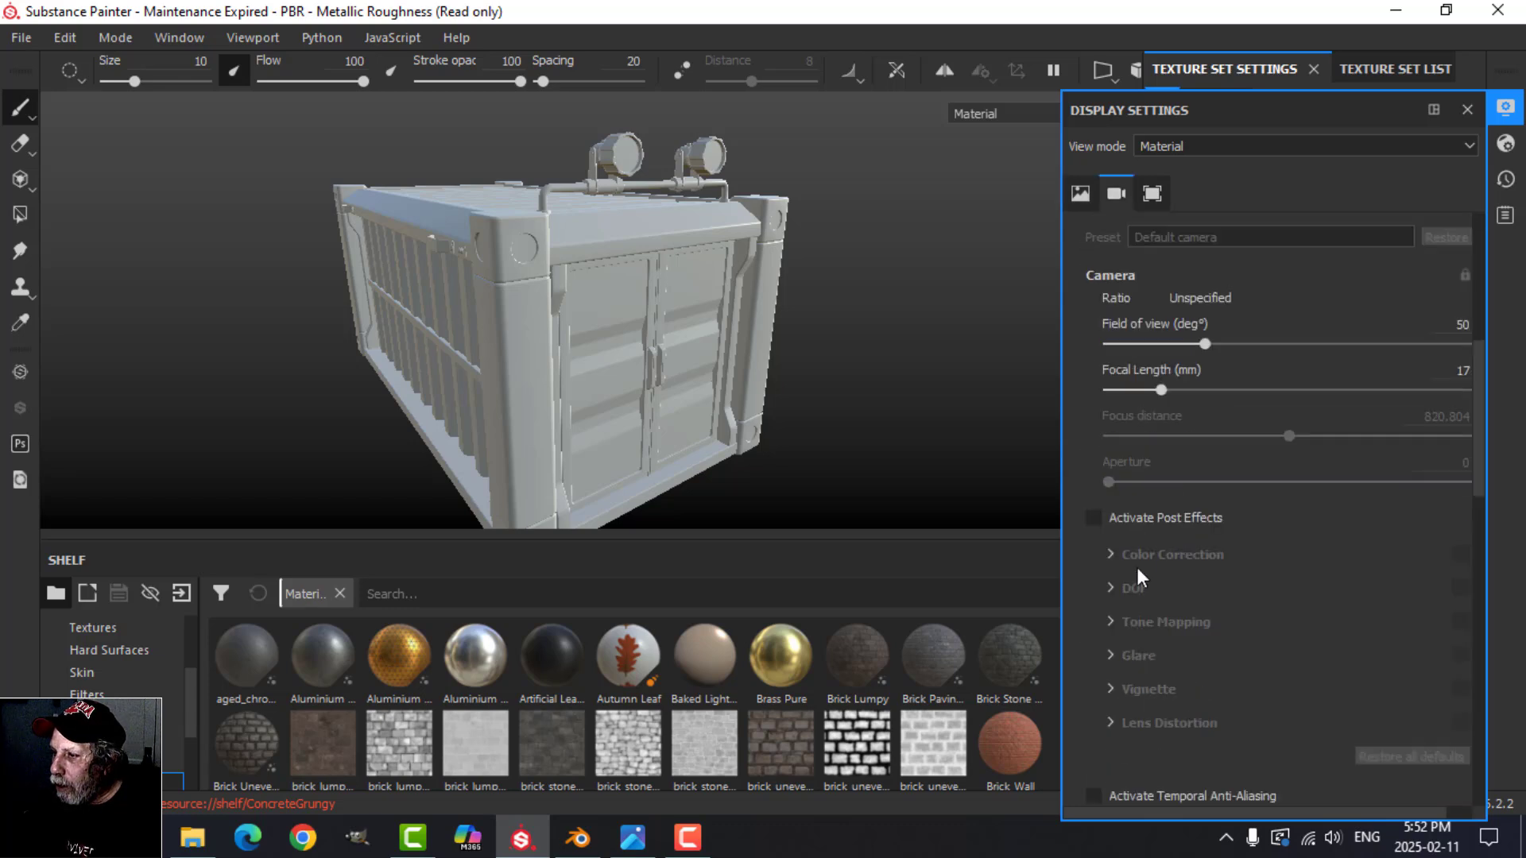
left_click(1095, 661)
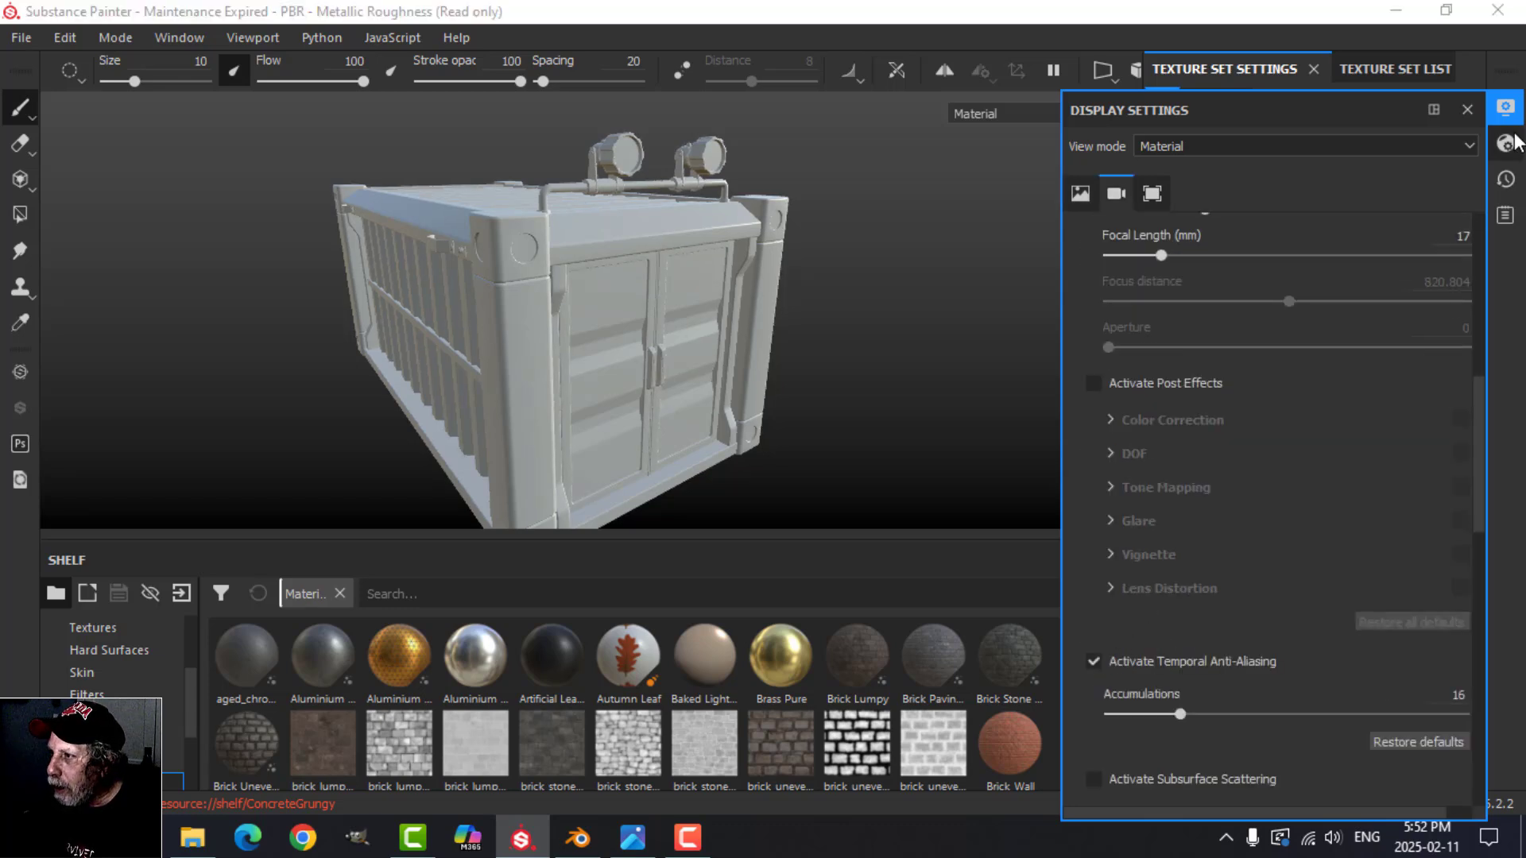
Step: Close the display settings and toggle the visibility of the PANELS and SCAFFOLD texture sets to identify which container parts they cover
left_click(1504, 108)
scroll(1357, 202, "down", 10)
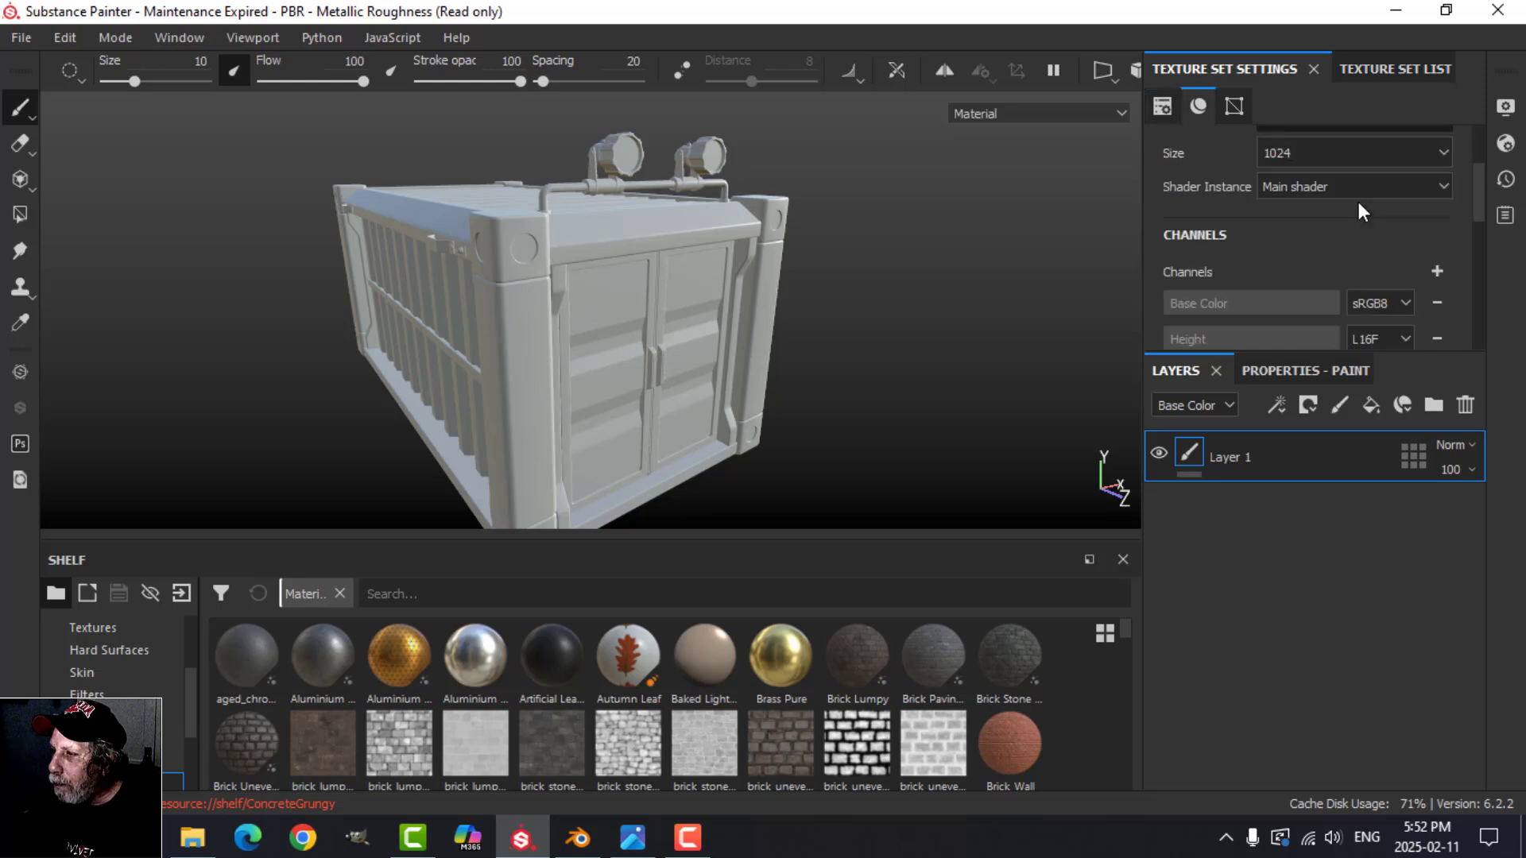
scroll(1356, 202, "down", 2)
scroll(1356, 199, "up", 5)
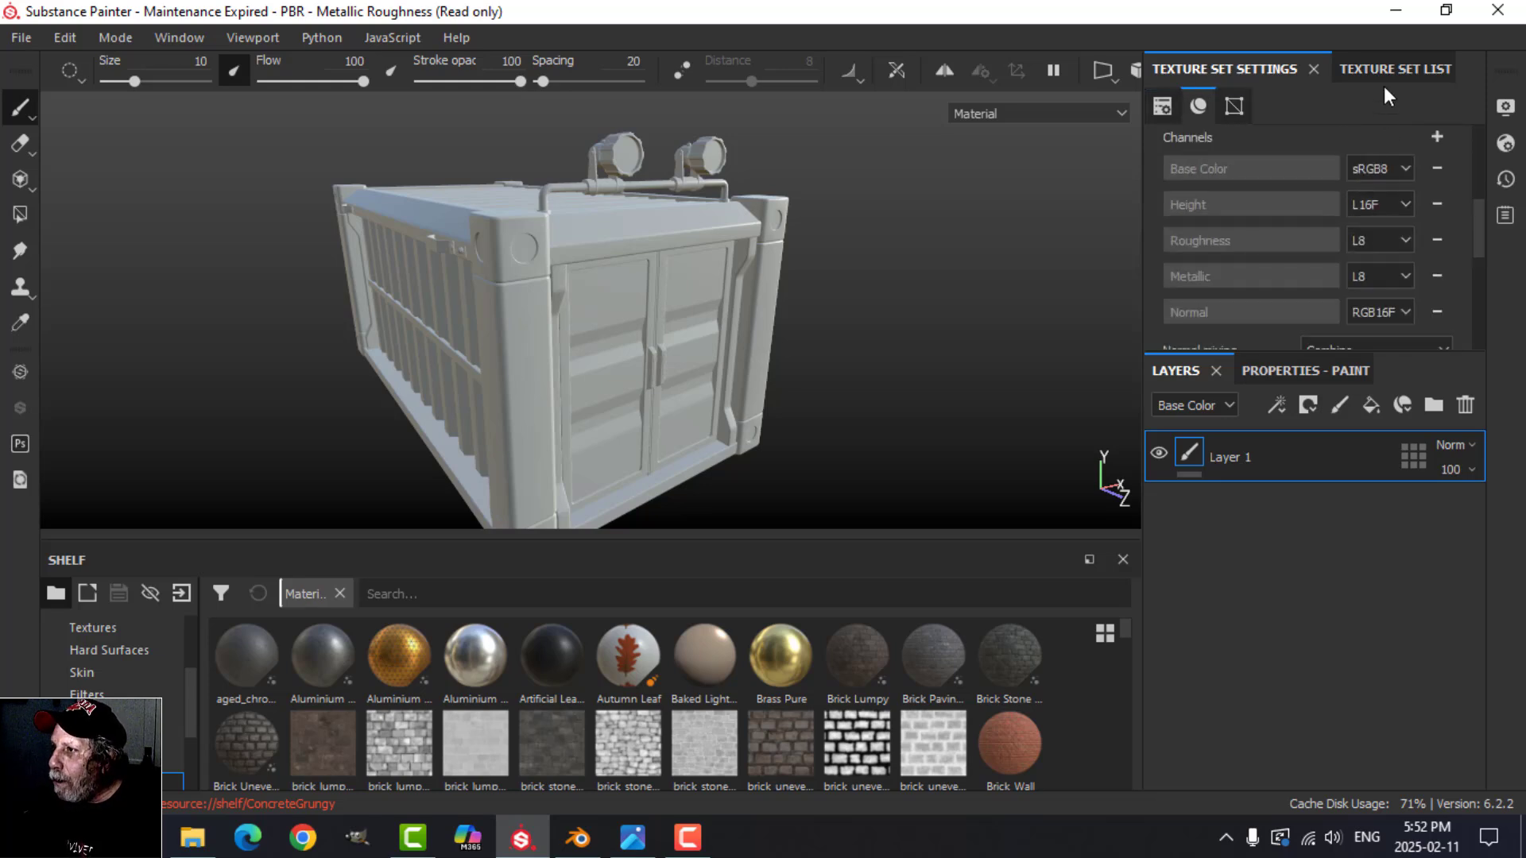
left_click(1385, 72)
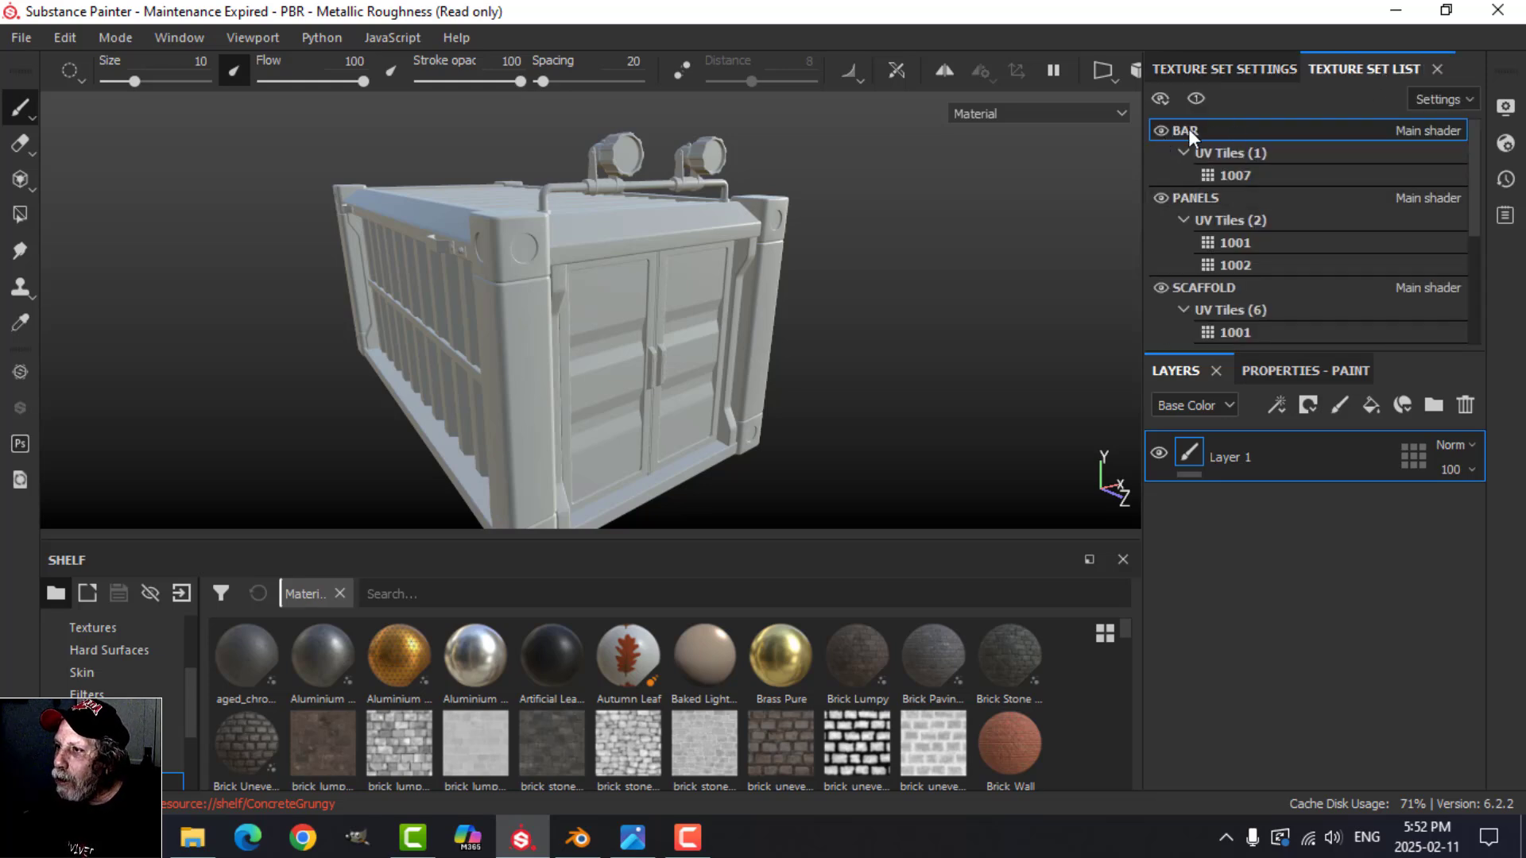
left_click(1159, 130)
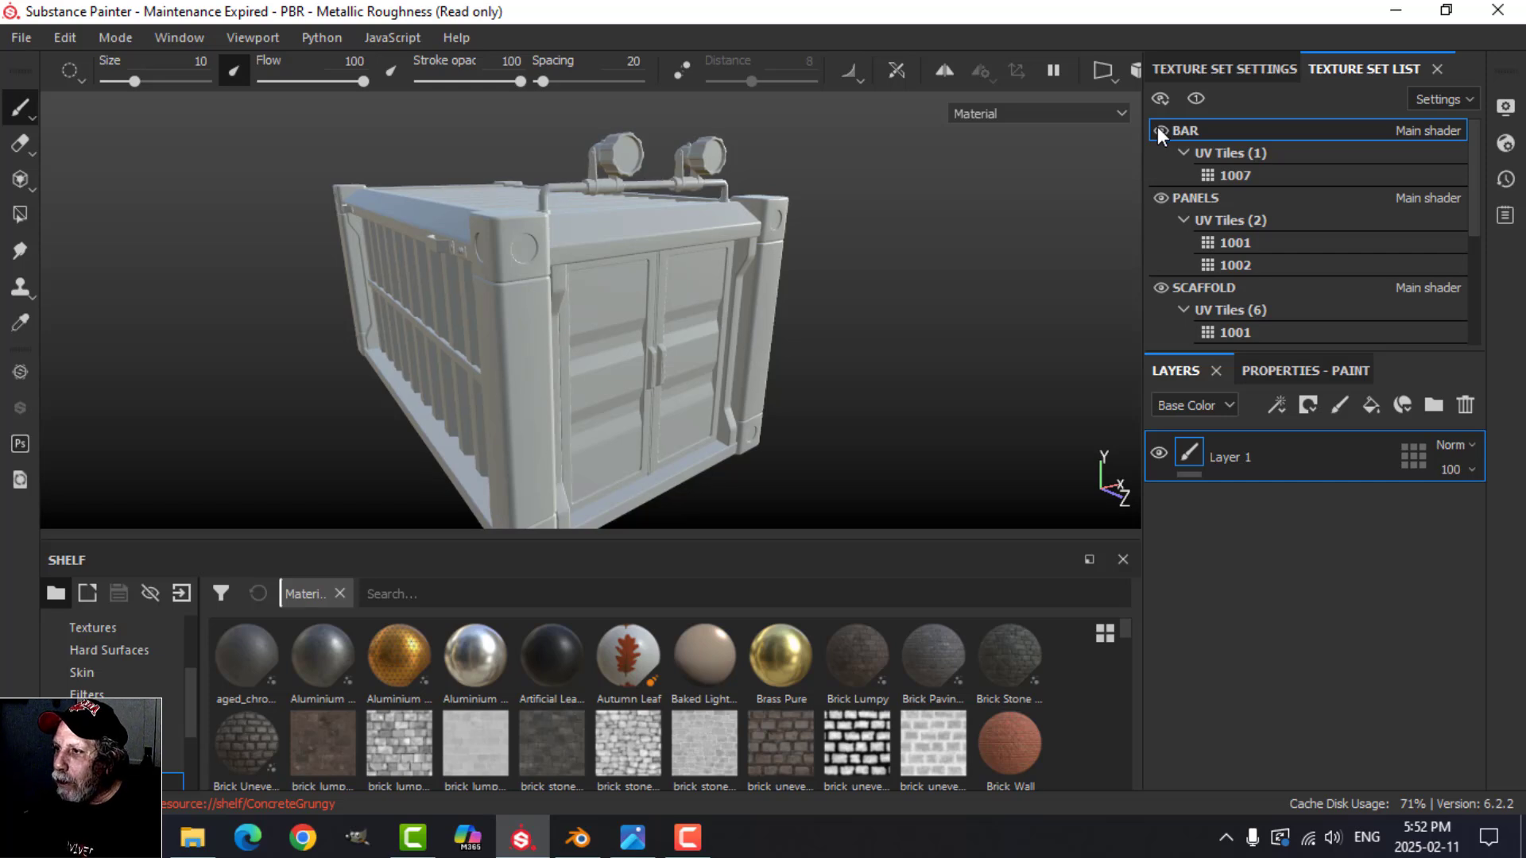
left_click(1161, 197)
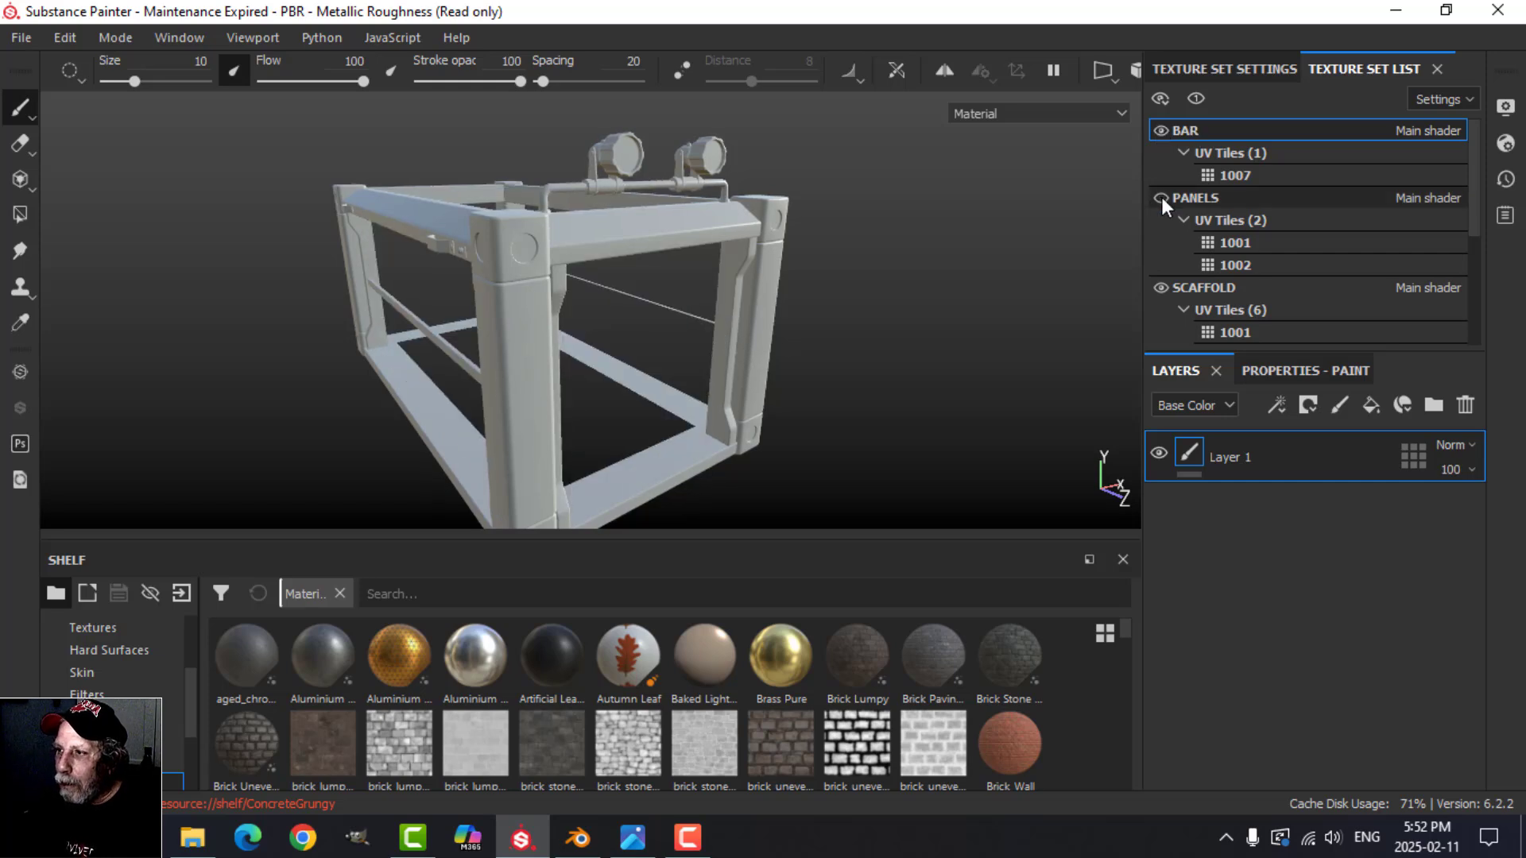
left_click(1161, 197)
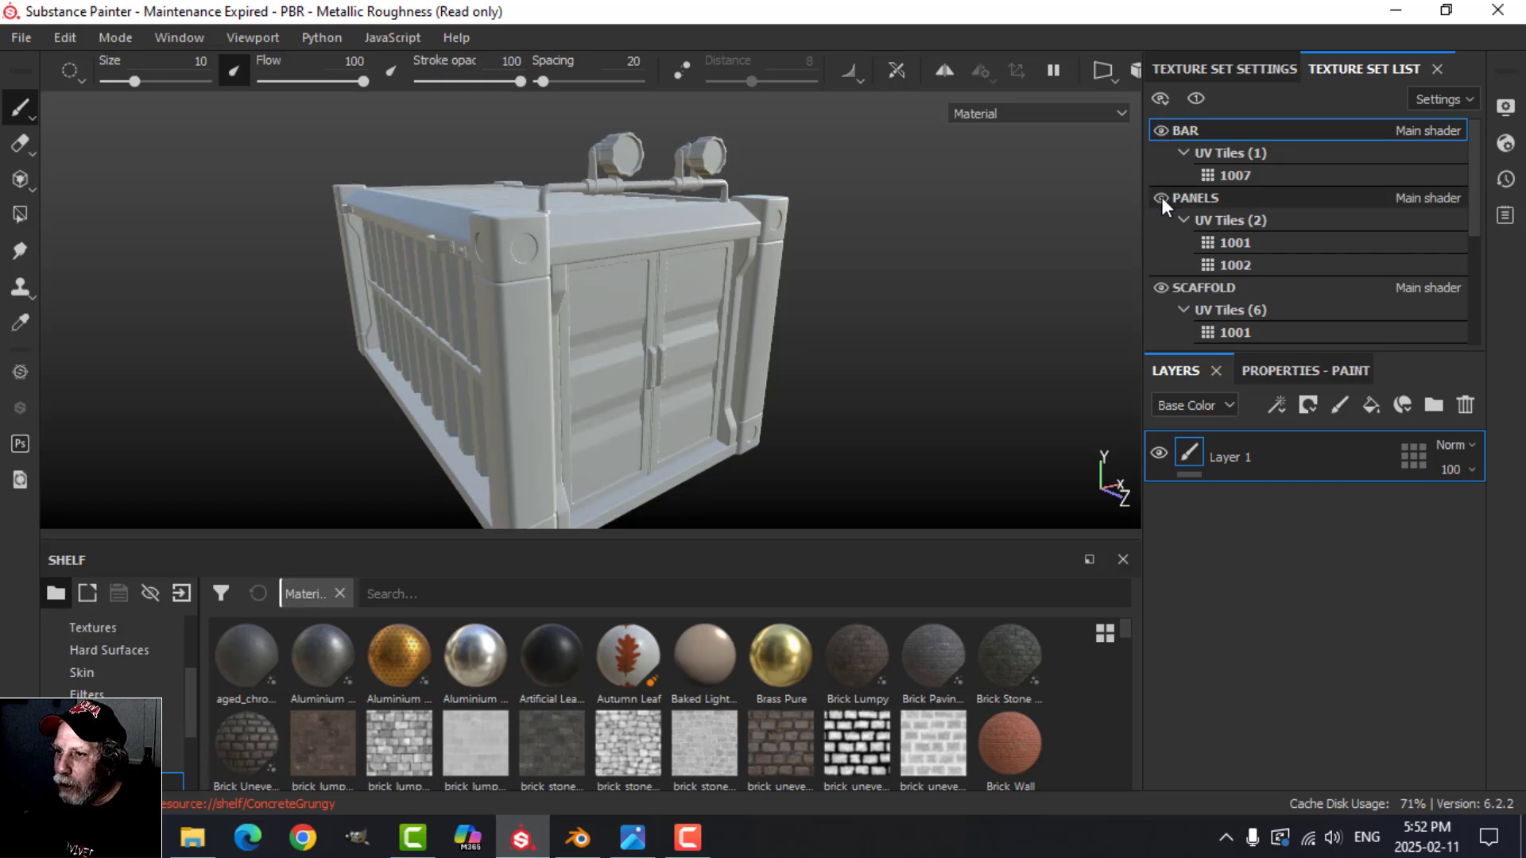
left_click(1161, 288)
left_click(1161, 288)
Step: Examine the UV tiles listed under each texture set and check which parts belong to the SPOTLIGHT set
scroll(1189, 287, "down", 1)
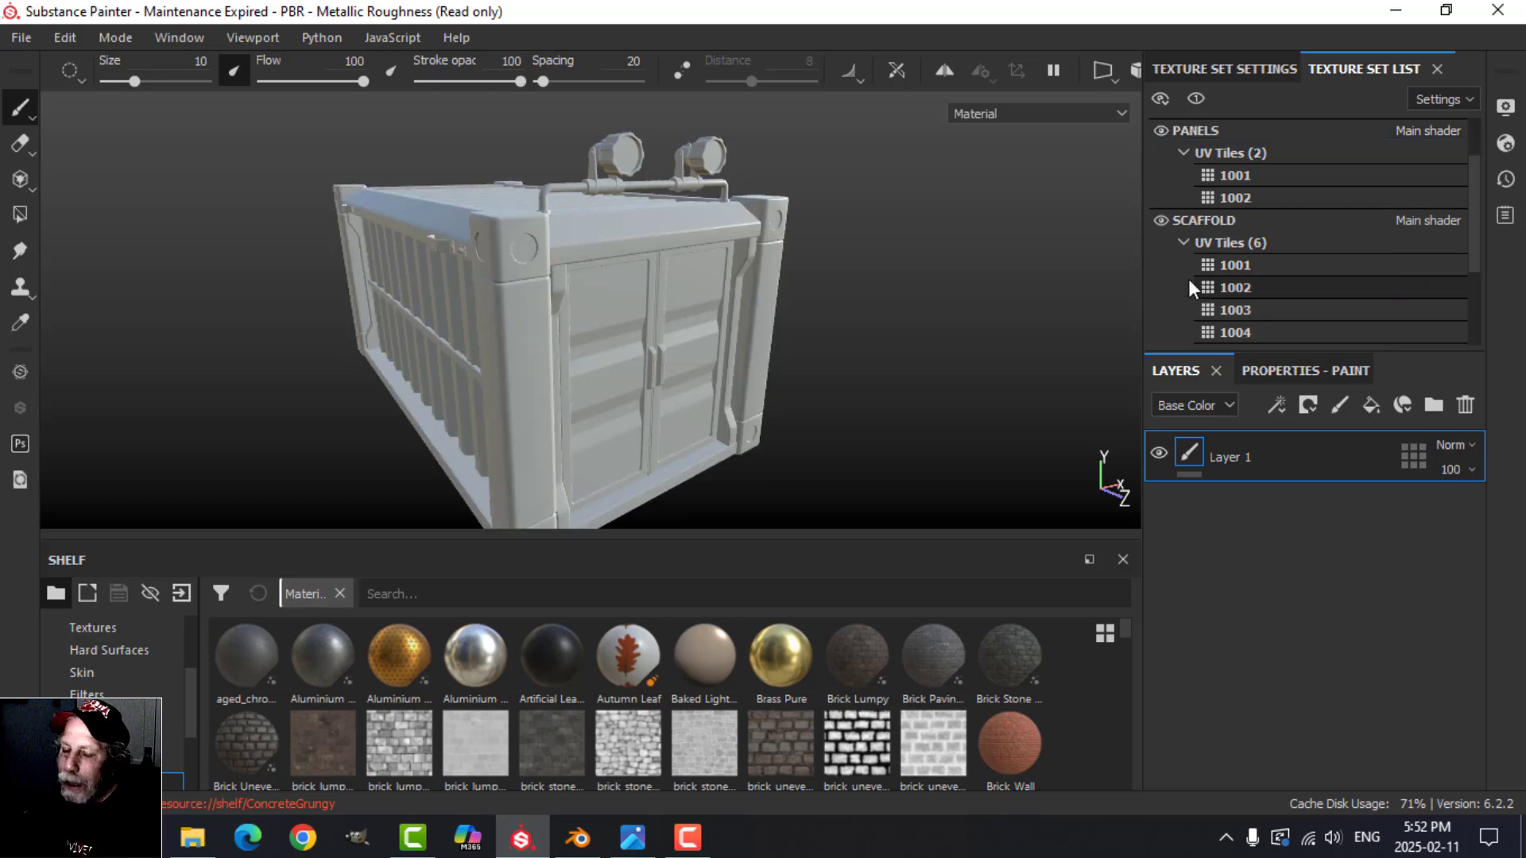
scroll(1189, 287, "down", 1)
scroll(1188, 284, "down", 1)
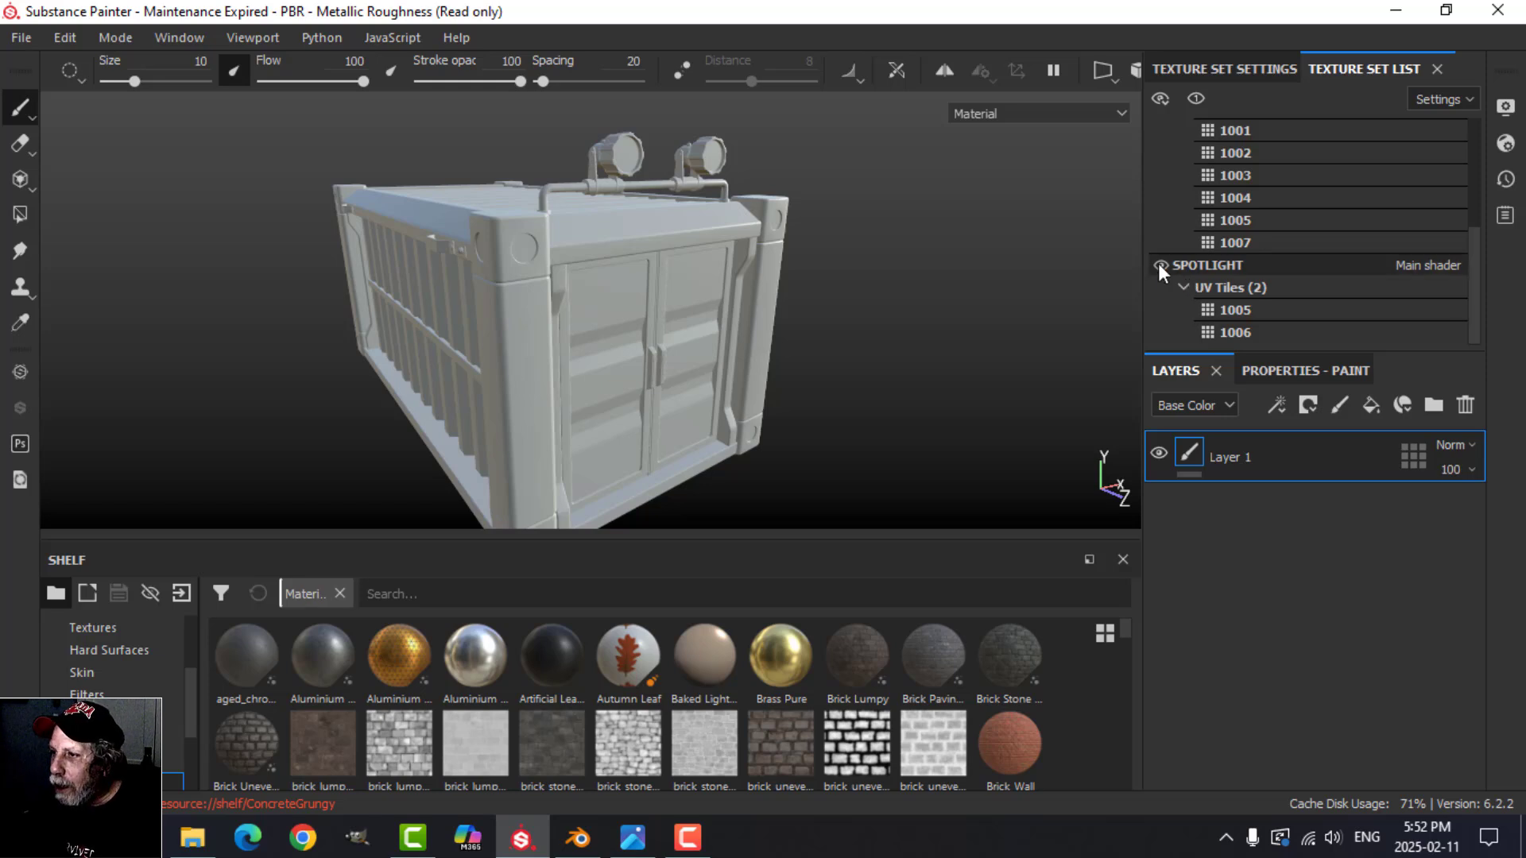
left_click(1160, 265)
left_click(1167, 264)
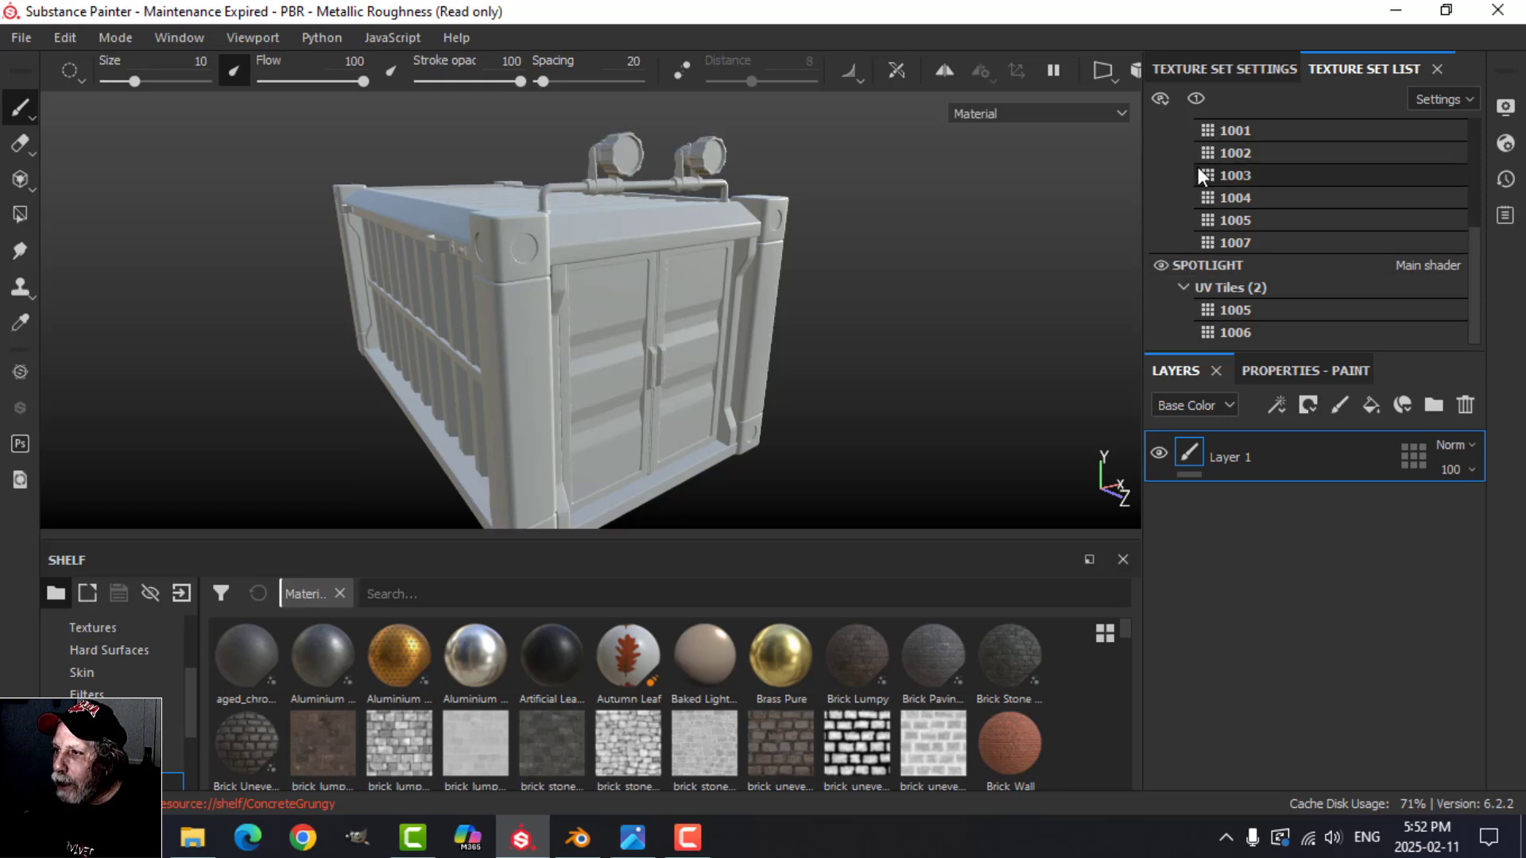
scroll(1218, 231, "up", 3)
scroll(1202, 222, "down", 3)
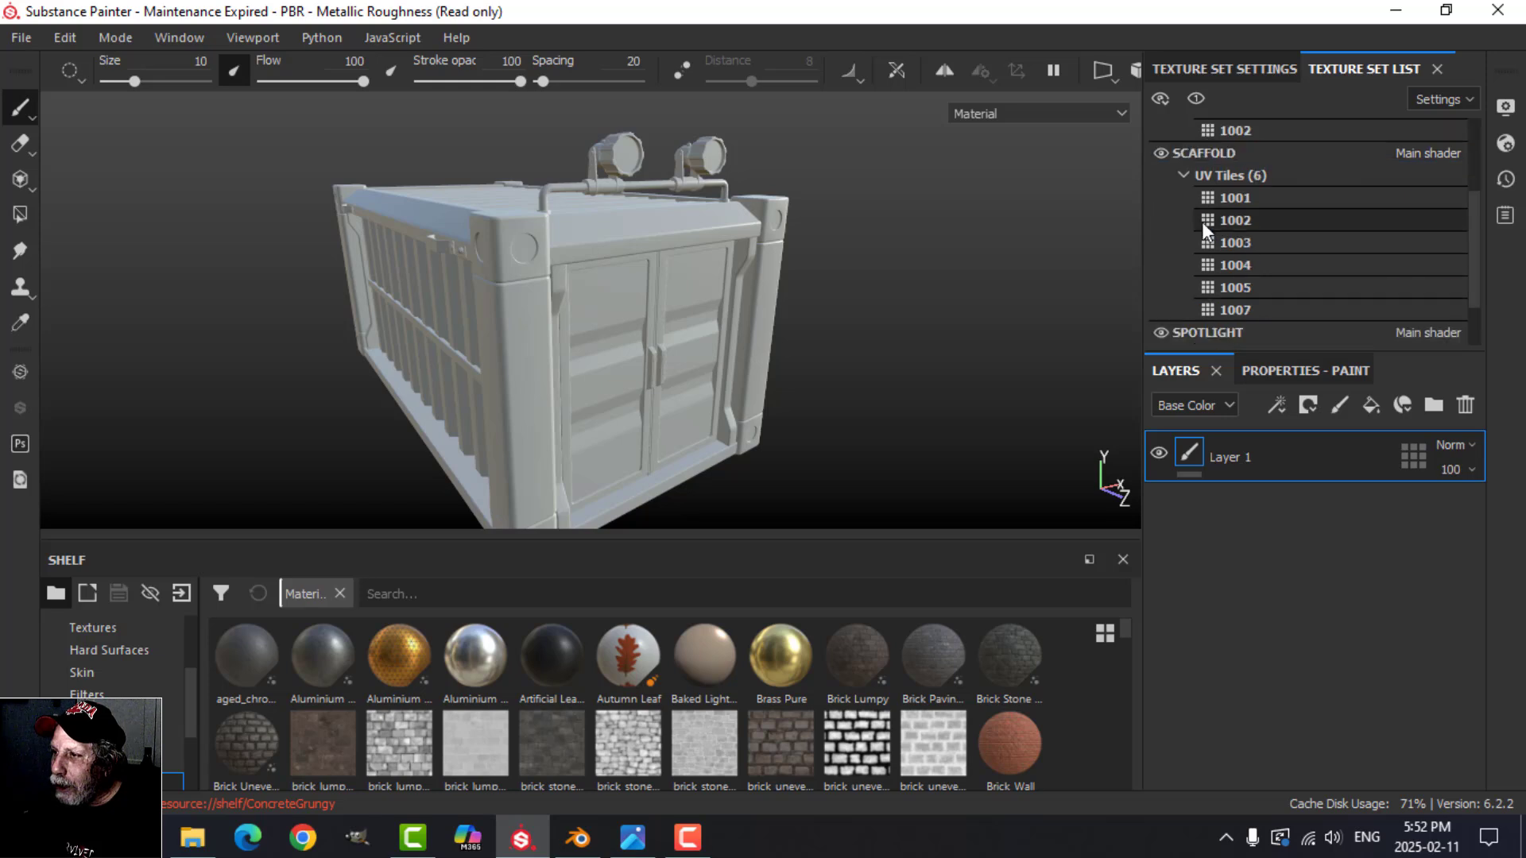
scroll(1195, 231, "up", 3)
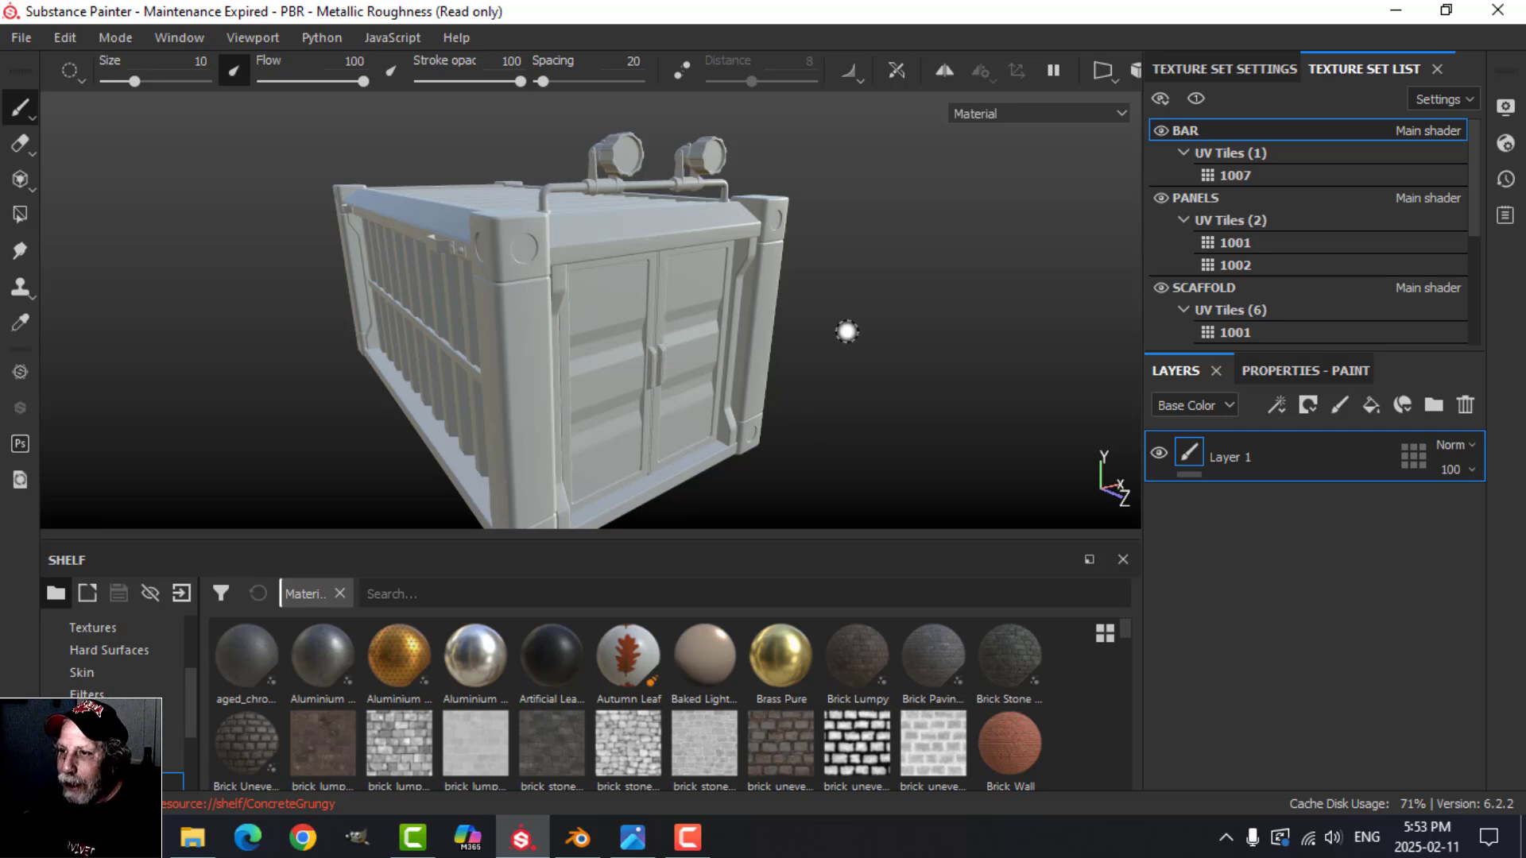
scroll(841, 330, "down", 1)
mouse_move(826, 344)
left_mouse_down("alt")
mouse_move(803, 368)
mouse_move(811, 341)
mouse_move(851, 344)
mouse_move(811, 385)
mouse_move(832, 326)
left_mouse_up("alt")
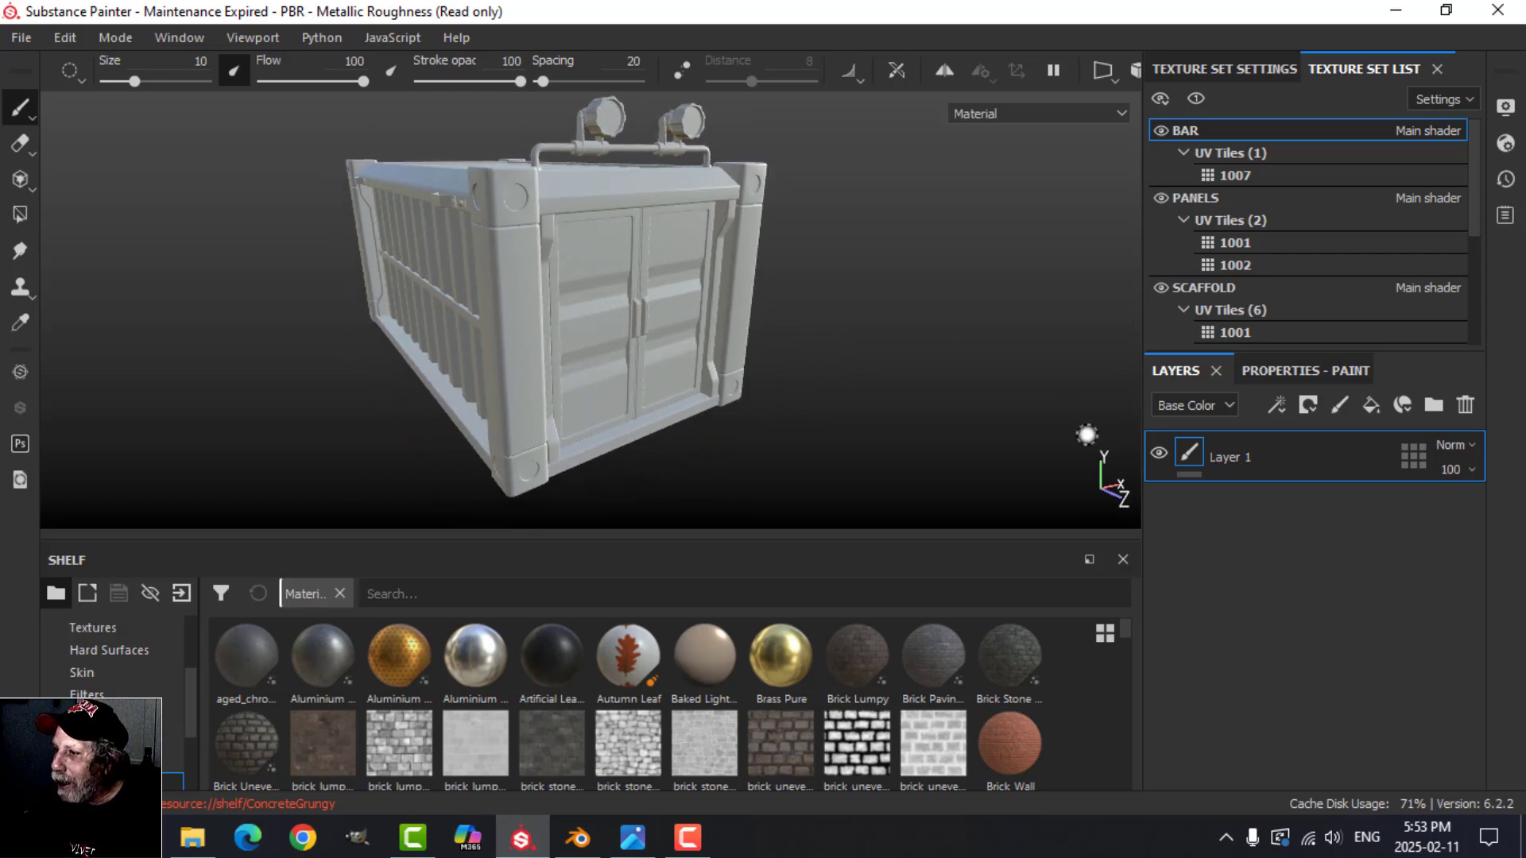
Step: Open the mesh map baking settings and set the output size to 2048
left_click(1263, 69)
scroll(1351, 247, "down", 3)
scroll(1365, 265, "down", 3)
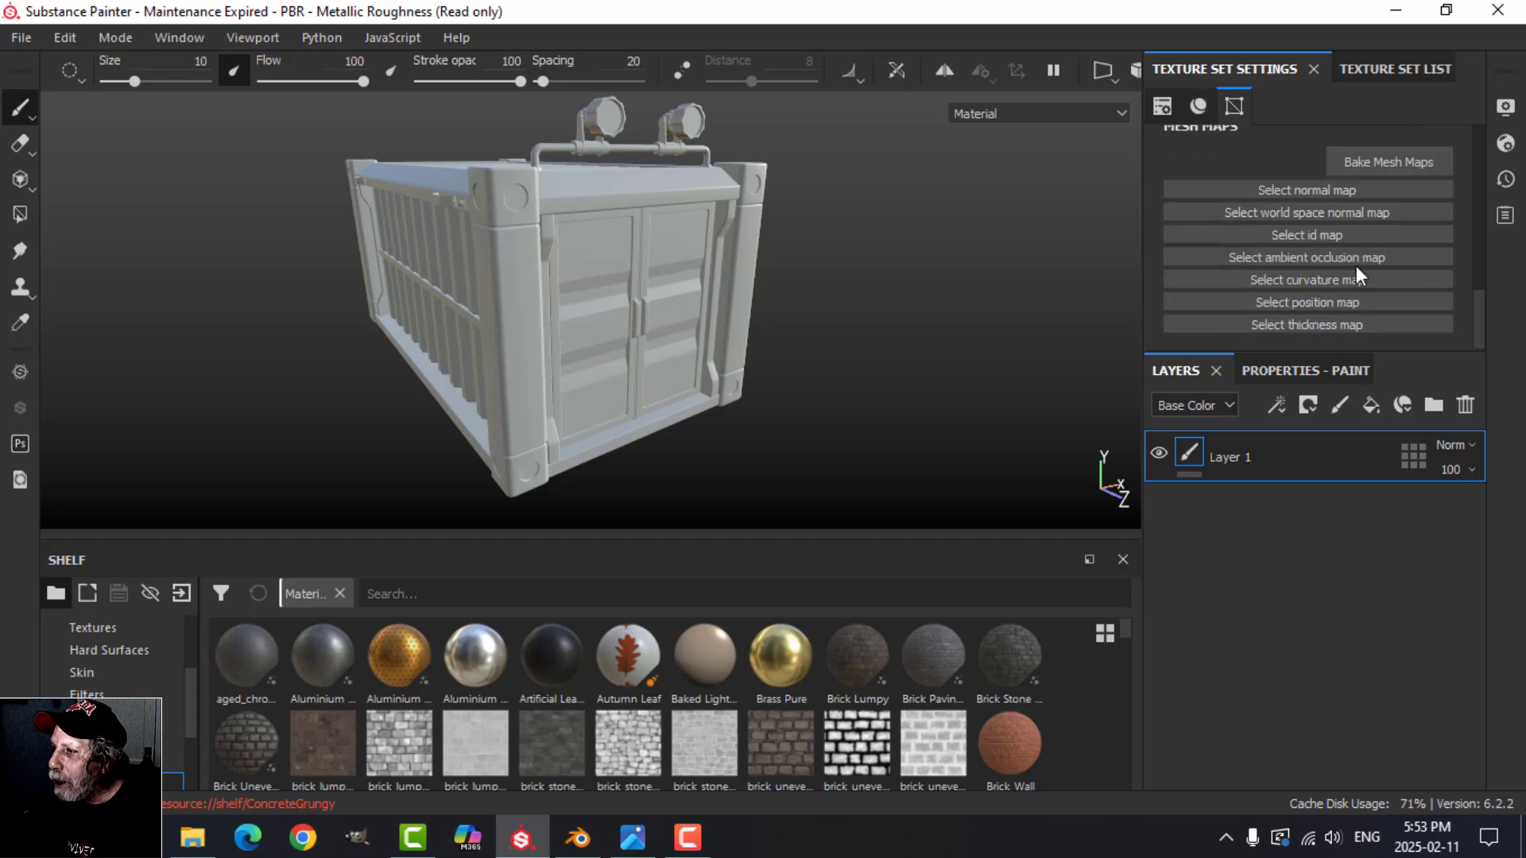
left_click(1363, 163)
left_click(775, 111)
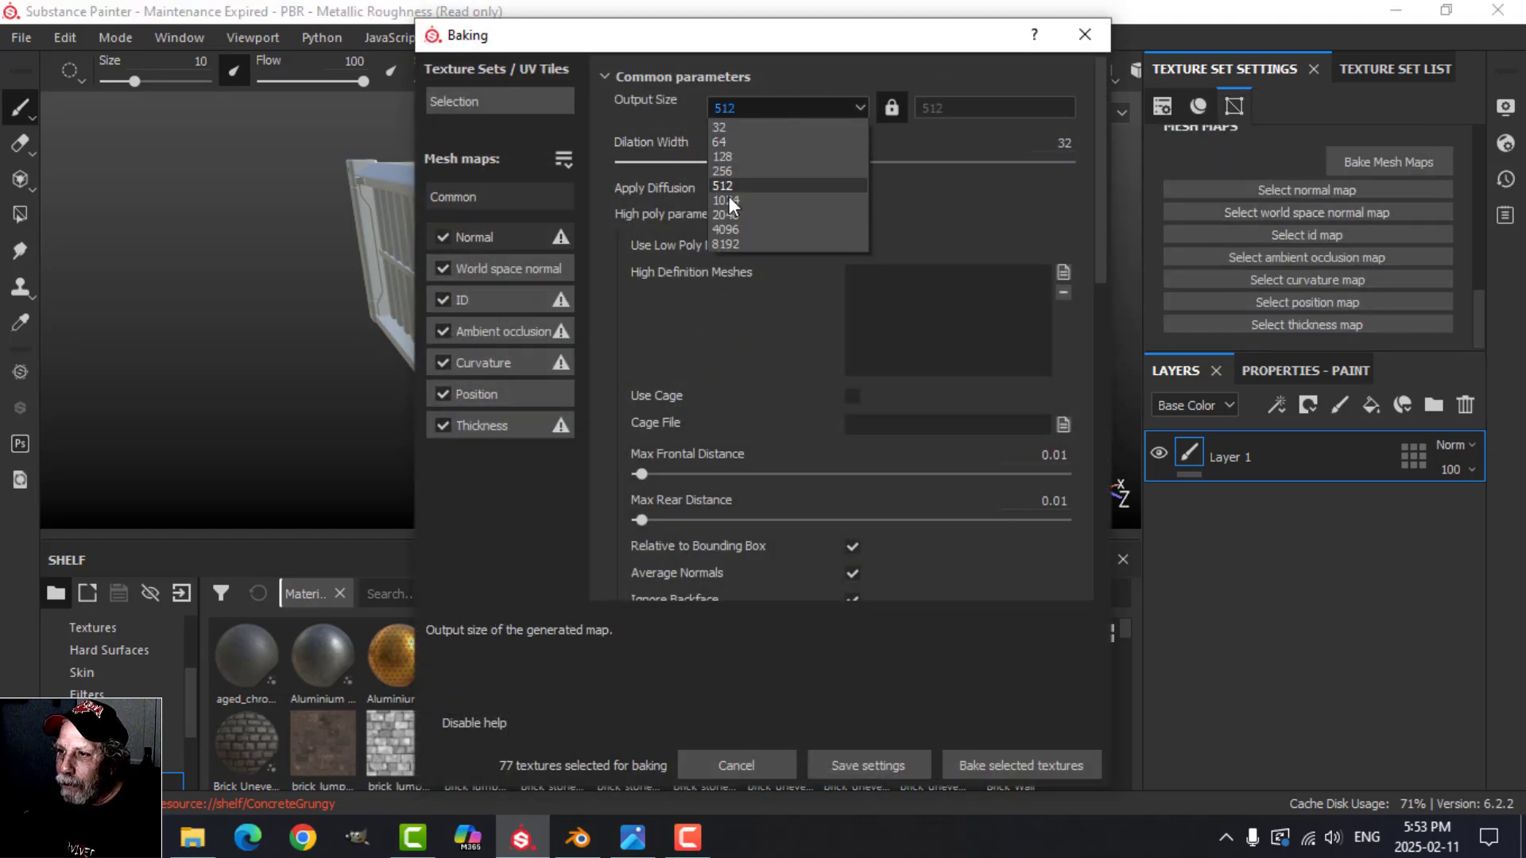
left_click(729, 208)
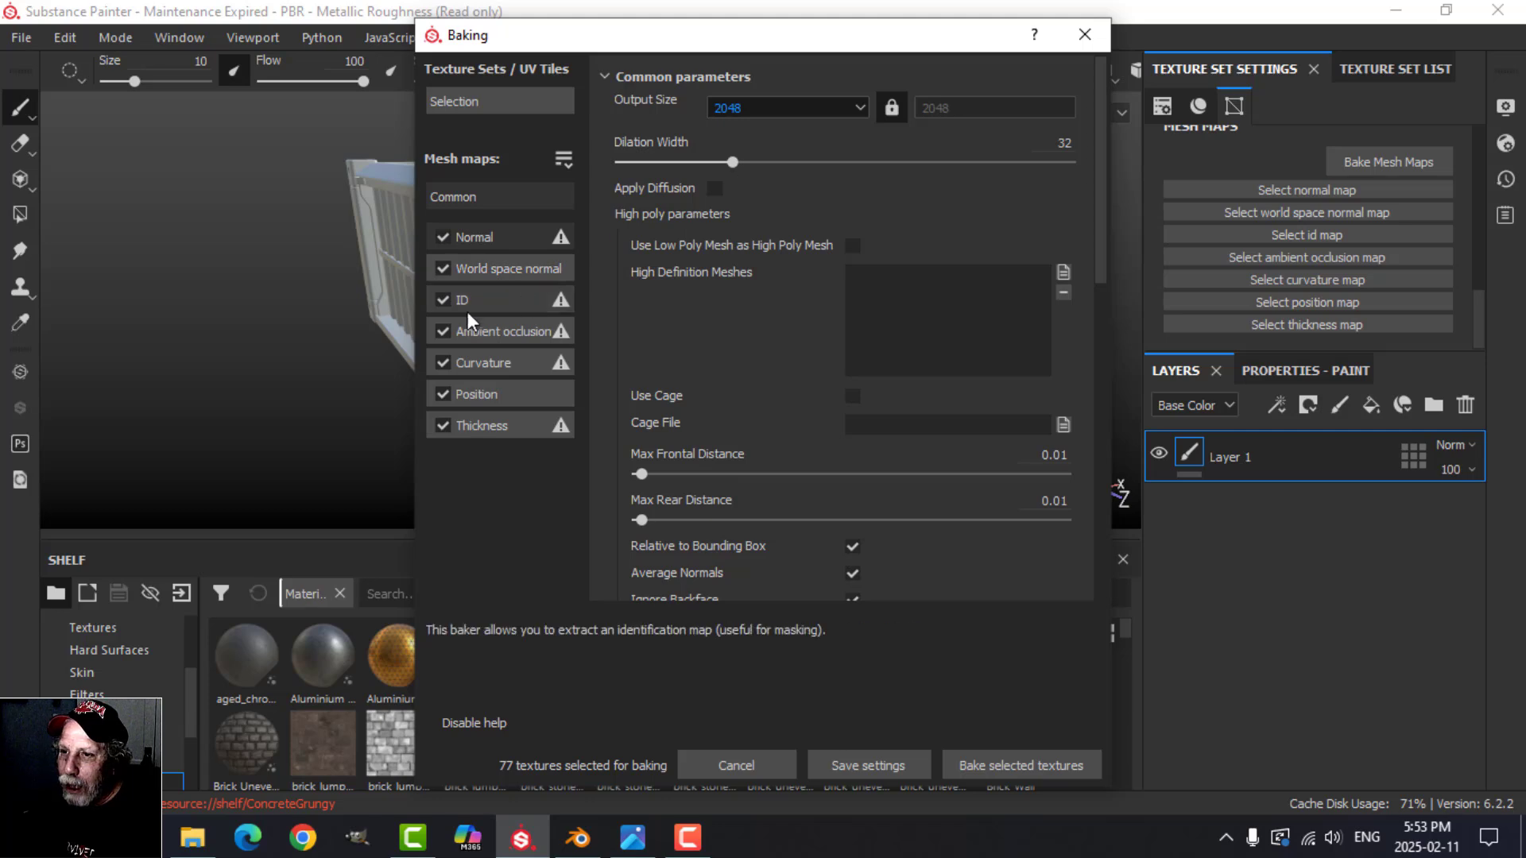
Step: Exclude the ID map from the bake, bake the remaining mesh maps and view the container from its side and door end
left_click(443, 299)
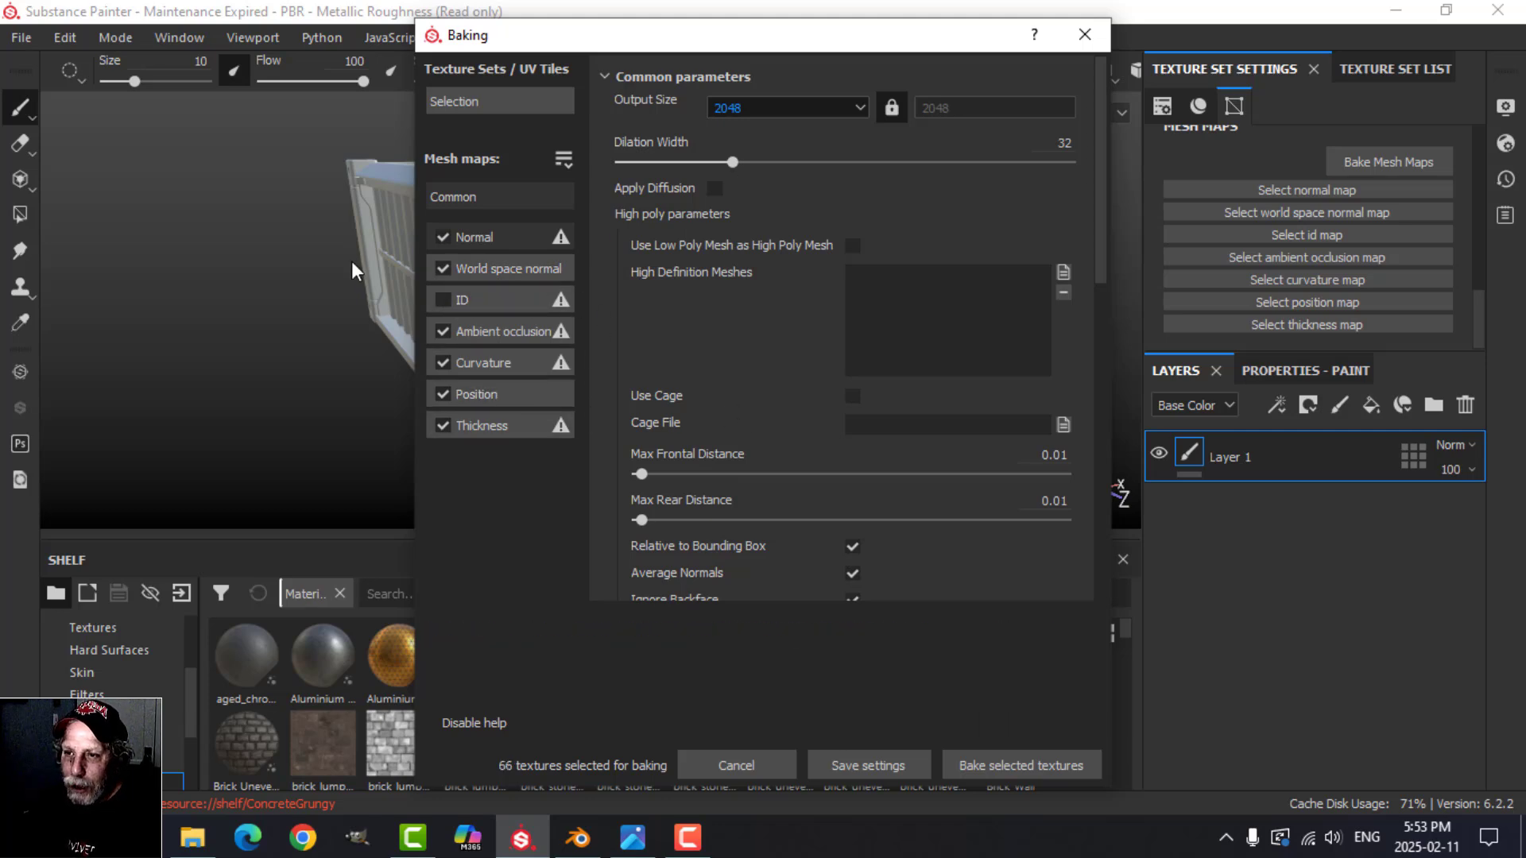
left_click(993, 766)
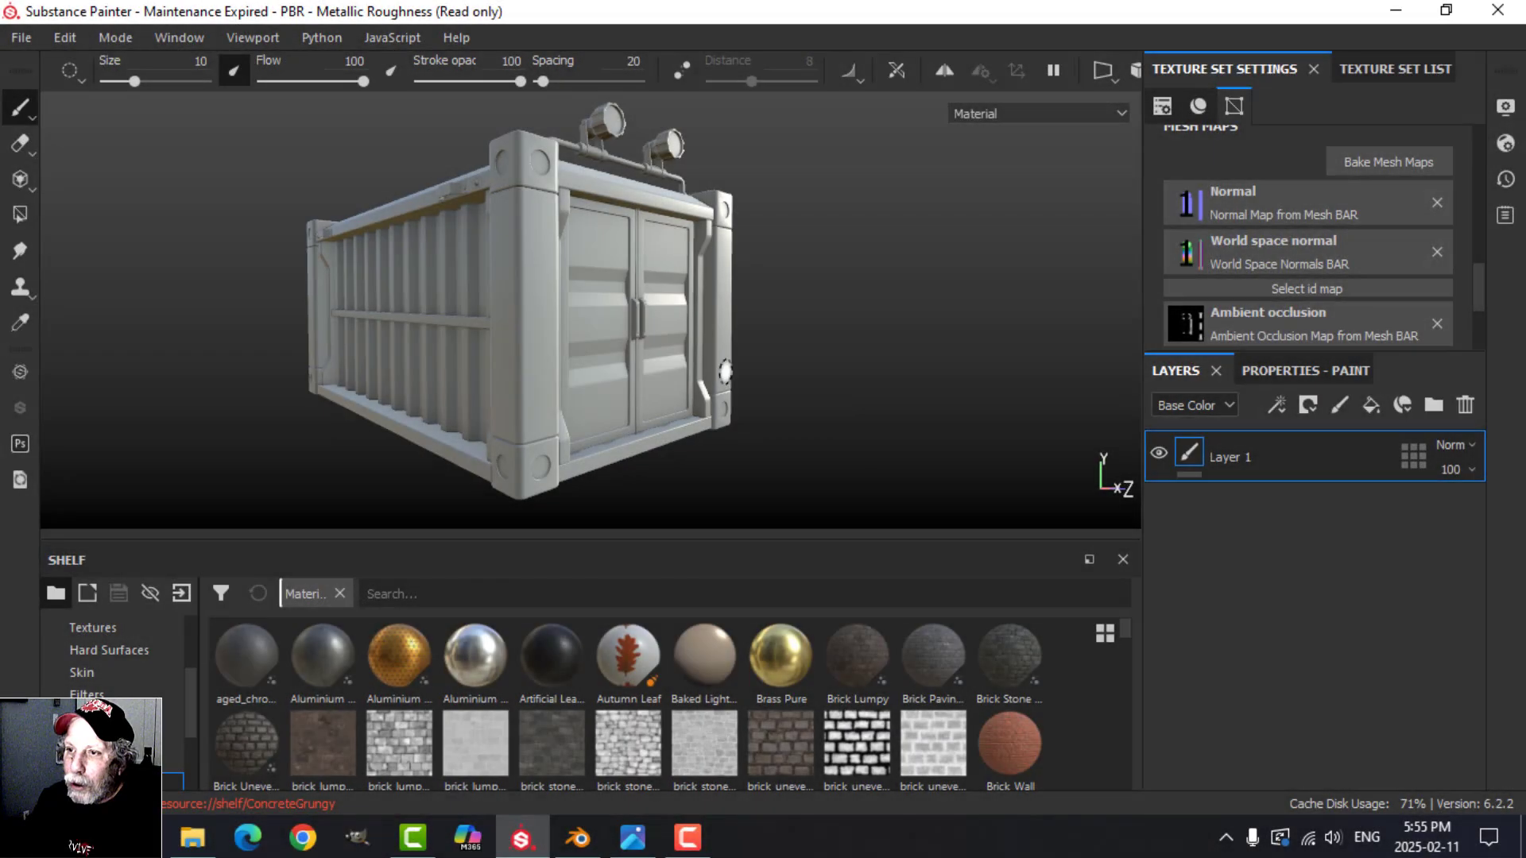
left_click_drag(724, 371, 763, 367, "alt")
scroll(722, 404, "up", 5)
scroll(721, 404, "down", 5)
Step: In the PANELS texture set, delete the default paint layer and add a fill layer in its place
left_click(1360, 70)
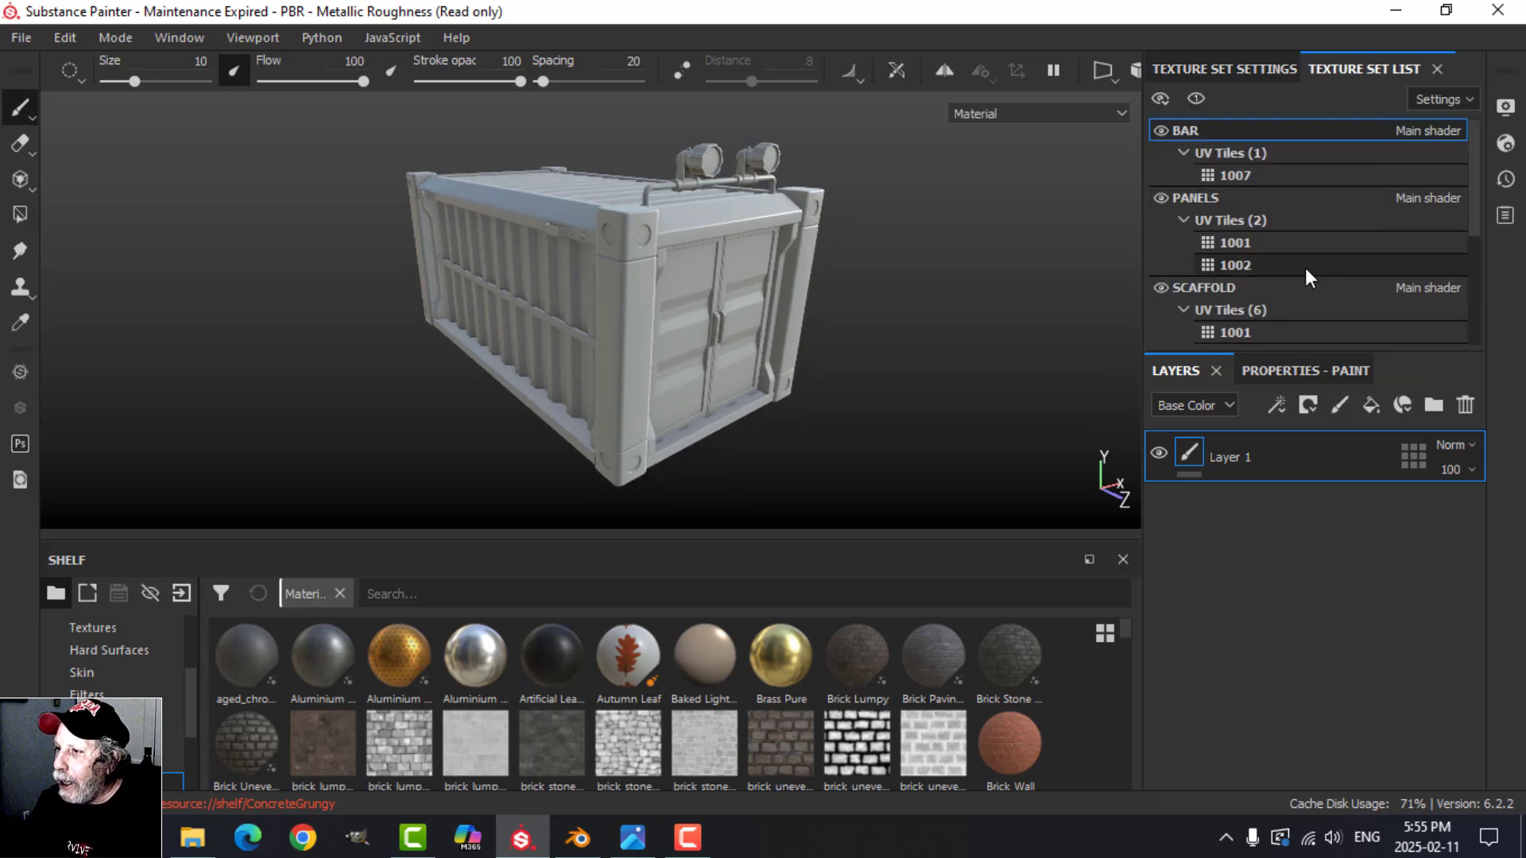
scroll(1305, 269, "down", 1)
scroll(1296, 274, "up", 1)
left_click(1204, 197)
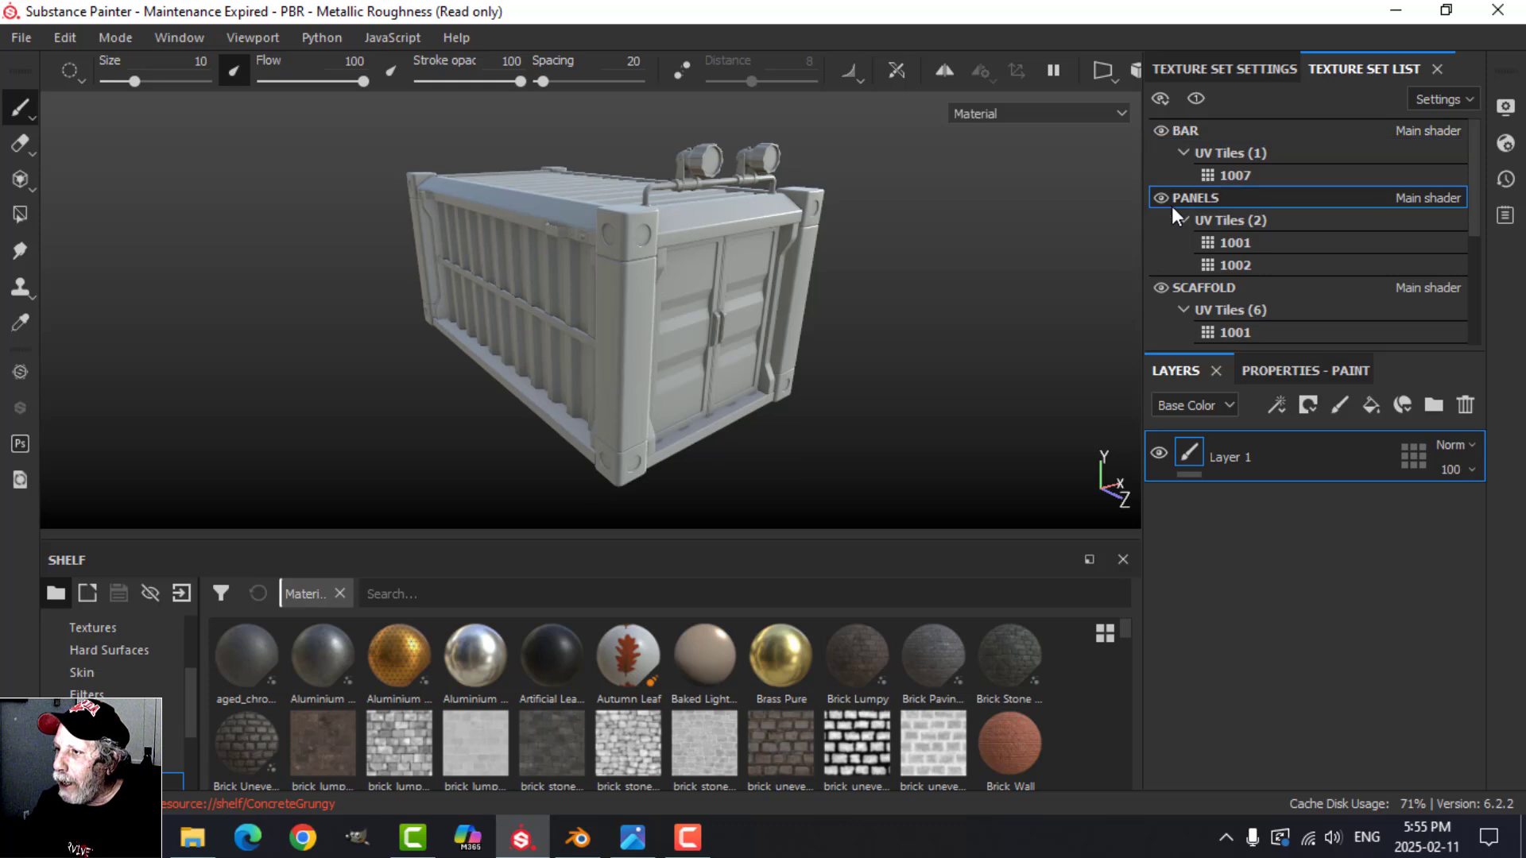
left_click(1165, 197)
left_click(1165, 197)
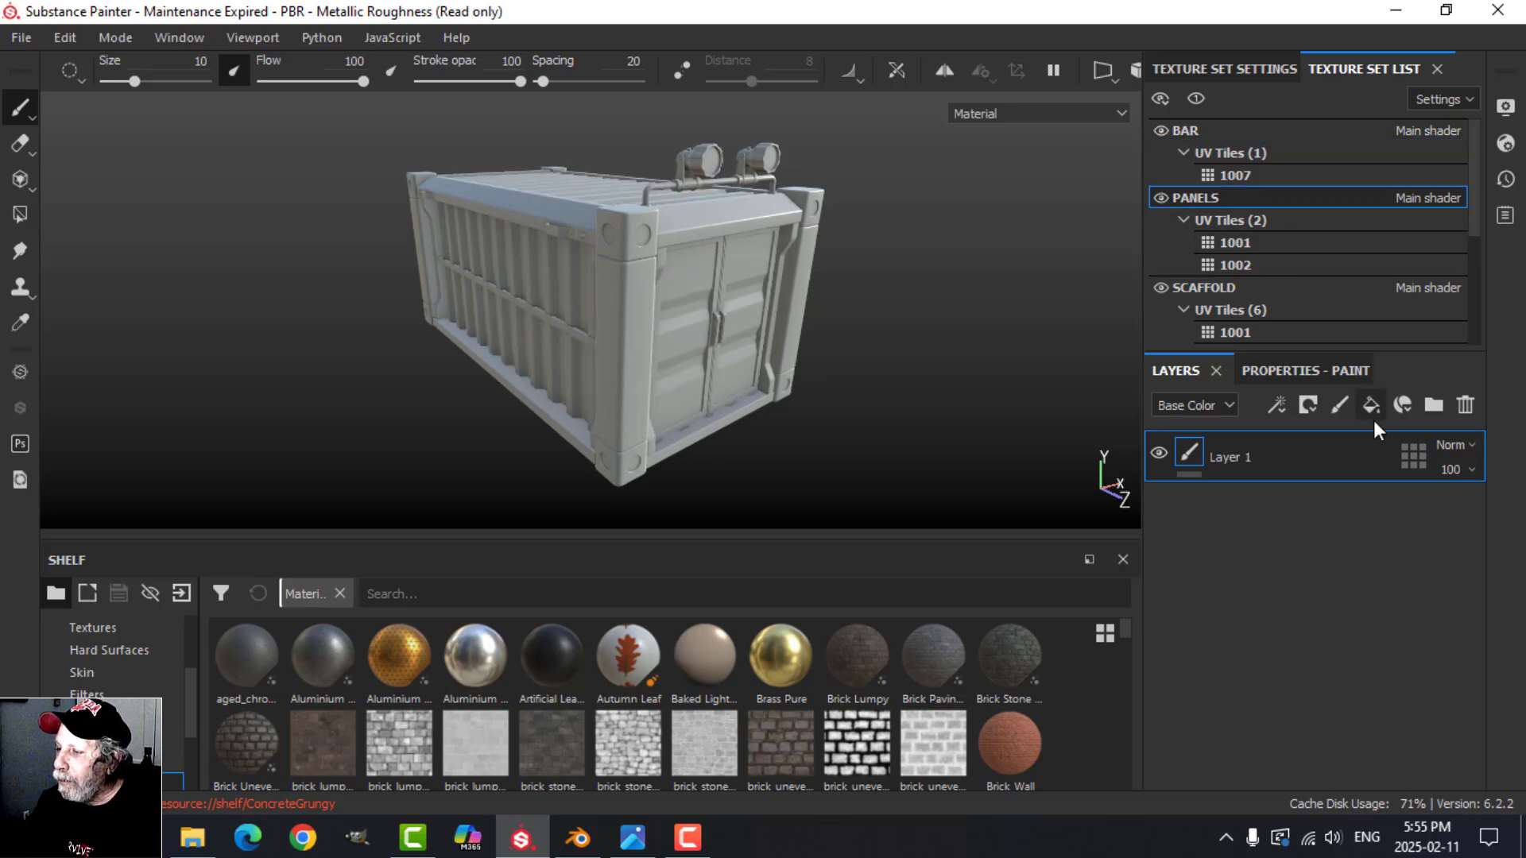
left_click(1464, 404)
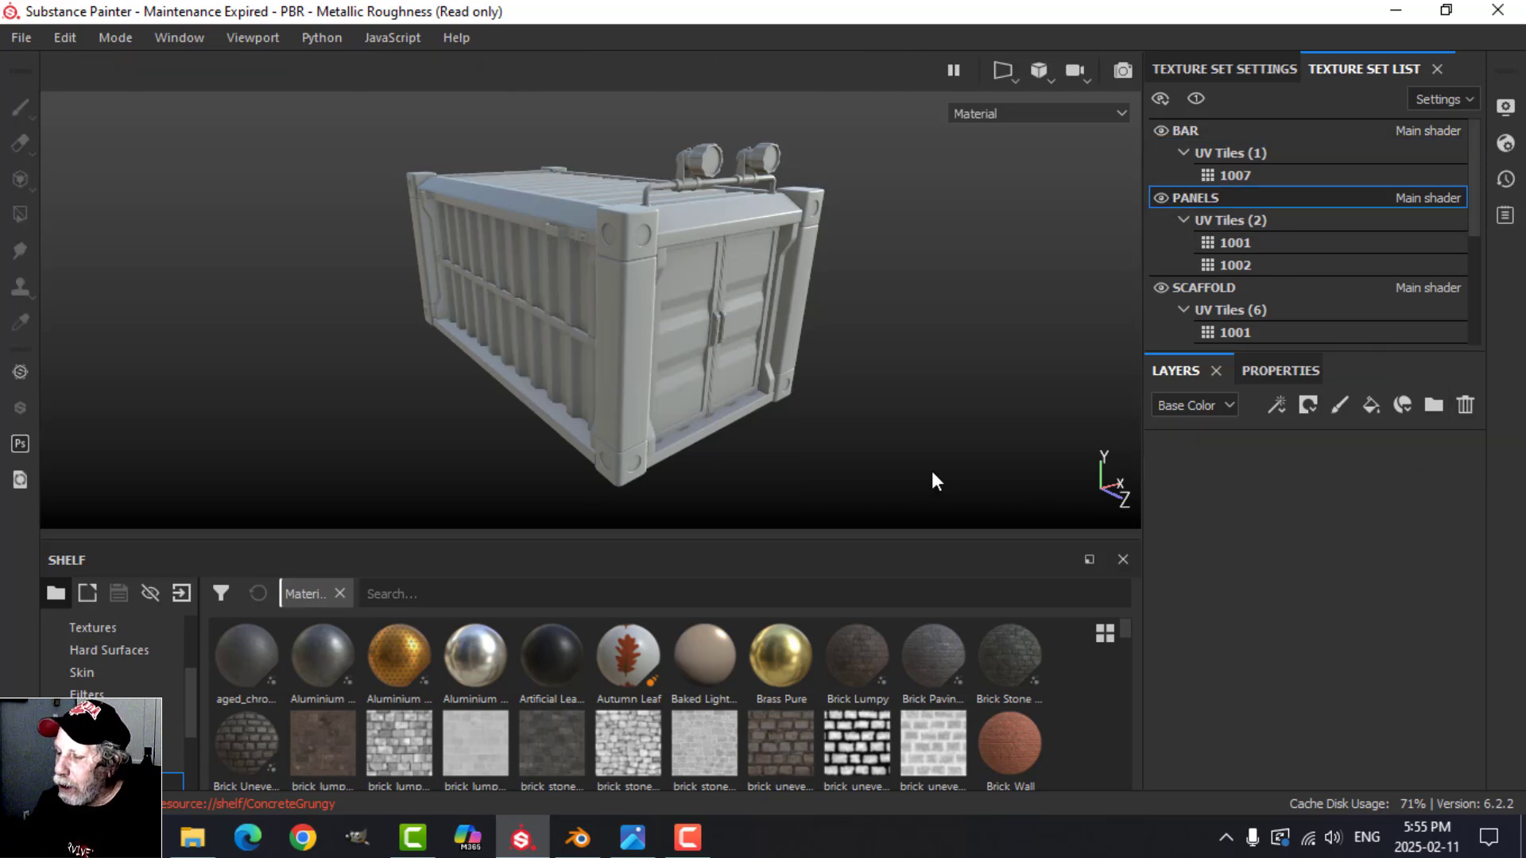
scroll(765, 389, "up", 2)
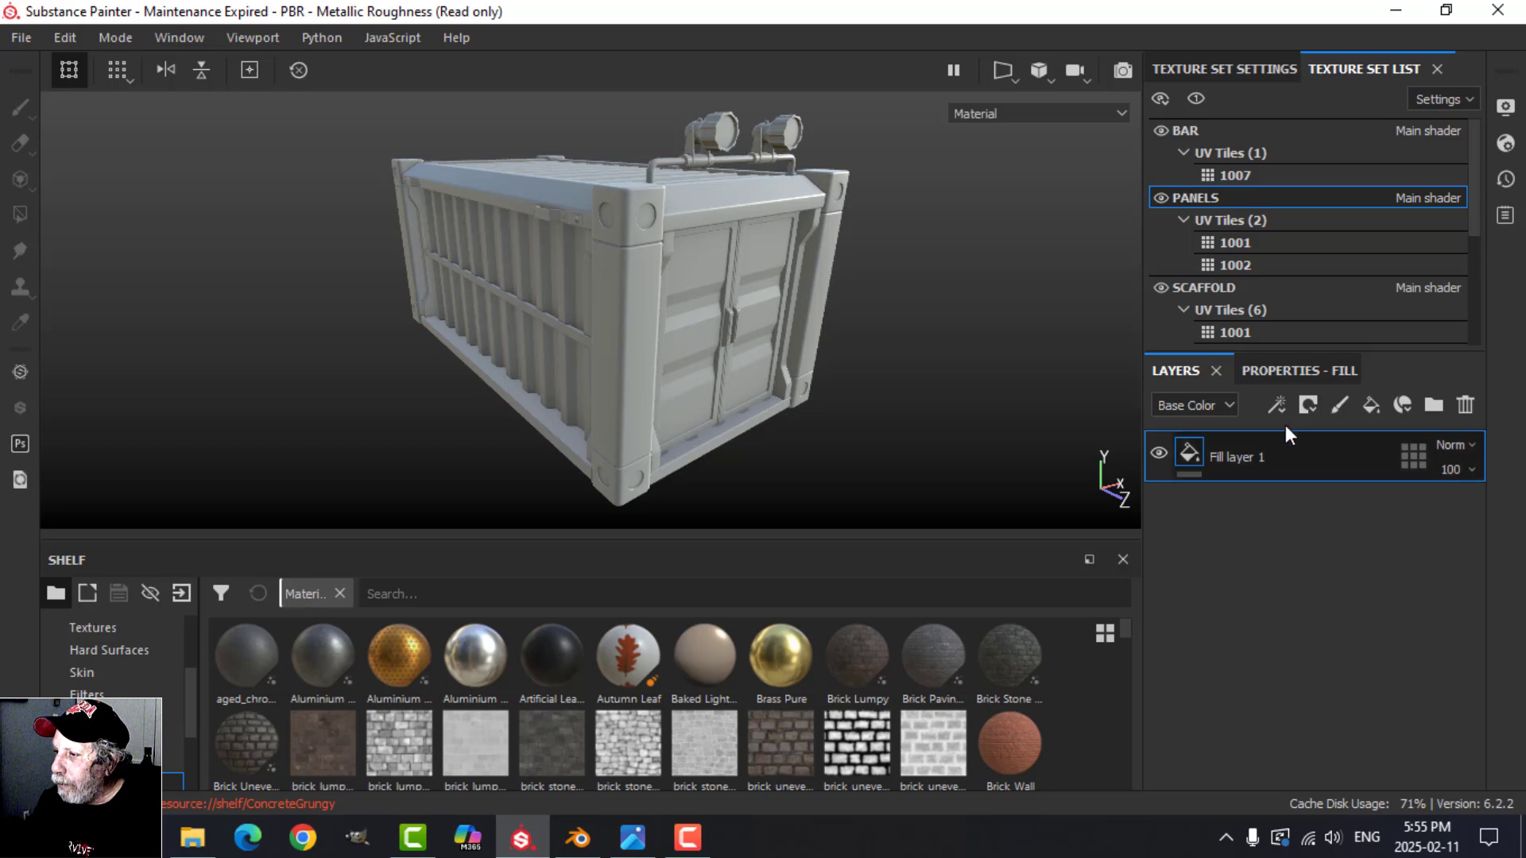
Step: Search the shelf materials for "metal" and apply Steel Rust and Wear to the PANELS fill layer
left_click(1282, 371)
scroll(1323, 617, "down", 5)
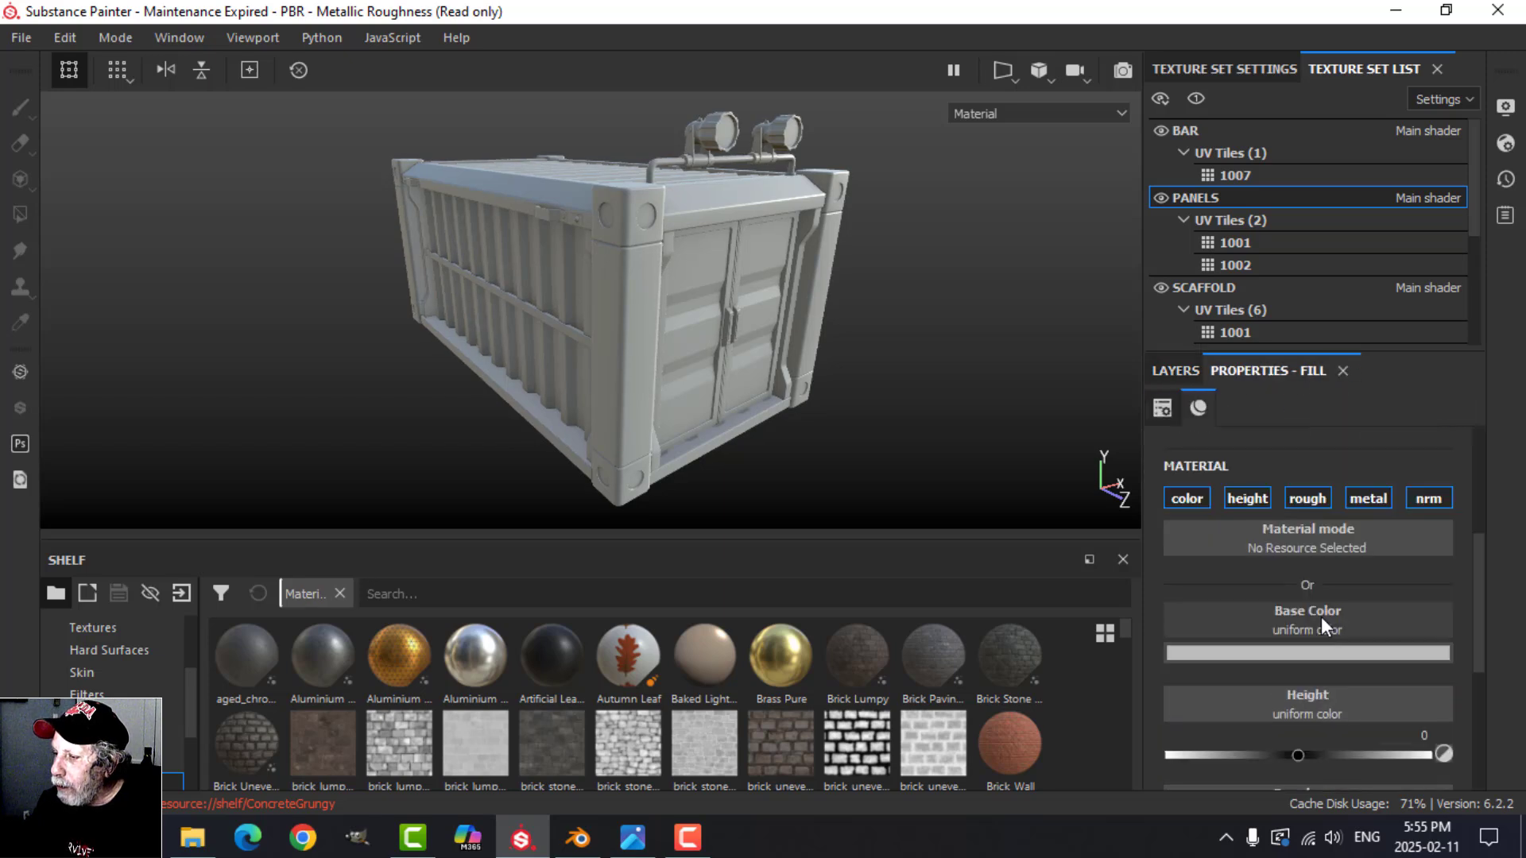
scroll(1271, 572, "up", 1)
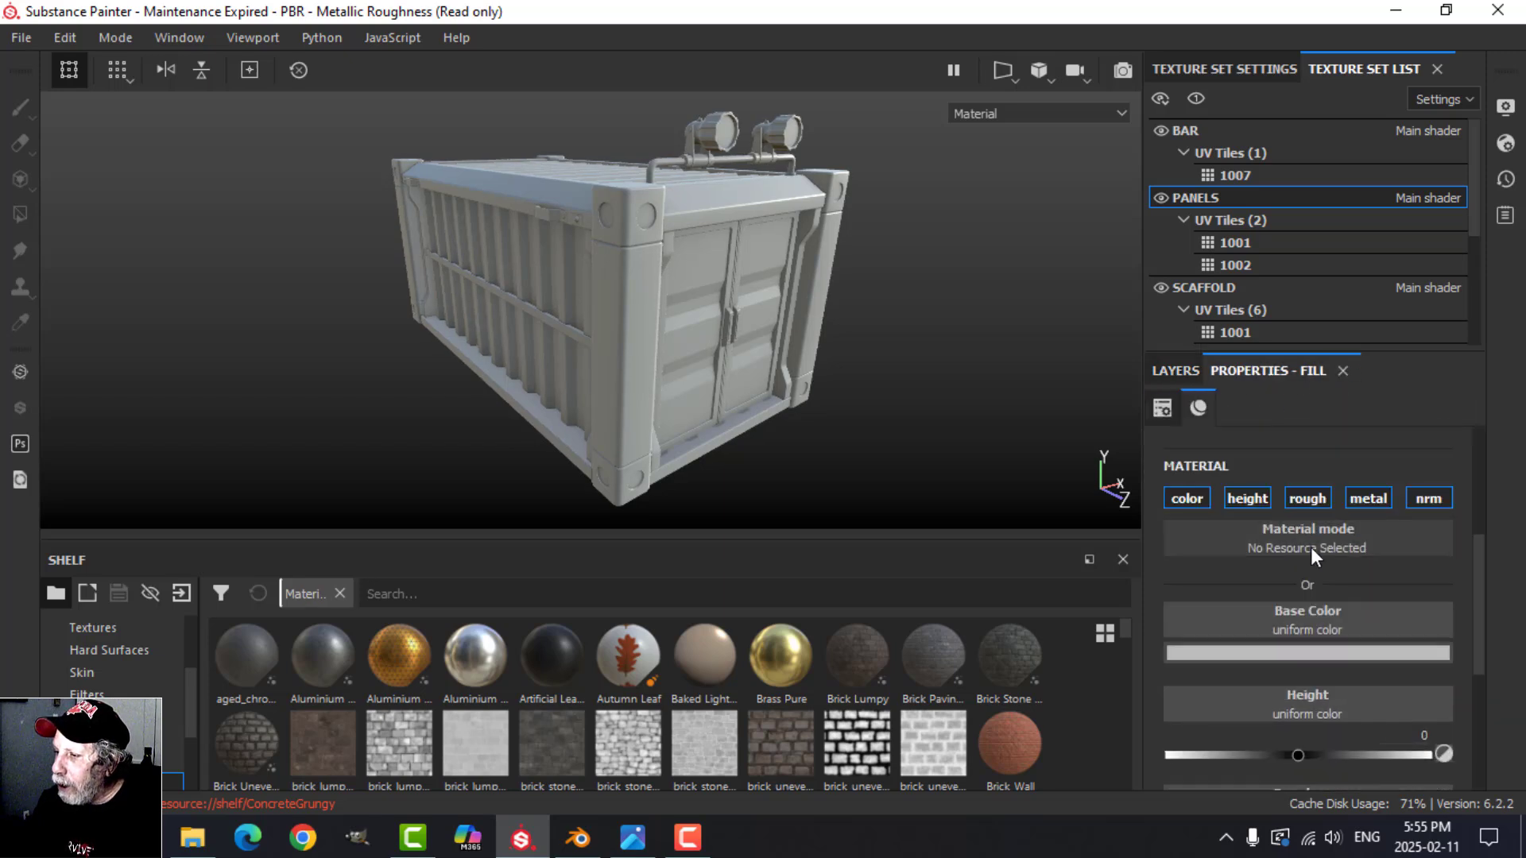
left_click(422, 598)
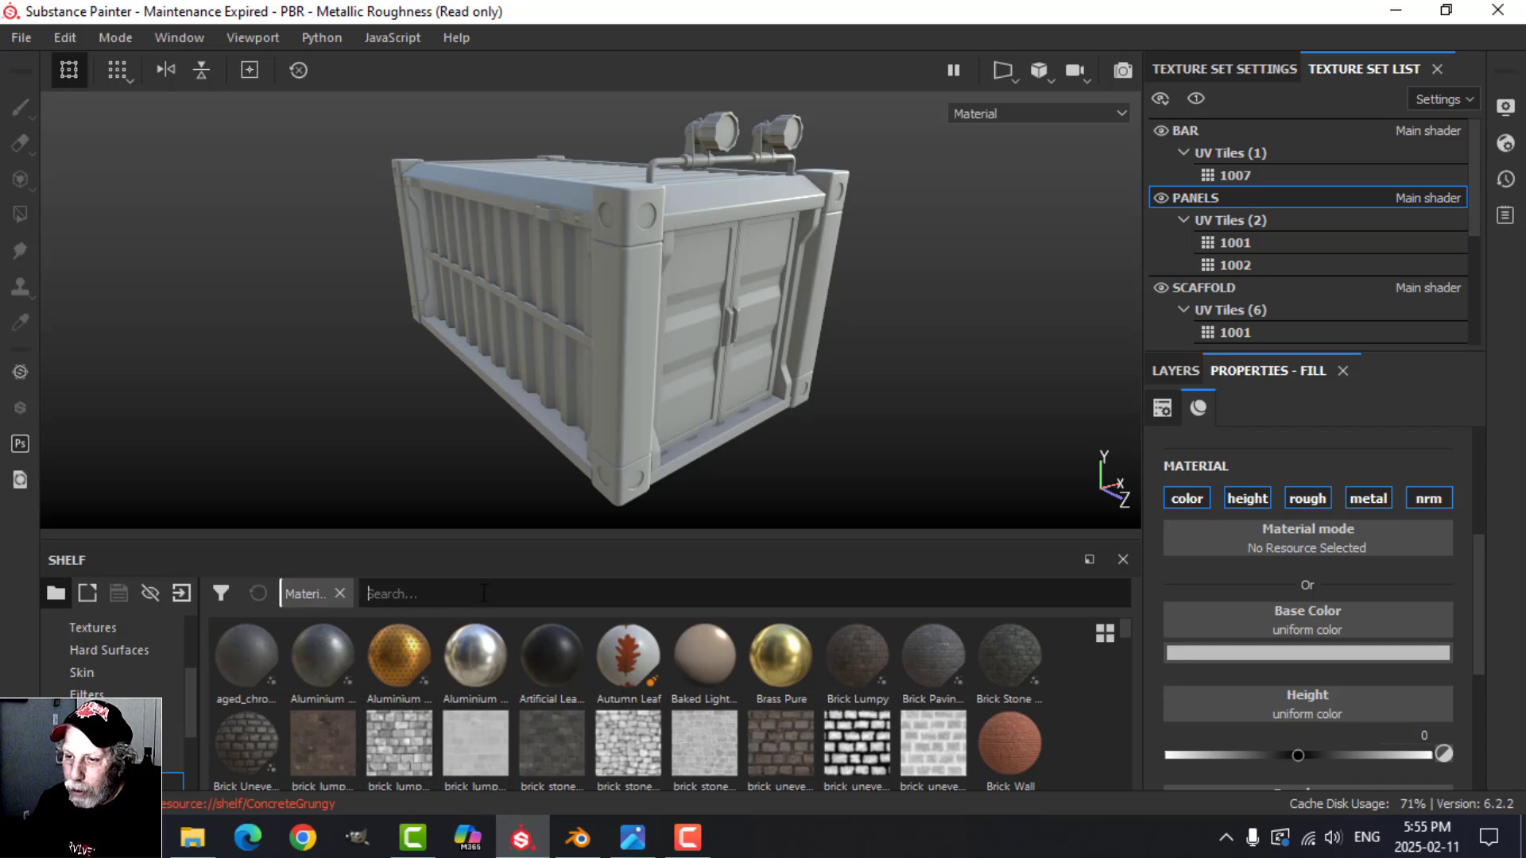
type("metal")
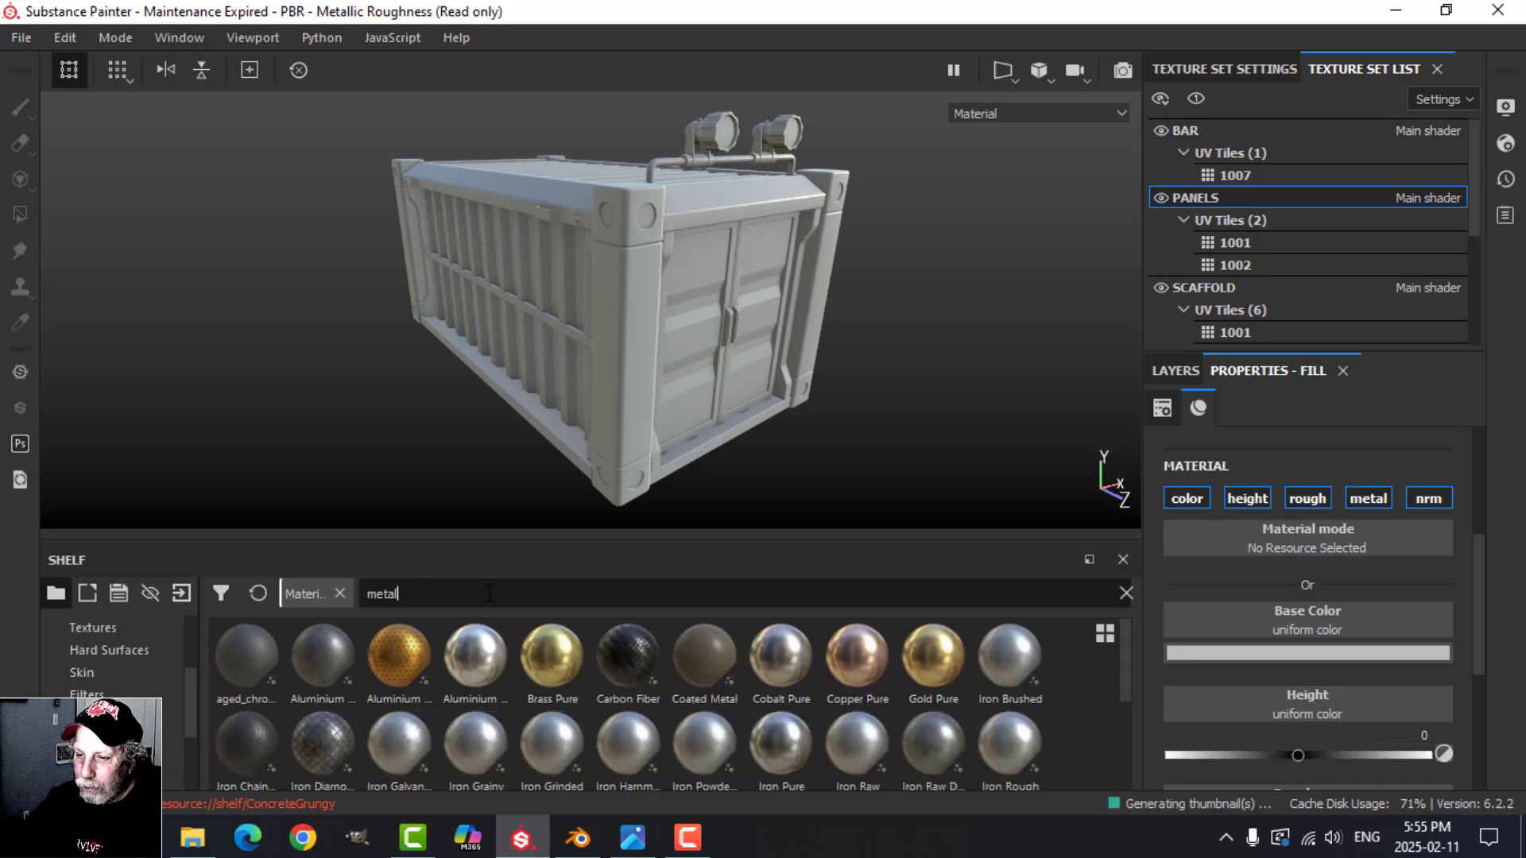
scroll(522, 650, "down", 2)
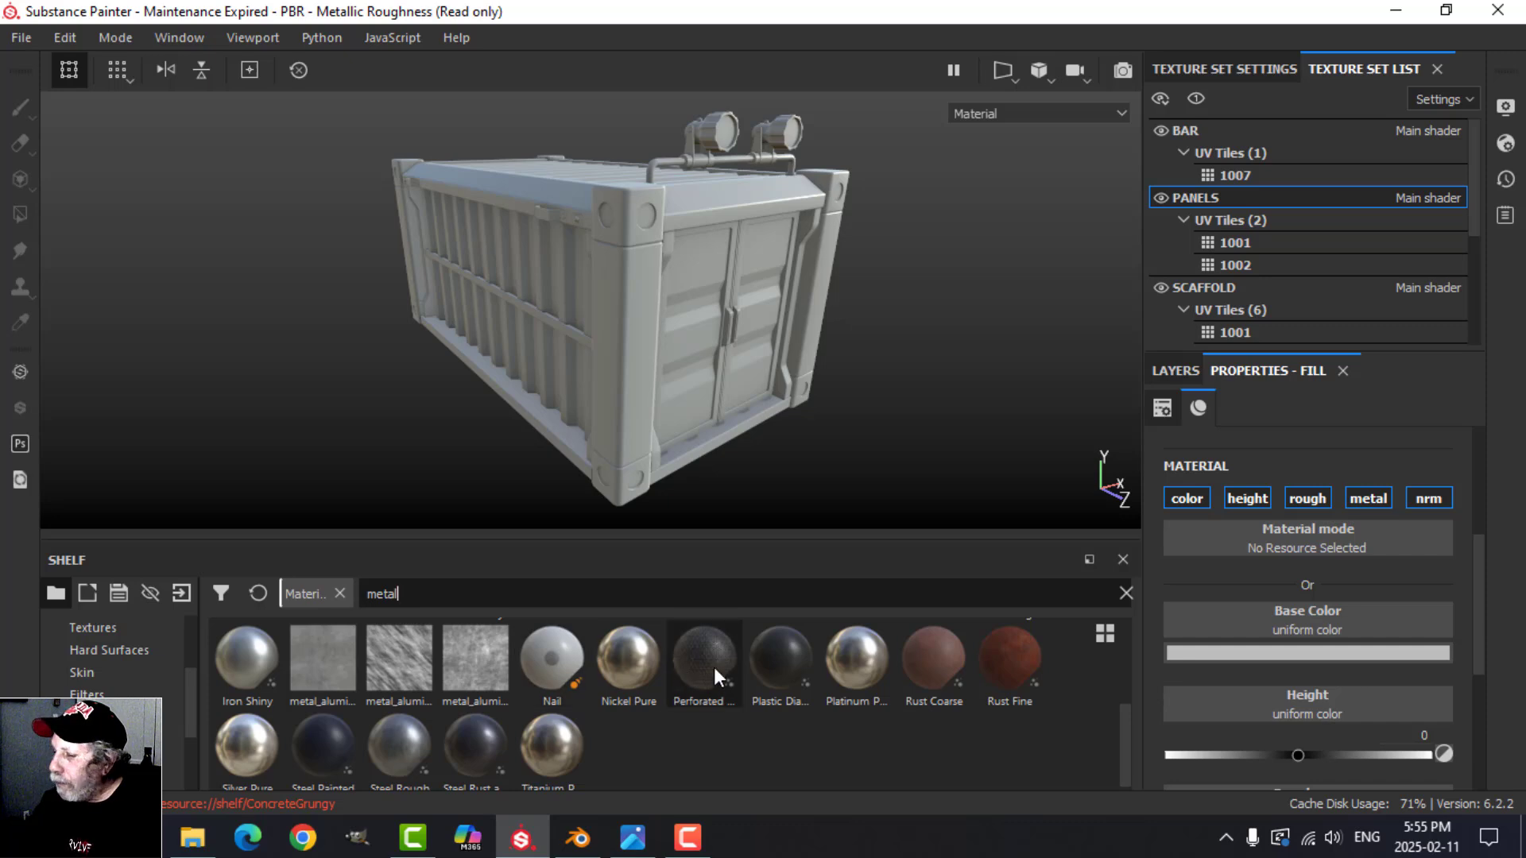
mouse_move(481, 758)
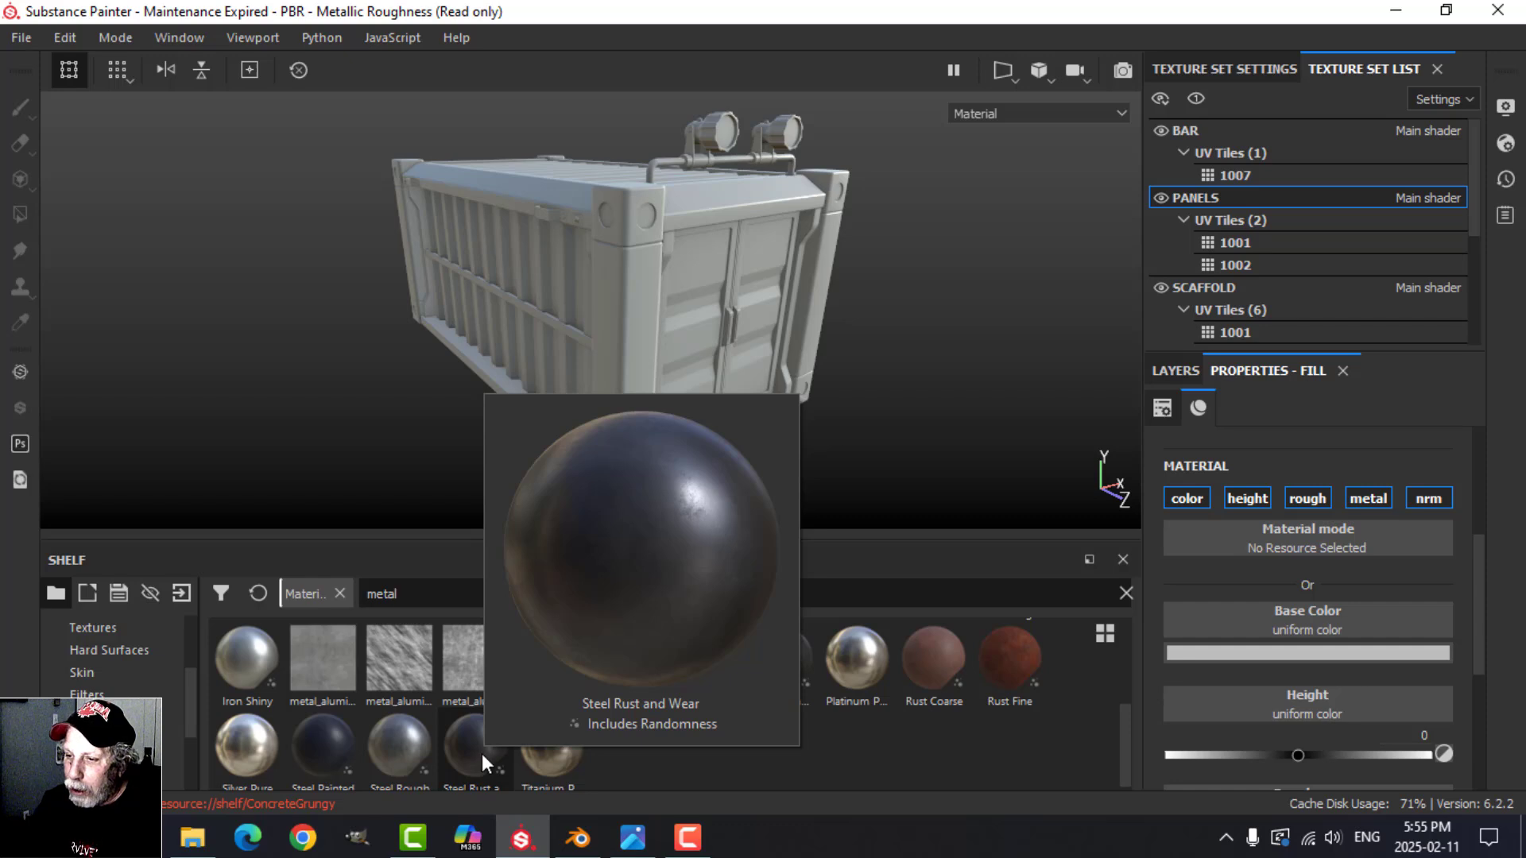
left_click_drag(482, 753, 1280, 537)
Step: Examine the metal material on the container doors up close and review its parameters and UV transformations
scroll(786, 394, "up", 4)
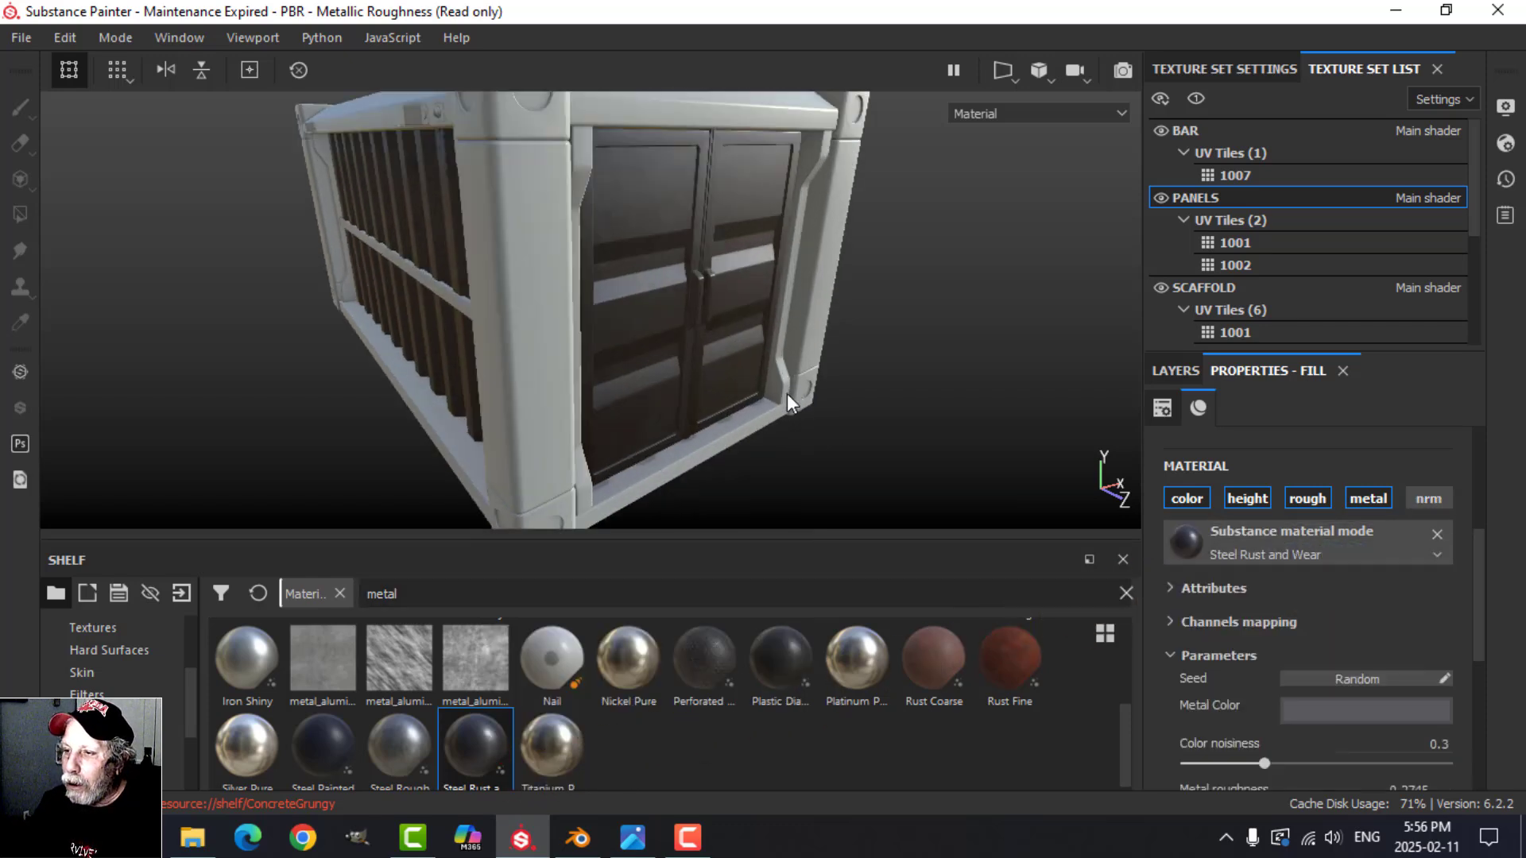
scroll(786, 393, "up", 1)
left_click_drag(787, 393, 840, 371, "alt")
middle_click_drag(749, 305, 729, 313, "alt")
left_click_drag(729, 314, 751, 342, "alt")
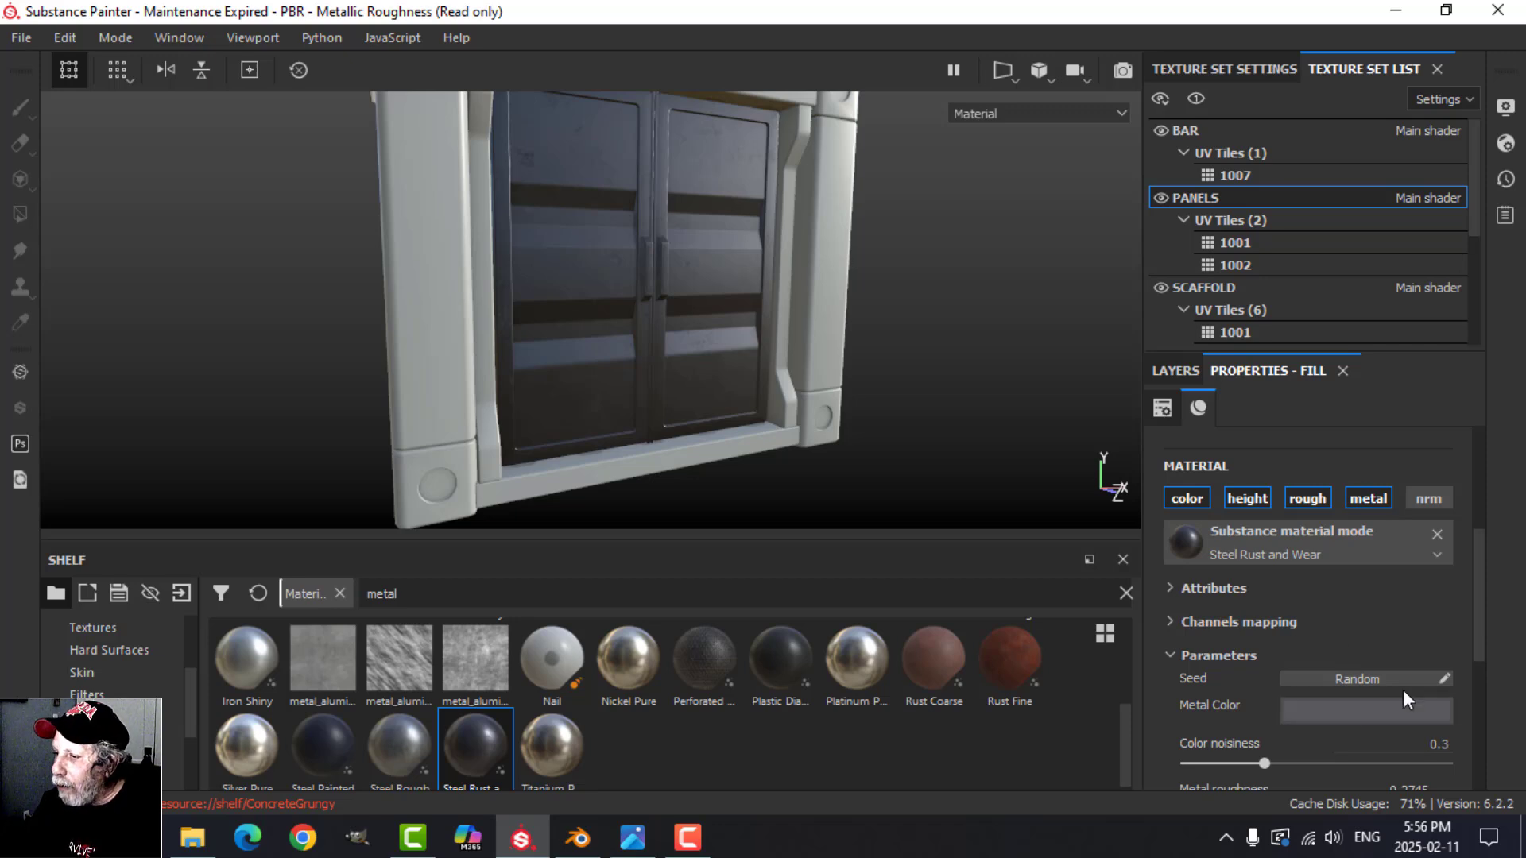
left_click_drag(1481, 578, 1475, 654)
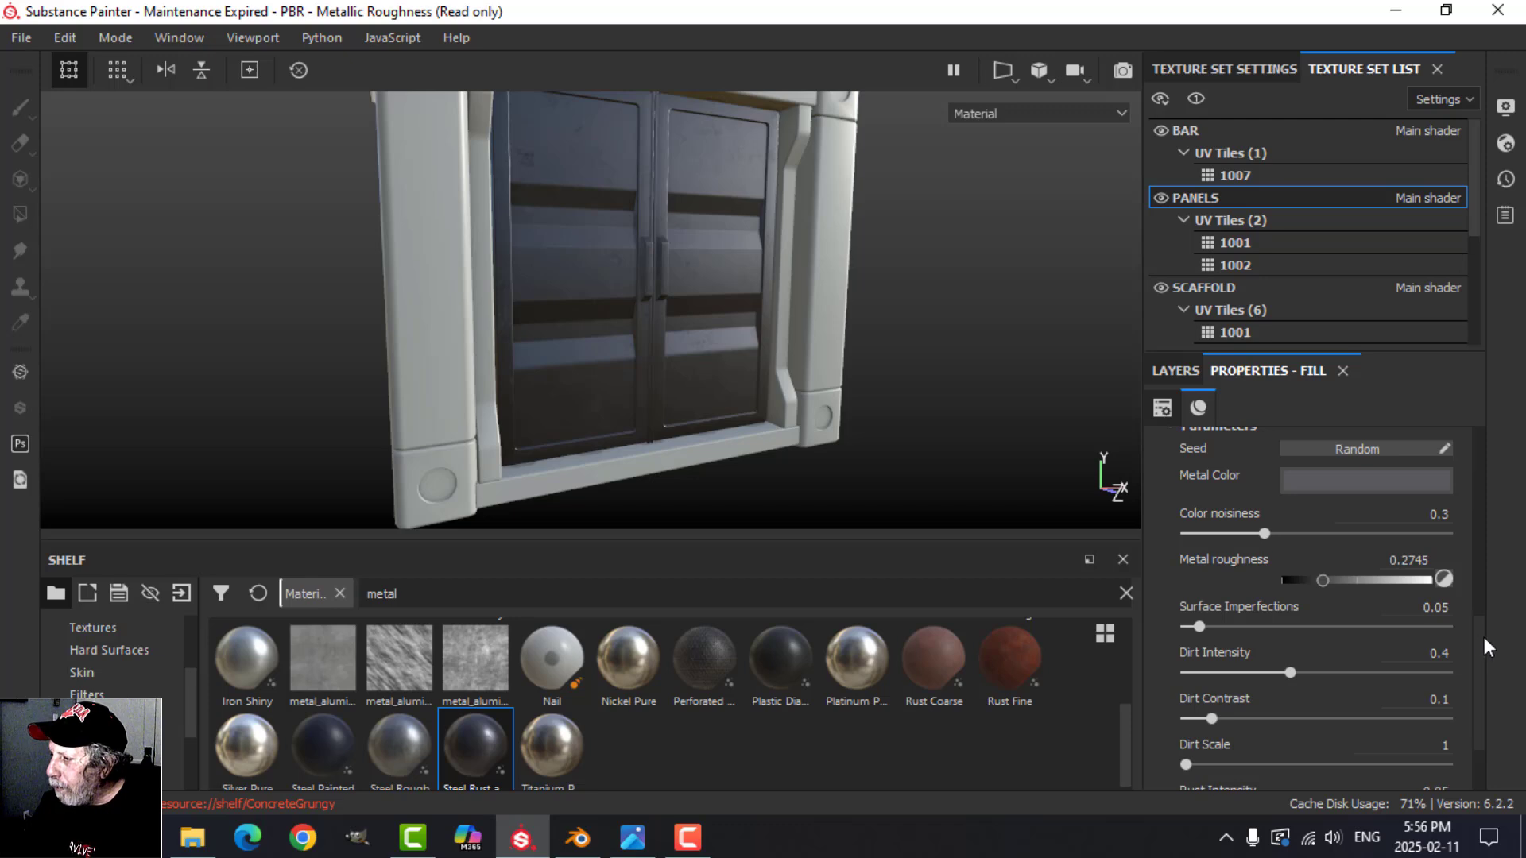
left_click_drag(1484, 637, 1479, 685)
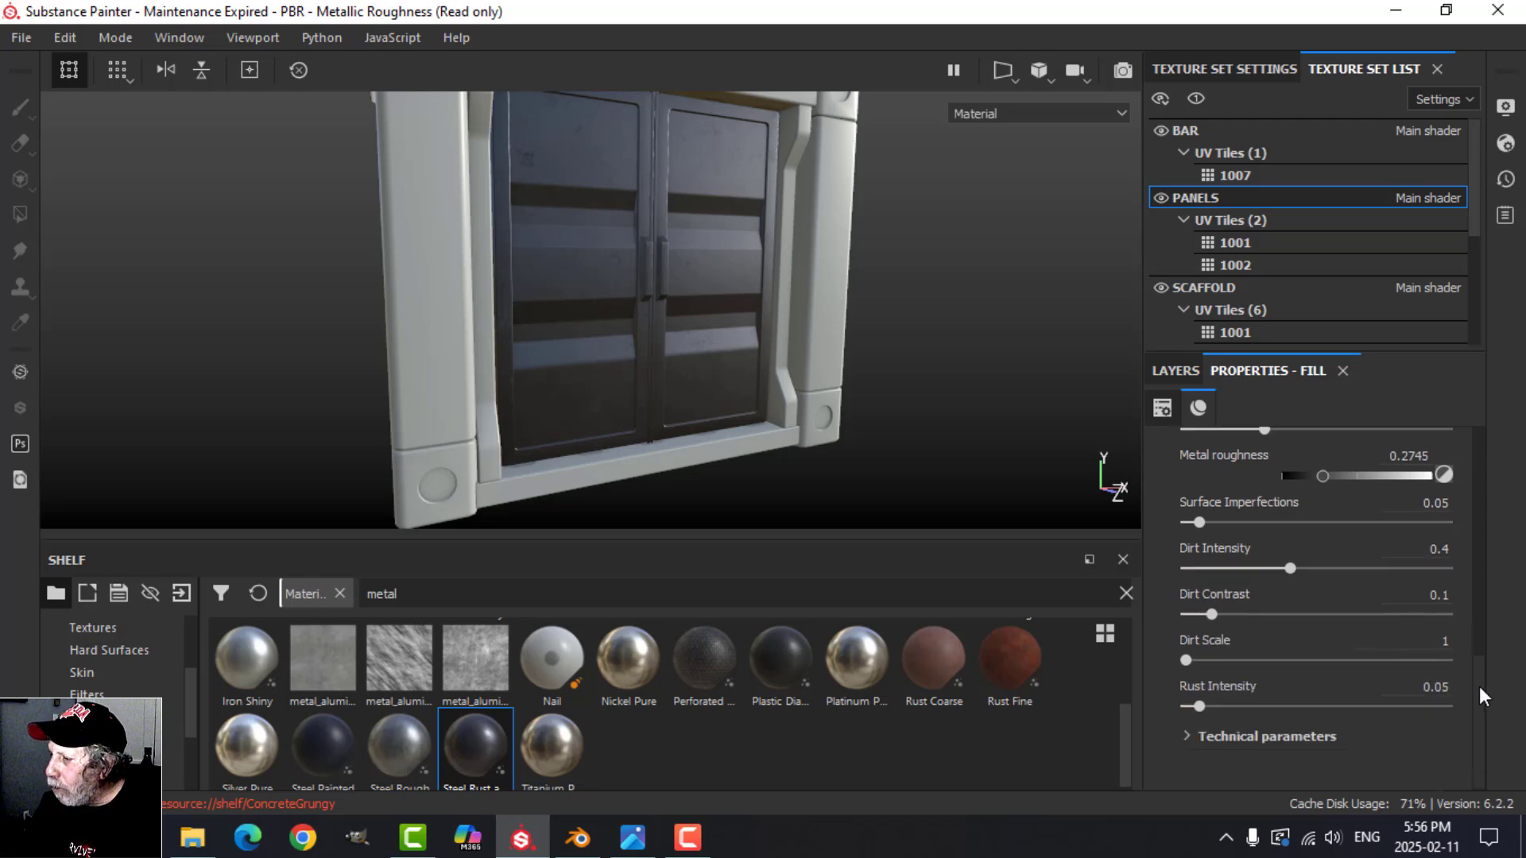
left_click_drag(1479, 685, 1484, 484)
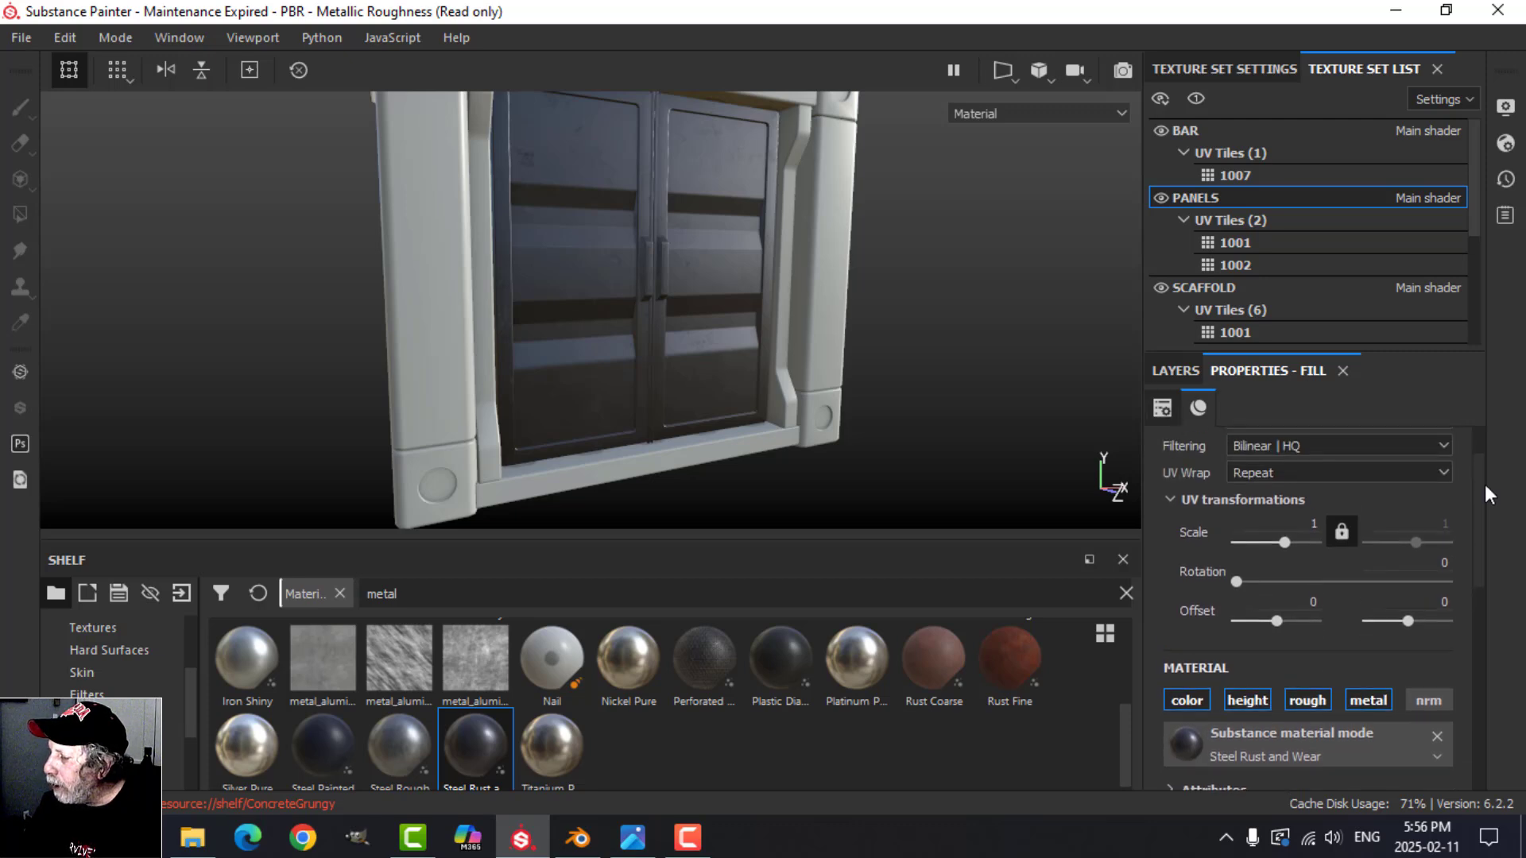
Step: Add a filter to the PANELS fill layer and load MatFinish Grinded into it
left_click(1176, 370)
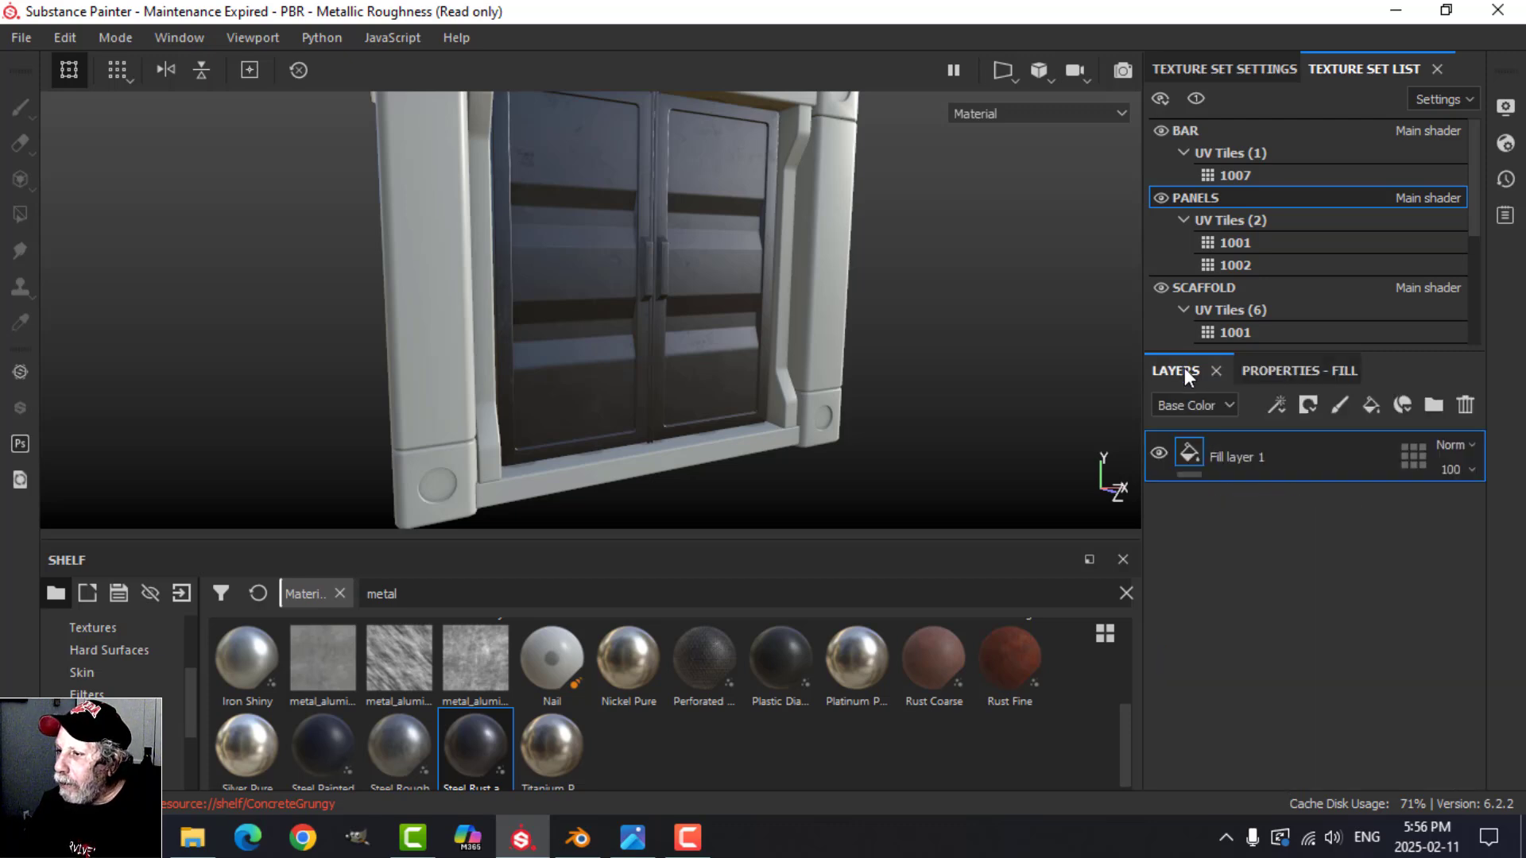
right_click(1182, 451)
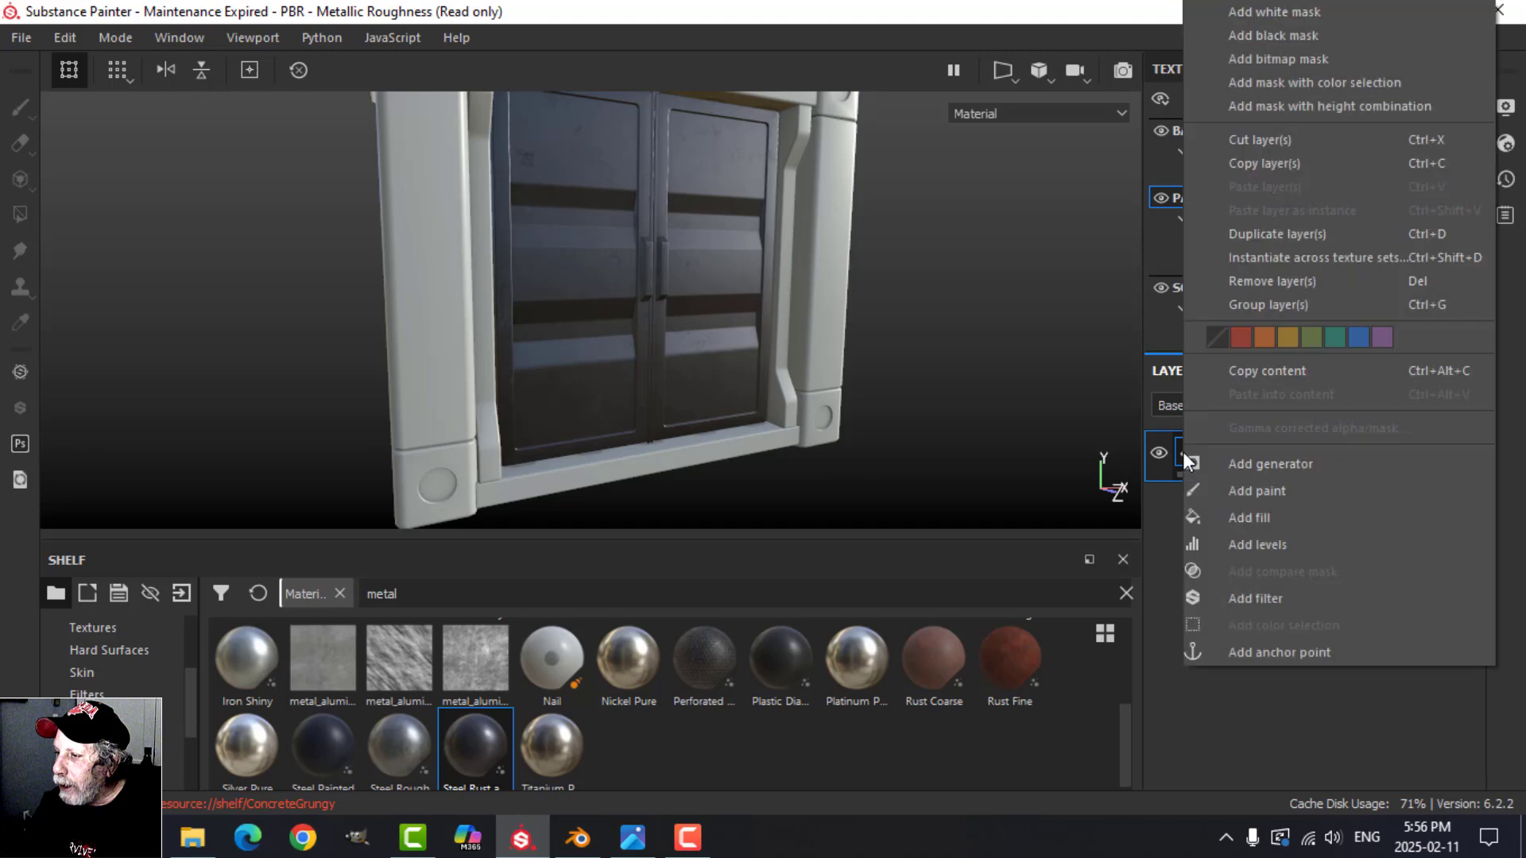
key("Escape")
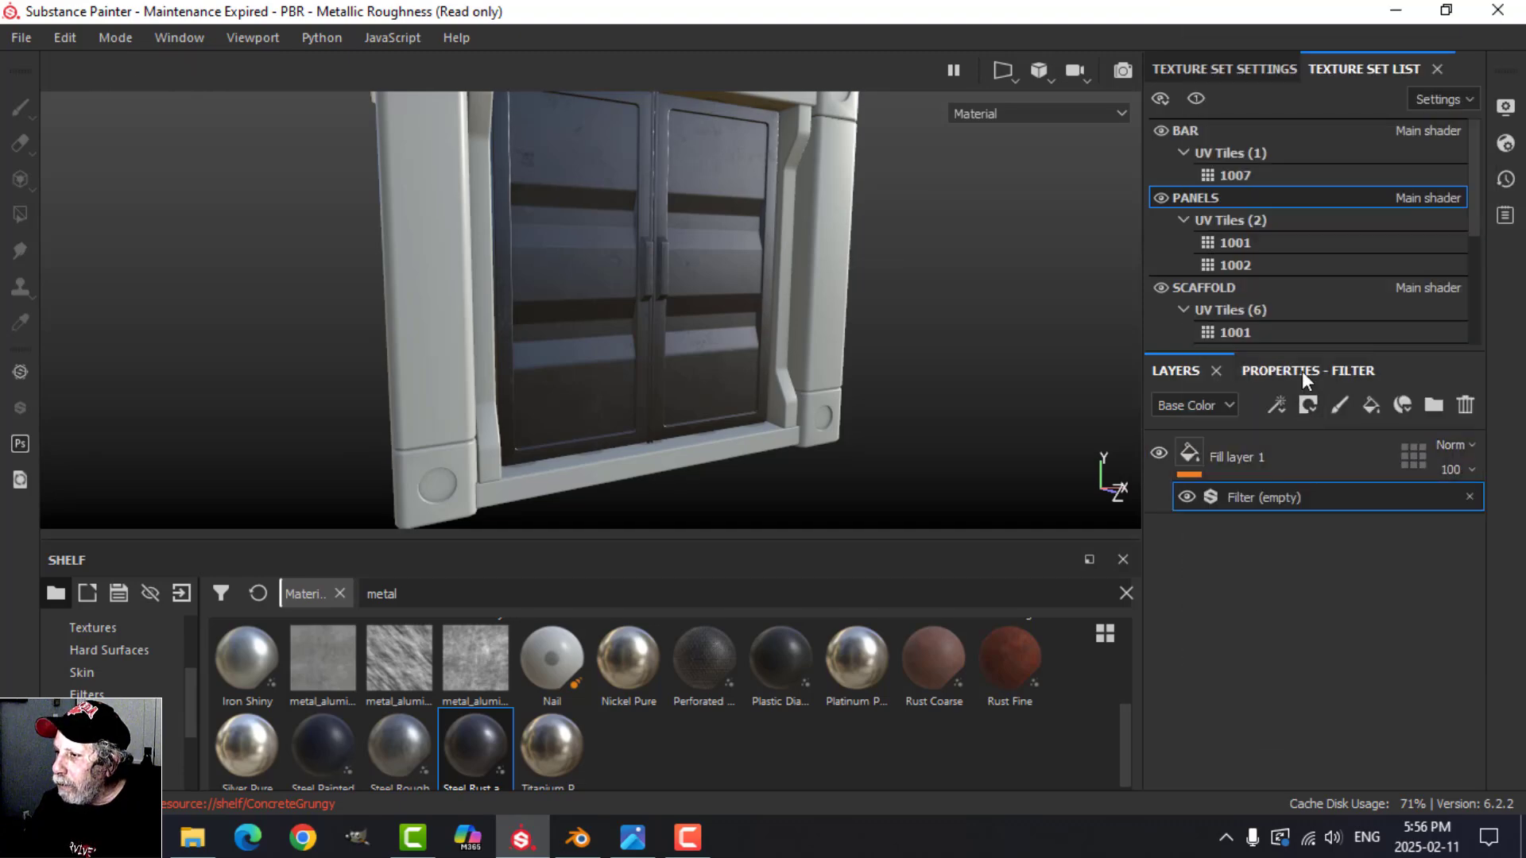
left_click(1302, 370)
left_click(1323, 466)
scroll(1408, 671, "down", 3)
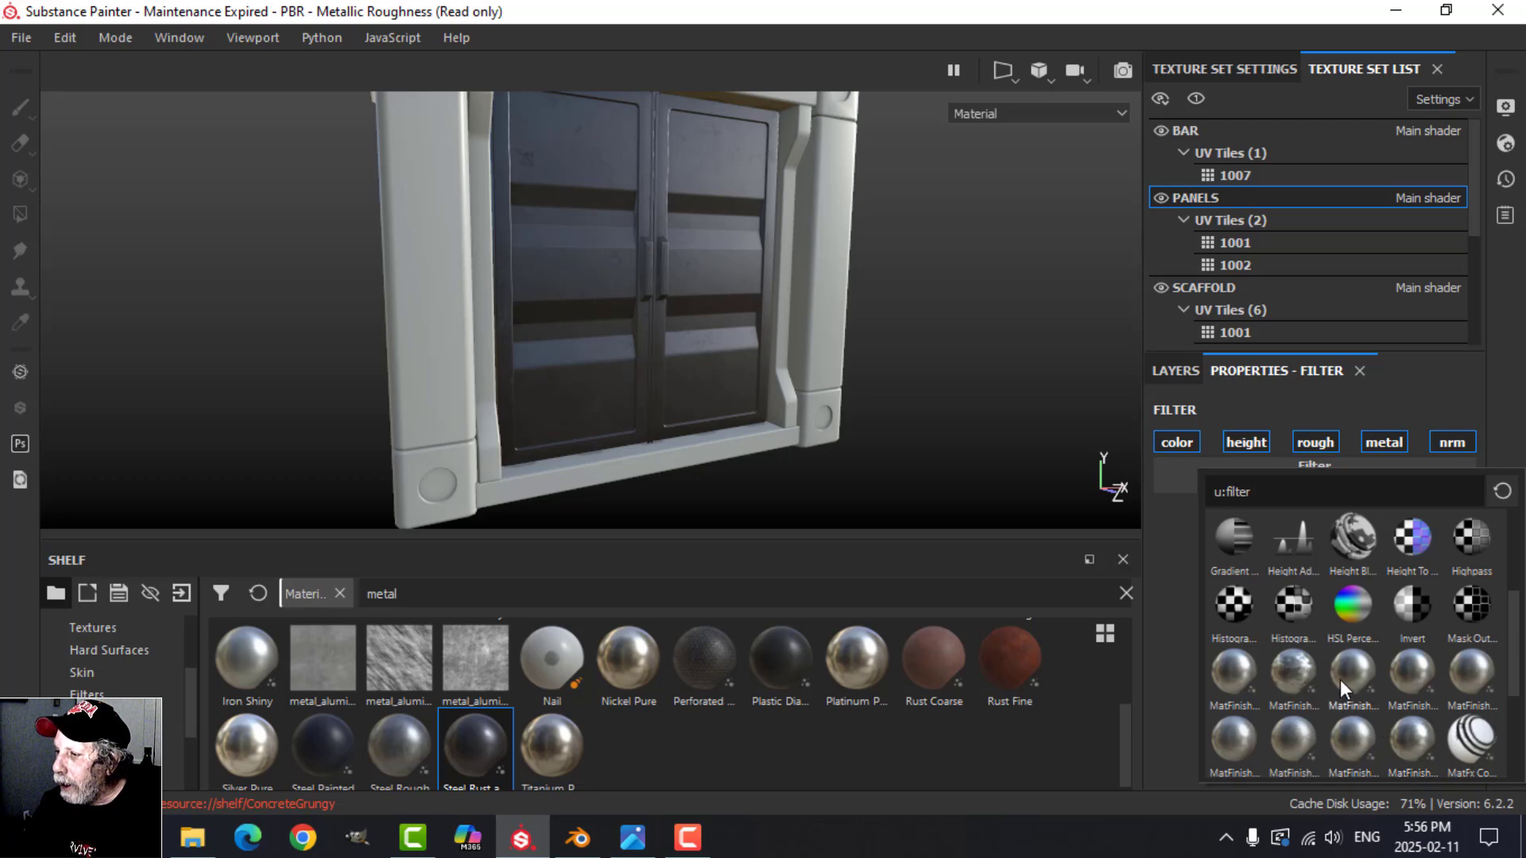
left_click(1405, 671)
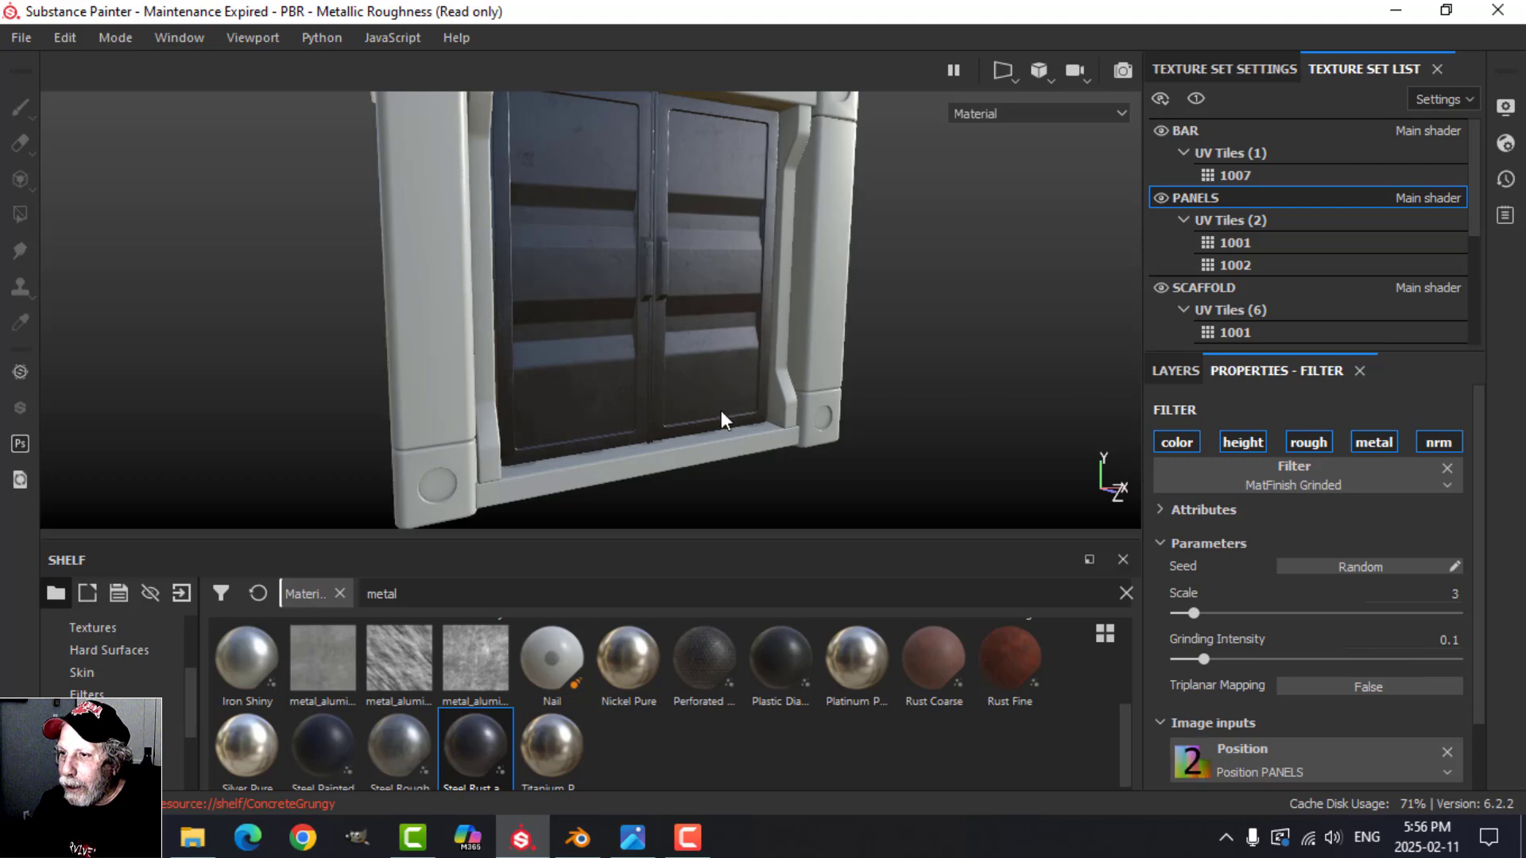
Step: Examine the grinded finish on the container doors up close and review the filter parameters and the fill layer's projection and material settings
scroll(709, 426, "up", 3)
left_click_drag(701, 433, 753, 402, "alt")
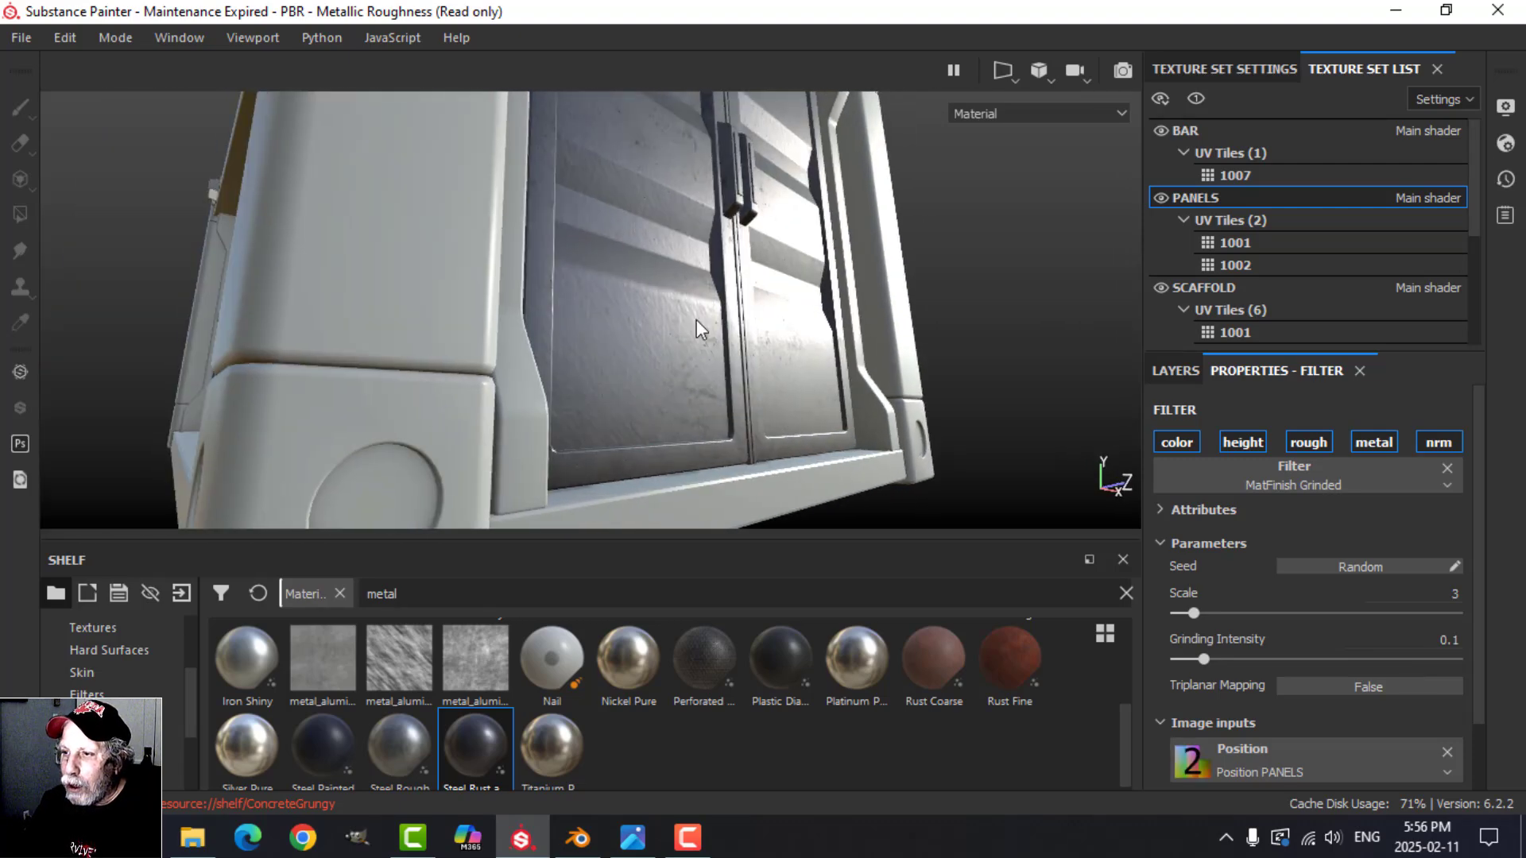
middle_click_drag(869, 440, 839, 399, "alt")
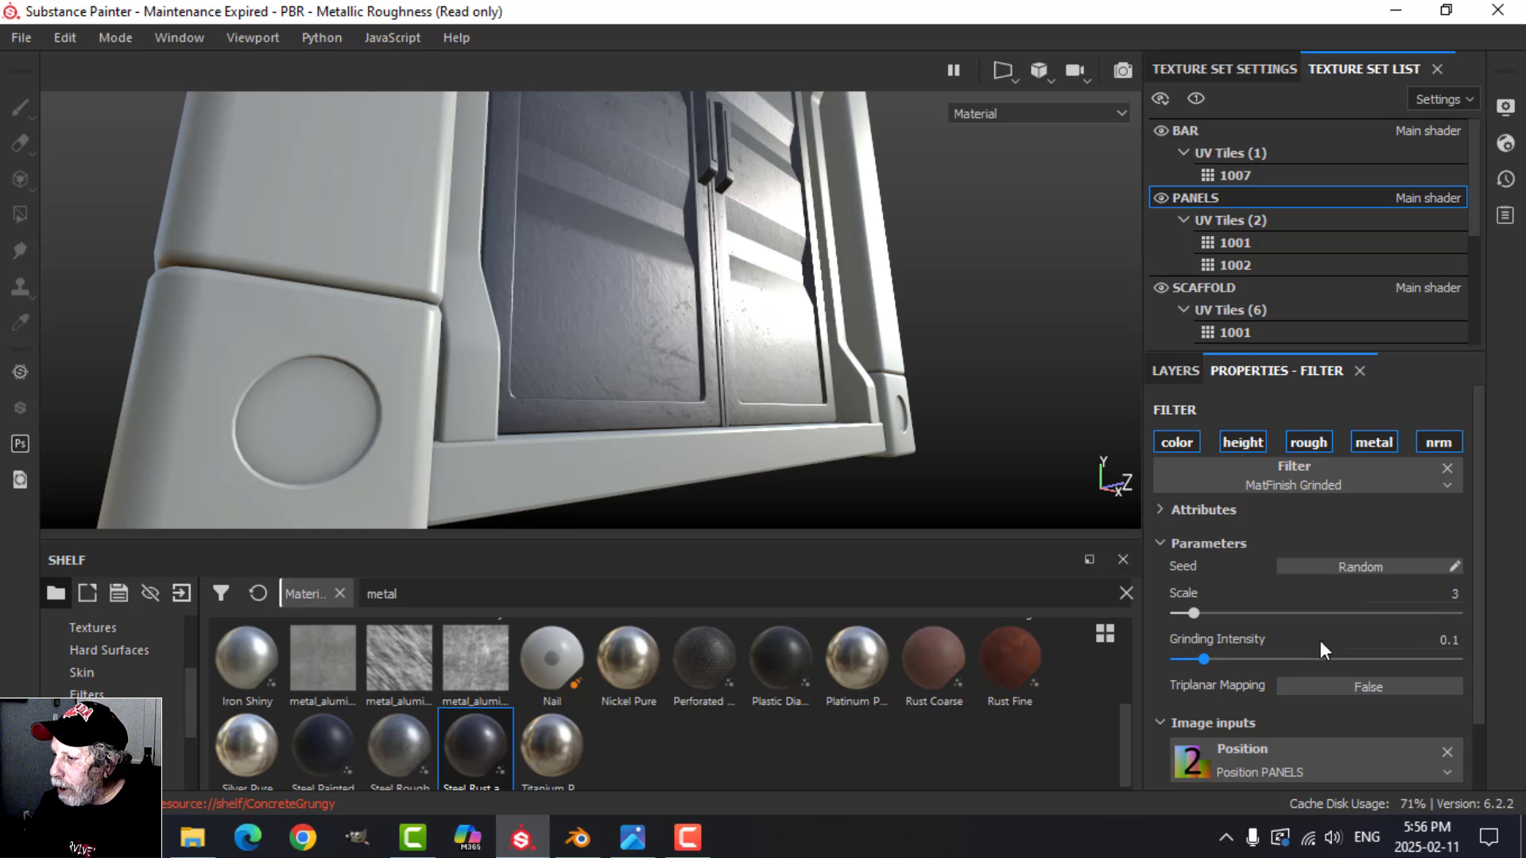
left_click_drag(1476, 600, 1487, 677)
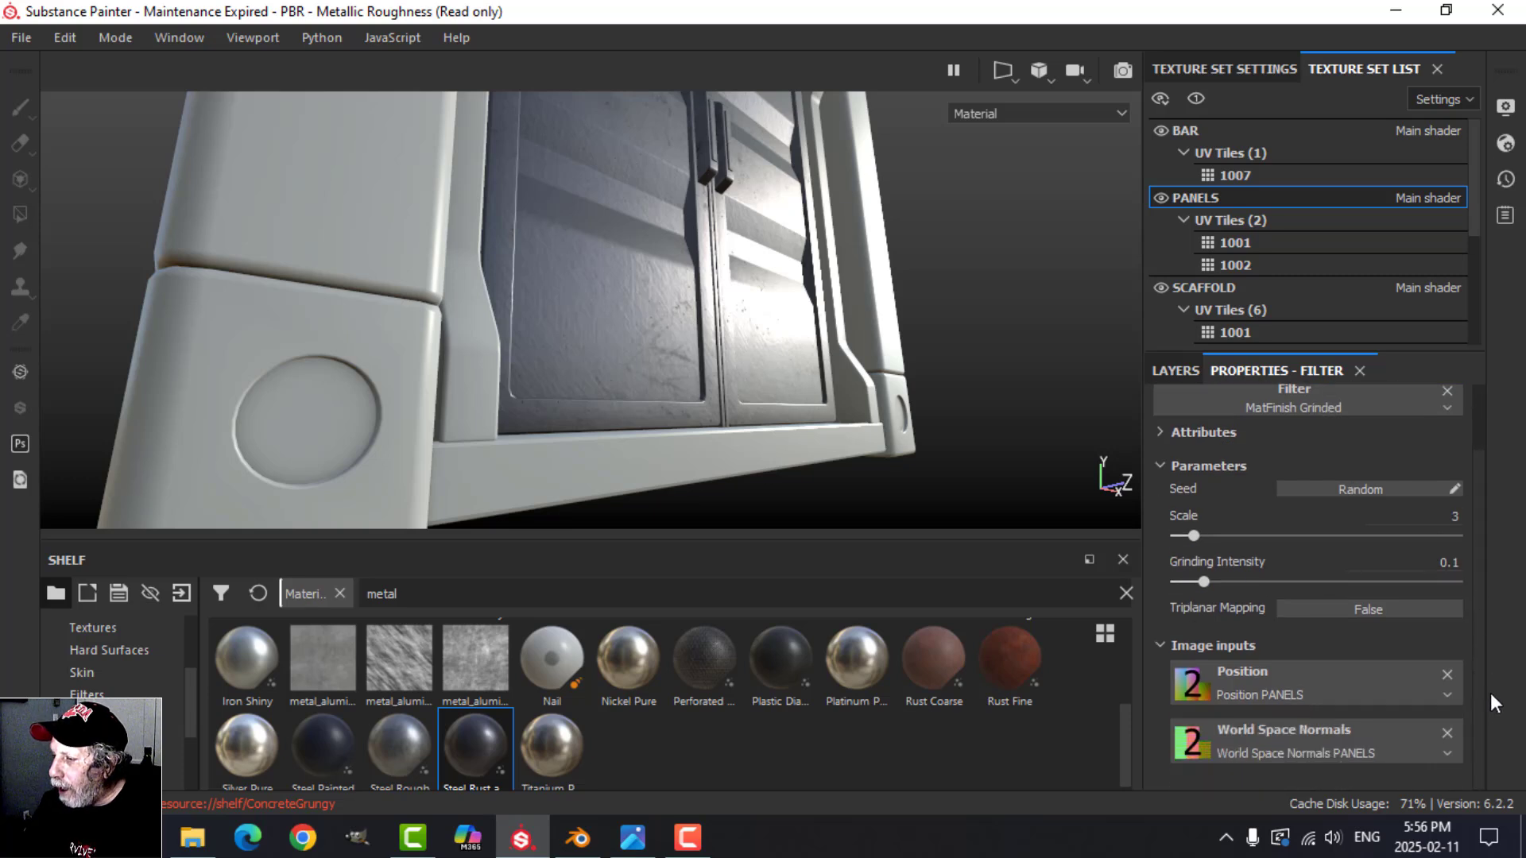
scroll(1472, 556, "up", 1)
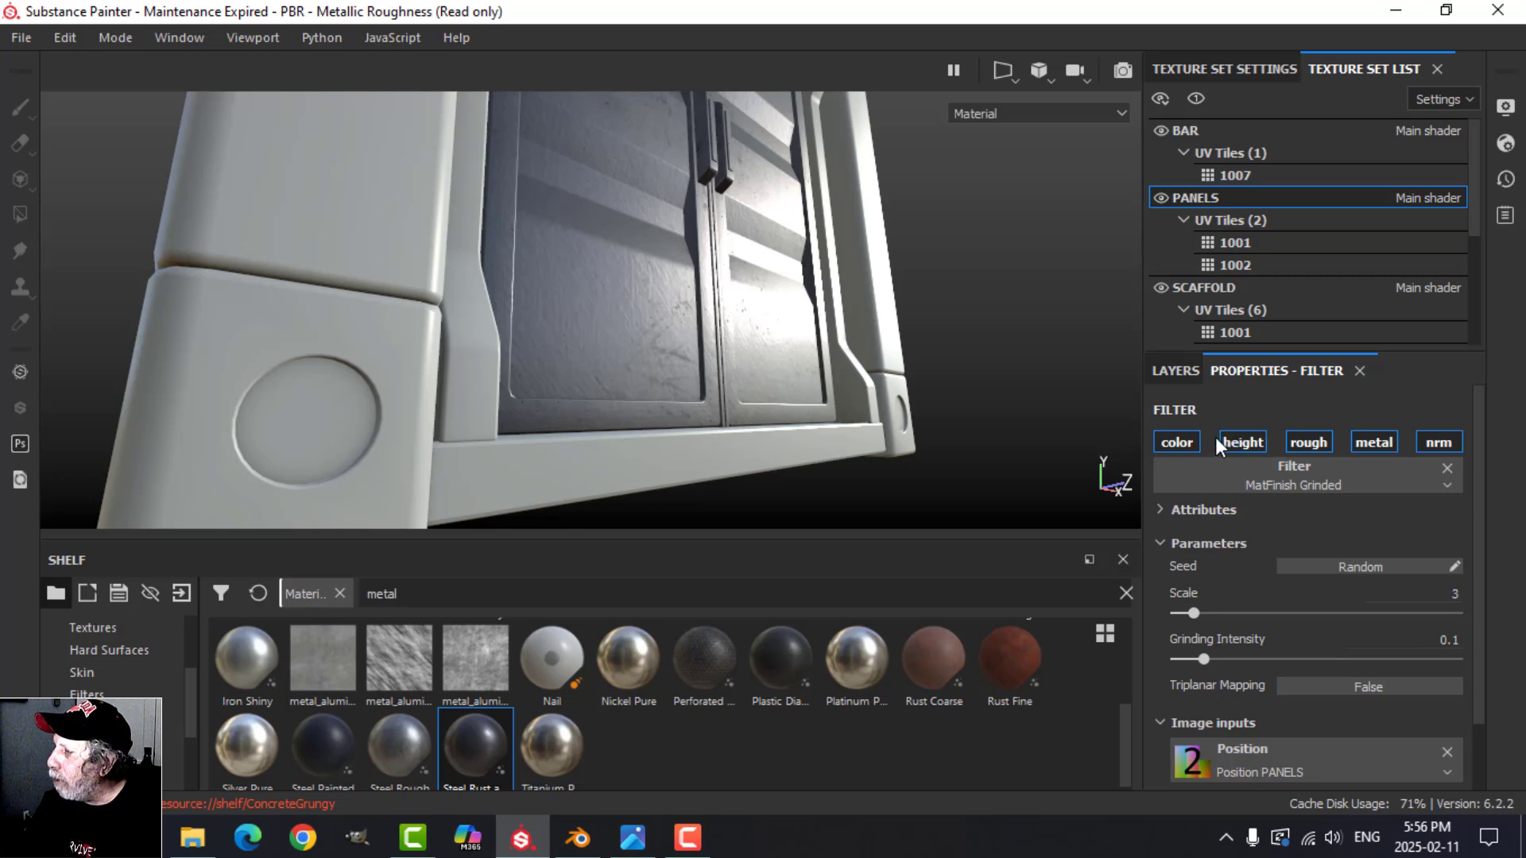
left_click(1180, 371)
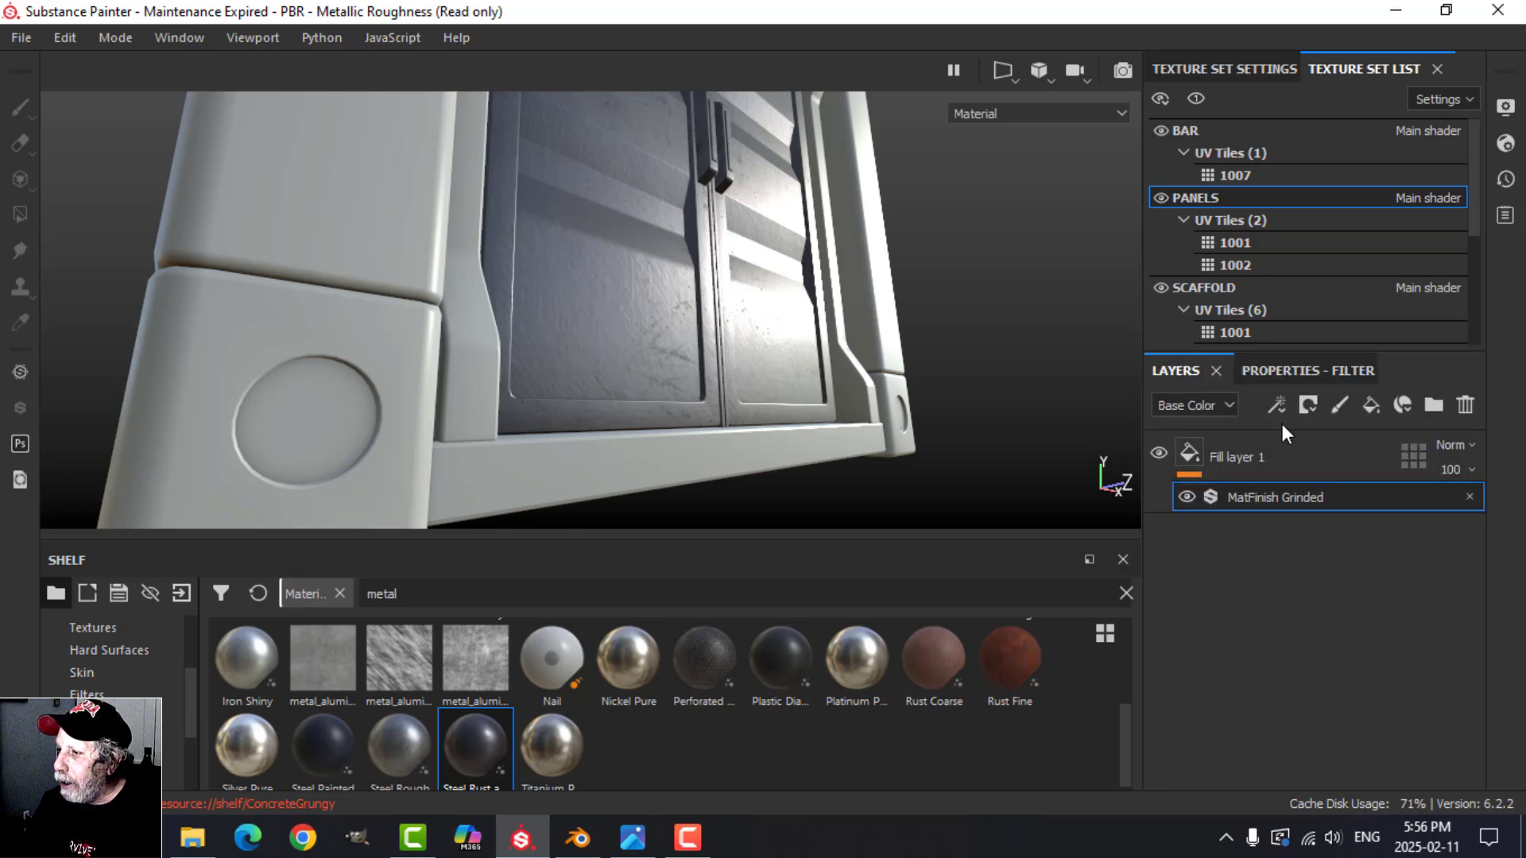
left_click(1194, 454)
left_click(1295, 373)
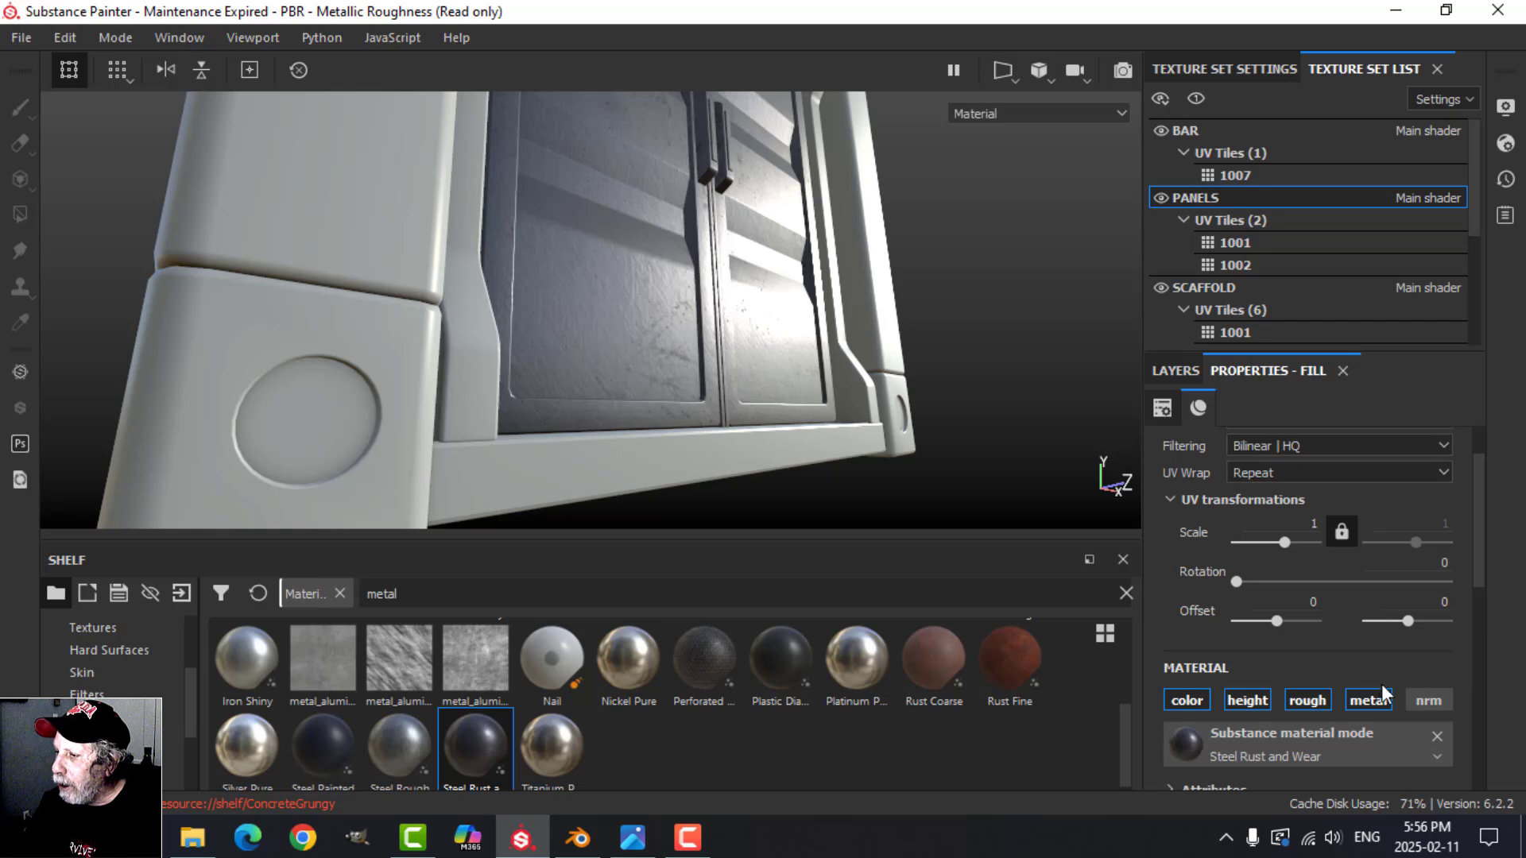
scroll(1481, 571, "down", 3)
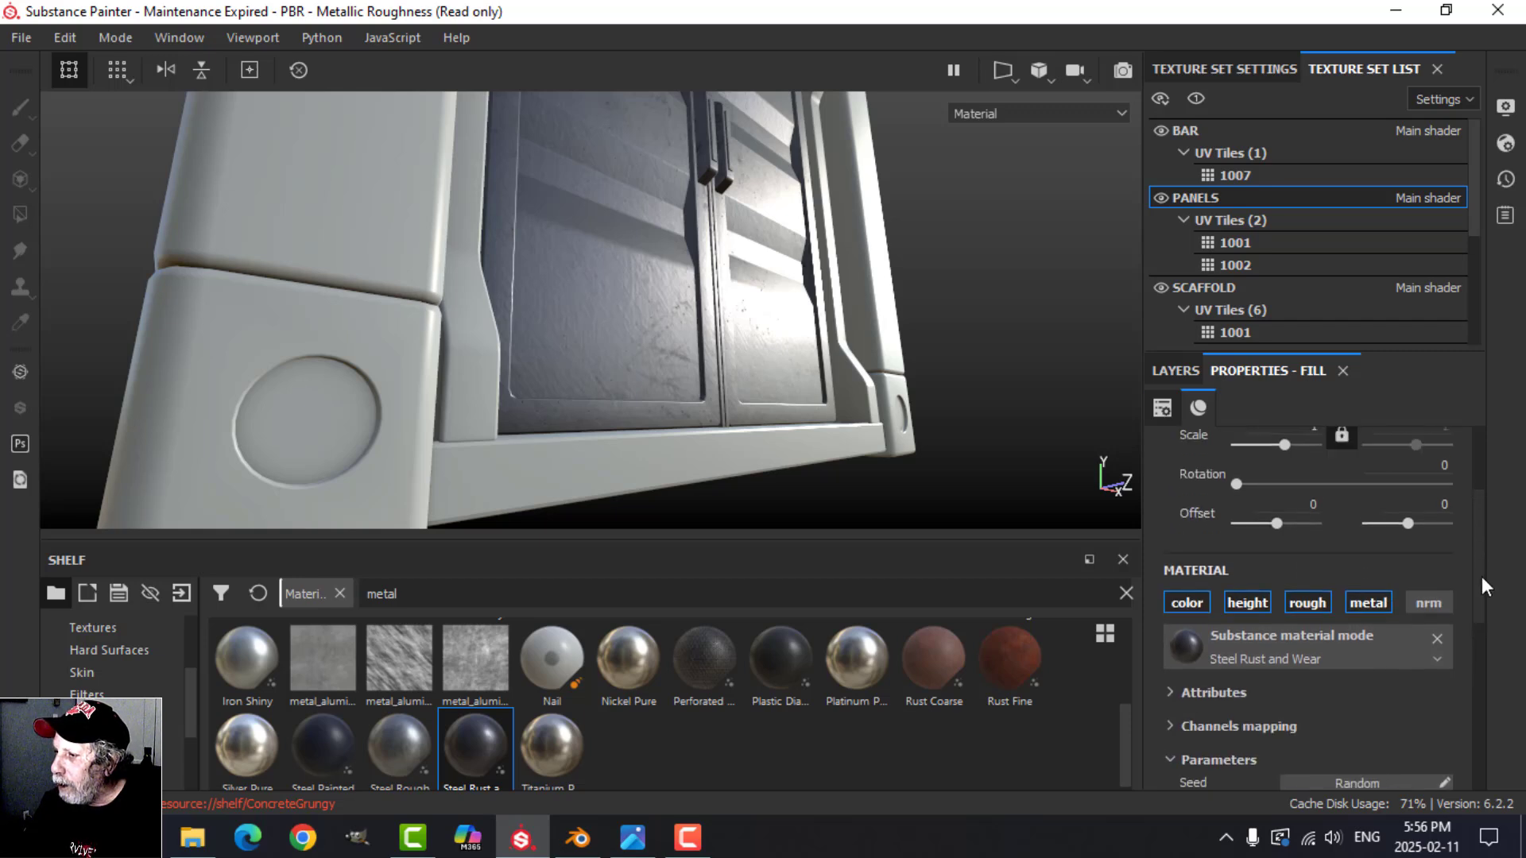
scroll(1479, 560, "up", 4)
left_click_drag(1478, 549, 1465, 519)
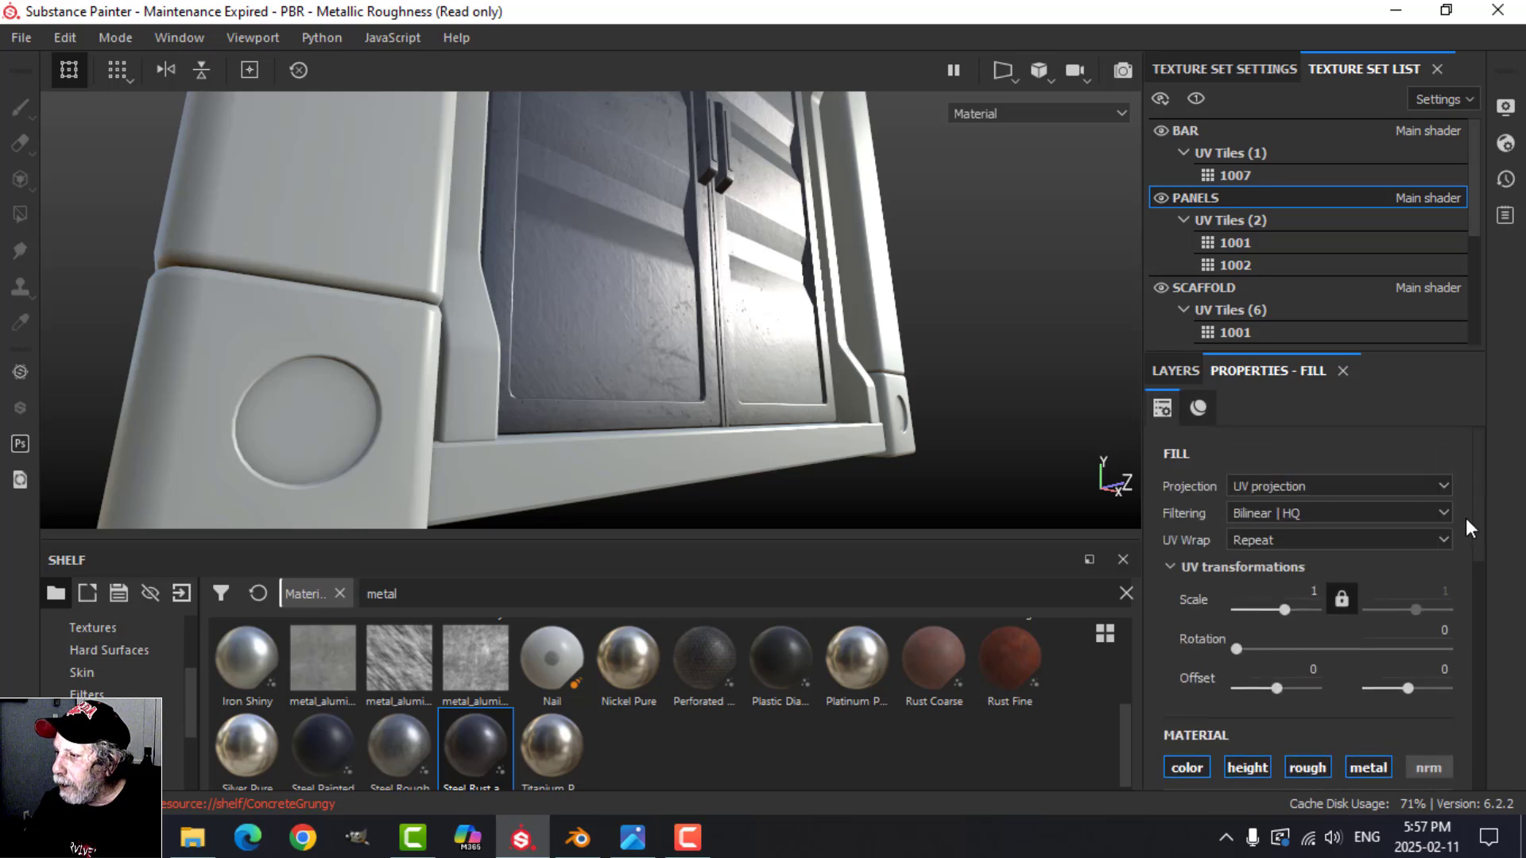
Step: Rename the PANELS fill layer as Steel Rust and Wear
left_click(1183, 374)
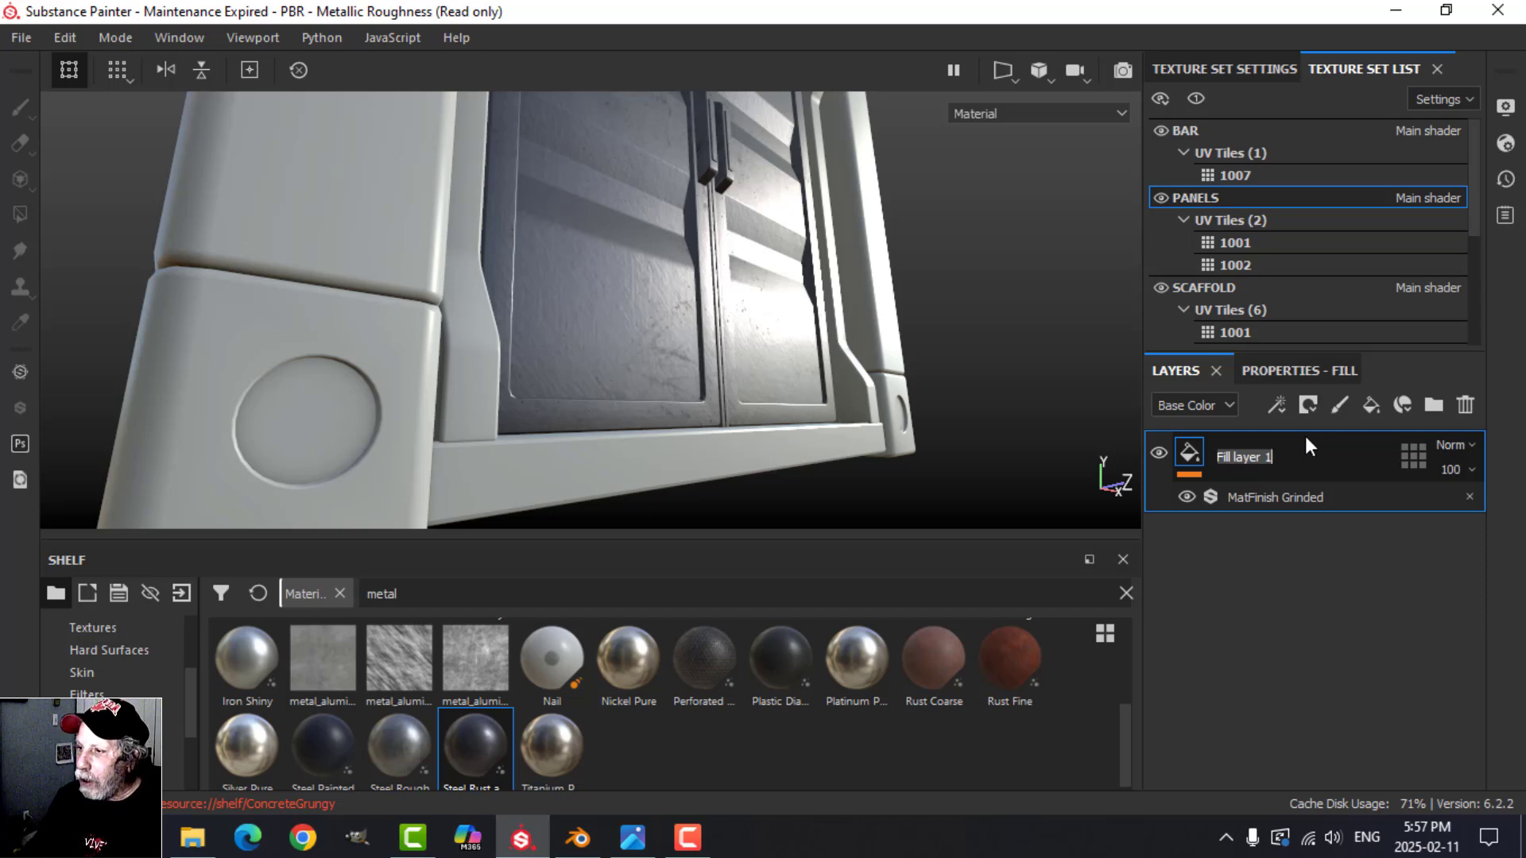
type("Steel Rust and We")
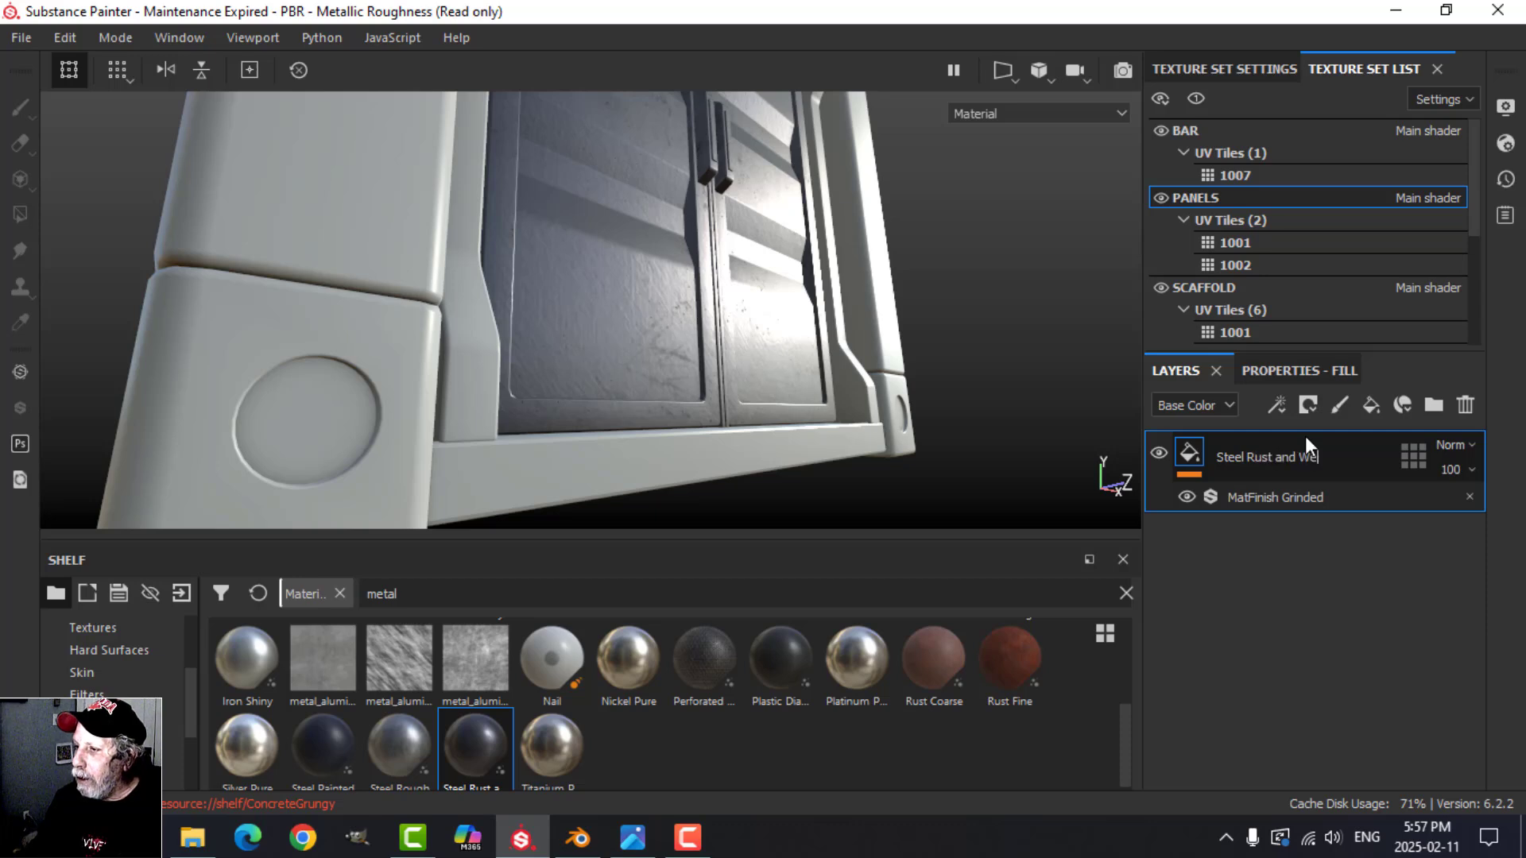
type("ar")
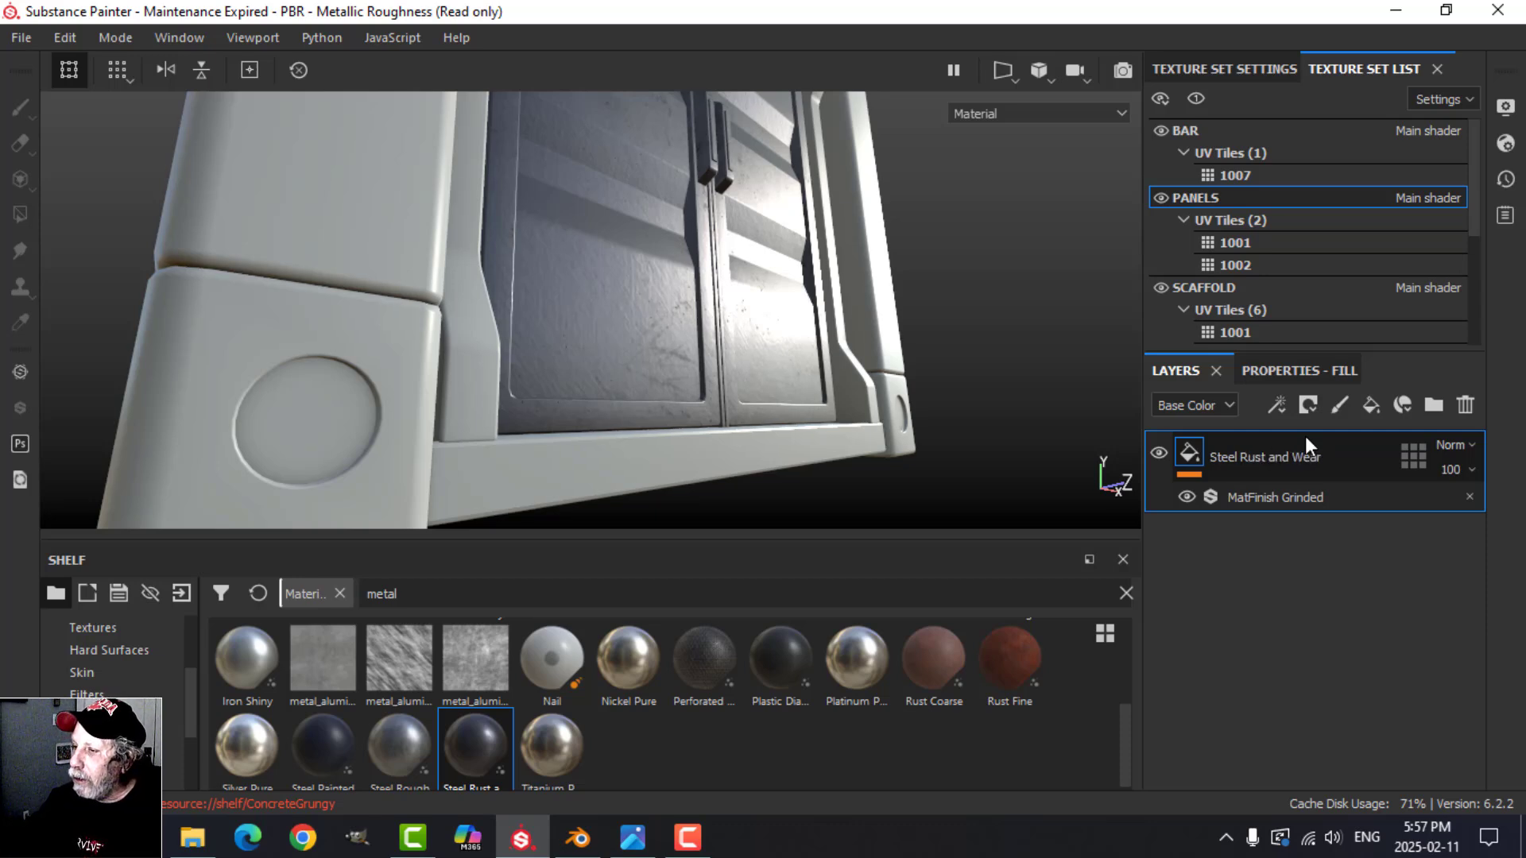
key("Return")
Step: Add a new fill layer above Steel Rust and Wear with only the color and rough channels active, and set its roughness to 0.9367
left_click_drag(650, 240, 764, 337, "alt")
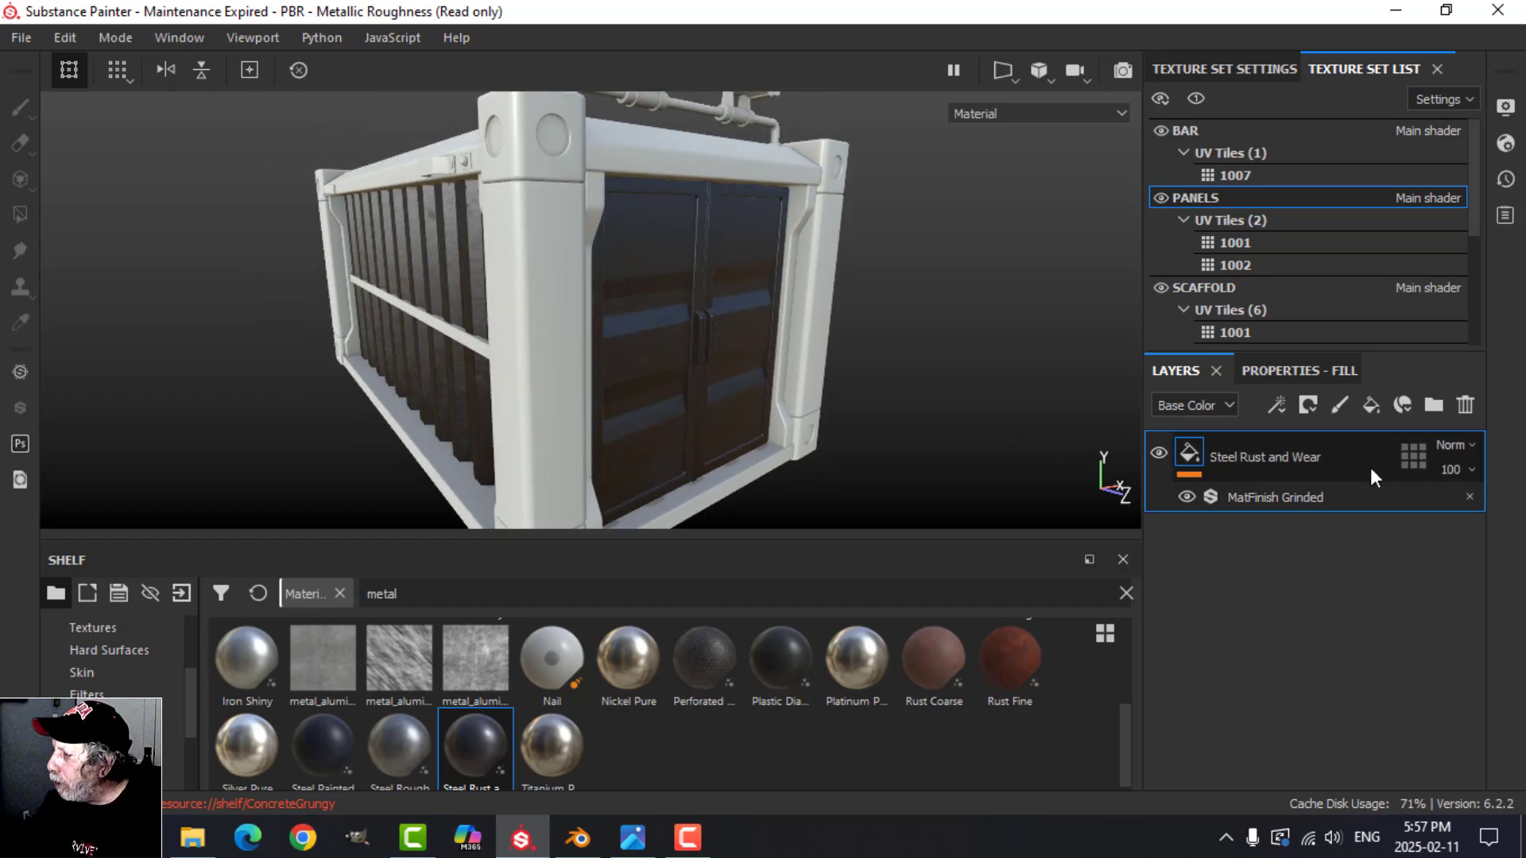
left_click(1315, 371)
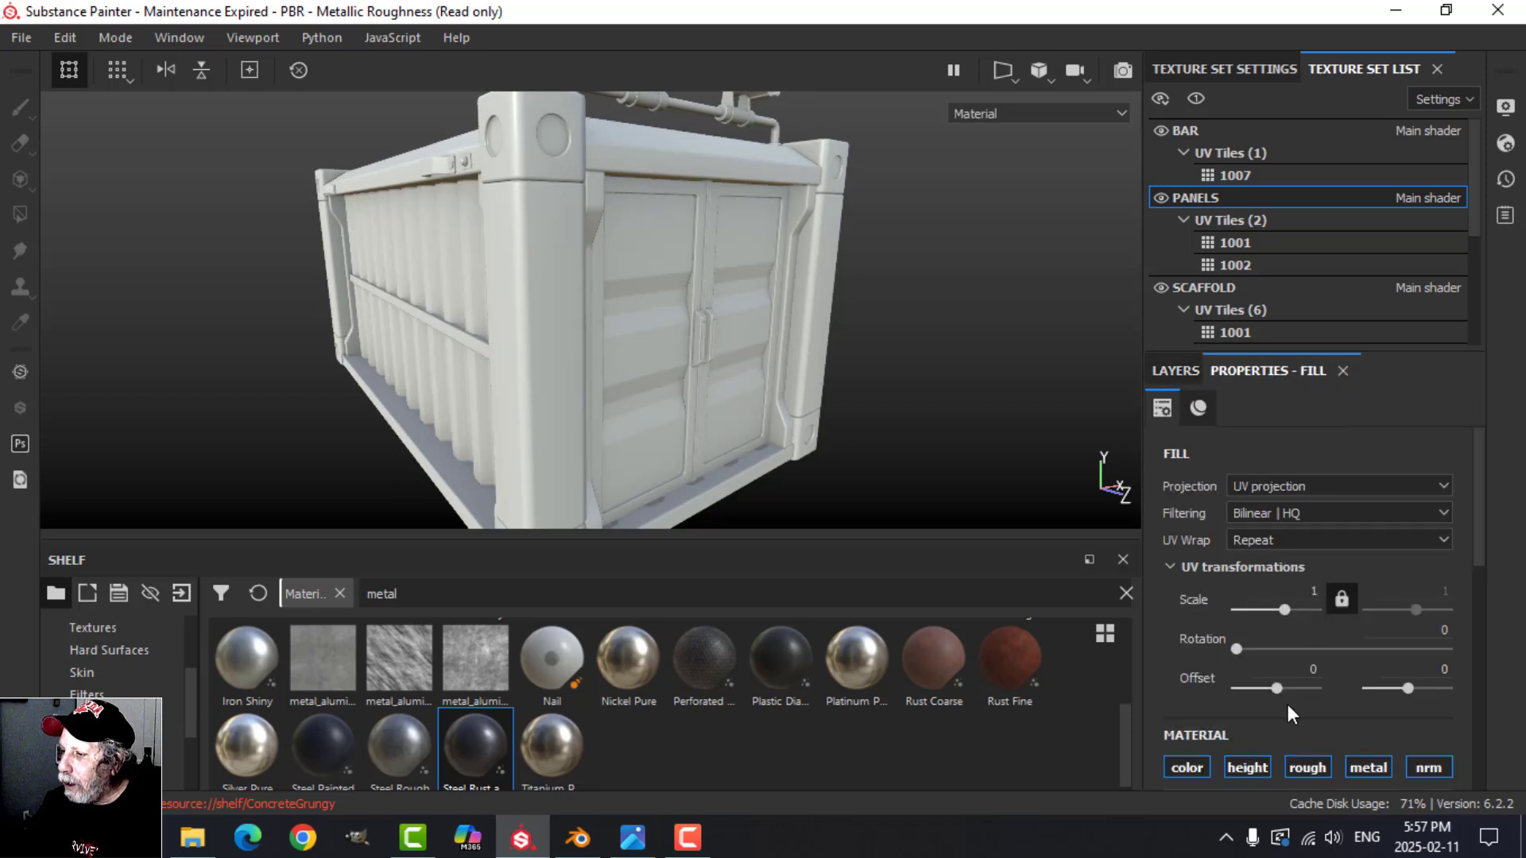
scroll(1287, 704, "down", 1)
left_click(1208, 701, "alt")
left_click(1309, 705)
scroll(1350, 731, "down", 3)
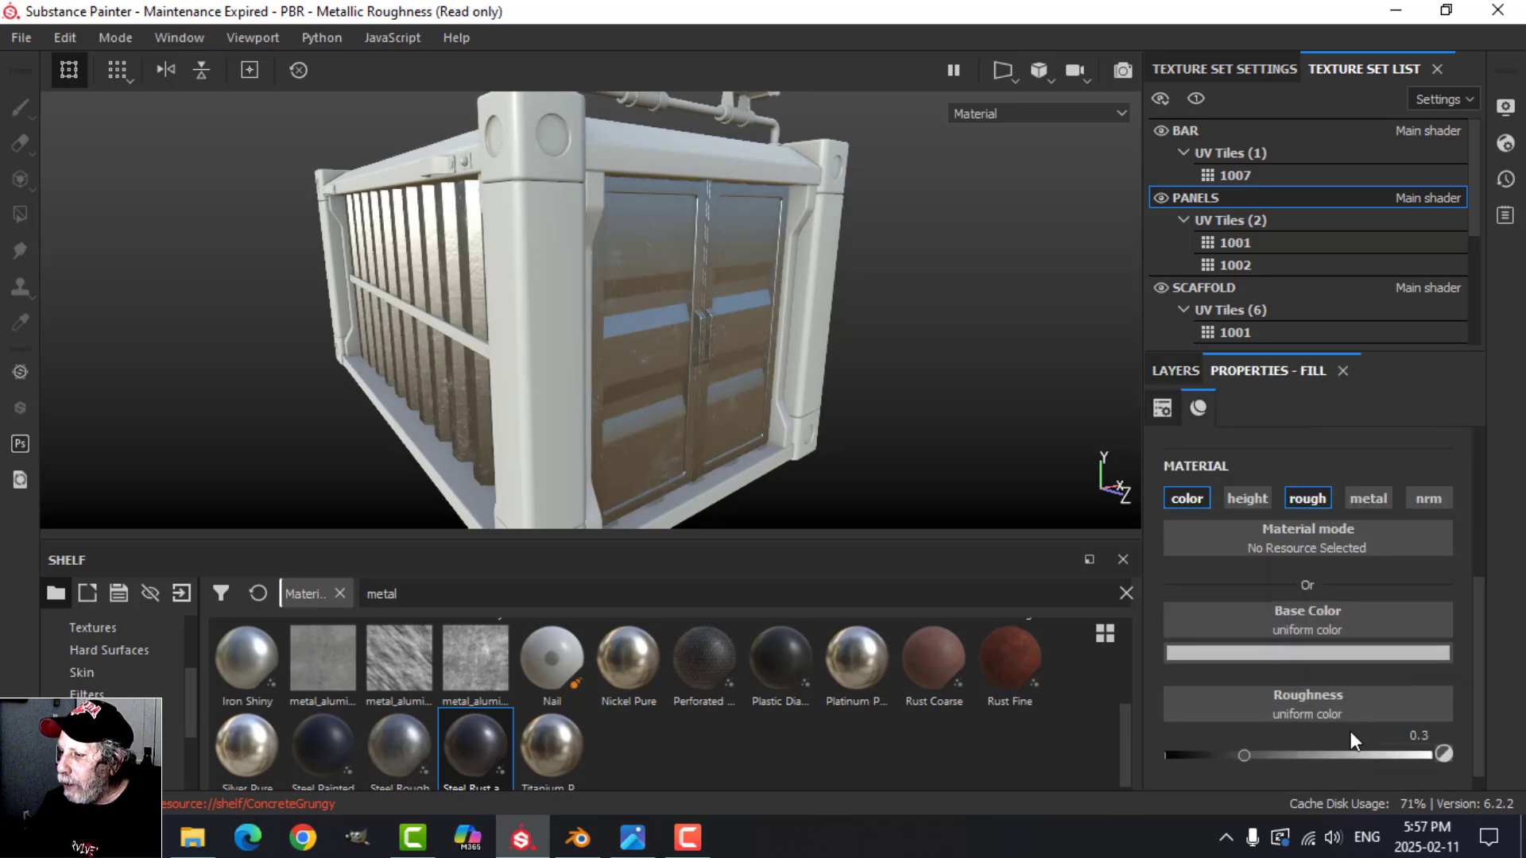
left_click_drag(1244, 755, 1413, 753)
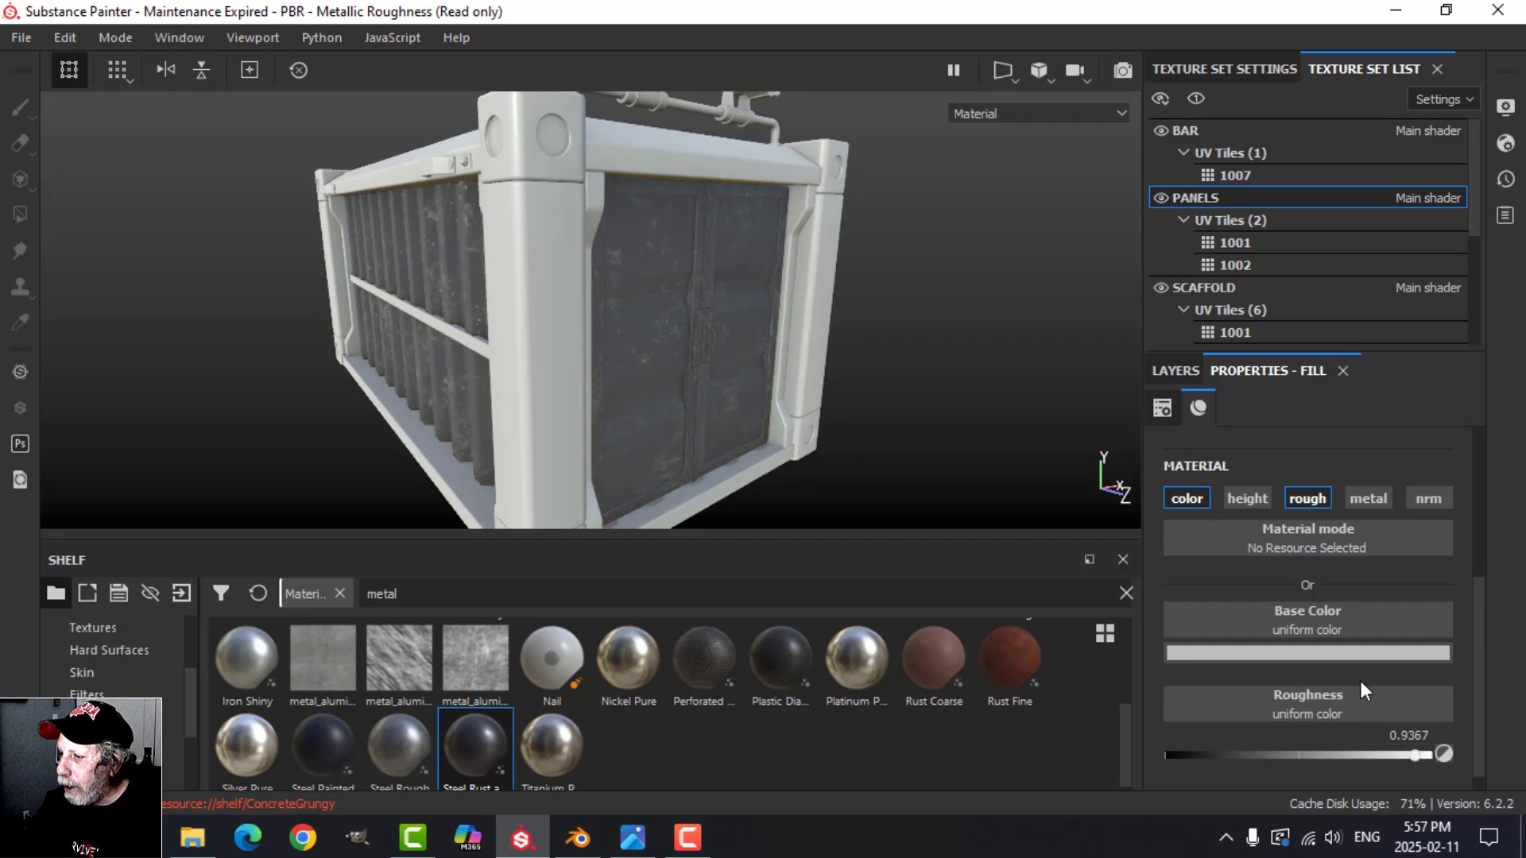
Step: Set the new fill layer's base color to a very dark brown
left_click(1356, 653)
left_click_drag(1402, 602, 1397, 589)
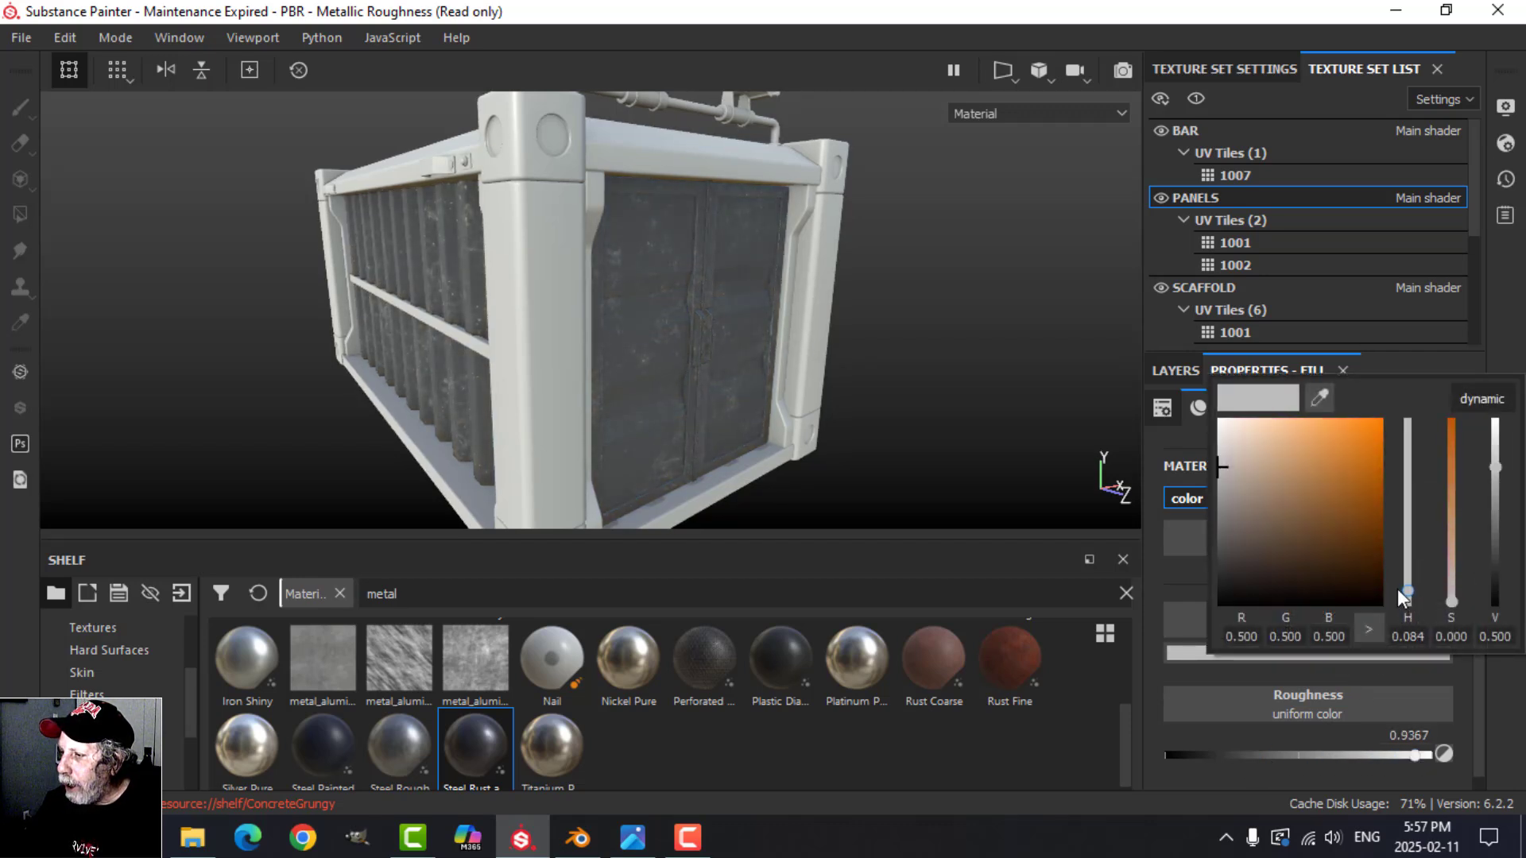
left_click(1359, 574)
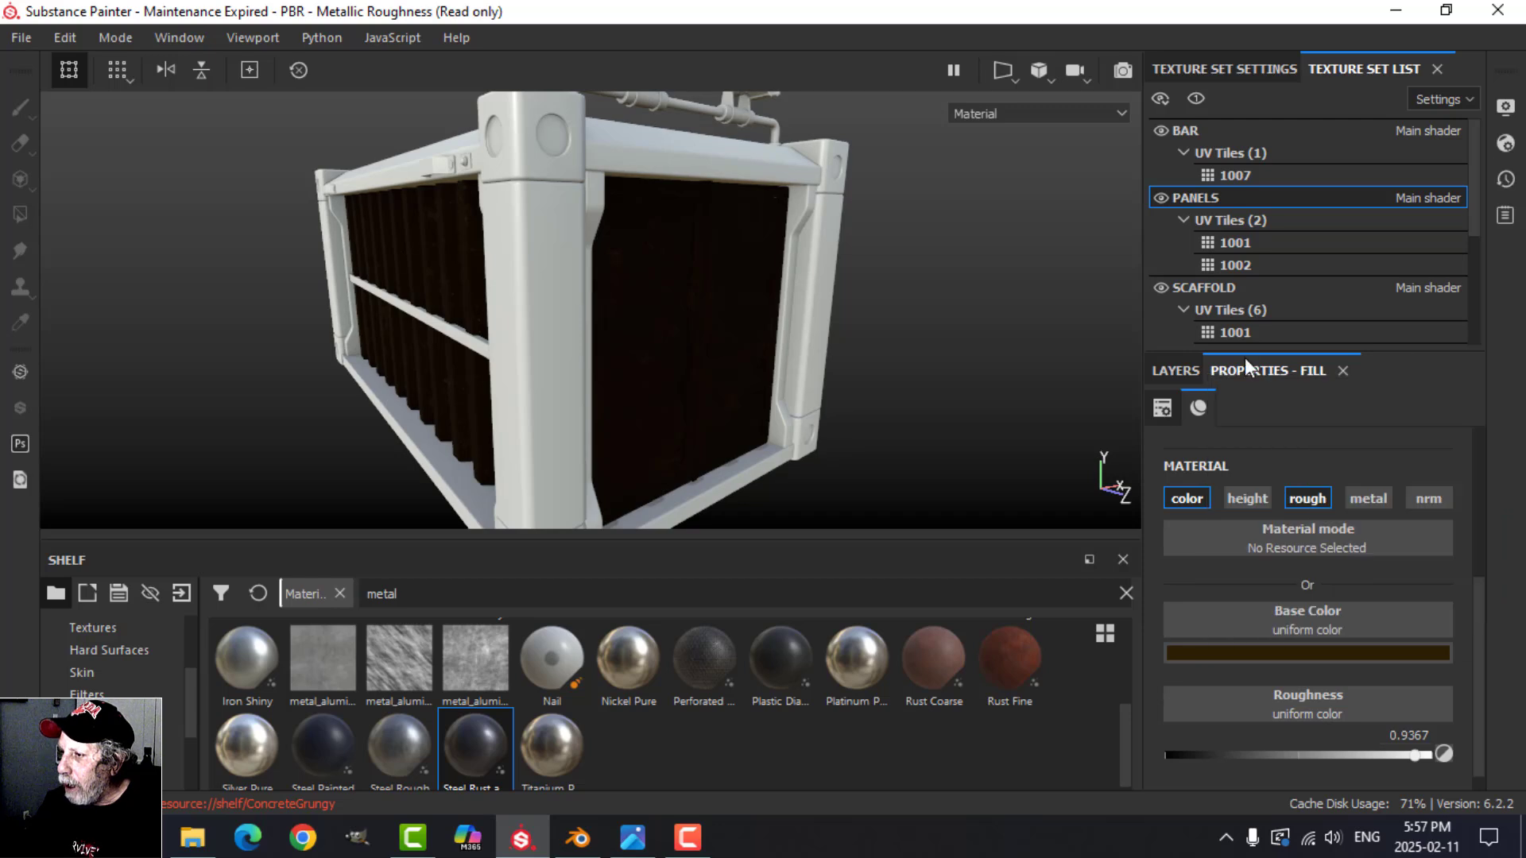
Step: Give the dark brown fill layer a black mask with a Dirt generator and set its Dirt Level to 0.5
left_click(1180, 371)
left_click(1308, 406)
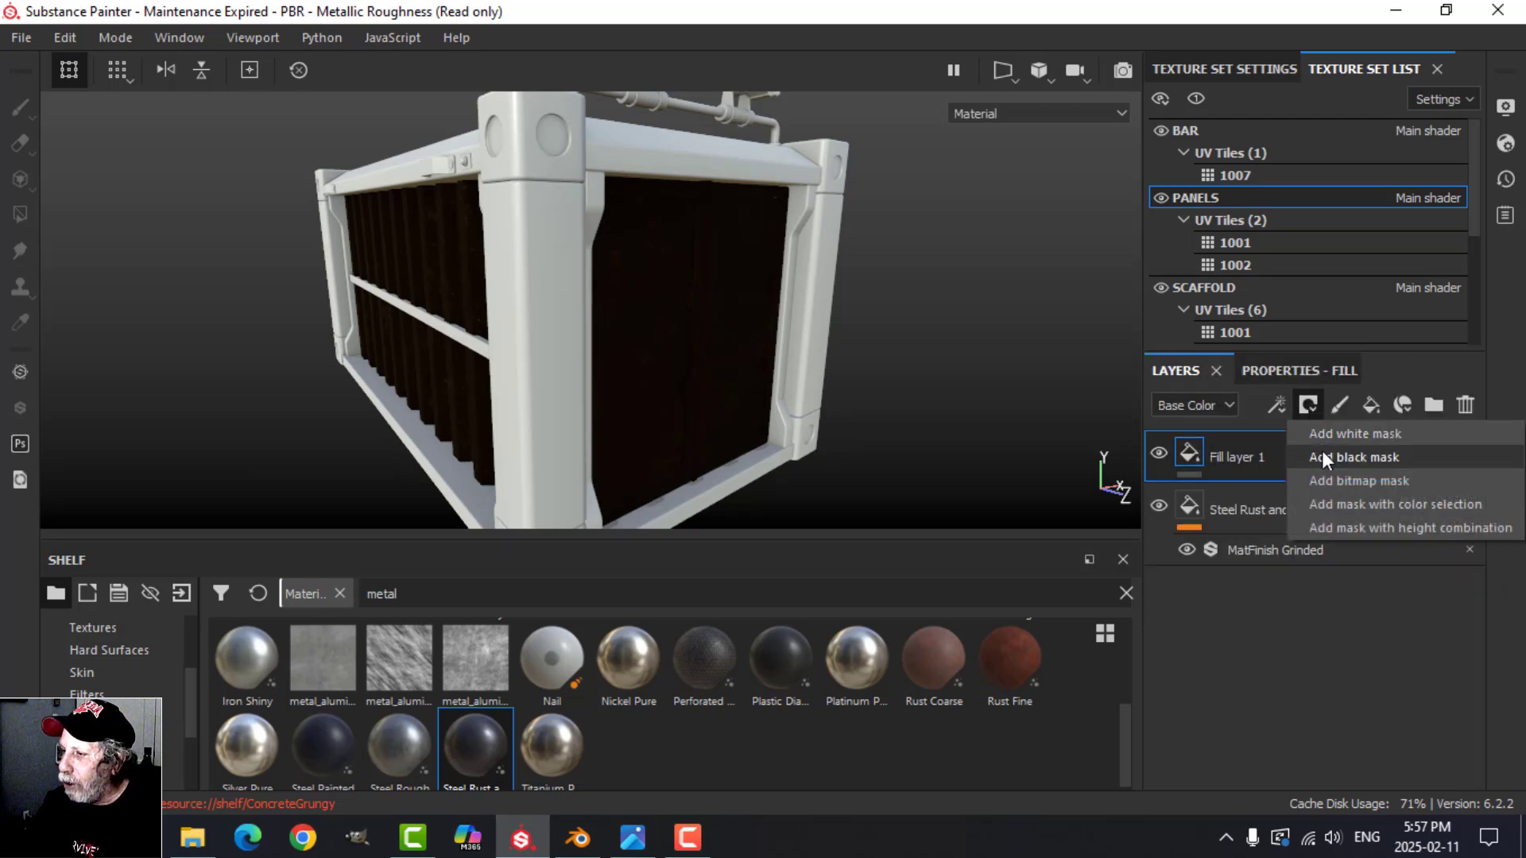
left_click(1322, 457)
left_click(1278, 406)
left_click(1318, 423)
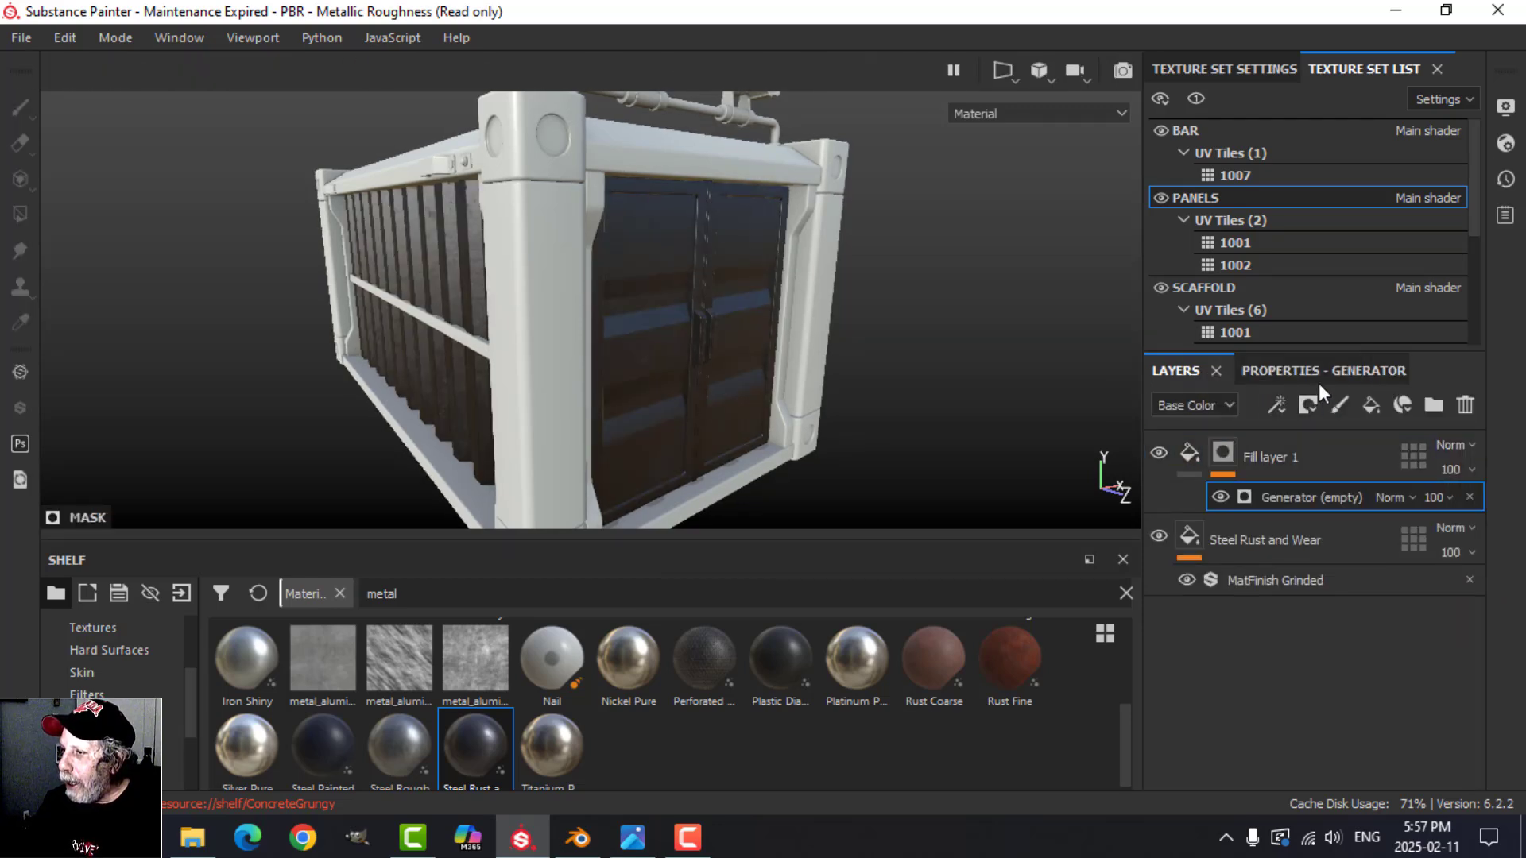
left_click(1319, 378)
left_click(1307, 439)
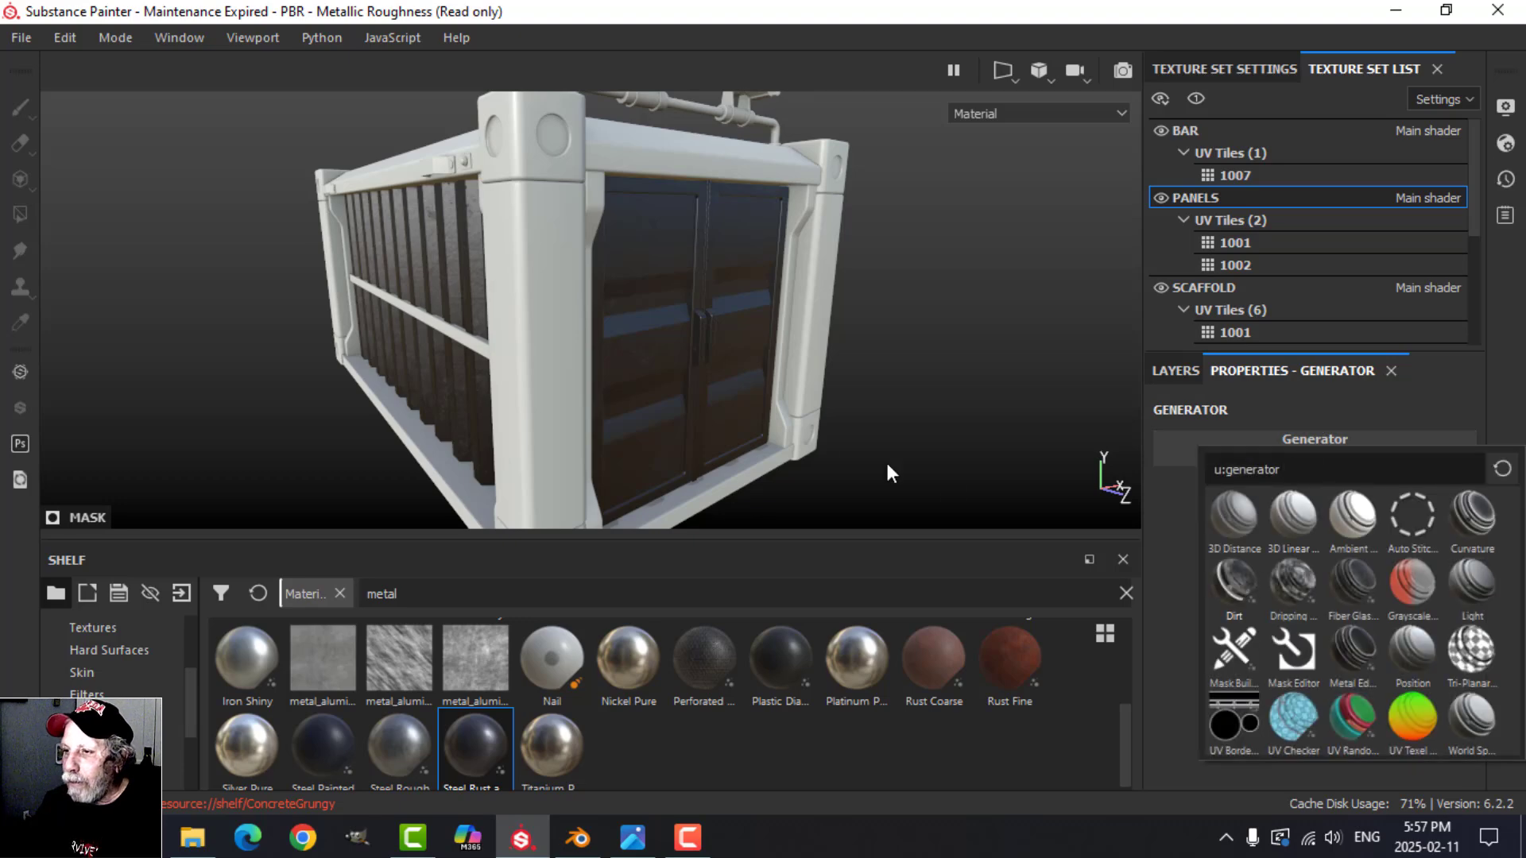
left_click_drag(682, 401, 797, 355, "alt")
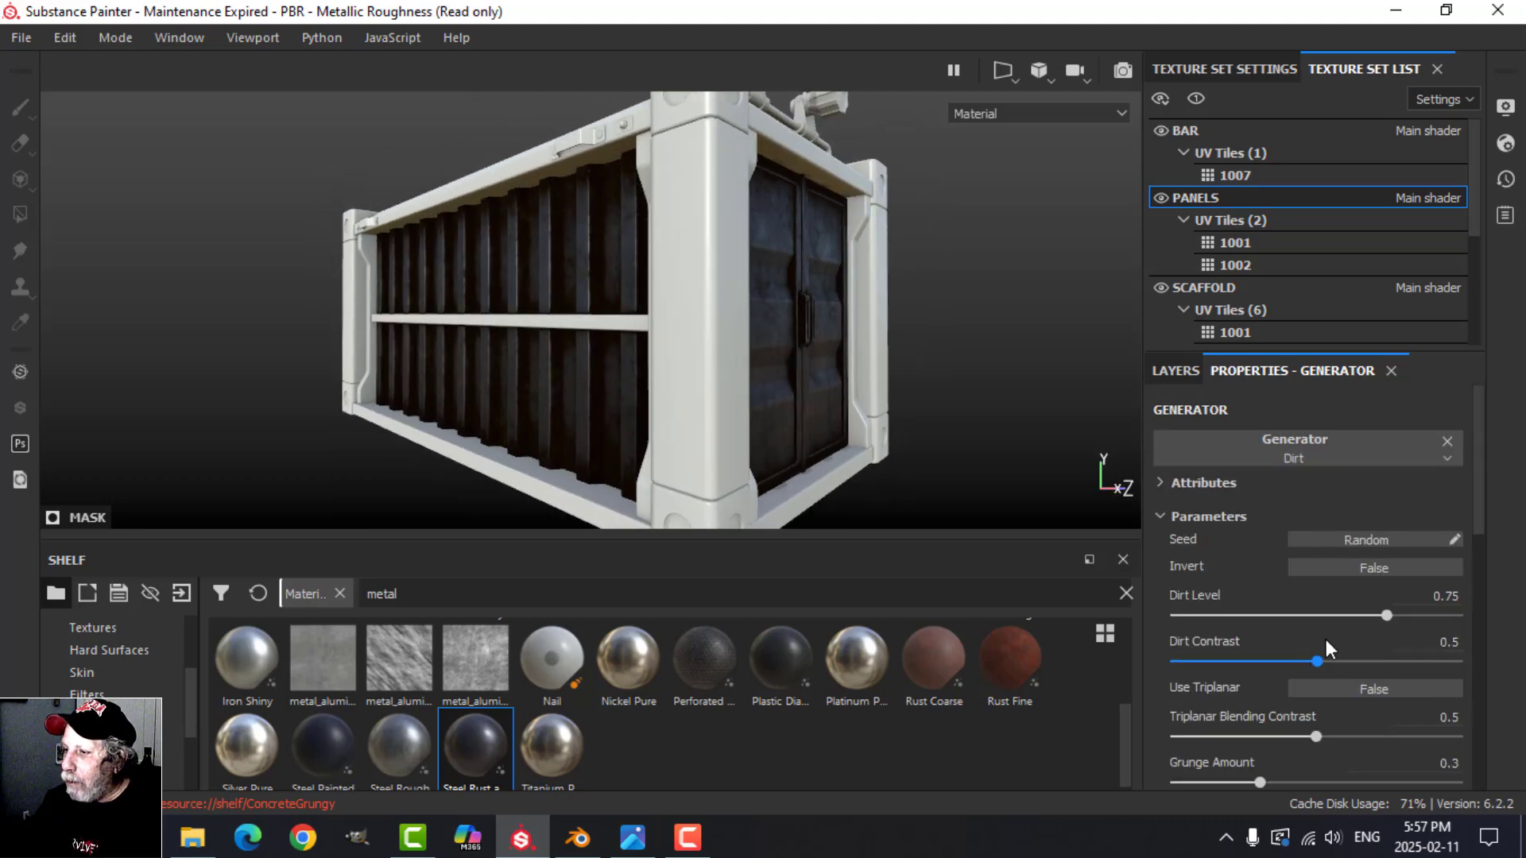
left_click_drag(1384, 613, 1314, 612)
Step: Examine the dirt effect on the container's corrugated side and door panels from several angles
scroll(581, 345, "up", 2)
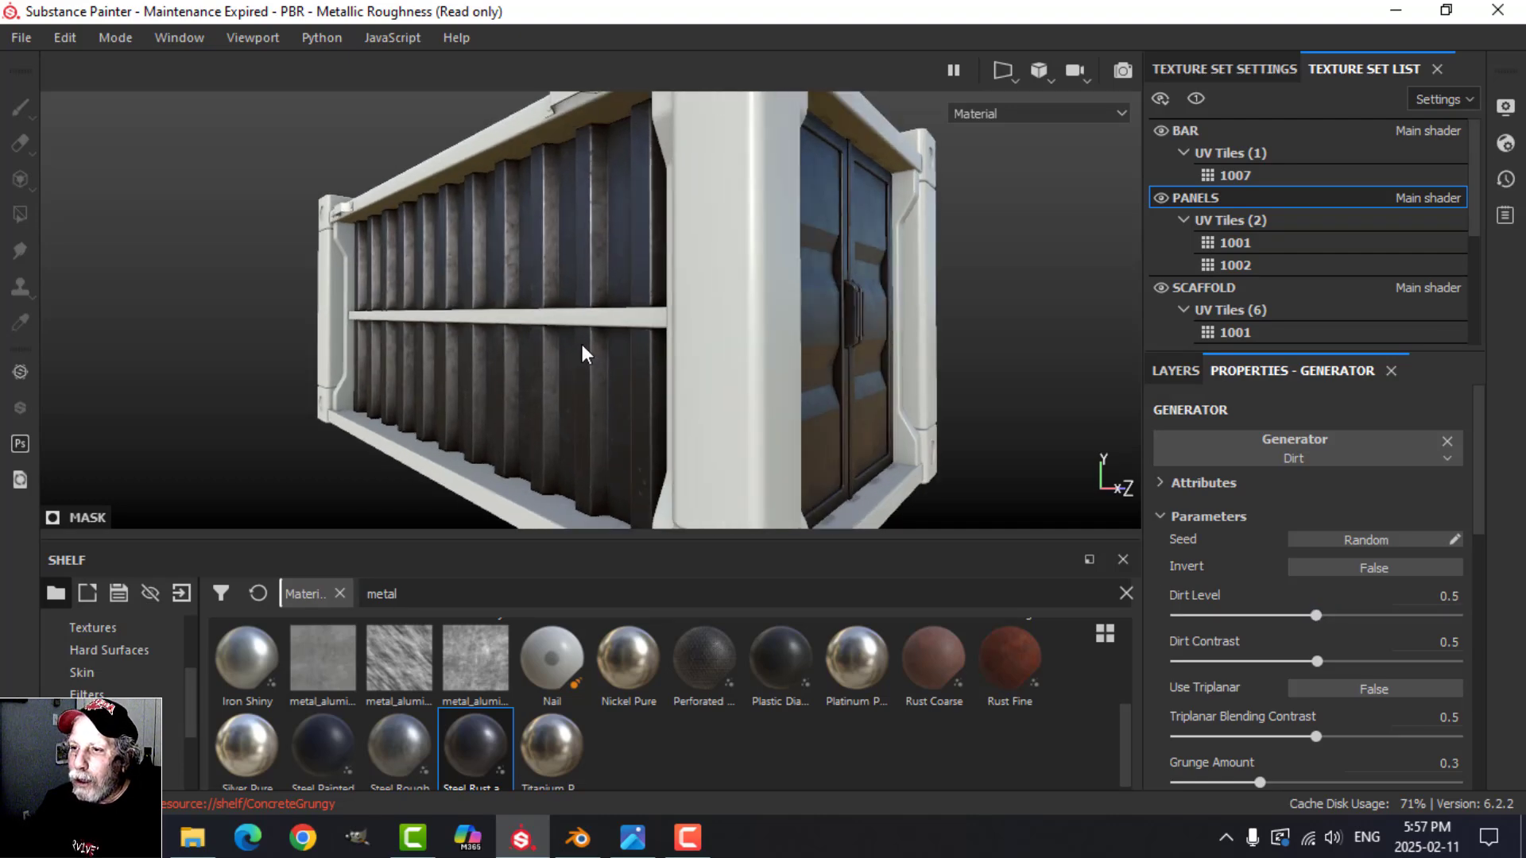
left_click_drag(588, 364, 726, 360, "alt")
scroll(710, 393, "up", 3)
mouse_move(725, 361)
right_mouse_down("shift")
mouse_move(866, 341)
mouse_move(727, 388)
right_mouse_up("shift")
scroll(727, 387, "down", 5)
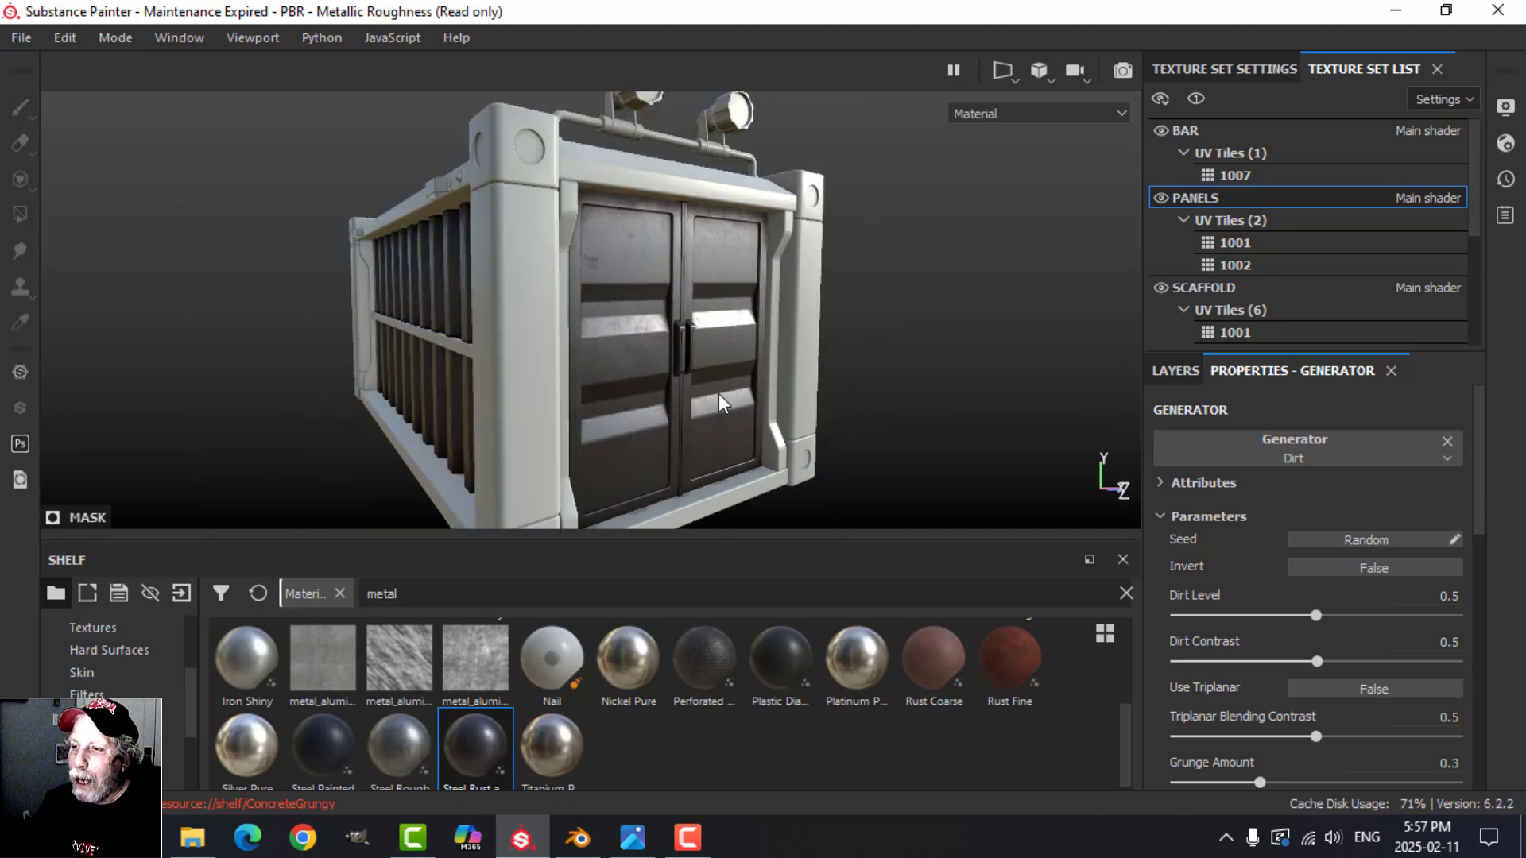
left_click_drag(727, 388, 857, 346, "alt")
right_click_drag(858, 346, 898, 344, "shift")
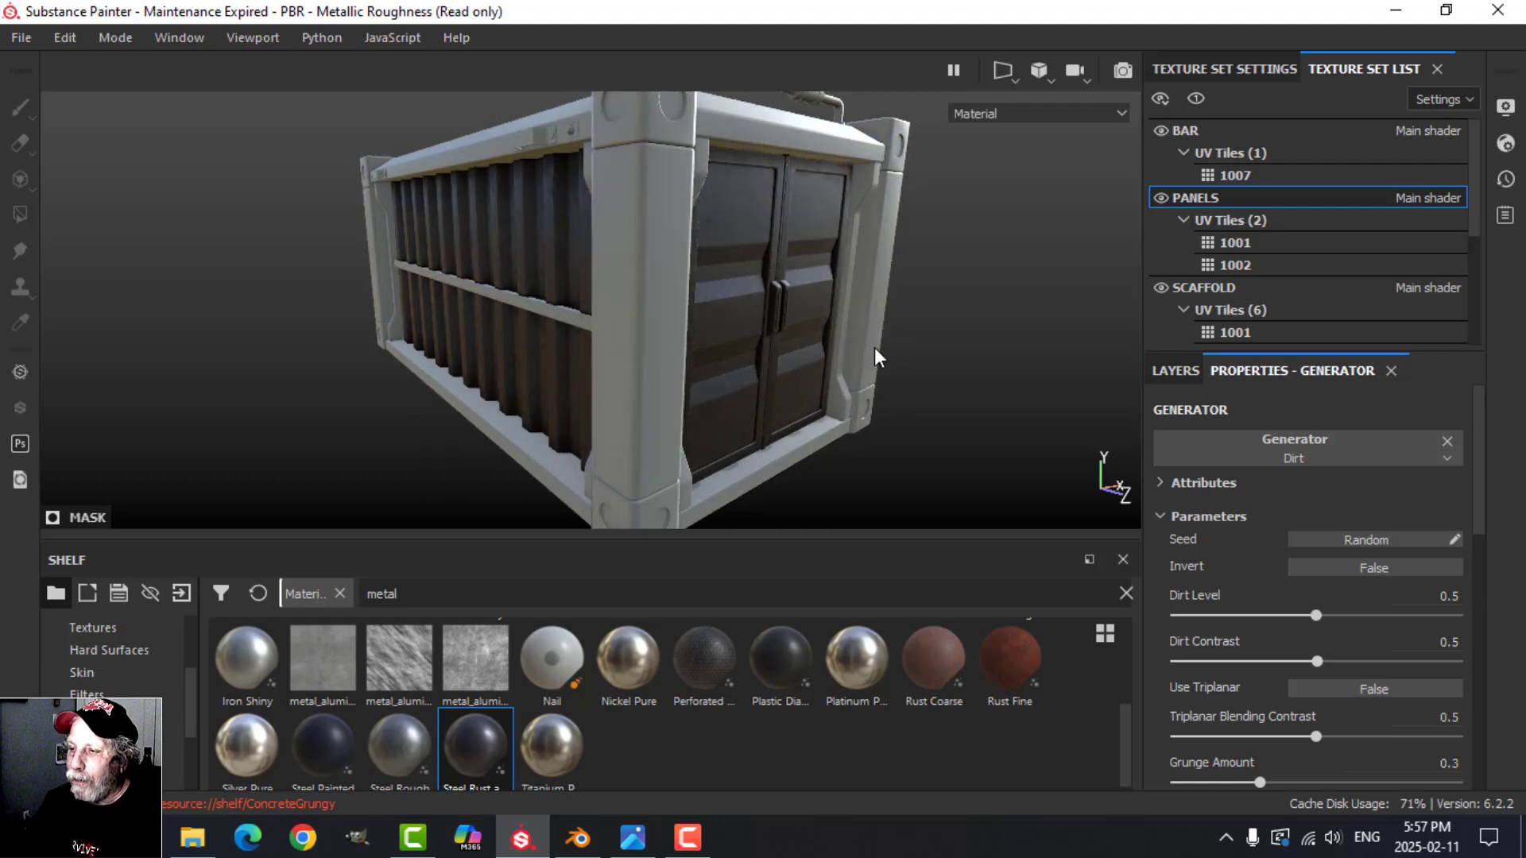
left_click_drag(874, 347, 937, 385, "alt")
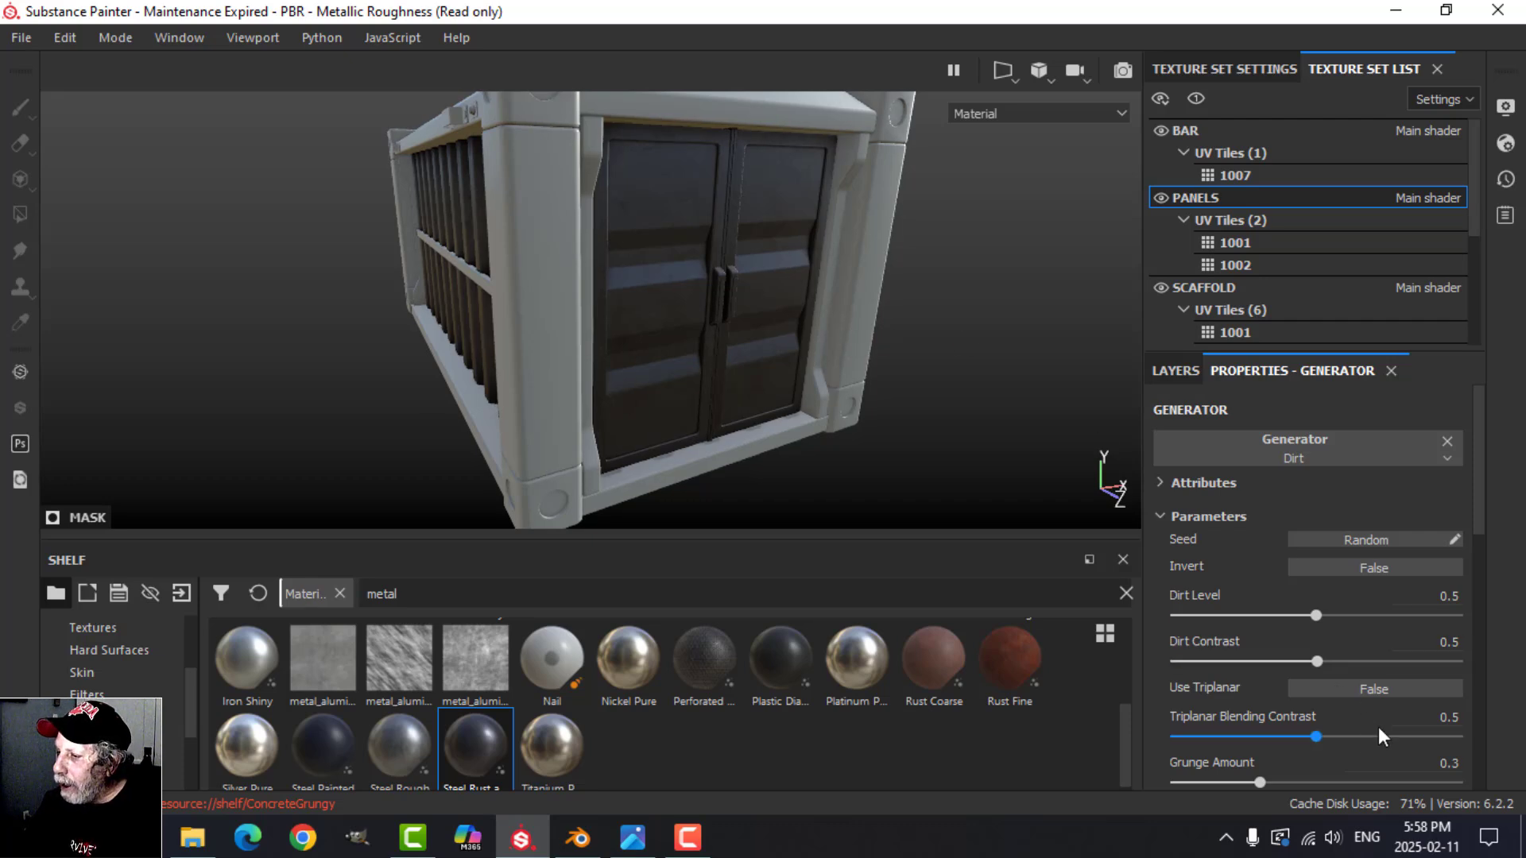
Step: Rename the dark brown fill layer with the Dirt generator as DIRT
left_click(1182, 372)
double_click(1259, 456)
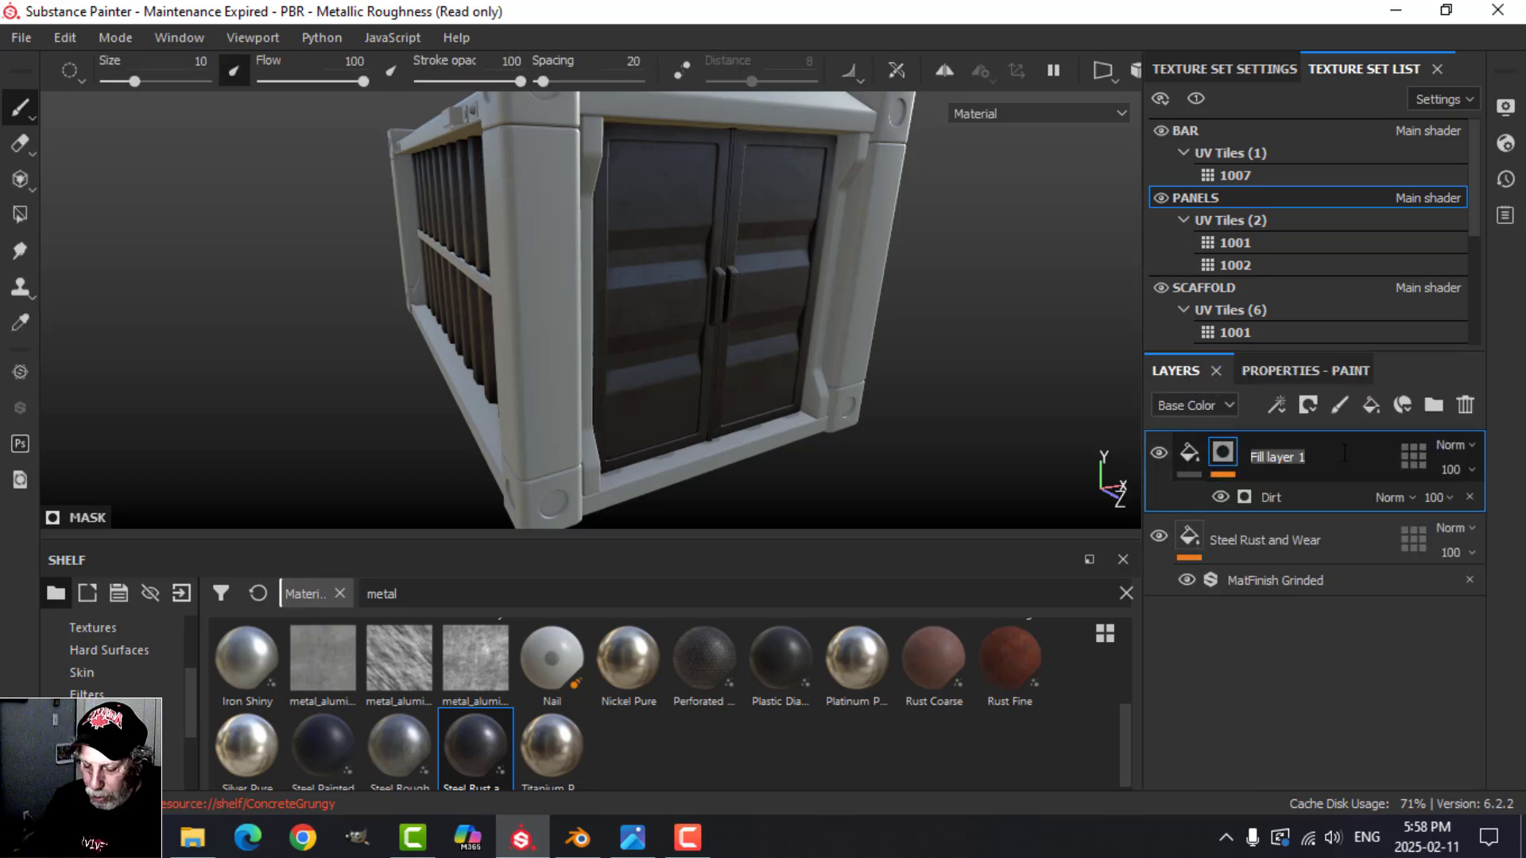
key("Caps_Lock")
type("DIRT")
key("Return")
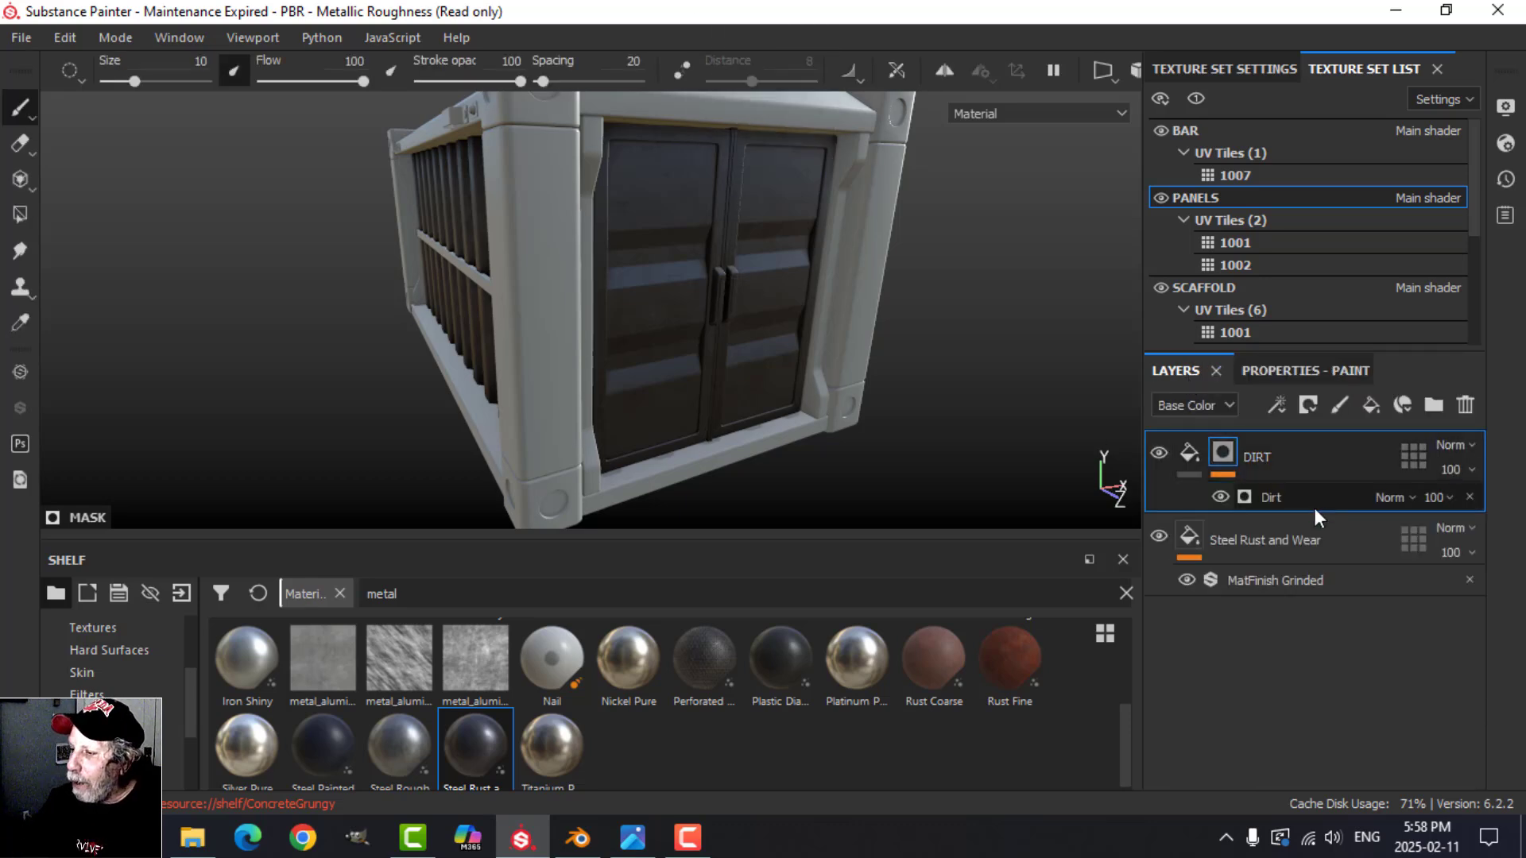
Step: Rename the Steel Rust and Wear layer as METAL
double_click(1303, 540)
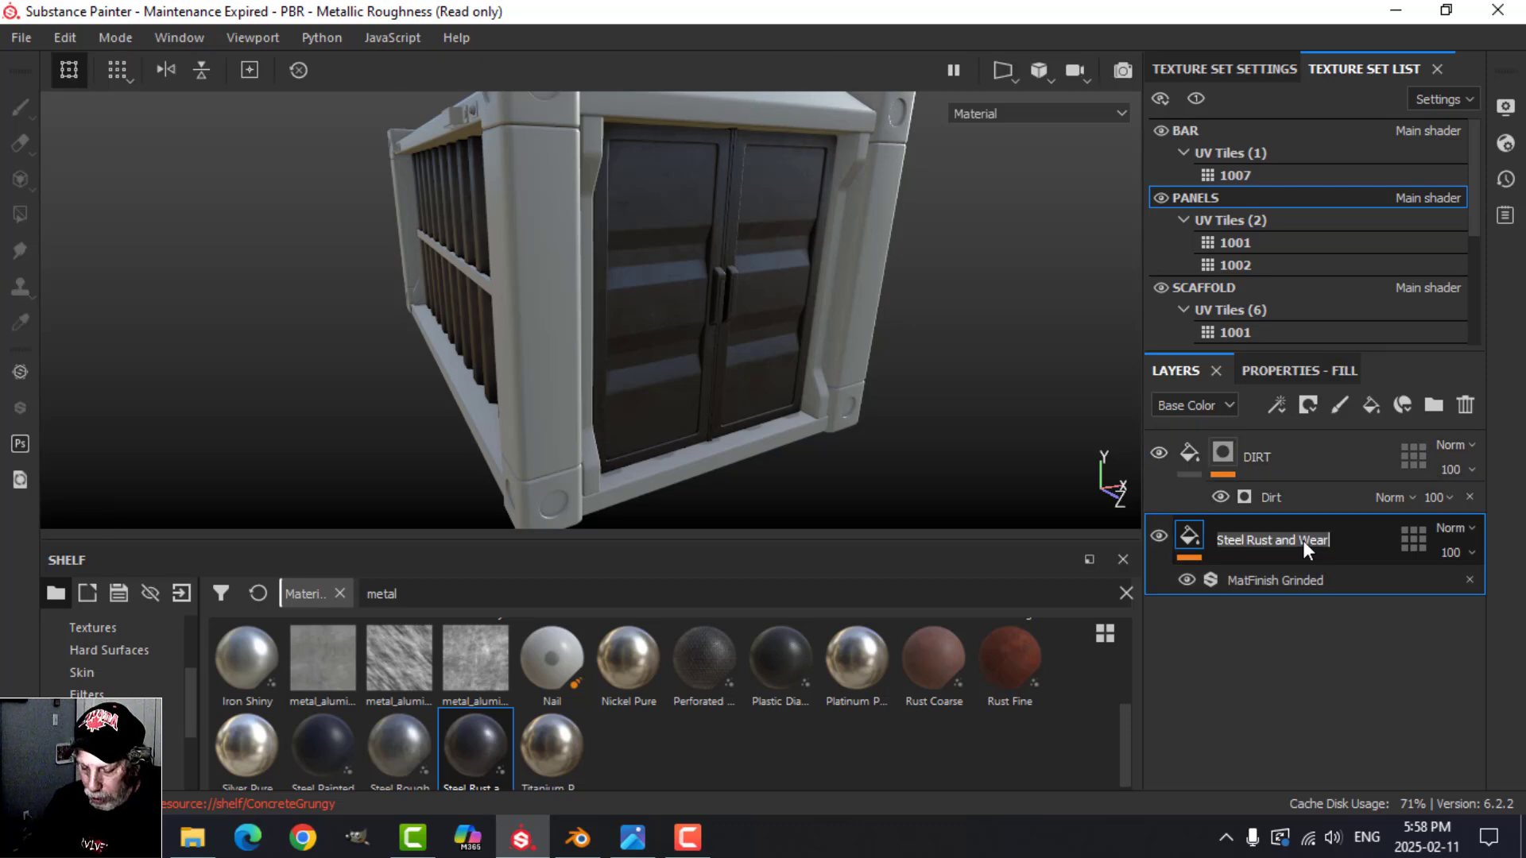
type("METAL")
key("Return")
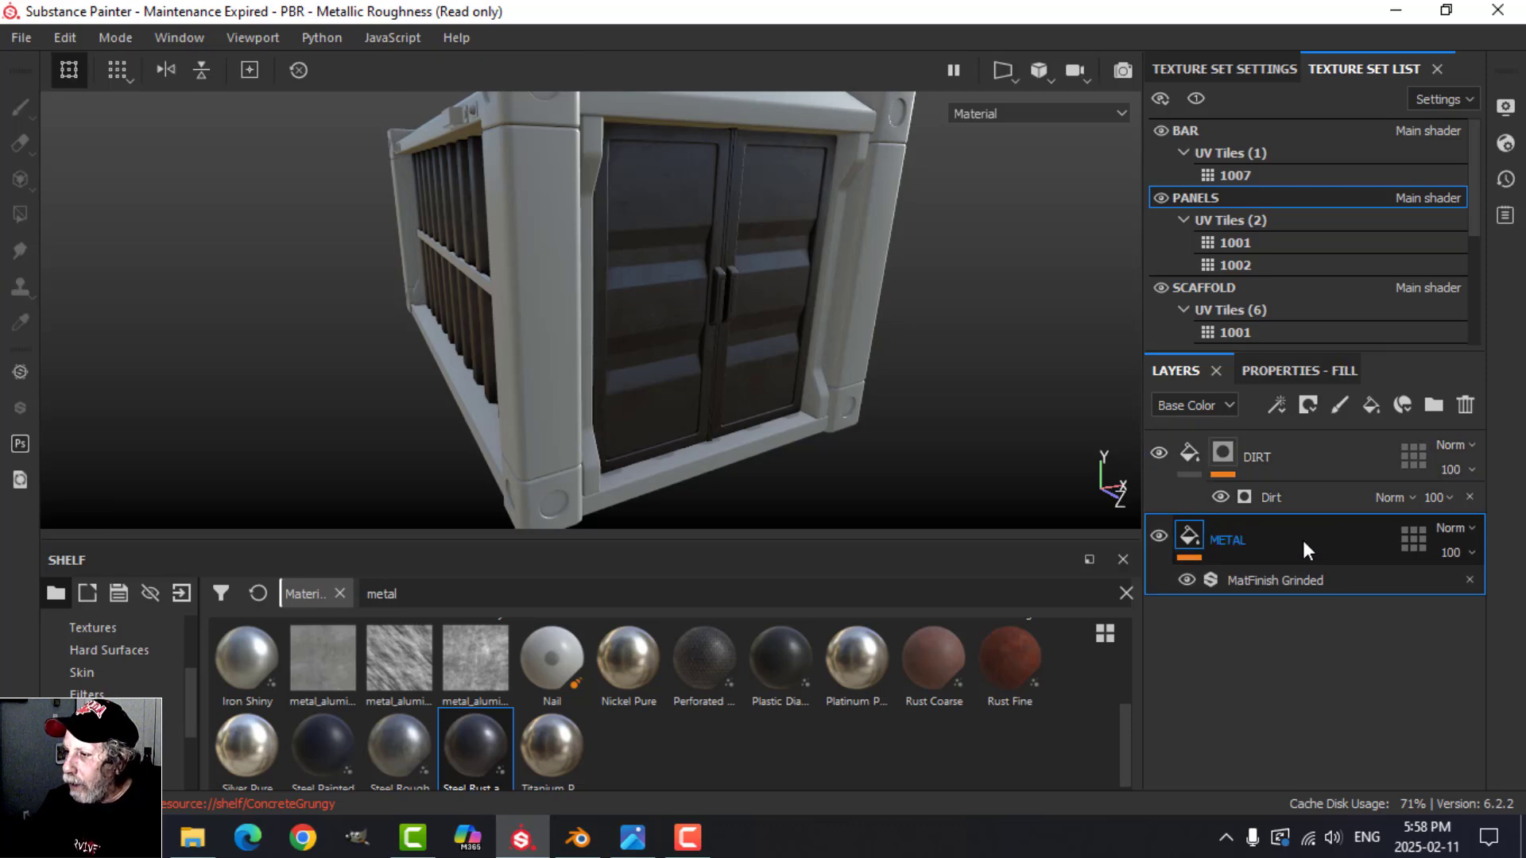
Step: Add a fill layer above DIRT with only the color channel active and a grey base color of value 0.185
left_click(1199, 447)
left_click_drag(900, 372, 852, 350, "alt")
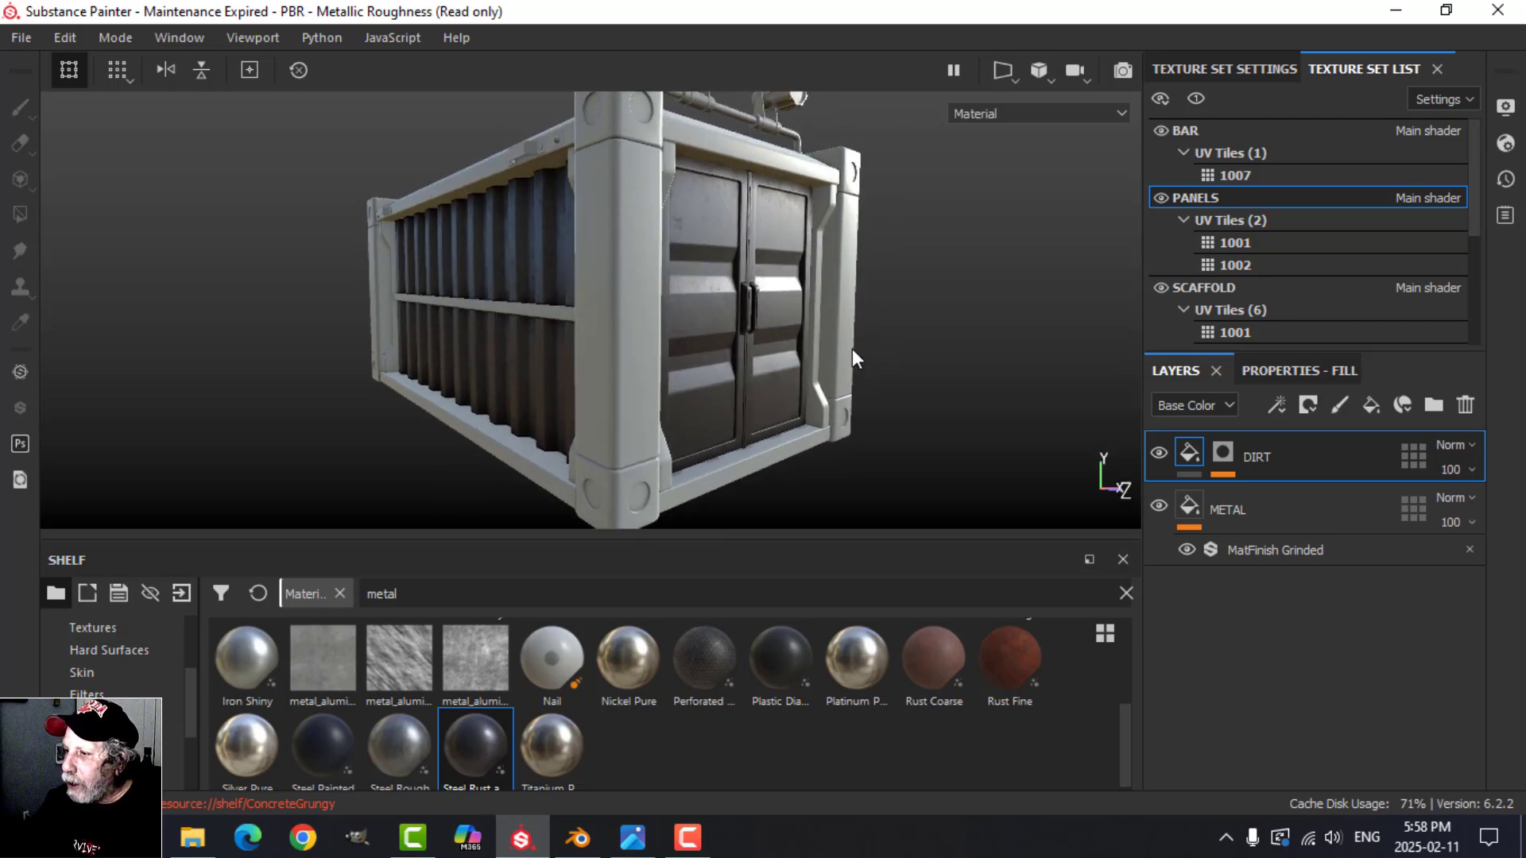
left_click(1307, 405)
left_click(1303, 380)
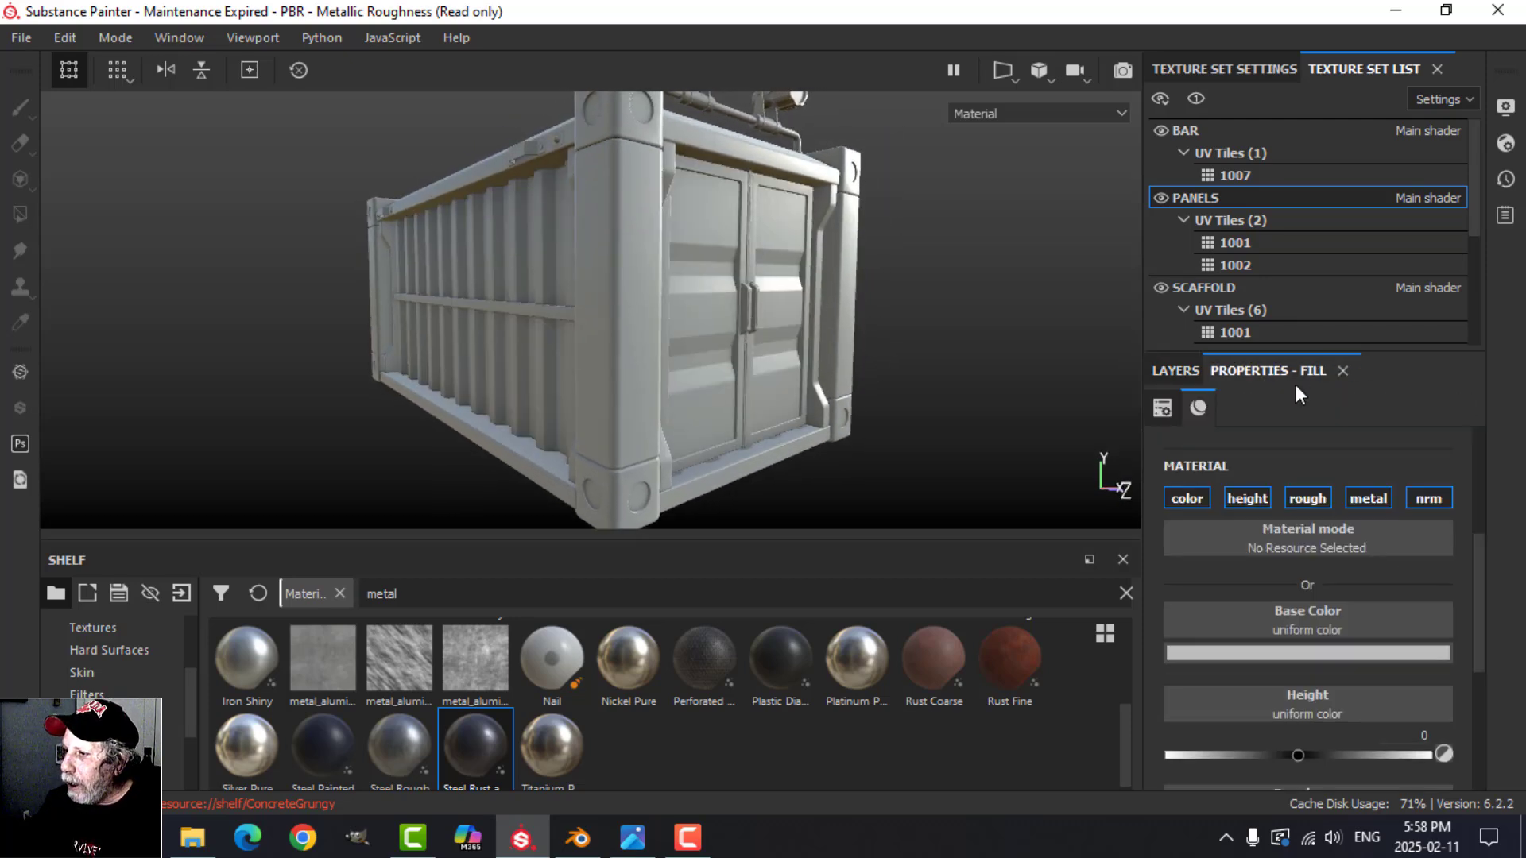
left_click(1204, 496, "alt")
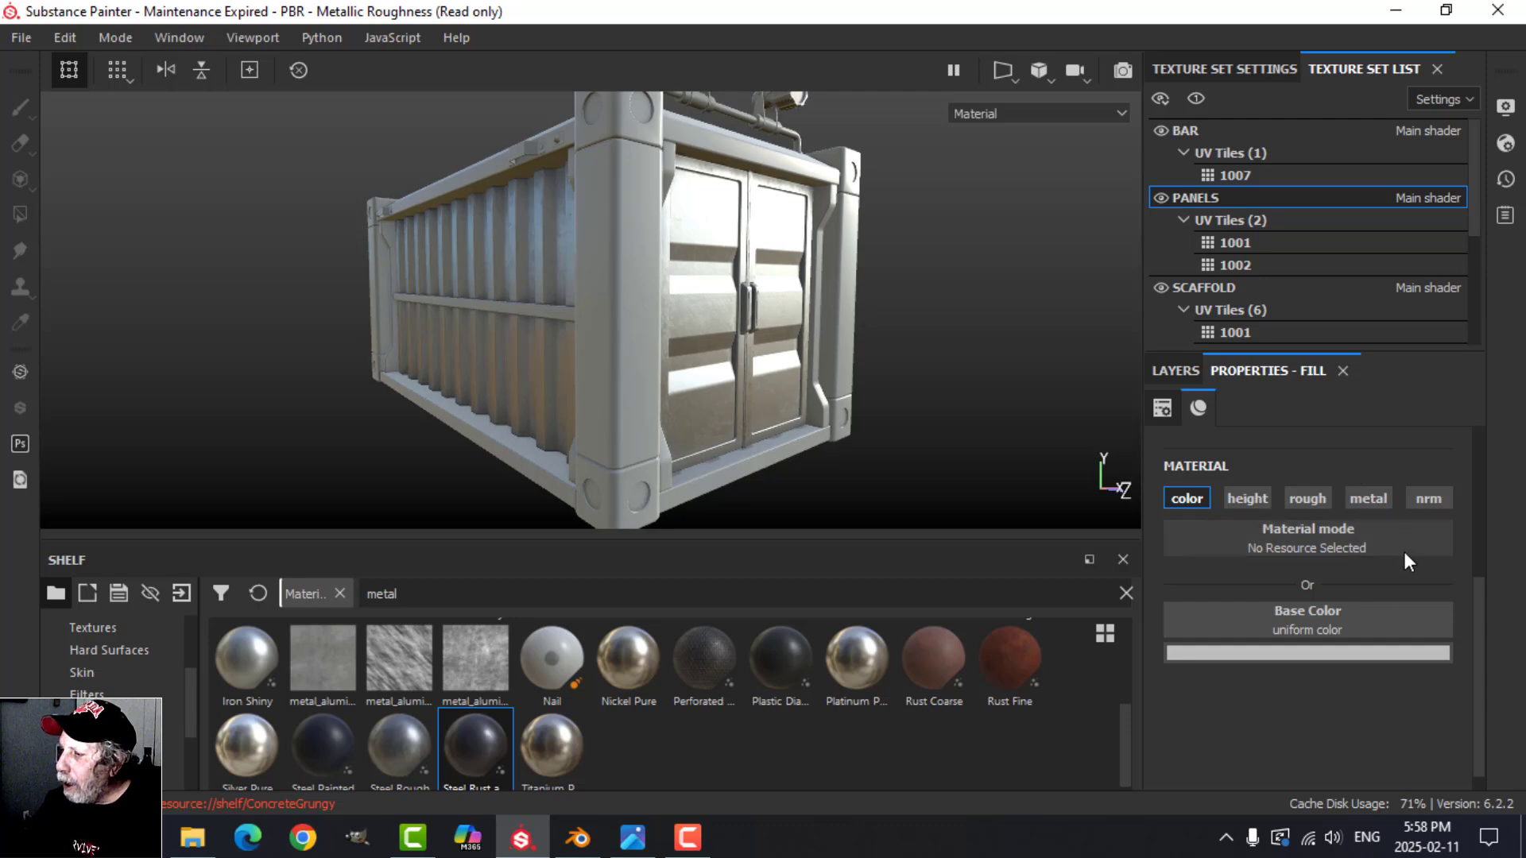
left_click(1335, 651)
left_click_drag(1490, 491, 1499, 516)
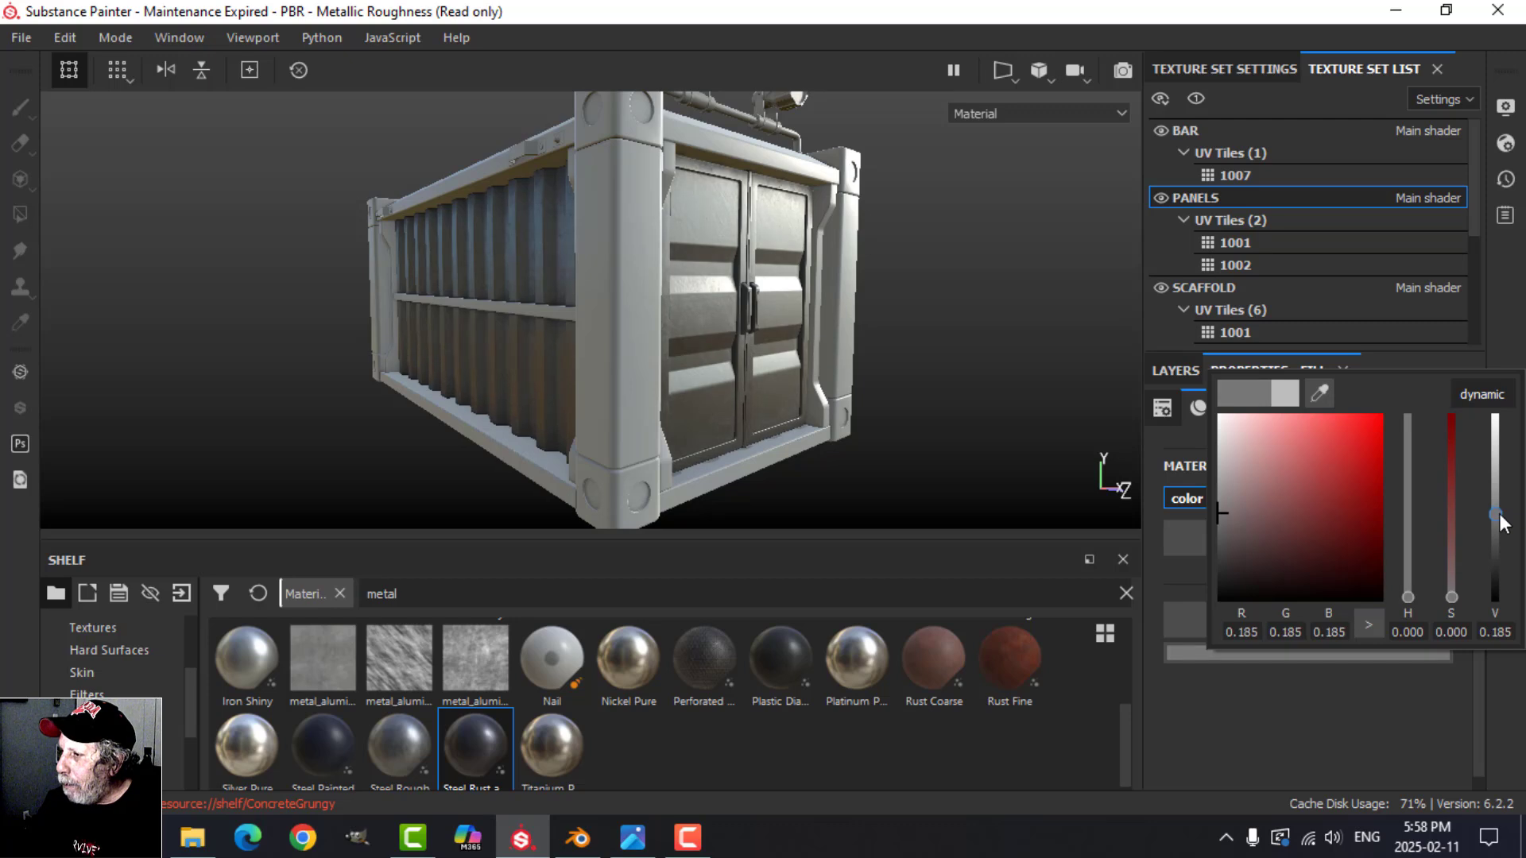
left_click(1173, 372)
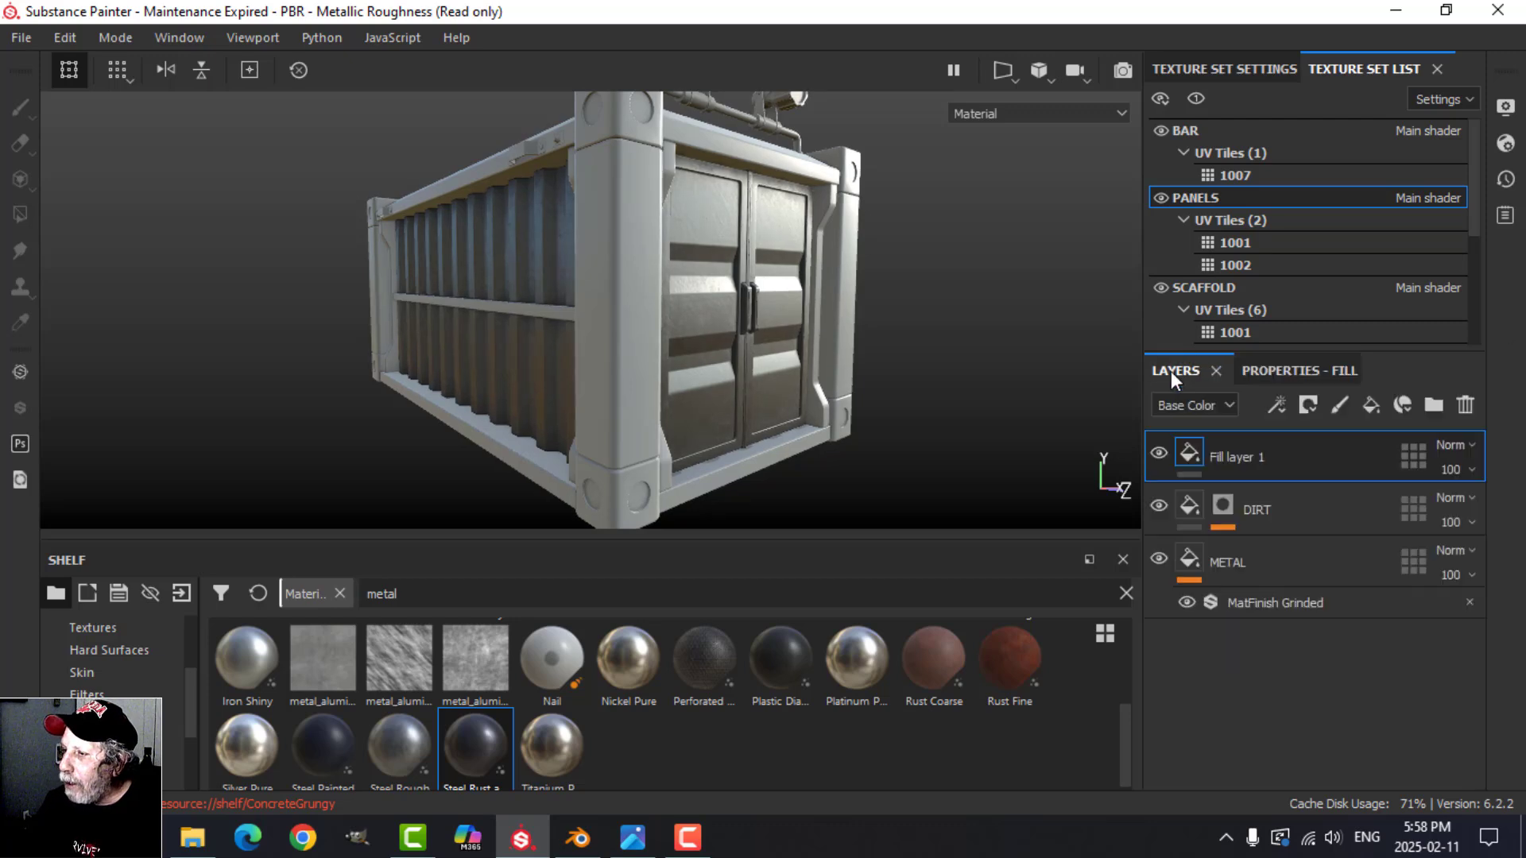
Step: Give the new grey fill layer a black mask driven by a Curvature generator
left_click(1317, 403)
left_click(1332, 454)
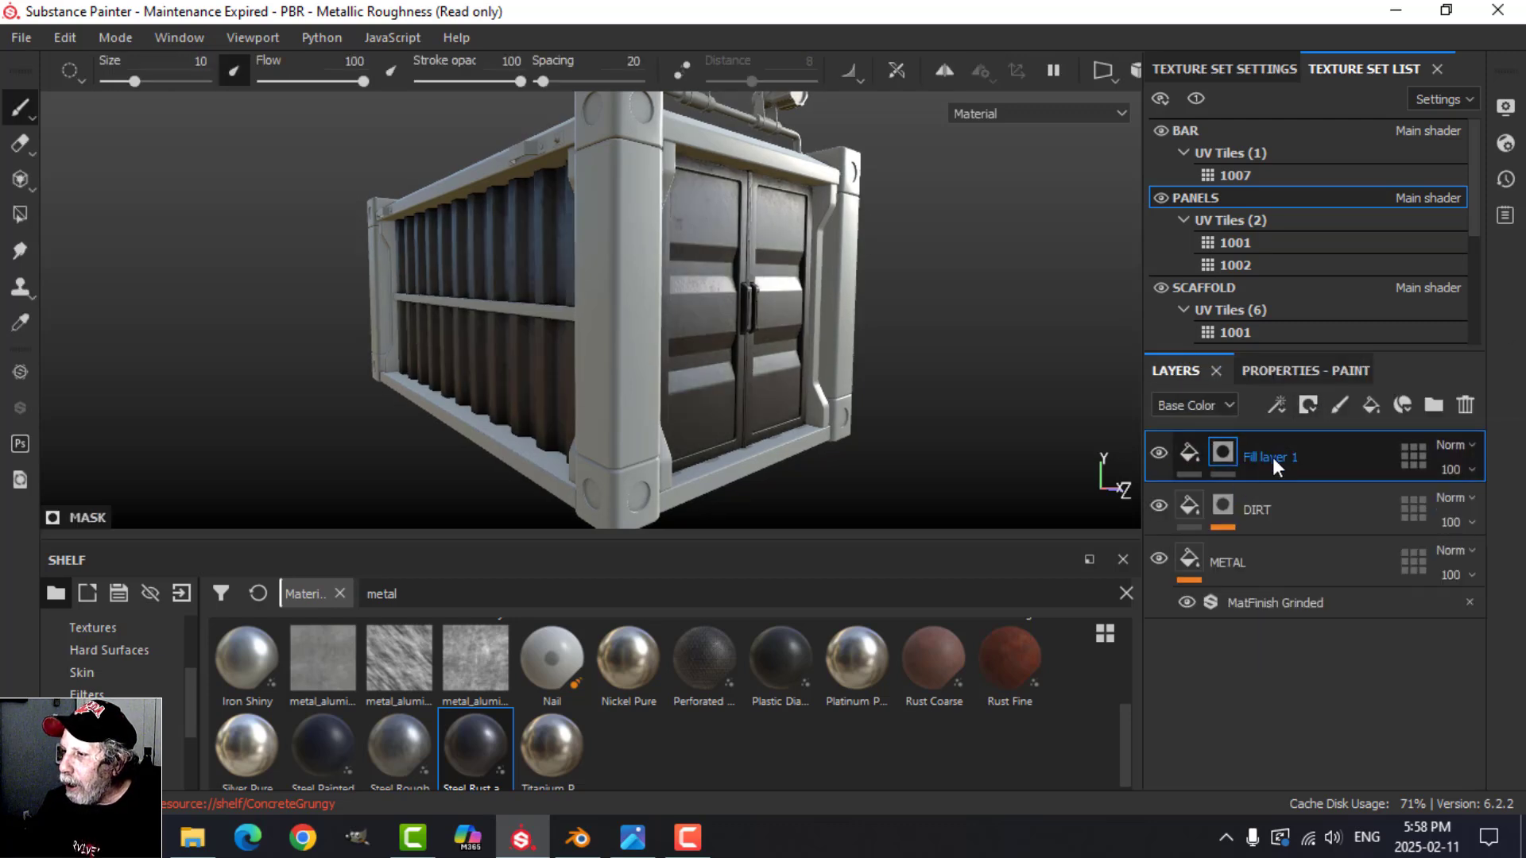
left_click(1281, 407)
left_click(1310, 431)
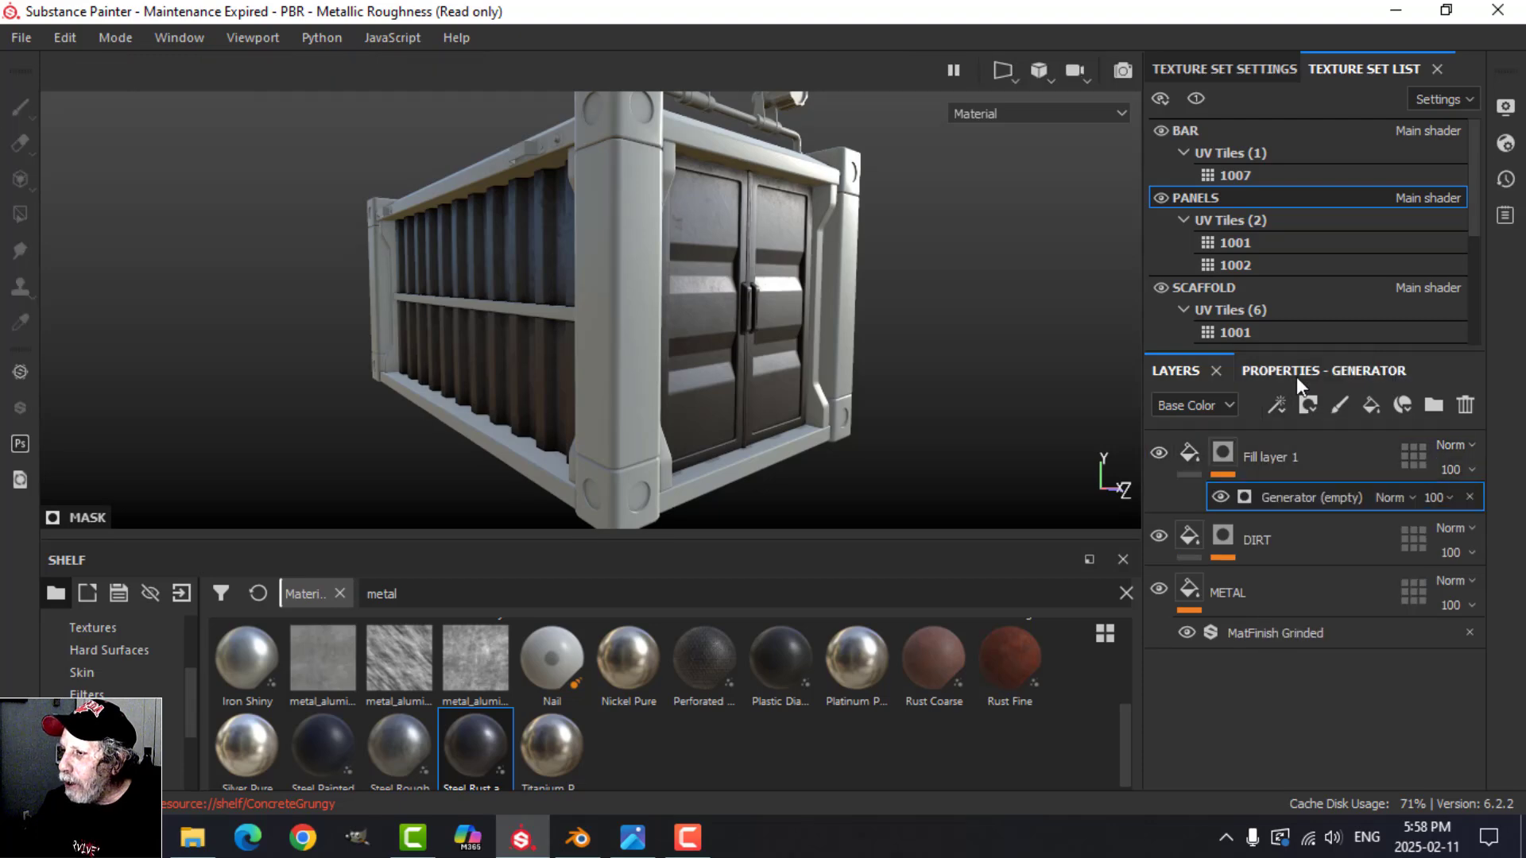
left_click(1296, 374)
left_click(1319, 447)
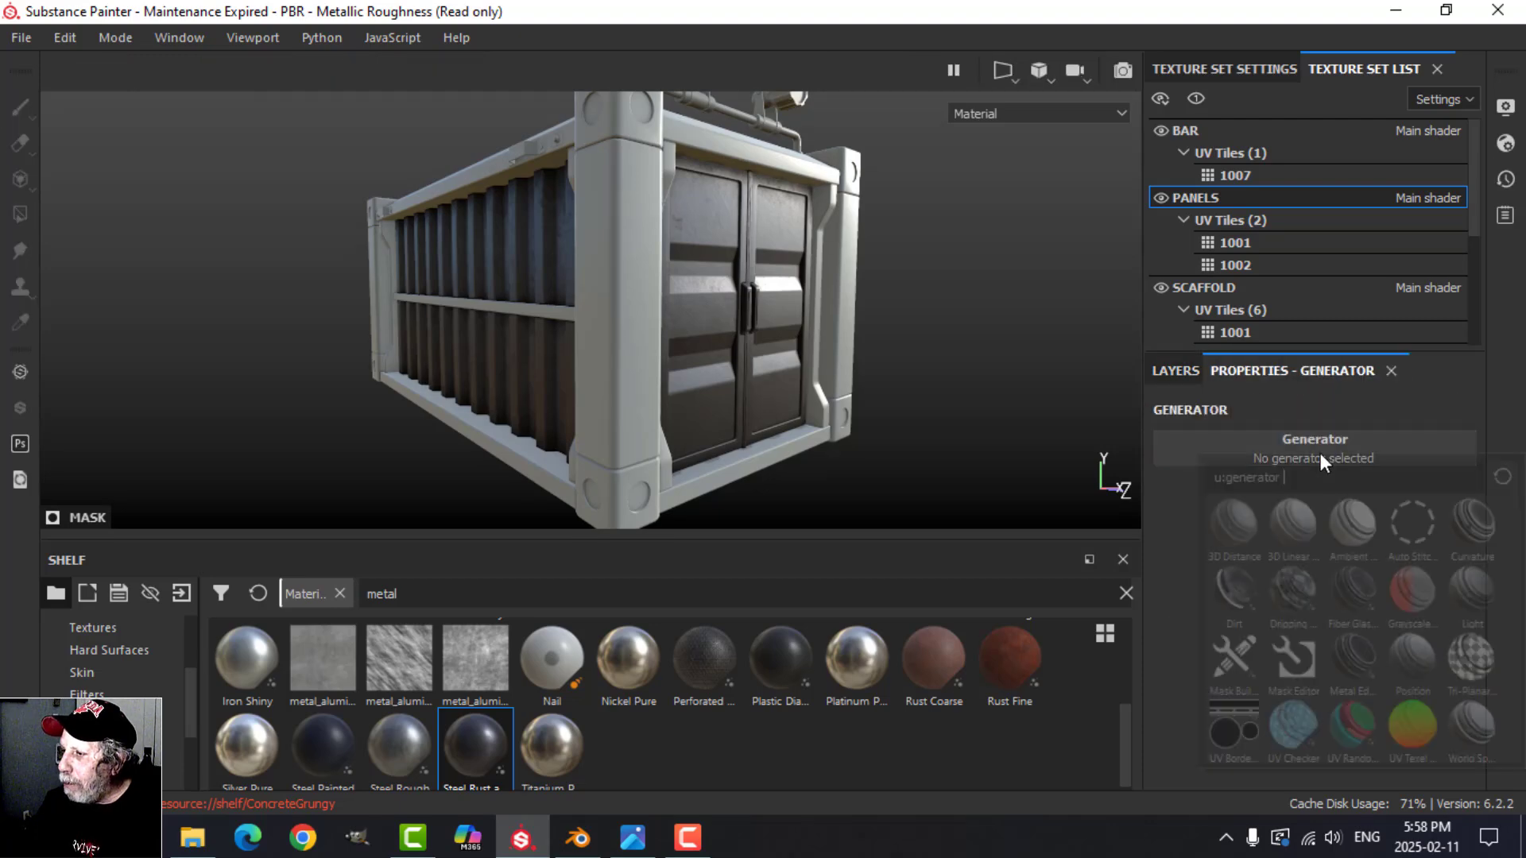
left_click(1473, 525)
Step: Set the Curvature generator's Global Balance to 0.7 and check the edges of the side and door panels
scroll(843, 369, "up", 6)
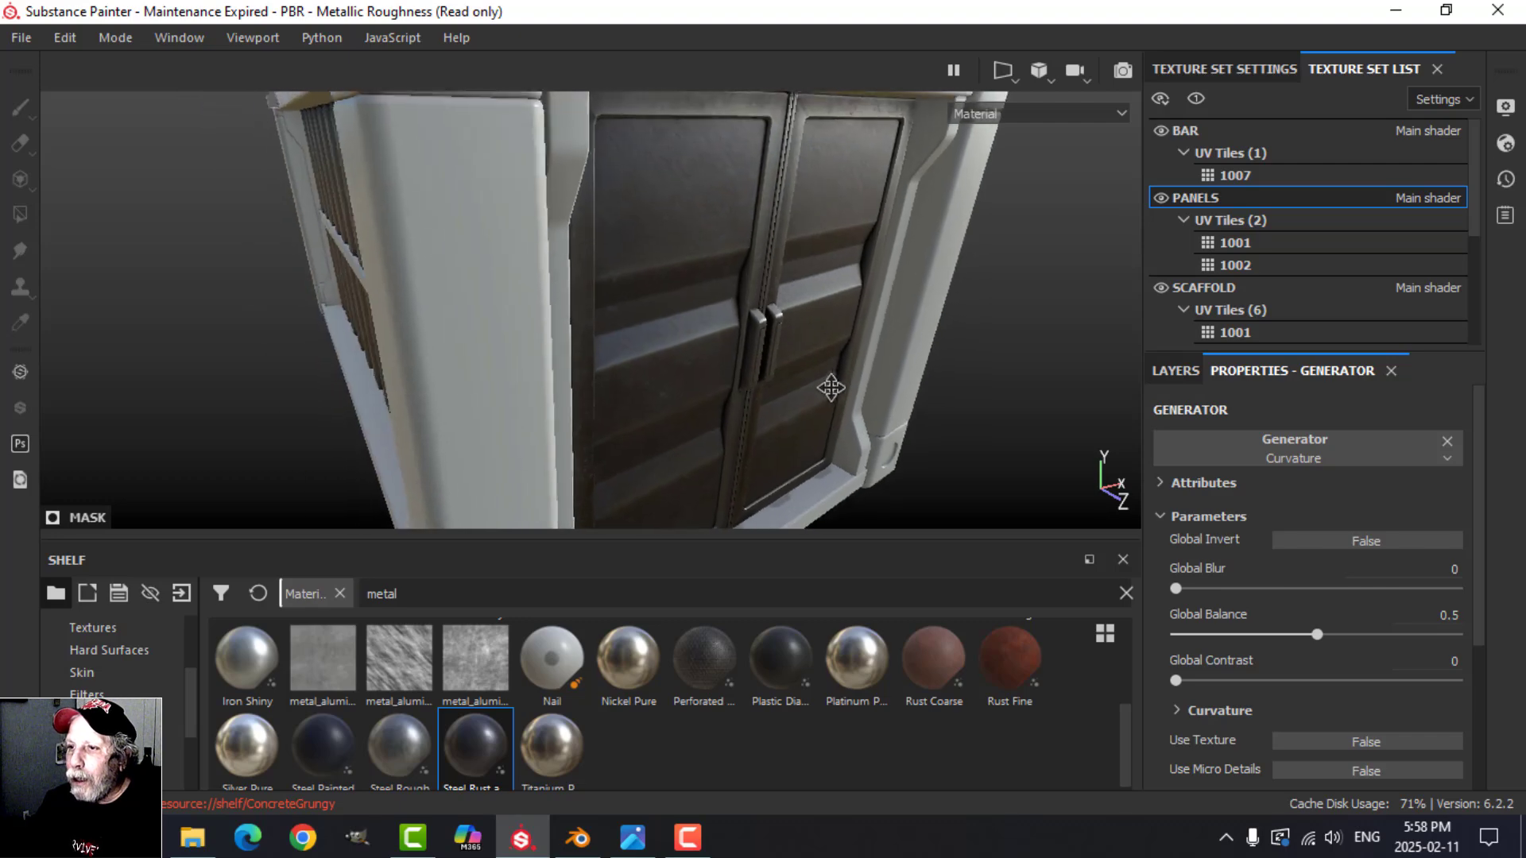
left_click_drag(830, 387, 735, 349, "alt")
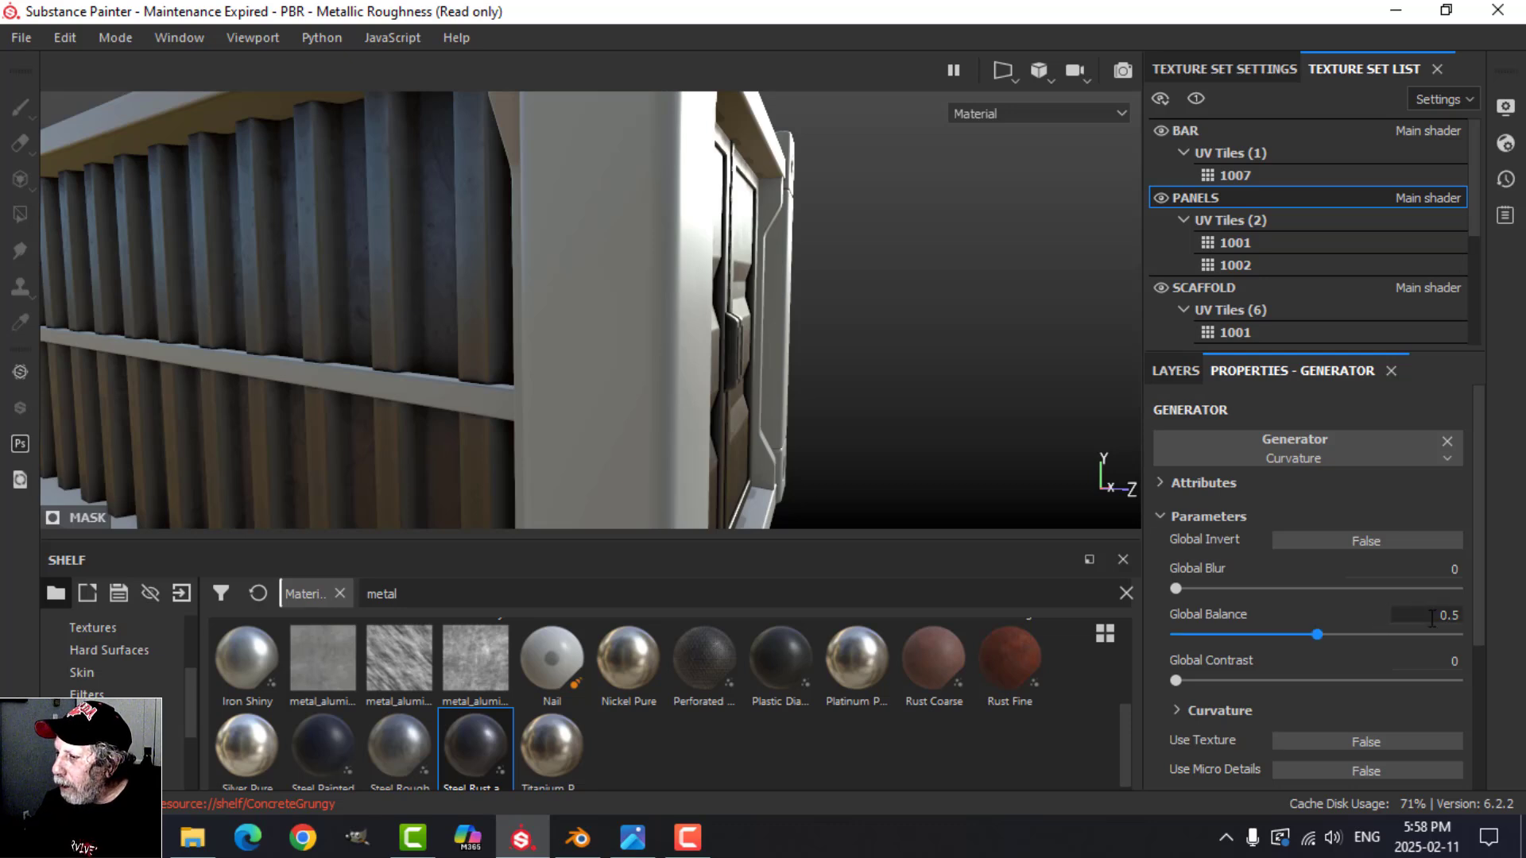
left_click(1460, 616)
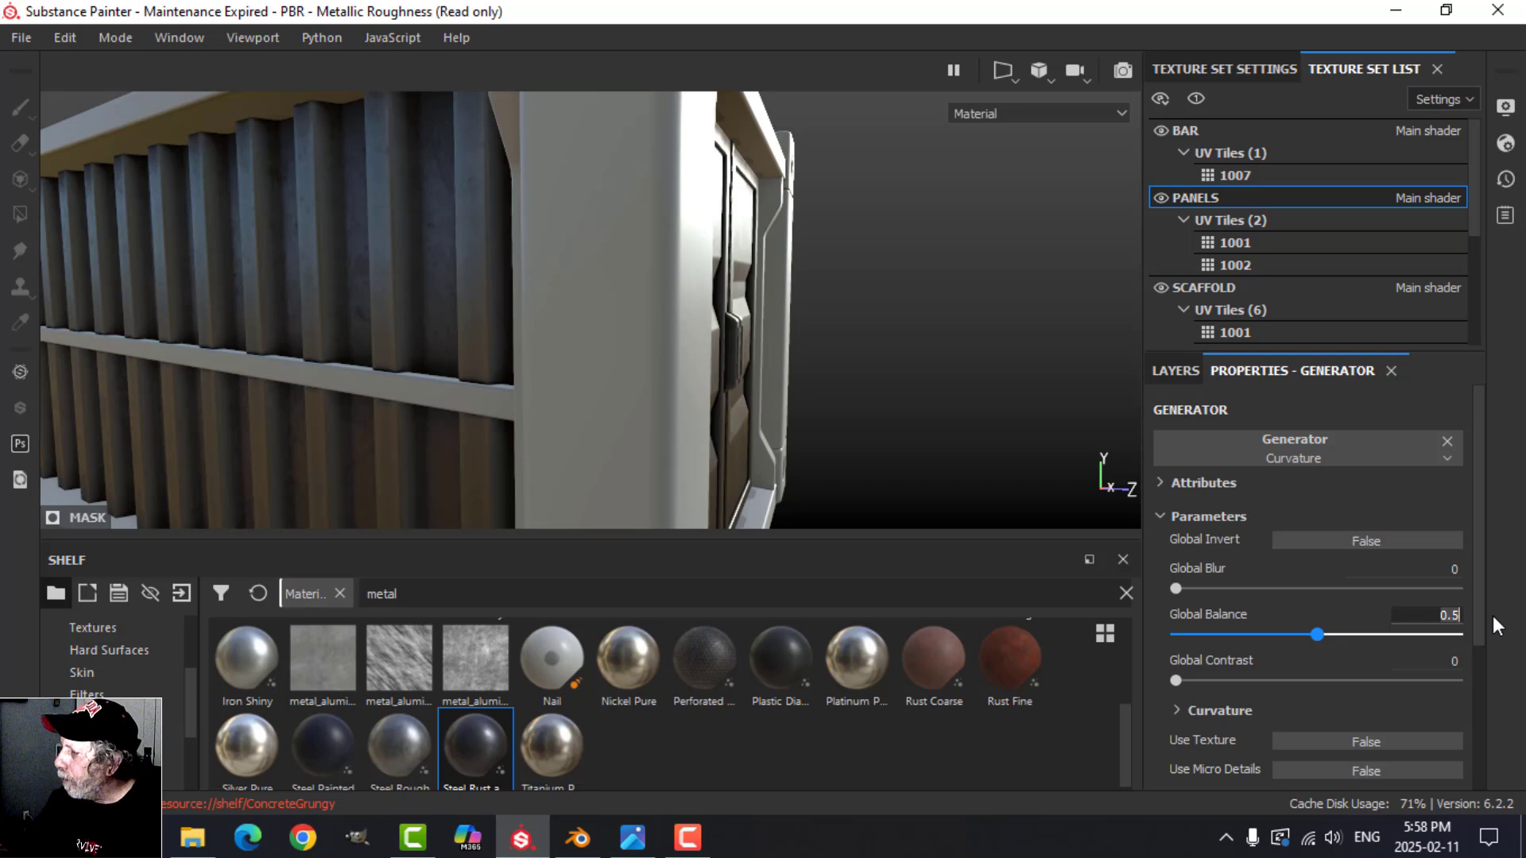
key("BackSpace")
key("BackSpace")
key("BackSpace")
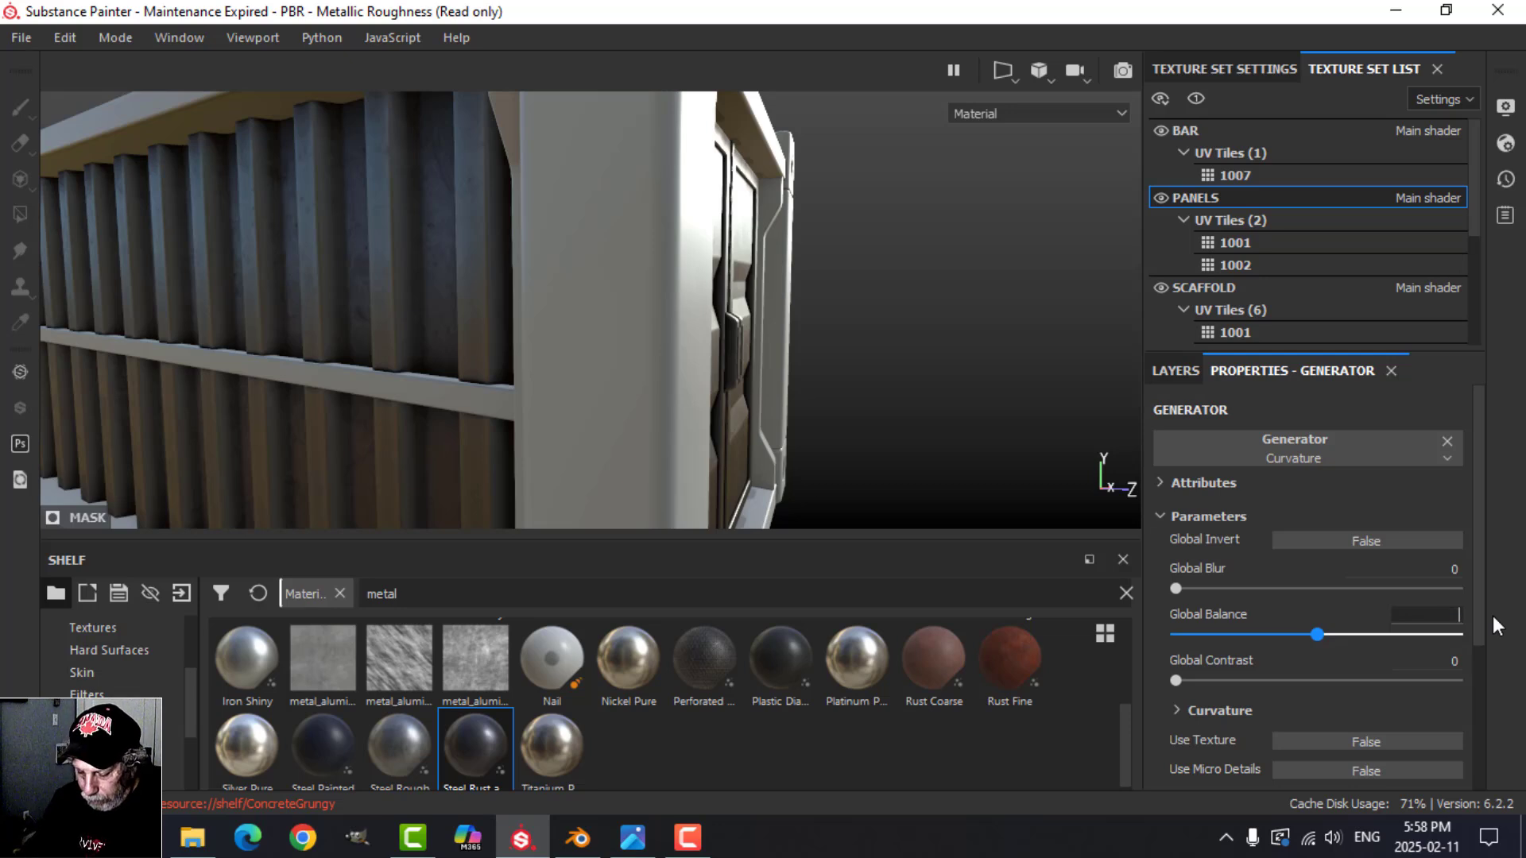
type(".7")
key("Return")
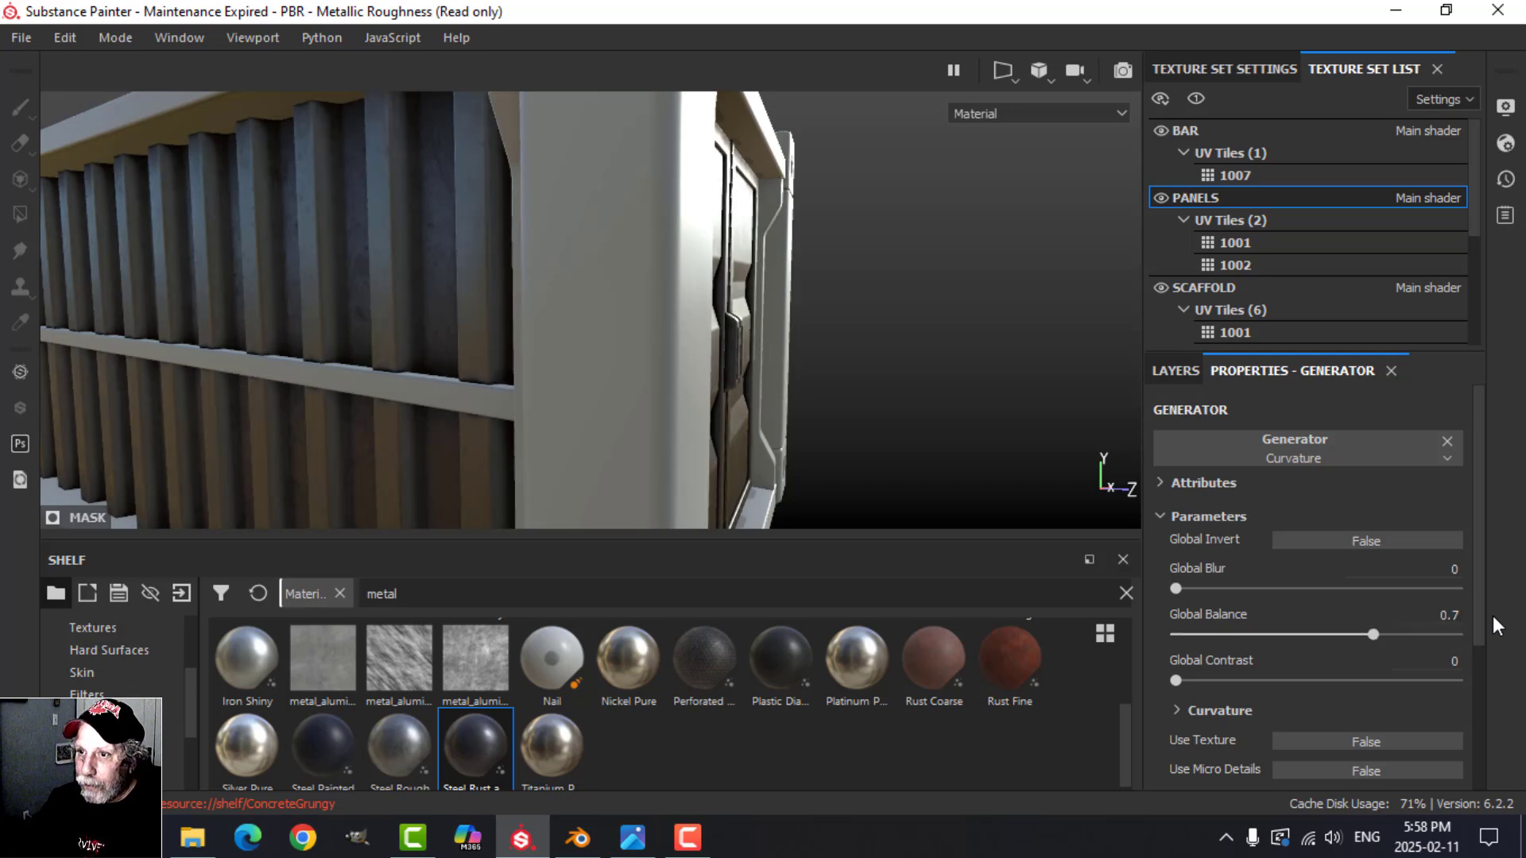
left_click_drag(778, 400, 805, 374, "alt")
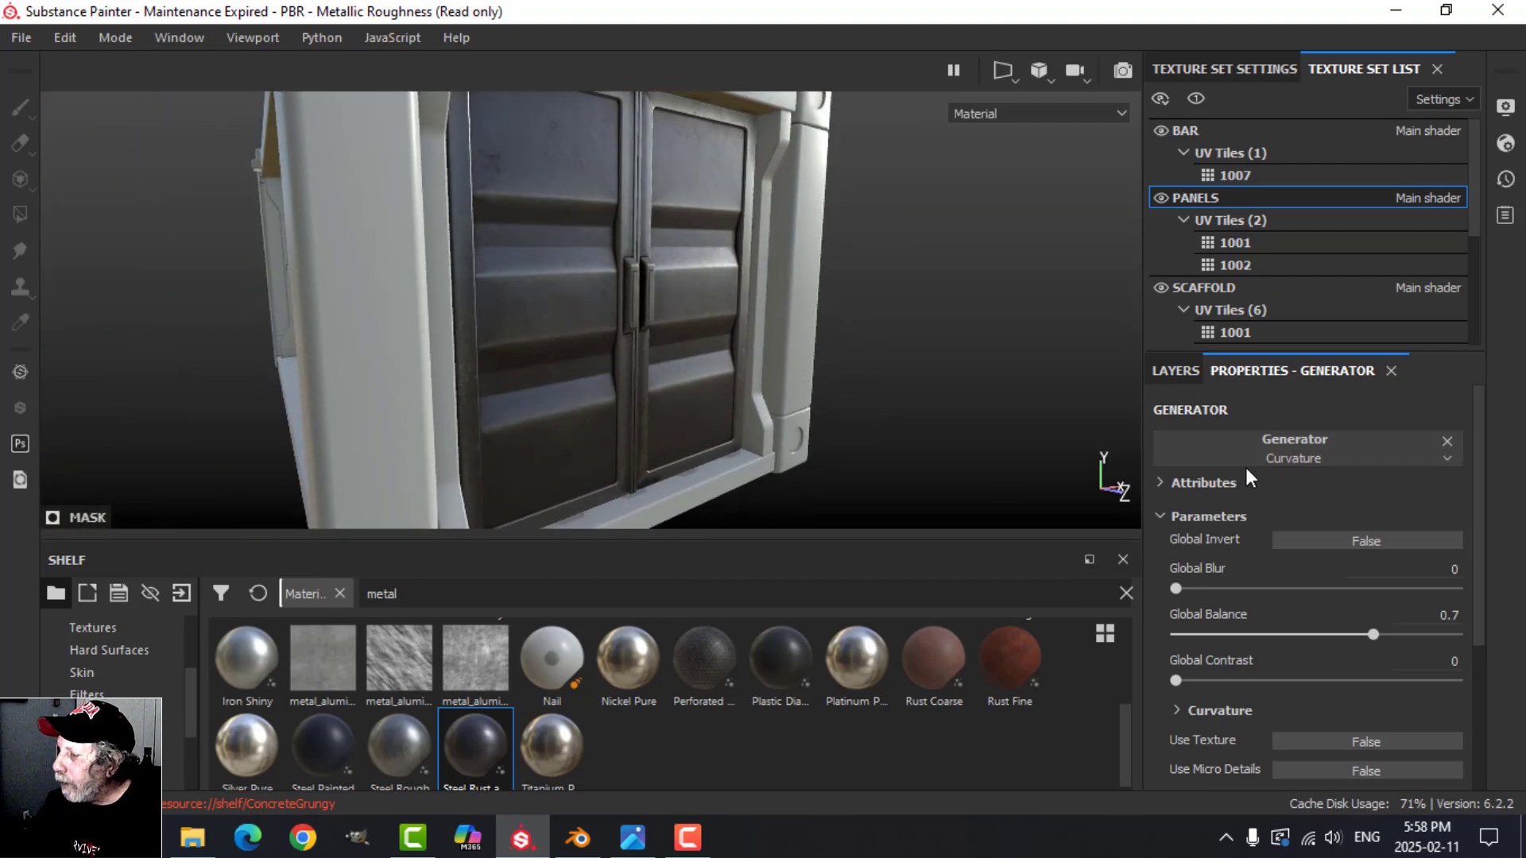
Step: Change the base color of the fill layer with the Curvature generator to a slightly lighter grey
left_click(1190, 369)
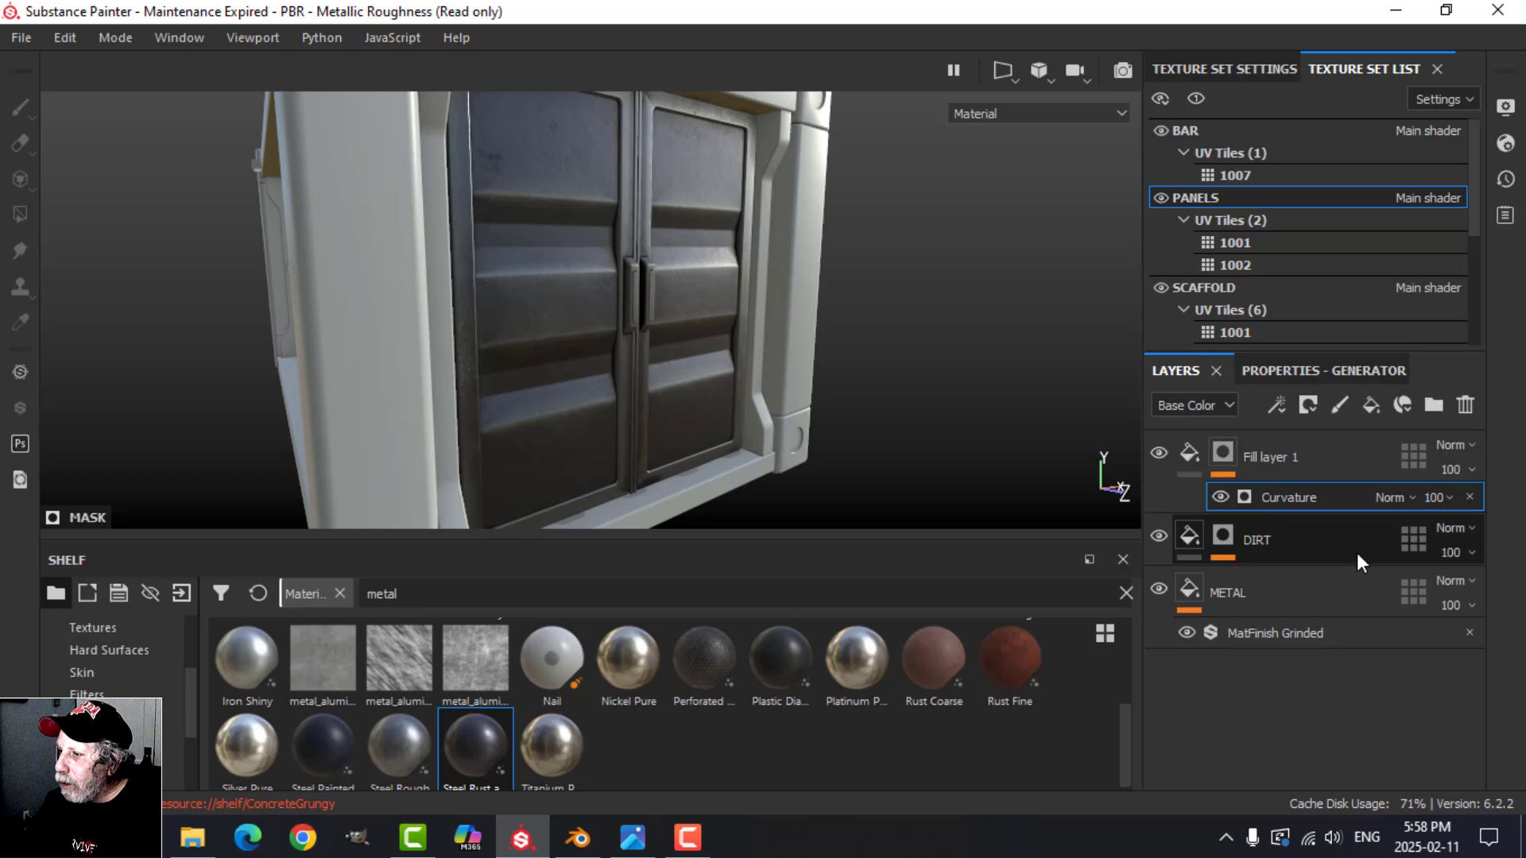
left_click(1198, 454)
left_click(1294, 371)
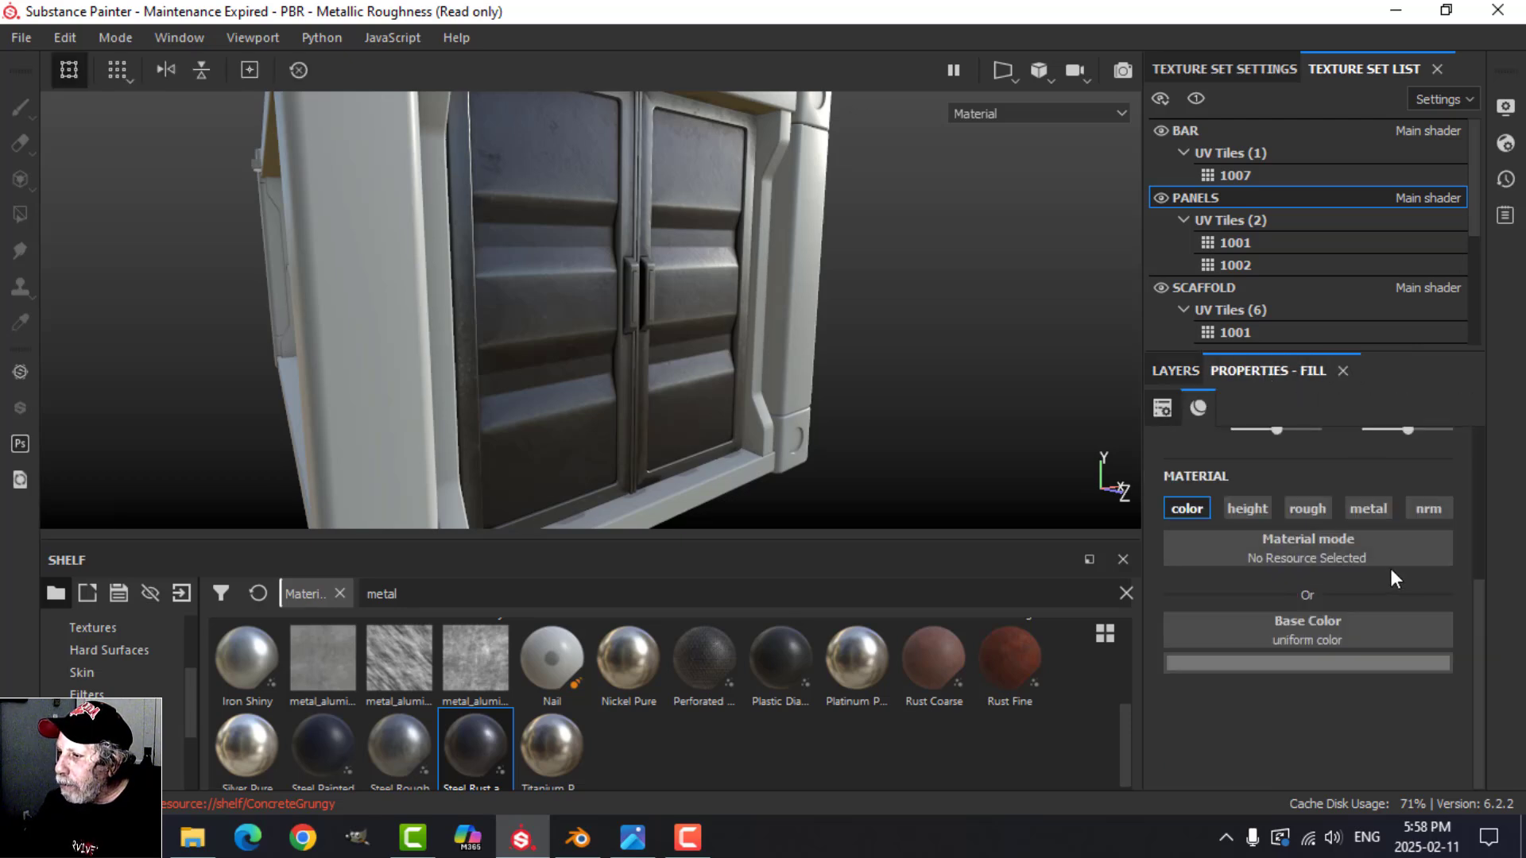
left_click(1319, 665)
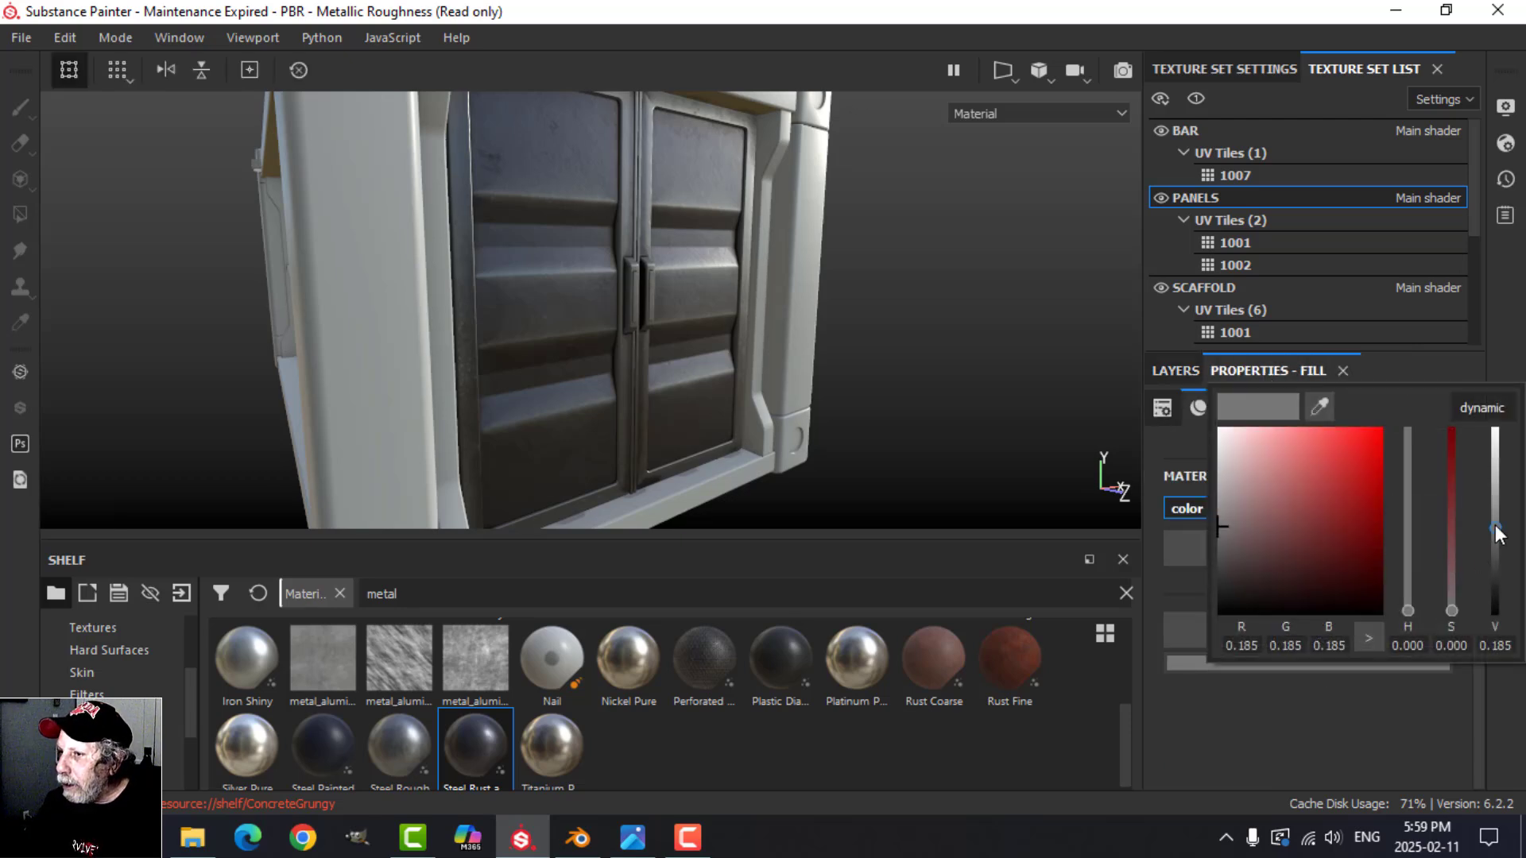
left_click_drag(1496, 528, 1495, 514)
left_click_drag(874, 299, 810, 324, "alt")
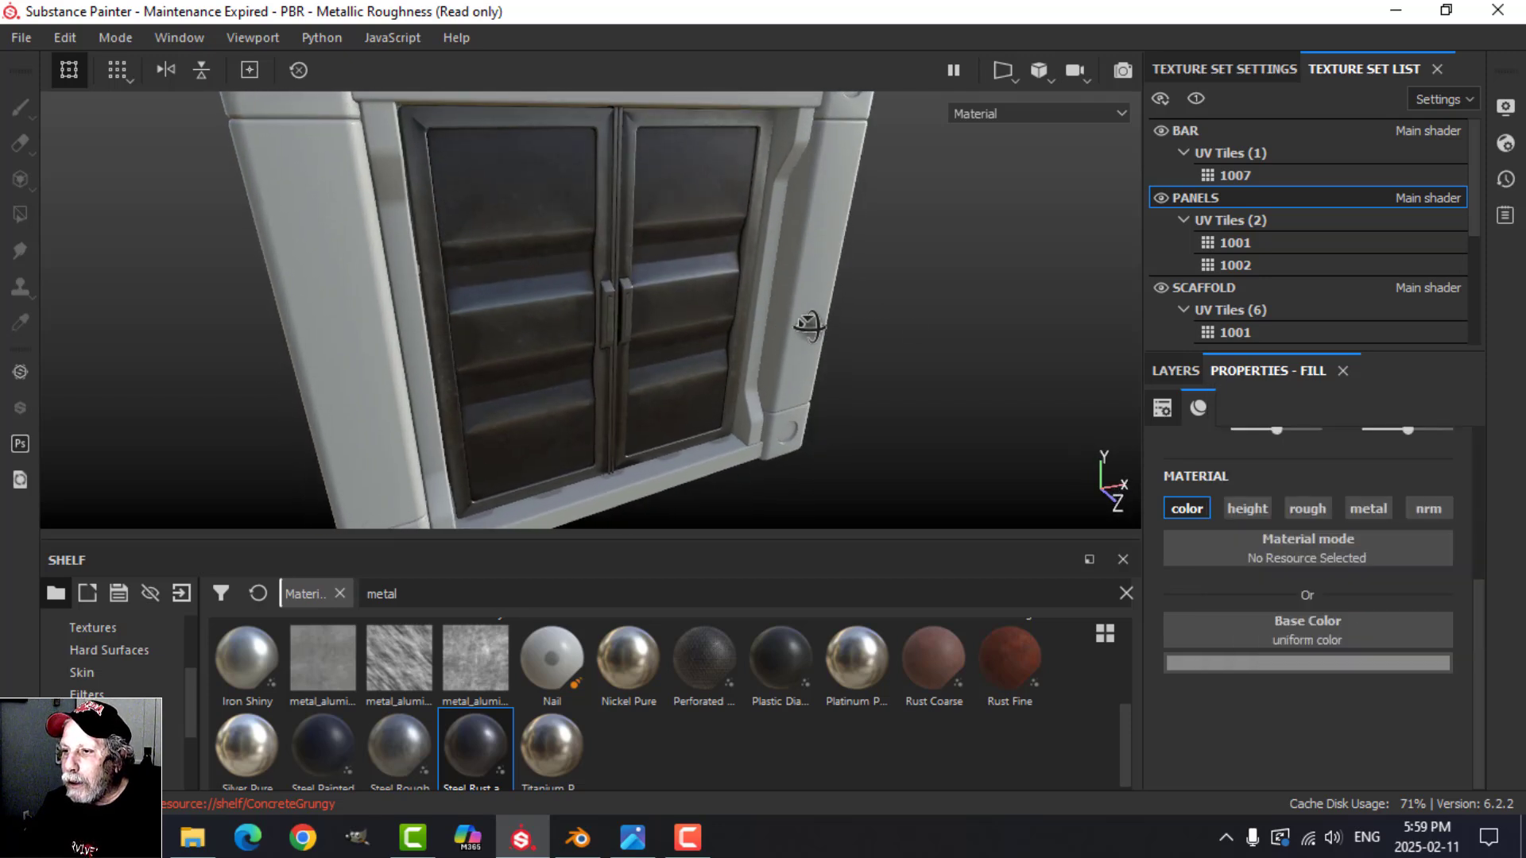
Step: Rename the grey fill layer with the Curvature generator as EDGE CURVATURE
left_click(1189, 371)
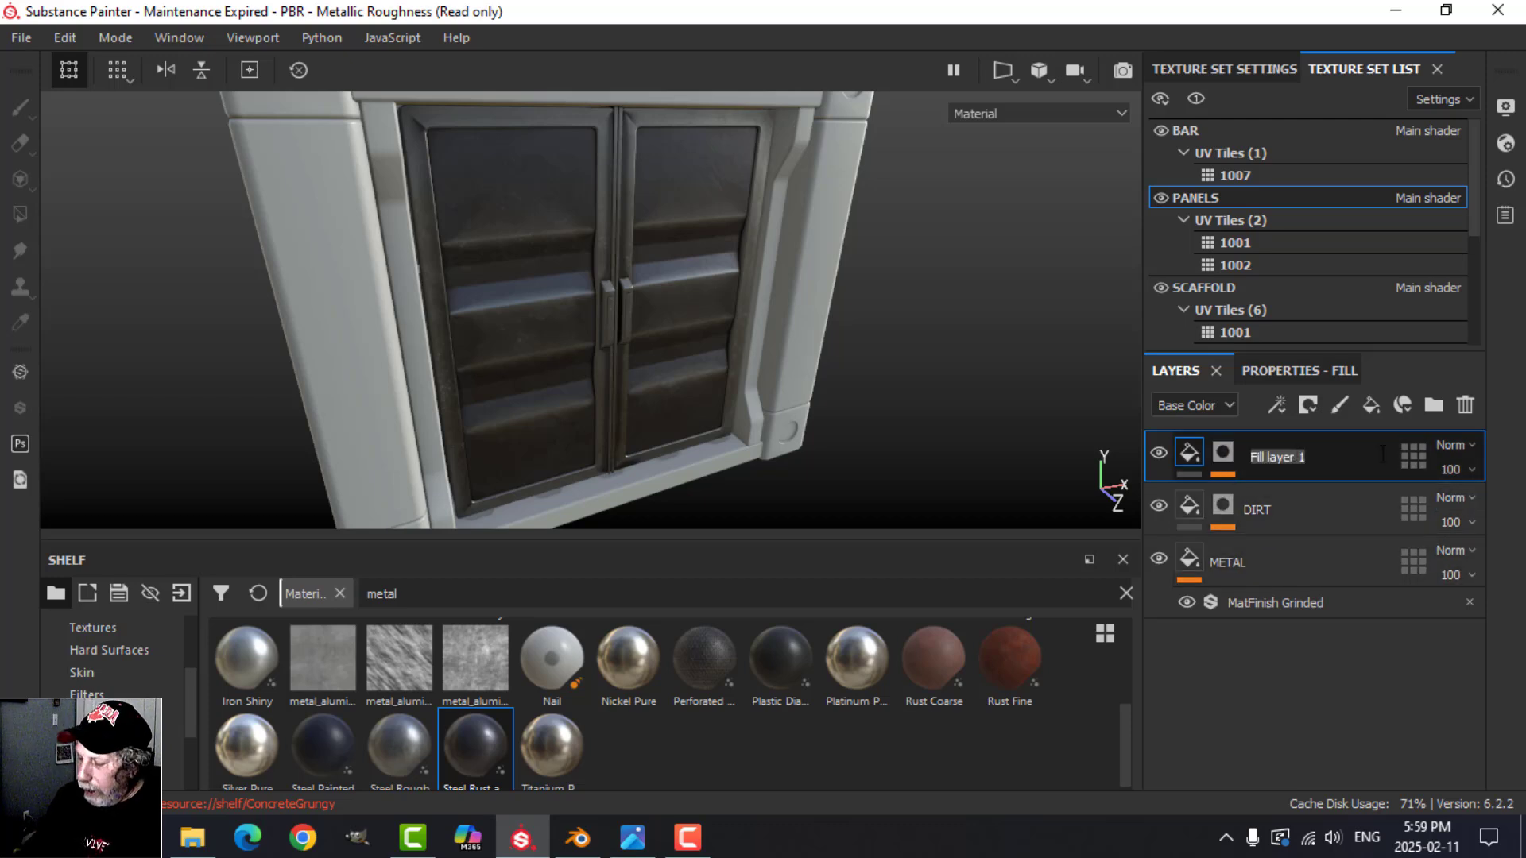
type("EDGE CURV")
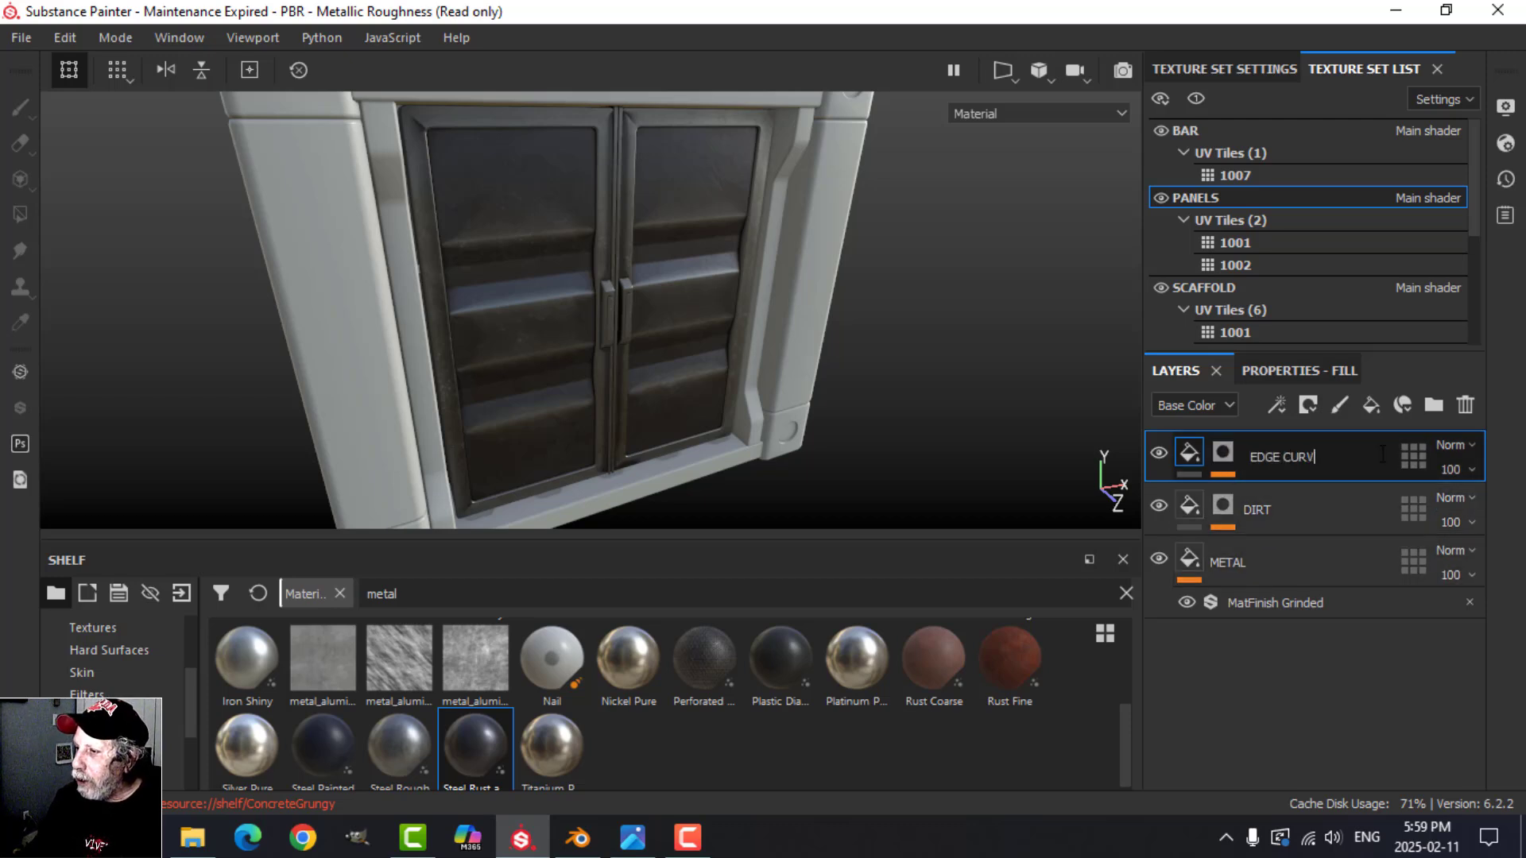
type("ATURE")
key("Return")
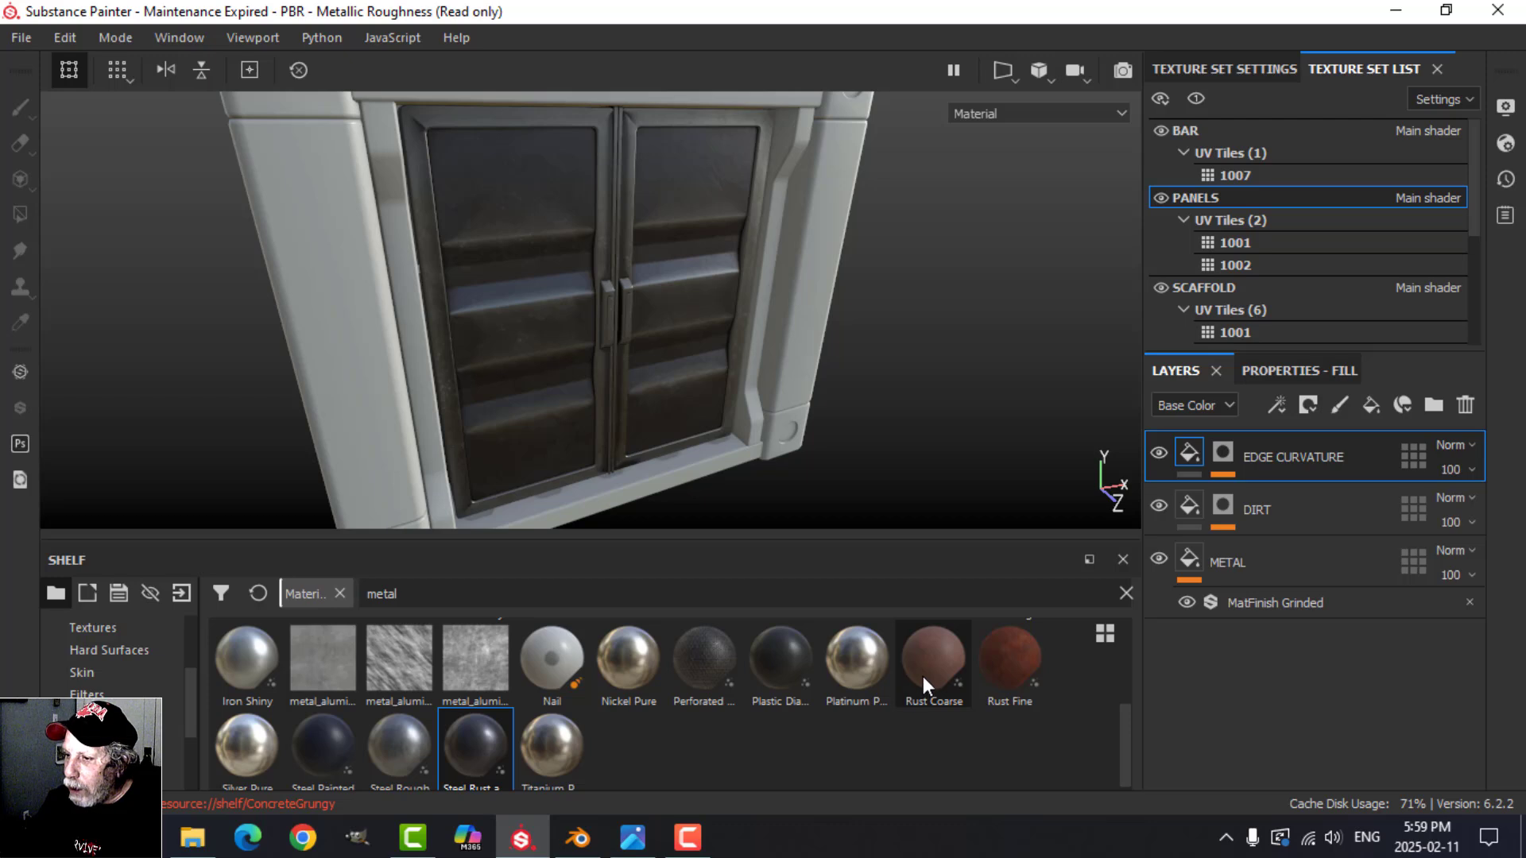
Step: Add the Rust Coarse material above EDGE CURVATURE and apply the Edge Rust smart mask to it
left_click_drag(923, 676, 1262, 434)
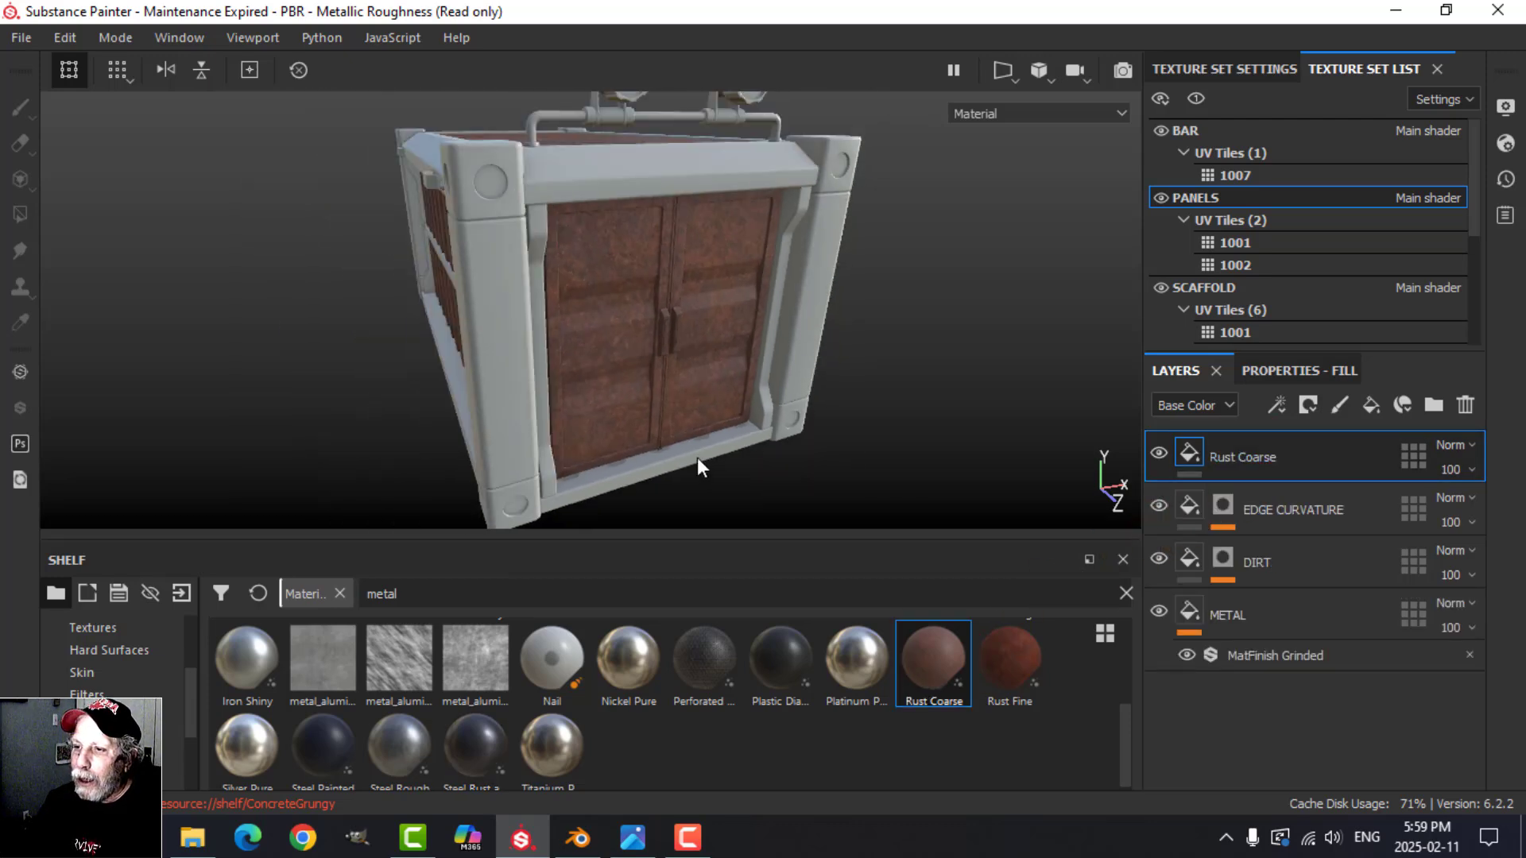
left_click_drag(697, 466, 707, 343, "alt")
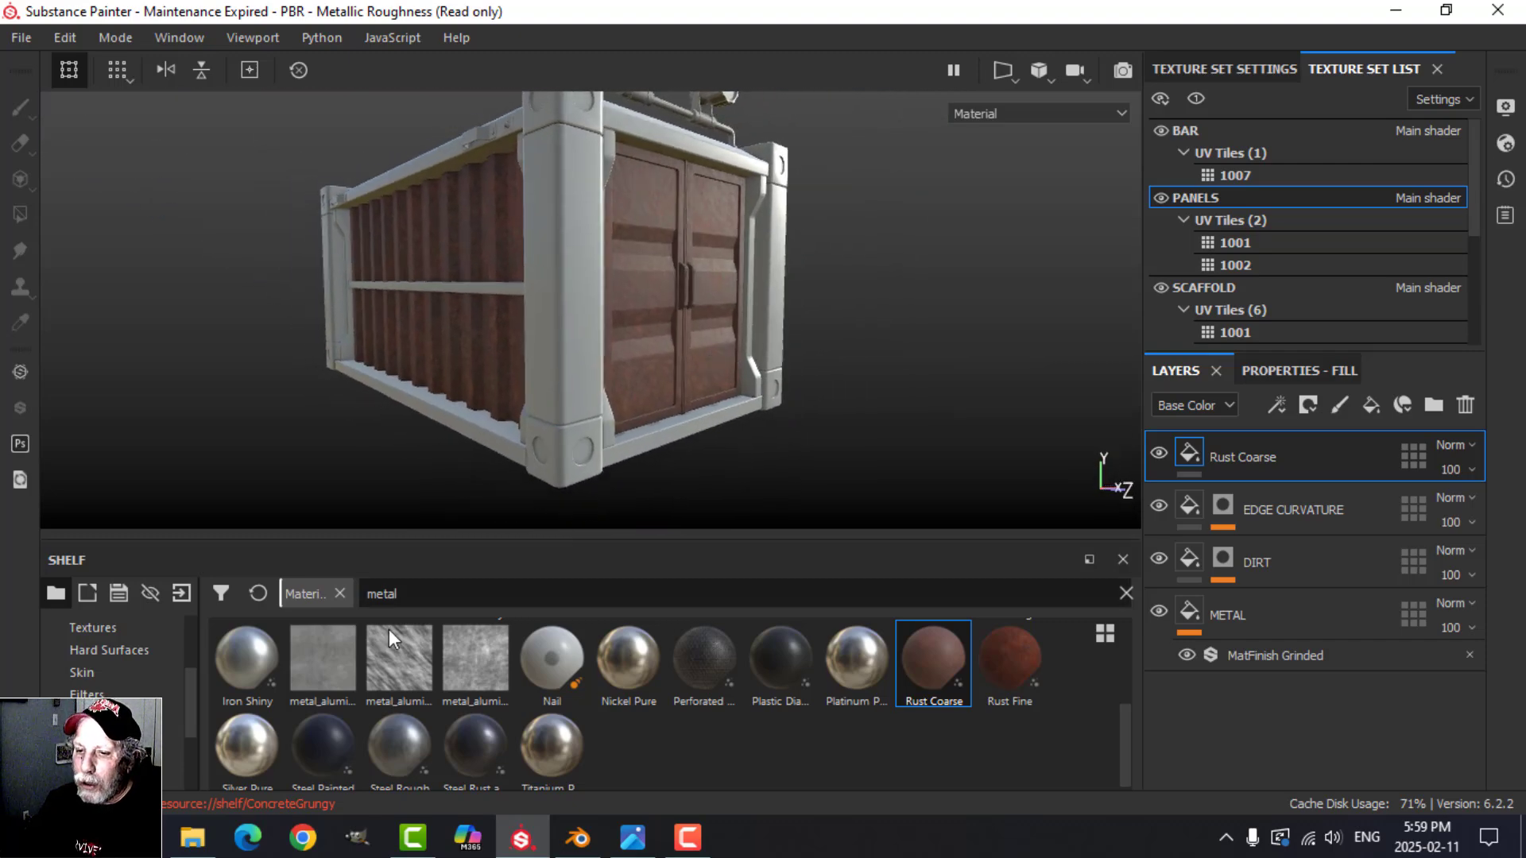
scroll(161, 729, "down", 3)
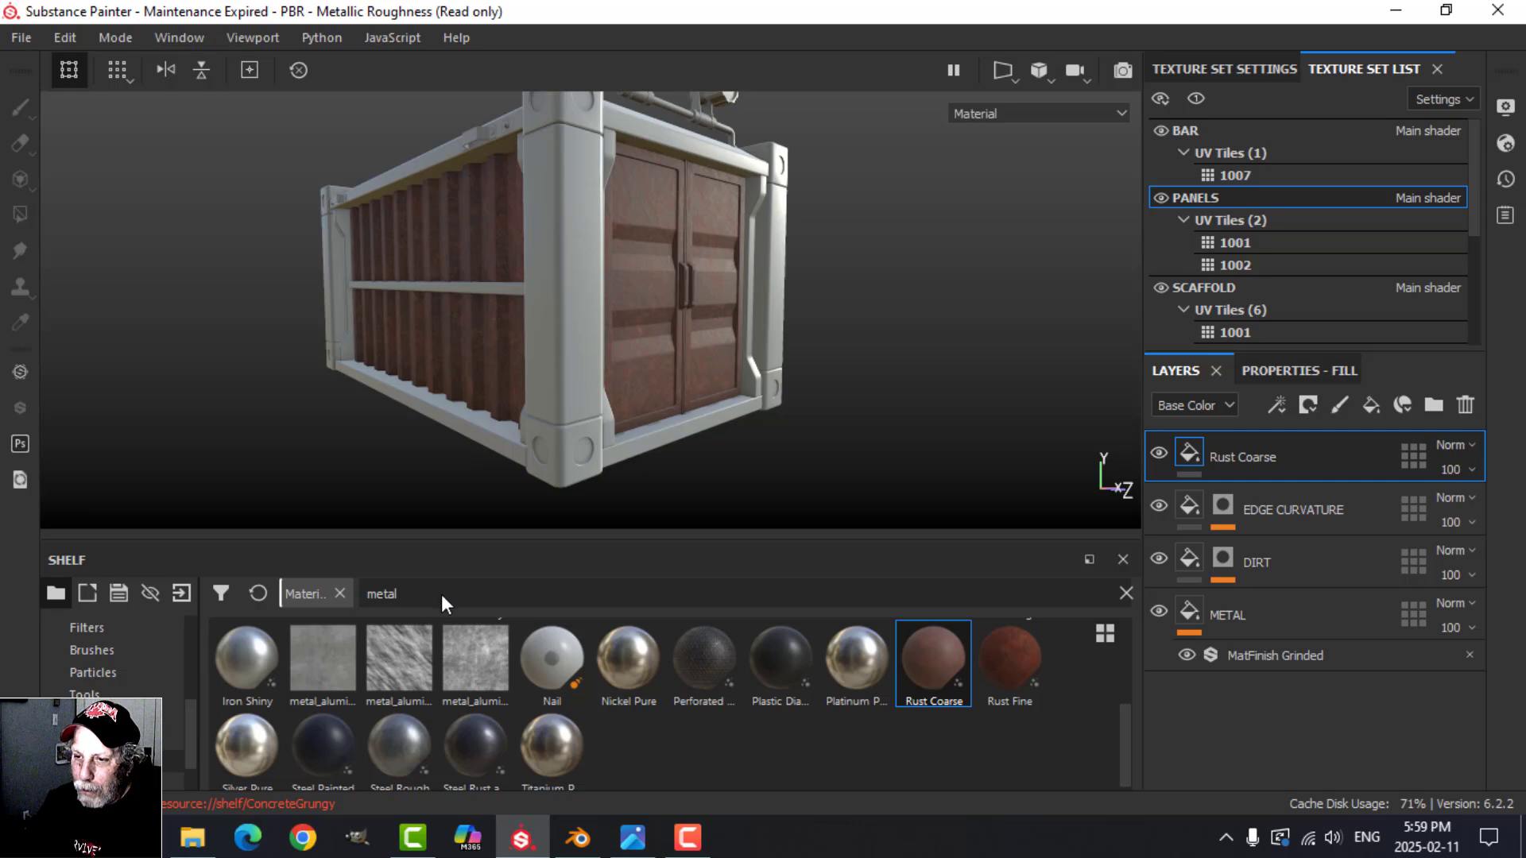
type("UST")
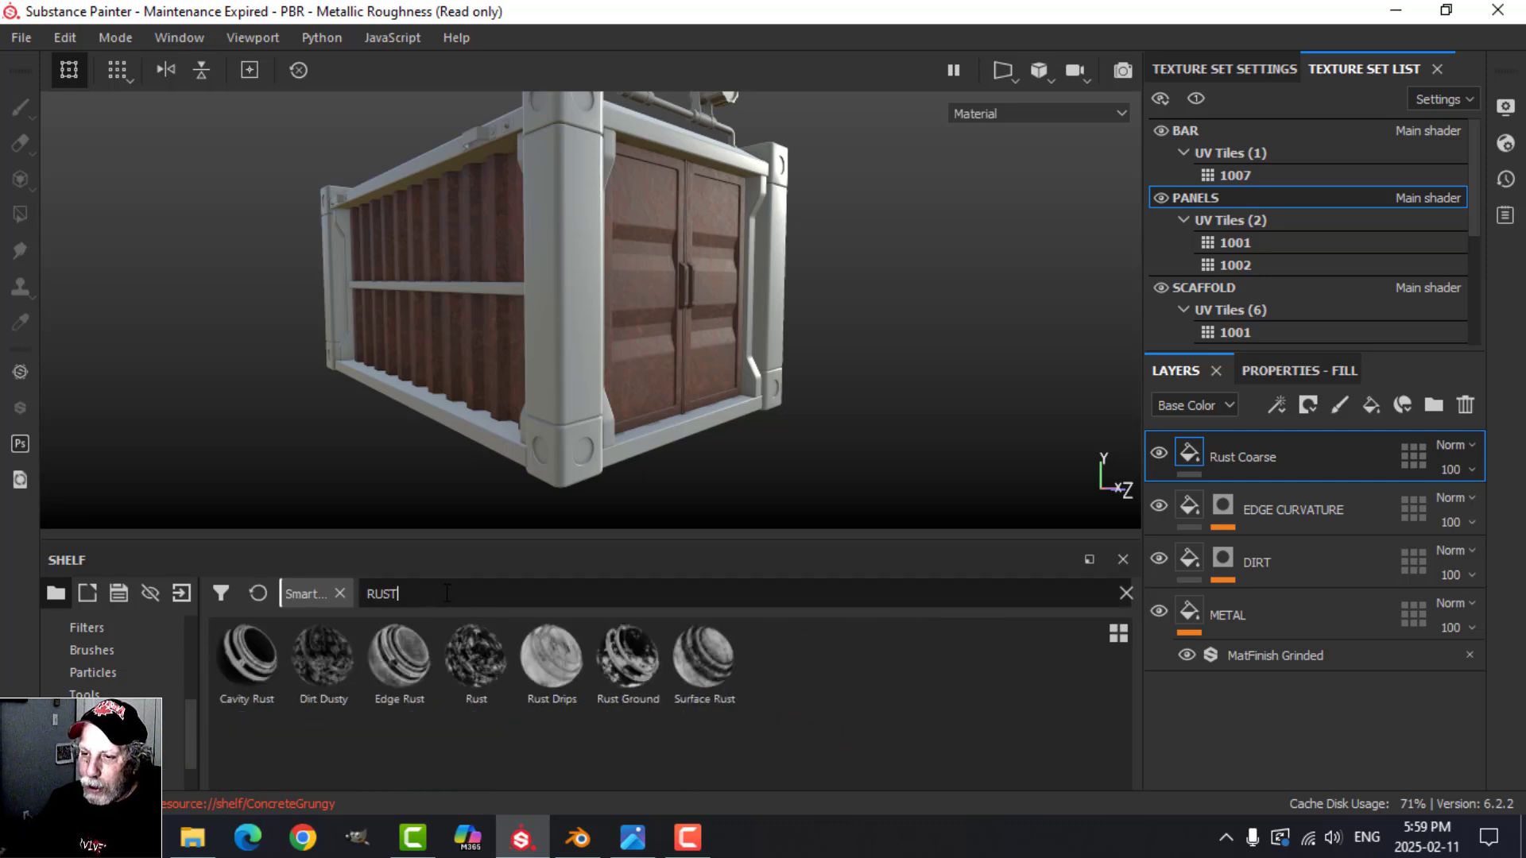
left_click_drag(403, 659, 1228, 459)
scroll(880, 347, "up", 5)
left_click_drag(897, 346, 859, 365, "alt")
left_click_drag(550, 433, 641, 389, "alt")
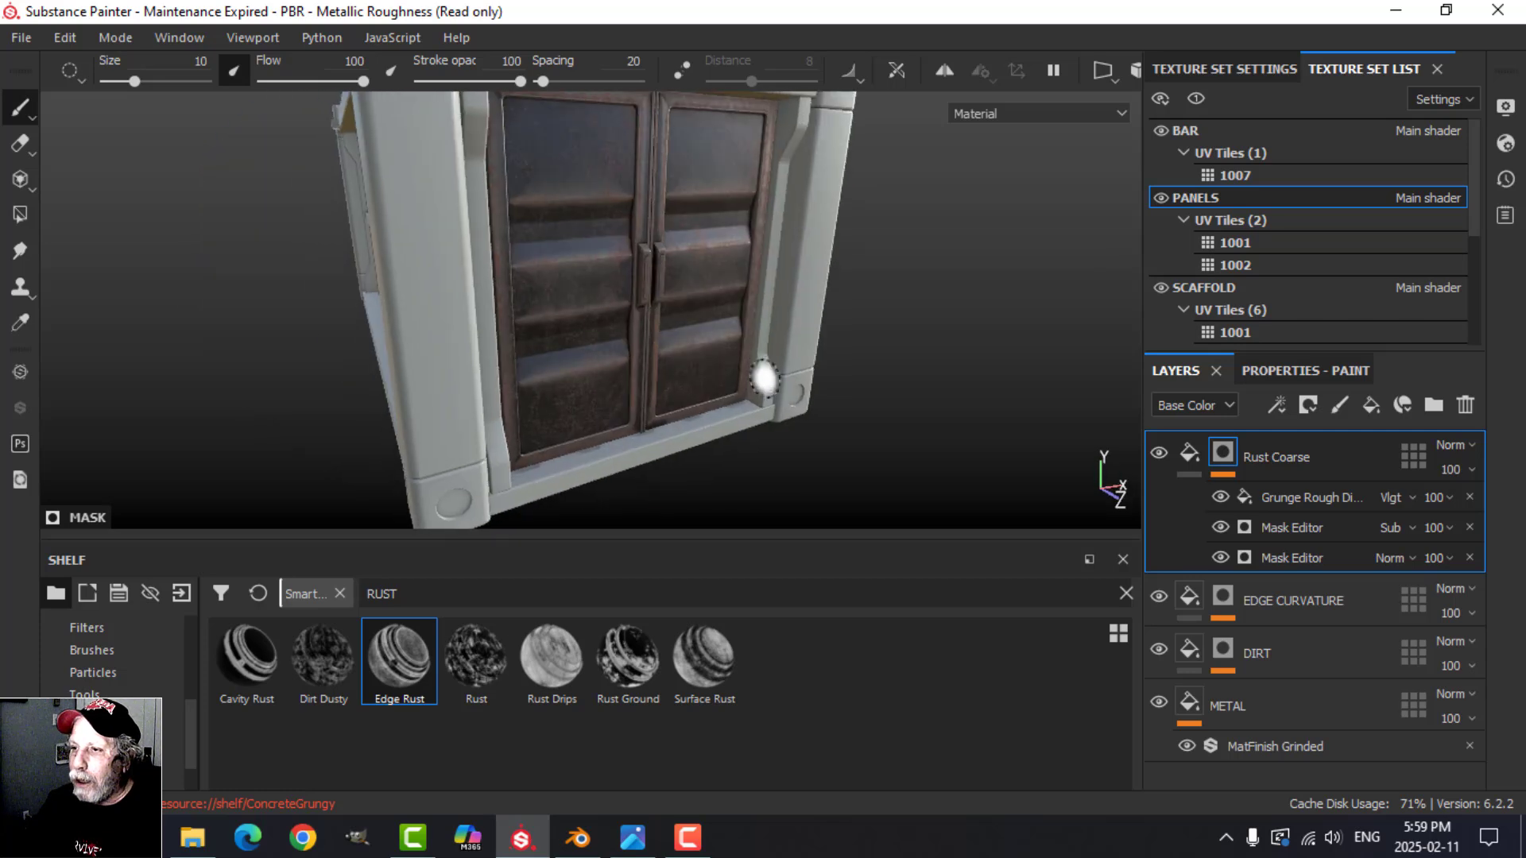
left_click_drag(765, 379, 795, 394, "alt")
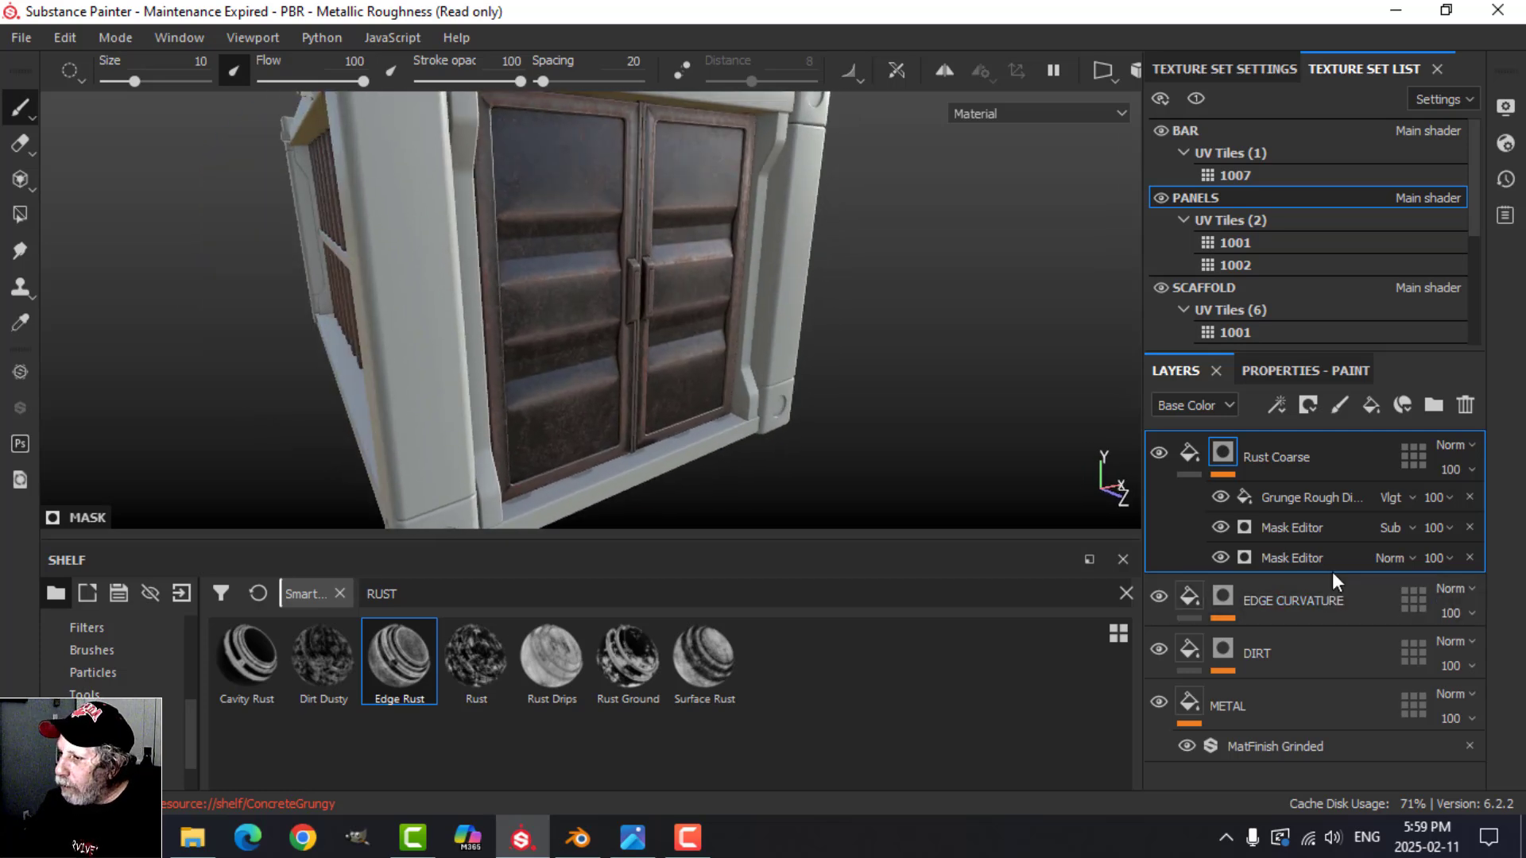
Step: Set Global Balance to 0.3 in the lowest Mask Editor of the Rust Coarse mask and check the doors
left_click(1309, 367)
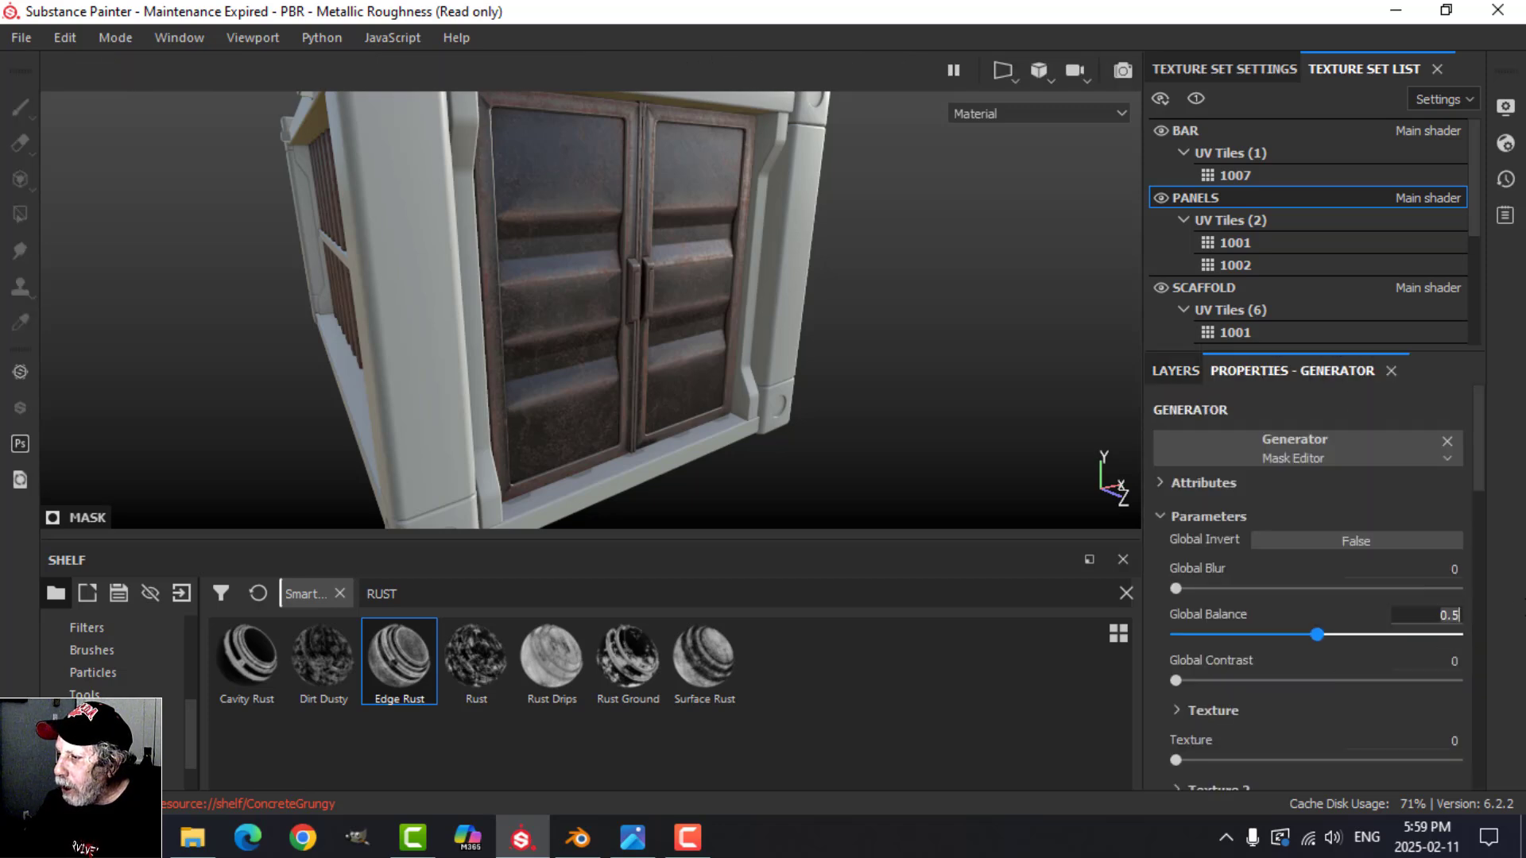
type("0.3")
key("Return")
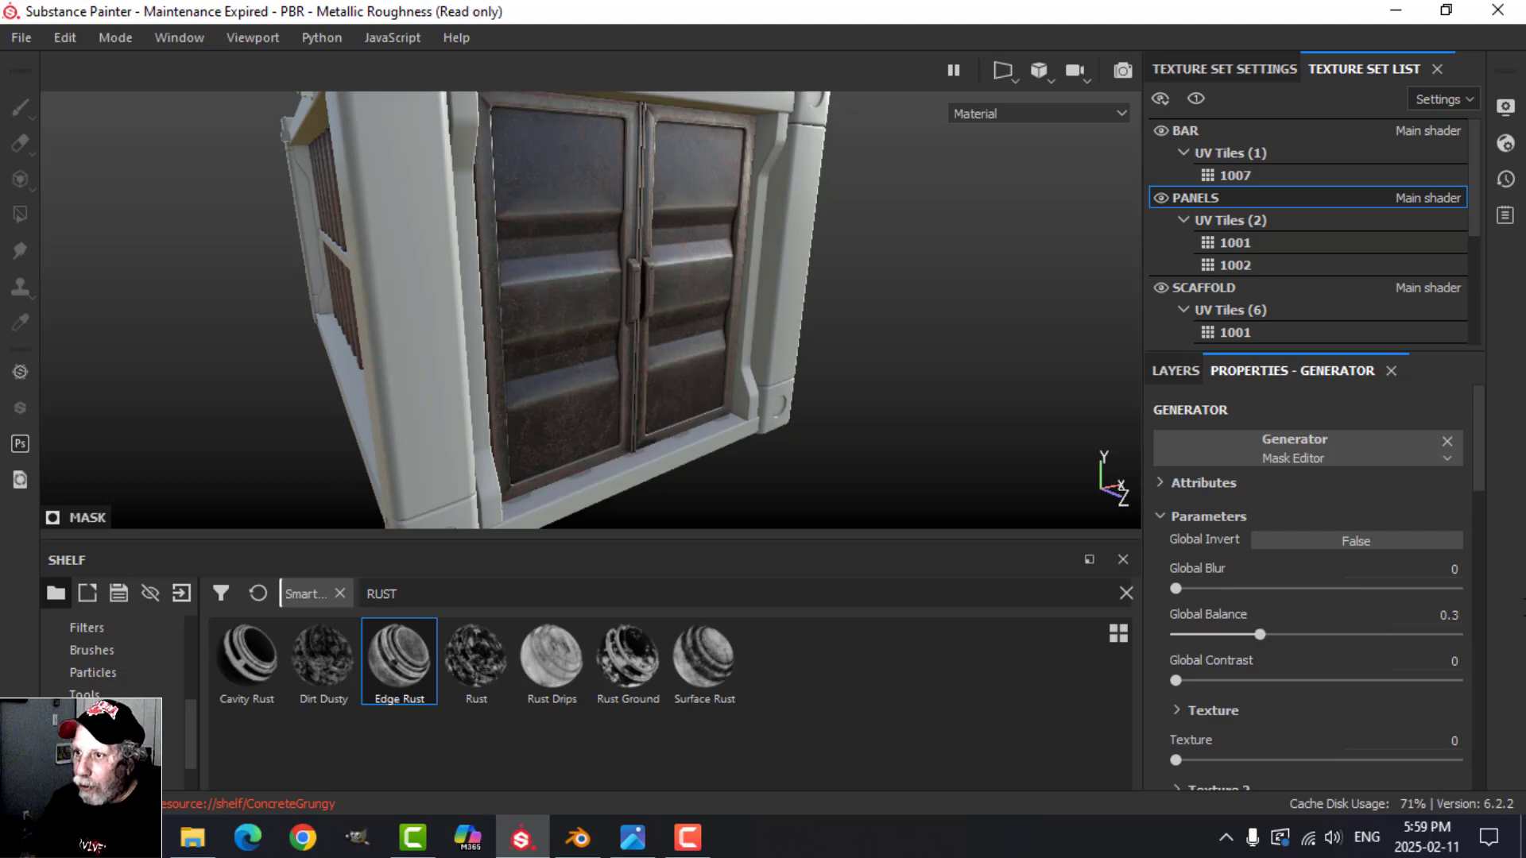
scroll(589, 211, "up", 3)
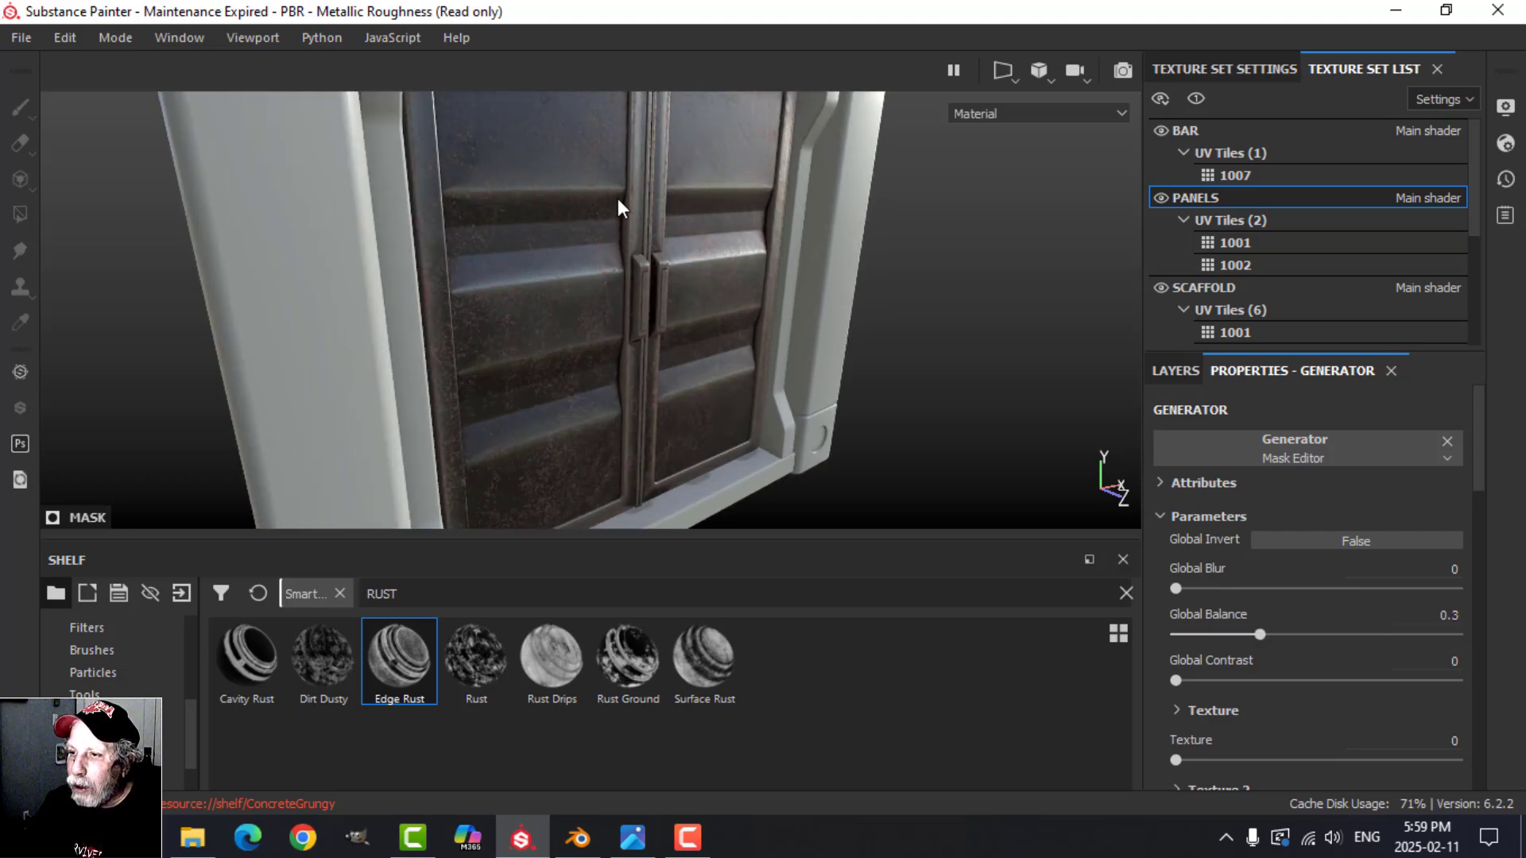
mouse_move(681, 309)
left_mouse_down("alt")
mouse_move(719, 331)
mouse_move(776, 316)
mouse_move(660, 324)
mouse_move(676, 300)
left_mouse_up("alt")
scroll(719, 343, "down", 3)
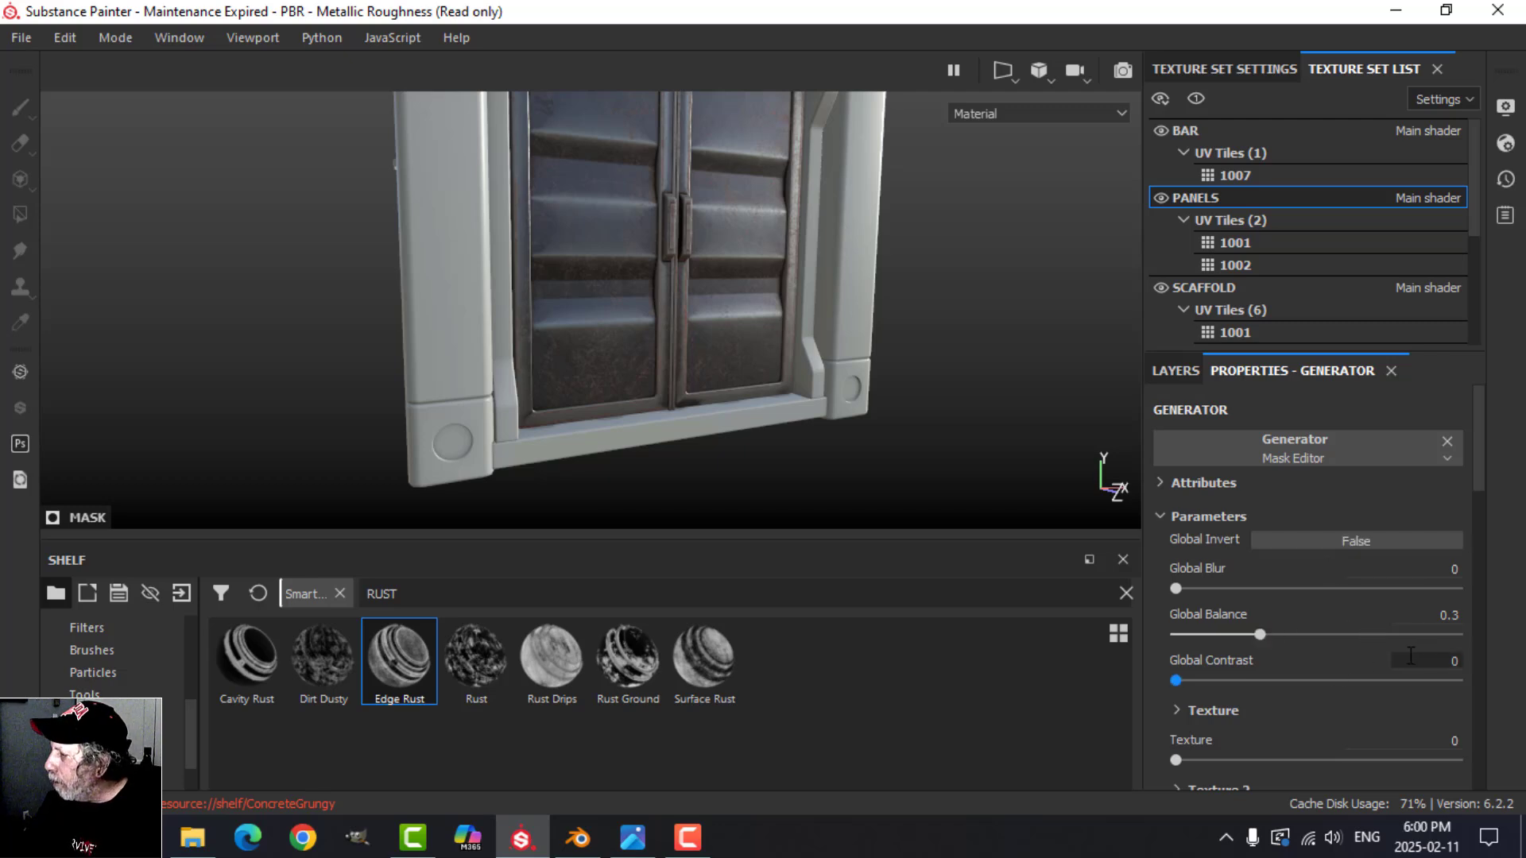
Step: Set the Global Balance of the EDGE CURVATURE layer's Curvature generator to 0.68
left_click(1189, 371)
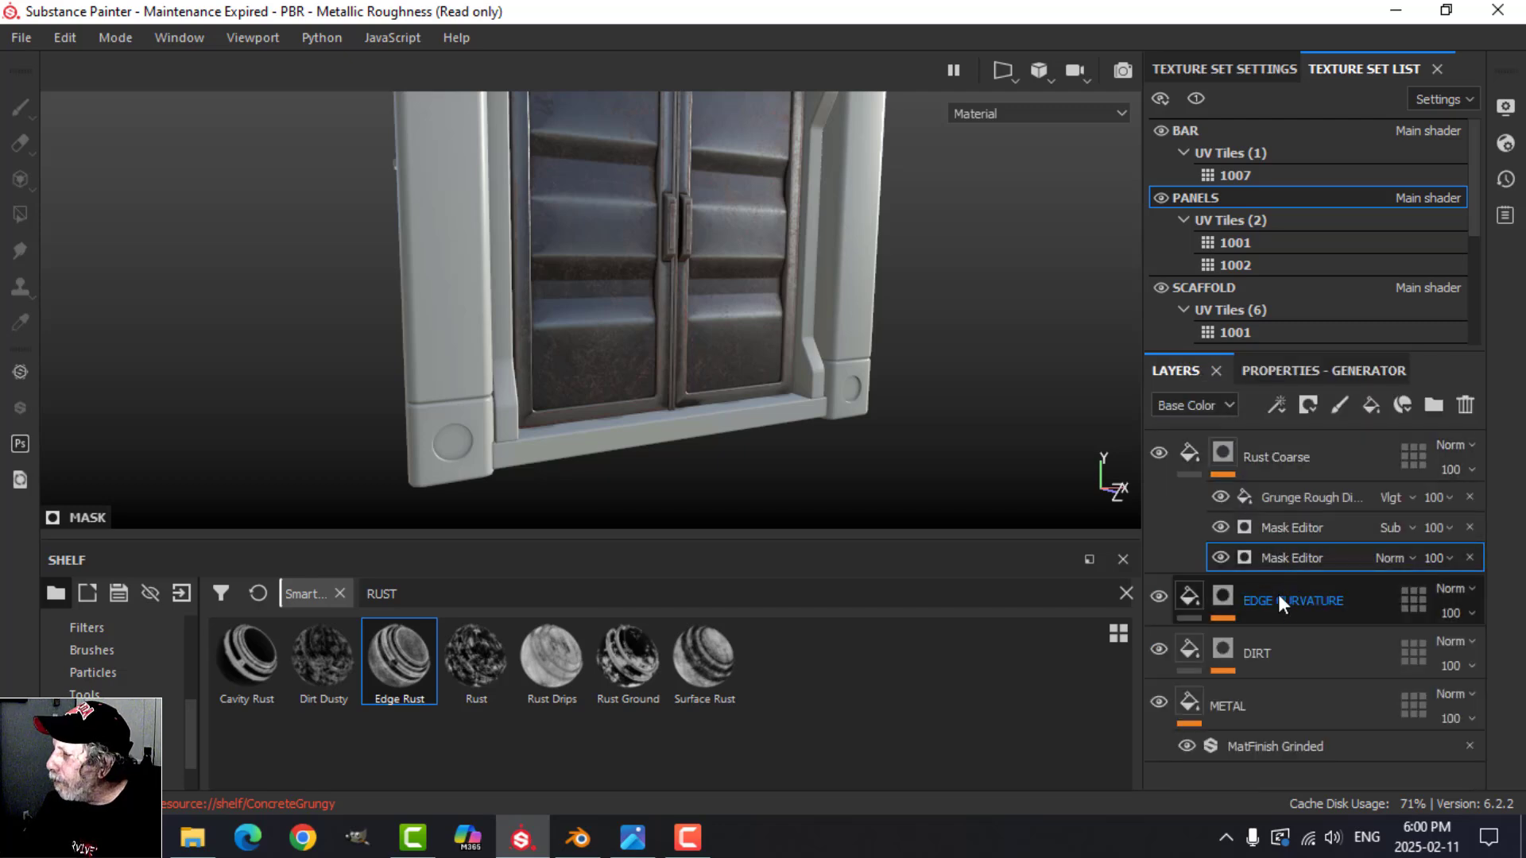
left_click(1224, 596)
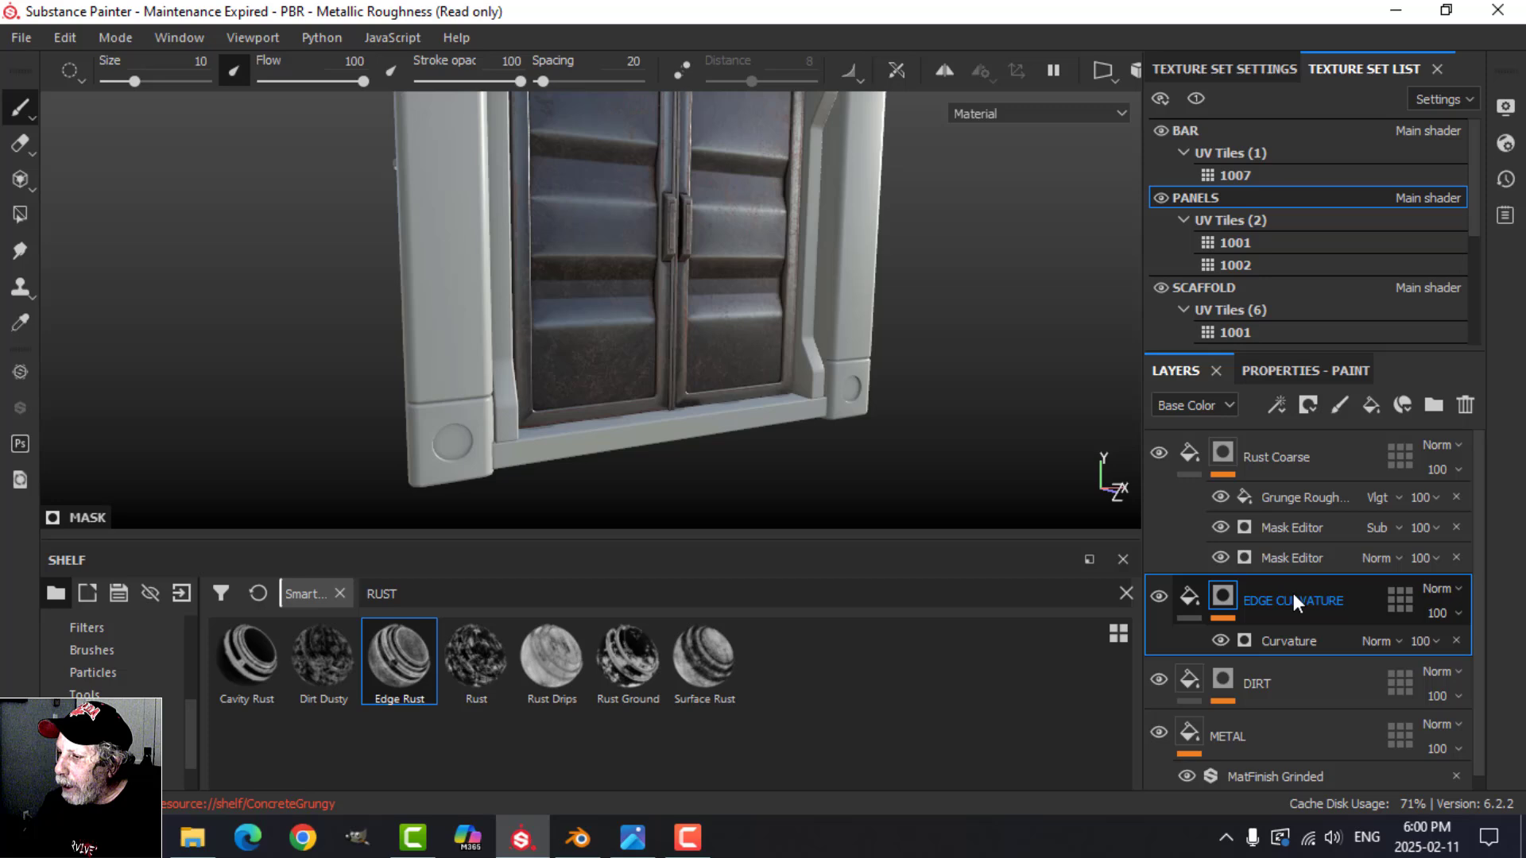
left_click(1292, 641)
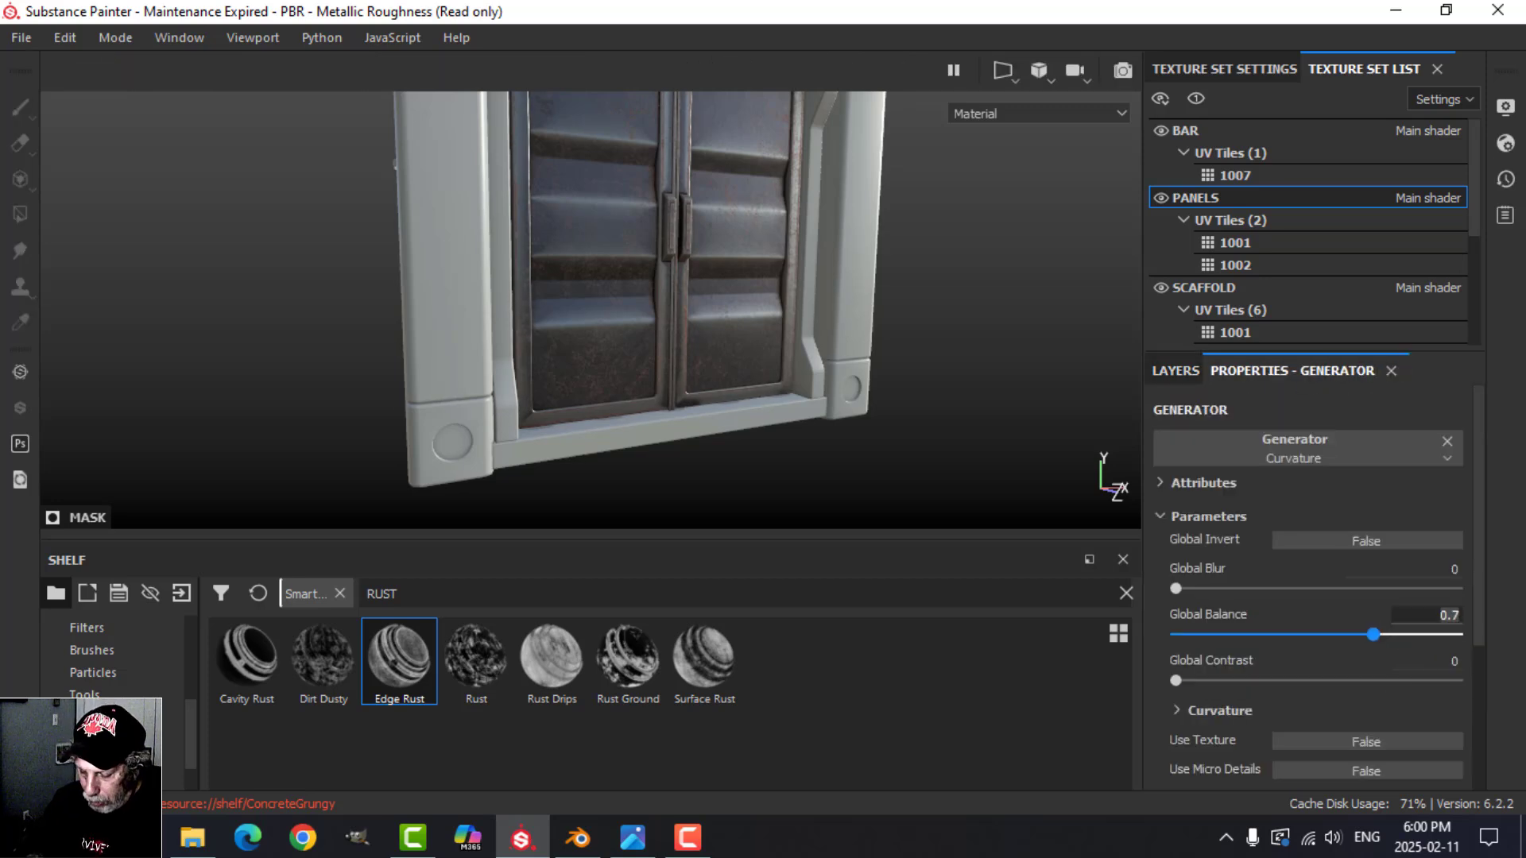
key("BackSpace")
key("BackSpace")
key("BackSpace")
type(".68")
key("Return")
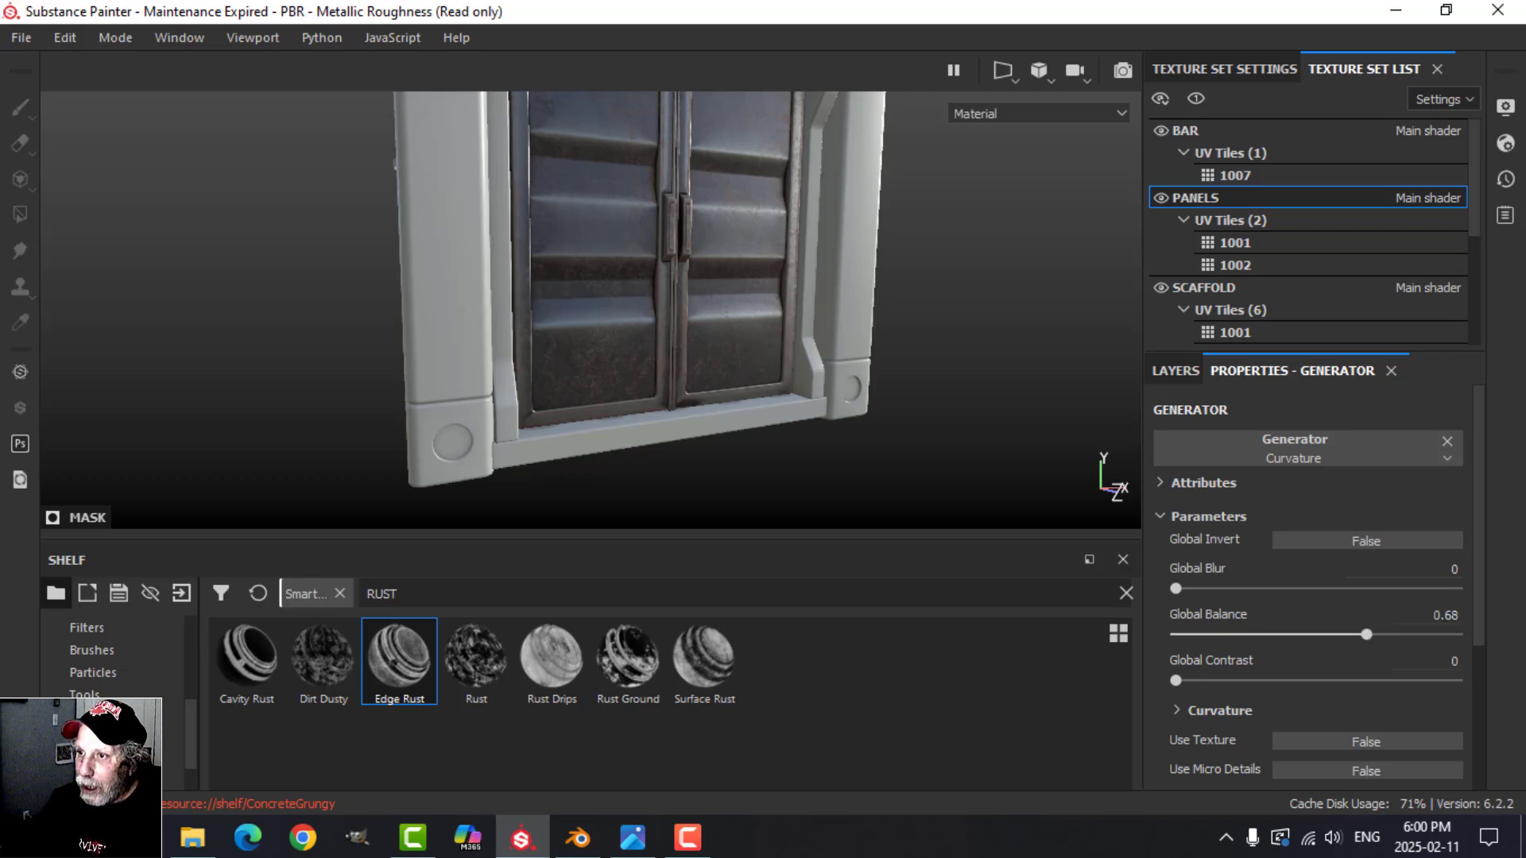
Step: Add a paint effect above the Grunge Rough fill in the Rust Coarse layer's mask
left_click(1176, 371)
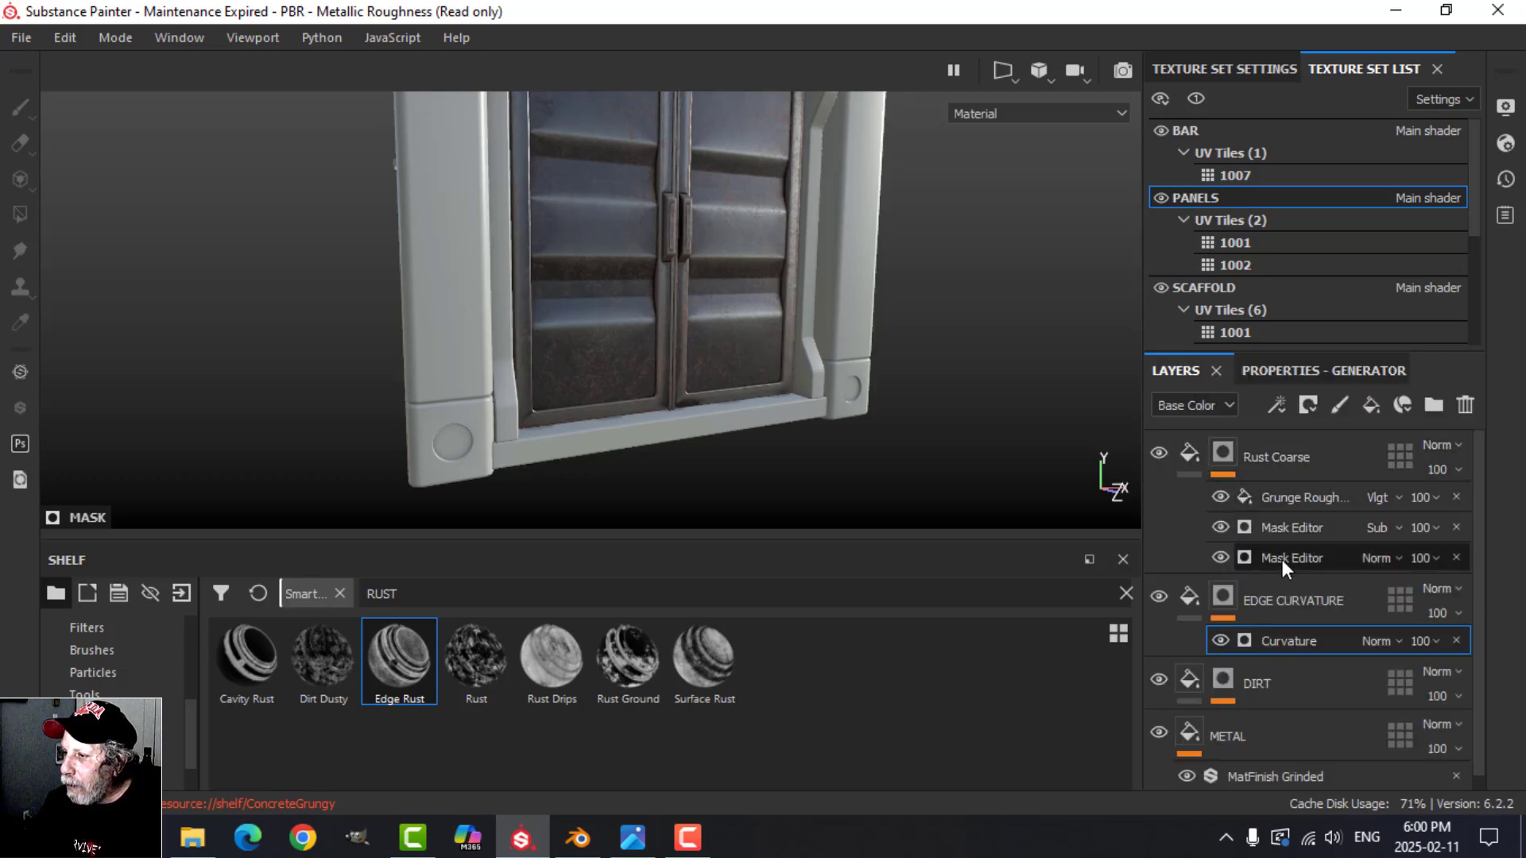
left_click(1190, 459)
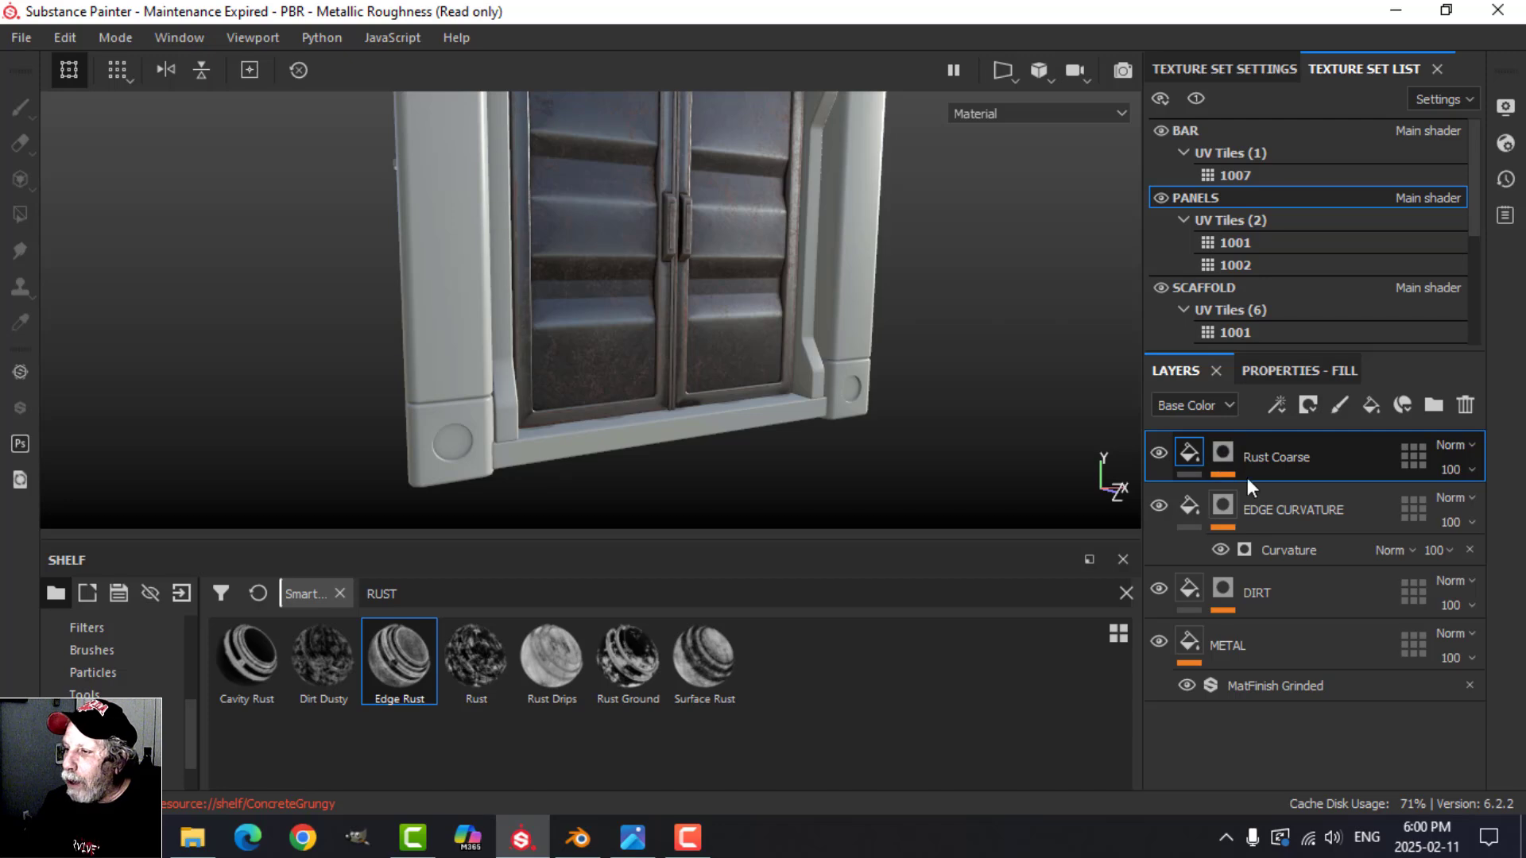
left_click(1226, 453)
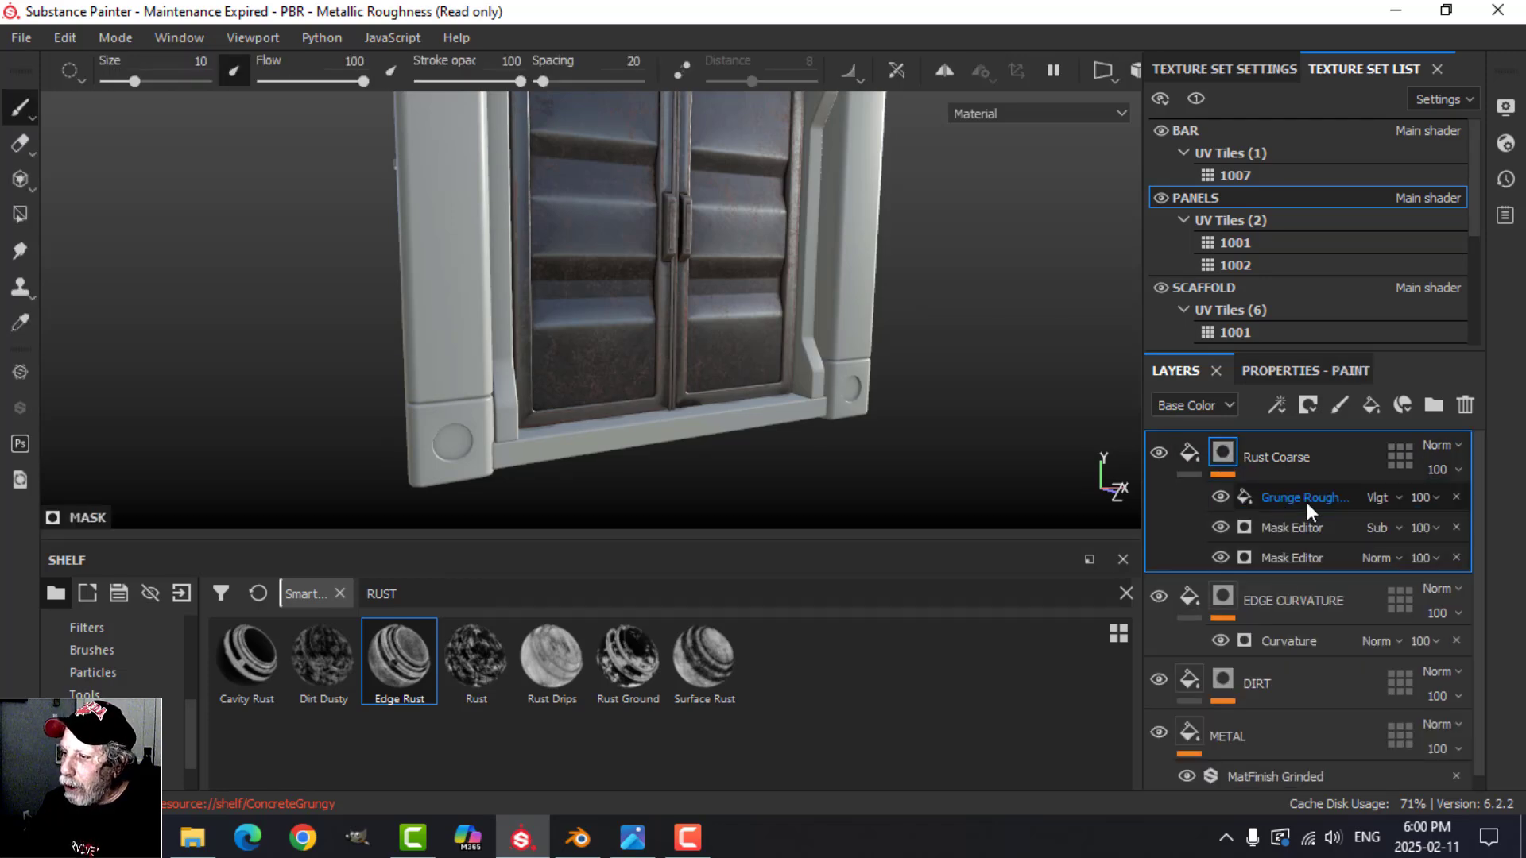
left_click(1306, 501)
left_click_drag(931, 385, 897, 388, "alt")
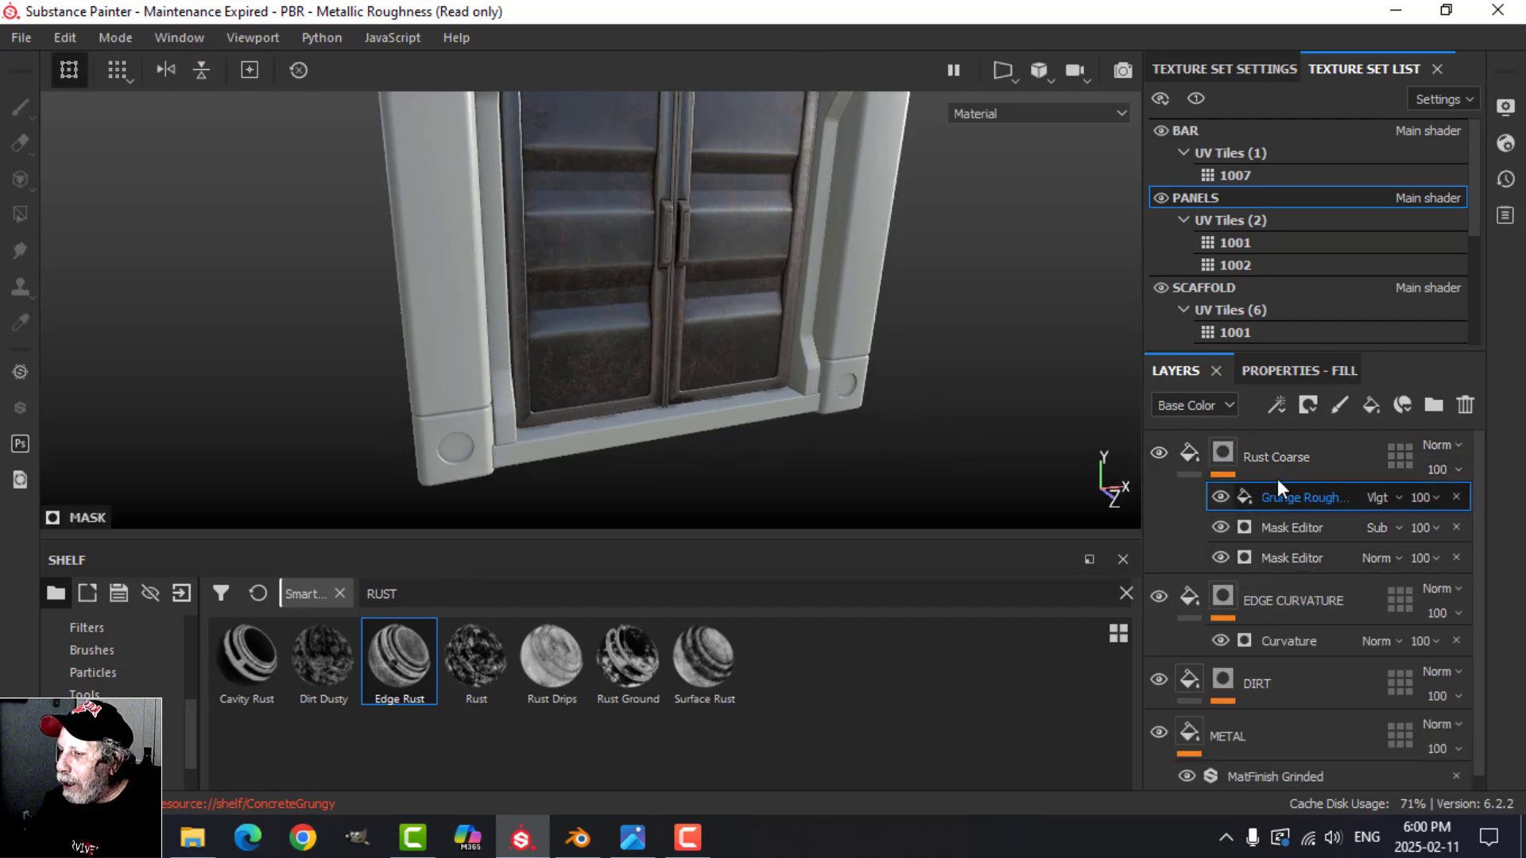
left_click(1278, 407)
left_click(1335, 463)
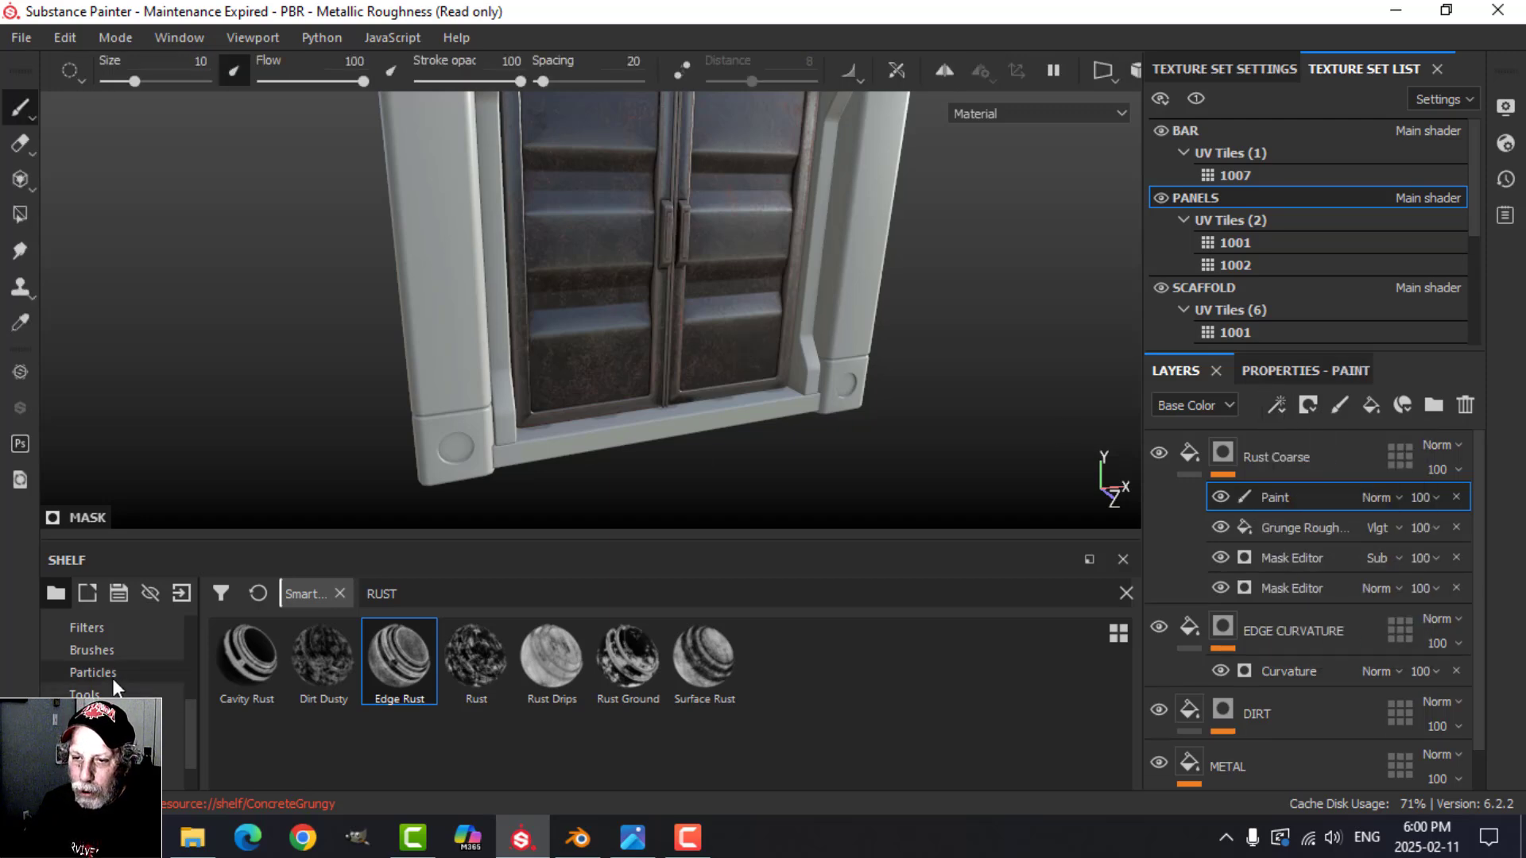
Step: Search the brush library for DIRT and select the Dirt 1 brush for the mask paint
left_click(107, 650)
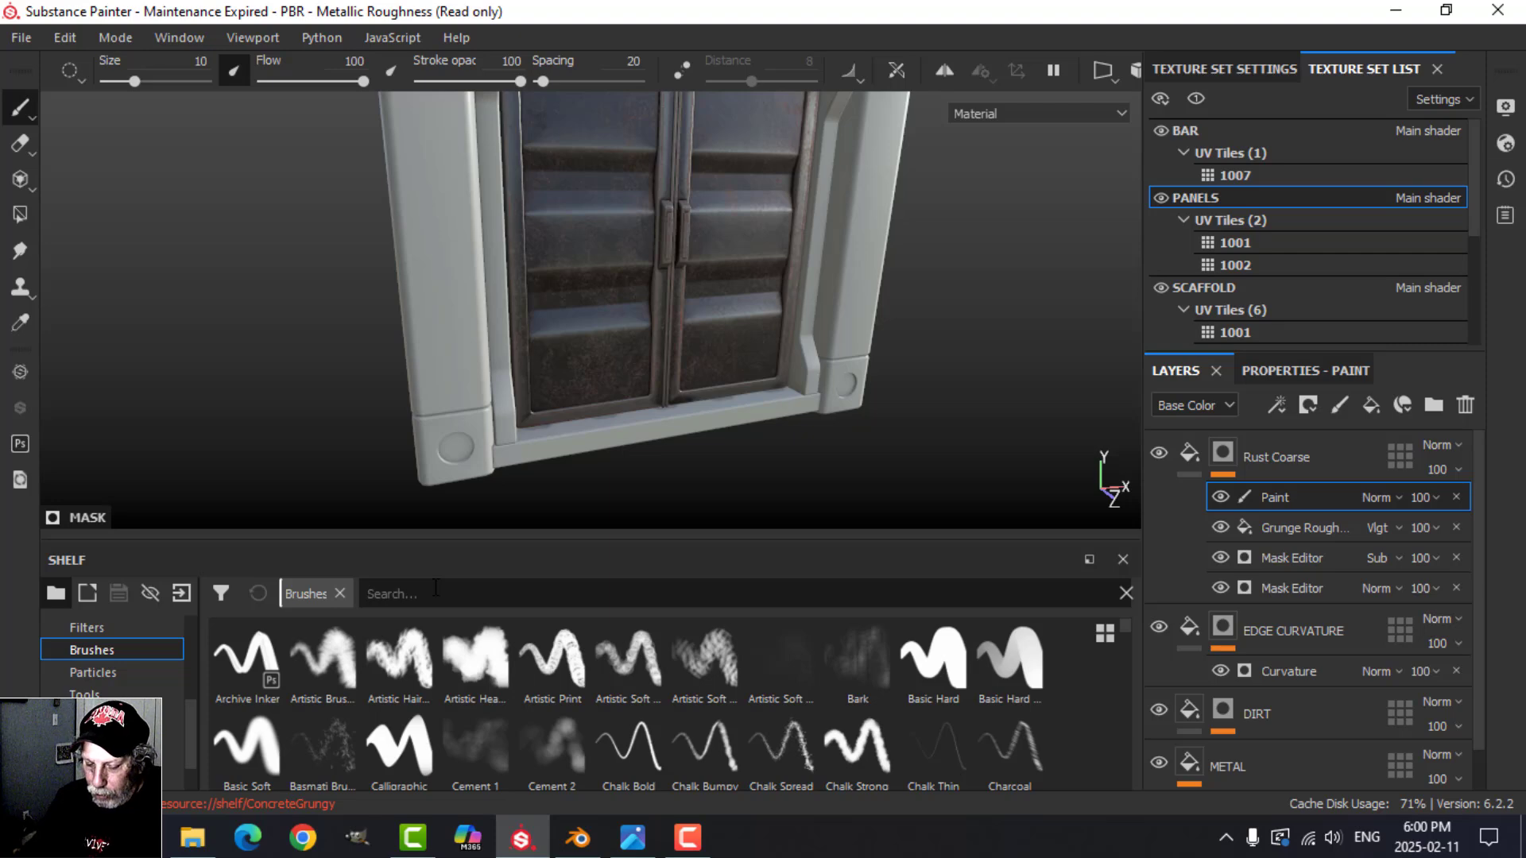
left_click(435, 592)
type("DIRT")
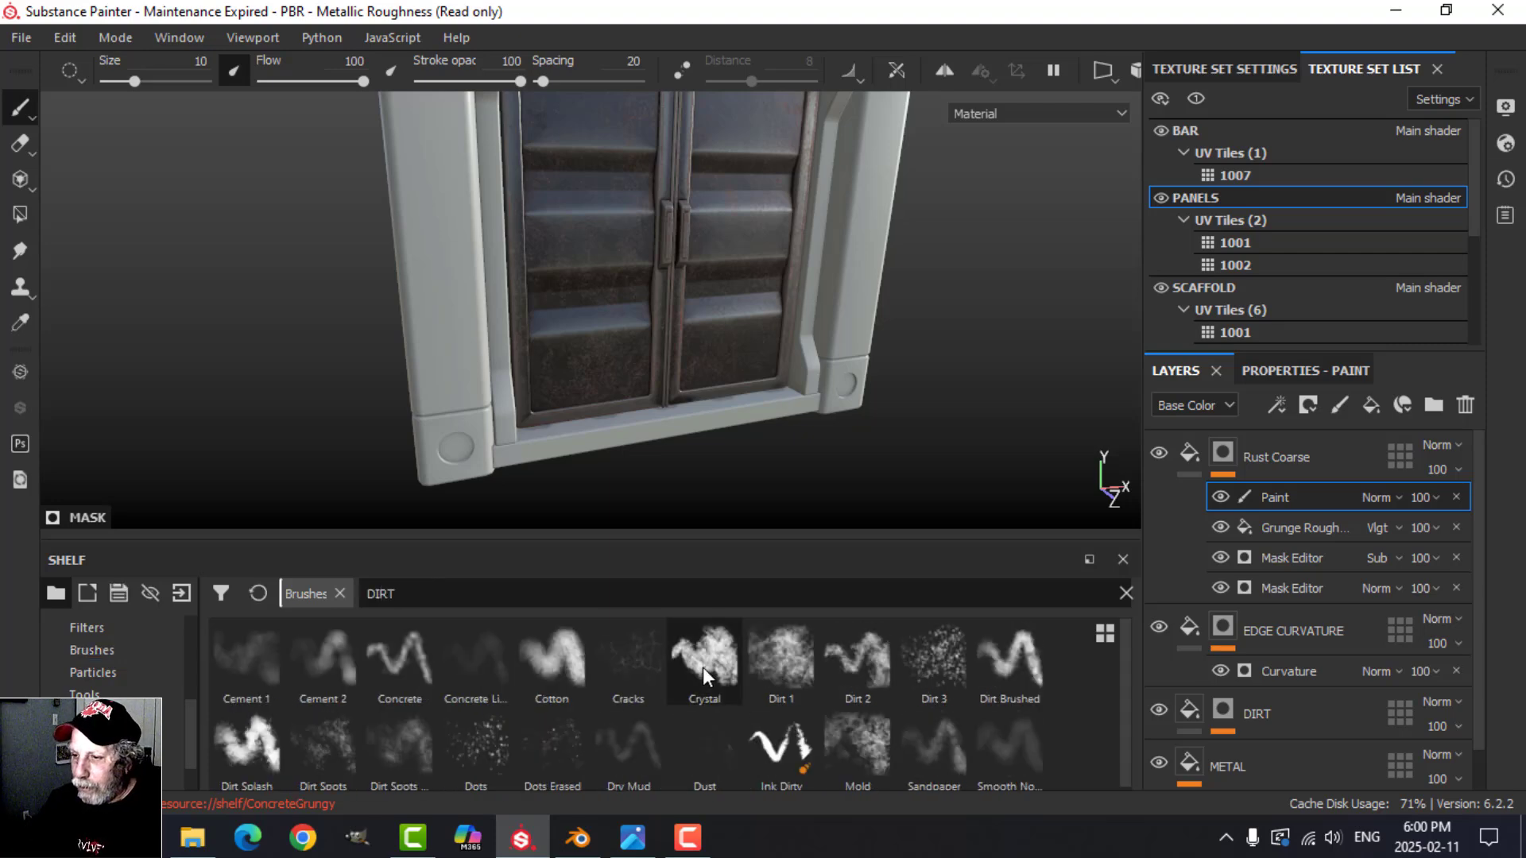
left_click(786, 648)
Step: Try rust strokes on the lower doors, undo them, and set the Dirt 1 brush to size 9.44 and flow 58
scroll(783, 416, "up", 3)
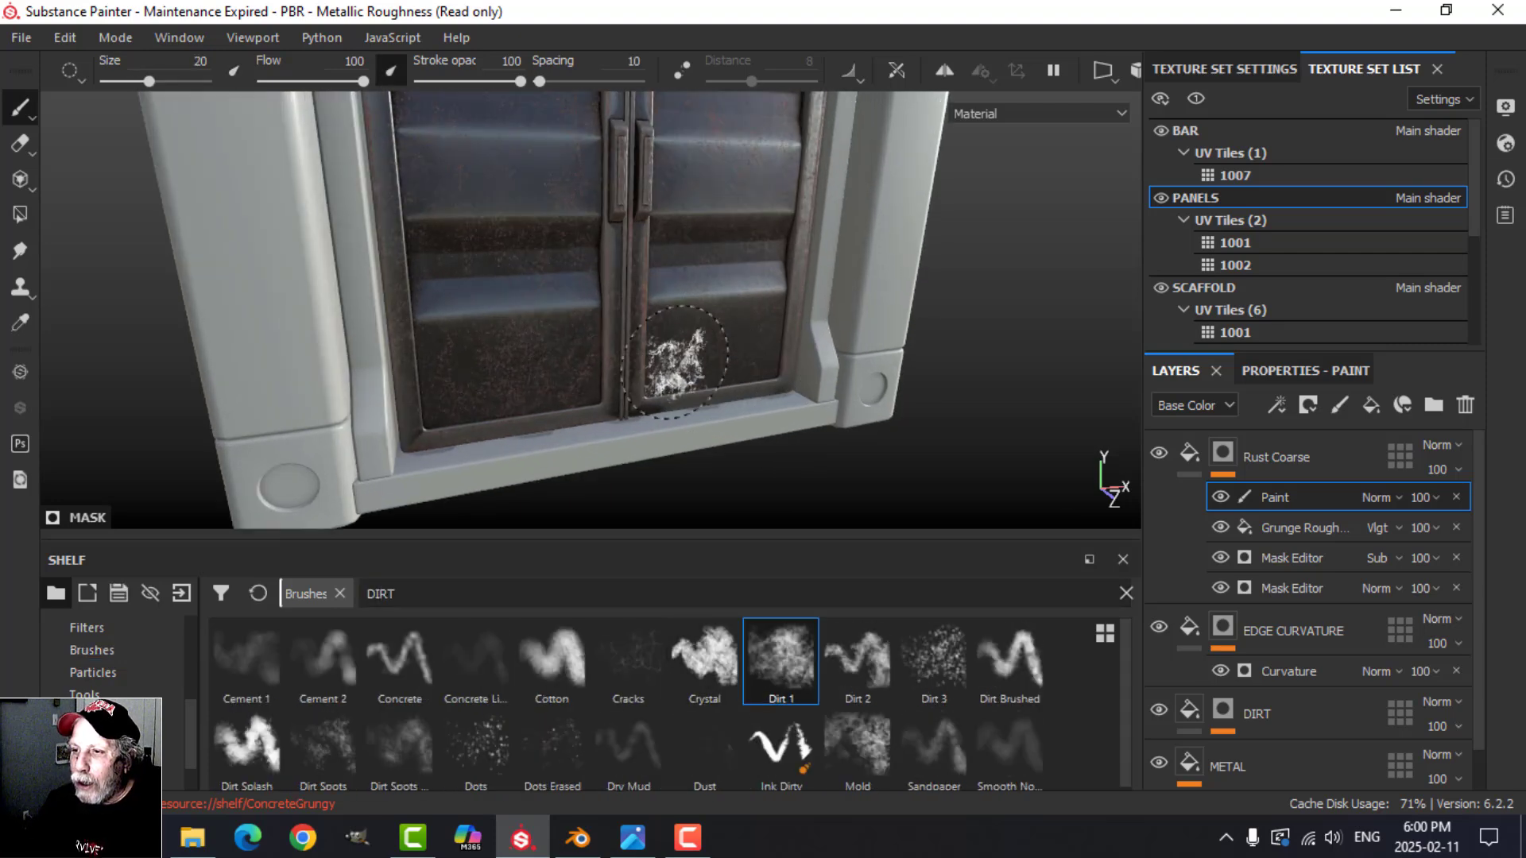
mouse_move(674, 362)
left_mouse_down("alt")
mouse_move(521, 347)
mouse_move(615, 331)
left_mouse_up("alt")
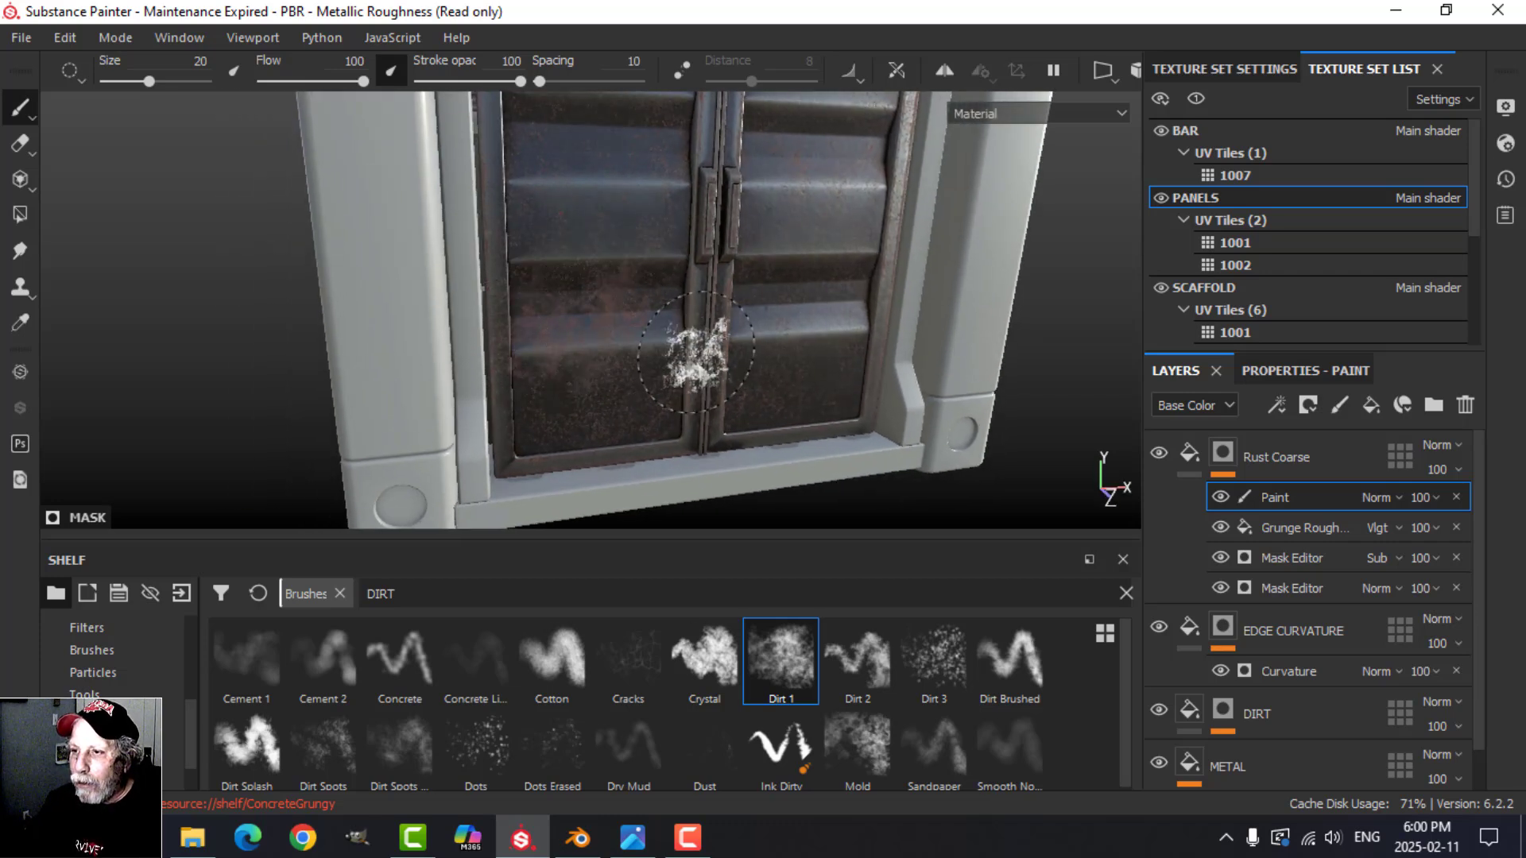
mouse_move(695, 349)
right_mouse_down("ctrl")
mouse_move(675, 334)
mouse_move(623, 340)
right_mouse_up("ctrl")
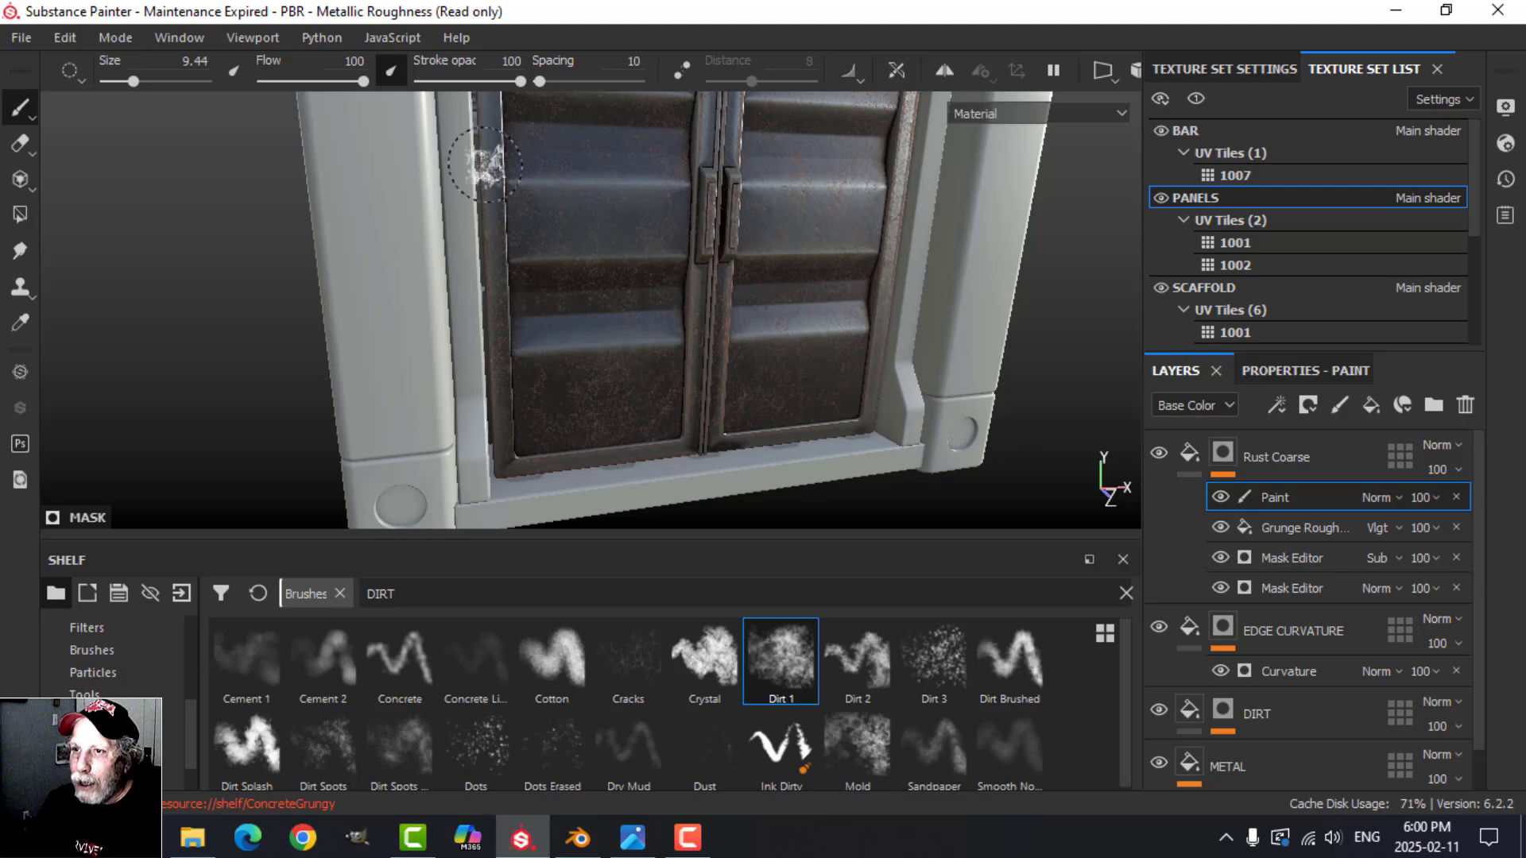
left_click_drag(363, 82, 320, 81)
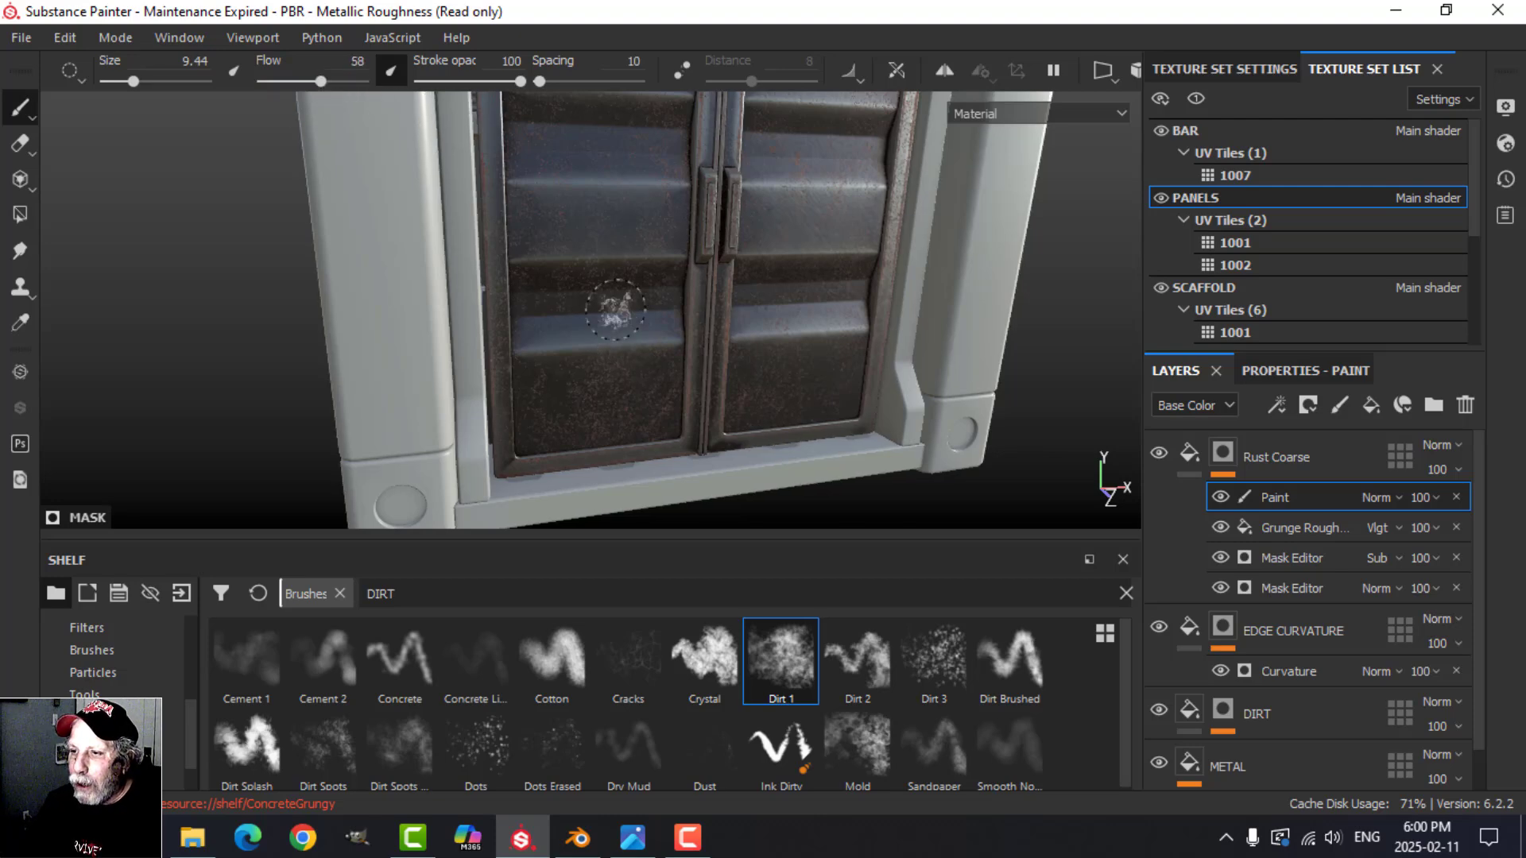
Step: Paint light rust patches with the Dirt 1 brush on the door panels, including the left door's upper outer corner
mouse_move(615, 311)
left_mouse_down("alt")
mouse_move(517, 313)
mouse_move(526, 296)
left_mouse_up("alt")
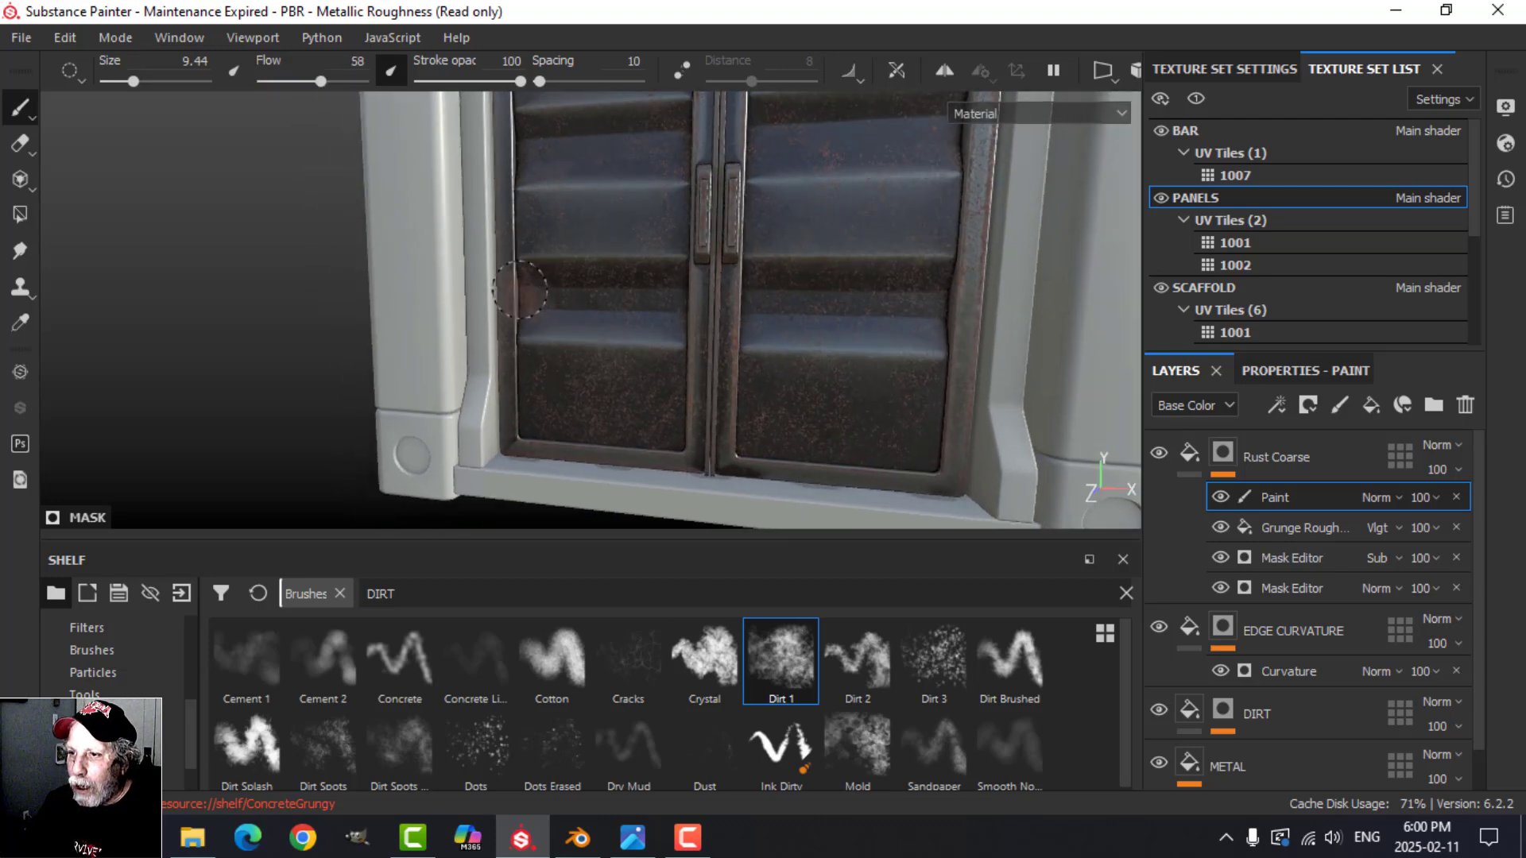
left_click_drag(590, 384, 635, 300, "alt")
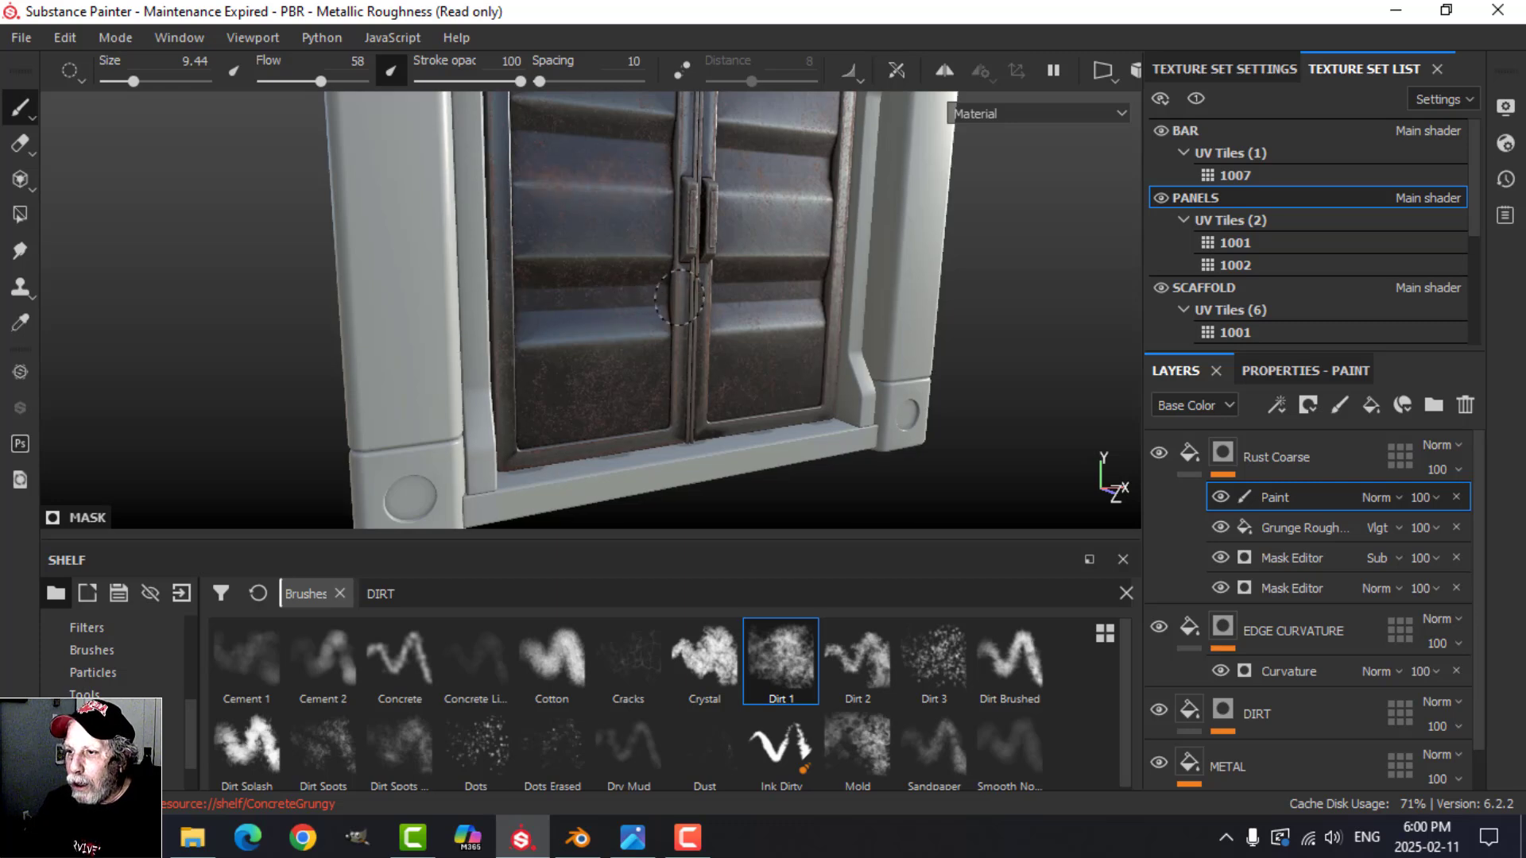
mouse_move(750, 247)
left_mouse_down("alt")
mouse_move(745, 426)
mouse_move(742, 344)
left_mouse_up("alt")
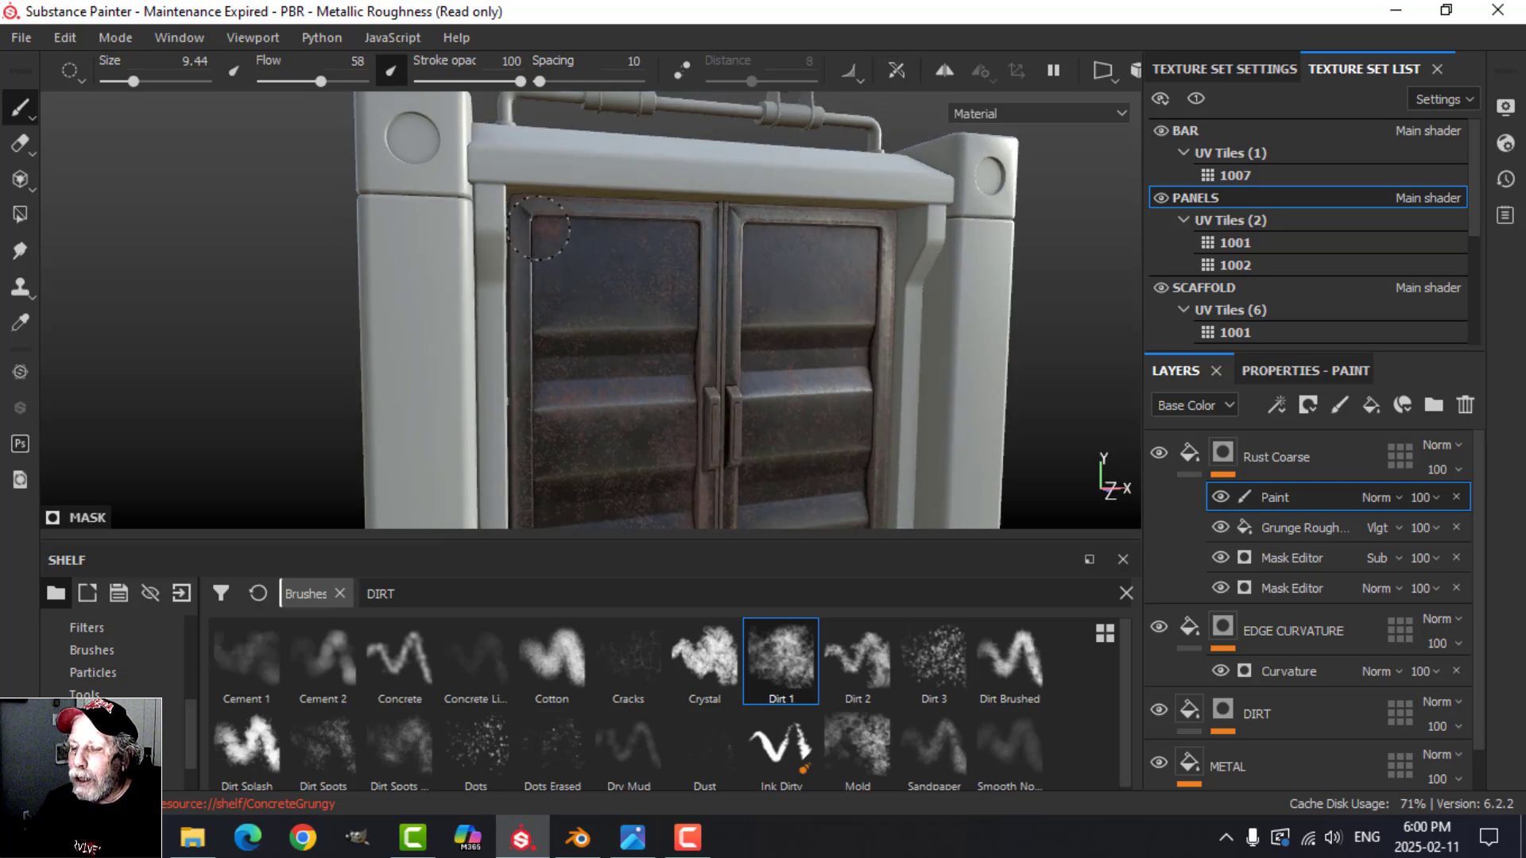
left_click(543, 231)
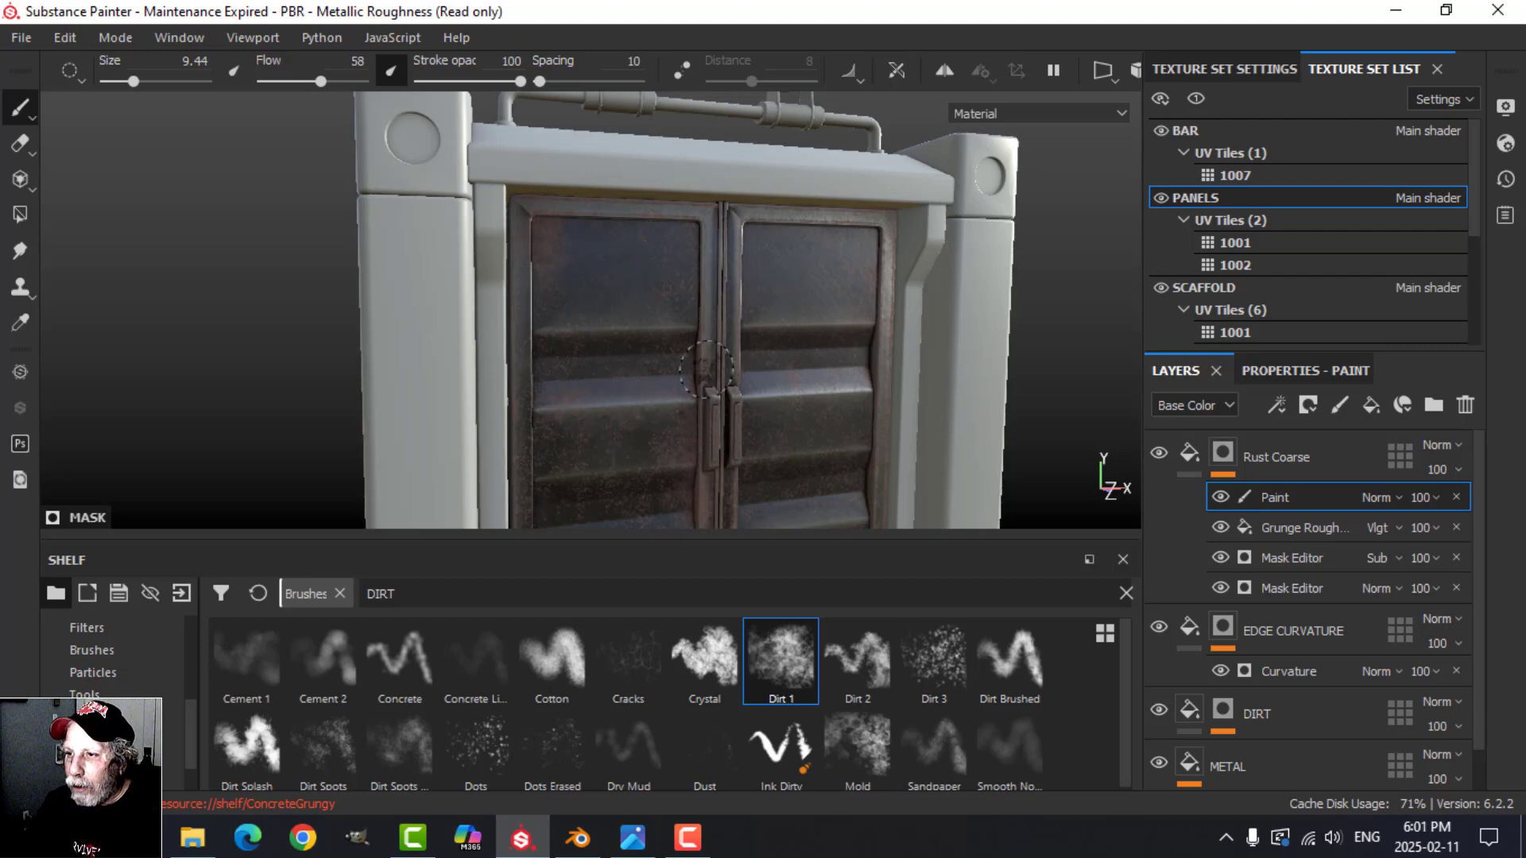
scroll(707, 370, "up", 3)
left_click_drag(647, 336, 761, 341, "alt")
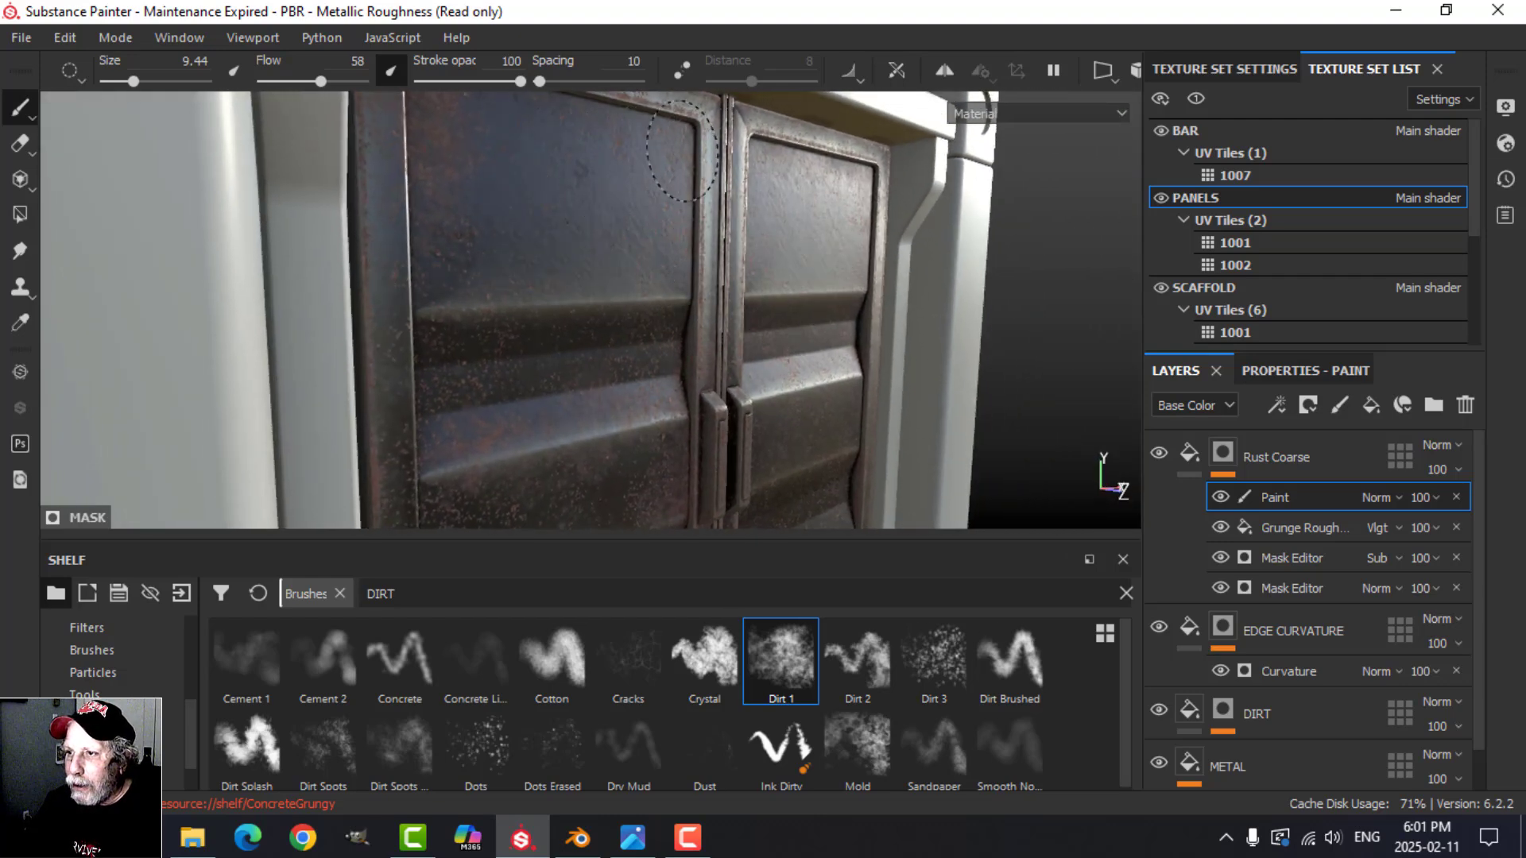
Step: Paint black on the mask with the Dirt 1 brush to thin the rust beside the handles and on the lower panels
scroll(776, 355, "down", 3)
left_click_drag(776, 355, 694, 346, "alt")
middle_click_drag(718, 391, 739, 290, "alt")
mouse_move(739, 289)
left_mouse_down("alt")
mouse_move(742, 317)
mouse_move(675, 330)
left_mouse_up("alt")
scroll(653, 340, "up", 3)
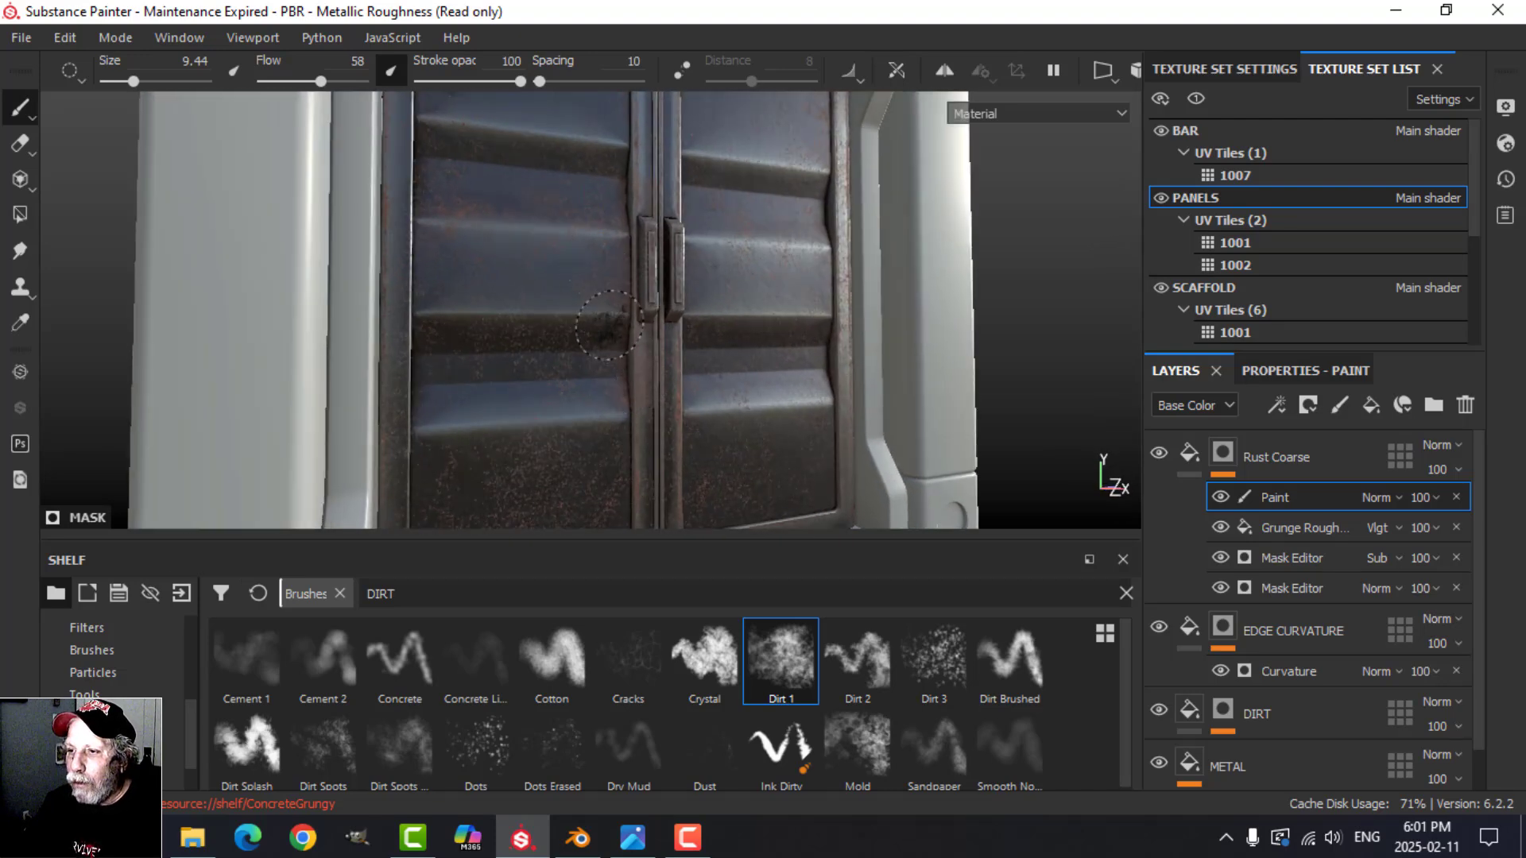
scroll(603, 366, "down", 3)
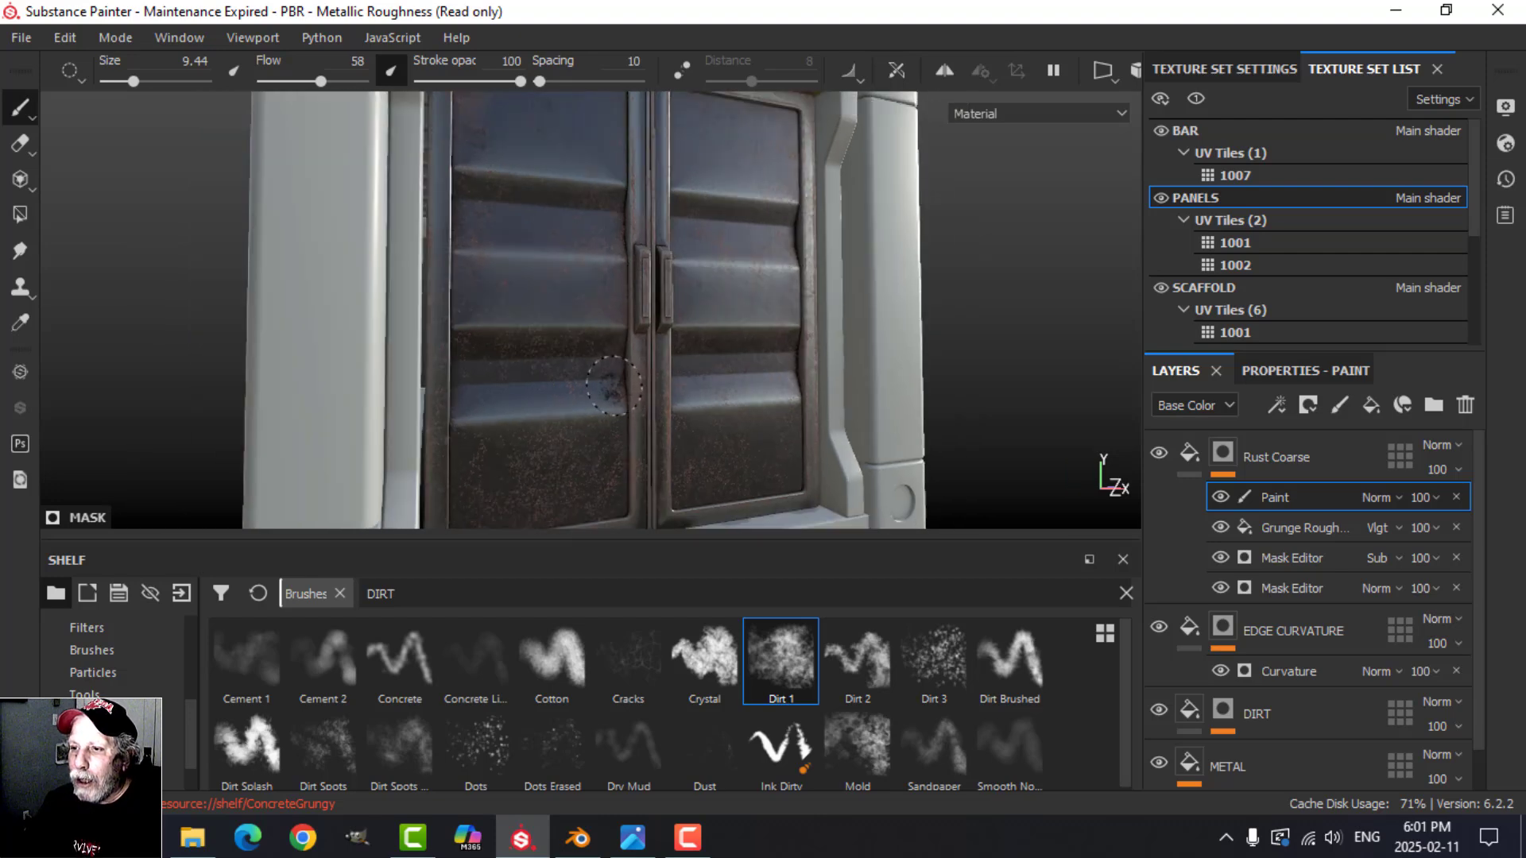
middle_click_drag(642, 404, 644, 291, "alt")
mouse_move(645, 317)
left_mouse_down("alt")
mouse_move(651, 293)
mouse_move(732, 347)
left_mouse_up("alt")
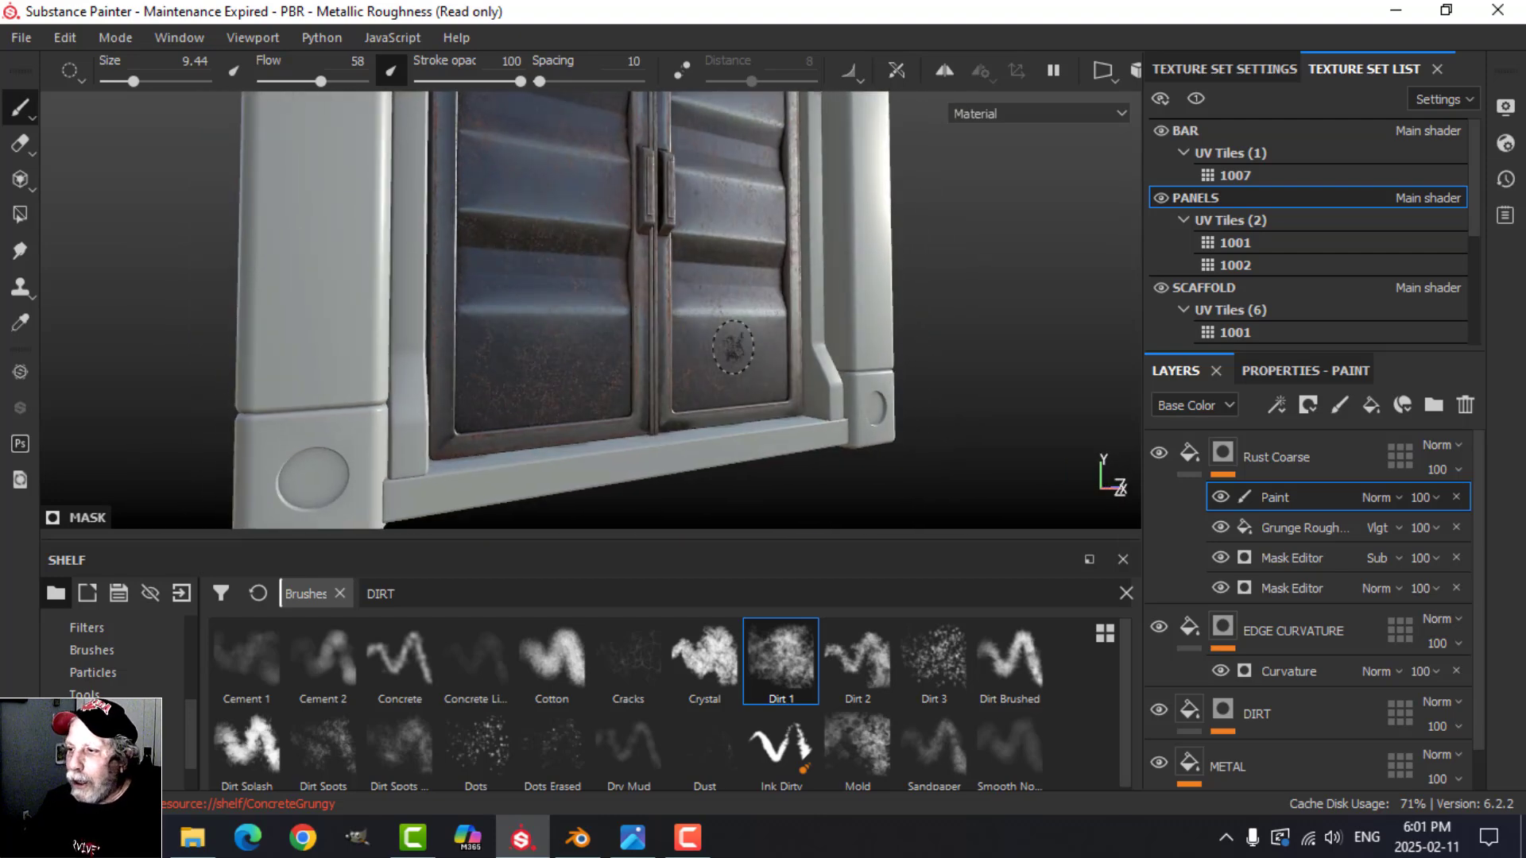
left_click_drag(792, 401, 709, 364, "alt")
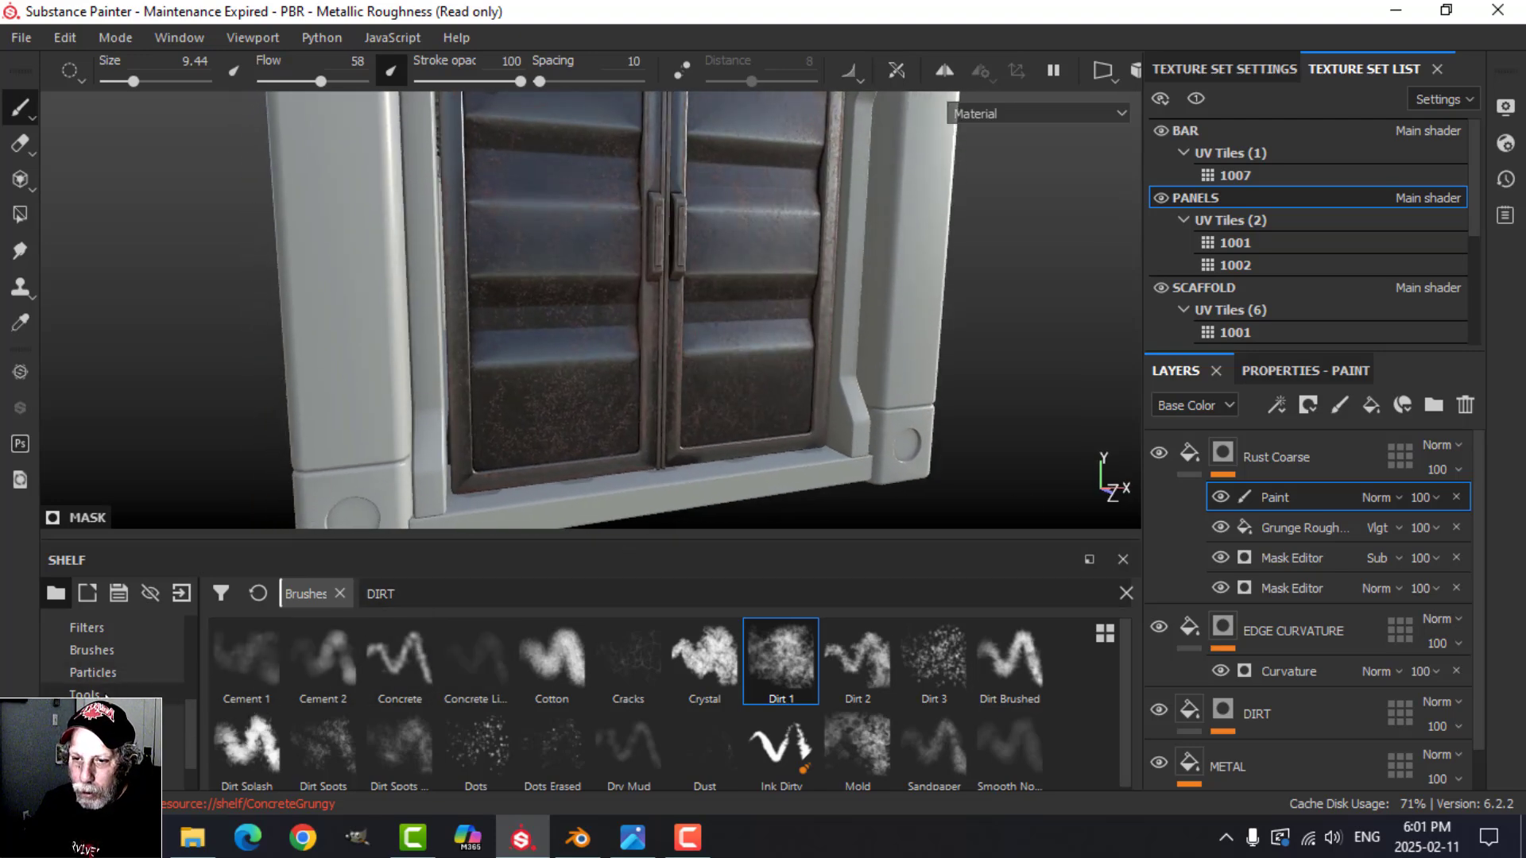
Step: Try a Charcoal brush from the brush library over the left door's lower panel
left_click(91, 673)
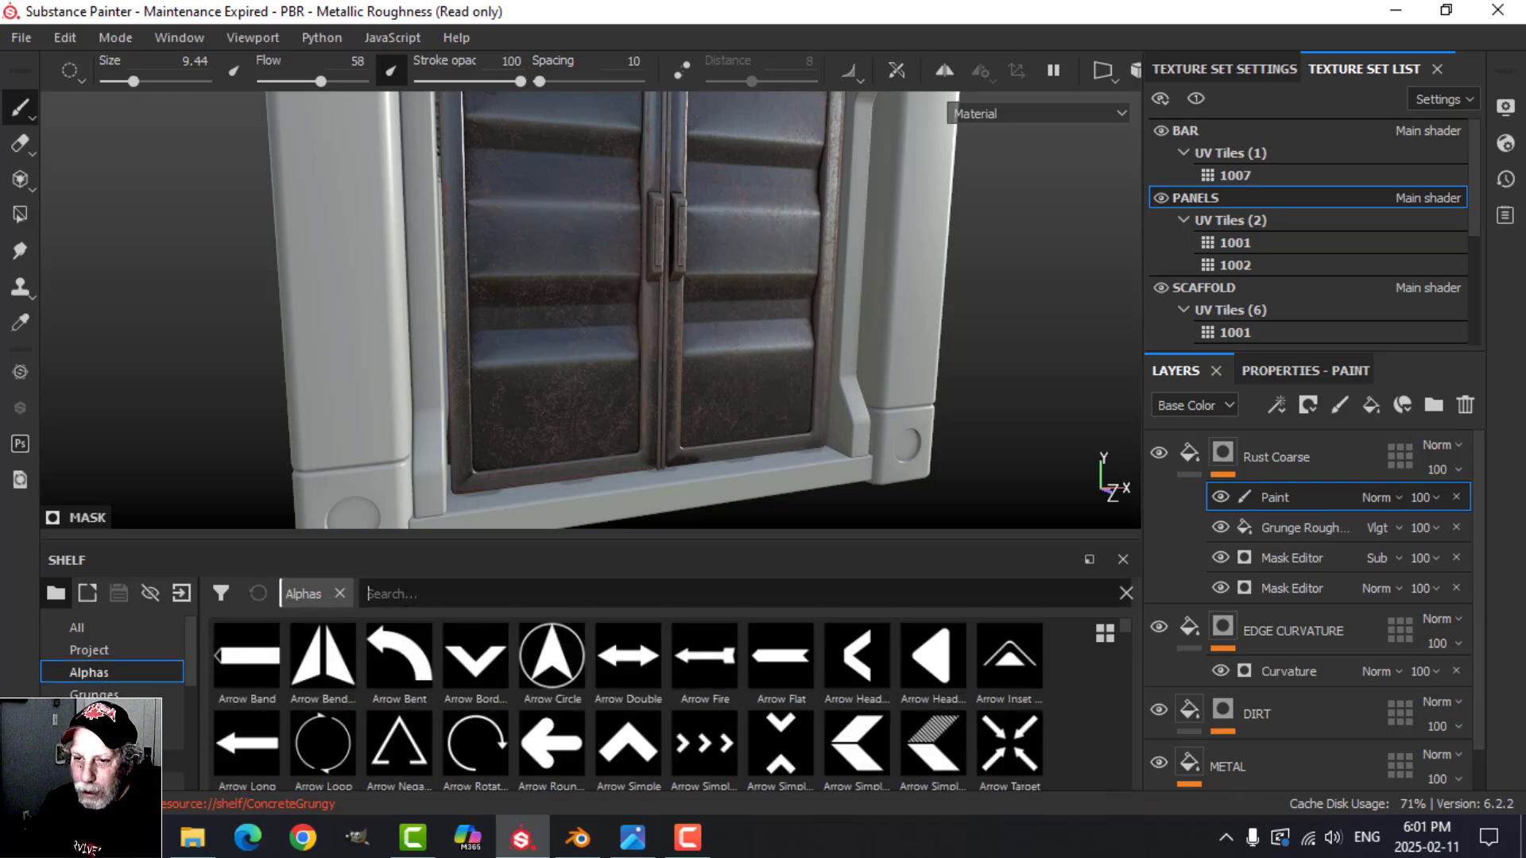
left_click(112, 761)
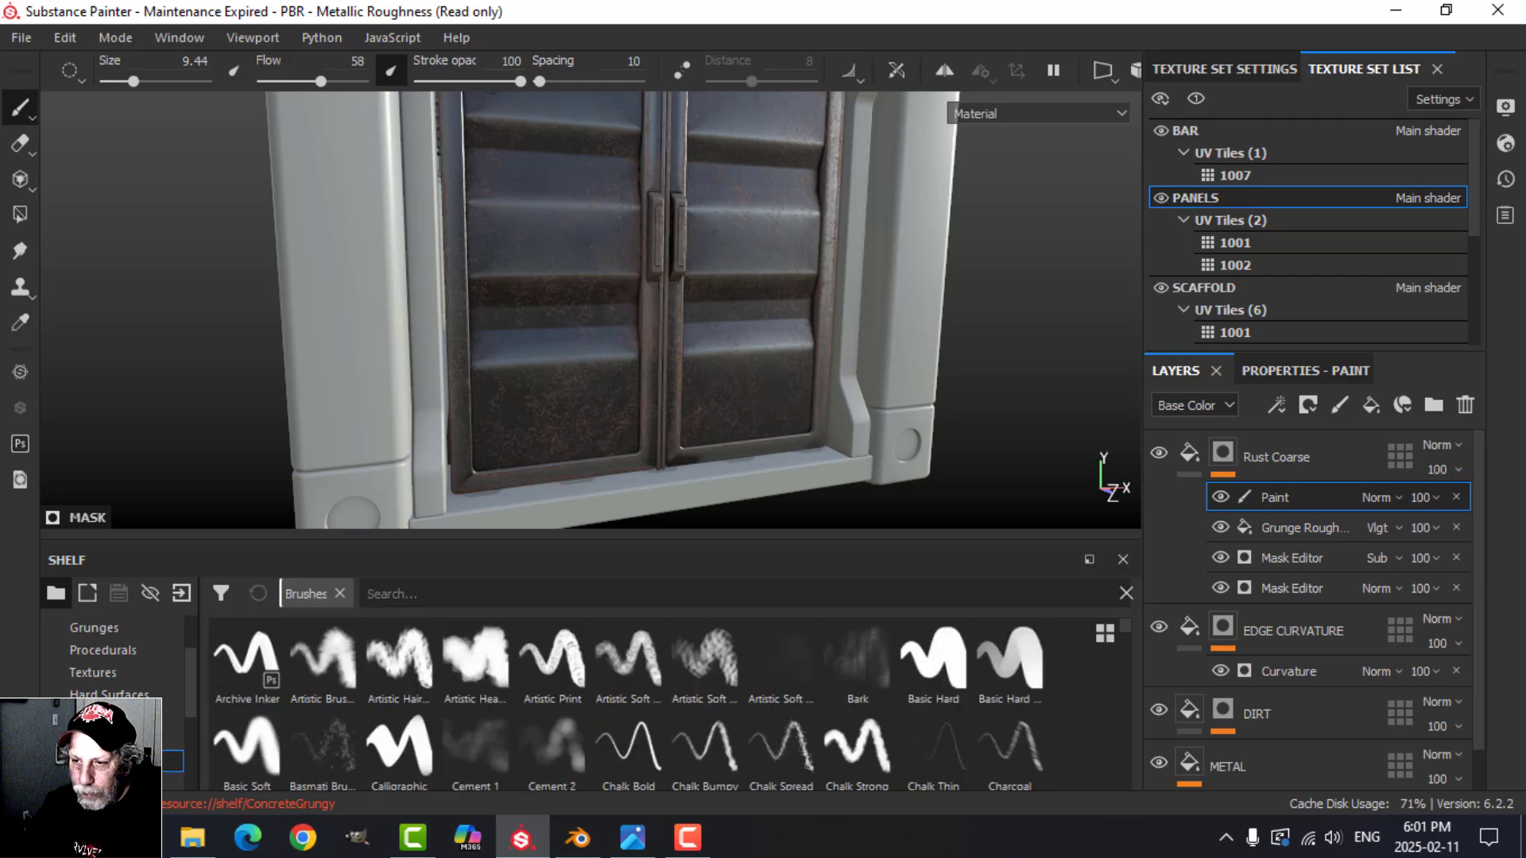
scroll(571, 665, "down", 6)
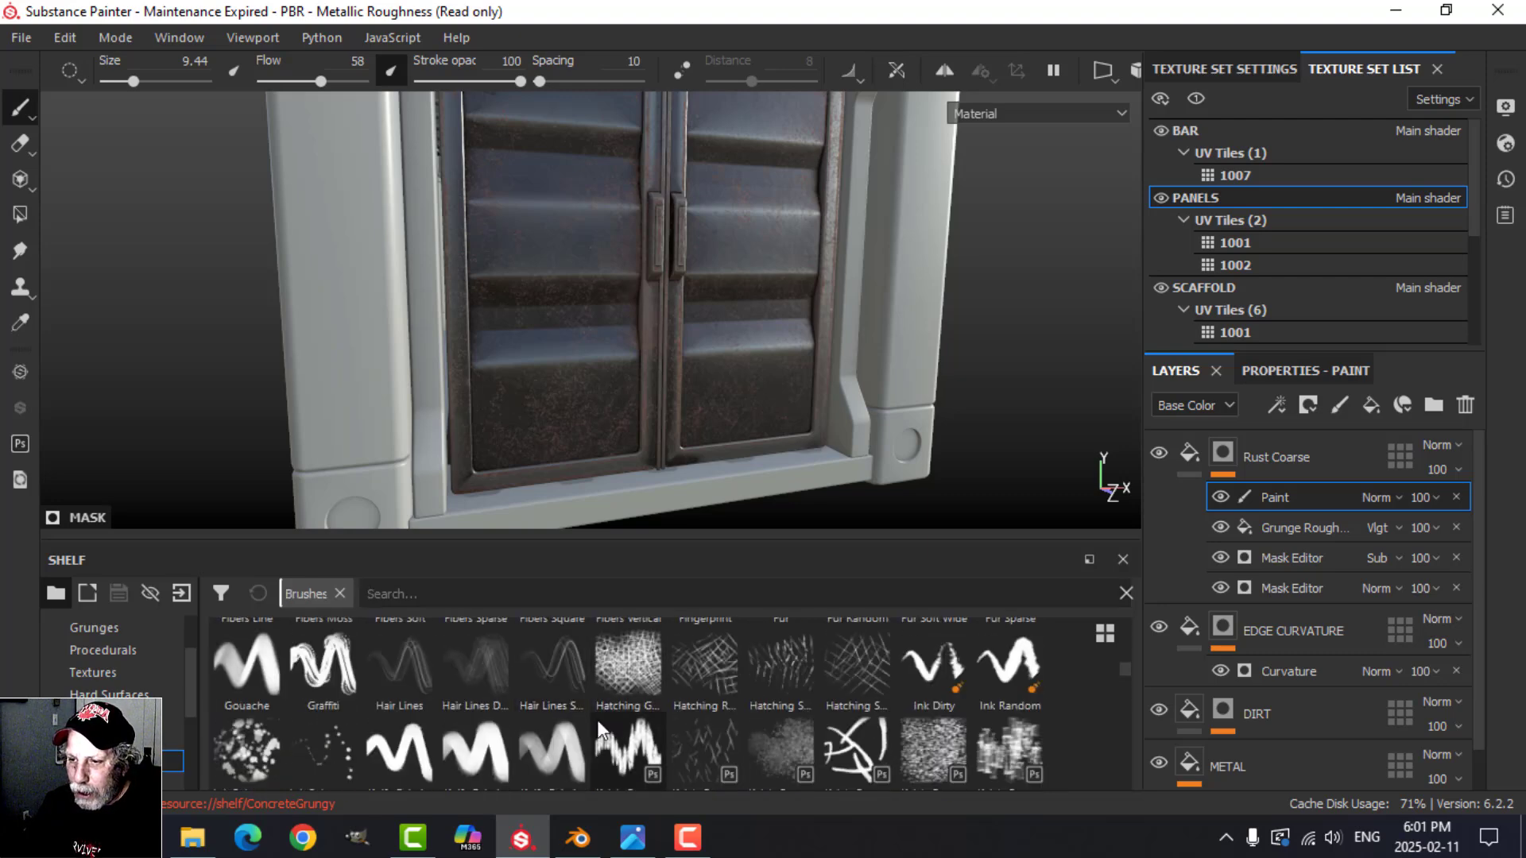
scroll(467, 712, "up", 4)
left_click(341, 678)
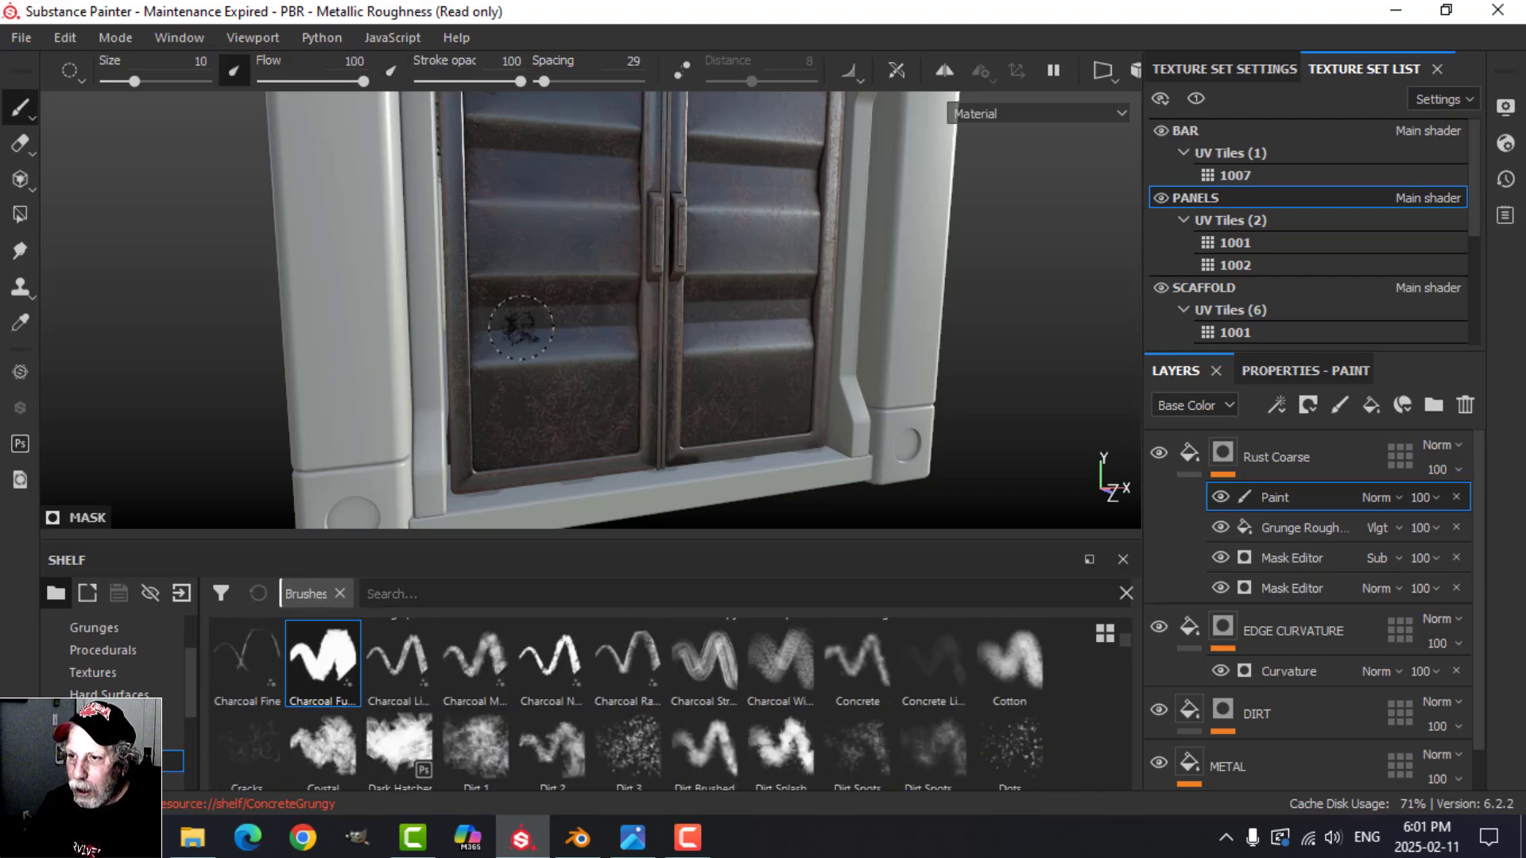
scroll(508, 685, "up", 2)
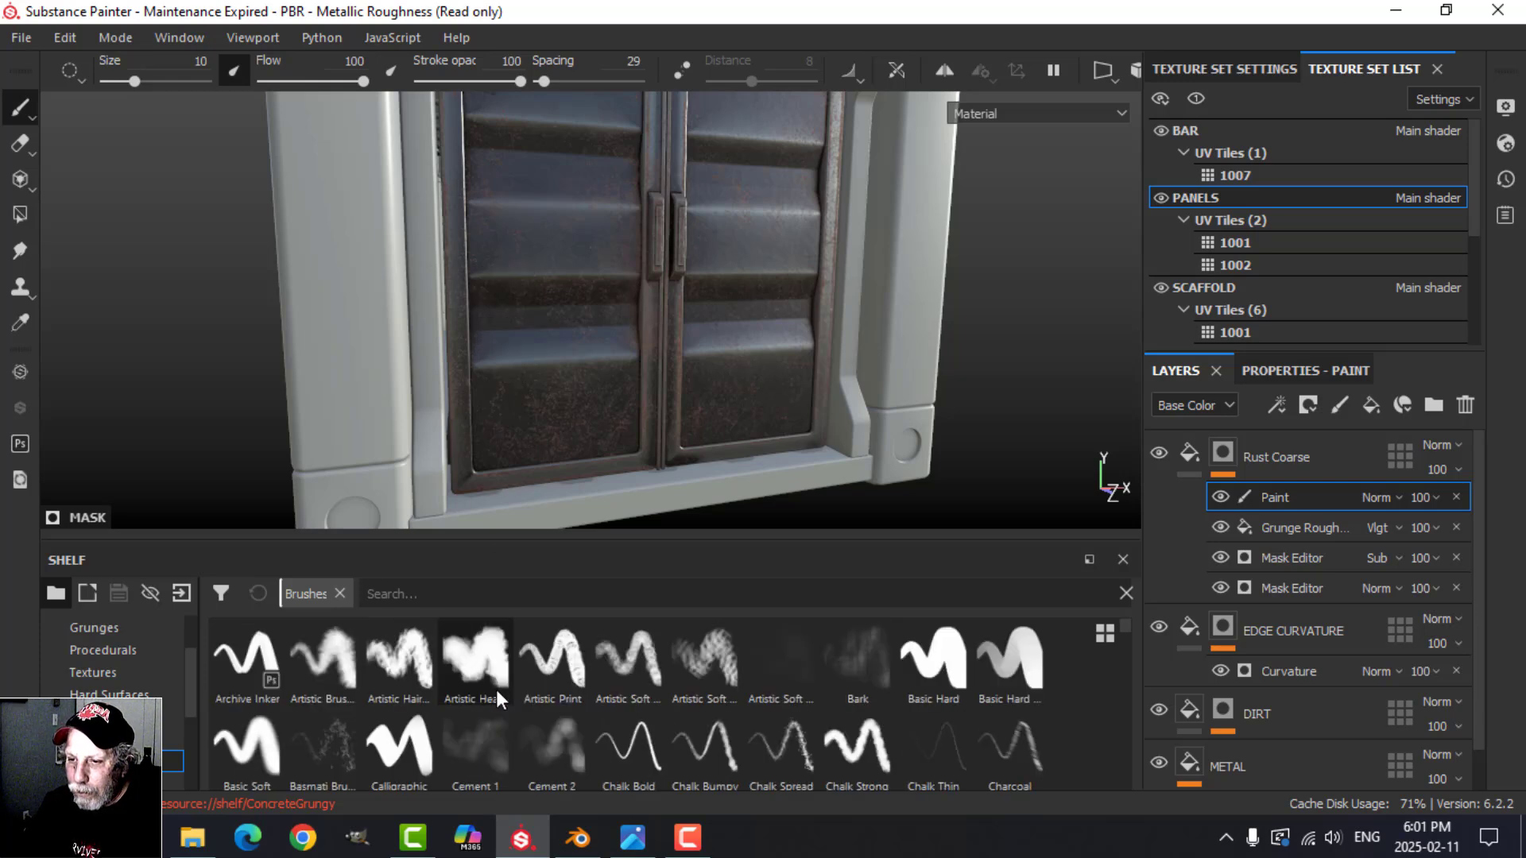
Step: Select the Calligraphic brush, test a white rust stroke across the left door's lower outer frame, and undo the stroke
left_click(399, 742)
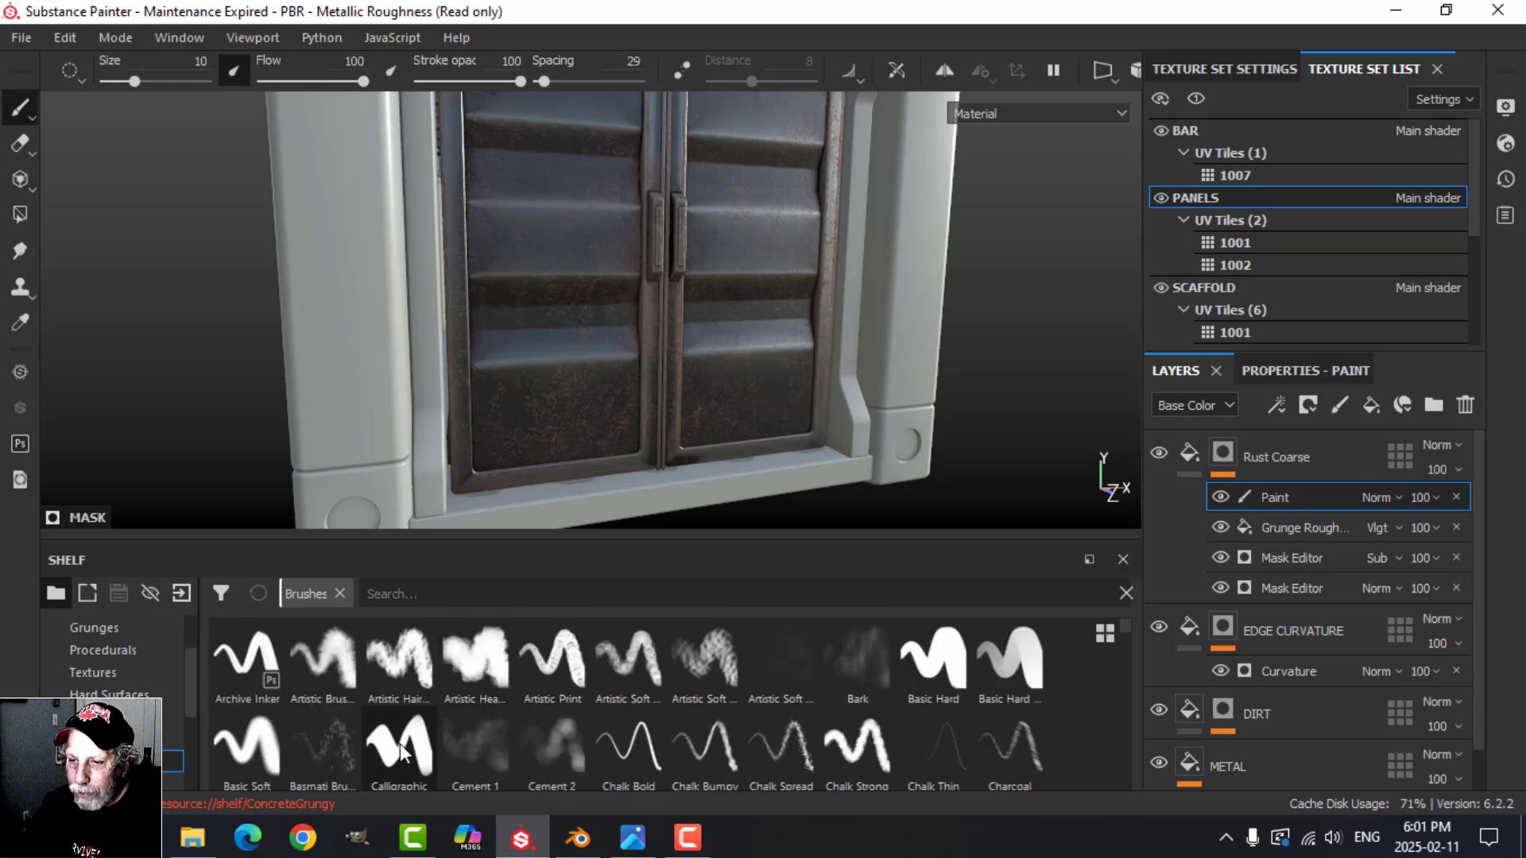
left_click(474, 354)
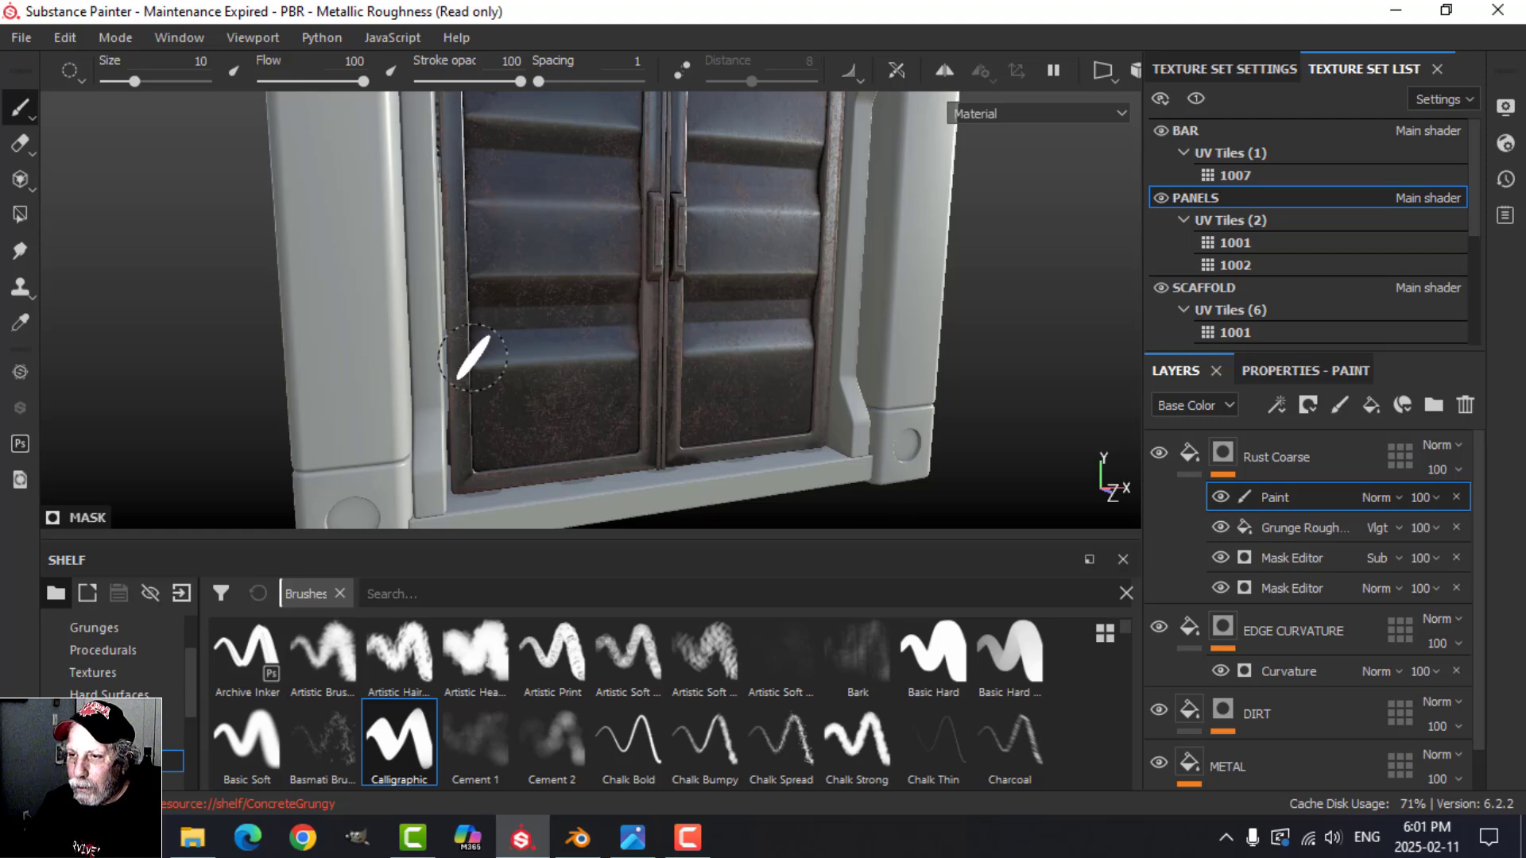
scroll(499, 371, "up", 3)
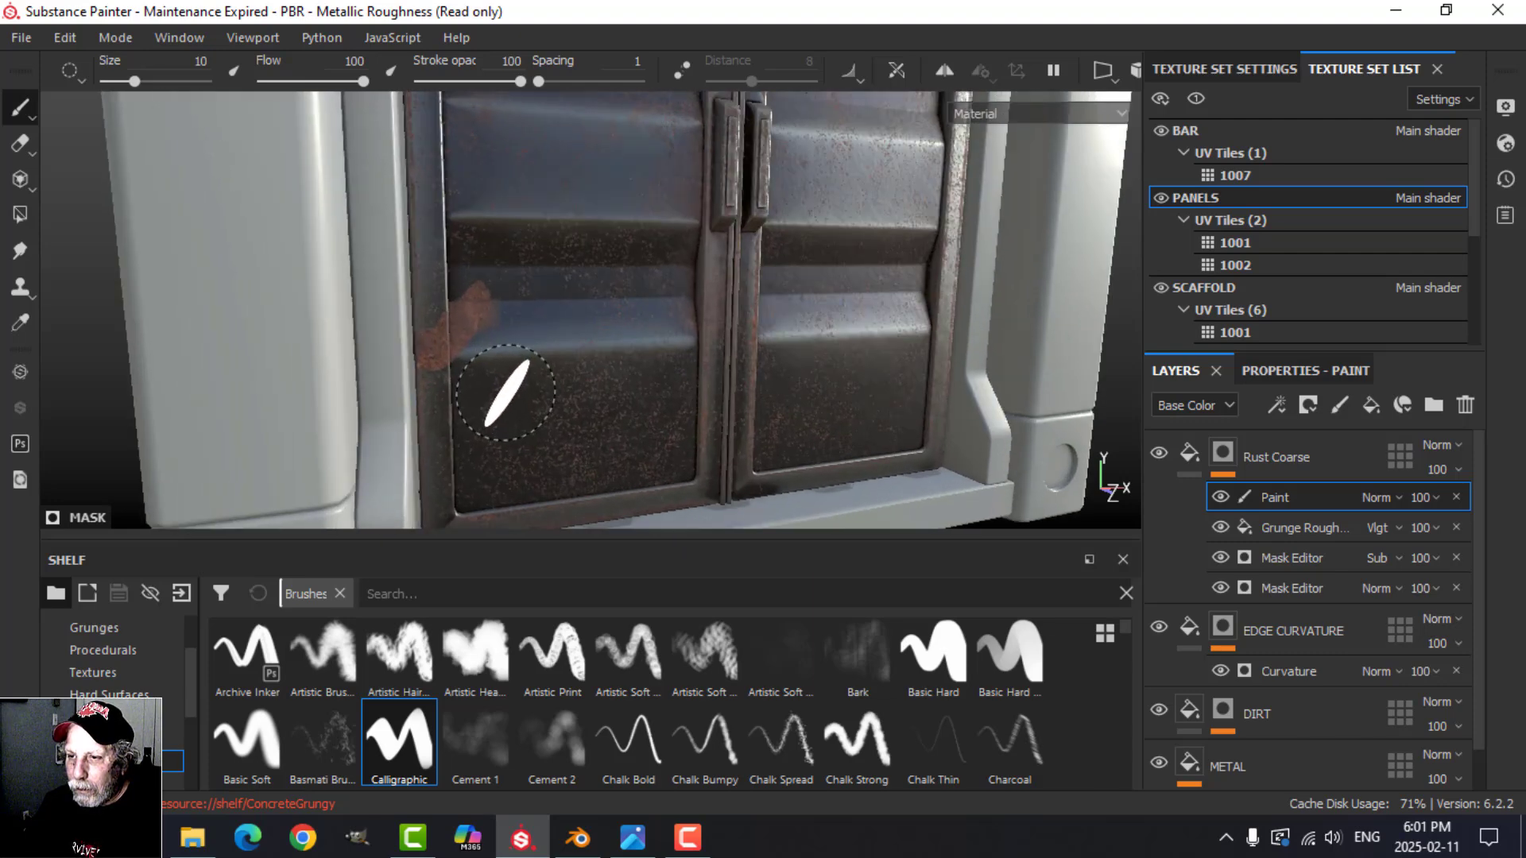
scroll(578, 433, "down", 4)
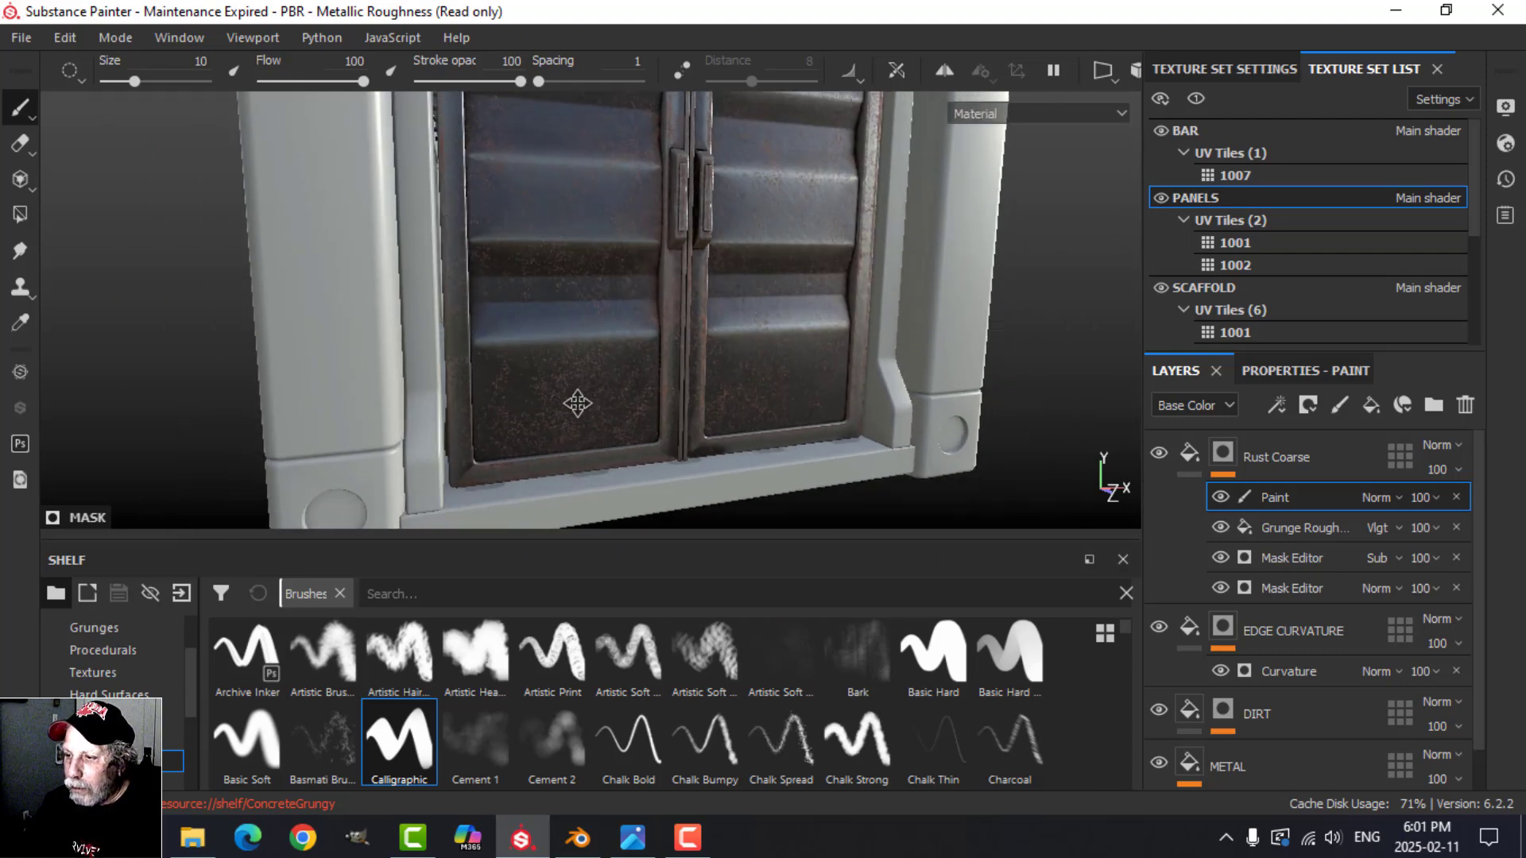
Step: Give the brush a sponge alpha and stamp a rust patch on the left door's outer frame edge
scroll(556, 699, "down", 4)
scroll(558, 699, "down", 3)
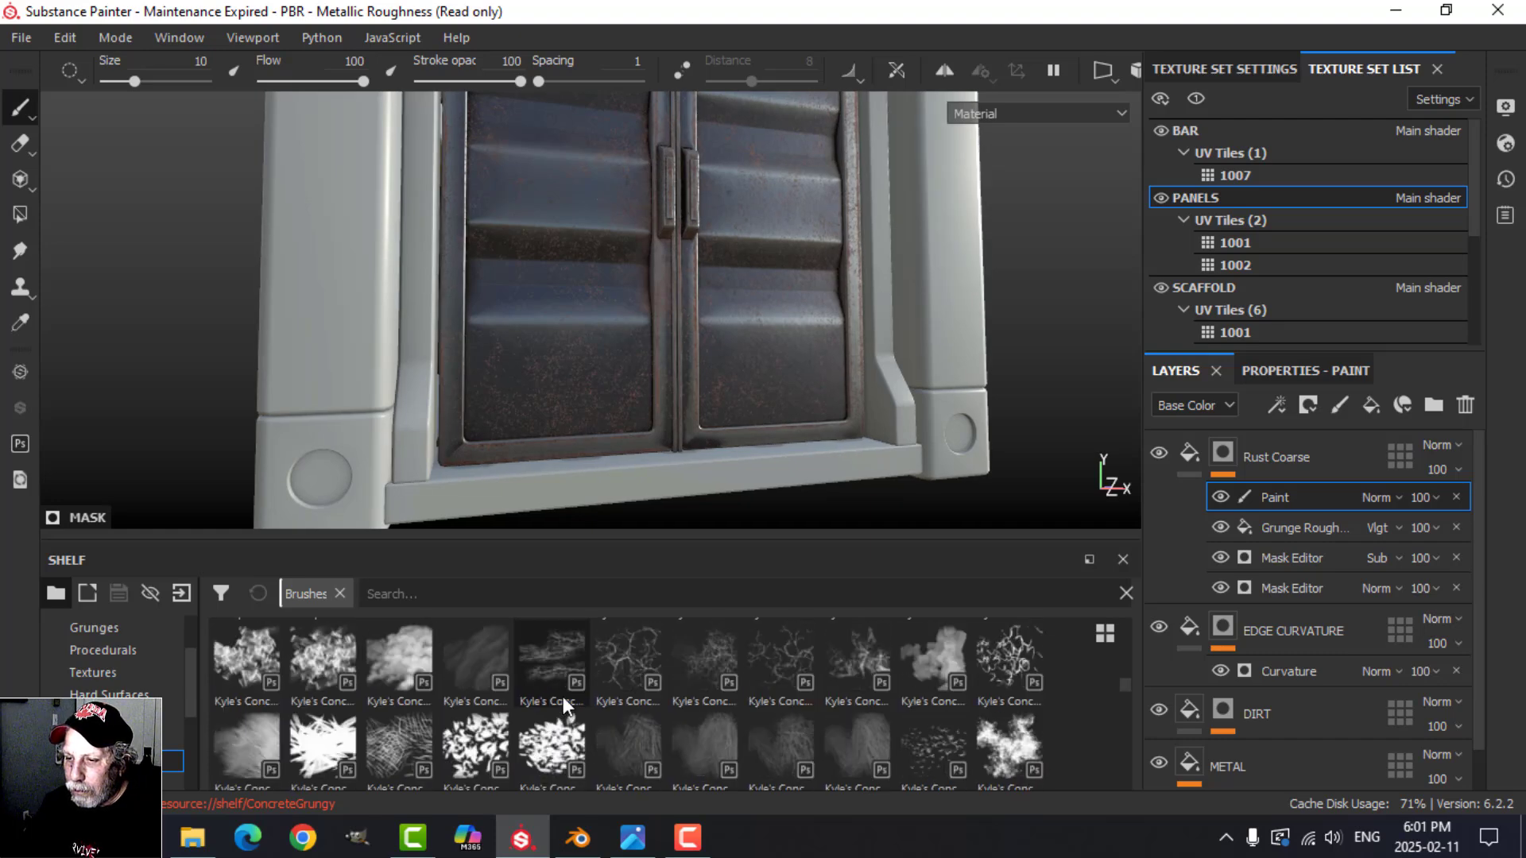
scroll(530, 709, "down", 2)
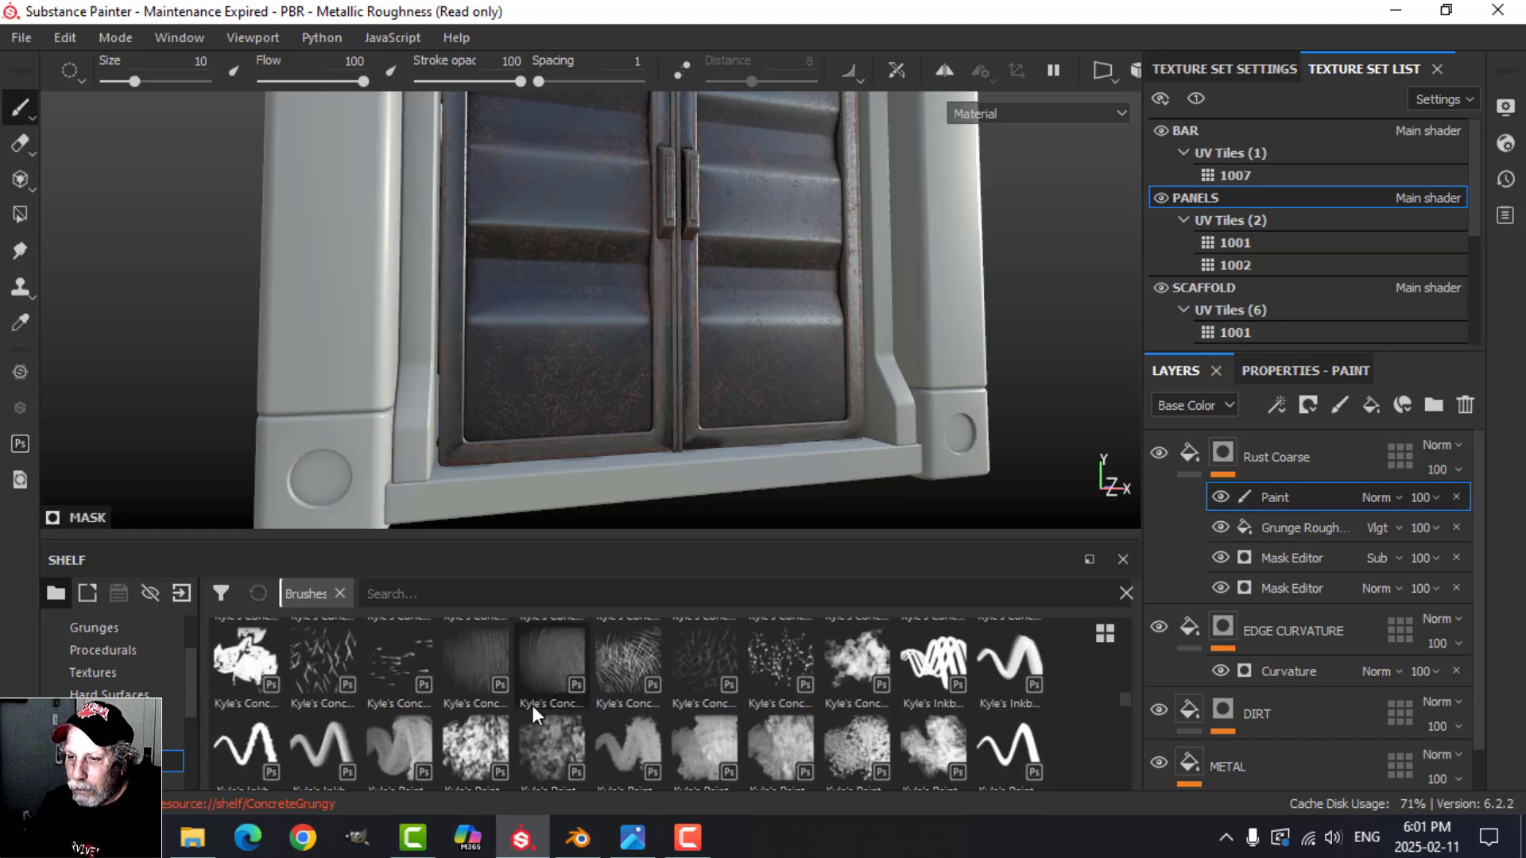
scroll(149, 697, "up", 2)
left_click(105, 673)
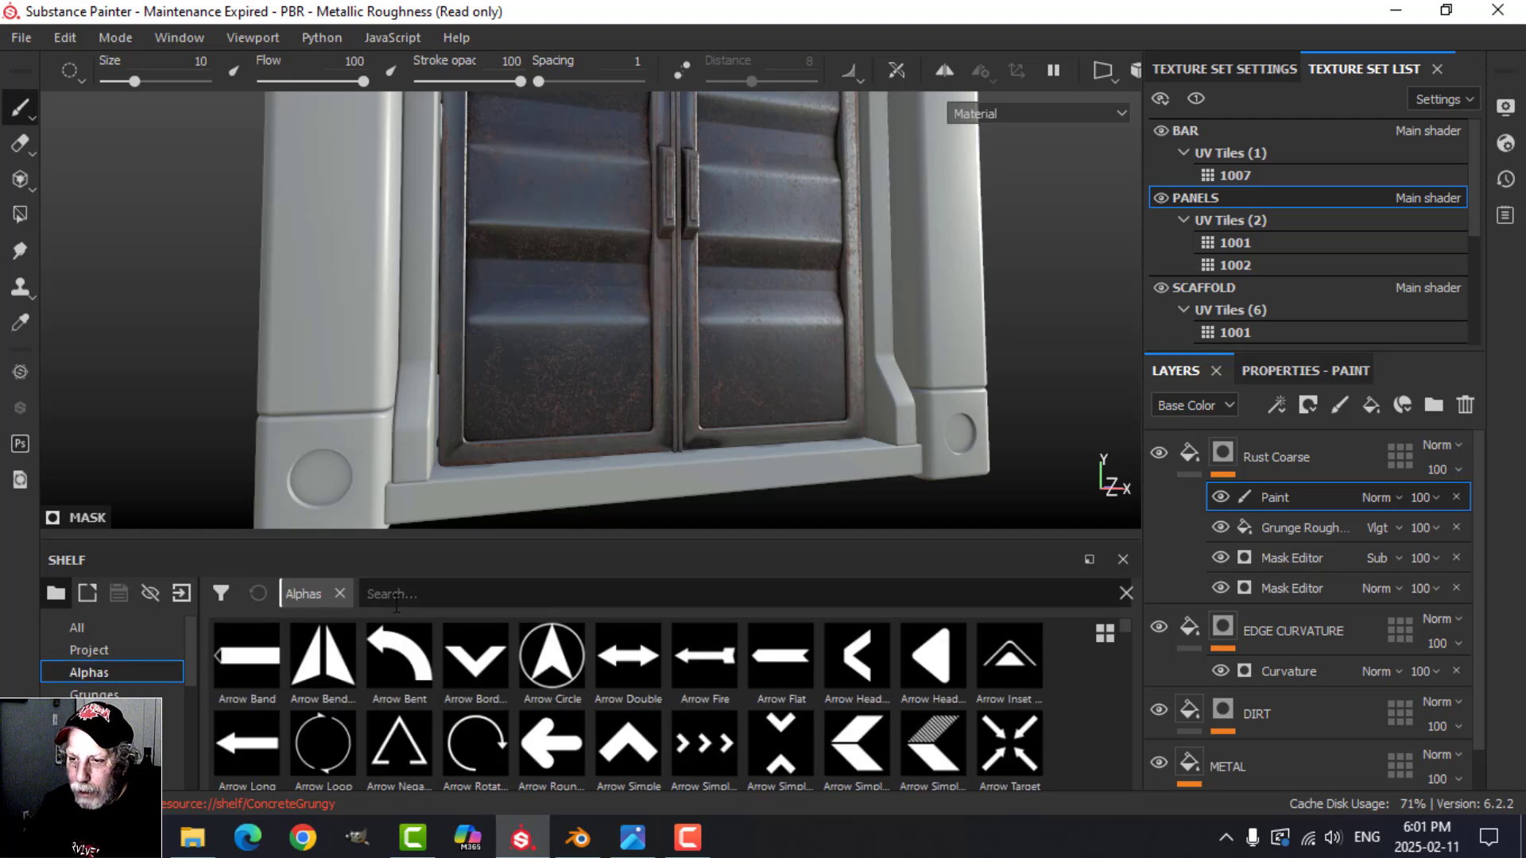
scroll(1006, 660, "down", 5)
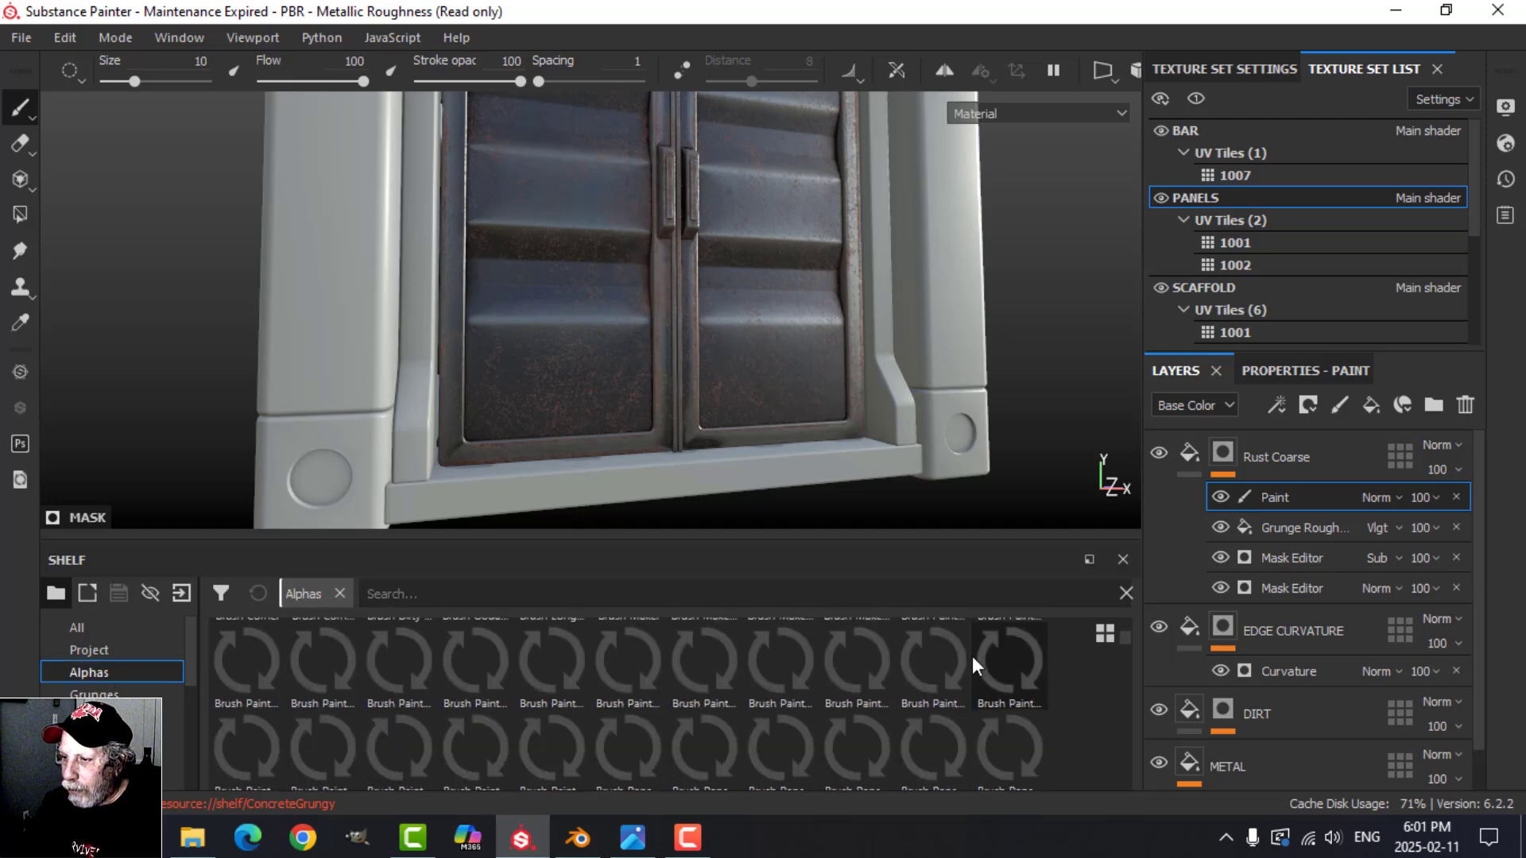
left_click(626, 675)
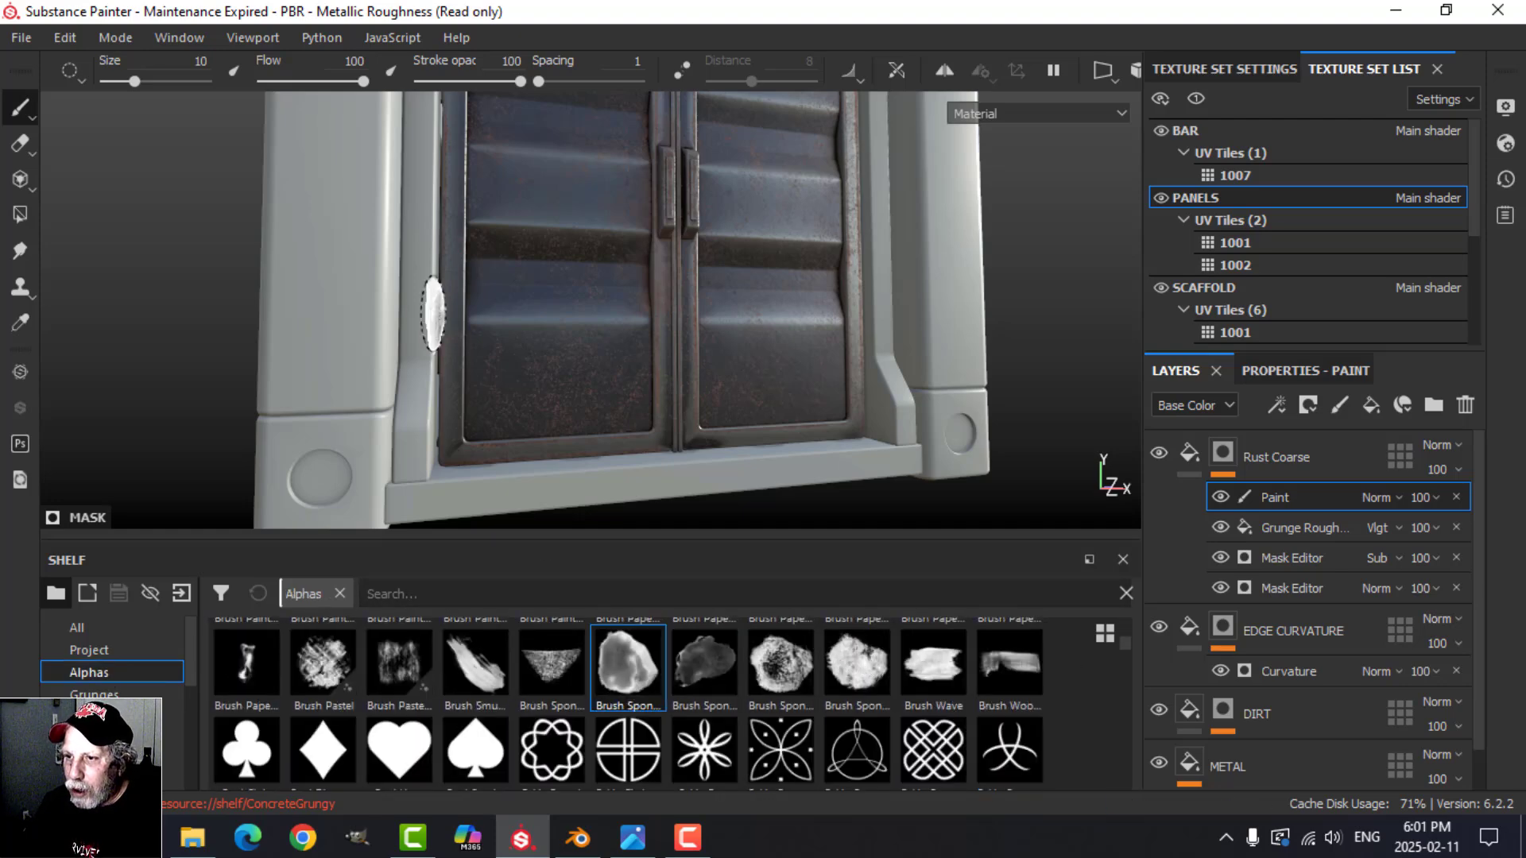
left_click(470, 304)
scroll(628, 380, "up", 2)
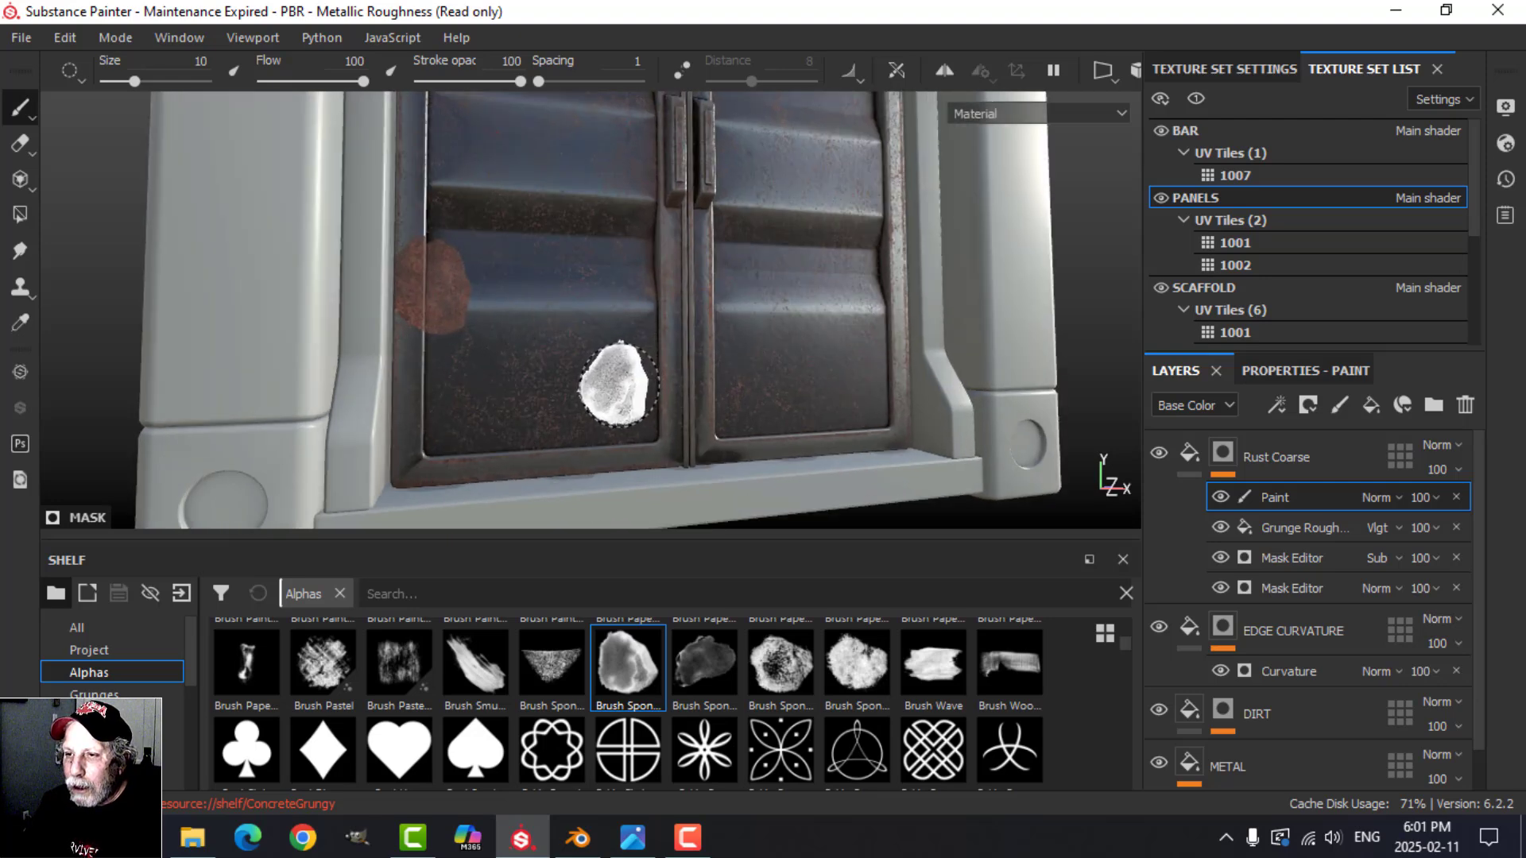
Step: Switch the brush to the darker sponge alpha beside the current one and stamp a rust patch on the left door's outer frame edge
mouse_move(574, 345)
left_mouse_down("alt")
mouse_move(572, 365)
mouse_move(623, 371)
mouse_move(577, 394)
mouse_move(484, 365)
mouse_move(541, 296)
mouse_move(606, 344)
left_mouse_up("alt")
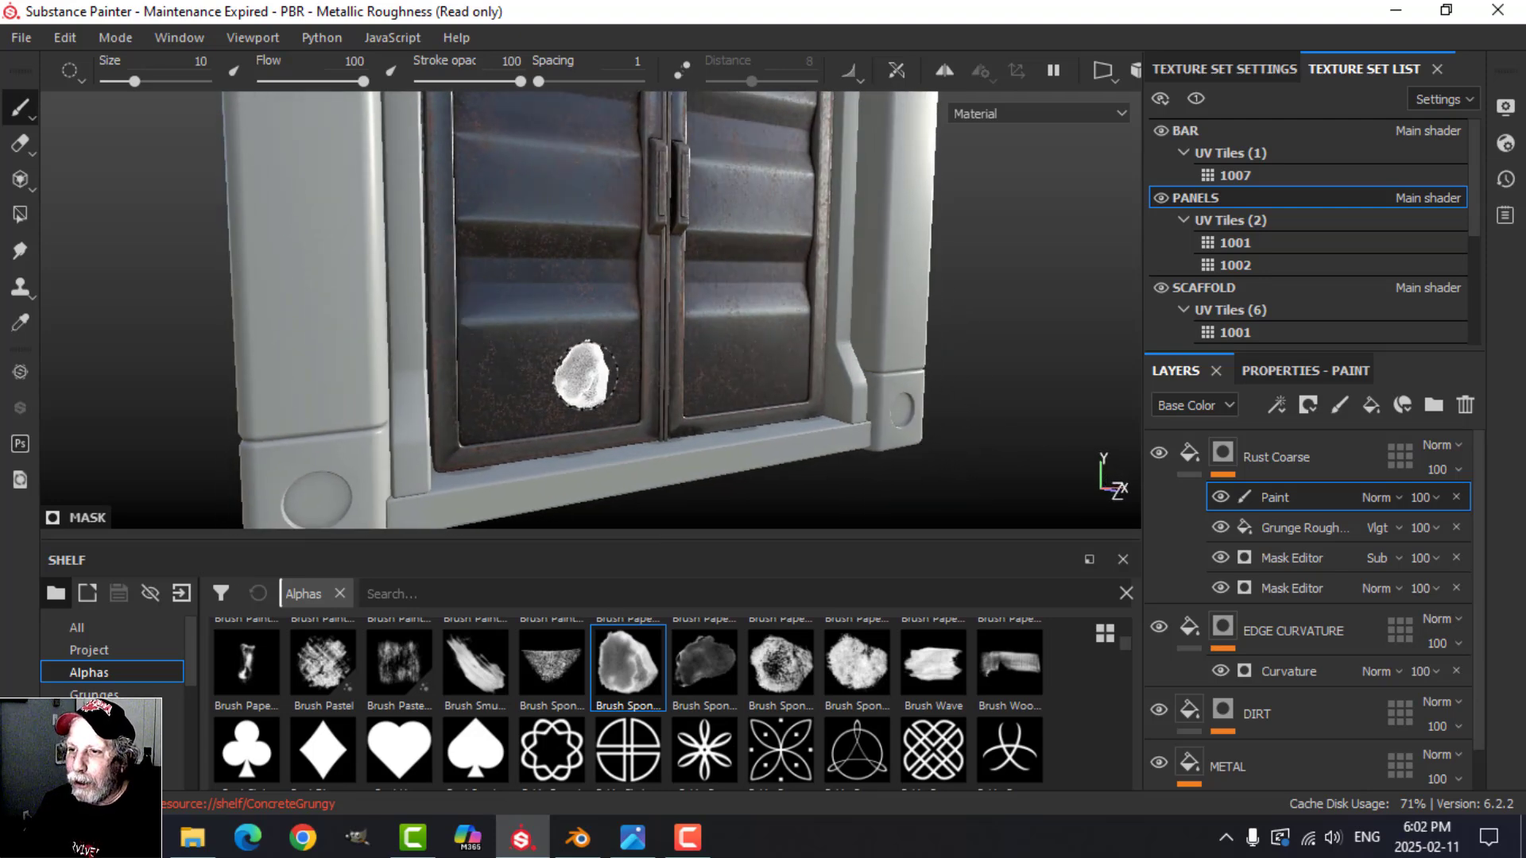
left_click(717, 670)
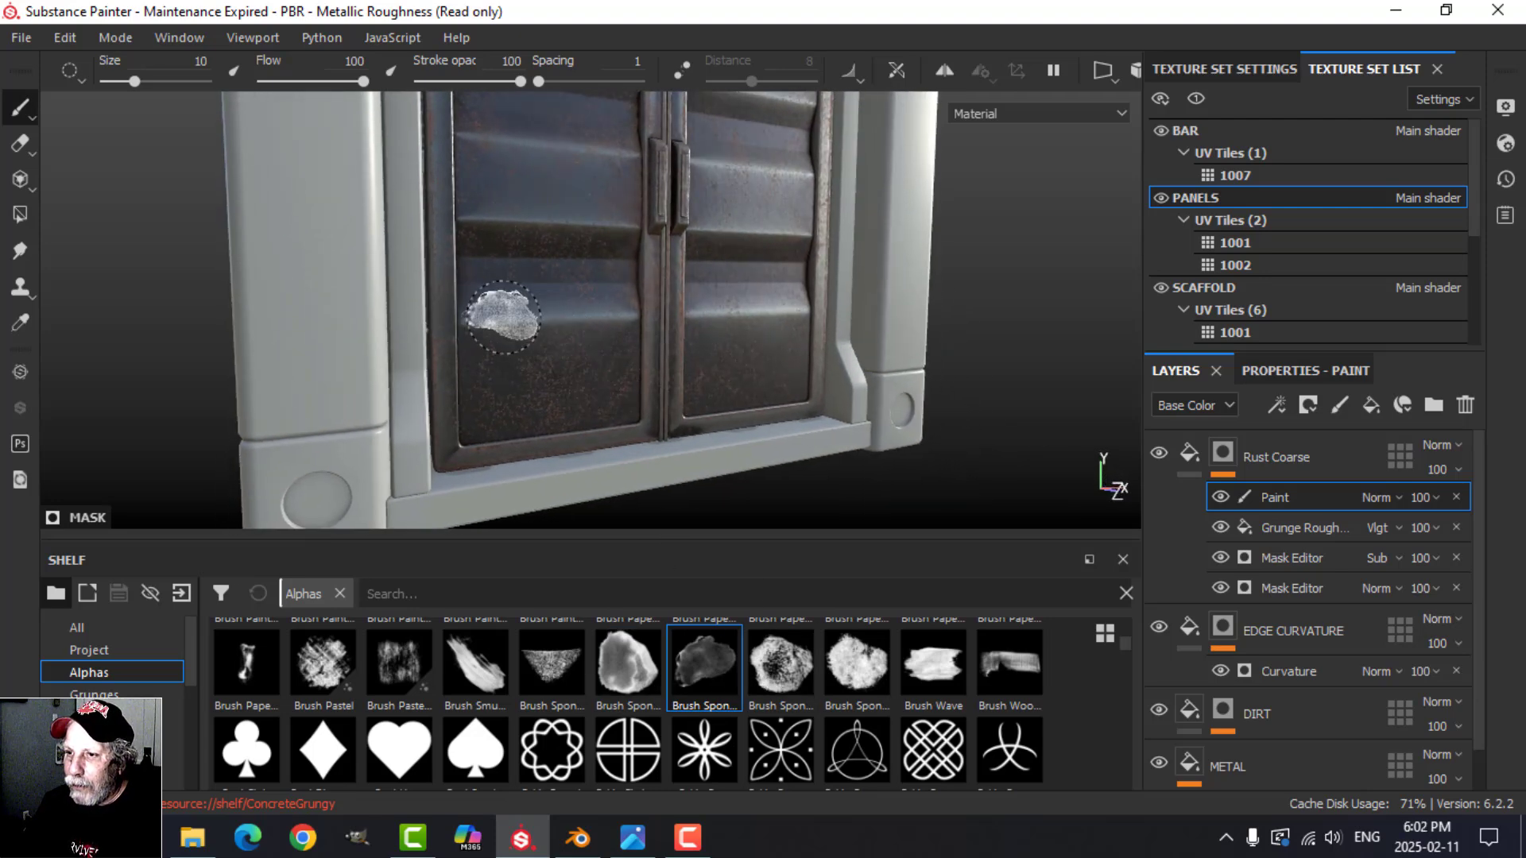
left_click(475, 309)
mouse_move(672, 395)
left_mouse_down("alt")
mouse_move(619, 365)
mouse_move(527, 381)
mouse_move(651, 348)
mouse_move(607, 355)
left_mouse_up("alt")
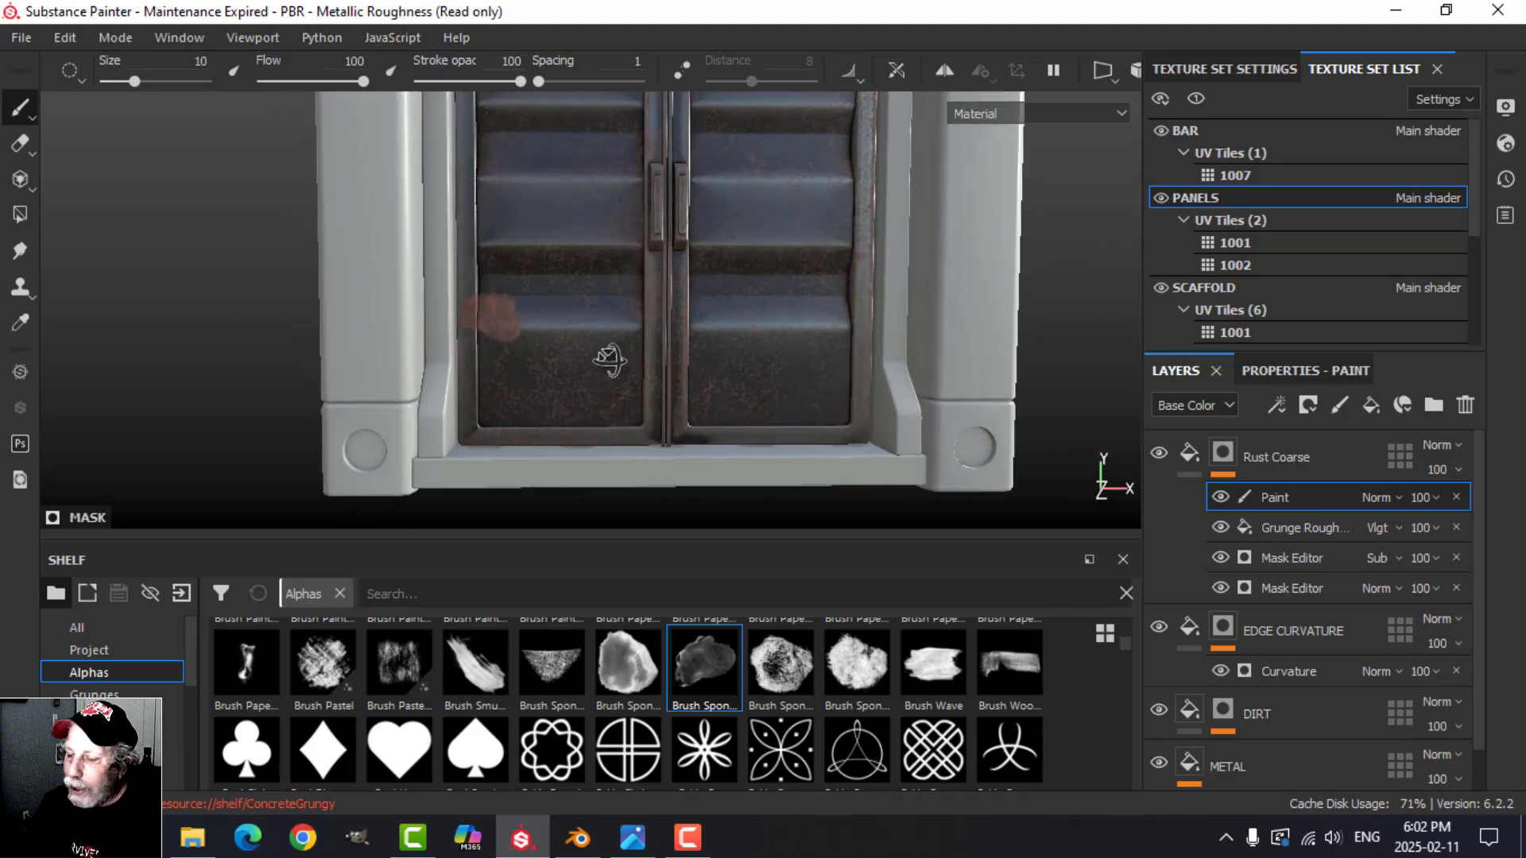
Step: Review the material channels and parameters of the Rust Coarse layer's fill
left_click(1189, 453)
left_click(1272, 372)
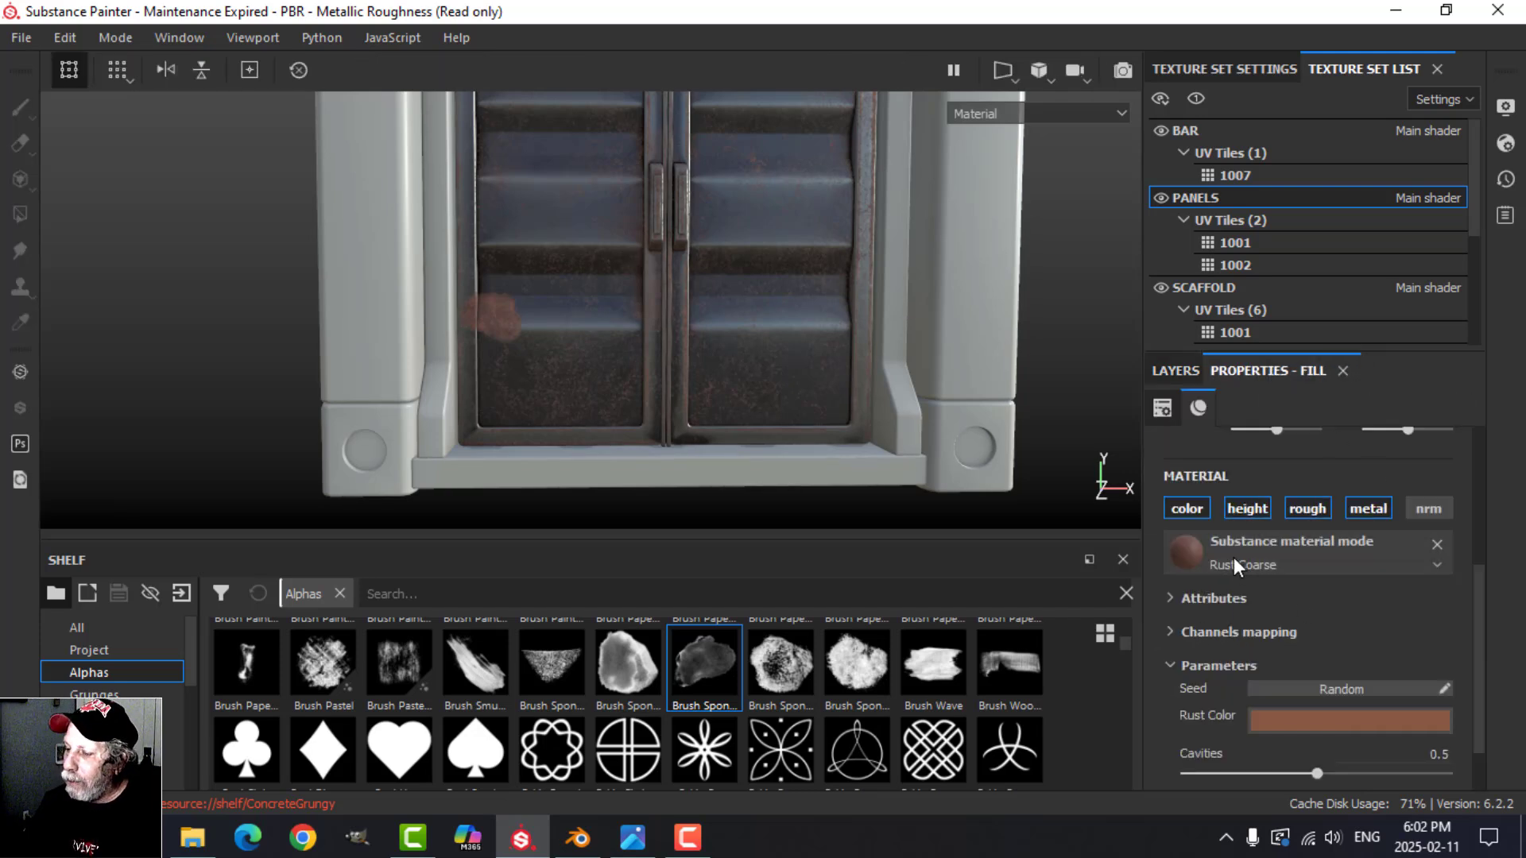
scroll(1304, 619, "down", 2)
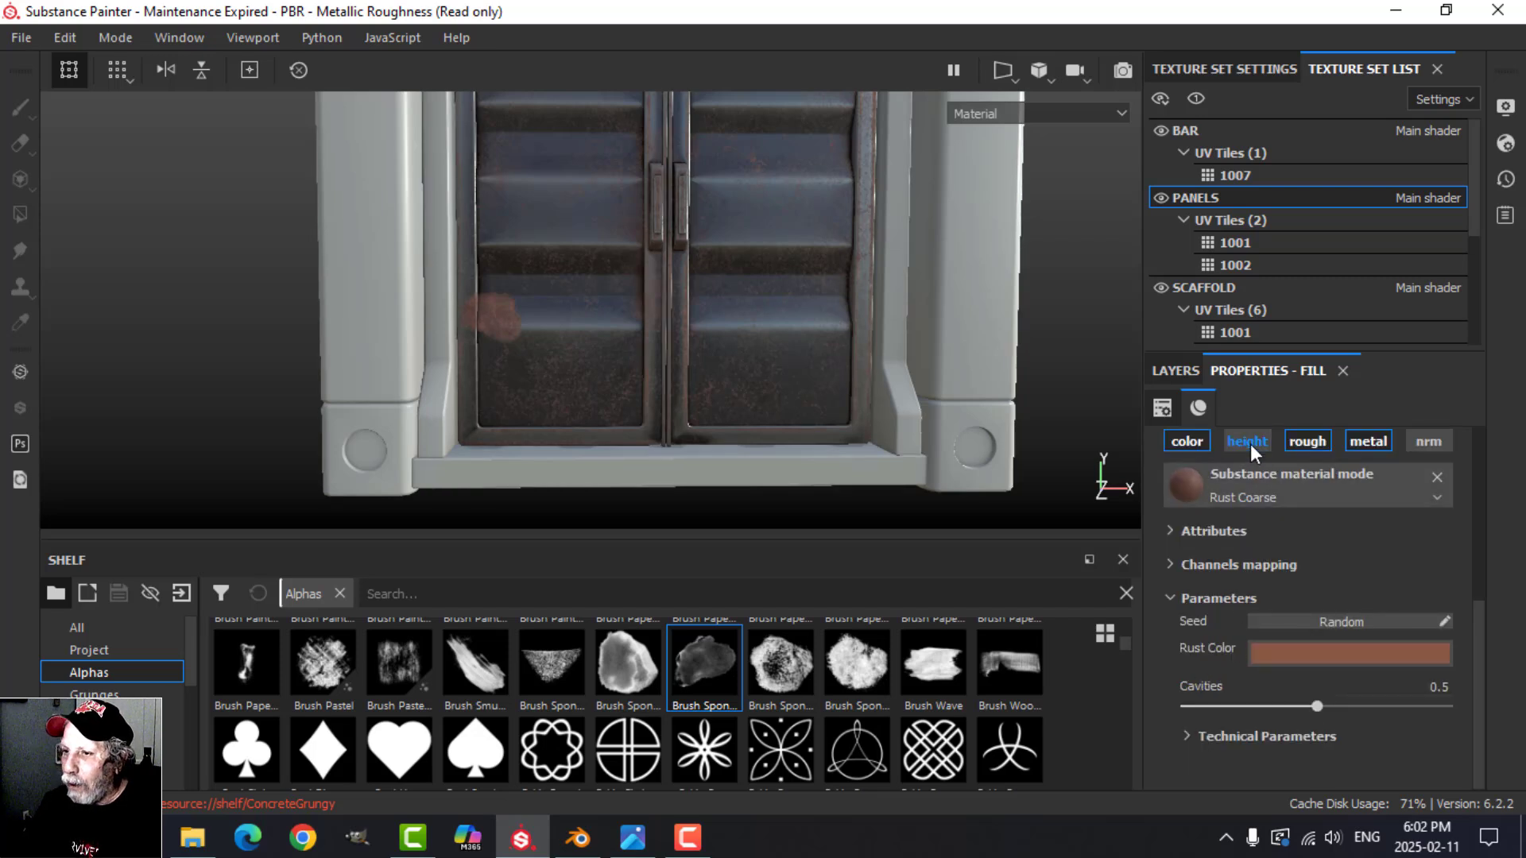
scroll(1263, 608, "up", 2)
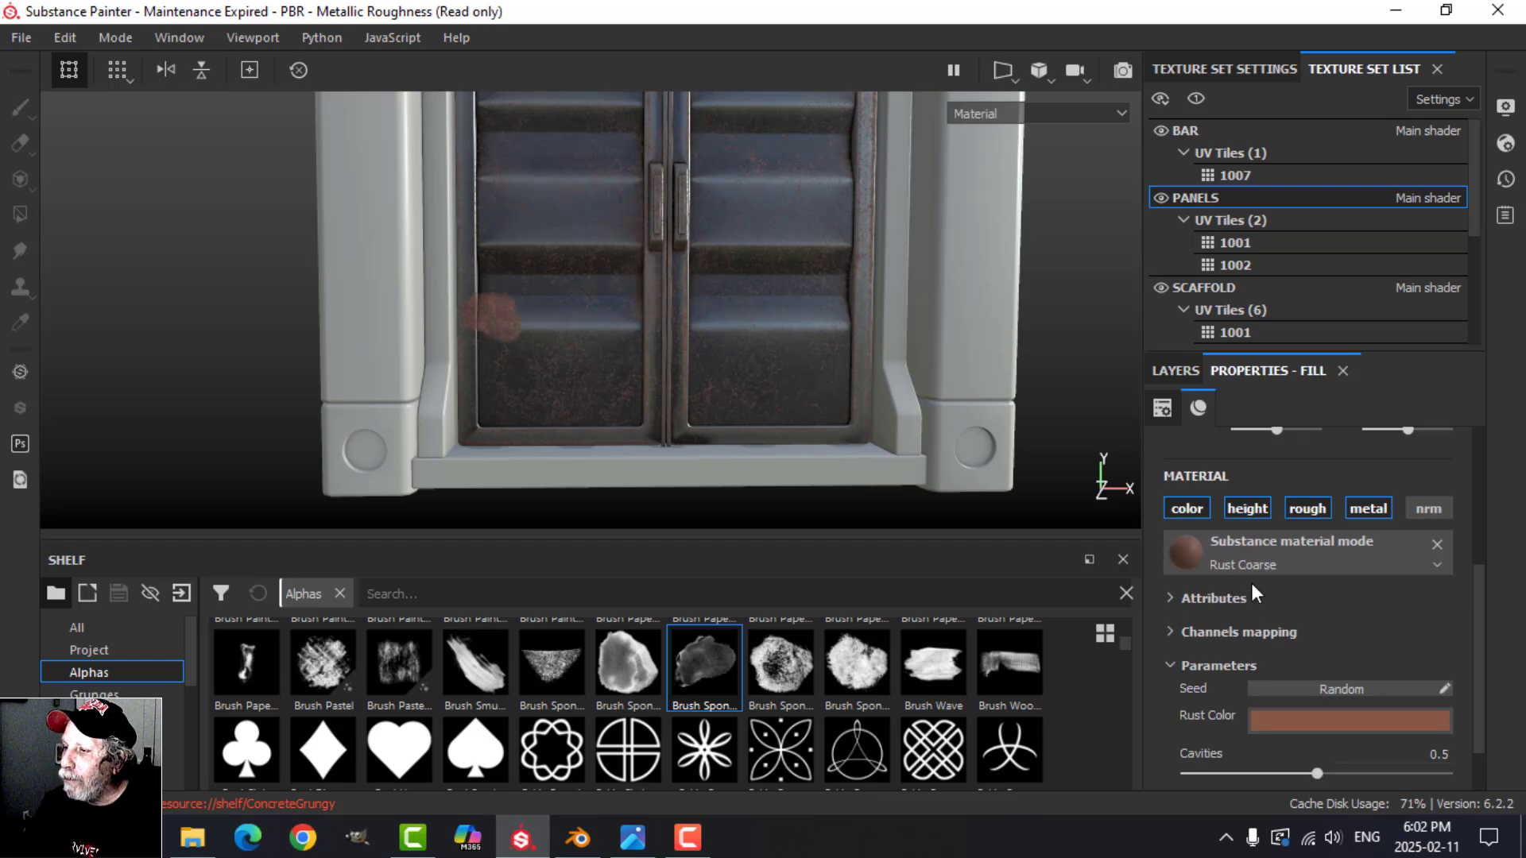
scroll(1251, 588, "down", 2)
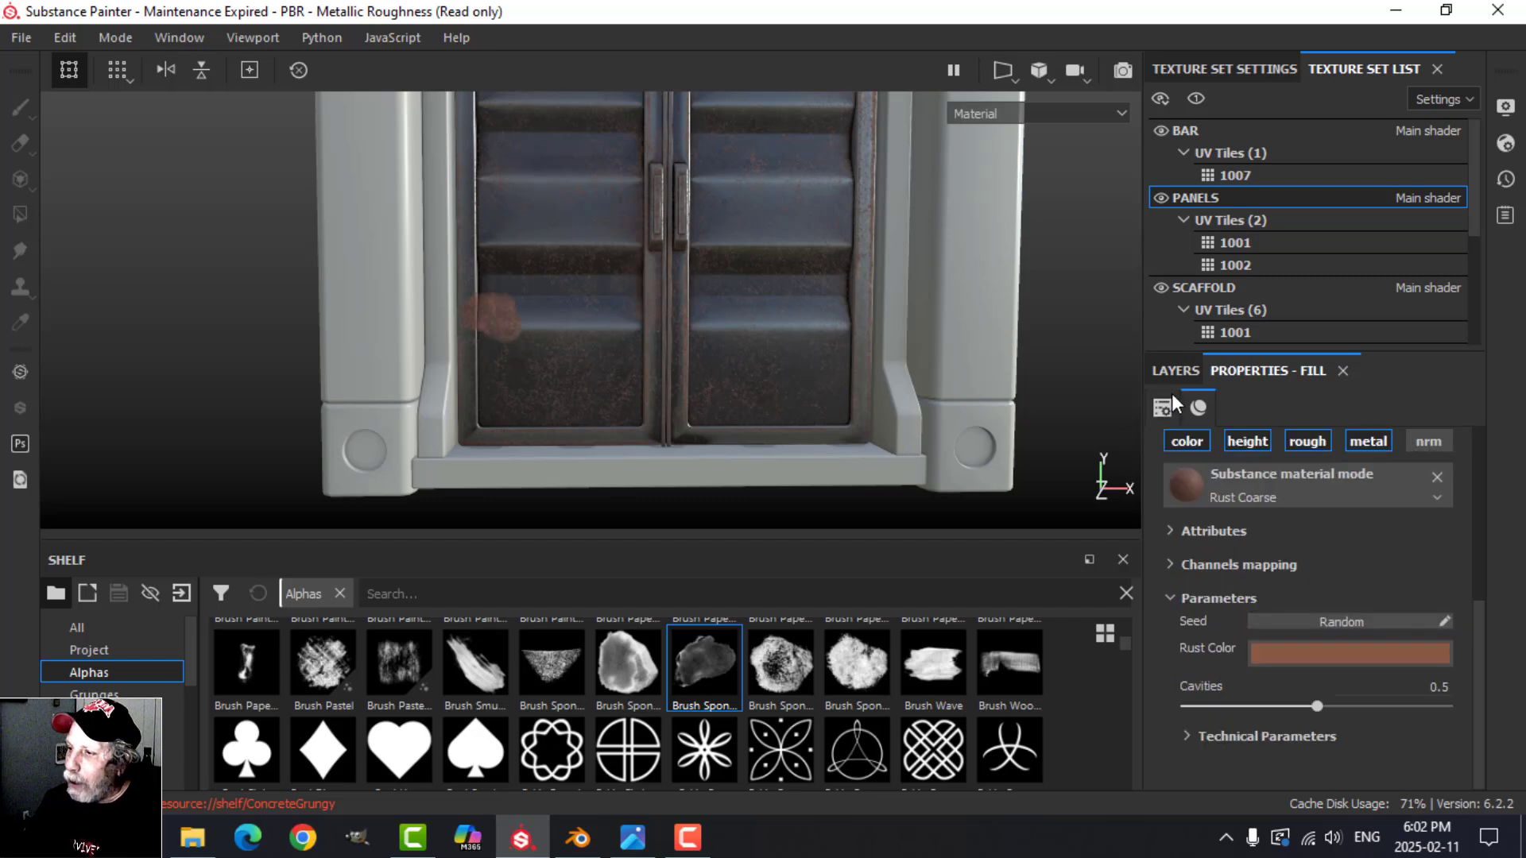
Step: Add an anchor point to the Rust Coarse layer's mask
left_click(1172, 370)
left_click(1224, 457)
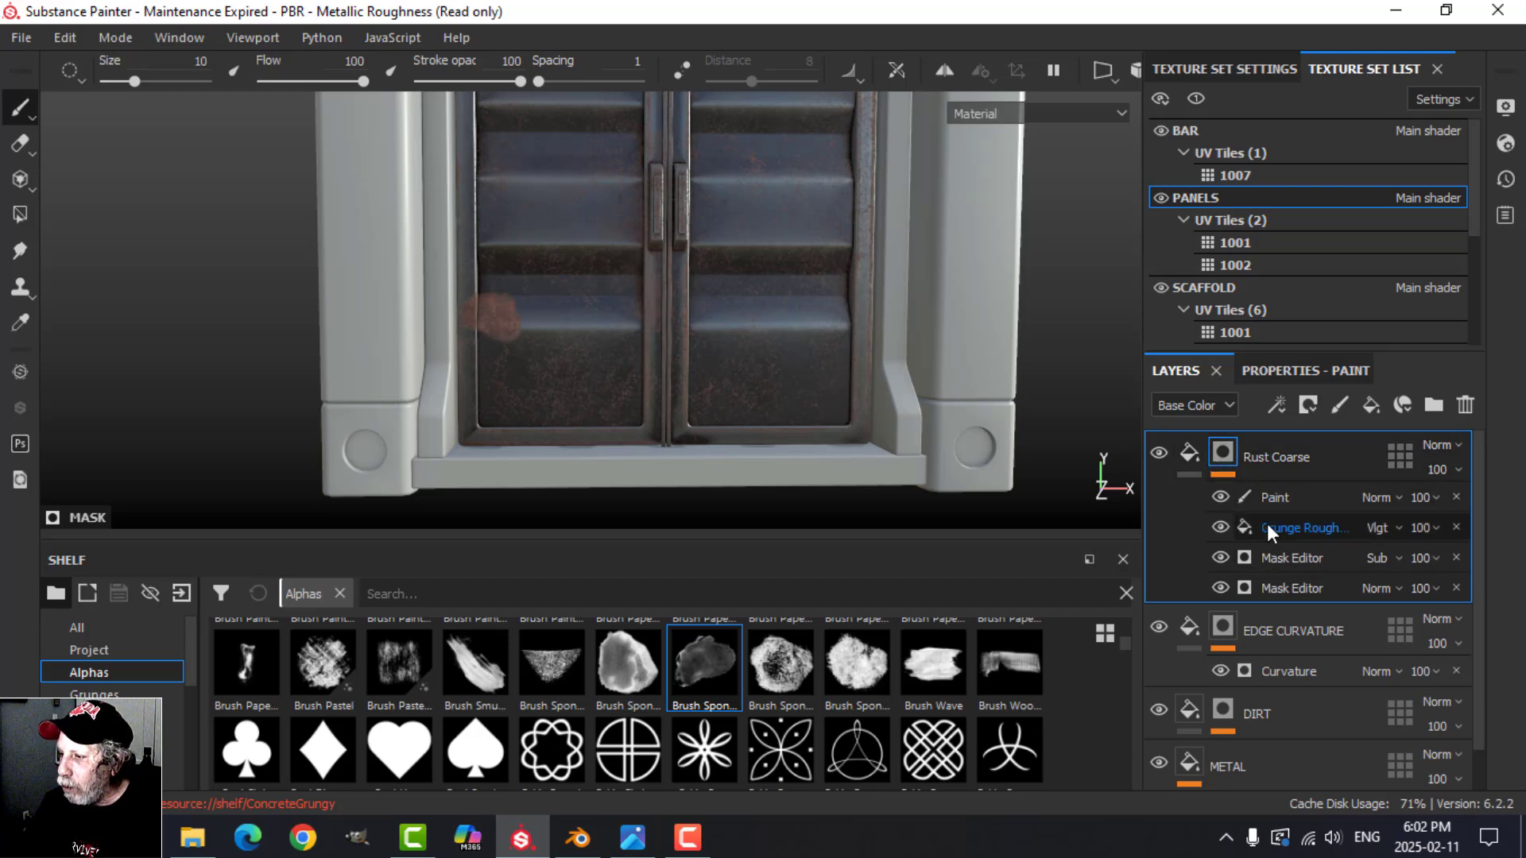
left_click(1277, 407)
left_click(1344, 623)
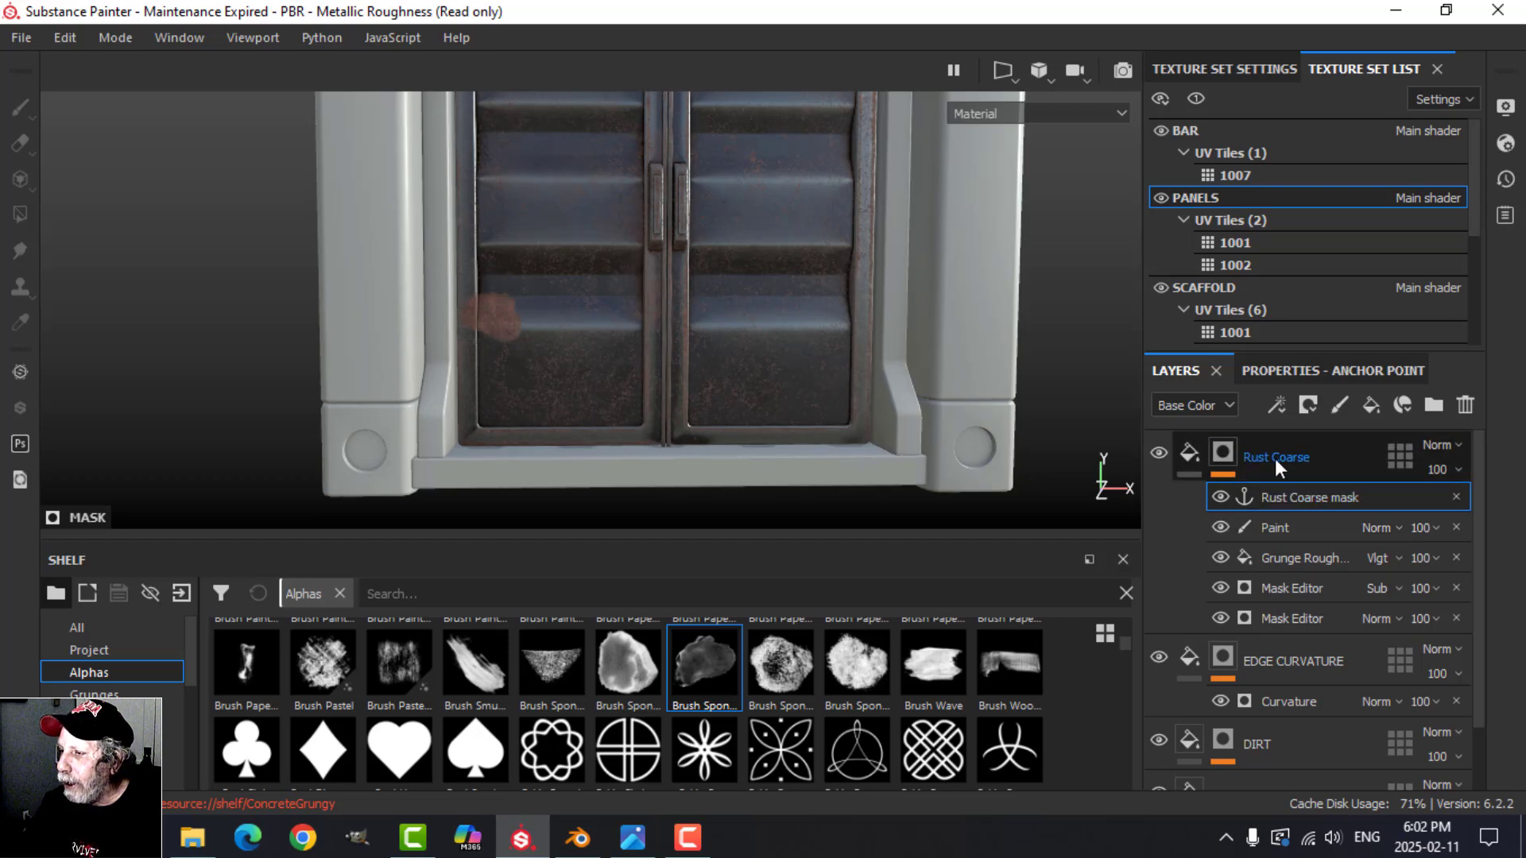
Step: Add a fill layer above Rust Coarse with only the height channel enabled and set its height to about -0.32
left_click(1192, 450)
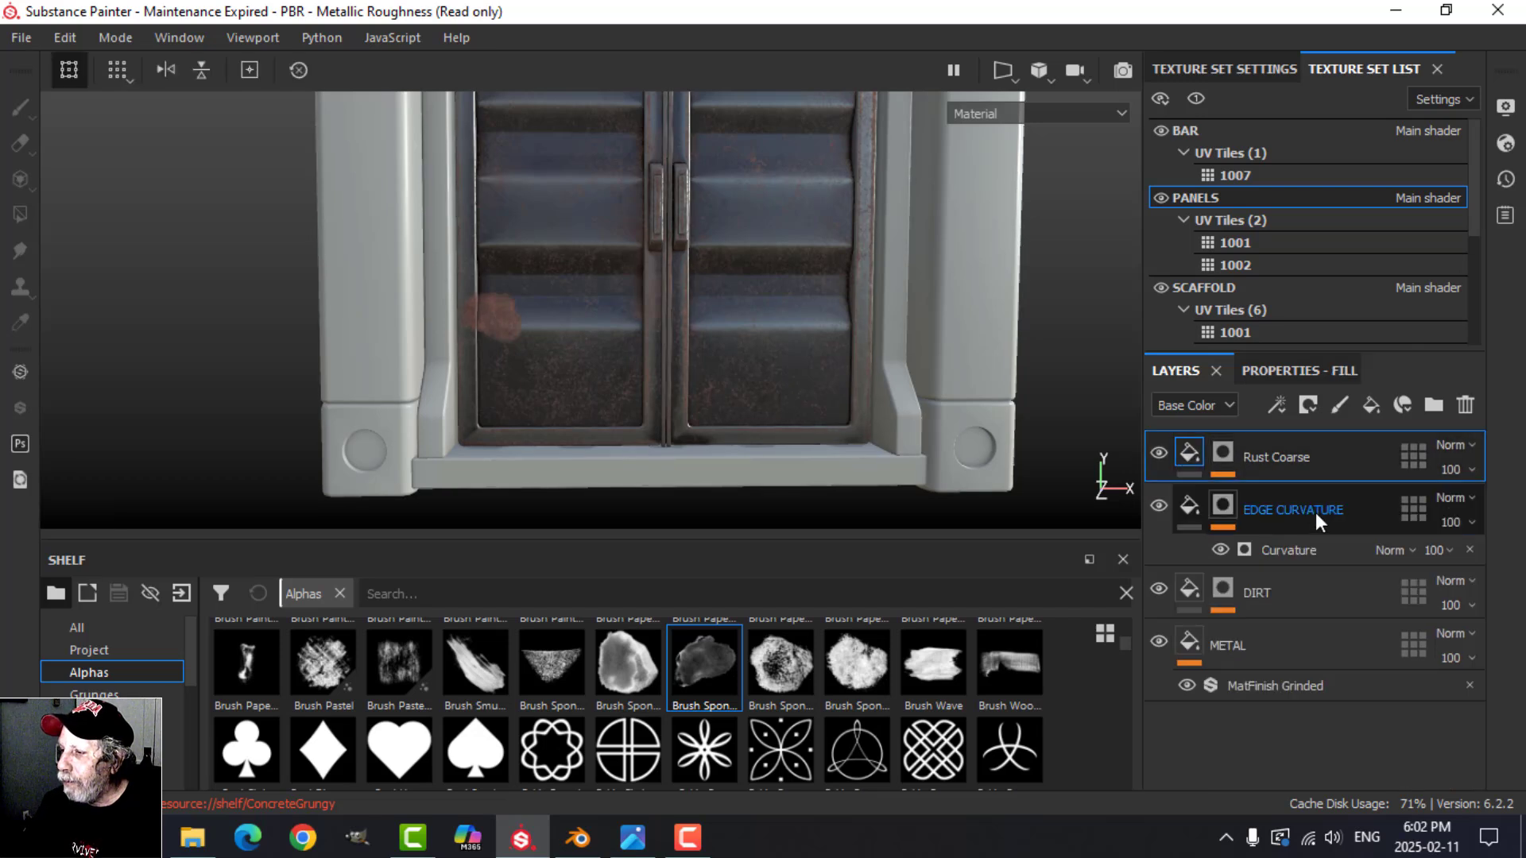
left_click(1368, 406)
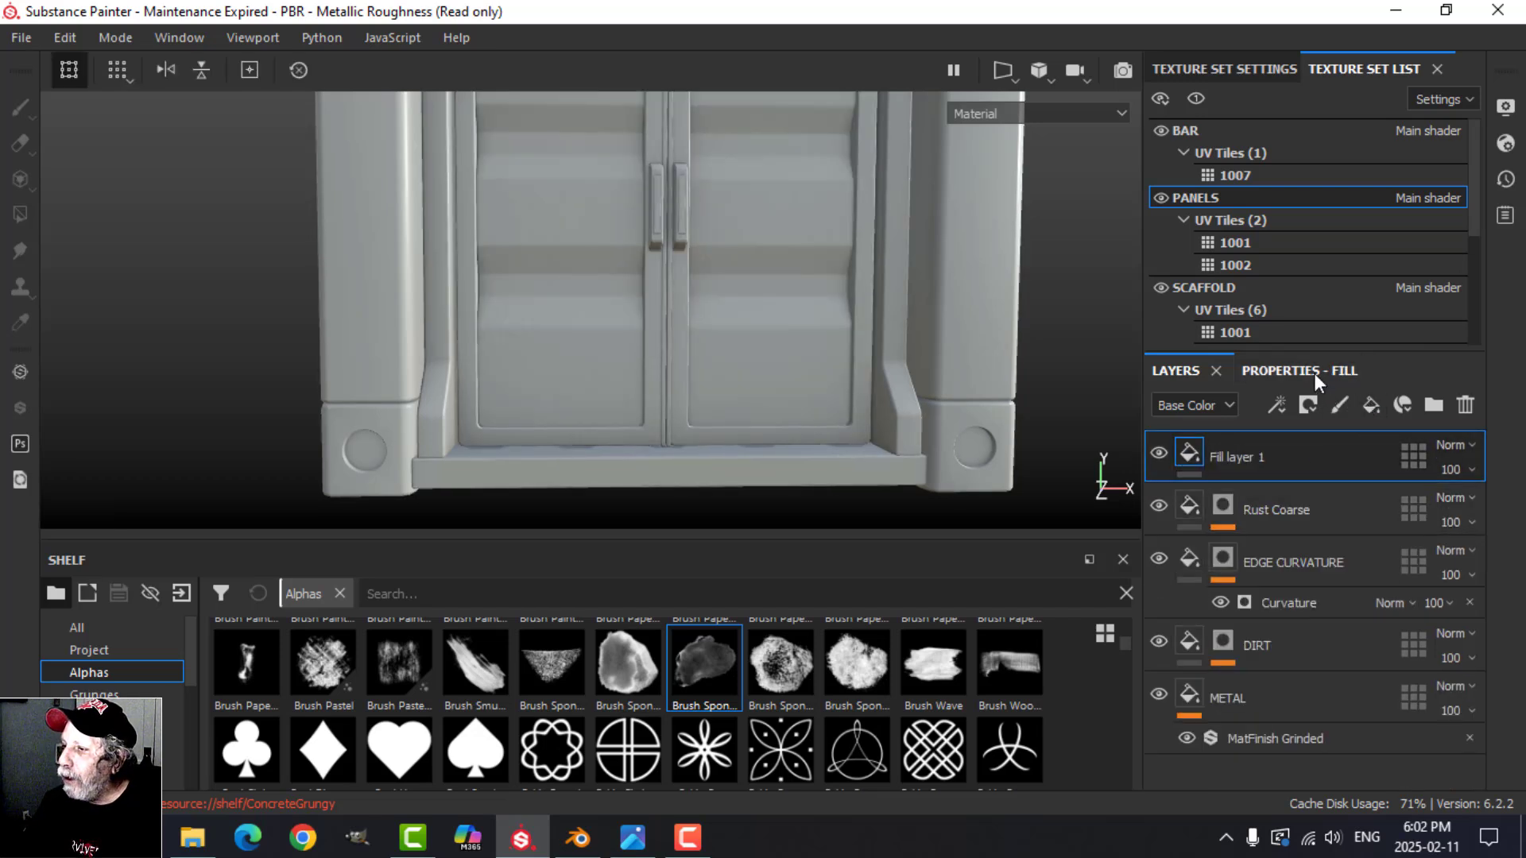
left_click(1313, 373)
left_click(1244, 476)
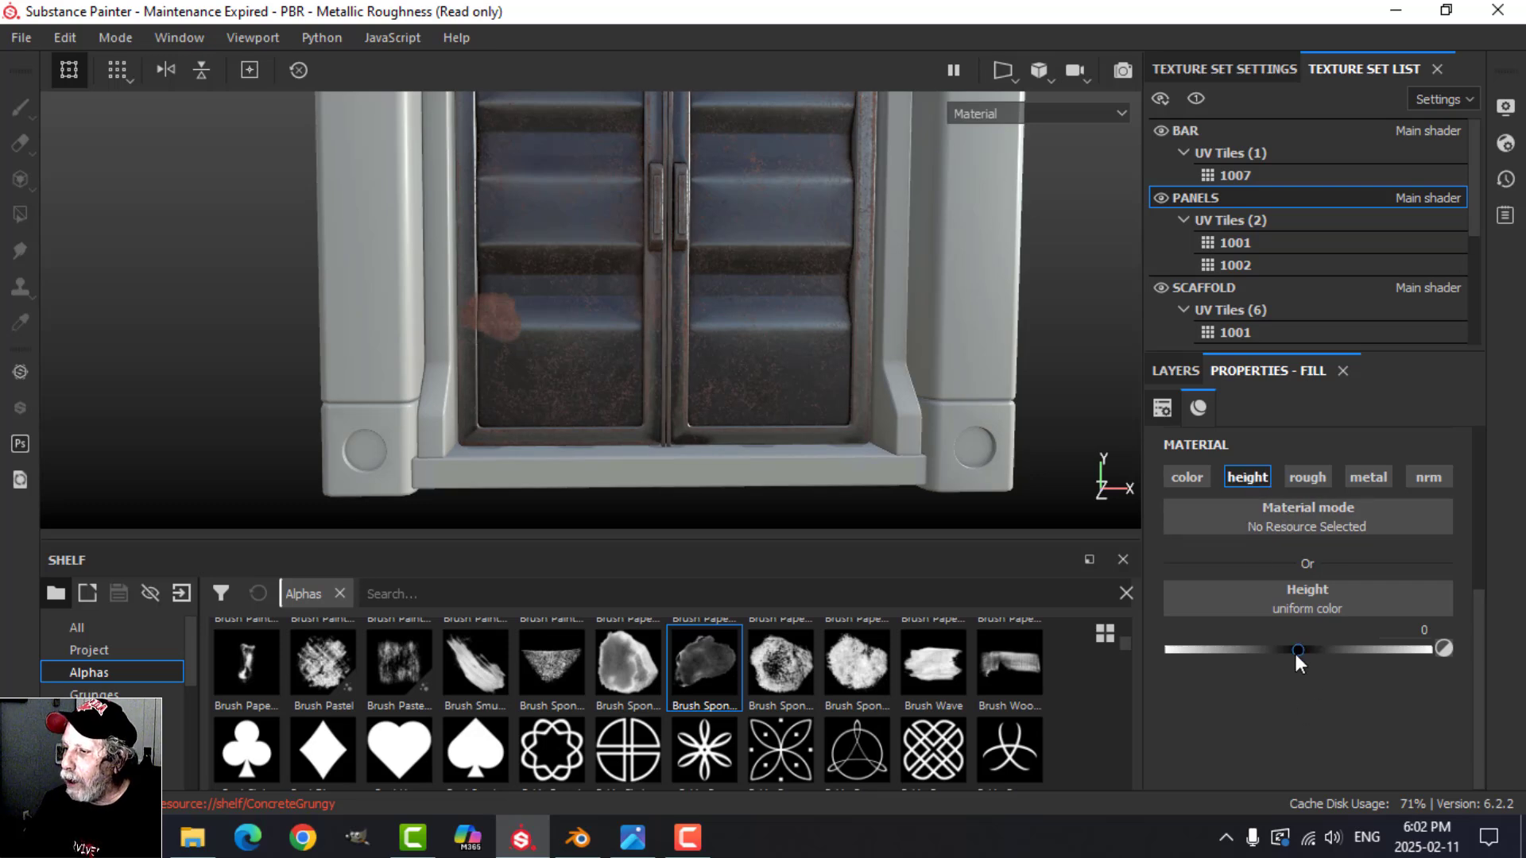
left_click_drag(1297, 650, 1255, 650)
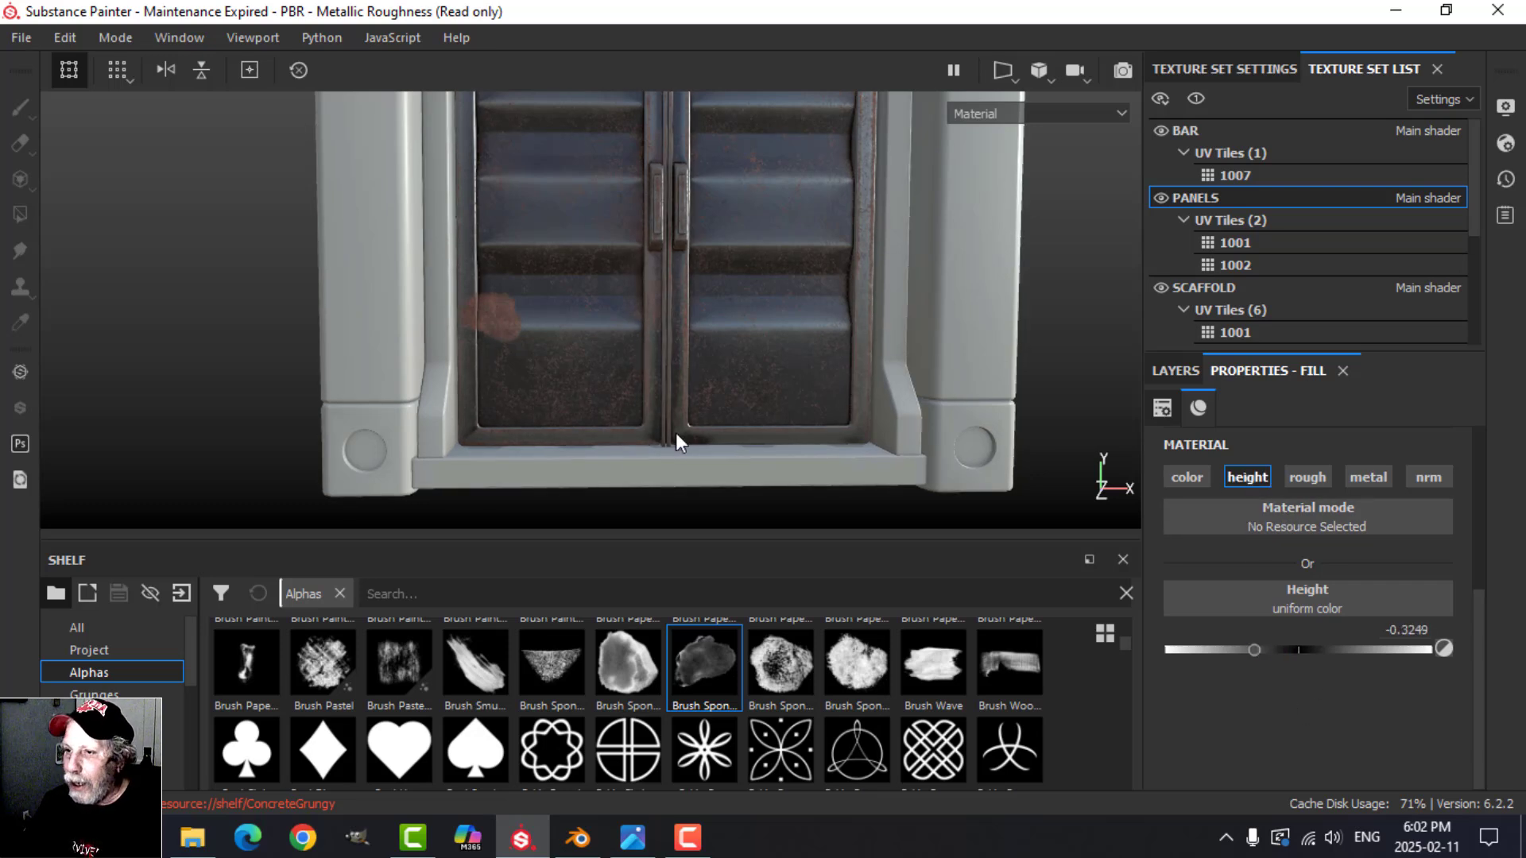
scroll(517, 337, "up", 3)
left_click_drag(518, 340, 571, 365, "alt")
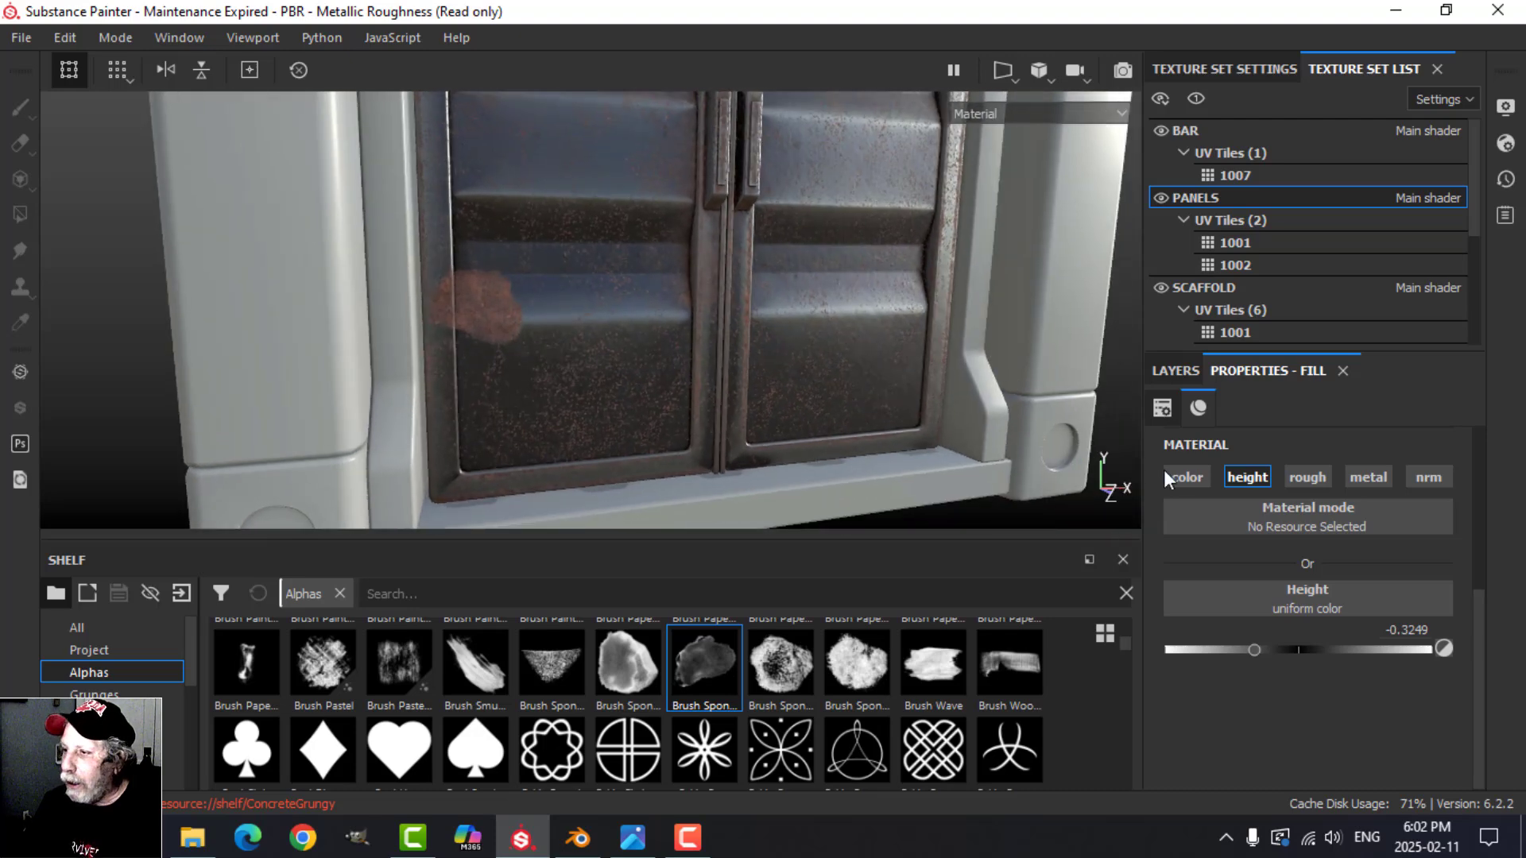
Step: Add a black mask to Fill layer 1 and give the mask a fill effect
left_click(1181, 371)
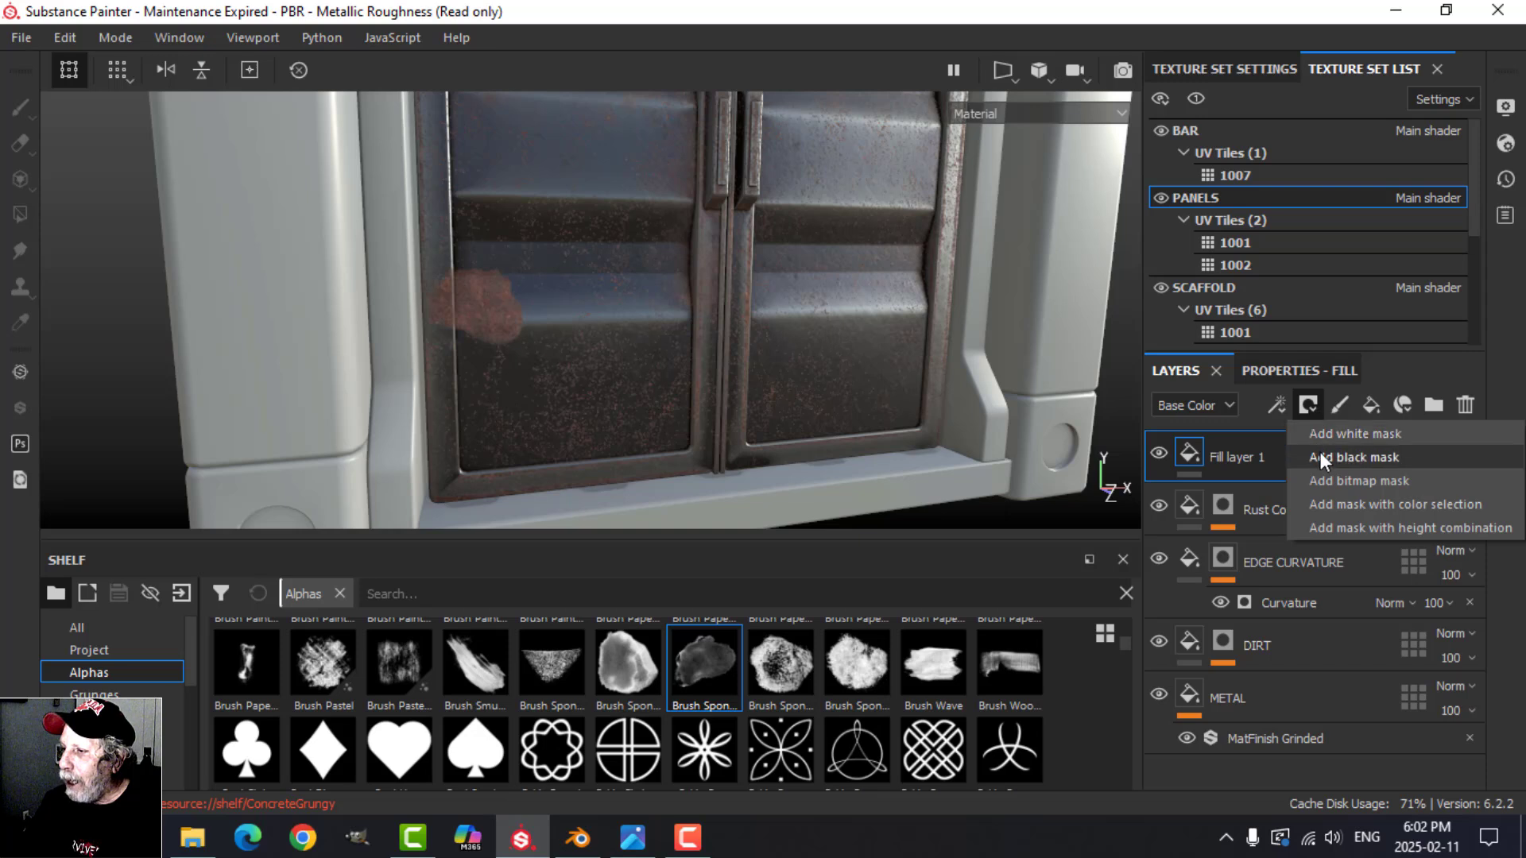
left_click(1319, 454)
left_click(1274, 405)
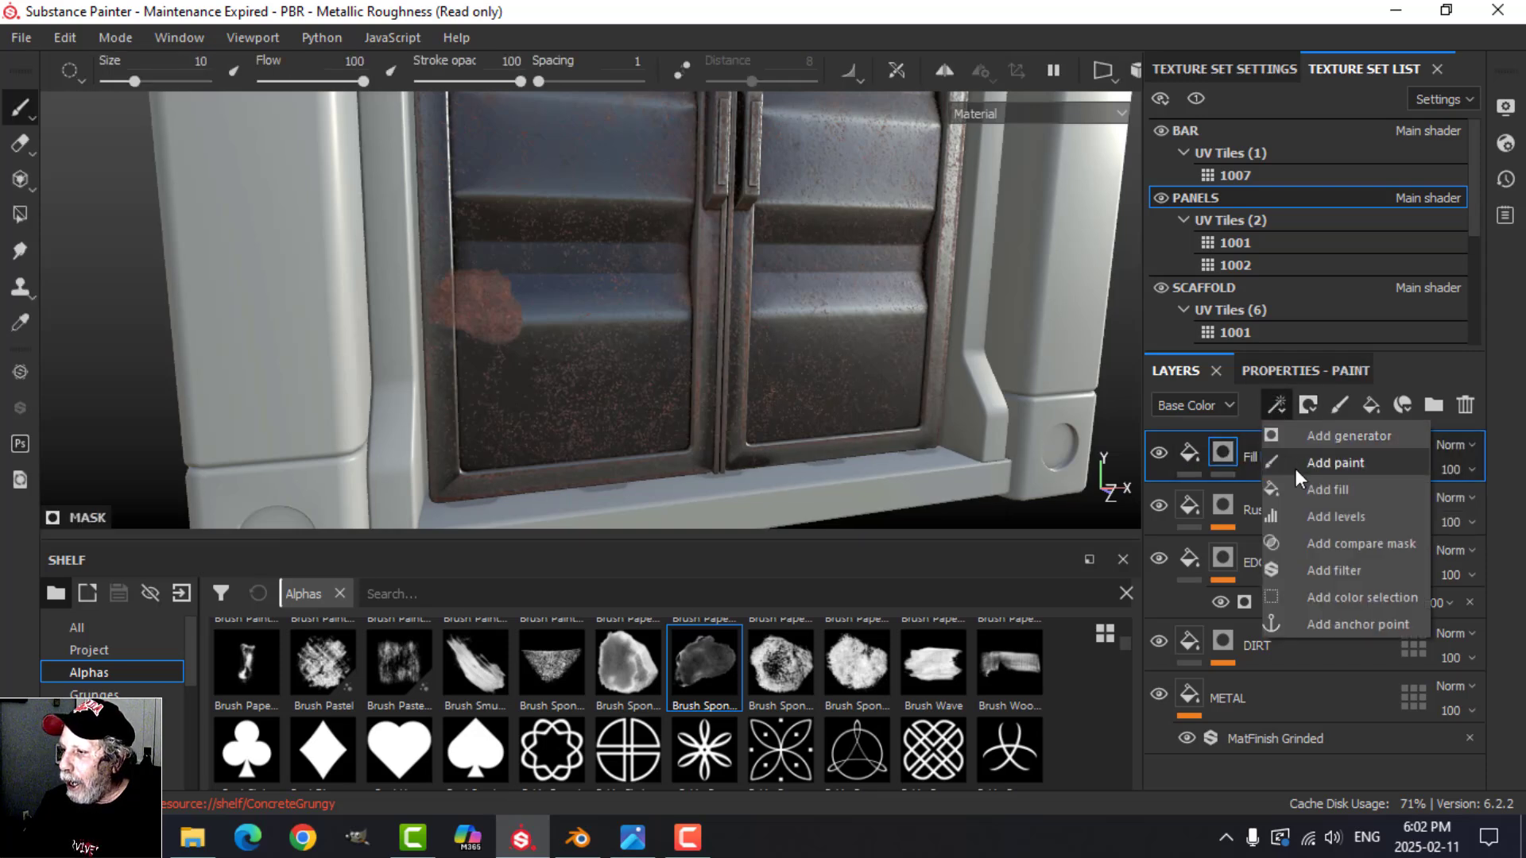
left_click(1312, 486)
Step: Set the mask fill's grayscale source to the Rust Coarse mask anchor point
left_click(1279, 370)
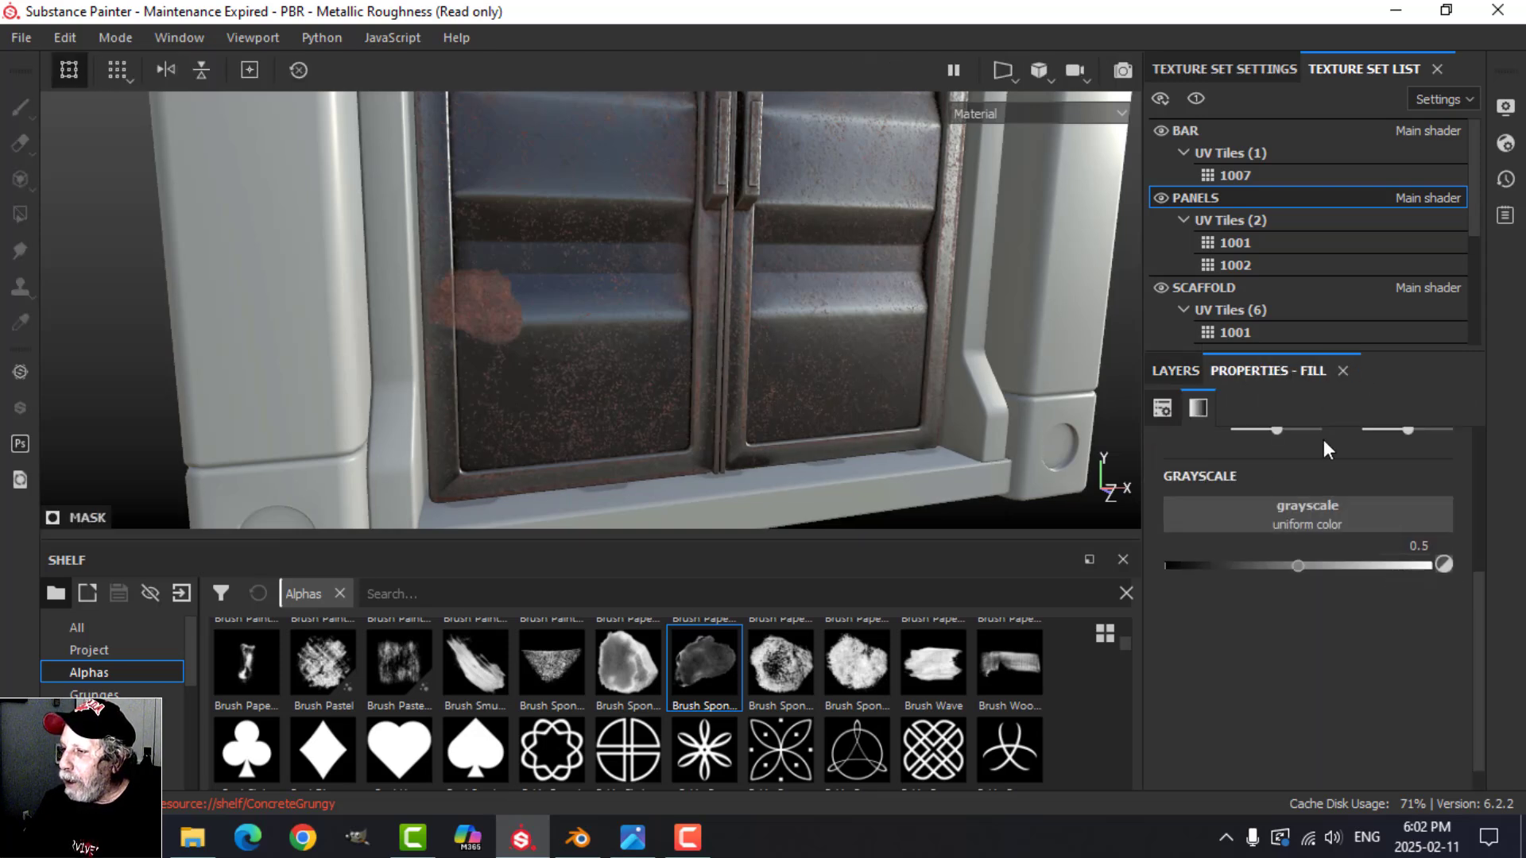
left_click(1308, 507)
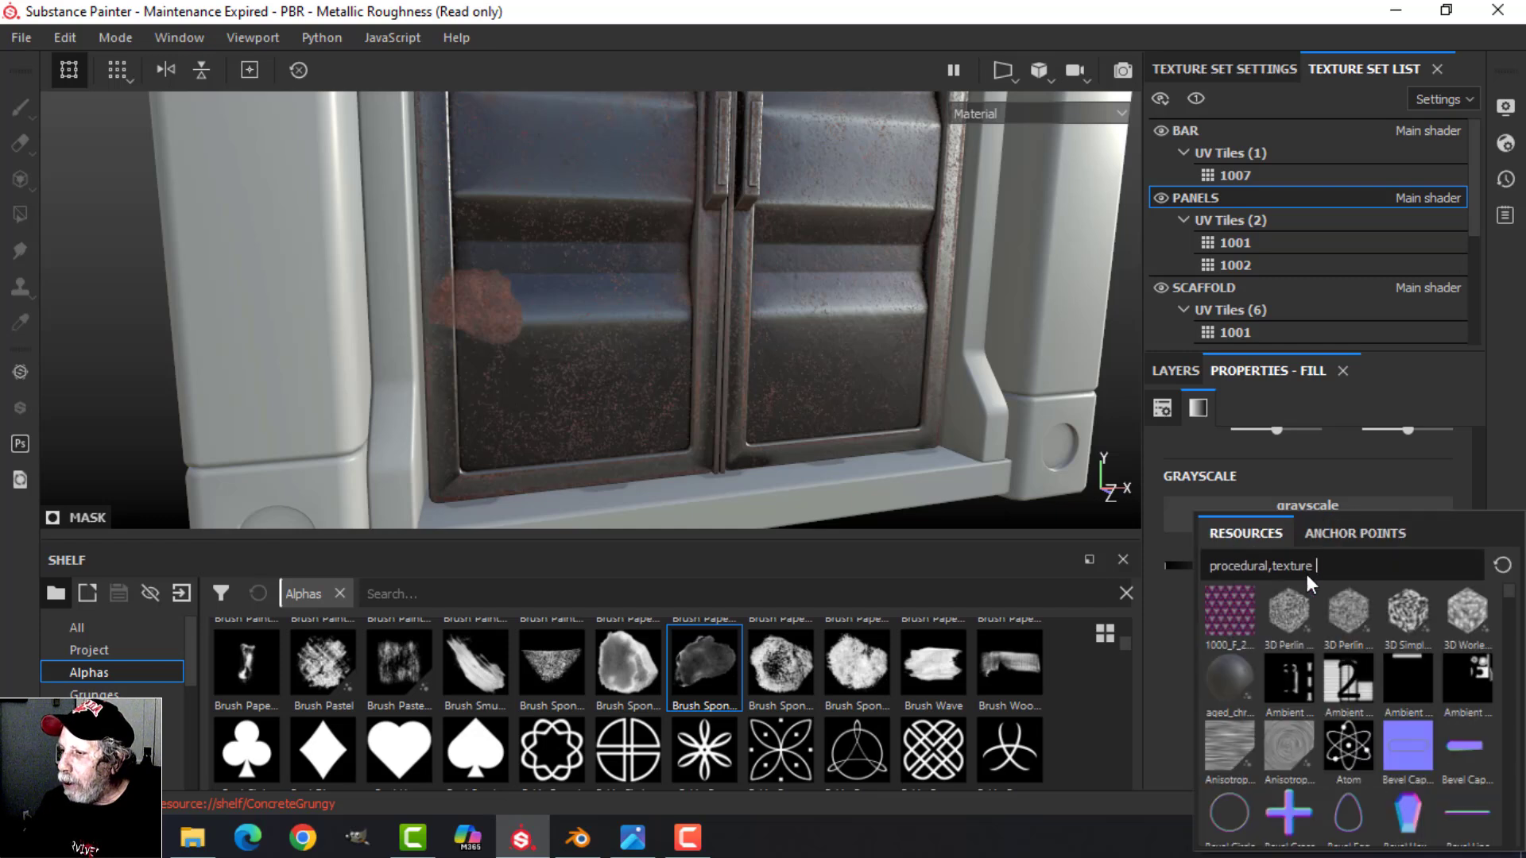
left_click(1346, 536)
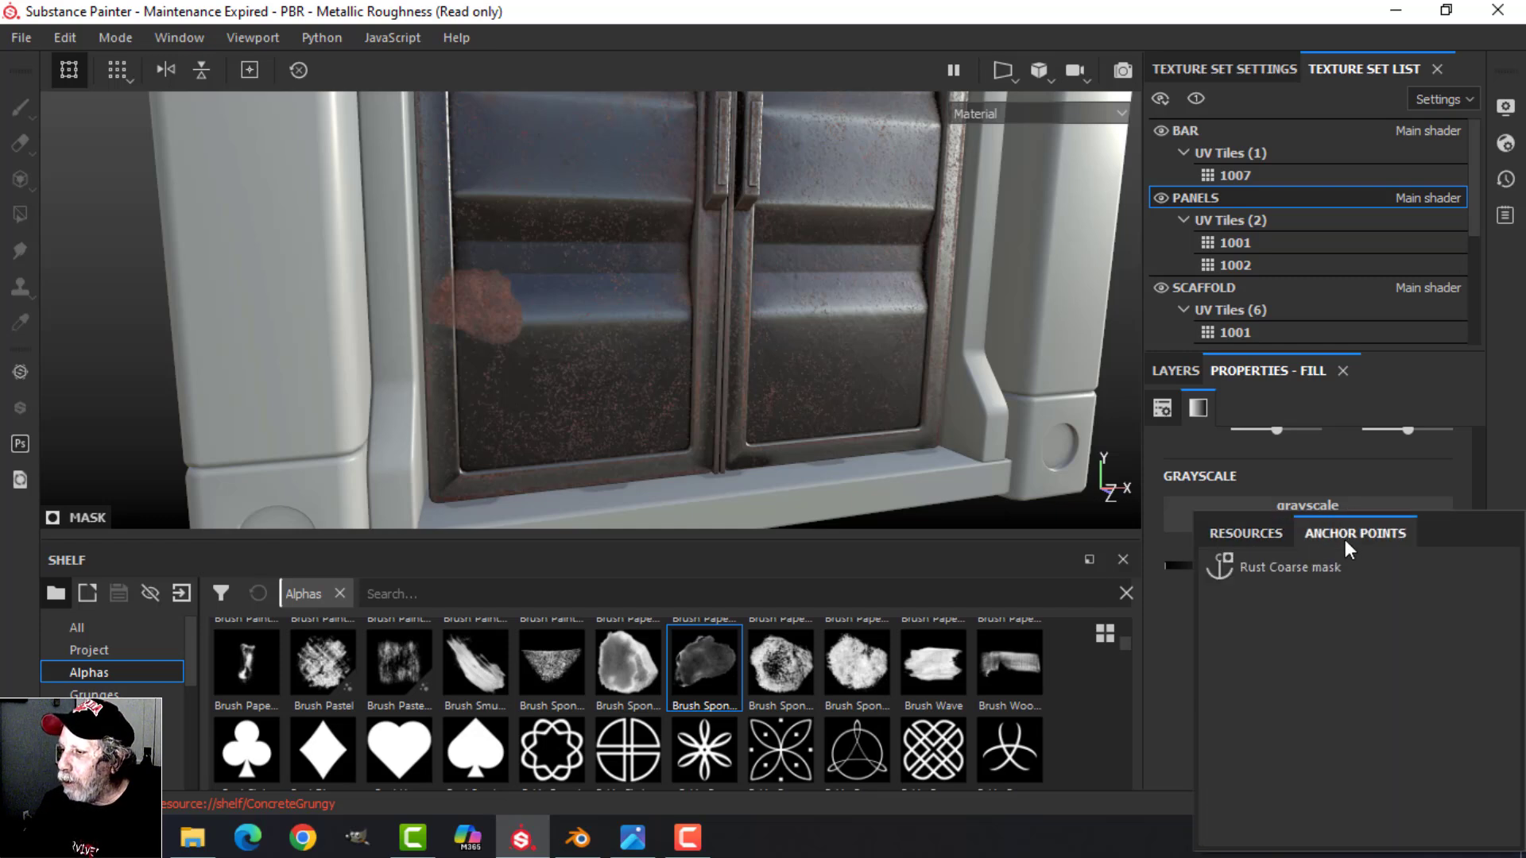
left_click(1261, 566)
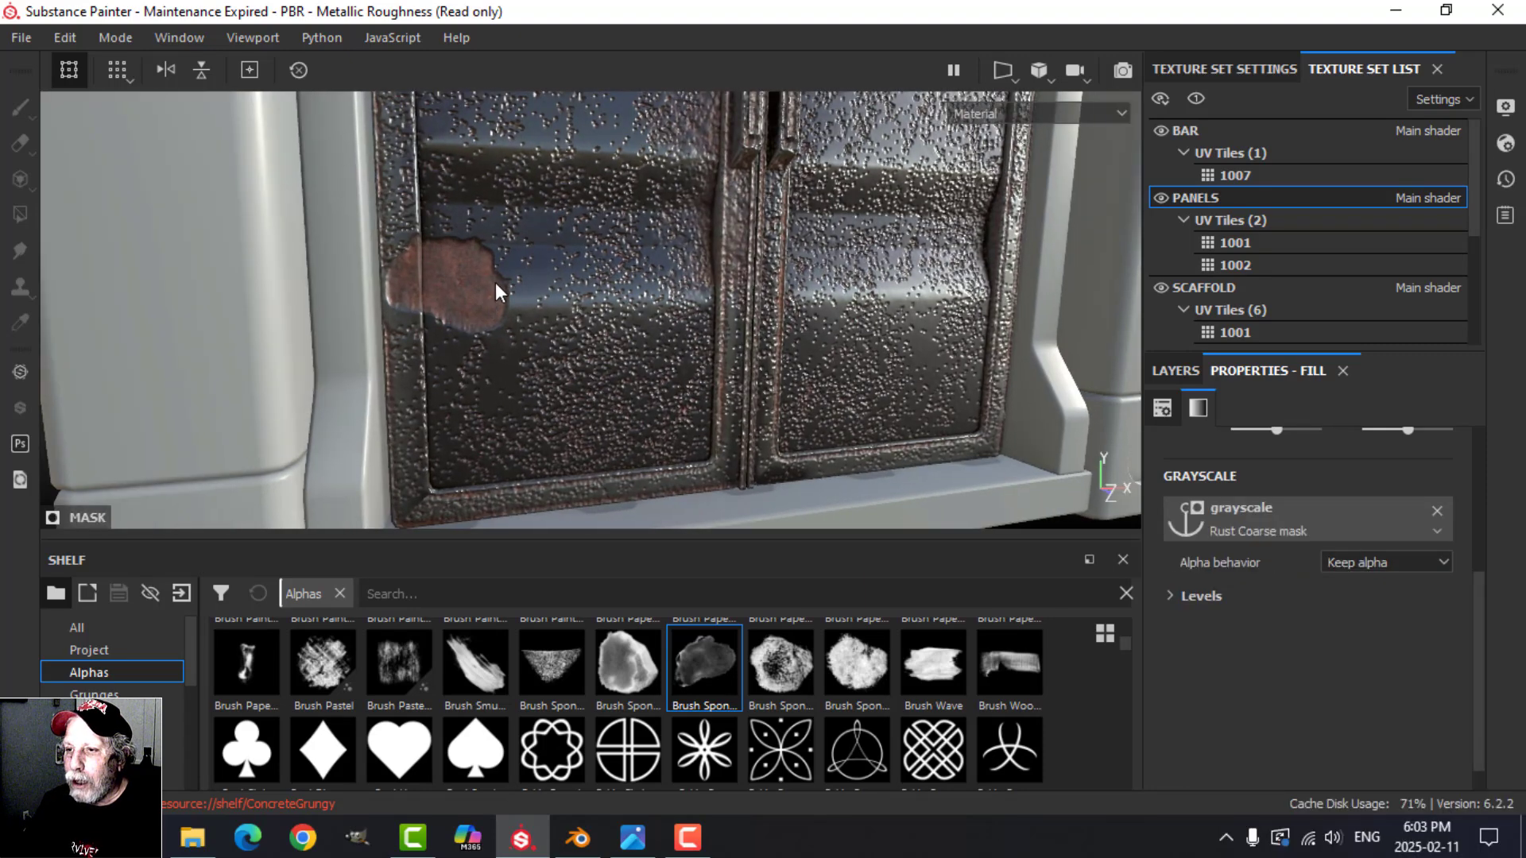
Step: Set the height of Fill layer 1 to about -0.11 for a shallower rust relief
left_click(1170, 370)
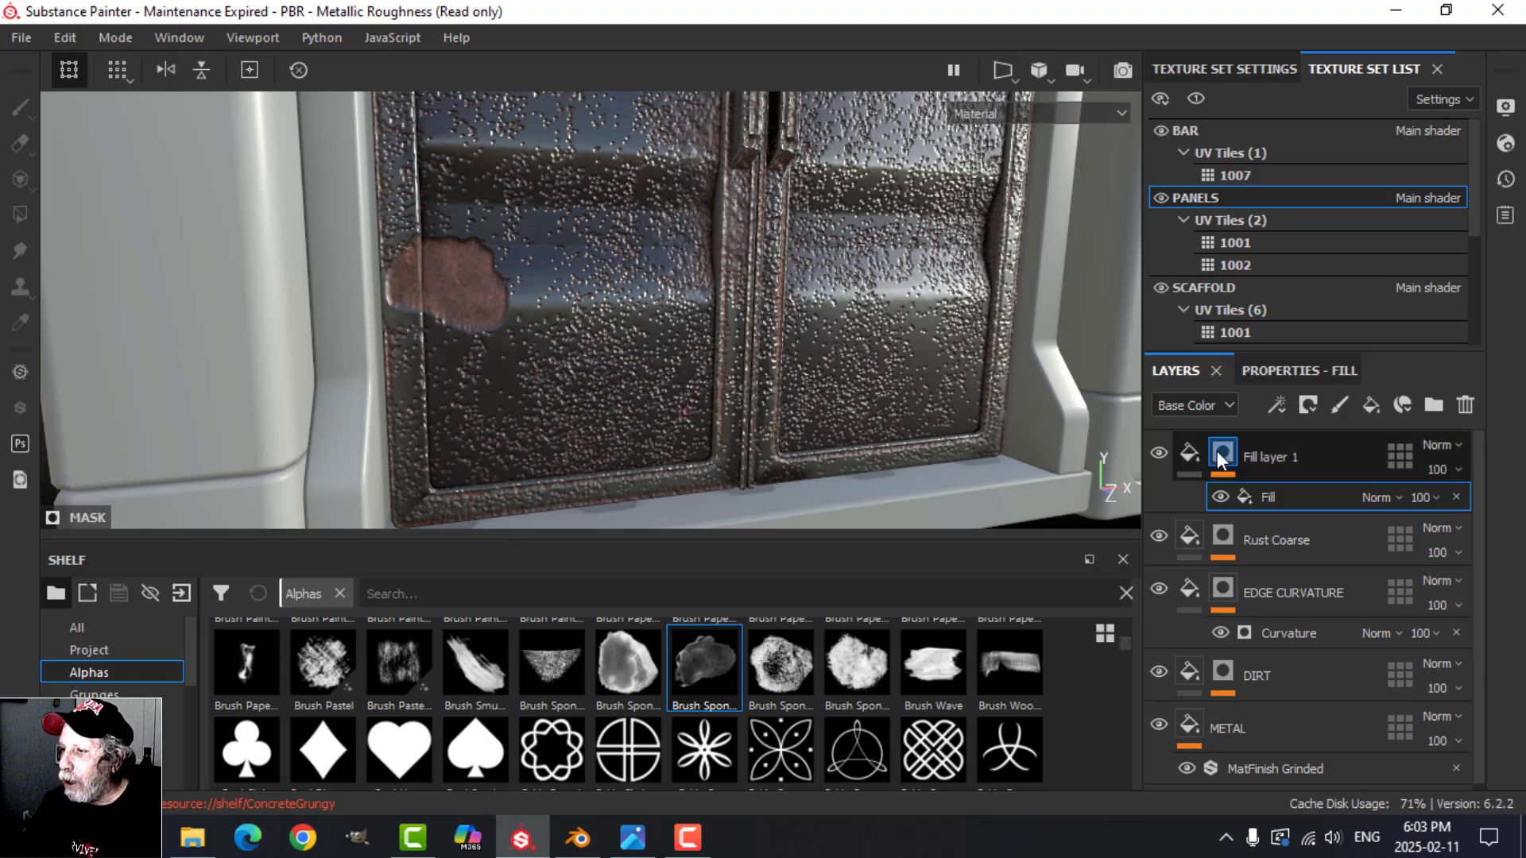
left_click(1189, 453)
left_click(1283, 370)
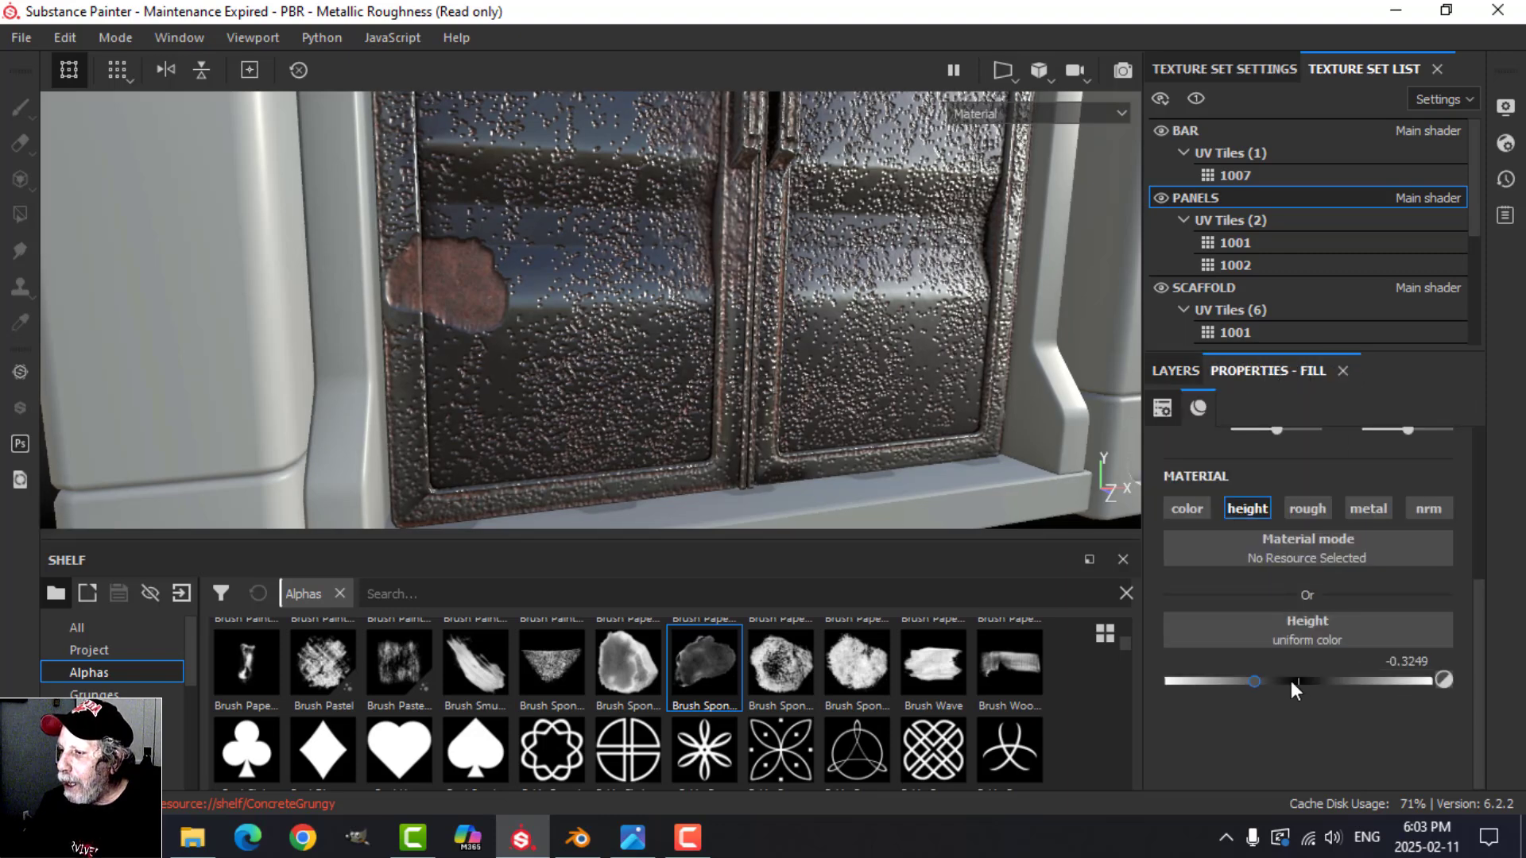
mouse_move(1259, 679)
left_mouse_down()
mouse_move(1294, 675)
mouse_move(1284, 683)
left_mouse_up()
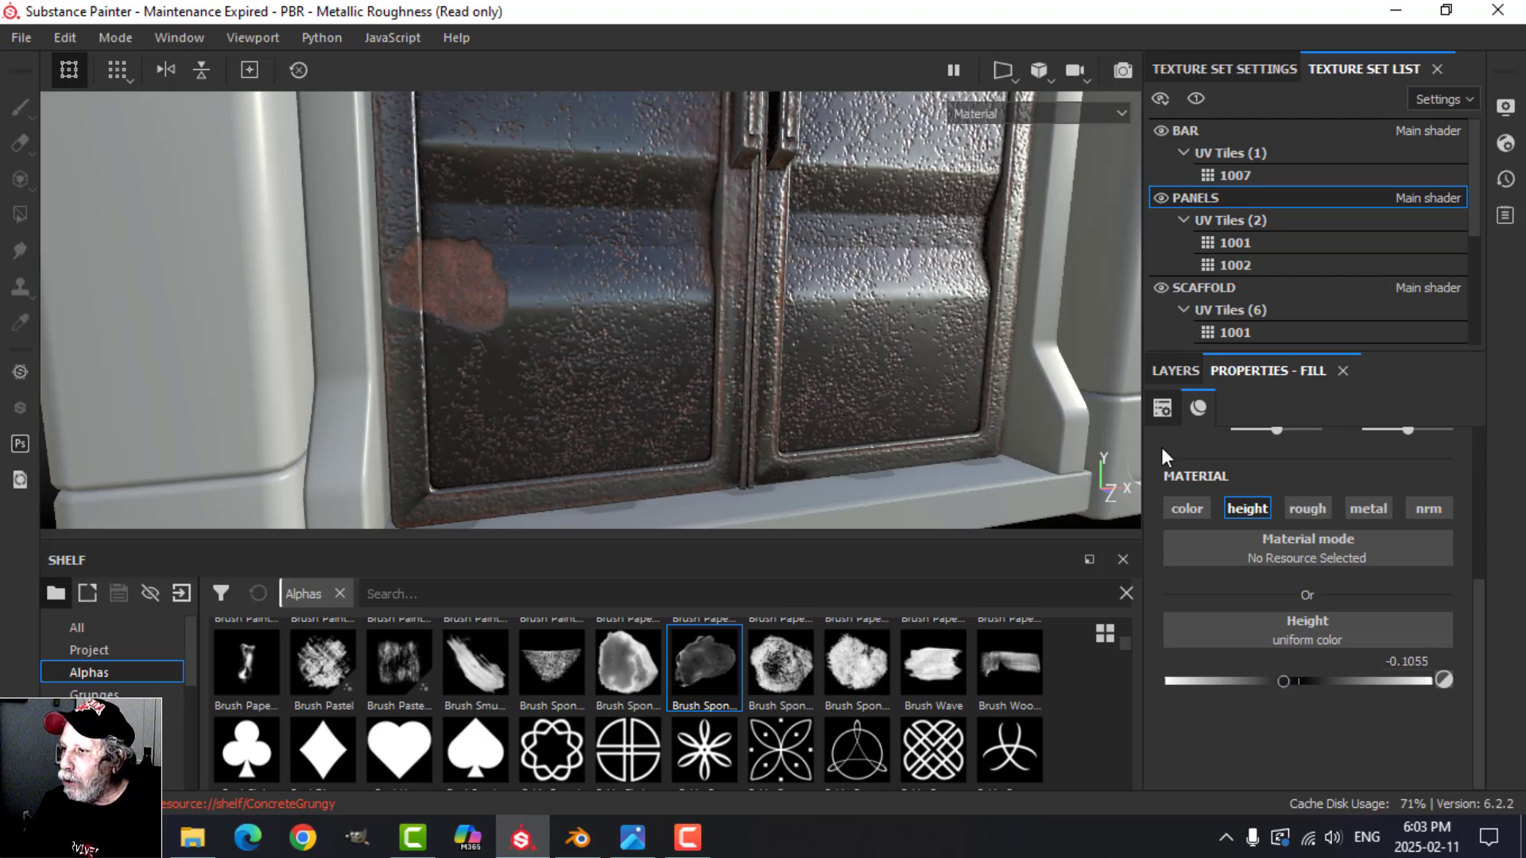
left_click(1173, 370)
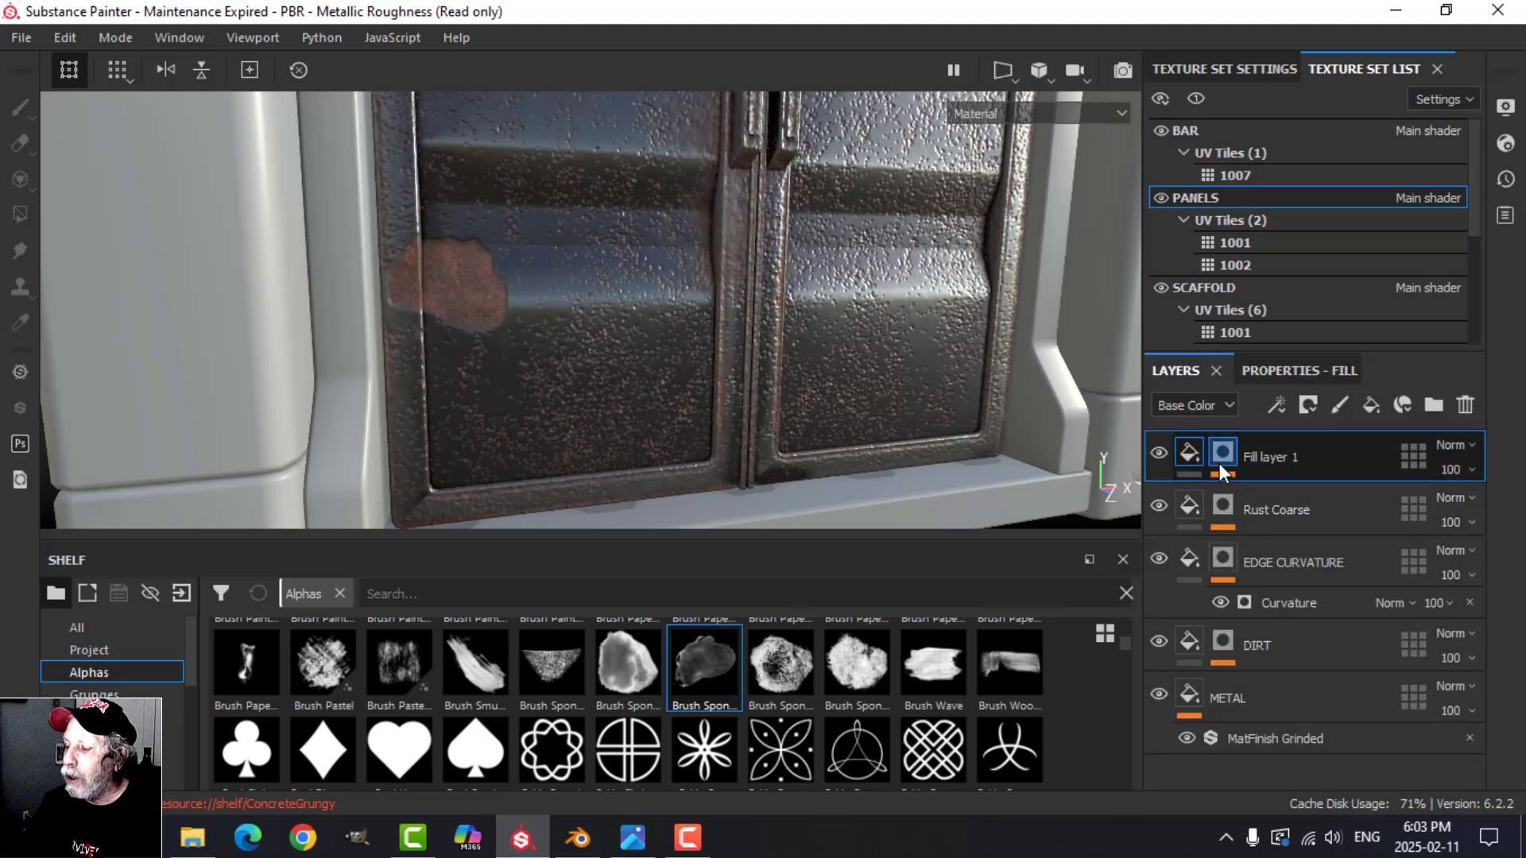
Step: Select the Paint effect in the Rust Coarse mask and switch the brush to black for removing rust from the left door's lower panel
scroll(627, 340, "up", 2)
scroll(632, 341, "down", 2)
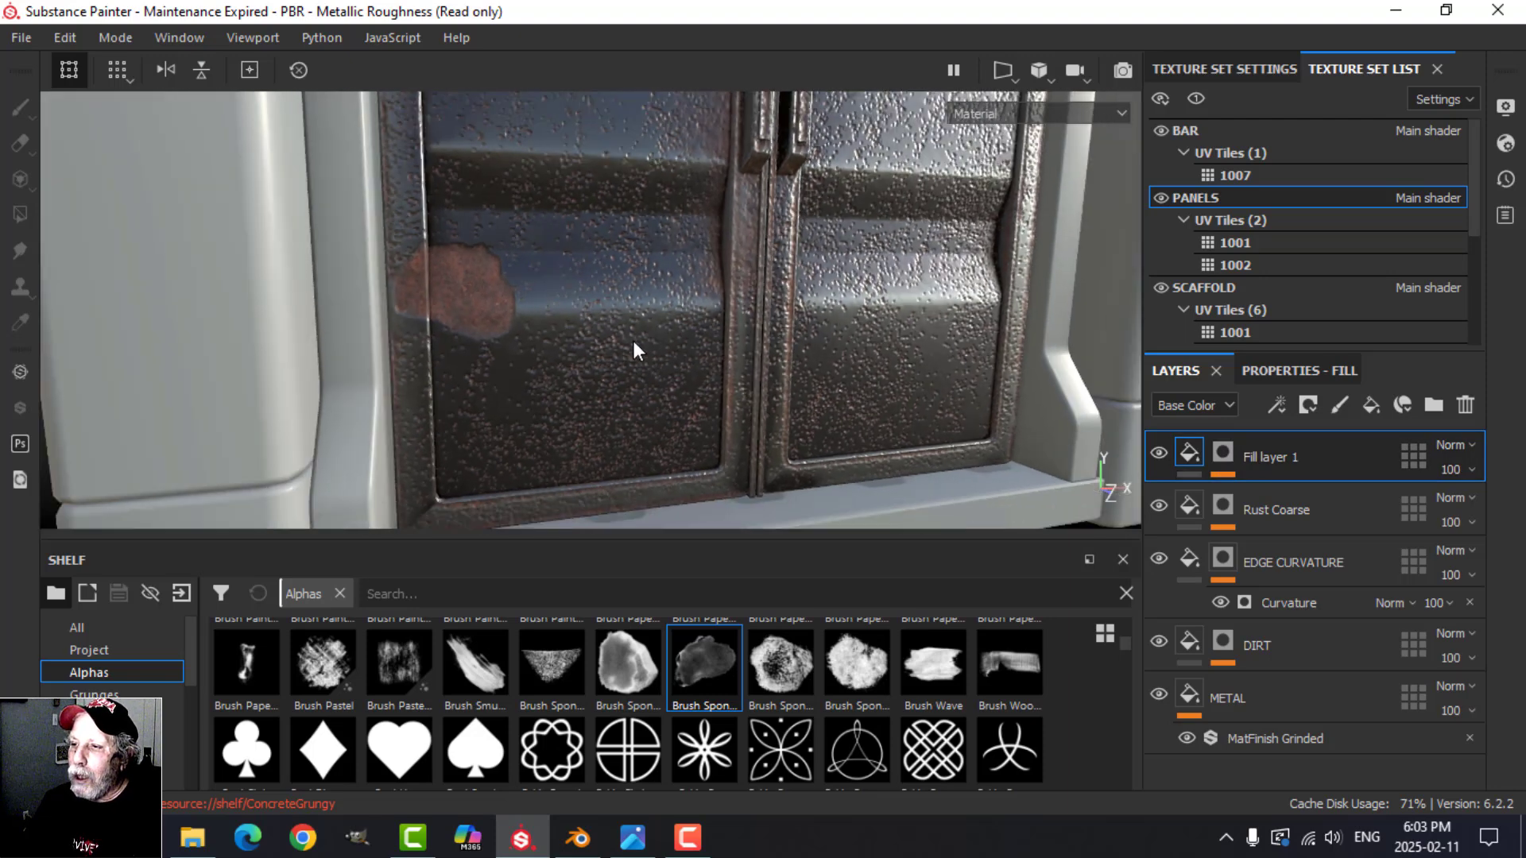
middle_click_drag(653, 315, 663, 344, "alt")
left_click_drag(663, 344, 692, 317, "alt")
scroll(671, 354, "down", 2)
middle_click_drag(671, 350, 675, 301, "alt")
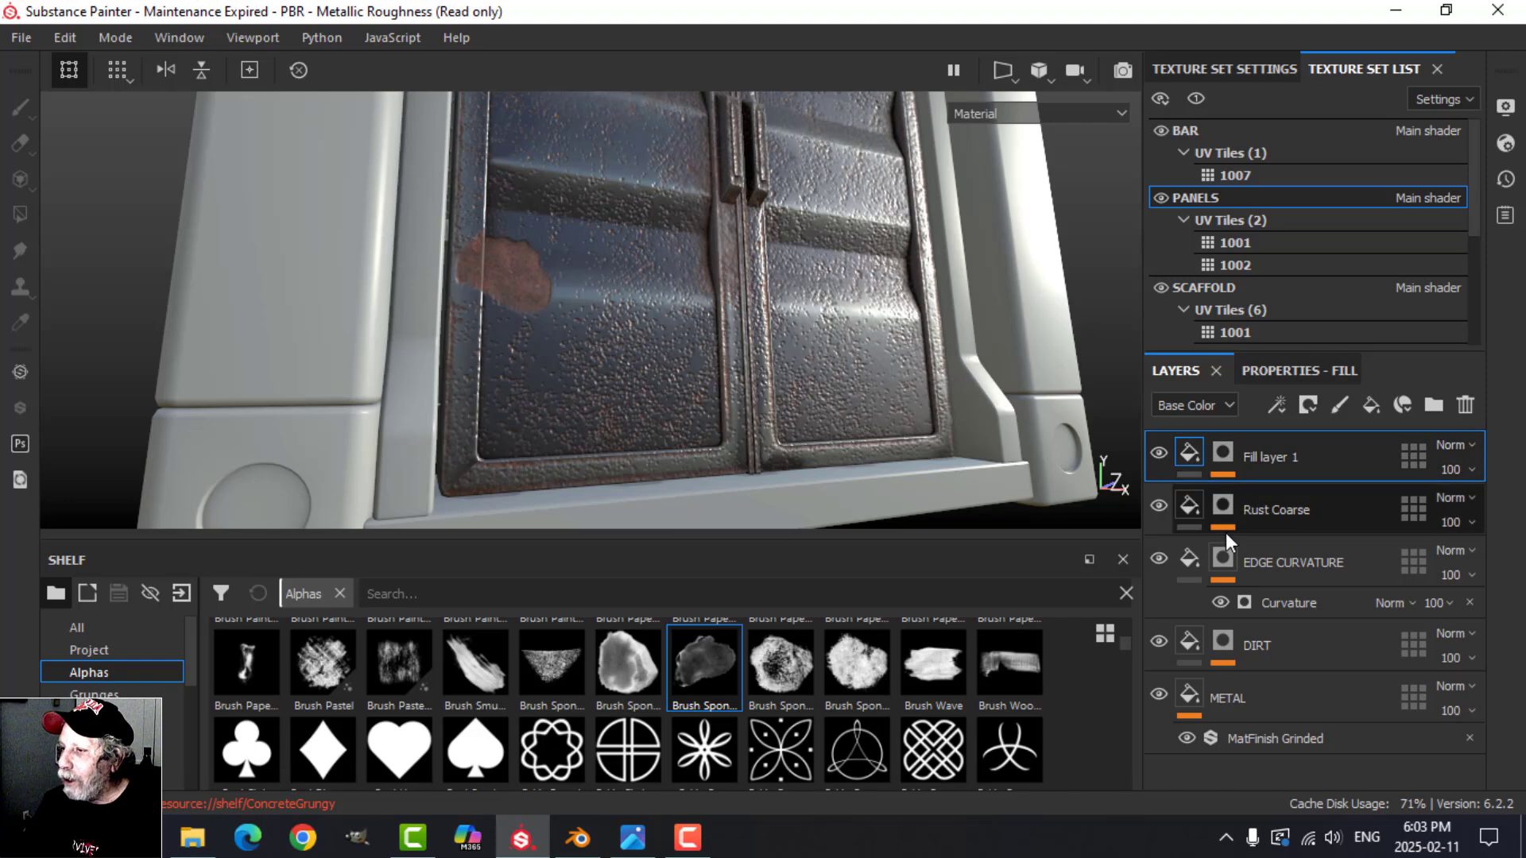
left_click(1224, 507)
left_click(1276, 550)
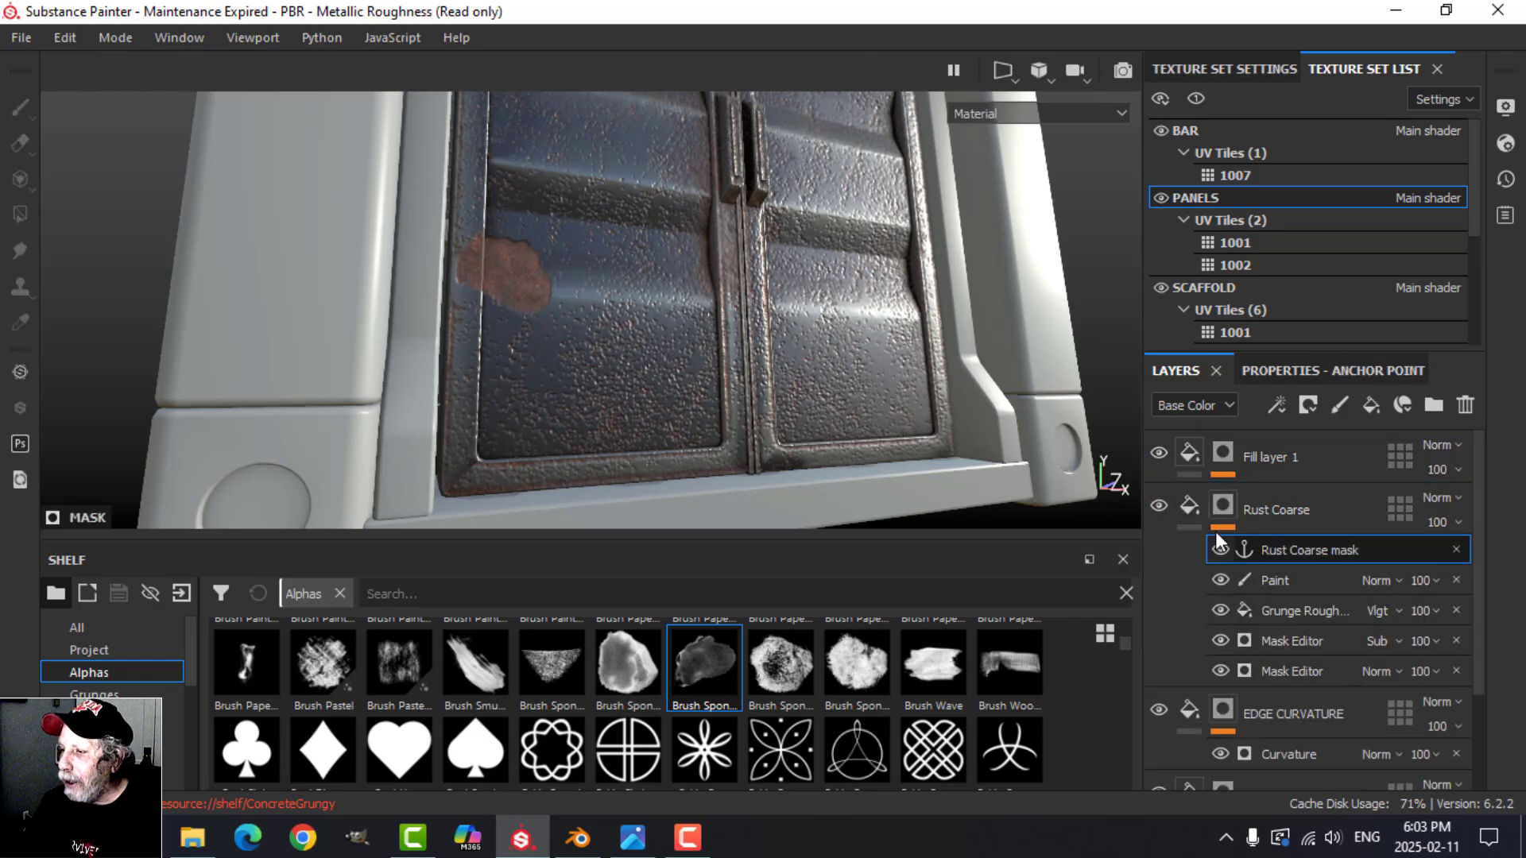
left_click(1289, 580)
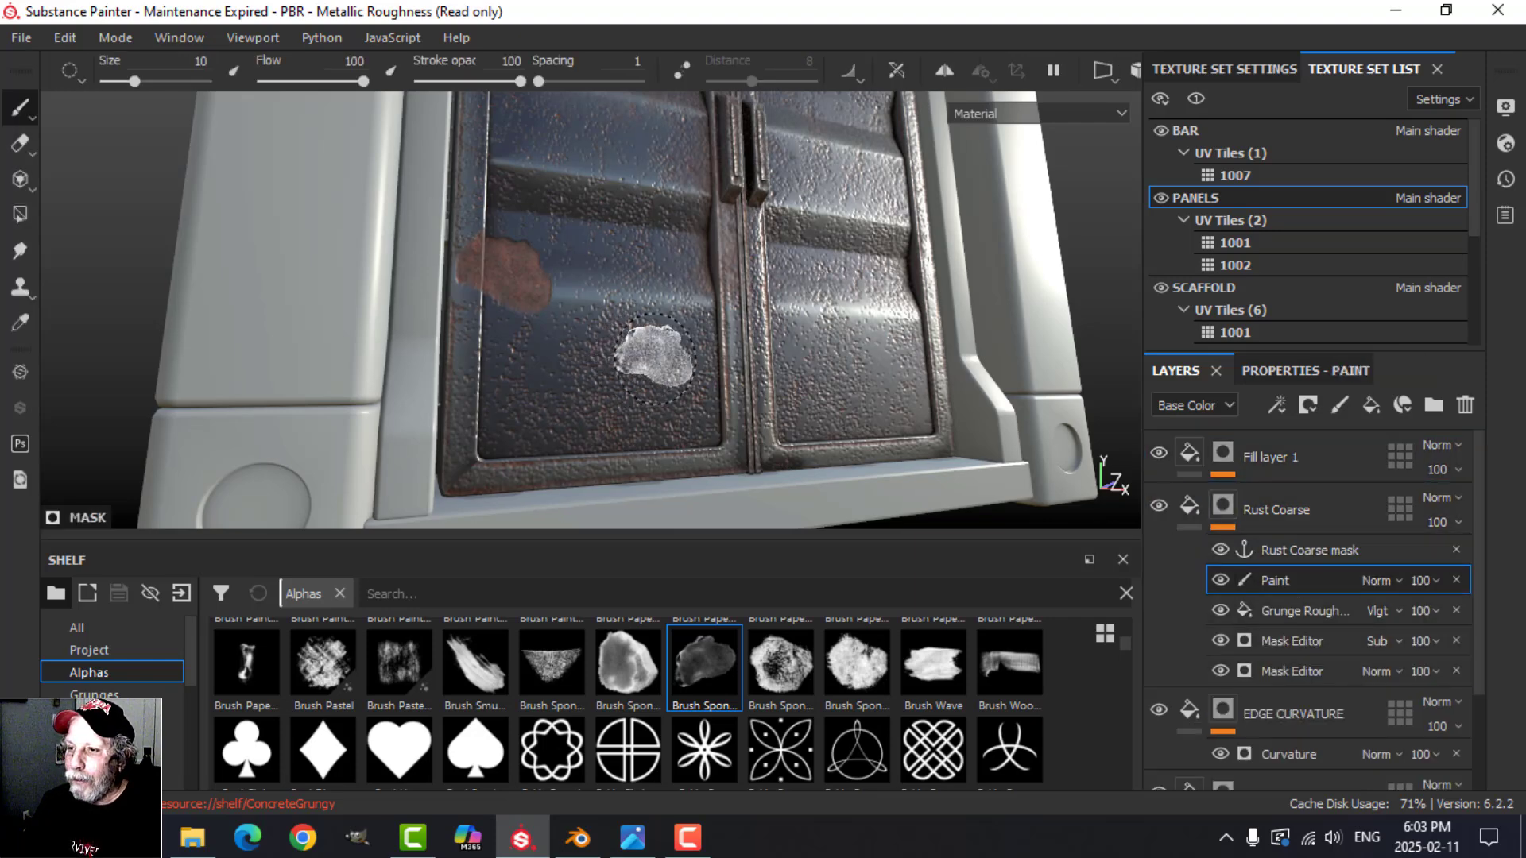
key("x")
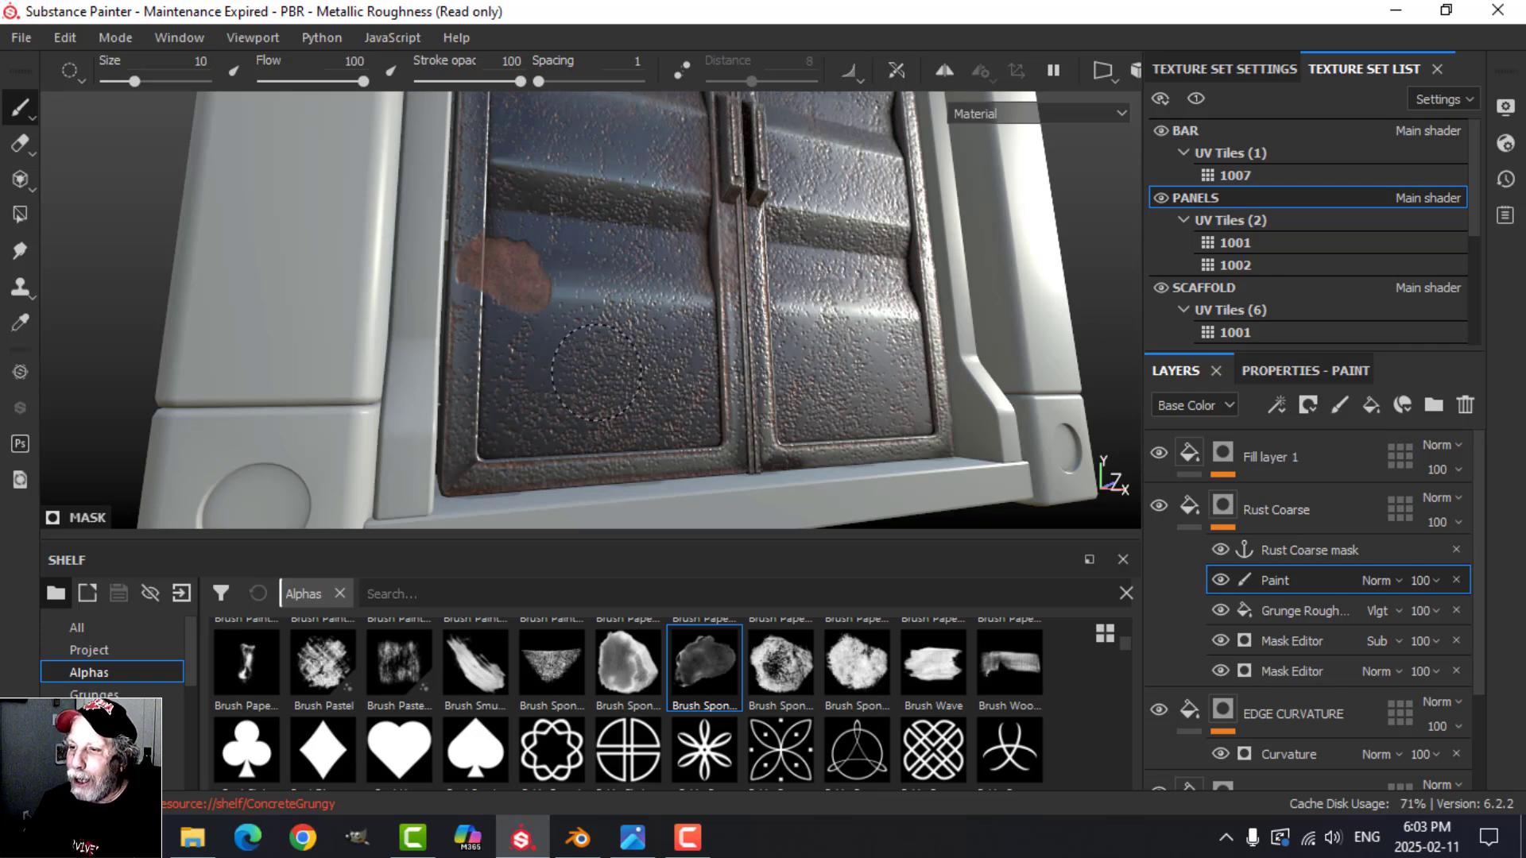
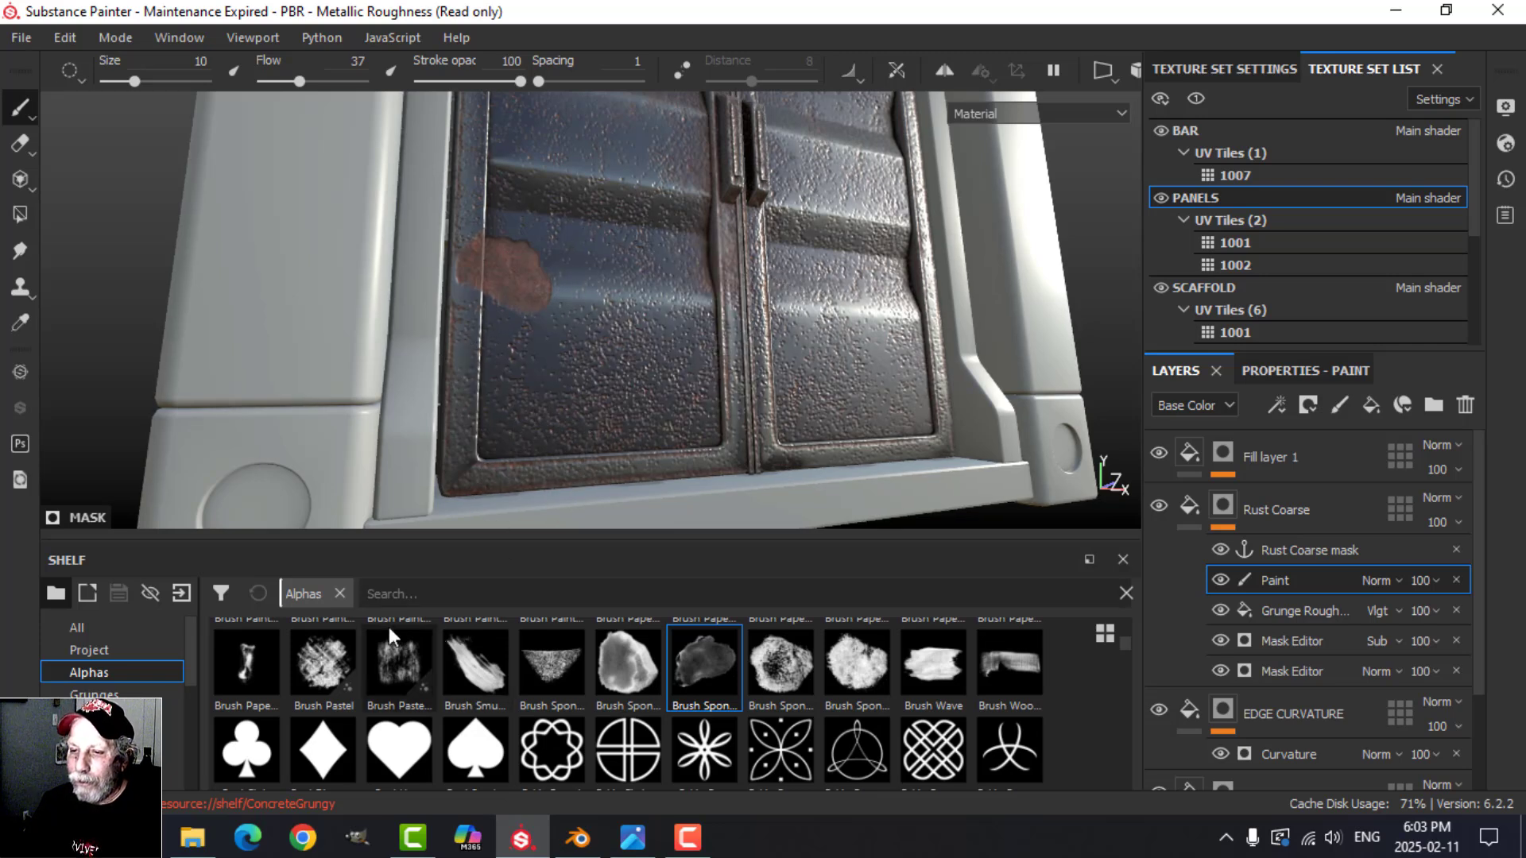
Step: Search the brush presets for "DIRT" and choose the Dirt 1 brush
scroll(145, 678, "down", 3)
left_click(91, 694)
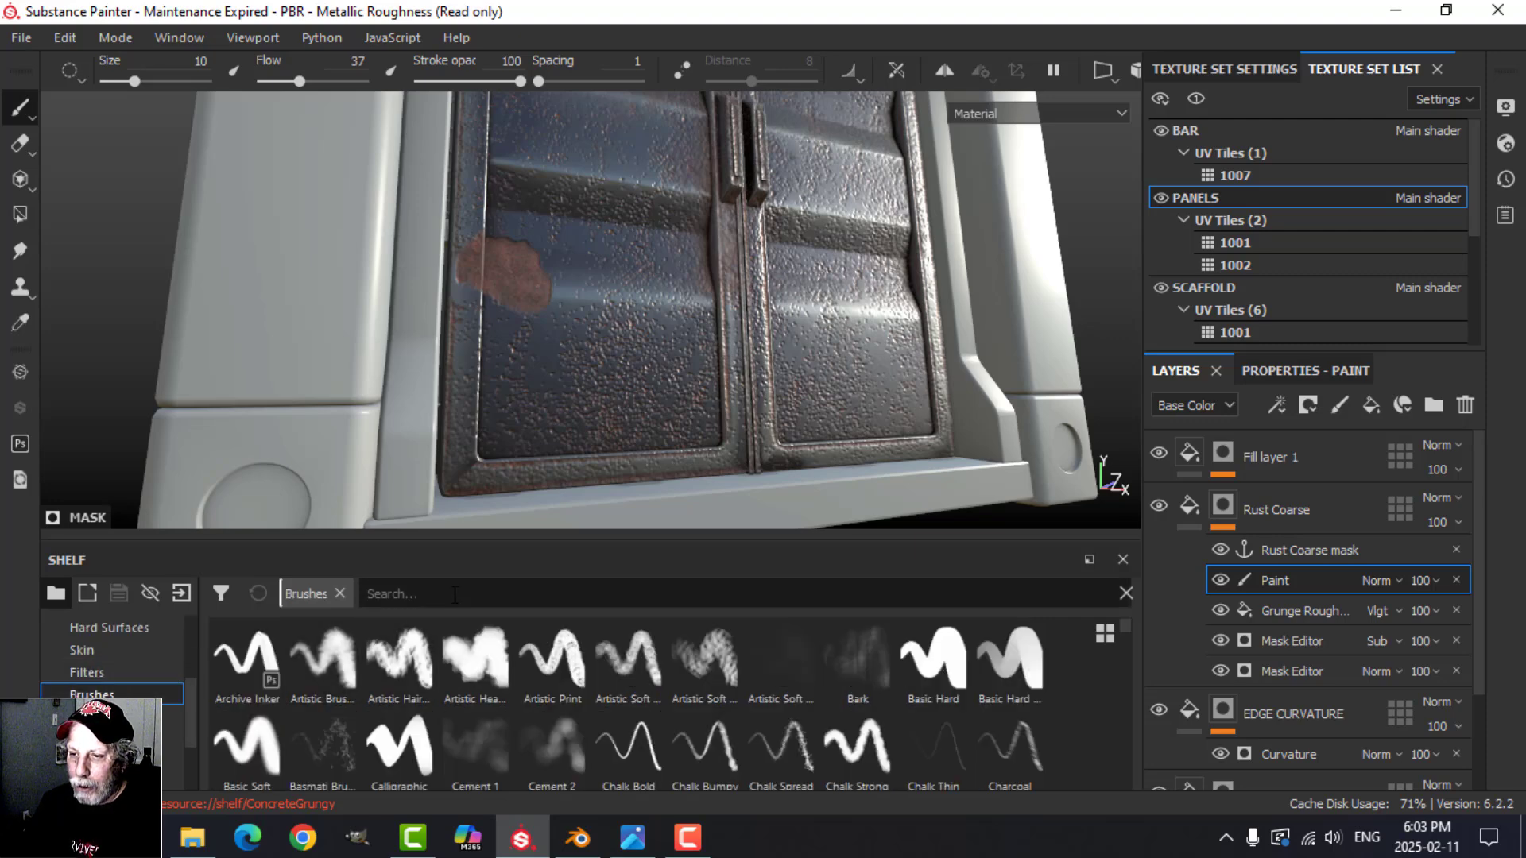
left_click(460, 593)
type("DIRT")
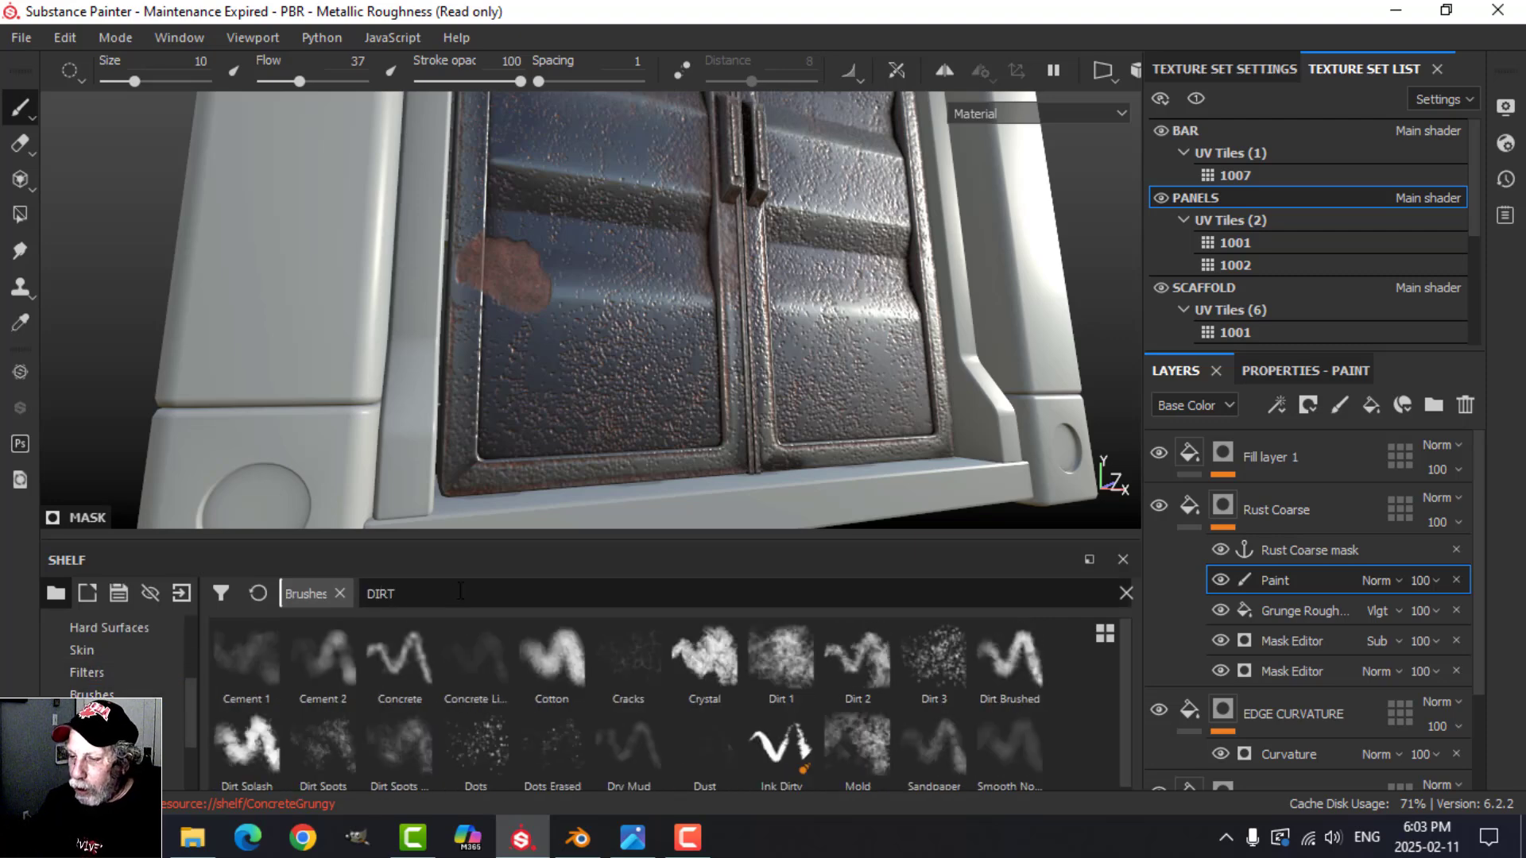
left_click(776, 664)
Step: Paint out excess rust in the Rust Coarse mask across both doors with the Dirt 1 brush, lowering its flow to 54
scroll(645, 367, "down", 1)
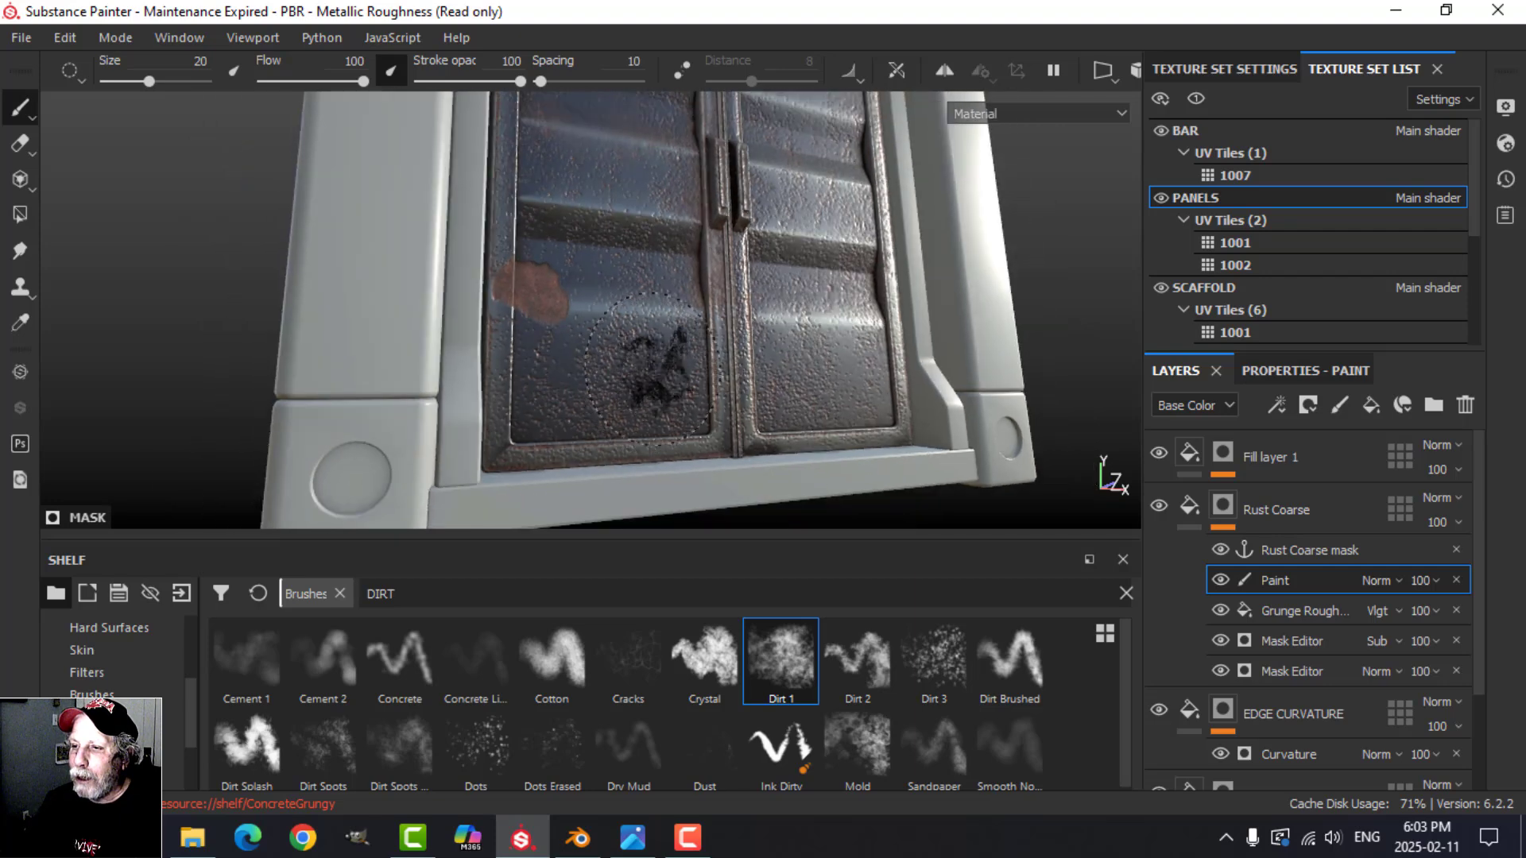
left_click_drag(660, 368, 662, 350, "alt")
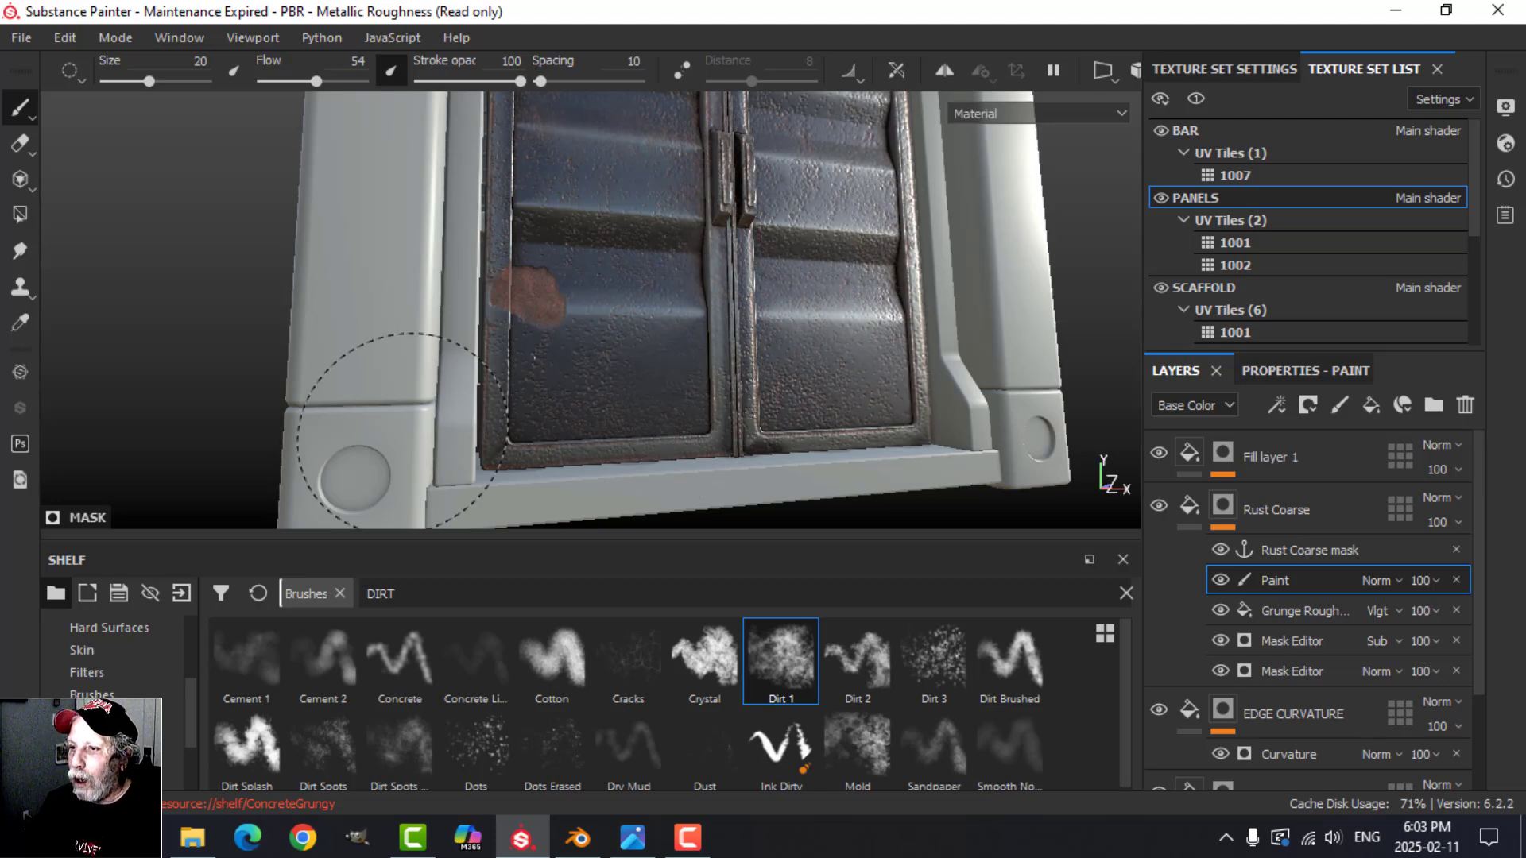
scroll(727, 354, "down", 2)
mouse_move(727, 353)
middle_mouse_down("alt")
mouse_move(756, 392)
mouse_move(765, 495)
middle_mouse_up("alt")
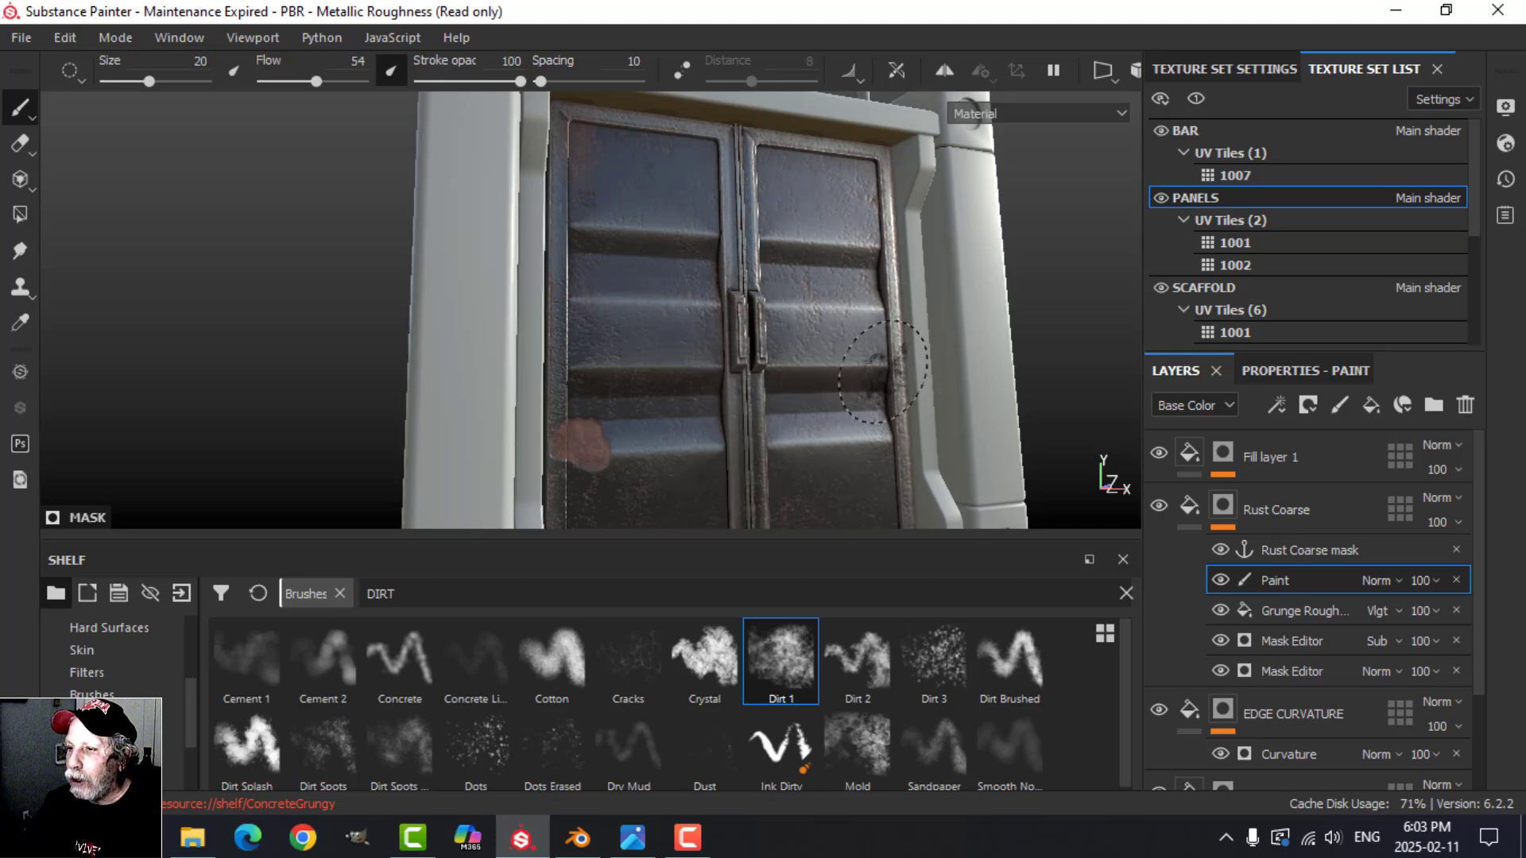
mouse_move(883, 372)
left_mouse_down("alt")
mouse_move(807, 350)
mouse_move(563, 369)
left_mouse_up("alt")
left_click_drag(747, 323, 821, 350, "alt")
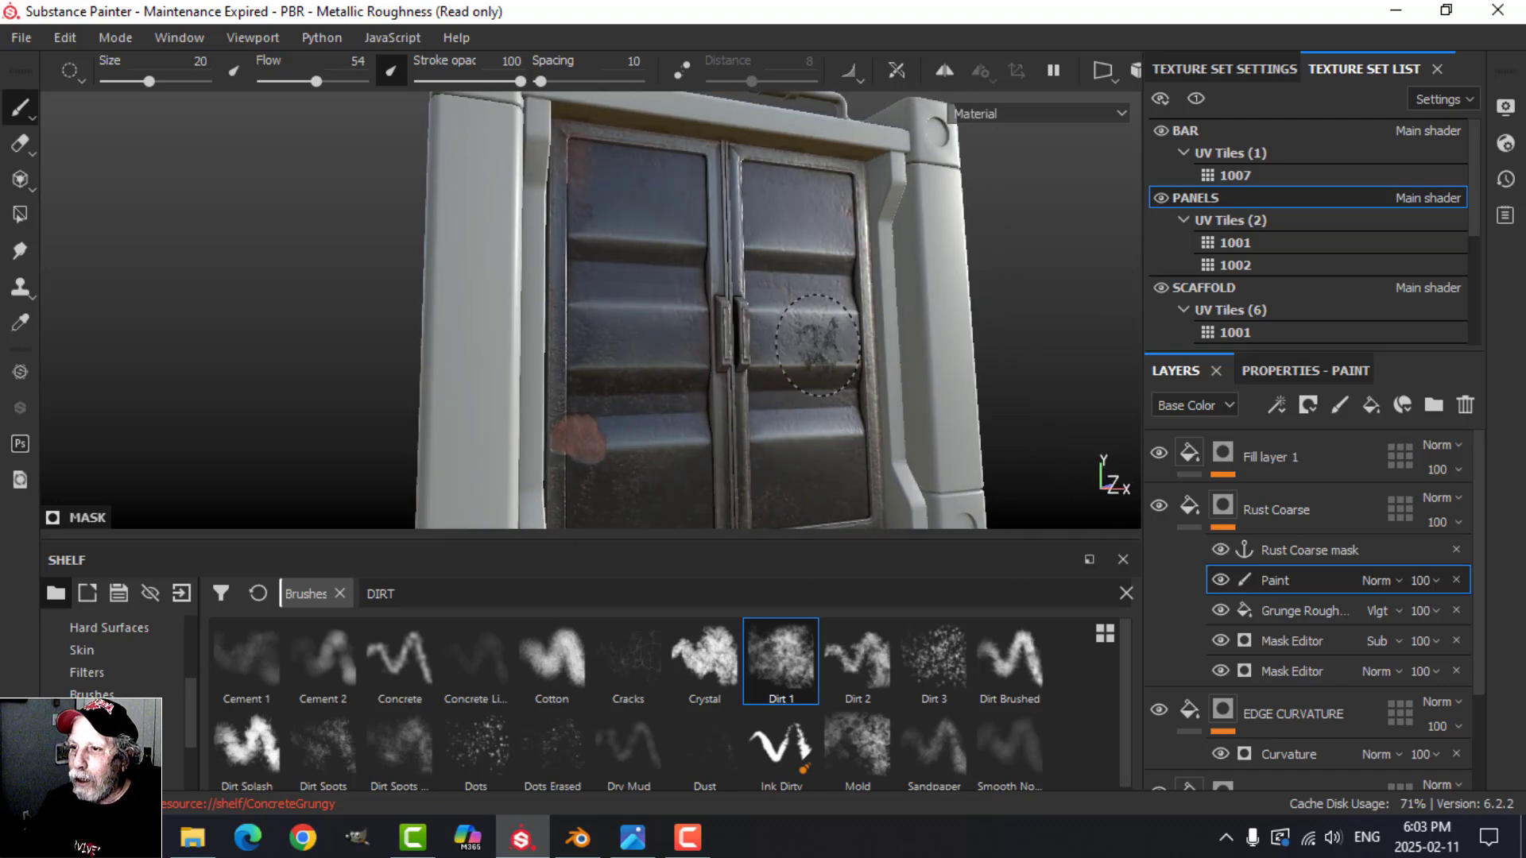
middle_click_drag(759, 346, 729, 268, "alt")
mouse_move(640, 400)
left_mouse_down("alt")
mouse_move(588, 350)
mouse_move(578, 374)
left_mouse_up("alt")
scroll(579, 381, "up", 2)
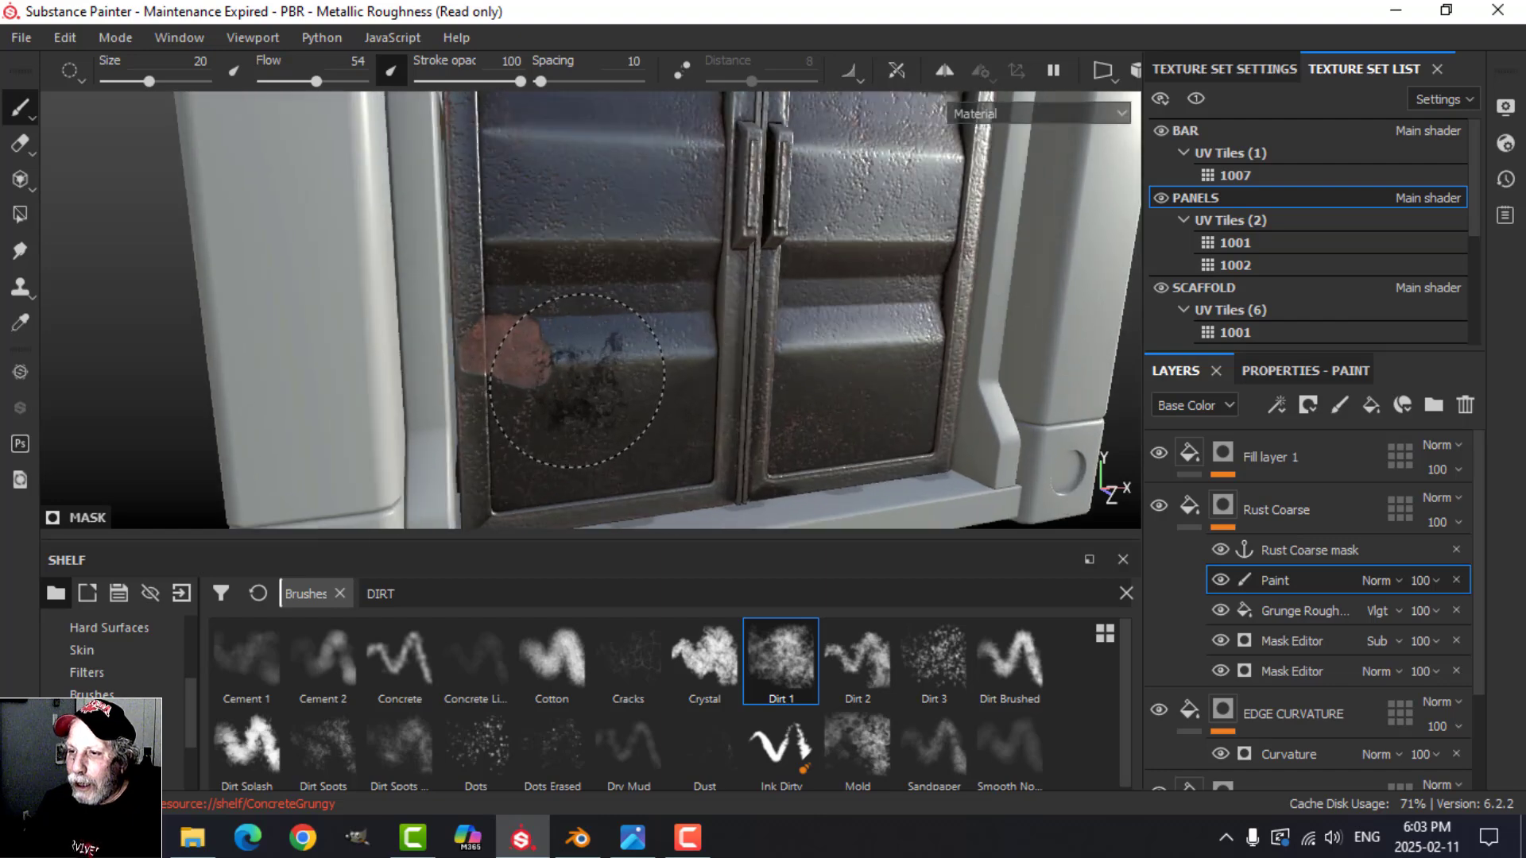
left_click_drag(566, 366, 561, 364)
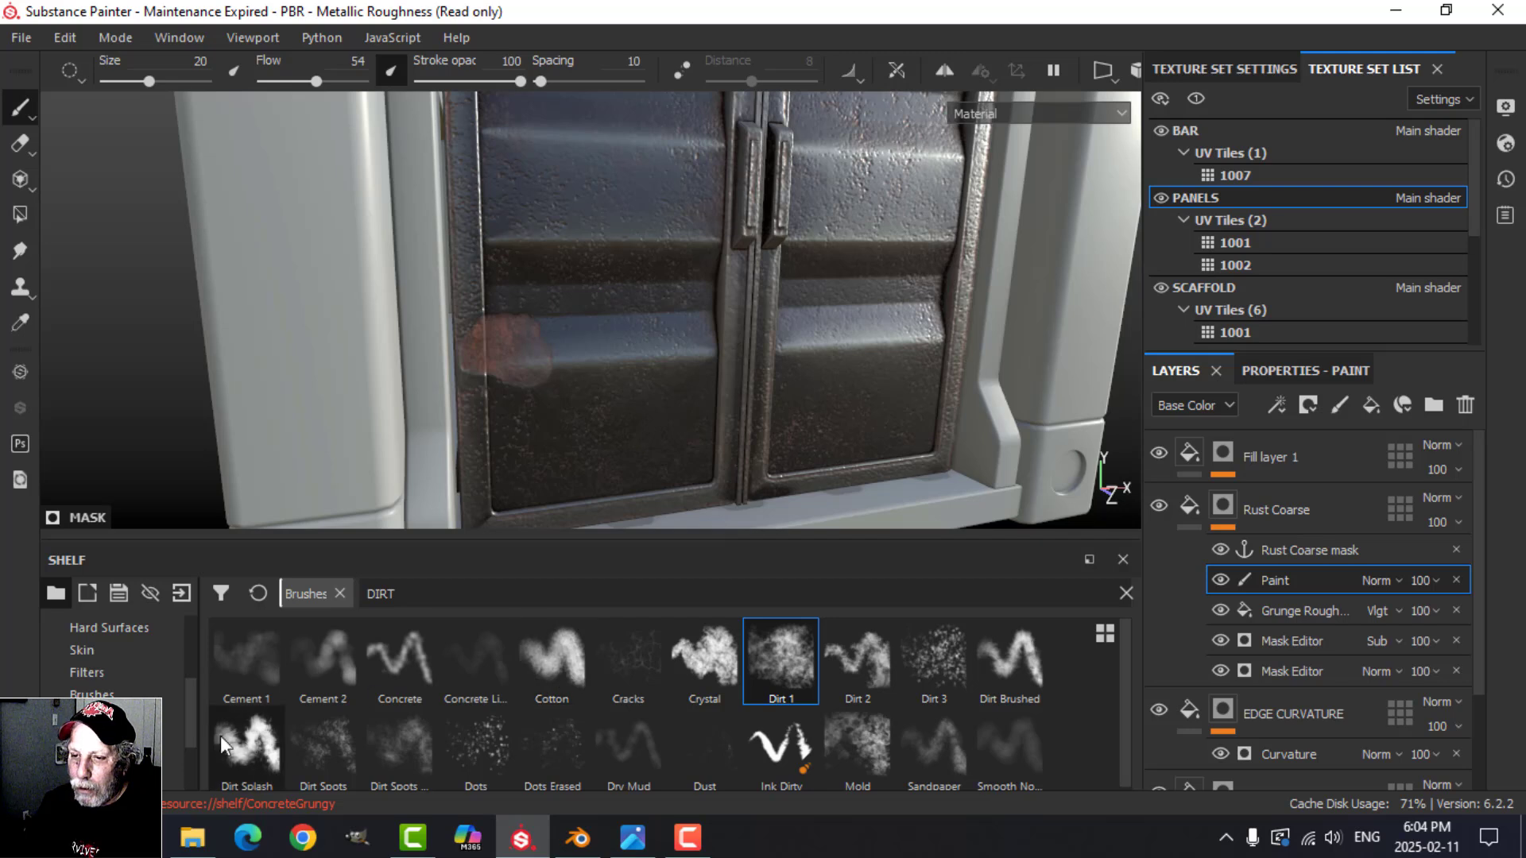
Step: Break up the rust patch at the left door's lower outer edge in black with the Dirt Splash brush
left_click(247, 746)
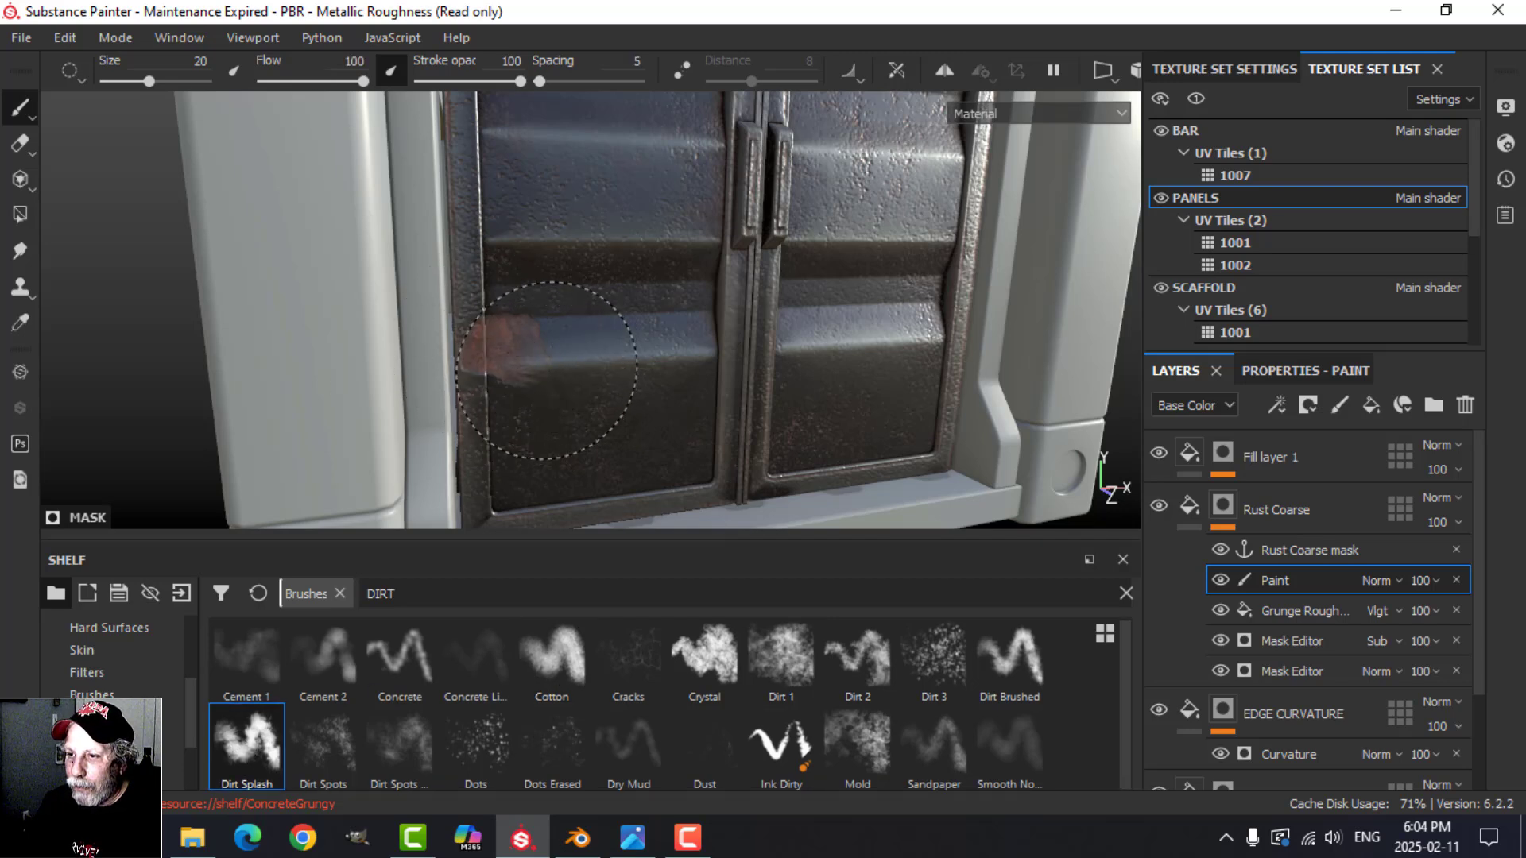
left_click(608, 413)
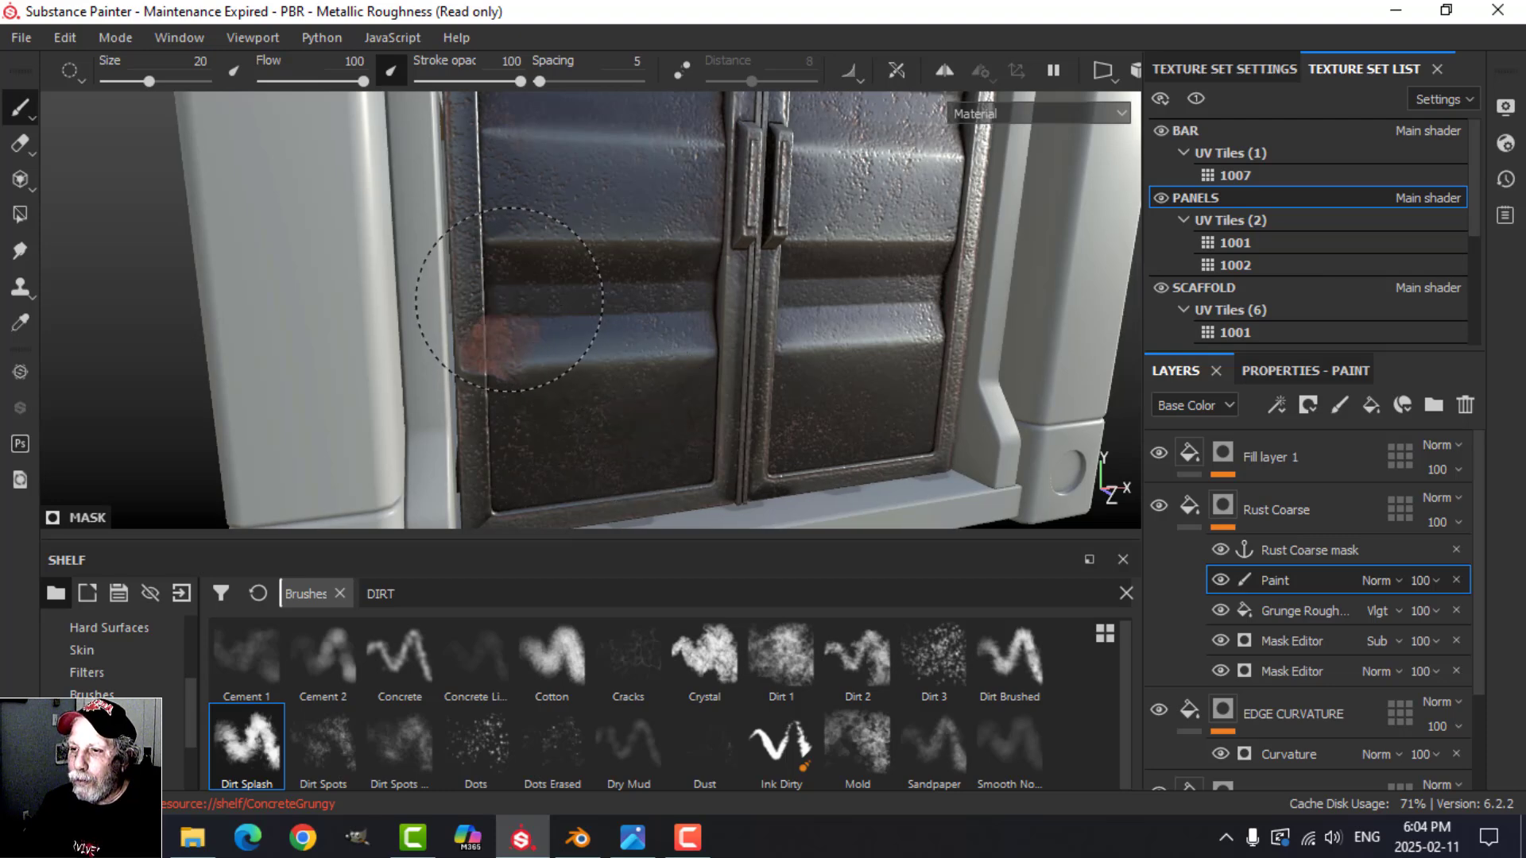
scroll(722, 394, "down", 2)
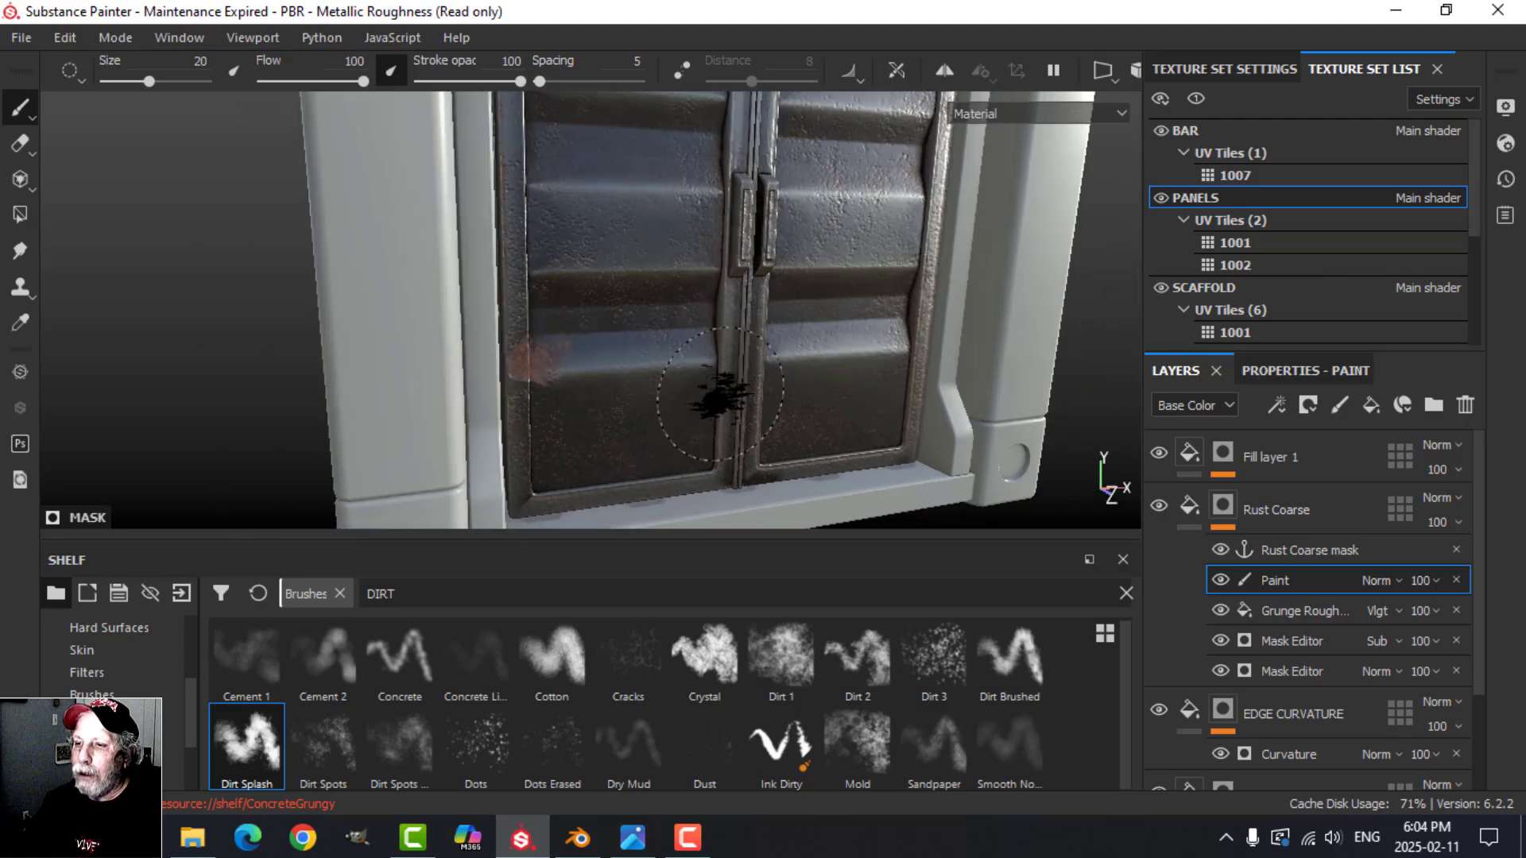
mouse_move(722, 393)
left_mouse_down("alt")
mouse_move(643, 371)
mouse_move(712, 385)
left_mouse_up("alt")
left_click(1280, 593)
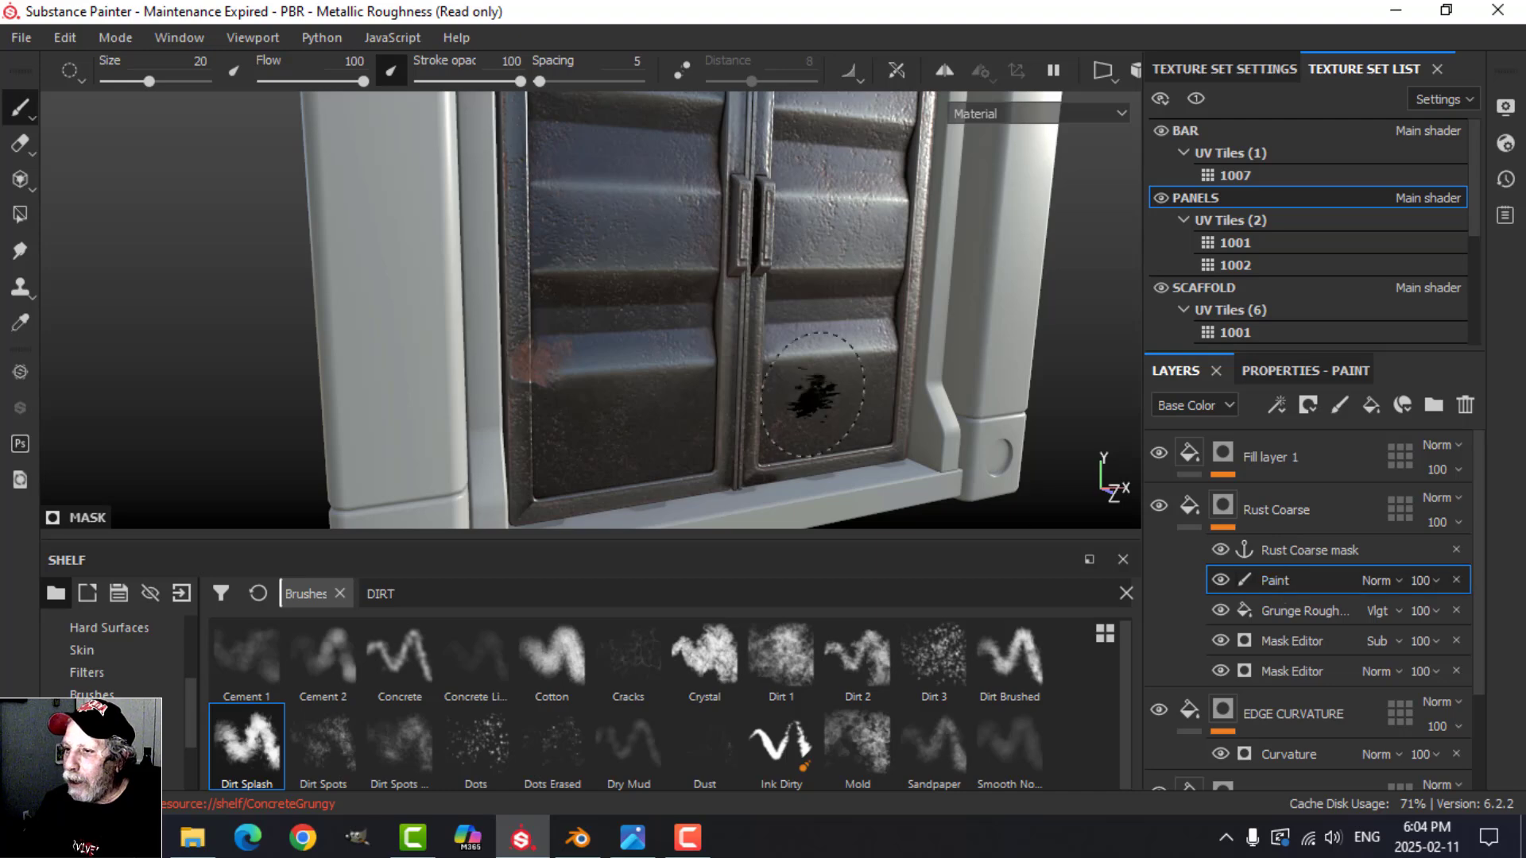
Step: Switch the brush to white and splash rust onto the right door beside the centre seam and the outer edge
key("x")
left_click_drag(842, 397, 765, 316, "alt")
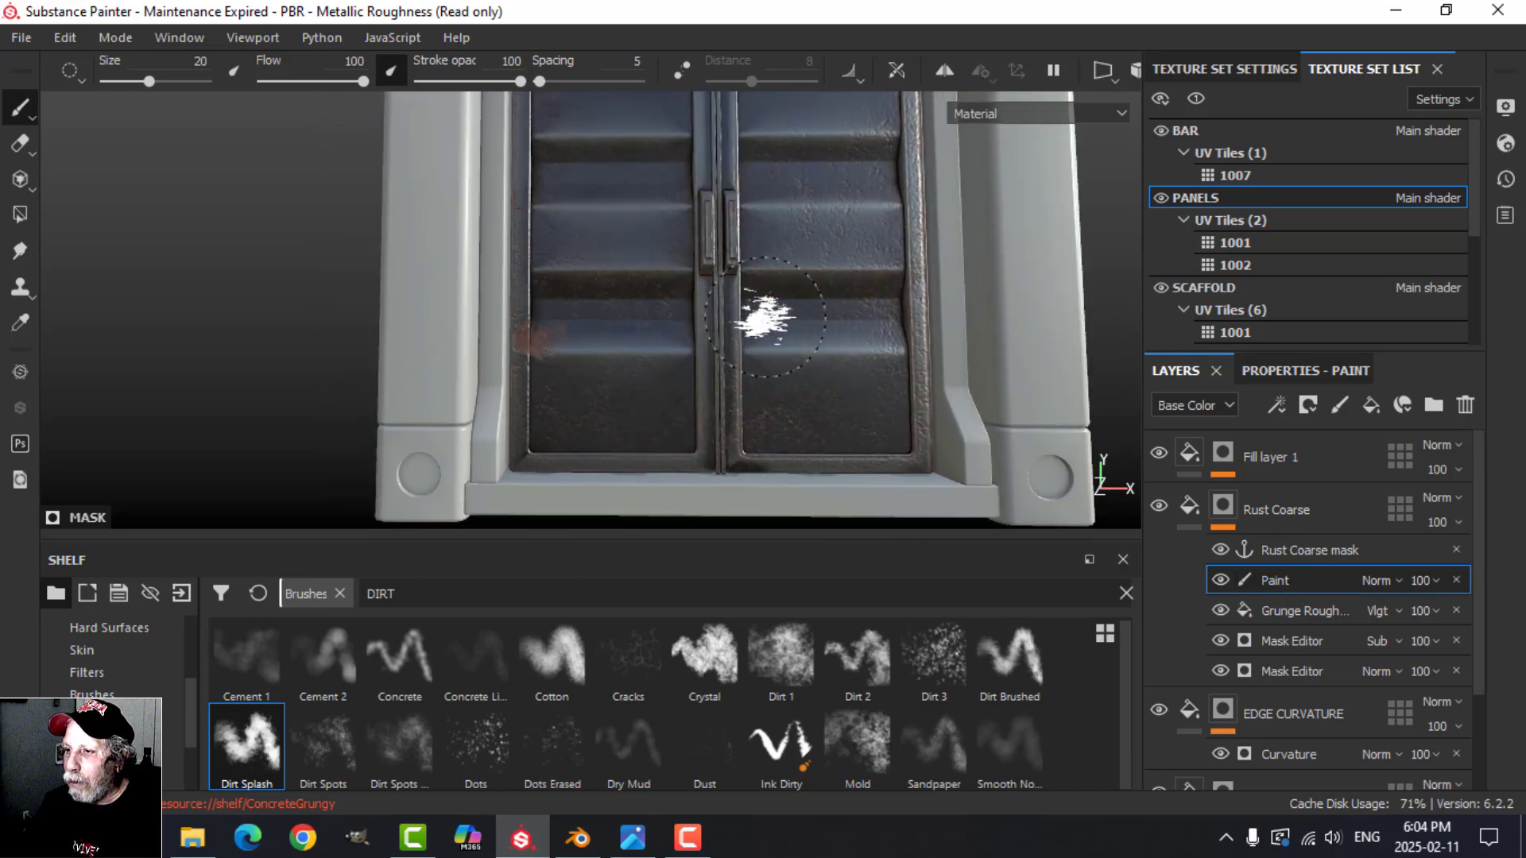
mouse_move(817, 452)
left_mouse_down("alt")
mouse_move(790, 392)
mouse_move(793, 300)
mouse_move(844, 340)
mouse_move(882, 302)
mouse_move(834, 402)
left_mouse_up("alt")
left_click(763, 306)
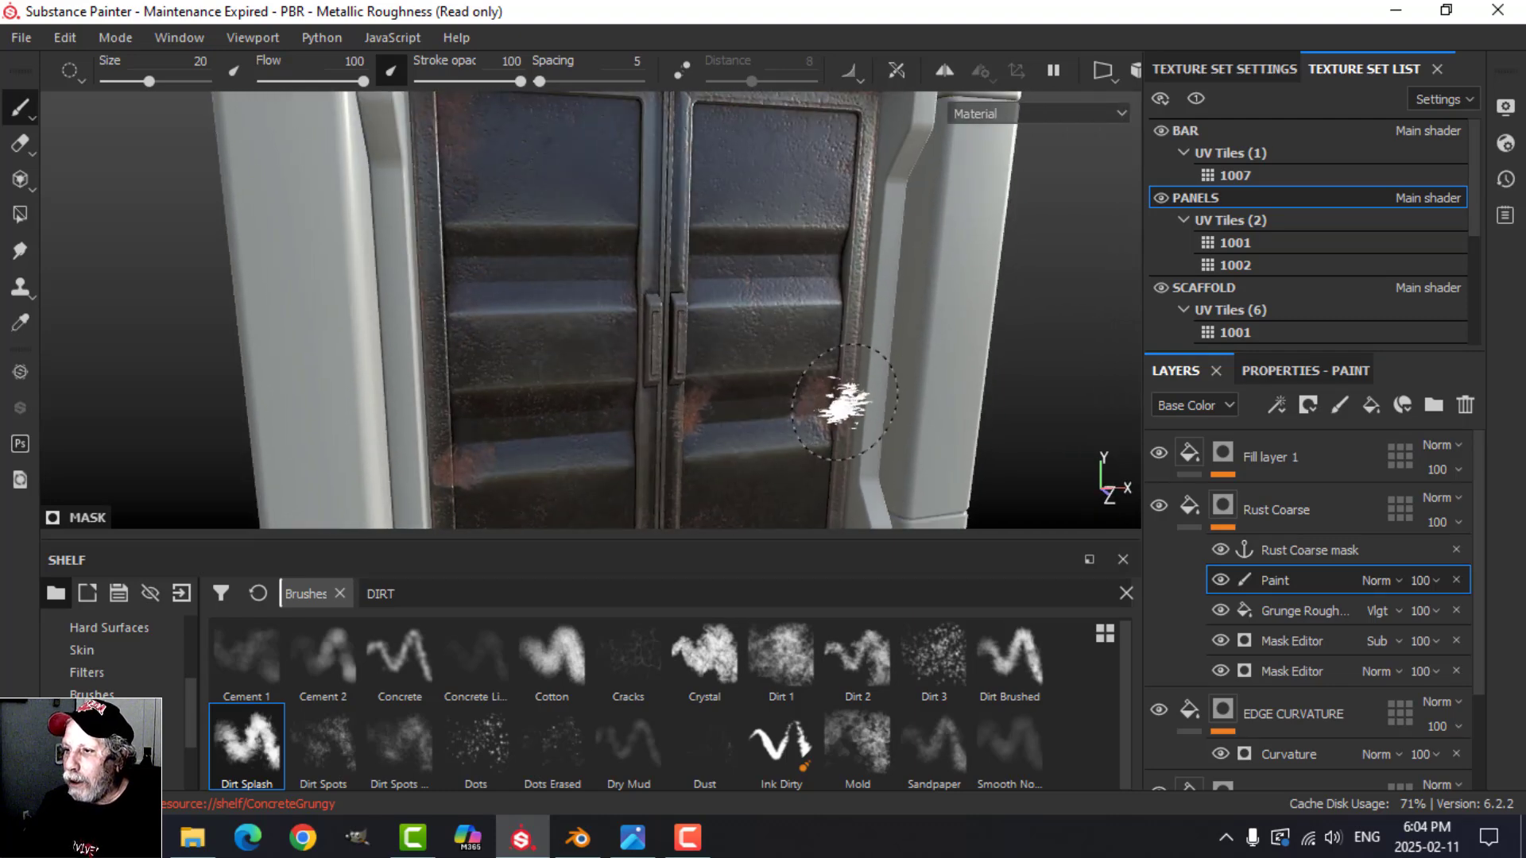
Step: Paint rust spots on the right door's outer frame and upper panel with the Dirt Brushed brush
left_click(1022, 671)
left_click(850, 370)
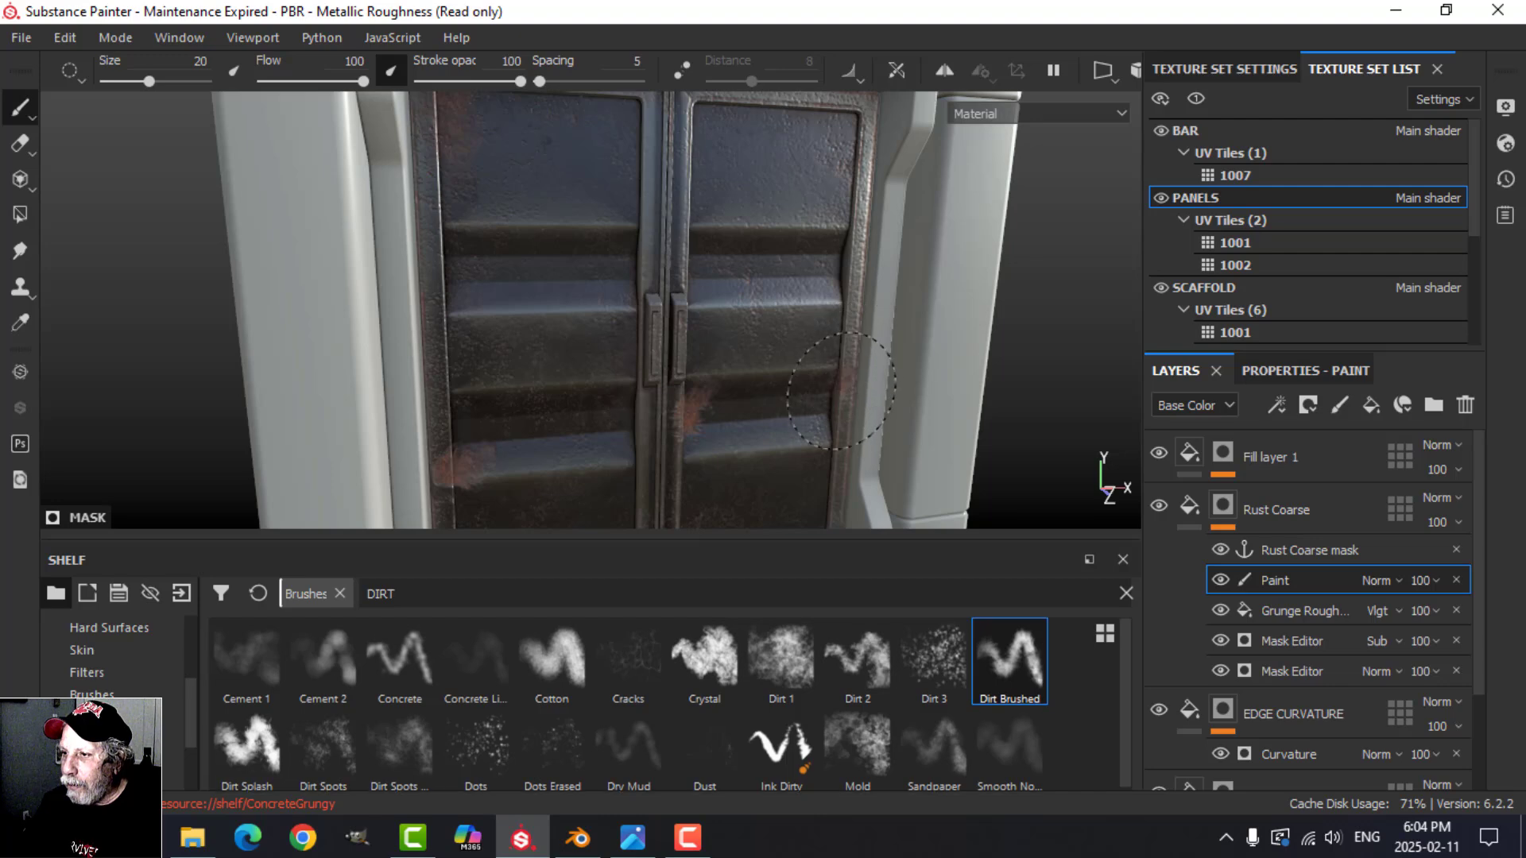
scroll(903, 418, "down", 3)
scroll(842, 380, "up", 2)
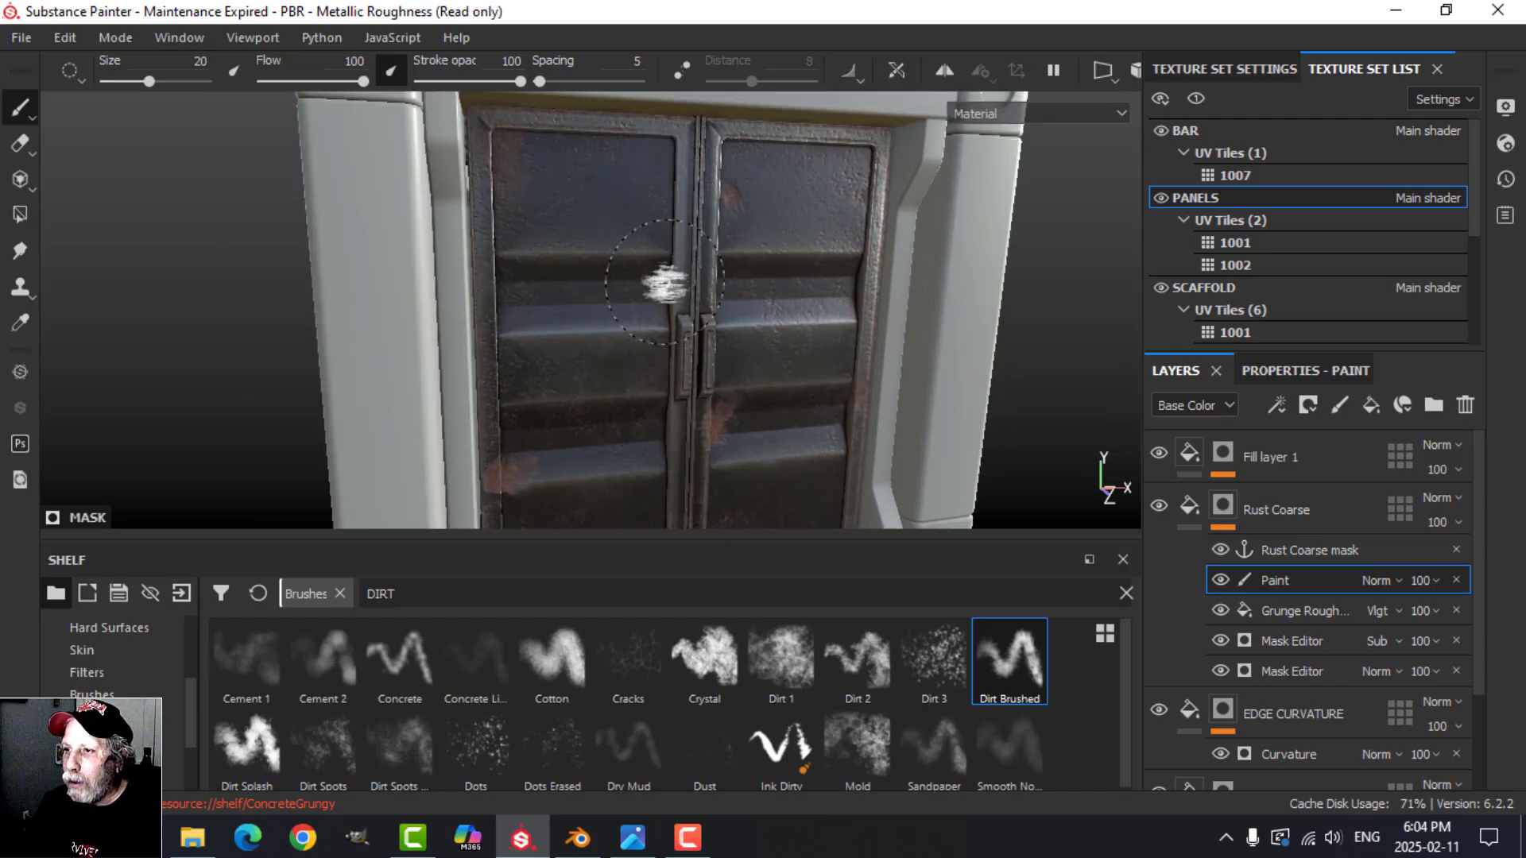
left_click_drag(672, 198, 787, 307, "alt")
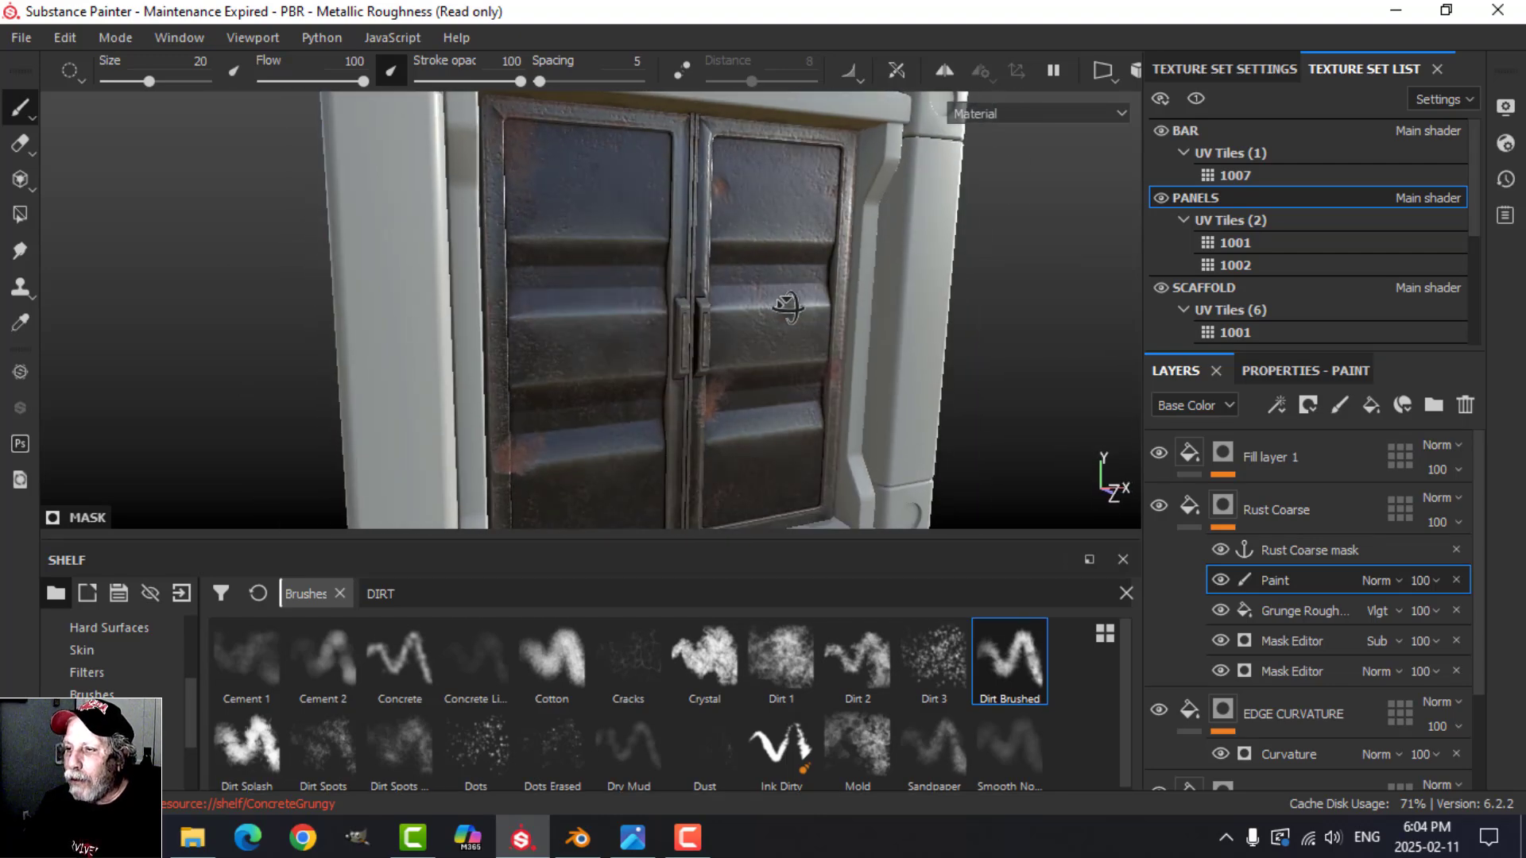
Step: Paint rust patches onto the upper corrugated panels of the container's long side with the Dirt Brushed brush
left_click_drag(804, 382, 403, 249, "alt")
scroll(491, 284, "up", 2)
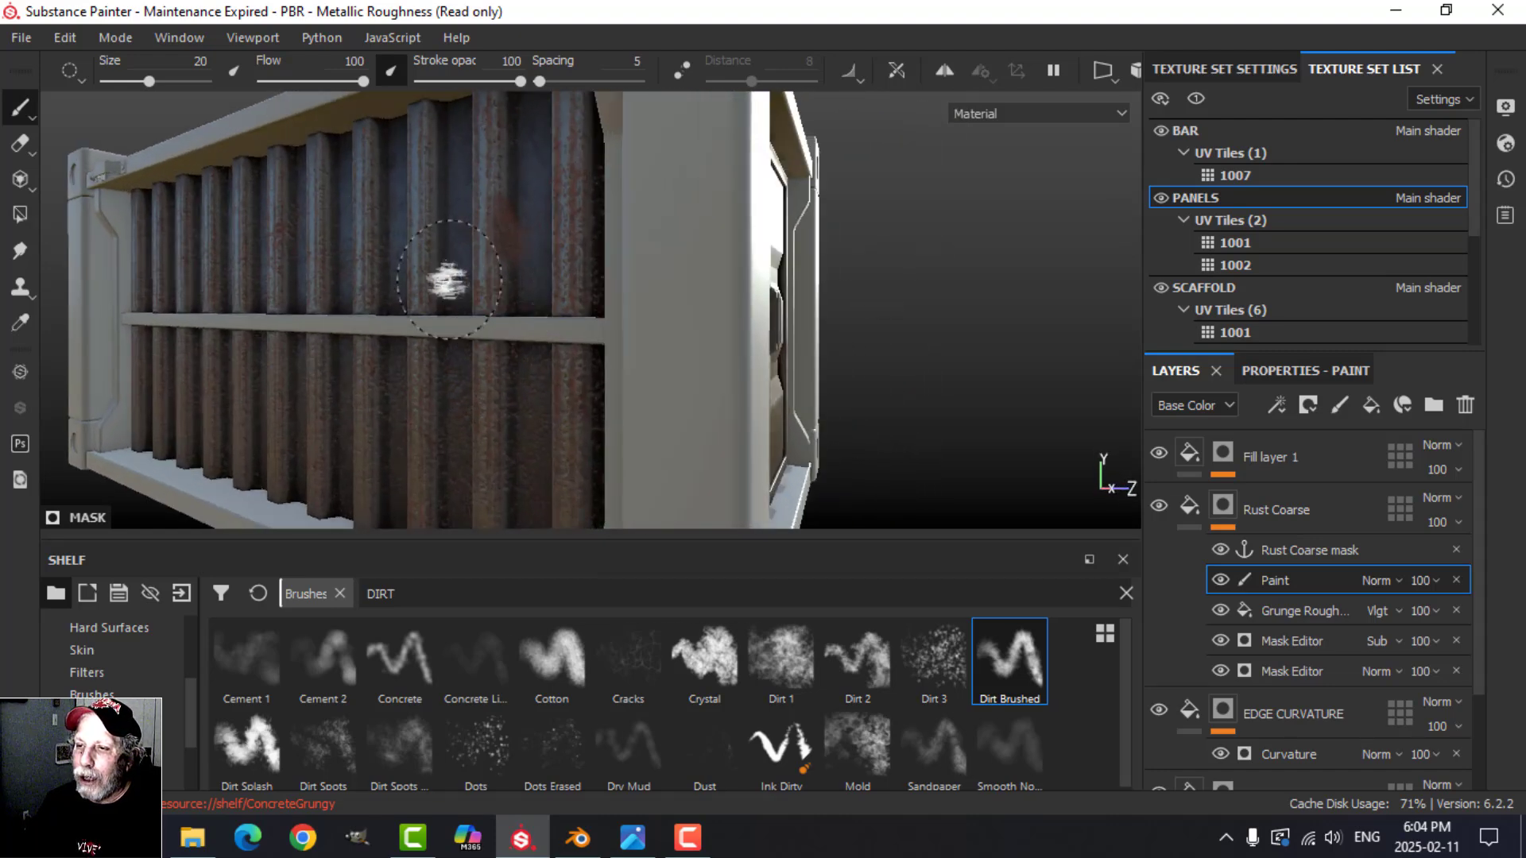
middle_click_drag(446, 283, 666, 261, "alt")
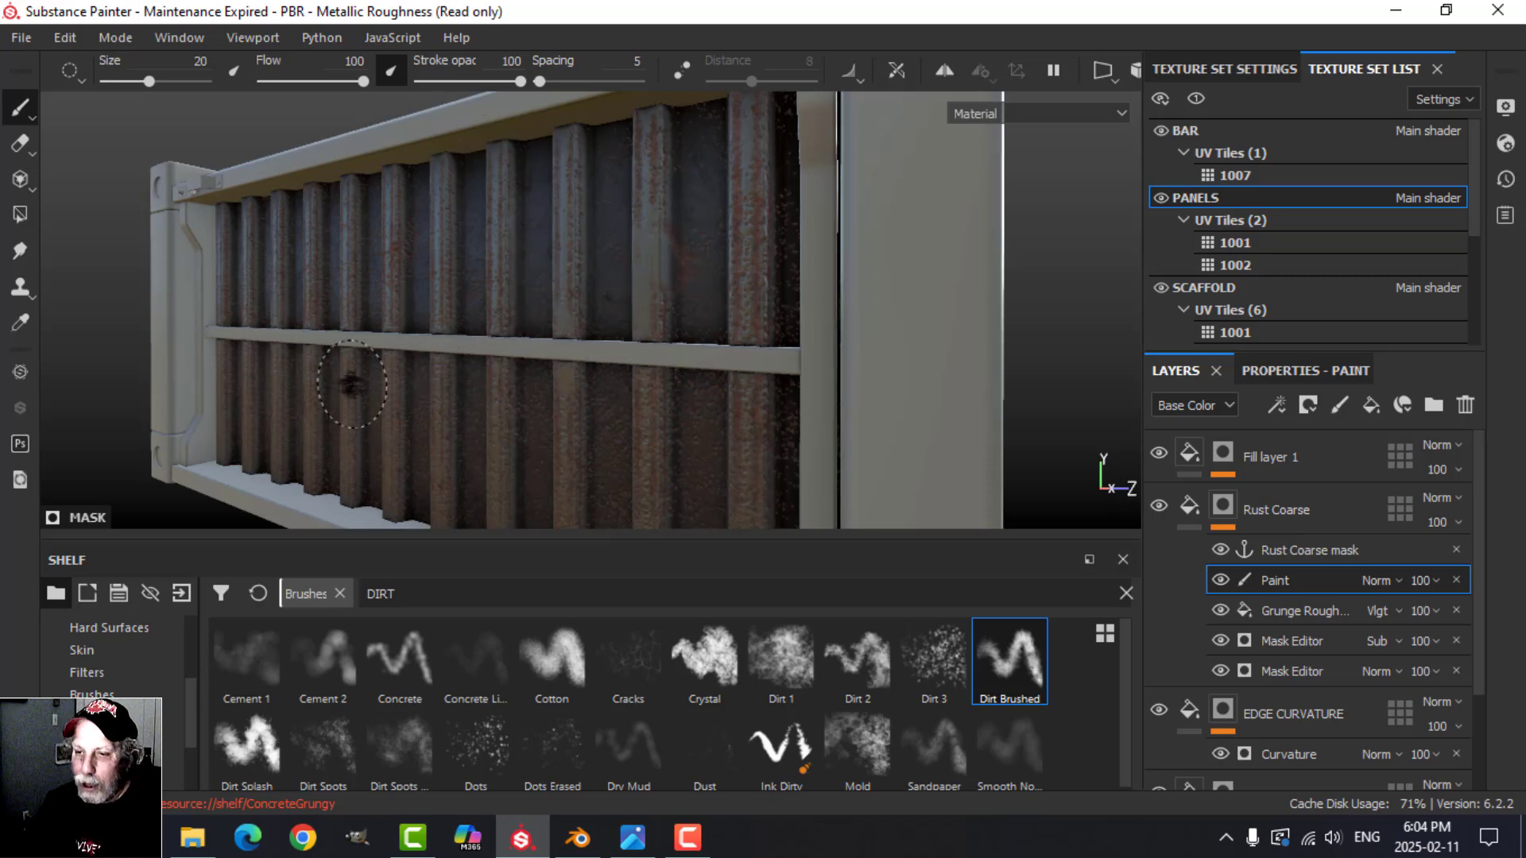
Step: Thin the rust on the corrugated side walls in black with the Dirt 1 brush at size 52.31 and flow 49
left_click(774, 655)
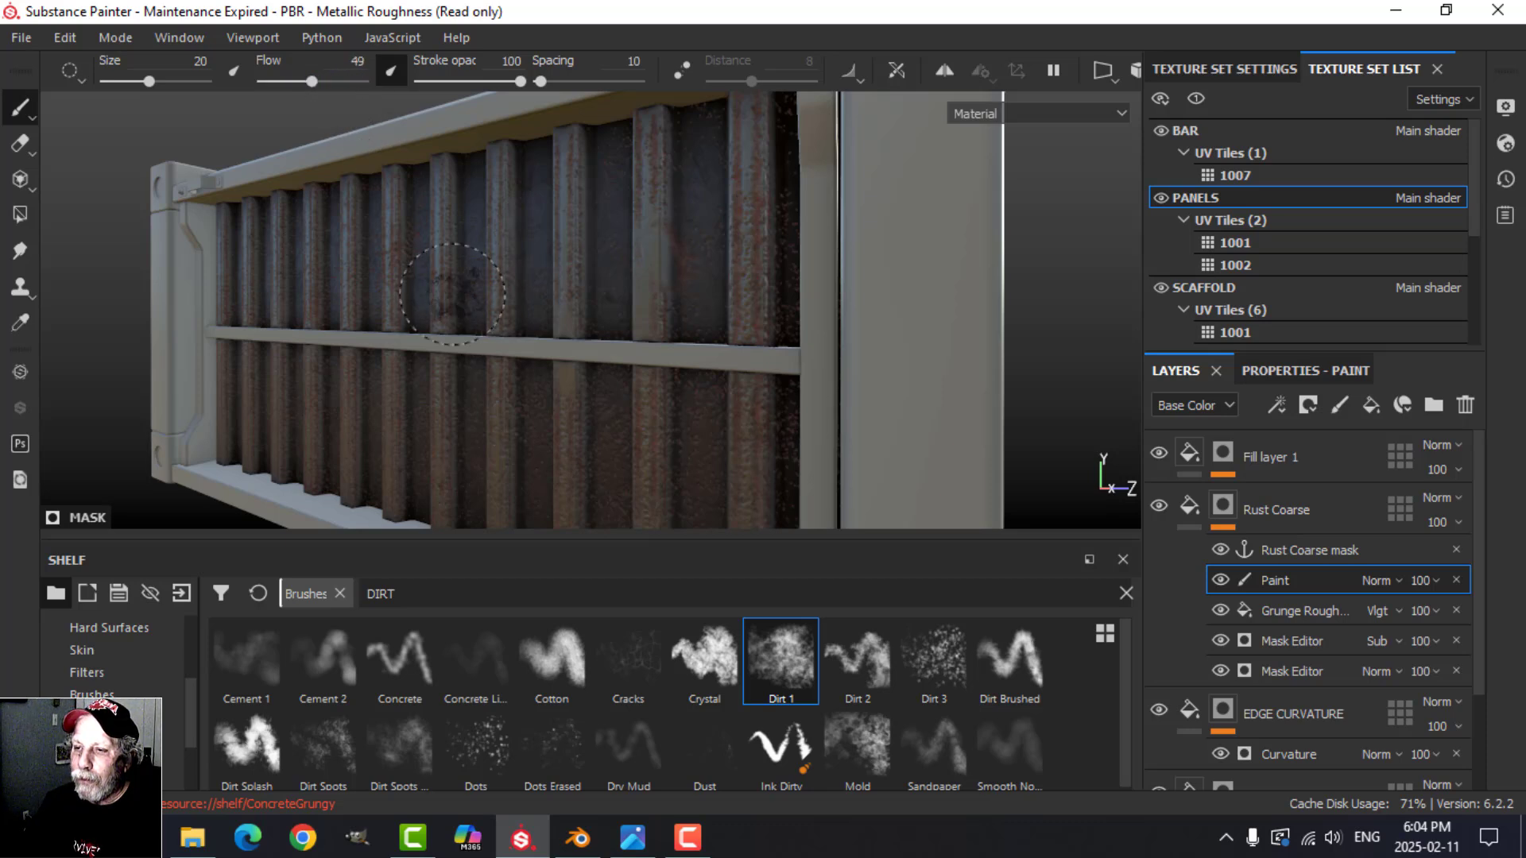
right_click_drag(452, 294, 492, 291, "ctrl")
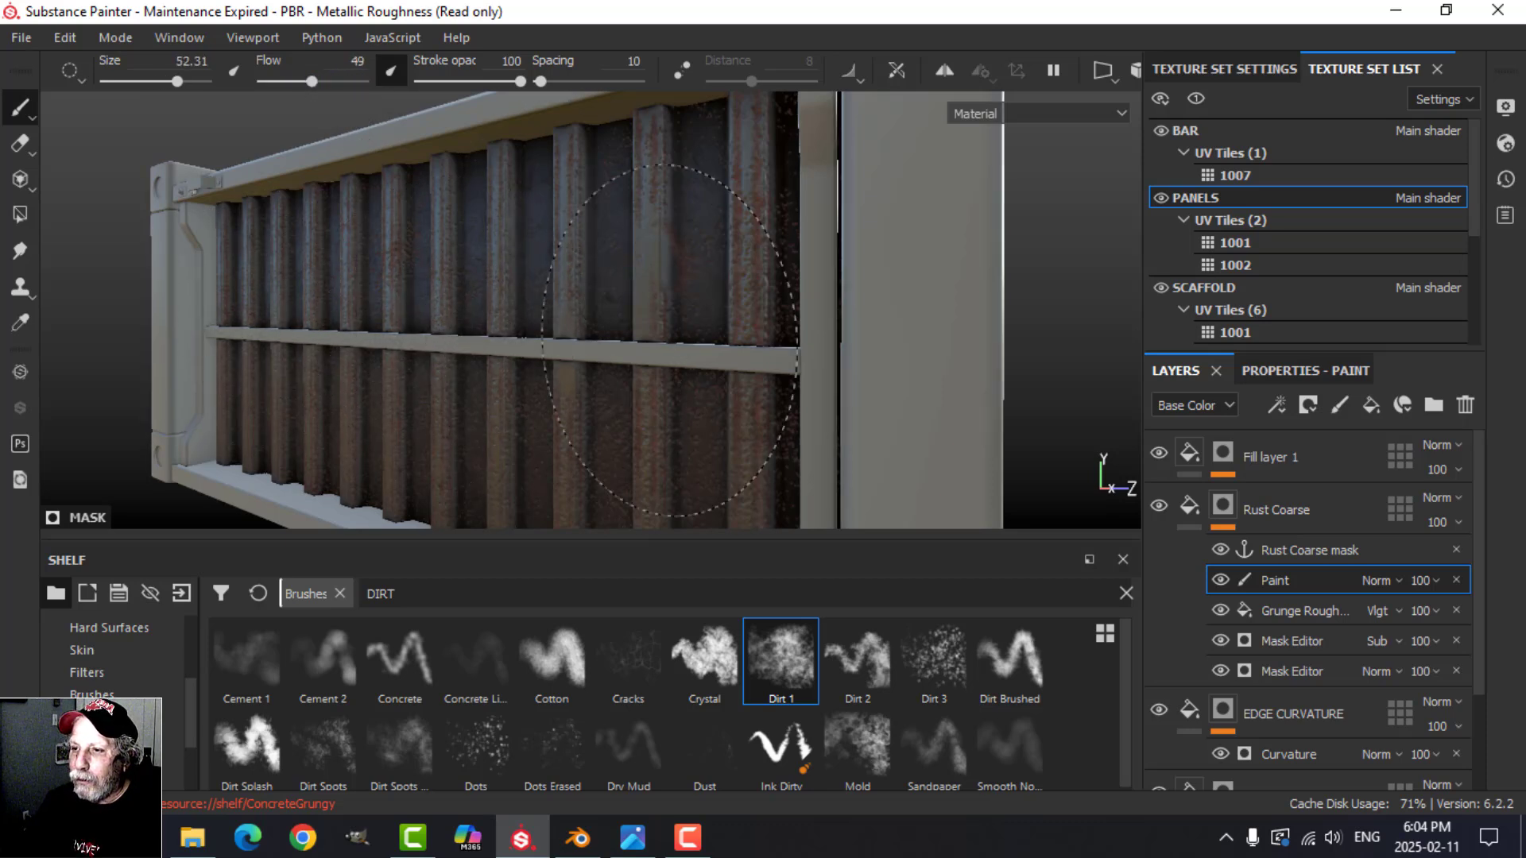
mouse_move(512, 260)
left_mouse_down("alt")
mouse_move(647, 238)
mouse_move(578, 323)
left_mouse_up("alt")
left_click_drag(671, 302, 366, 288, "alt")
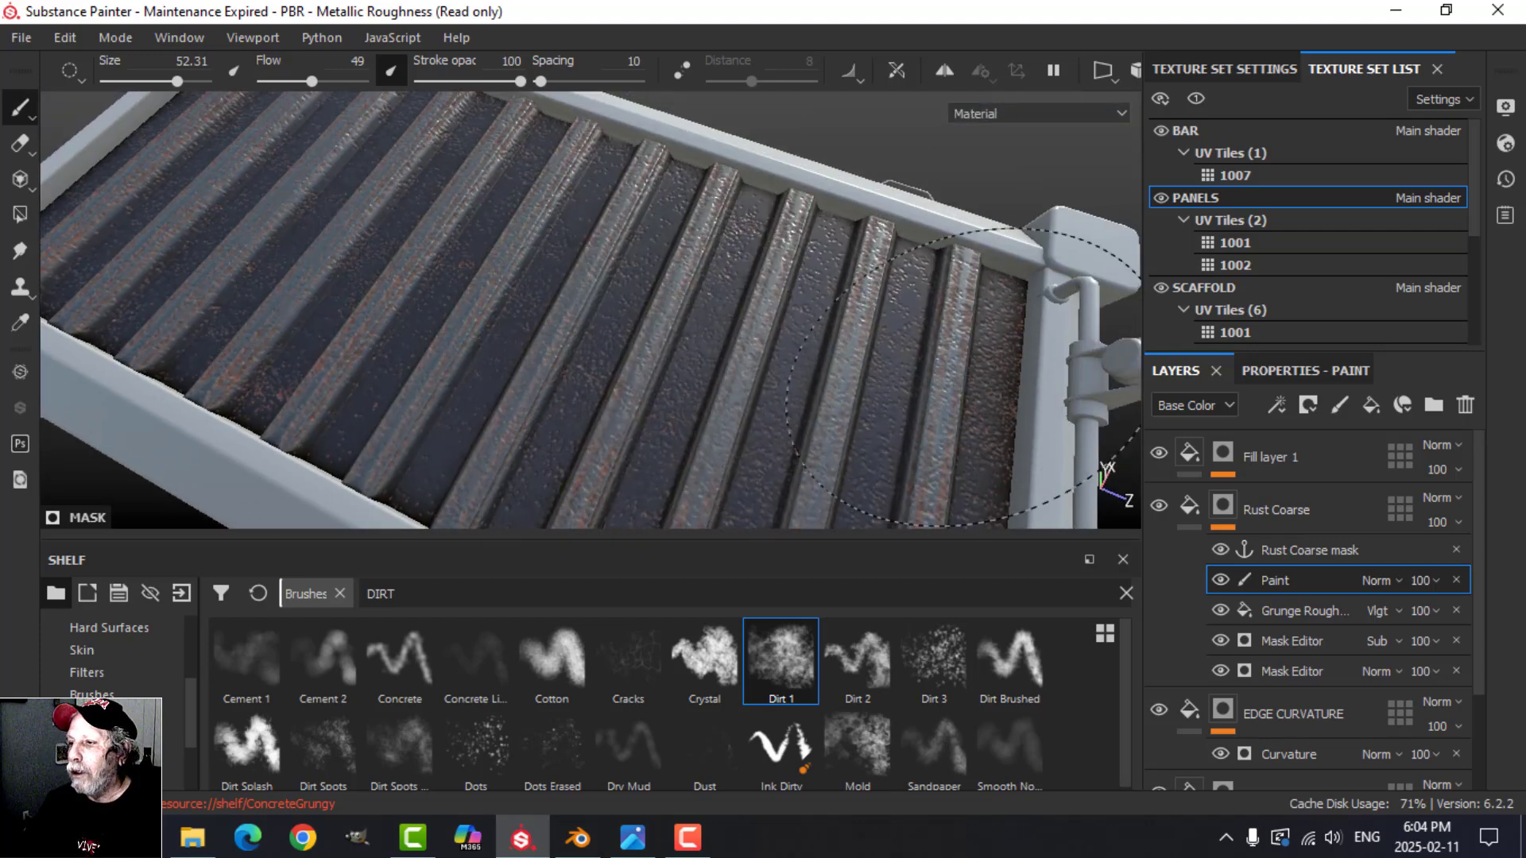
mouse_move(1104, 472)
left_mouse_down("alt")
mouse_move(691, 382)
mouse_move(401, 278)
mouse_move(890, 366)
mouse_move(584, 406)
mouse_move(783, 402)
mouse_move(579, 525)
mouse_move(502, 421)
left_mouse_up("alt")
middle_click_drag(705, 418, 594, 314, "alt")
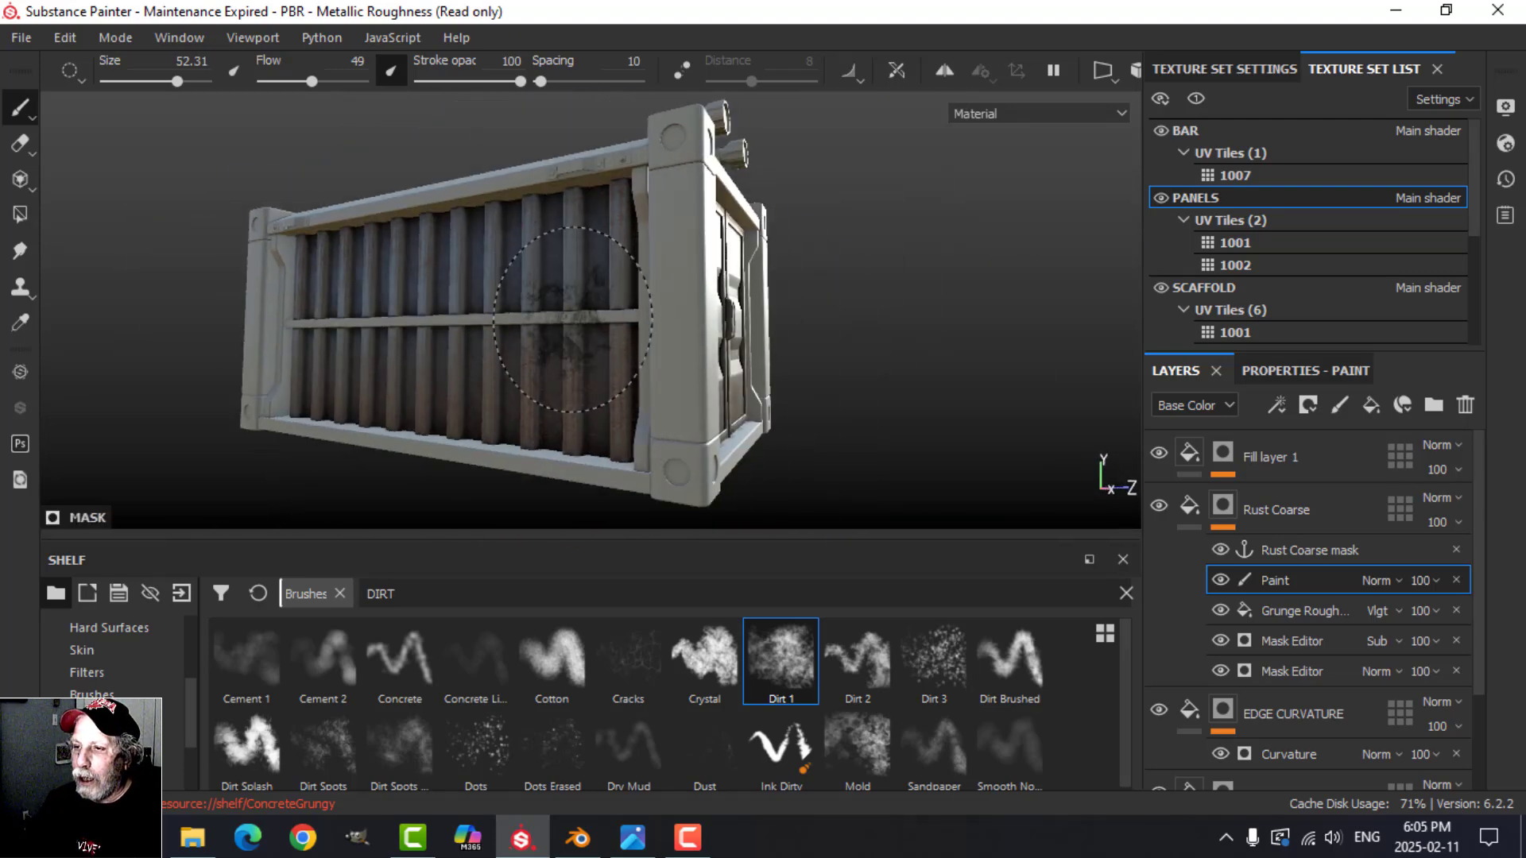
Step: Rename Fill layer 1 as HEIGHT ADJUST
middle_click_drag(1101, 407, 981, 405, "alt")
left_click_drag(981, 404, 790, 429, "alt")
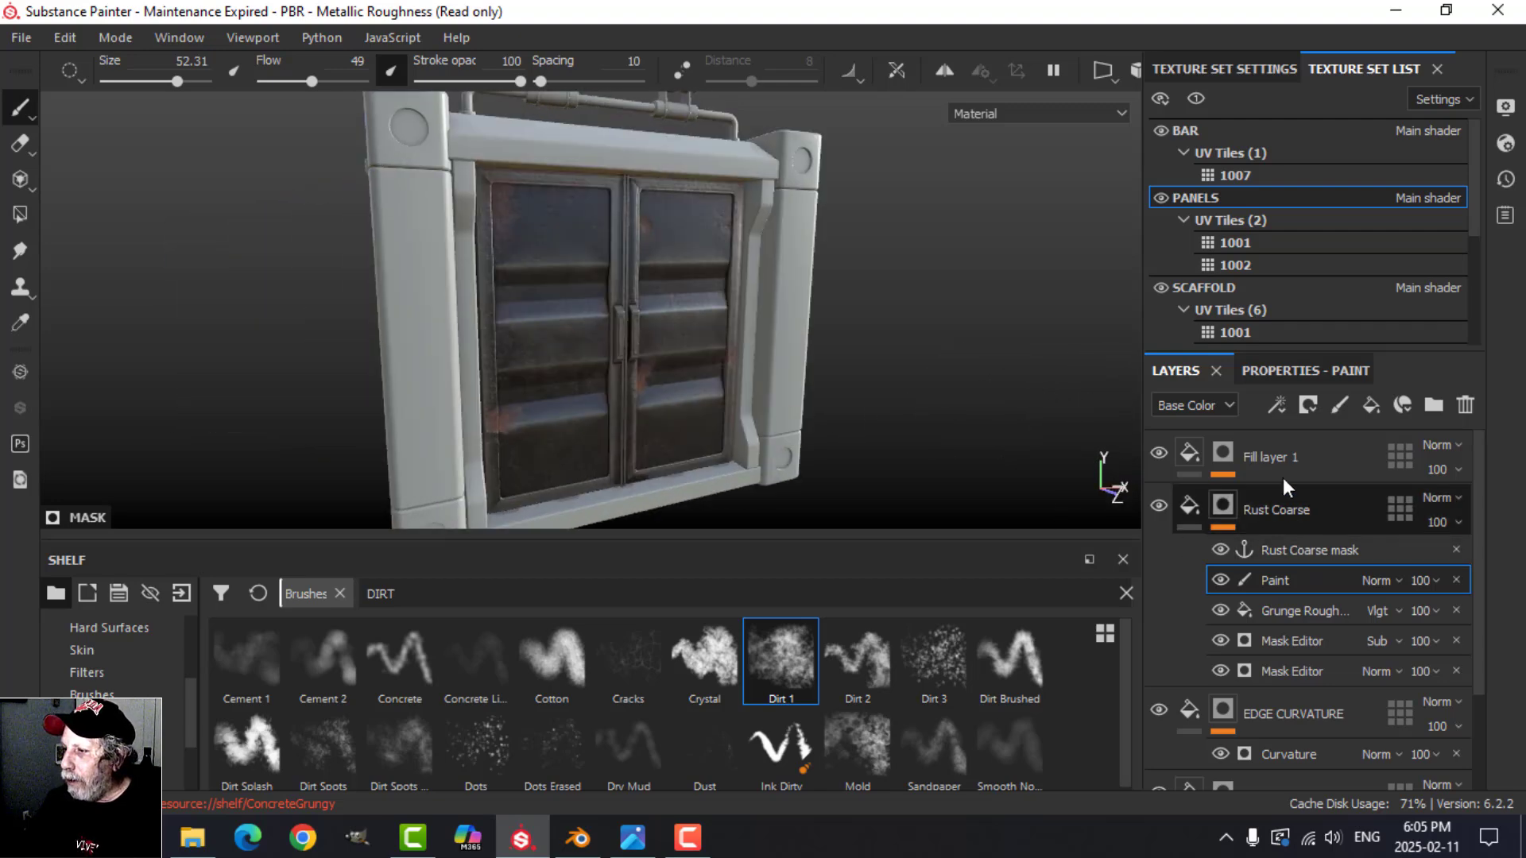
double_click(1275, 451)
type("H")
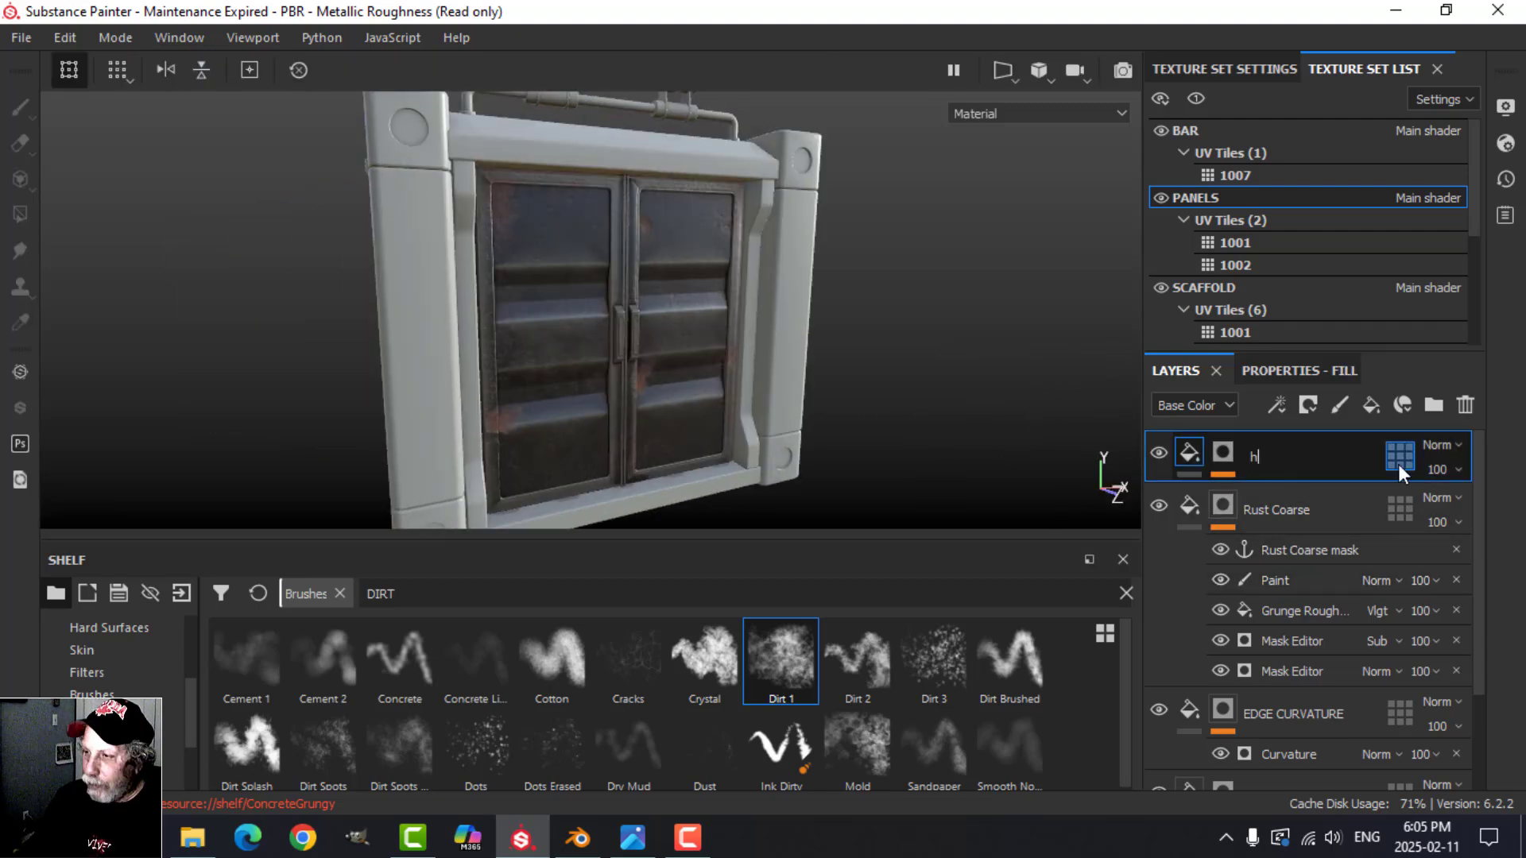
type("EIGHT ADJ")
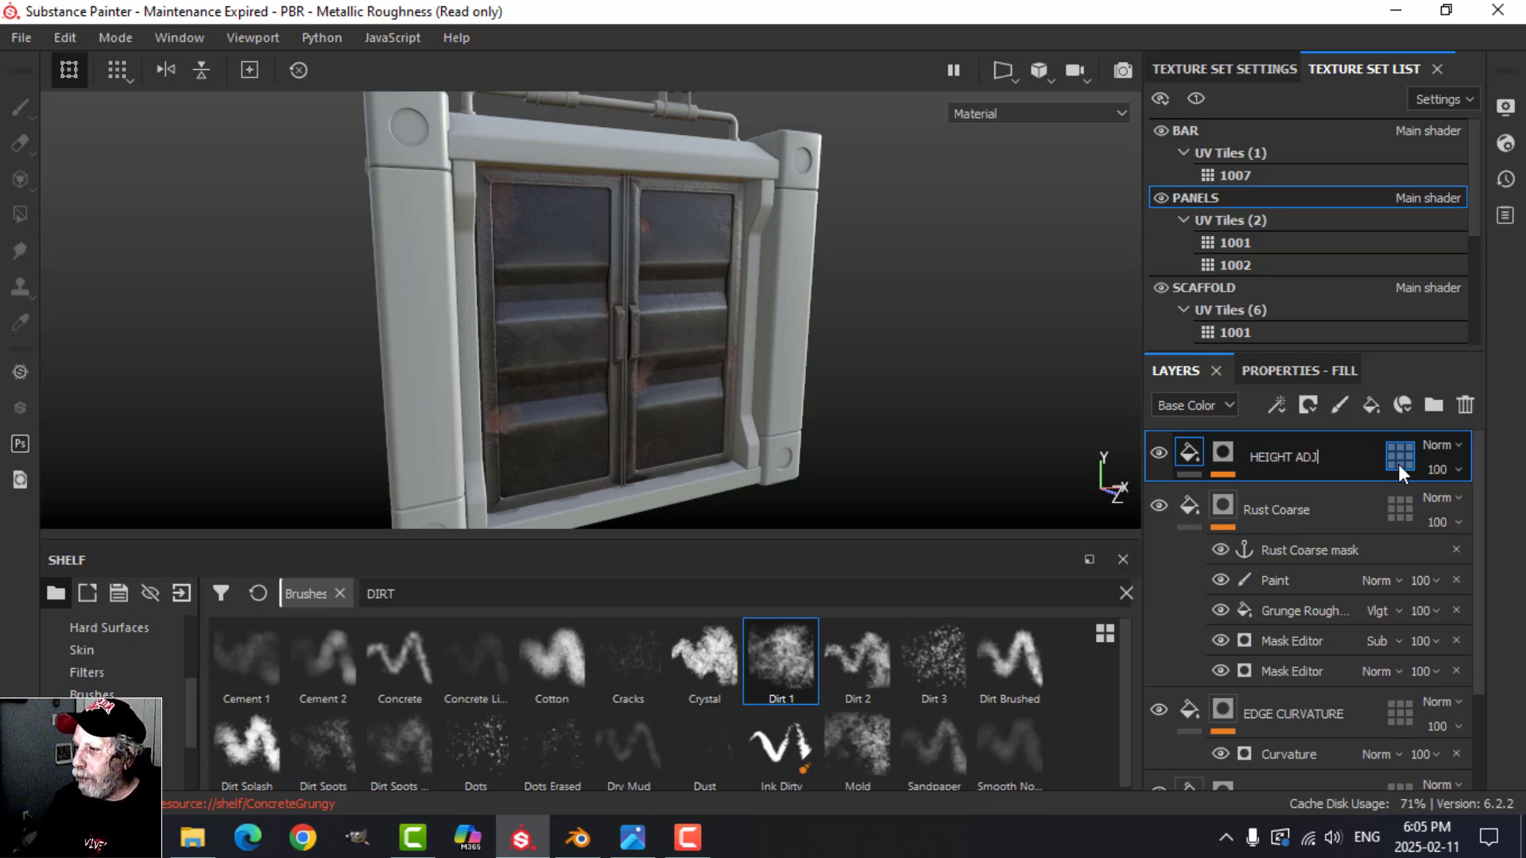
type("UST")
key("Return")
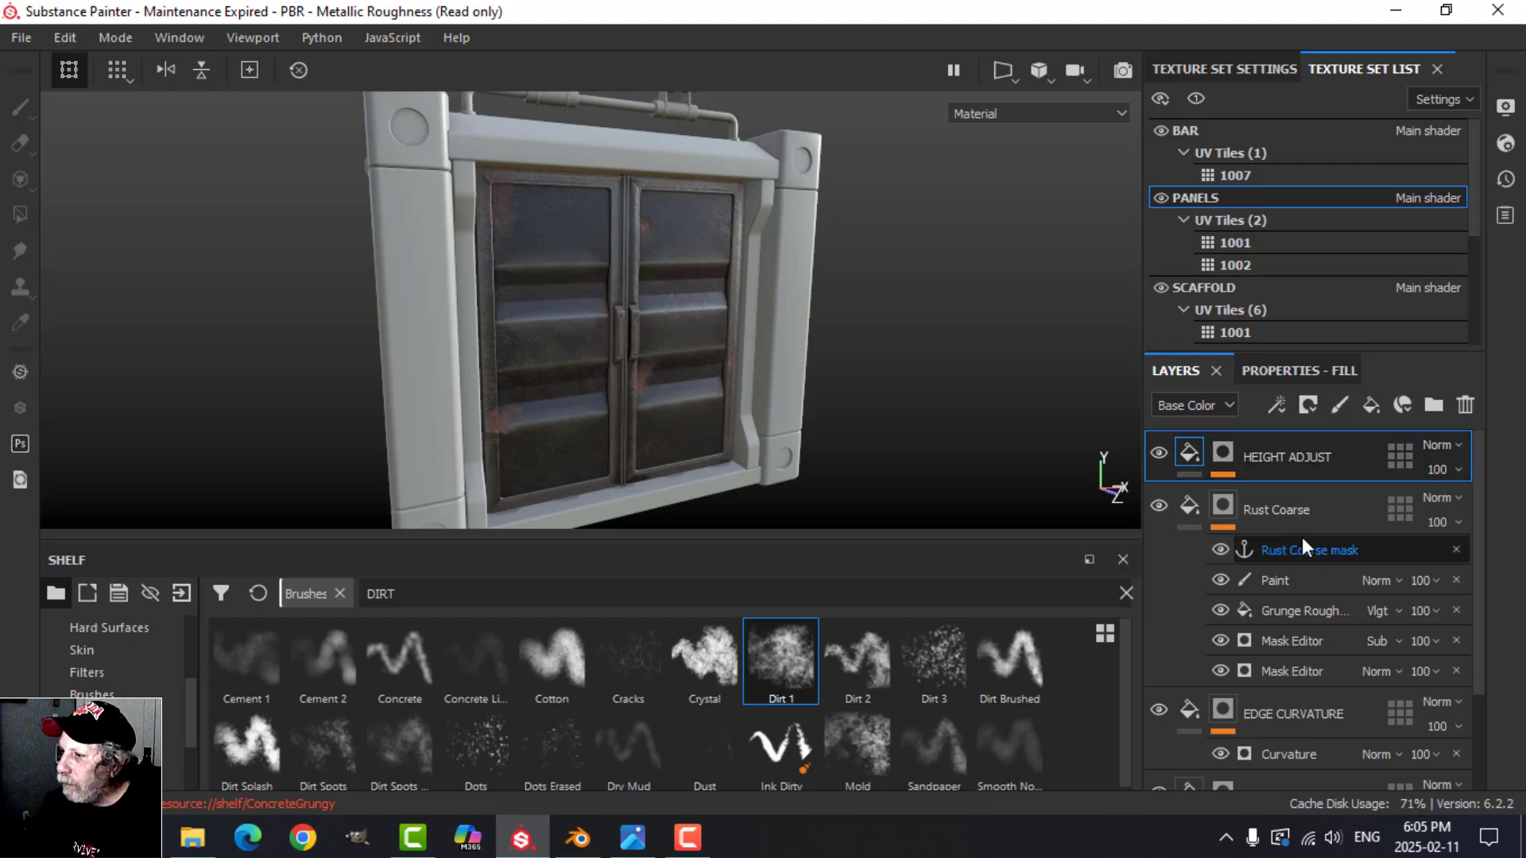
Step: Collapse the Rust Coarse mask effects and add a new folder above the HEIGHT ADJUST layer
left_click(1196, 508)
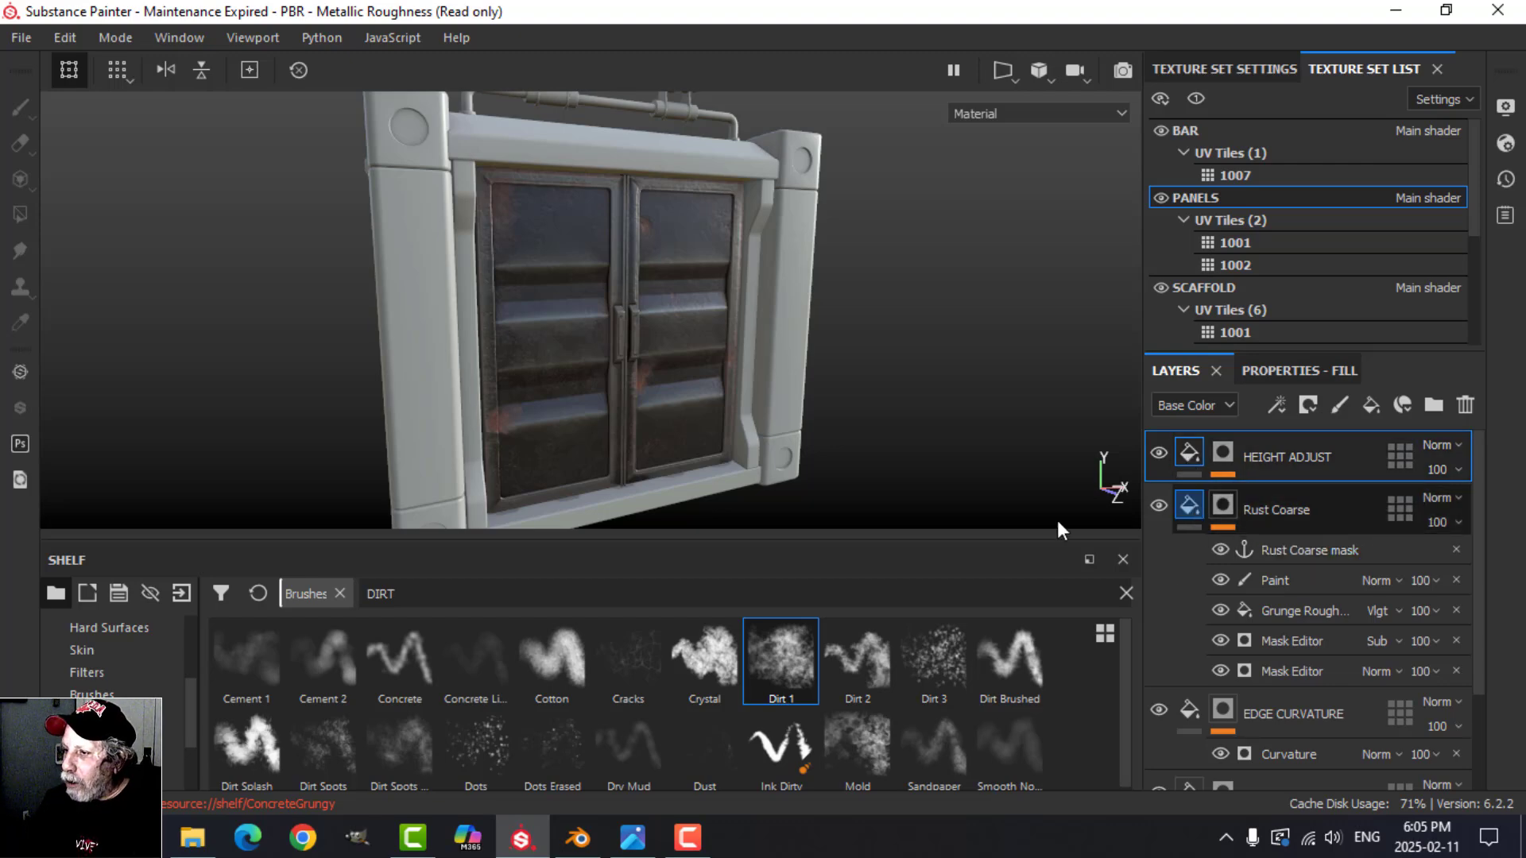
left_click_drag(736, 432, 767, 405, "alt")
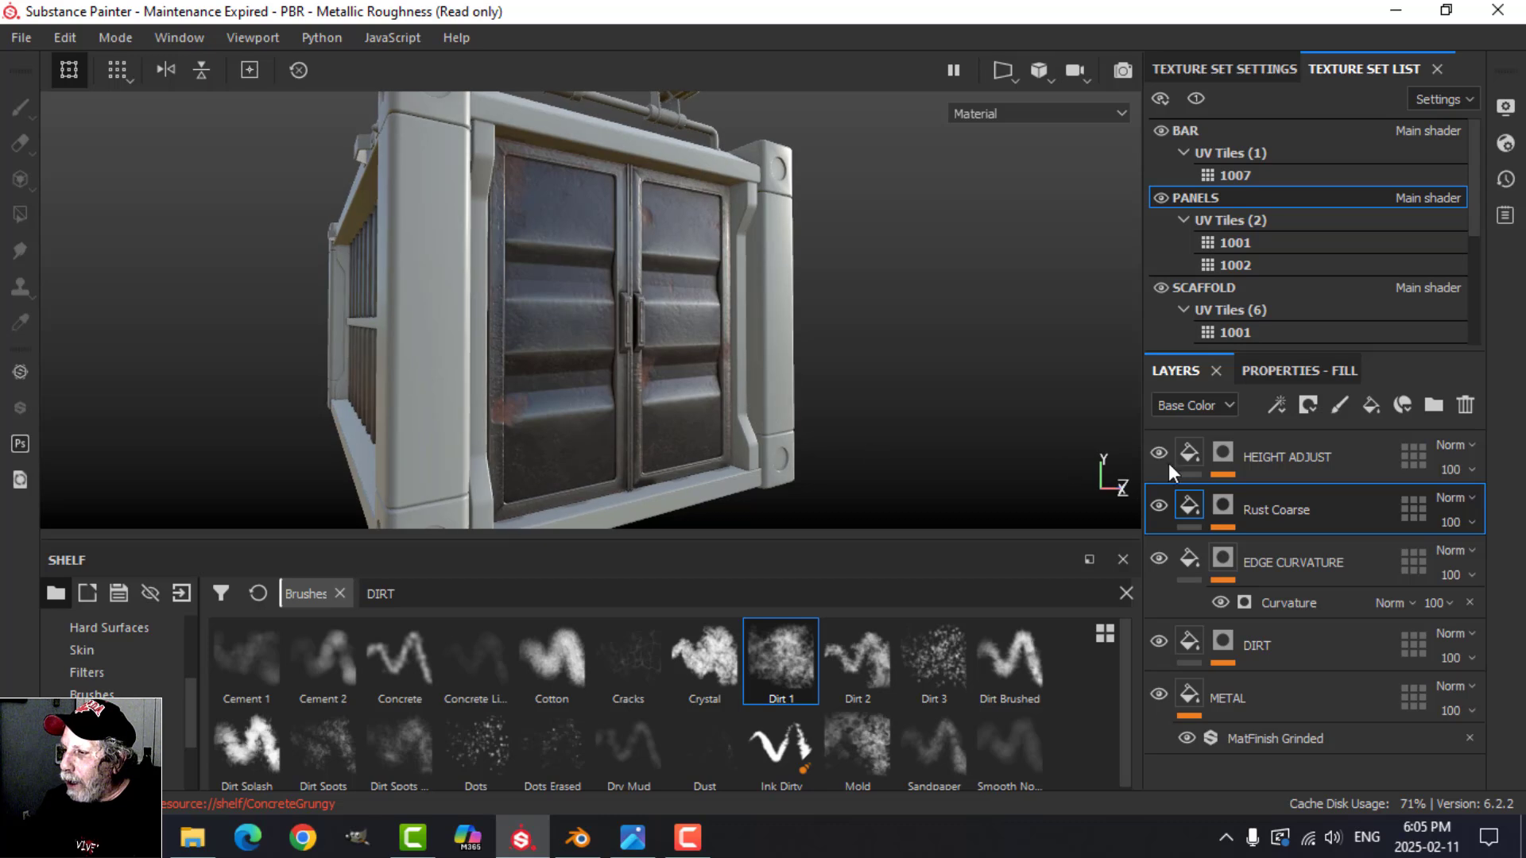
left_click(1200, 461)
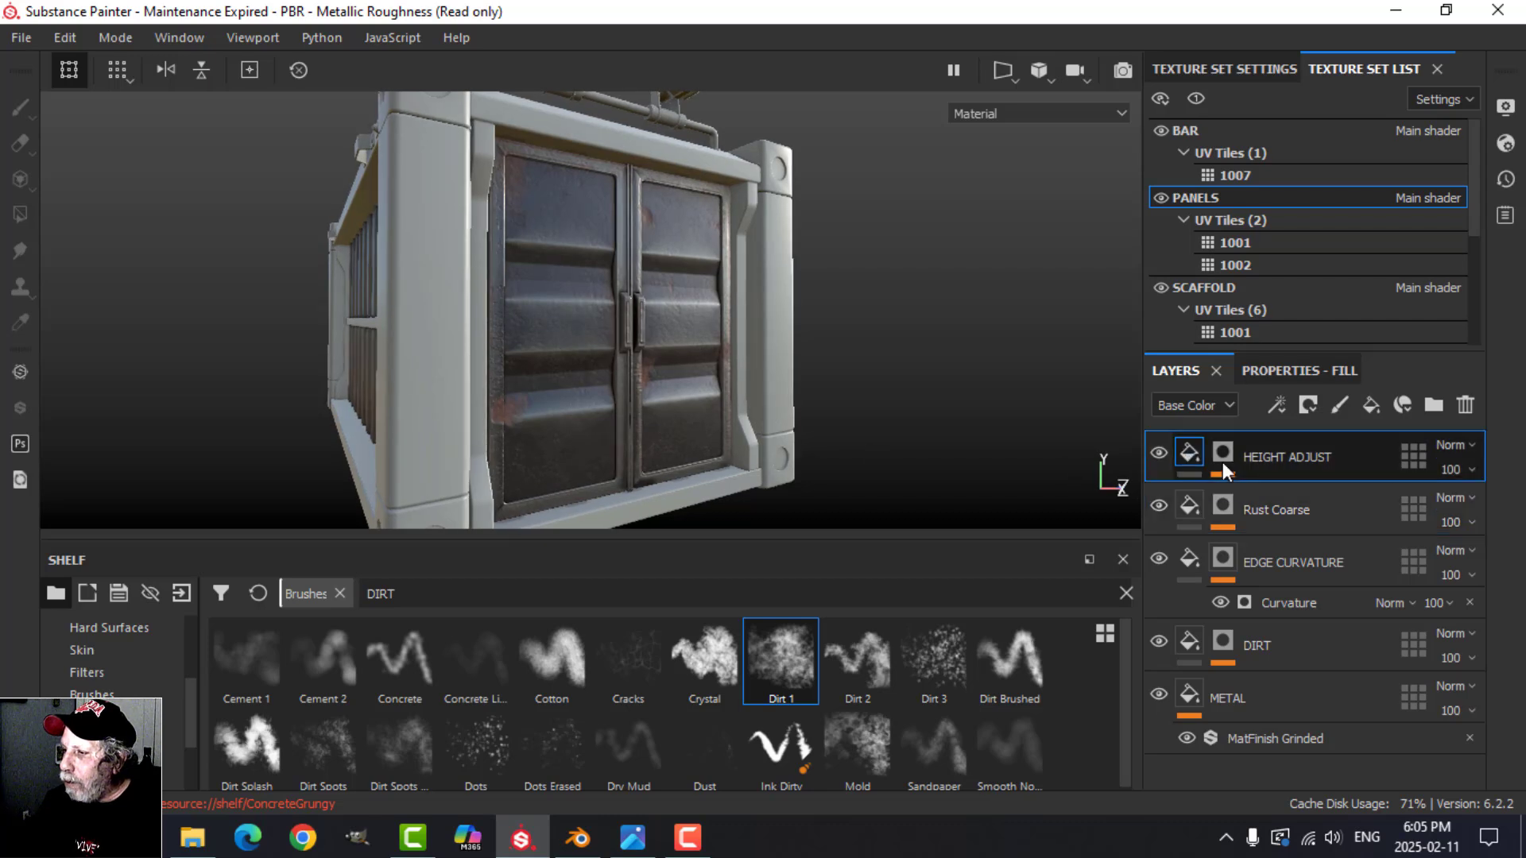
left_click(1435, 409)
Step: Move all layers from HEIGHT ADJUST down to METAL into the new folder
left_click(1271, 527)
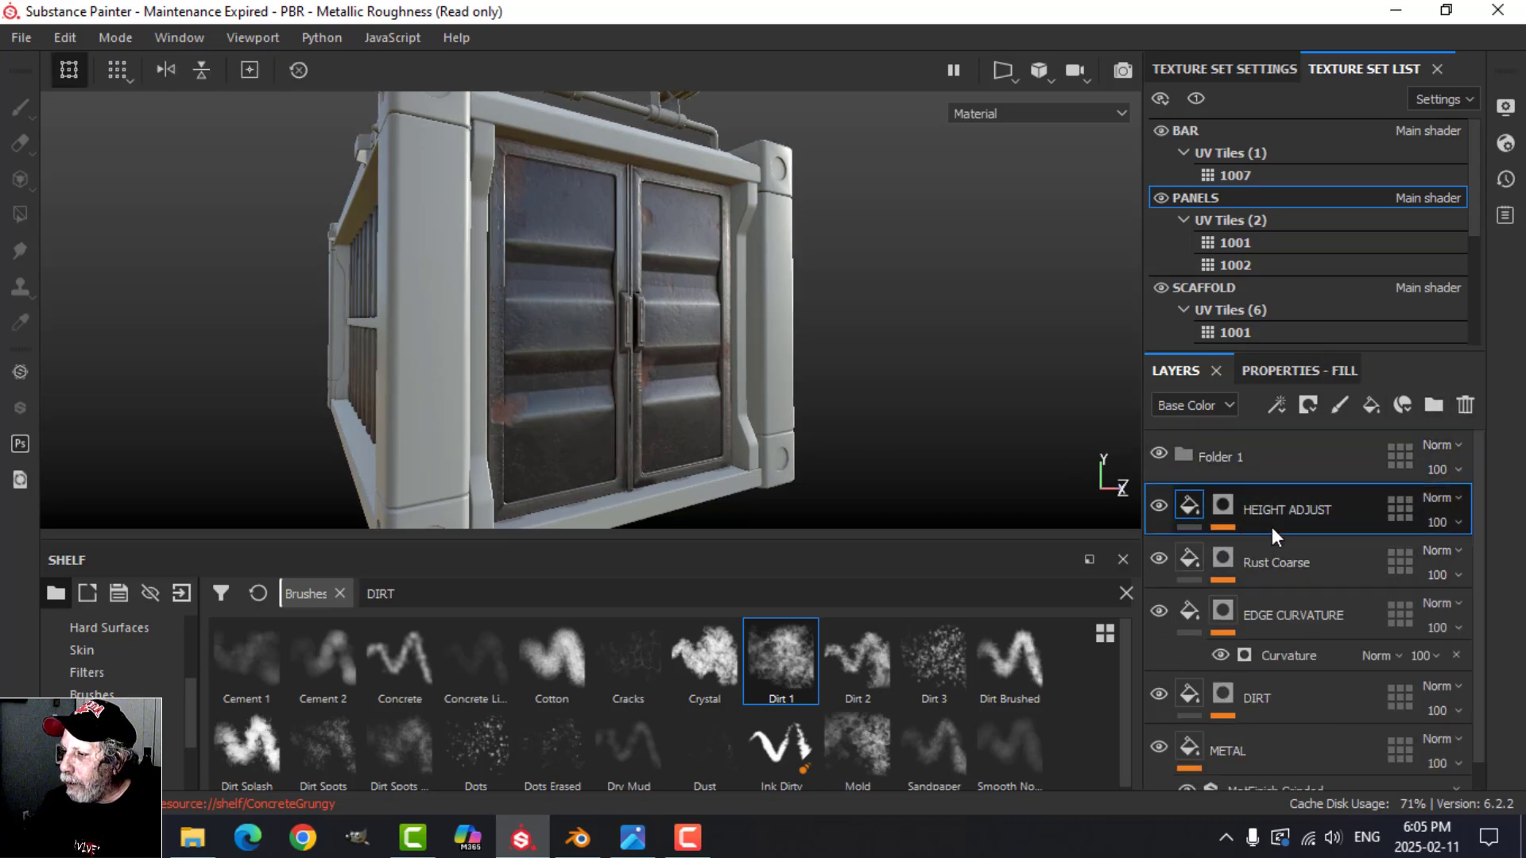
scroll(1313, 742, "down", 1)
left_click(1264, 722, "shift")
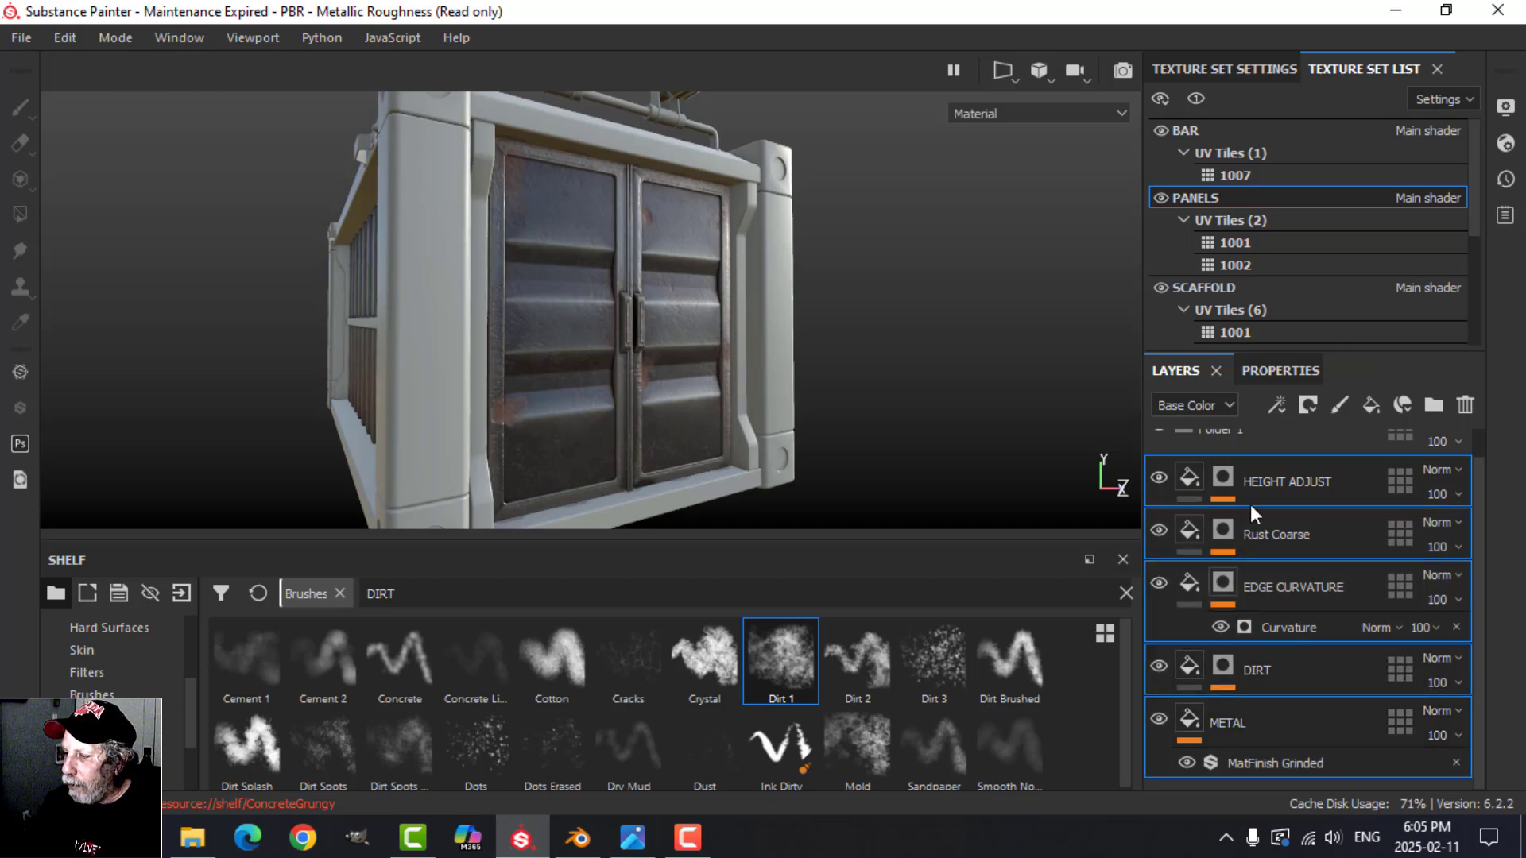
scroll(1288, 539, "up", 1)
left_click_drag(1261, 513, 1226, 461)
Step: Rename the folder as METAL and check the doors and side wall from an angle
double_click(1229, 457)
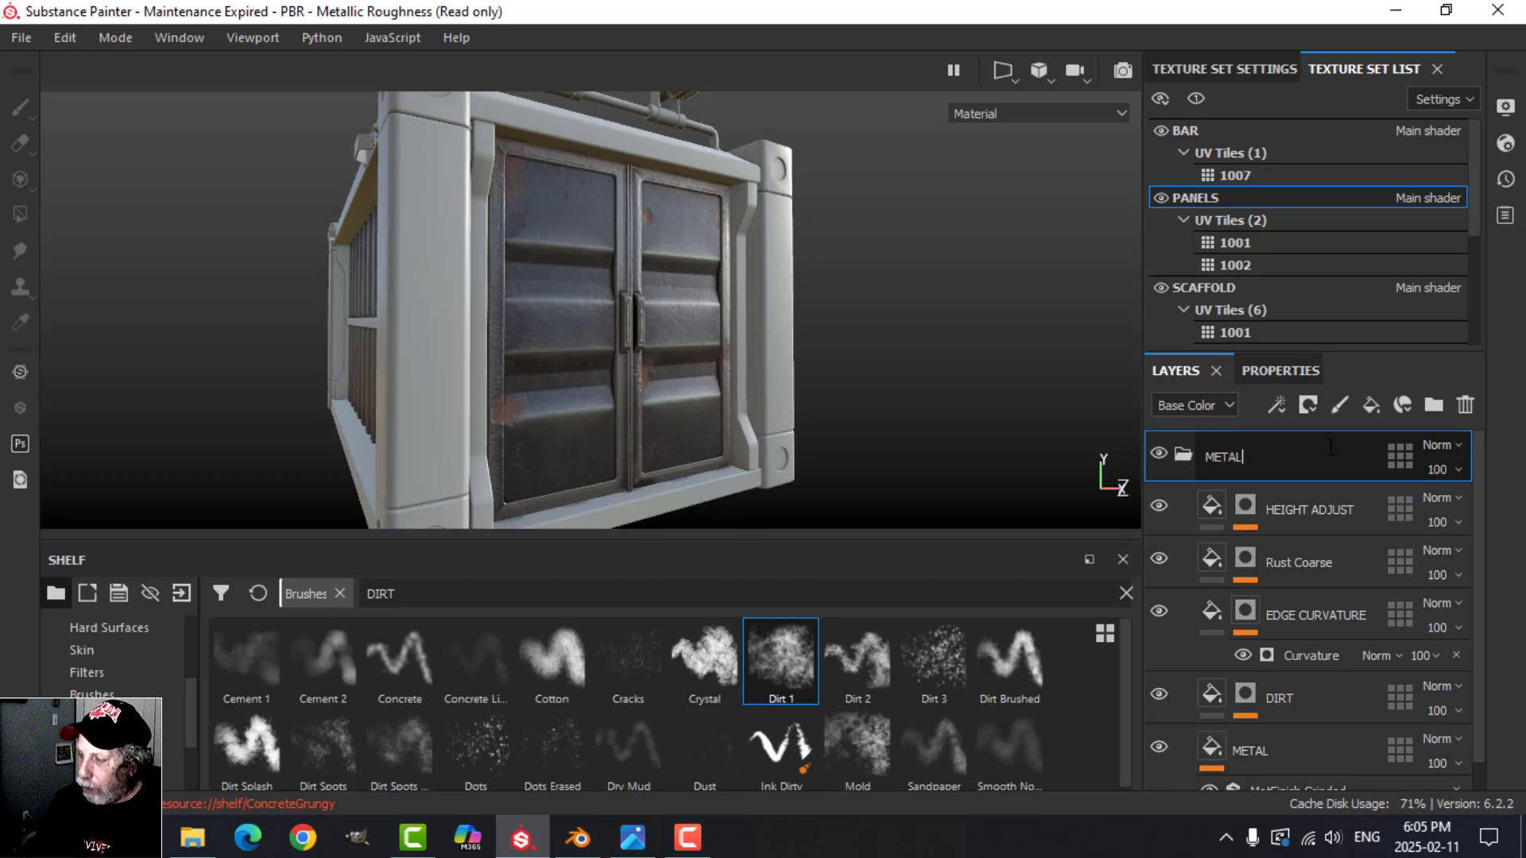
key("Return")
scroll(584, 299, "down", 1)
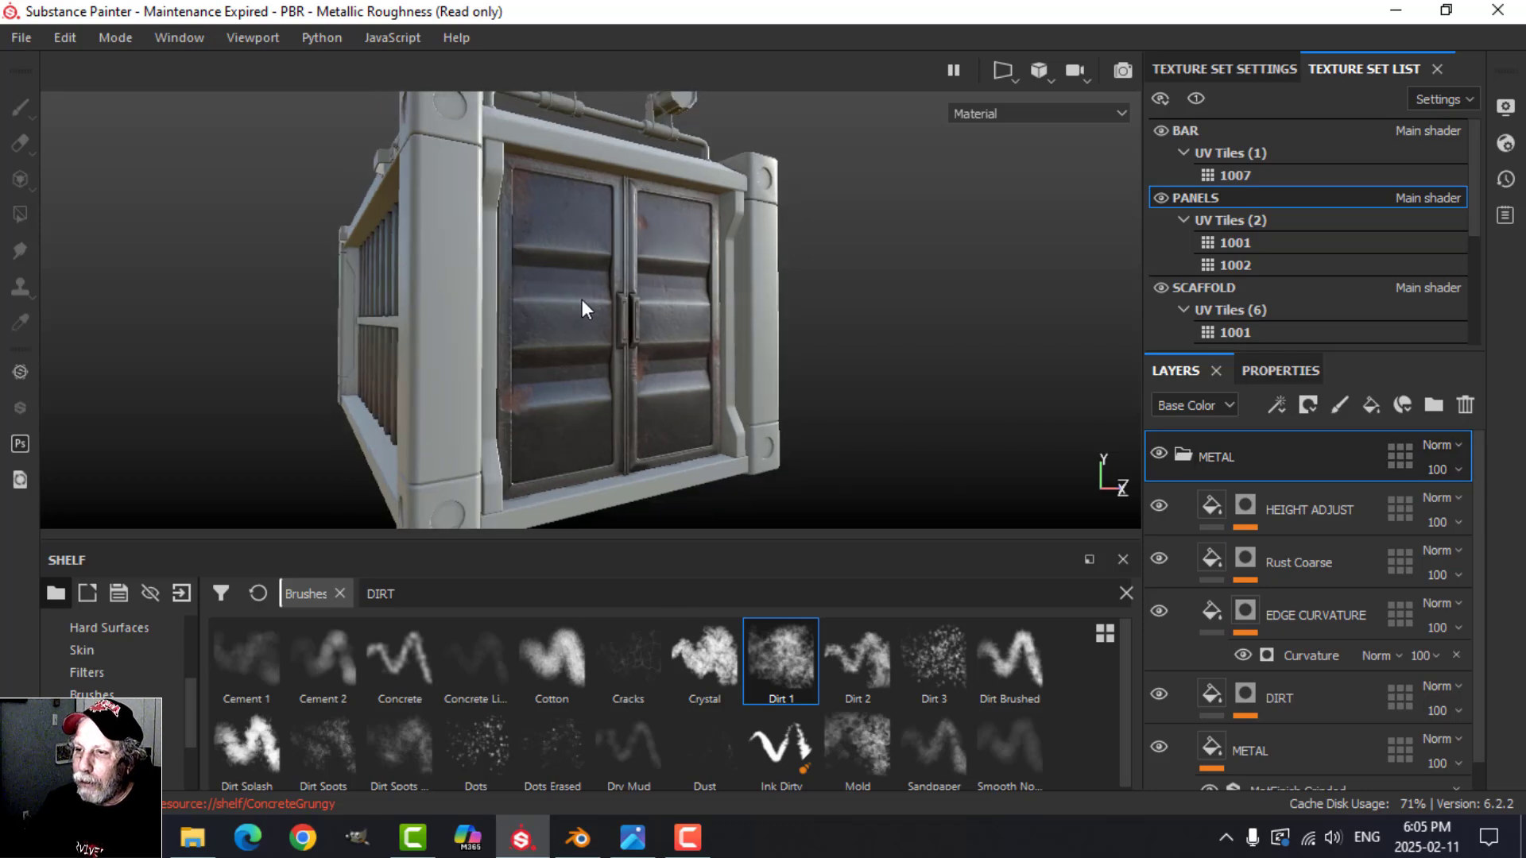
scroll(580, 301, "up", 1)
left_click_drag(573, 307, 669, 318, "alt")
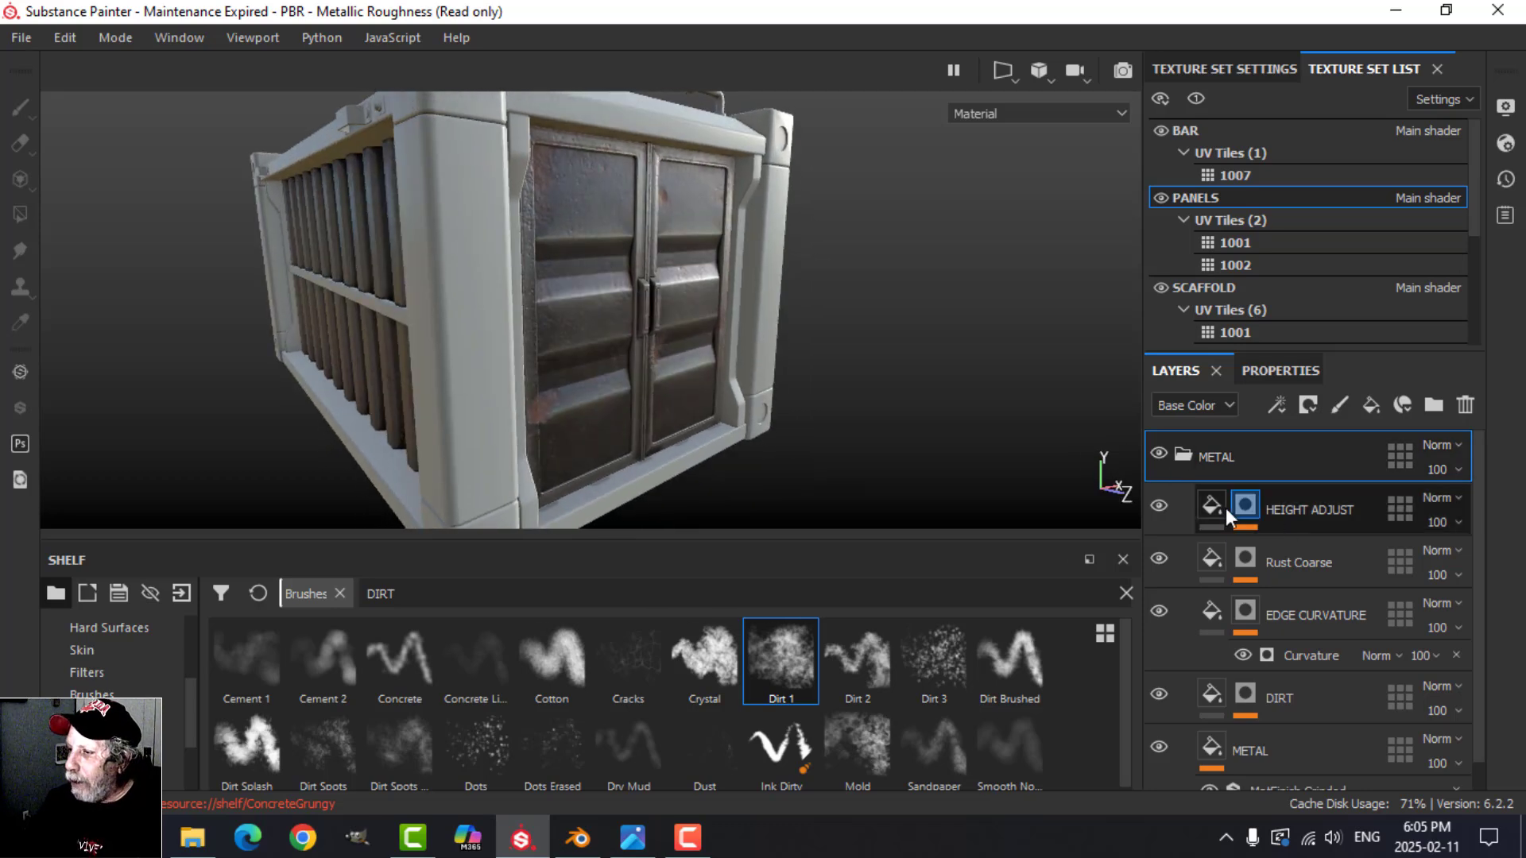
Step: Add a fill layer above HEIGHT ADJUST with only the color, height and roughness channels active
left_click(1332, 510)
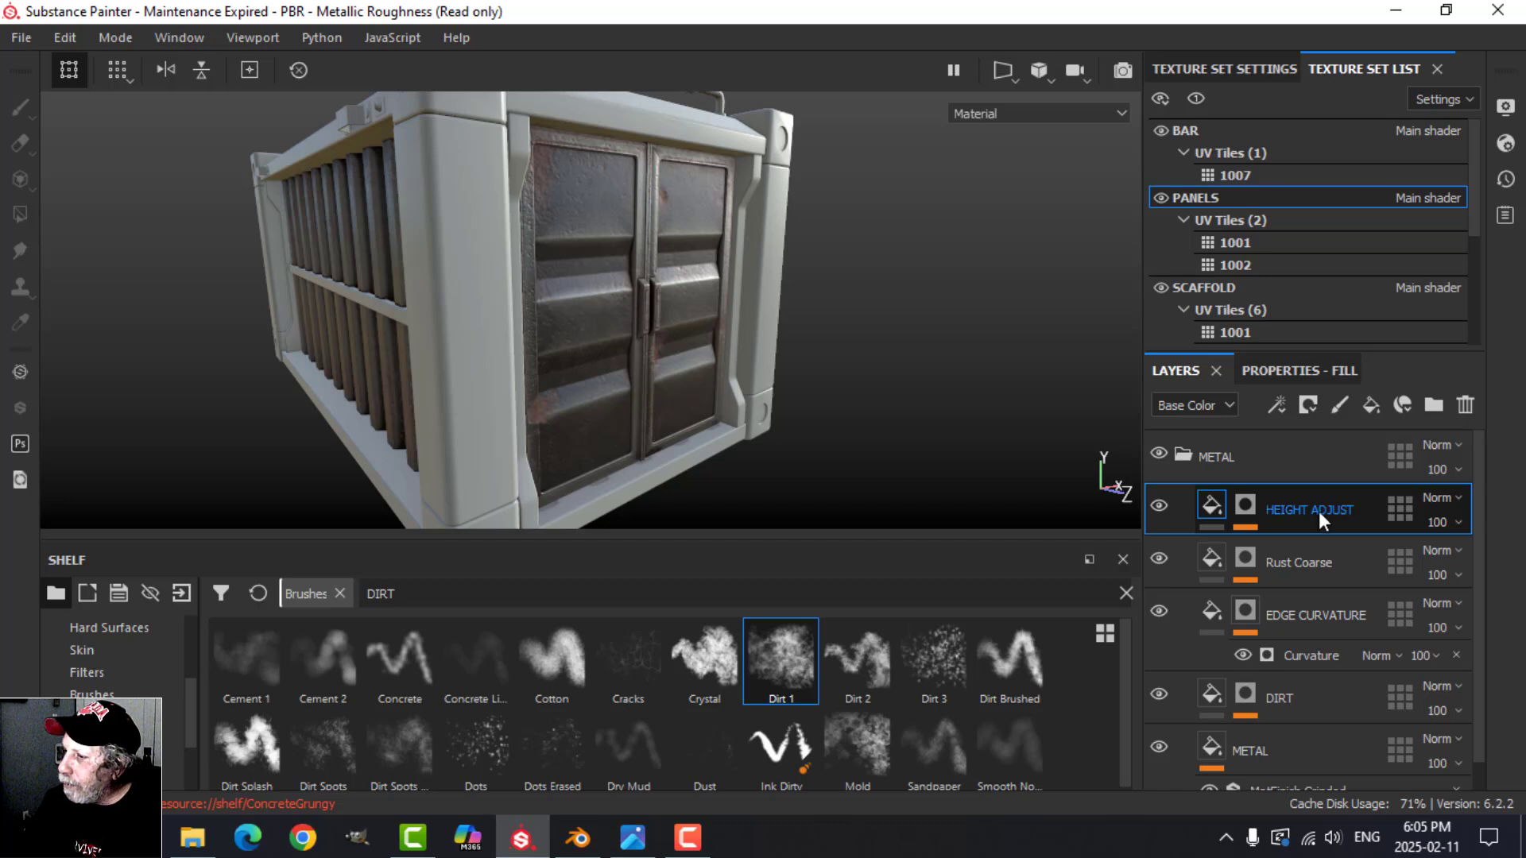
left_click(1372, 405)
left_click(1314, 370)
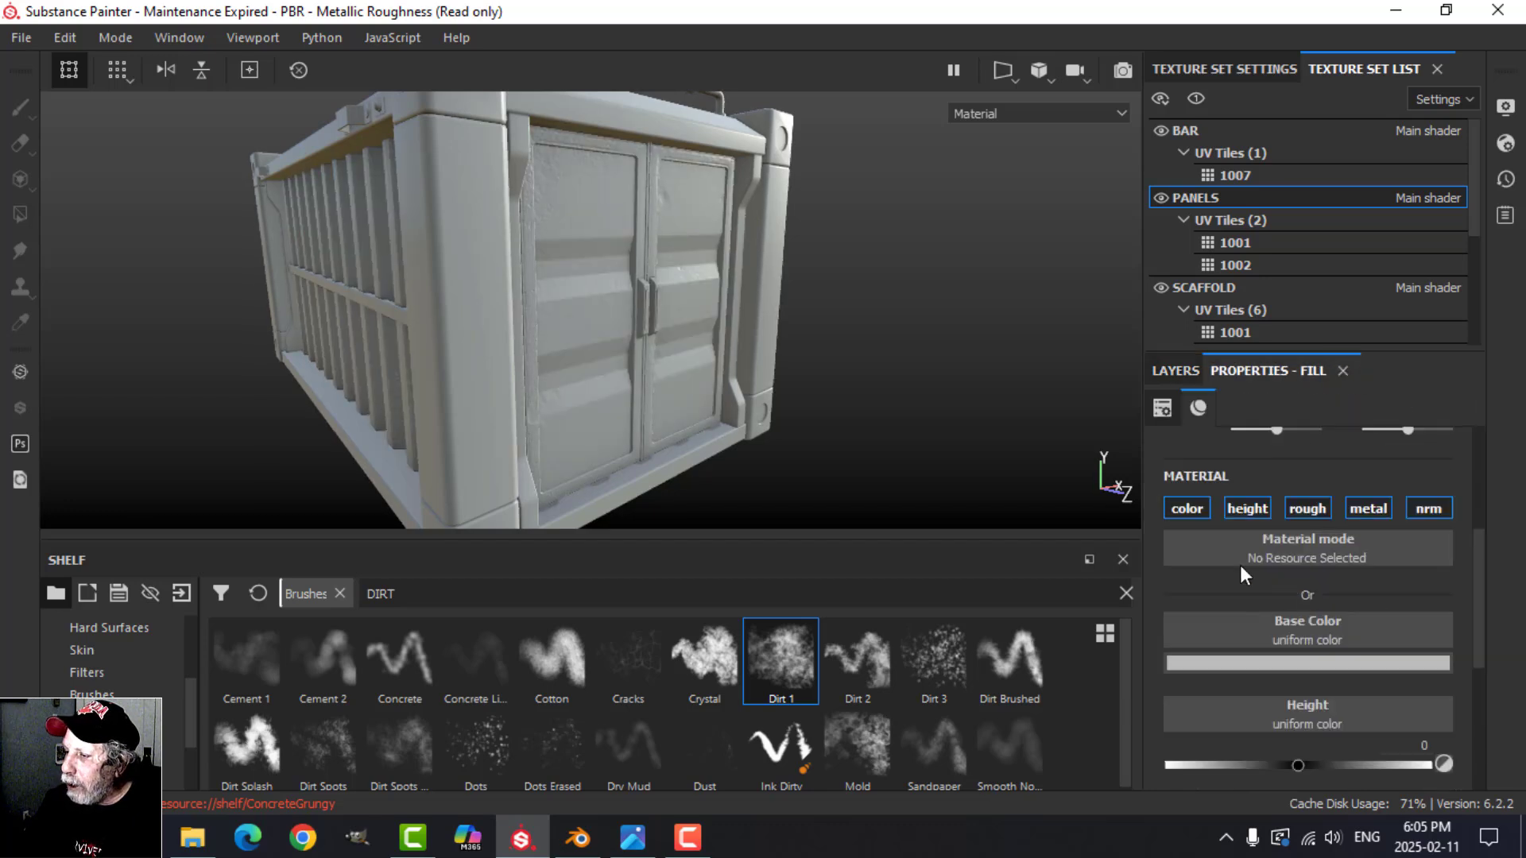
left_click(1196, 508, "alt")
left_click(1322, 511)
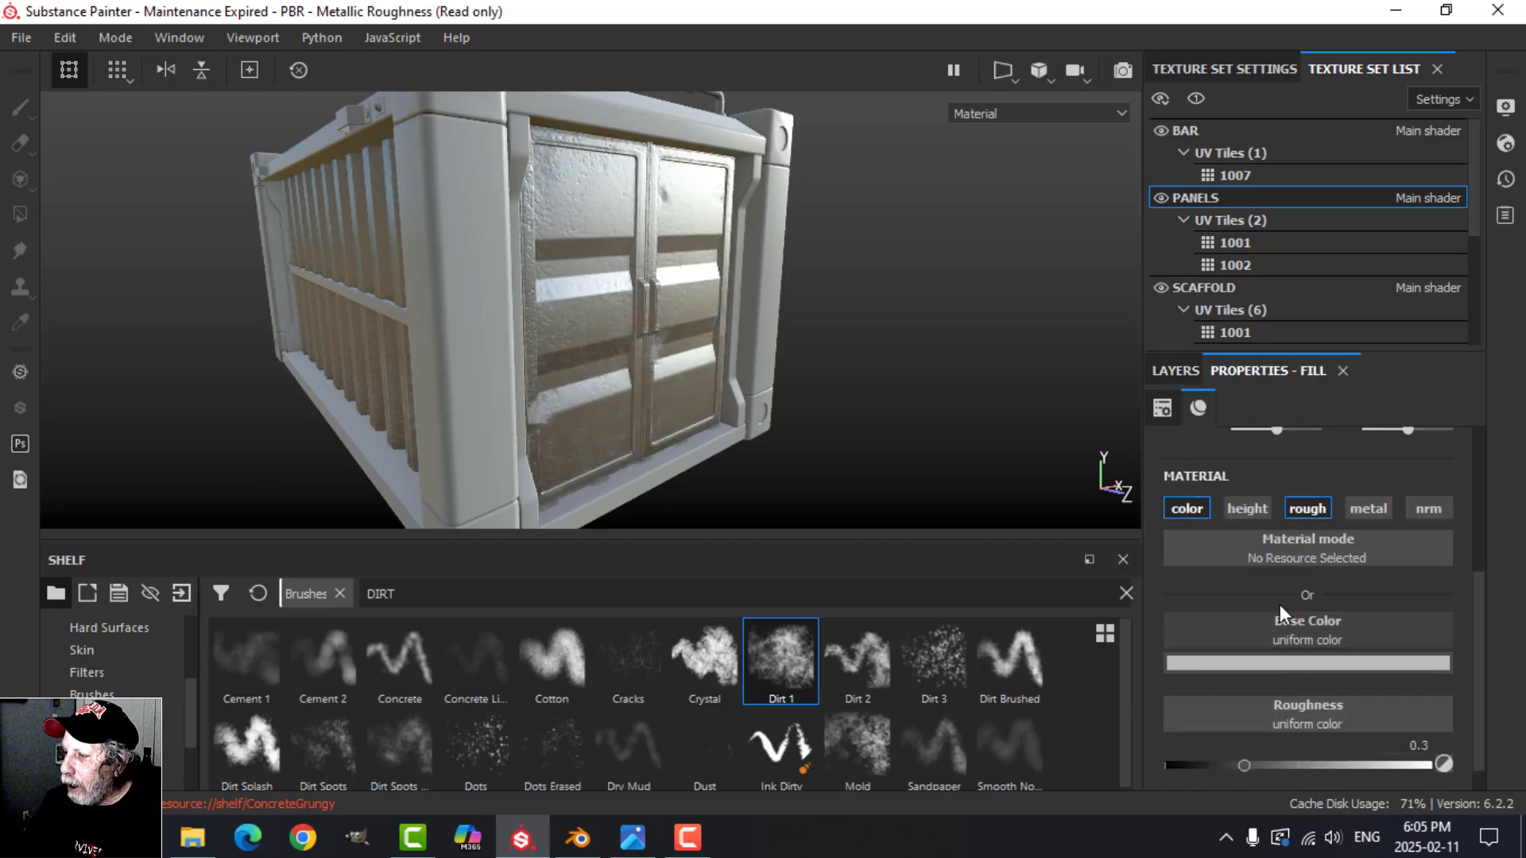
left_click(1252, 509)
Step: Set the new fill's height to -0.0717, lower its roughness and make its base color near-black with RGB 0.022
scroll(1352, 722, "down", 1)
left_click_drag(1298, 696, 1289, 696)
scroll(1327, 743, "down", 1)
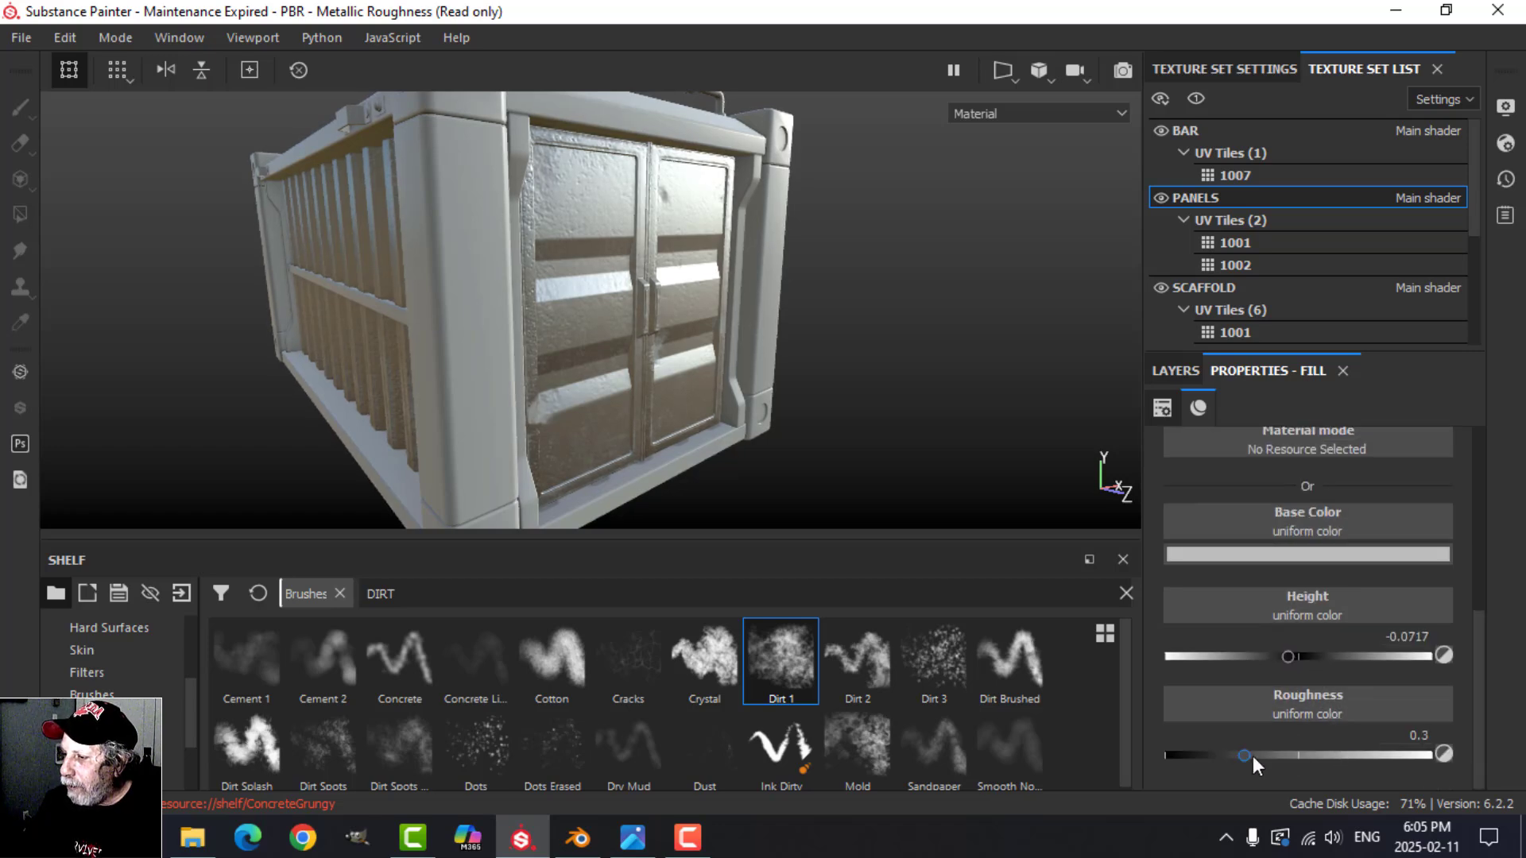
left_click_drag(1252, 756, 1209, 752)
left_click(1294, 556)
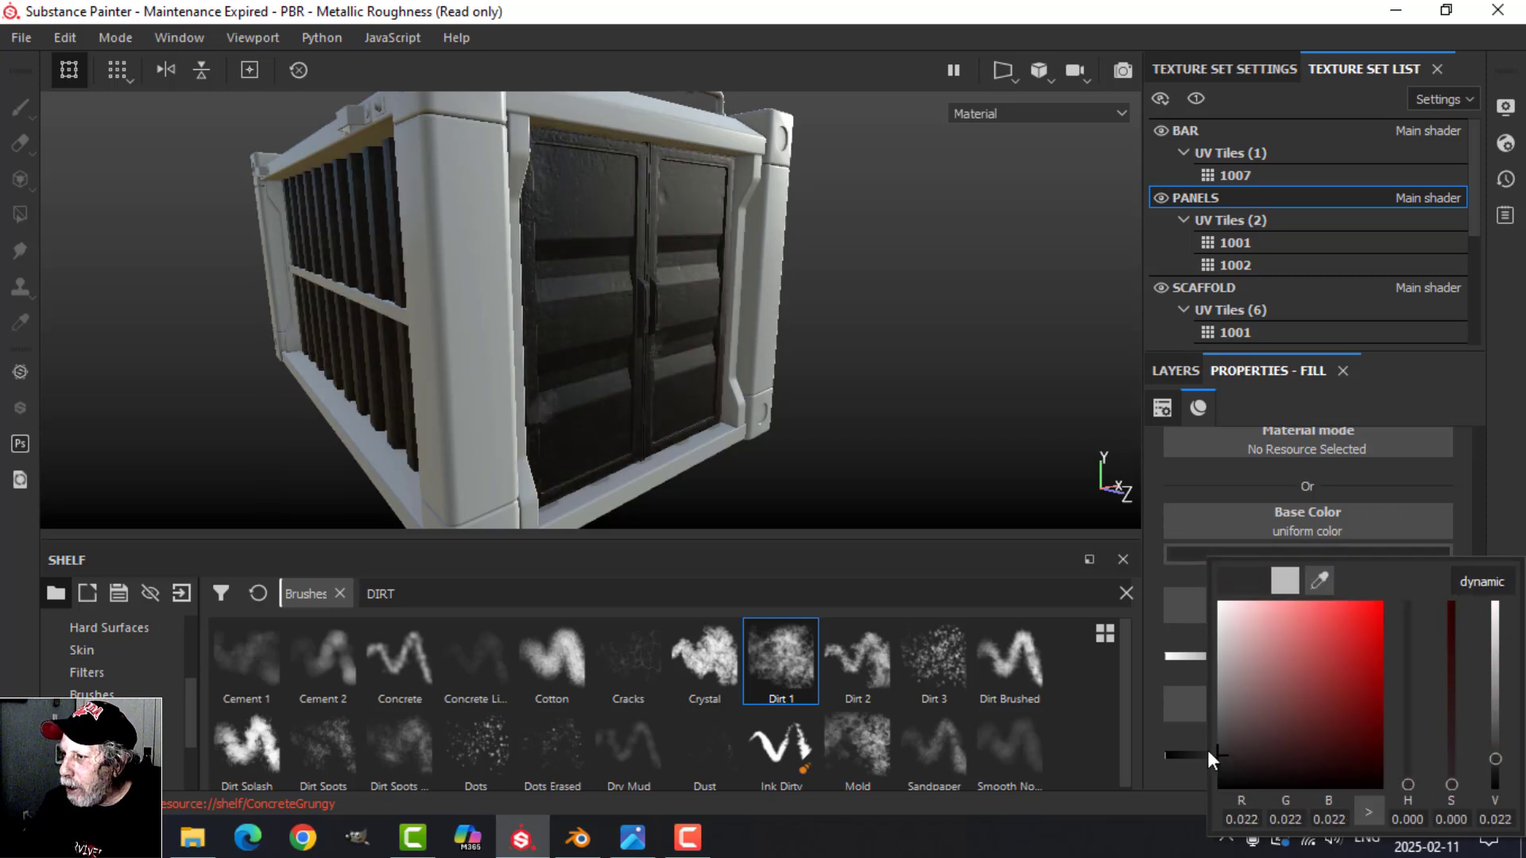
Step: Give Fill layer 1 a black mask and add a fill effect to that mask
left_click(1175, 370)
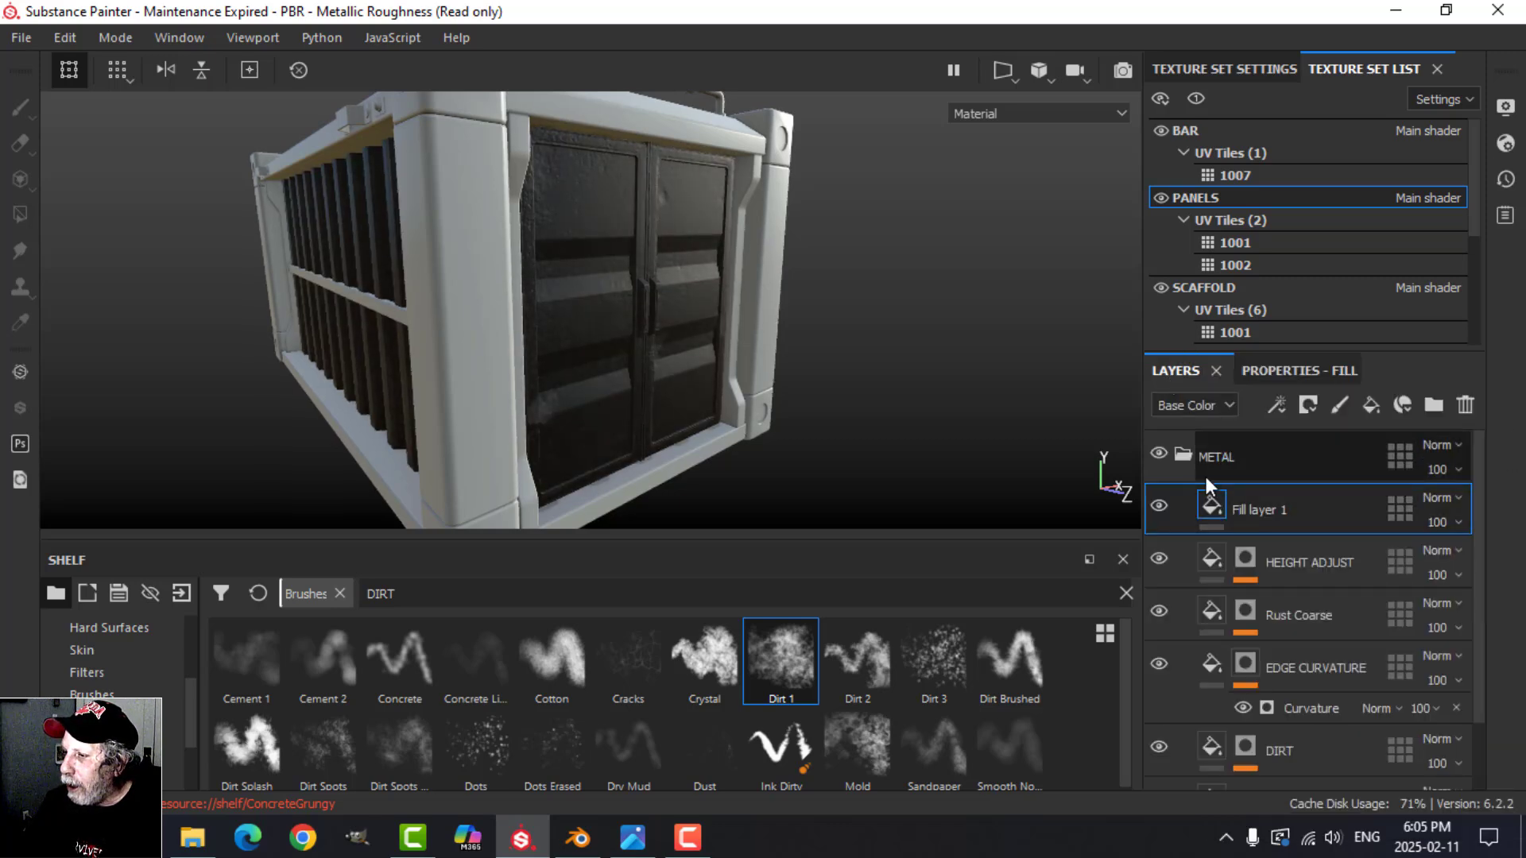
left_click(1308, 403)
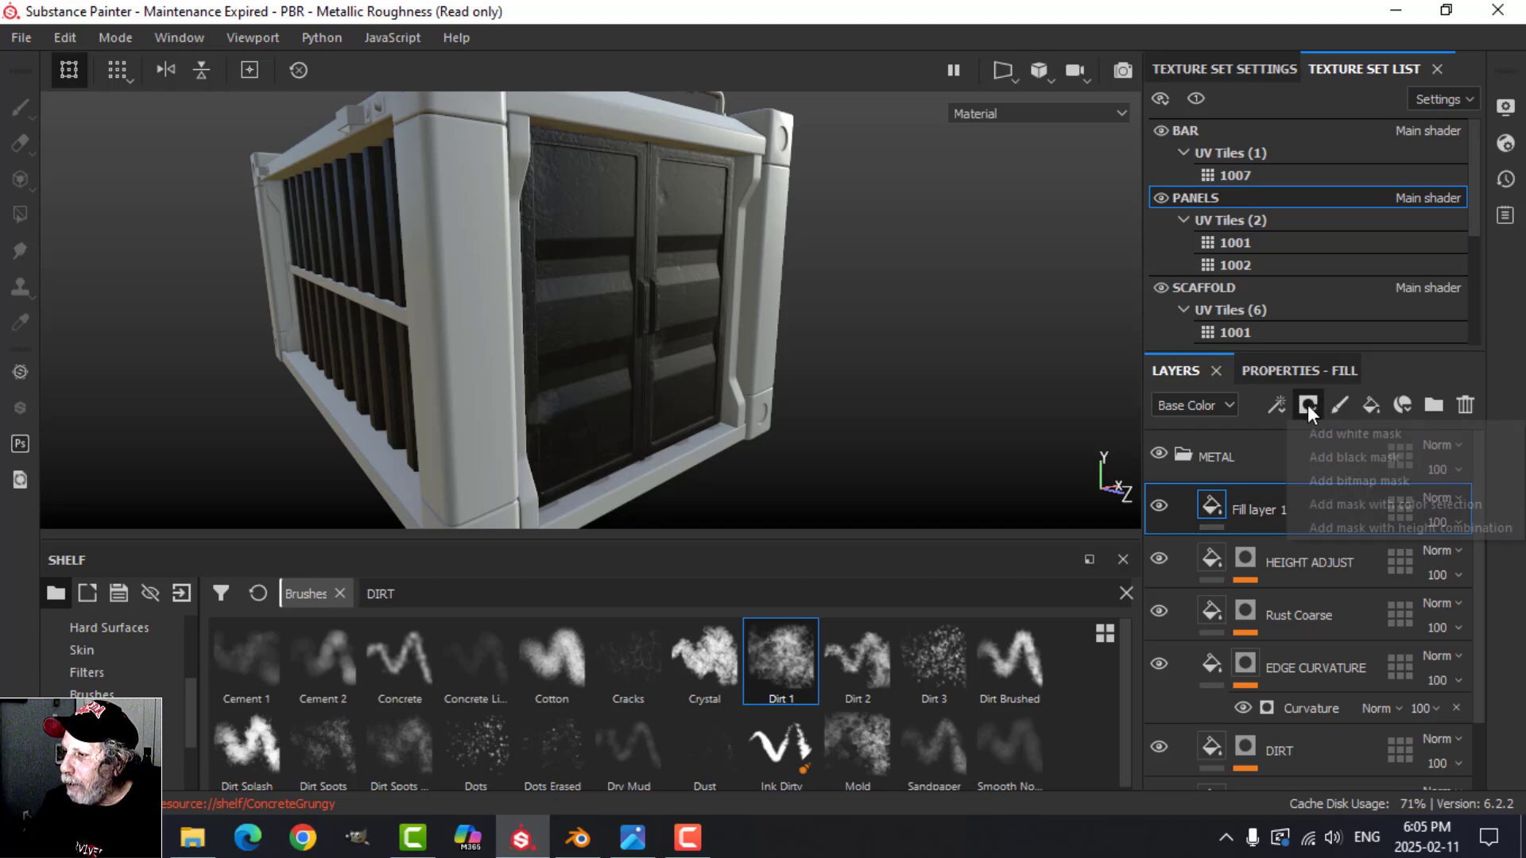
left_click(1323, 457)
left_click(1281, 407)
left_click(1322, 458)
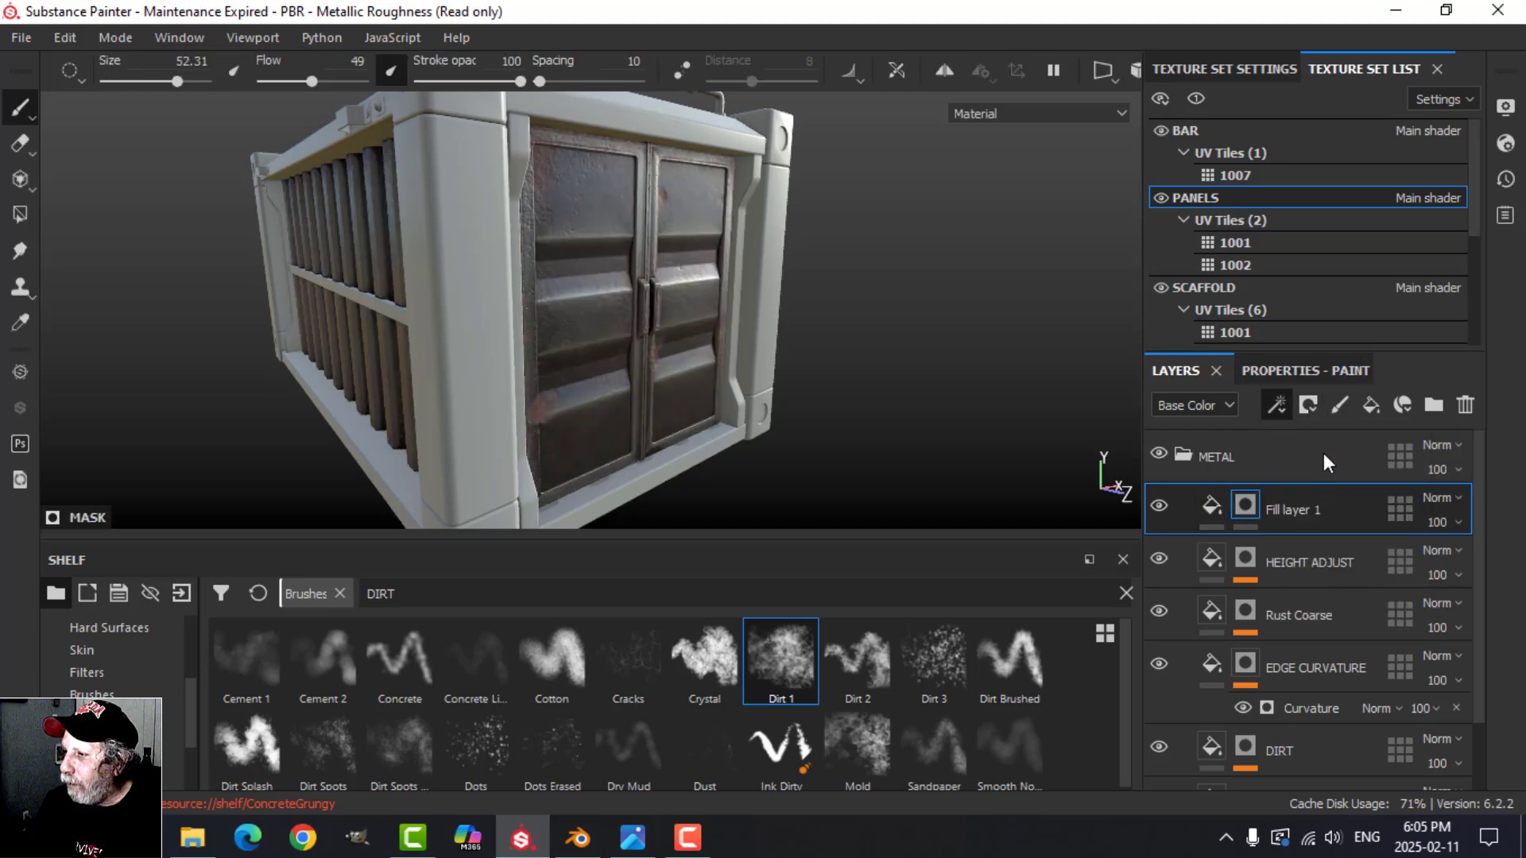
Step: Search the mask fill's grayscale resources for SCRA and assign Grunge Scratches Rough
left_click(1319, 373)
left_click(1311, 513)
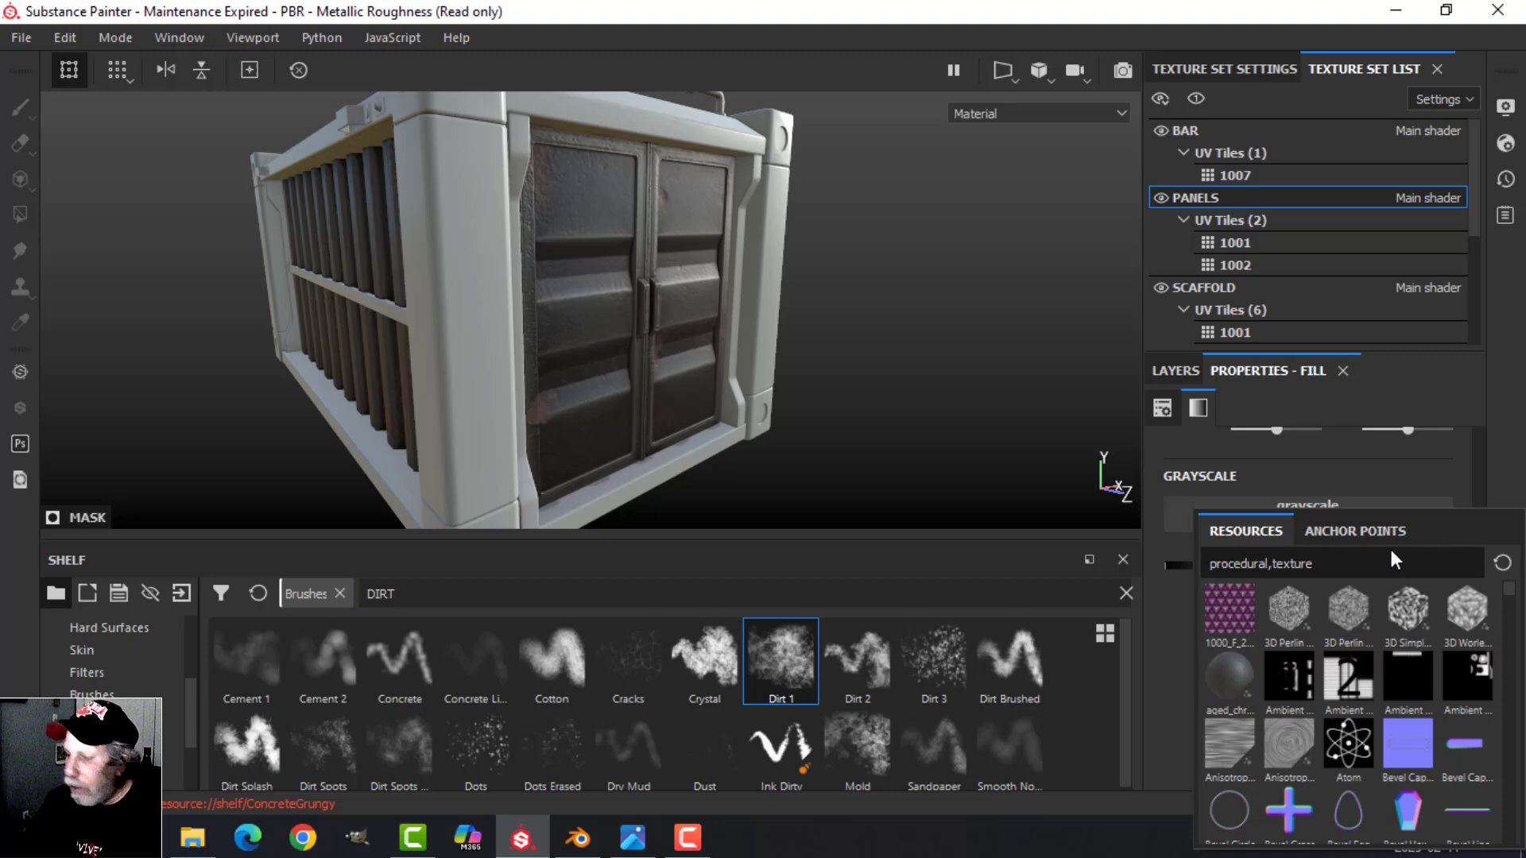
type("SCRA")
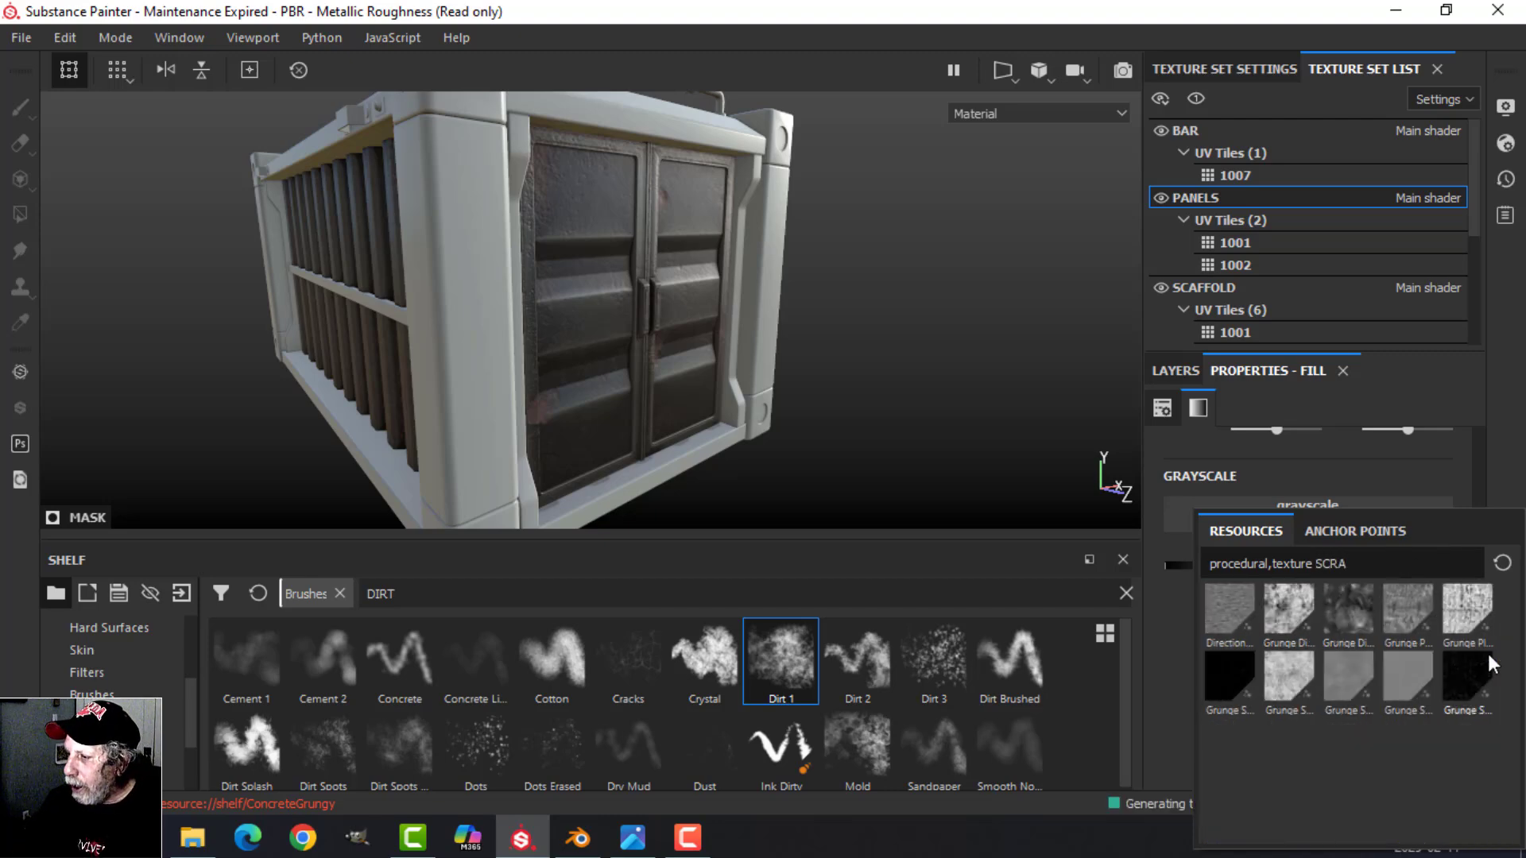
left_click(1457, 673)
Step: Set the scratches grunge balance to 0.31 and inspect the scratches on the doors up close
scroll(801, 334, "up", 3)
left_click_drag(773, 349, 676, 346, "alt")
left_click_drag(1310, 717, 1266, 712)
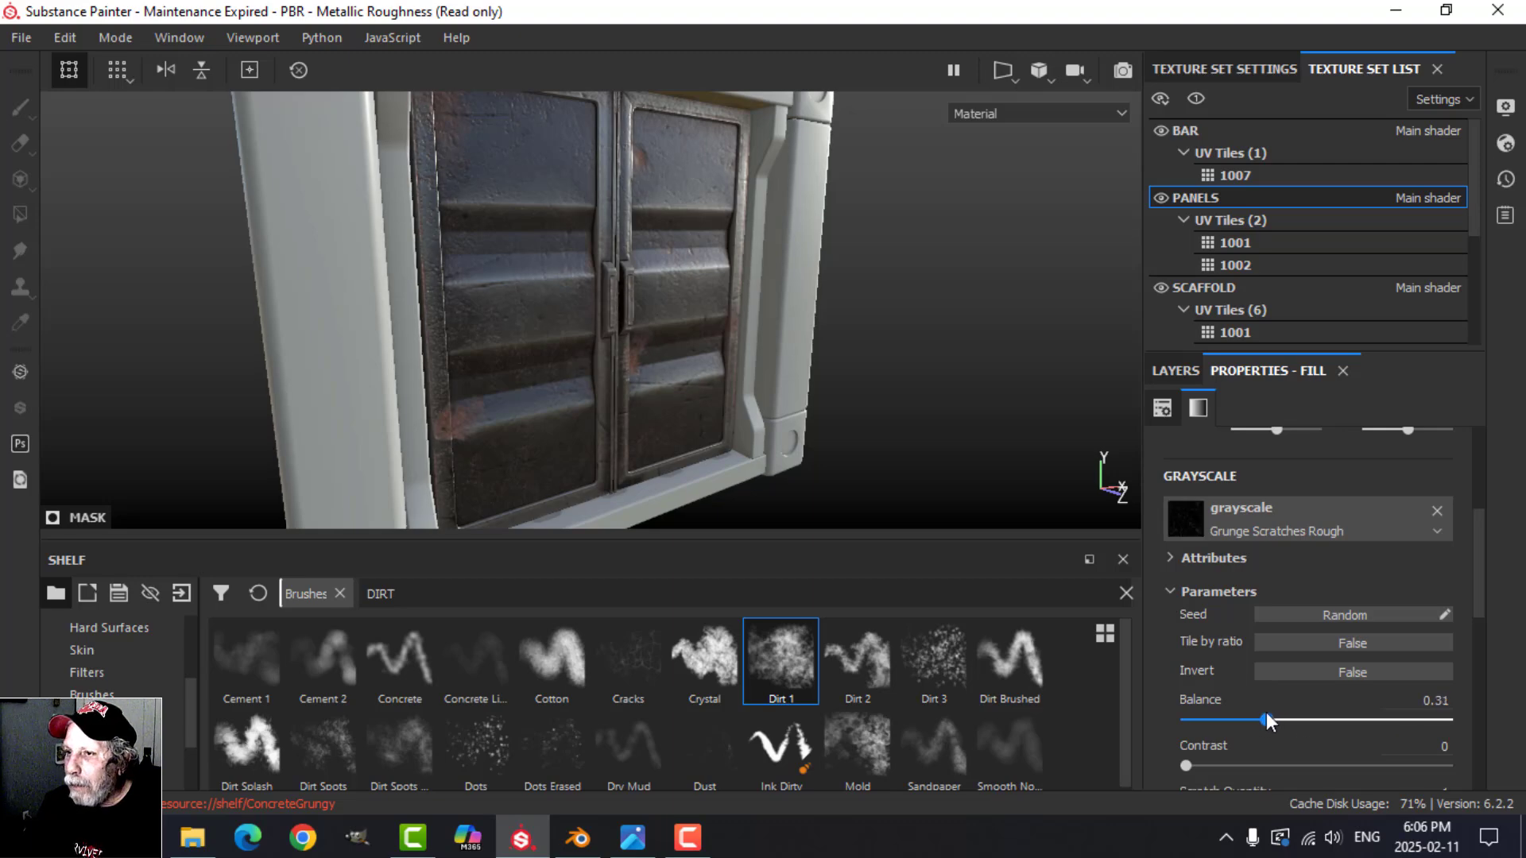
scroll(668, 379, "up", 2)
left_click_drag(668, 379, 494, 327, "alt")
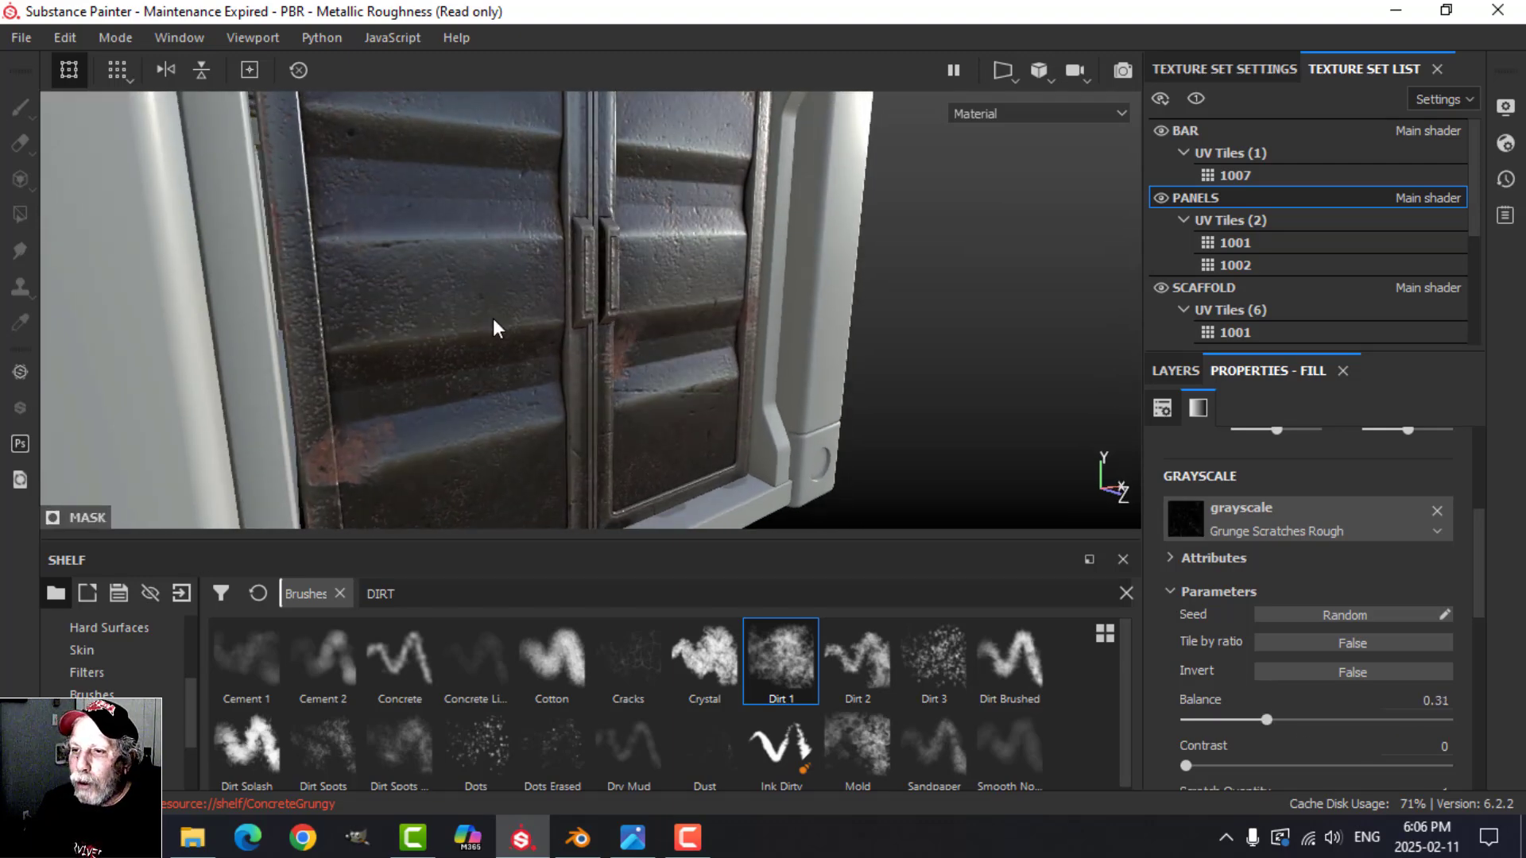
left_click_drag(680, 325, 621, 315, "alt")
left_click_drag(572, 268, 681, 317, "alt")
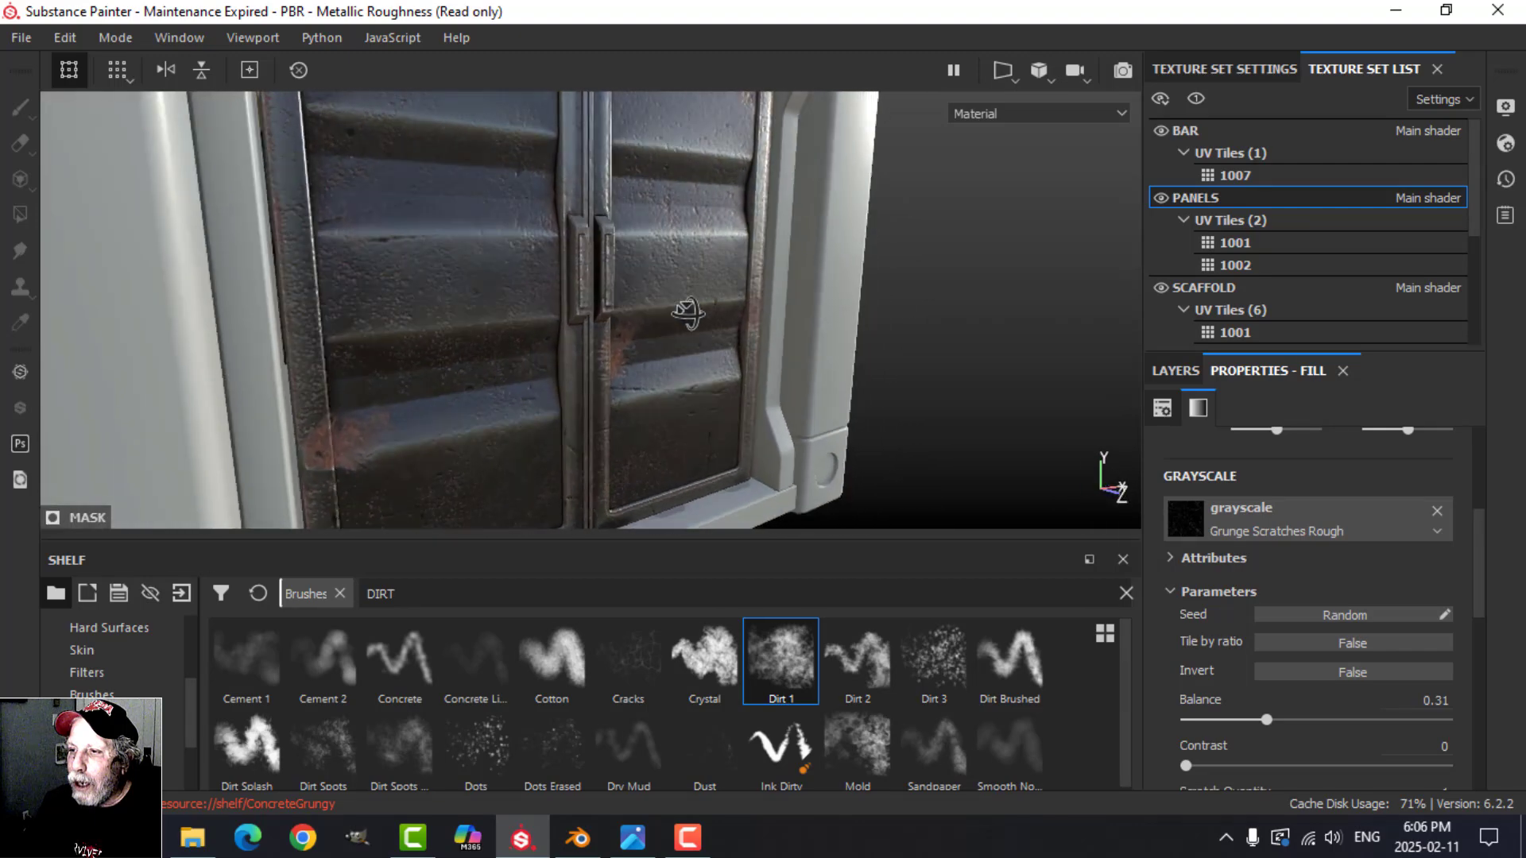
Step: Set the HEIGHT ADJUST layer's height to -0.1
left_click(1175, 370)
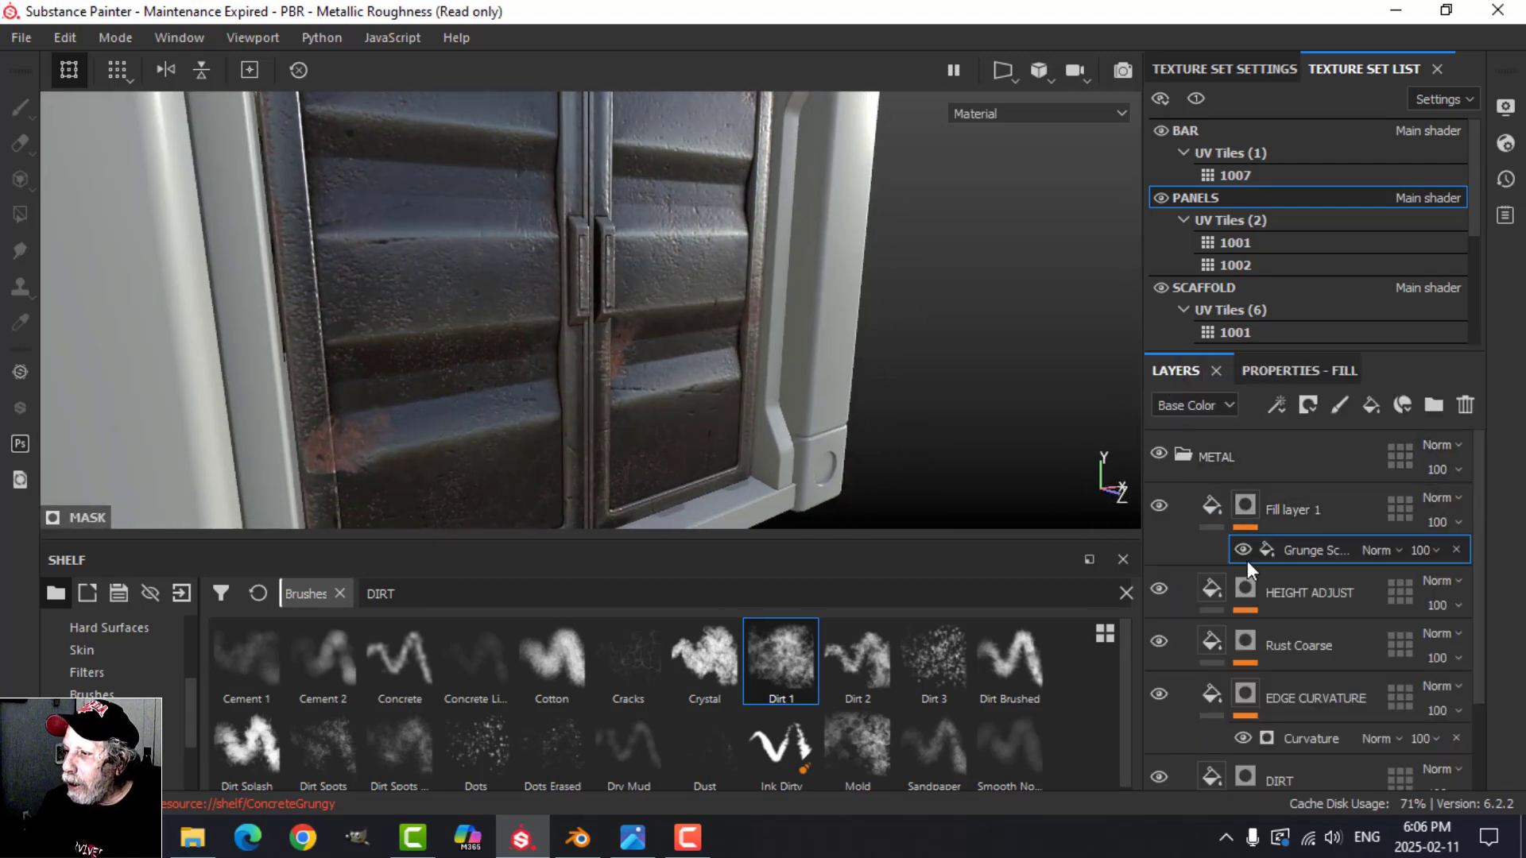
left_click(1214, 589)
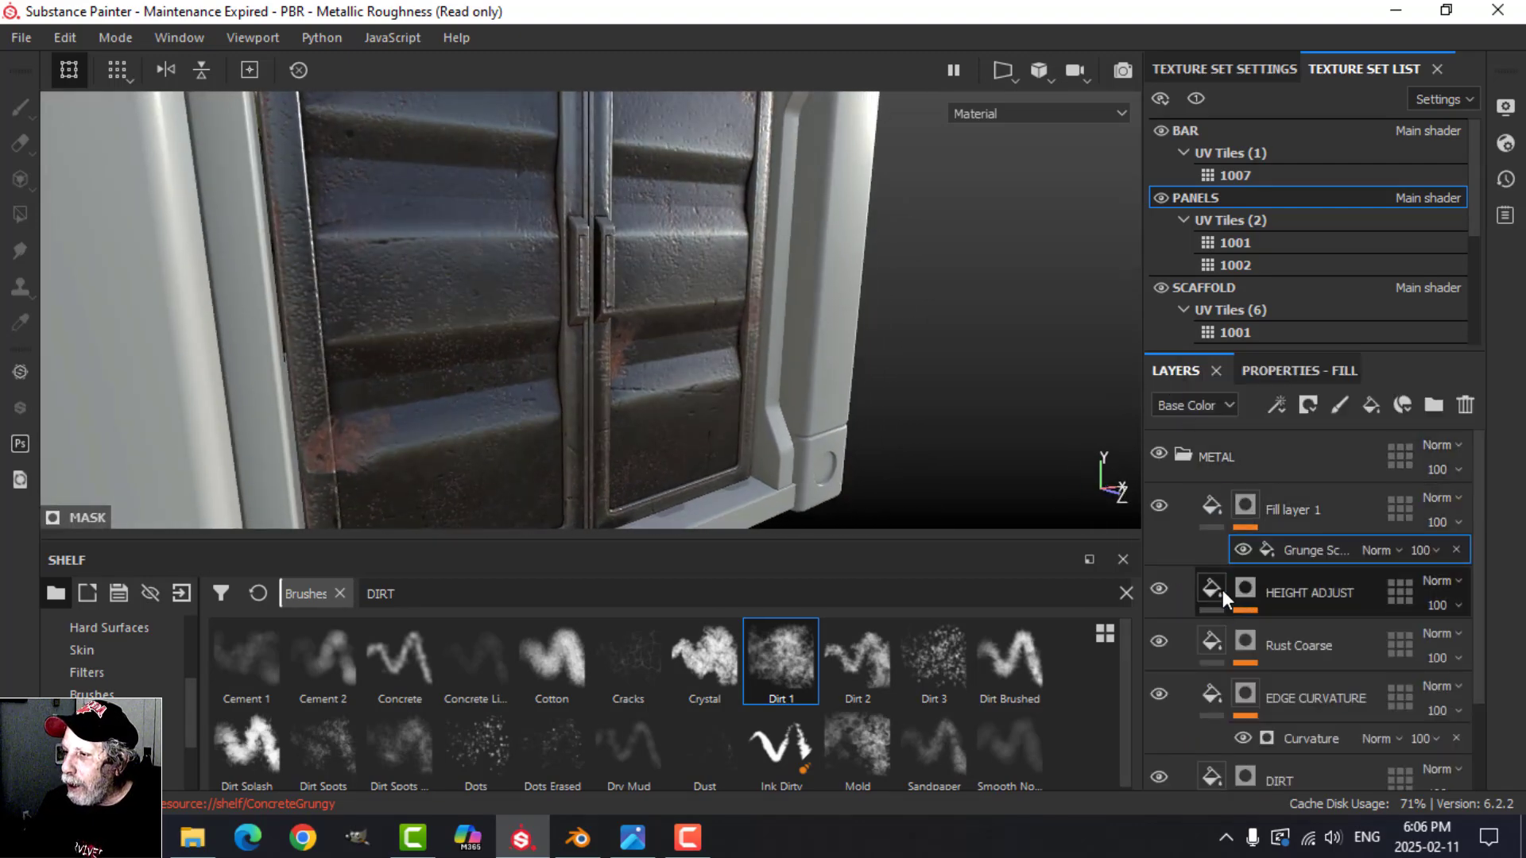
left_click(1276, 370)
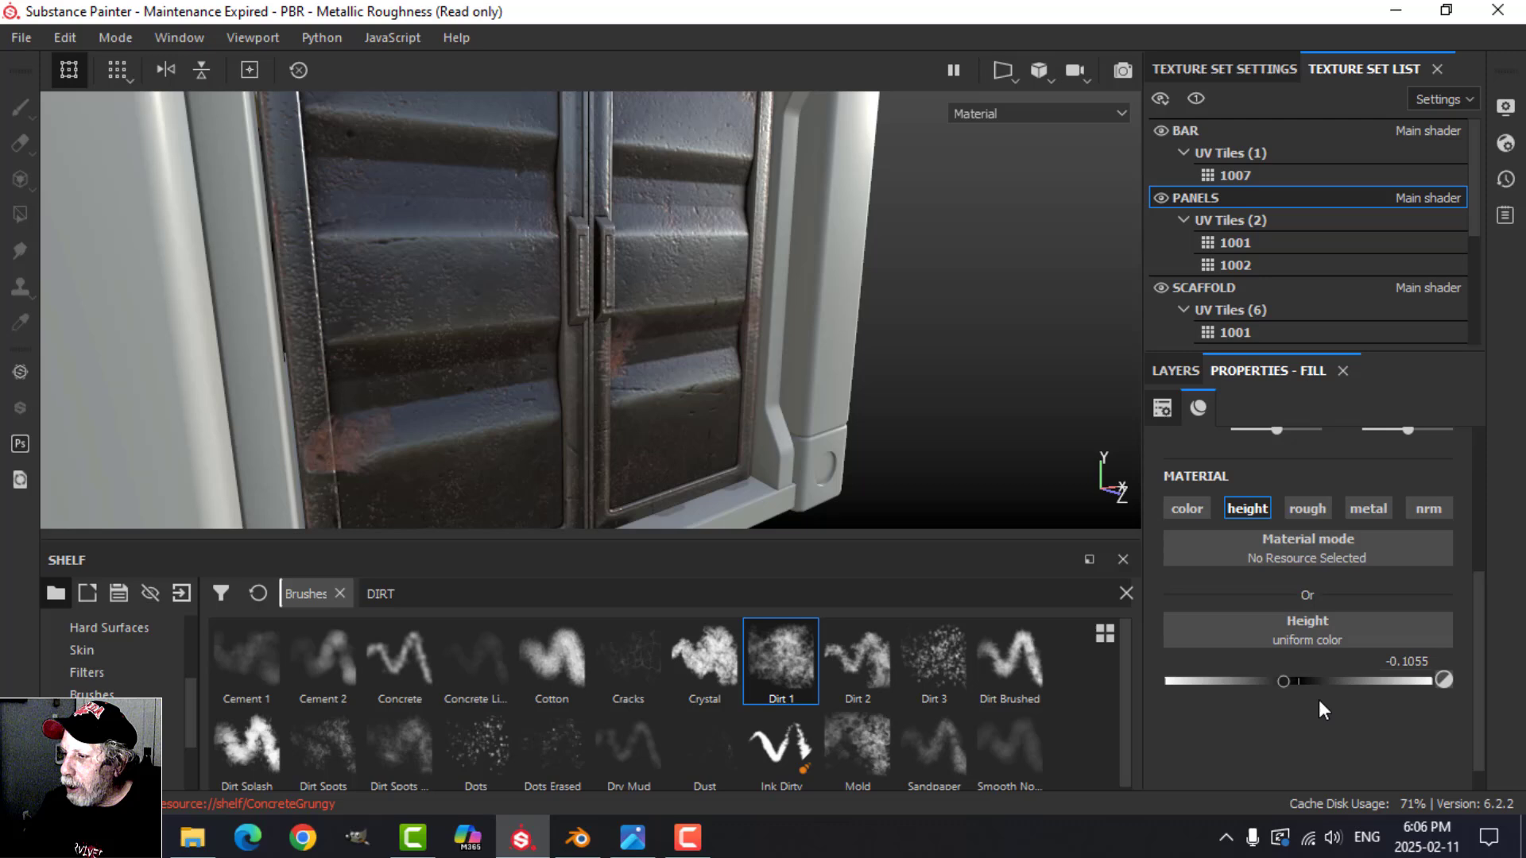
left_click(1432, 663)
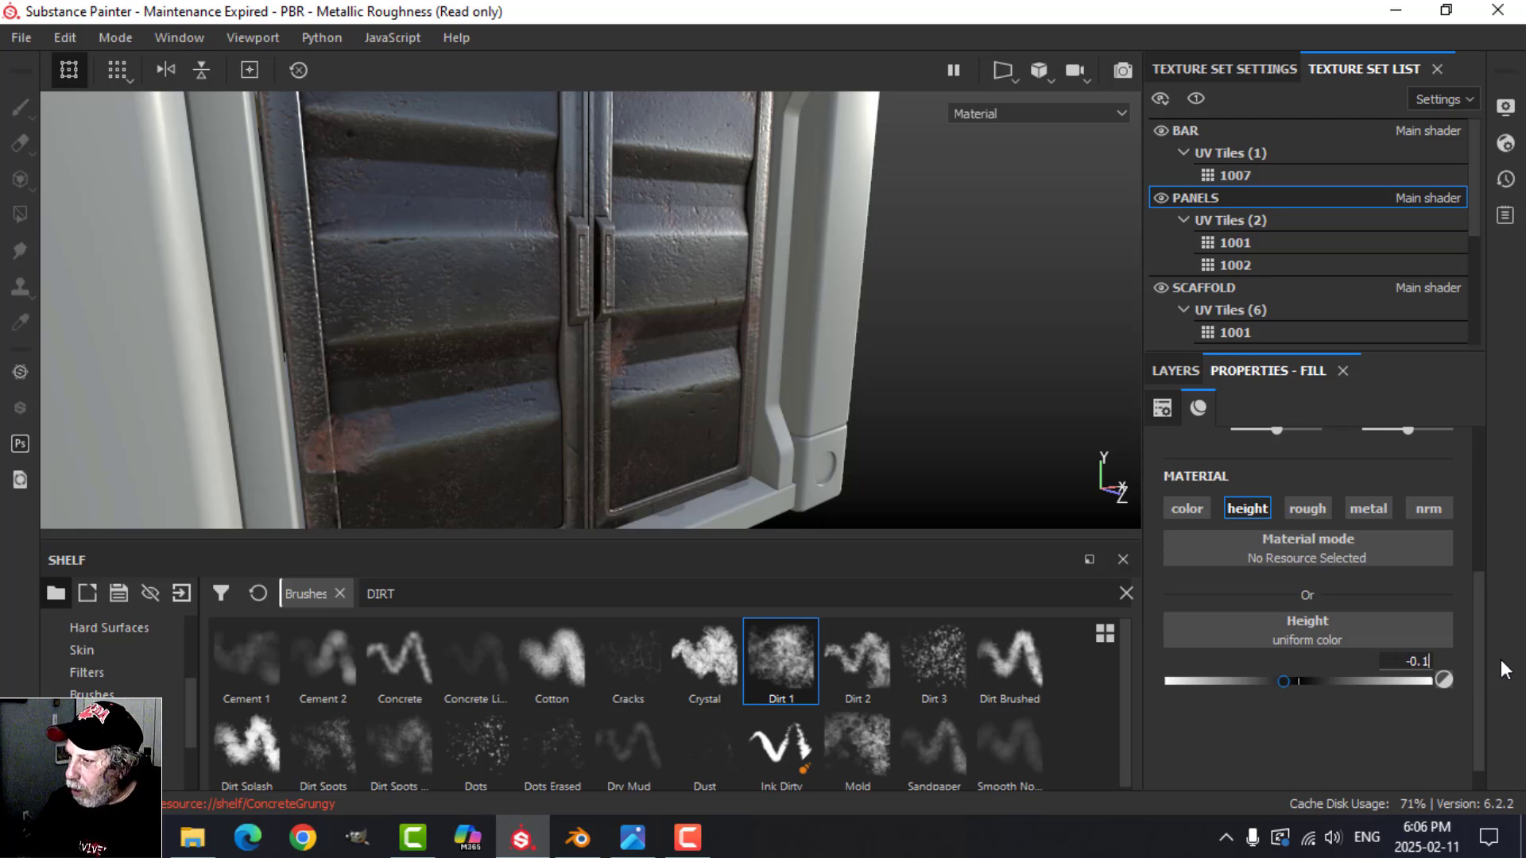
key("Return")
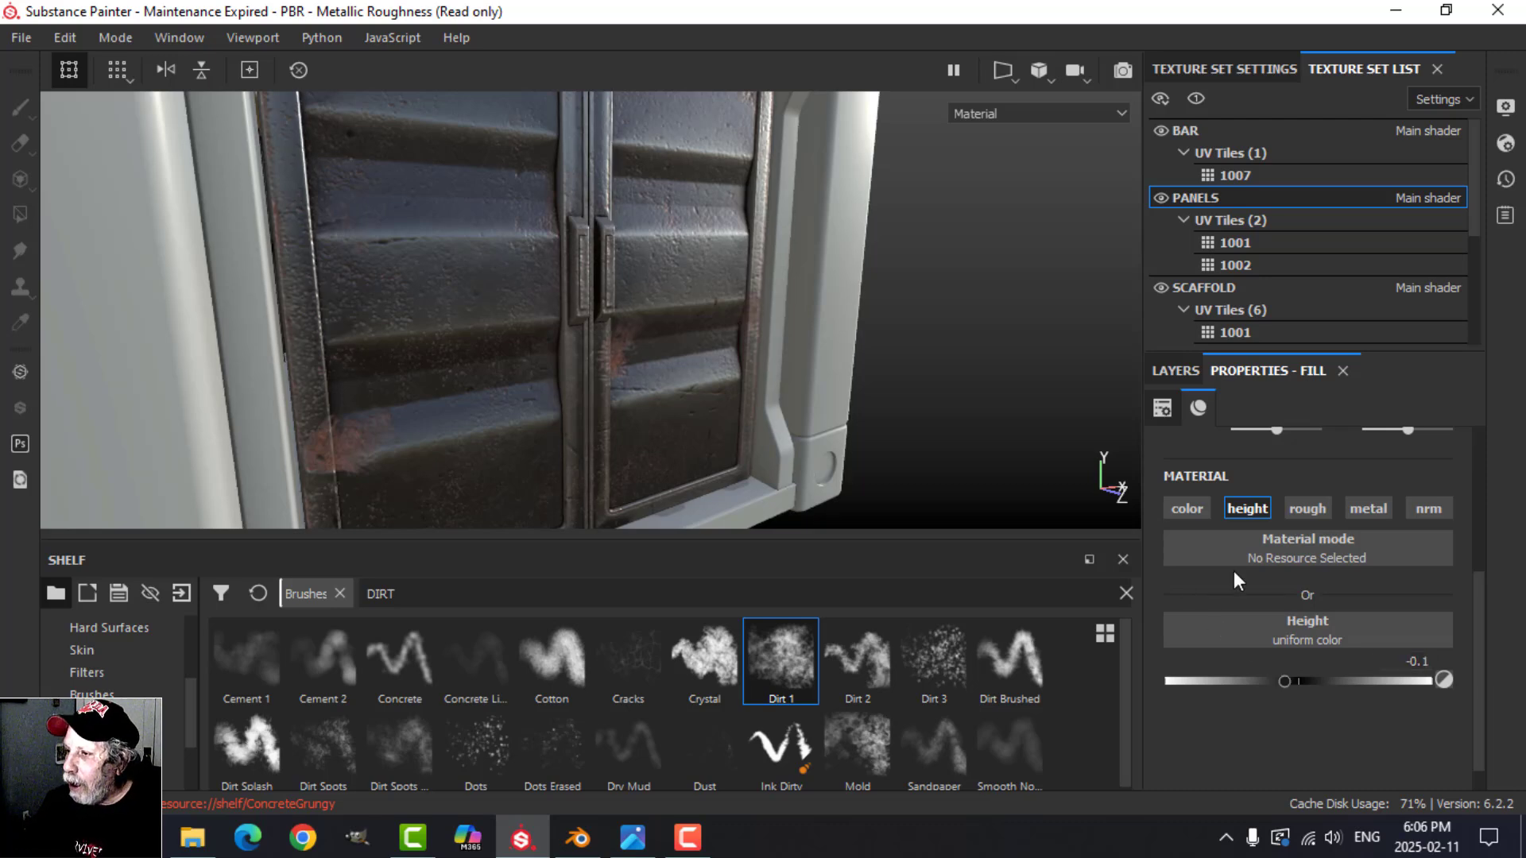
Step: Compare the doors with the HEIGHT ADJUST height channel off and on, leaving it on
left_click(1246, 509)
left_click_drag(722, 413, 720, 361, "alt")
left_click(1248, 509)
left_click_drag(674, 407, 678, 362, "alt")
scroll(644, 422, "down", 3)
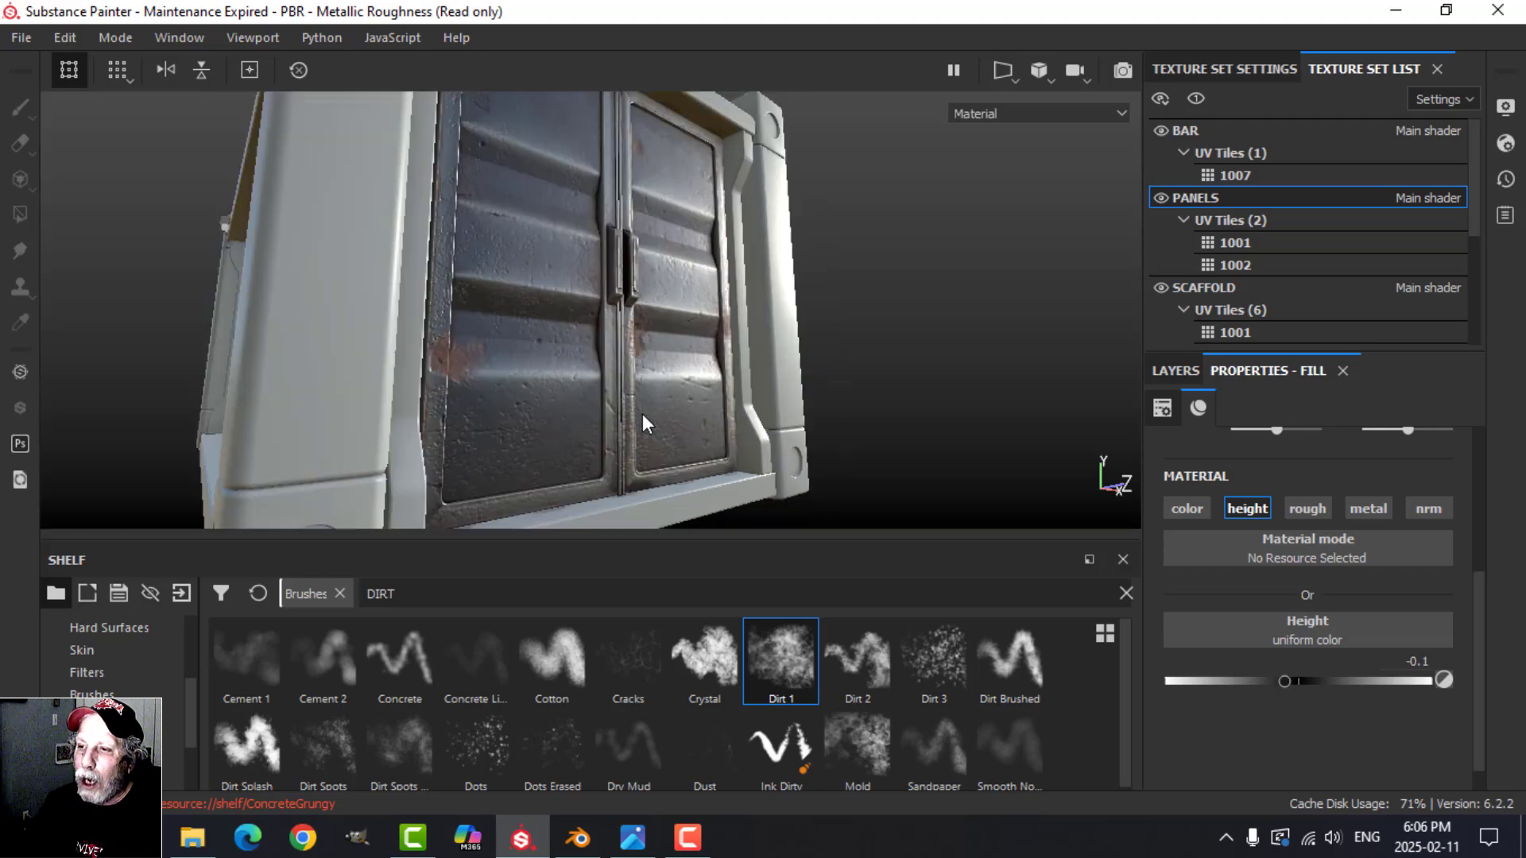
Step: Compare the corrugated side wall with the HEIGHT ADJUST height channel off and on, ending back at the doors
left_click_drag(644, 421, 710, 351, "alt")
right_click_drag(569, 336, 483, 347, "shift")
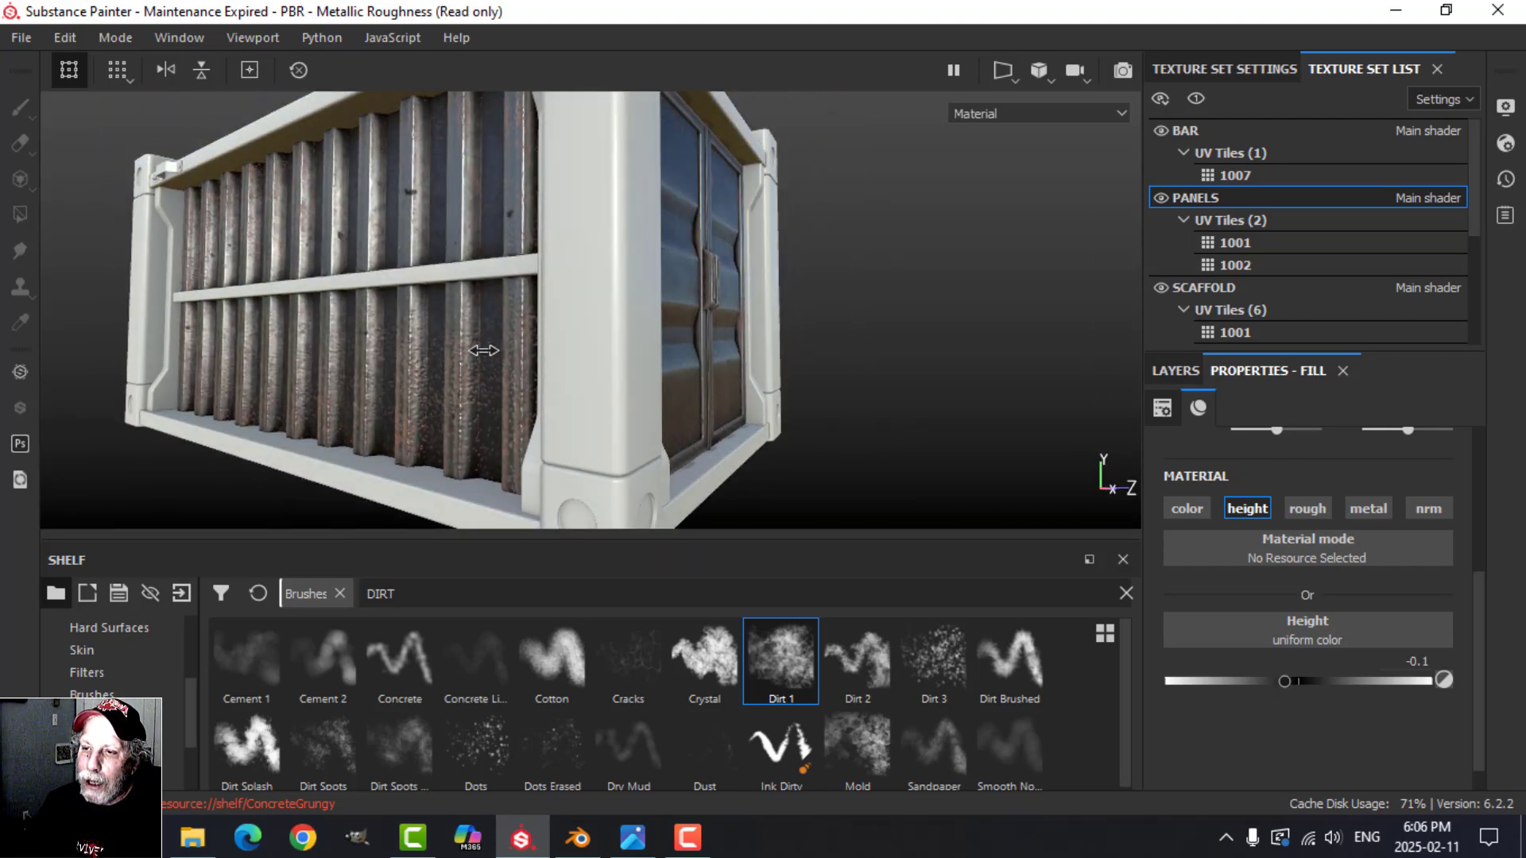
scroll(480, 384, "up", 1)
left_click_drag(480, 385, 910, 505, "alt")
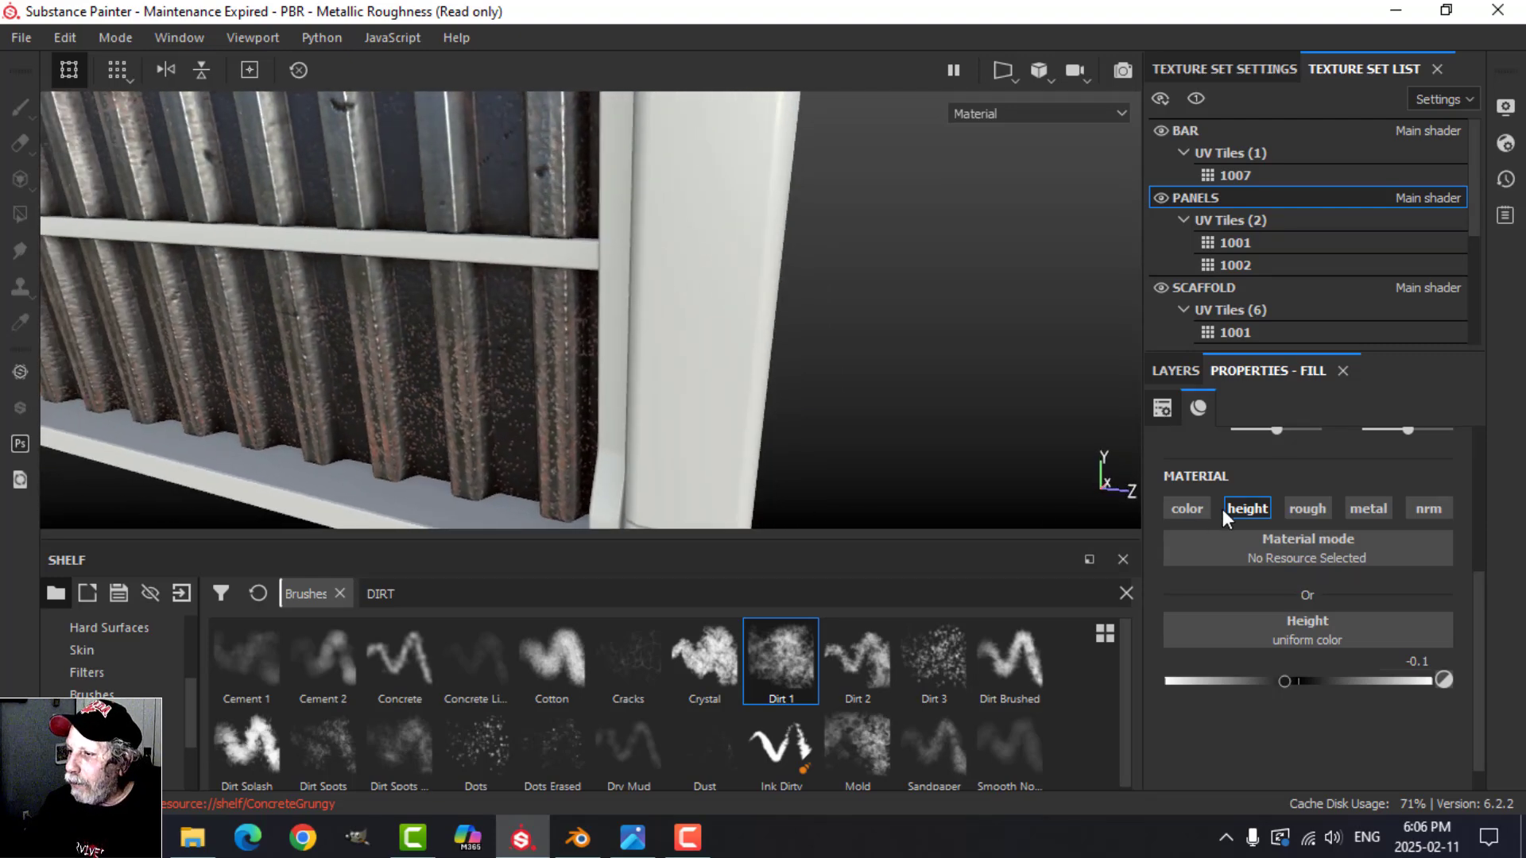
left_click(1243, 503)
left_click(1242, 506)
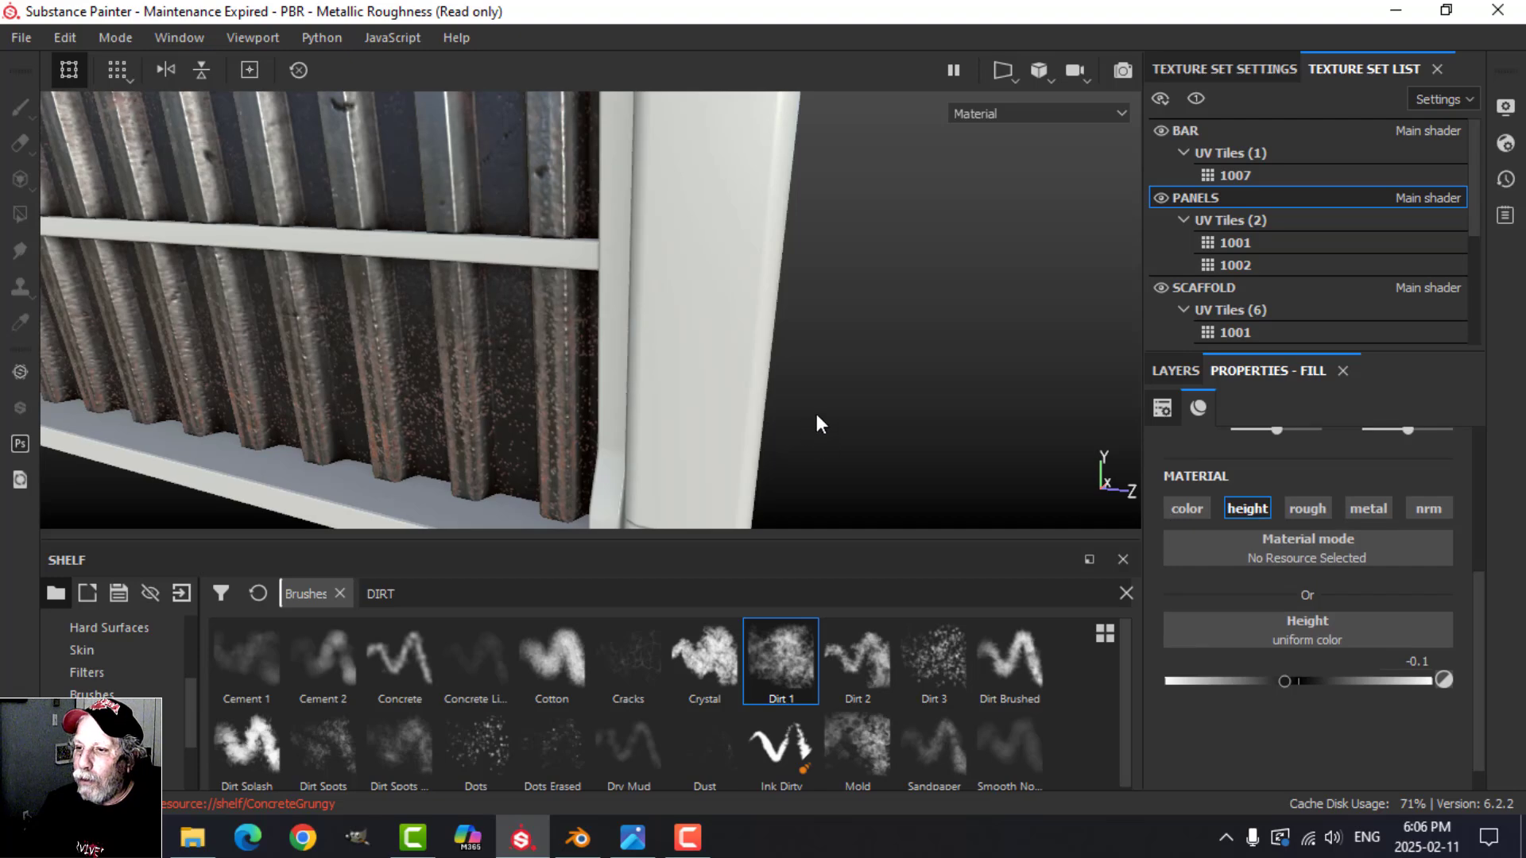
left_click_drag(818, 426, 493, 465, "alt")
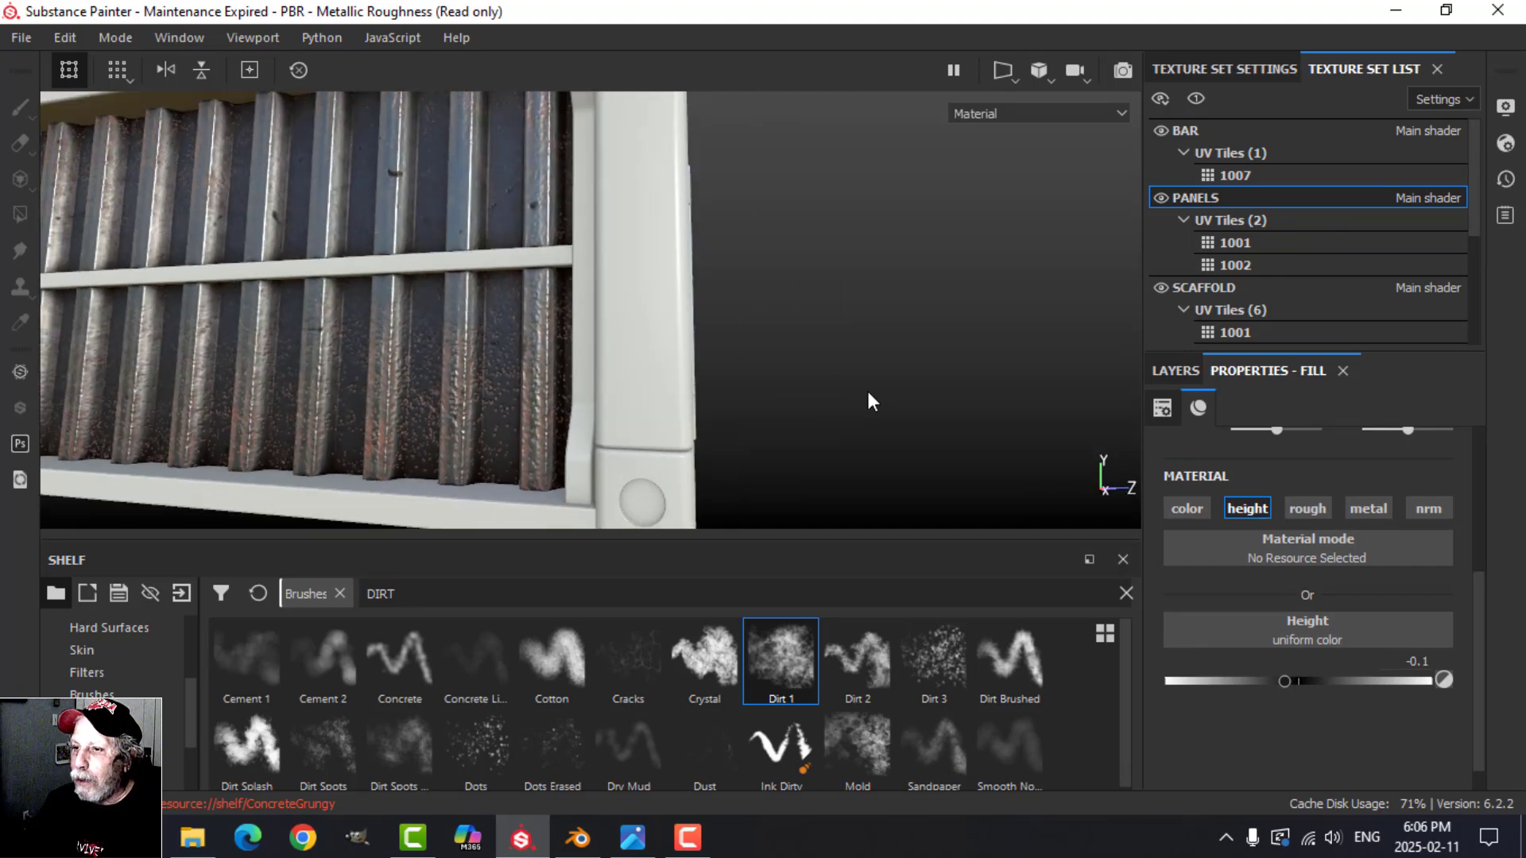
left_click_drag(865, 398, 647, 410, "alt")
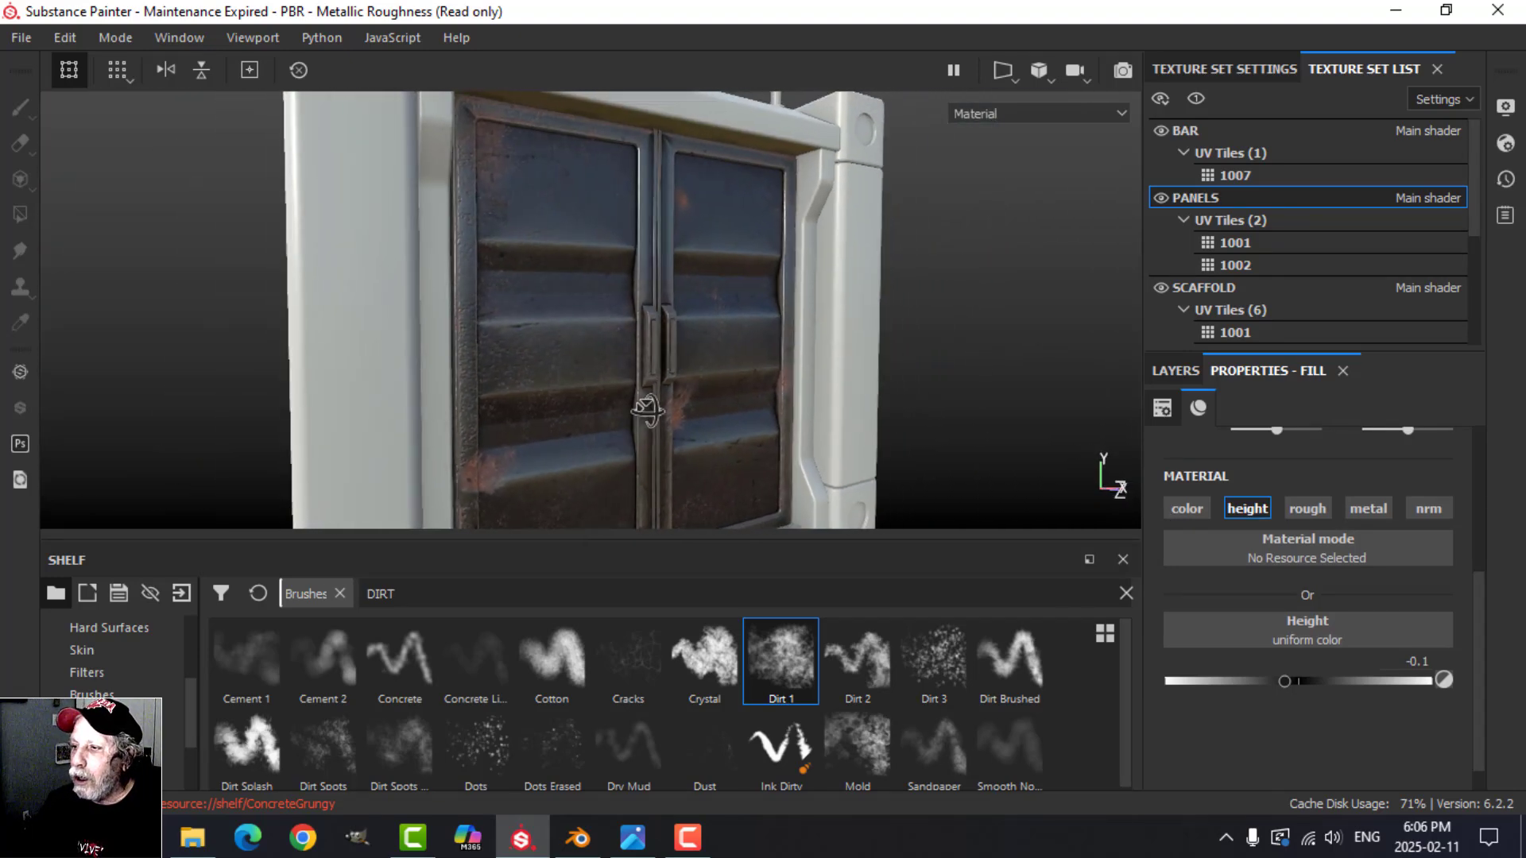
Step: Rename Fill layer 1 as SCRATCHES and check the whole container
left_click(1157, 373)
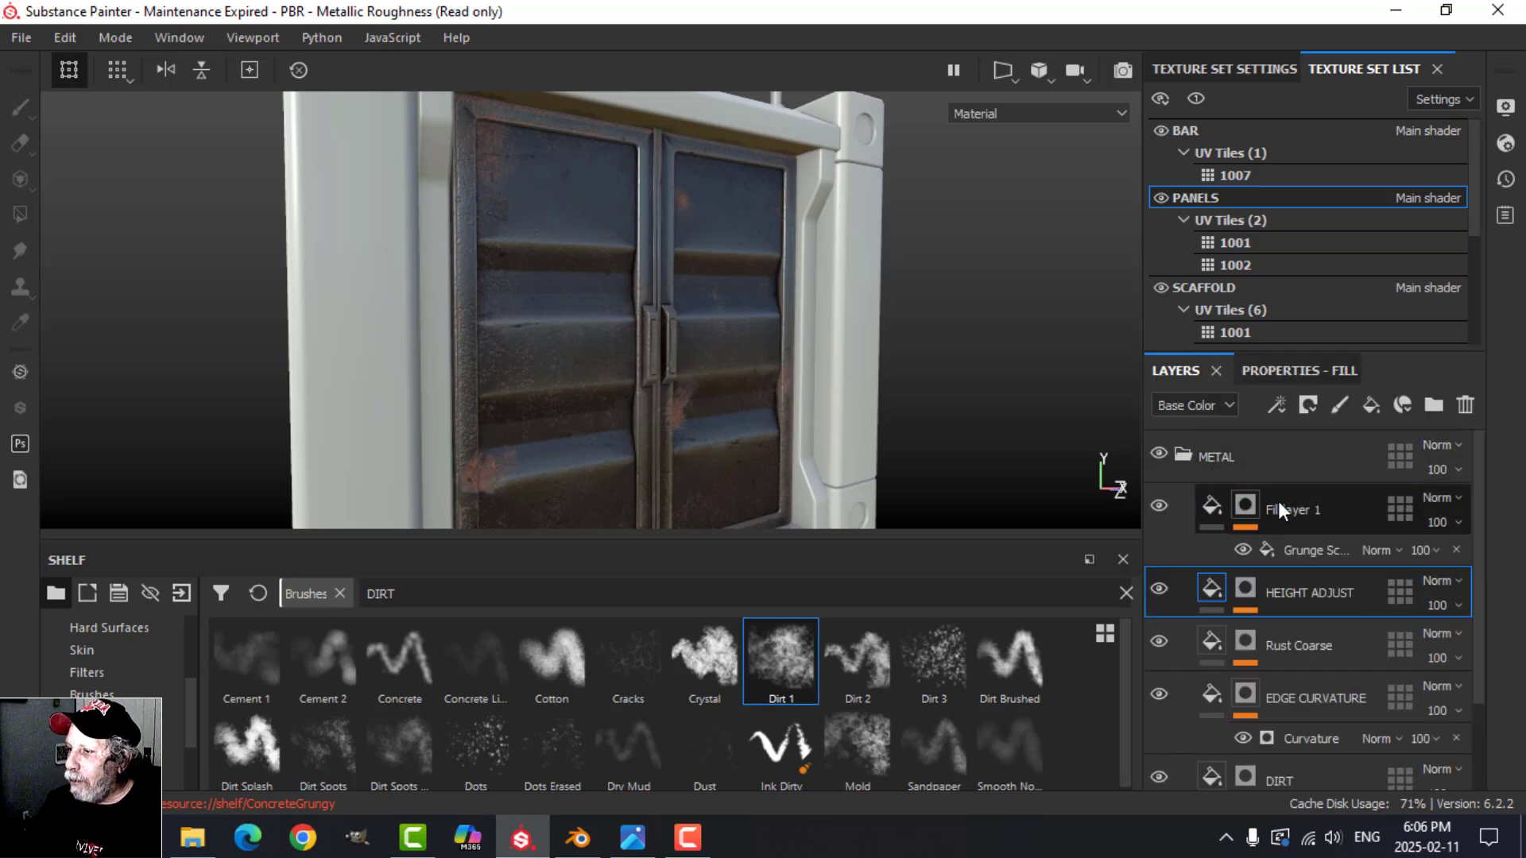
double_click(1303, 510)
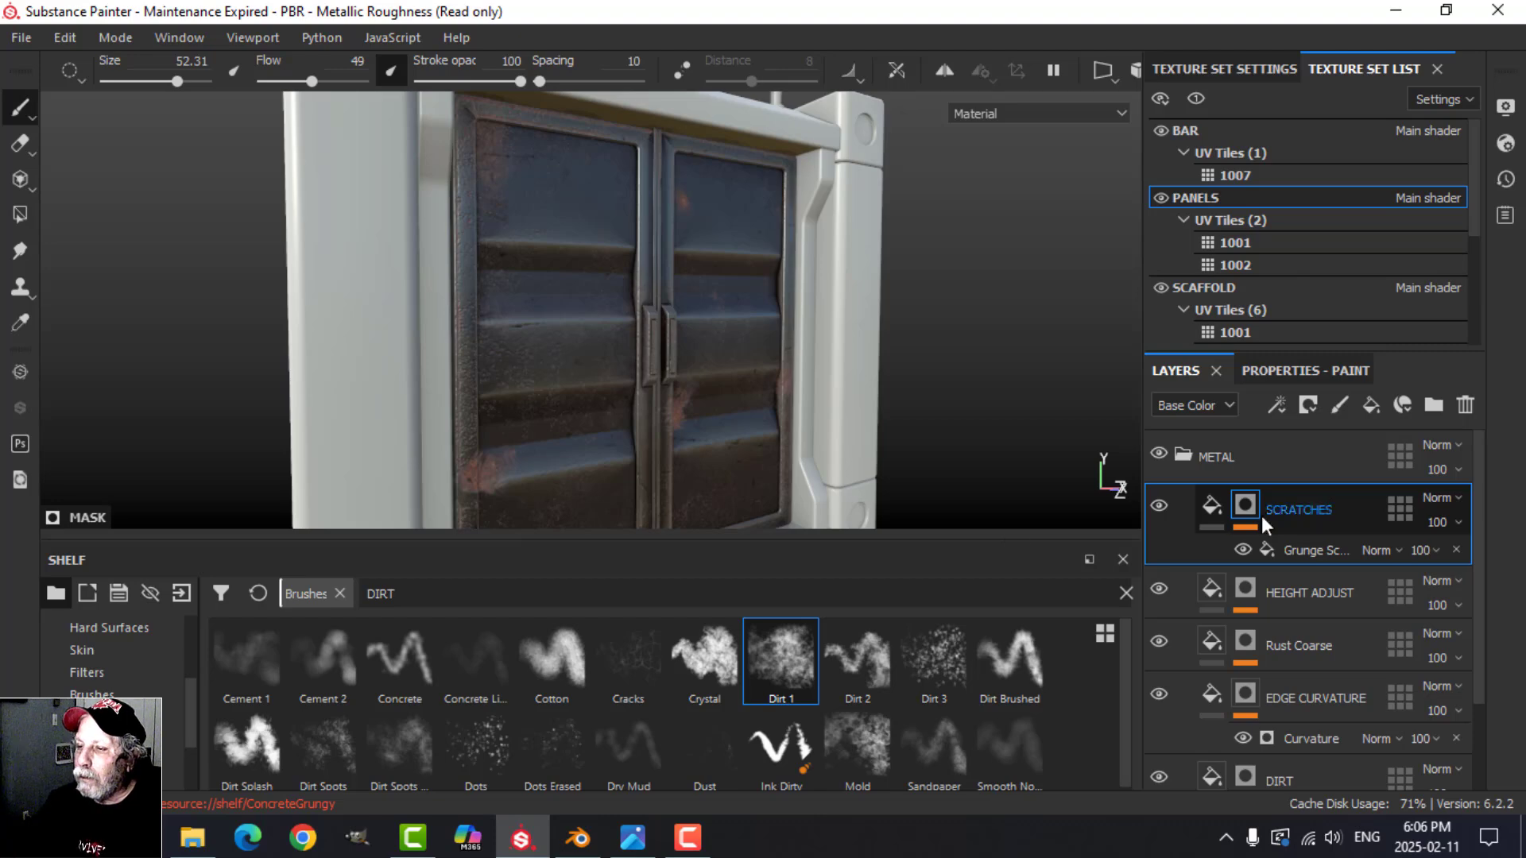
scroll(615, 409, "up", 3)
mouse_move(644, 402)
left_mouse_down("alt")
mouse_move(587, 359)
mouse_move(612, 343)
mouse_move(645, 366)
mouse_move(636, 347)
mouse_move(625, 367)
mouse_move(699, 373)
left_mouse_up("alt")
scroll(655, 389, "down", 3)
scroll(625, 368, "down", 3)
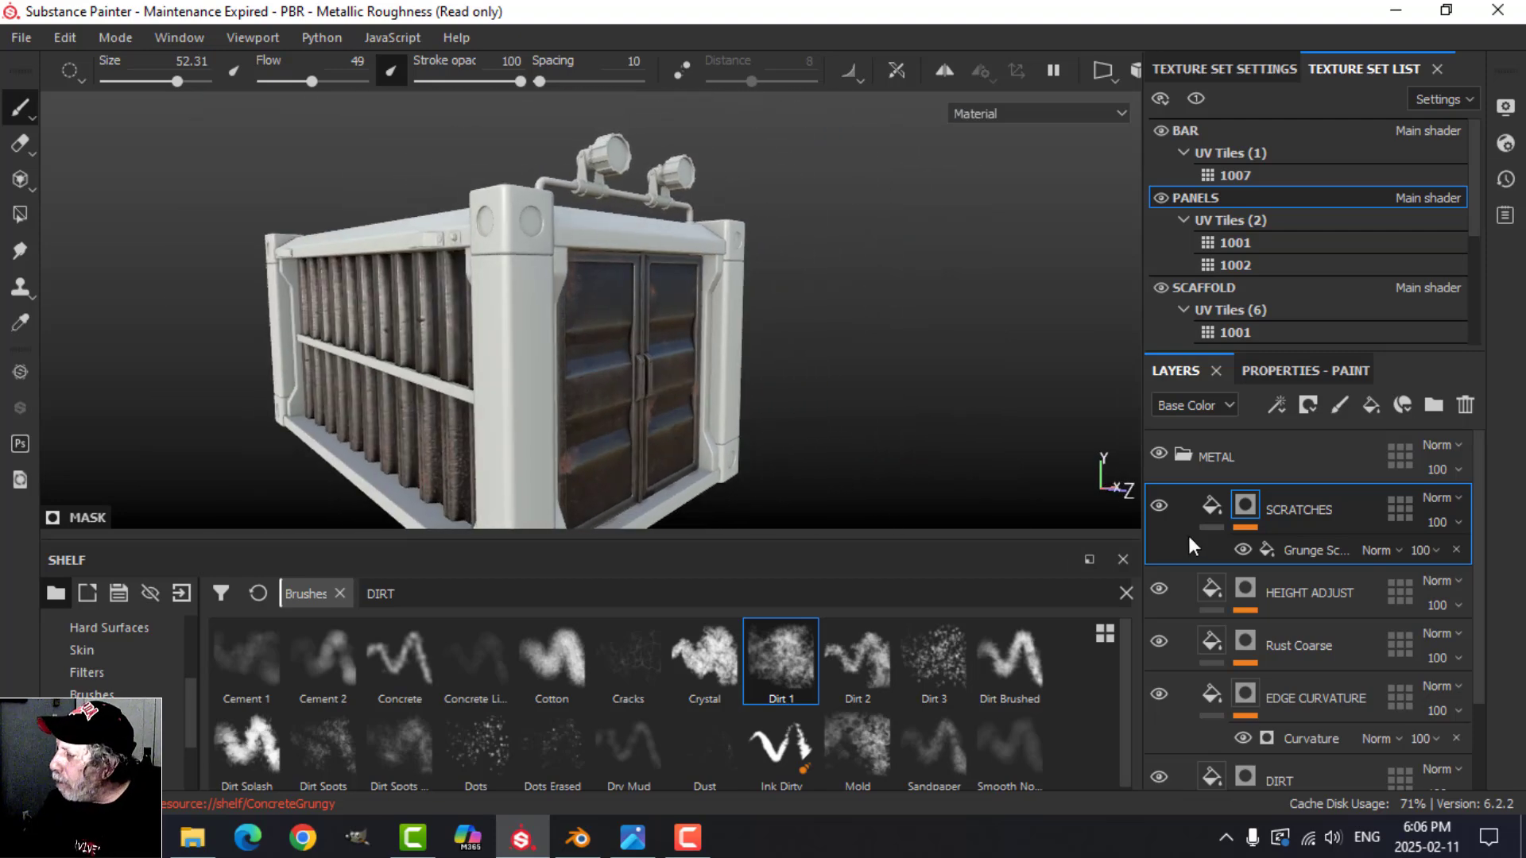
Step: Select the SCRATCHES fill and check the texture size in the PANELS texture set settings
left_click(1212, 512)
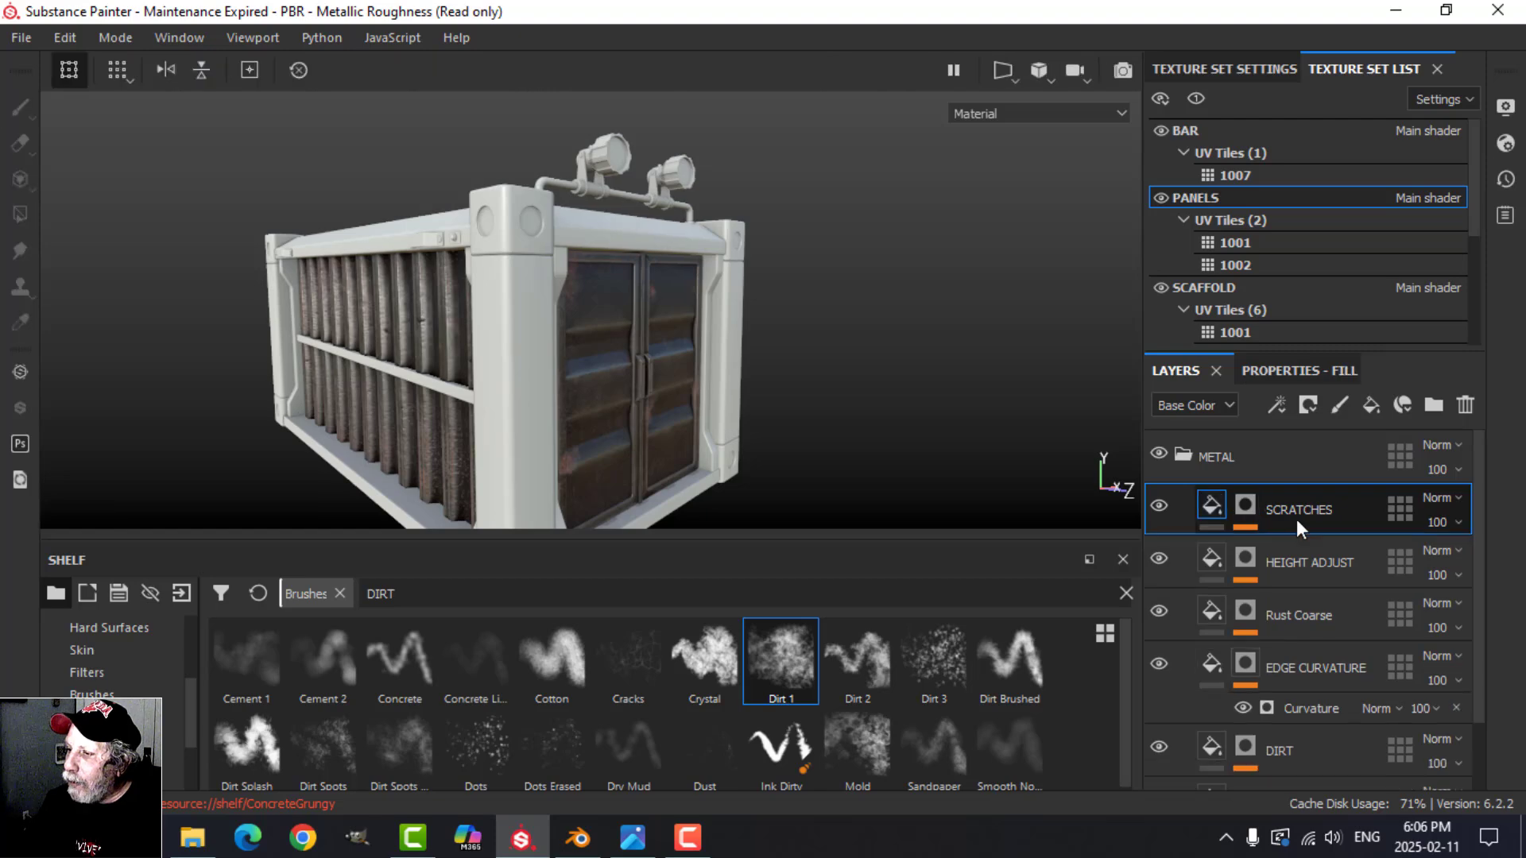
mouse_move(947, 492)
left_mouse_down("alt")
mouse_move(672, 347)
mouse_move(870, 382)
mouse_move(849, 409)
mouse_move(703, 414)
mouse_move(737, 387)
mouse_move(793, 401)
mouse_move(677, 403)
left_mouse_up("alt")
left_click(1219, 69)
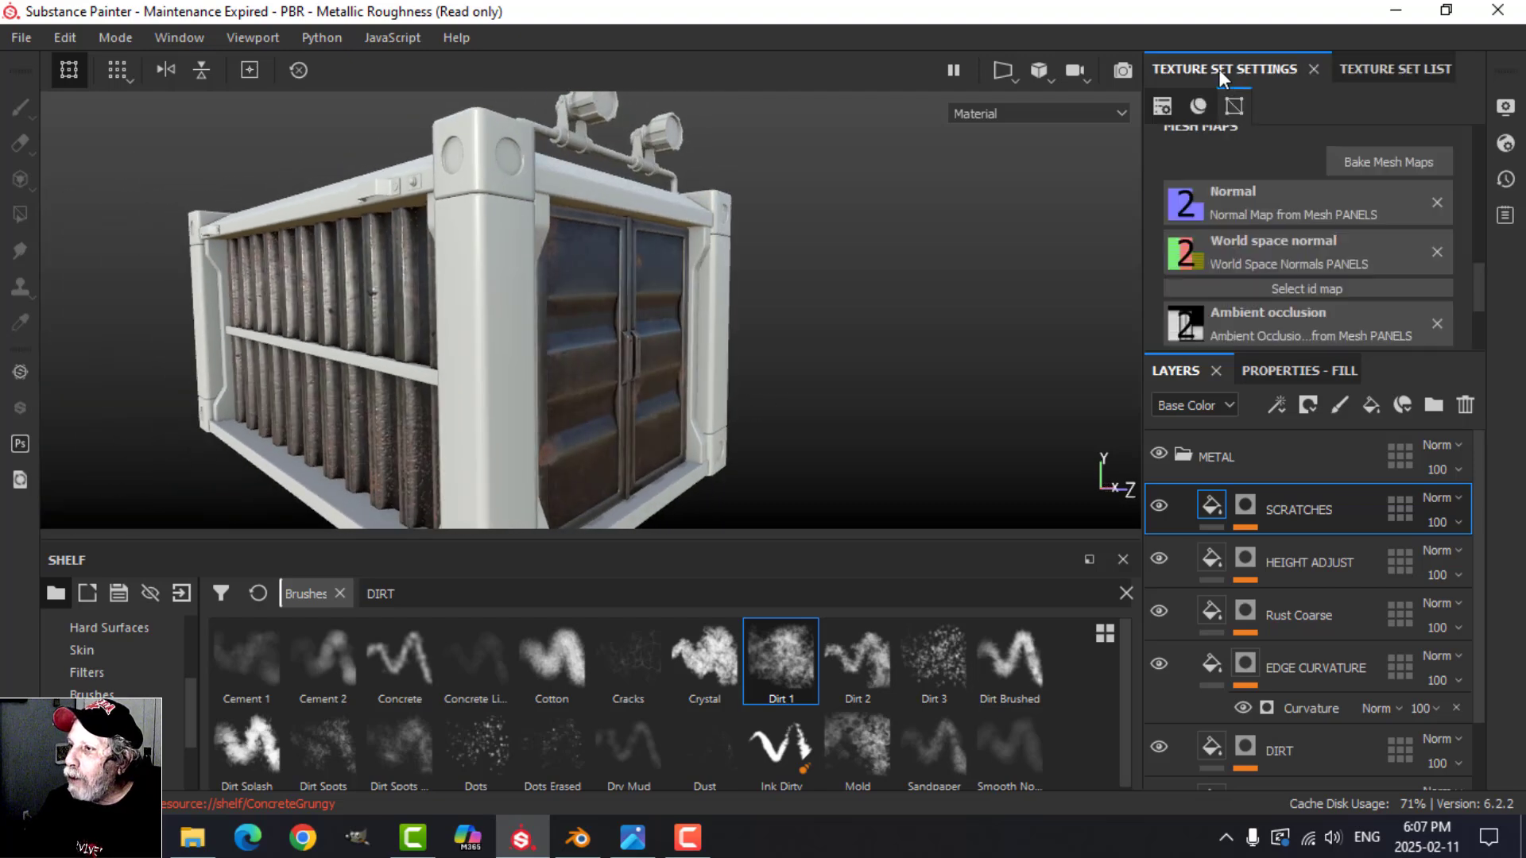
scroll(1270, 245, "up", 10)
scroll(1303, 252, "up", 2)
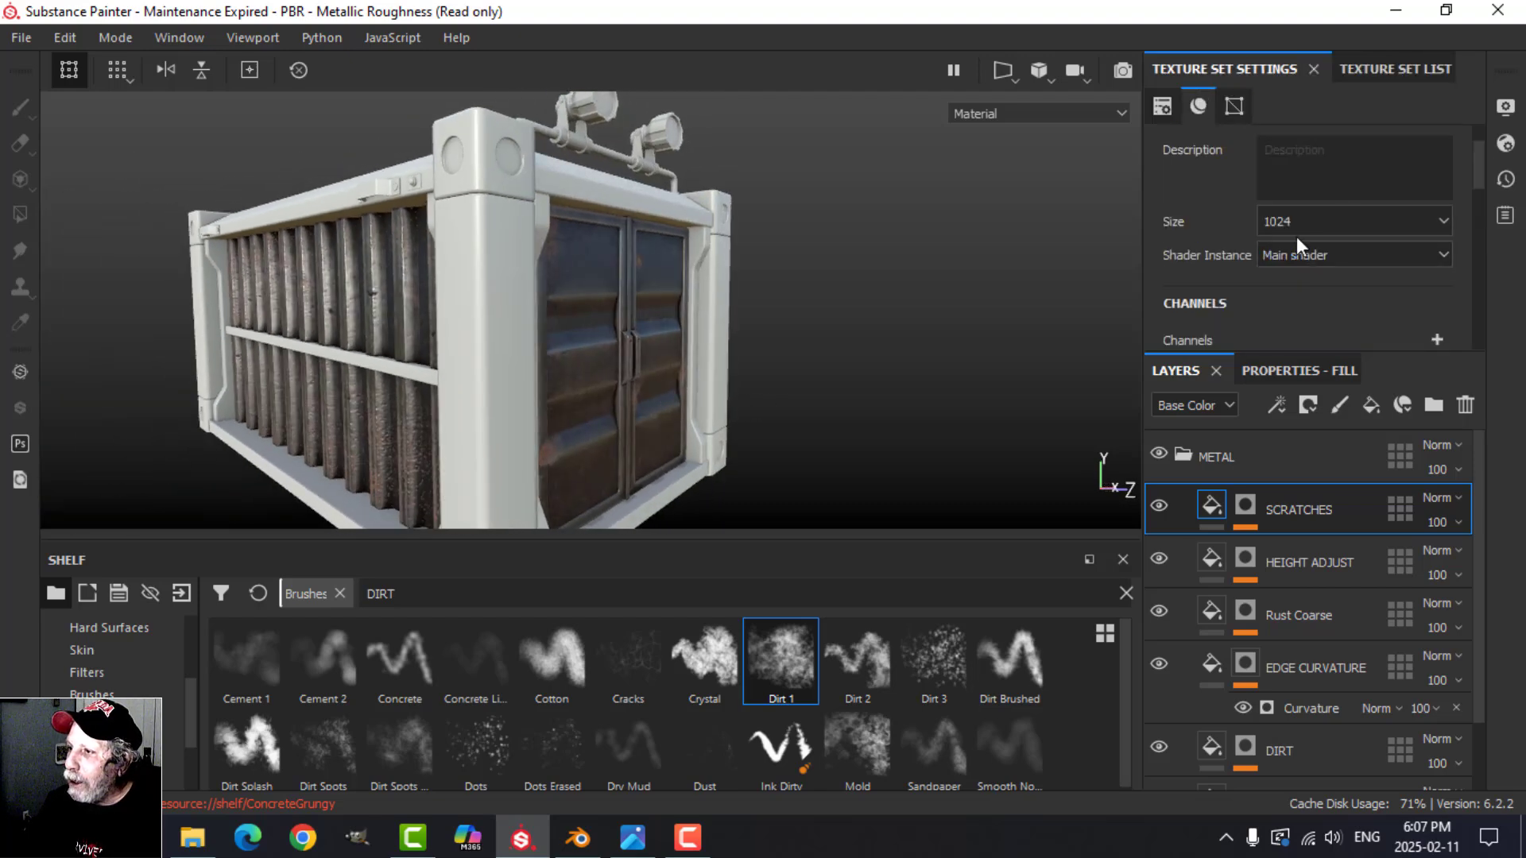
Step: Set the SCRATCHES mask grunge's balance to 0.38 and its scratch quantity to 0.88
scroll(389, 350, "up", 3)
left_click_drag(397, 344, 684, 322, "alt")
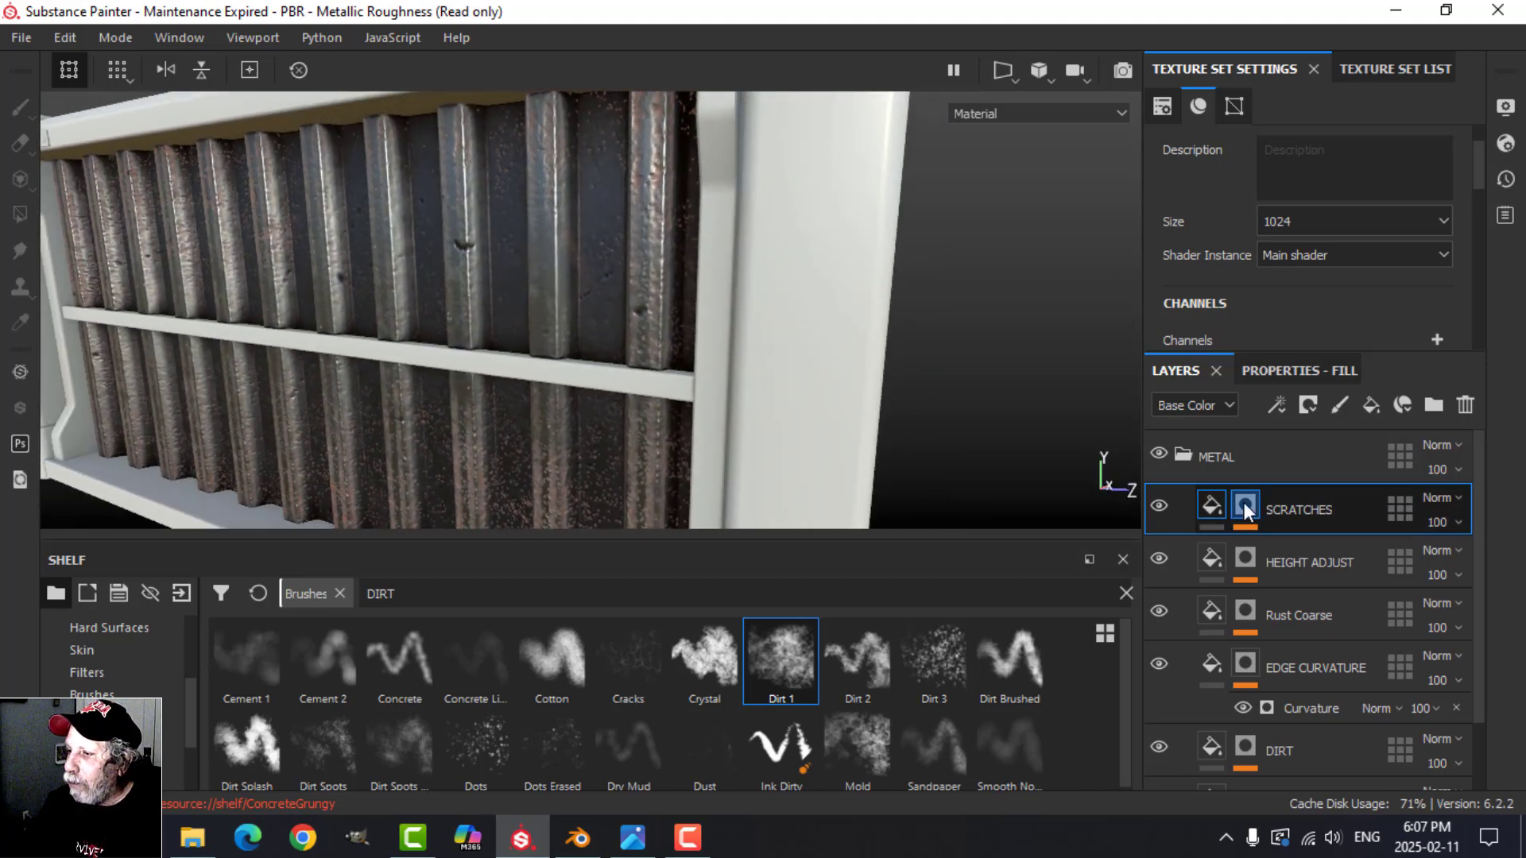
left_click(1244, 504)
left_click(1311, 550)
left_click(1287, 370)
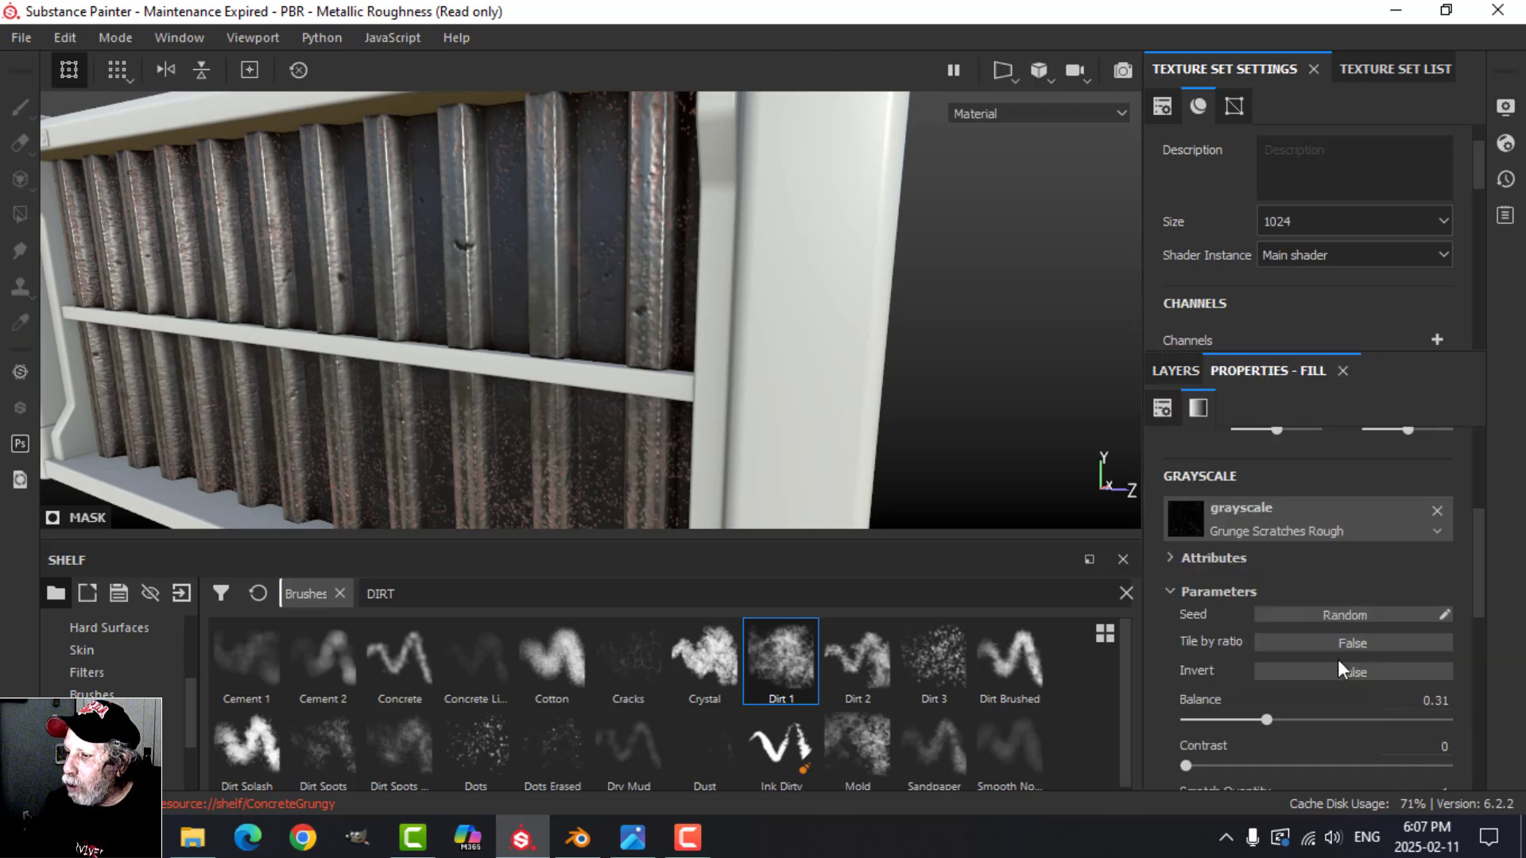
scroll(1303, 667, "down", 1)
left_click_drag(1265, 651, 1285, 651)
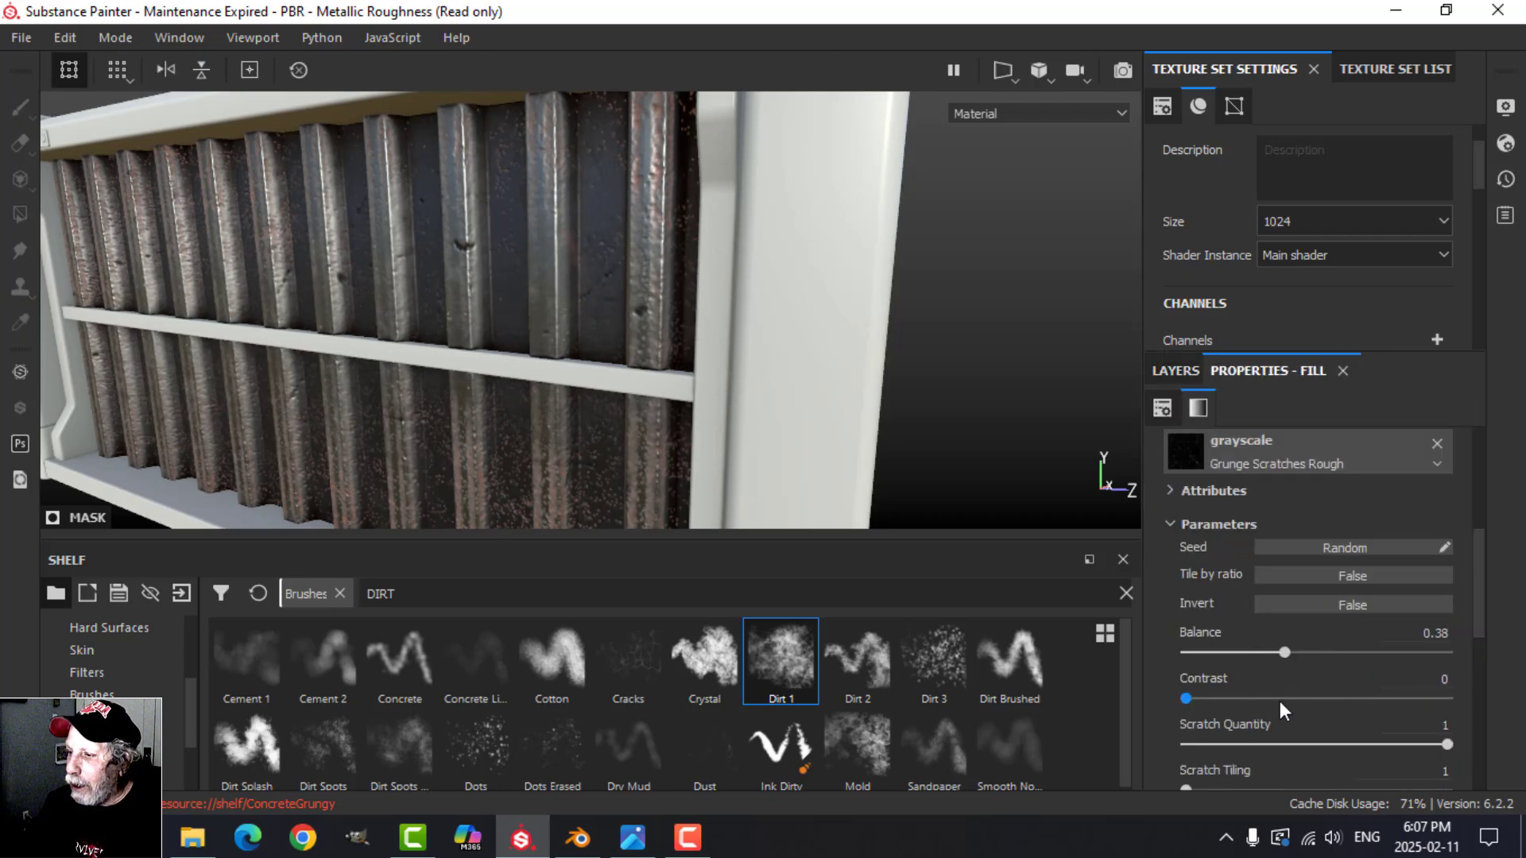
scroll(1283, 711, "down", 2)
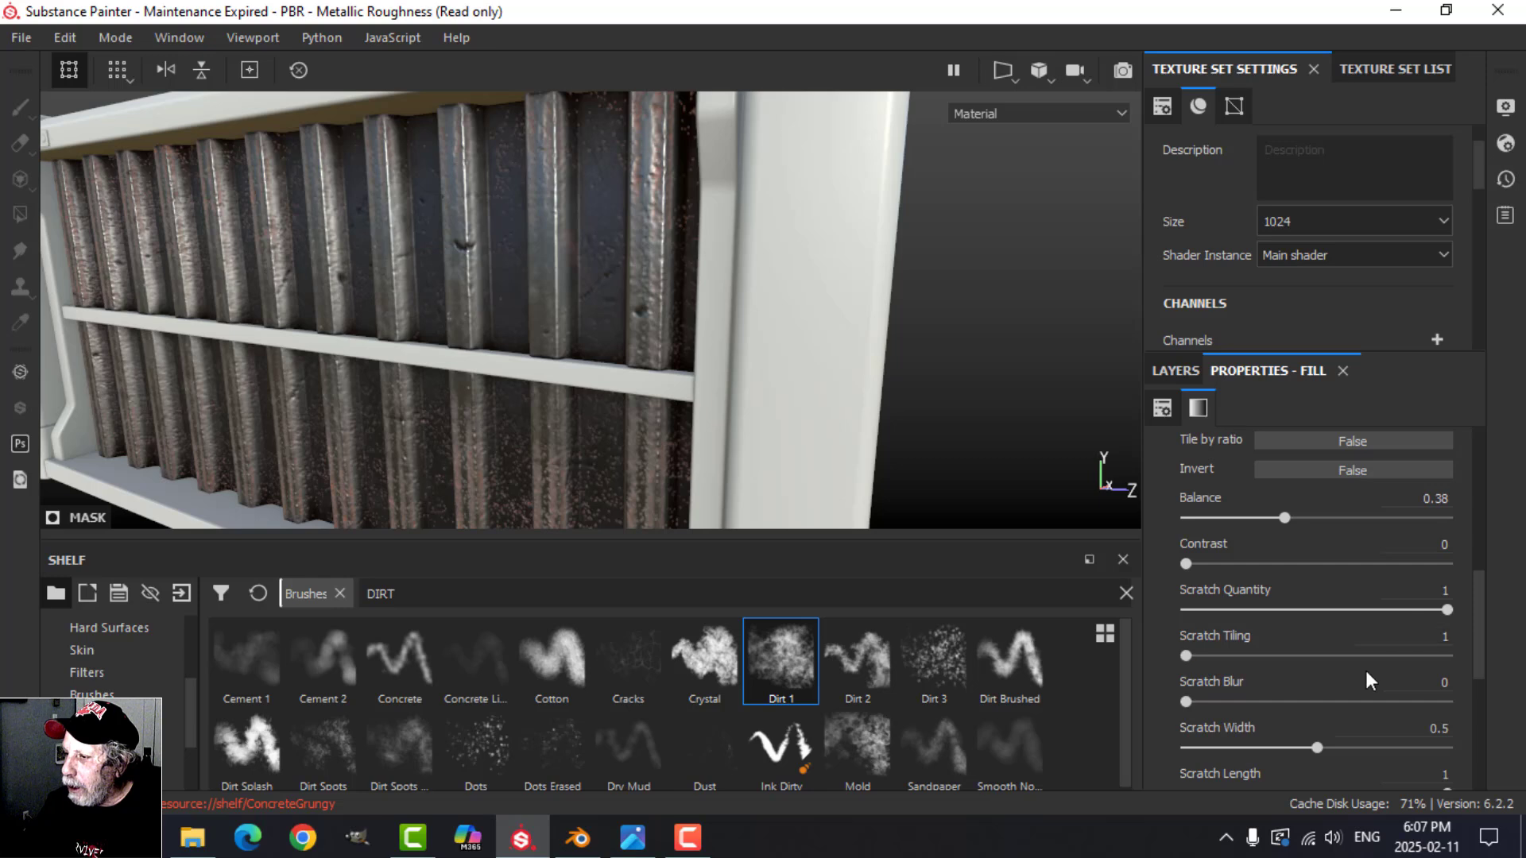
left_click_drag(1440, 611, 1415, 610)
scroll(1281, 696, "down", 2)
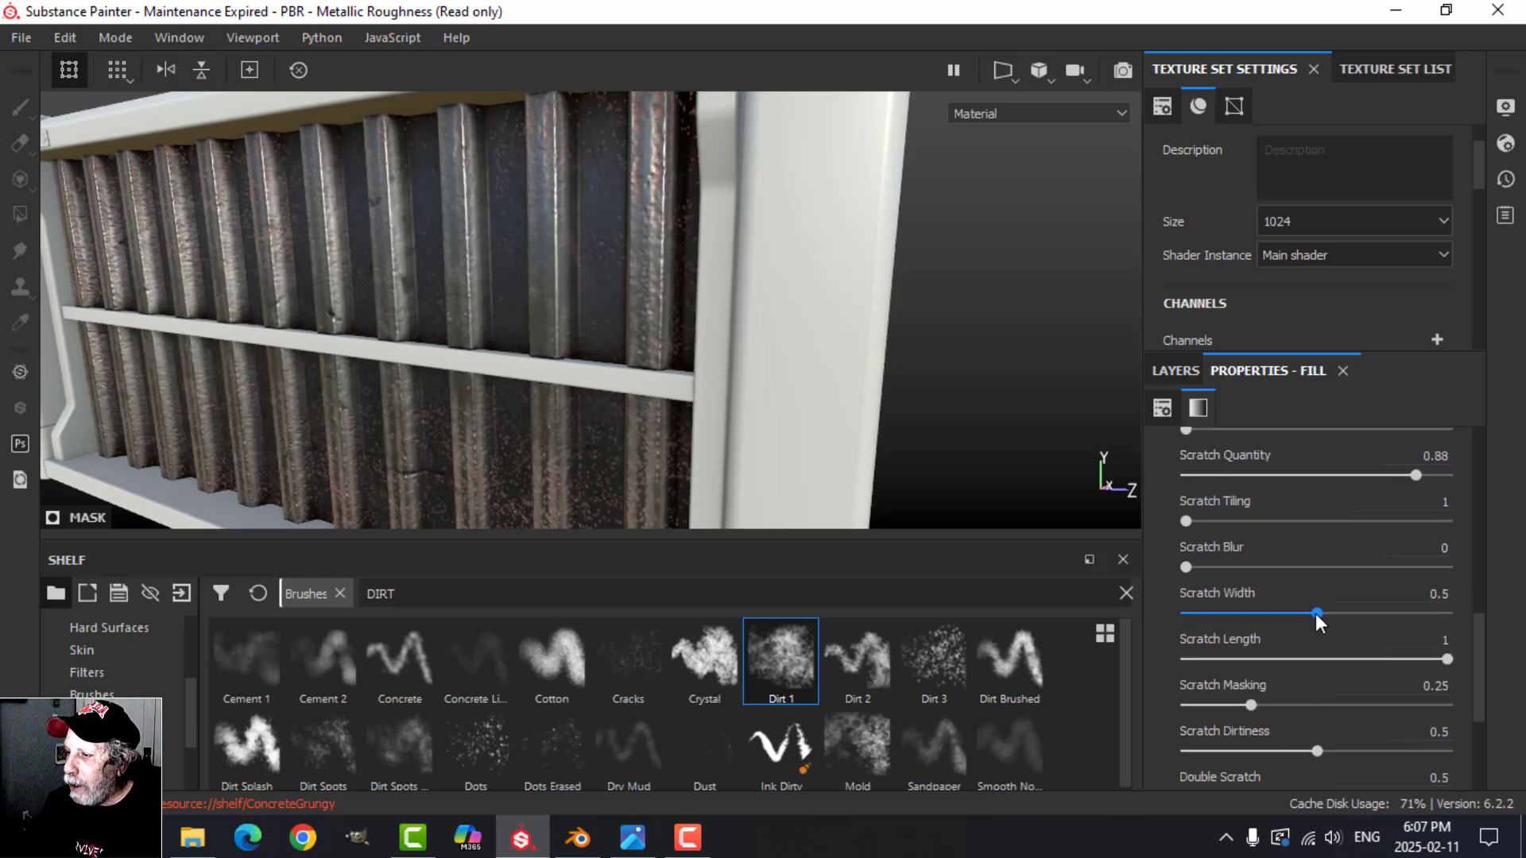
Step: Collapse the METAL folder in the PANELS texture set and copy it with all its layers
left_click_drag(874, 437, 683, 421, "alt")
left_click(1176, 372)
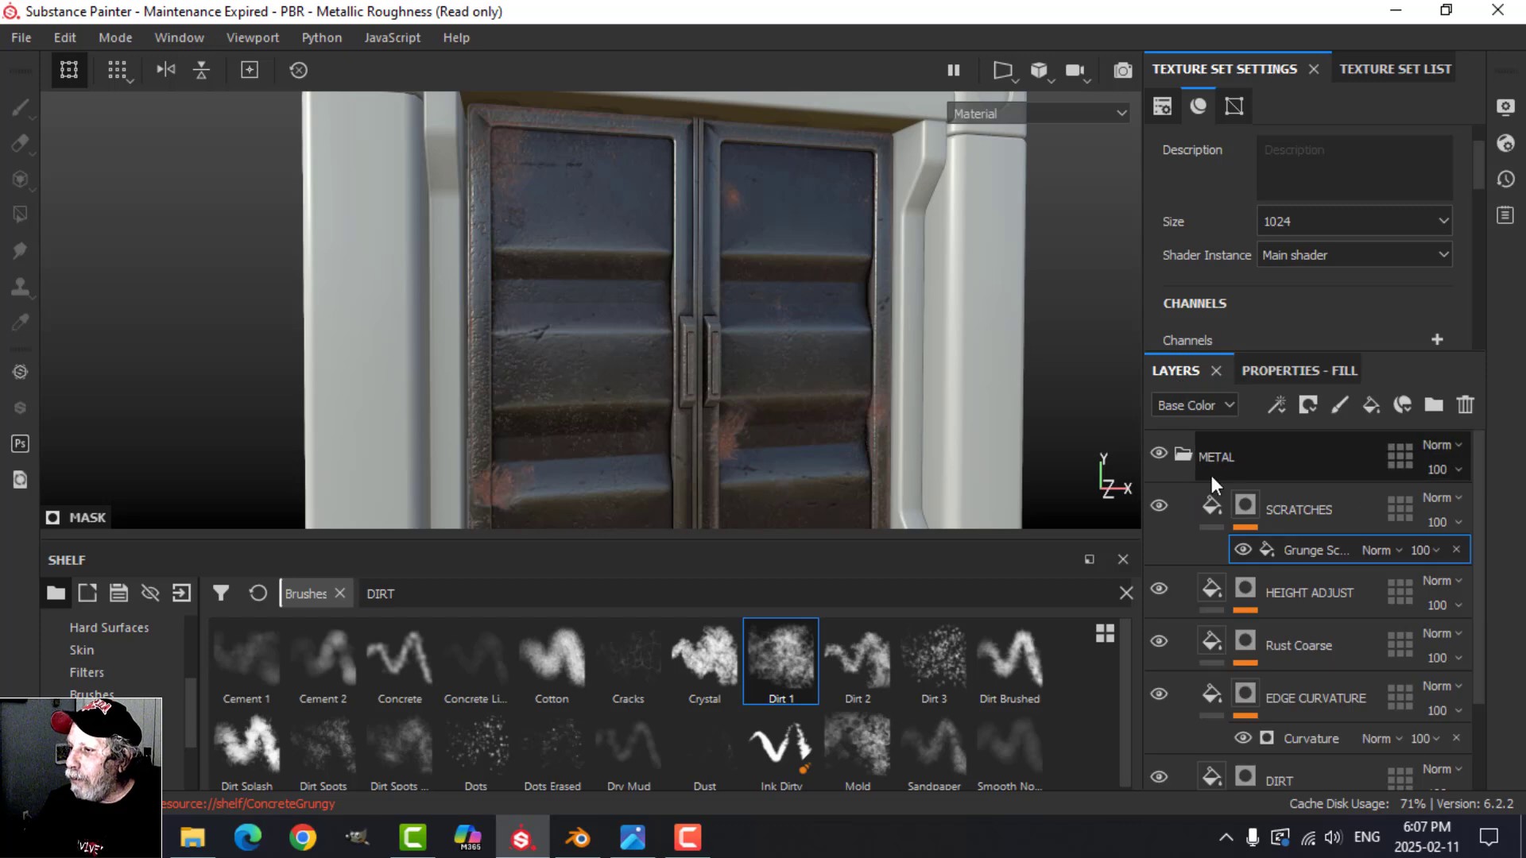
left_click(1179, 453)
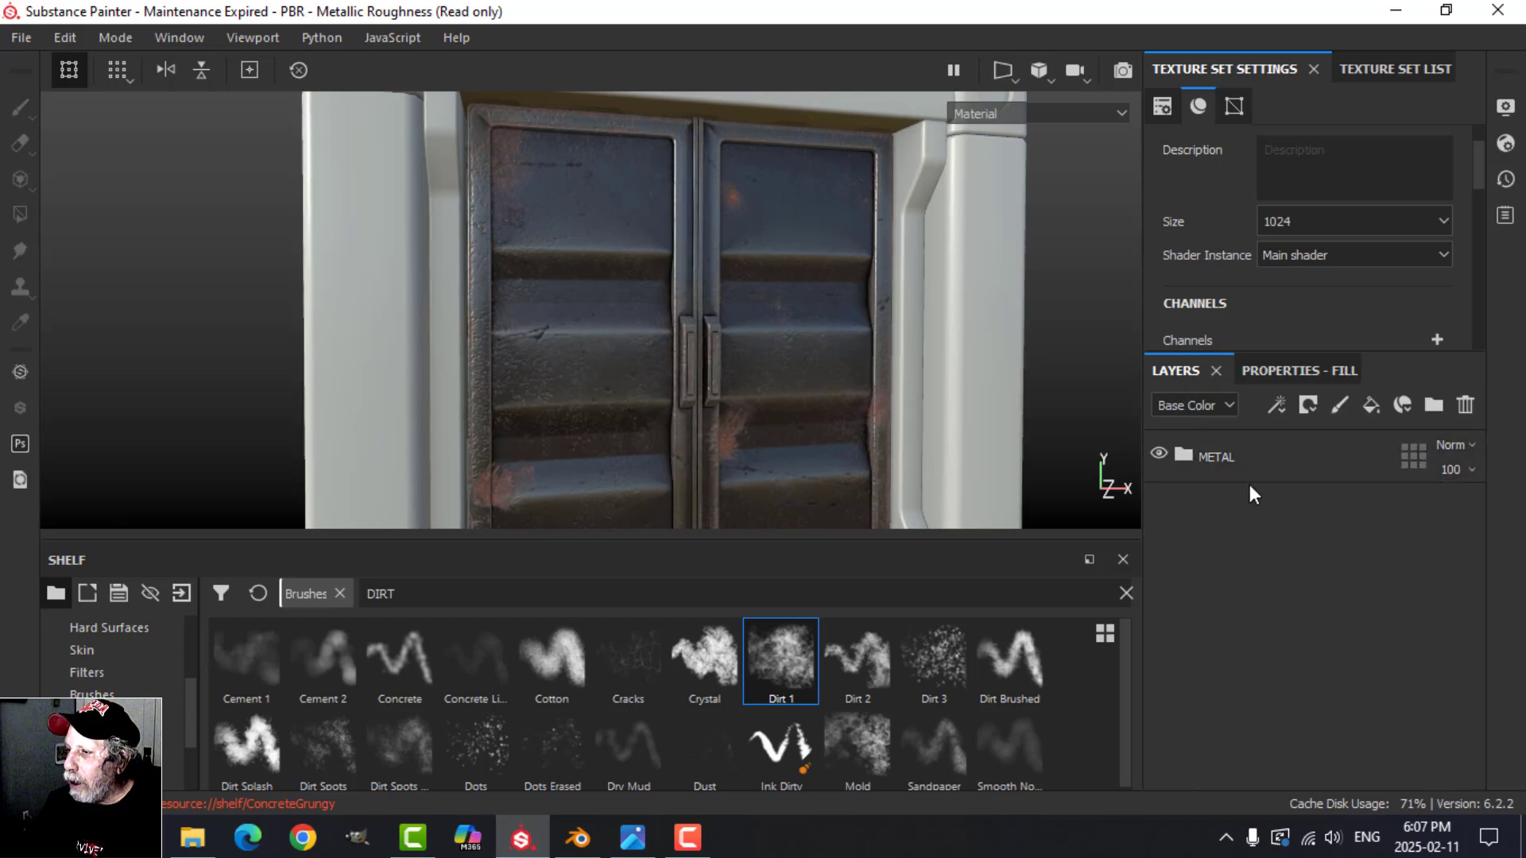
left_click(1268, 459)
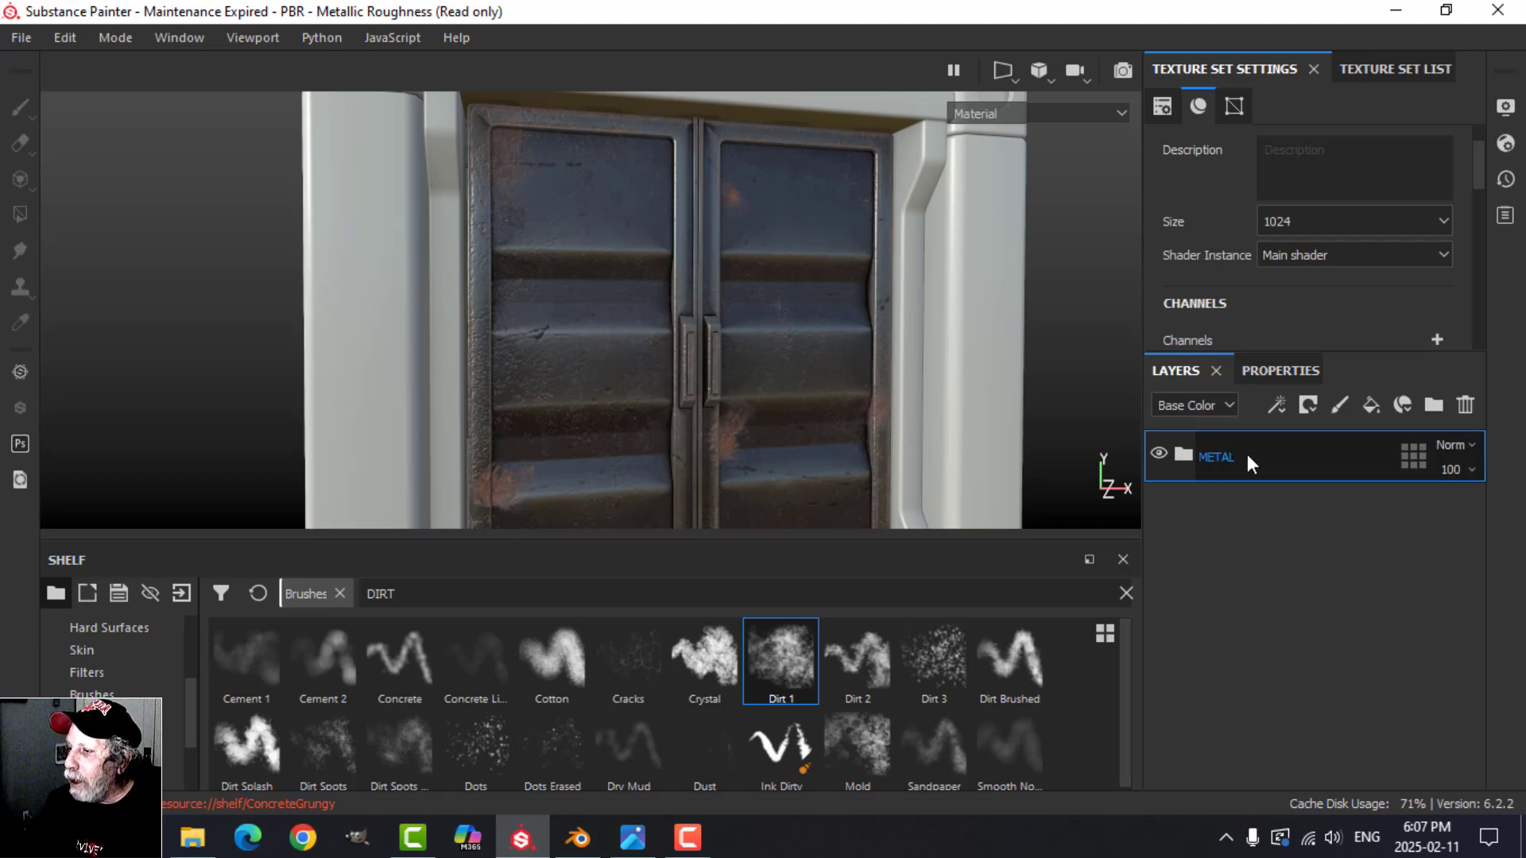
right_click(1247, 455)
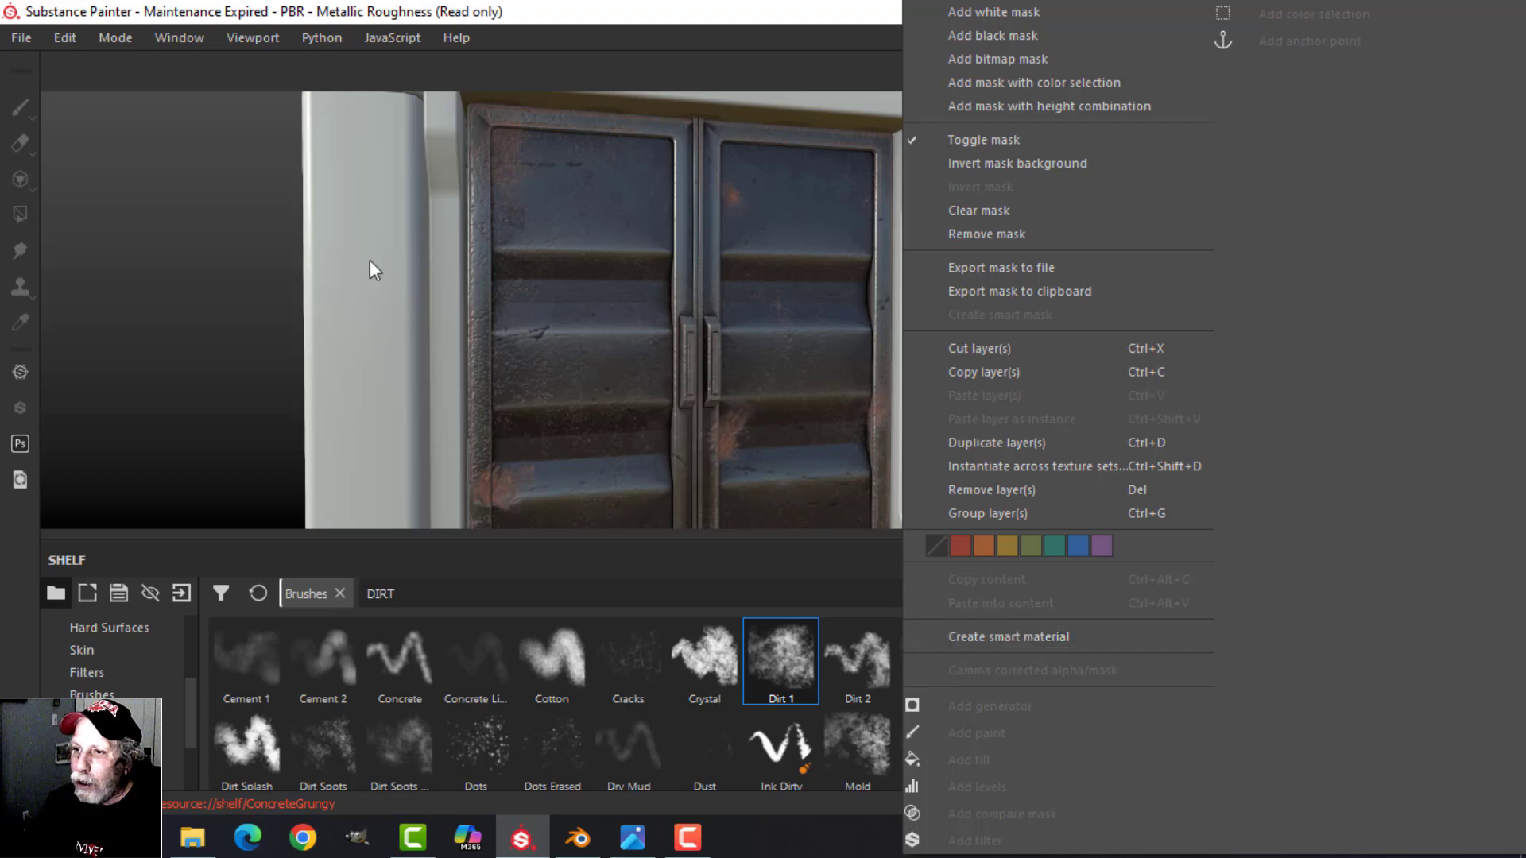
left_click(1264, 455)
right_click(1251, 450)
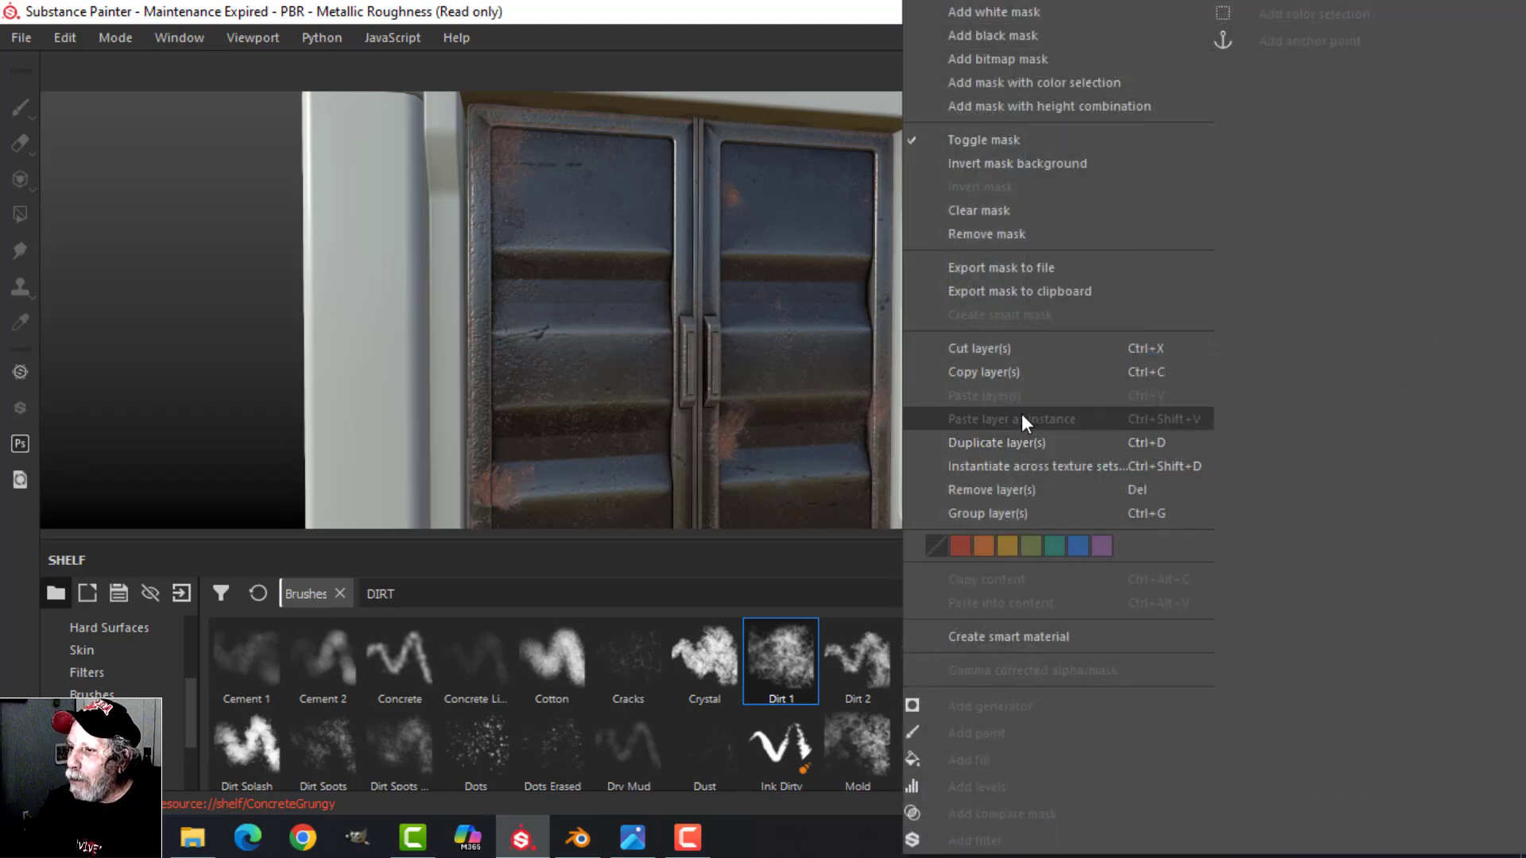
left_click(1000, 372)
left_click_drag(1049, 382, 994, 338, "alt")
Step: Delete Layer 1 from the SCAFFOLD texture set and paste the copied METAL folder there
left_click(1390, 69)
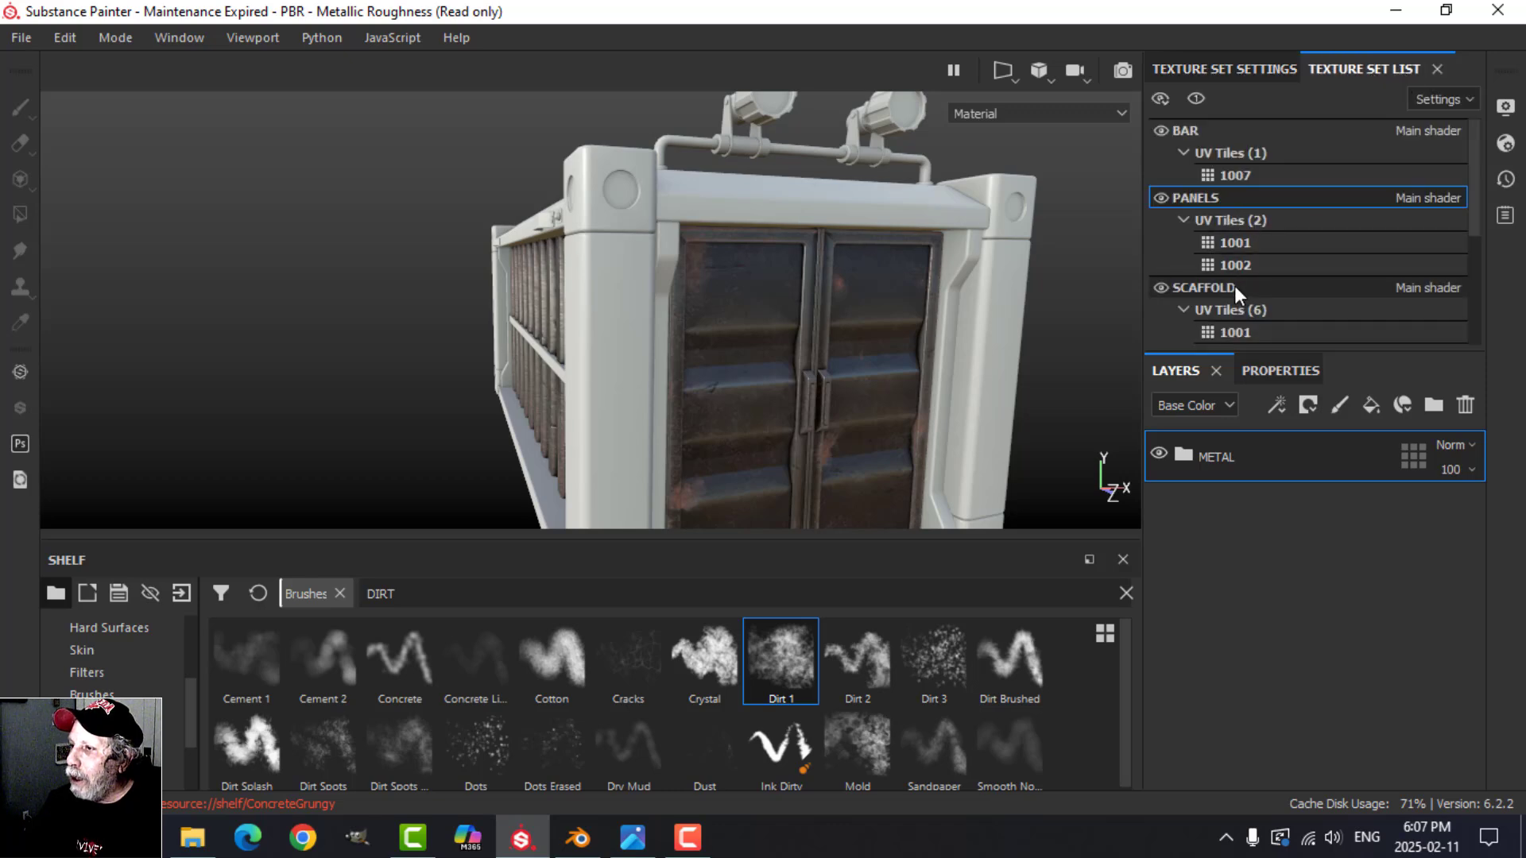
left_click(1209, 285)
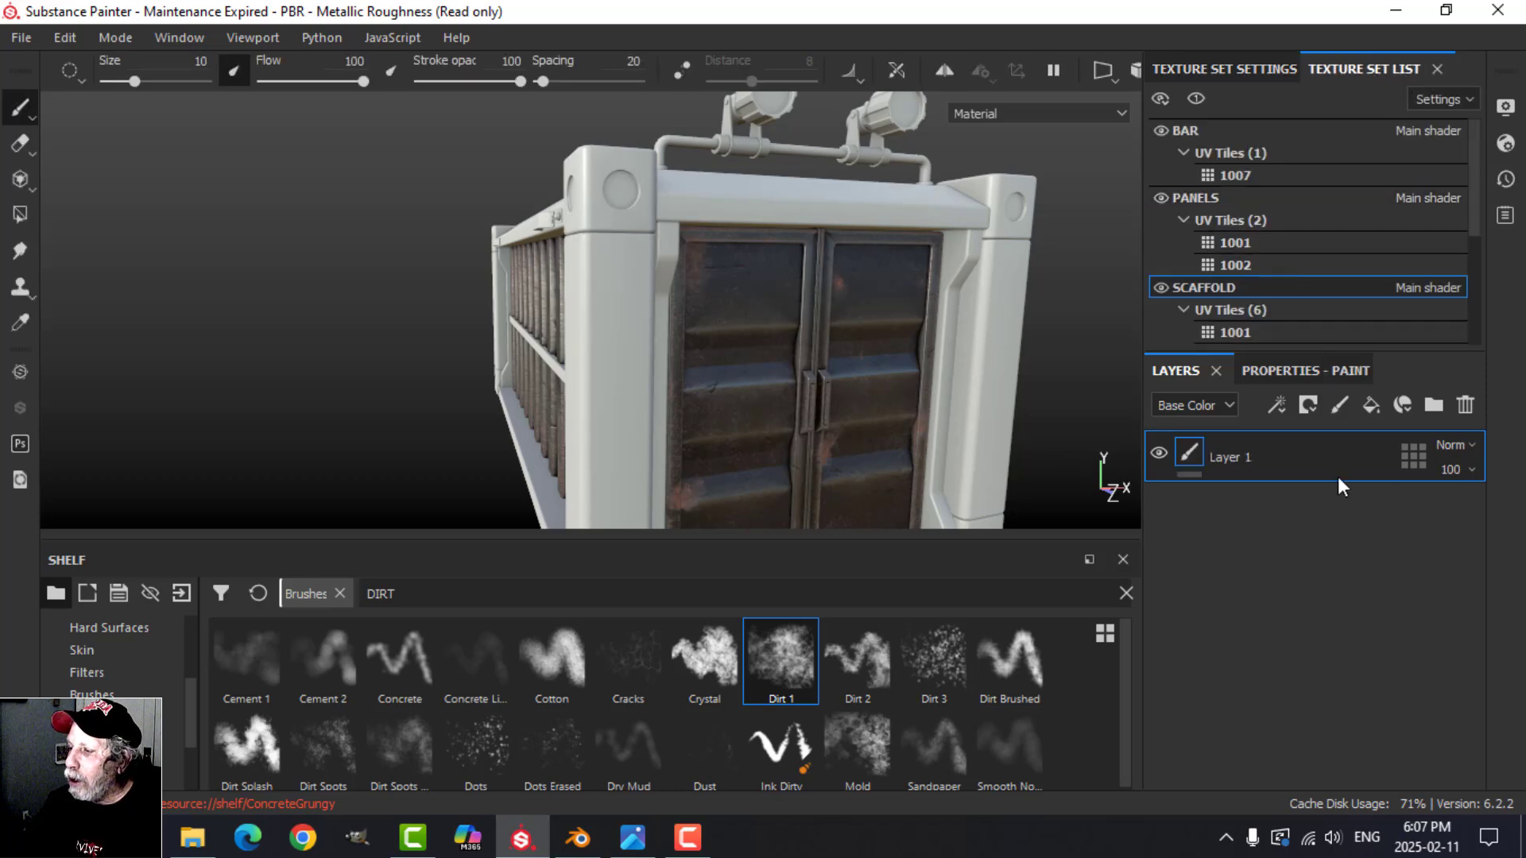
right_click(1237, 526)
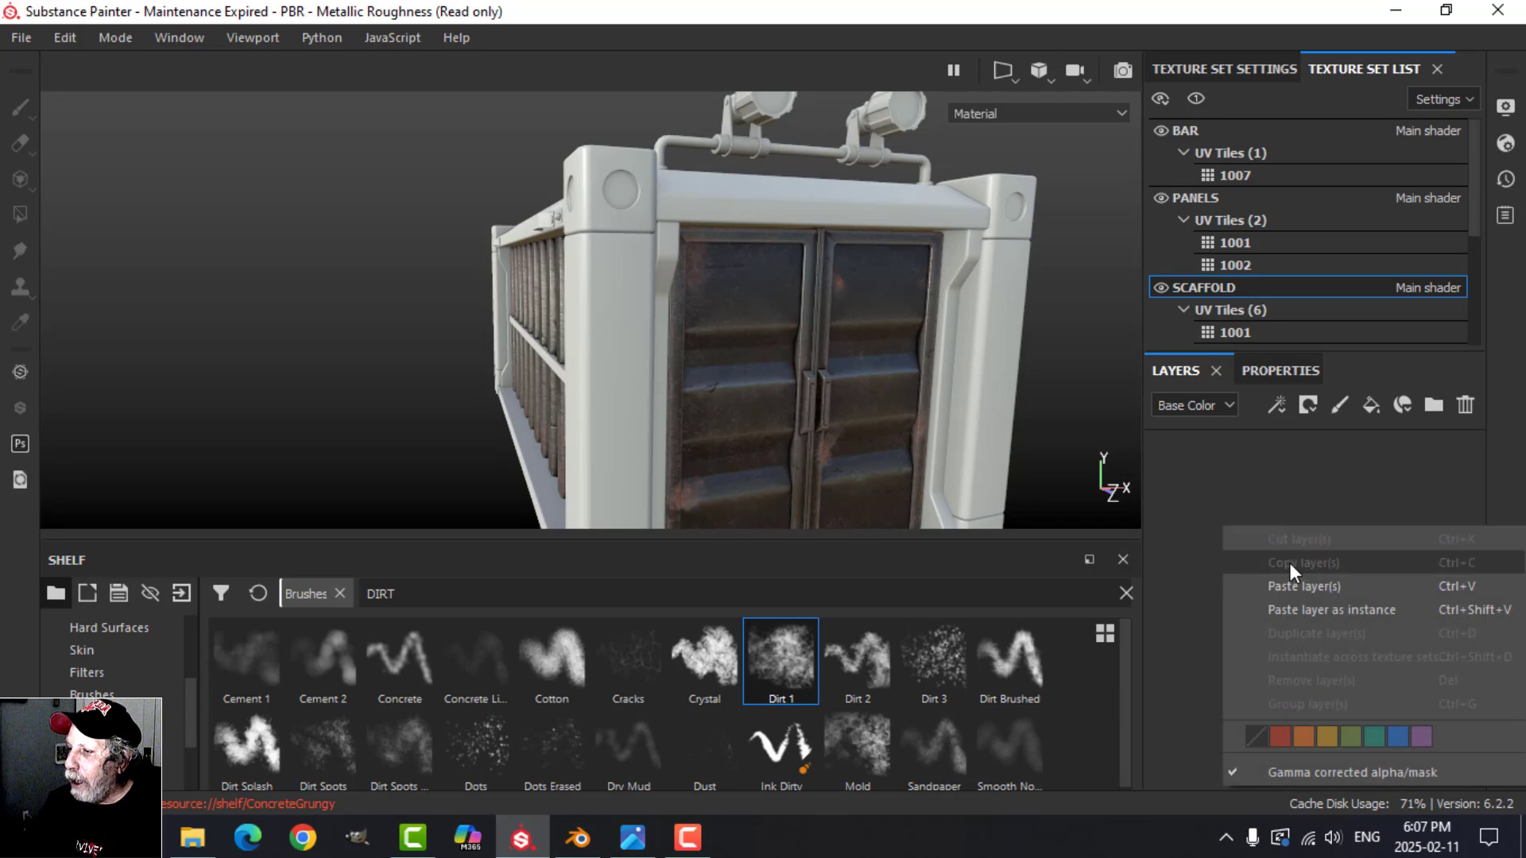
left_click(1284, 576)
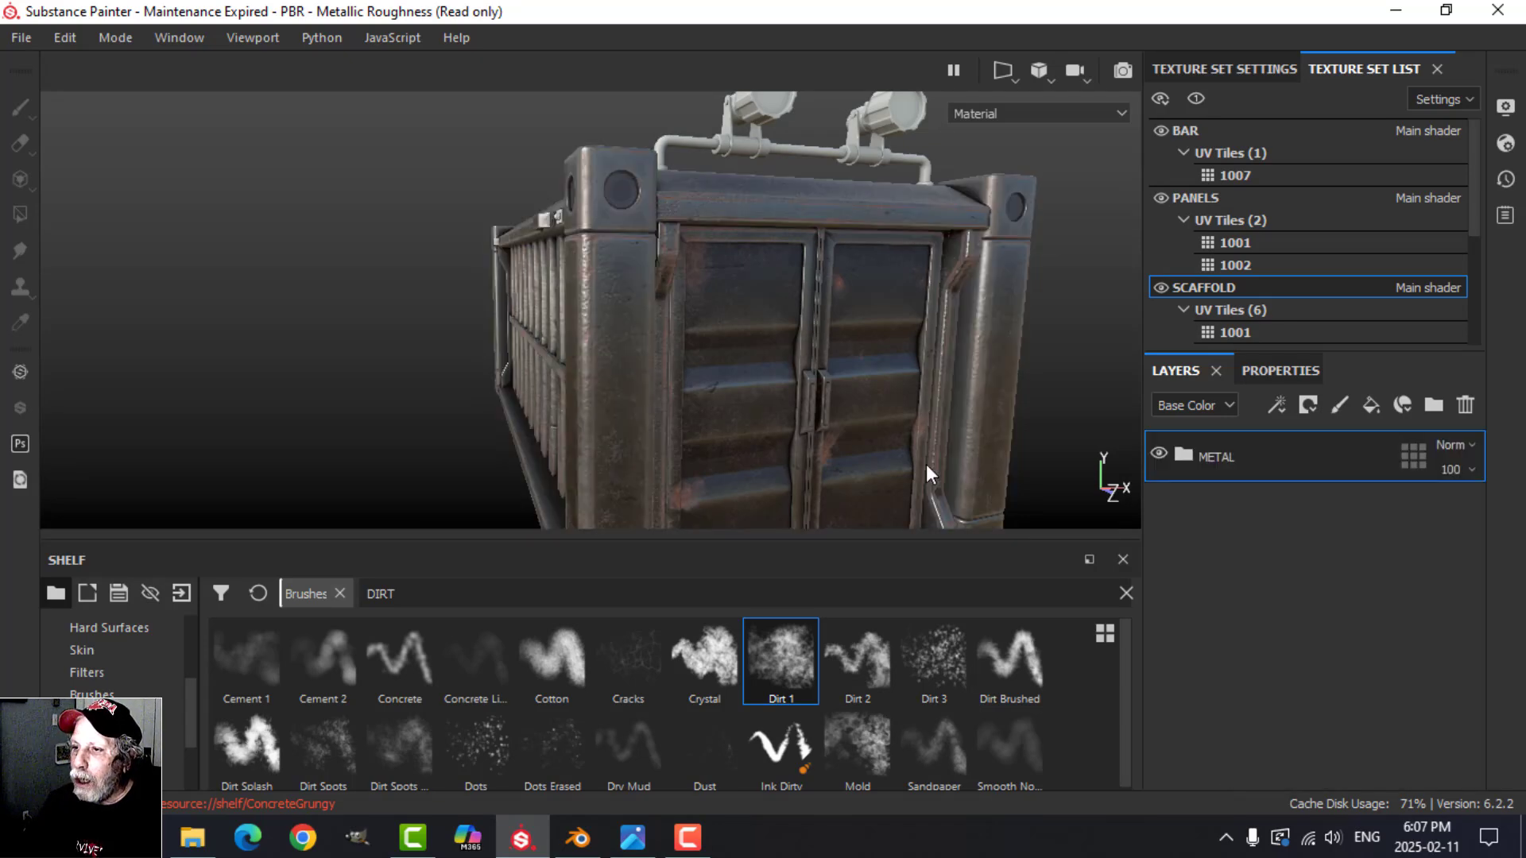
left_click_drag(890, 421, 830, 371, "alt")
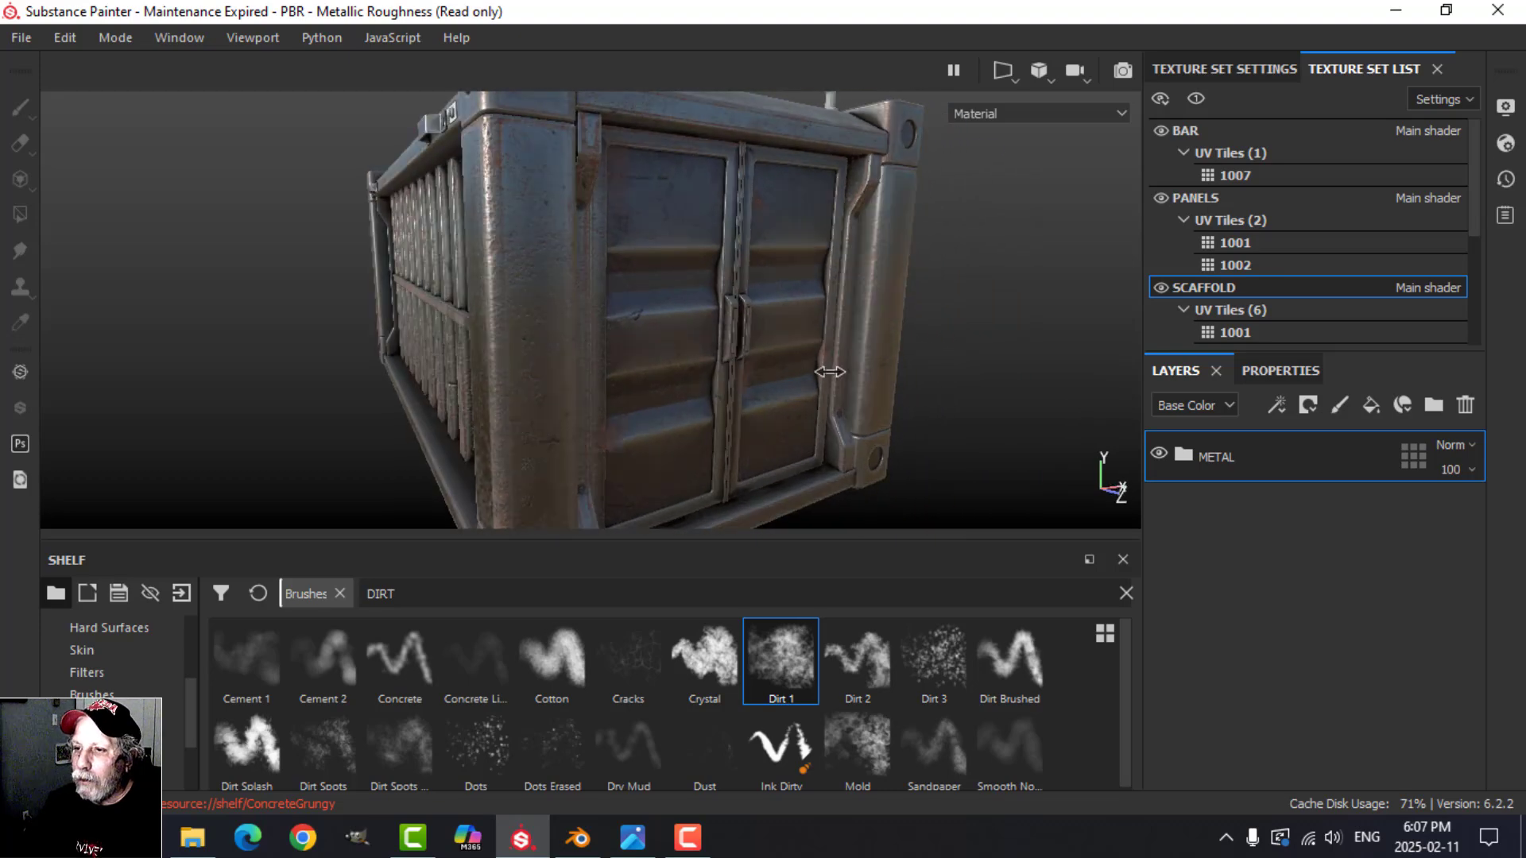
Step: Expand the SCAFFOLD set's METAL folder and hide its HEIGHT ADJUST layer
left_click(1186, 456)
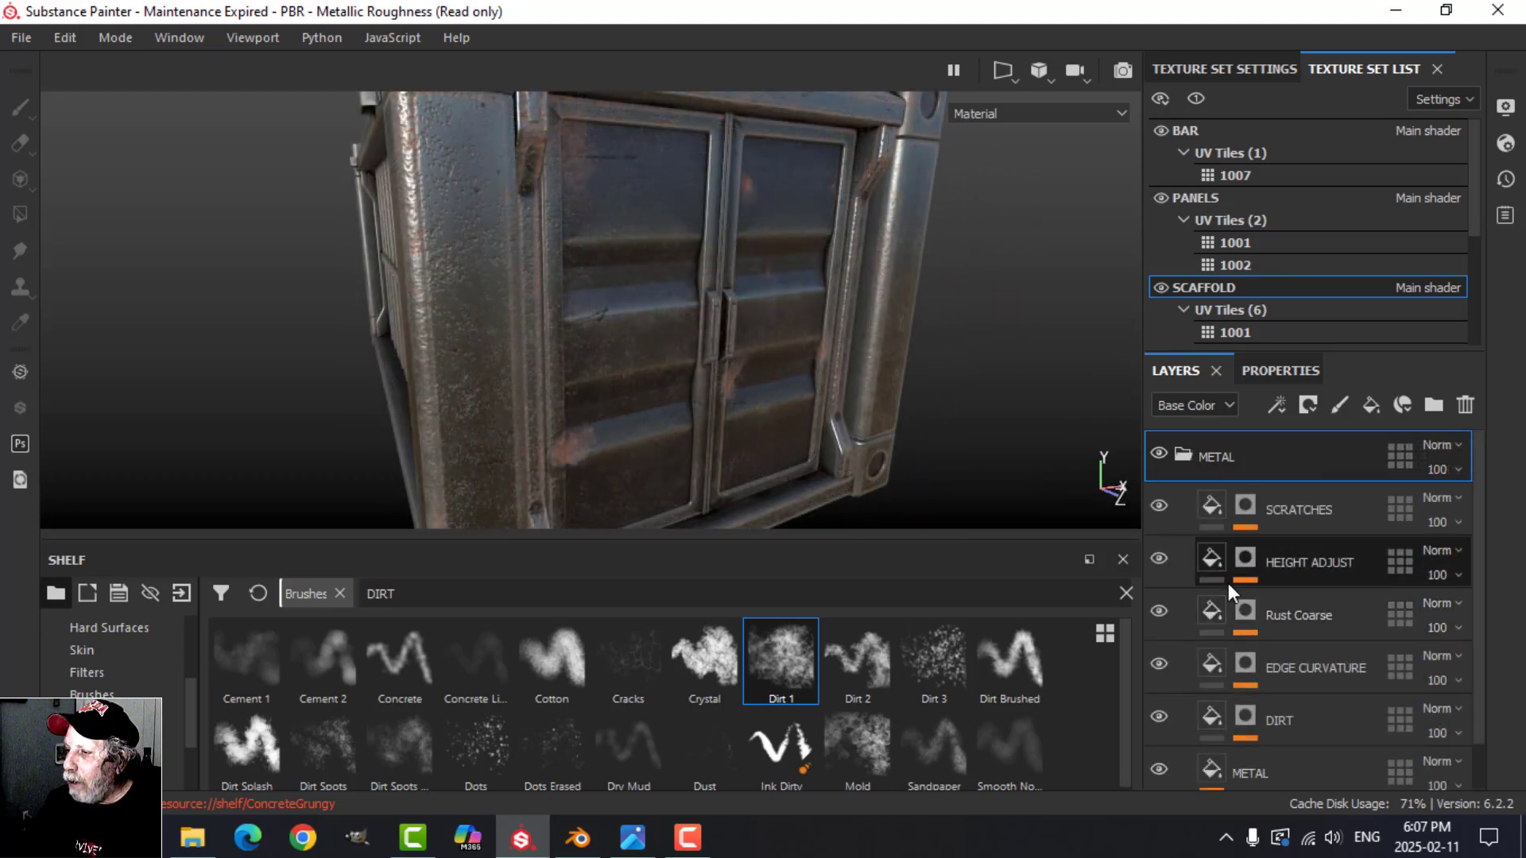
left_click(1159, 560)
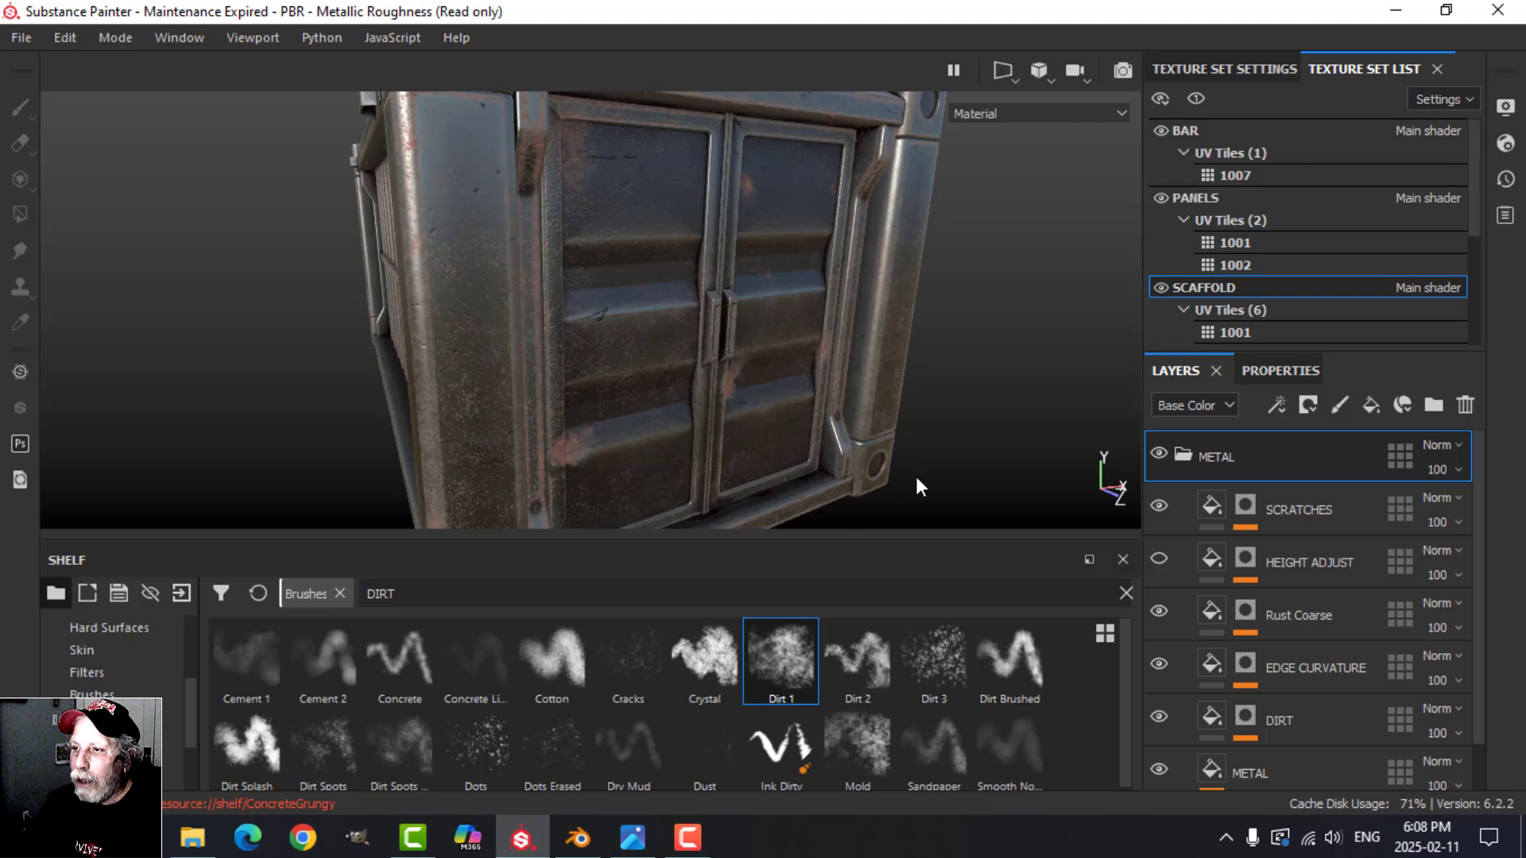
left_click_drag(833, 354, 718, 372, "alt")
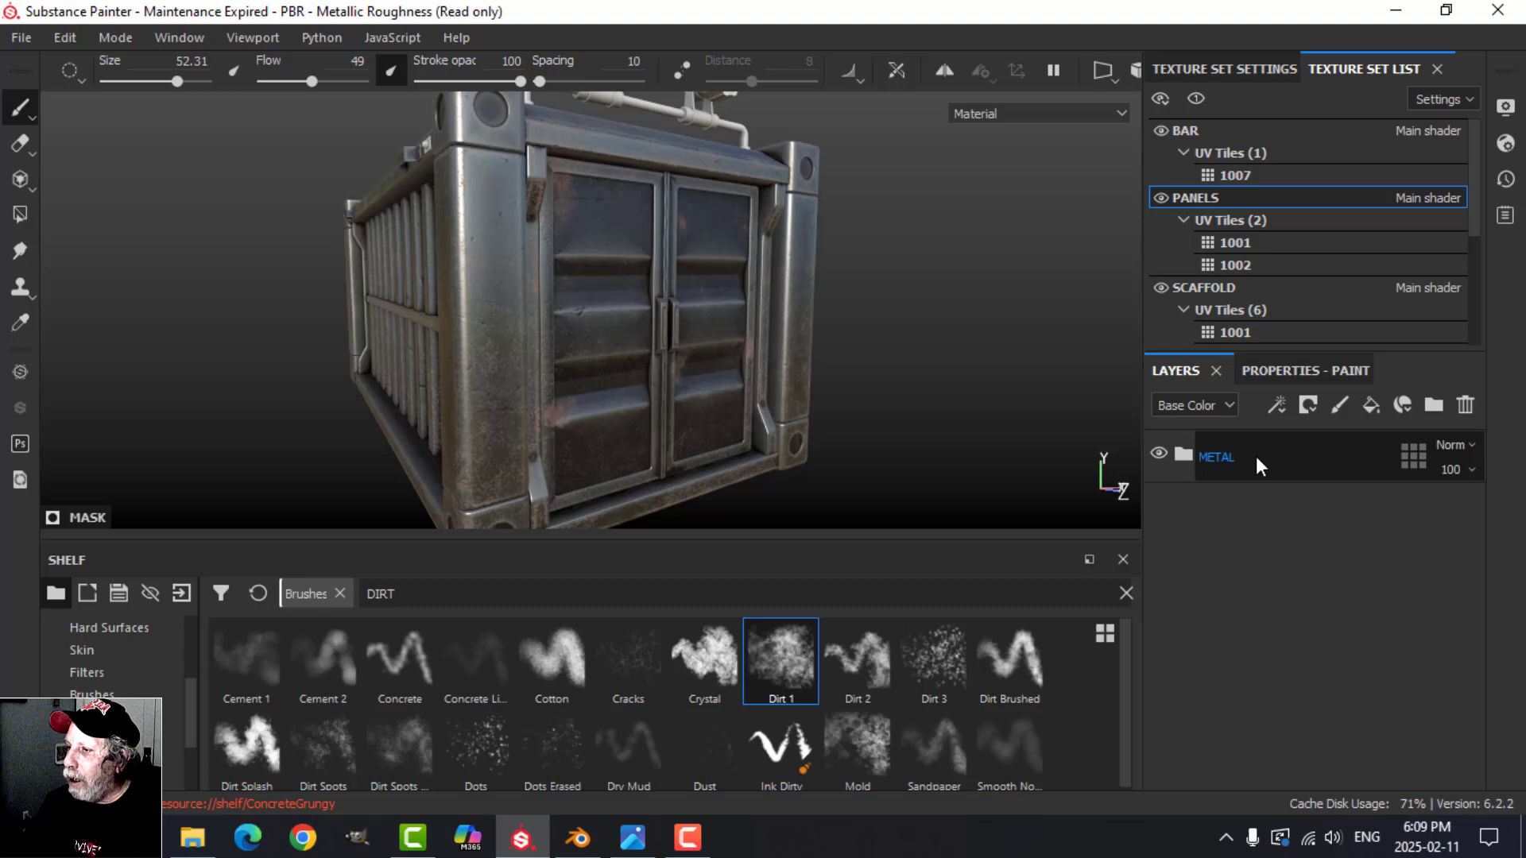
Step: Copy the SCAFFOLD set's METAL folder into the BAR texture set, deleting the empty Layer 1 there
left_click(1255, 456)
right_click(1256, 457)
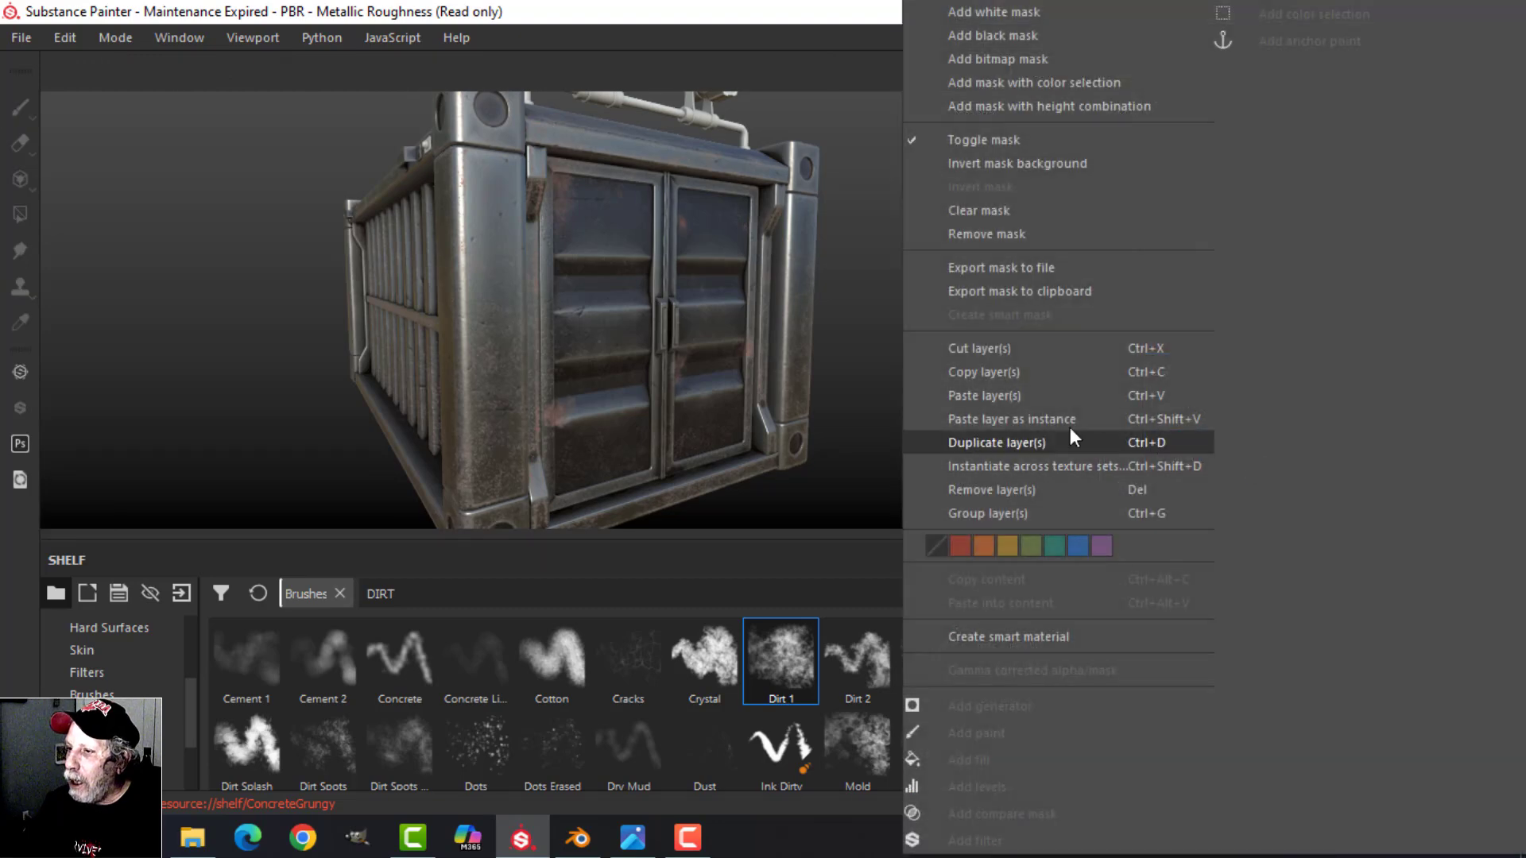
left_click(1005, 371)
left_click(1208, 135)
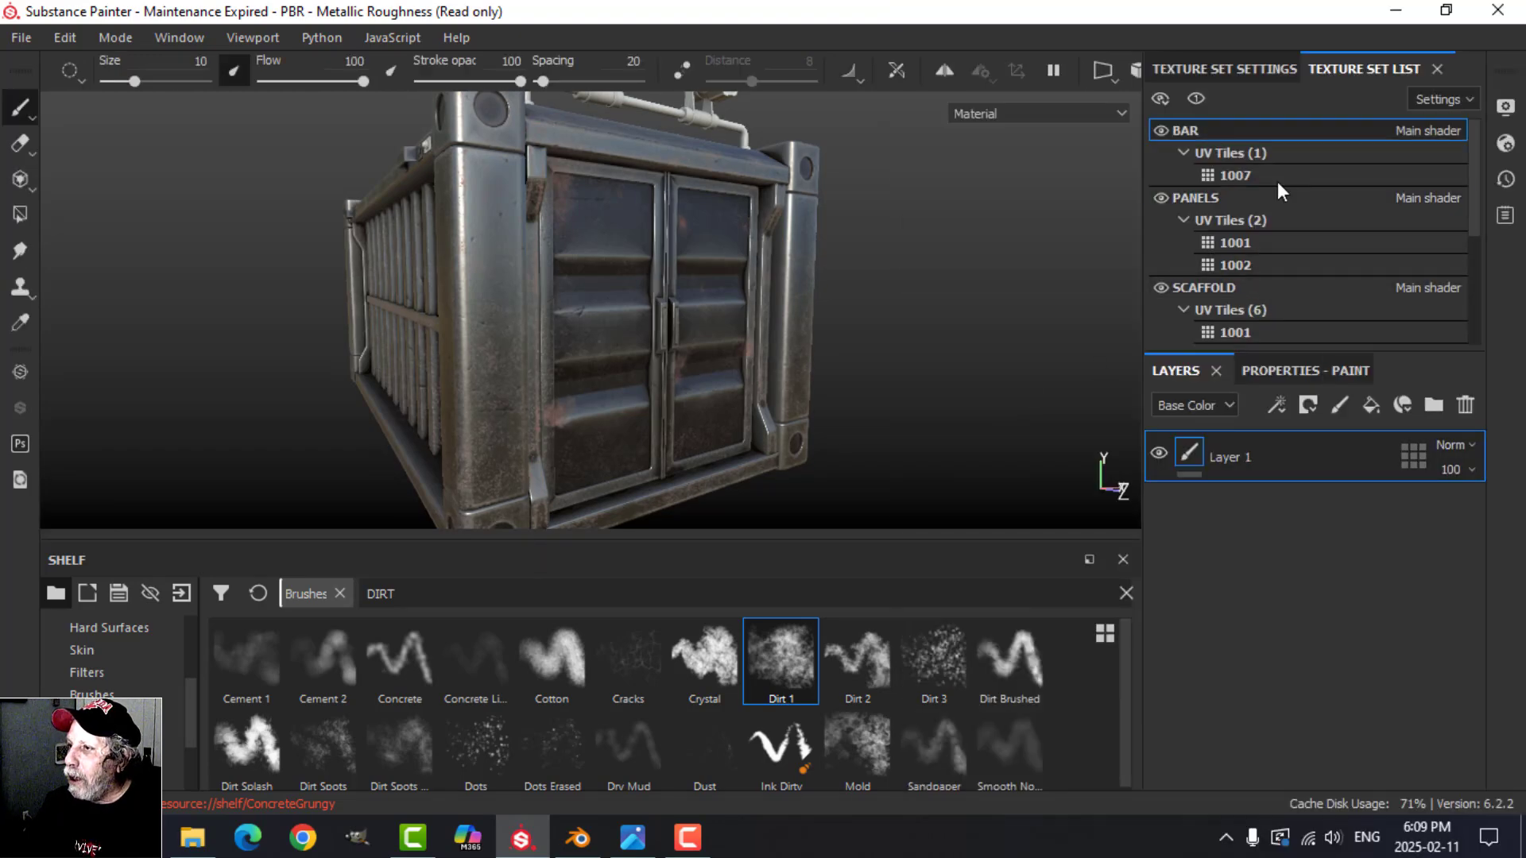
left_click(1468, 406)
right_click(1203, 532)
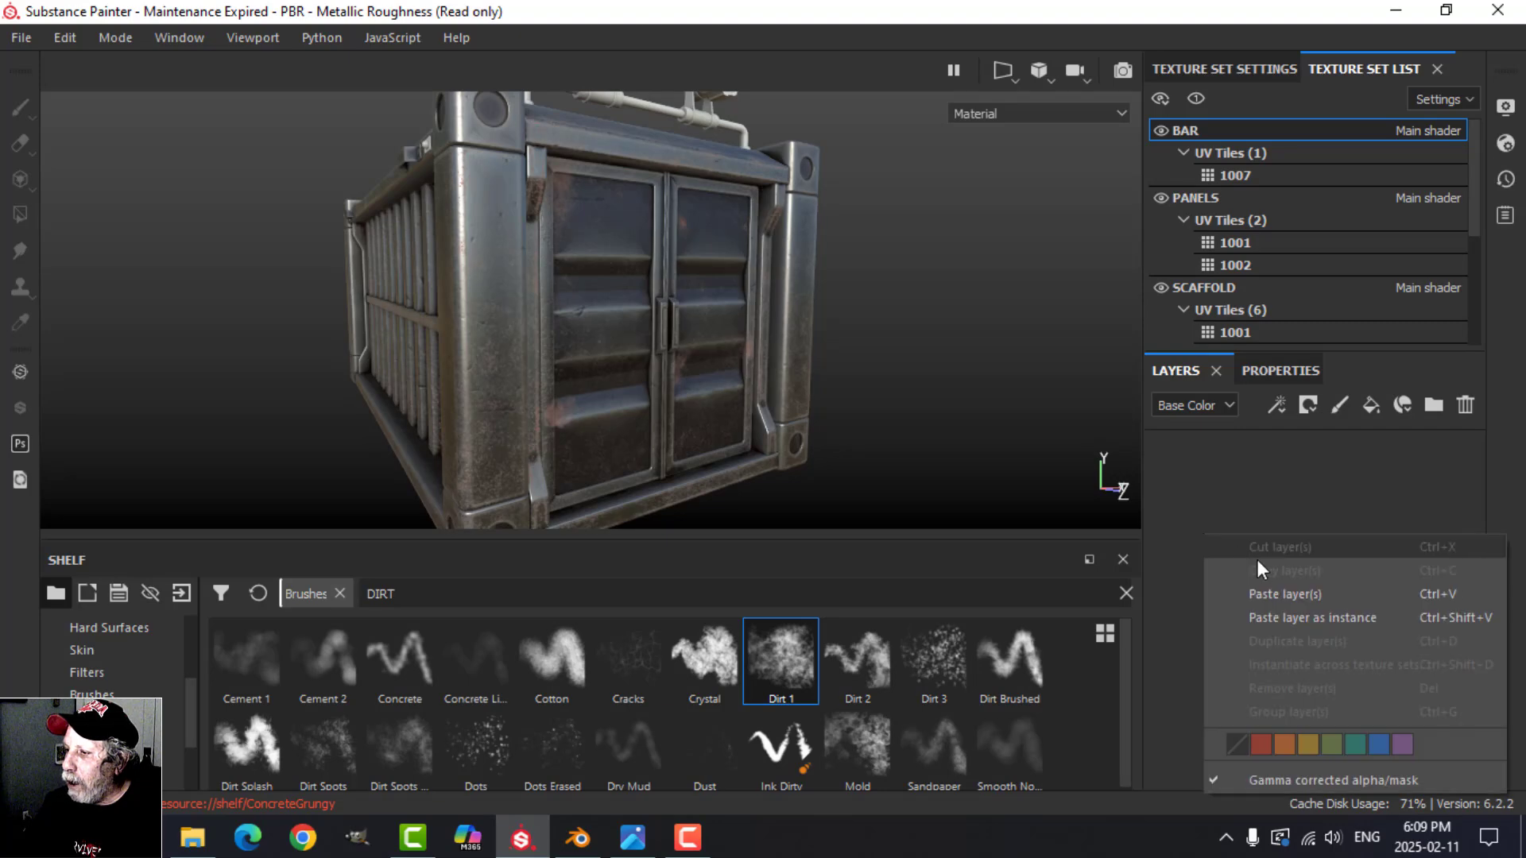
left_click(1291, 590)
Step: Expand the BAR set's METAL folder and delete its HEIGHT ADJUST layer
scroll(841, 370, "down", 3)
middle_click_drag(787, 300, 776, 334, "alt")
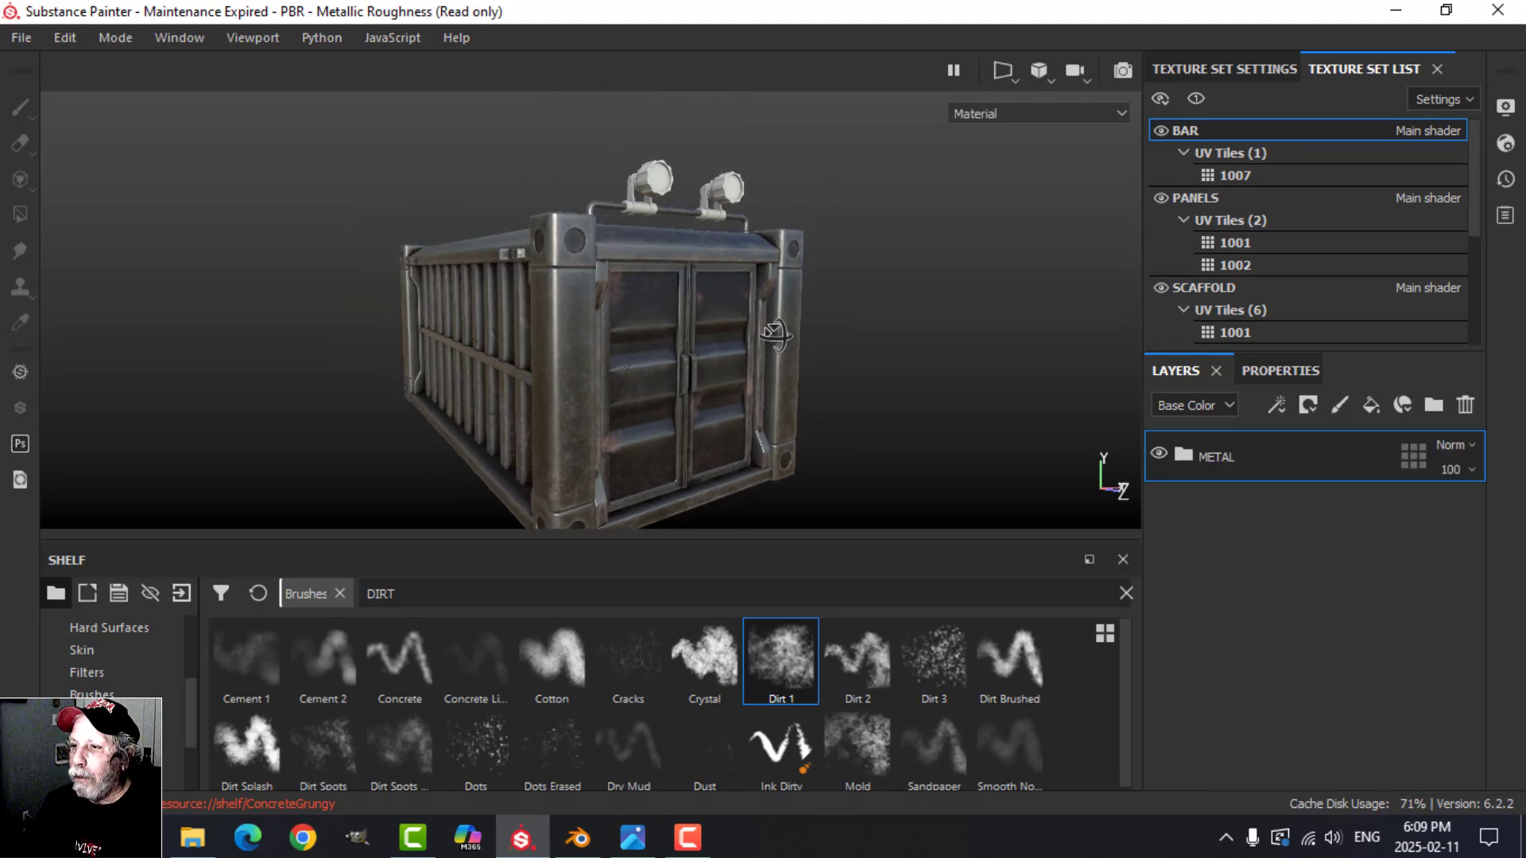
left_click_drag(776, 334, 747, 362, "alt")
scroll(804, 378, "up", 5)
scroll(755, 372, "up", 2)
left_click(1182, 455)
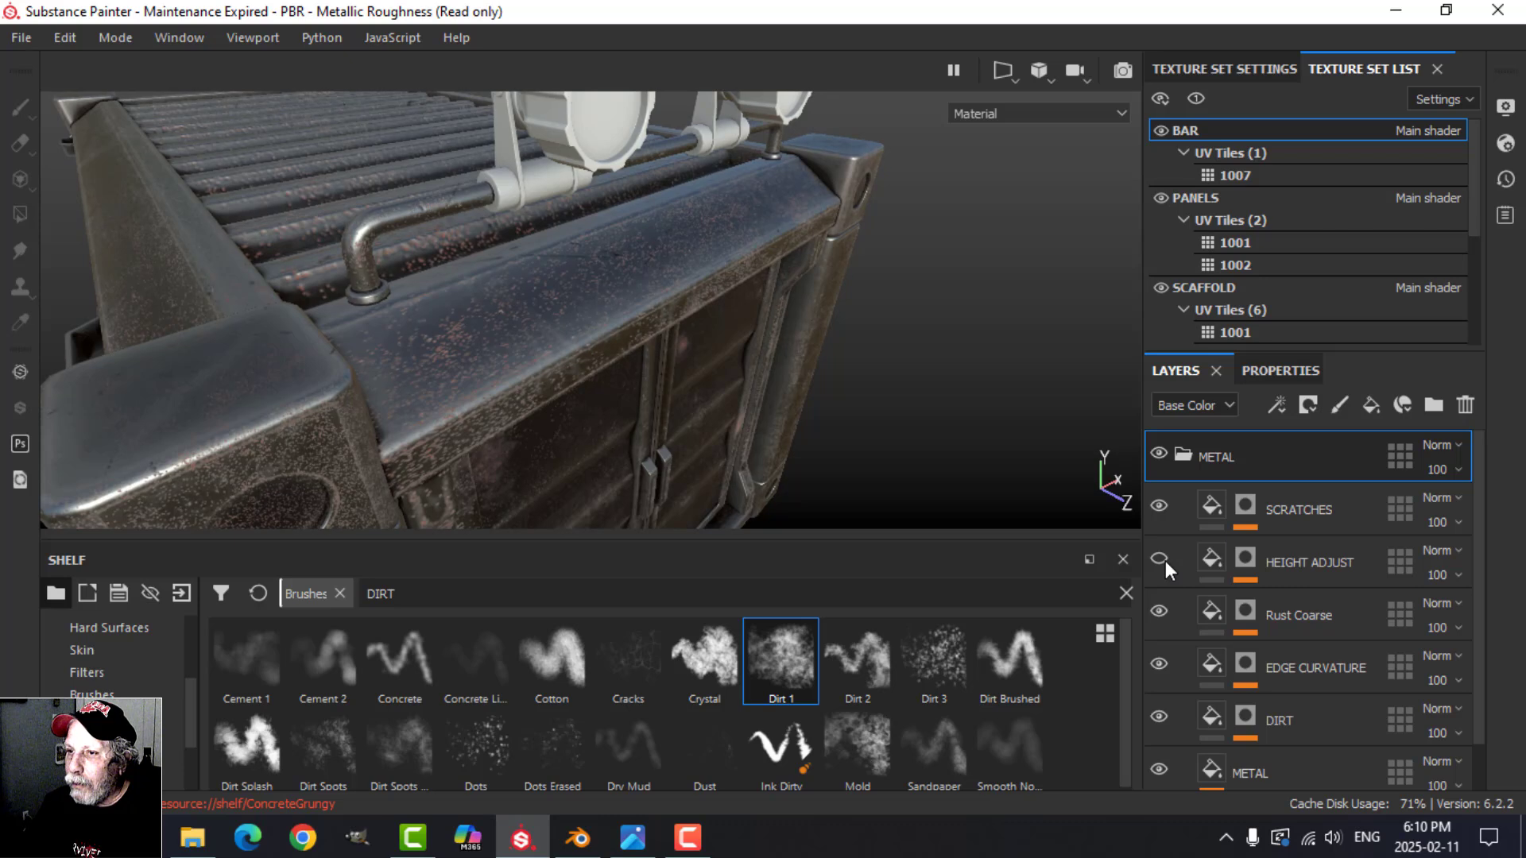
left_click(1312, 562)
left_click(1465, 403)
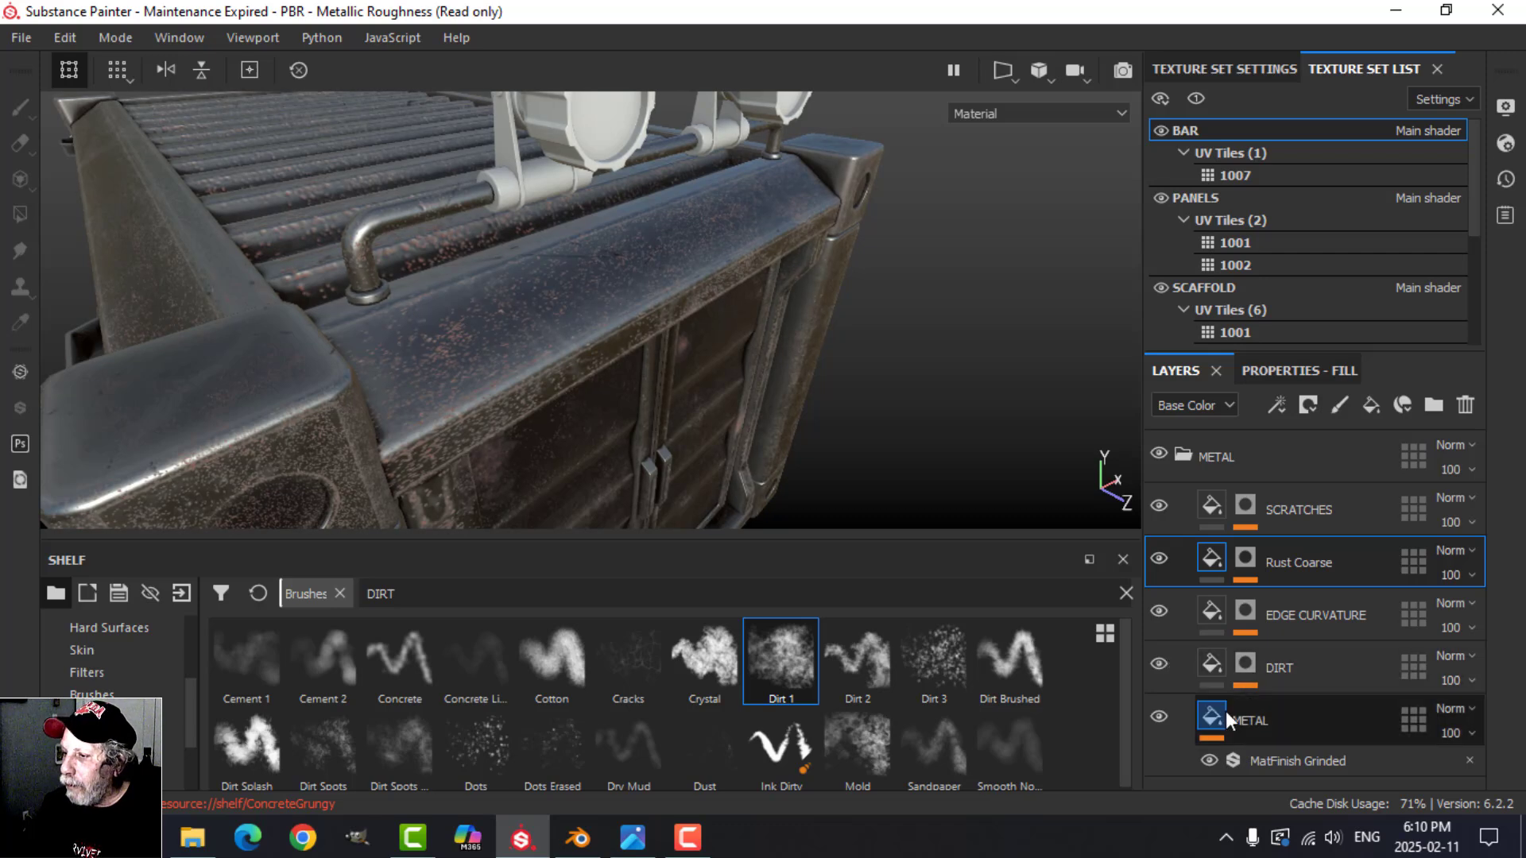
Step: Compare the bar with EDGE CURVATURE off and on, and set its Curvature generator's global balance to 0.04
left_click(1159, 610)
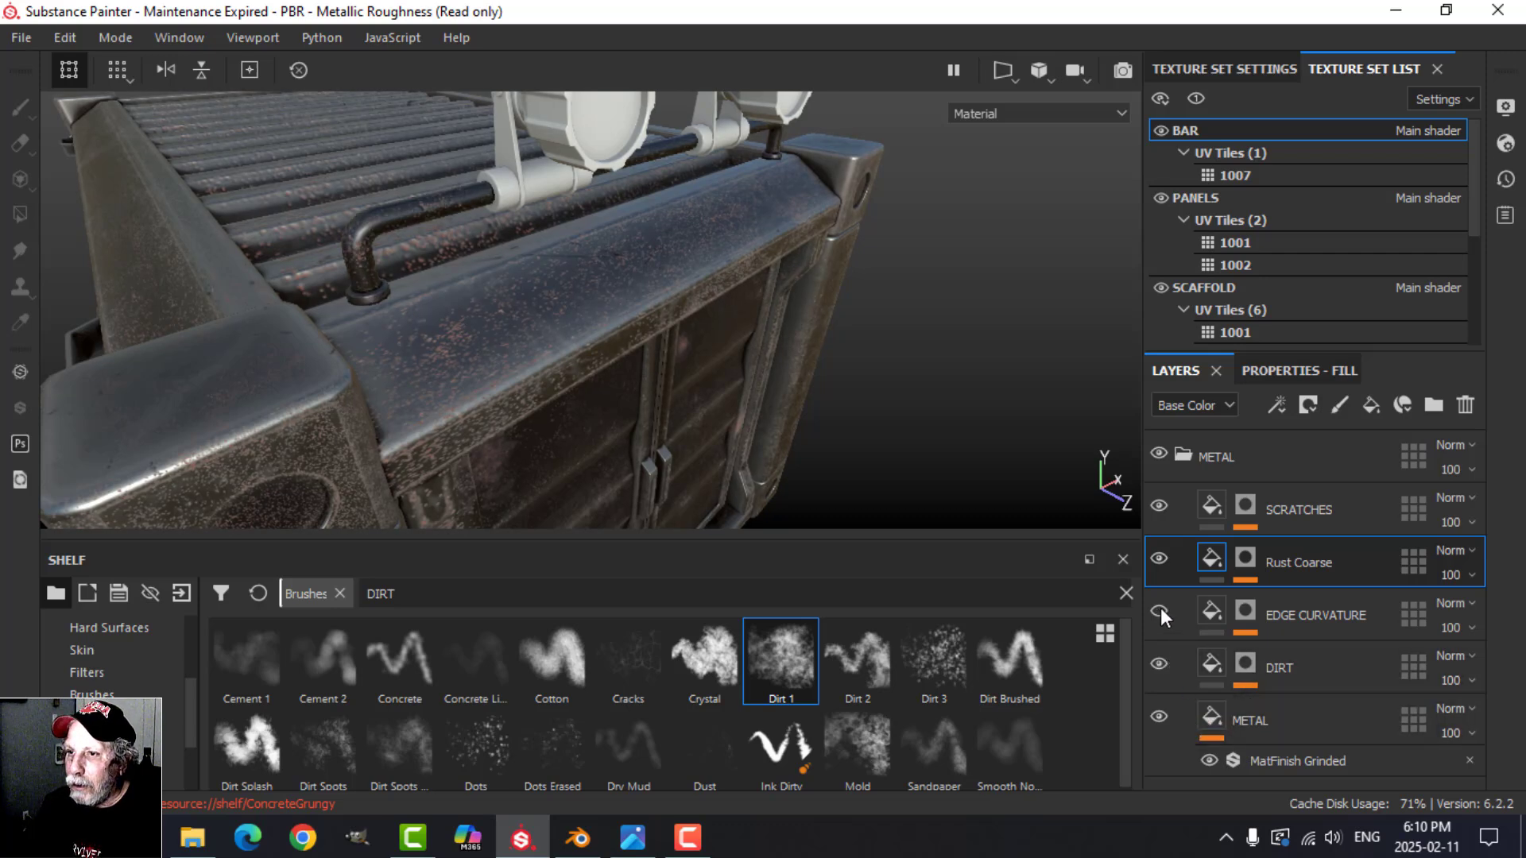
left_click(1160, 607)
left_click(1247, 618)
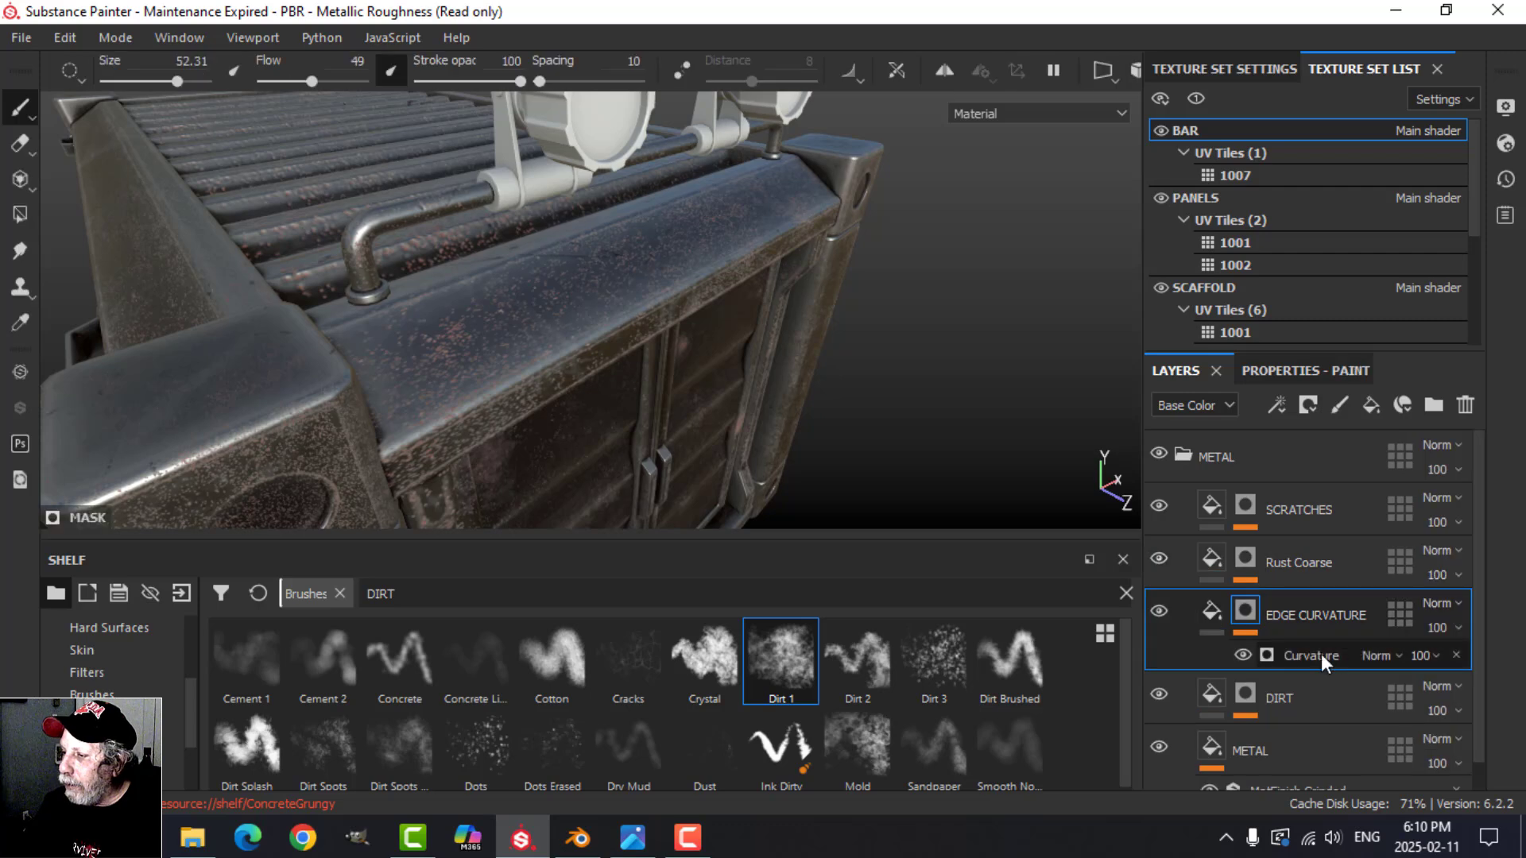
left_click(1319, 655)
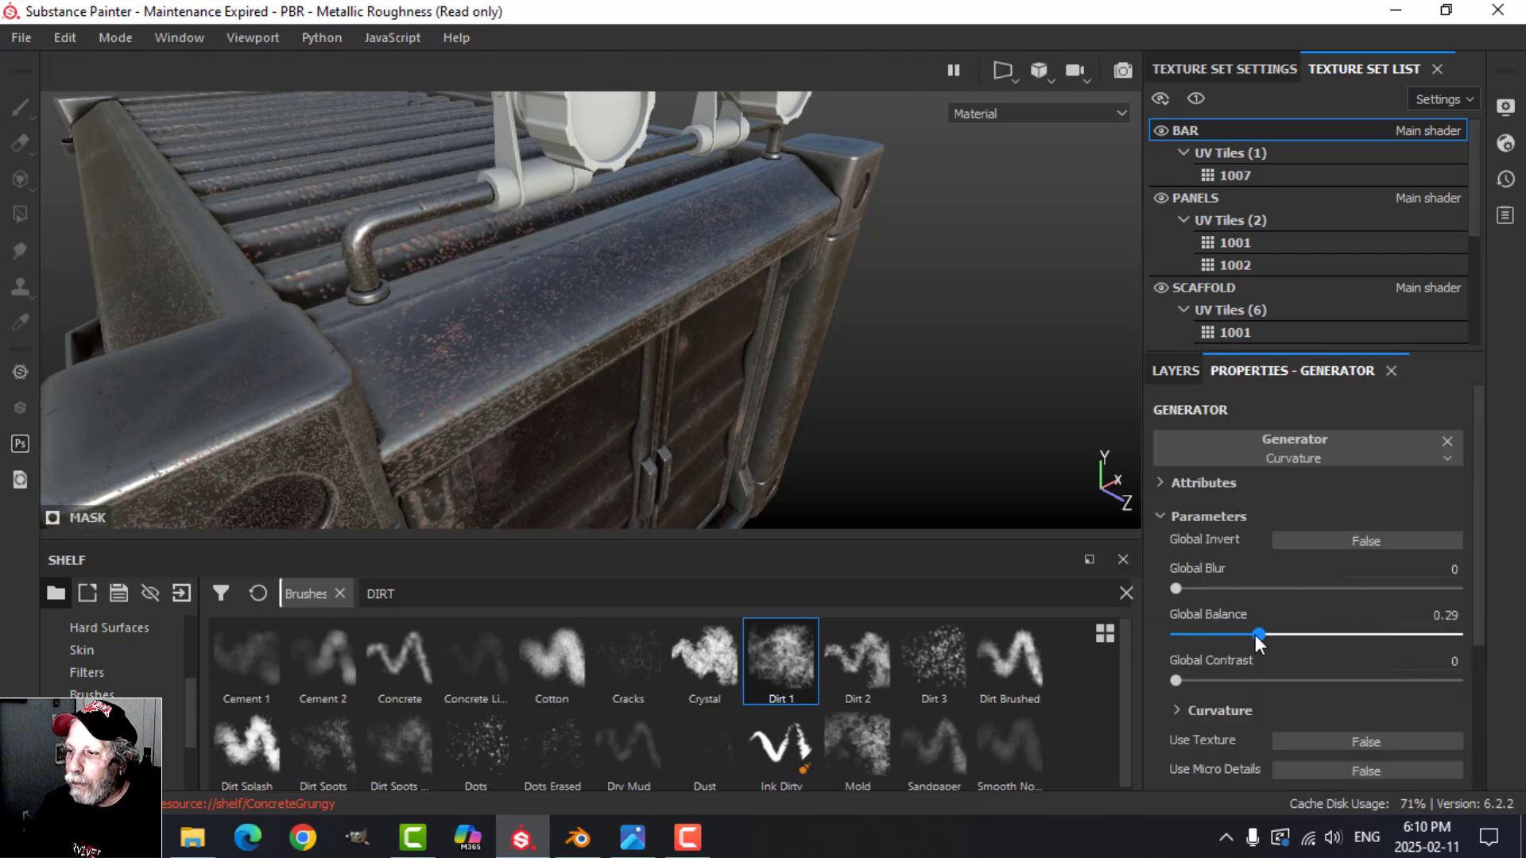
mouse_move(1184, 632)
left_mouse_down()
mouse_move(1139, 625)
mouse_move(1186, 624)
left_mouse_up()
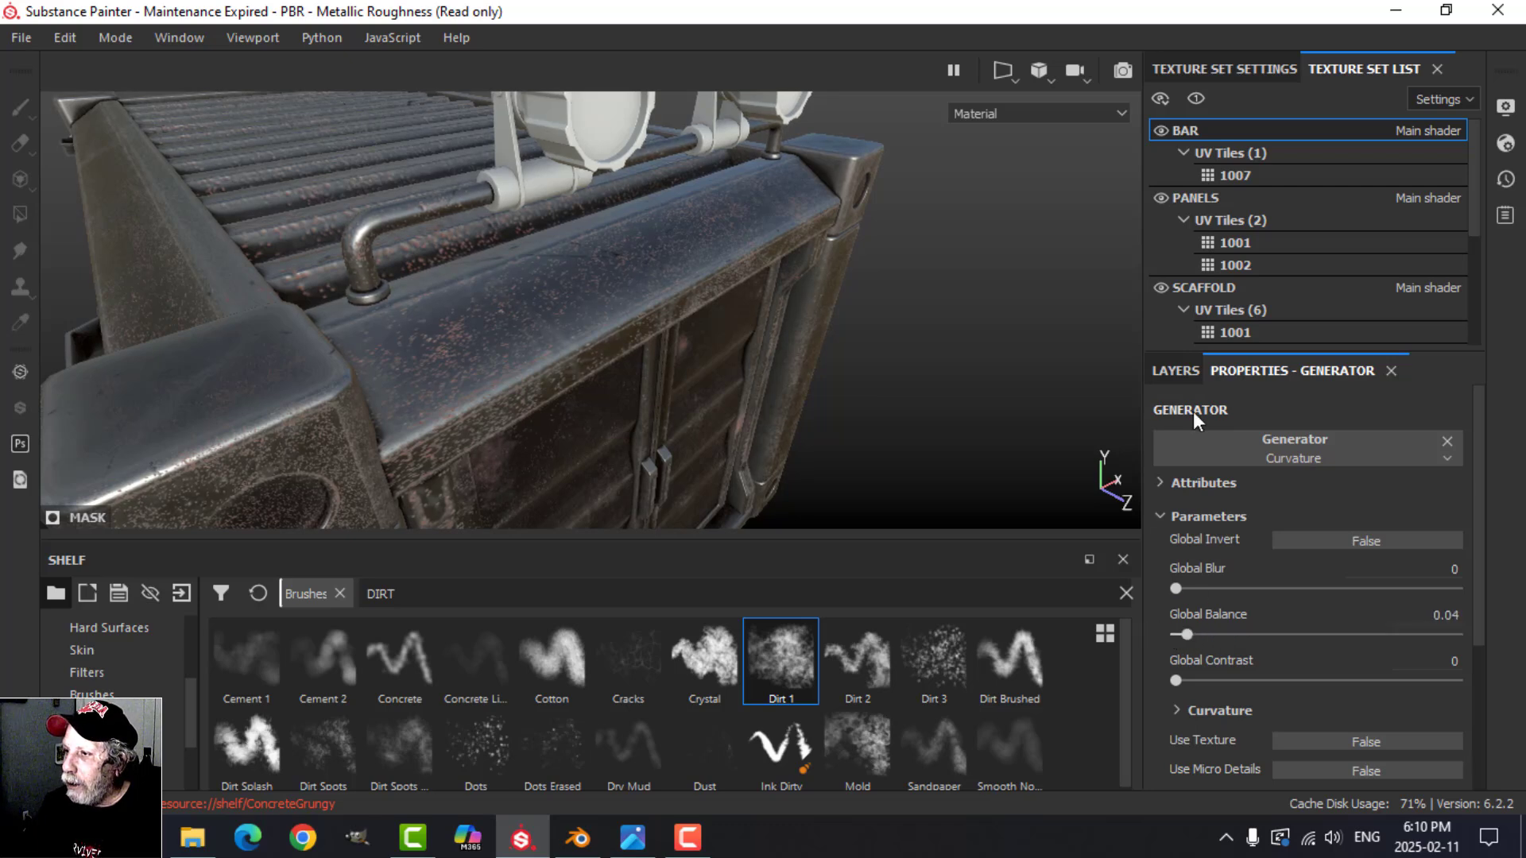
Step: Lower the opacity of the Curvature generator on the EDGE CURVATURE mask to 58
left_click(1187, 376)
left_click(1425, 656)
left_click_drag(1508, 692, 1466, 688)
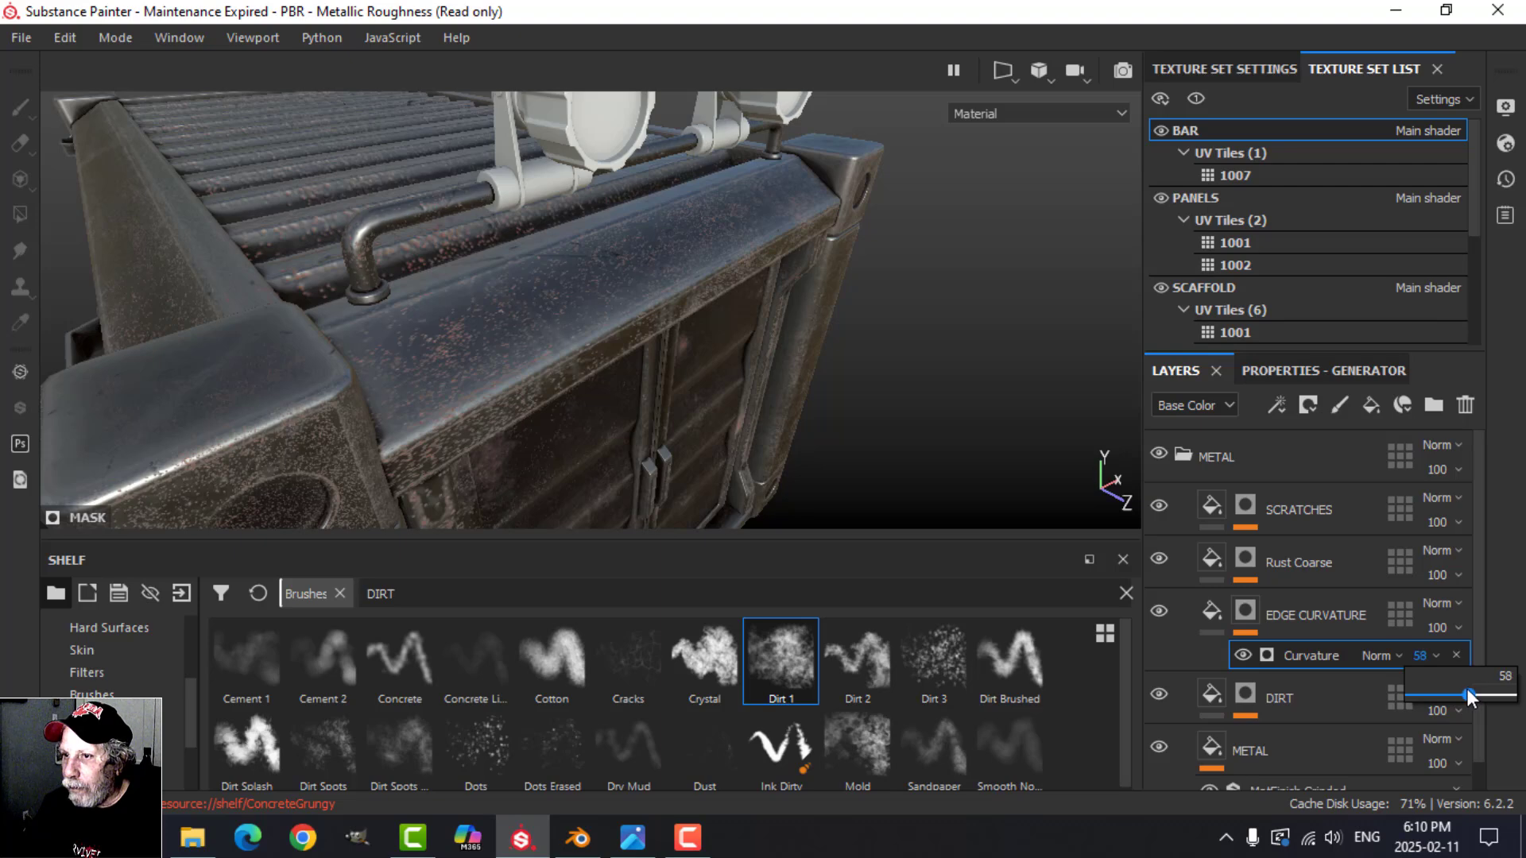
Step: Return to the SCAFFOLD texture set, collapse its METAL folder and copy it
left_click_drag(658, 390, 690, 349, "alt")
scroll(669, 403, "down", 3)
left_click(1217, 294)
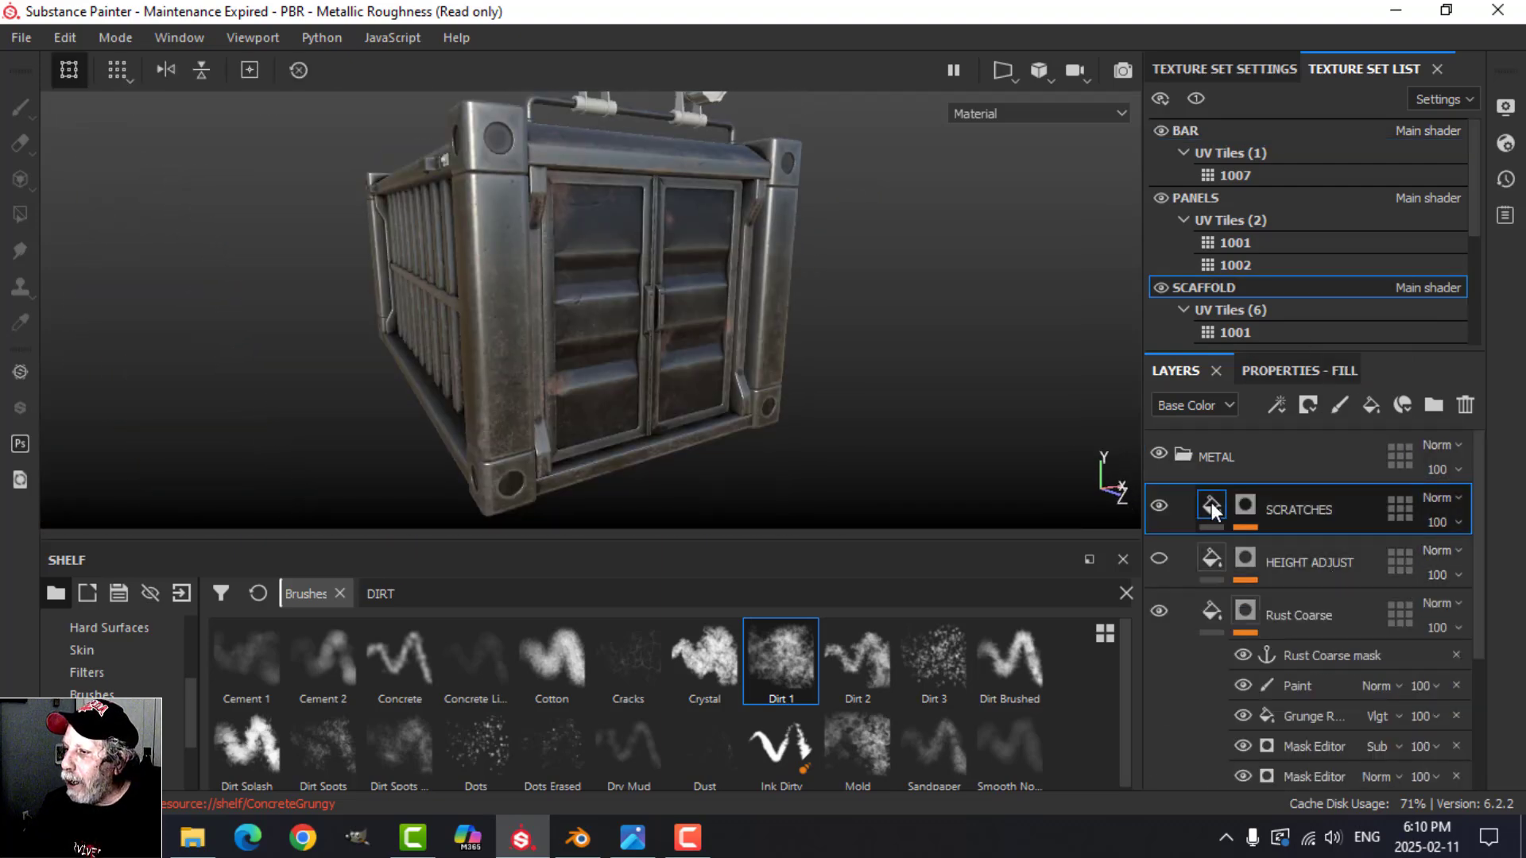
left_click(1183, 459)
right_click(1261, 465)
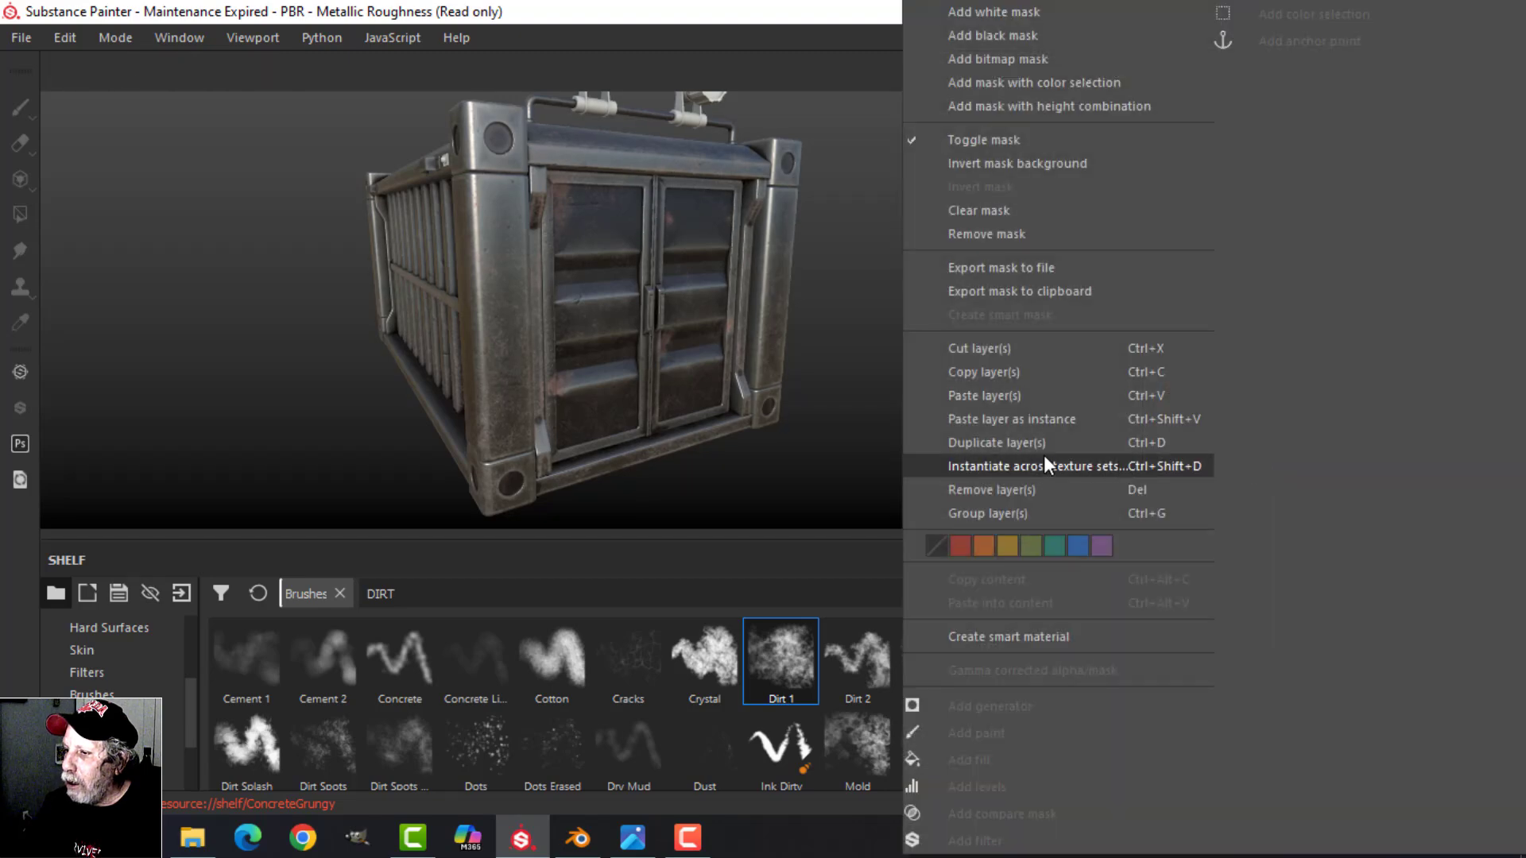
left_click(1008, 370)
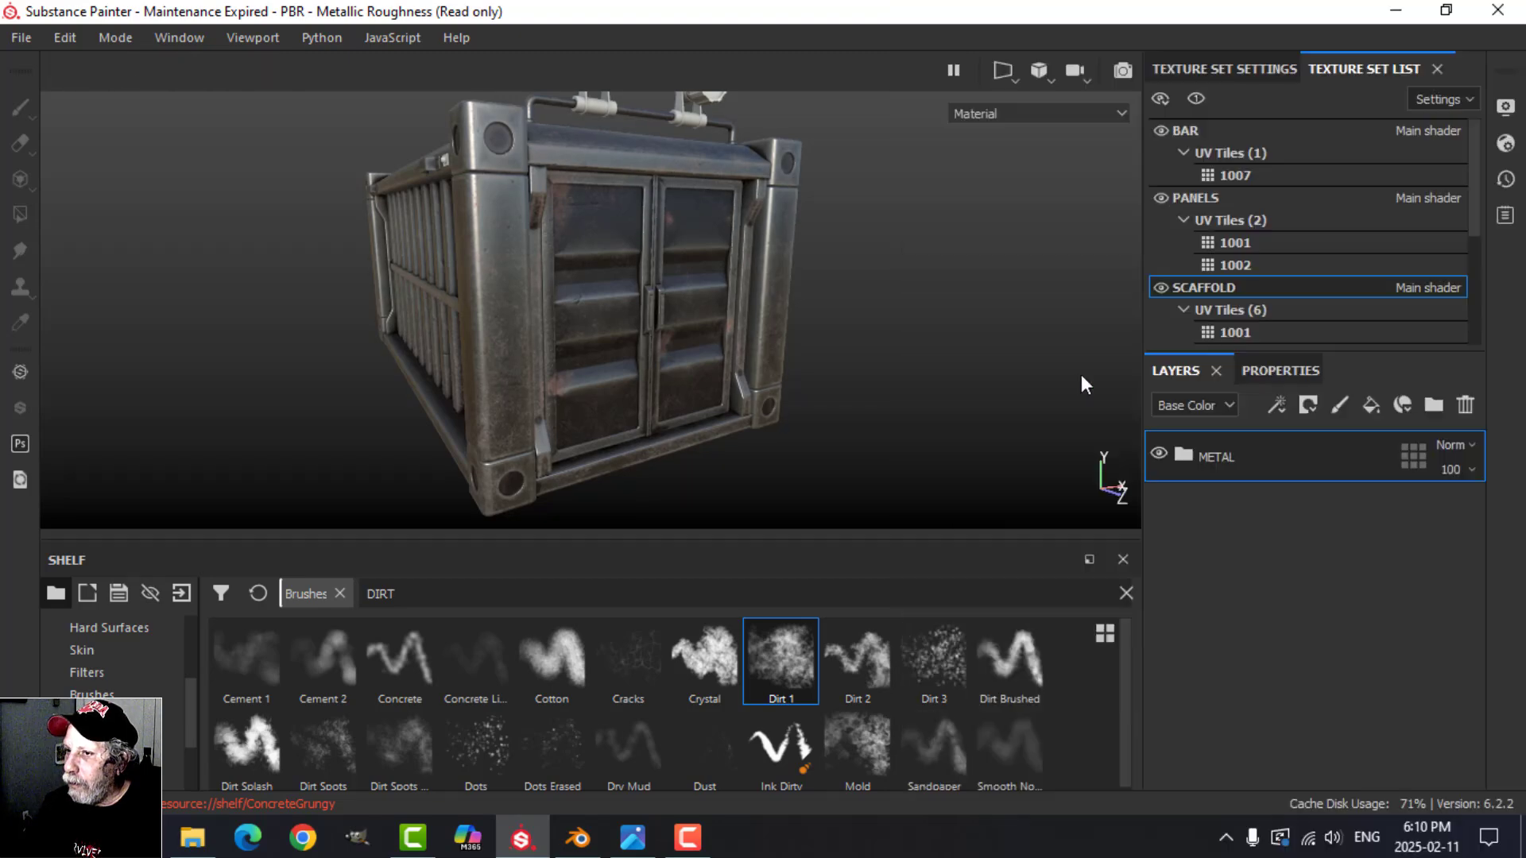
Step: Delete Layer 1 from the SPOTLIGHT texture set and paste the copied METAL folder there
scroll(1245, 220, "down", 3)
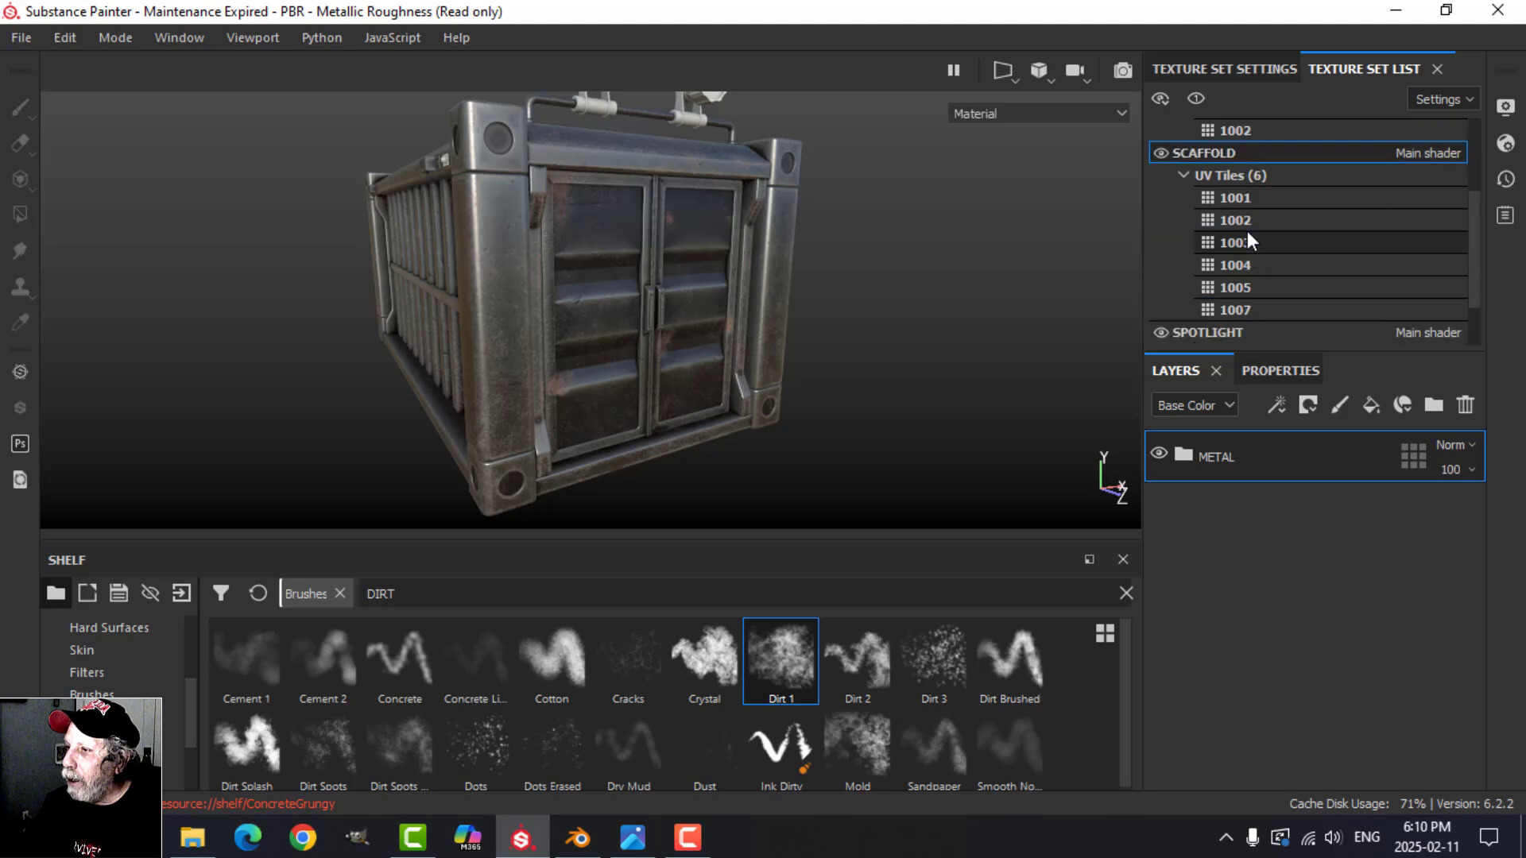
left_click(1232, 266)
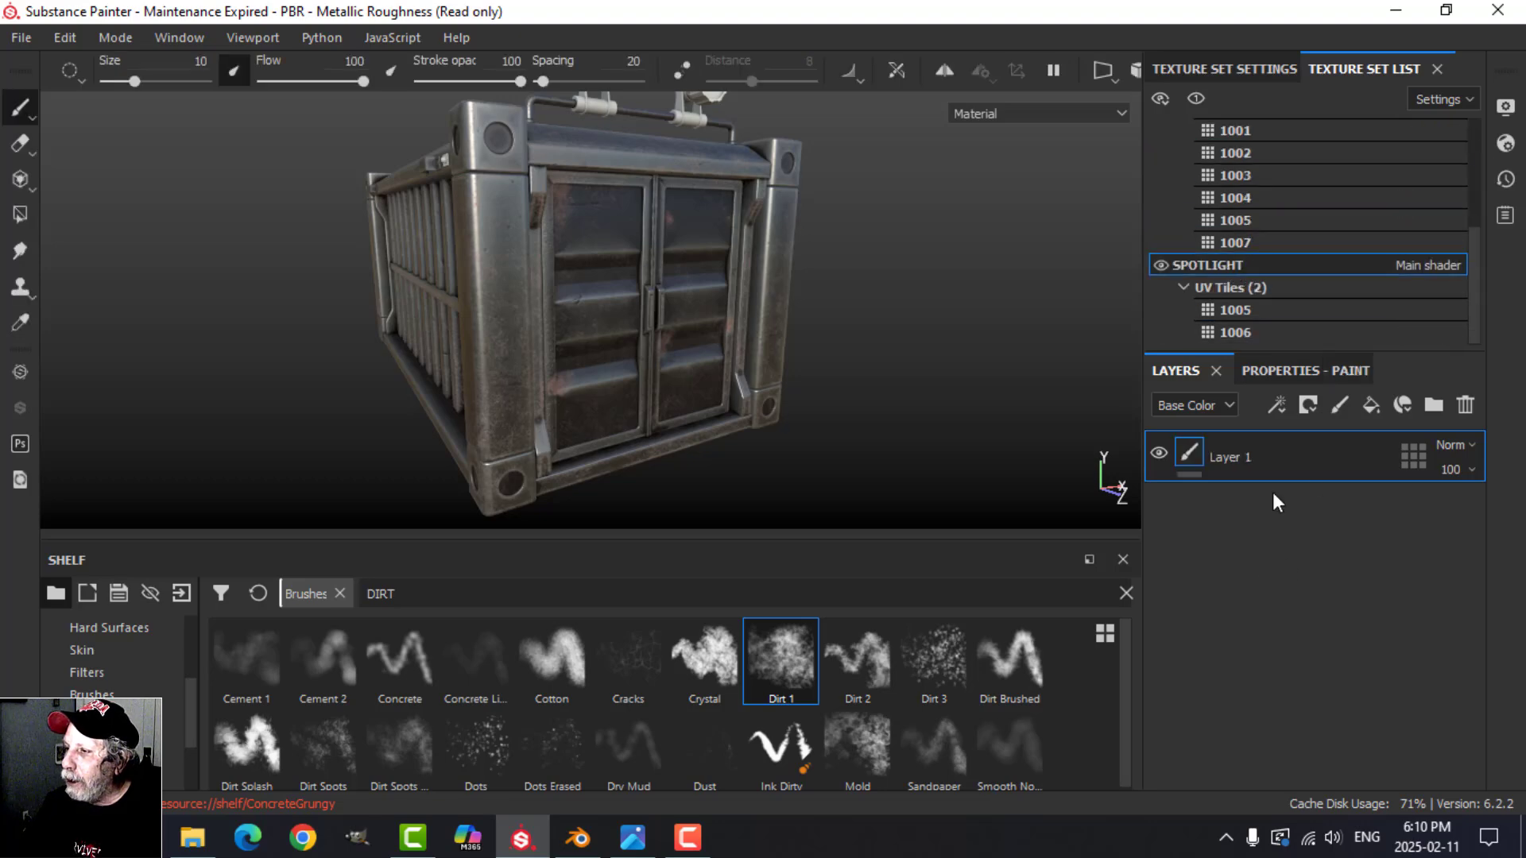
left_click(1460, 407)
left_click_drag(776, 340, 593, 283, "alt")
right_click(1318, 532)
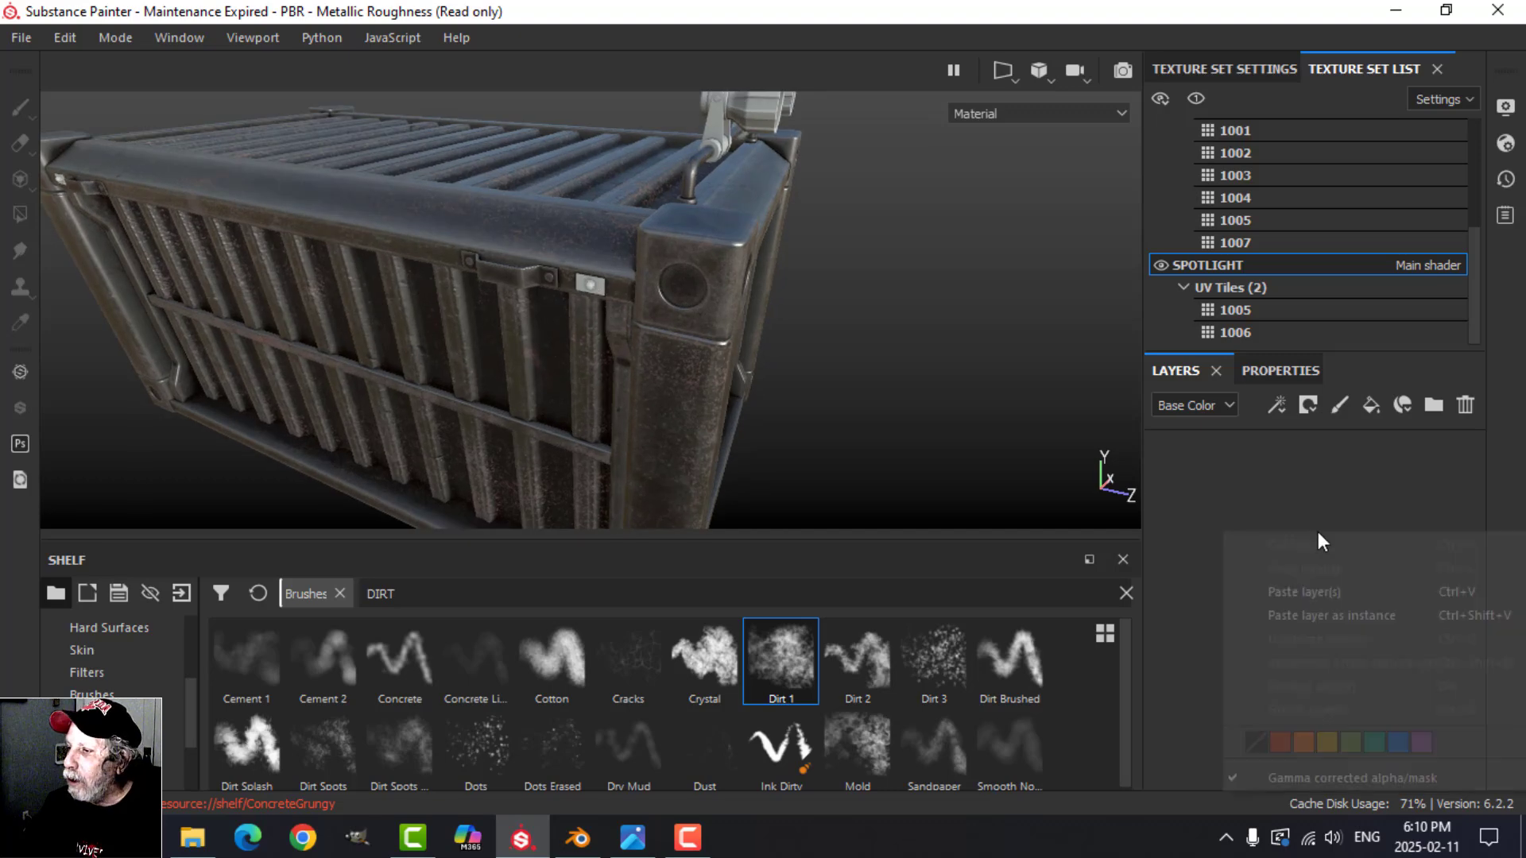
left_click(1327, 595)
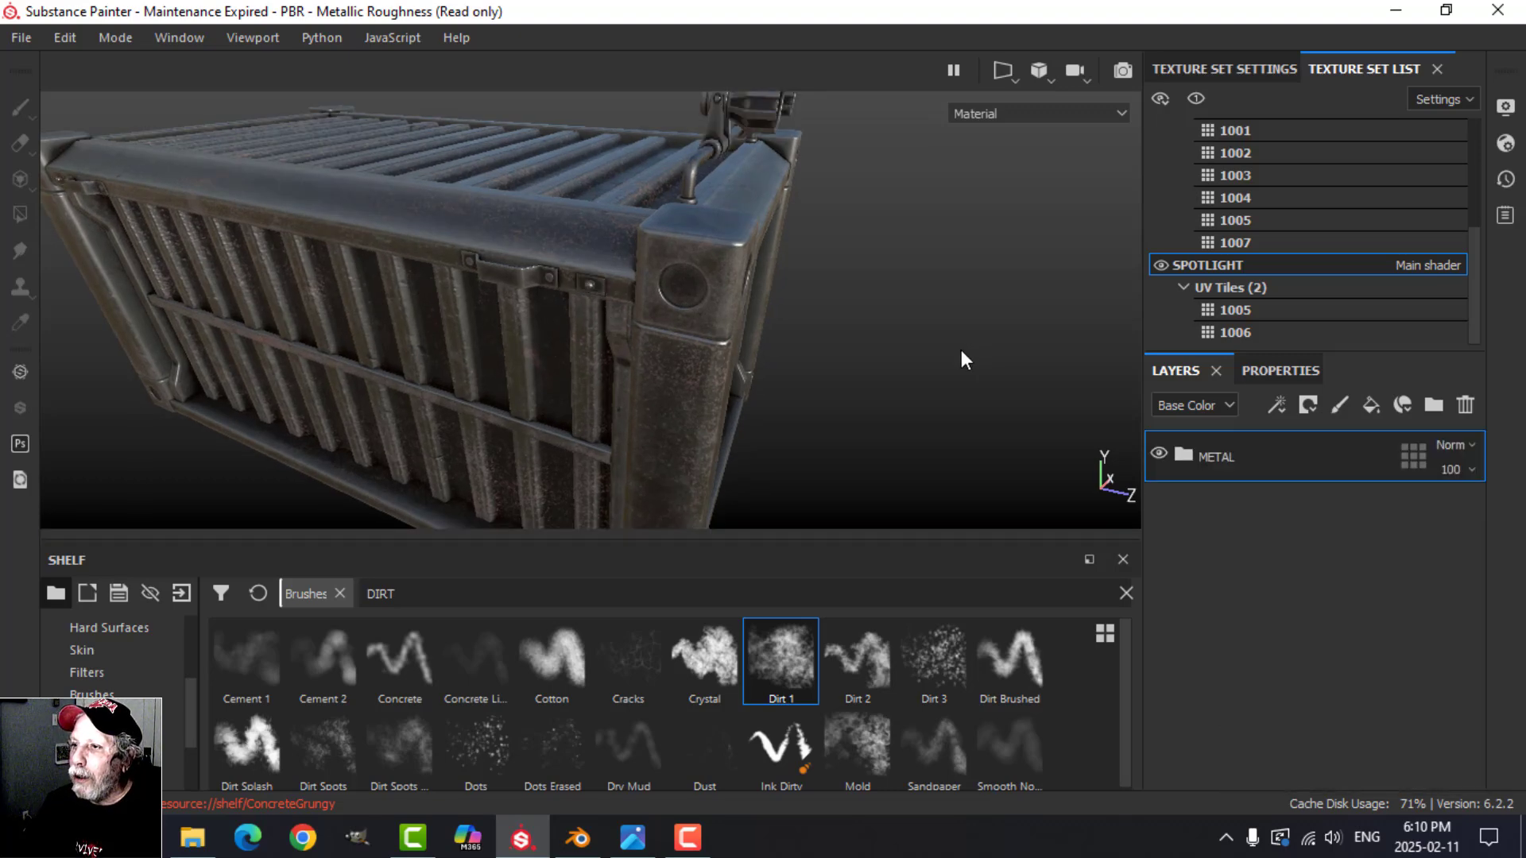
Step: Check the fully textured container, select the PANELS texture set and switch the viewport to an orthographic front view of the doors
left_click_drag(903, 344, 680, 354, "alt")
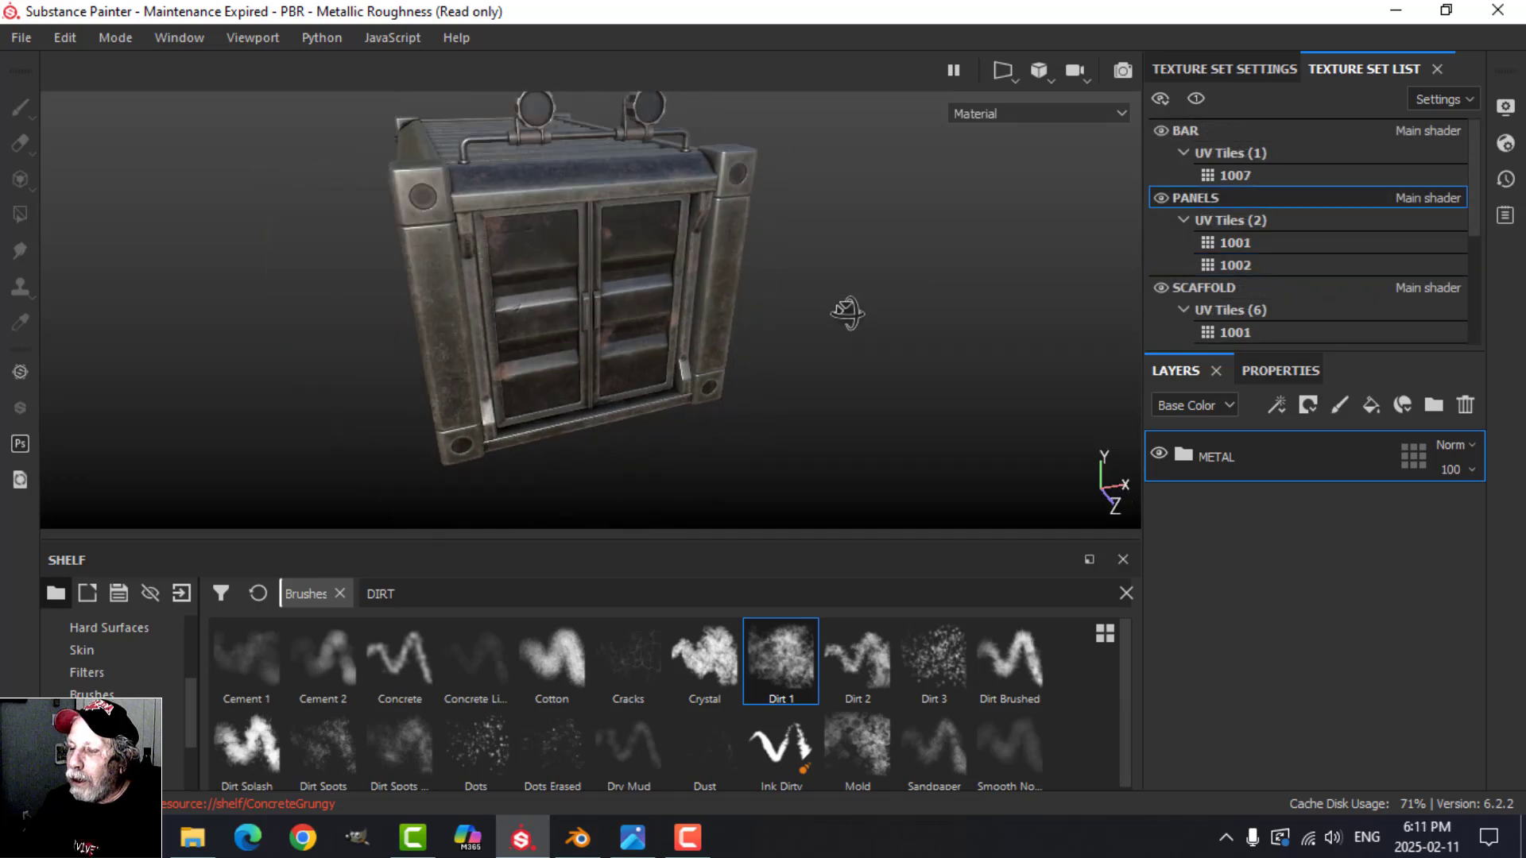
left_click_drag(845, 313, 727, 342, "alt")
middle_click_drag(775, 322, 852, 377, "alt")
scroll(834, 369, "up", 3)
left_click(1039, 72)
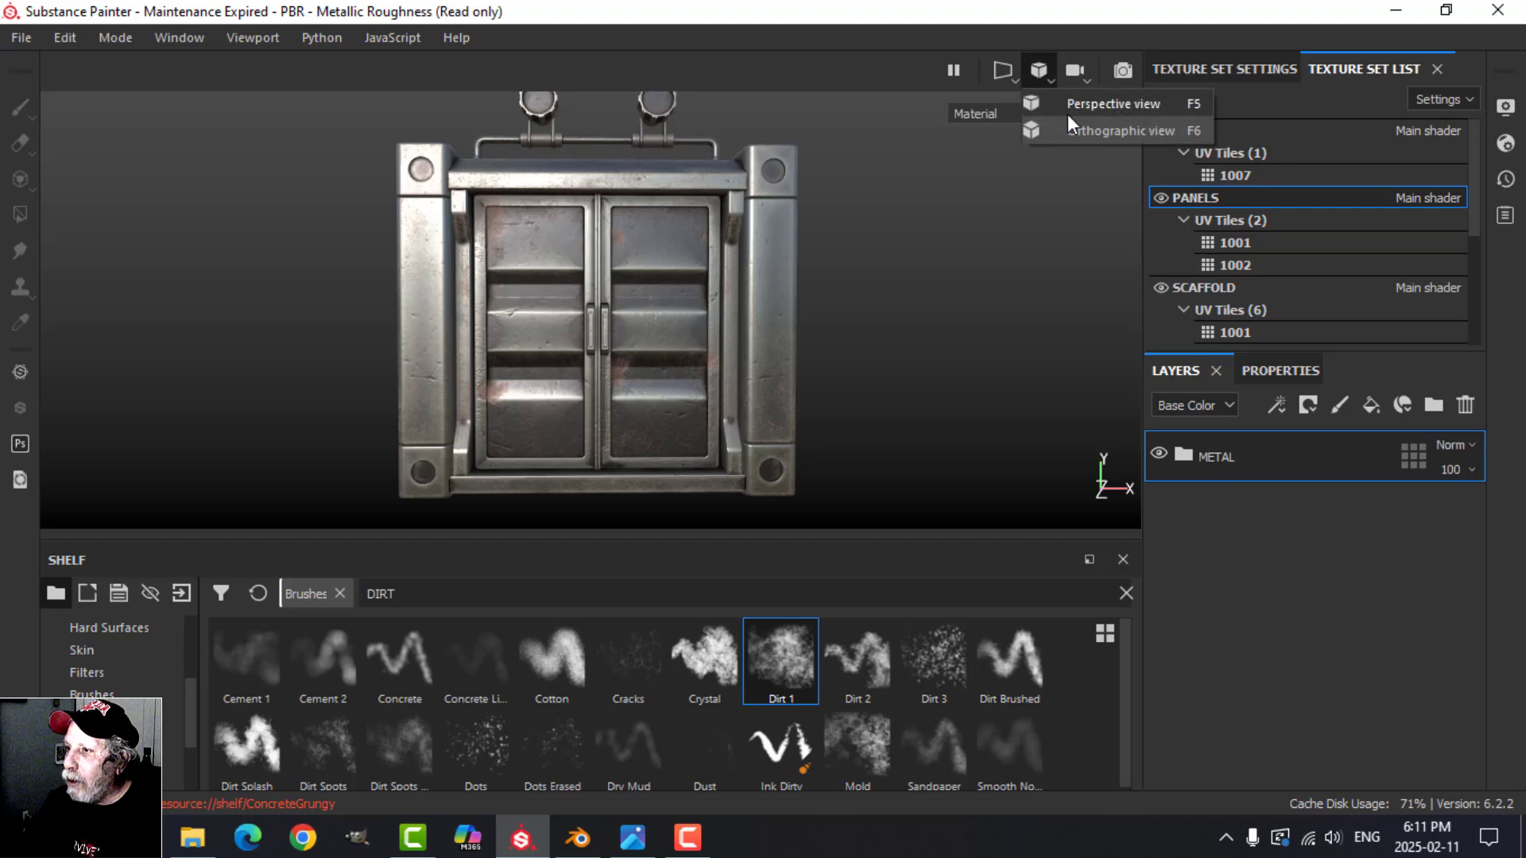
left_click(1068, 129)
mouse_move(813, 383)
left_mouse_down("alt")
mouse_move(810, 342)
mouse_move(814, 385)
left_mouse_up("alt")
scroll(815, 386, "down", 6)
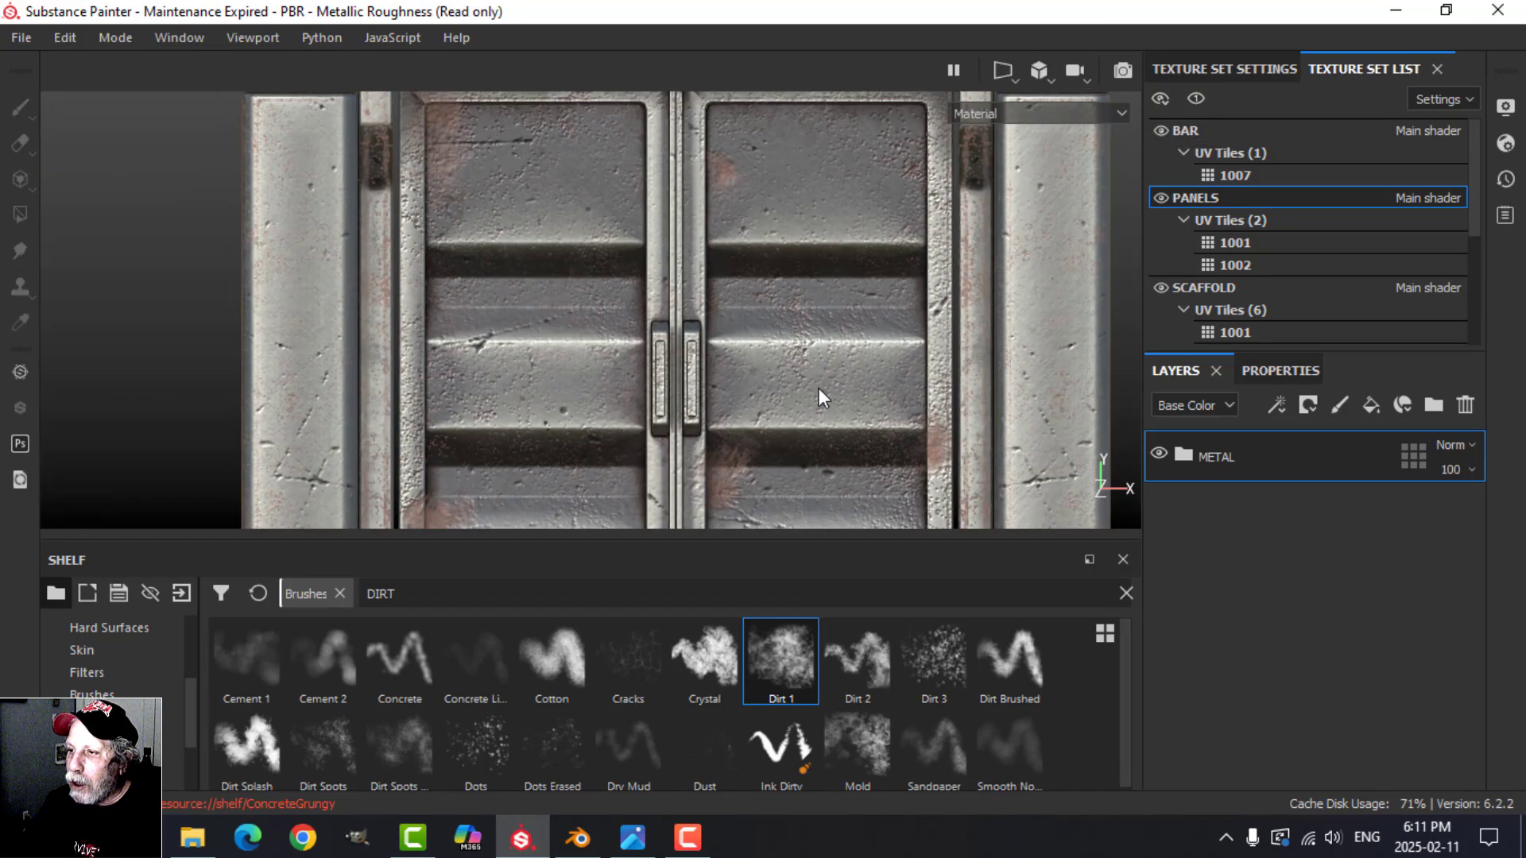
middle_click_drag(832, 386, 736, 310, "alt")
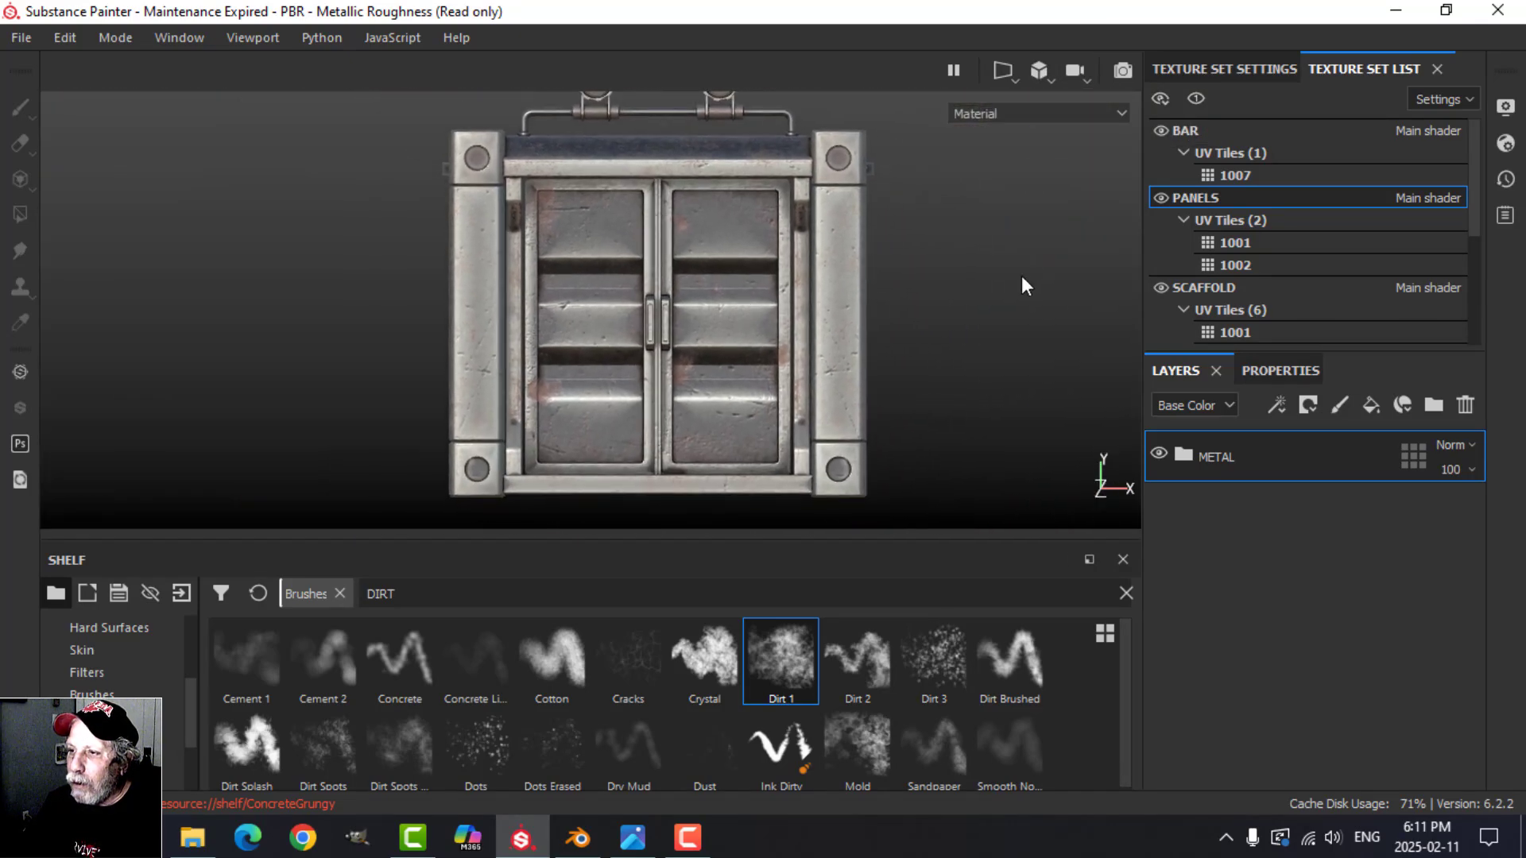
Step: Add a fill layer above the METAL folder in PANELS and leave only its color channel enabled
mouse_move(1020, 278)
right_mouse_down("shift")
mouse_move(970, 293)
mouse_move(1018, 278)
right_mouse_up("shift")
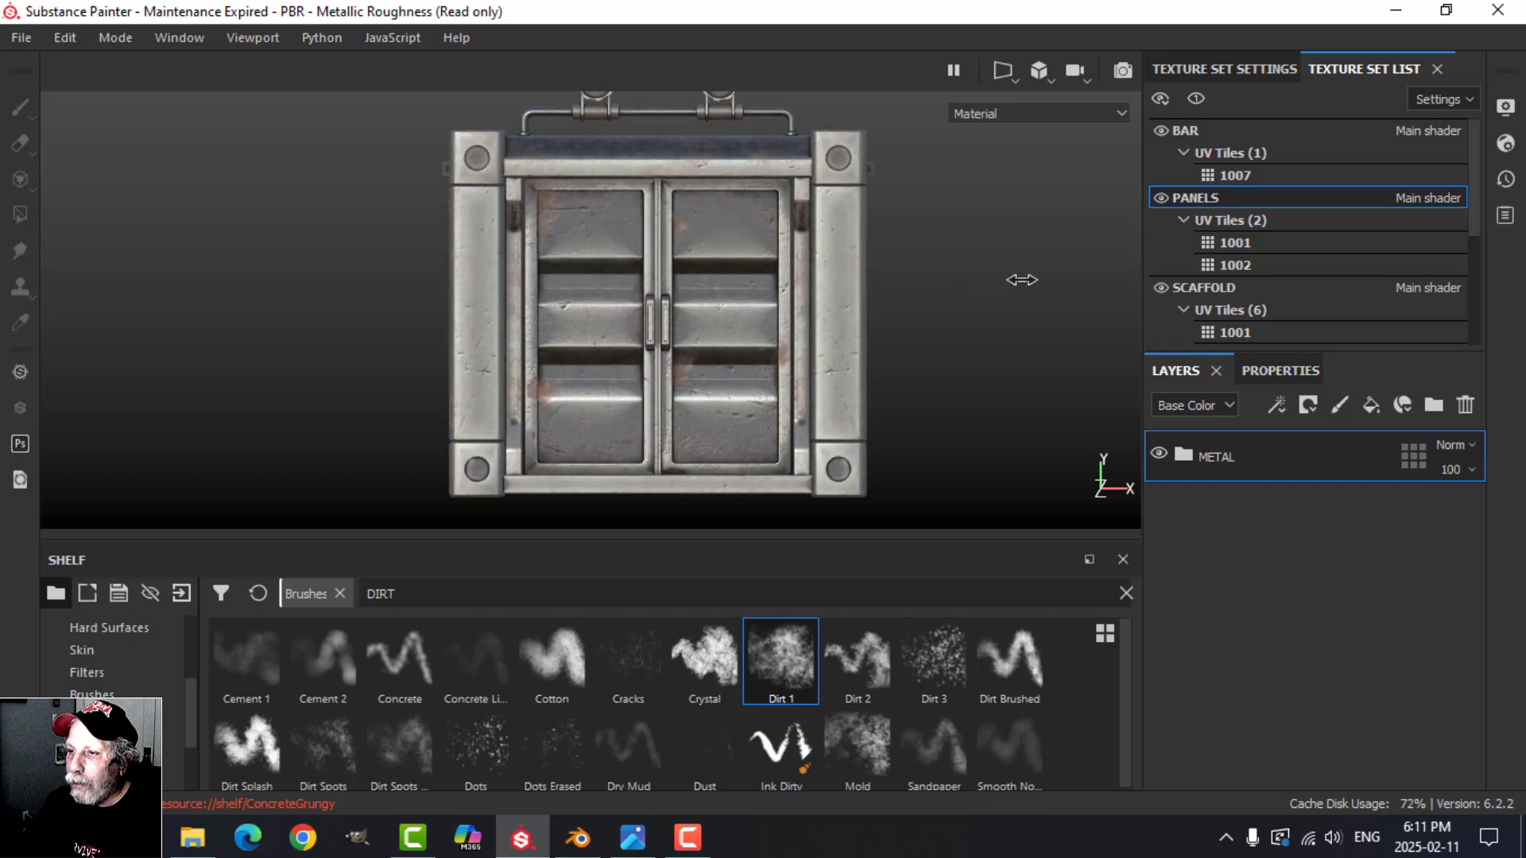
left_click(1370, 404)
left_click(1289, 371)
scroll(1264, 522, "up", 1)
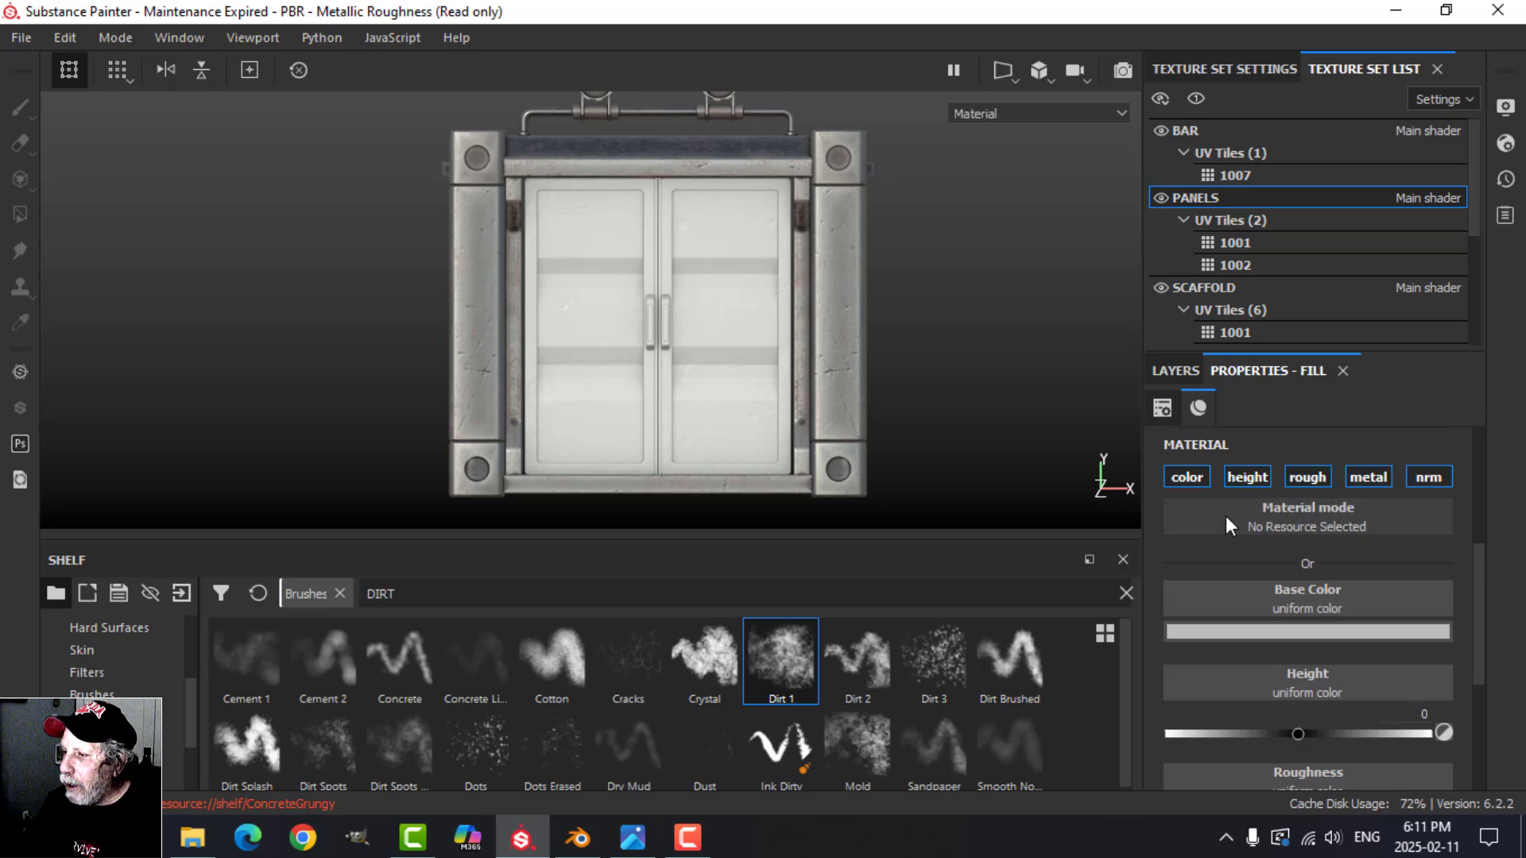
left_click(1192, 479)
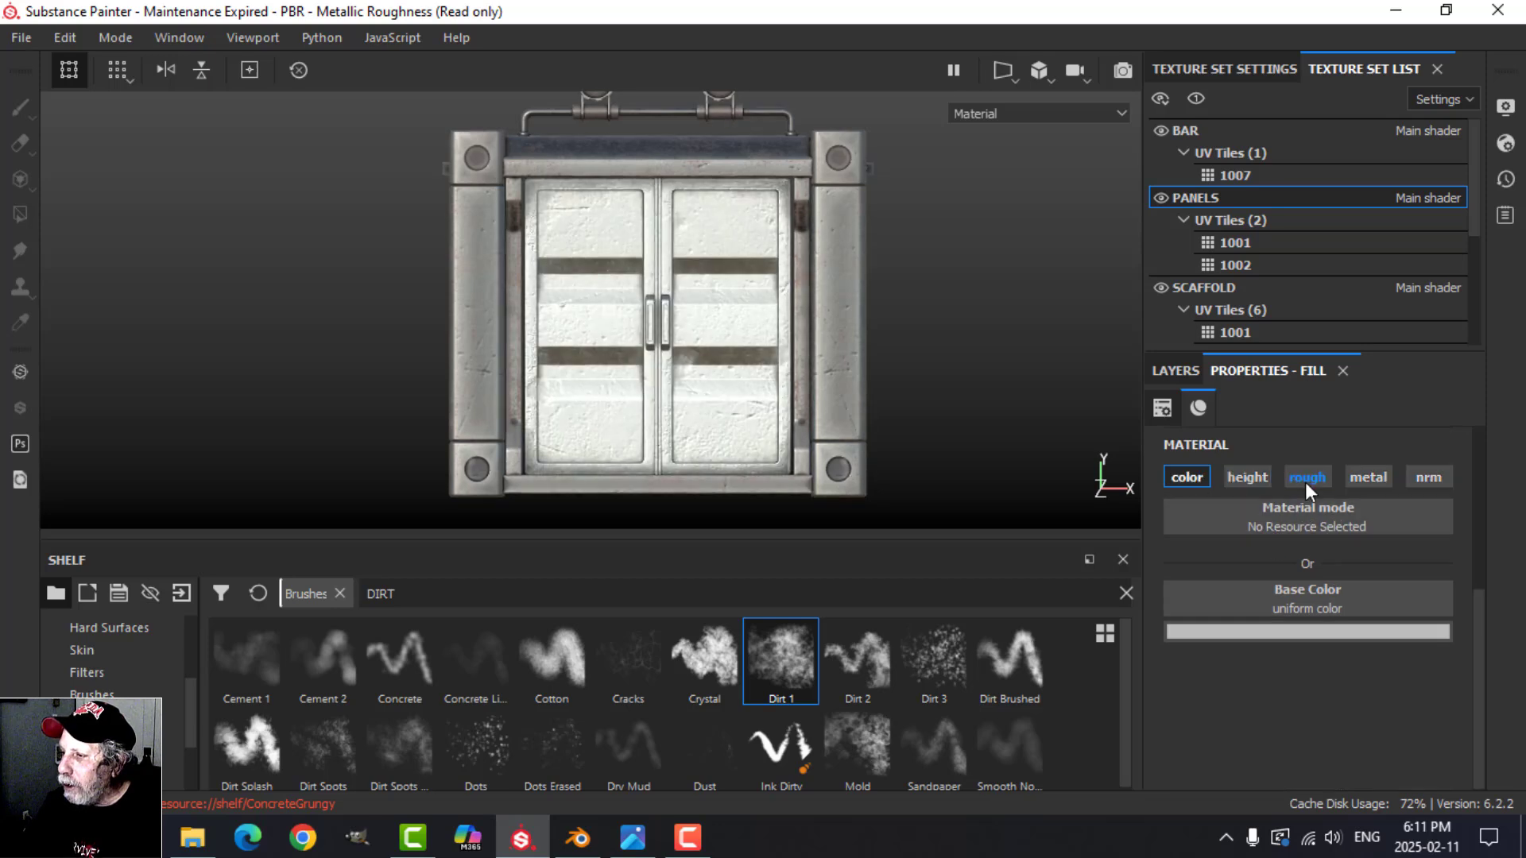
Step: Give the new fill layer a black mask and add a Paint effect to that mask
left_click(1178, 371)
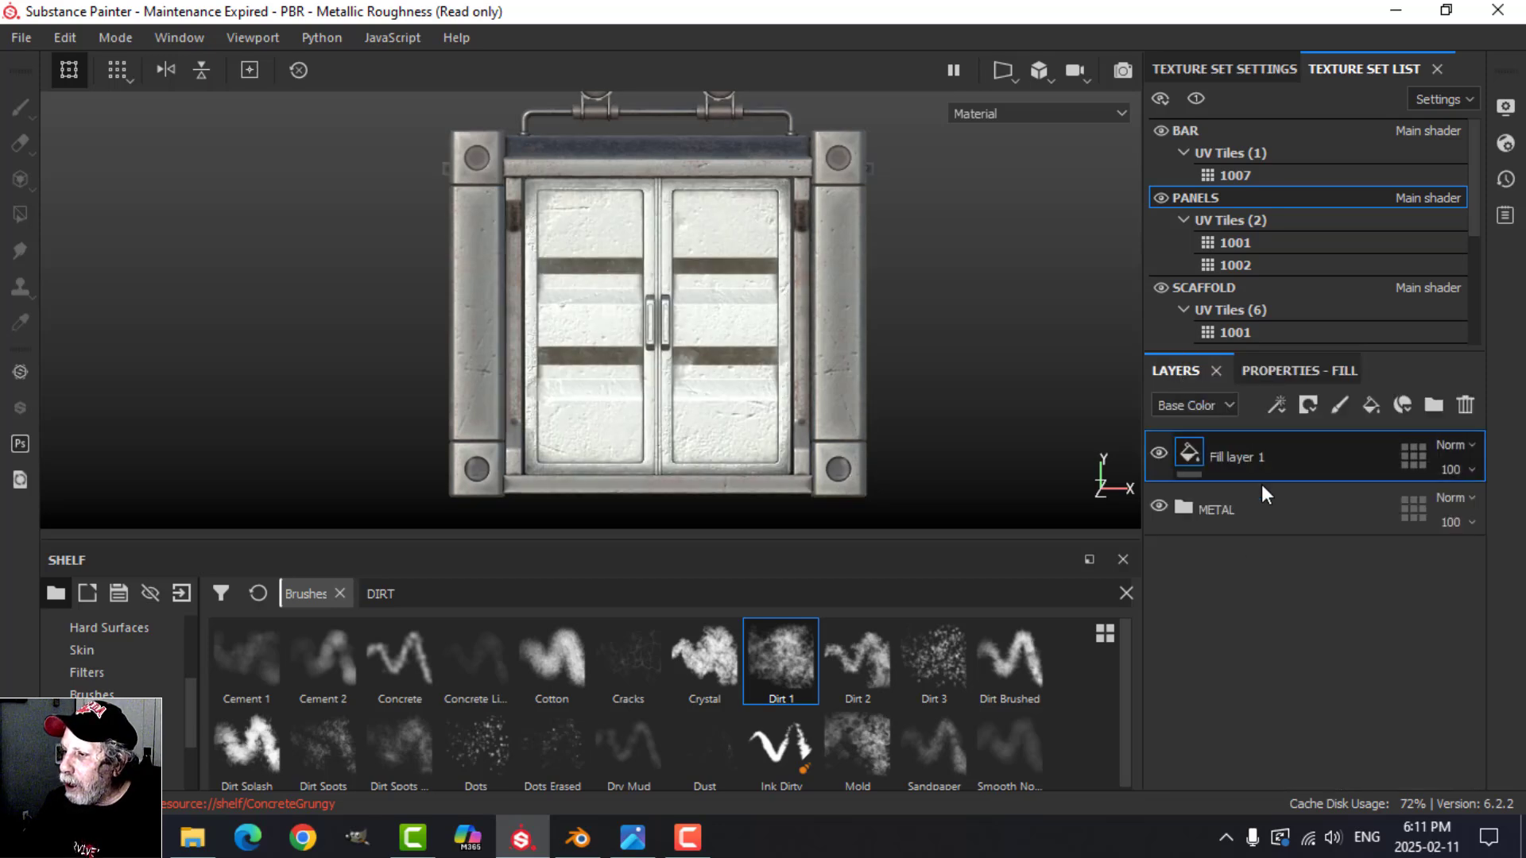
left_click(1308, 405)
left_click(1329, 454)
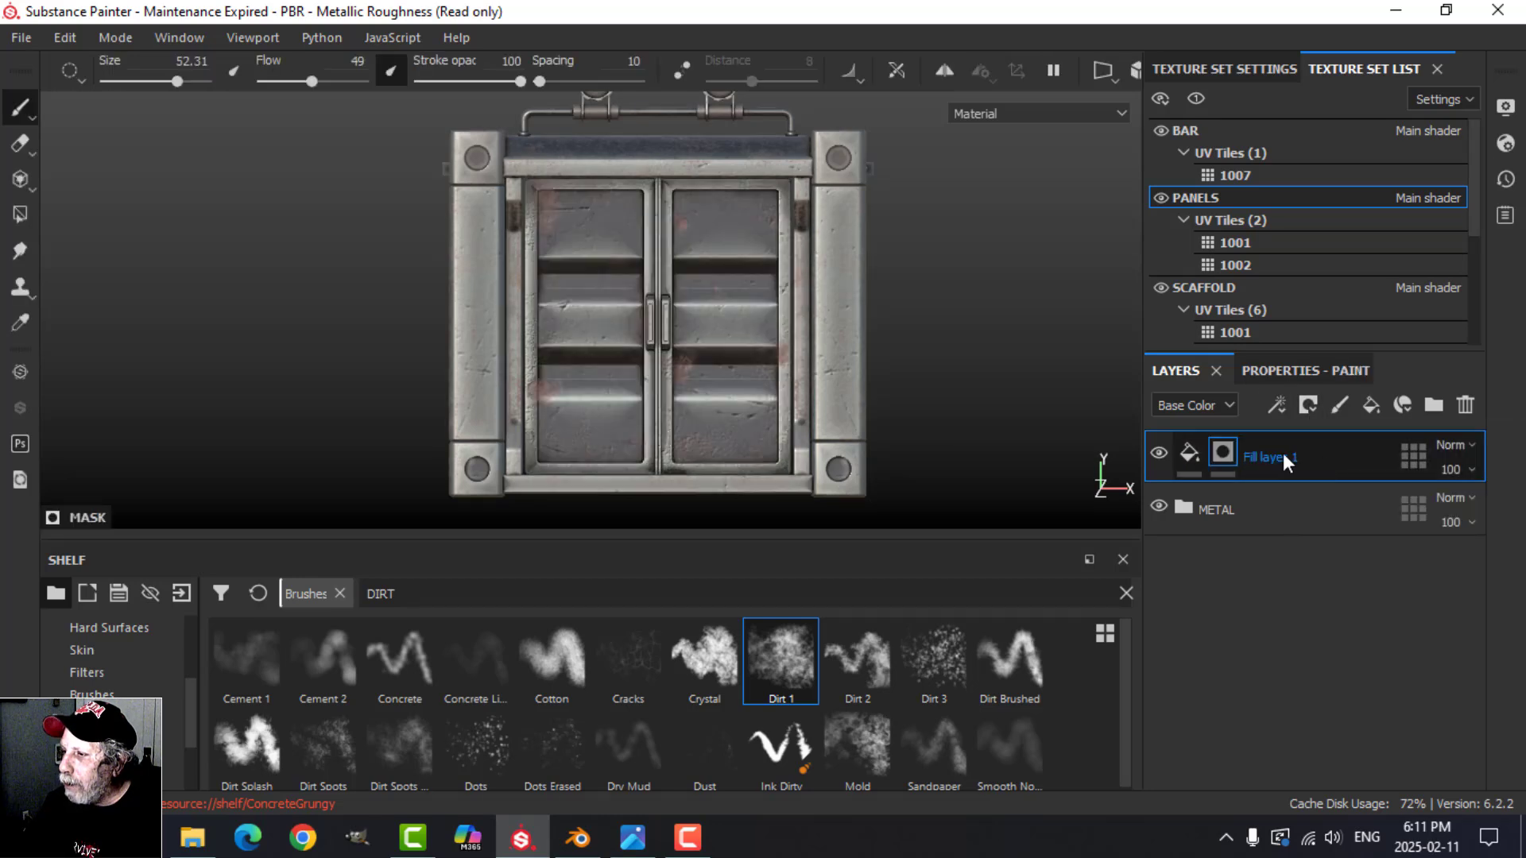
left_click(1278, 406)
left_click(1308, 461)
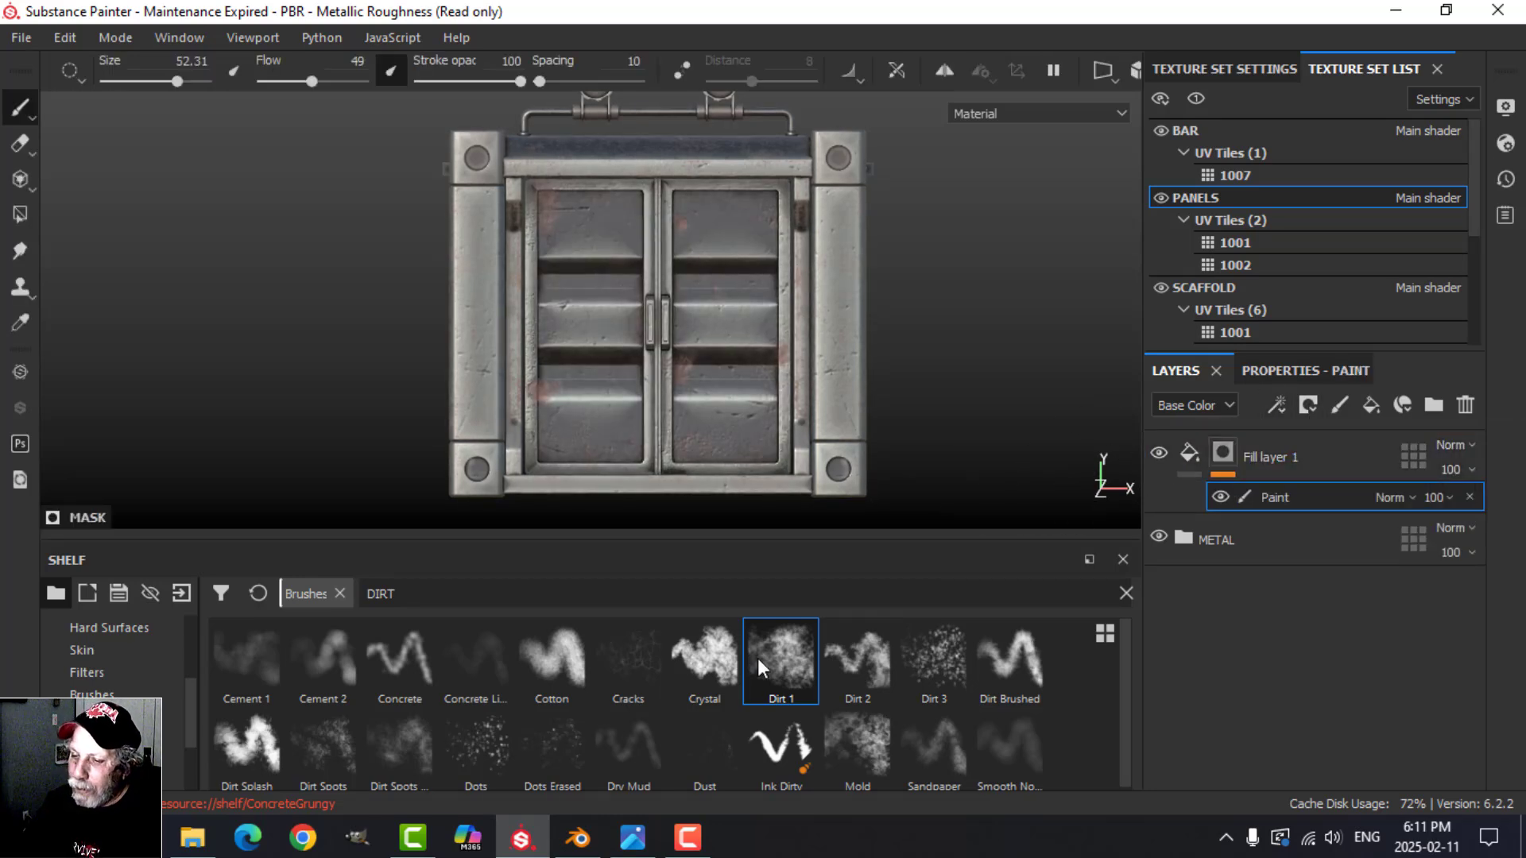
Step: Examine the shipping crate label images in the LABELS AND DECALS folder in File Explorer, and return to Substance Painter
mouse_move(633, 845)
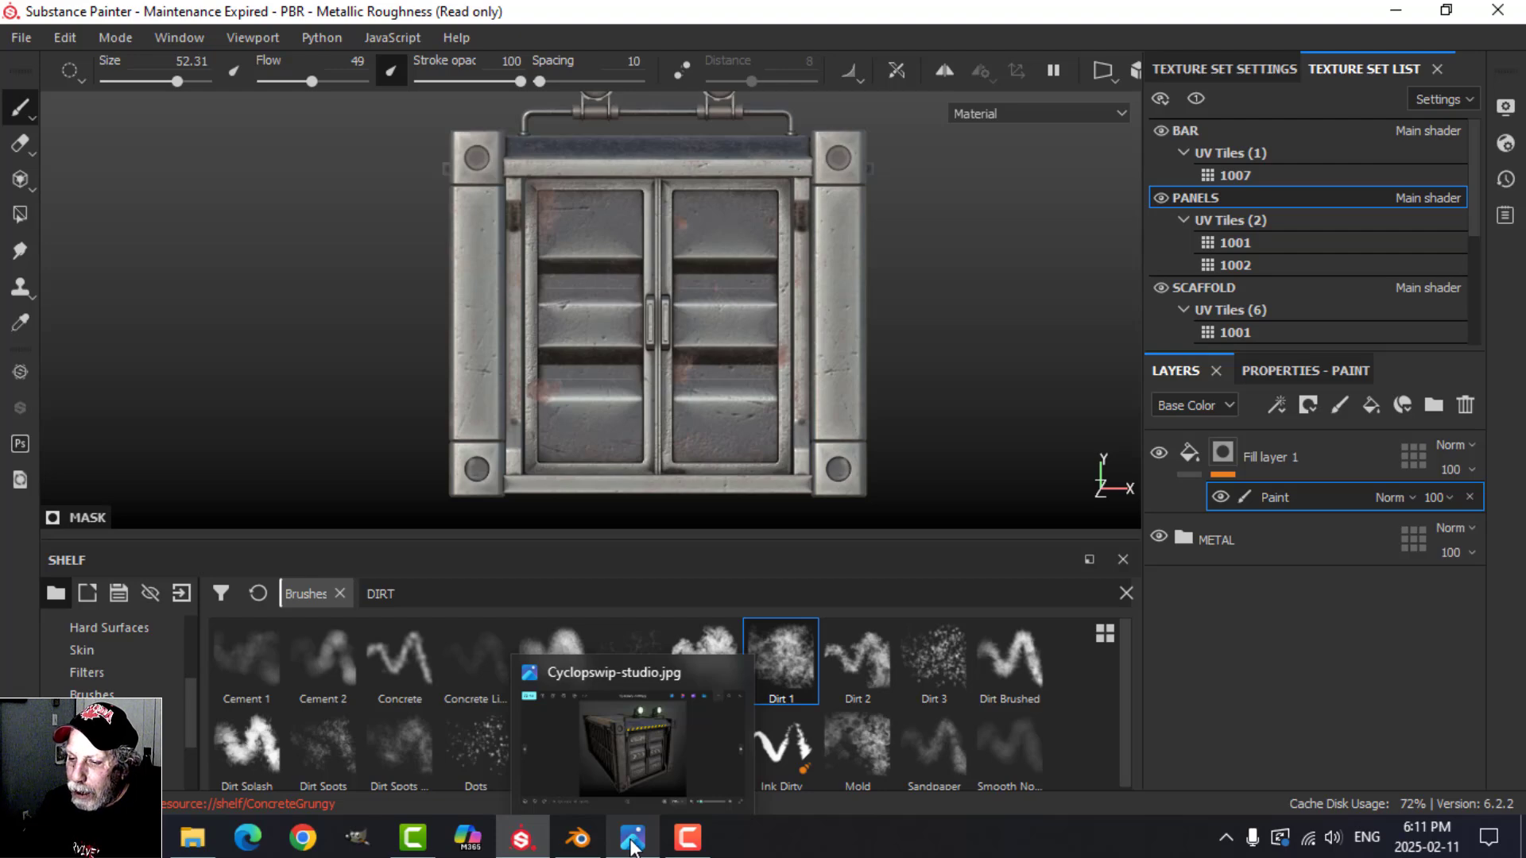
left_click(192, 838)
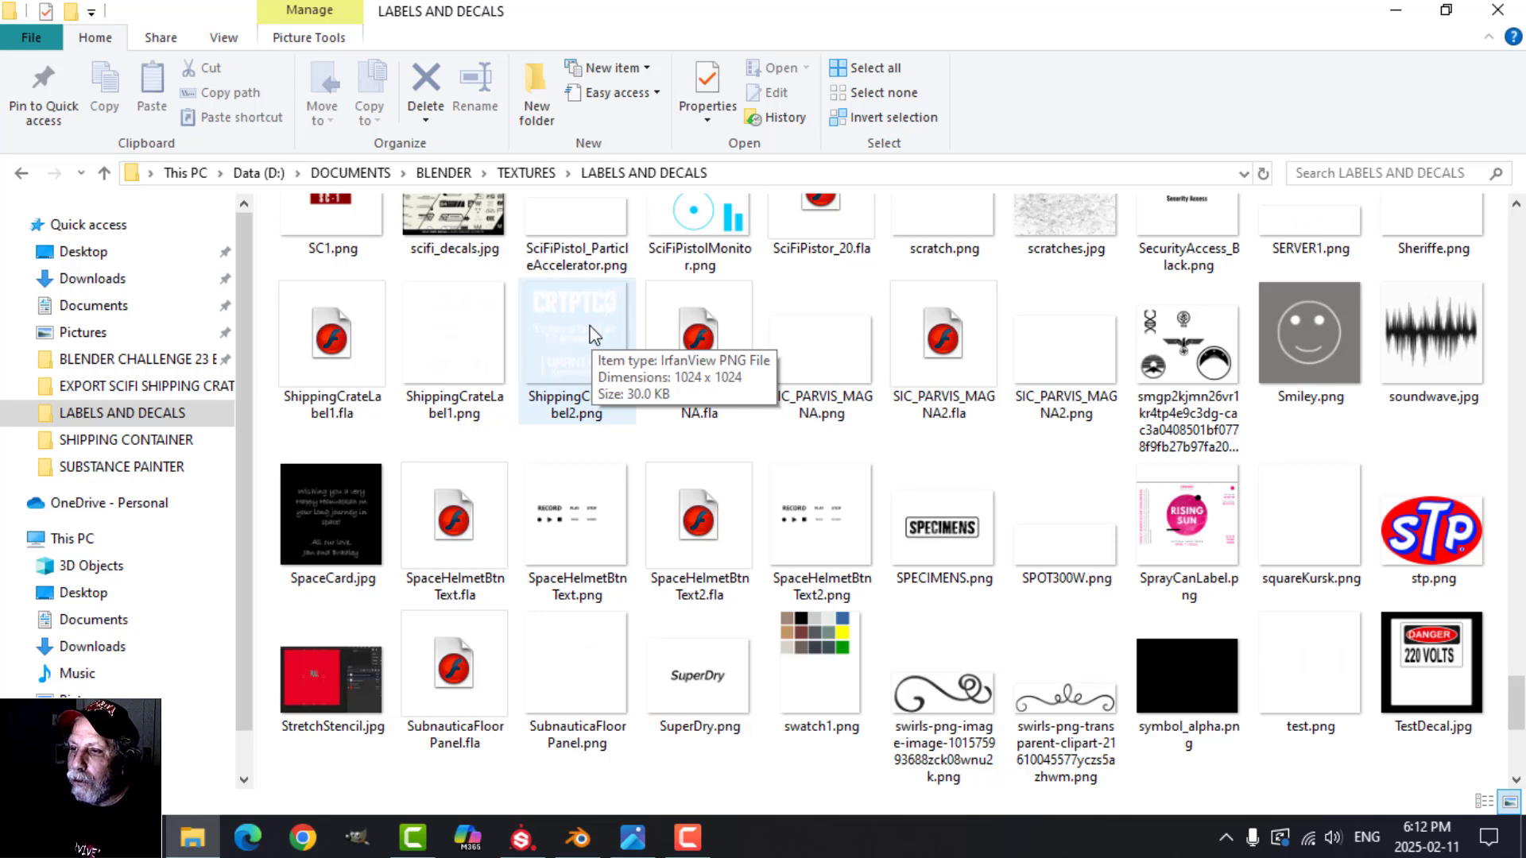
left_click(521, 837)
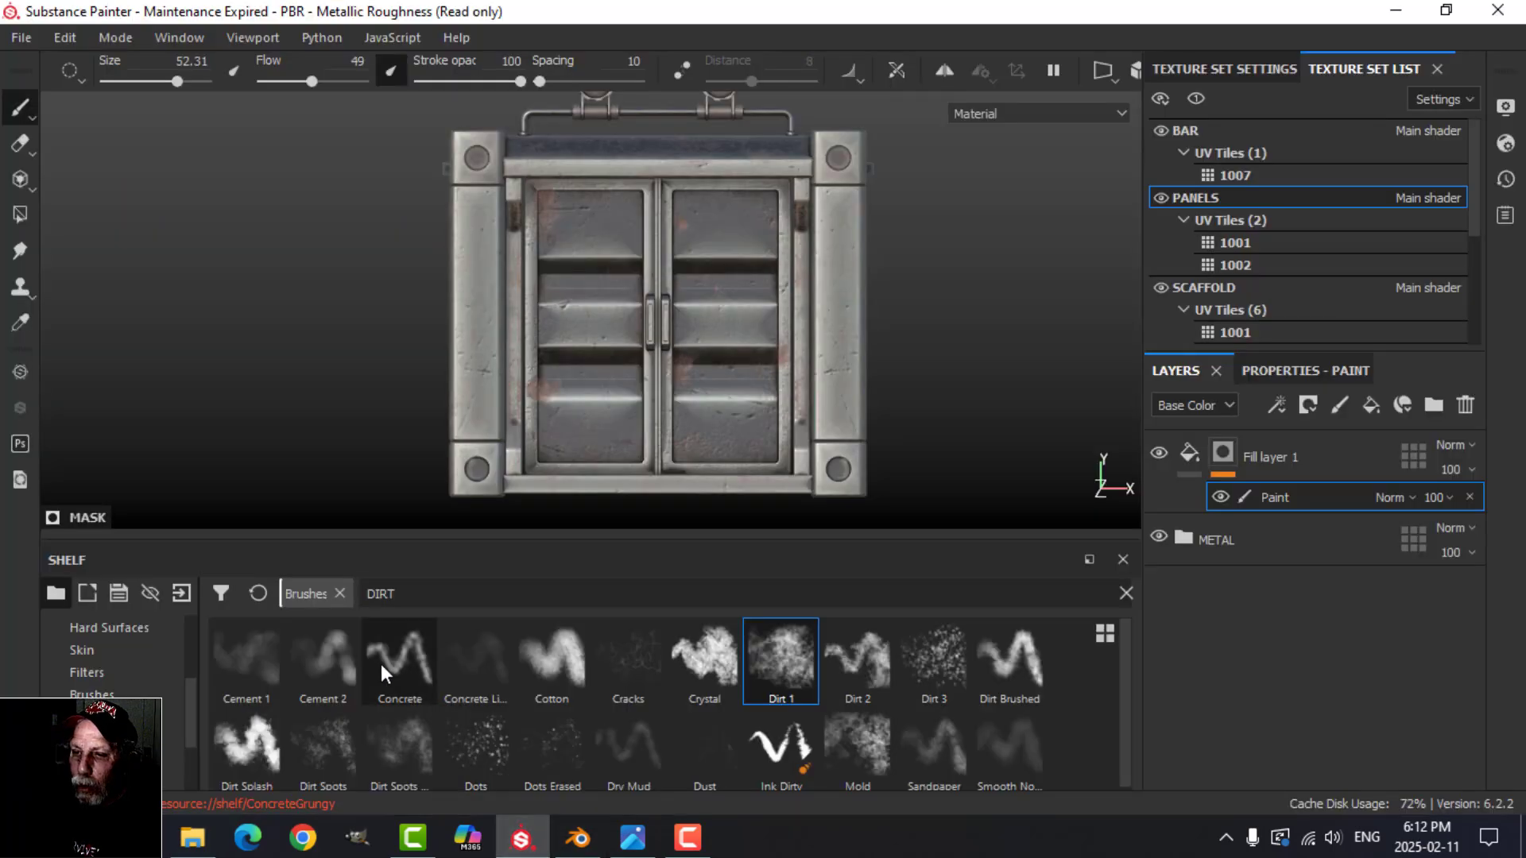
Step: Start a resource import and add ShippingCrateLabel2.png from the LABELS AND DECALS folder
left_click(182, 590)
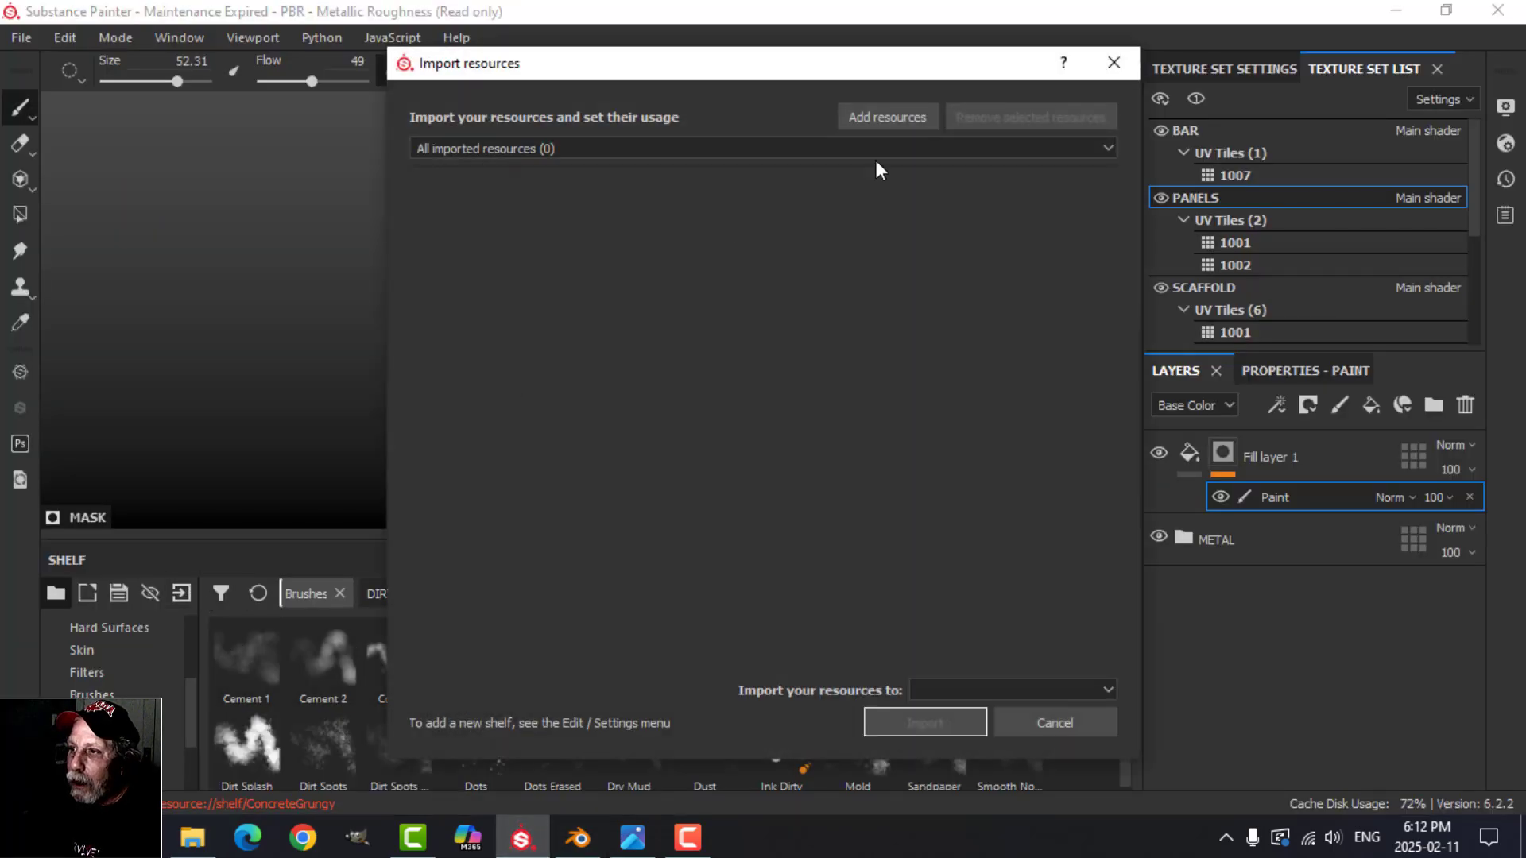
left_click(887, 117)
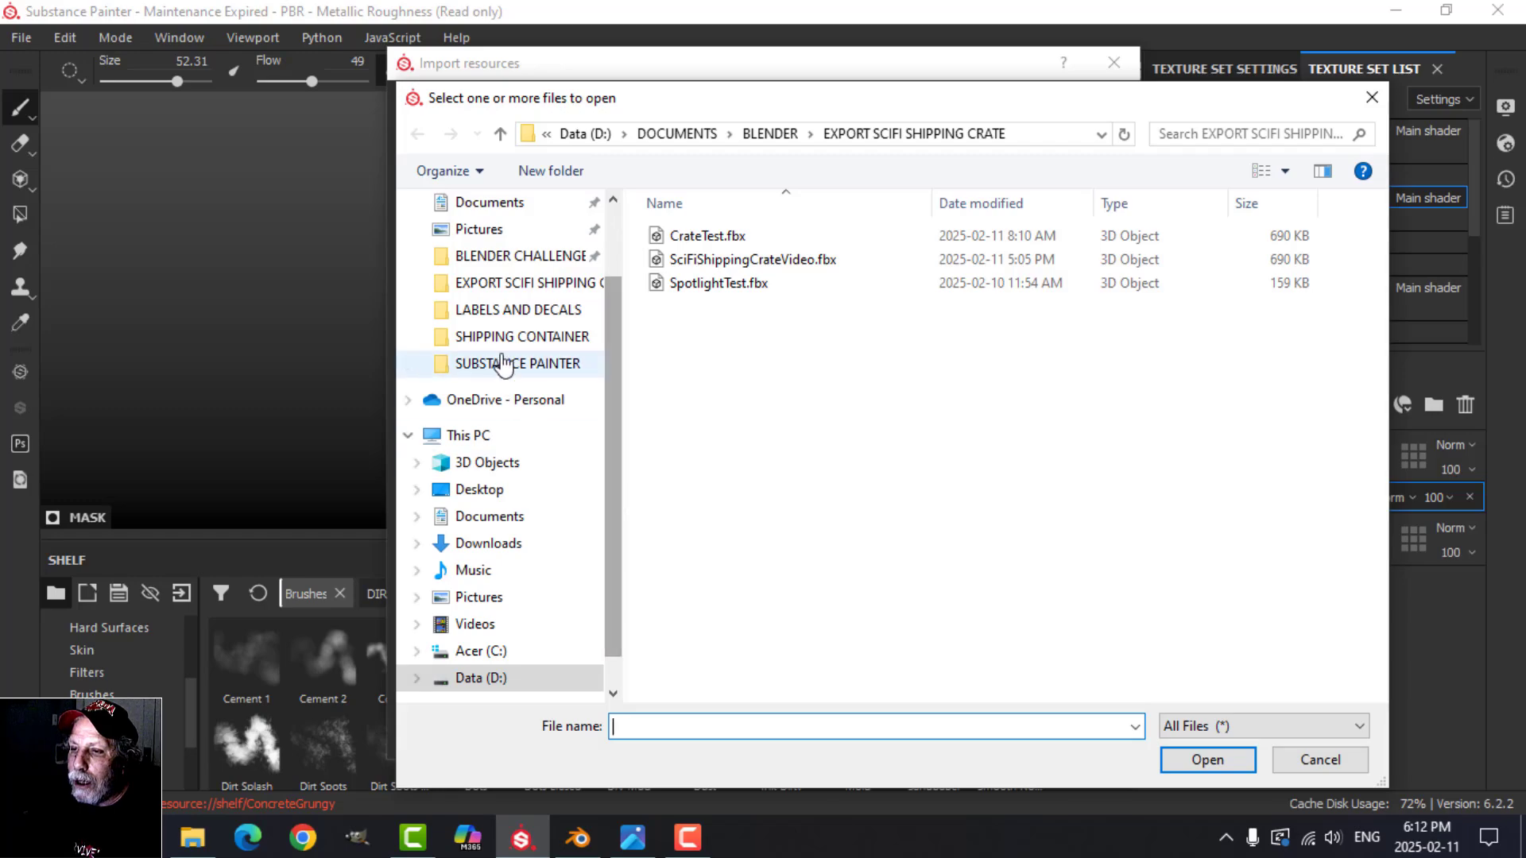
left_click(512, 310)
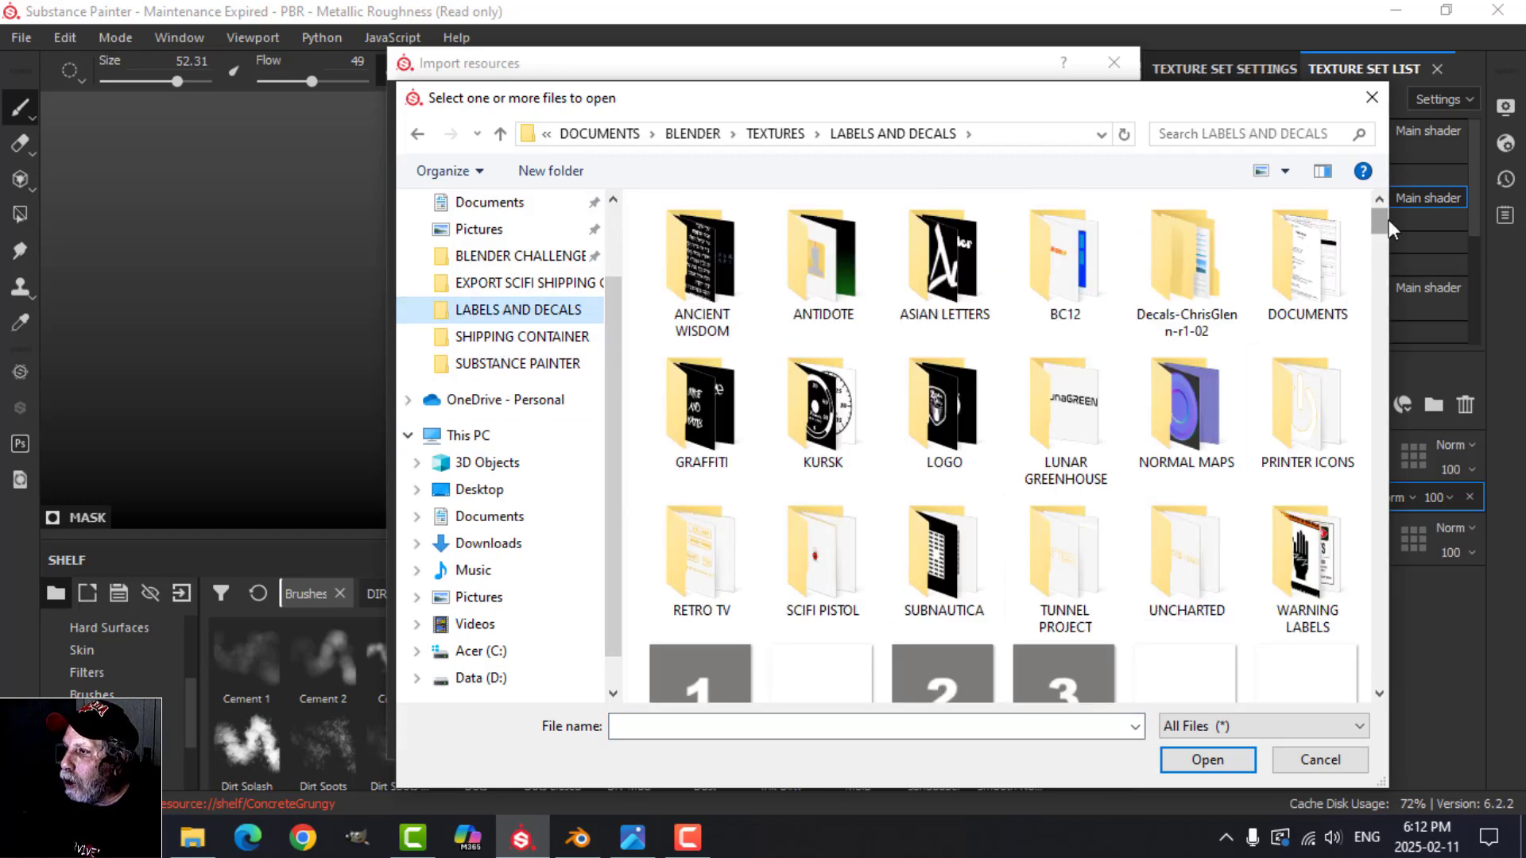
left_click_drag(1380, 222, 1427, 555)
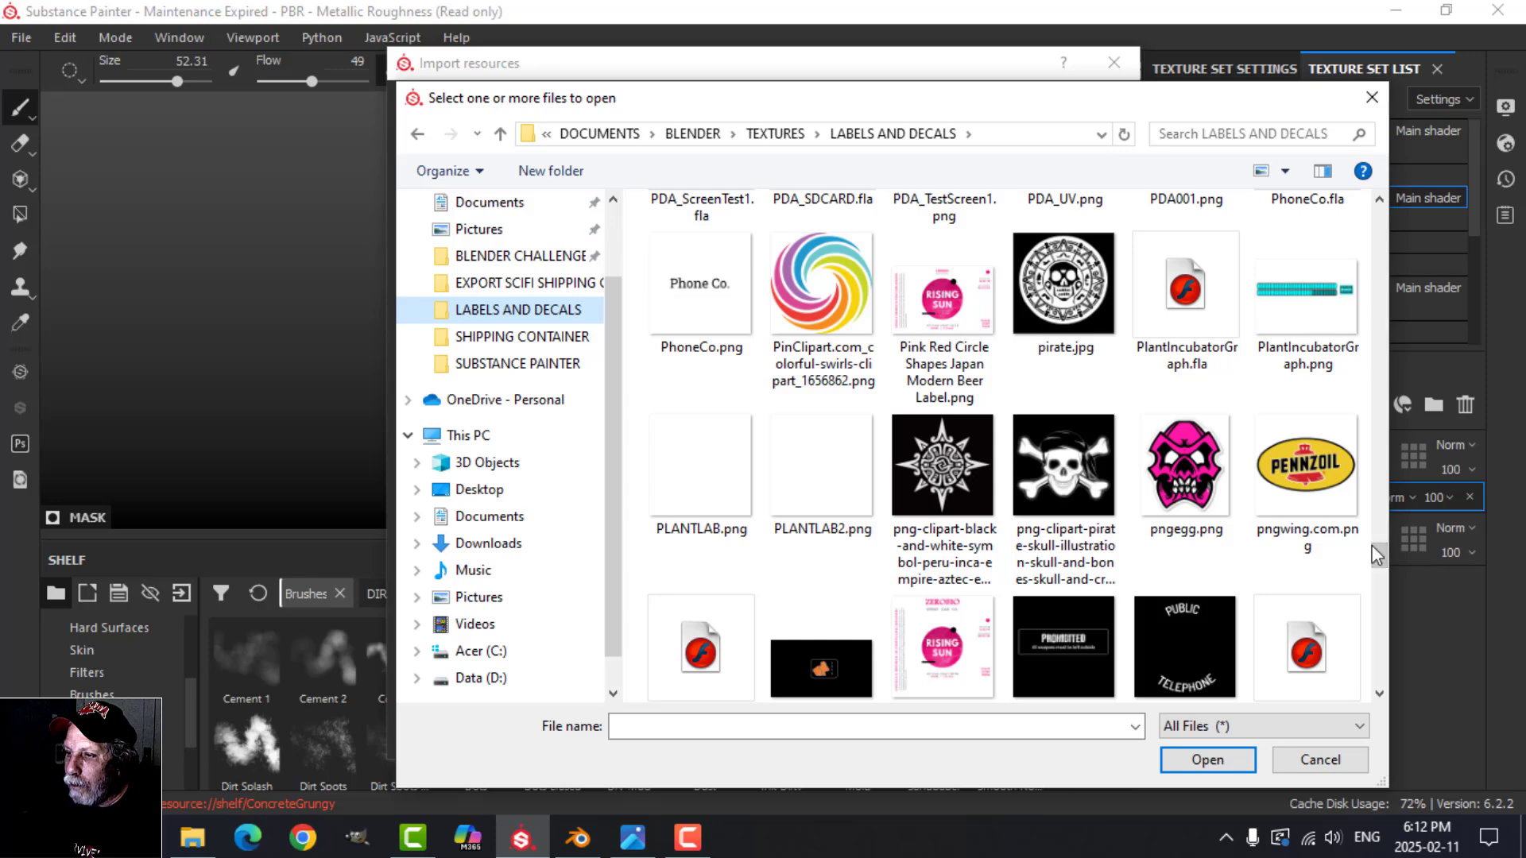
scroll(1168, 515, "down", 5)
scroll(1168, 508, "down", 4)
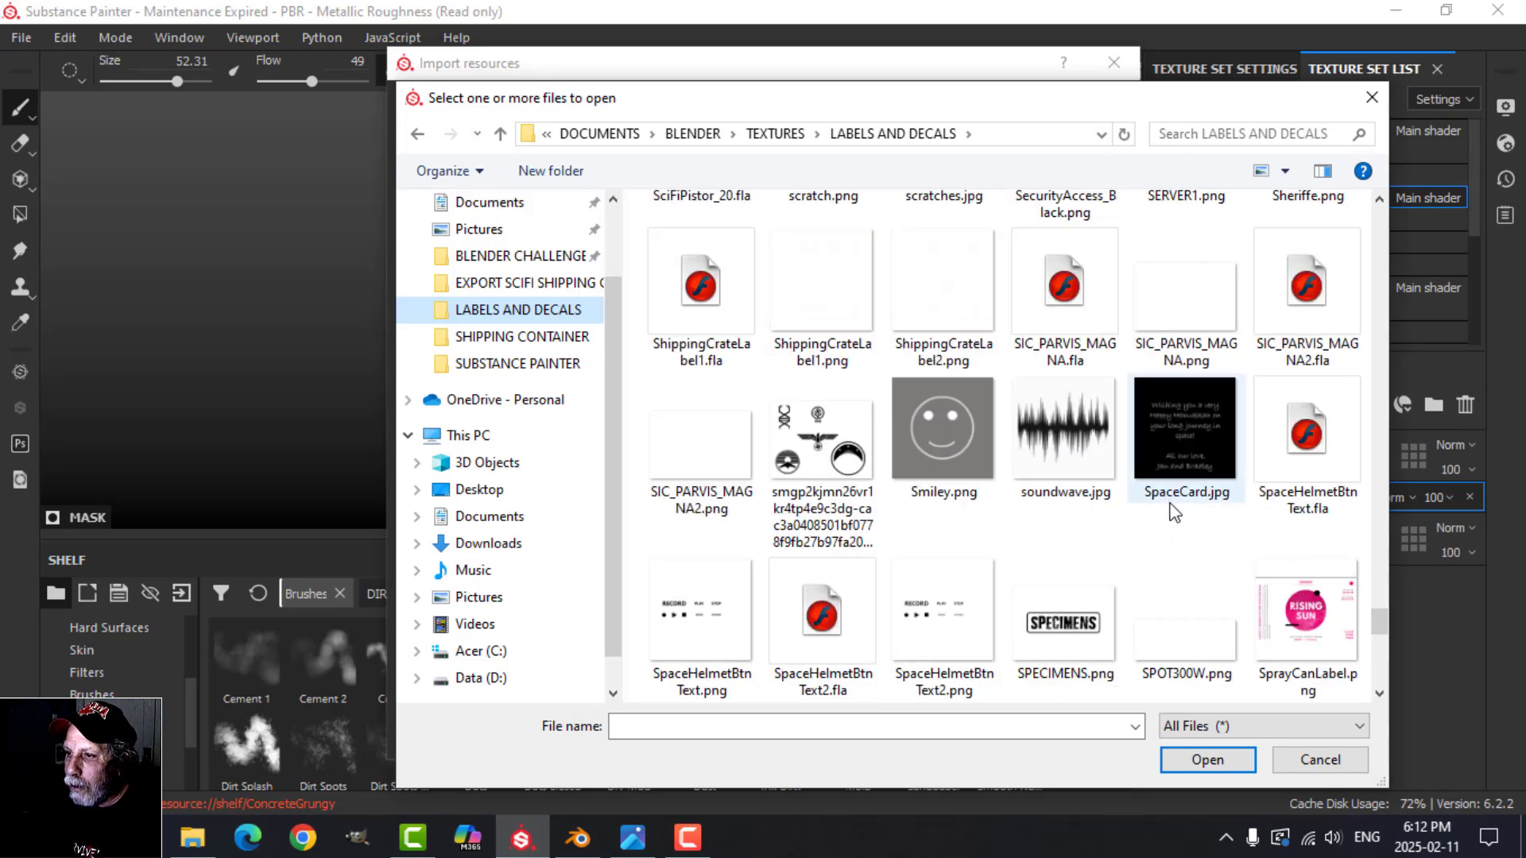
left_click(959, 304)
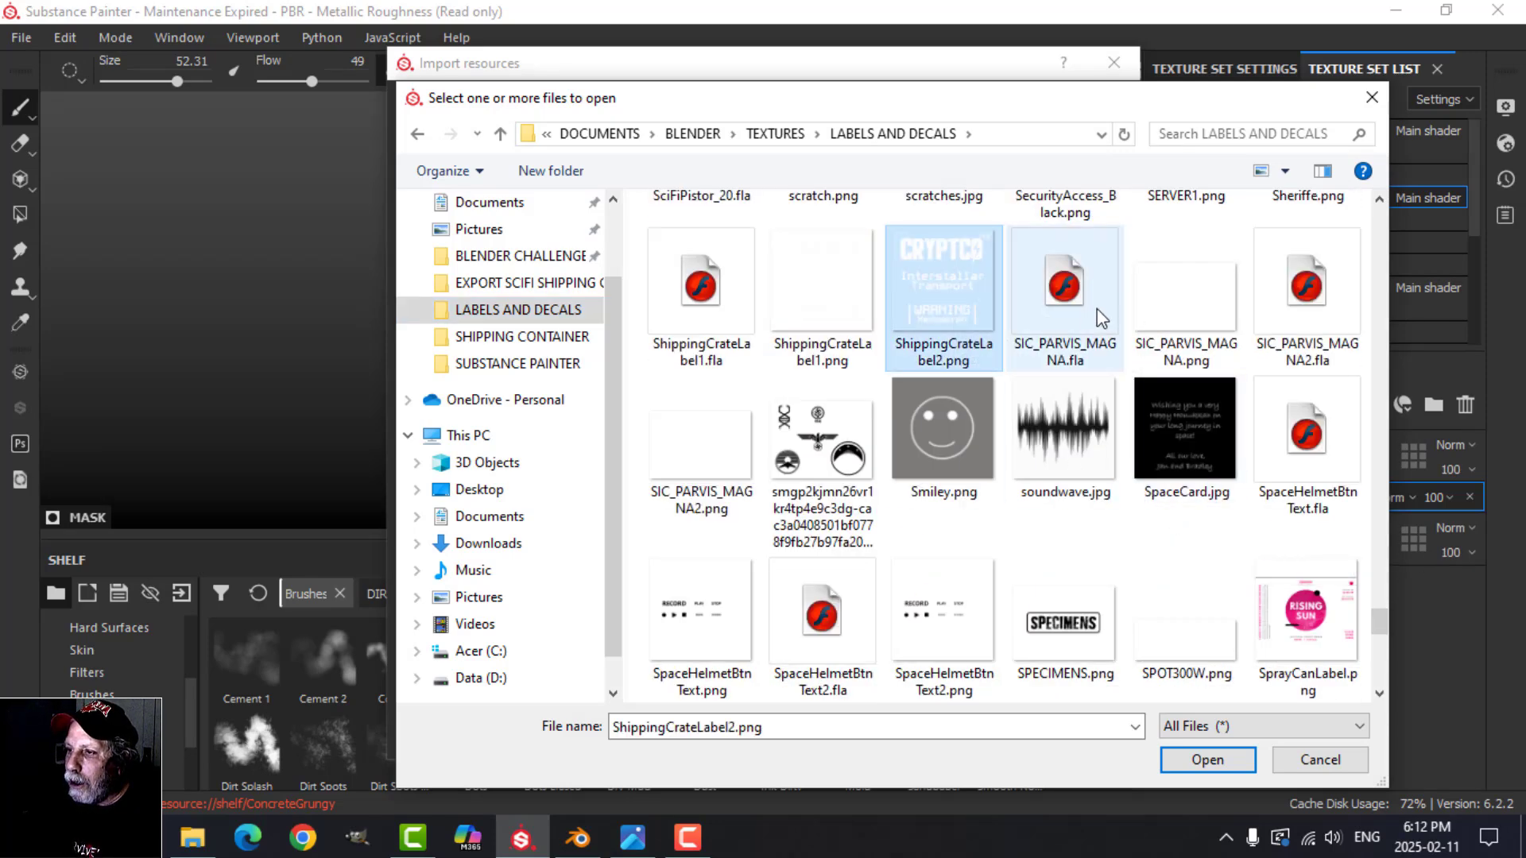
left_click(1207, 759)
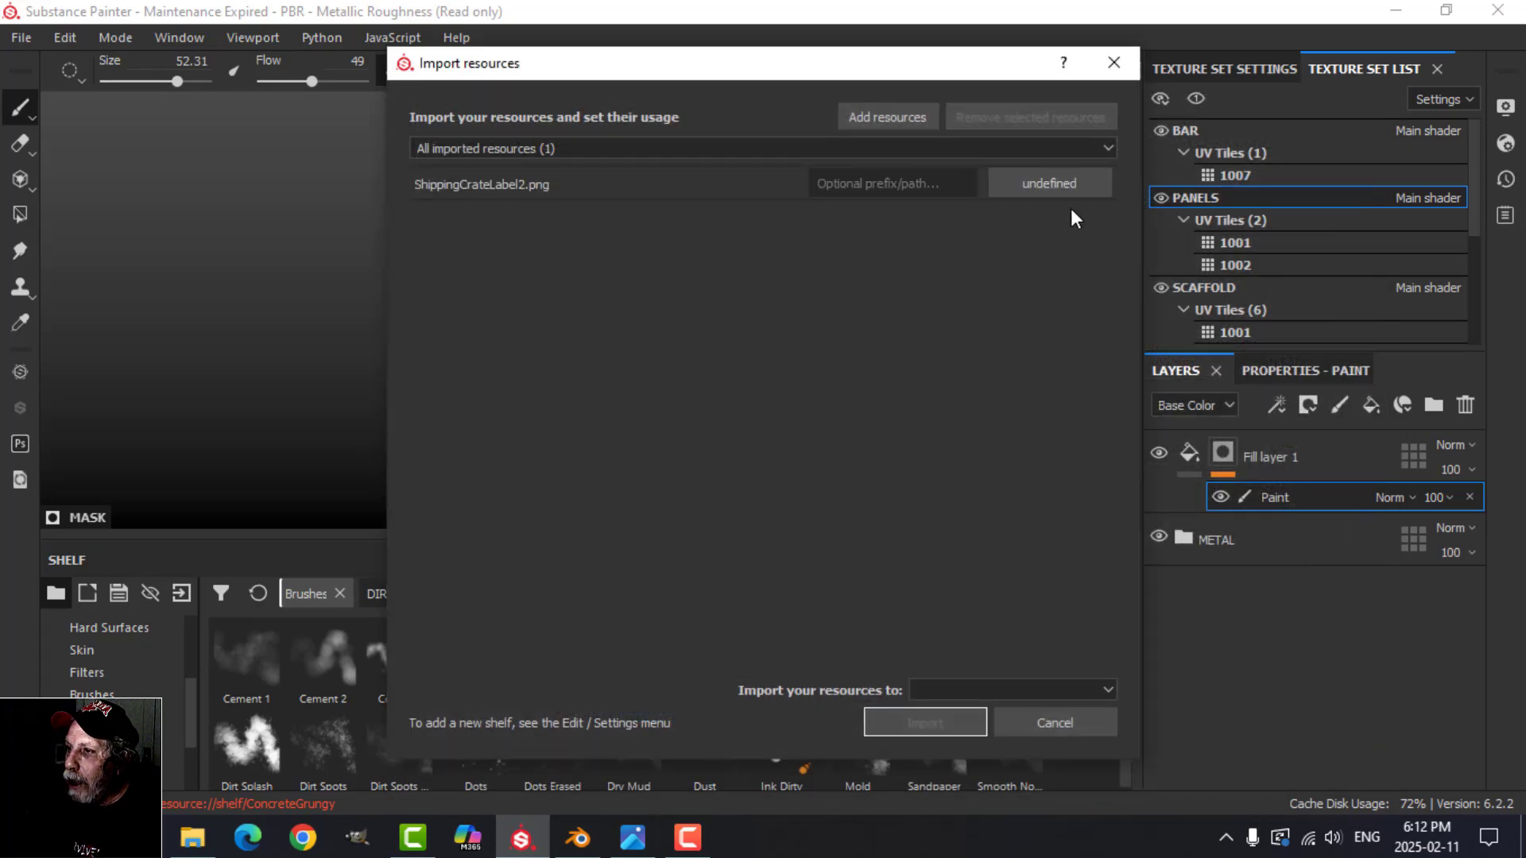
Step: Set the label image's usage to alpha, choose an import destination and import it
left_click(1050, 183)
left_click(1091, 193)
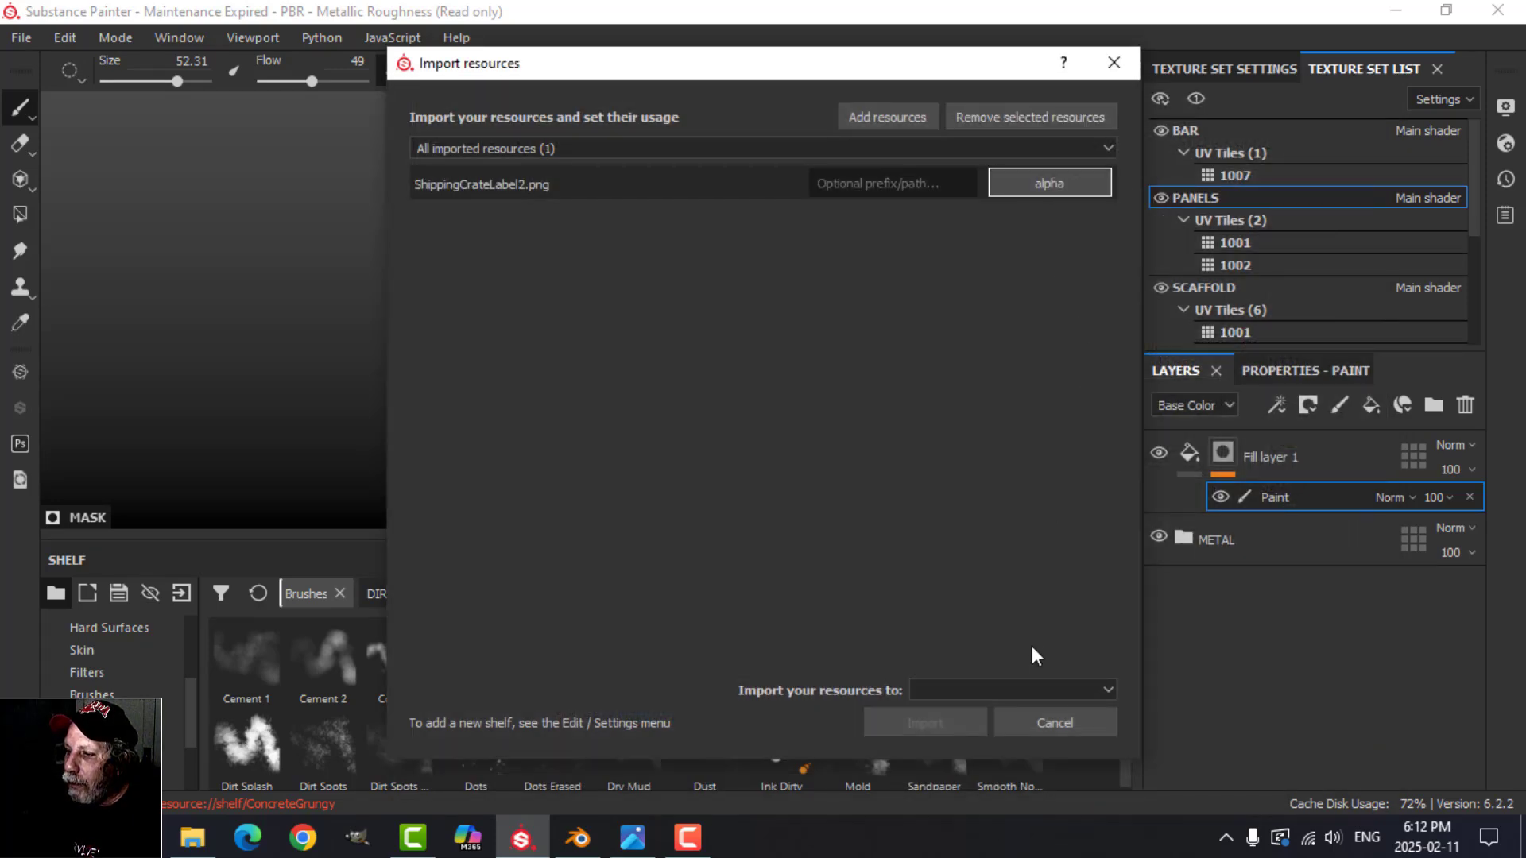
left_click(1018, 688)
left_click(975, 712)
left_click(933, 723)
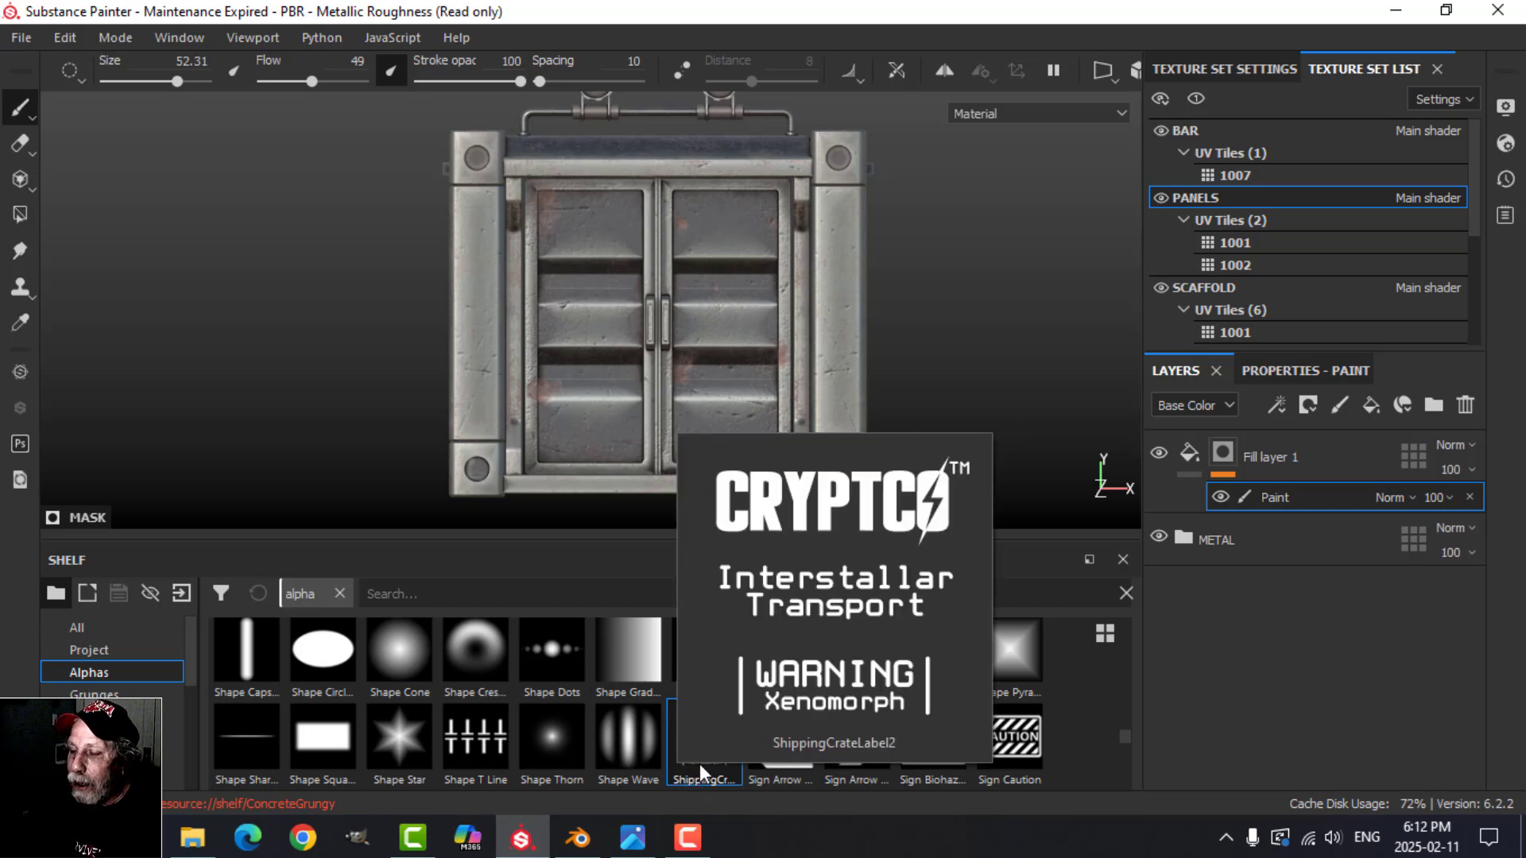
Step: Assign the ShippingCrateLabel2 alpha as the stencil of the mask's paint brush
left_click(1288, 370)
scroll(1300, 656, "down", 8)
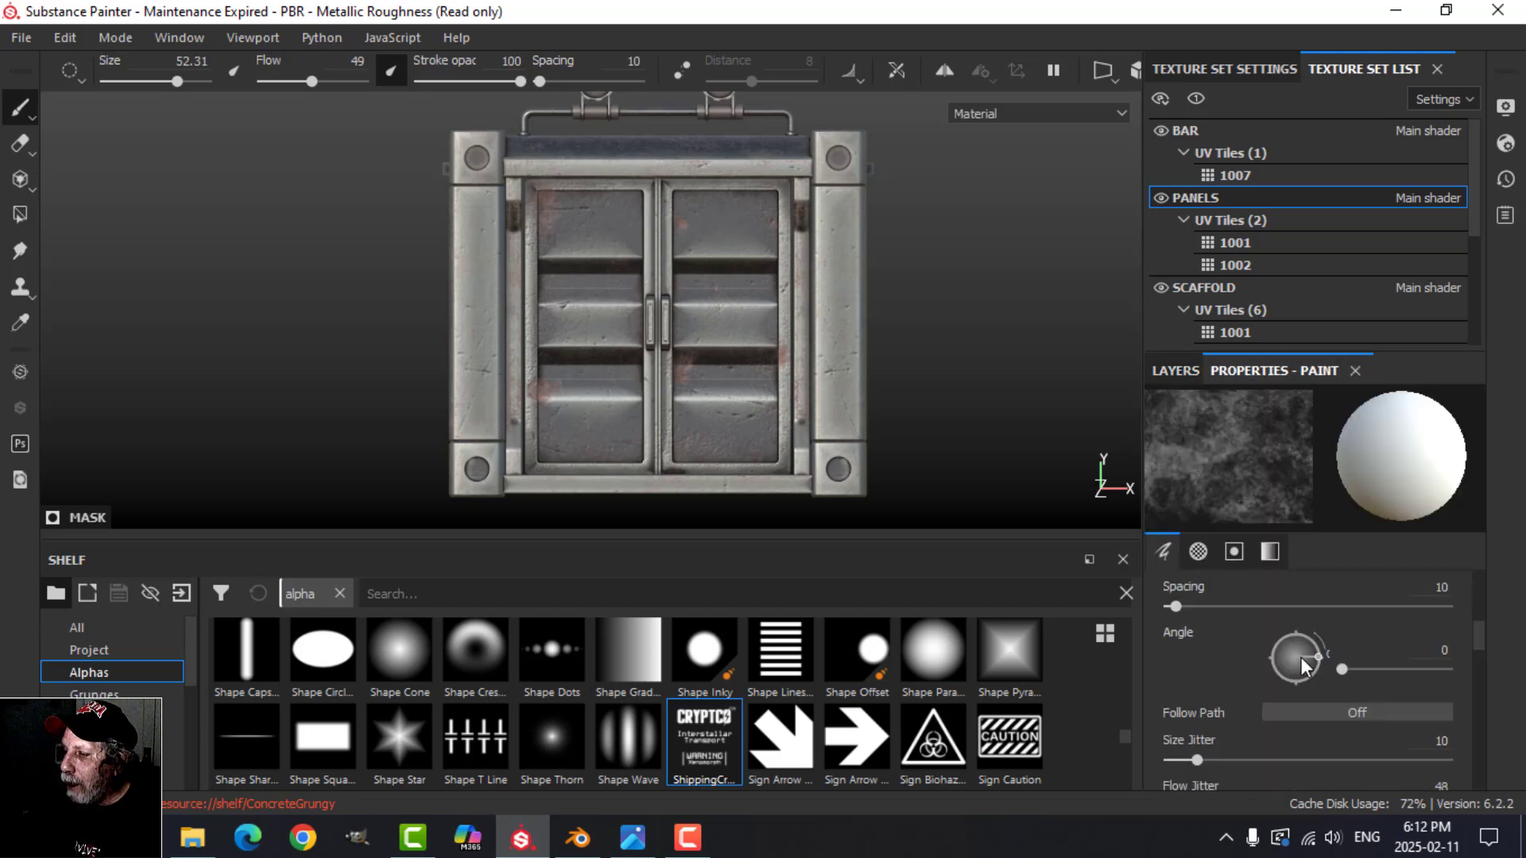
scroll(1303, 656, "down", 4)
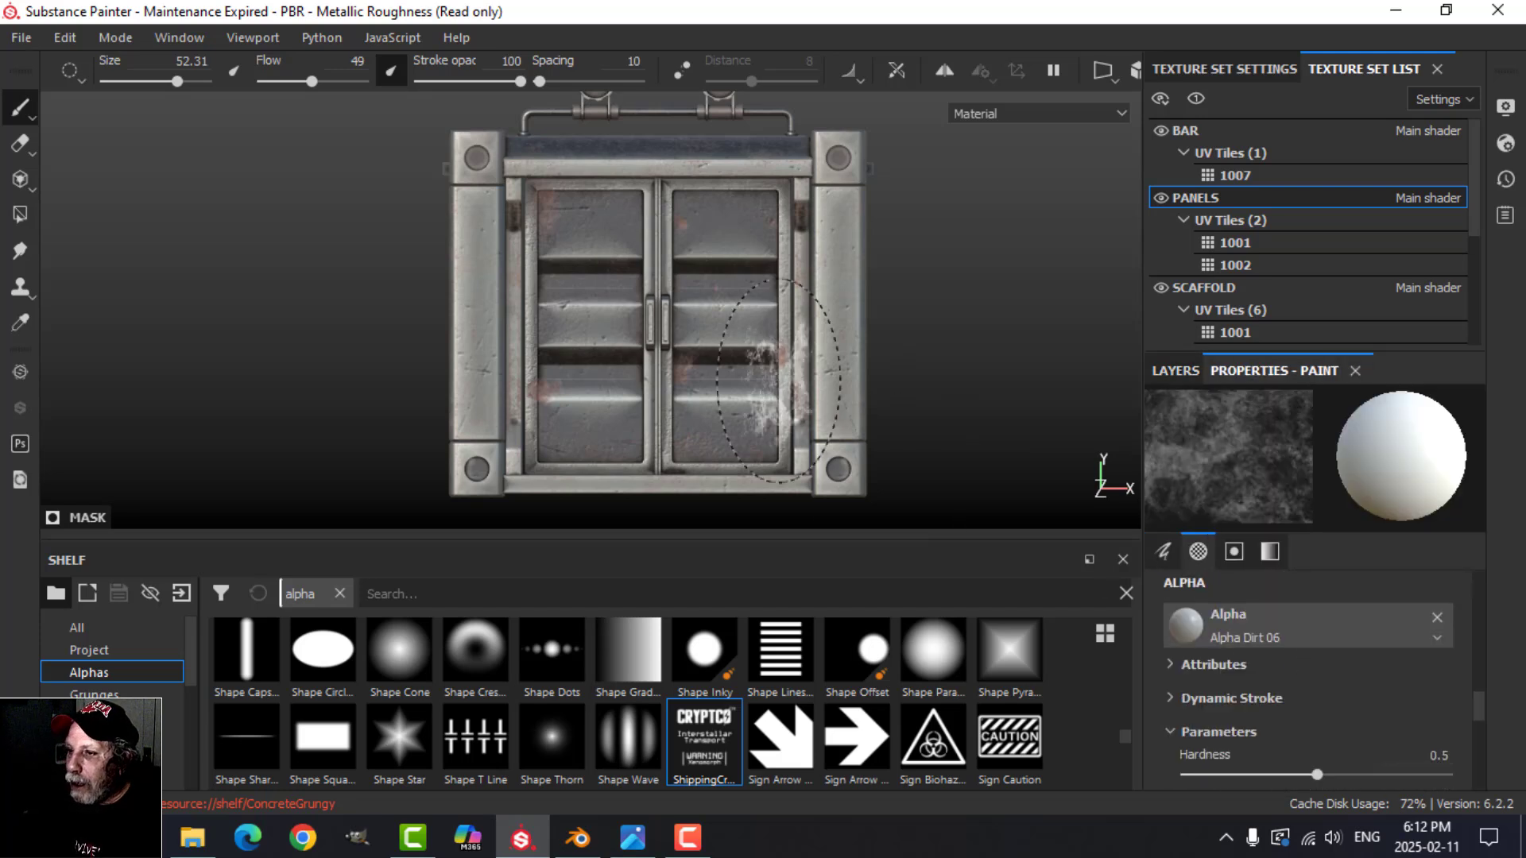
scroll(771, 386, "up", 2)
scroll(1327, 713, "down", 4)
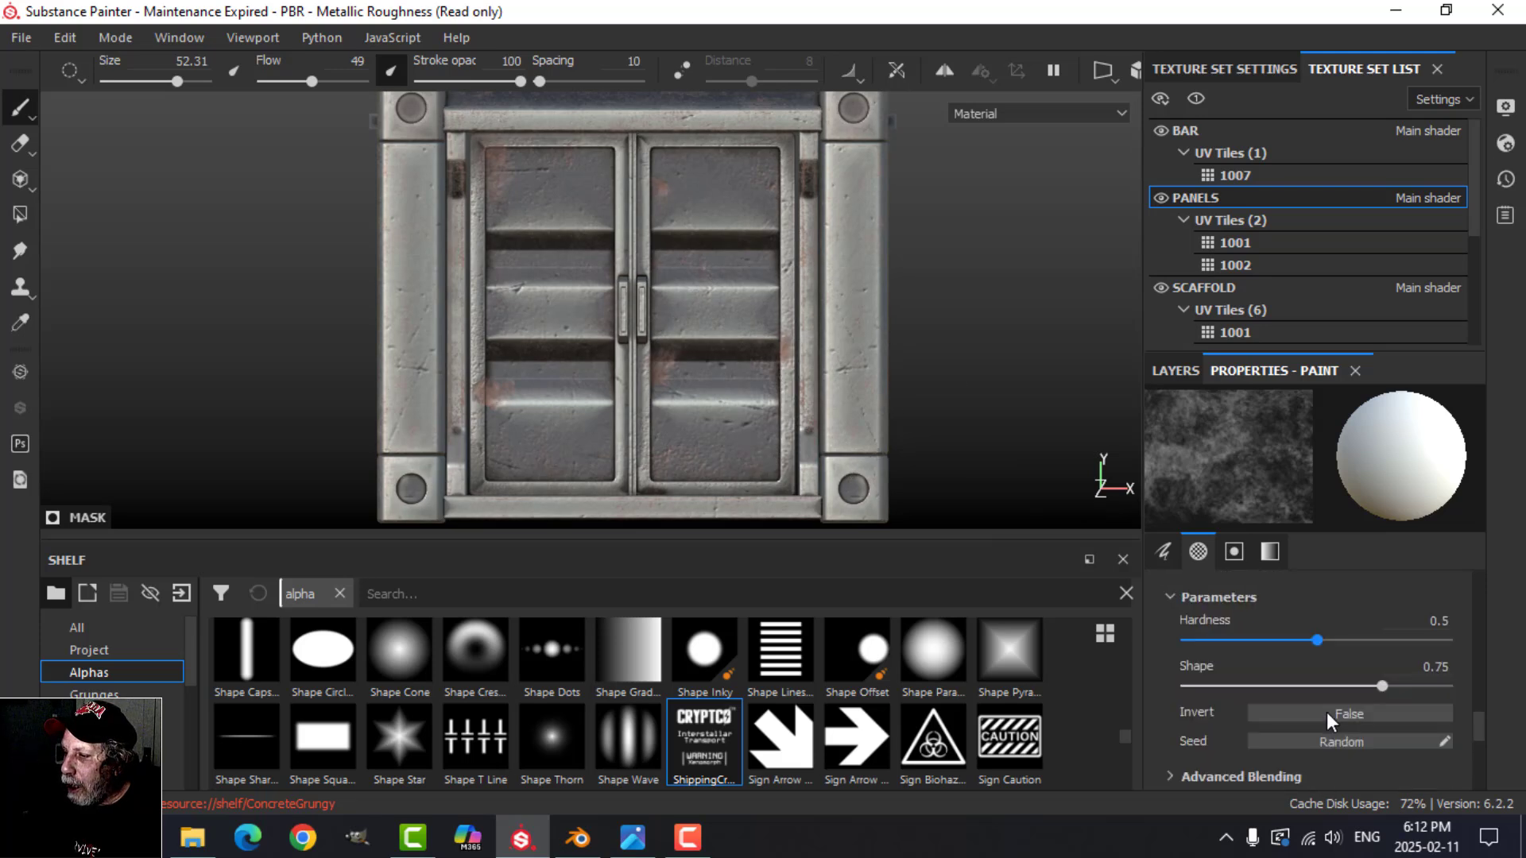
scroll(1325, 712, "down", 3)
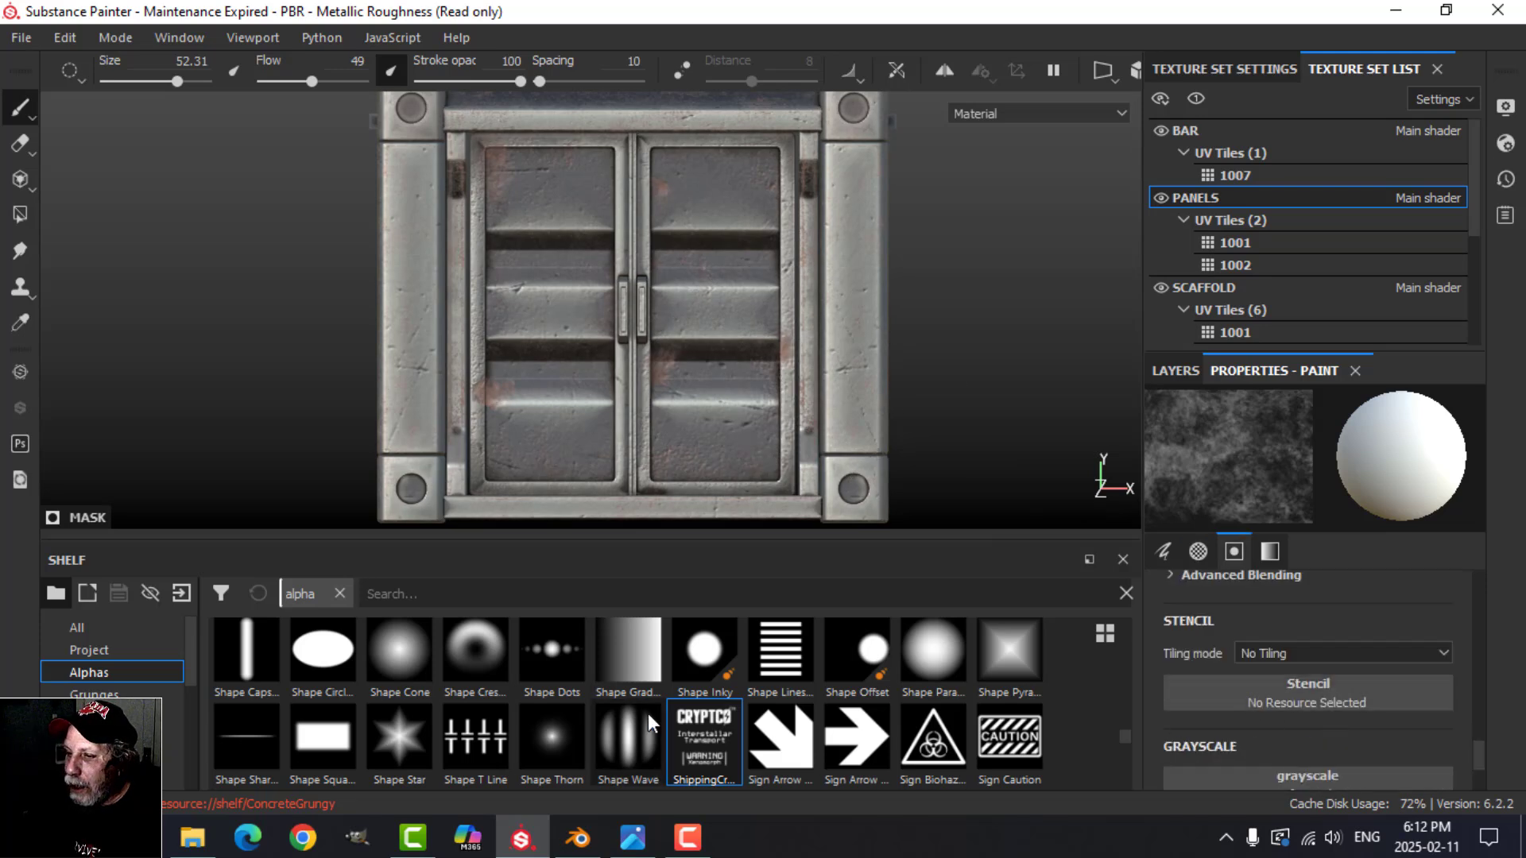
left_click_drag(701, 739, 1246, 696)
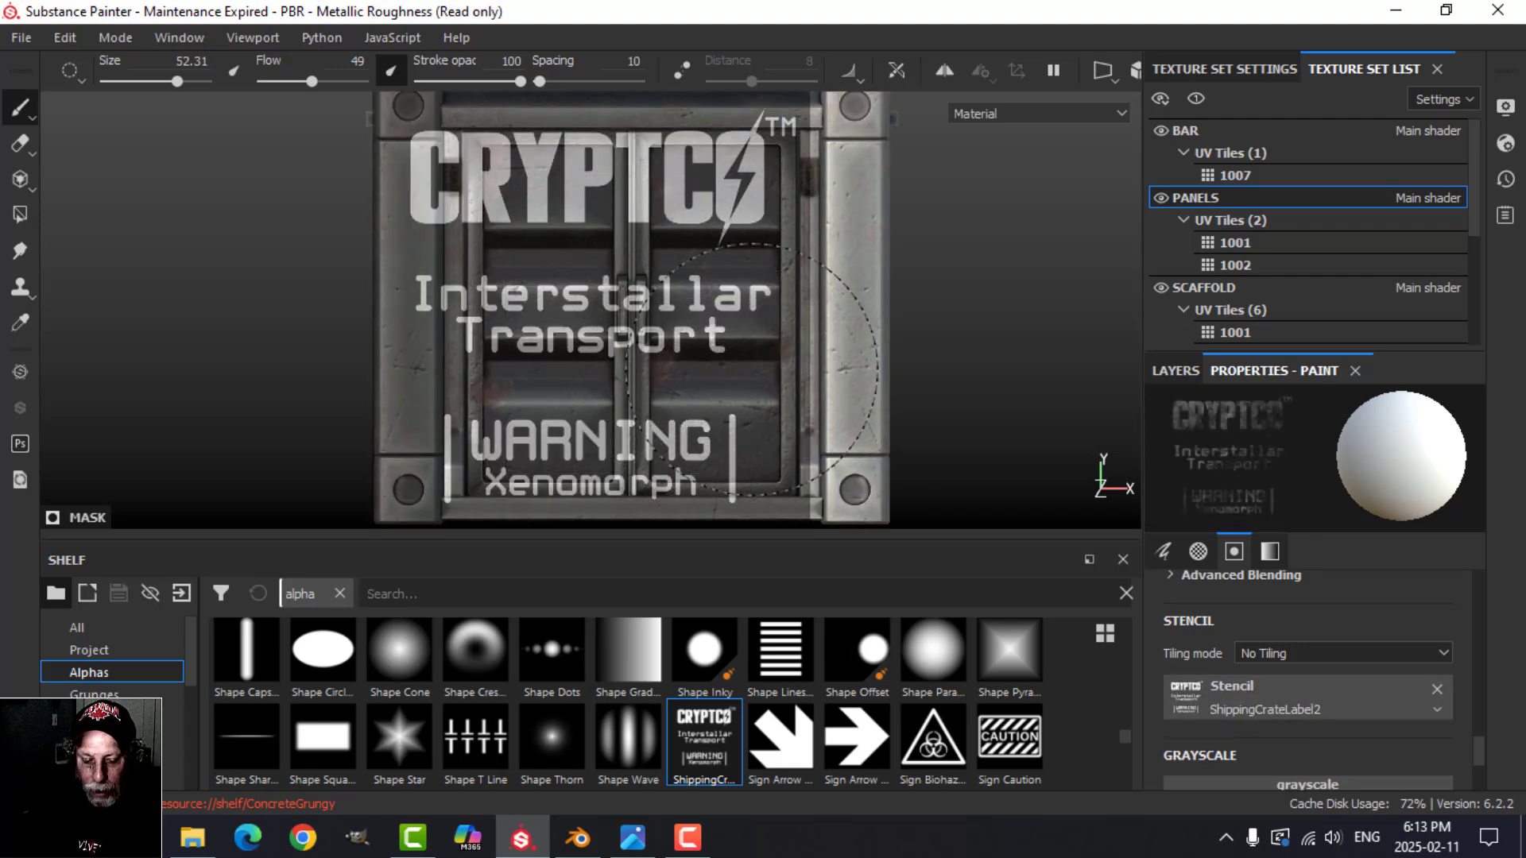
Step: Enlarge the viewport to the full window and scale the label stencil down over the middle of the doors
key("Tab")
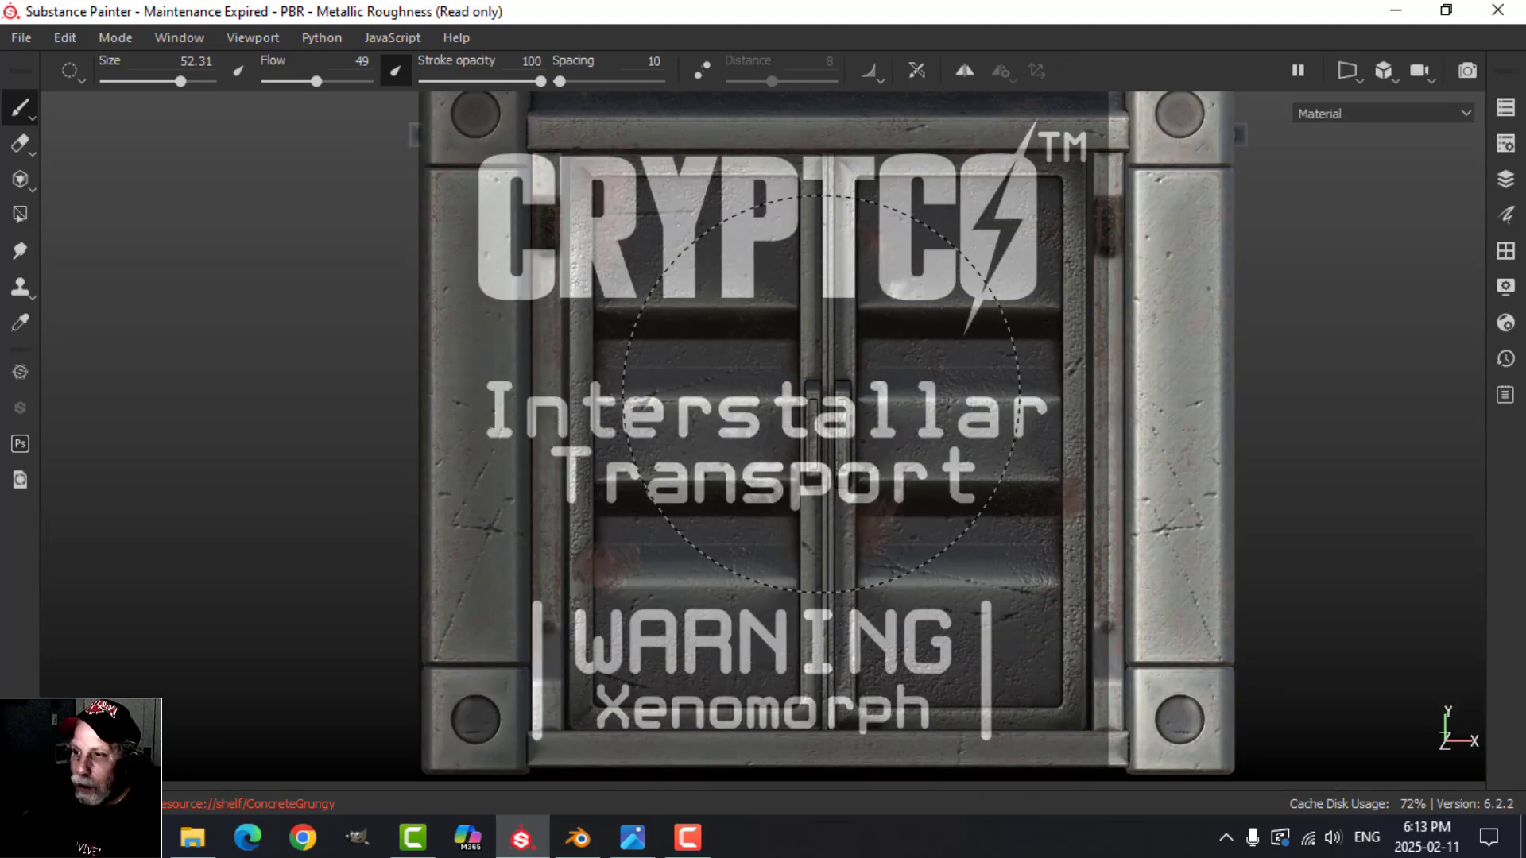
scroll(822, 393, "down", 1)
scroll(821, 393, "up", 3)
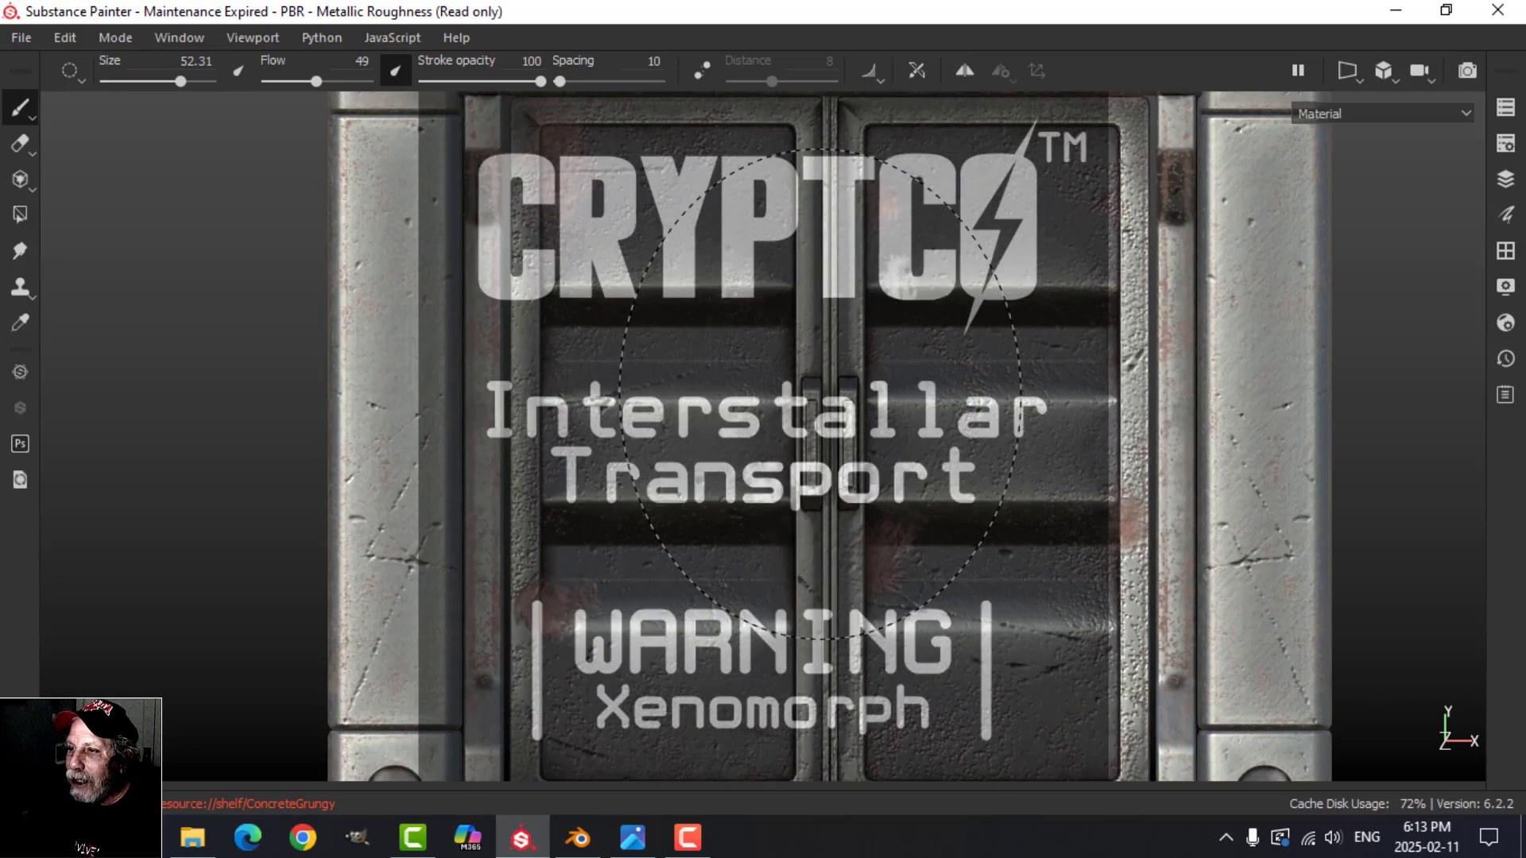
scroll(814, 393, "down", 1)
scroll(814, 394, "up", 1)
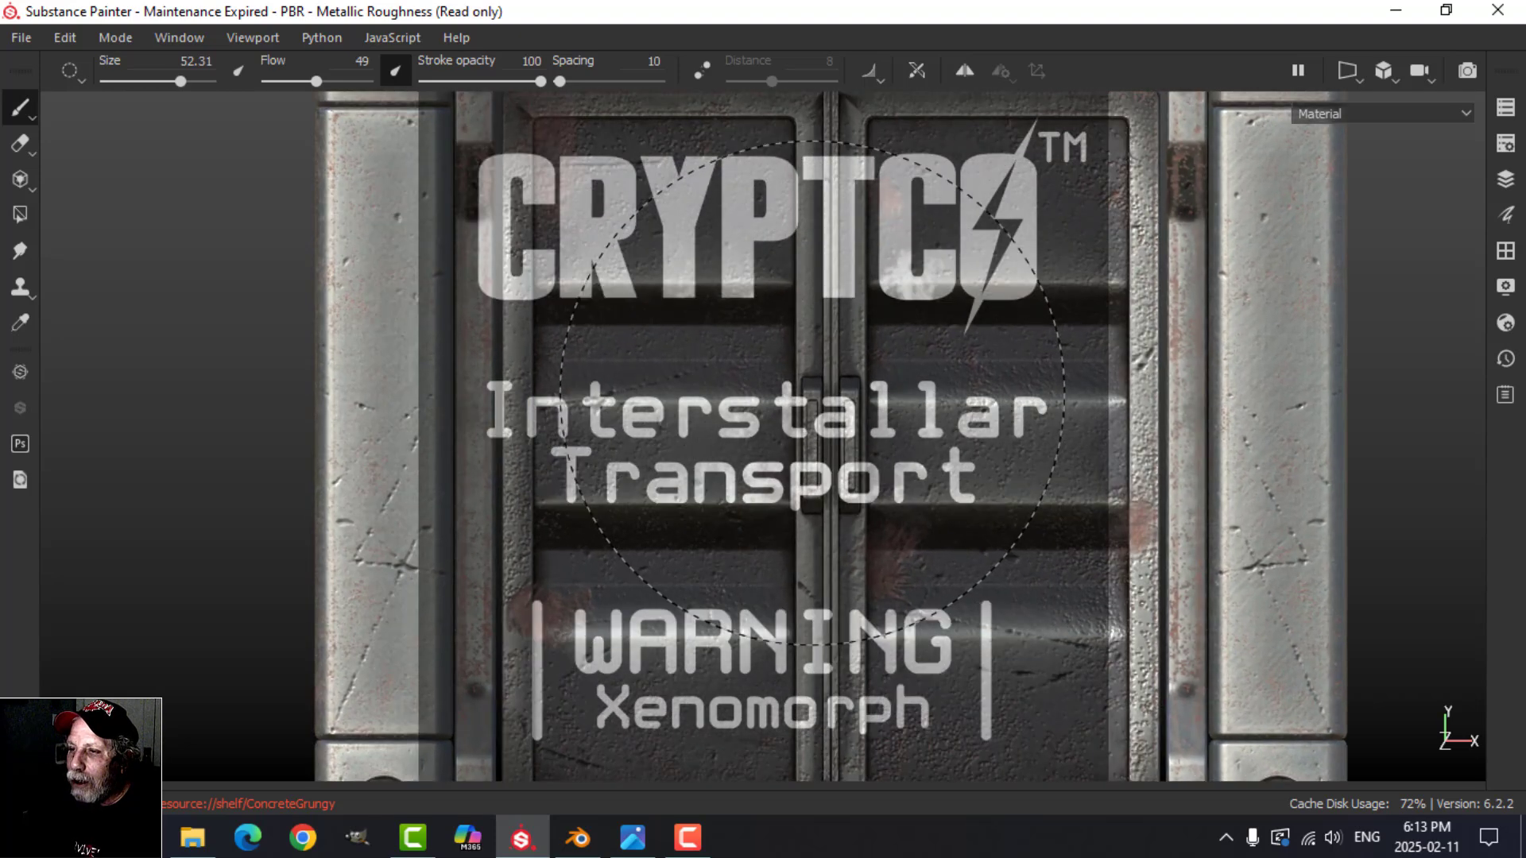
scroll(814, 394, "down", 1)
mouse_move(893, 403)
right_mouse_down("shift")
mouse_move(843, 386)
mouse_move(799, 344)
mouse_move(818, 397)
mouse_move(765, 320)
right_mouse_up("shift")
key("s")
key("s")
scroll(832, 338, "up", 1)
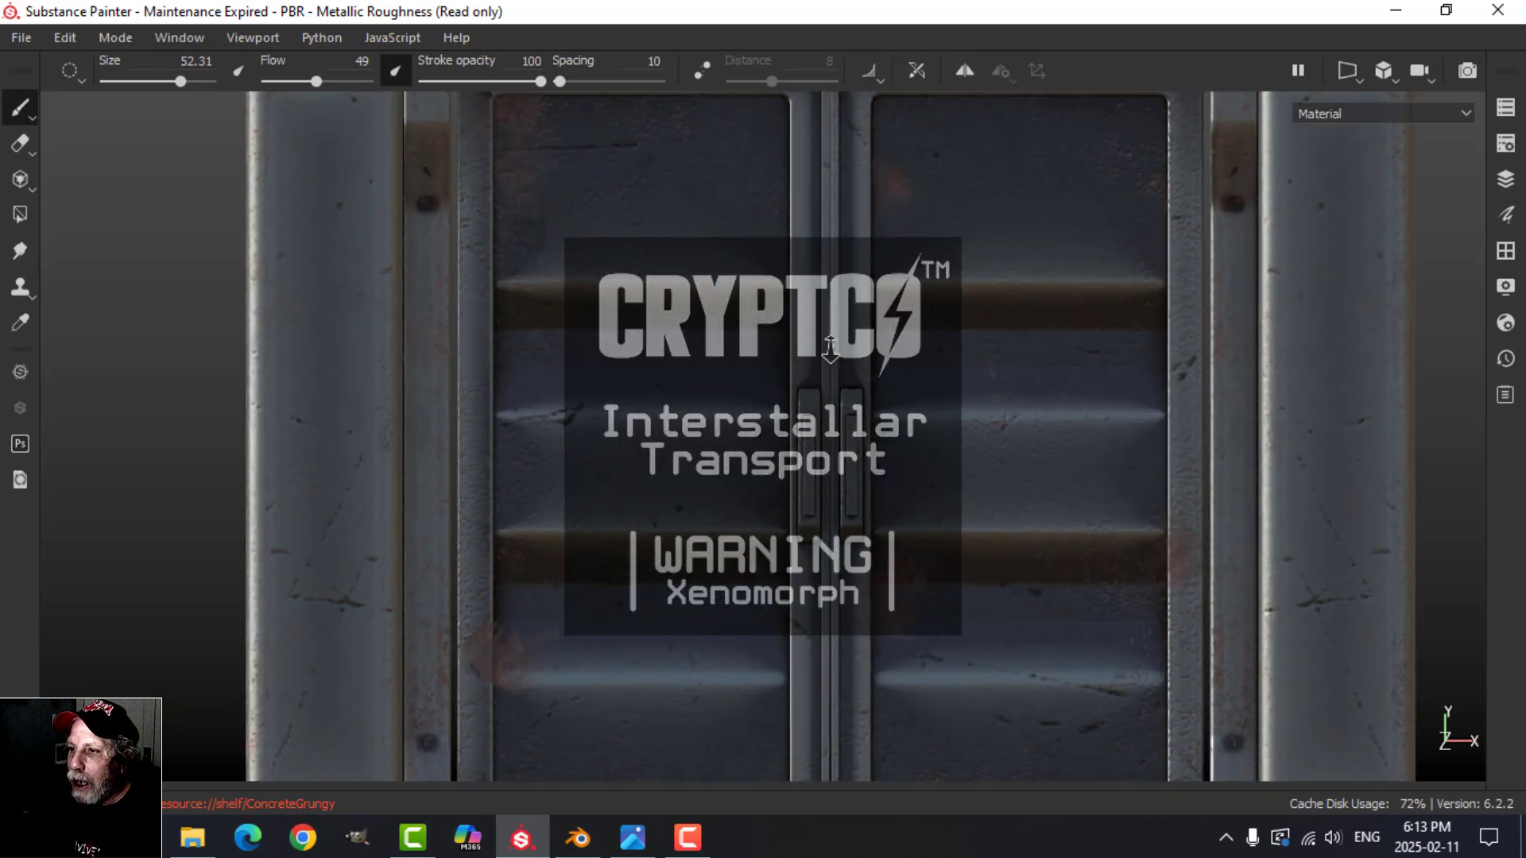
Step: Fit the label stencil within the upper part of the left door panel and bring back the hidden interface panels
mouse_move(766, 426)
middle_mouse_down()
mouse_move(787, 469)
mouse_move(904, 465)
mouse_move(882, 477)
mouse_move(932, 480)
mouse_move(943, 461)
middle_mouse_up()
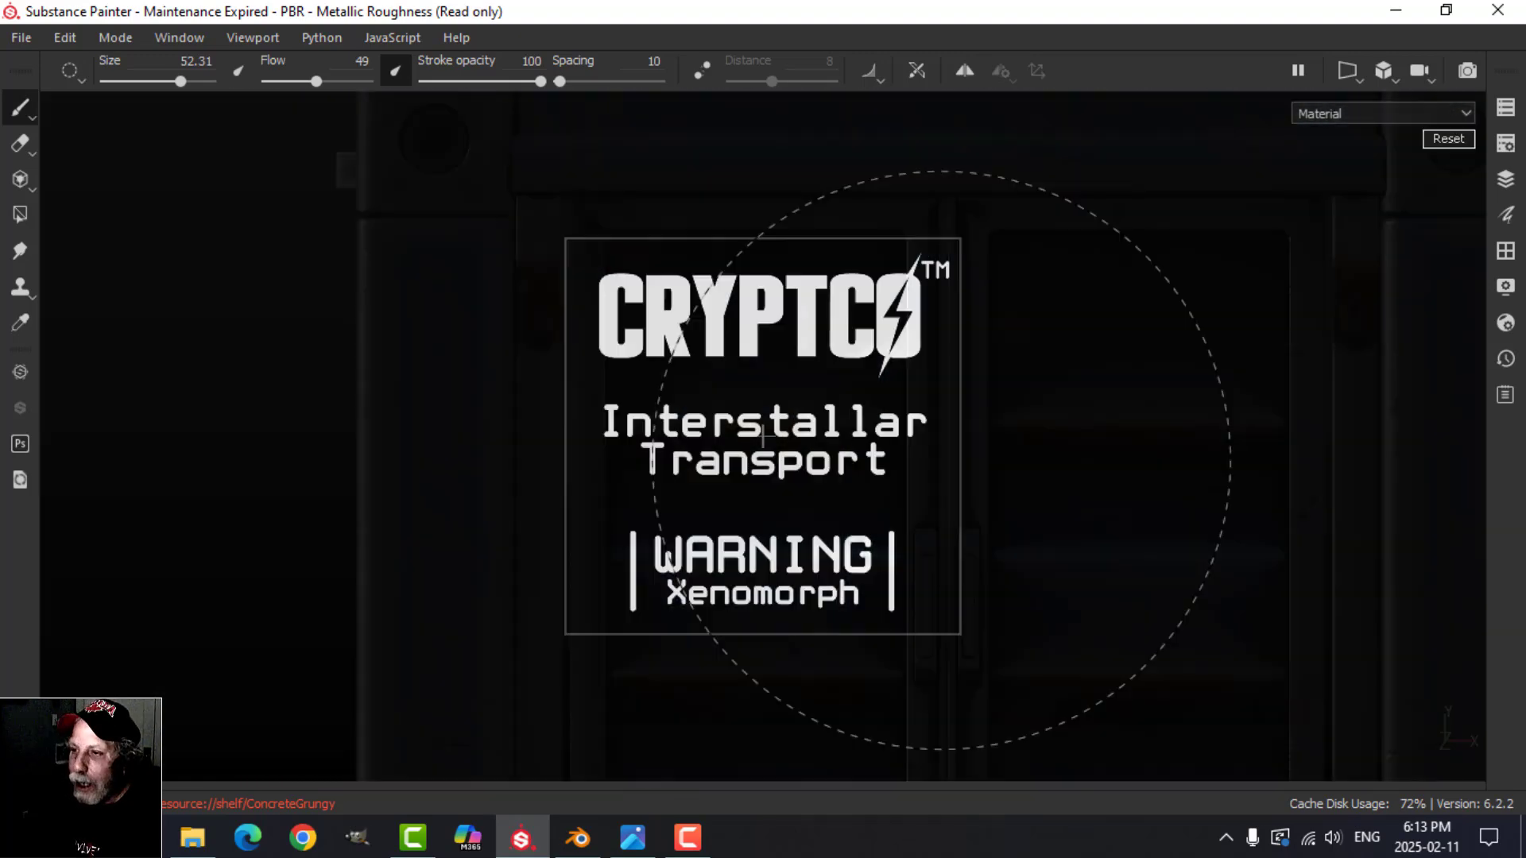
right_click_drag(944, 461, 873, 428)
middle_click_drag(852, 419, 852, 438)
right_click_drag(853, 438, 829, 420)
middle_click_drag(856, 418, 863, 421, "alt")
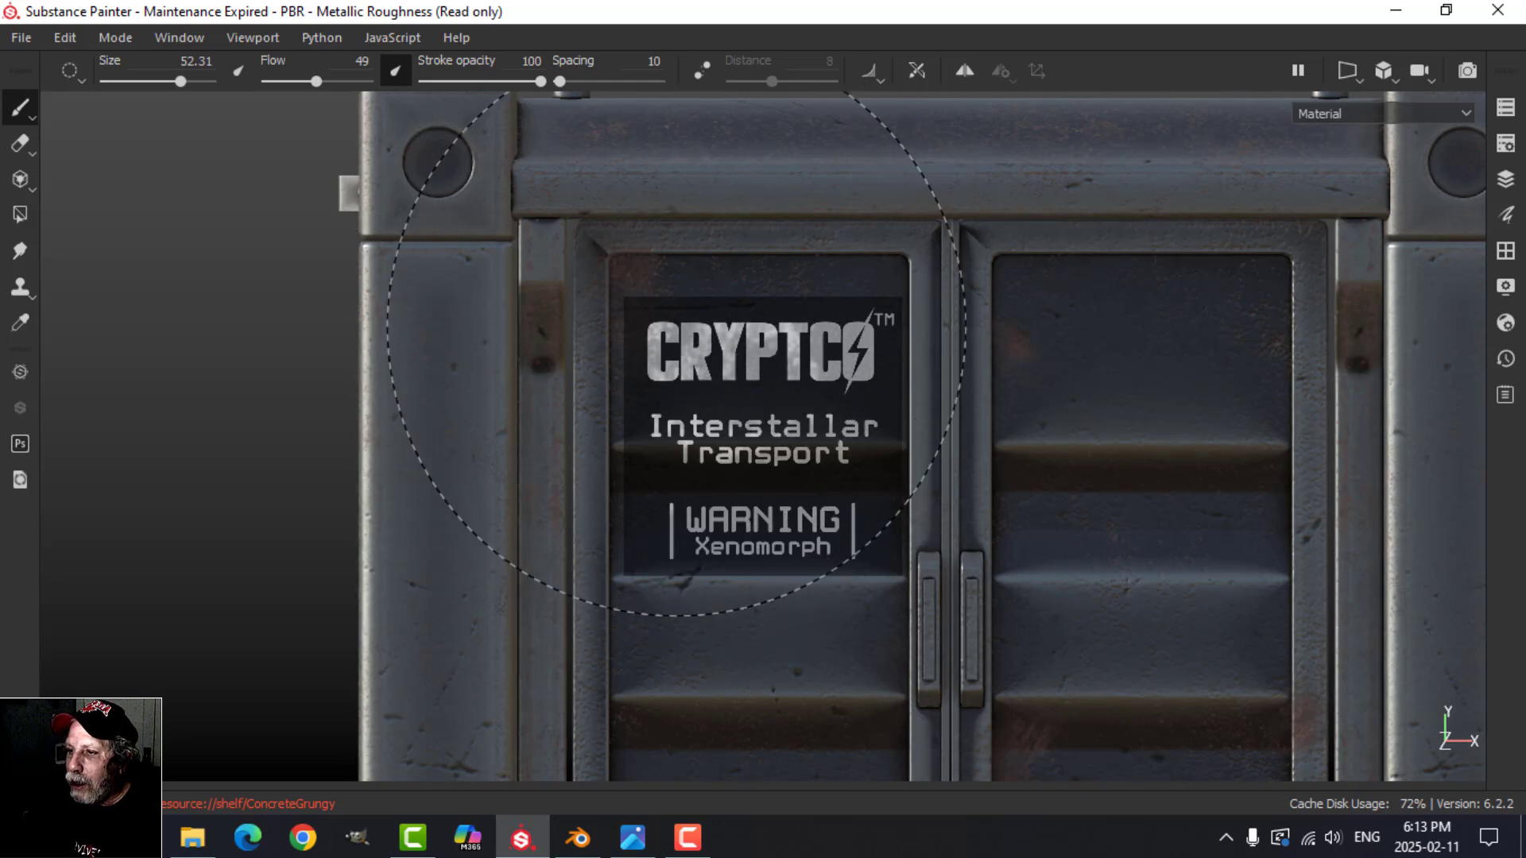
key("Tab")
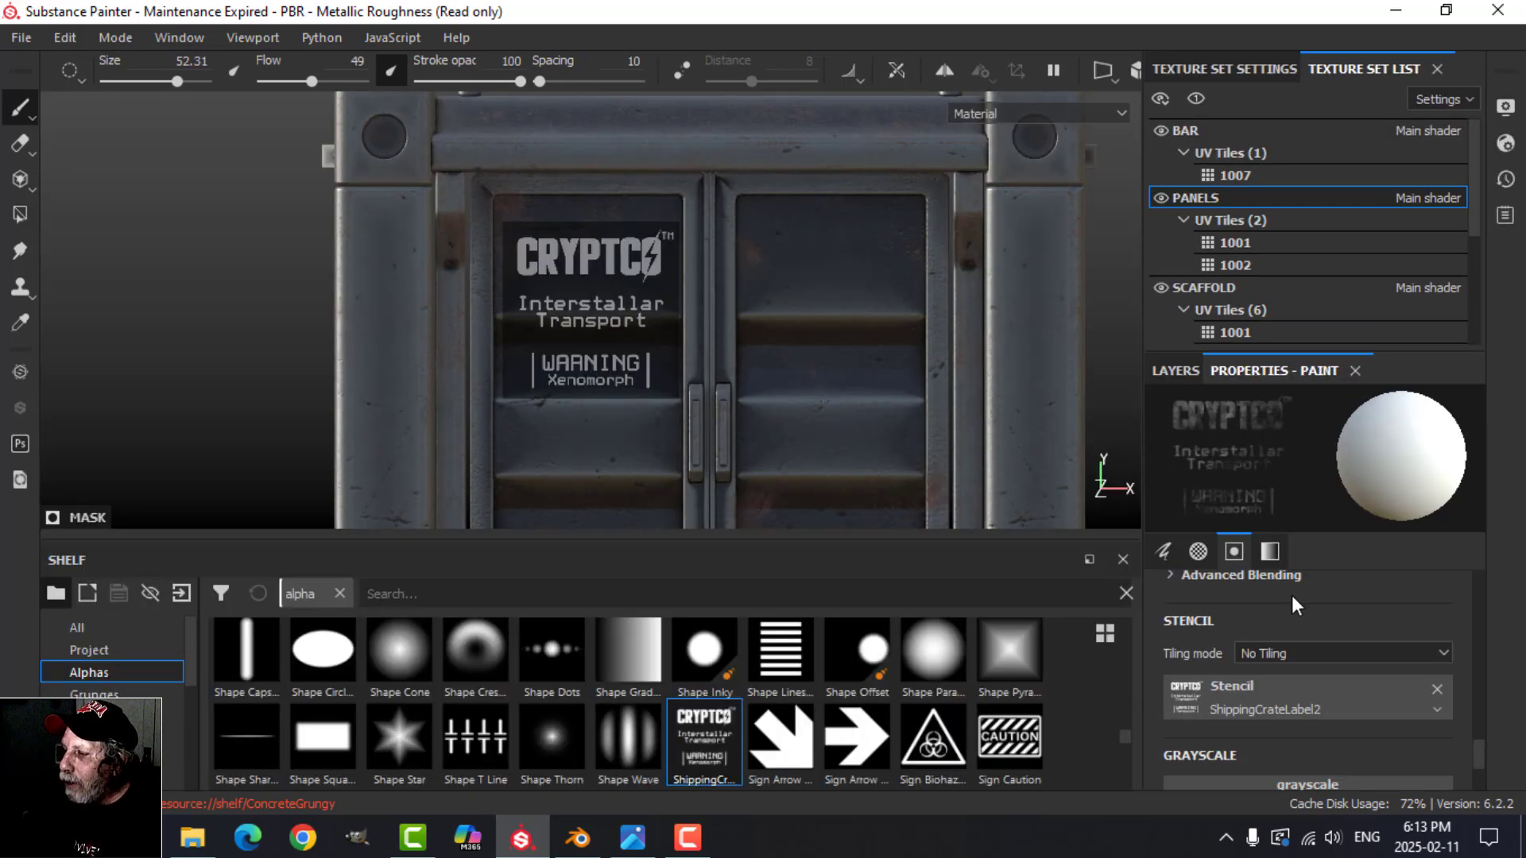
Step: Remove the Alpha Dirt 06 alpha from the paint brush
scroll(1323, 655, "up", 3)
scroll(1331, 671, "down", 3)
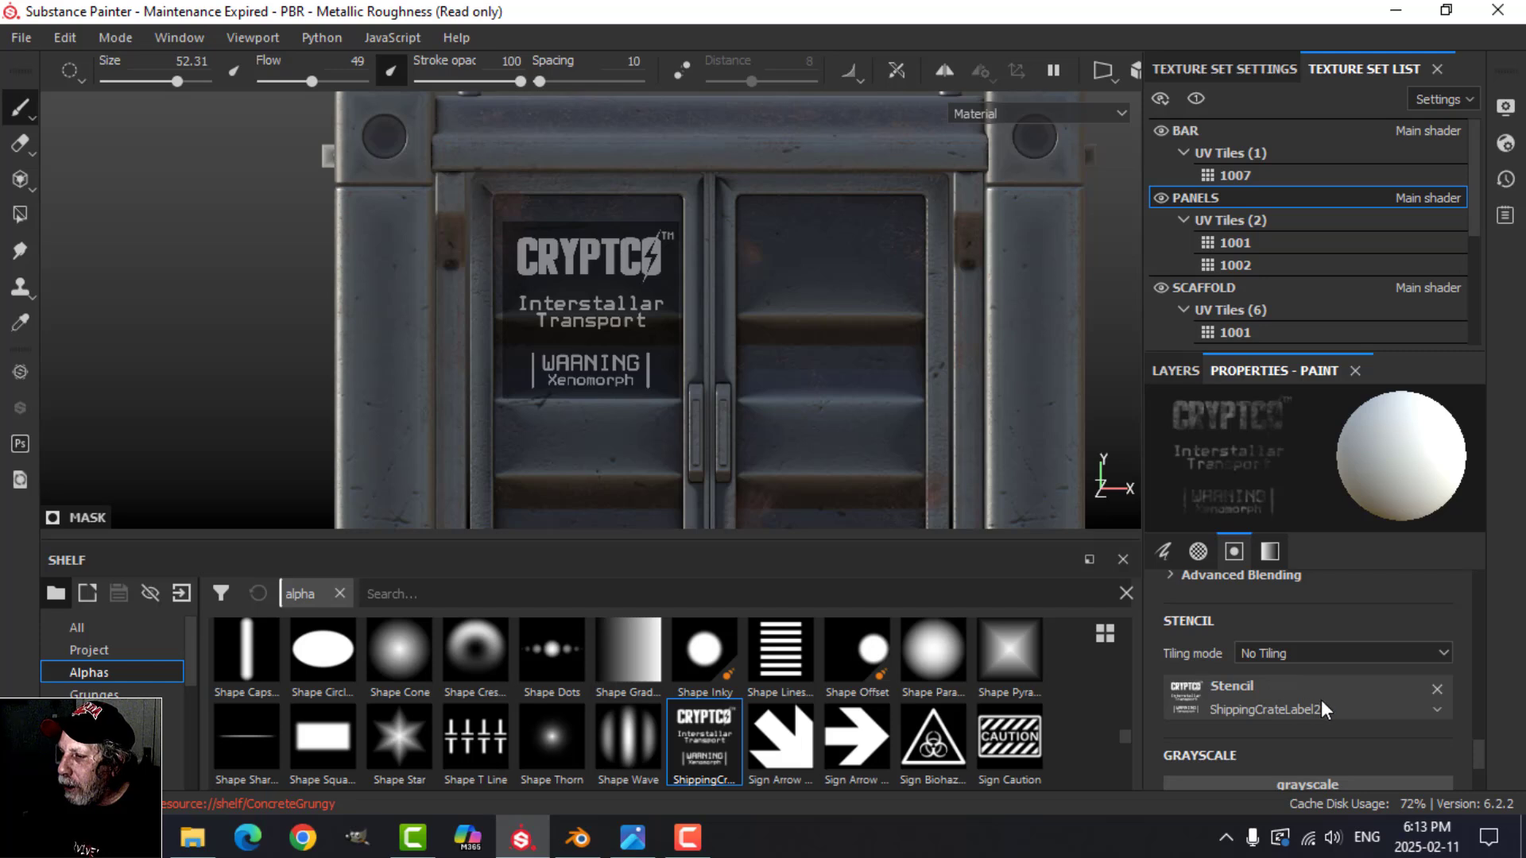
scroll(1343, 703, "up", 3)
scroll(1255, 687, "up", 2)
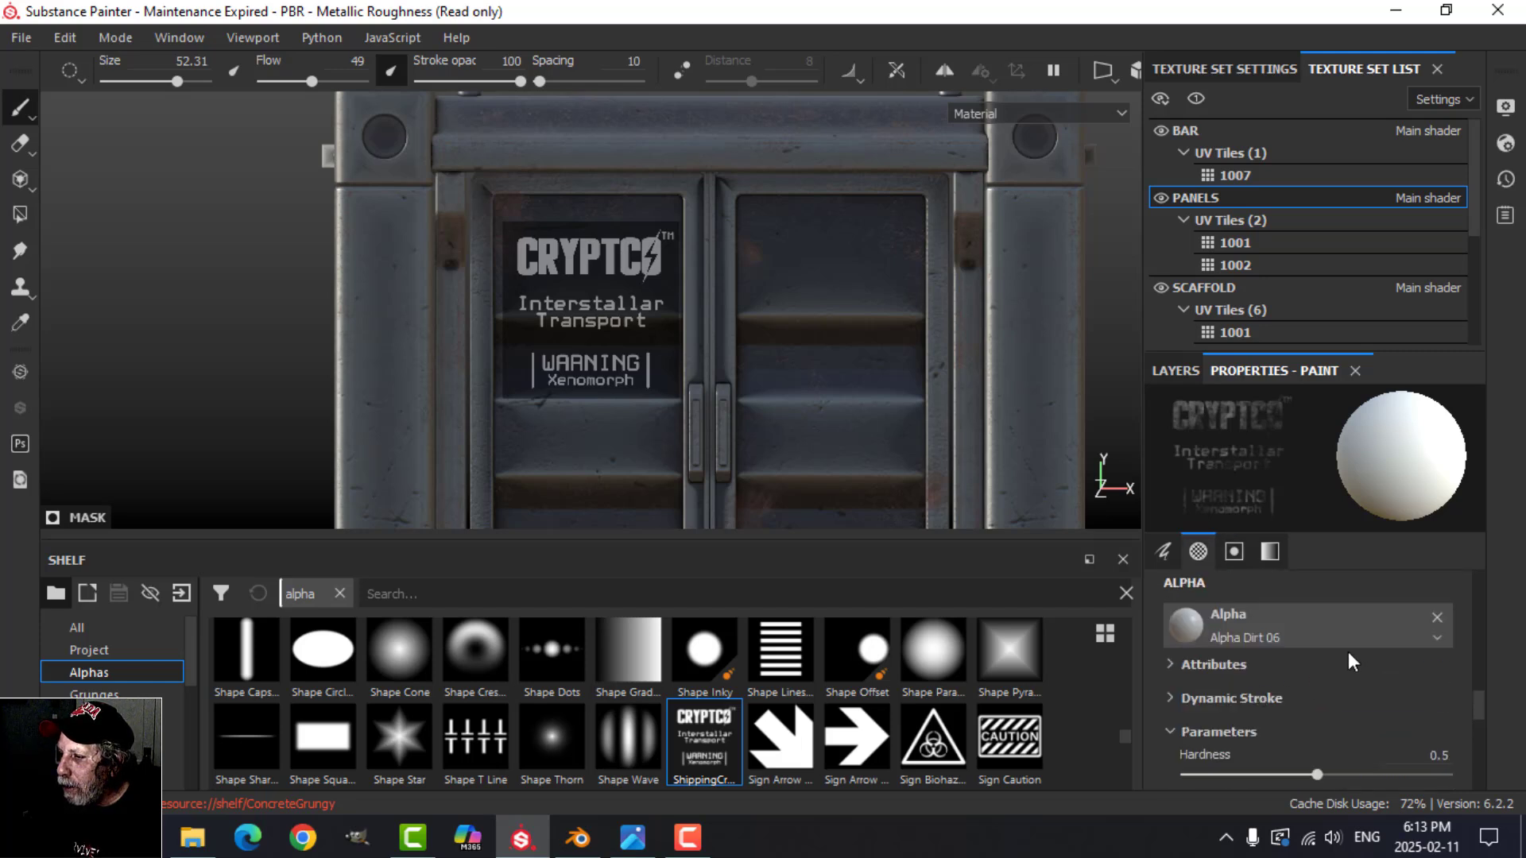
left_click(1446, 616)
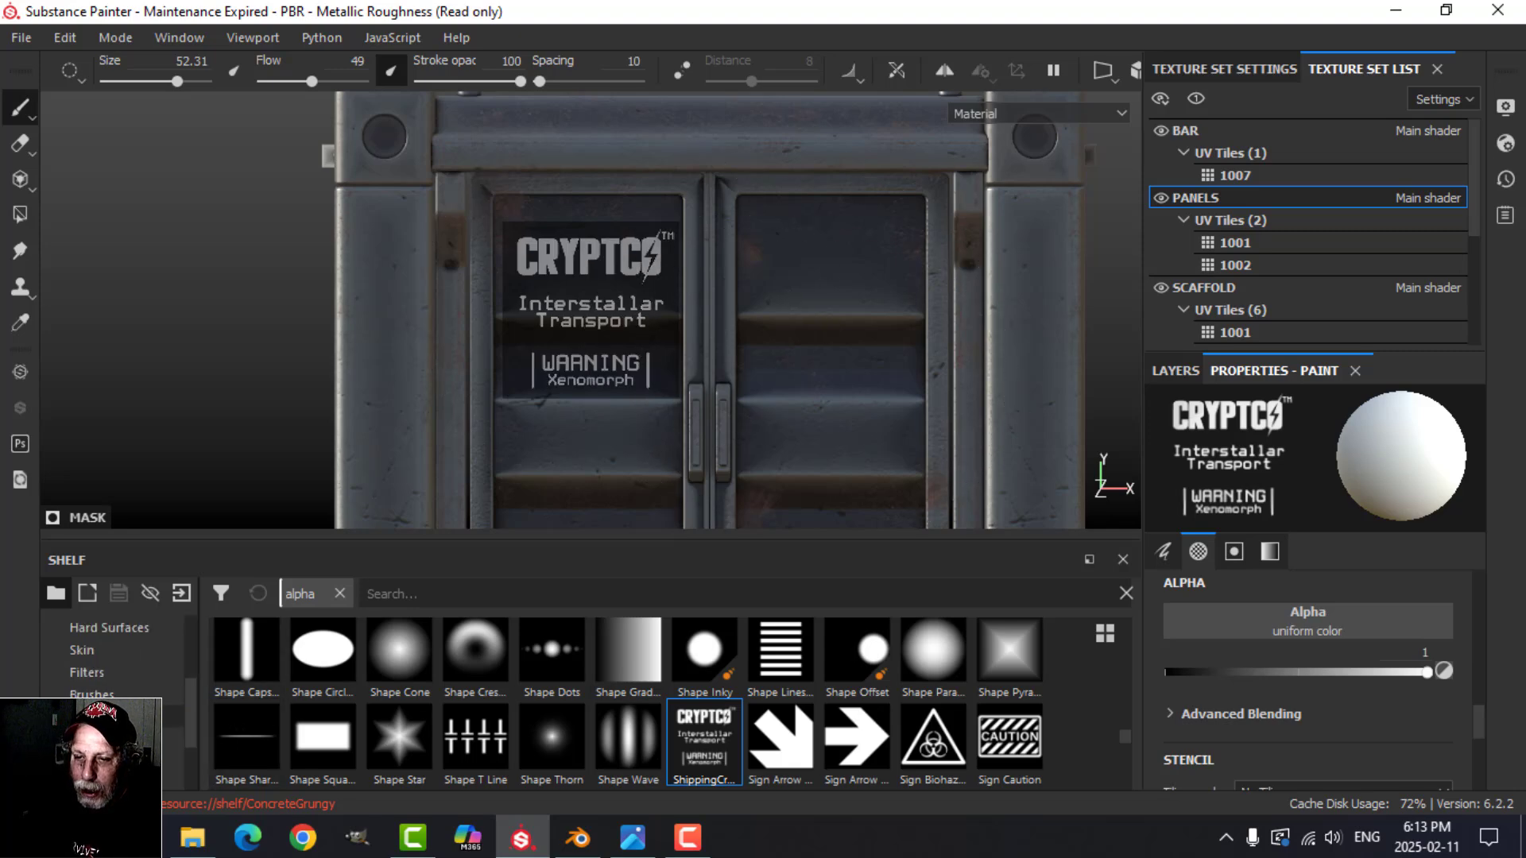
Step: Choose the Basic Hard brush for painting through the label stencil on the left door
left_click(97, 694)
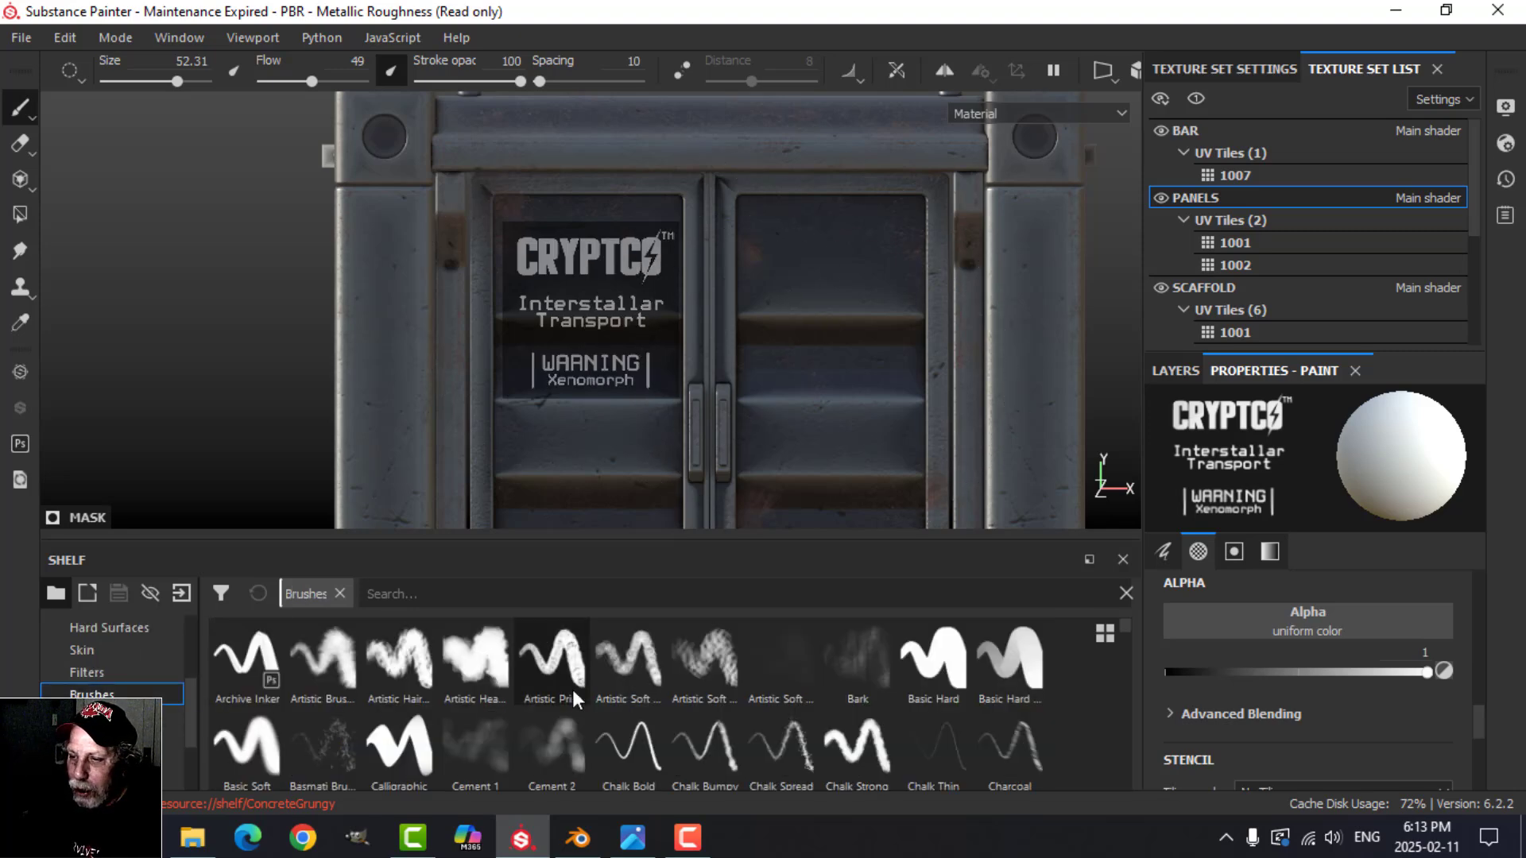
left_click(944, 672)
scroll(608, 278, "up", 2)
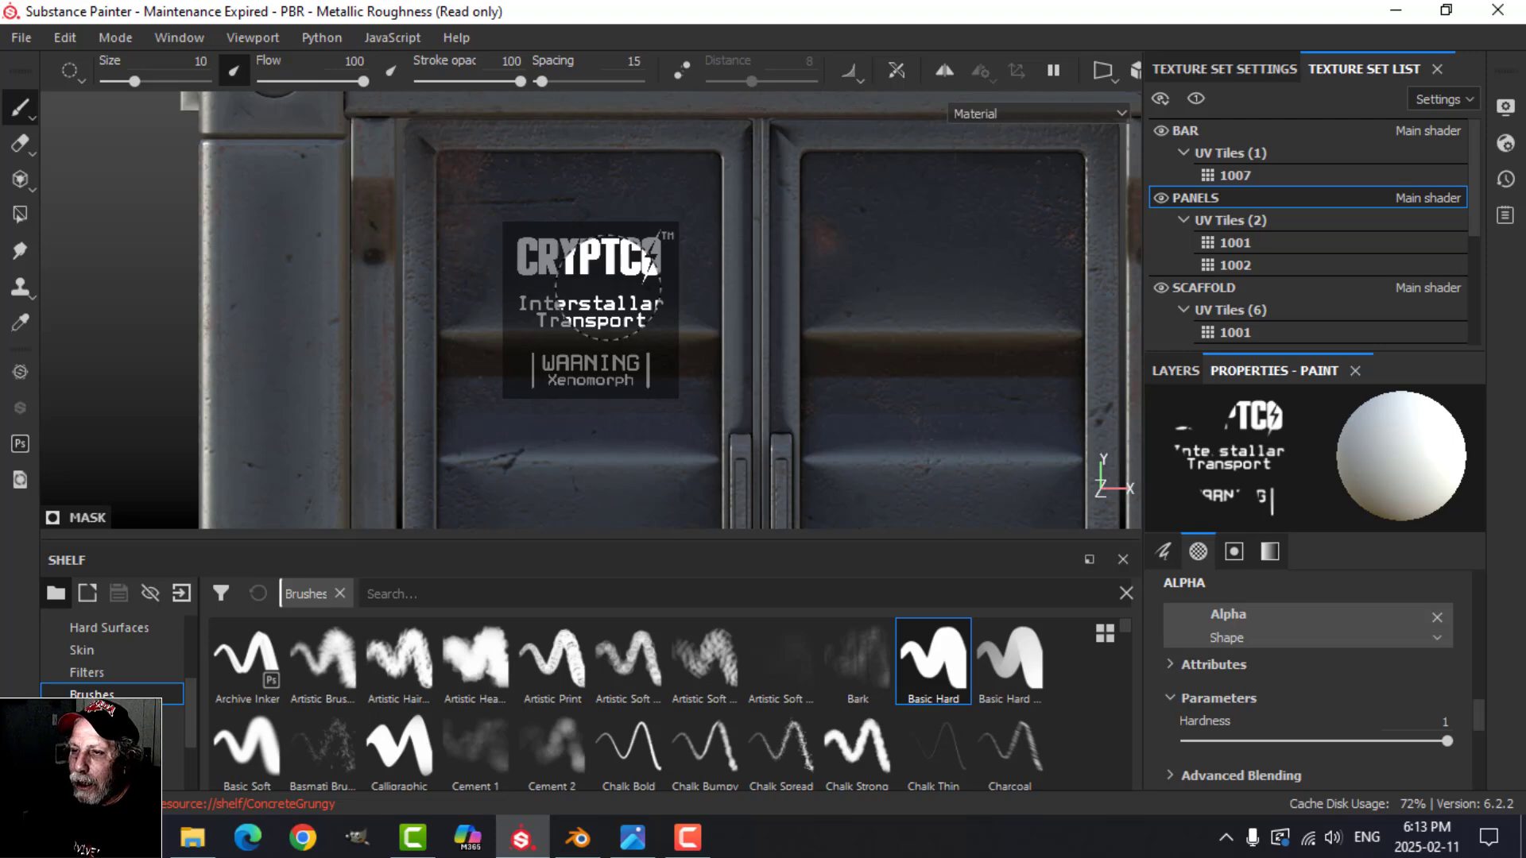
Step: Enlarge the viewport to the full window and fit the label stencil to the width of the left door's upper panel
scroll(612, 274, "down", 3)
key("Tab")
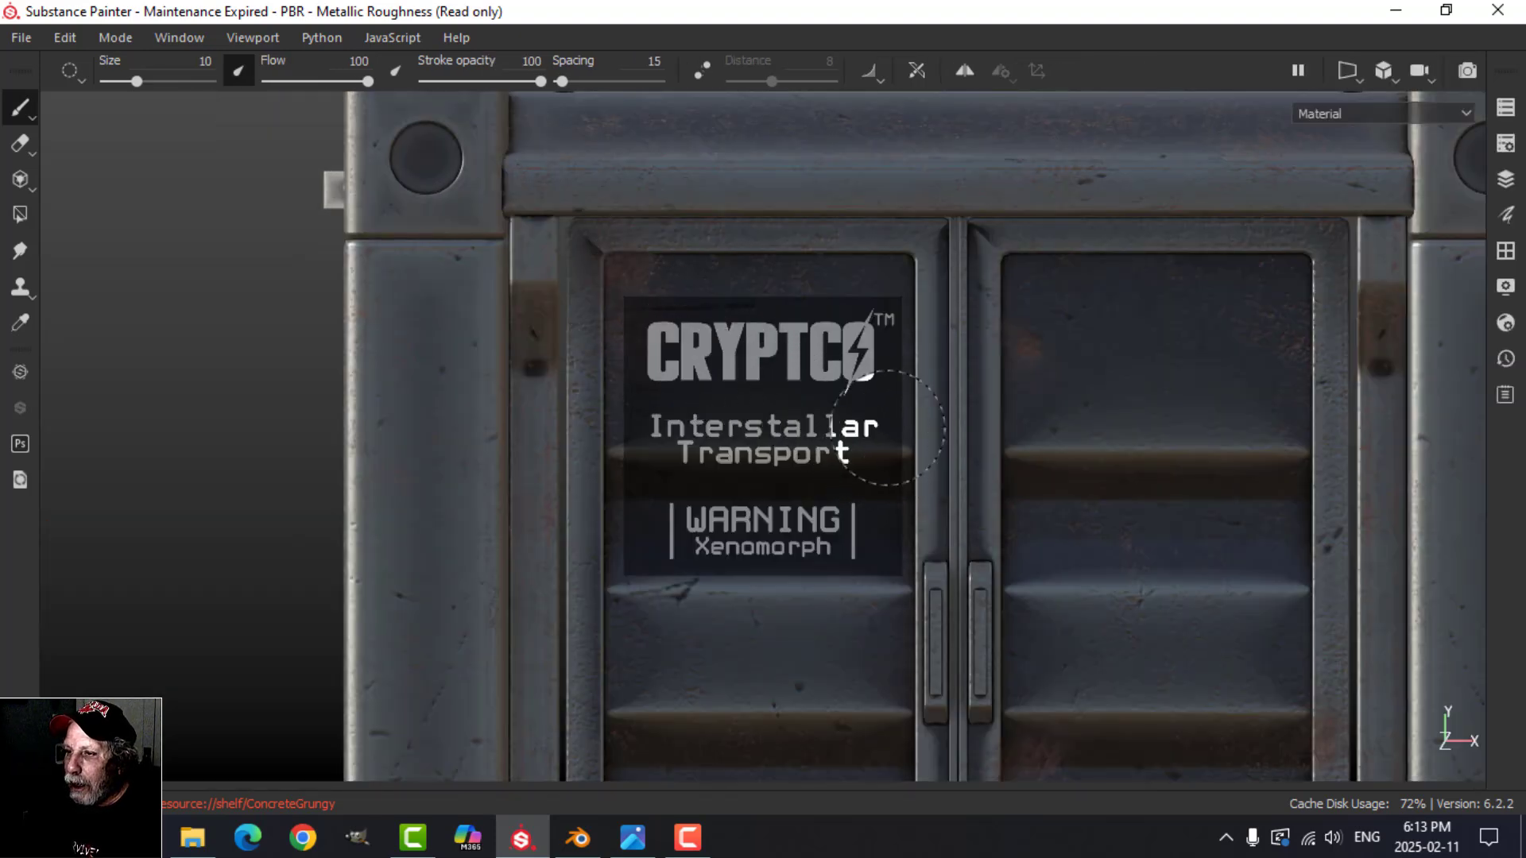
key("s")
right_click_drag(890, 432, 892, 440)
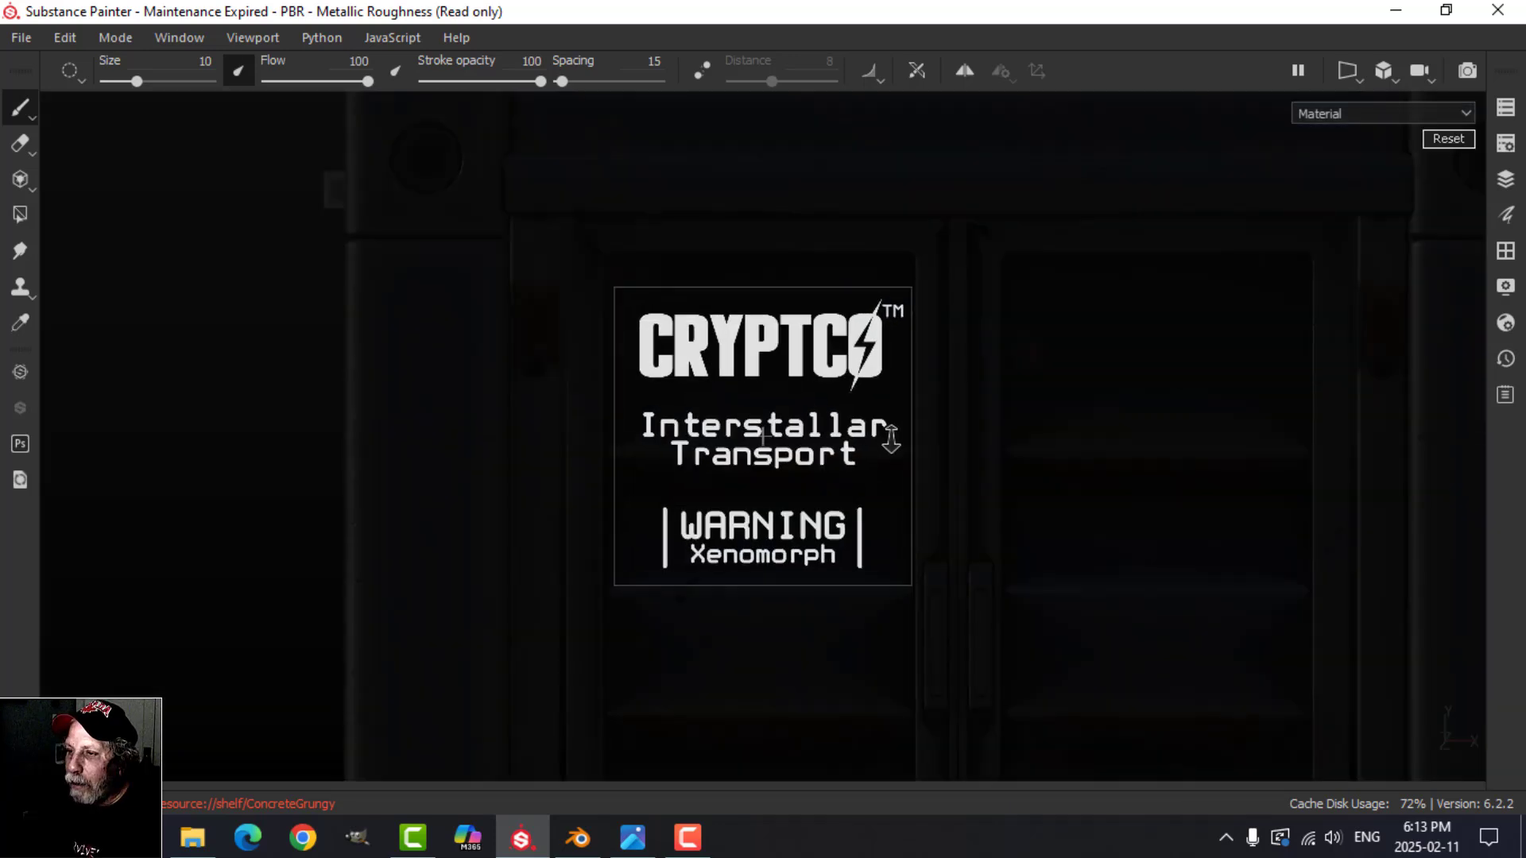
middle_click_drag(858, 438, 865, 438, "alt")
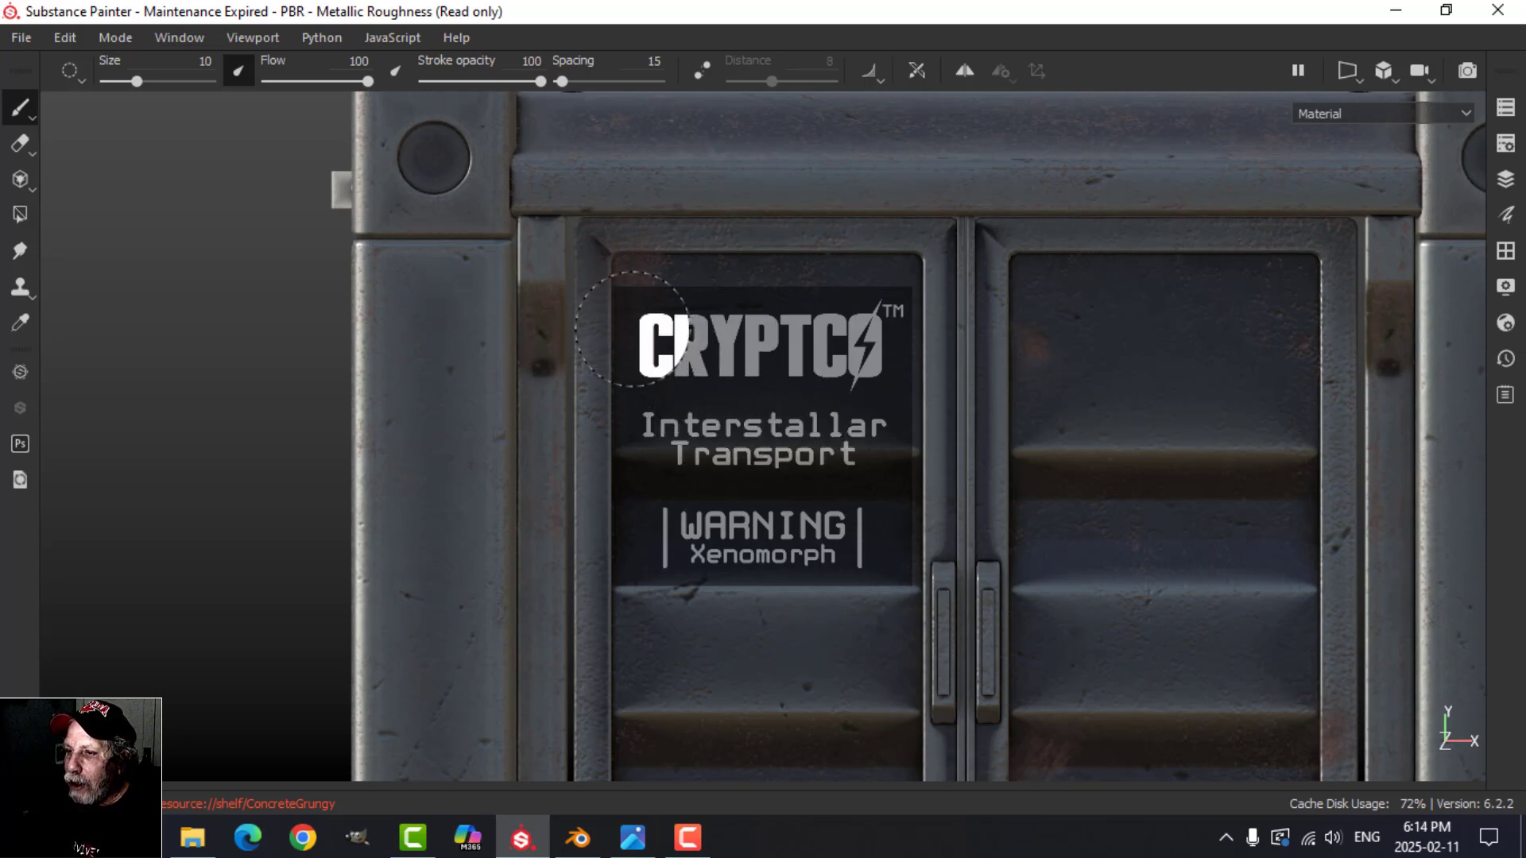
Step: Reduce the brush size to 5.05 and paint the CRYPTCO logo through the stencil onto the left door's upper panel
key("bracketleft")
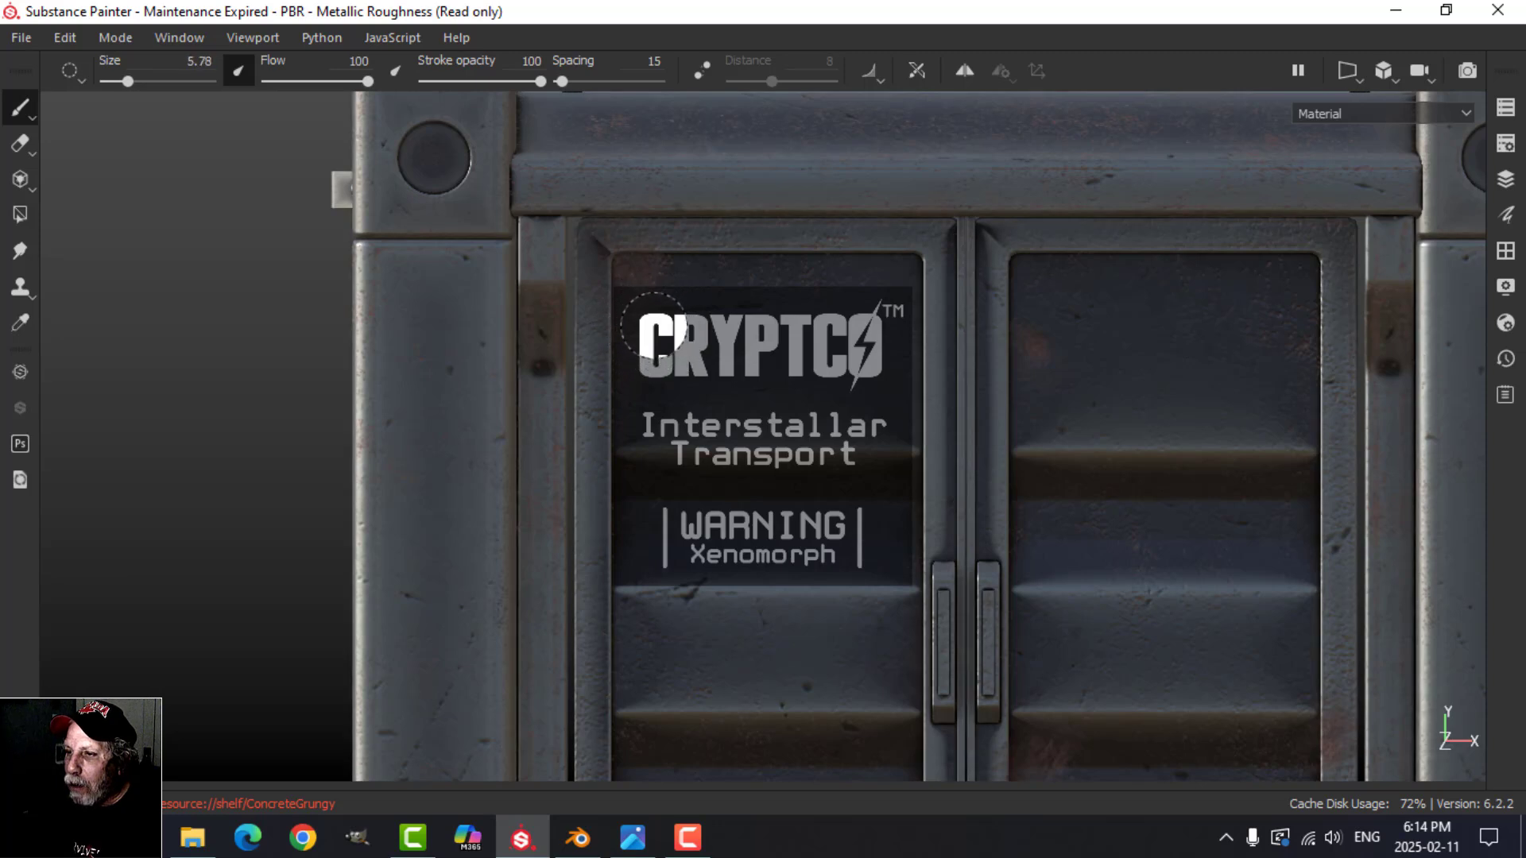
left_click_drag(653, 326, 725, 321)
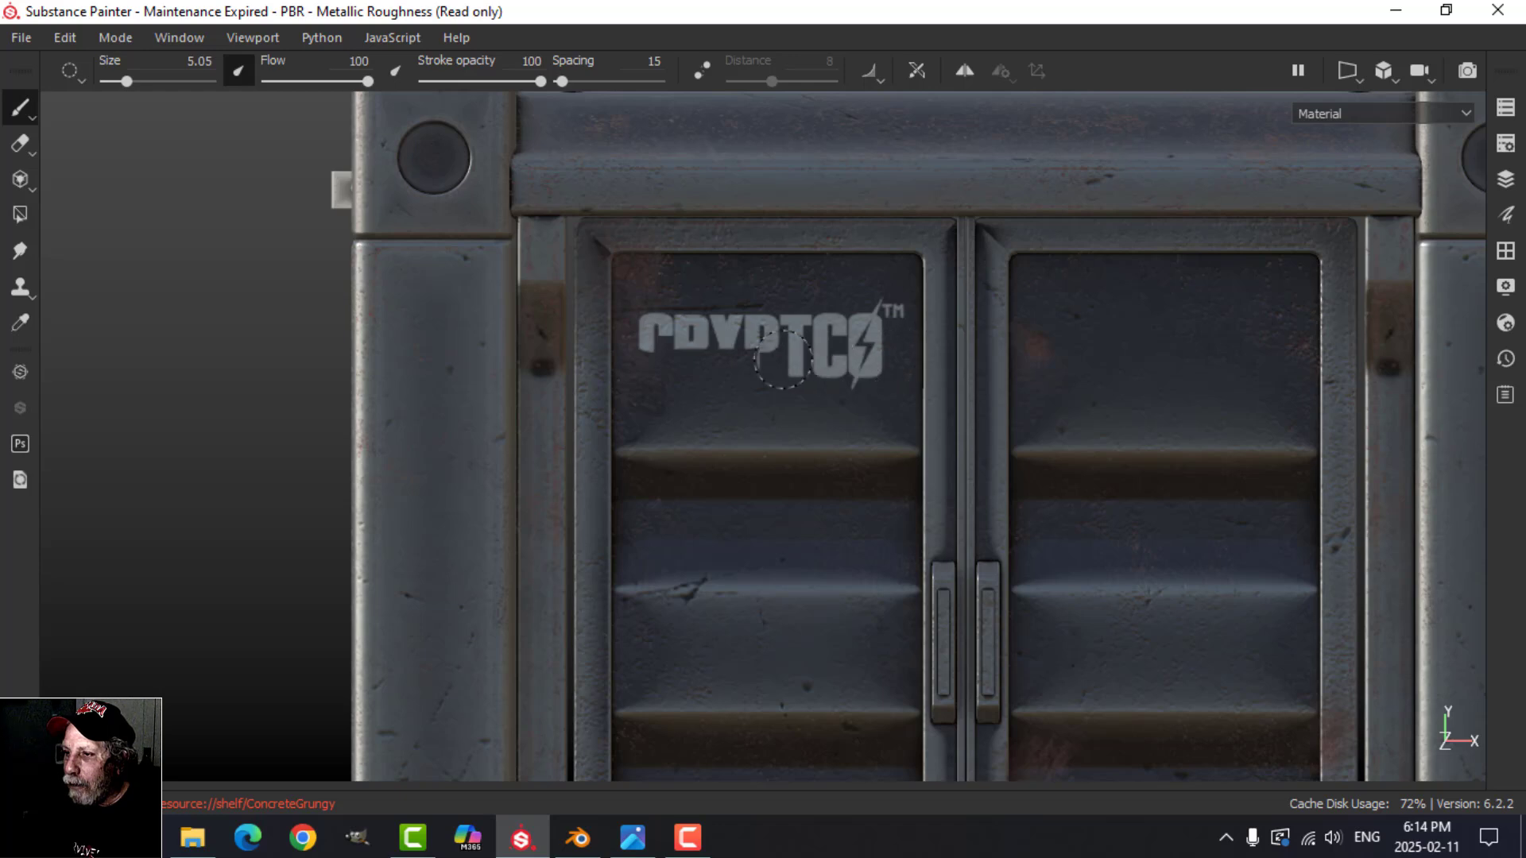
left_click_drag(783, 359, 645, 358)
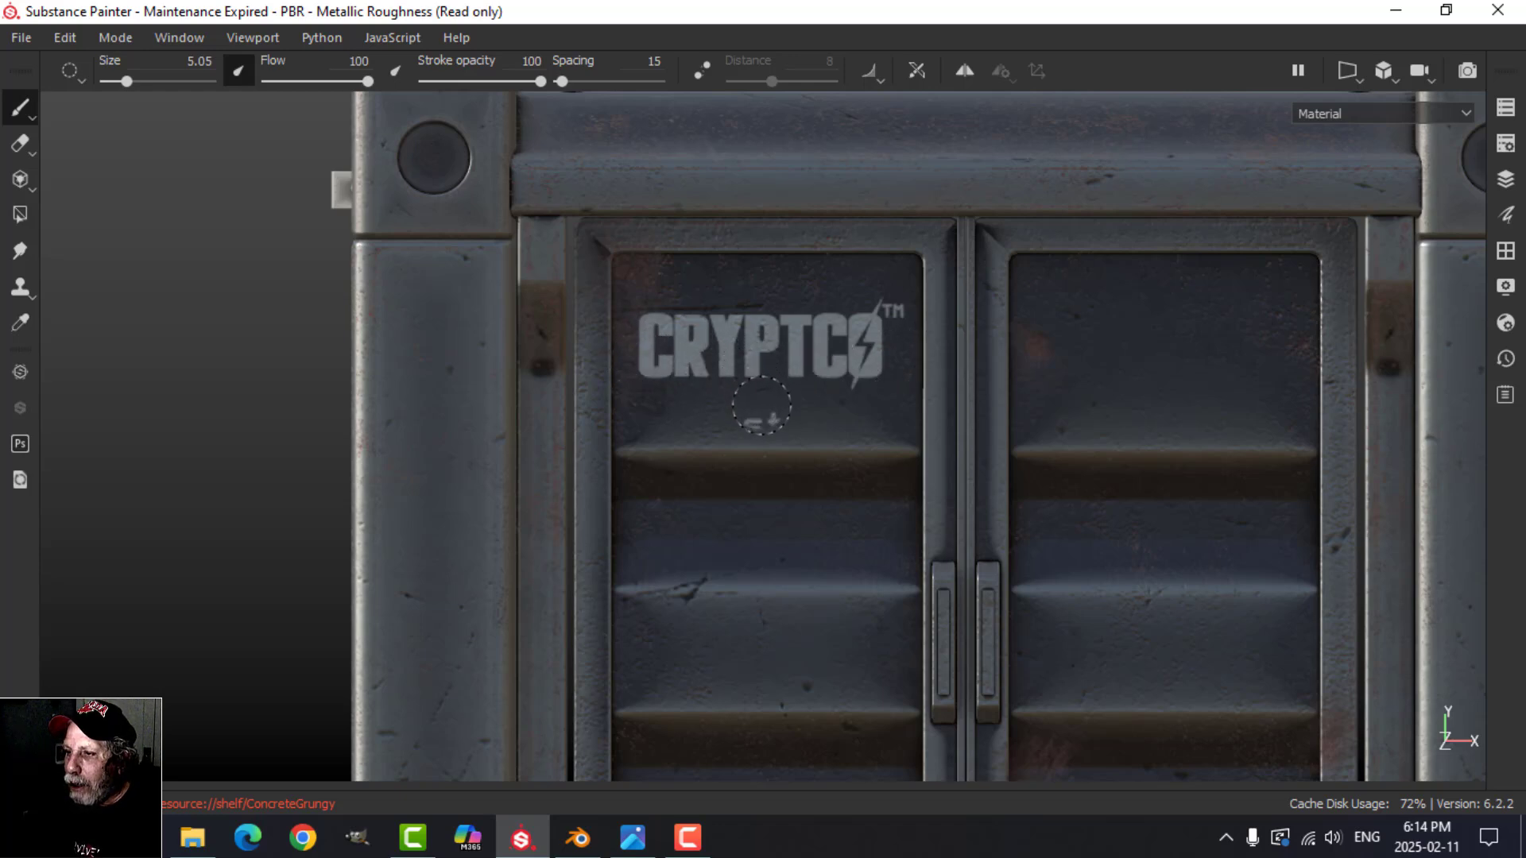
left_click_drag(762, 405, 790, 424)
Step: Invert the brush's mask value and erase the stray bits of the Interstallar line below the CRYPTCO logo
key("x")
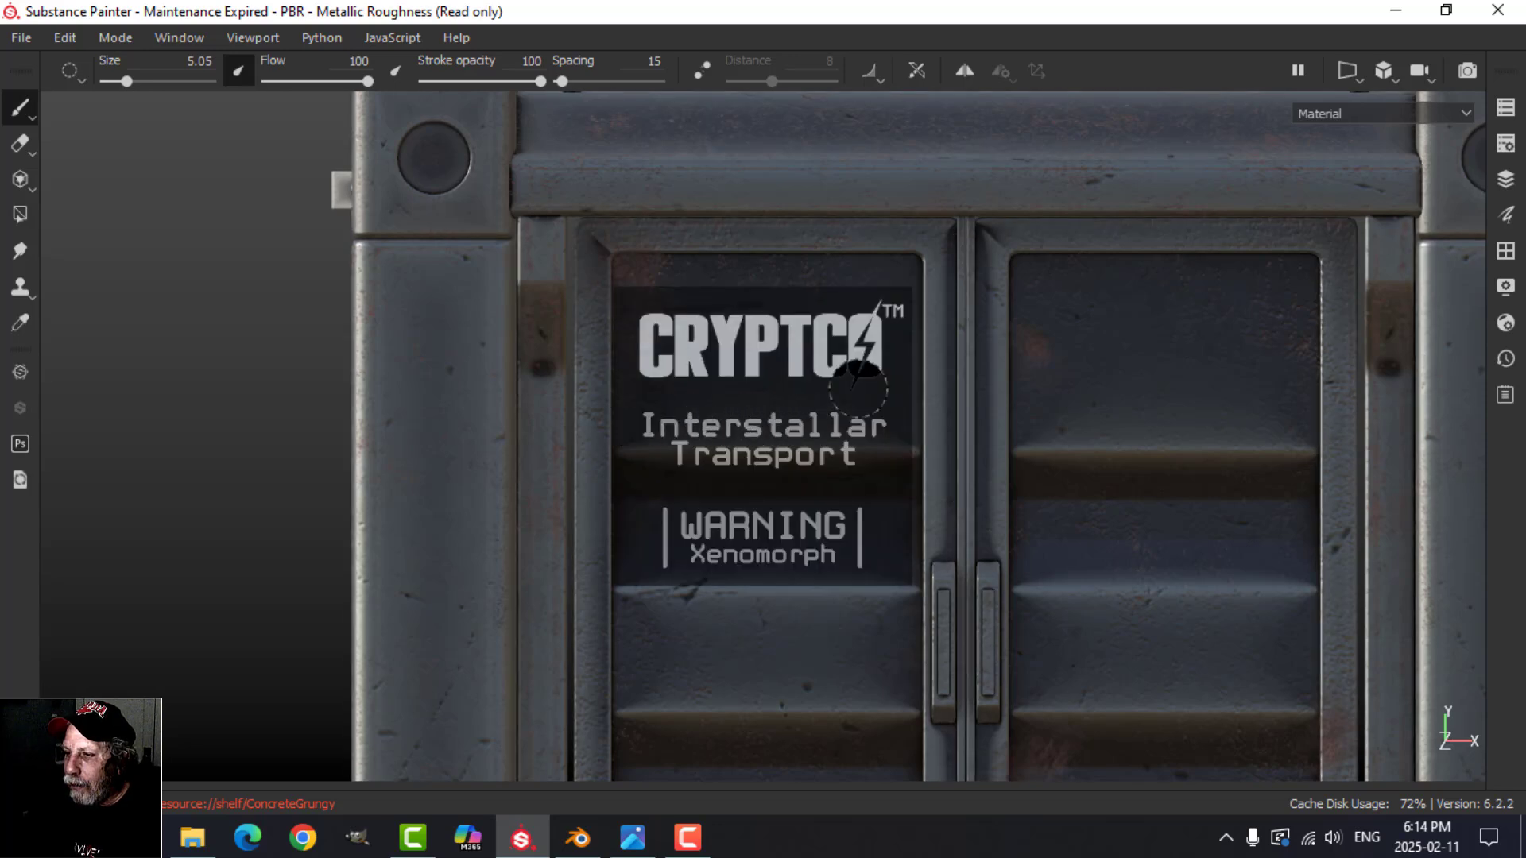
mouse_move(818, 361)
left_mouse_down()
mouse_move(660, 354)
mouse_move(888, 323)
left_mouse_up()
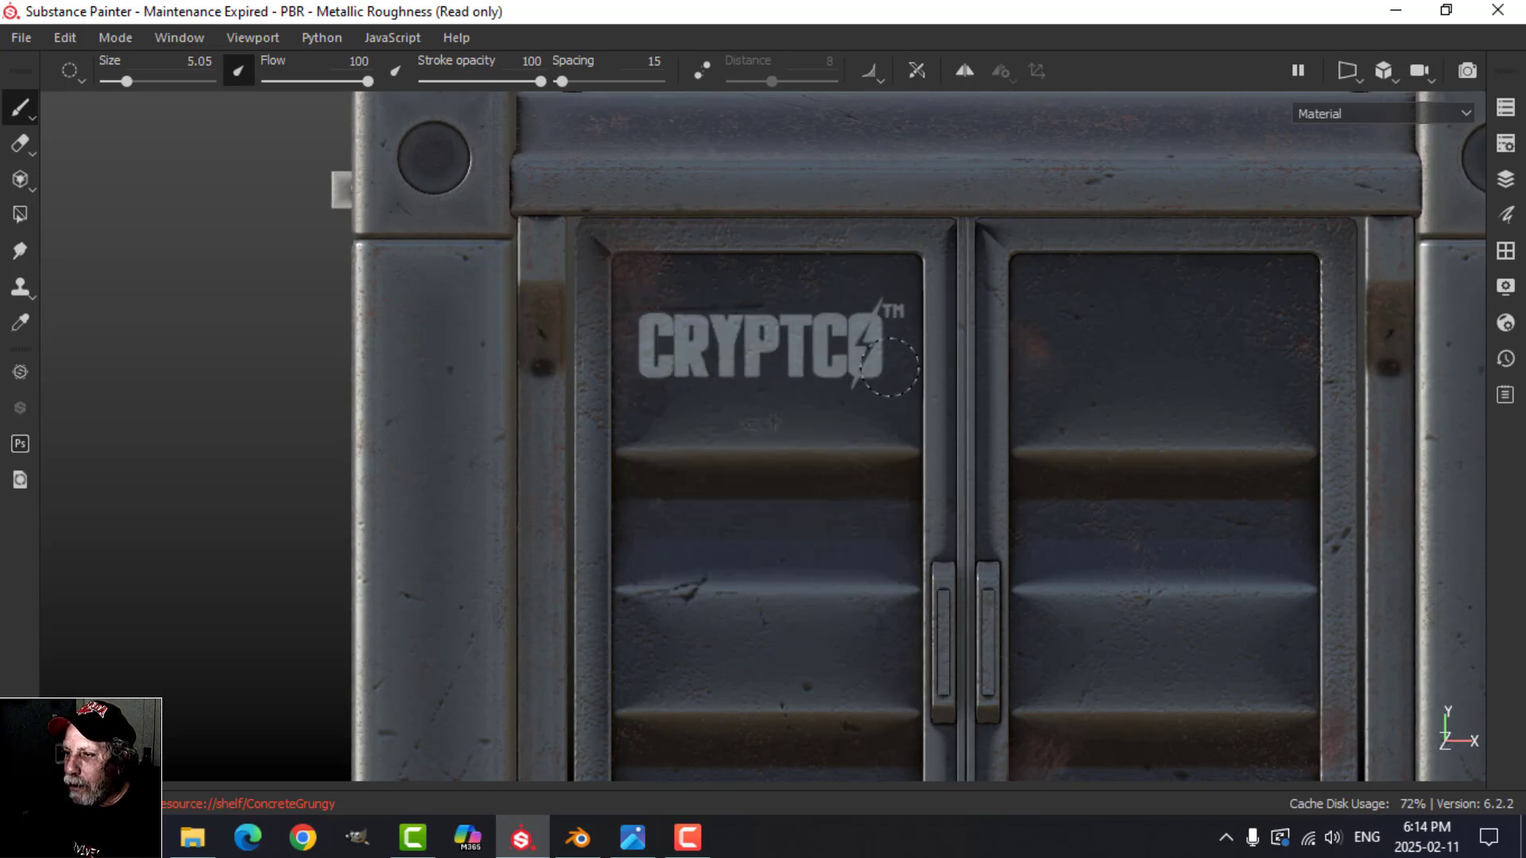
left_click_drag(711, 348, 696, 350)
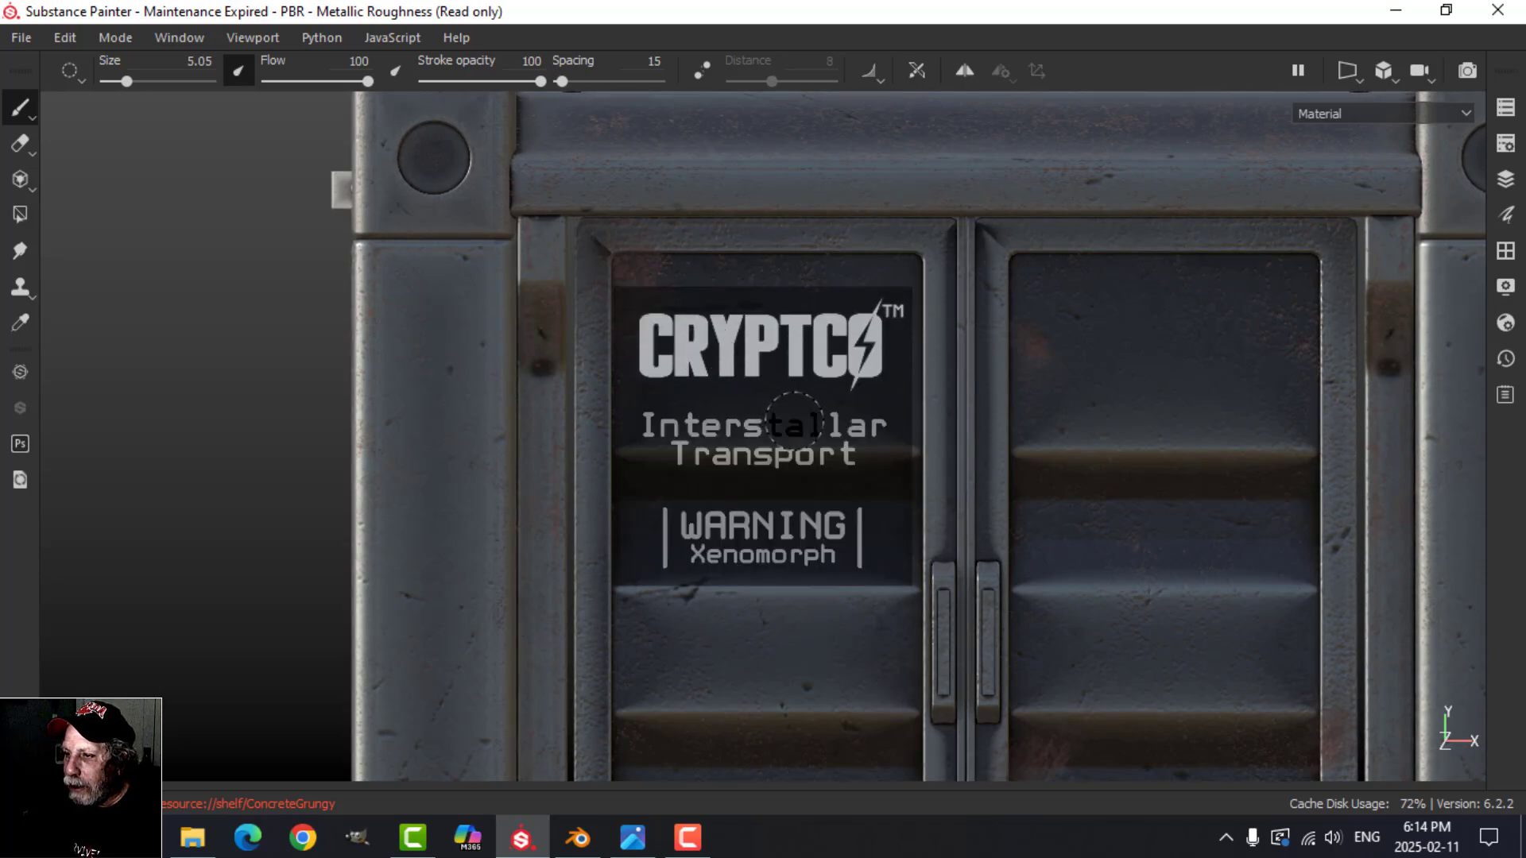
left_click_drag(790, 421, 684, 417)
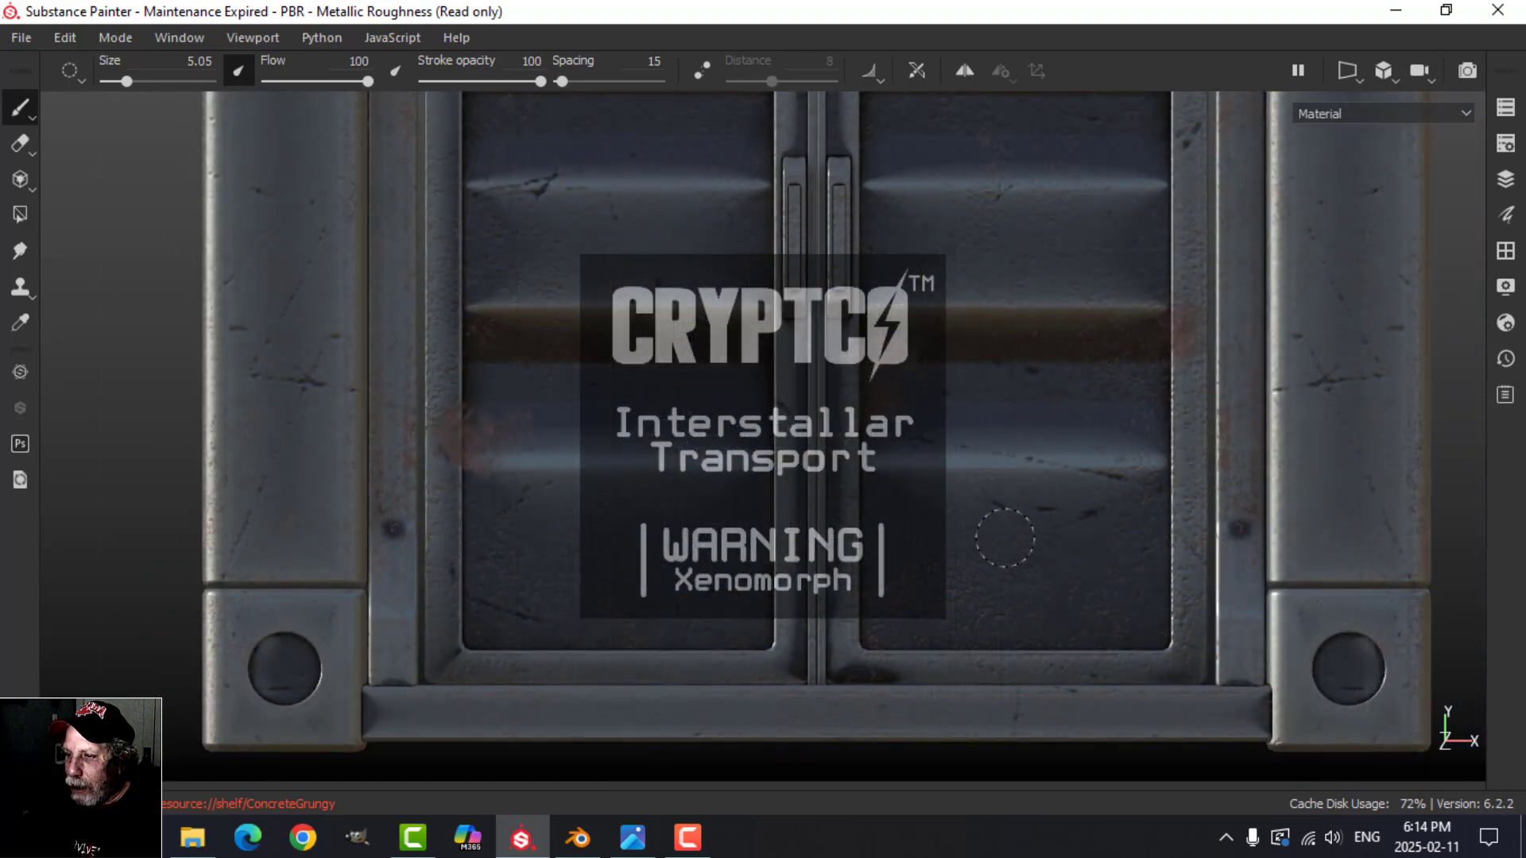
Step: Enlarge the stencil over the left door's lowest panel and paint the WARNING Xenomorph text there
mouse_move(998, 538)
middle_mouse_down("alt")
mouse_move(1080, 556)
mouse_move(1101, 530)
mouse_move(1135, 545)
middle_mouse_up("alt")
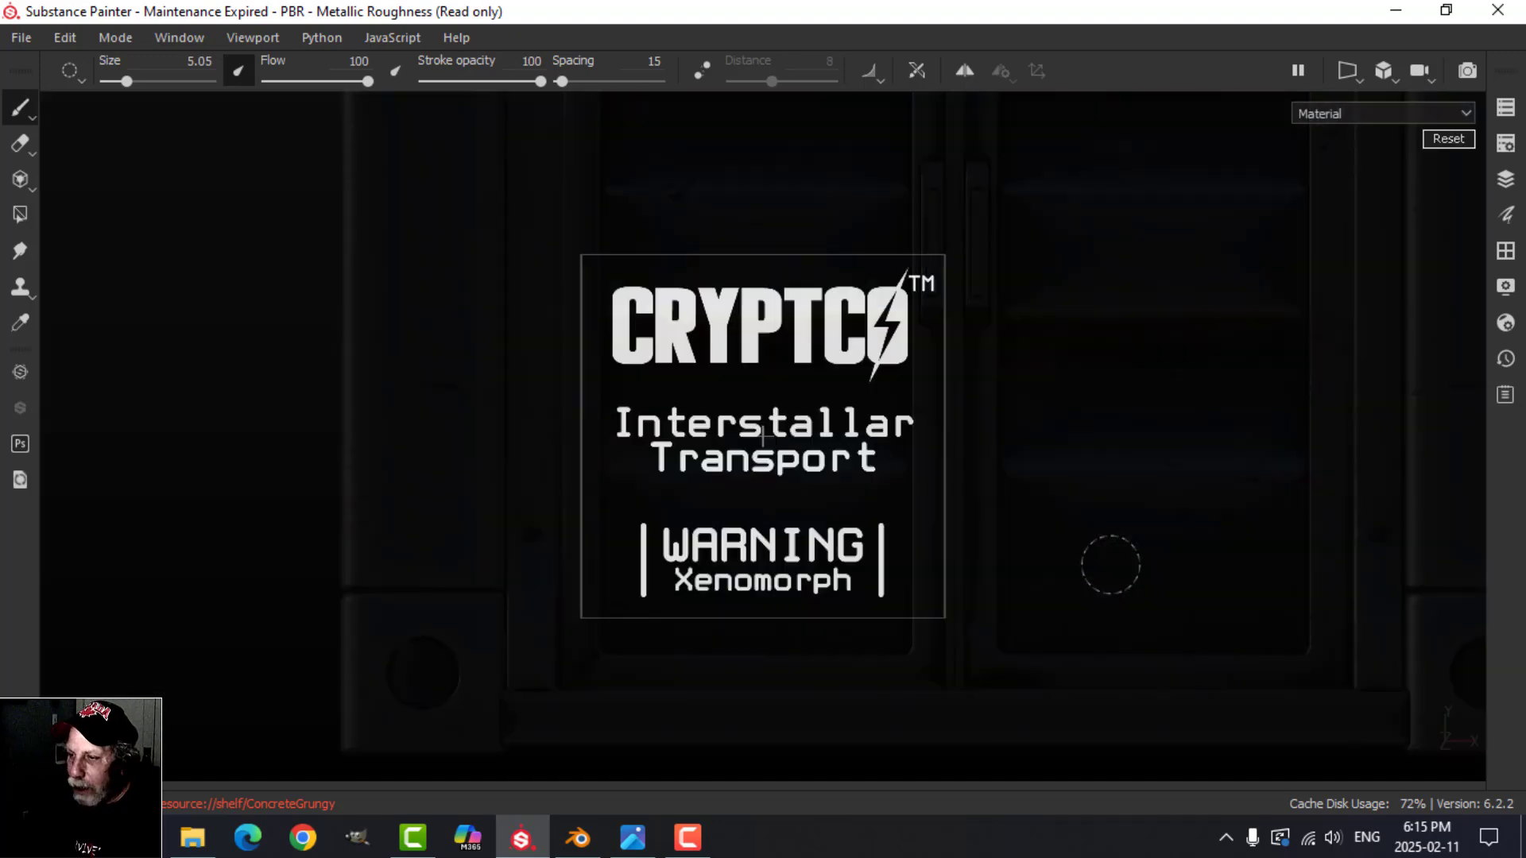
right_click_drag(1107, 562, 1105, 581)
middle_click_drag(1105, 582, 1109, 605, "alt")
mouse_move(628, 544)
left_mouse_down()
mouse_move(642, 612)
mouse_move(658, 571)
left_mouse_up()
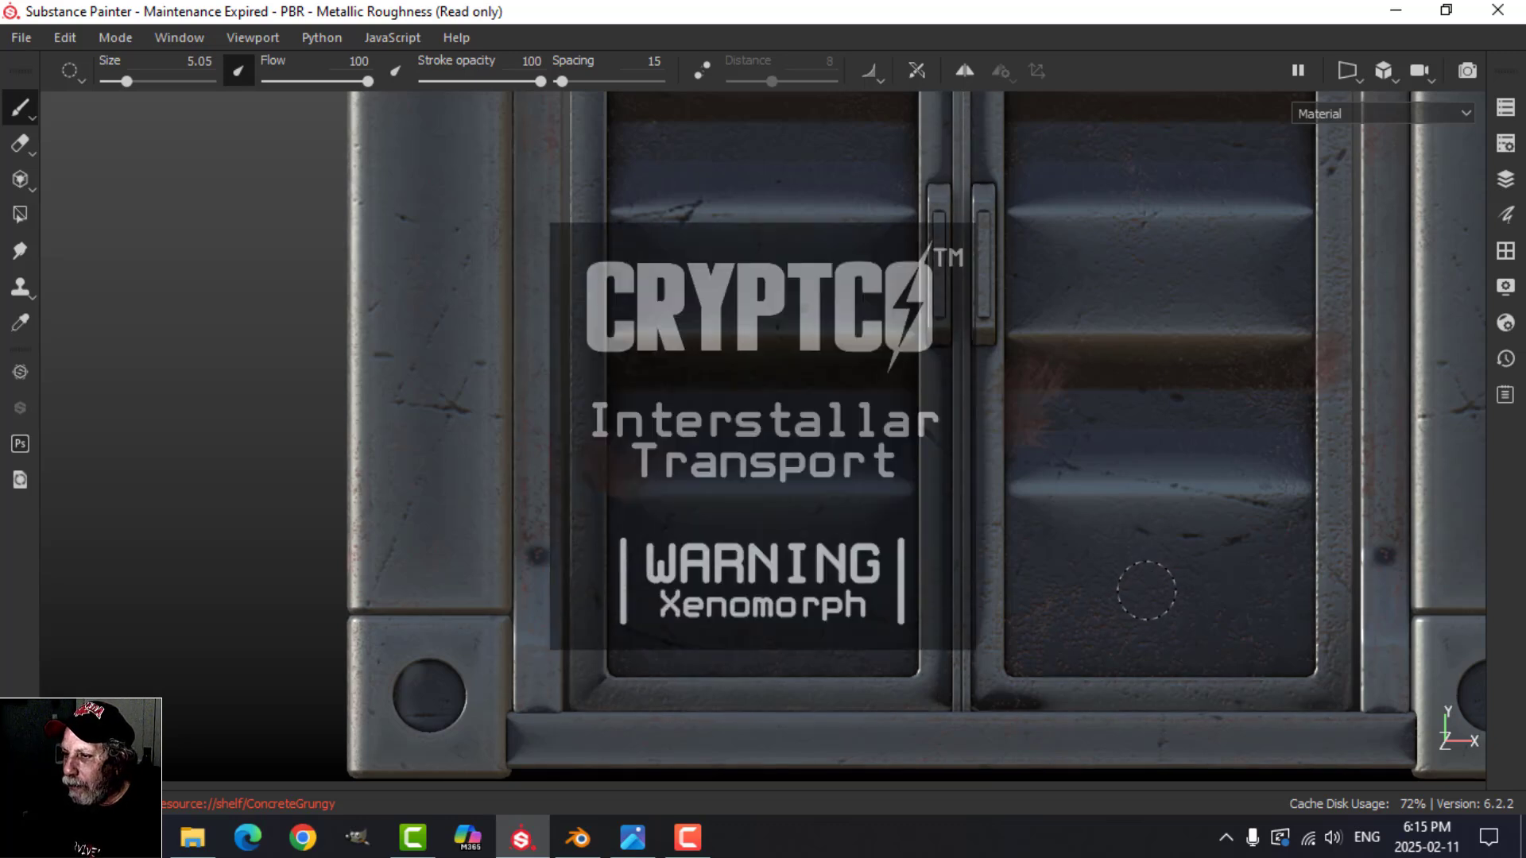
mouse_move(648, 564)
left_mouse_down()
mouse_move(728, 560)
mouse_move(640, 561)
left_mouse_up()
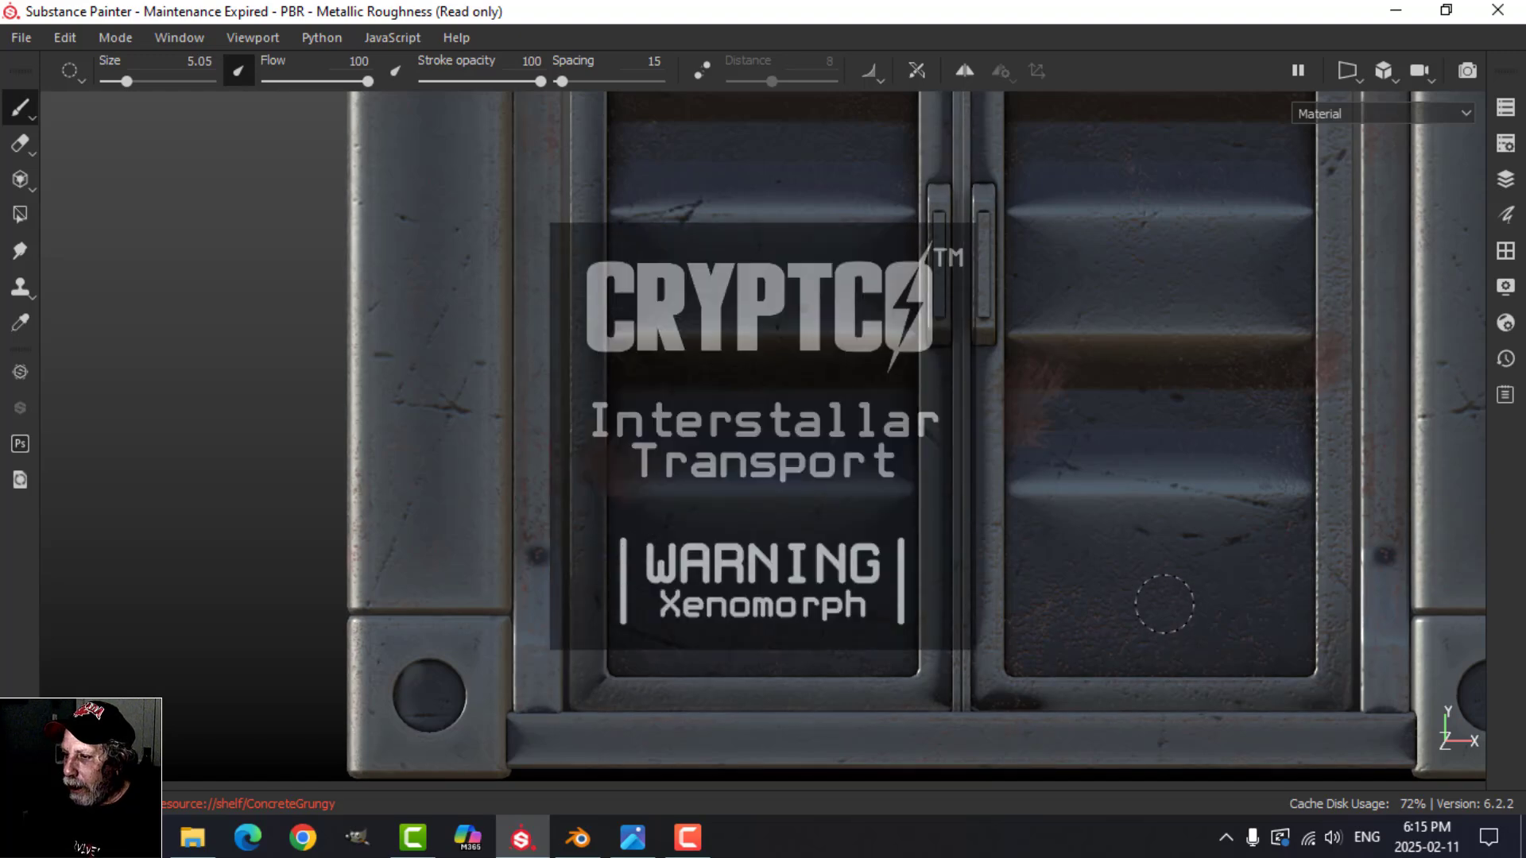
Step: Paint the same WARNING Xenomorph text through the stencil onto the right door's lowest panel
middle_click_drag(1151, 602, 757, 602, "alt")
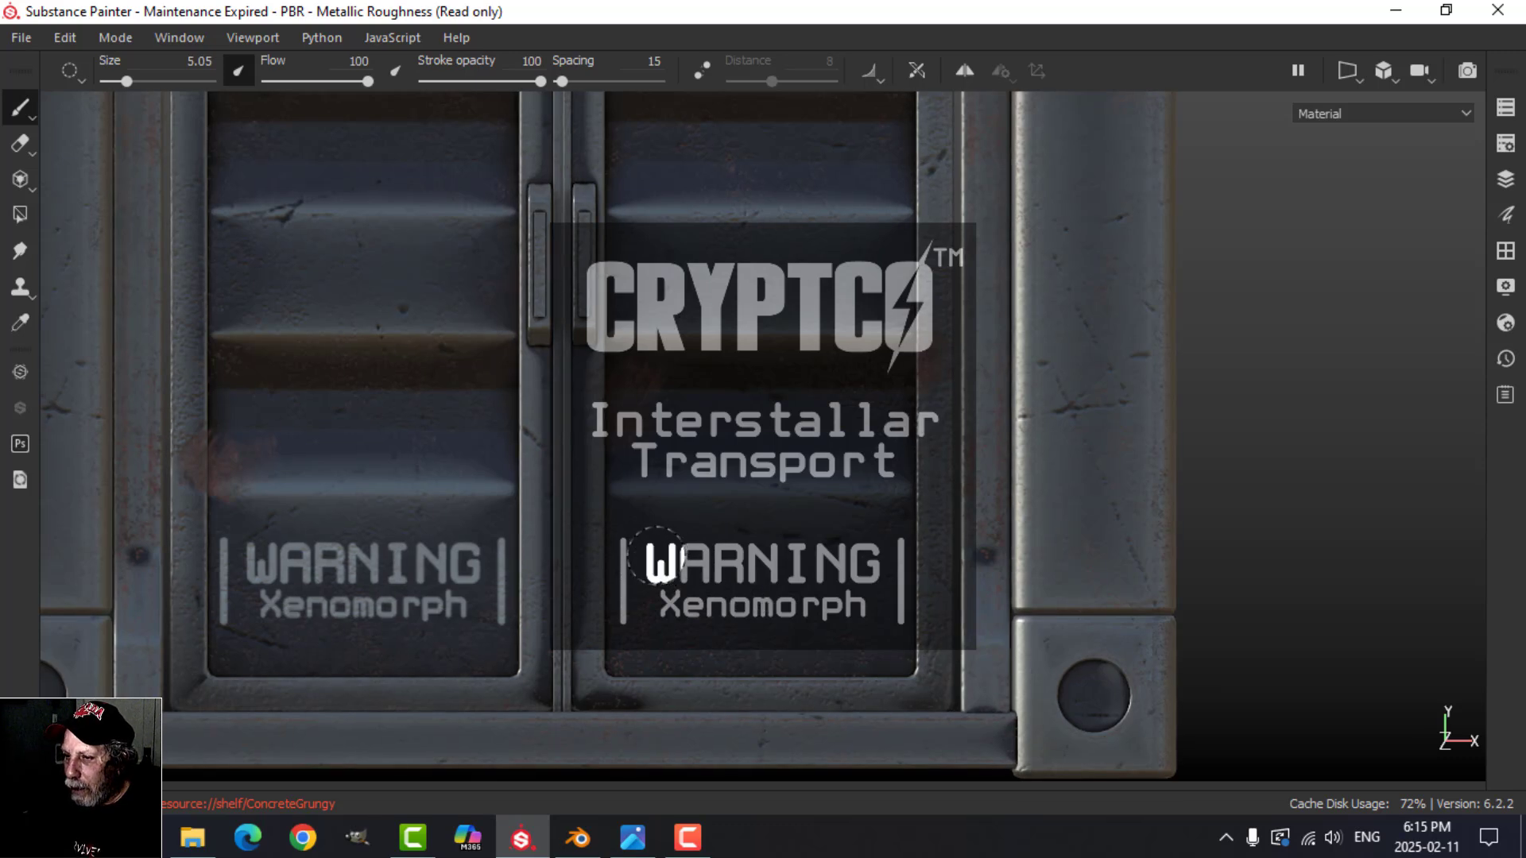
mouse_move(623, 555)
left_mouse_down()
mouse_move(777, 556)
mouse_move(796, 580)
mouse_move(761, 618)
left_mouse_up()
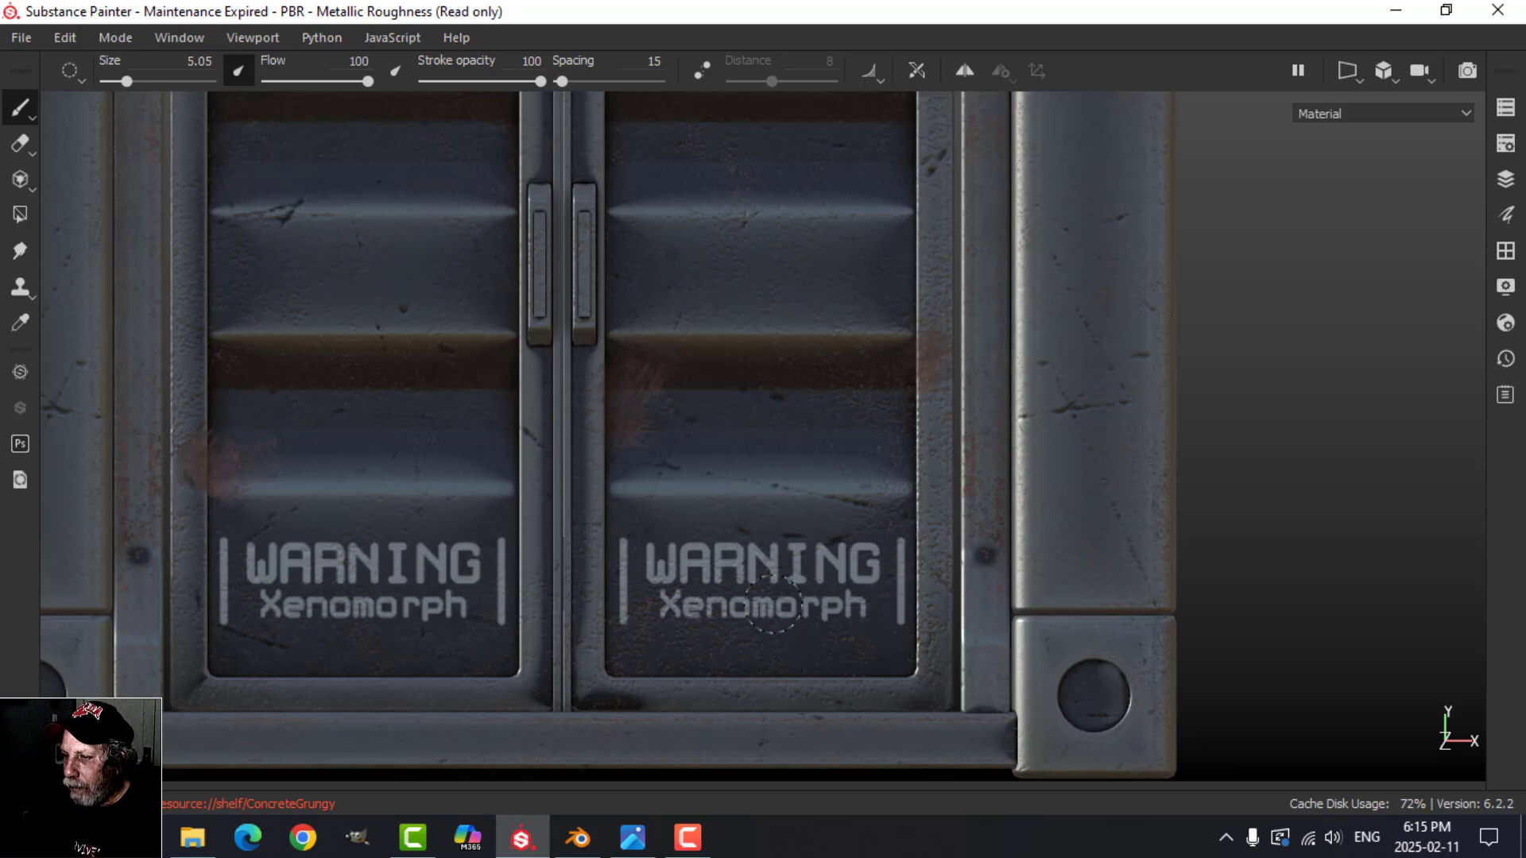
left_click_drag(763, 615, 764, 615)
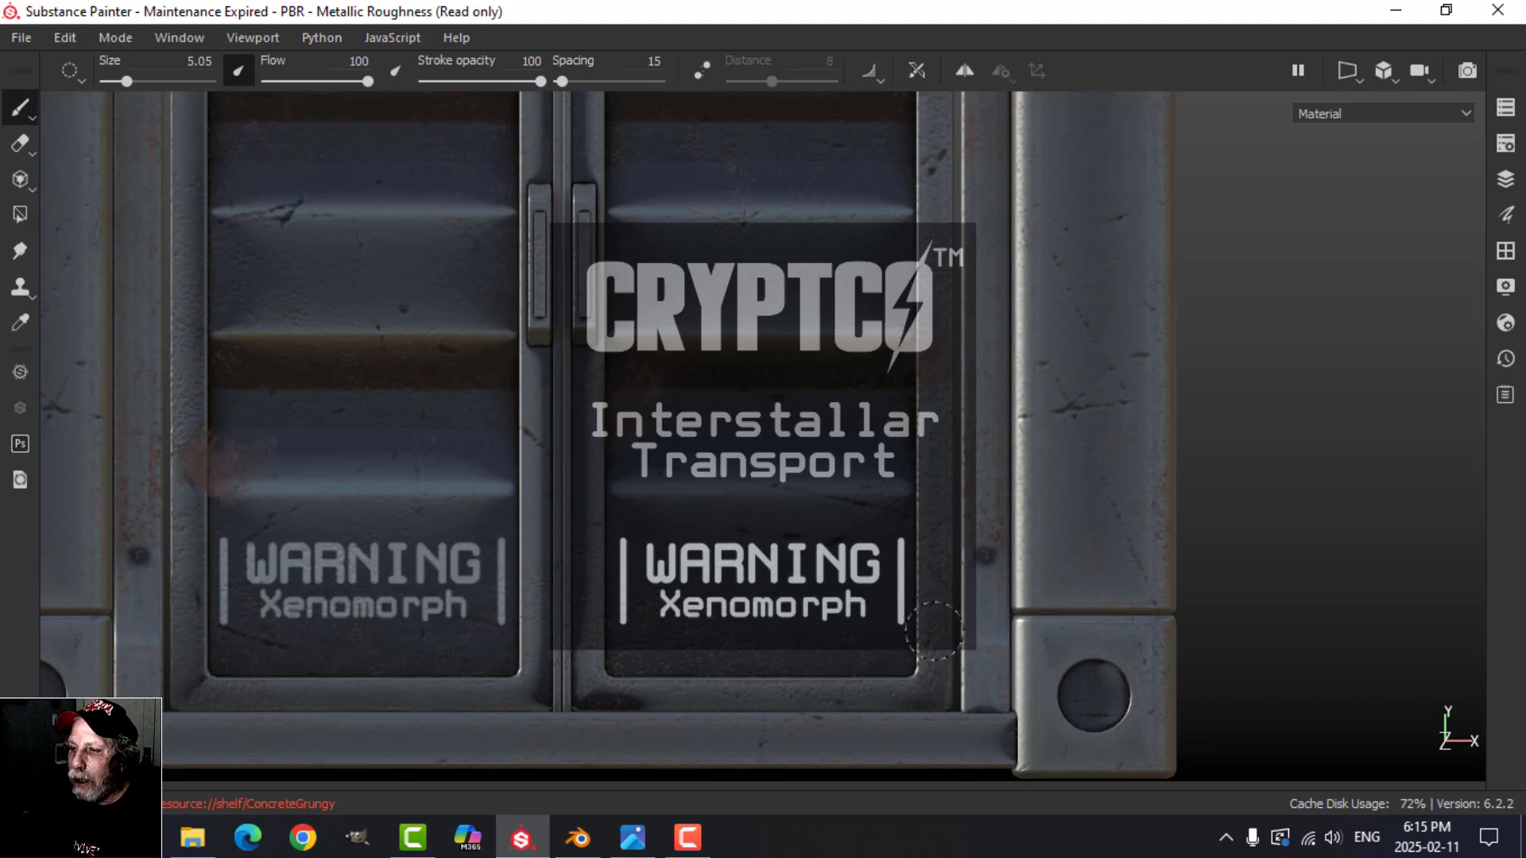
Step: Bring back the hidden interface panels and remove the label image from the brush's stencil
scroll(935, 631, "down", 3)
mouse_move(870, 526)
middle_mouse_down("alt")
mouse_move(964, 572)
mouse_move(1159, 517)
mouse_move(1253, 470)
mouse_move(1366, 508)
middle_mouse_up("alt")
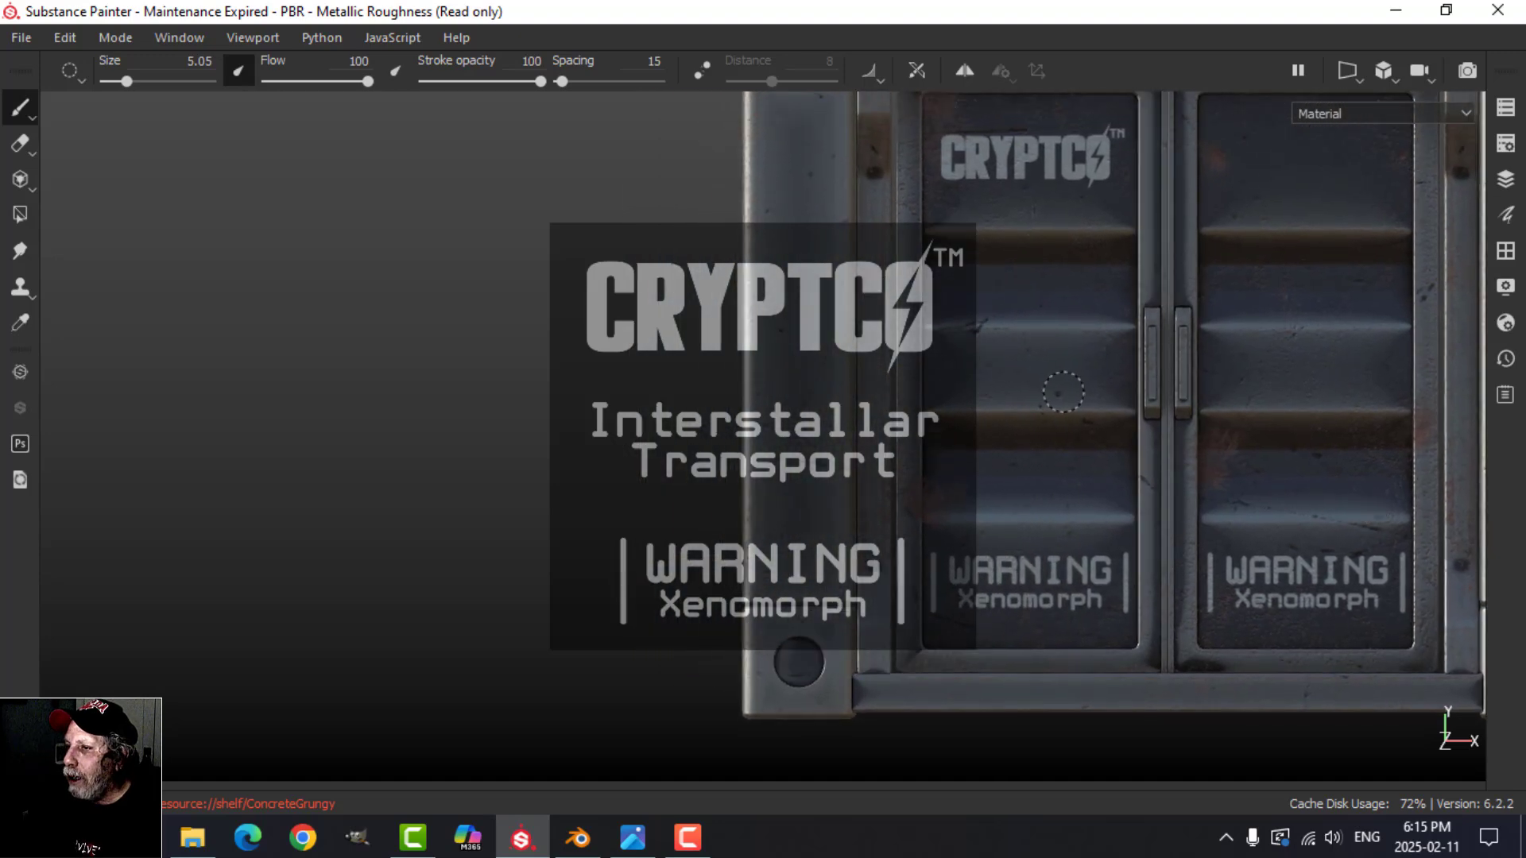
mouse_move(1158, 465)
middle_mouse_down("alt")
mouse_move(926, 555)
mouse_move(835, 623)
mouse_move(938, 560)
middle_mouse_up("alt")
key("Tab")
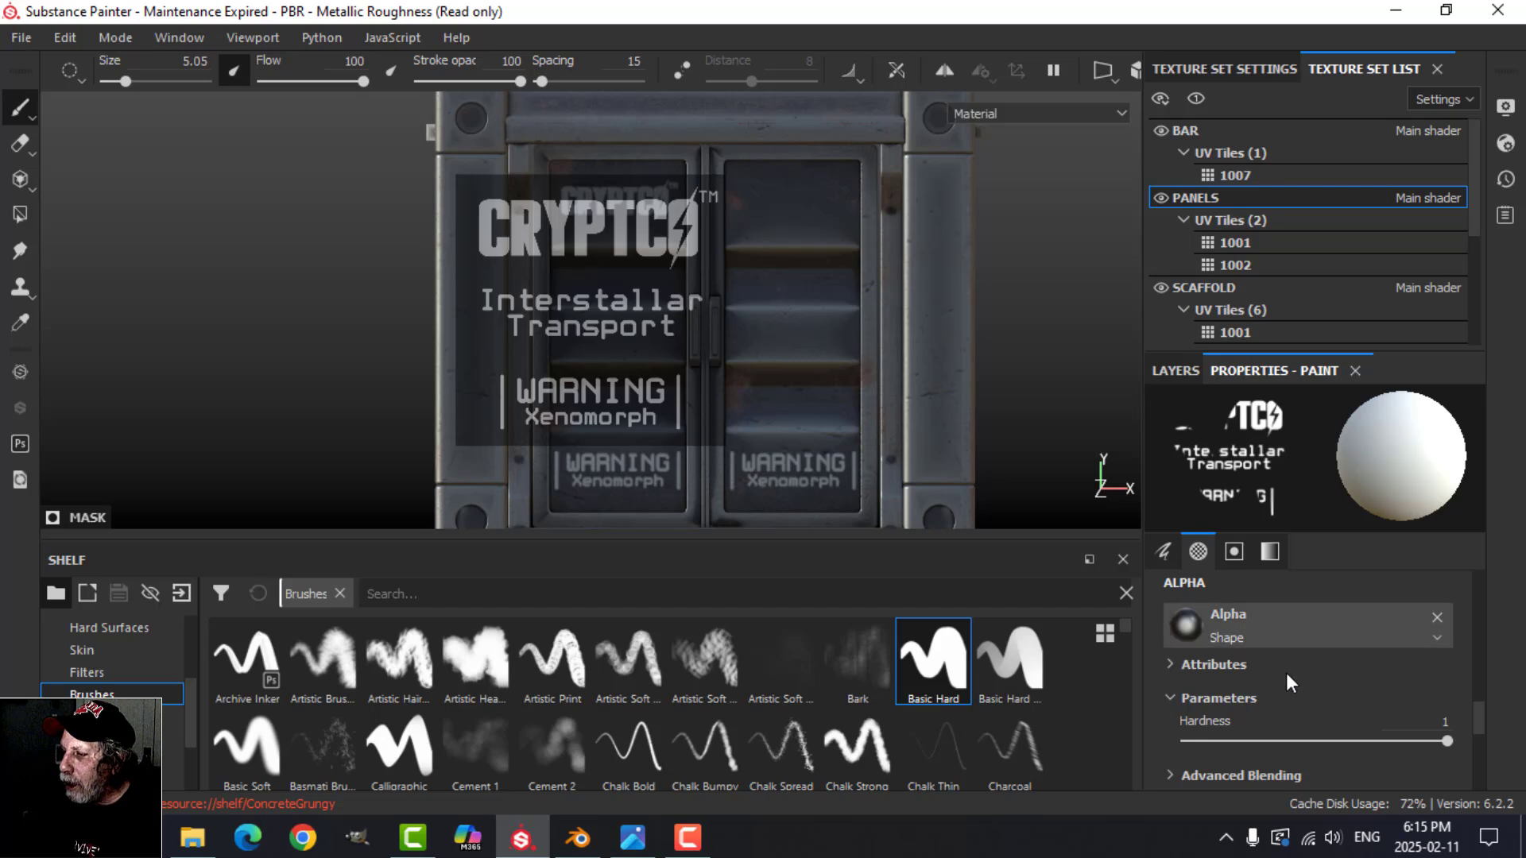
scroll(1286, 672, "down", 5)
left_click(1436, 619)
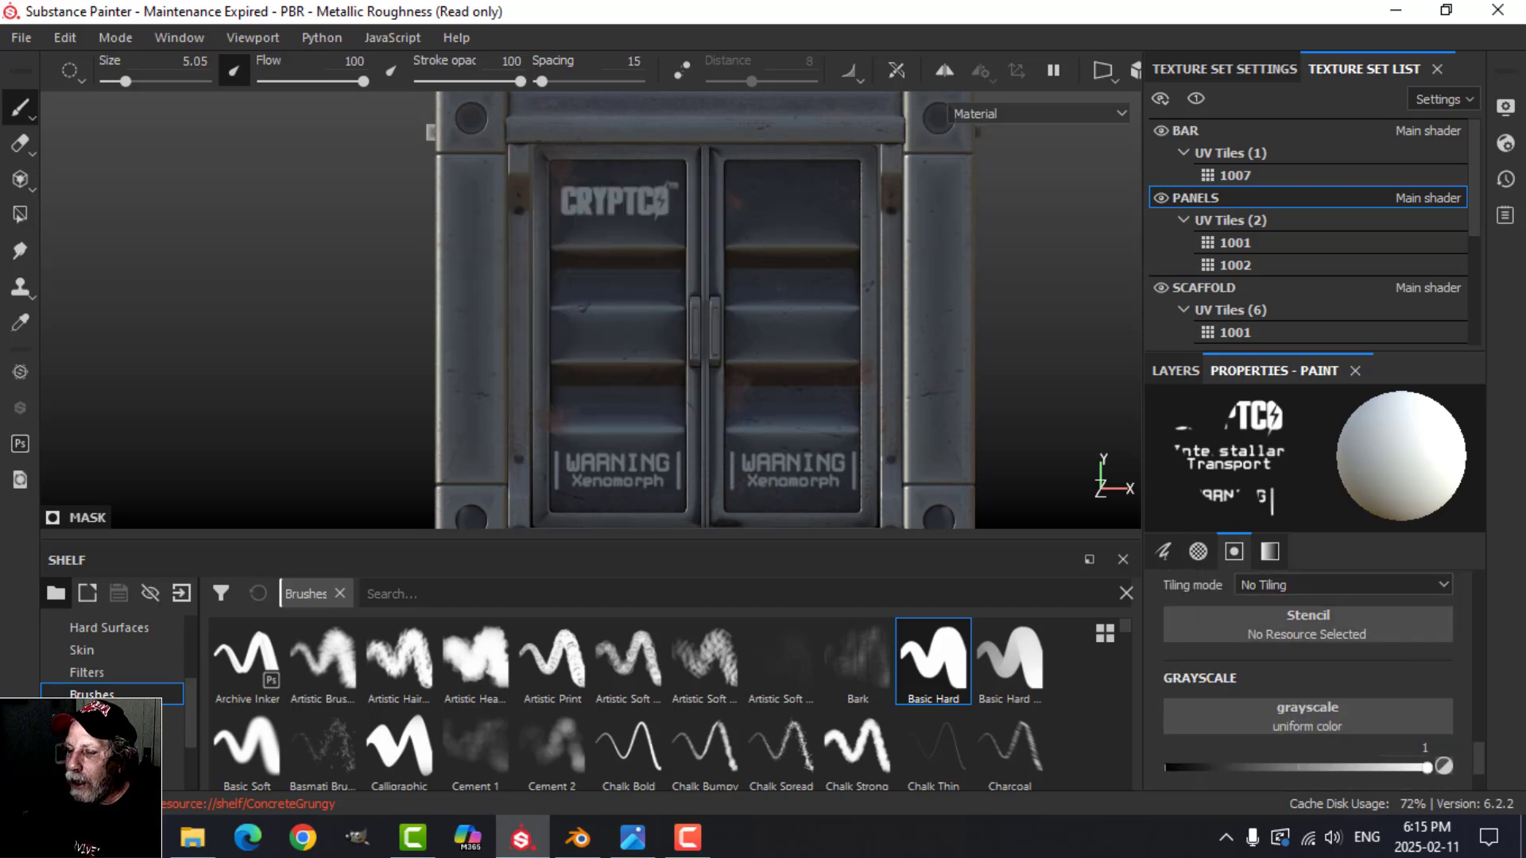
Step: Choose the solid left-pointing Arrow Simple alpha for the Paint effect and size the brush to 6.89 over the right door
left_click(1180, 372)
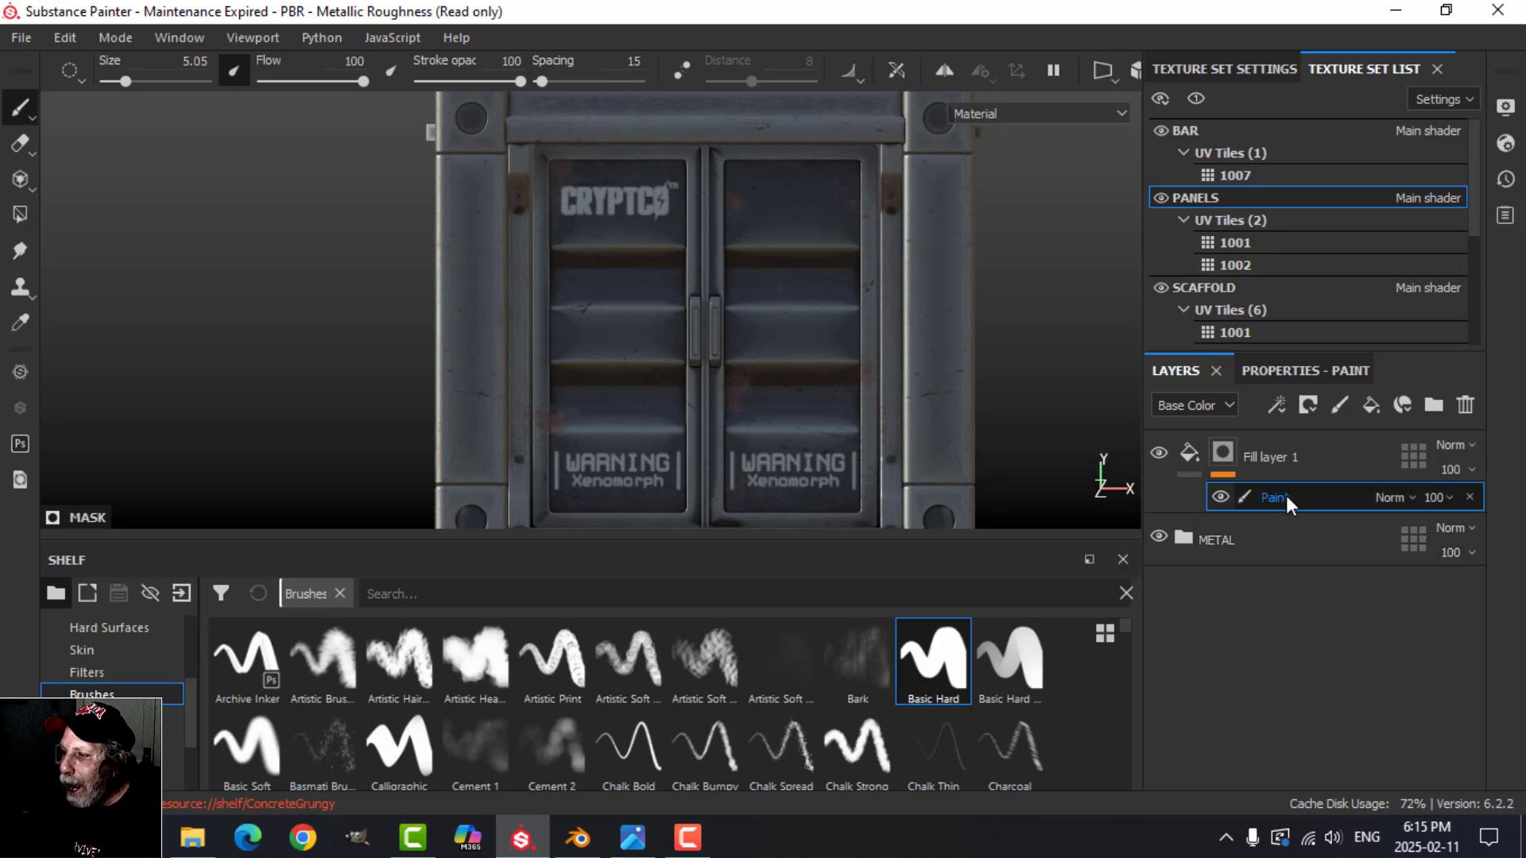
scroll(150, 672, "up", 2)
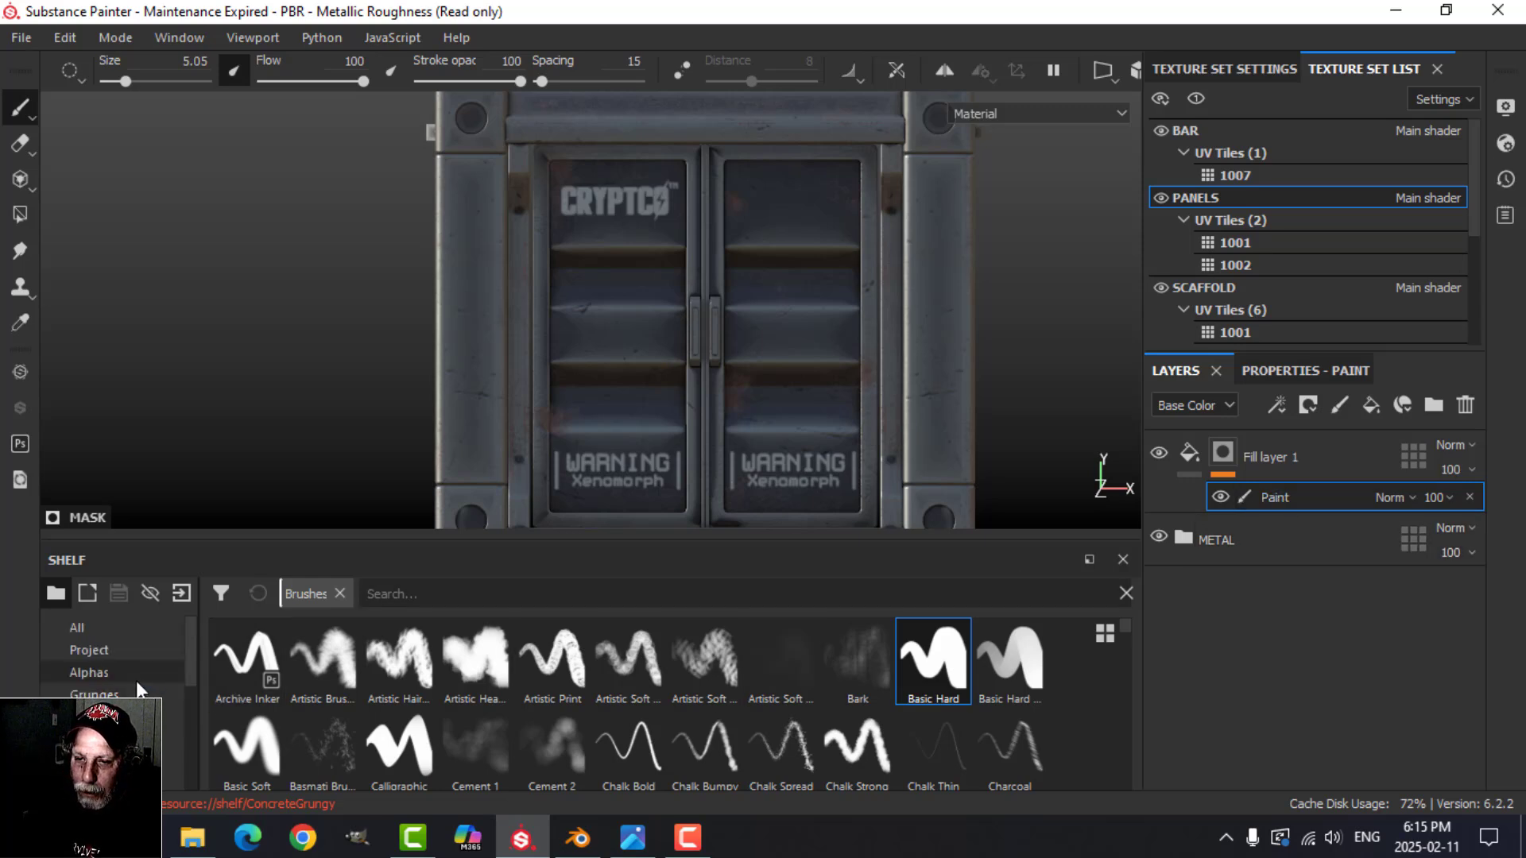
left_click(137, 673)
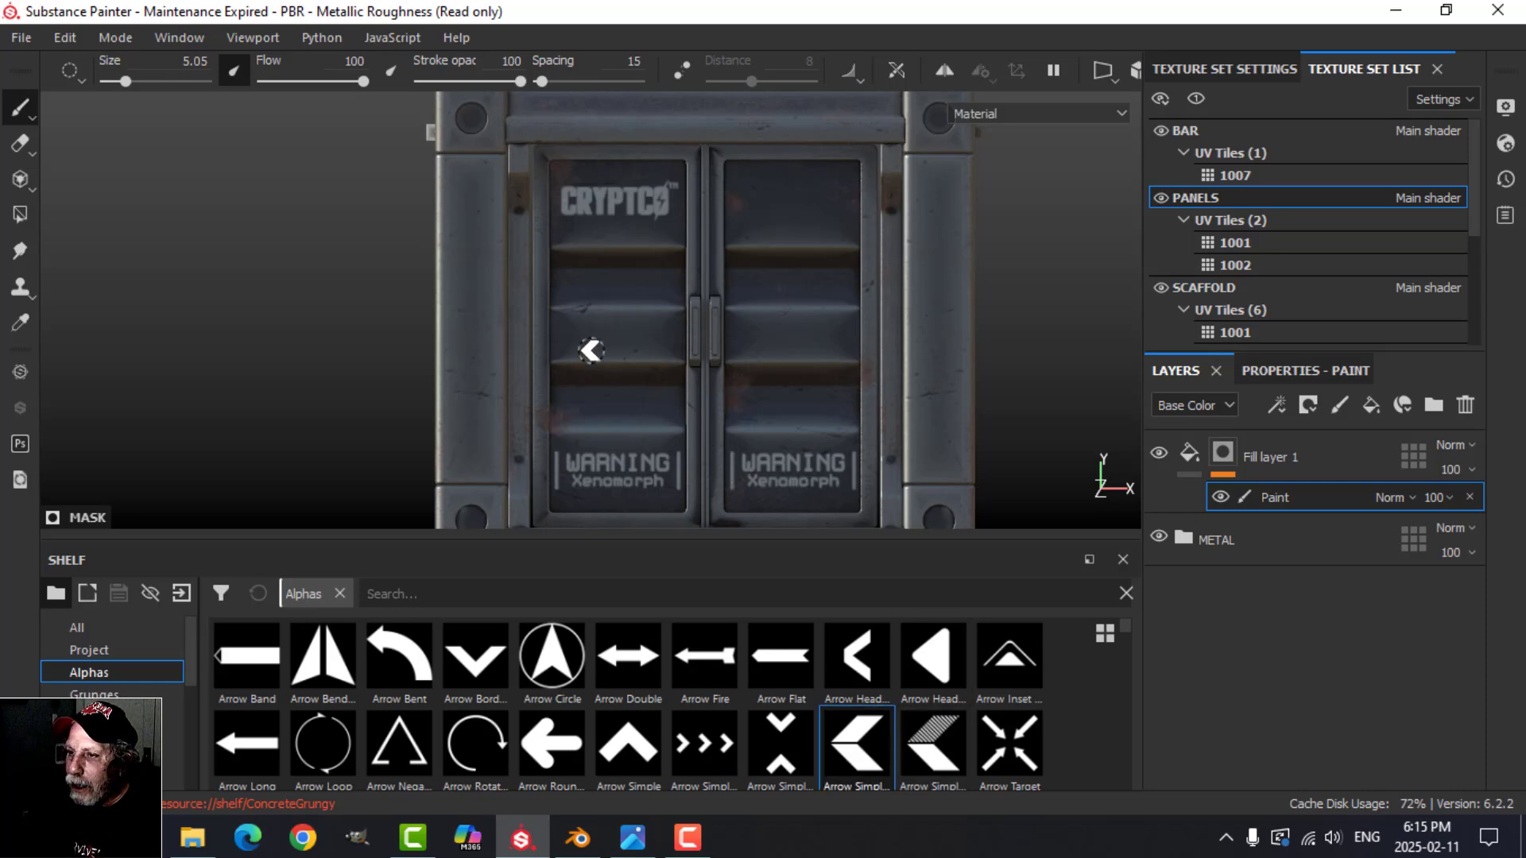
scroll(608, 348, "up", 4)
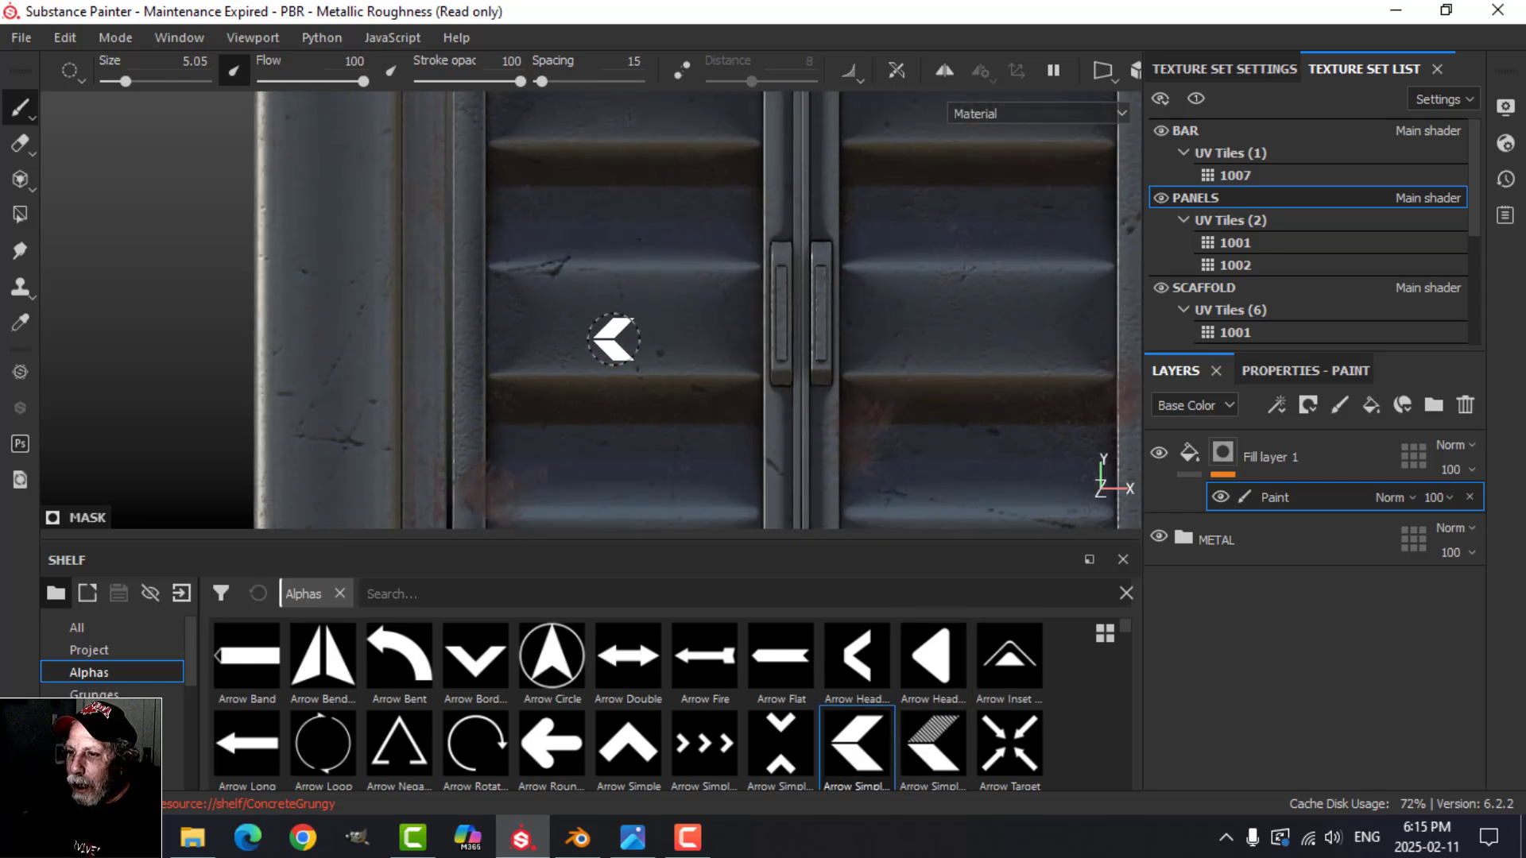
right_click_drag(613, 339, 633, 339, "ctrl")
middle_click_drag(861, 382, 599, 417)
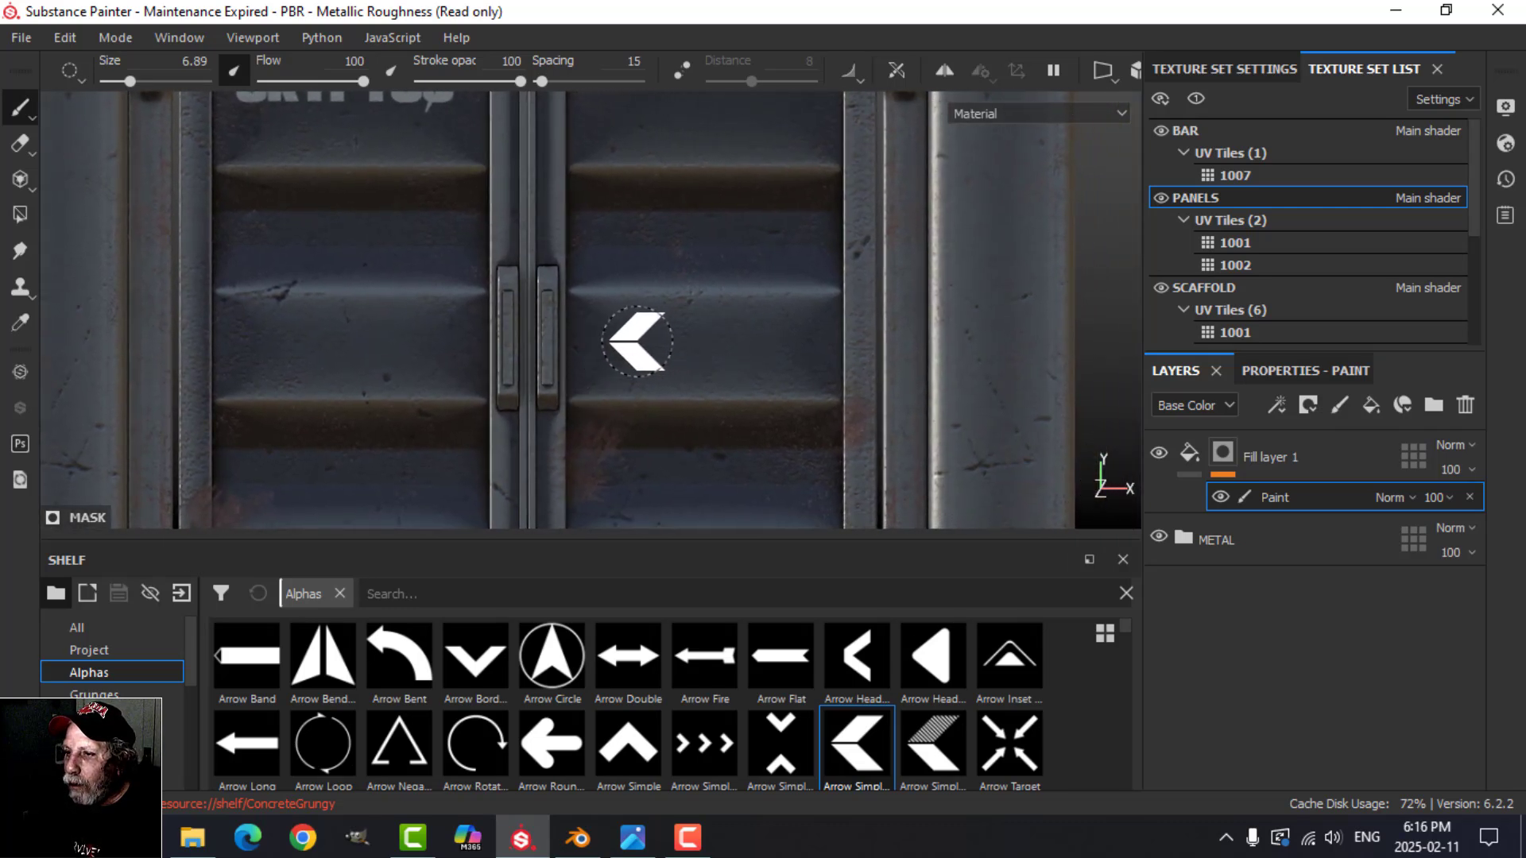
Step: Set the brush spacing to 106 and turn on symmetry so strokes mirror across the two doors
left_click(1284, 372)
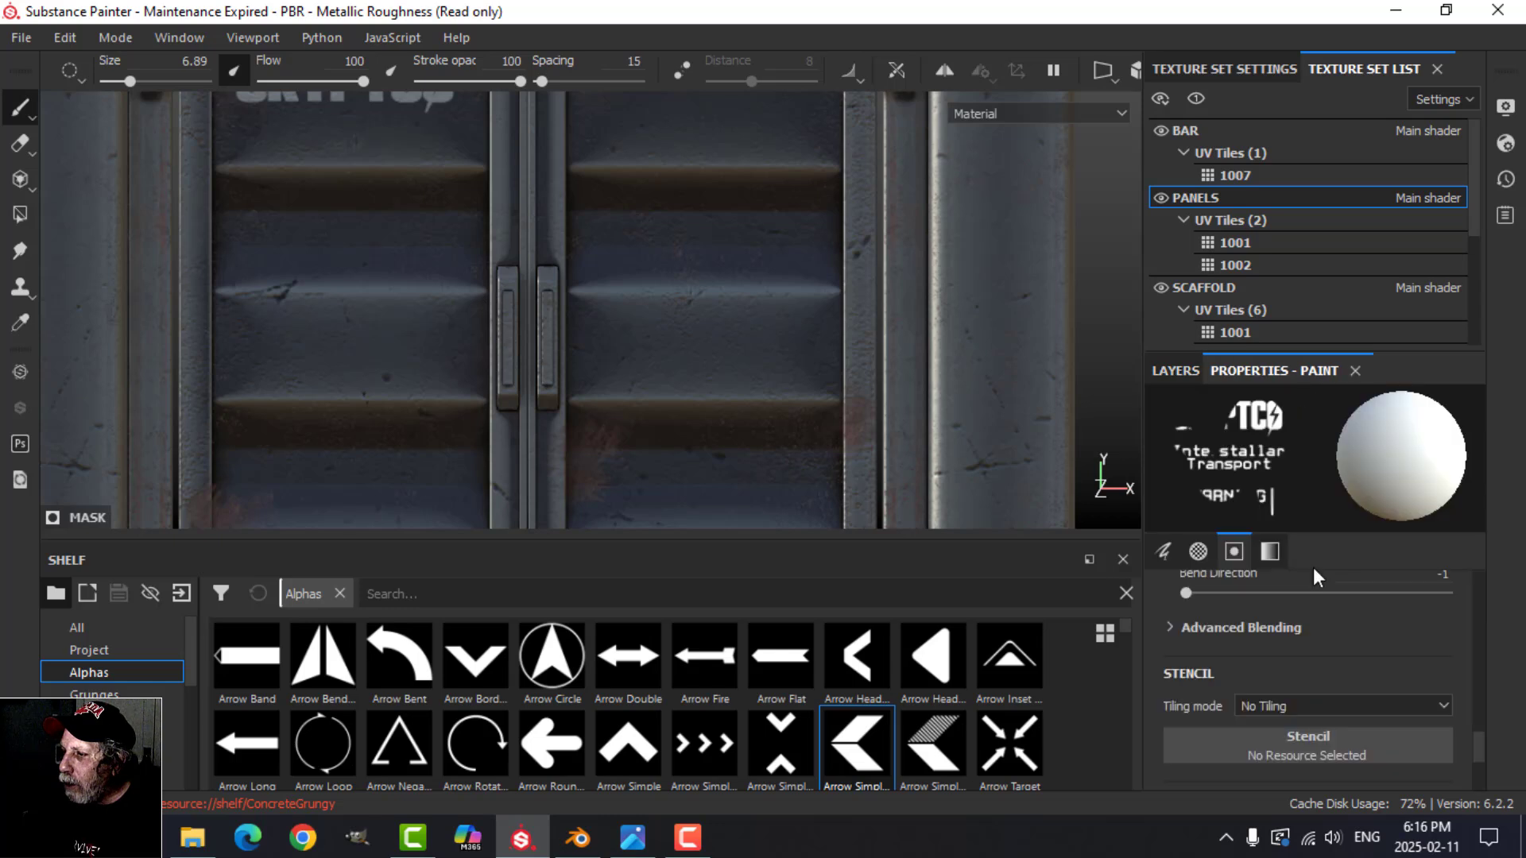
scroll(1287, 643, "up", 10)
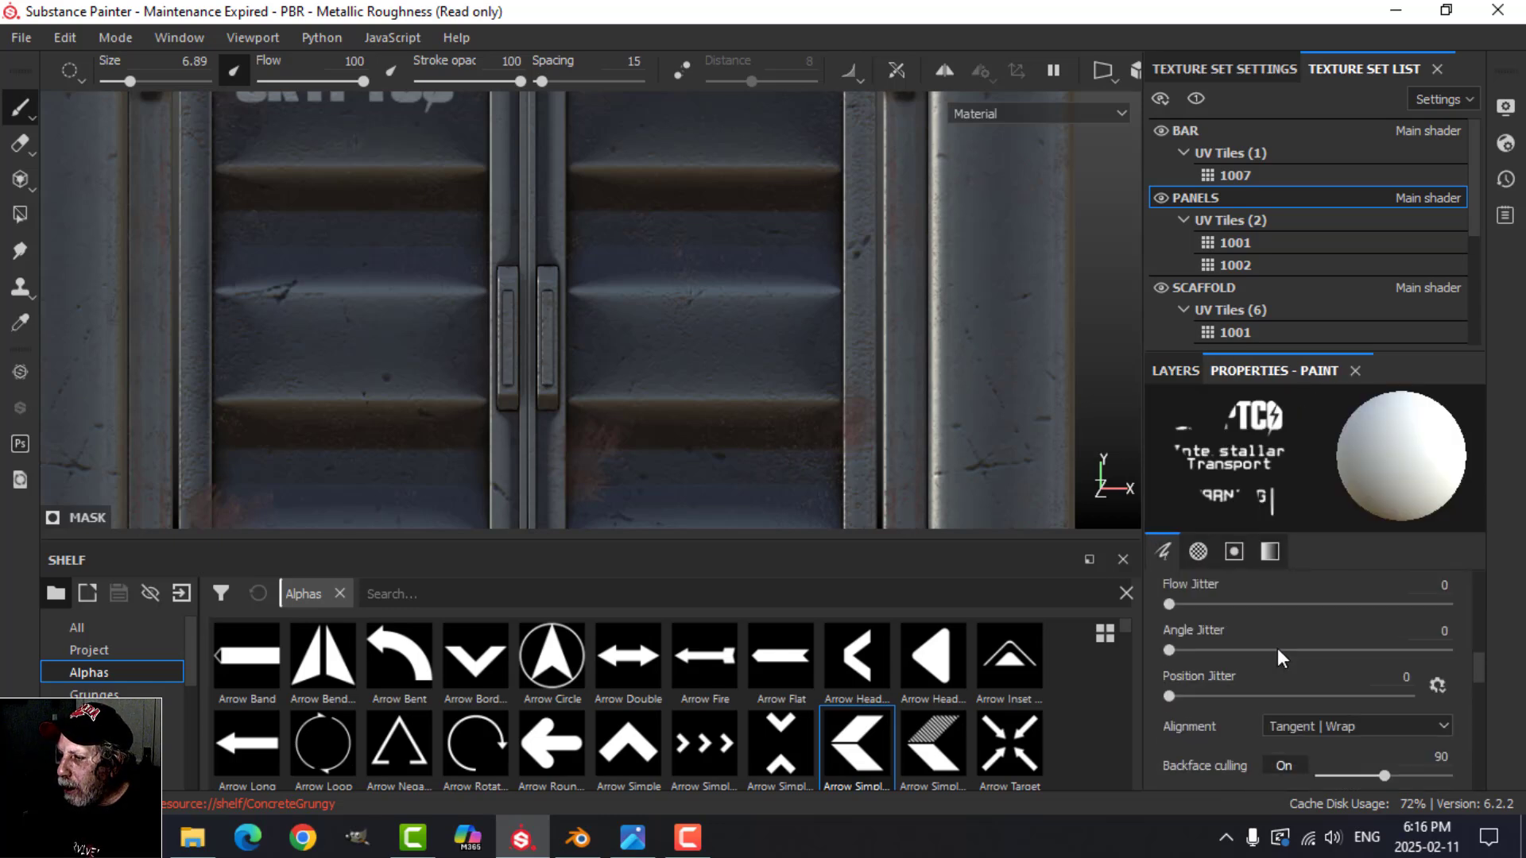
scroll(1271, 647, "up", 3)
left_click_drag(1184, 673, 1241, 676)
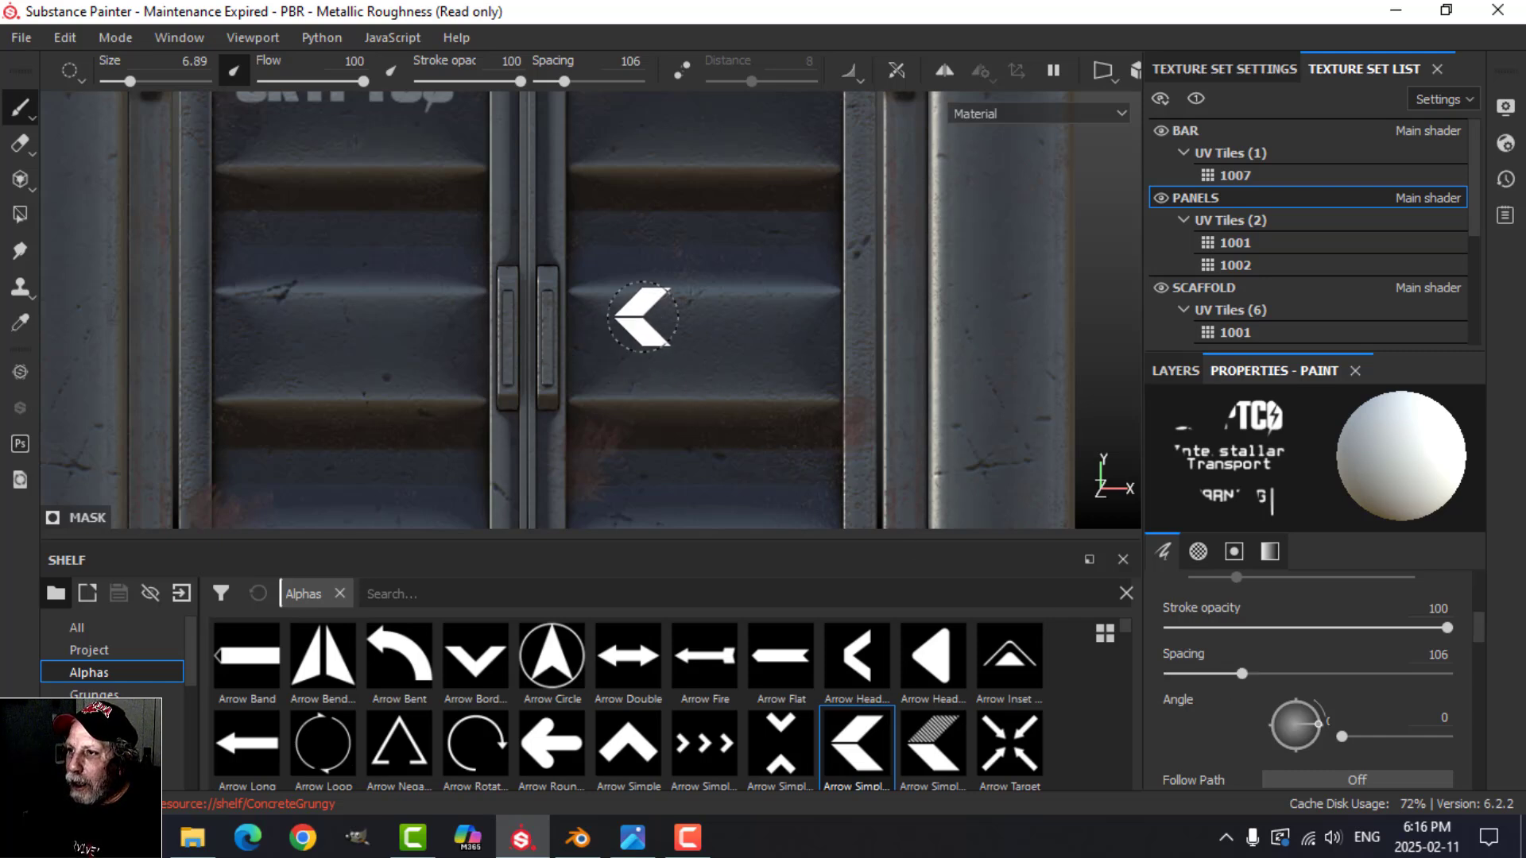
left_click(942, 71)
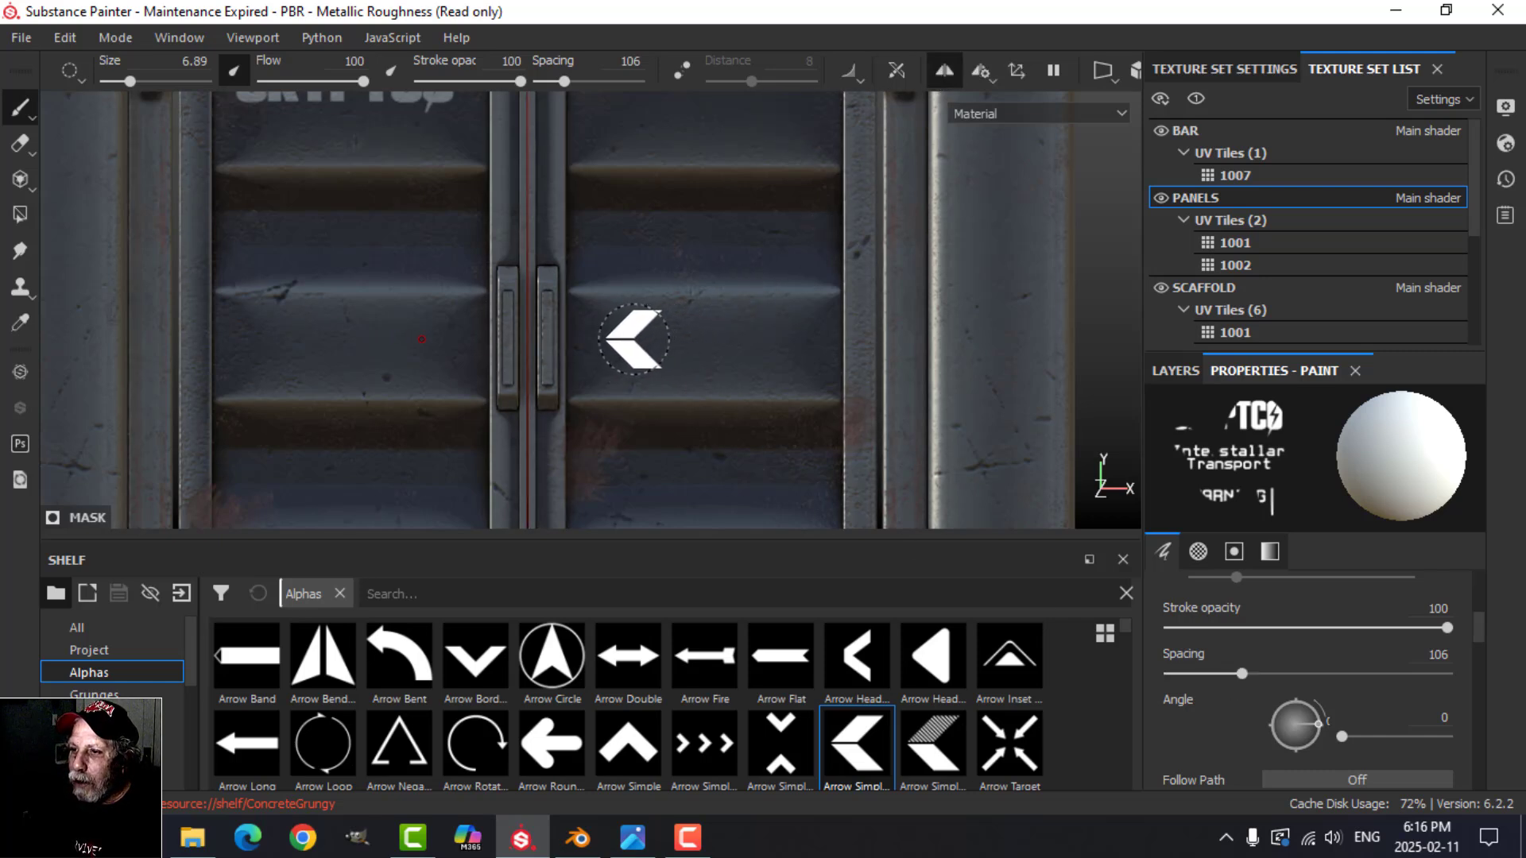
left_click_drag(621, 340, 779, 345)
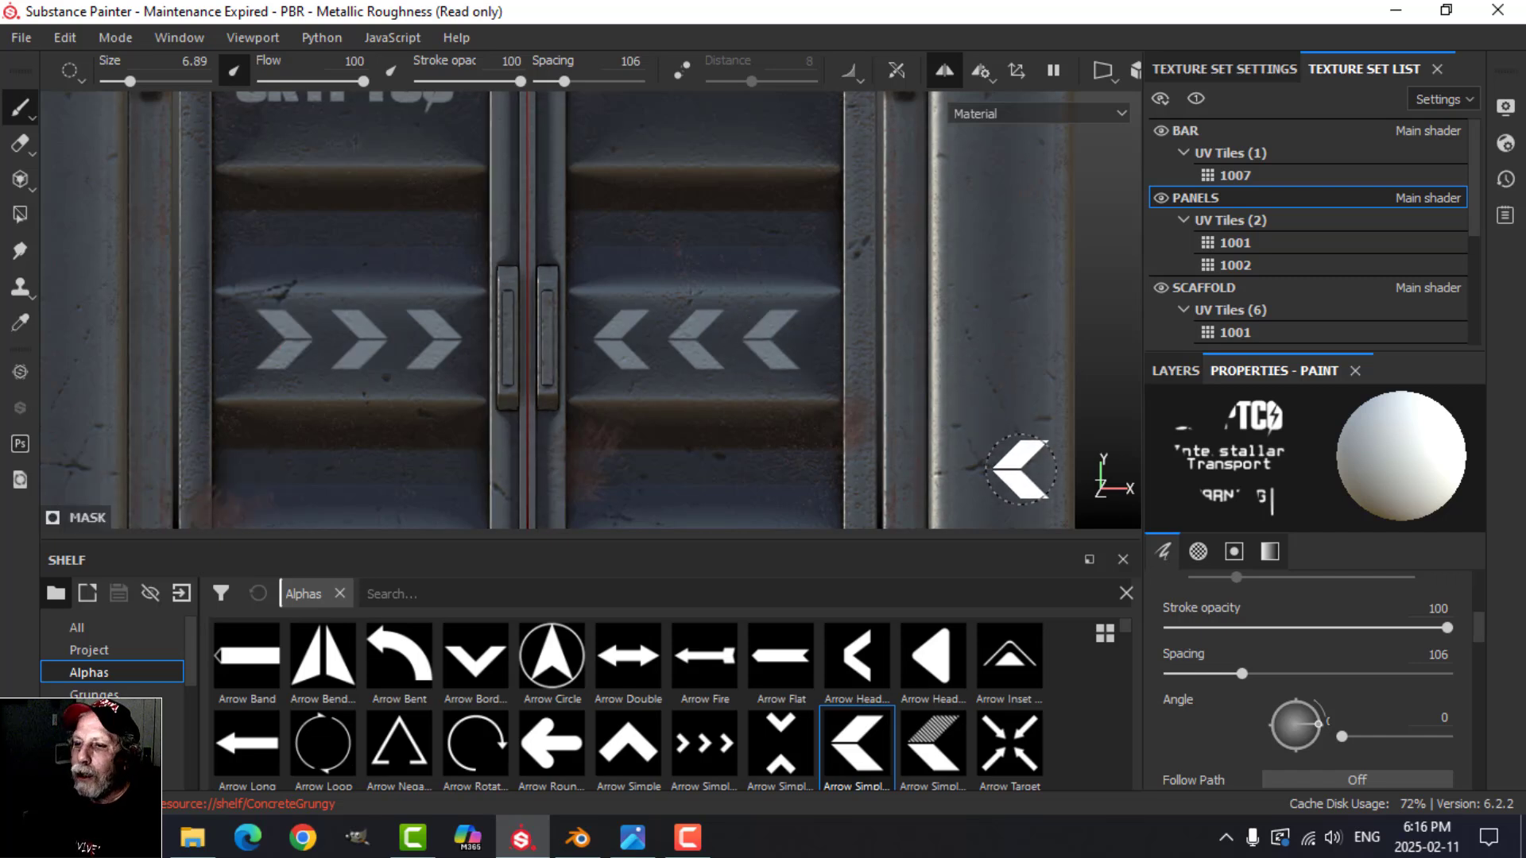
key("ctrl+z")
key("ctrl+z")
key("ctrl+z")
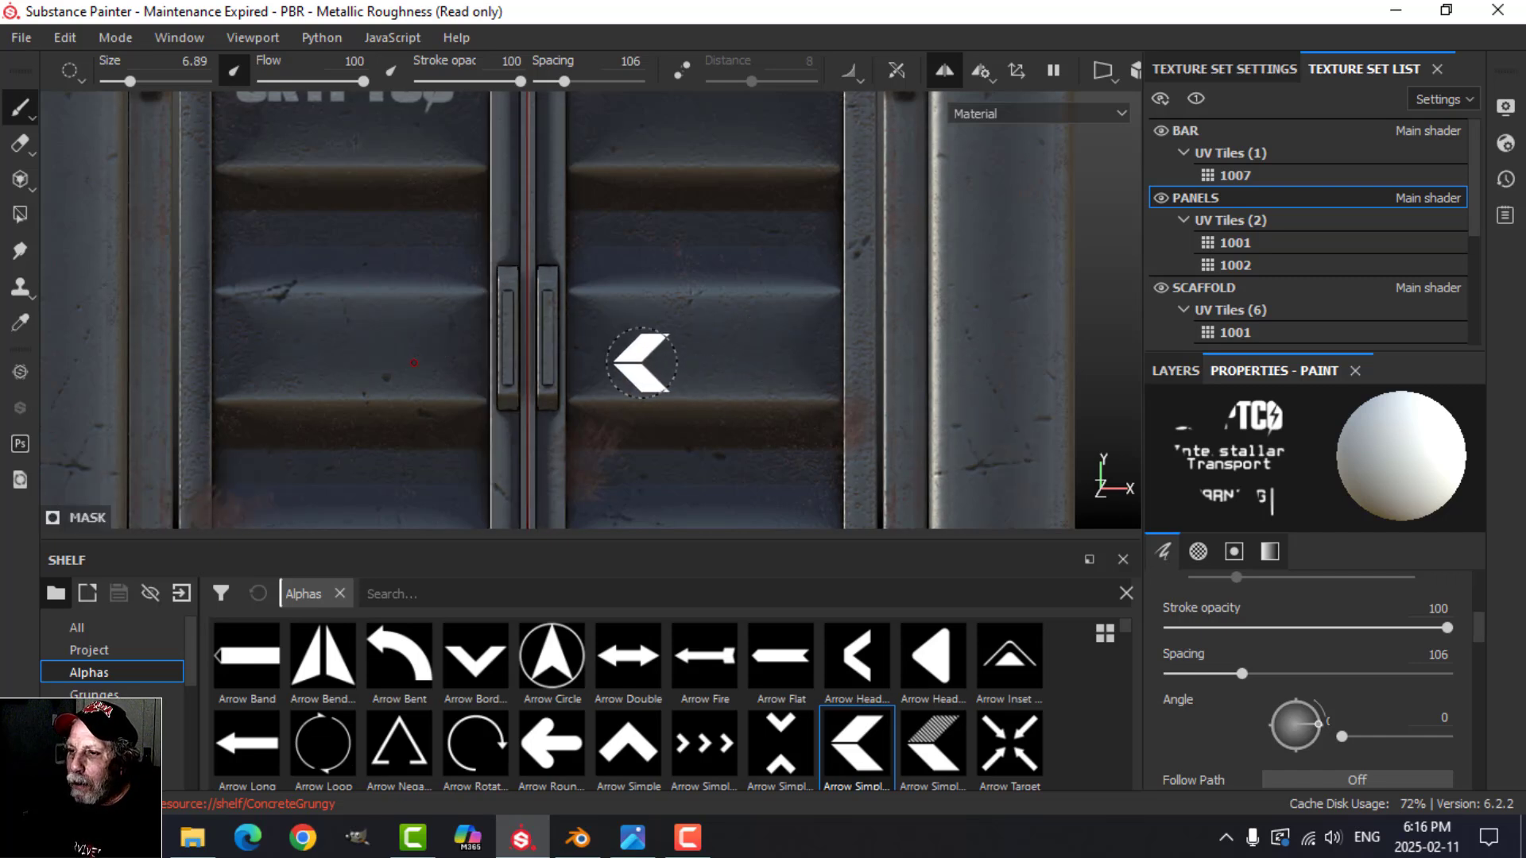
Step: Paint a mirrored row of three arrows across the panels beside the door handles and turn symmetry off
left_click_drag(613, 348, 786, 346)
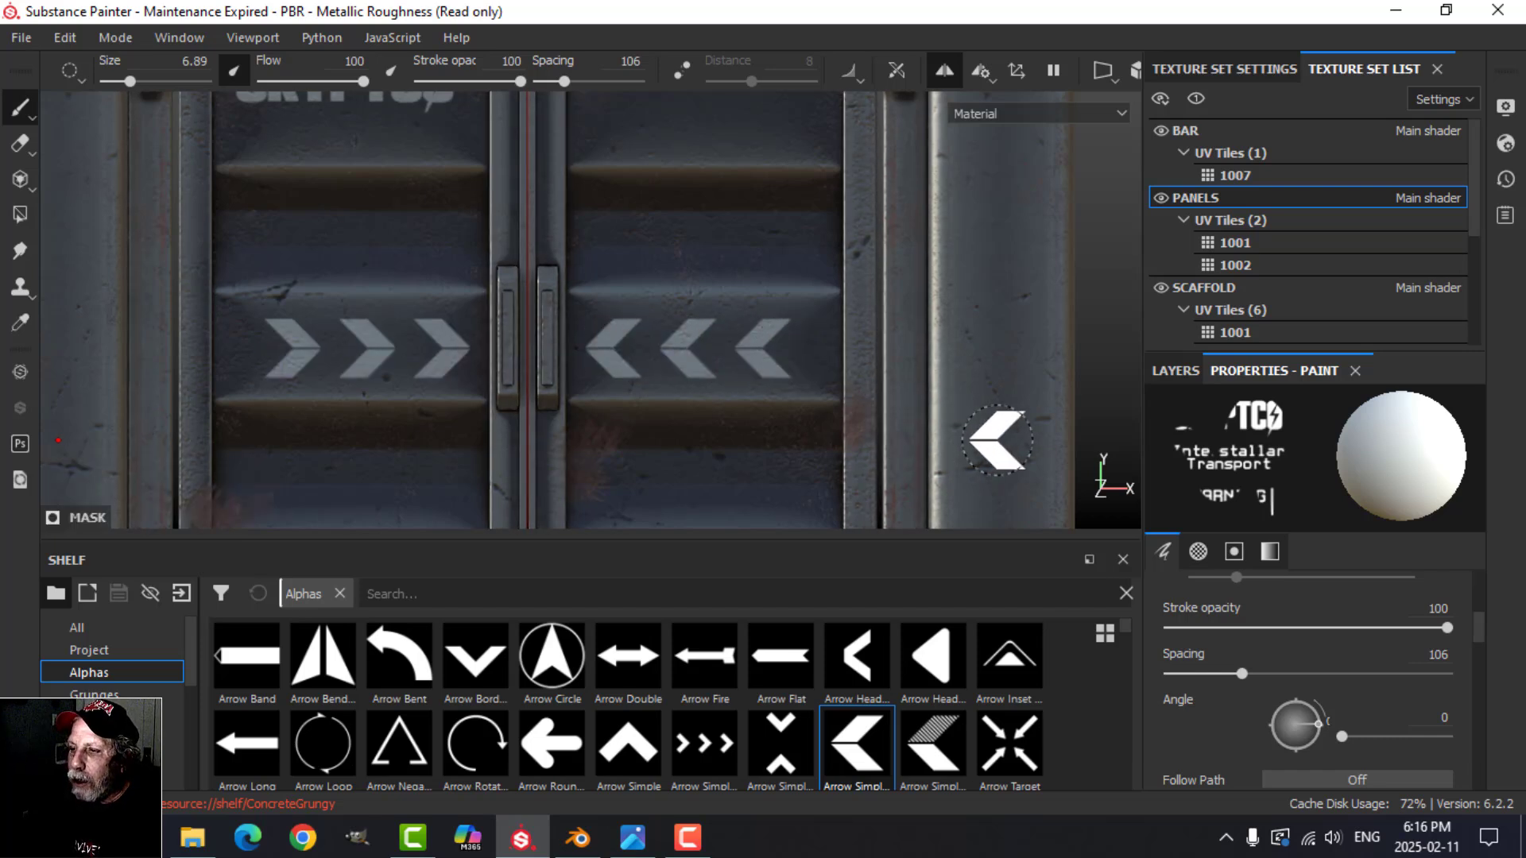
left_click(944, 70)
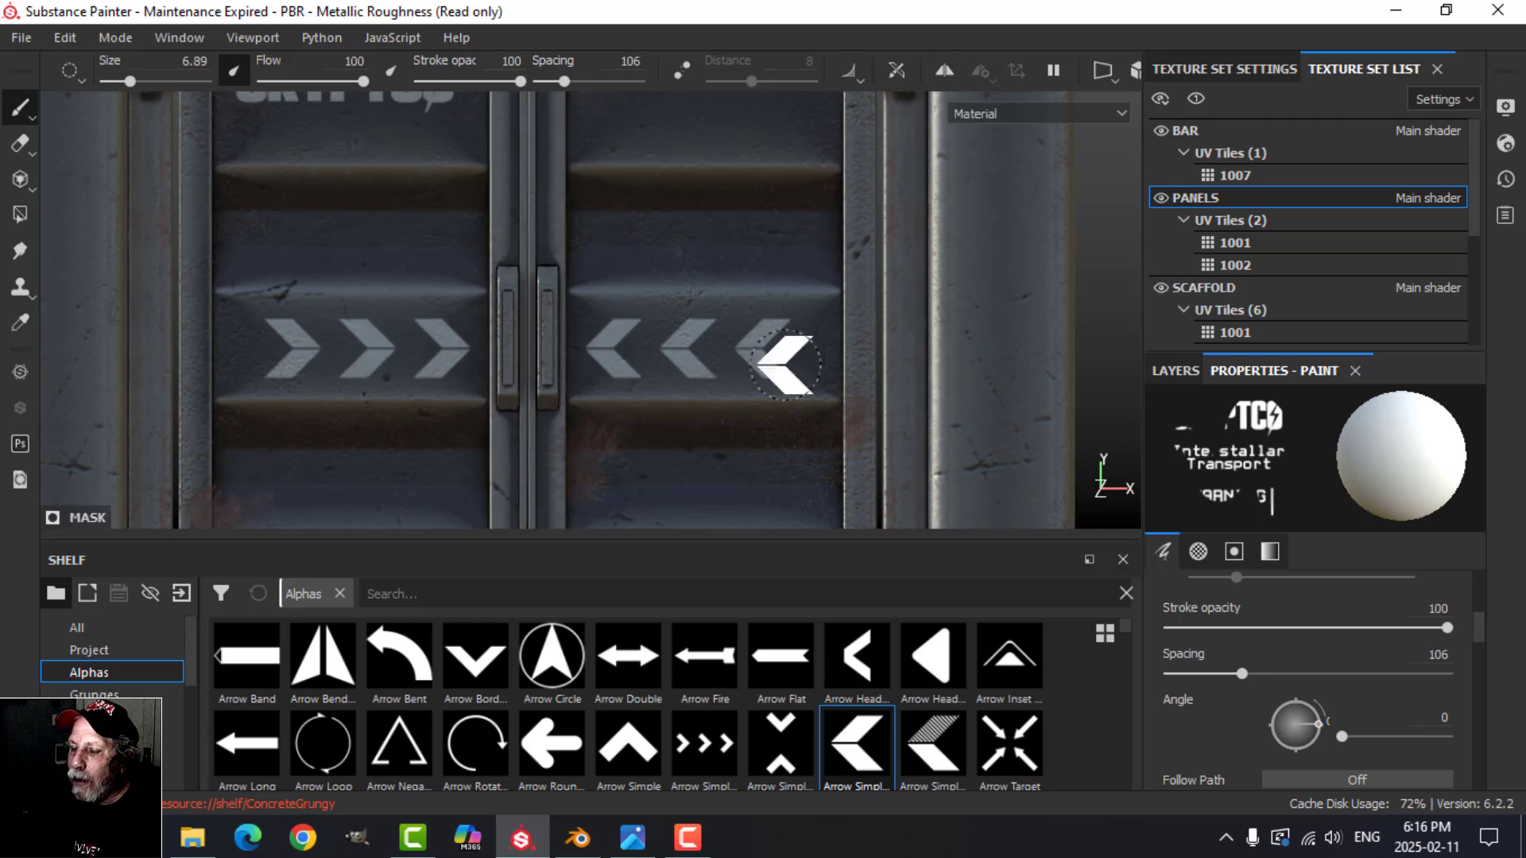
scroll(778, 429, "down", 2)
middle_click_drag(778, 429, 760, 341, "alt")
left_click_drag(704, 344, 751, 329, "alt")
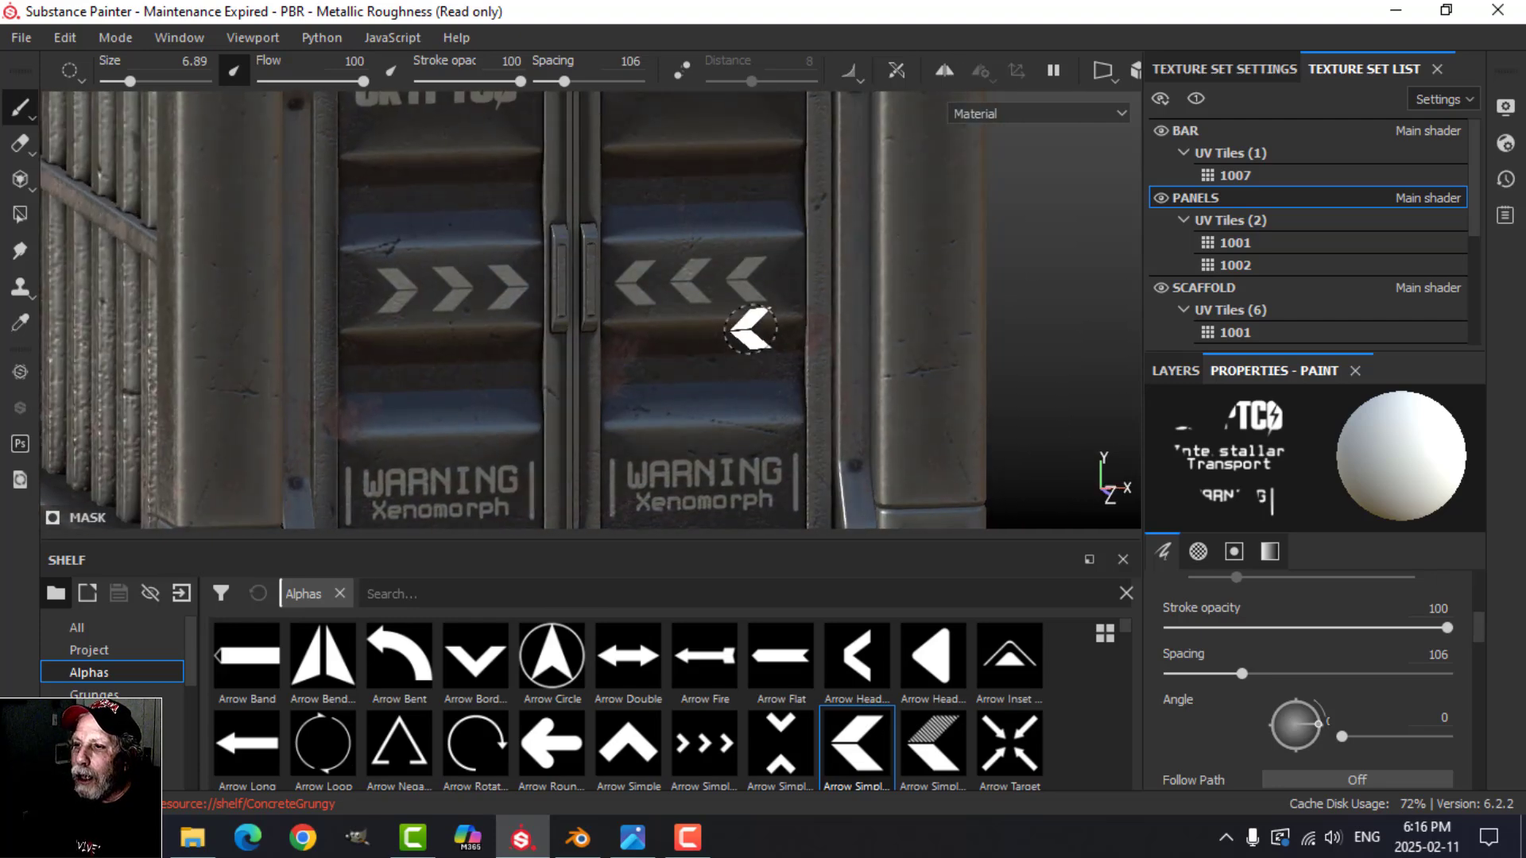
middle_click_drag(751, 329, 699, 495, "alt")
left_click_drag(772, 376, 699, 392, "alt")
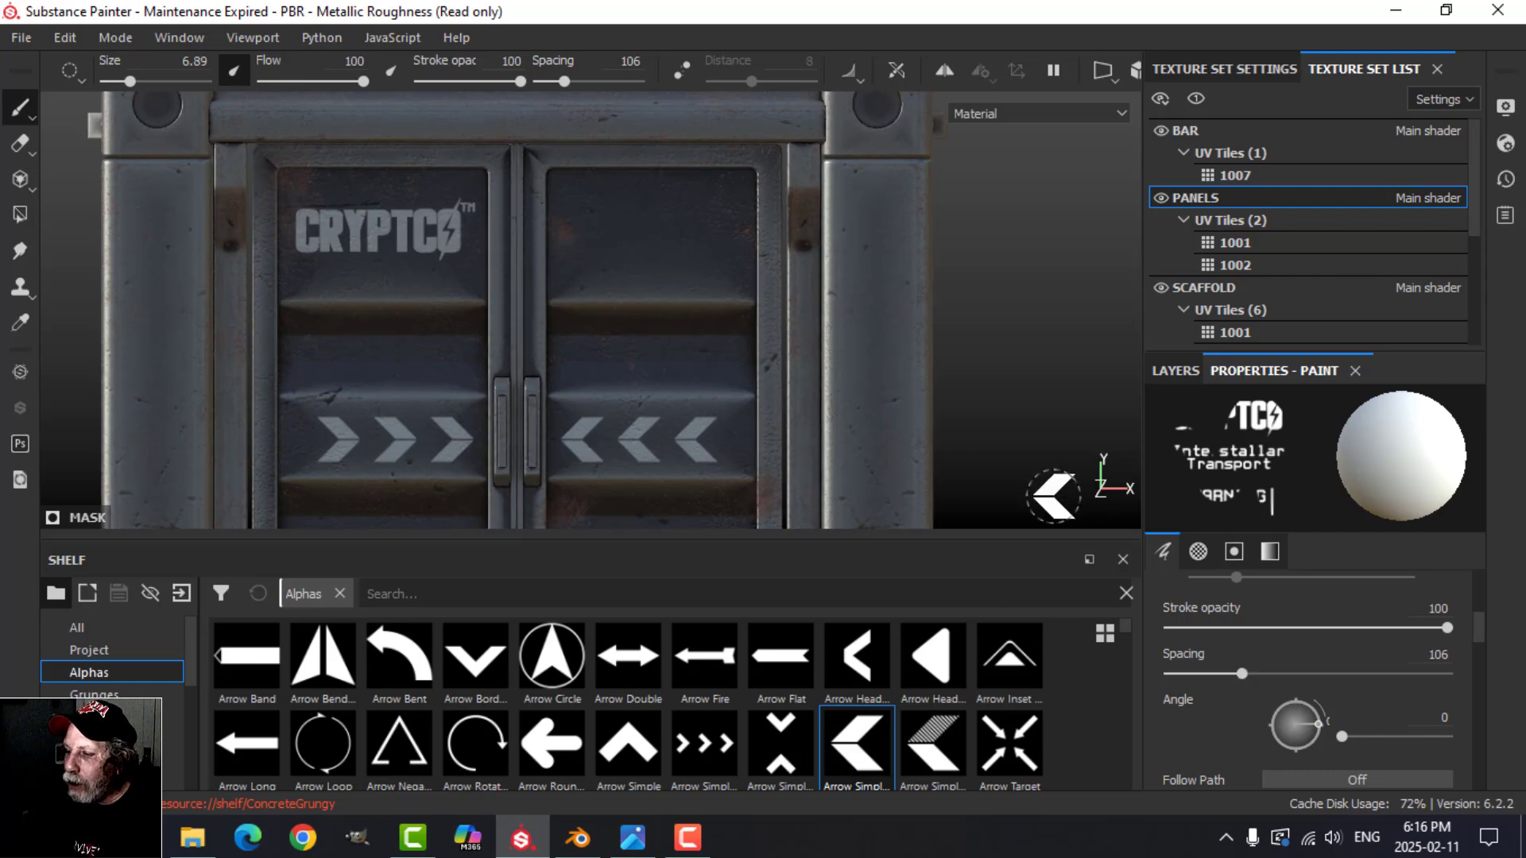
Step: Search the alphas for FONT and load the Font Segment14 alpha onto the brush
left_click(433, 593)
type("F")
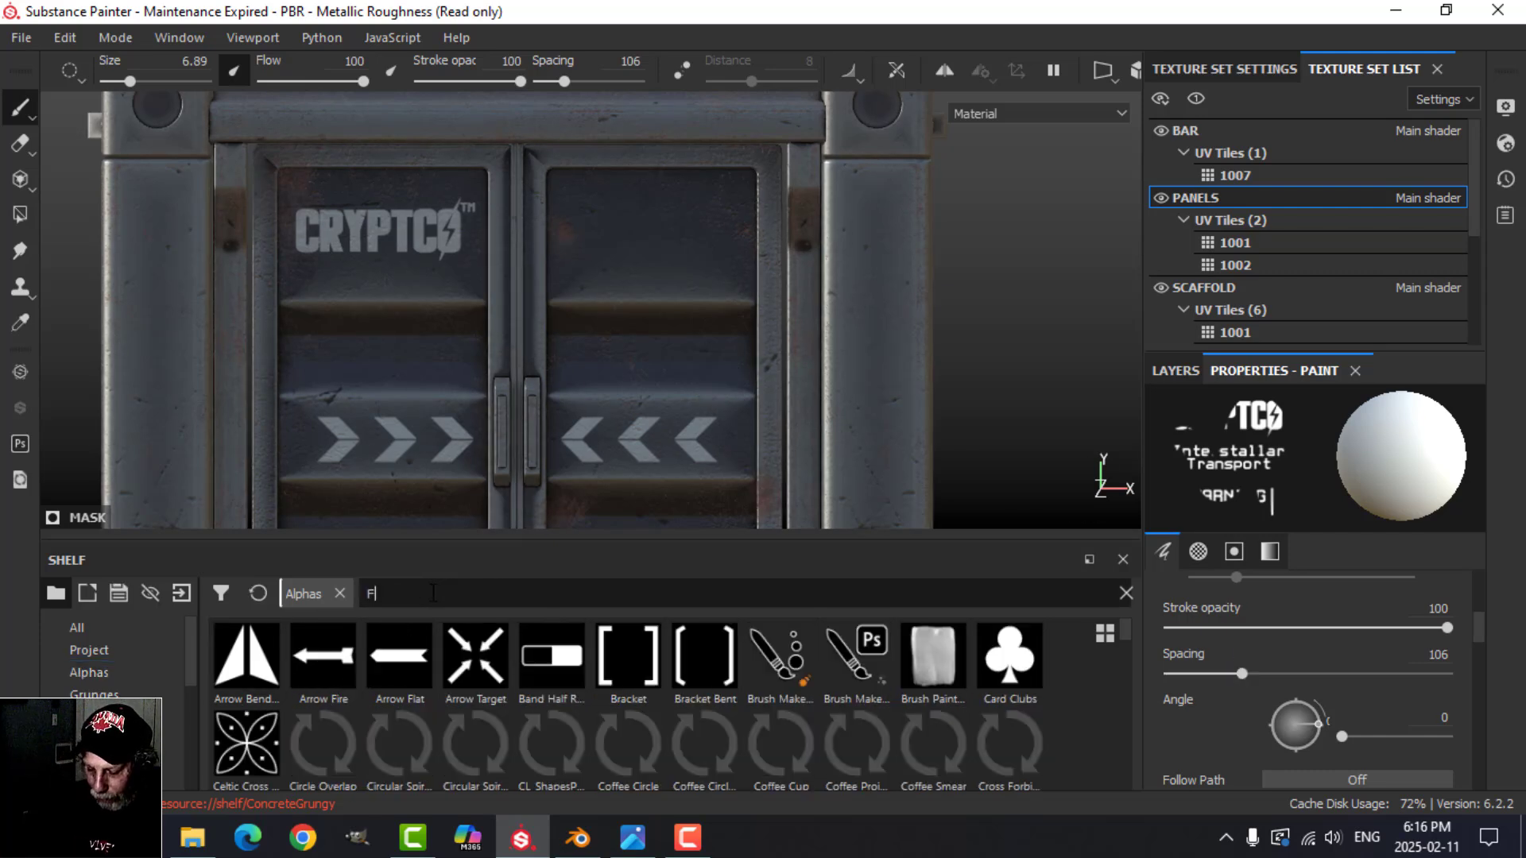
type("ONT")
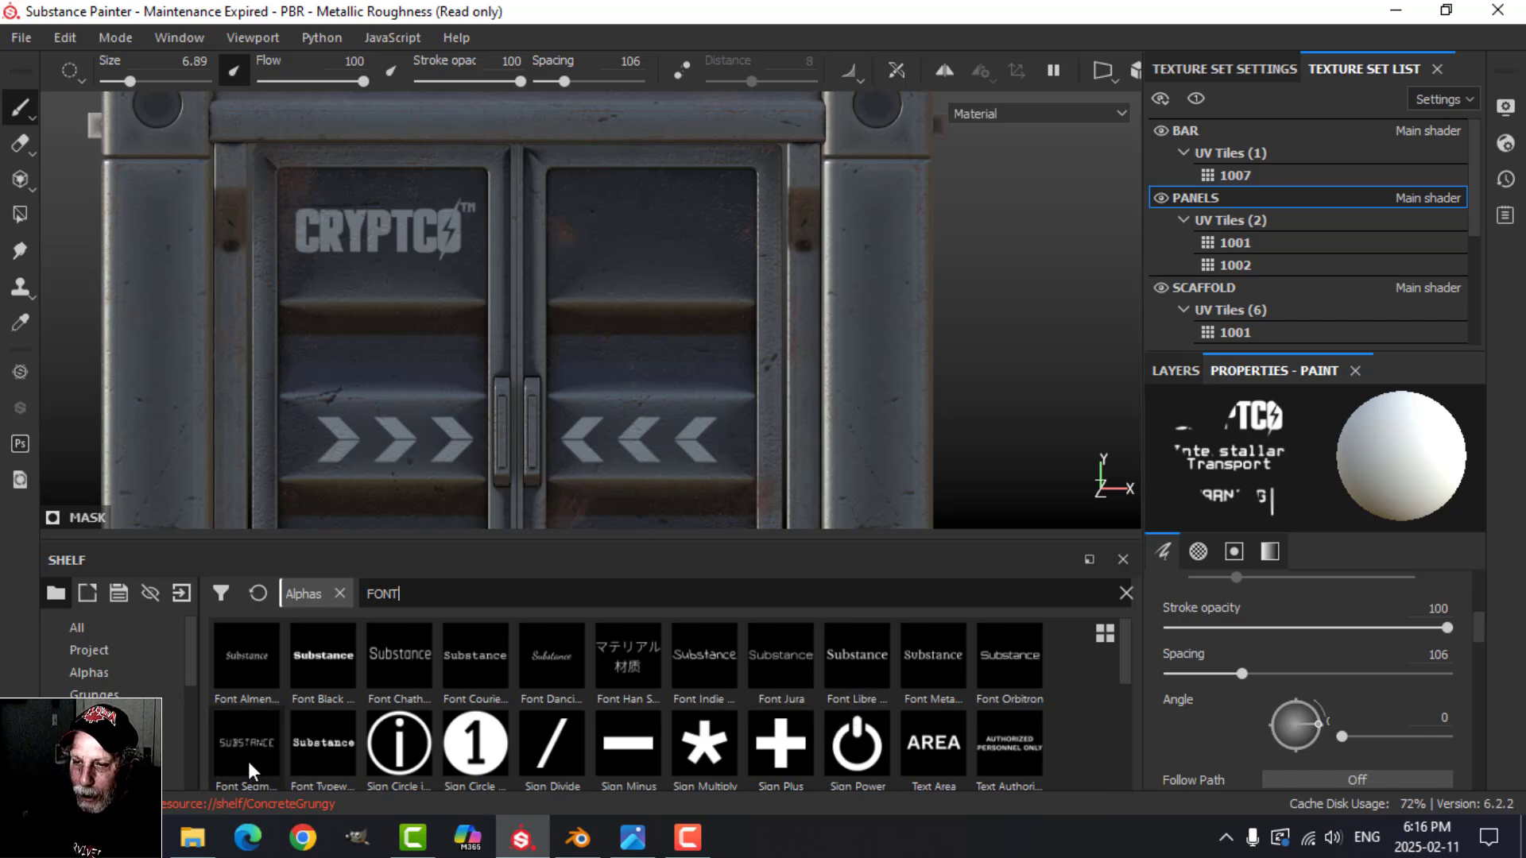
mouse_move(250, 760)
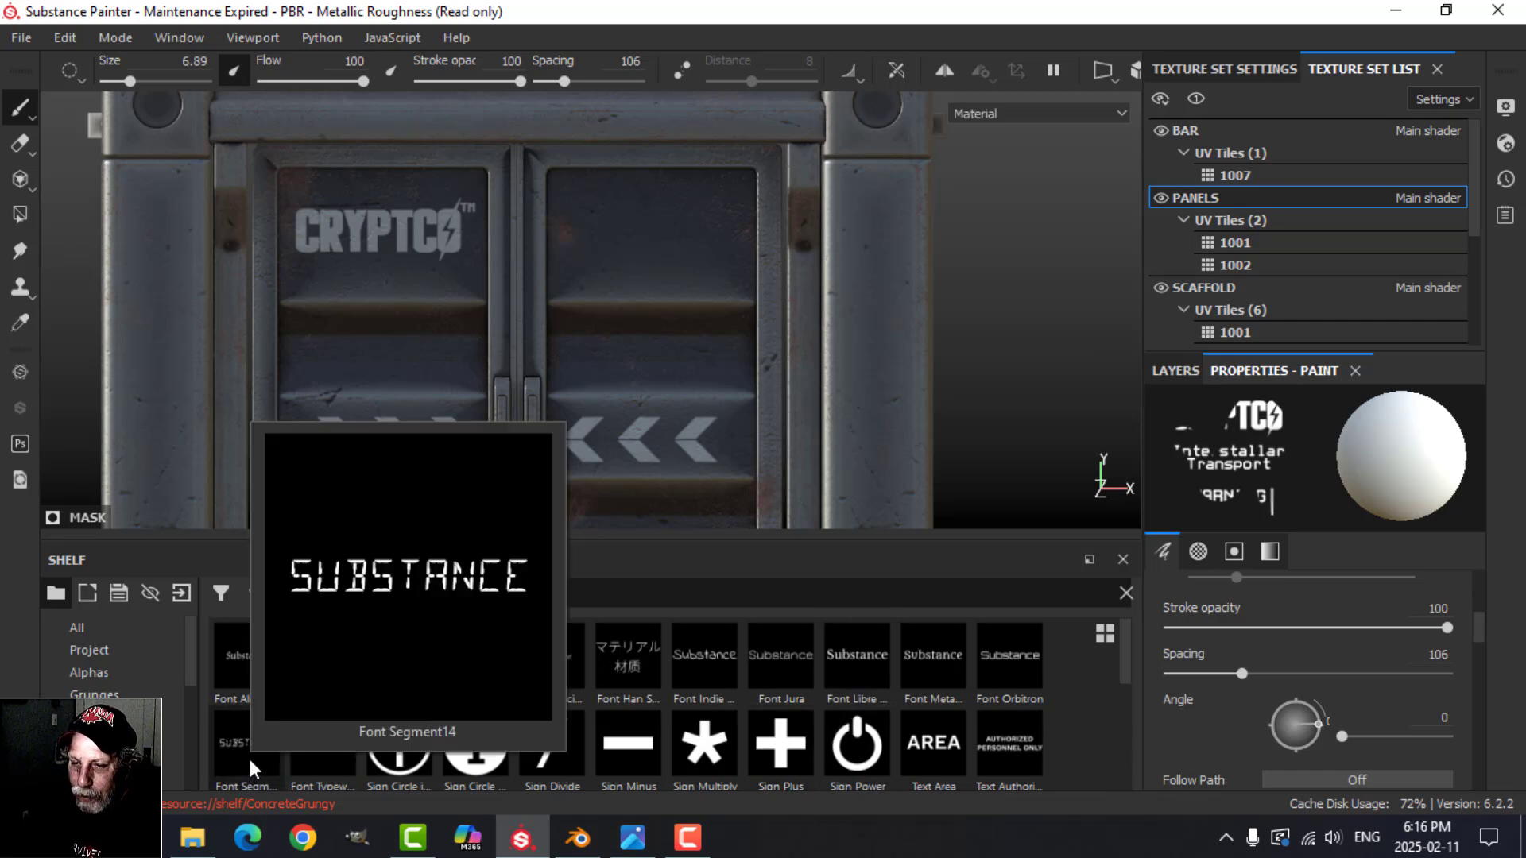
left_click(250, 760)
scroll(1336, 702, "down", 6)
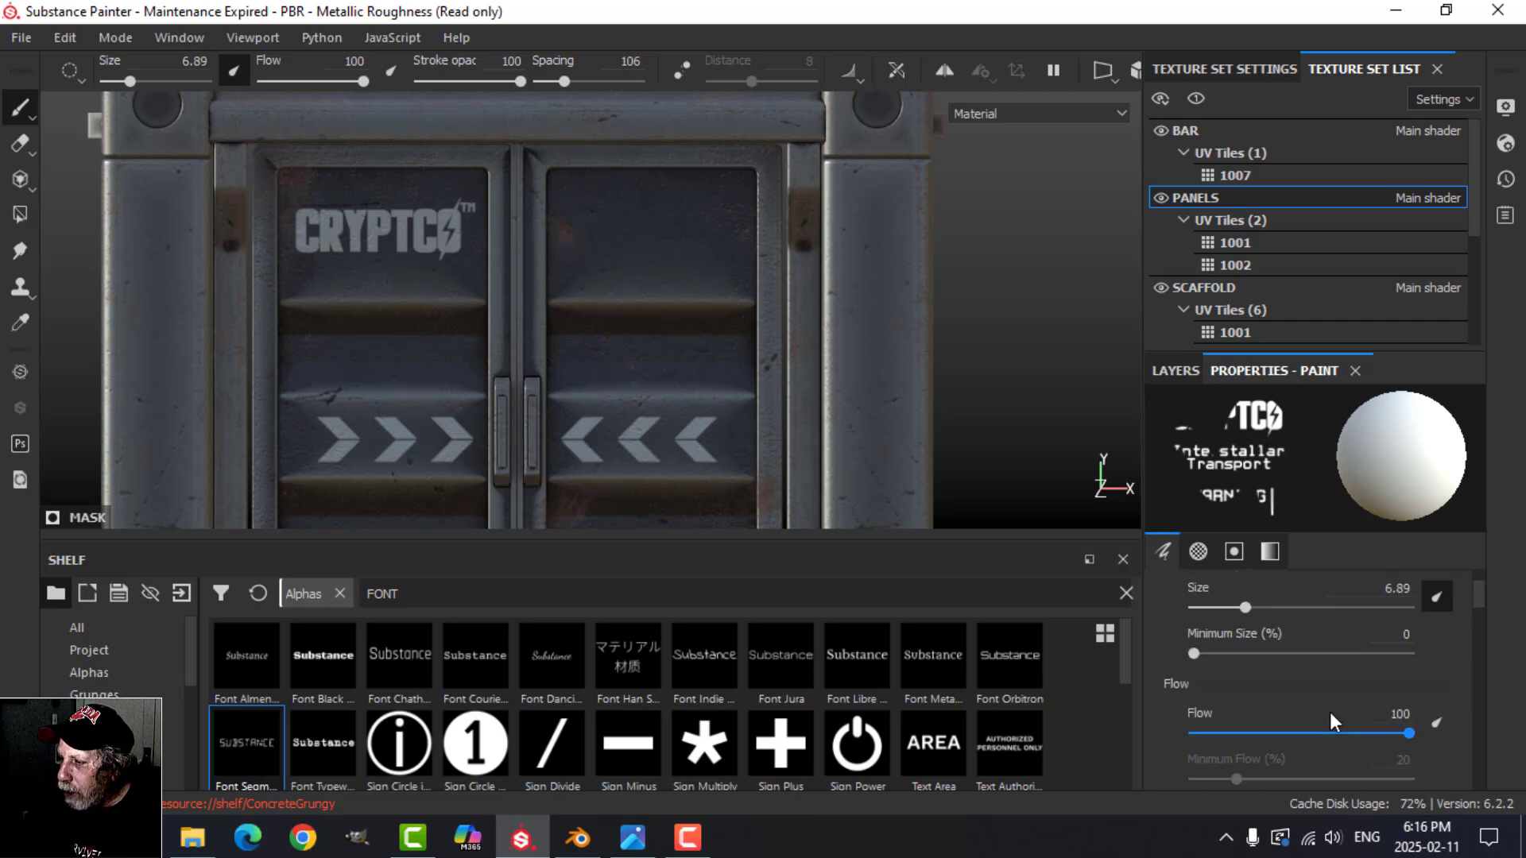
scroll(1317, 712, "down", 4)
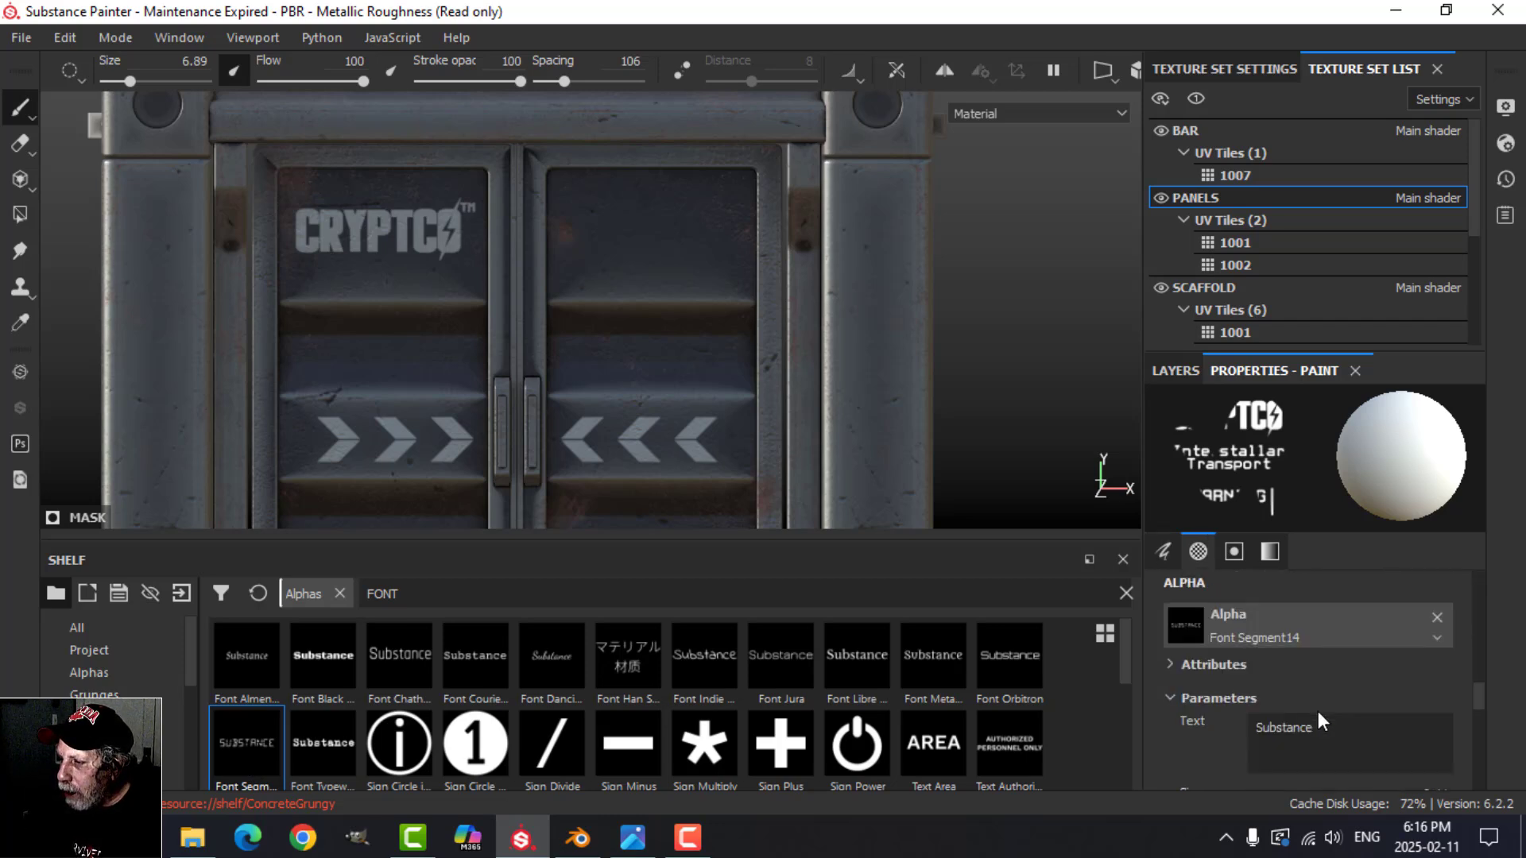
Step: Set the alpha text to 470G 89, enlarge the brush to 24.08 and stamp it near the top of the right door
left_click_drag(1314, 661, 1214, 662)
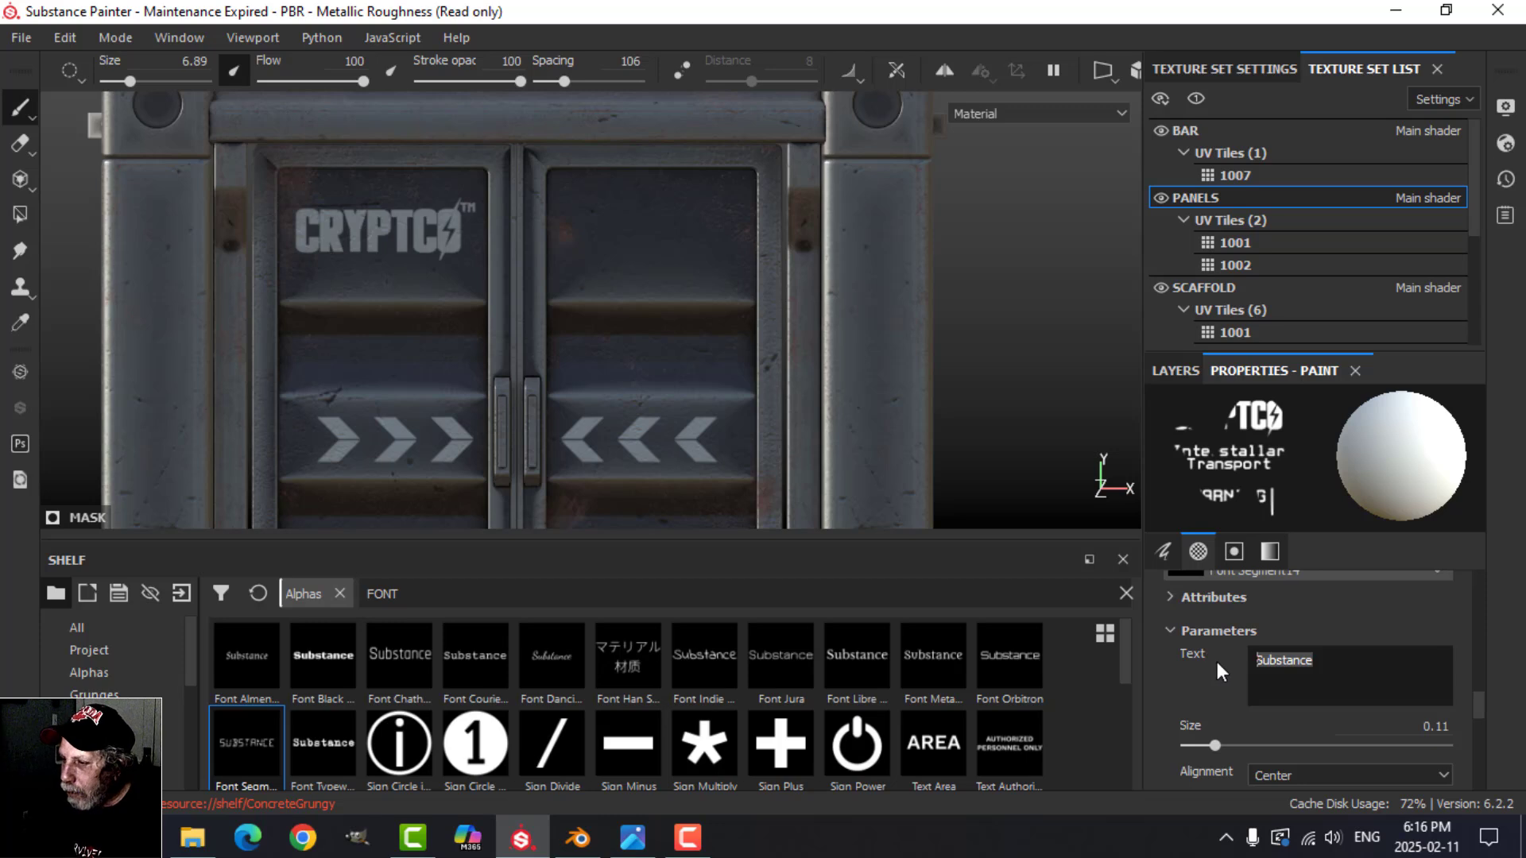
type("47")
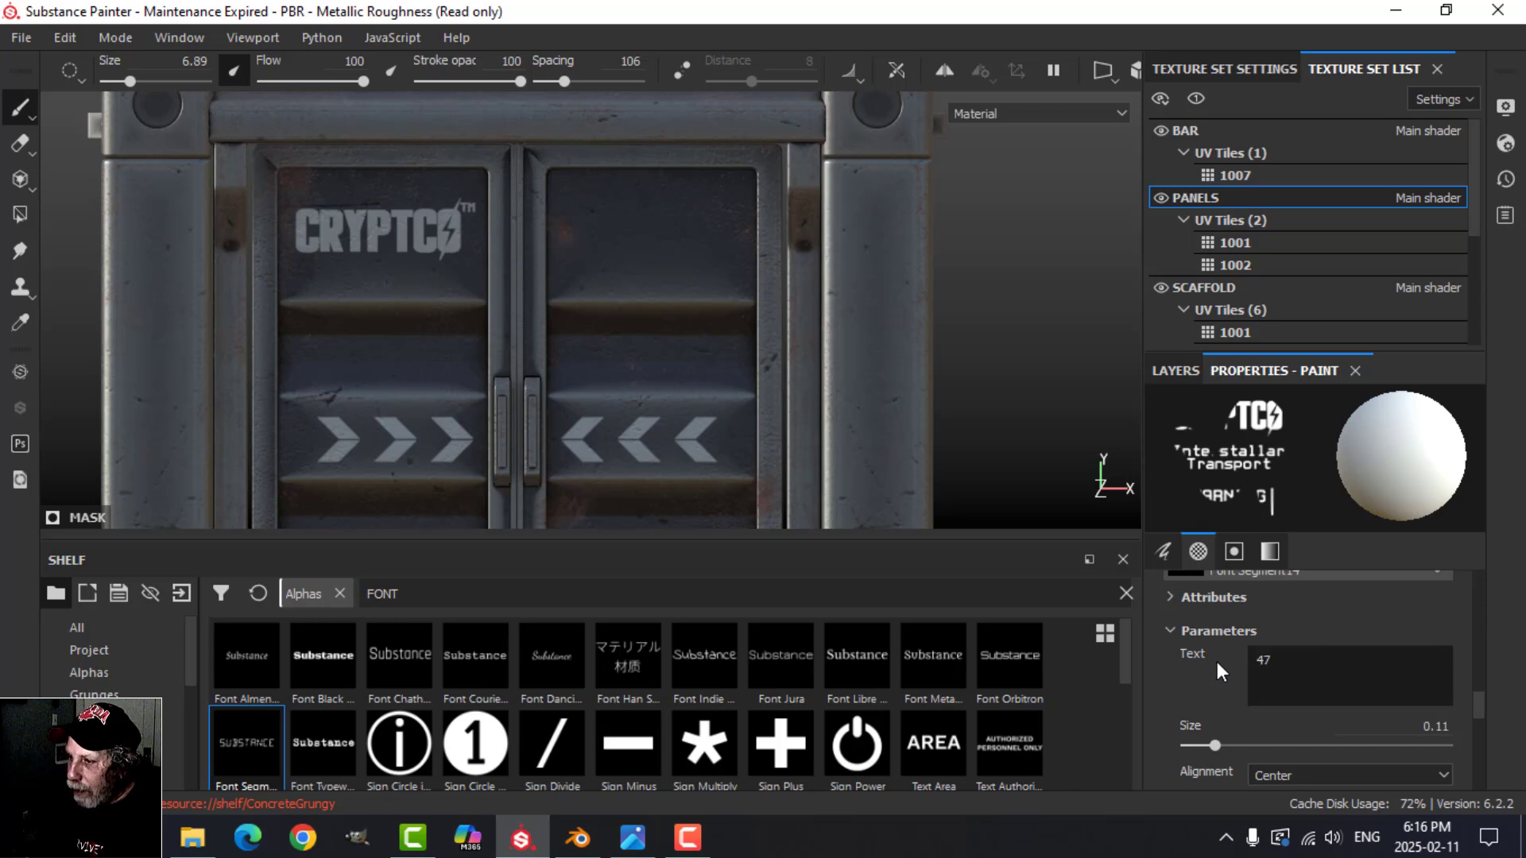
type("0")
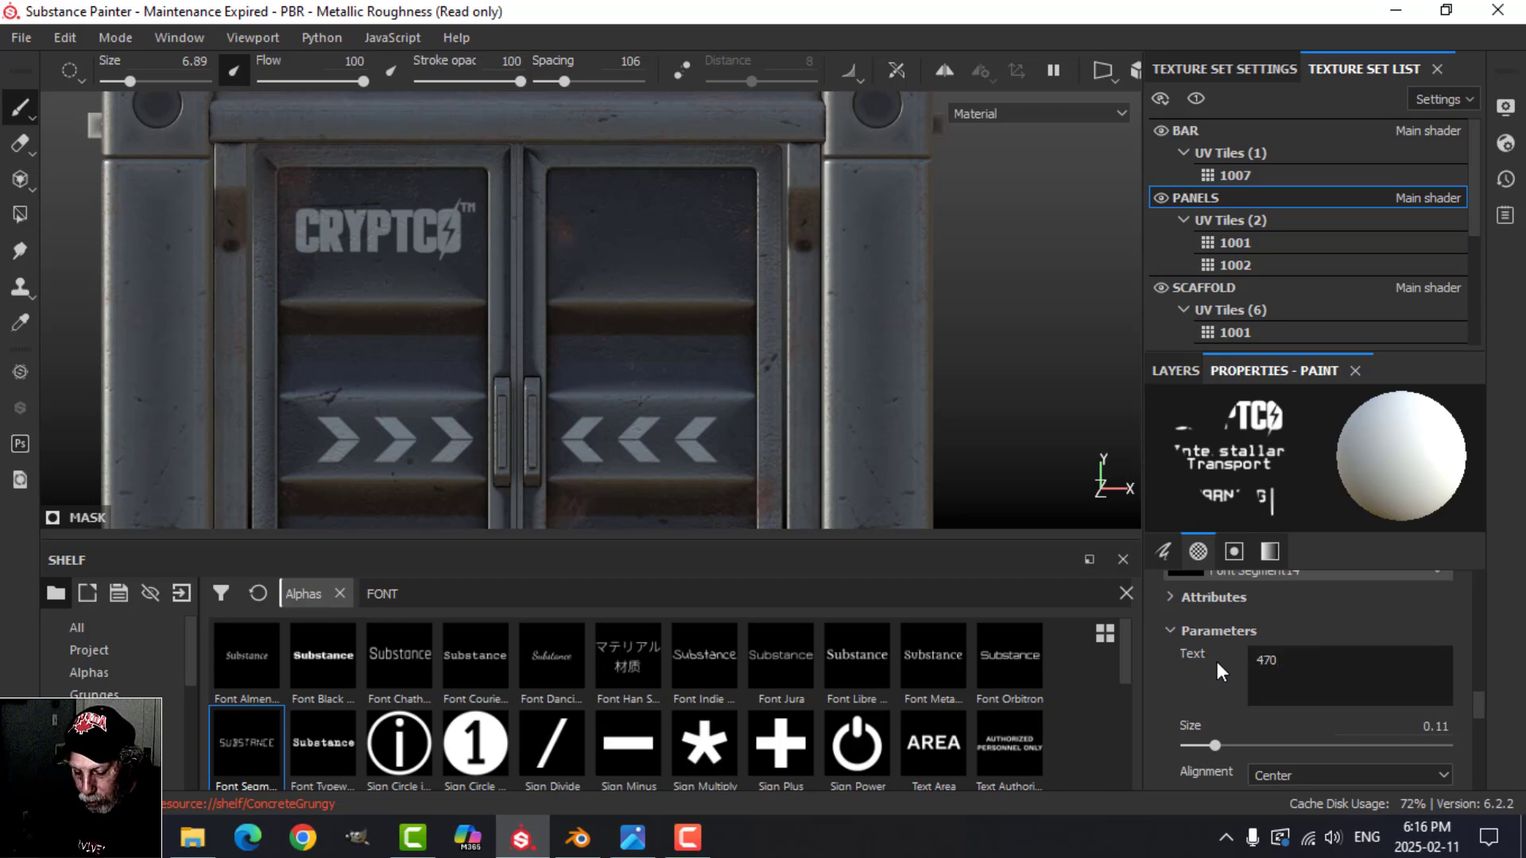
type("g")
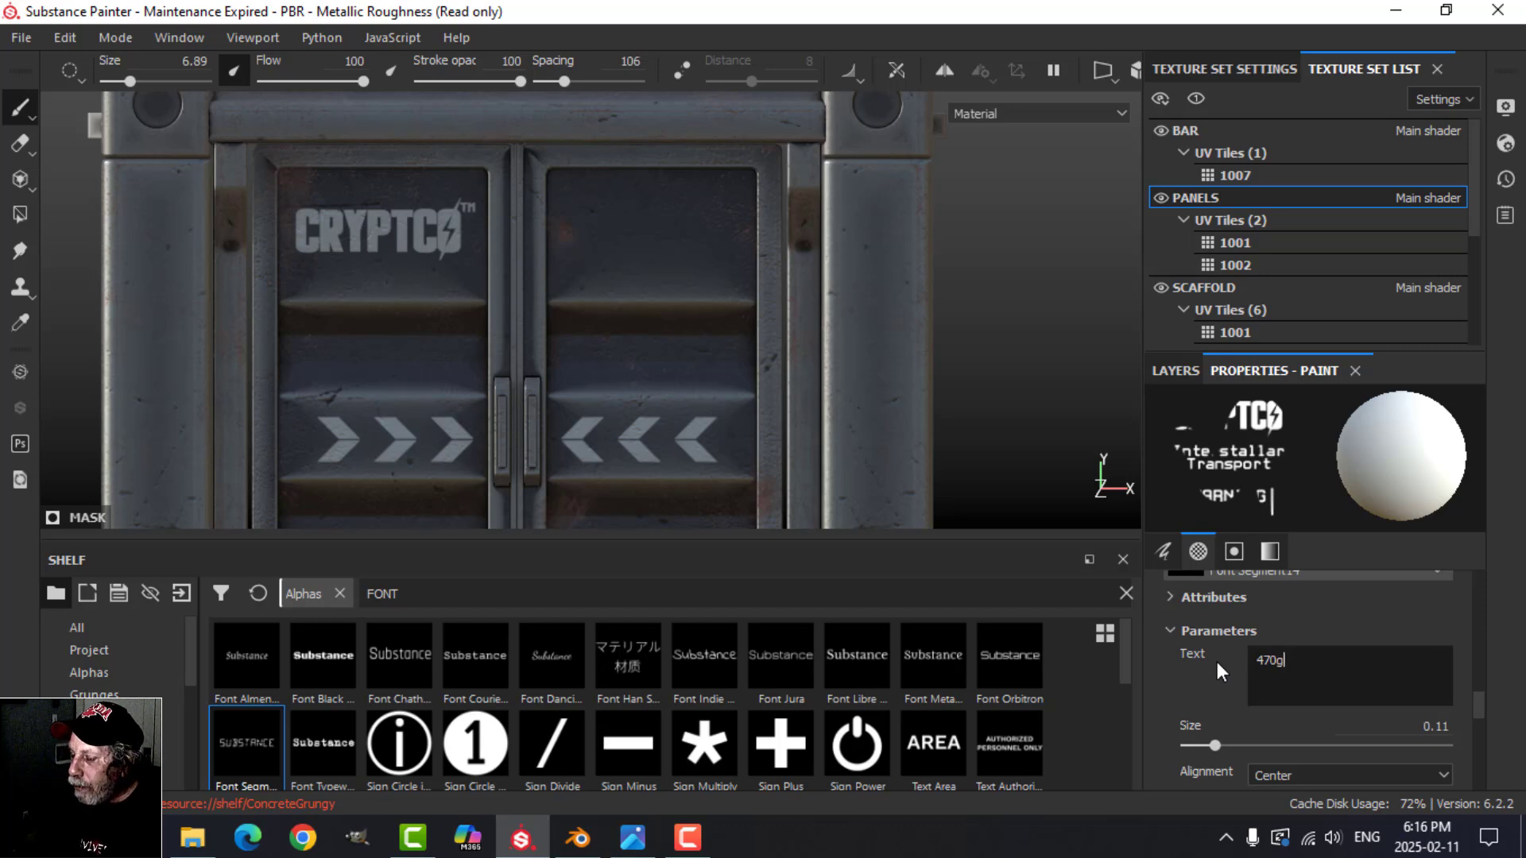
key("BackSpace")
type("G ")
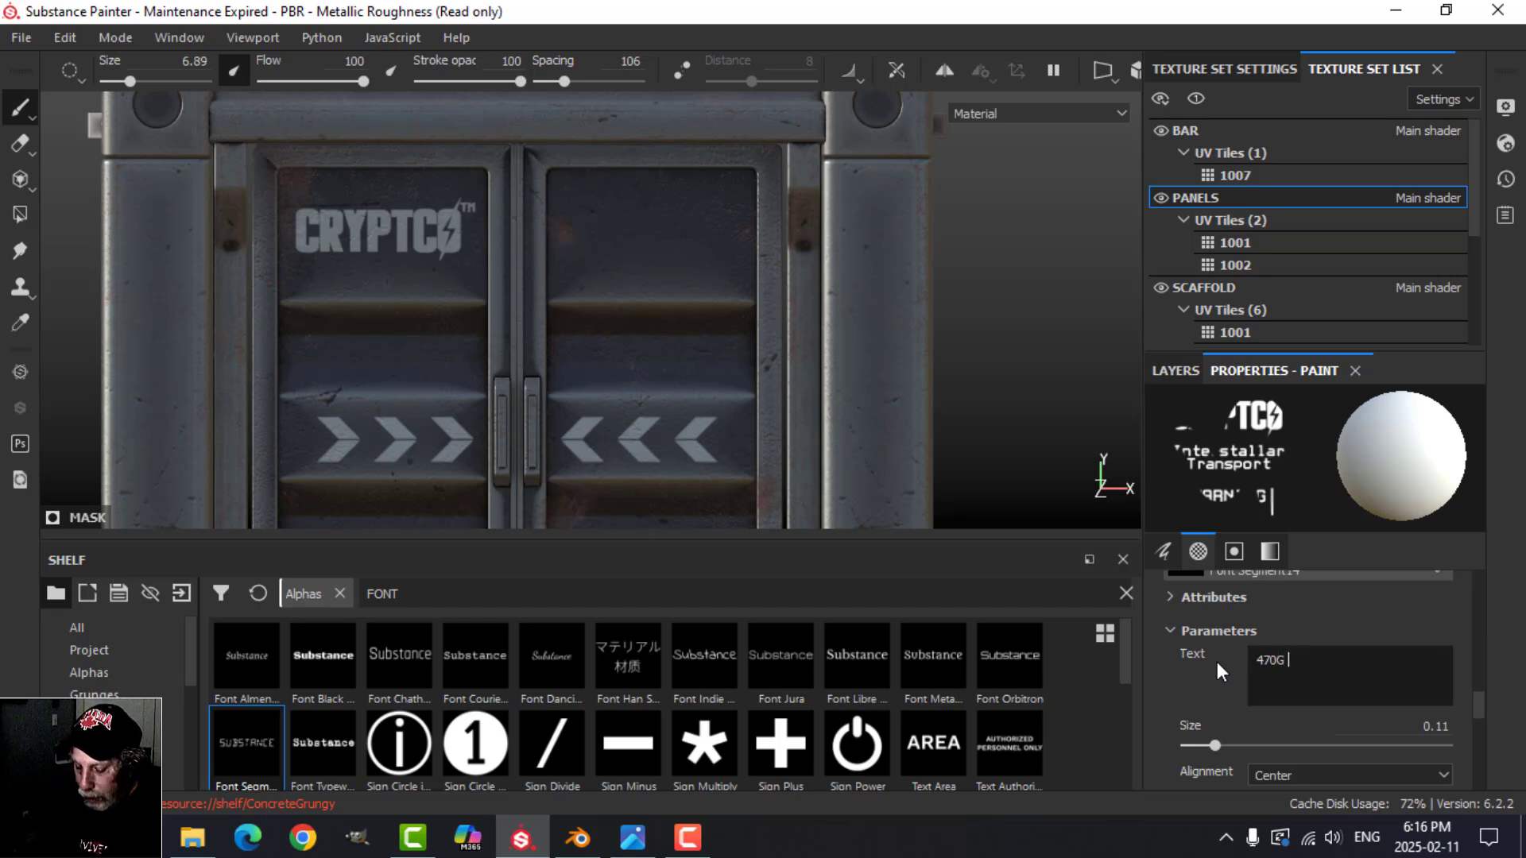
type("89")
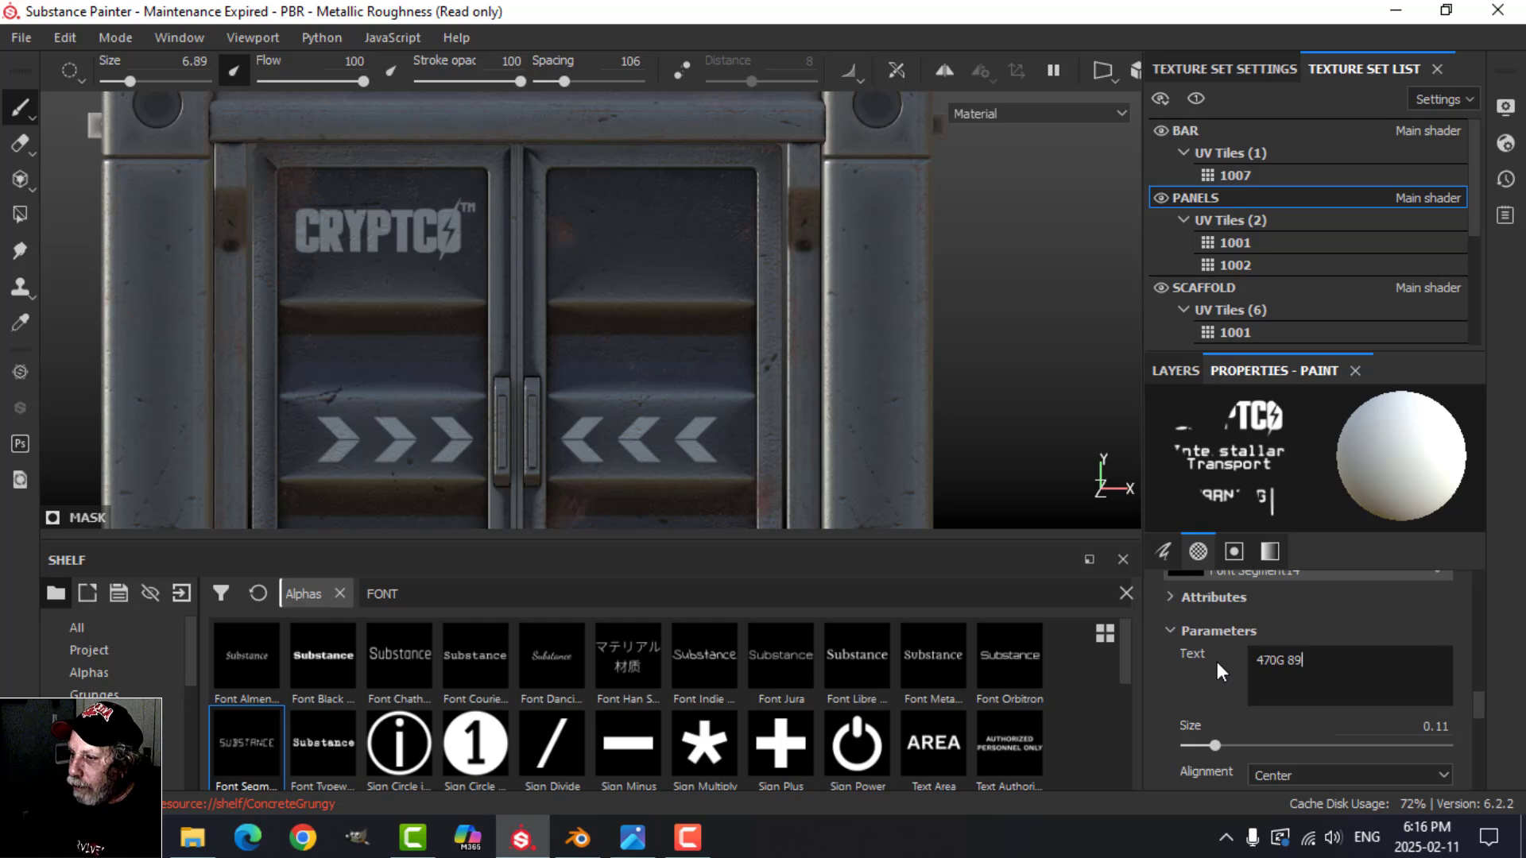
right_click_drag(731, 212, 767, 213, "ctrl")
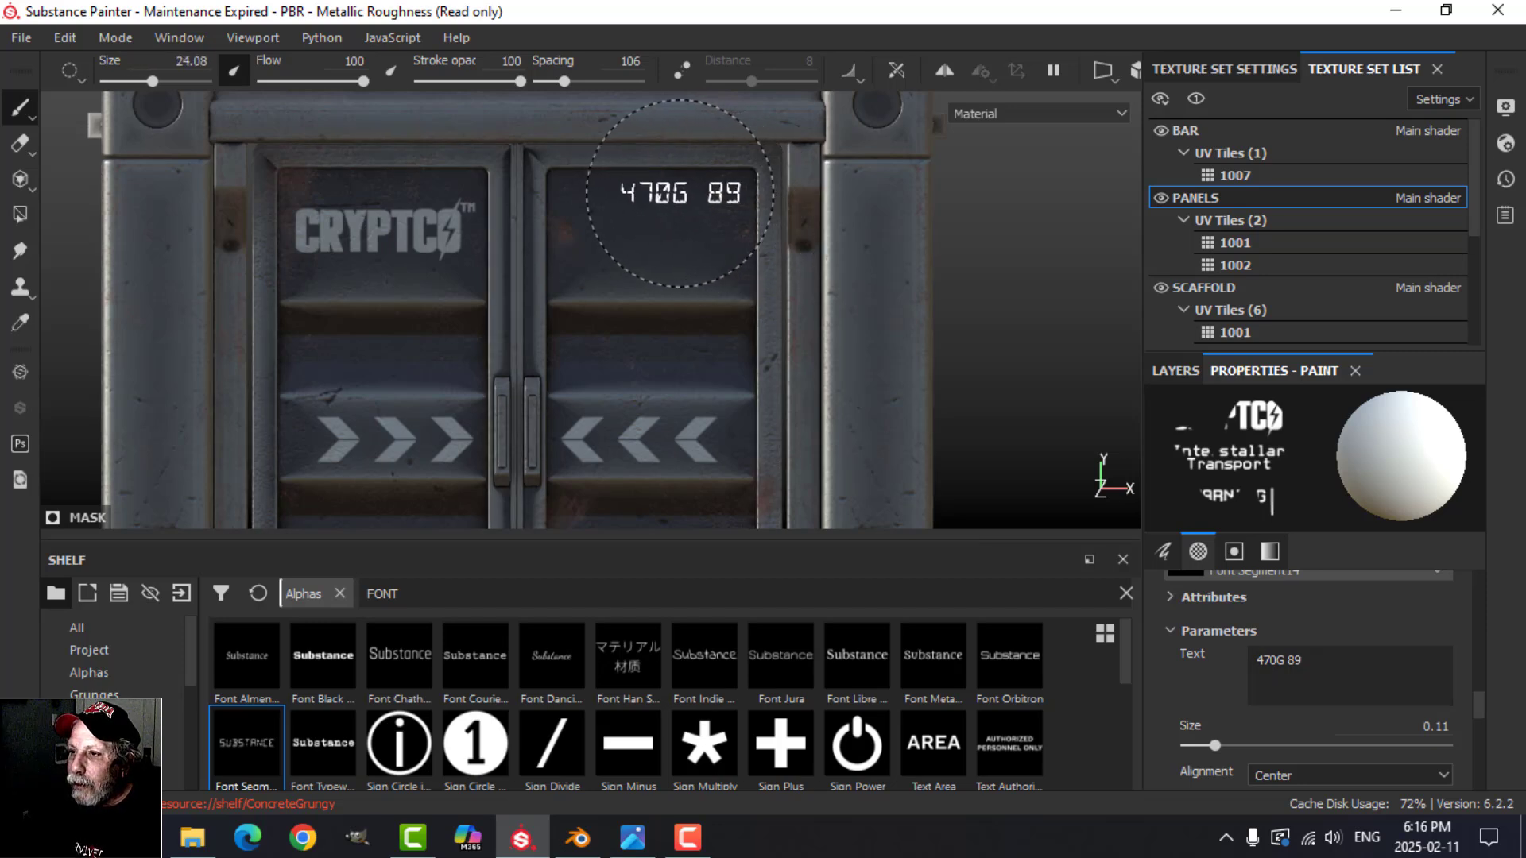
left_click(680, 193)
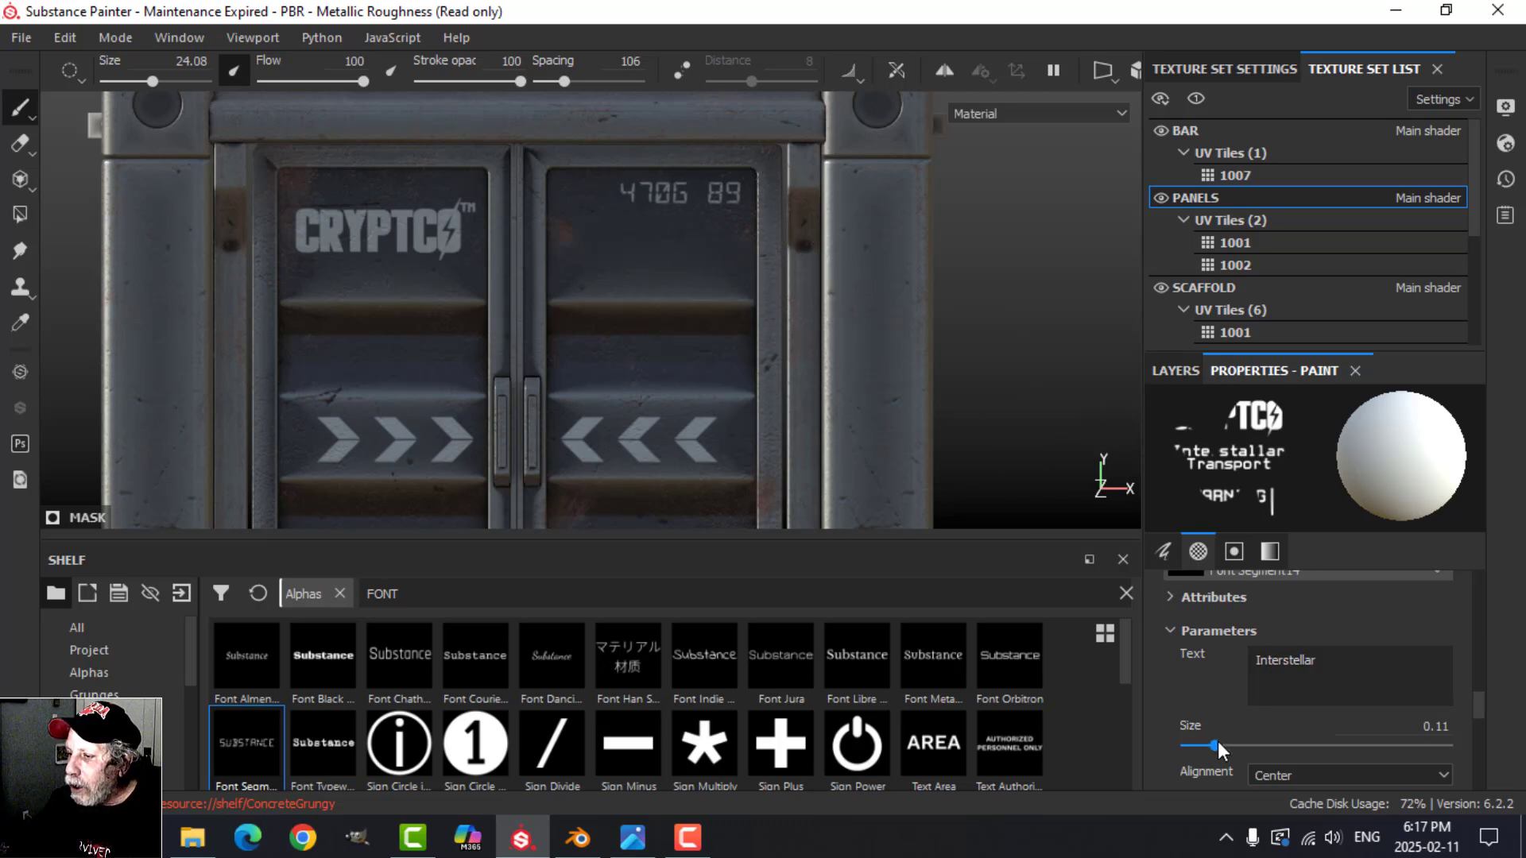
Step: Set the Interstellar text size to 0.05 and stamp it directly beneath the 470G 89 marking with a 27.11 brush
left_click_drag(1218, 740, 1198, 744)
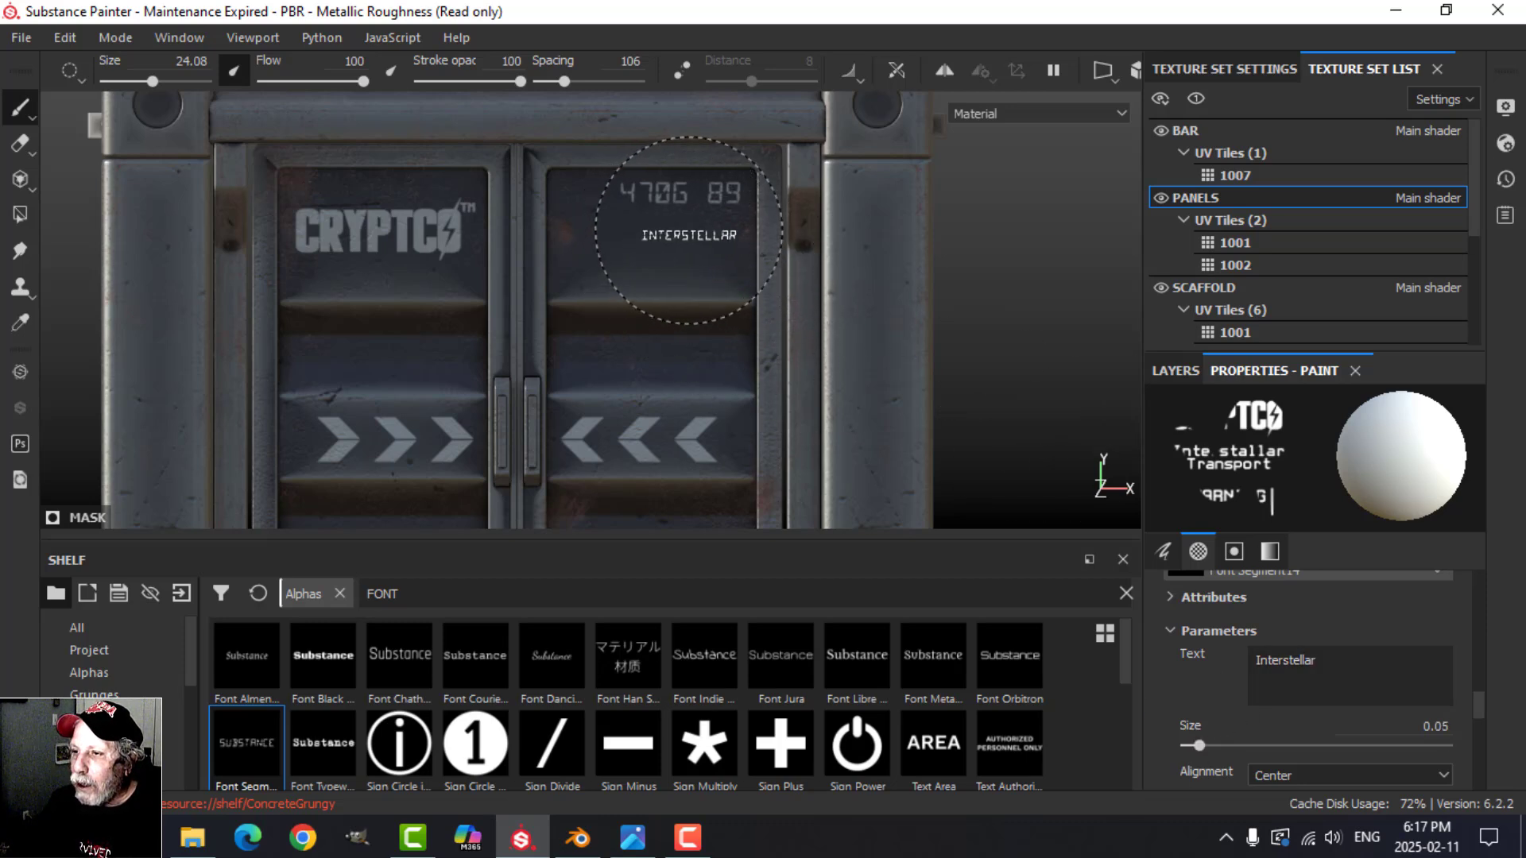
right_click_drag(692, 228, 709, 228, "ctrl")
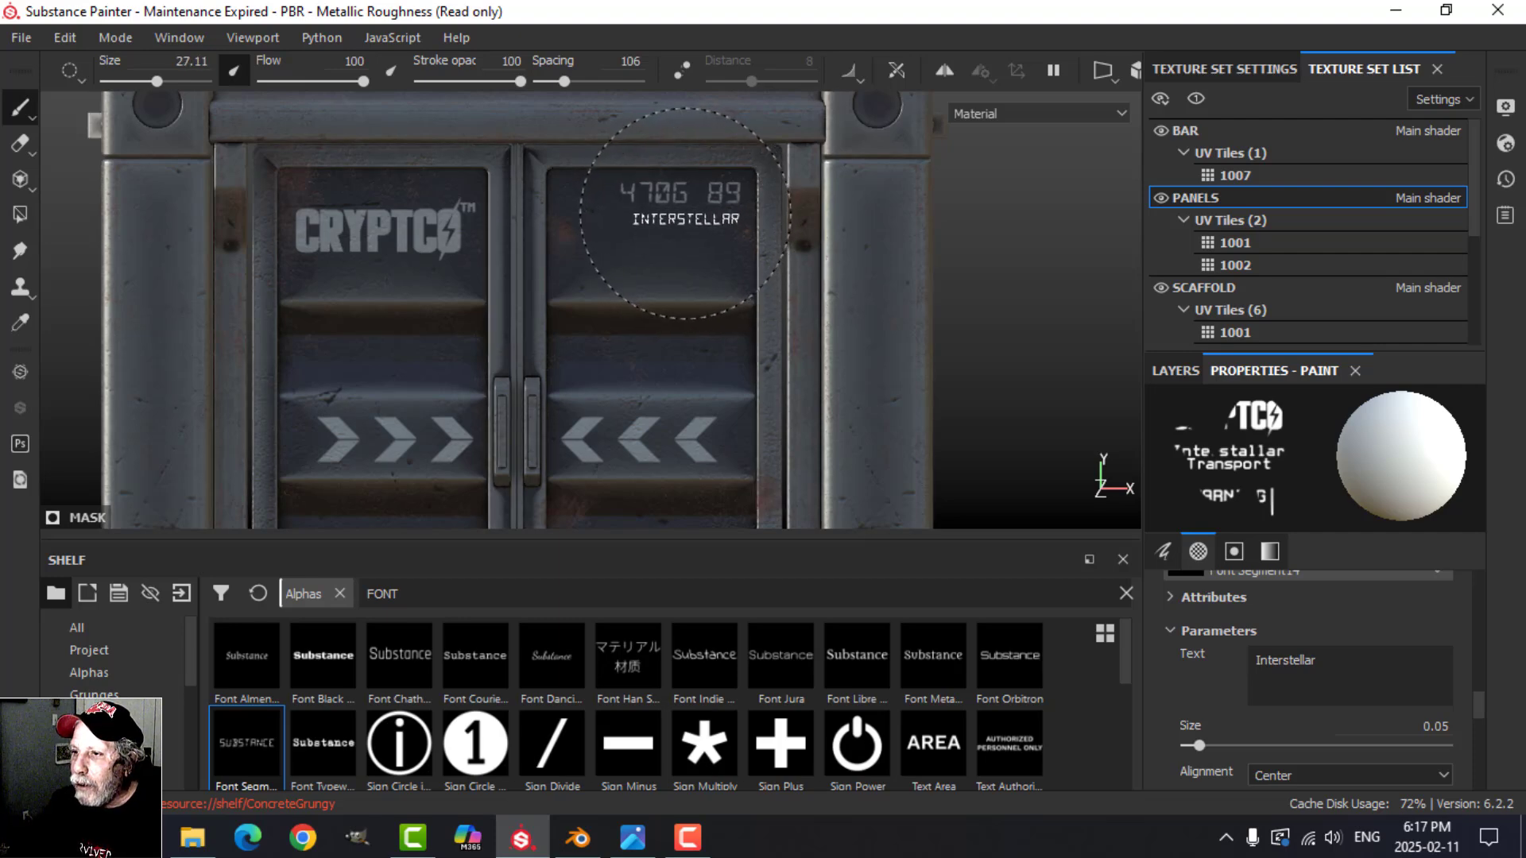
left_click(685, 217)
Step: Show the layer stack and switch the viewport camera to a perspective view of the container doors
scroll(787, 350, "down", 4)
left_click_drag(787, 351, 855, 396, "alt")
middle_click_drag(822, 422, 769, 282, "alt")
scroll(778, 339, "down", 1)
mouse_move(779, 339)
middle_mouse_down("alt")
mouse_move(807, 374)
mouse_move(775, 374)
middle_mouse_up("alt")
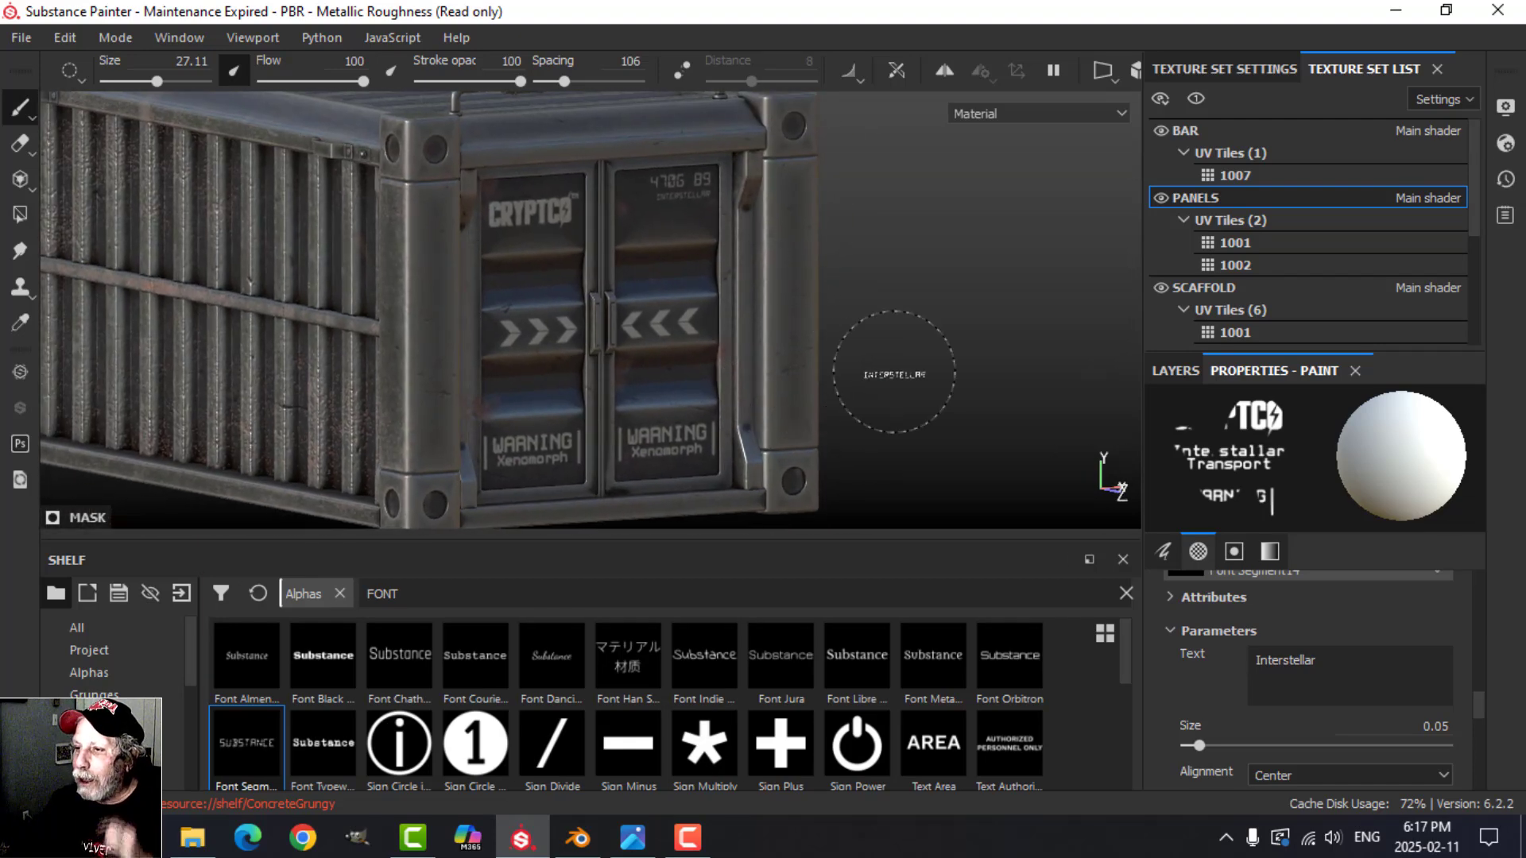
left_click(1176, 370)
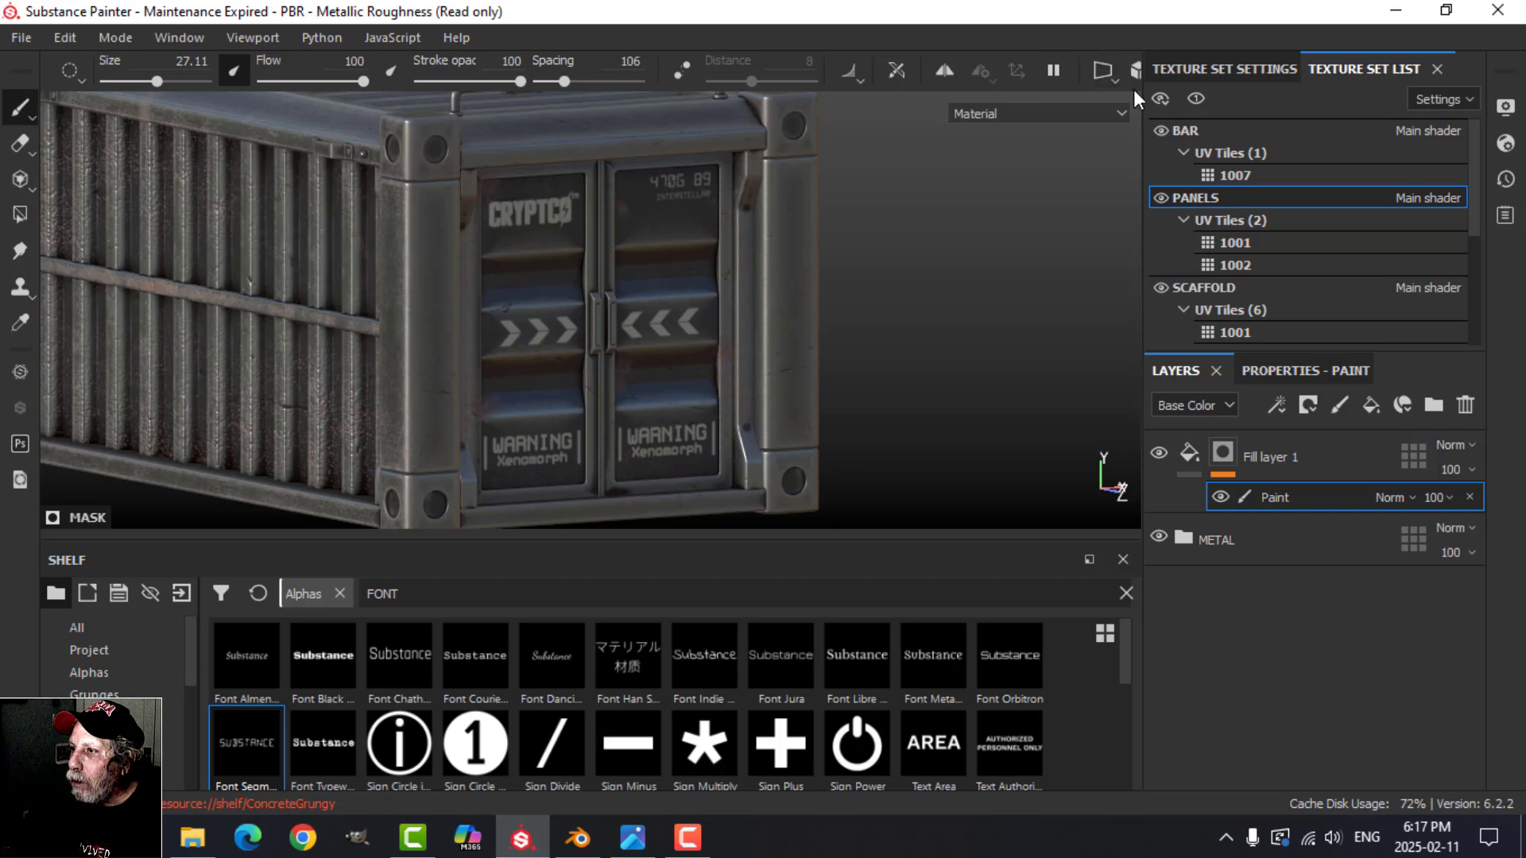
left_click_drag(1145, 113, 1177, 115)
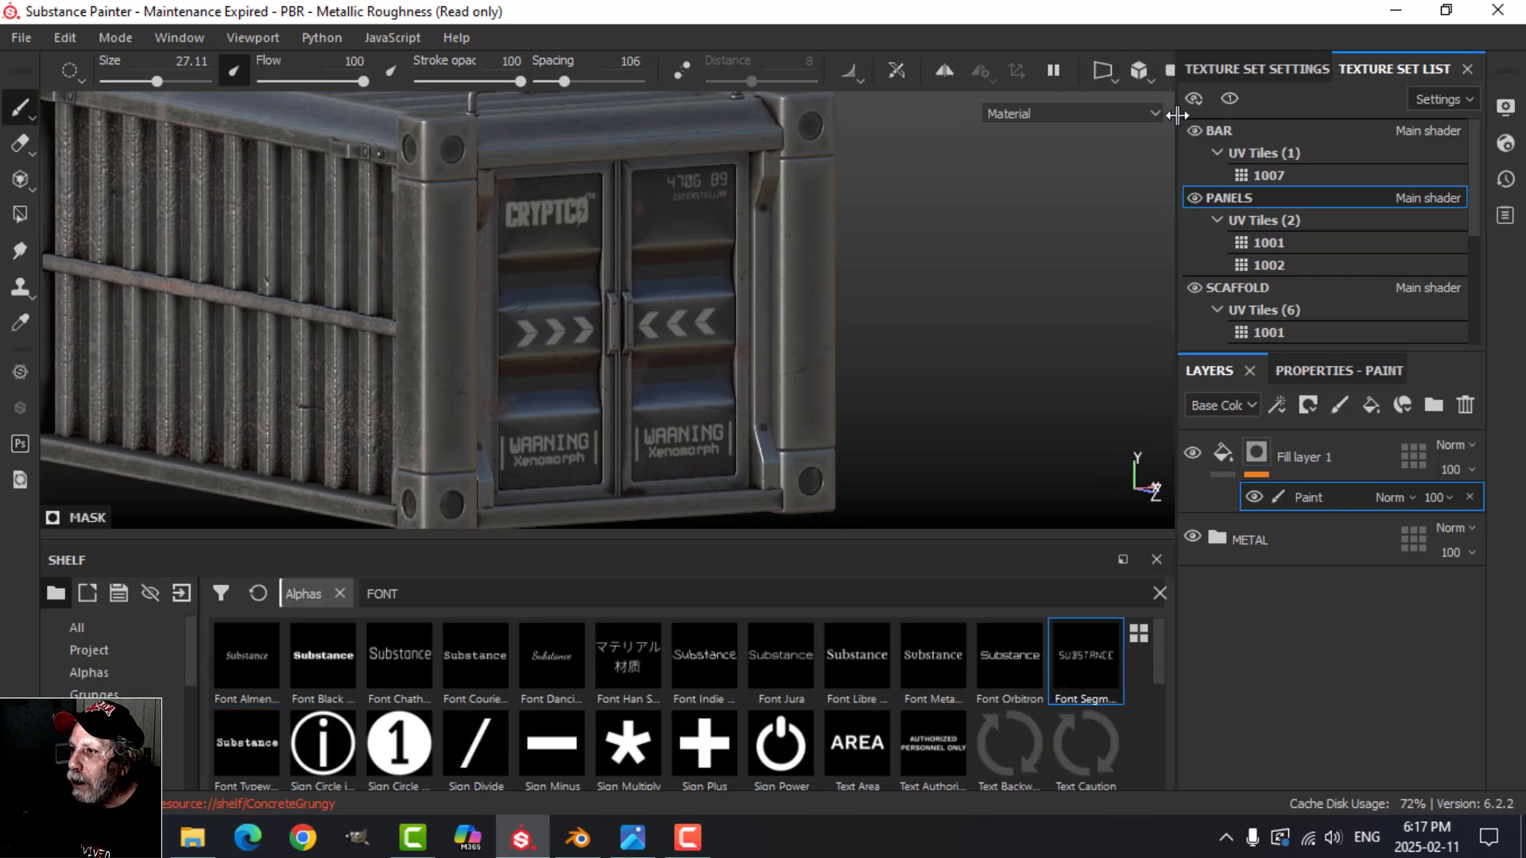
left_click(1141, 80)
left_click(1165, 108)
scroll(834, 266, "down", 1)
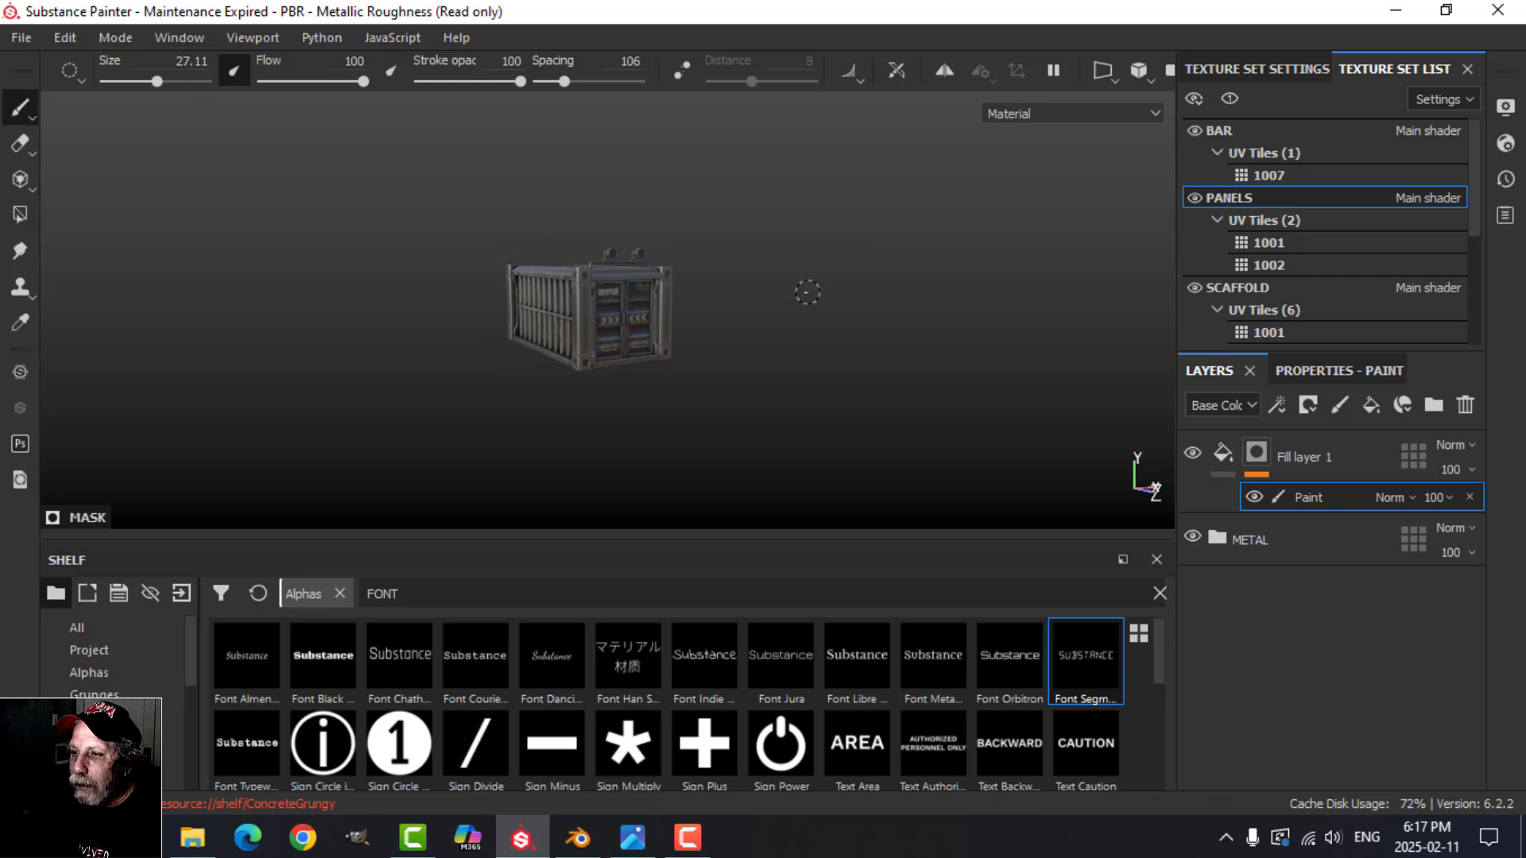
scroll(795, 310, "up", 3)
scroll(787, 314, "up", 6)
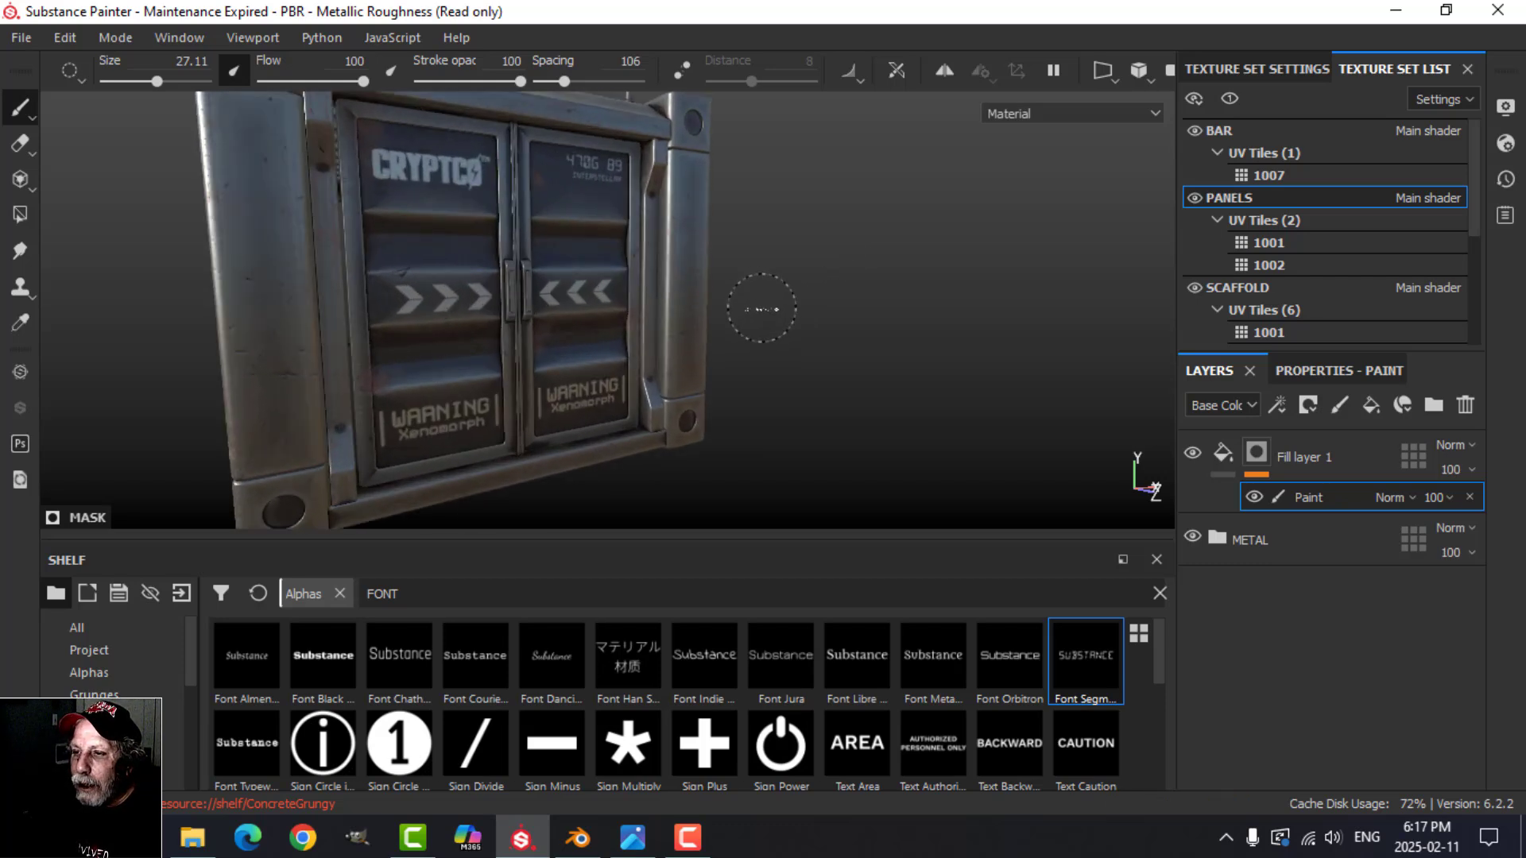
left_click_drag(761, 291, 936, 304, "alt")
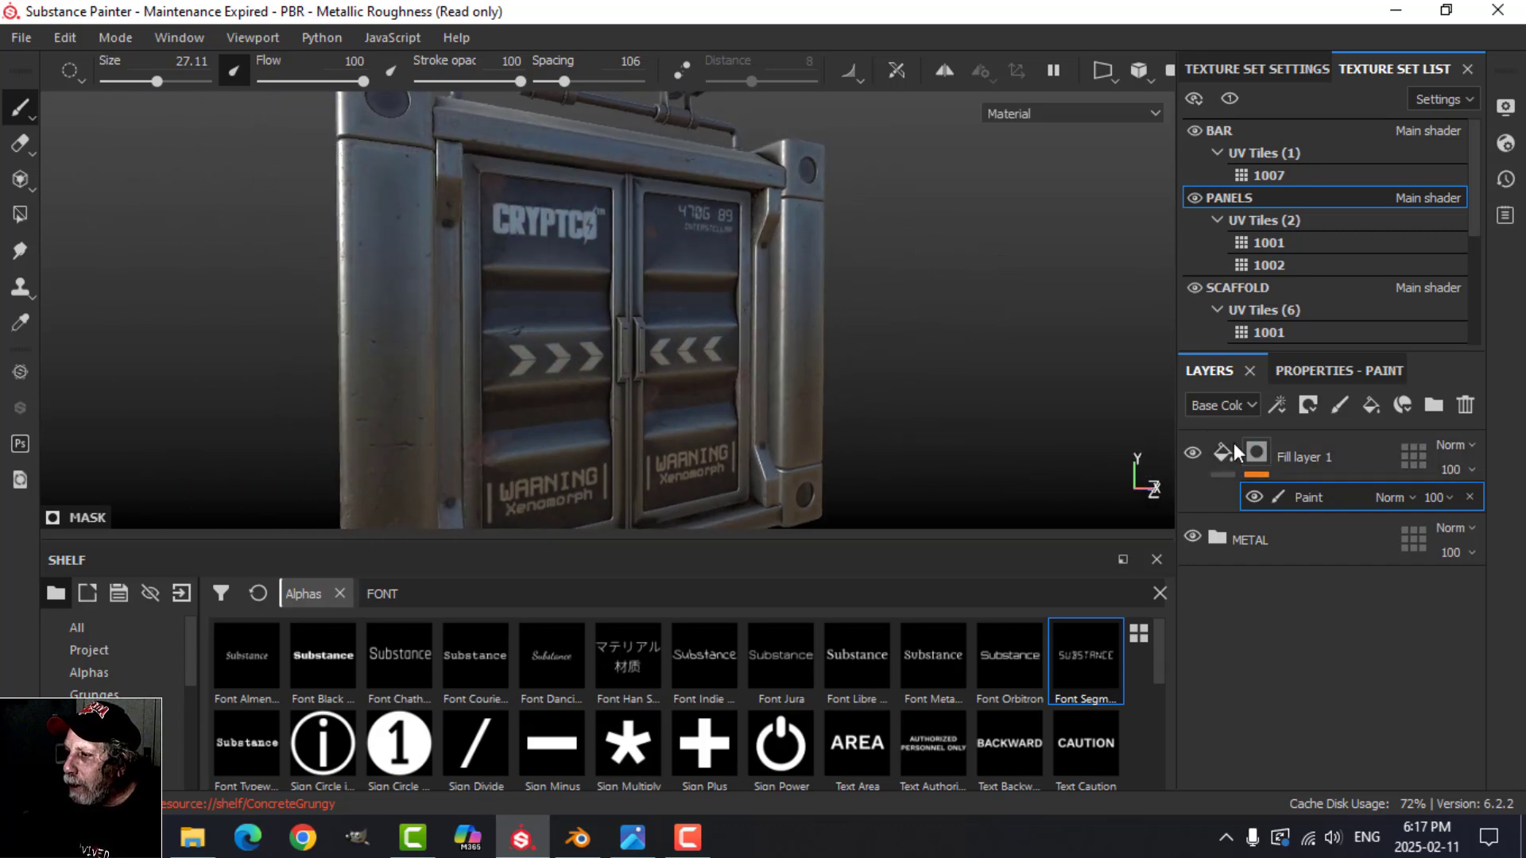
Step: Rename the fill layer above the METAL folder as TEXT
double_click(1313, 456)
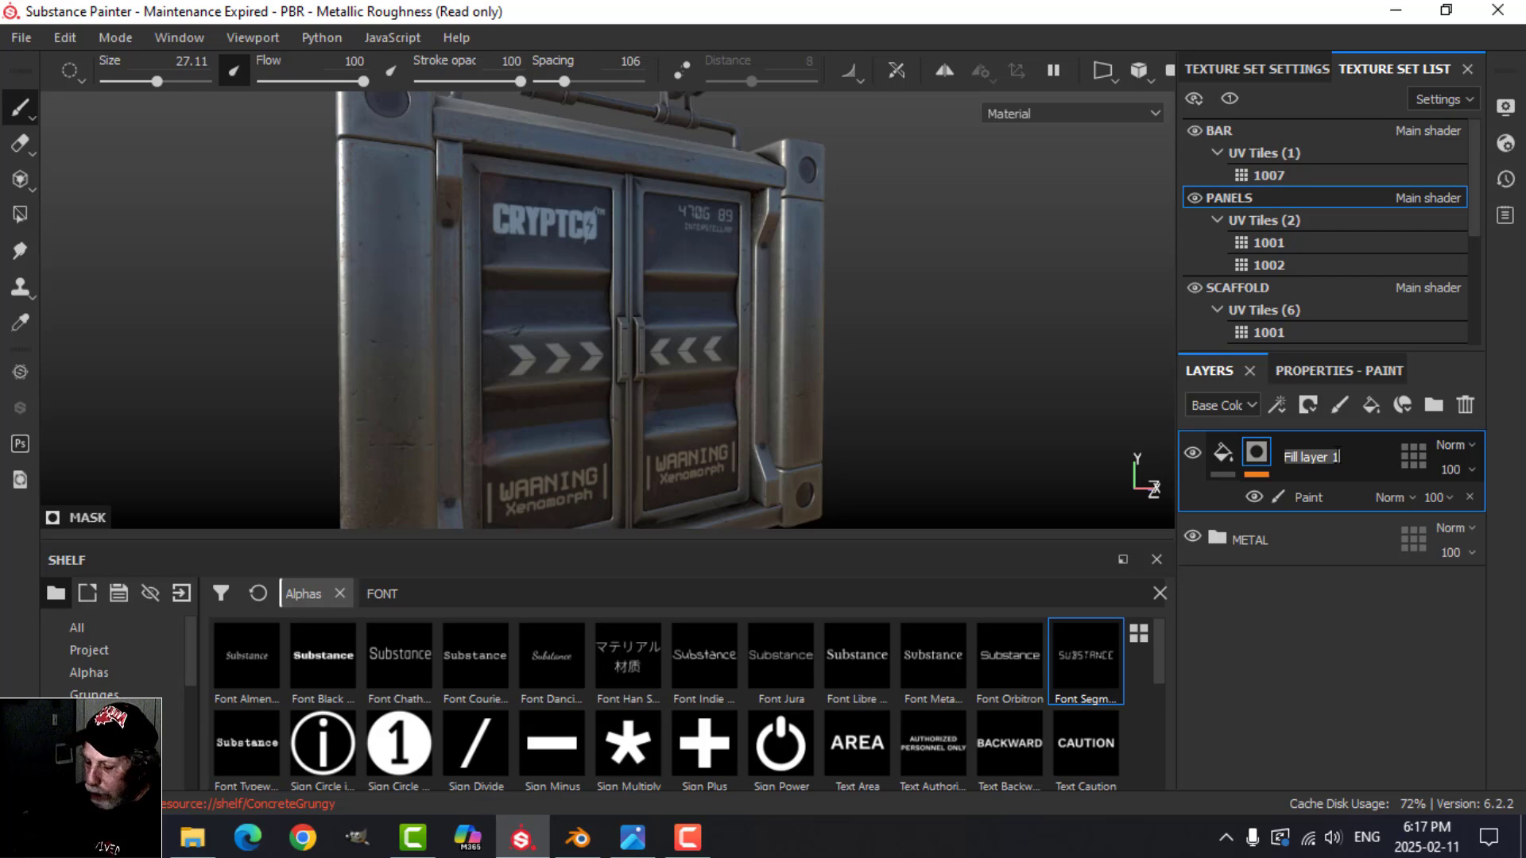
key("Caps_Lock")
type("TEXT")
key("Return")
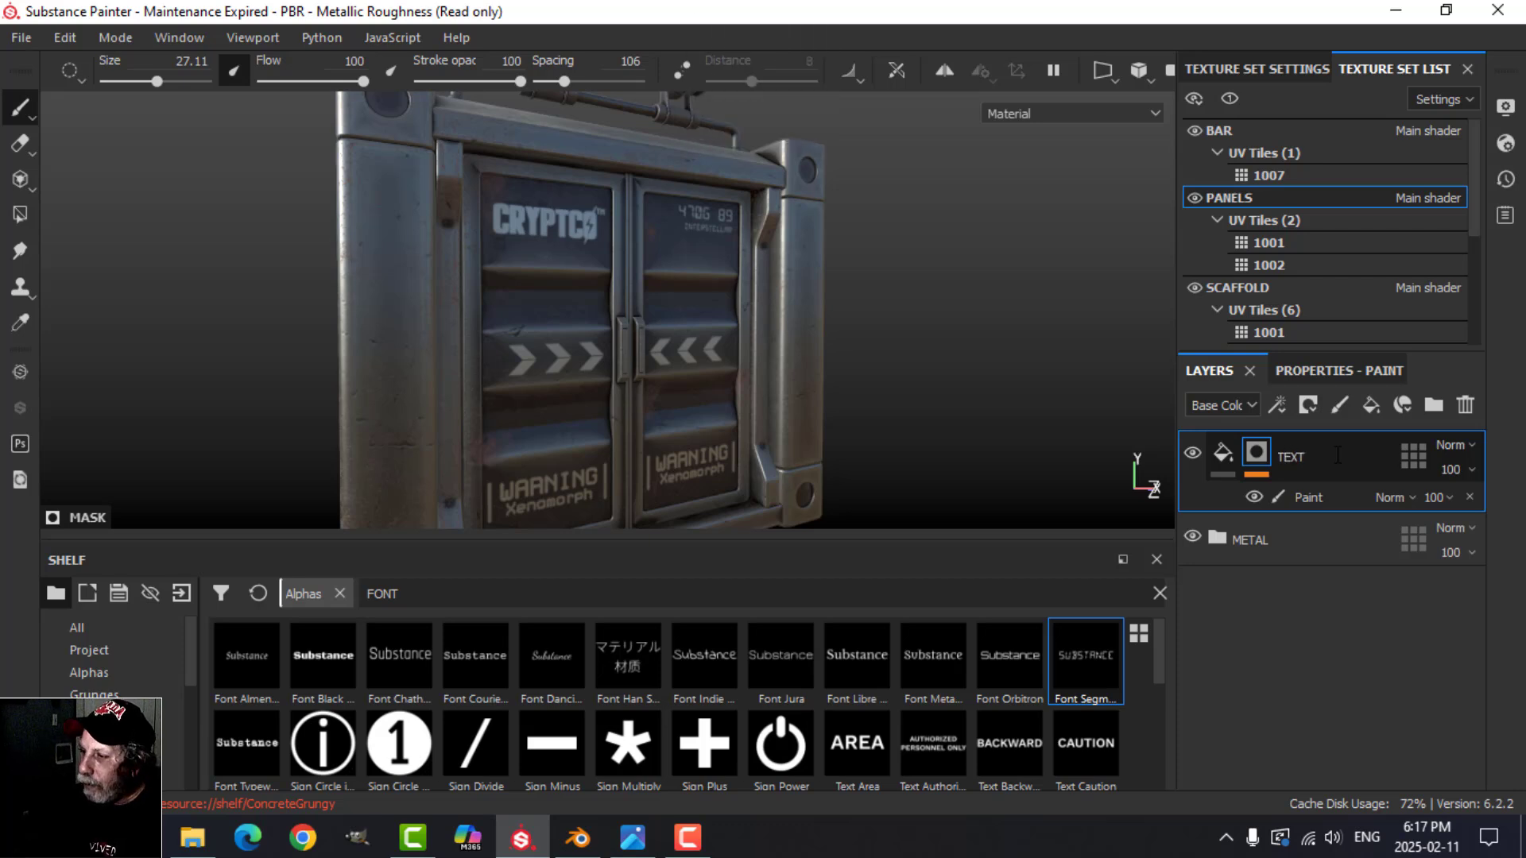
Step: Select the TEXT mask's Paint effect and choose the Dirt 1 brush by searching the brushes for DIRT
left_click(1307, 499)
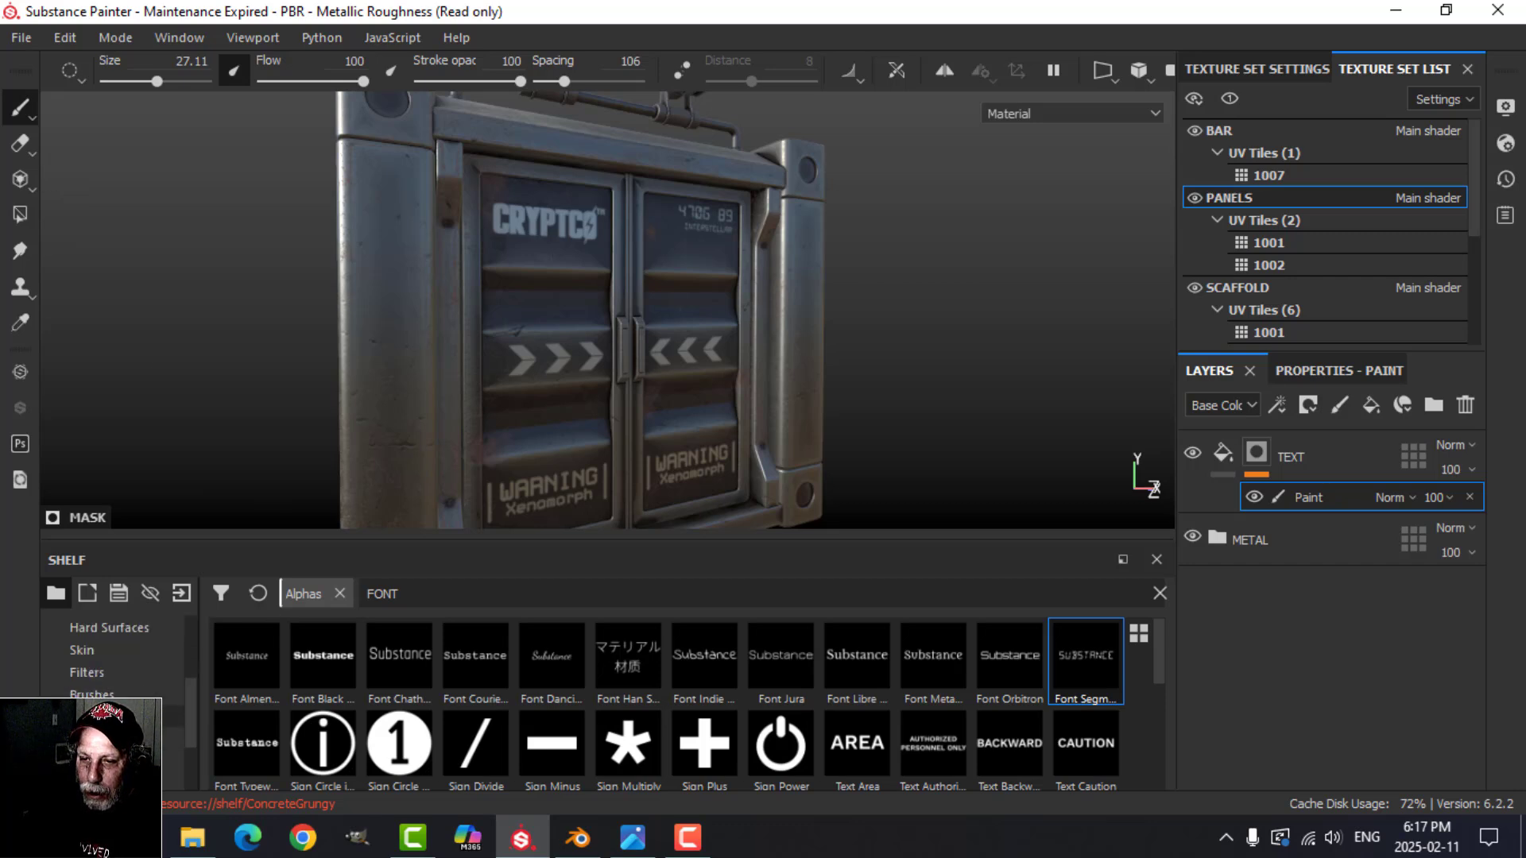
left_click(92, 696)
left_click(465, 596)
type("DIRT")
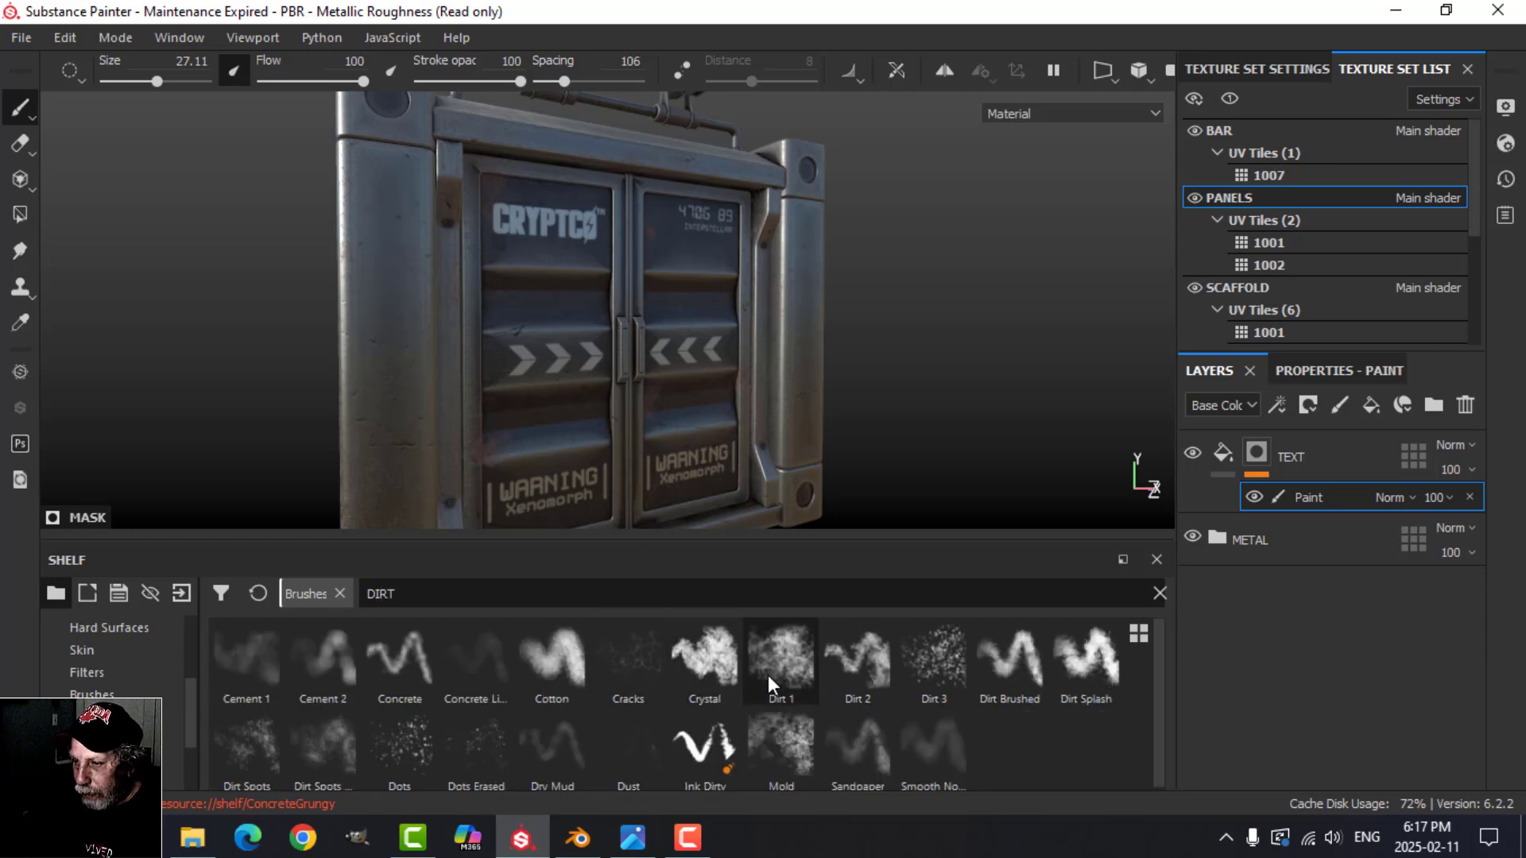
left_click(767, 675)
Step: Swap the mask brush to black and wear away parts of the arrows and the CRYPTCO logo with Dirt 1
scroll(580, 493, "up", 5)
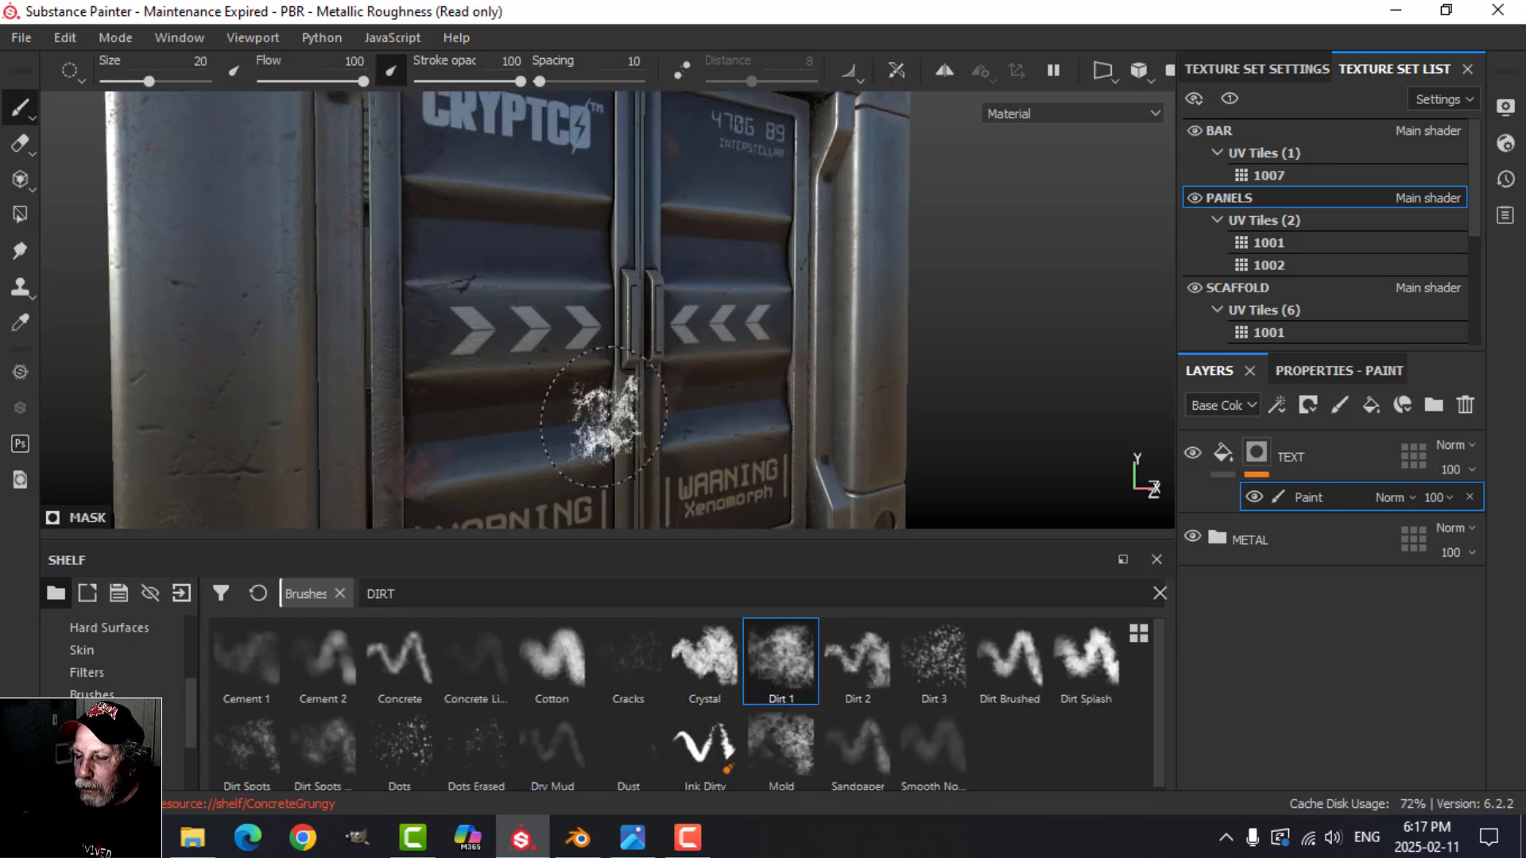
key("x")
middle_click_drag(565, 402, 665, 403, "alt")
left_click_drag(664, 403, 650, 397, "alt")
left_click_drag(519, 229, 586, 284)
scroll(619, 341, "down", 3)
middle_click_drag(707, 318, 730, 439, "alt")
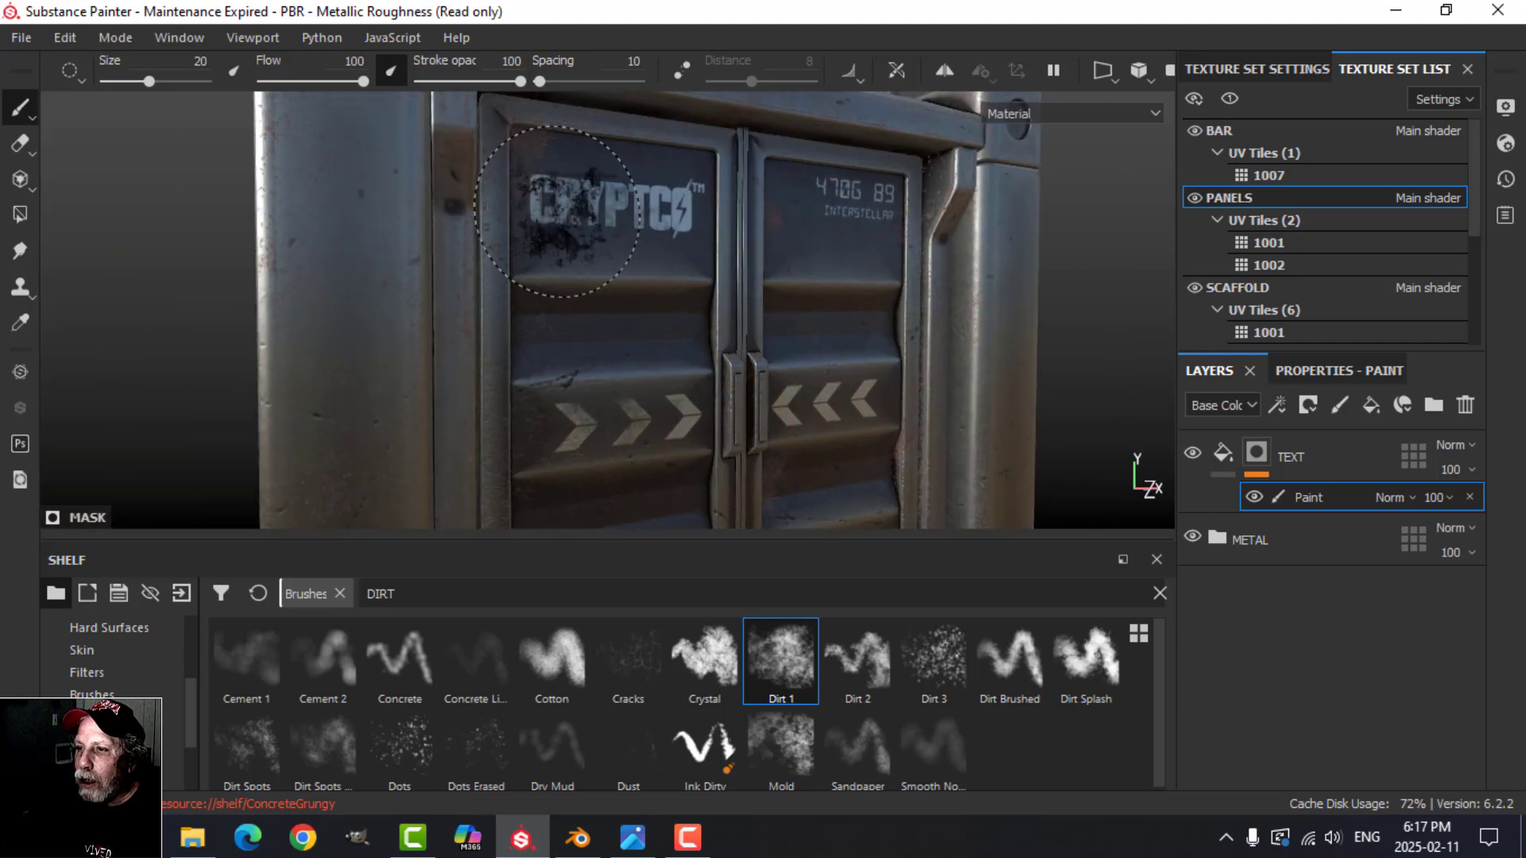
left_click_drag(922, 362, 906, 410)
middle_click_drag(908, 409, 822, 302, "alt")
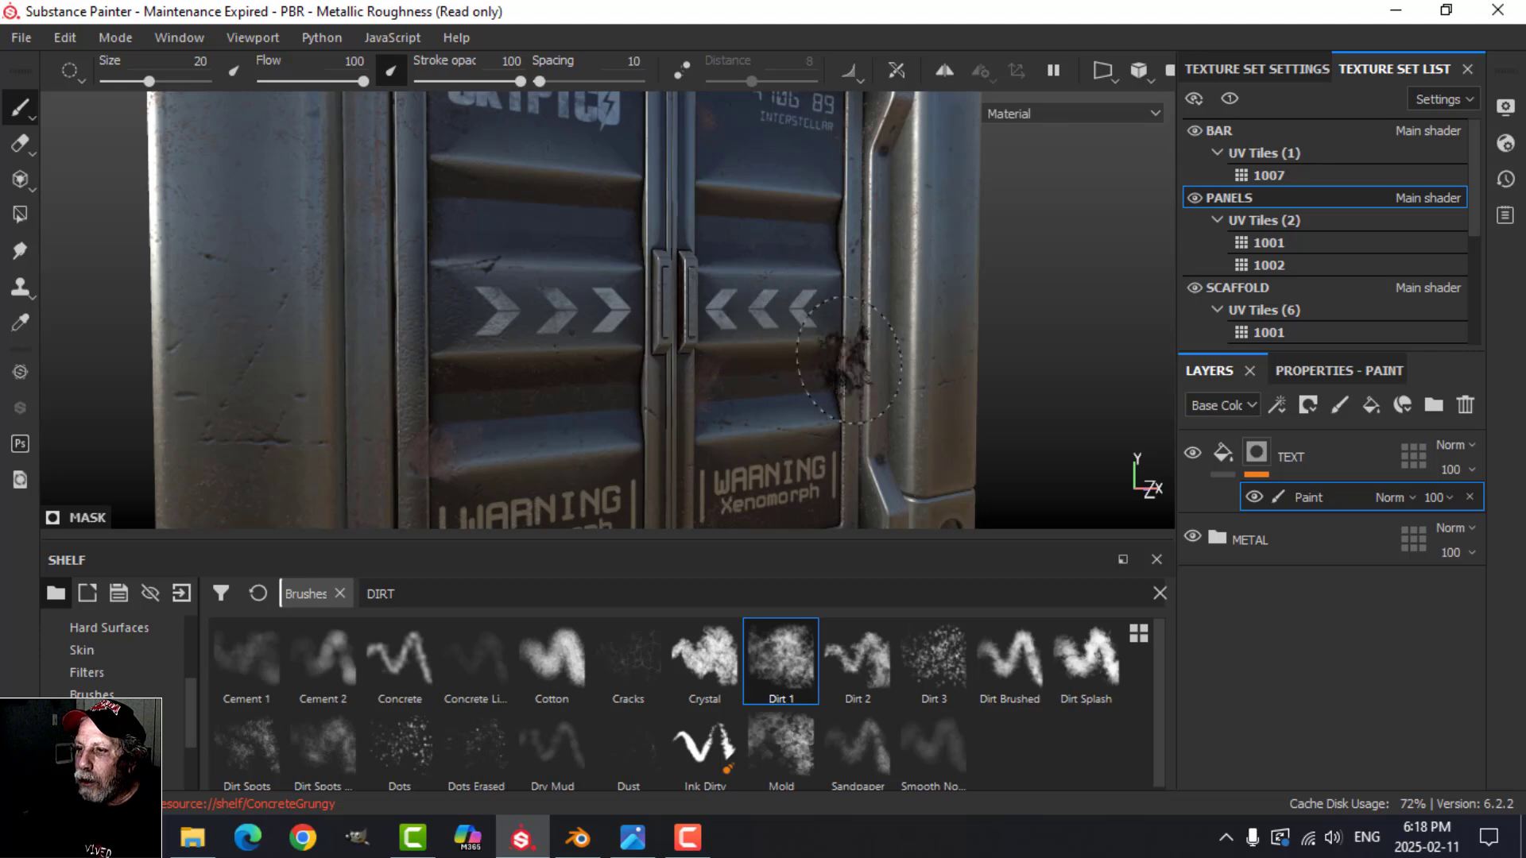
Step: Erode the WARNING Xenomorph labels and the right door's upper lettering with black Dirt 1 strokes, undoing an unwanted stroke
middle_click_drag(834, 357, 831, 428, "alt")
middle_click_drag(856, 367, 879, 200, "alt")
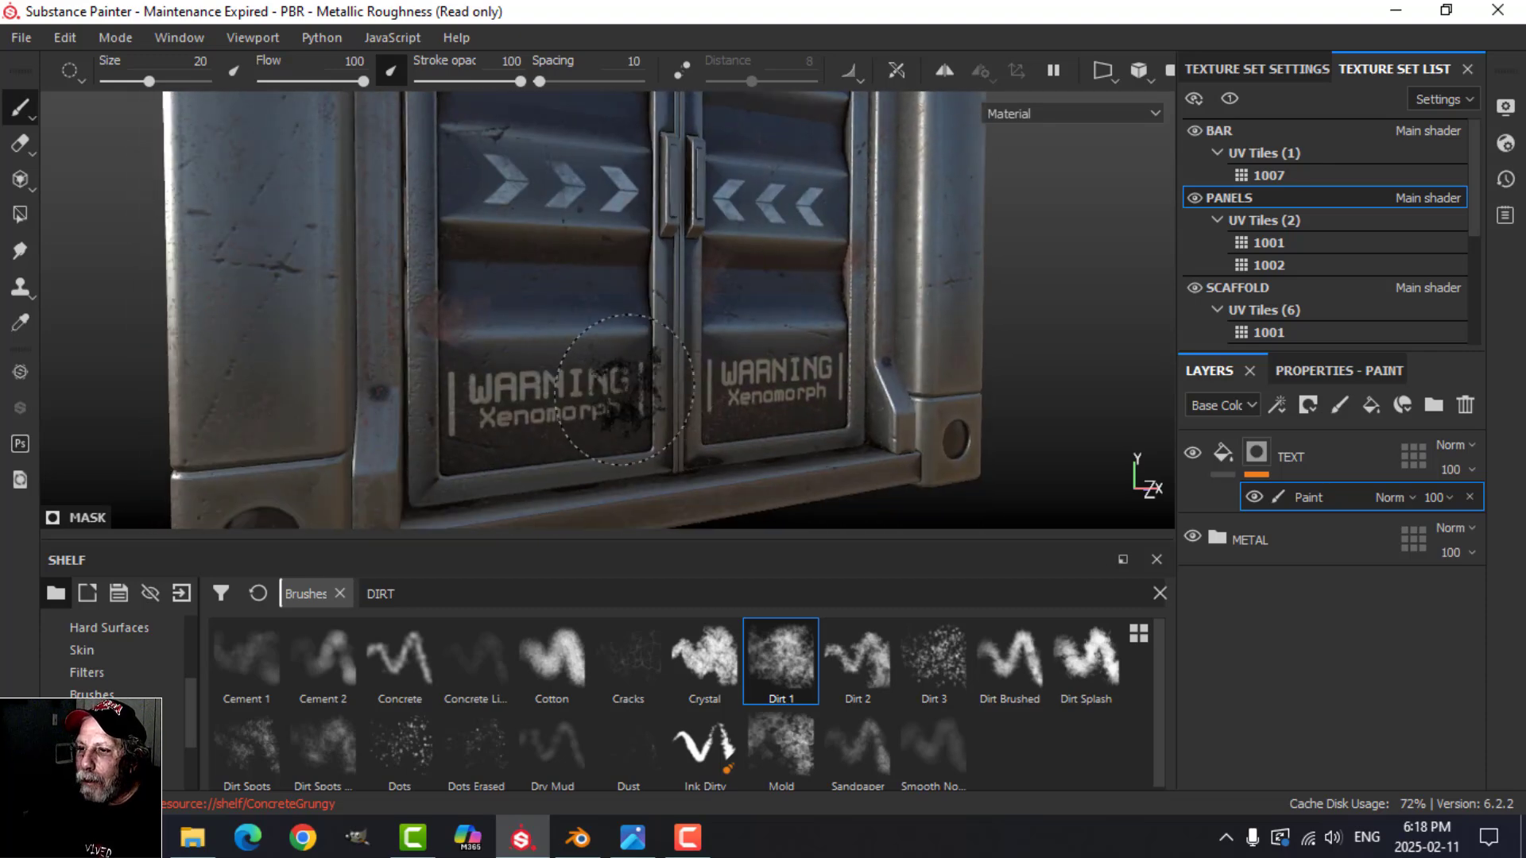
key("ctrl+z")
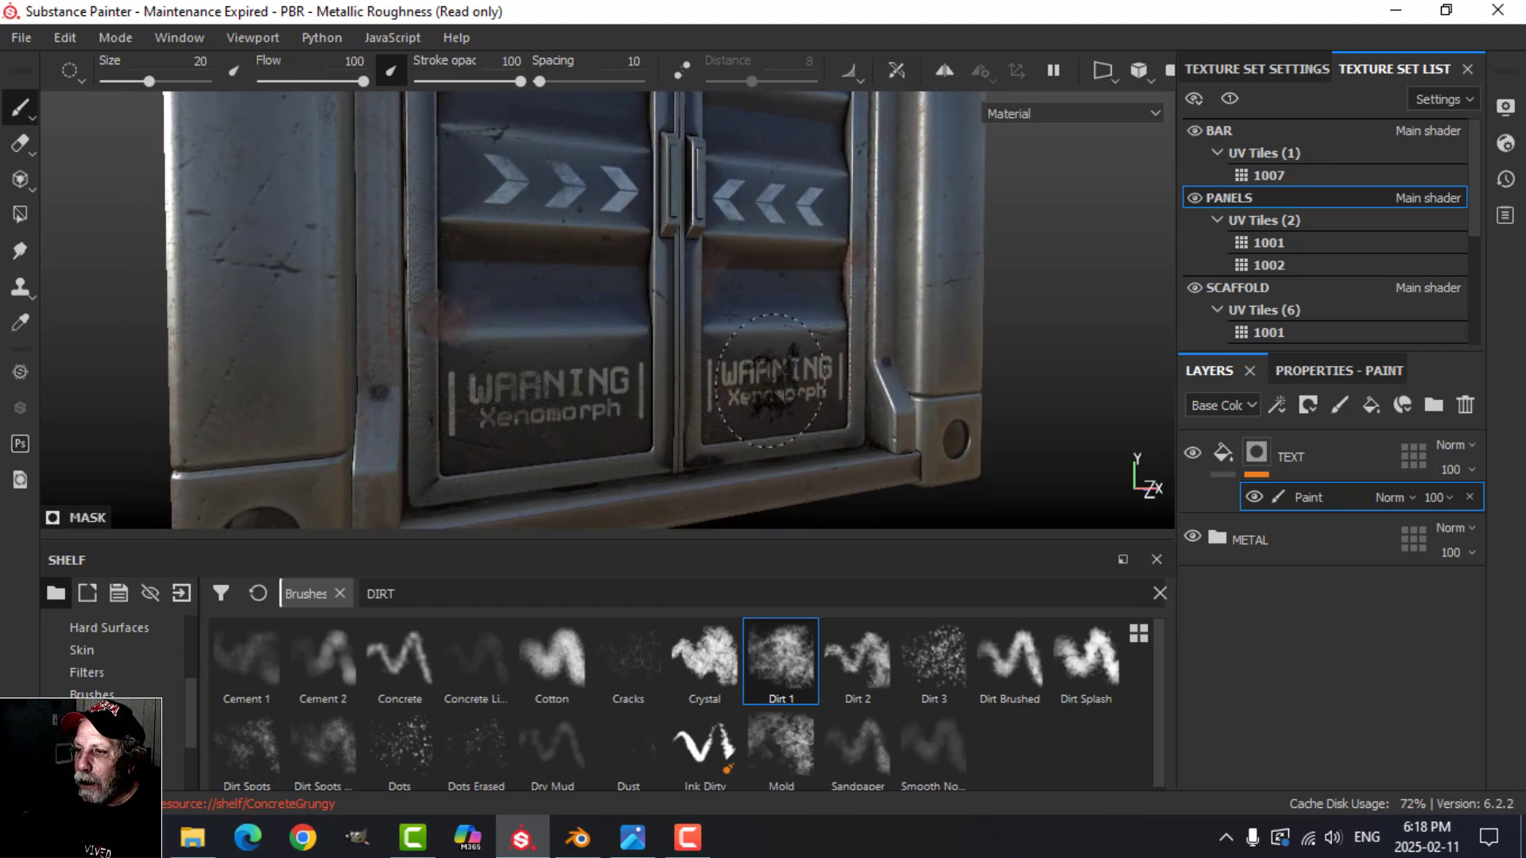
left_click_drag(855, 453, 778, 391, "alt")
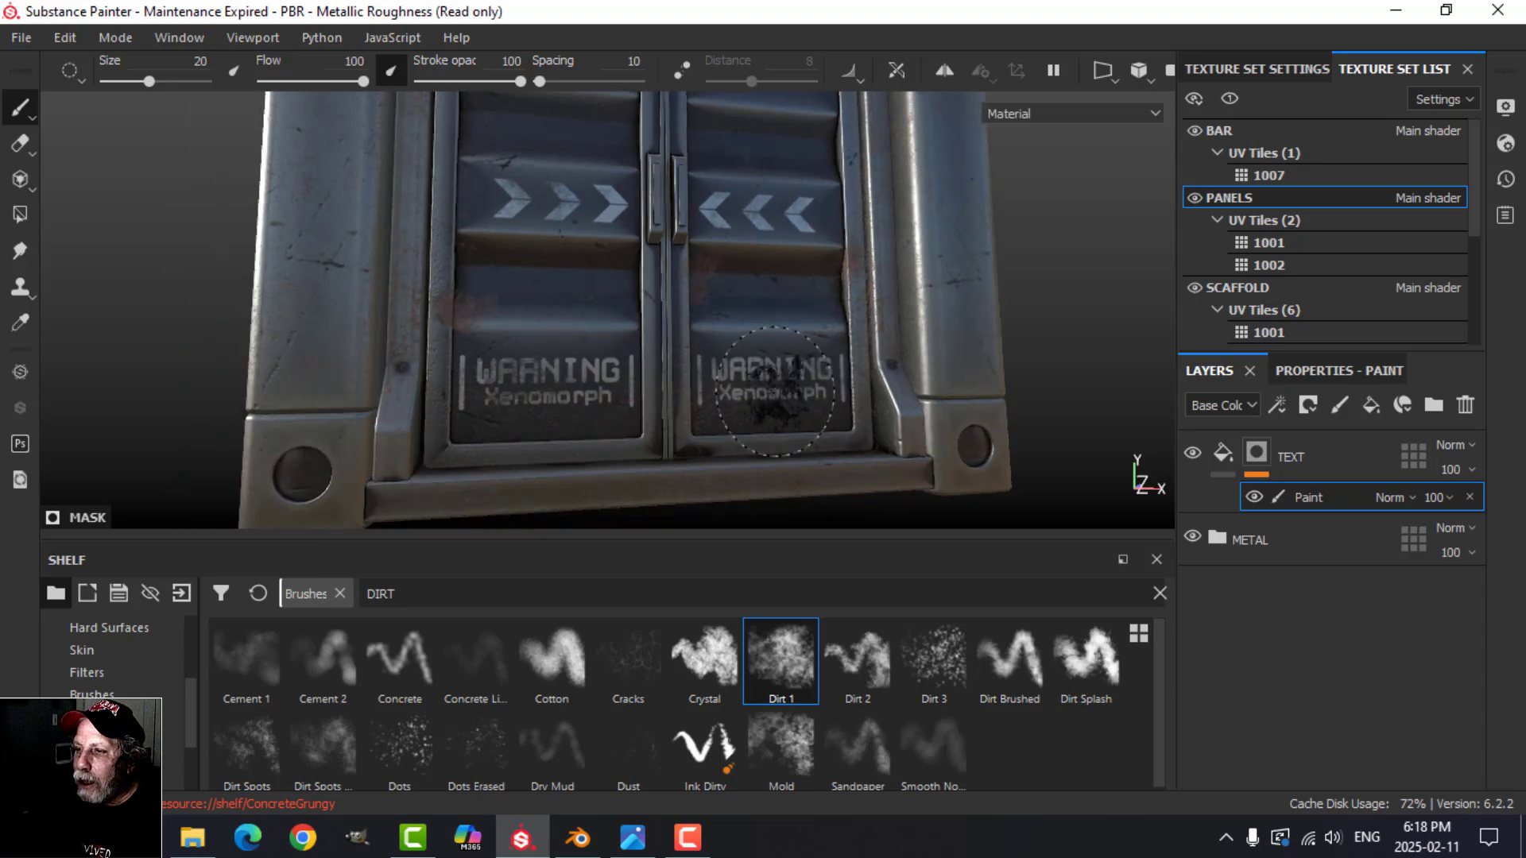
right_click_drag(870, 386, 826, 373, "alt")
middle_click_drag(814, 364, 855, 447, "alt")
left_click_drag(831, 330, 830, 359, "alt")
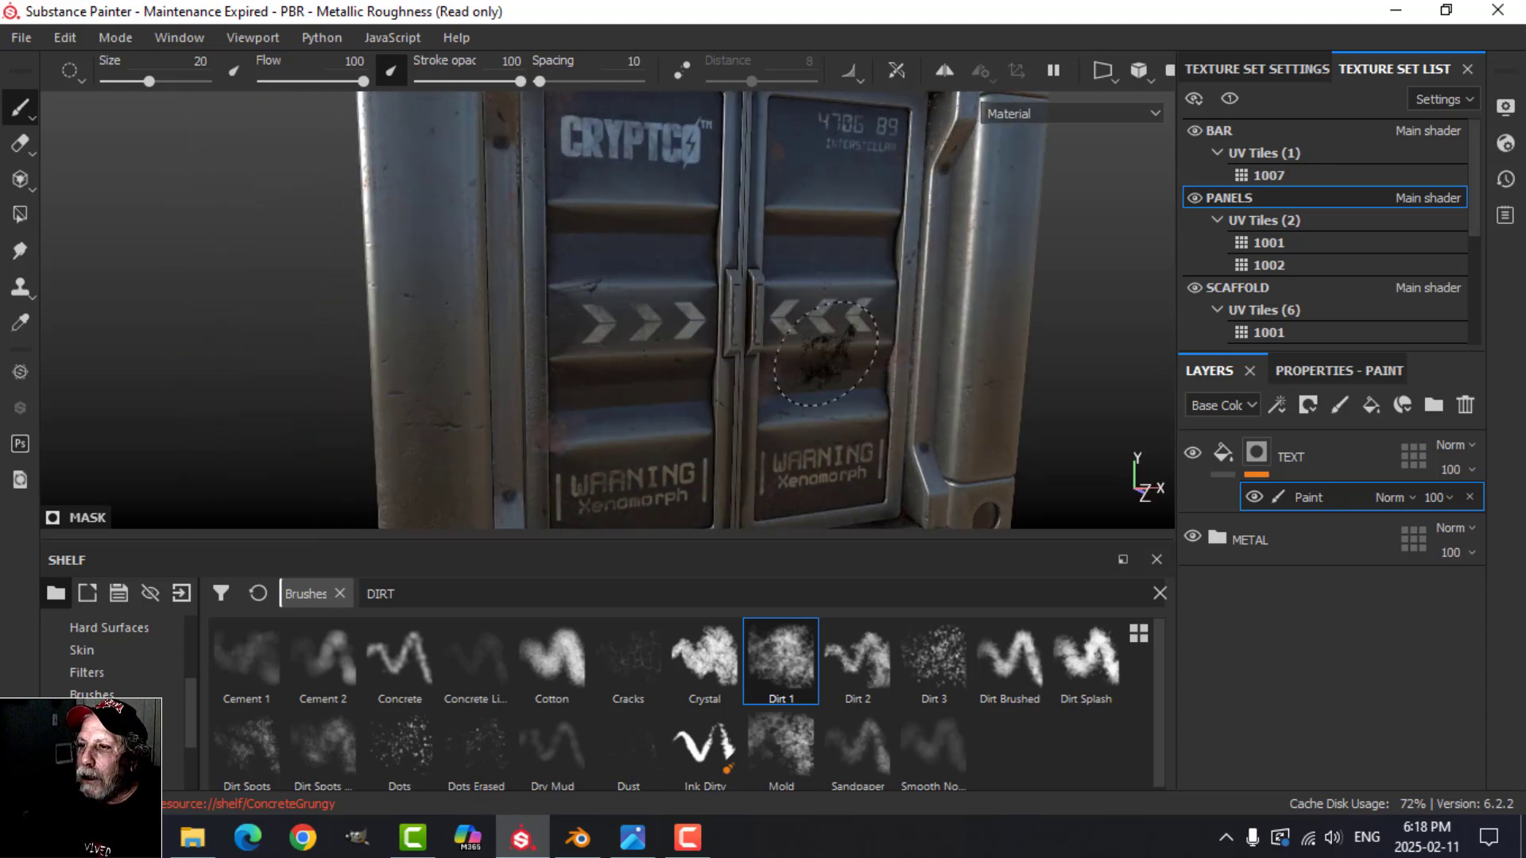
middle_click_drag(900, 382, 897, 390, "alt")
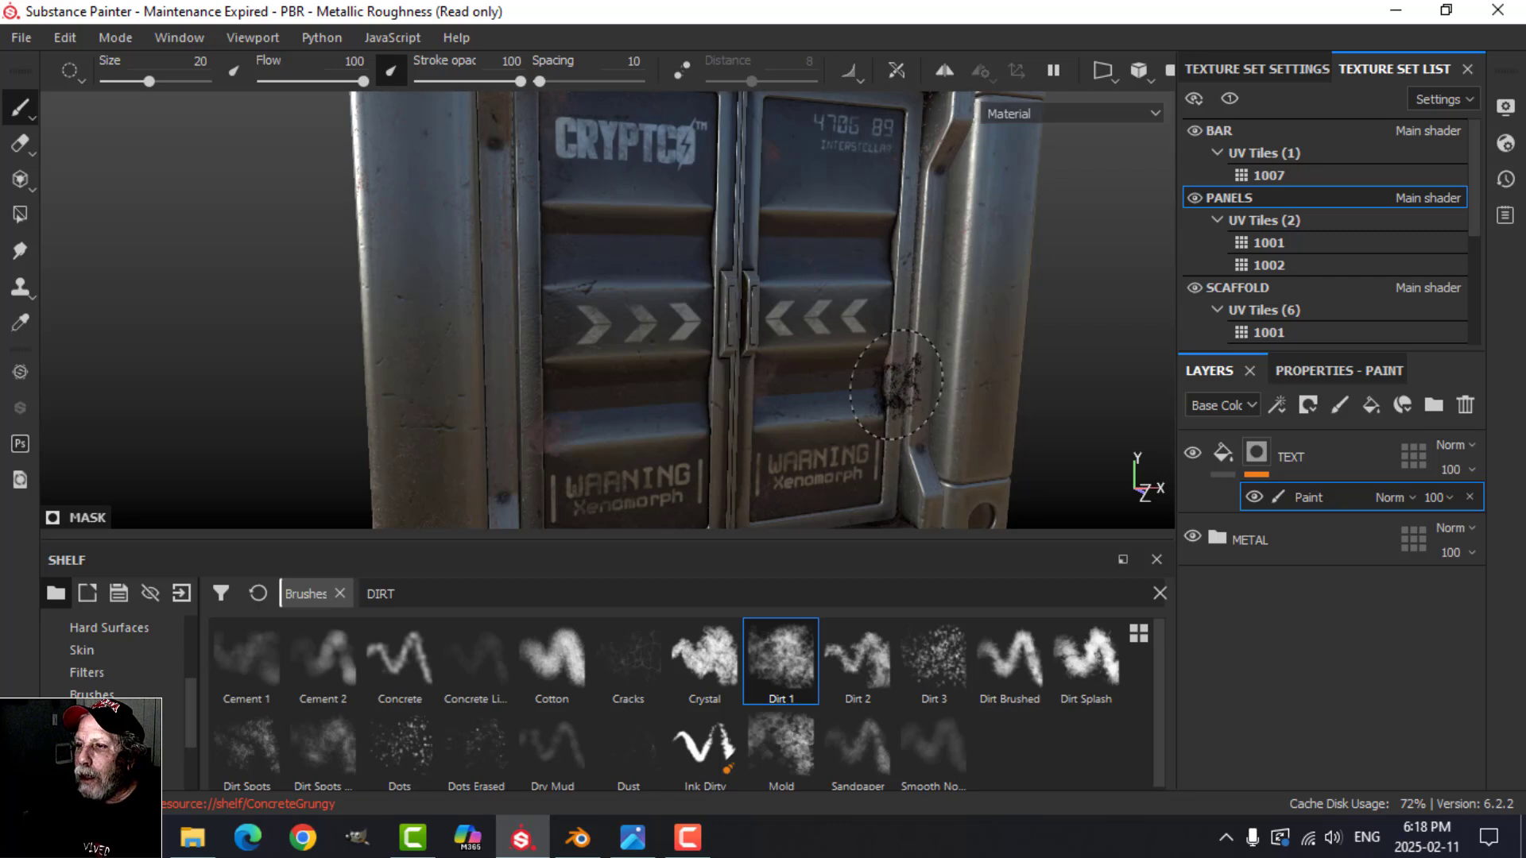
Step: Clear the DIRT brush search, try the Calligraphic brush on the TEXT mask, and choose the Charcoal N... brush instead
right_click_drag(690, 232, 668, 232, "ctrl")
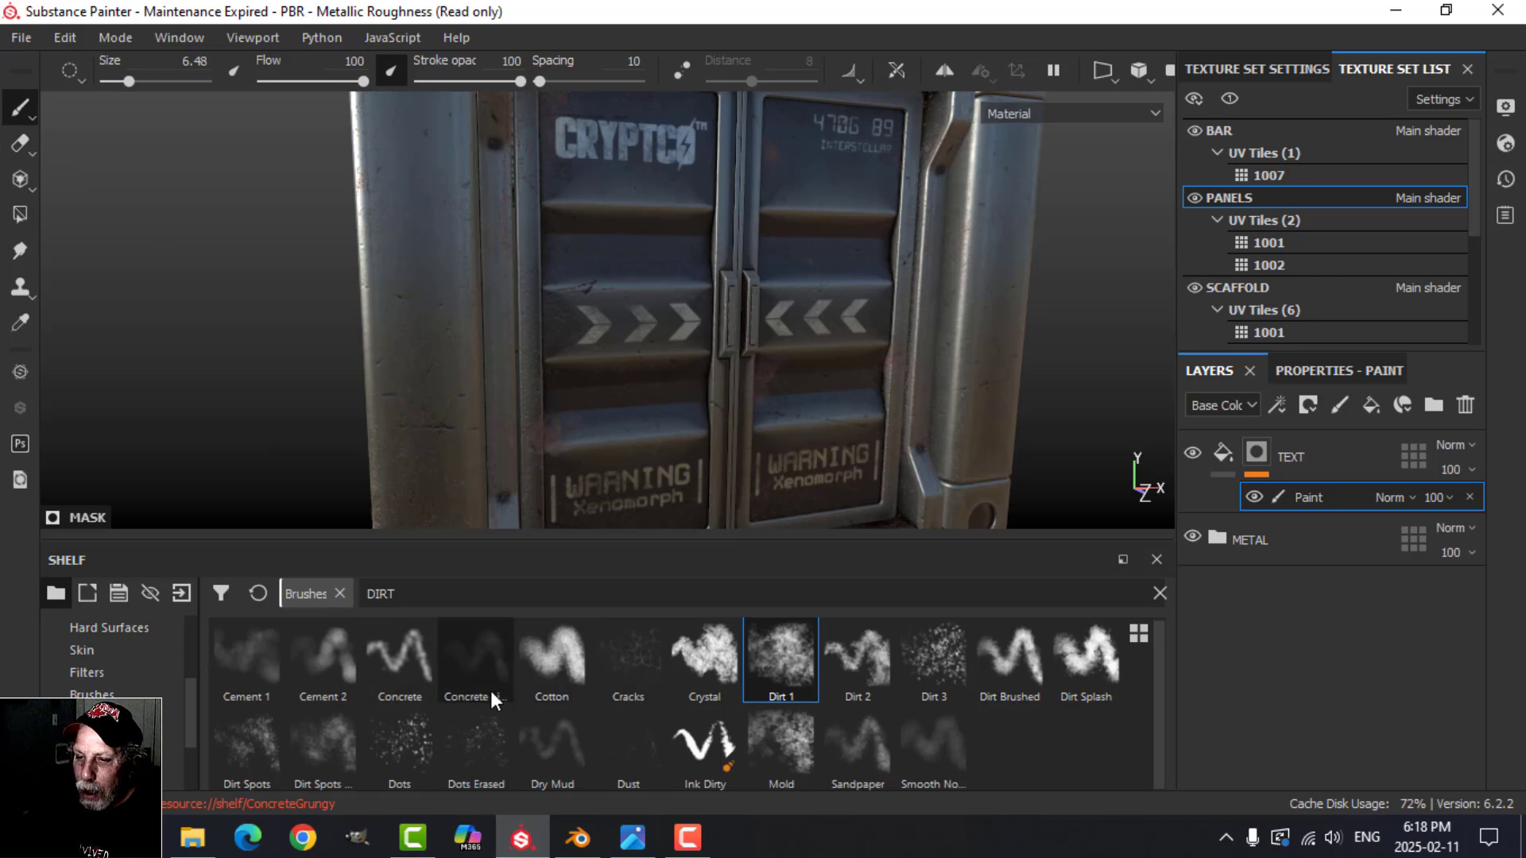
left_click(259, 594)
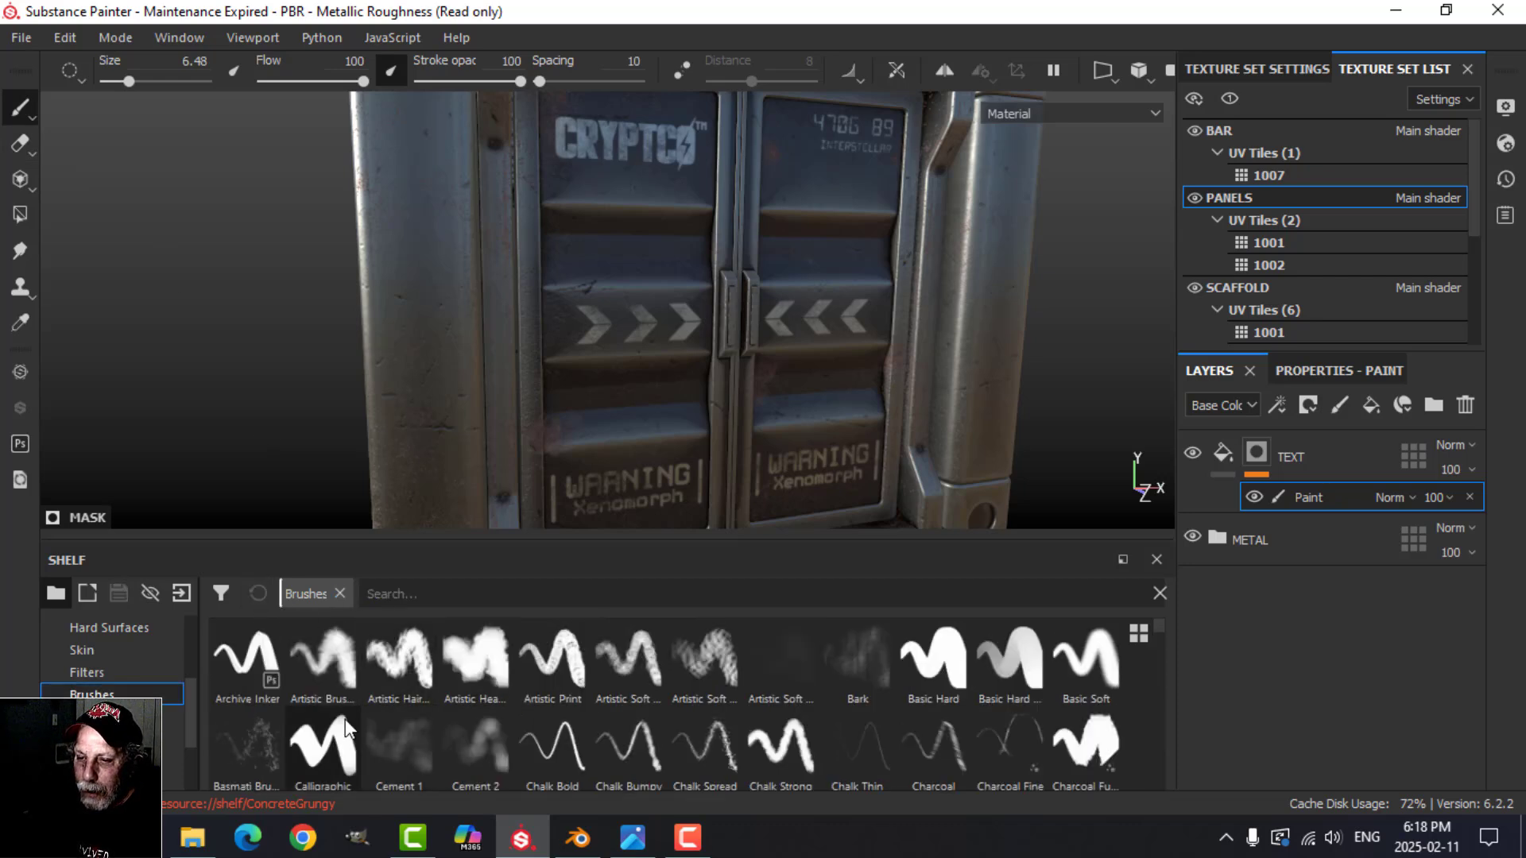
left_click(326, 743)
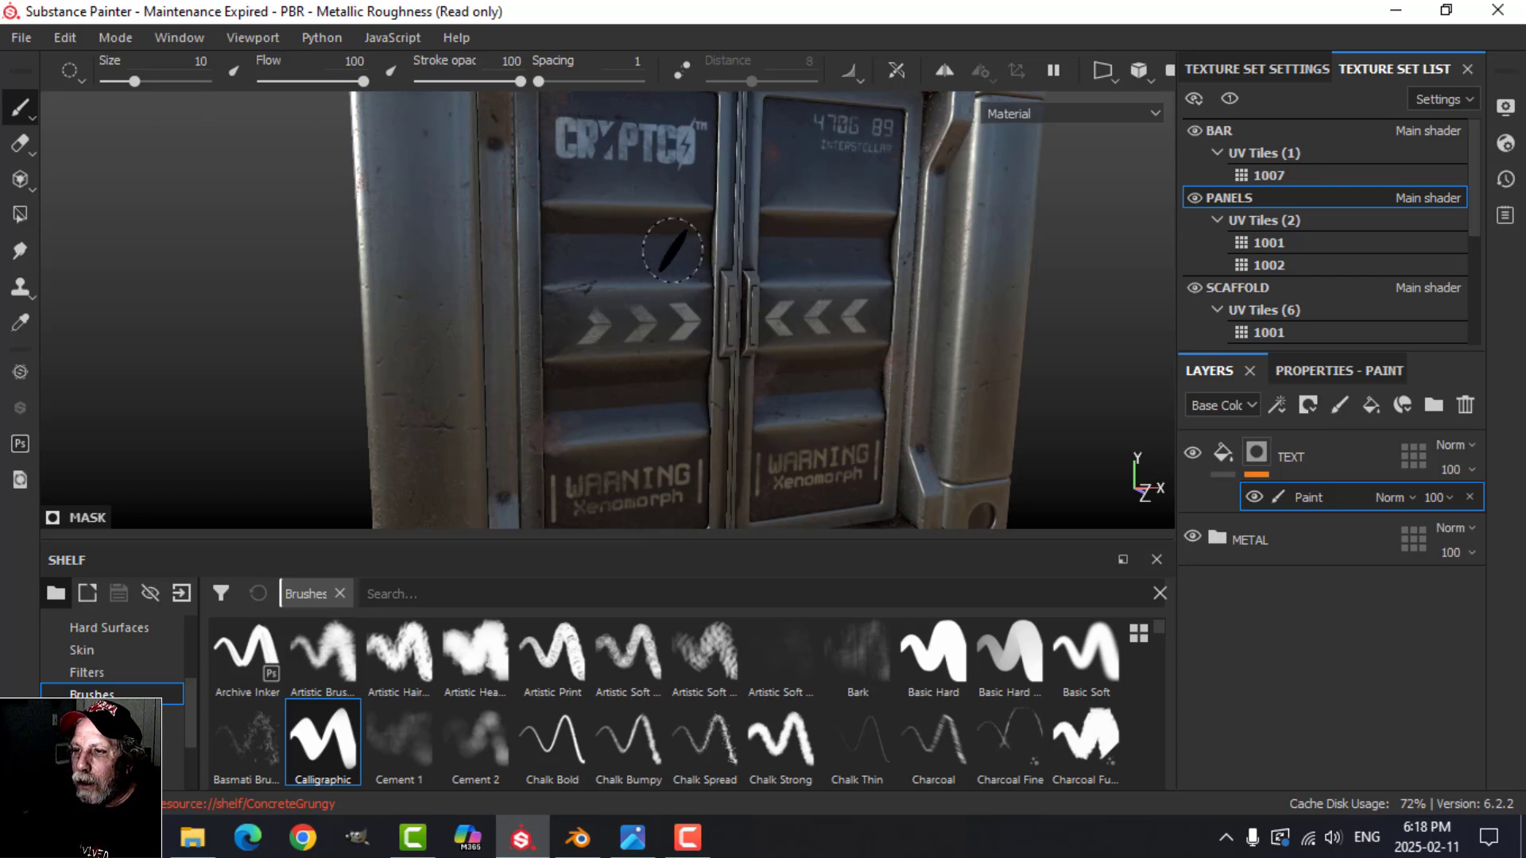
scroll(519, 722, "down", 2)
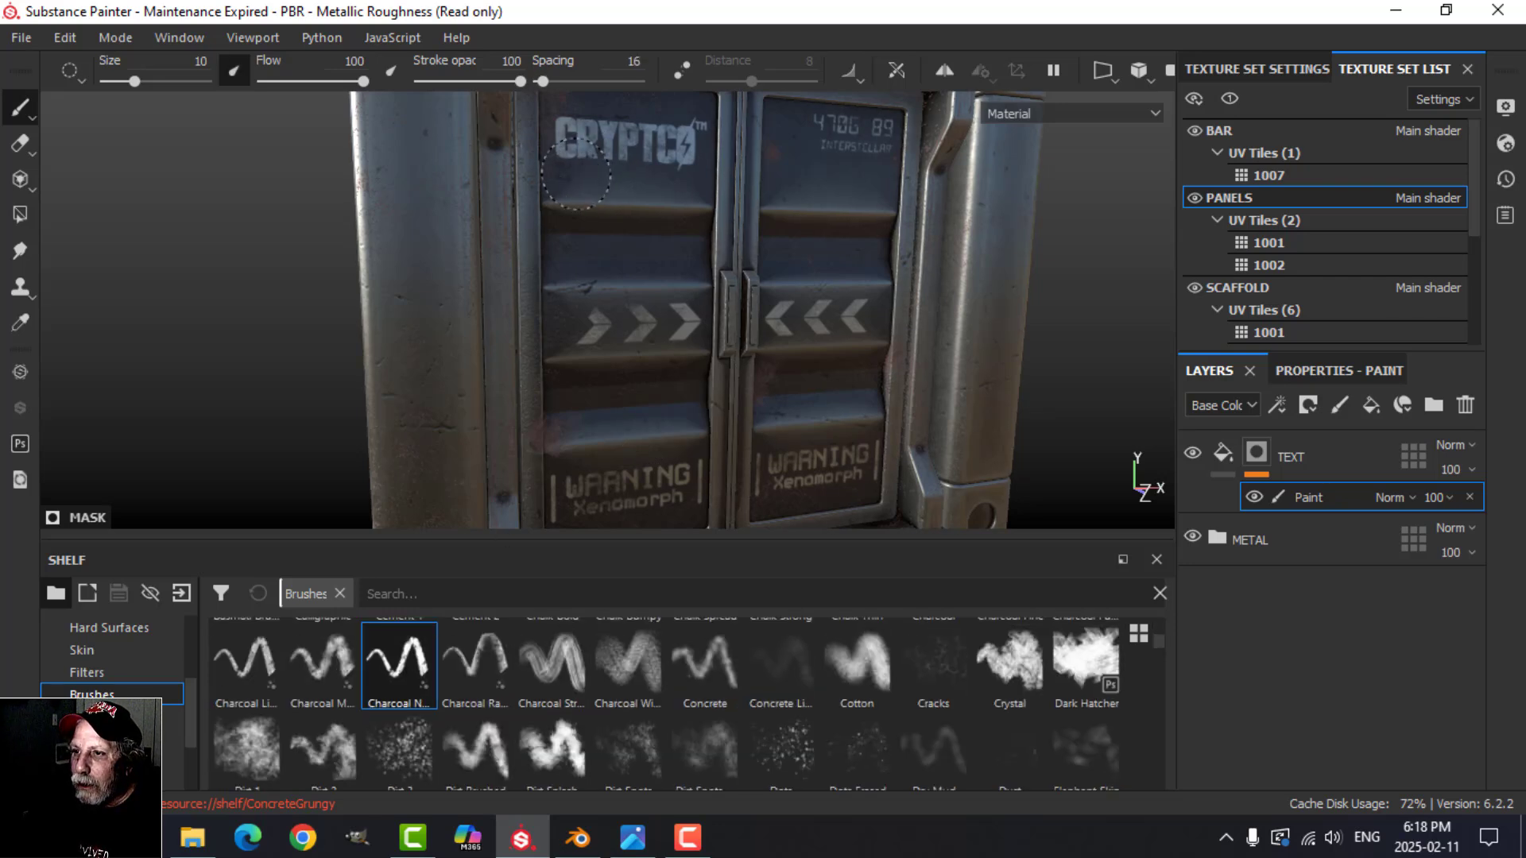
Step: Chip away parts of the decals on both container doors using the black Charcoal brush on the TEXT mask
scroll(690, 204, "up", 3)
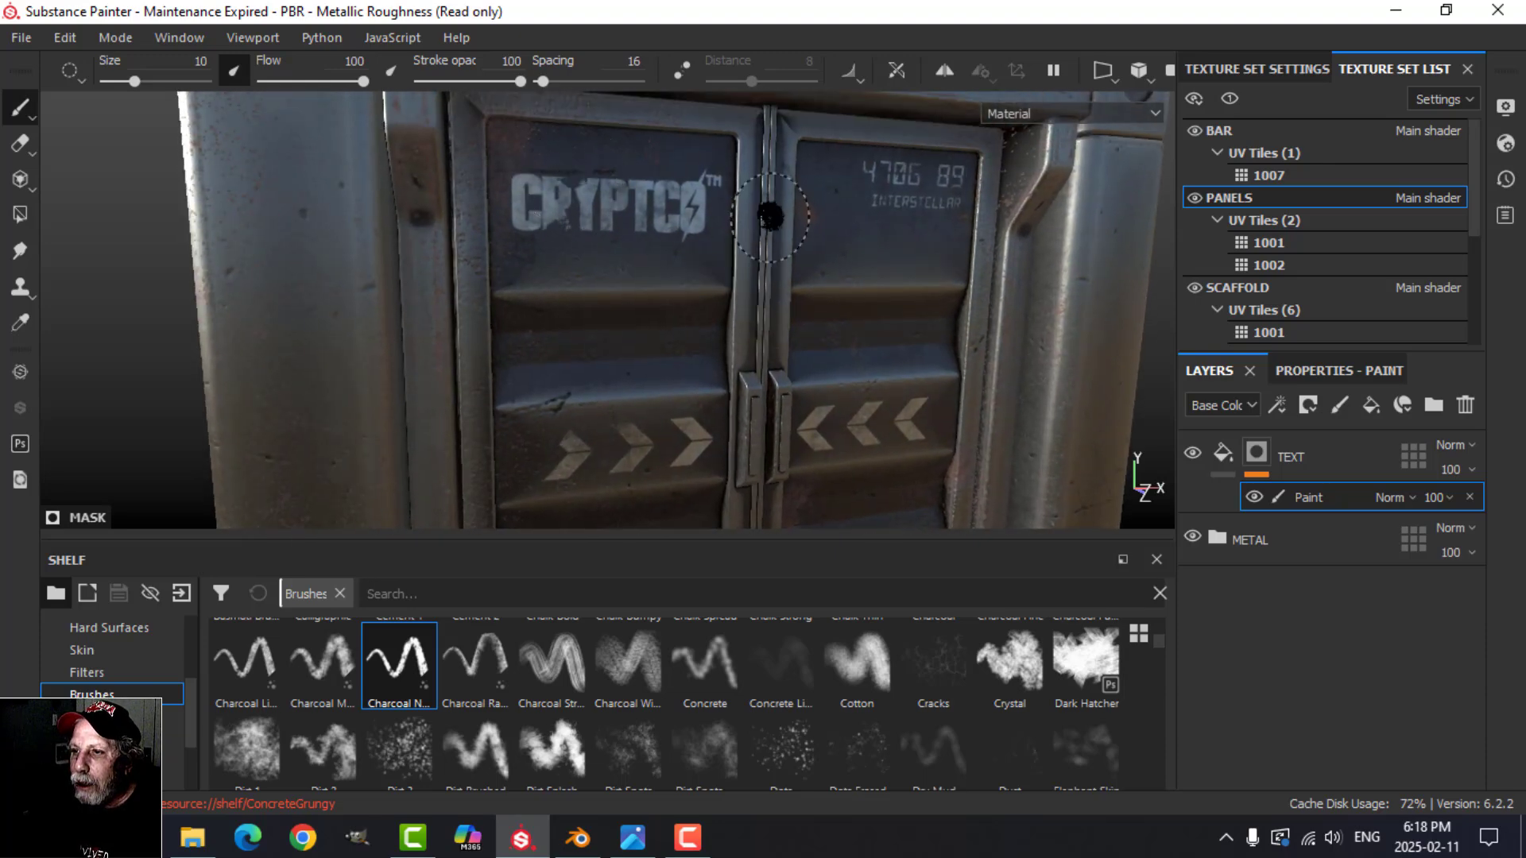
left_click_drag(843, 322, 828, 429, "alt")
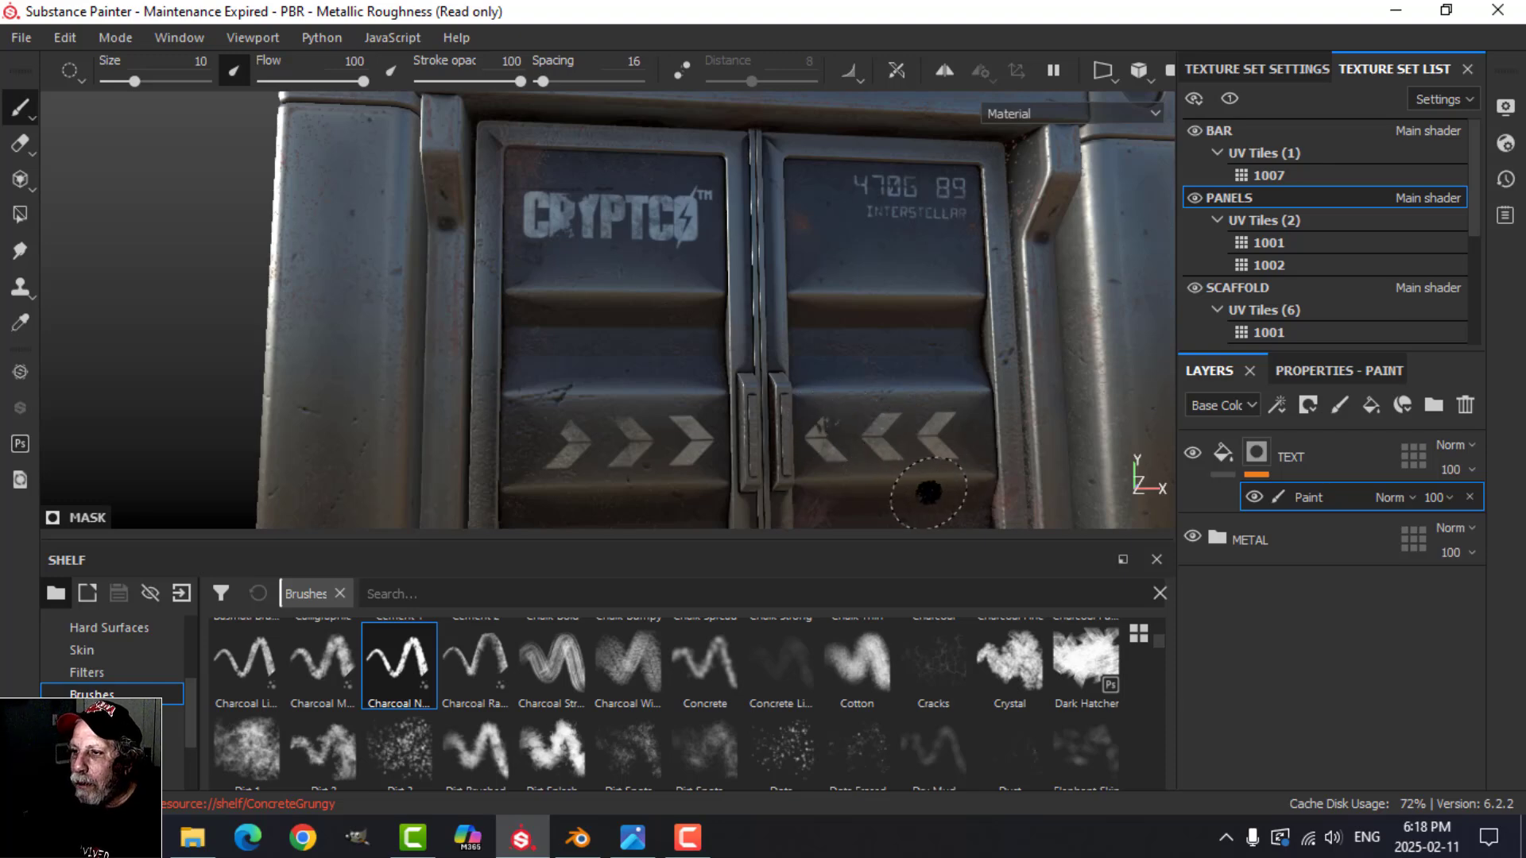
left_click_drag(913, 498, 864, 351, "alt")
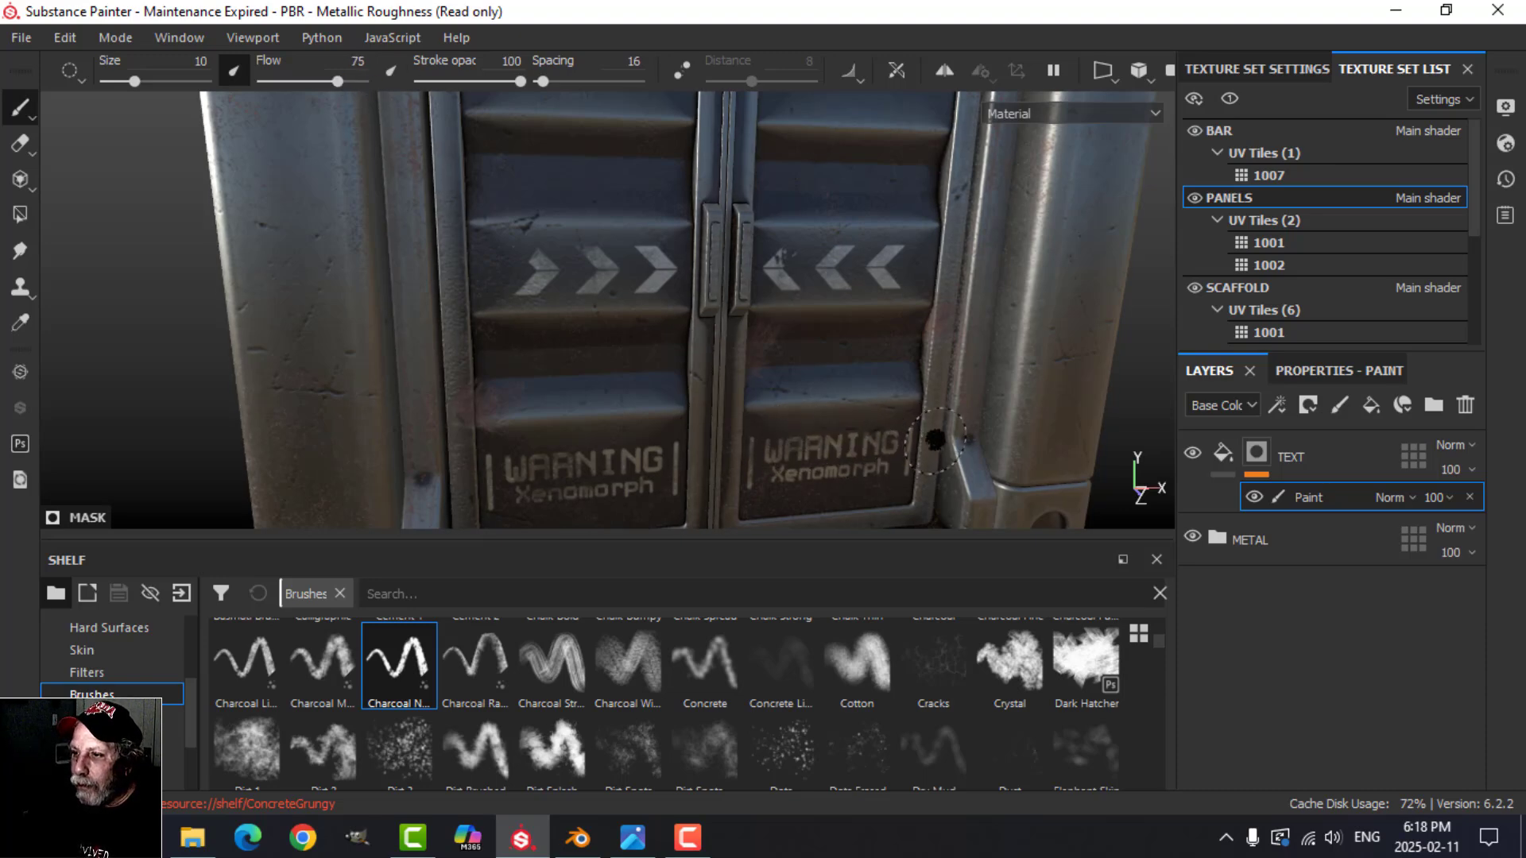
scroll(935, 439, "up", 3)
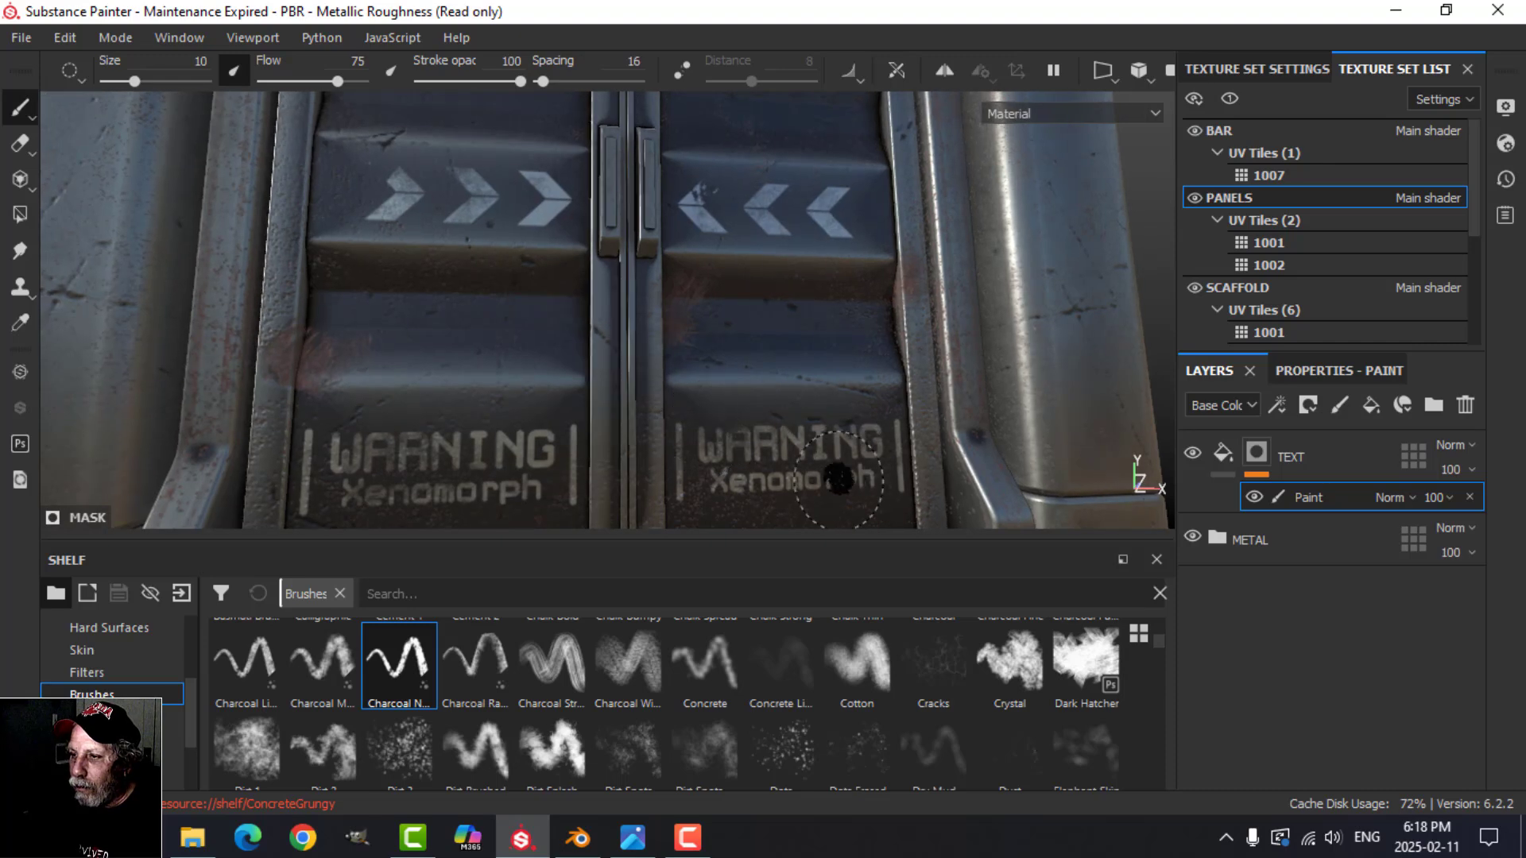
mouse_move(504, 339)
middle_mouse_down()
mouse_move(575, 364)
mouse_move(606, 436)
middle_mouse_up()
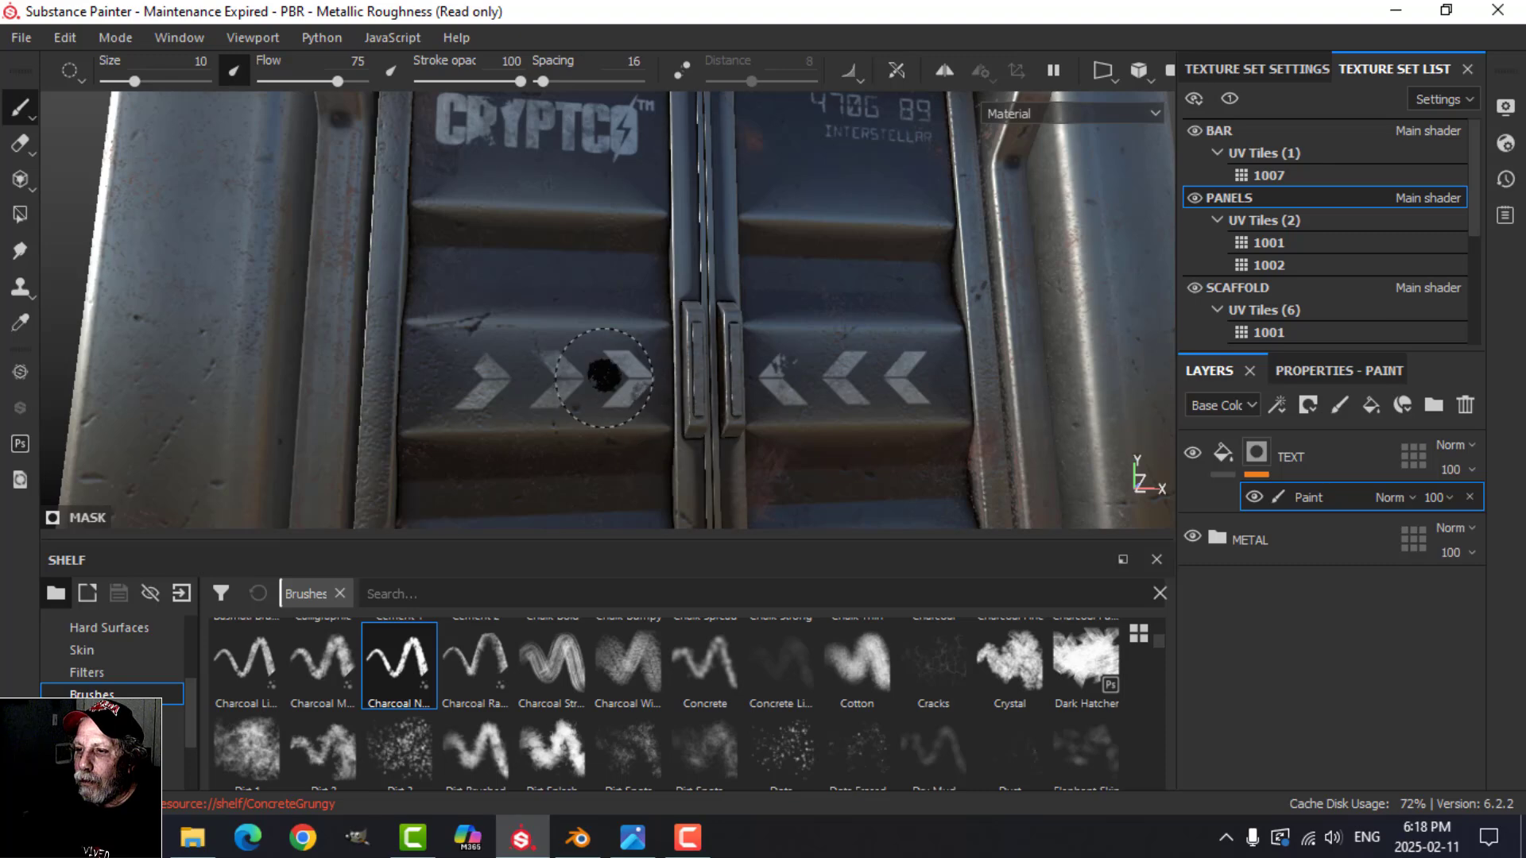
mouse_move(675, 272)
left_mouse_down("alt")
mouse_move(619, 217)
mouse_move(633, 282)
mouse_move(606, 350)
mouse_move(593, 252)
left_mouse_up("alt")
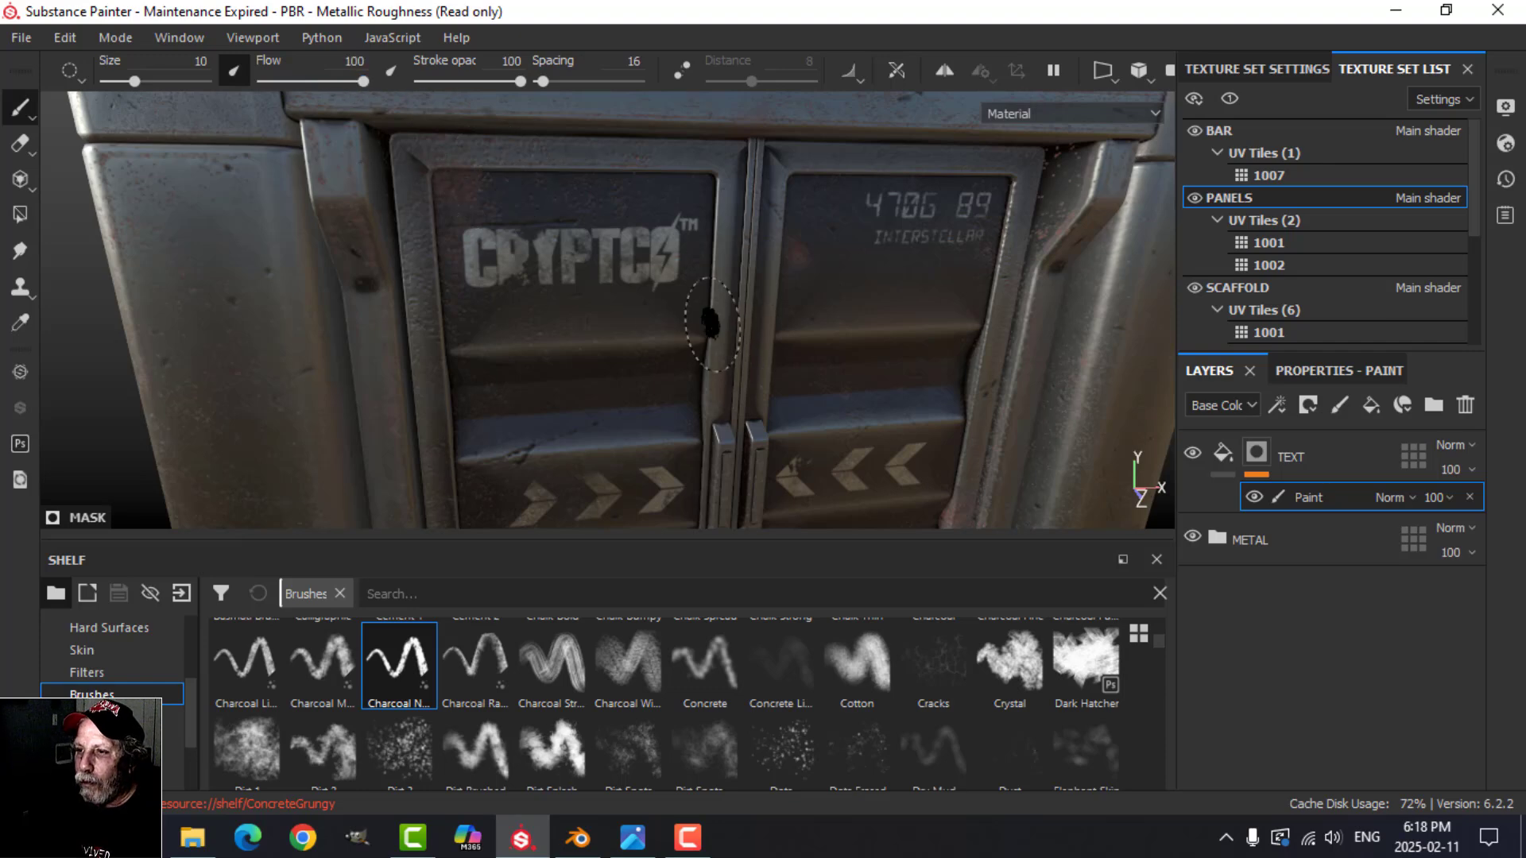
Step: Reduce the brush size to 4.92, touch up the CRYPTCO logo's wear, and check the door decals from several angles
right_click_drag(685, 316, 666, 315, "ctrl")
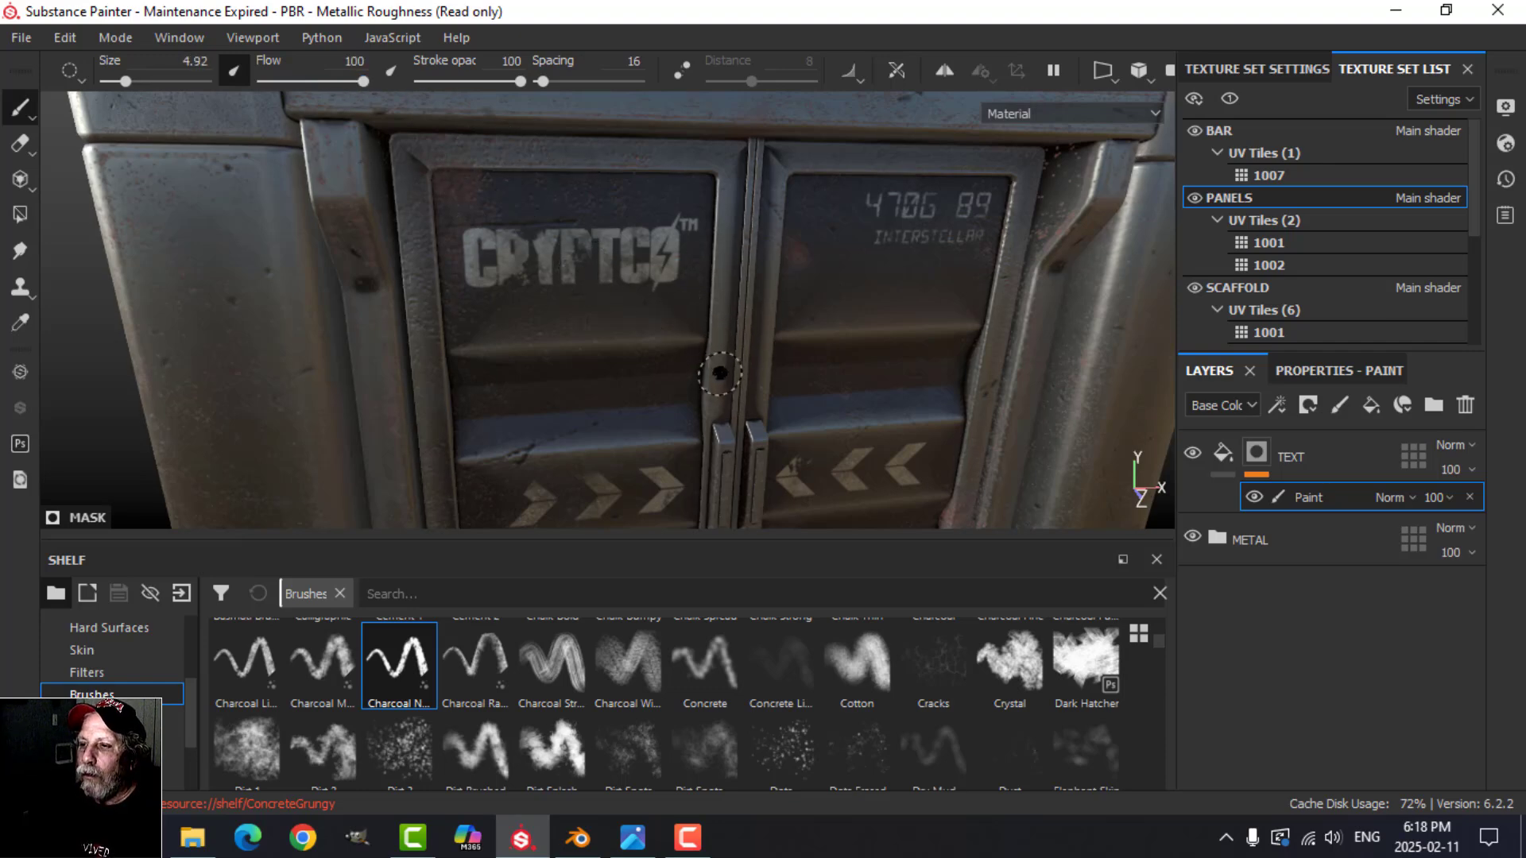
scroll(719, 373, "down", 2)
left_click_drag(719, 374, 818, 422, "alt")
middle_click_drag(818, 422, 795, 399, "alt")
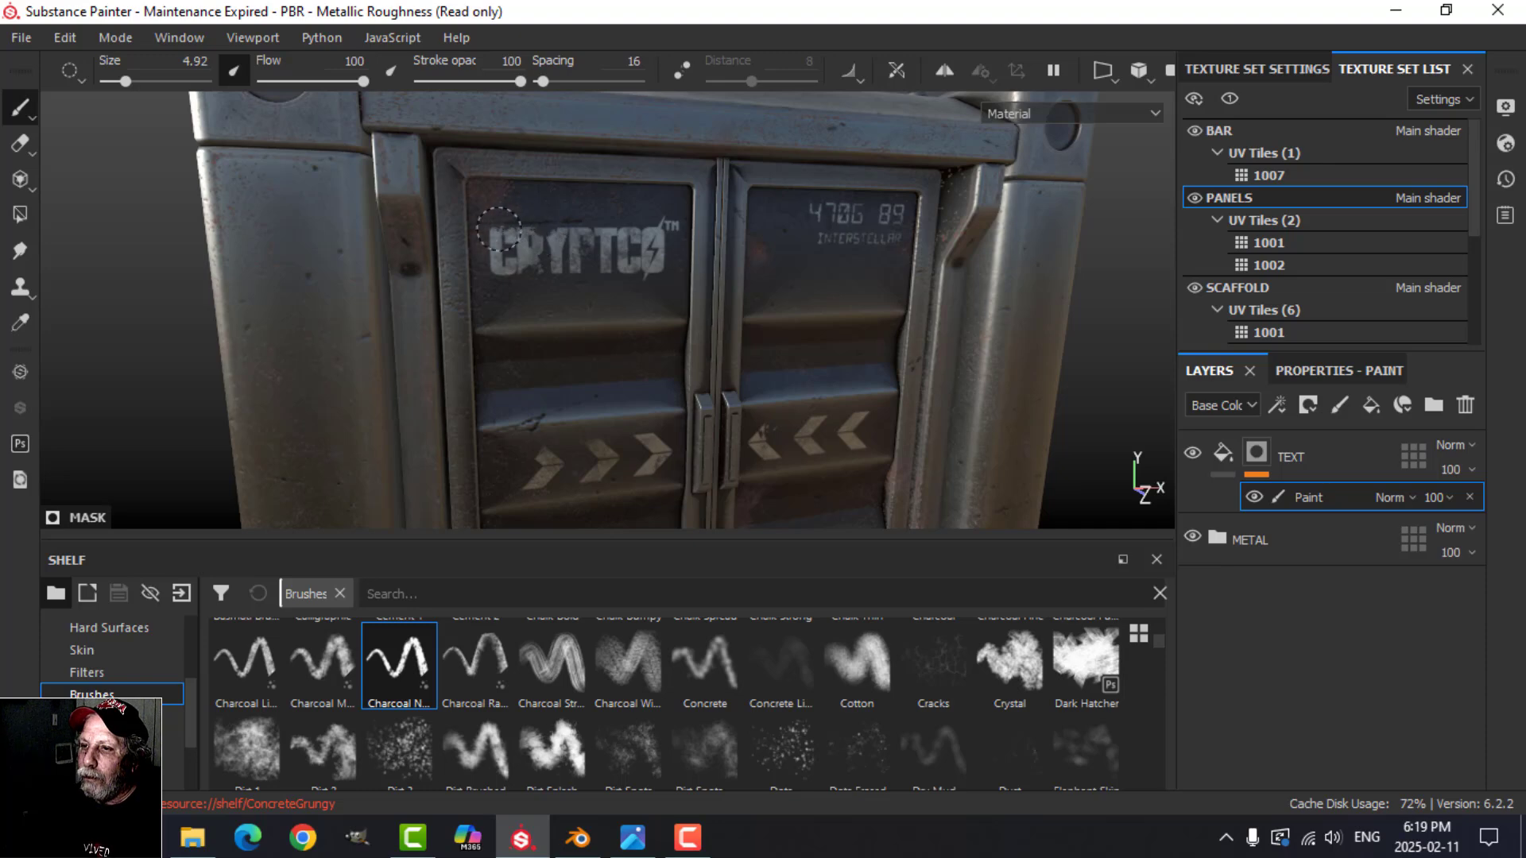
scroll(747, 424, "down", 1)
middle_click_drag(861, 458, 818, 412, "alt")
left_click_drag(818, 412, 893, 478, "alt")
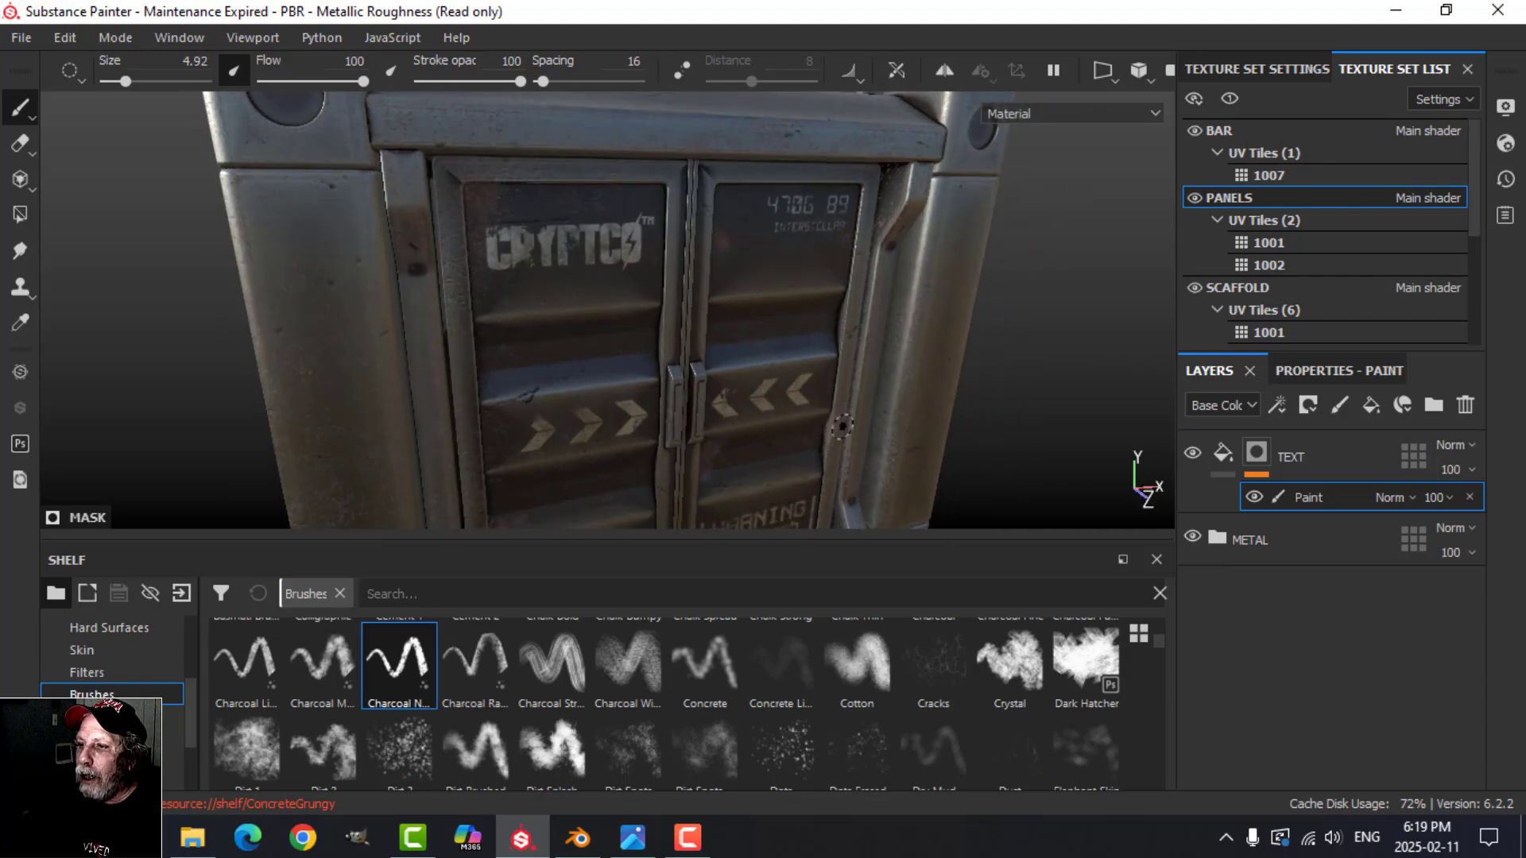
middle_click_drag(893, 478, 833, 368, "alt")
left_click_drag(832, 368, 819, 338, "alt")
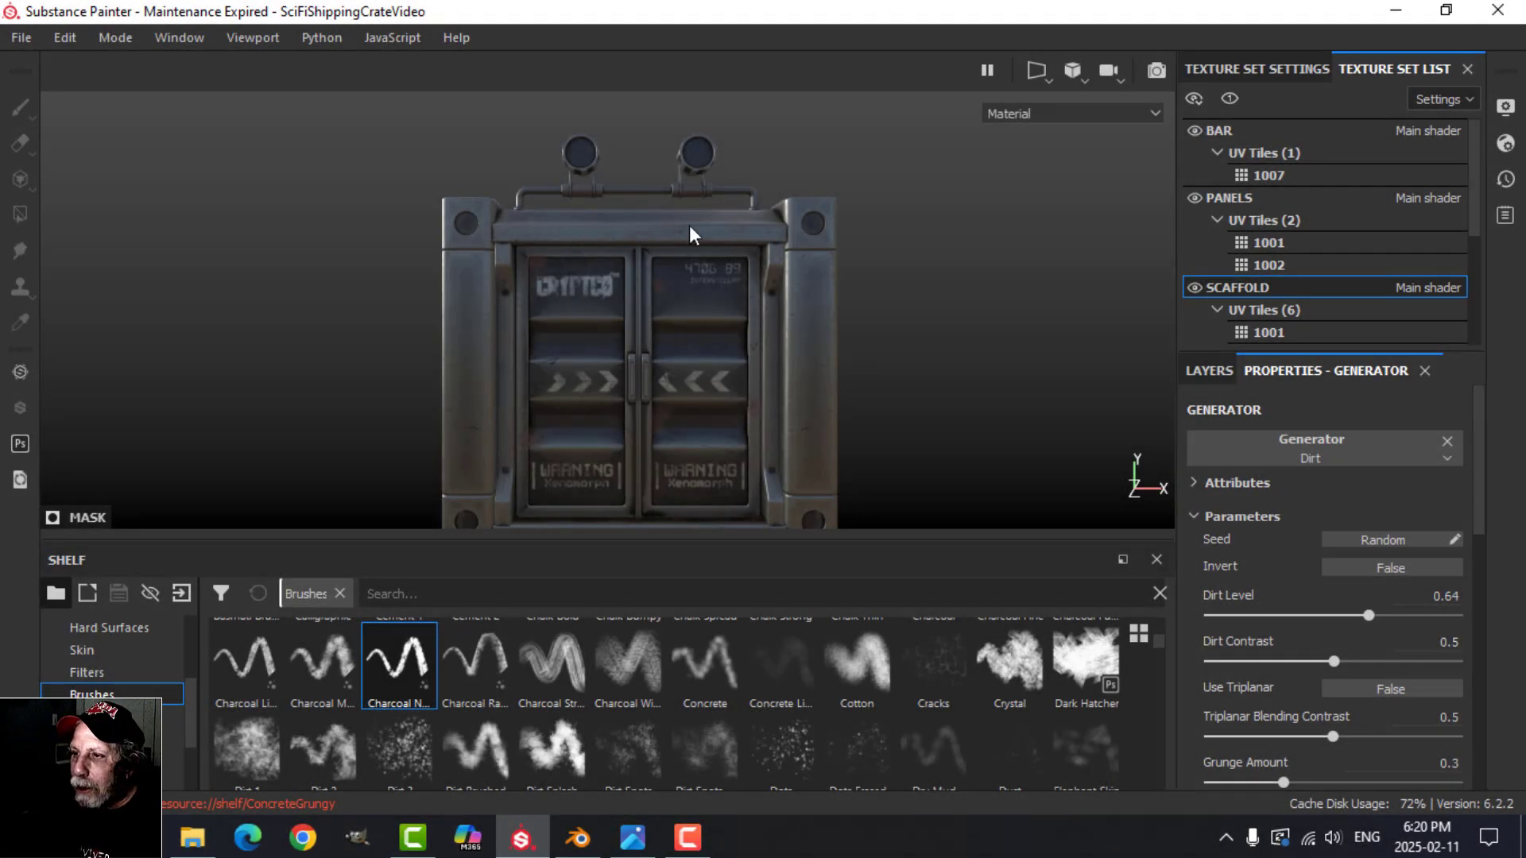
Step: Show the SCAFFOLD texture set's layer stack and collapse its METAL folder
scroll(1245, 231, "down", 4)
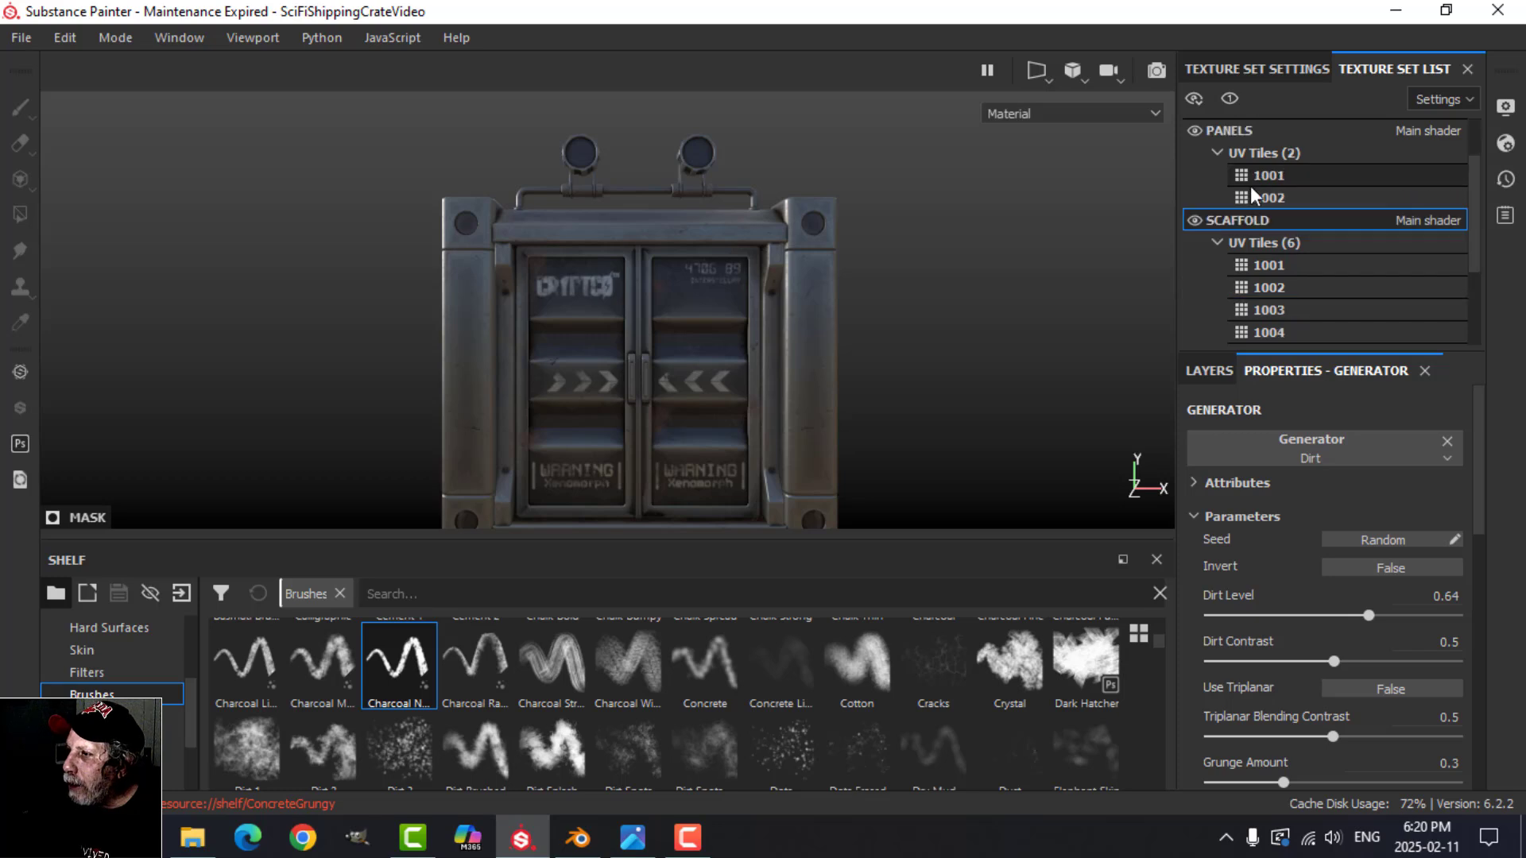
scroll(1247, 216, "up", 4)
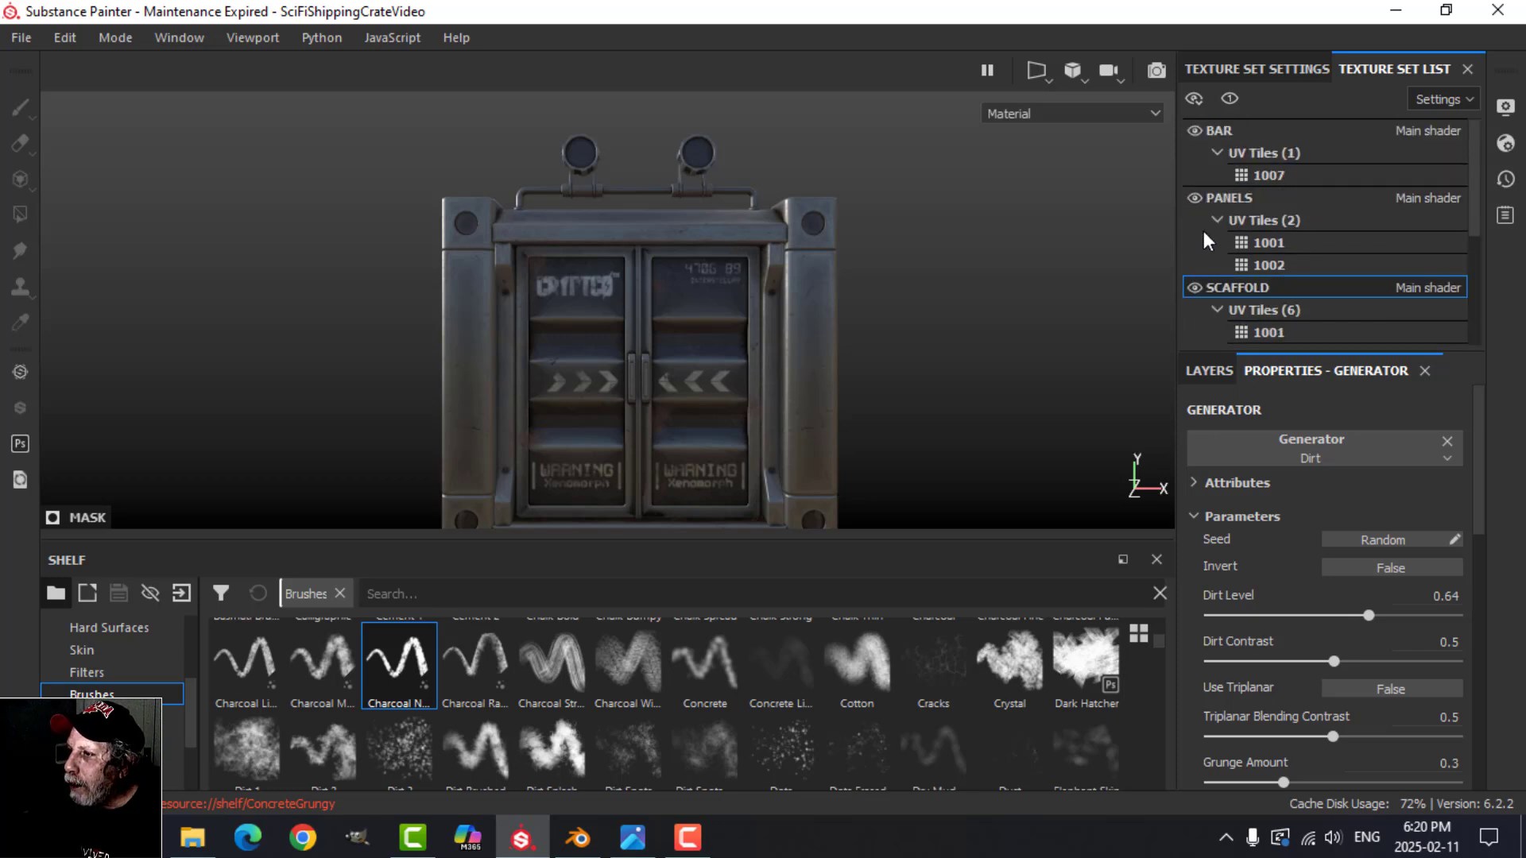
left_click(1218, 369)
scroll(1256, 523, "up", 3)
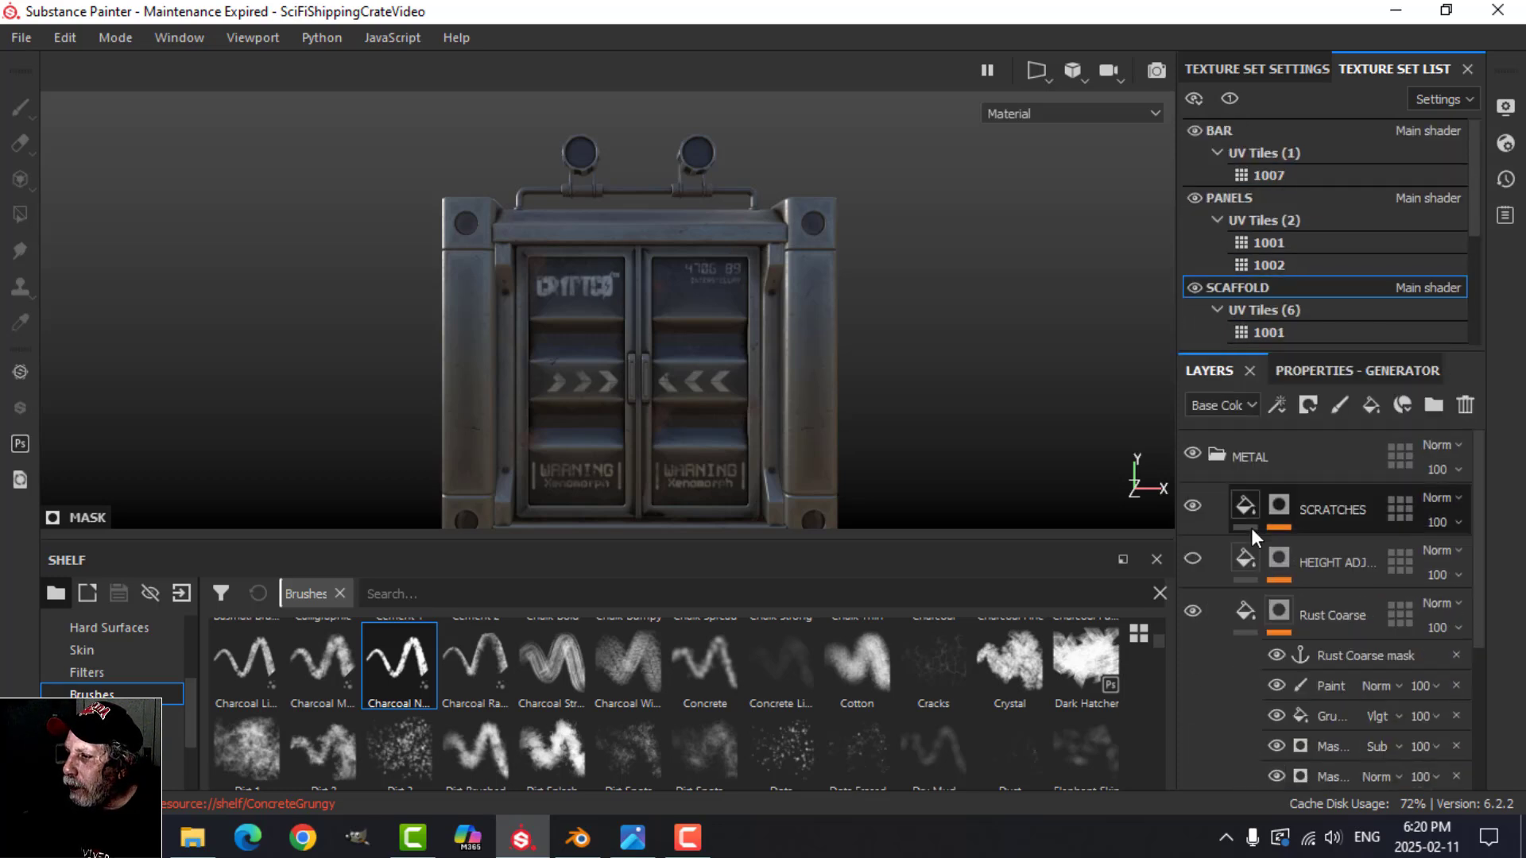
left_click(1246, 609)
left_click(1222, 452)
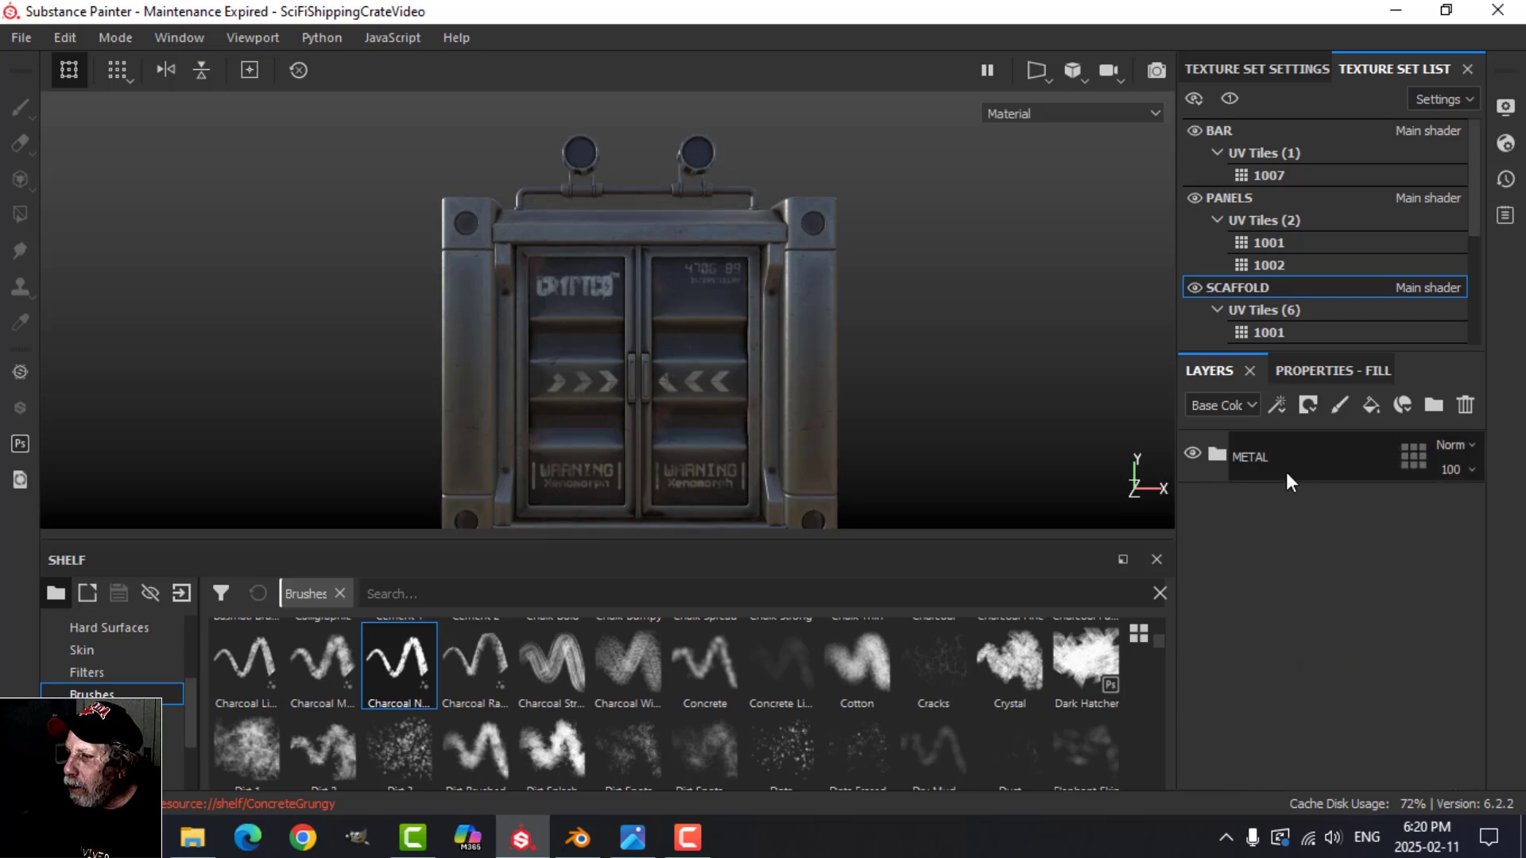
Step: Switch the 3D viewport to an orthographic view and frame the upper front of the container
scroll(803, 356, "up", 1)
middle_click_drag(820, 395, 776, 351)
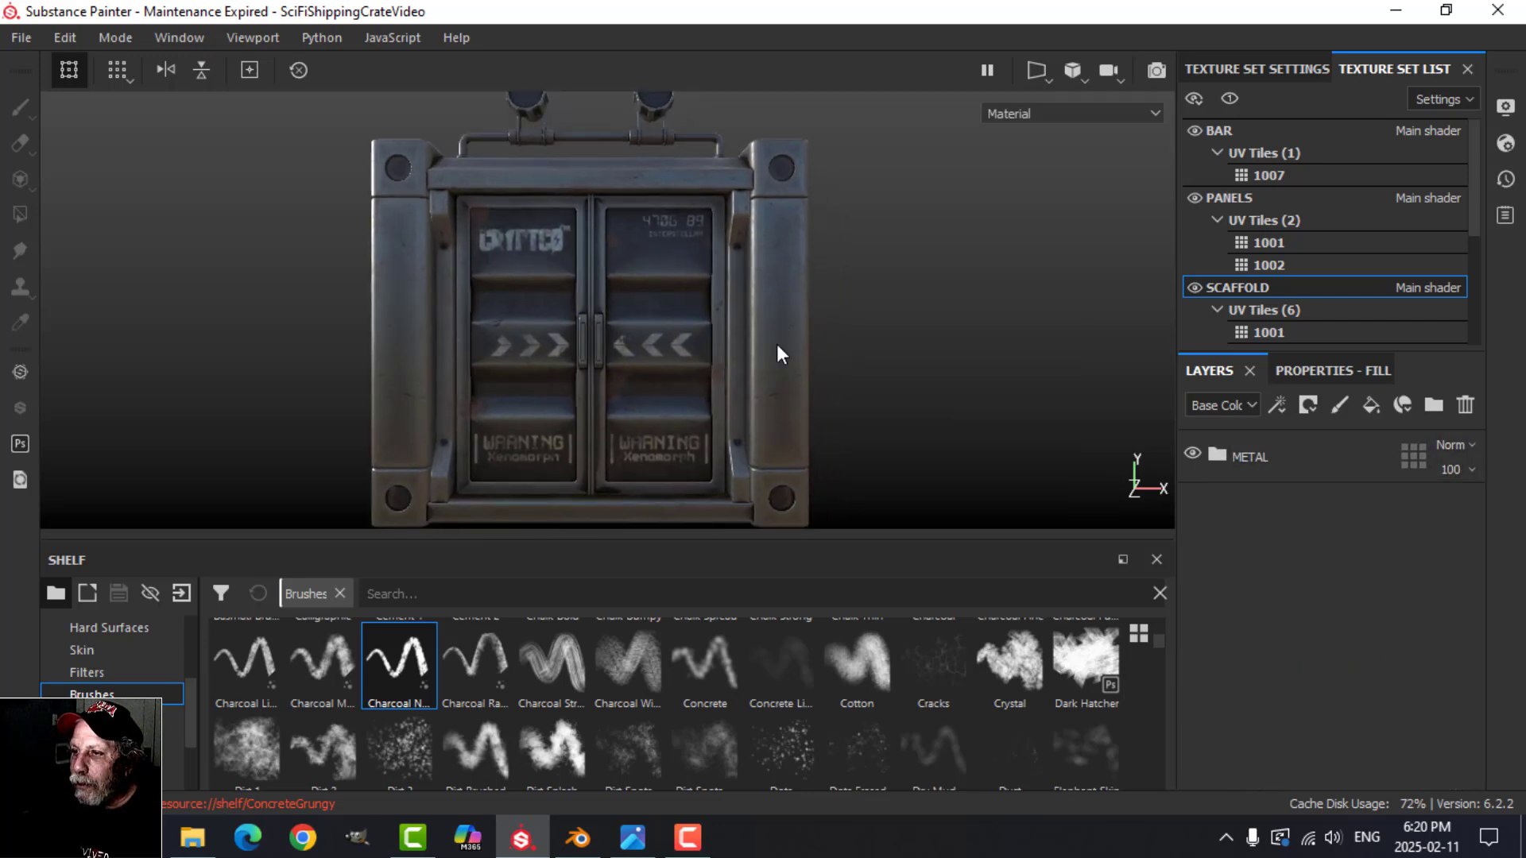
left_click(1085, 80)
left_click(1074, 129)
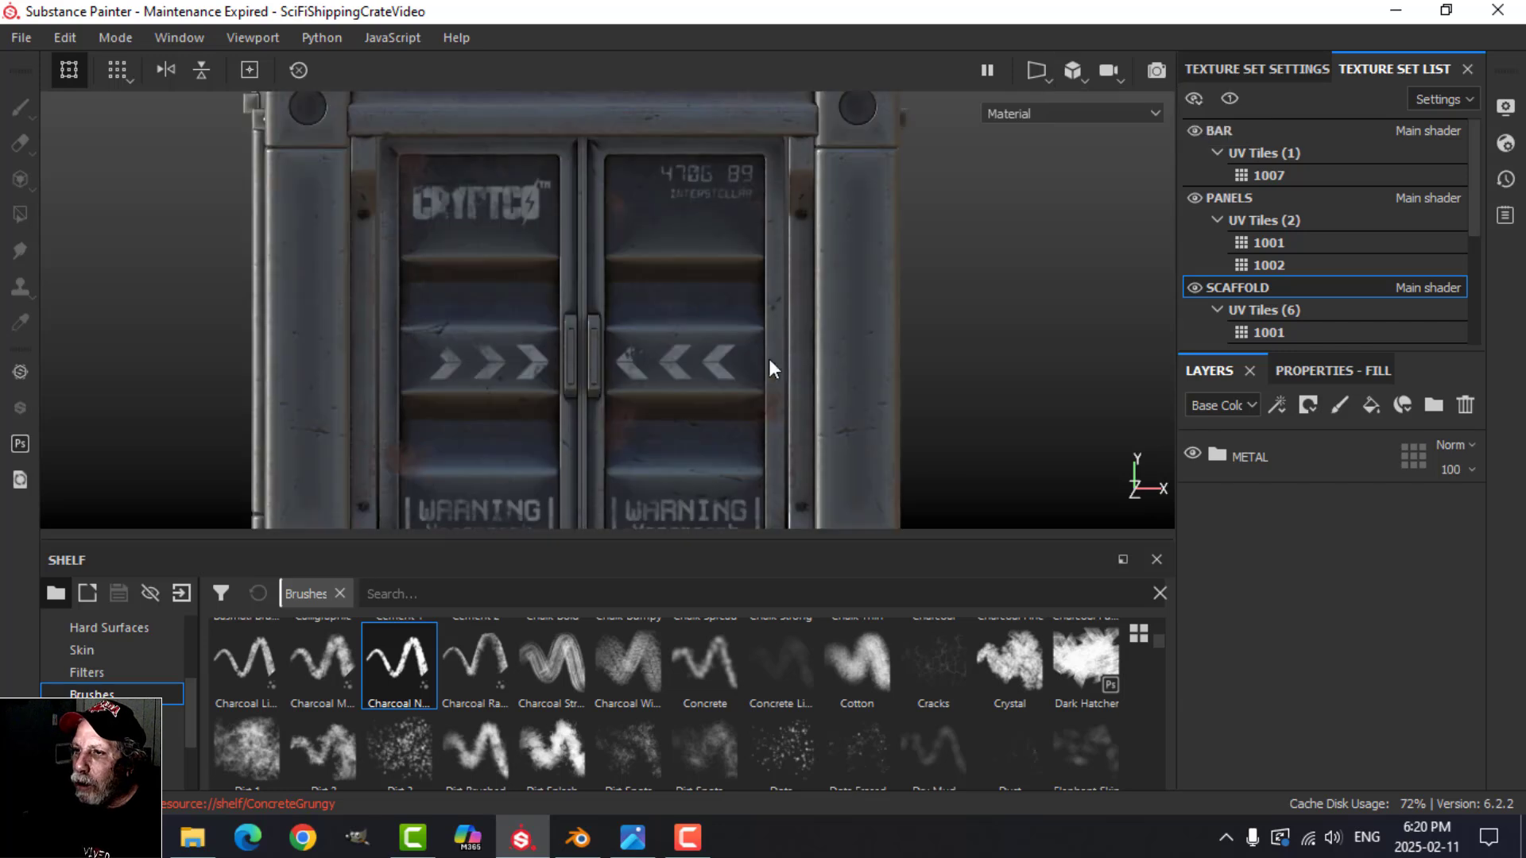
scroll(746, 367, "down", 5)
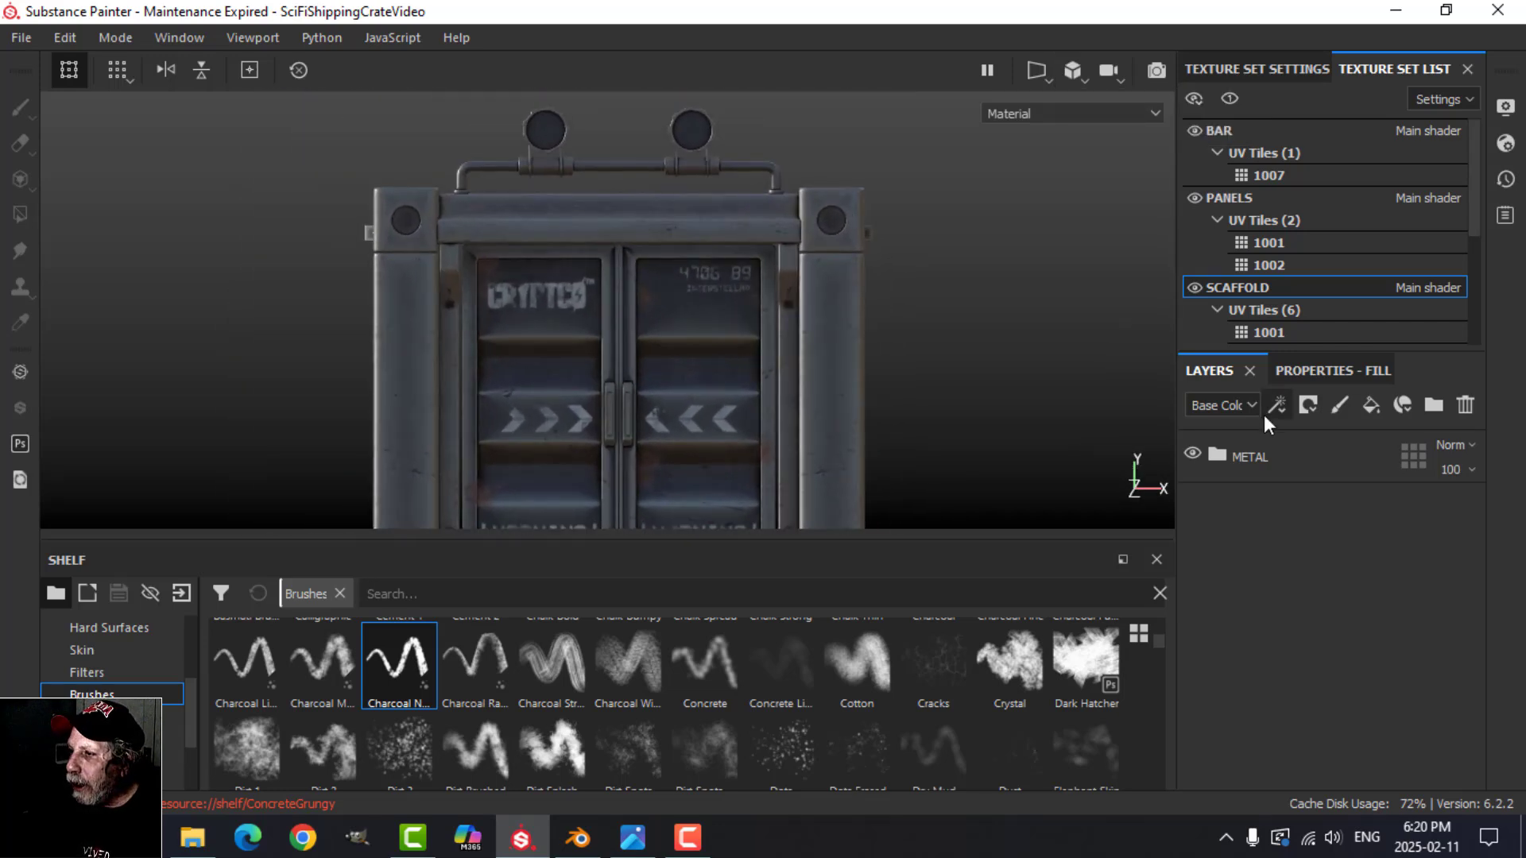
Step: Add a folder above METAL in the SCAFFOLD layers and name it HAZARD STRIP
left_click(1259, 452)
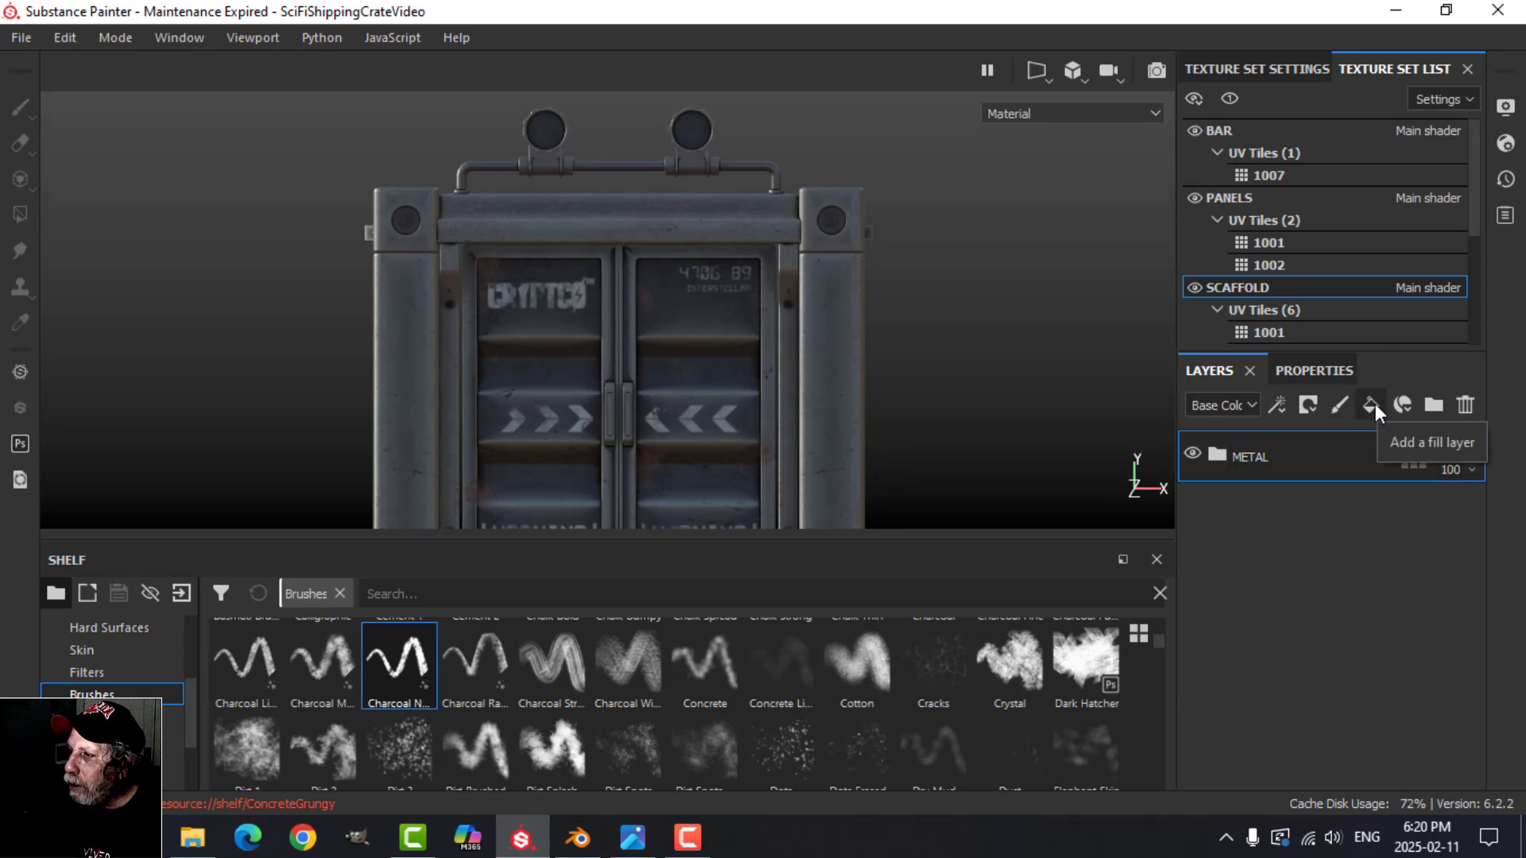
left_click(1433, 406)
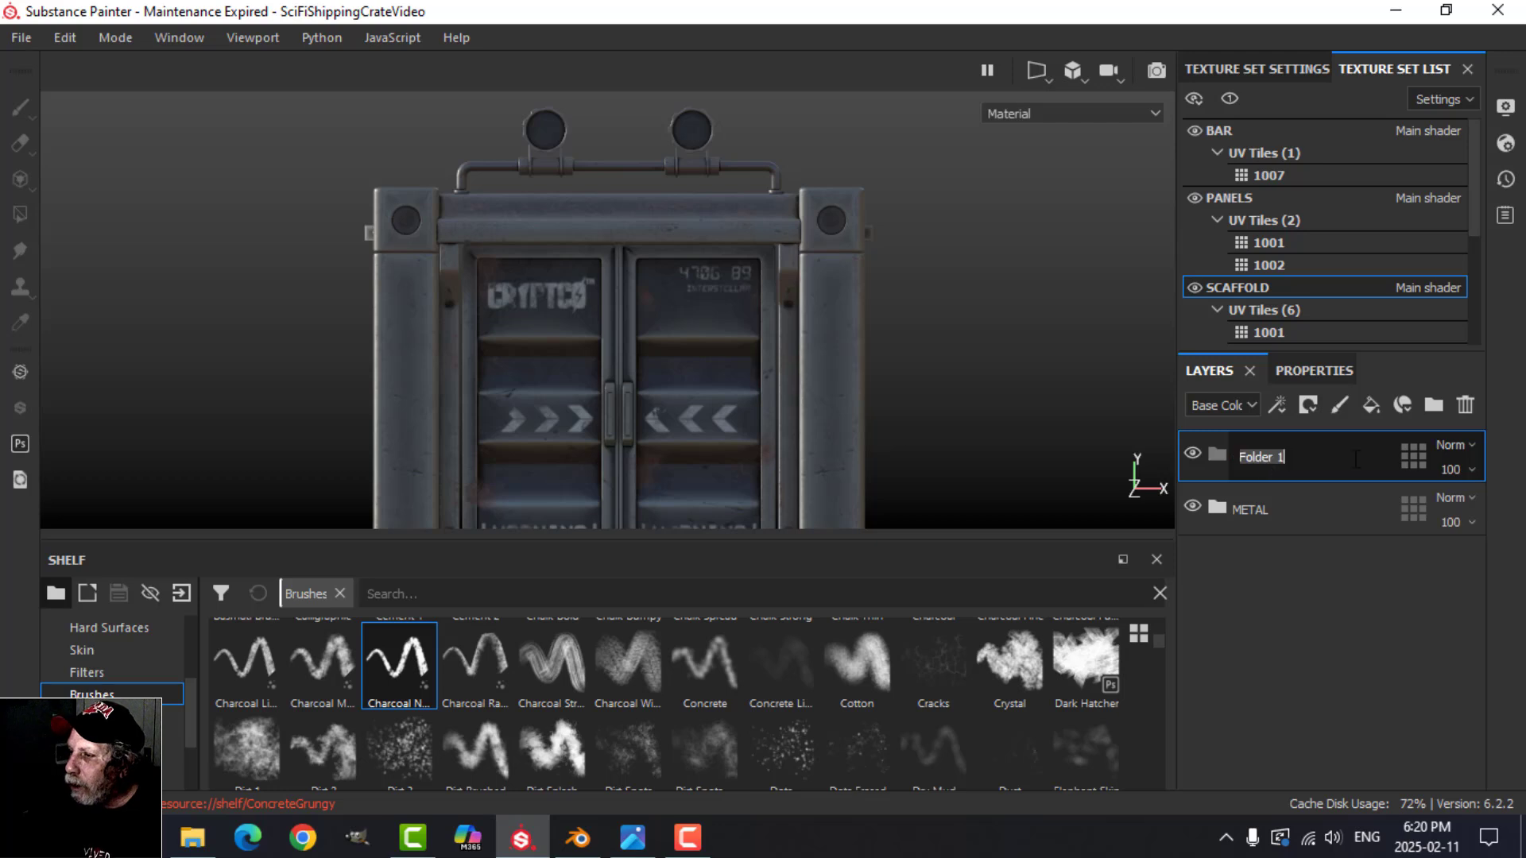
key("Caps_Lock")
type("HAZA")
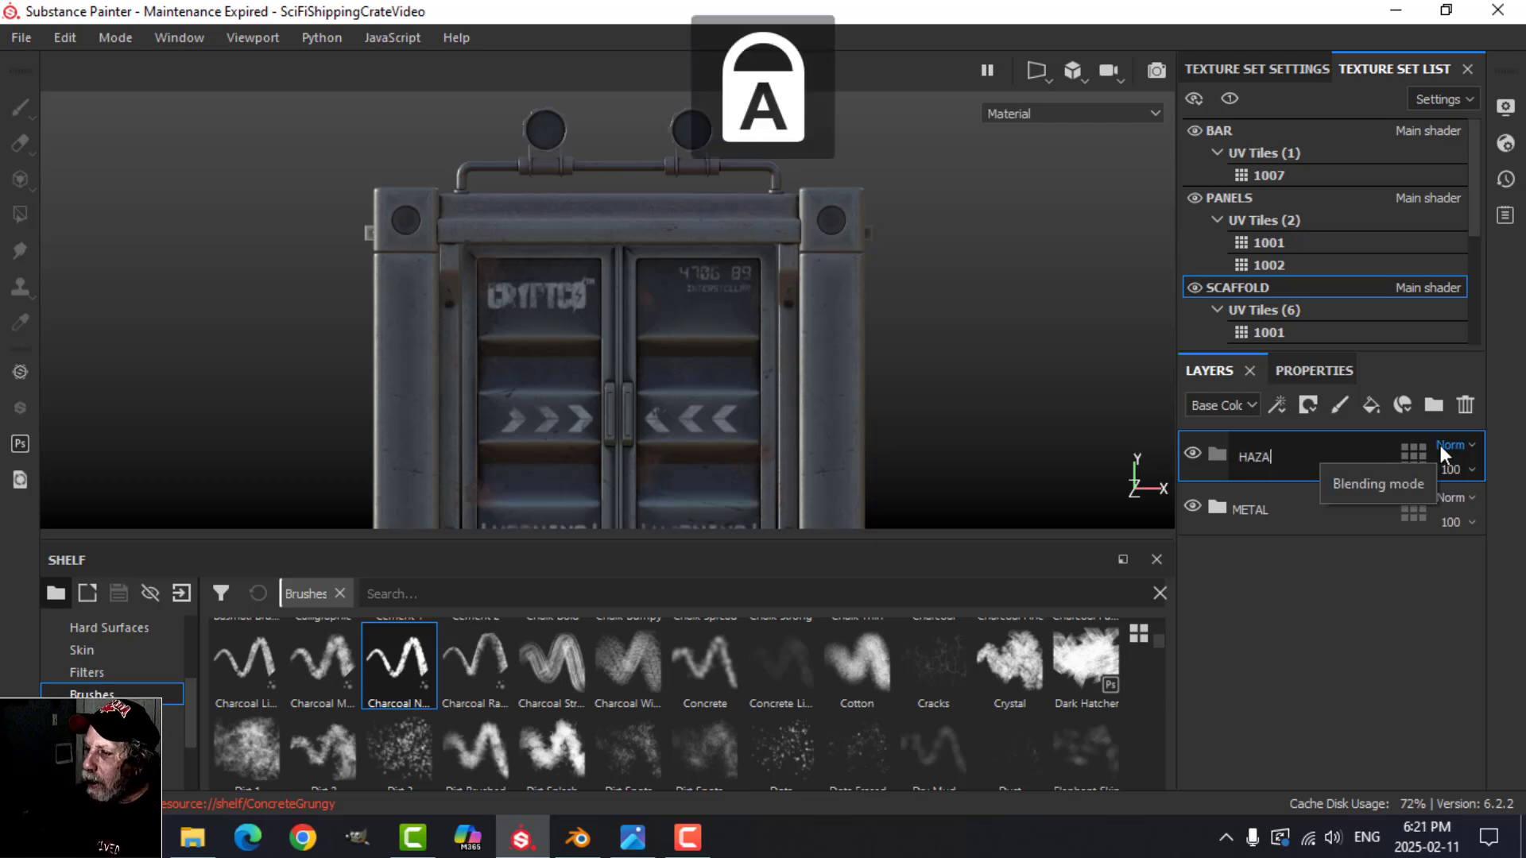
type("RD STRIP")
key("Return")
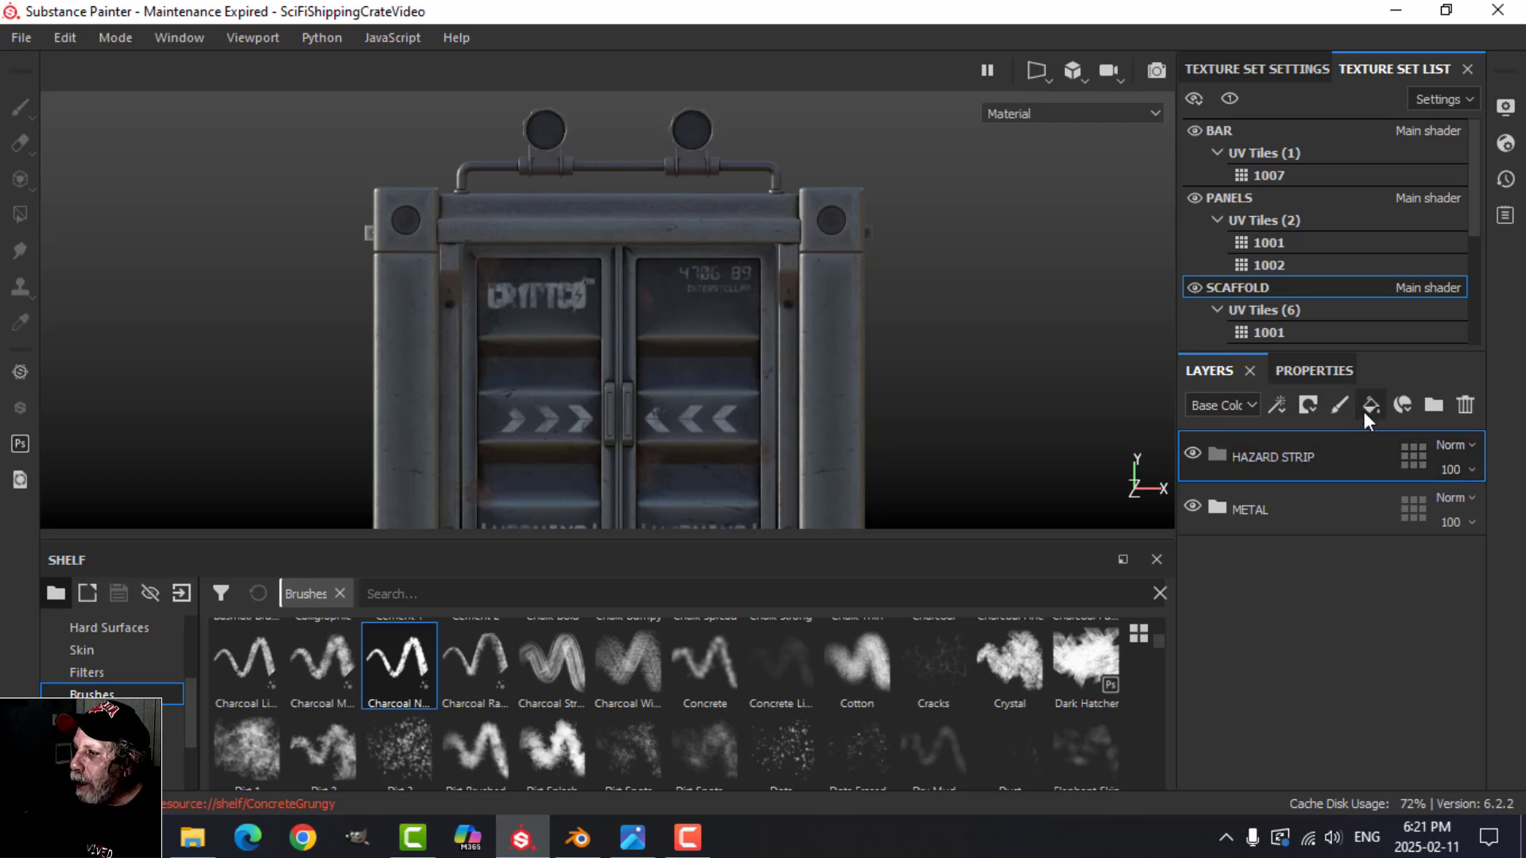
Step: Add a fill layer inside the HAZARD STRIP folder and leave only its color channel enabled
left_click_drag(1239, 462, 1370, 510)
left_click(1315, 372)
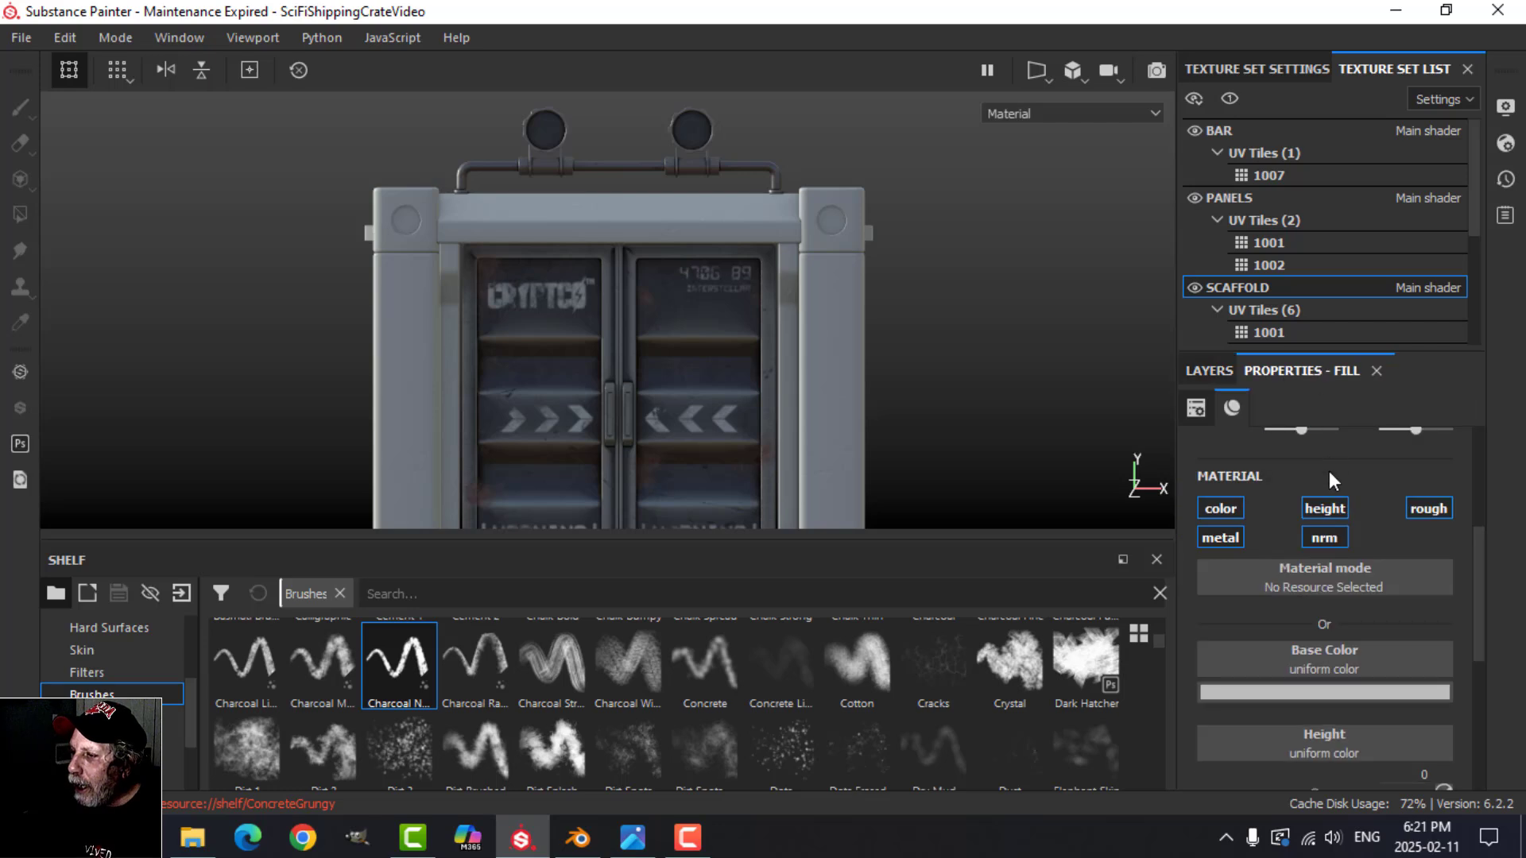
left_click(1237, 505, "alt")
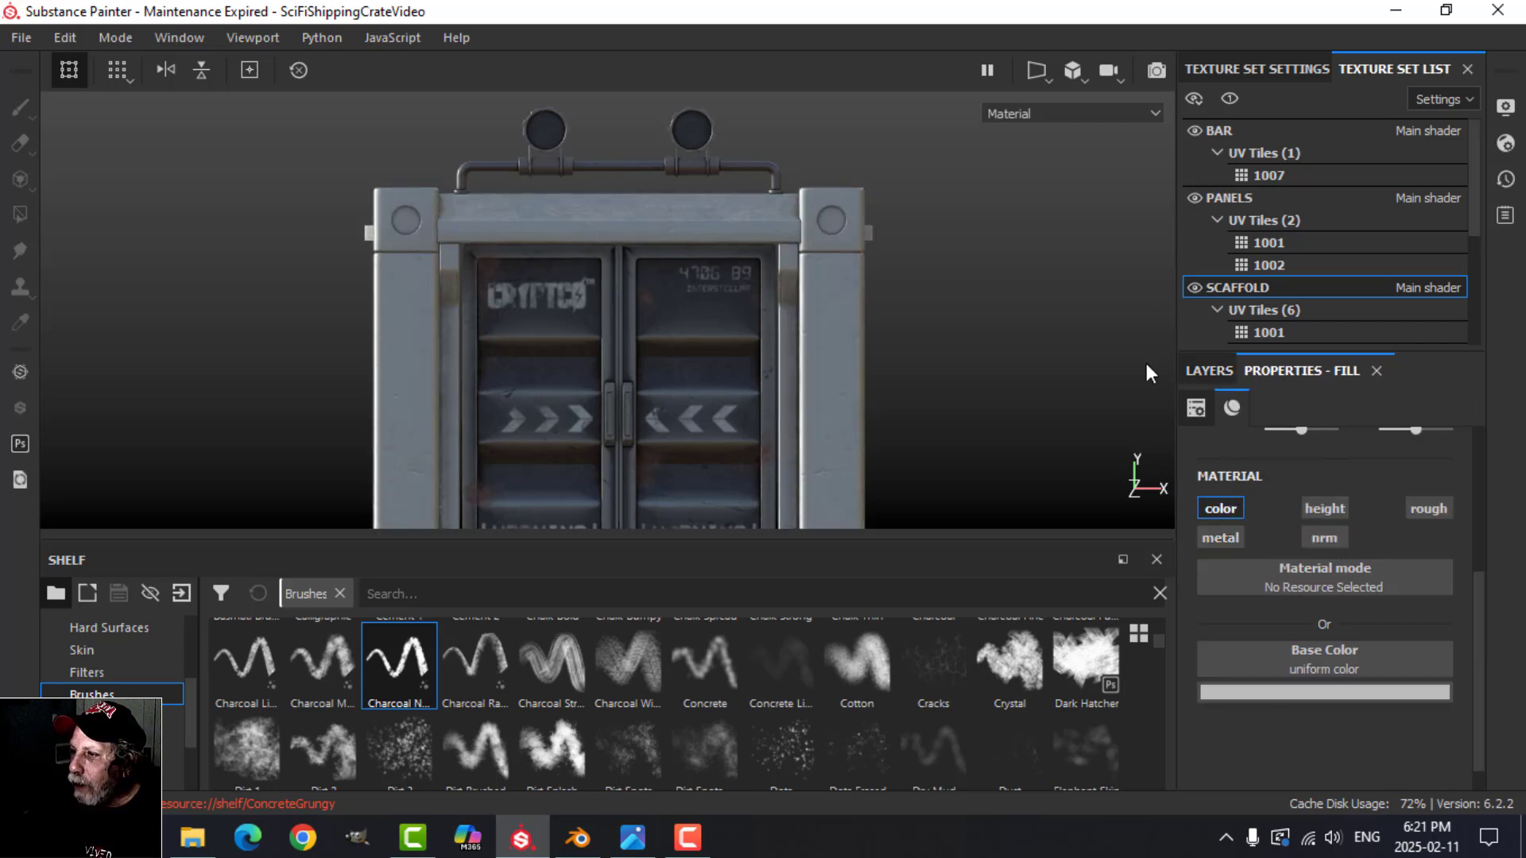
left_click(1211, 371)
Step: Add a black mask to the HAZARD STRIP folder and enable symmetry for painting on it
left_click(1271, 459)
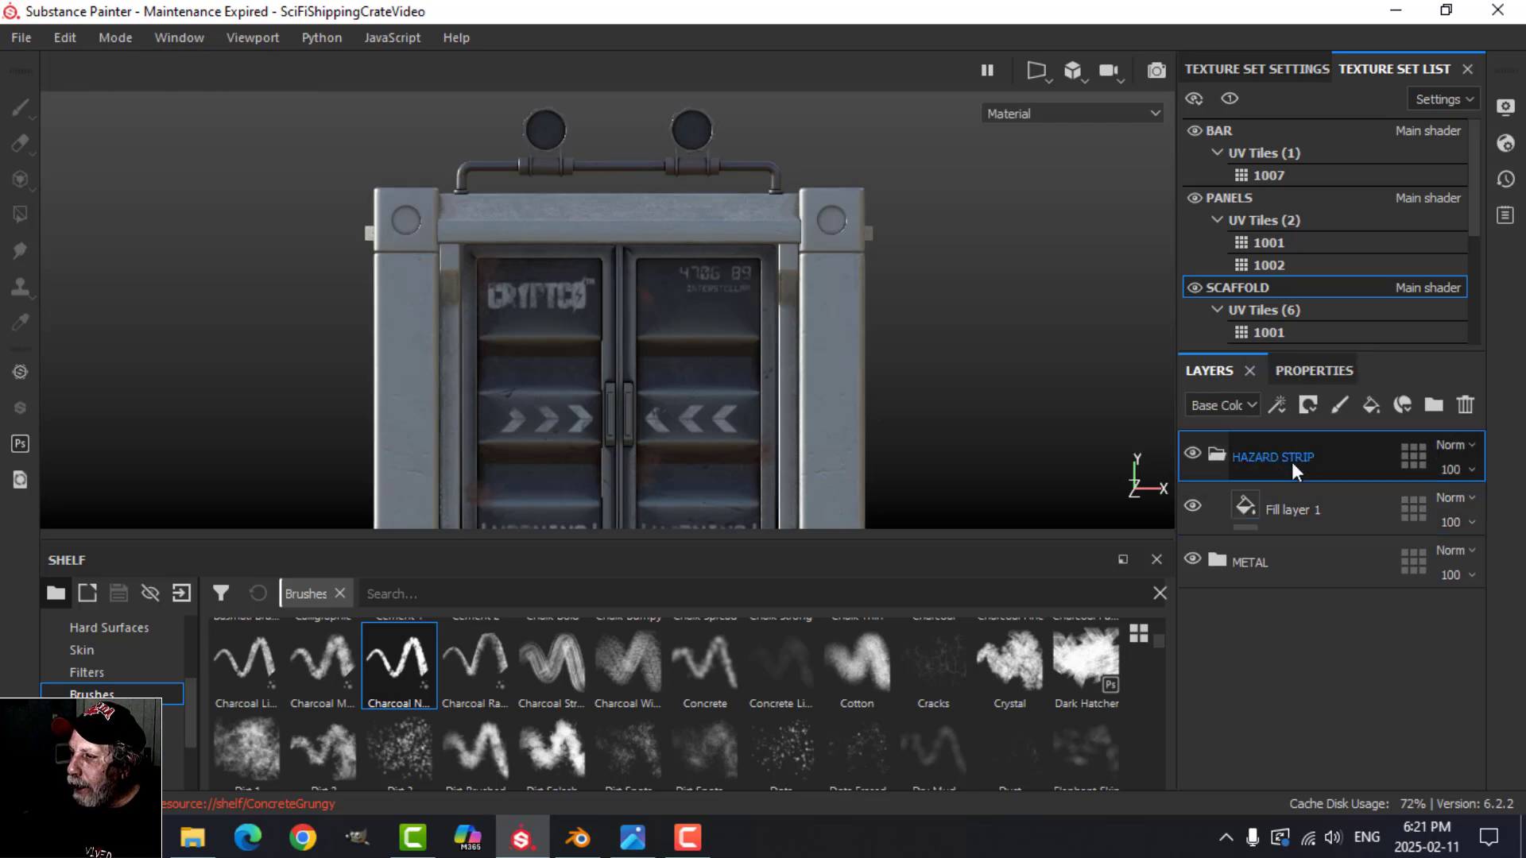
left_click(1309, 405)
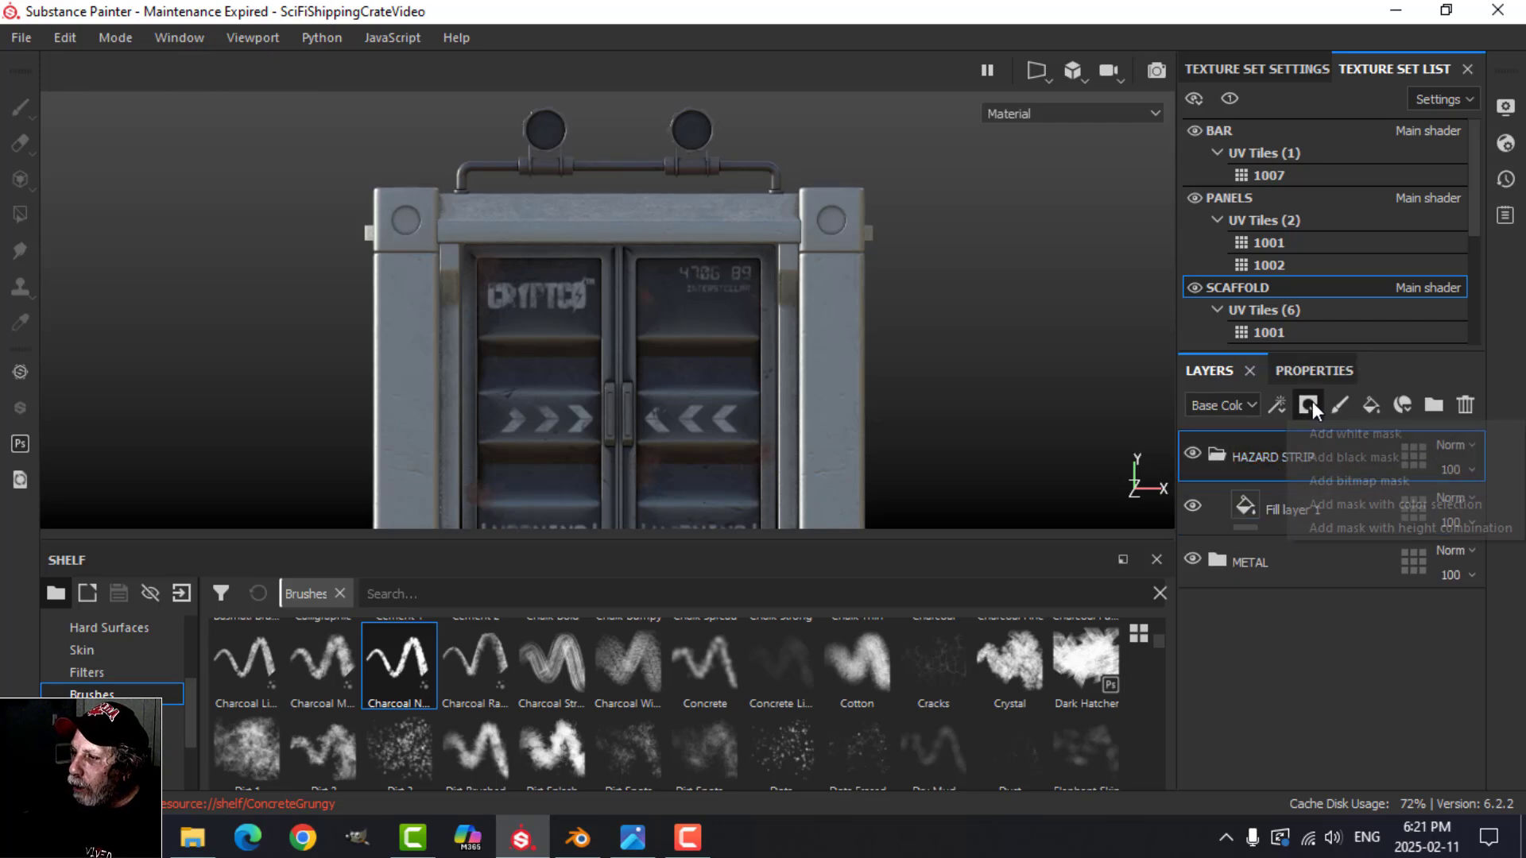
left_click(1341, 456)
left_click(944, 70)
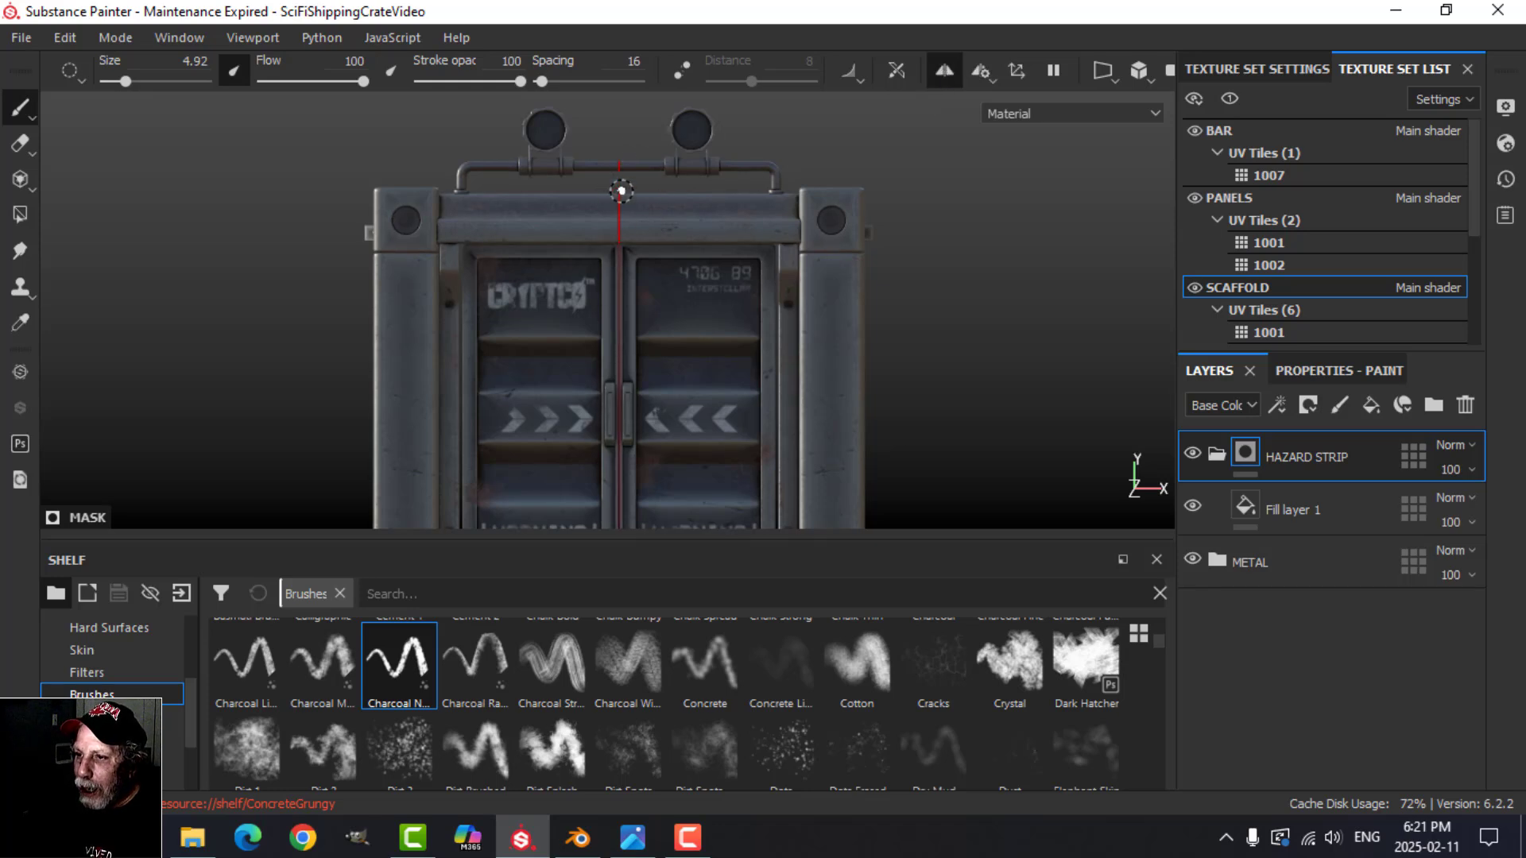
Step: Search the alphas for SQ and choose the solid Square Rect... alpha for the mask brush
scroll(124, 675, "up", 3)
left_click(113, 672)
left_click(427, 594)
type("SQ")
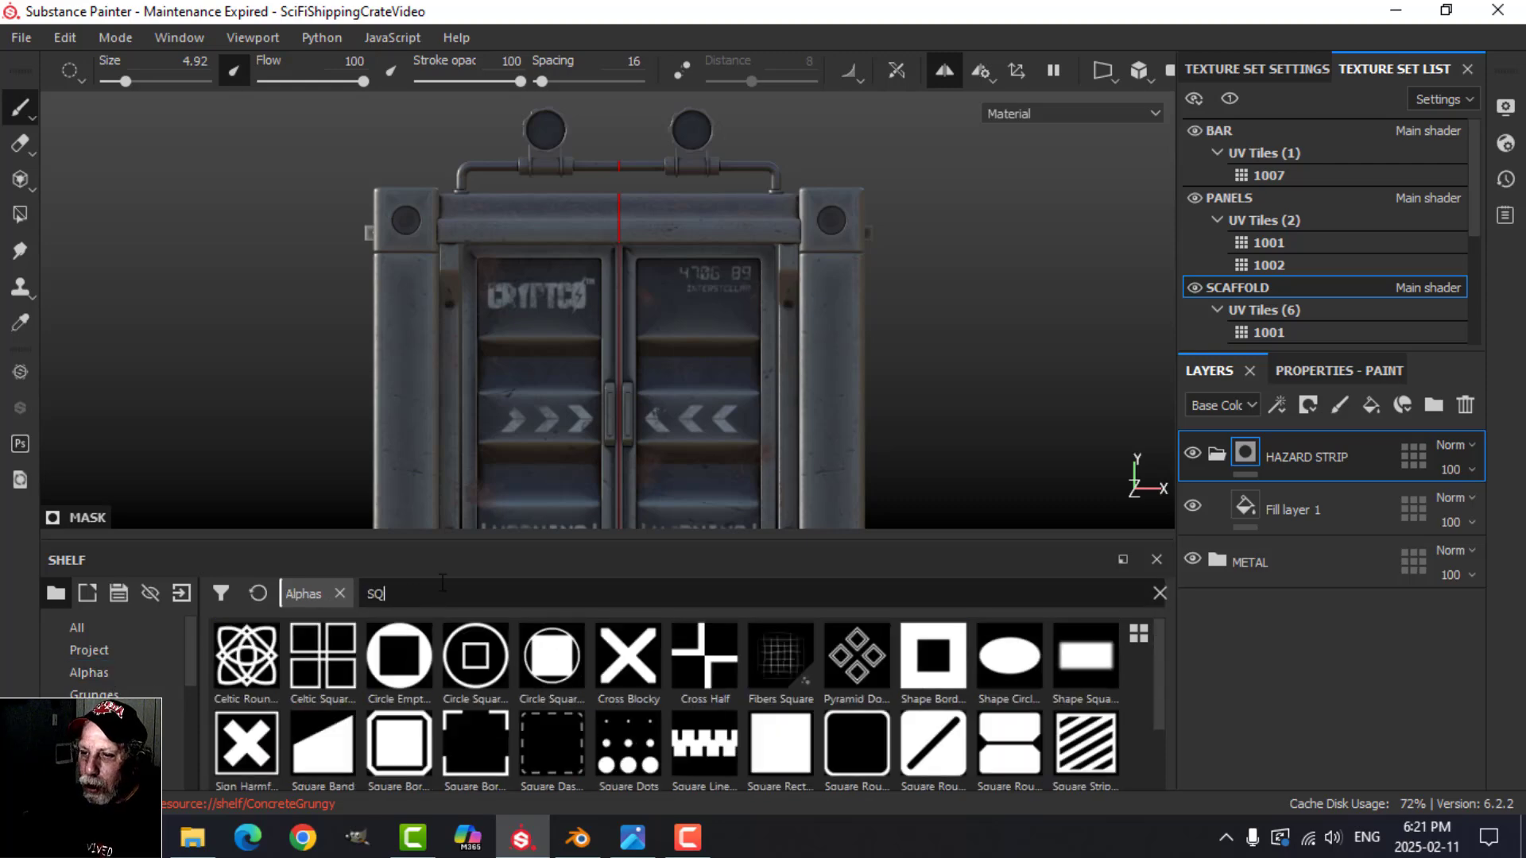
left_click(775, 748)
Step: Try to paint a straight mask strip across the beam above the doors at brush size 2.94, and undo the stroke
scroll(532, 332, "up", 3)
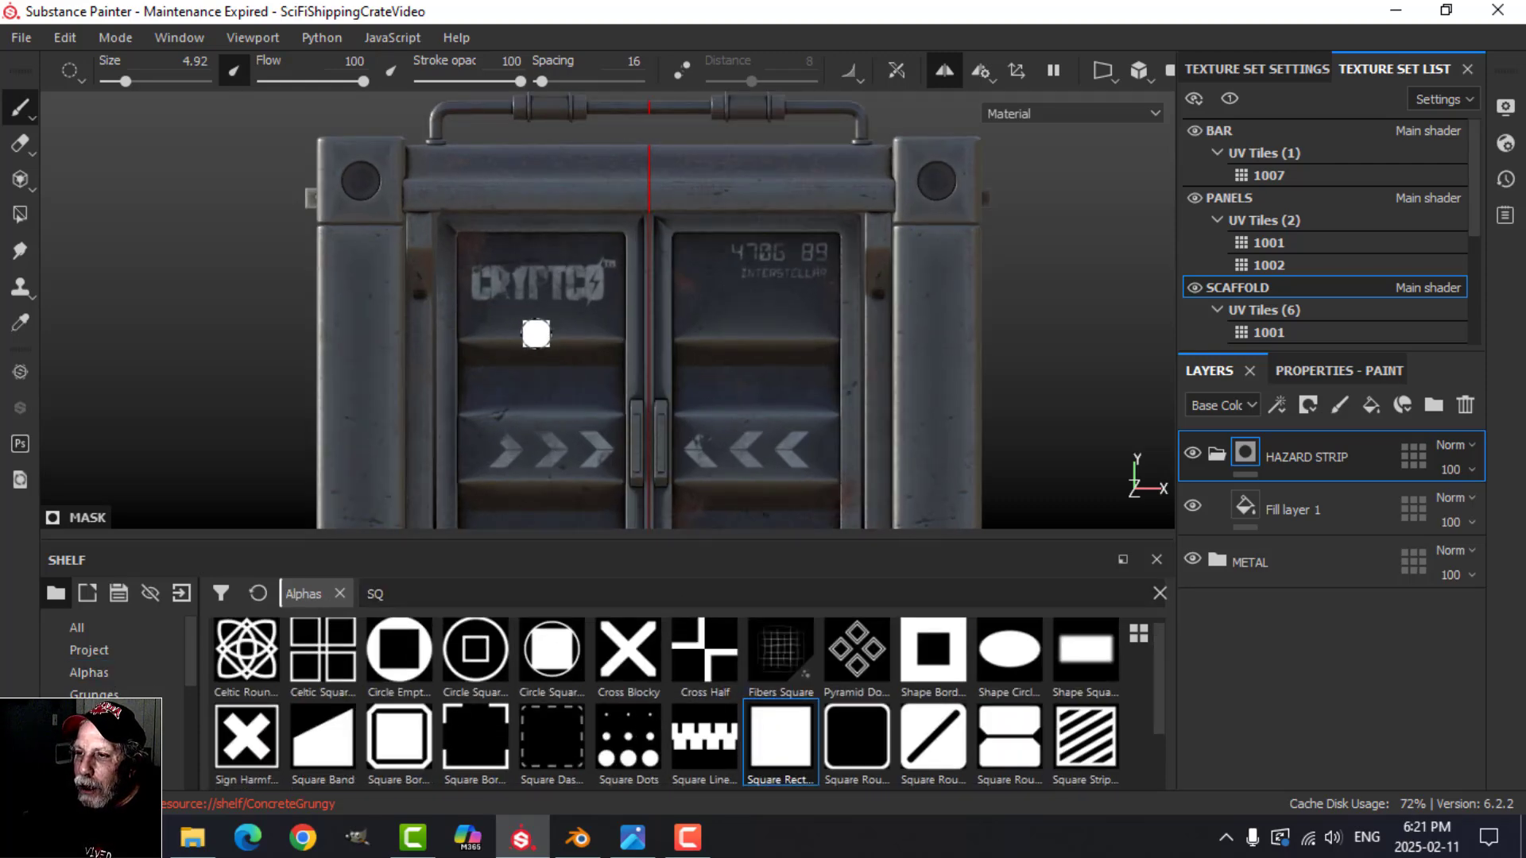
scroll(541, 321, "up", 1)
middle_click_drag(541, 301, 534, 312, "alt")
scroll(534, 312, "up", 4)
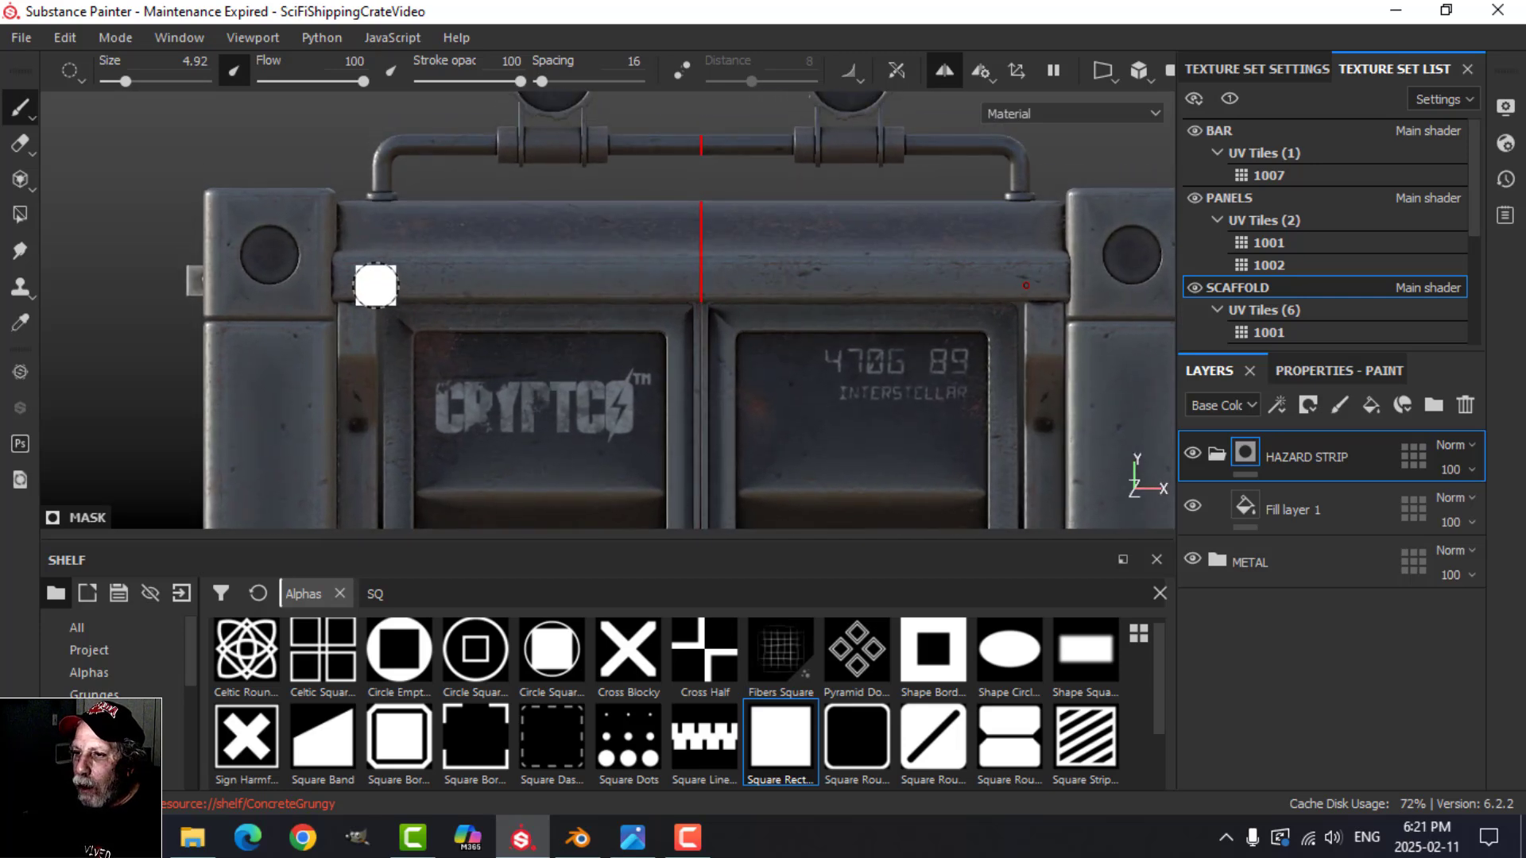
key("bracketleft")
key("bracketleft")
key("bracketleft")
key("bracketleft")
key("bracketleft")
key("bracketleft")
key("bracketleft")
key("bracketleft")
key("bracketleft")
key("bracketleft")
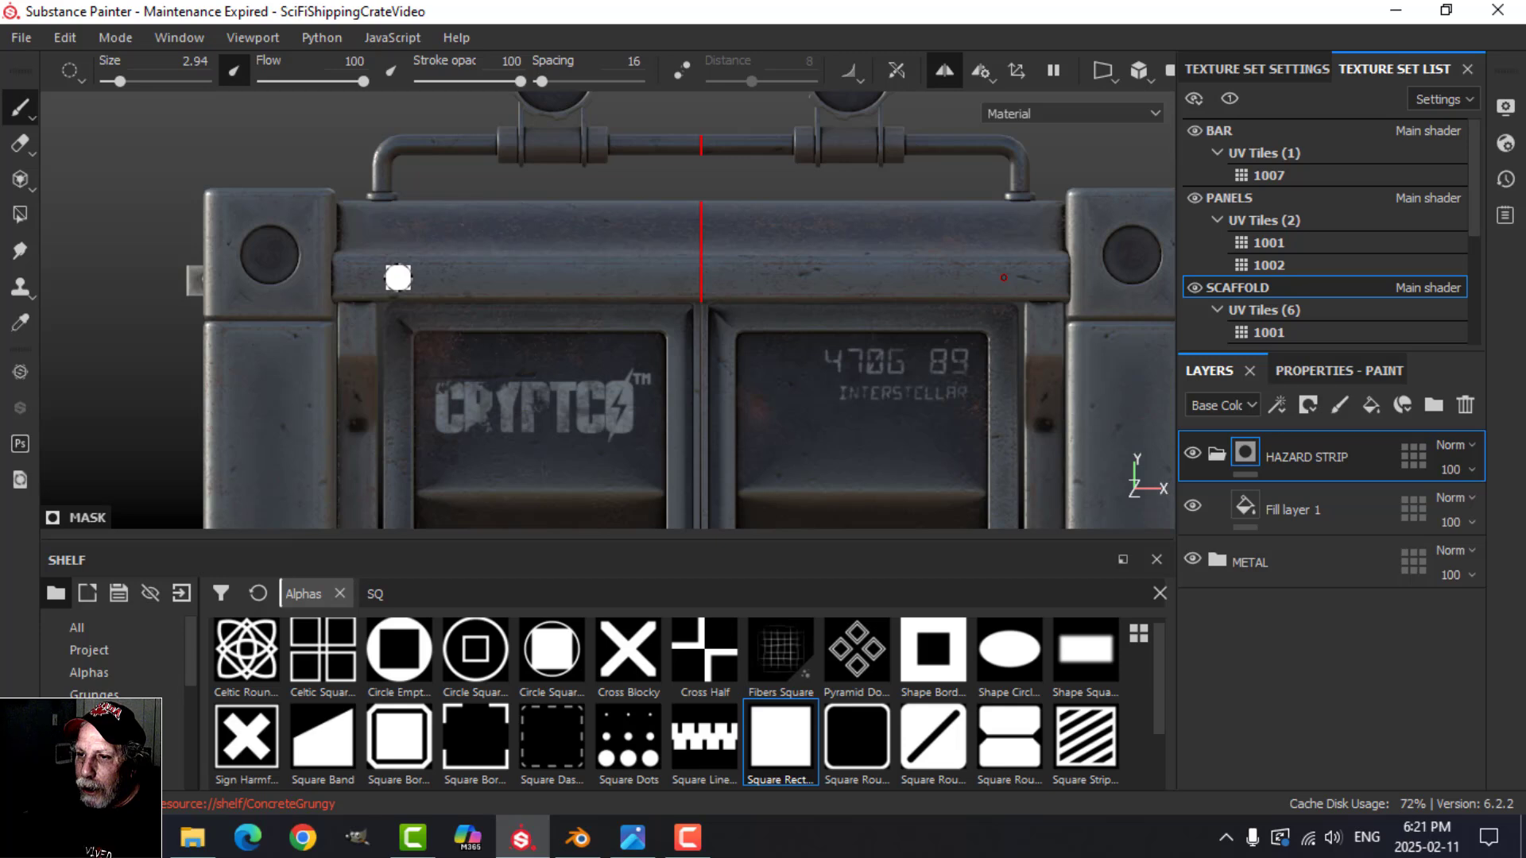
key("ctrl+shift")
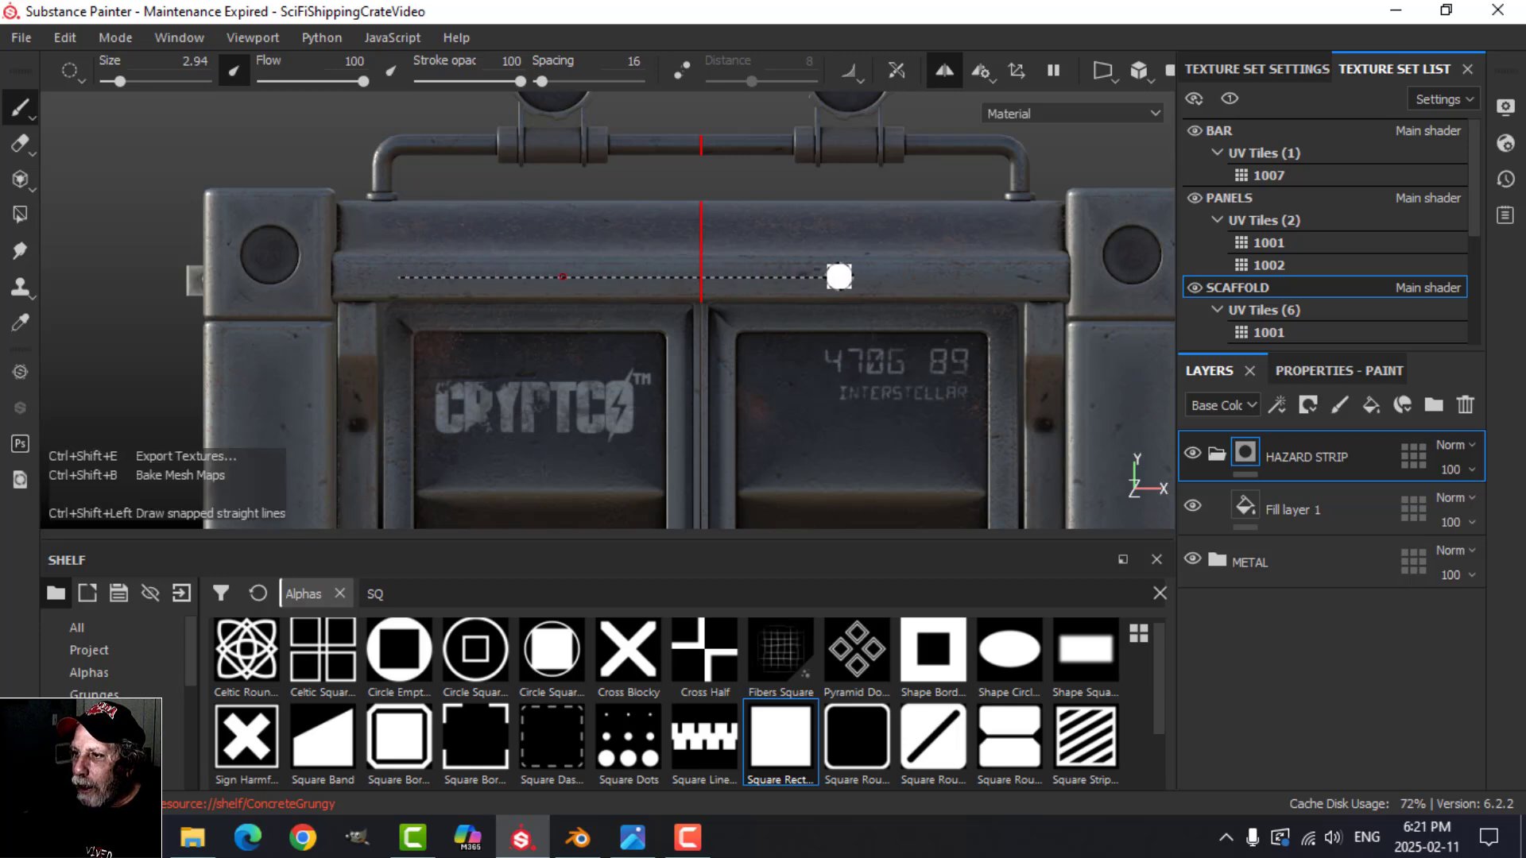
left_click(1013, 278, "ctrl+shift")
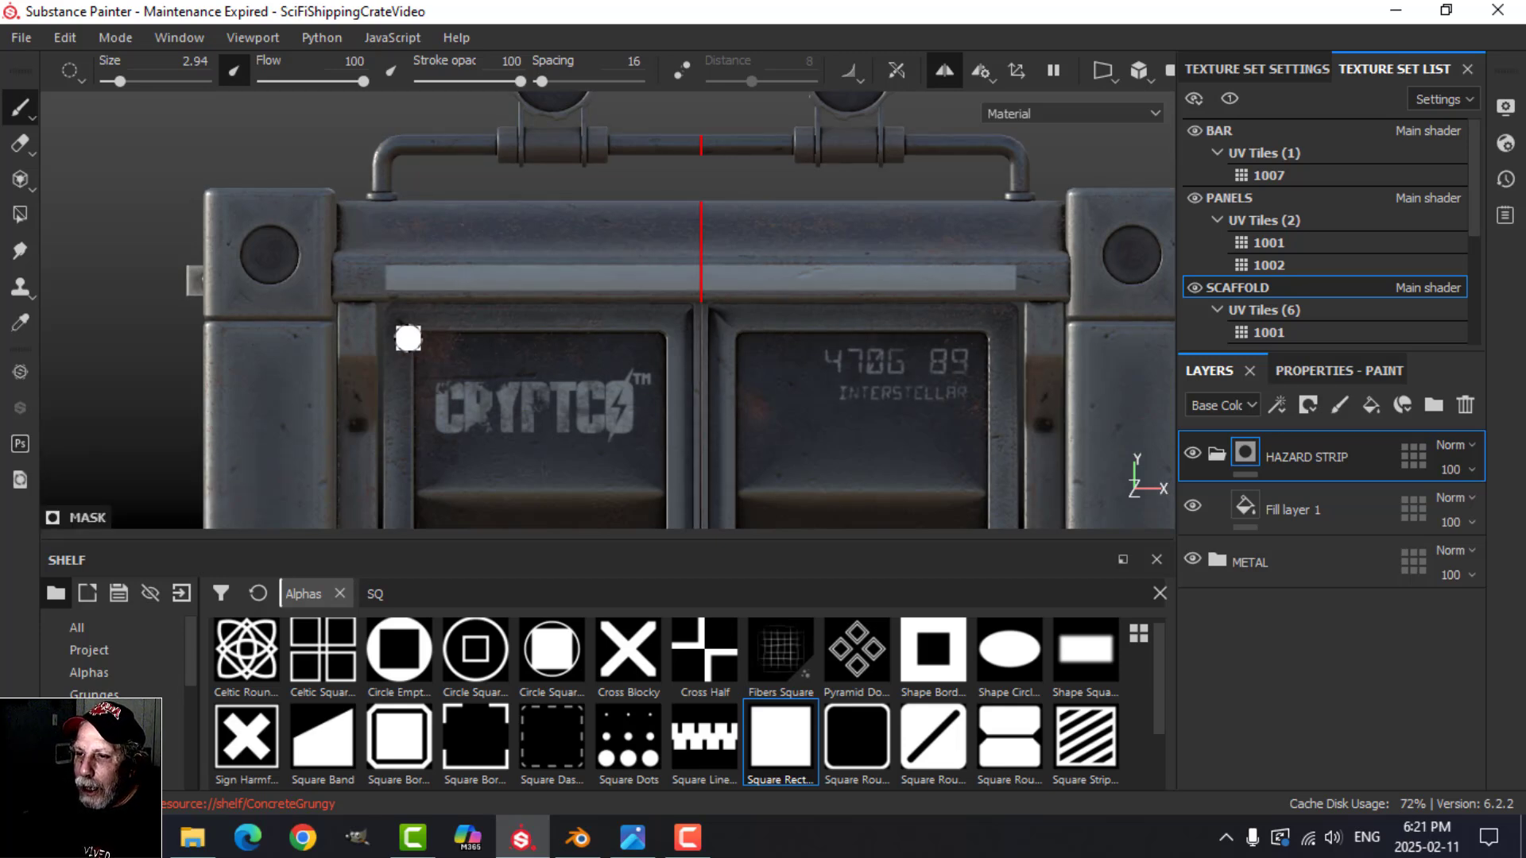
scroll(529, 361, "up", 1)
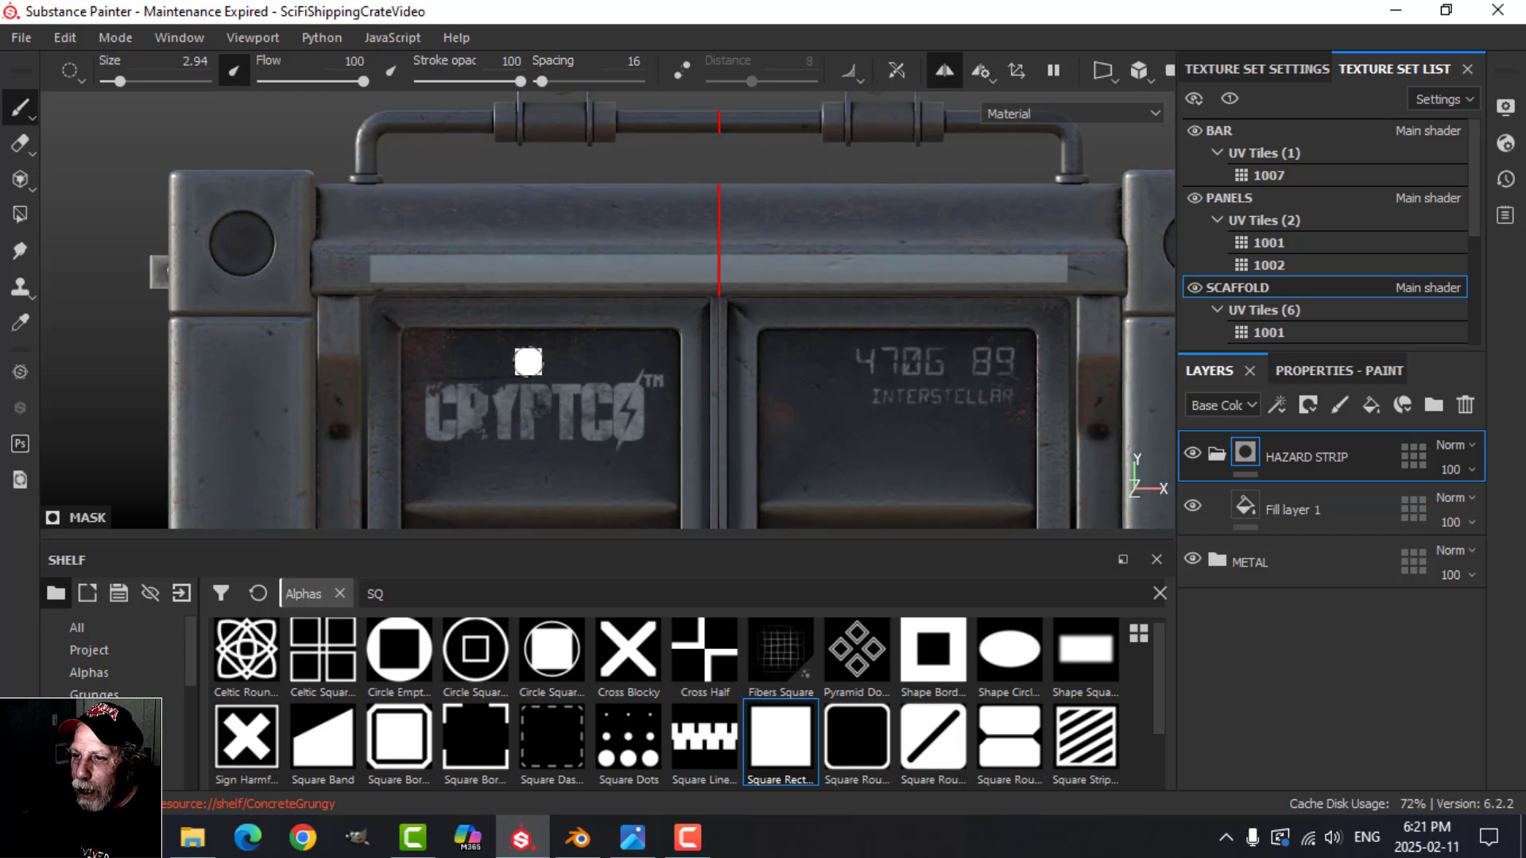
key("ctrl+z")
Step: Paint a straight mask strip across the beam above the doors at brush size 3.58, and turn symmetry off
key("bracketright")
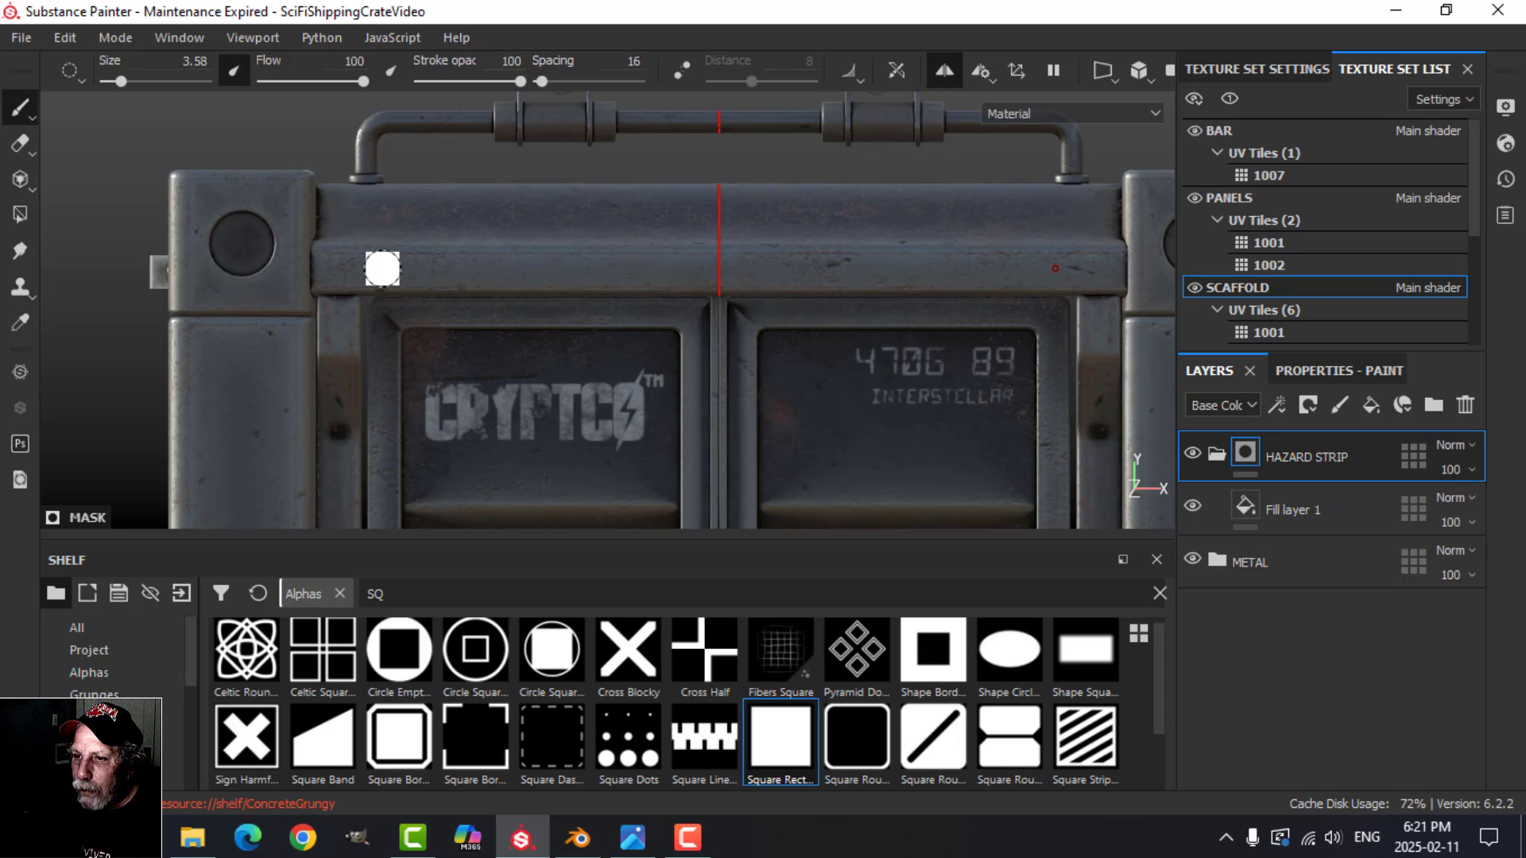
left_click(1034, 269, "shift")
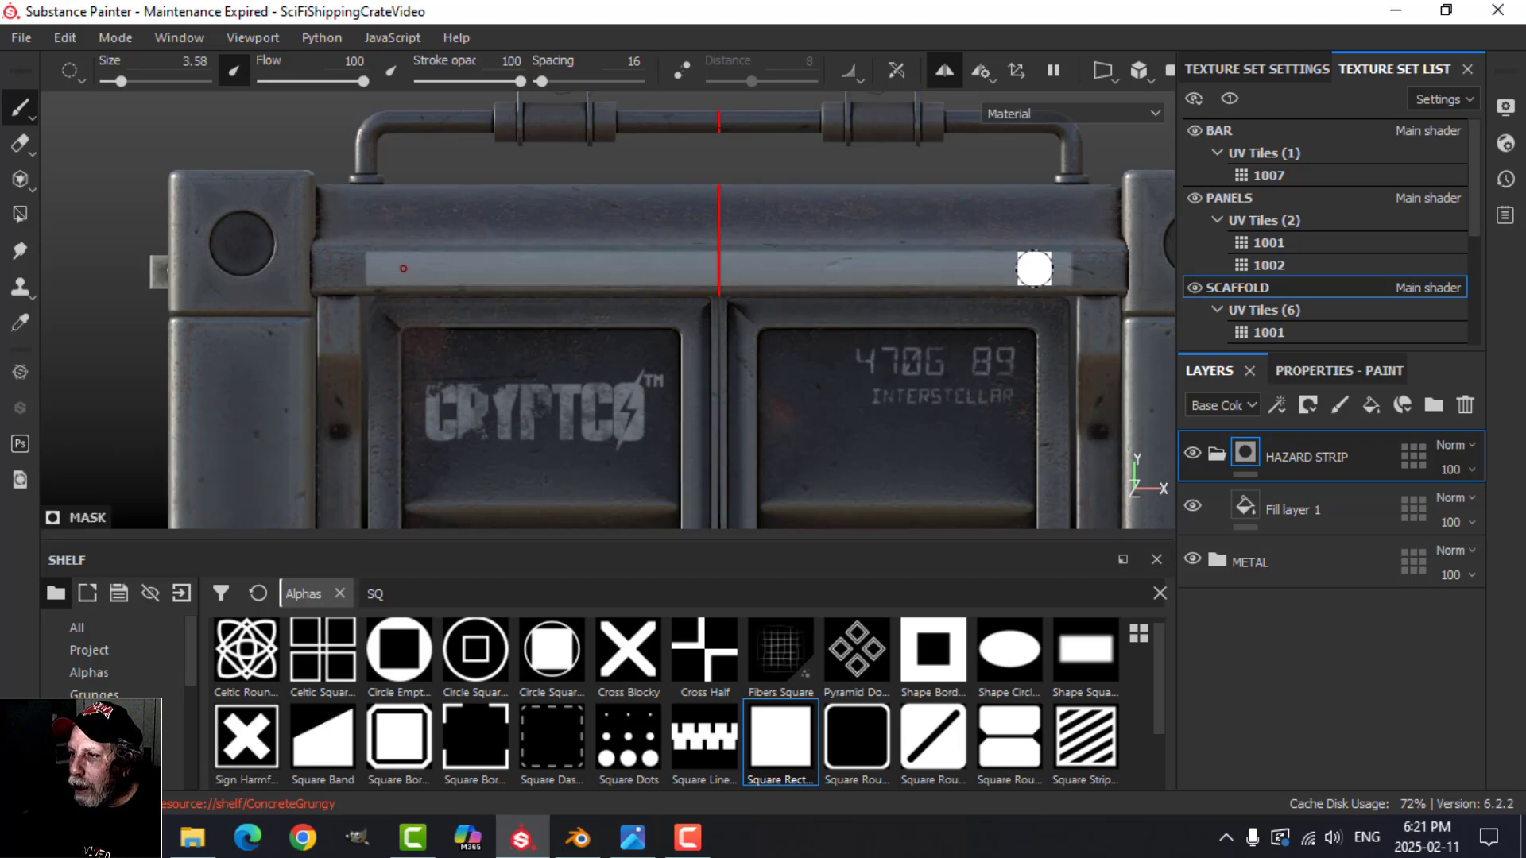
left_click_drag(885, 398, 850, 380, "alt")
left_click(945, 72)
Step: Set the base color of the fill layer inside the HAZARD STRIP folder to a saturated yellow
scroll(839, 406, "up", 2)
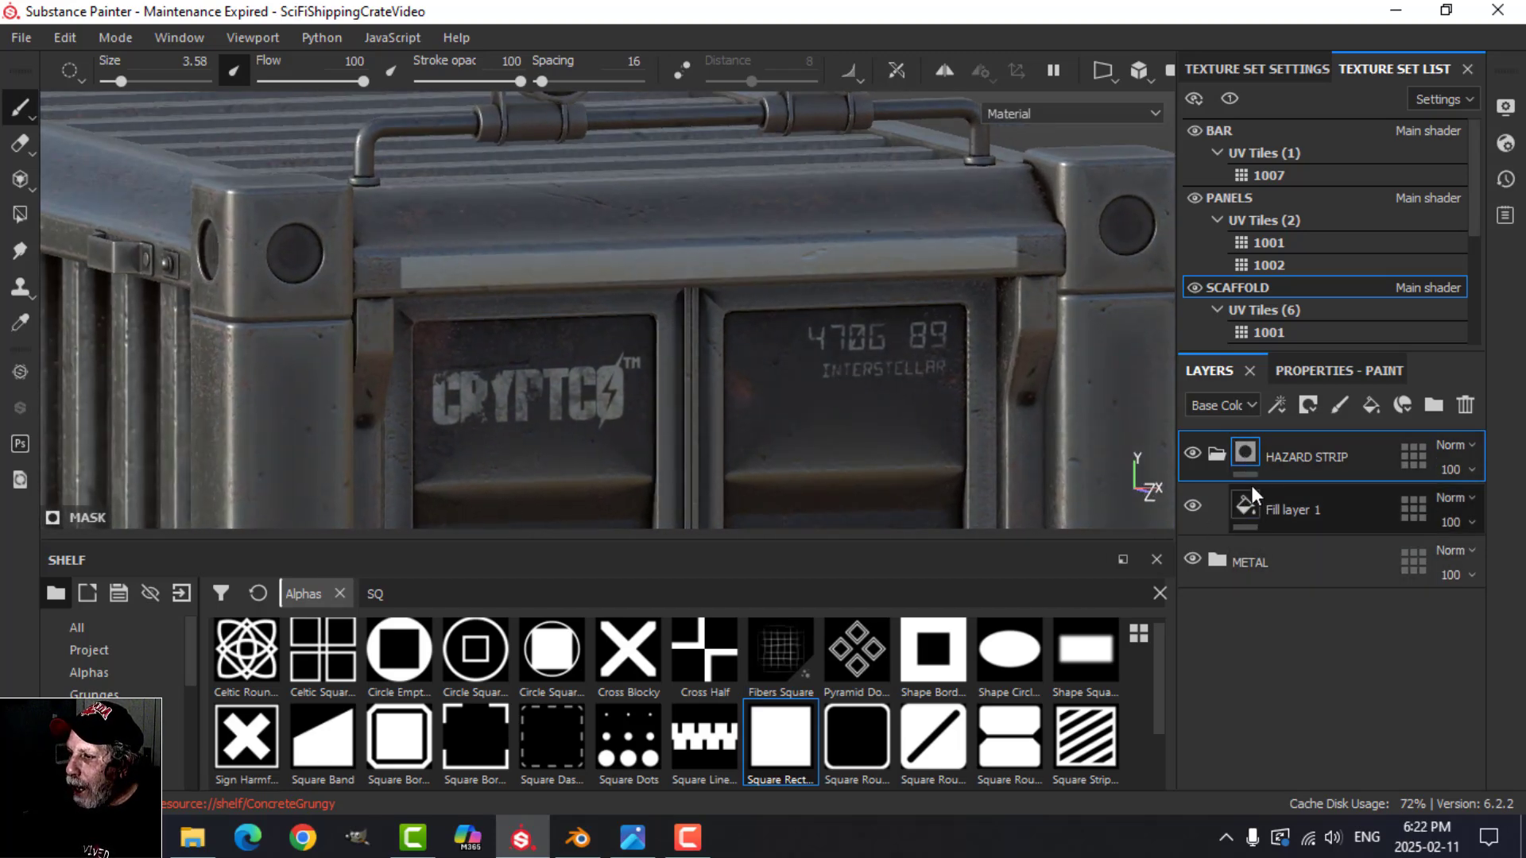
scroll(596, 342, "up", 2)
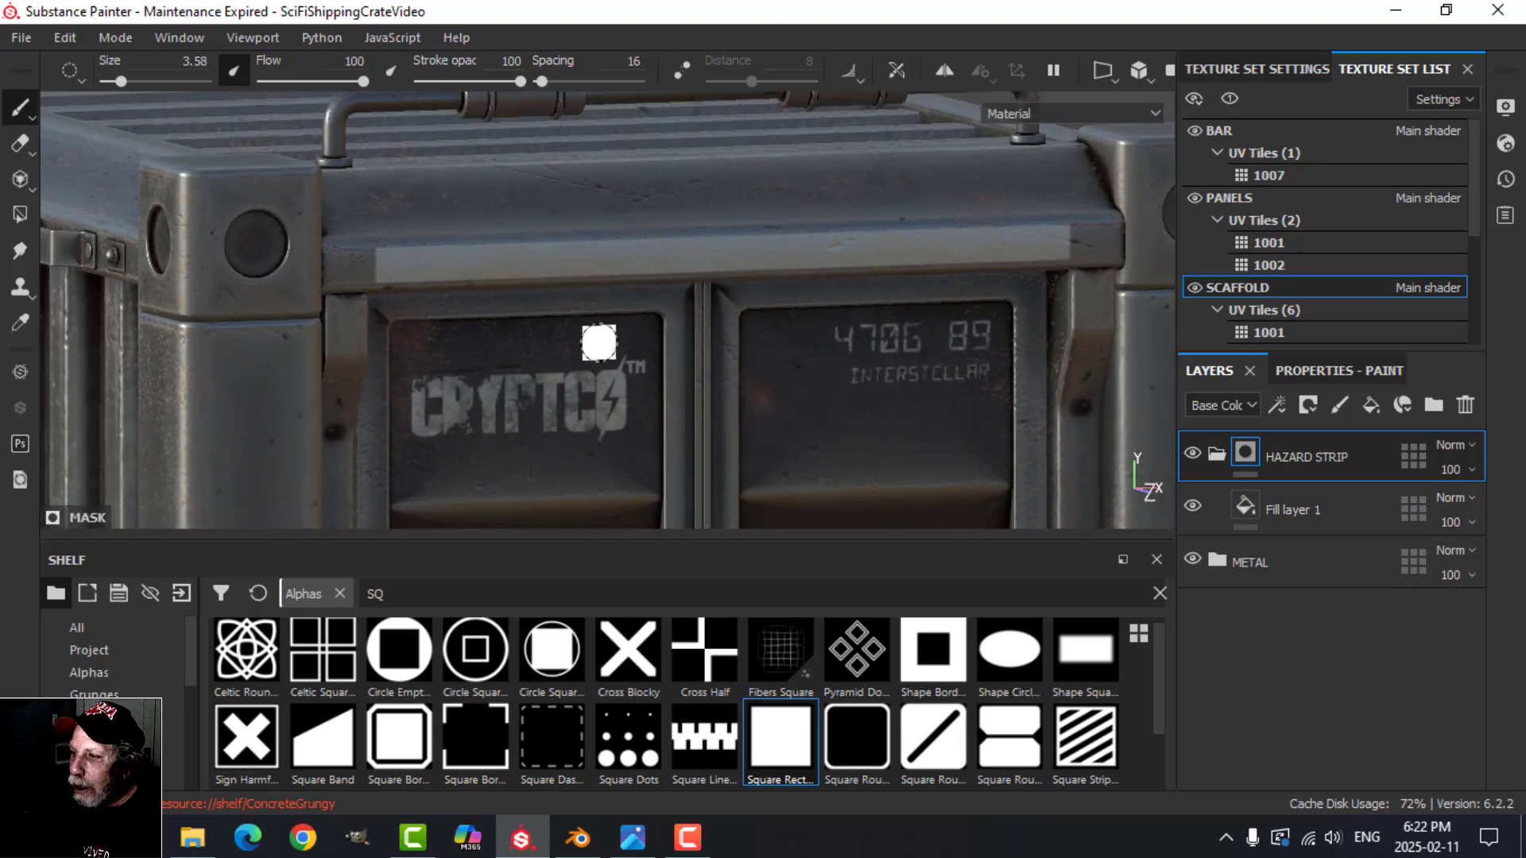
left_click(1245, 511)
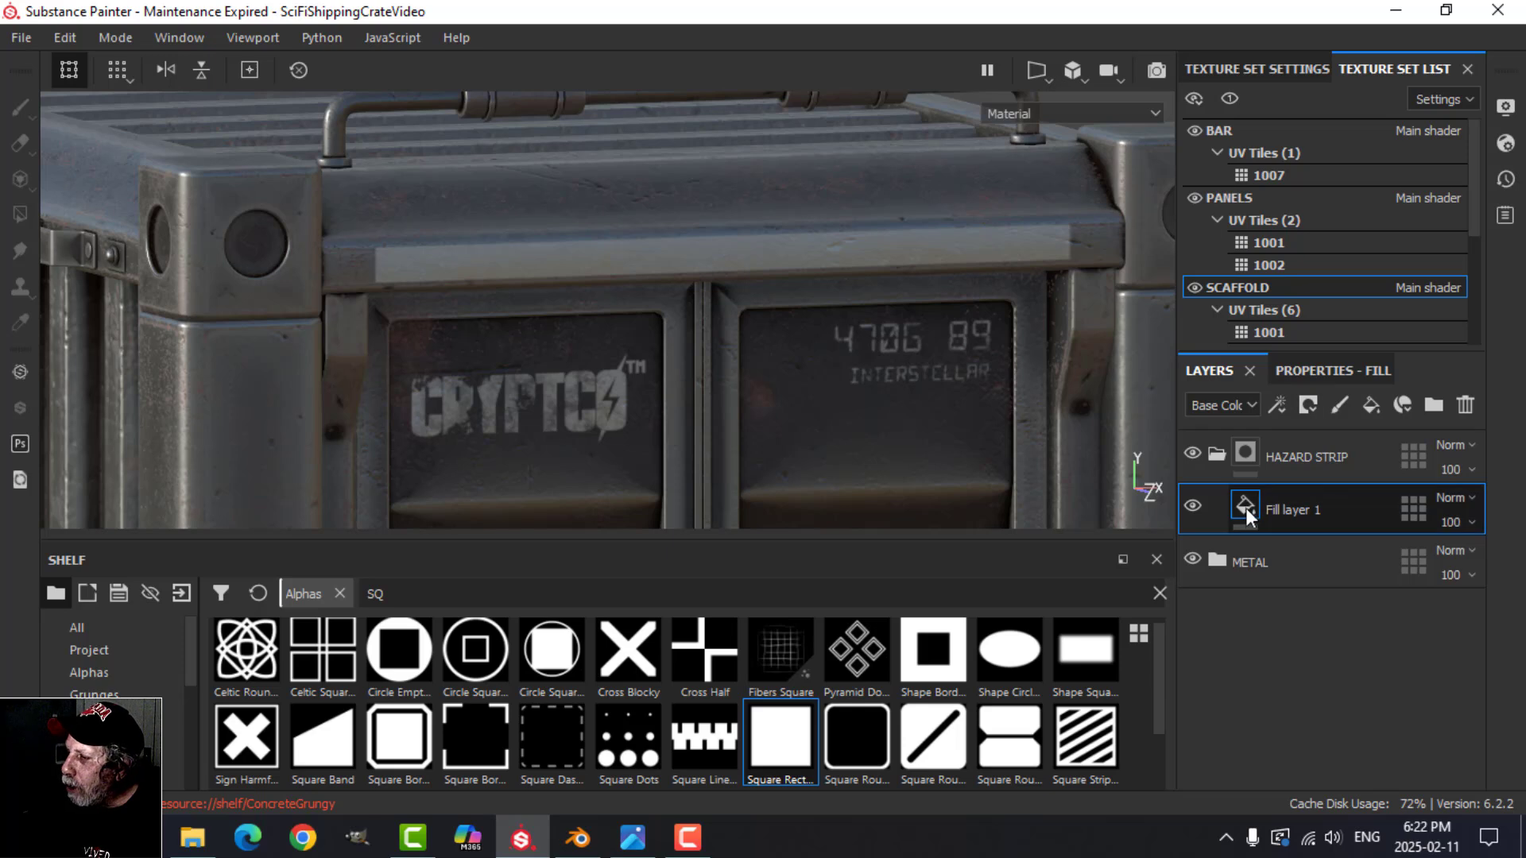
left_click(1314, 371)
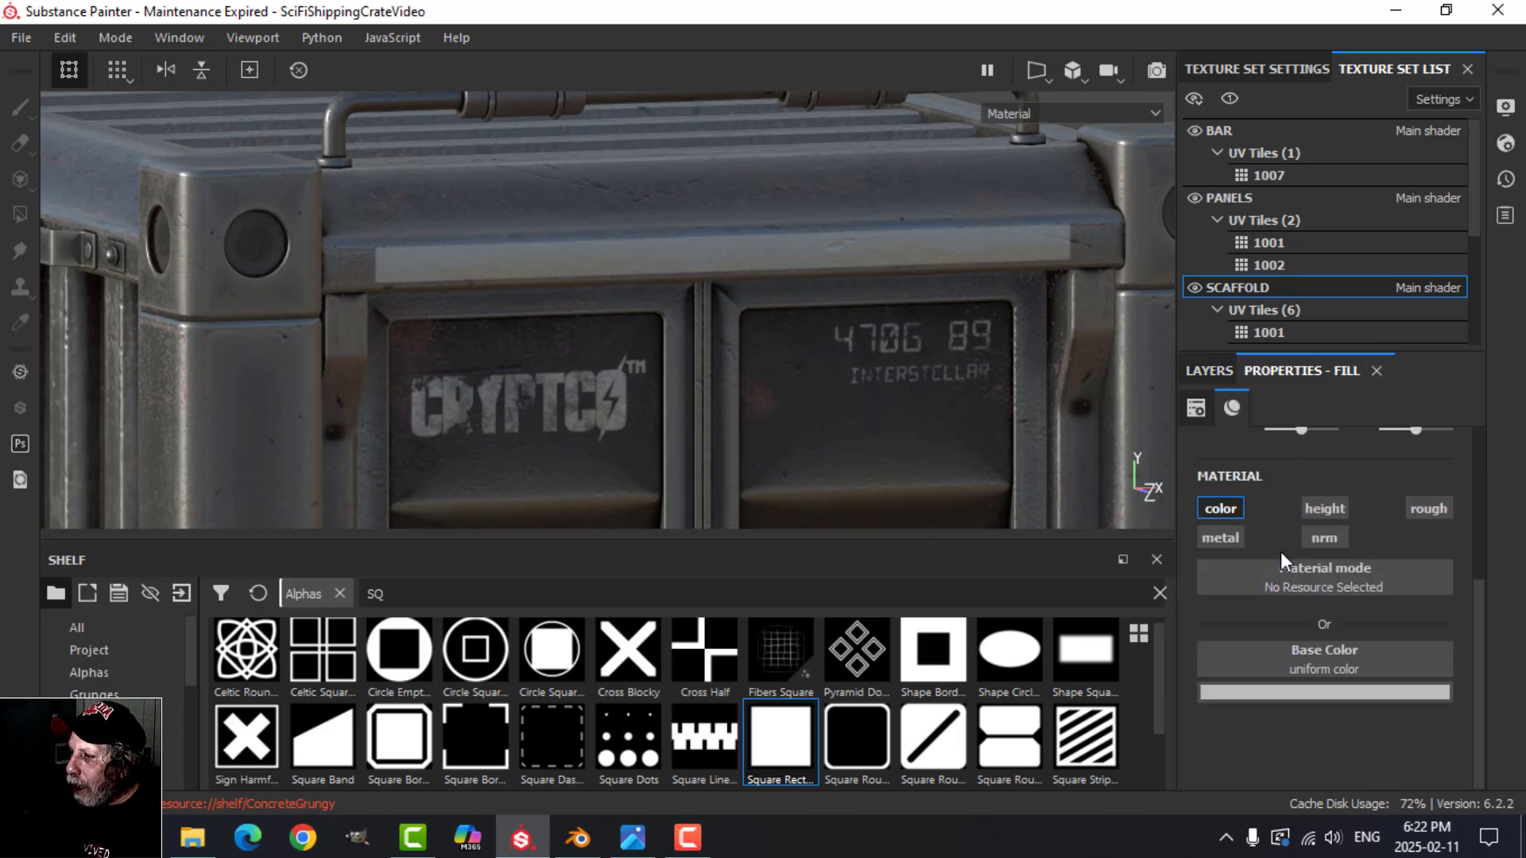
left_click(1293, 692)
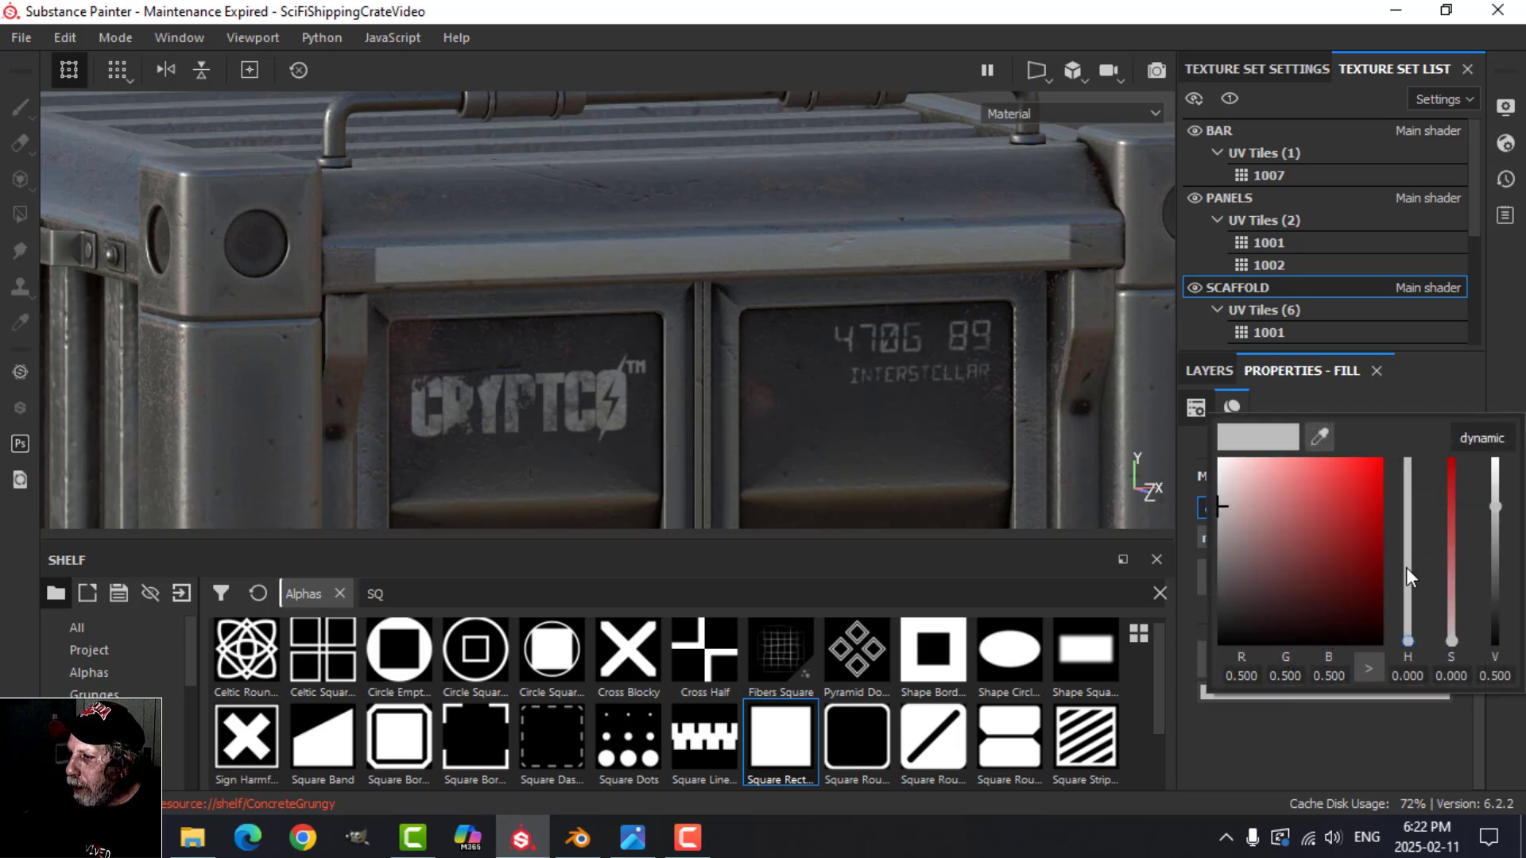
left_click_drag(1412, 644, 1409, 624)
left_click_drag(1342, 484, 1381, 461)
left_click(1484, 334)
mouse_move(1021, 311)
right_mouse_down("shift")
mouse_move(978, 337)
mouse_move(1028, 332)
right_mouse_up("shift")
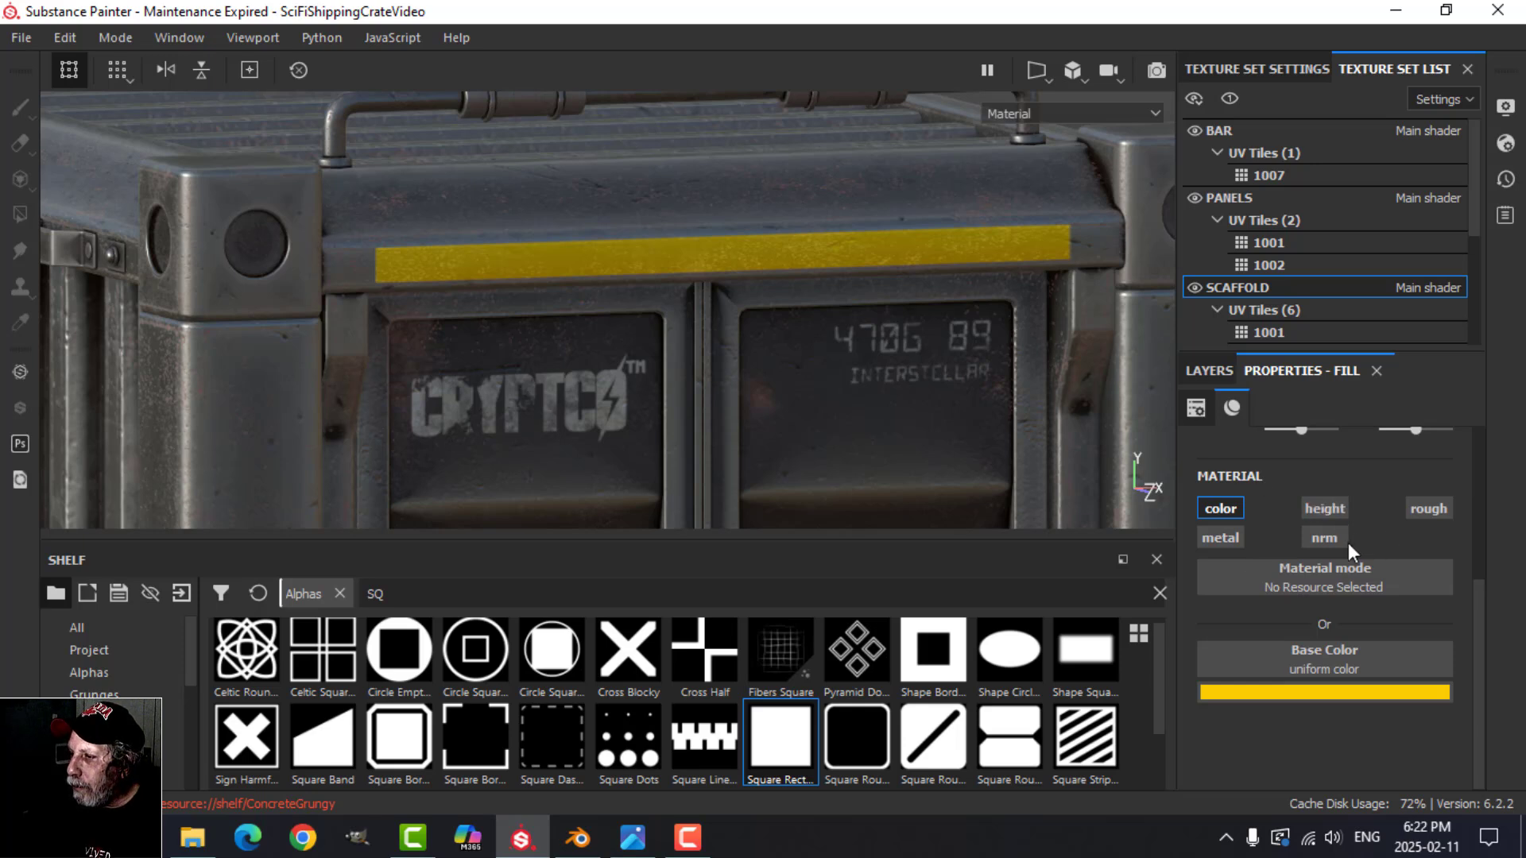
Step: Enable the metal and rough channels on the yellow fill layer and set its roughness to 0.2560
left_click(1220, 538)
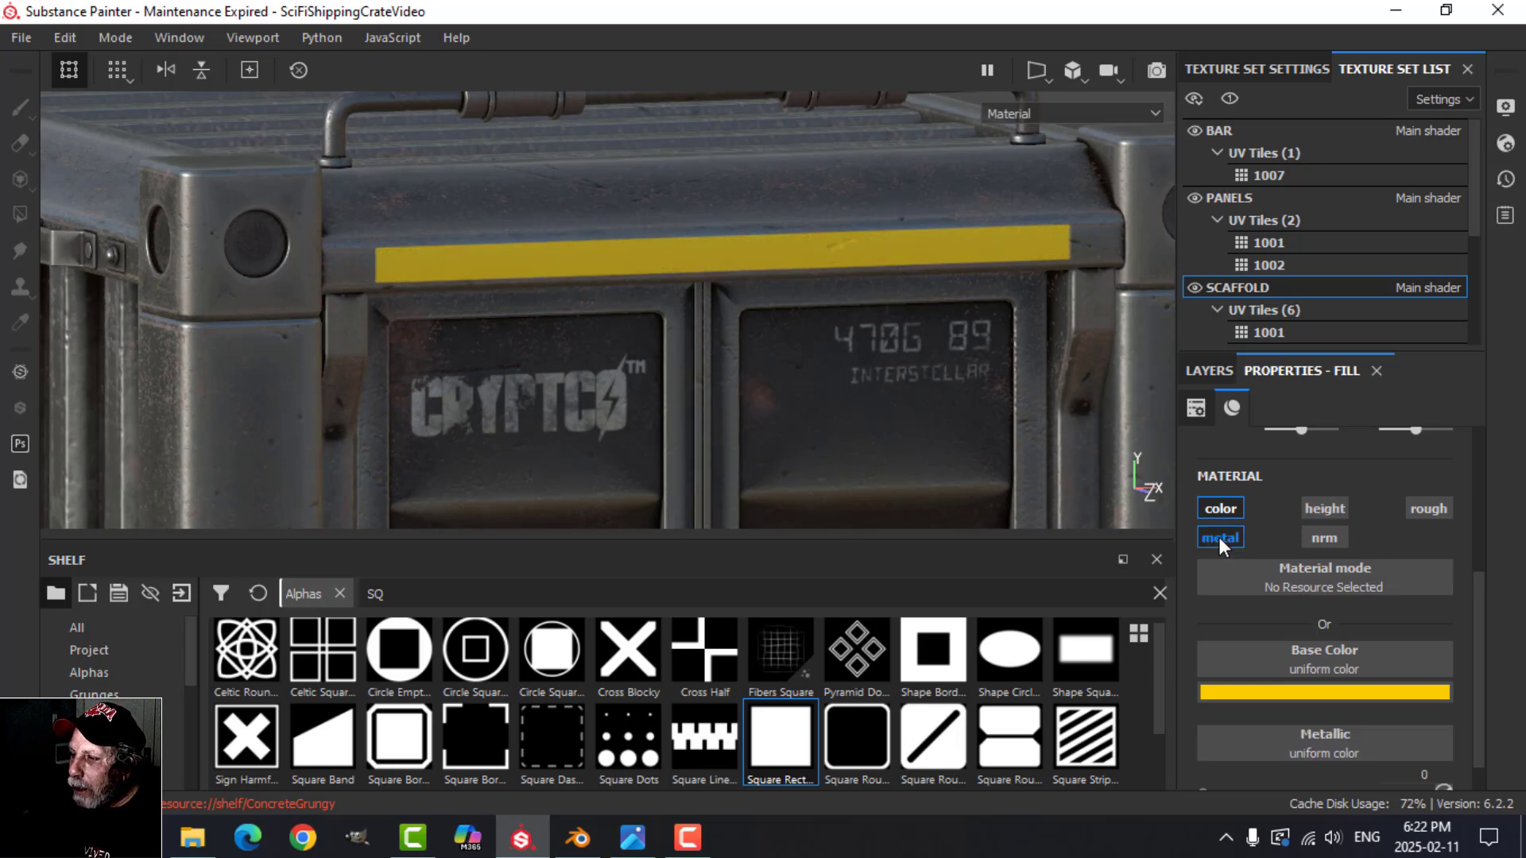
left_click_drag(666, 368, 908, 429, "alt")
left_click(1434, 507)
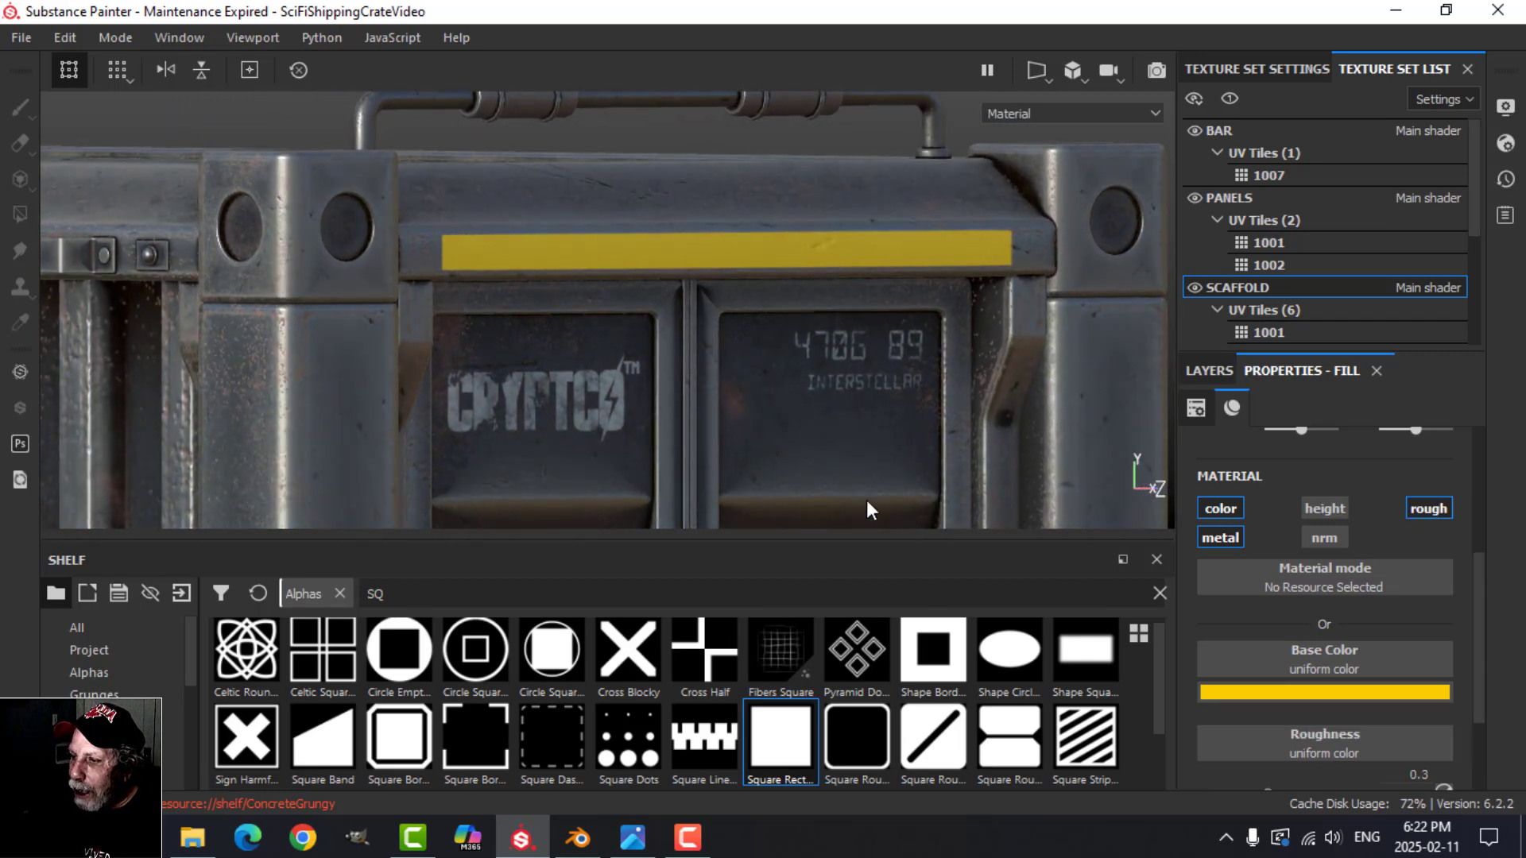
scroll(1352, 739, "down", 1)
left_click_drag(1269, 726, 1257, 726)
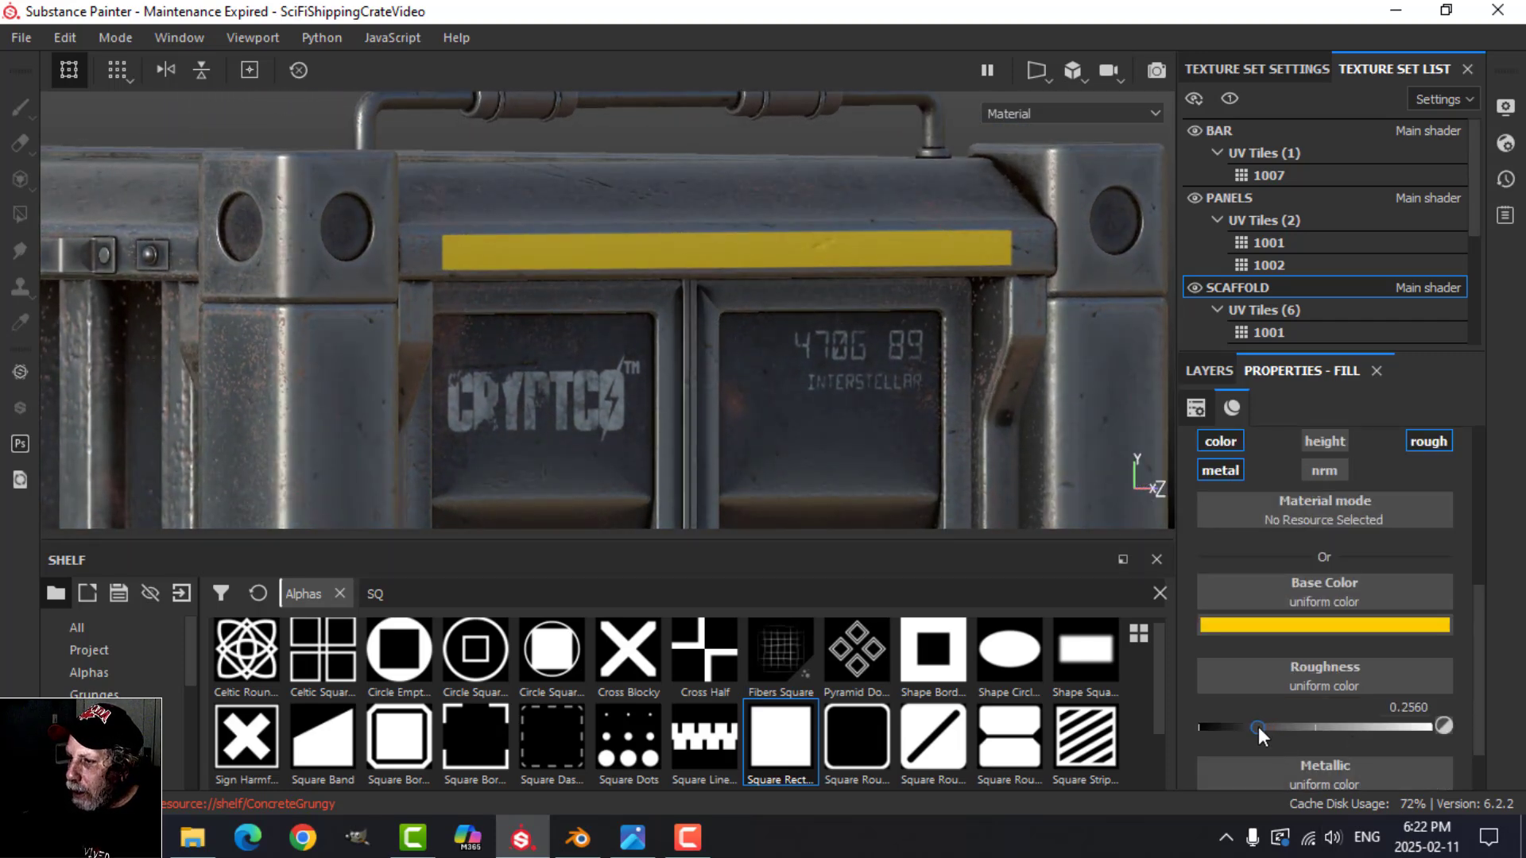
left_click_drag(691, 373, 957, 425, "alt")
Step: Add a black mask to the yellow fill layer and add a fill effect to that mask
left_click(1211, 372)
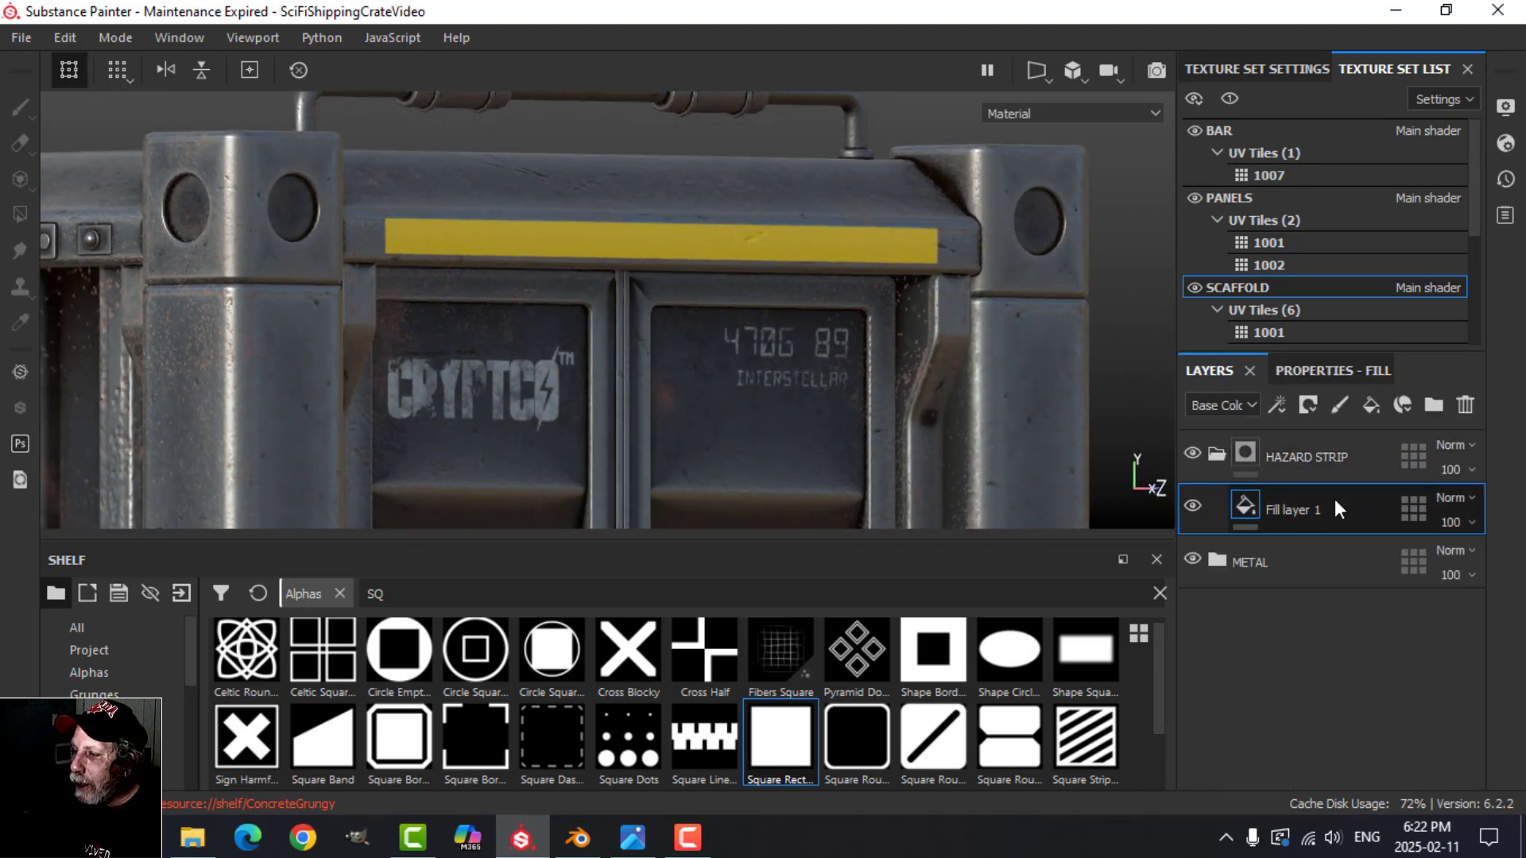
left_click_drag(689, 363, 699, 361, "alt")
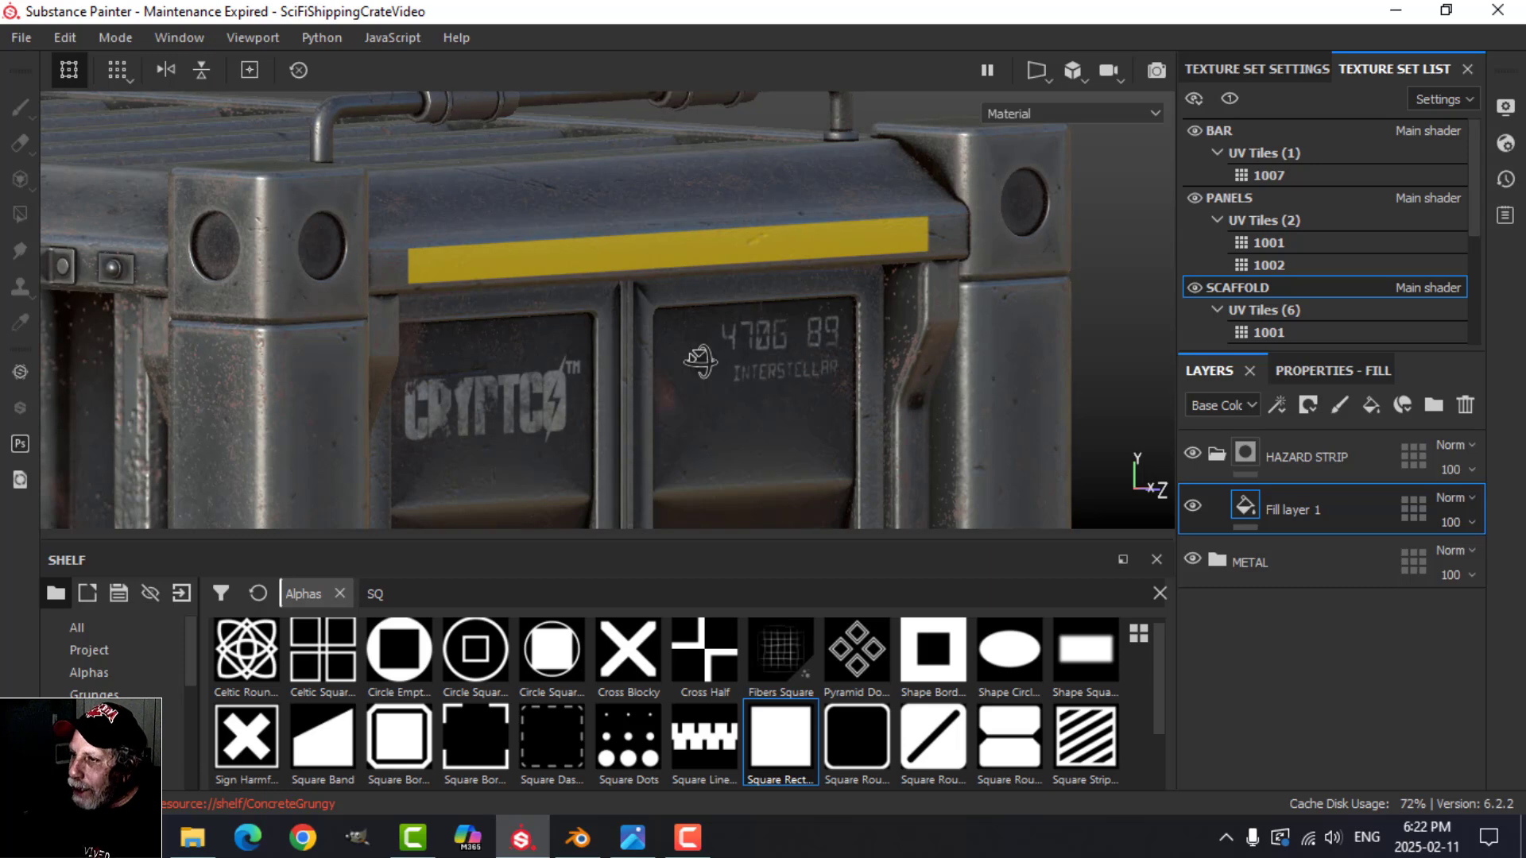
left_click(1307, 405)
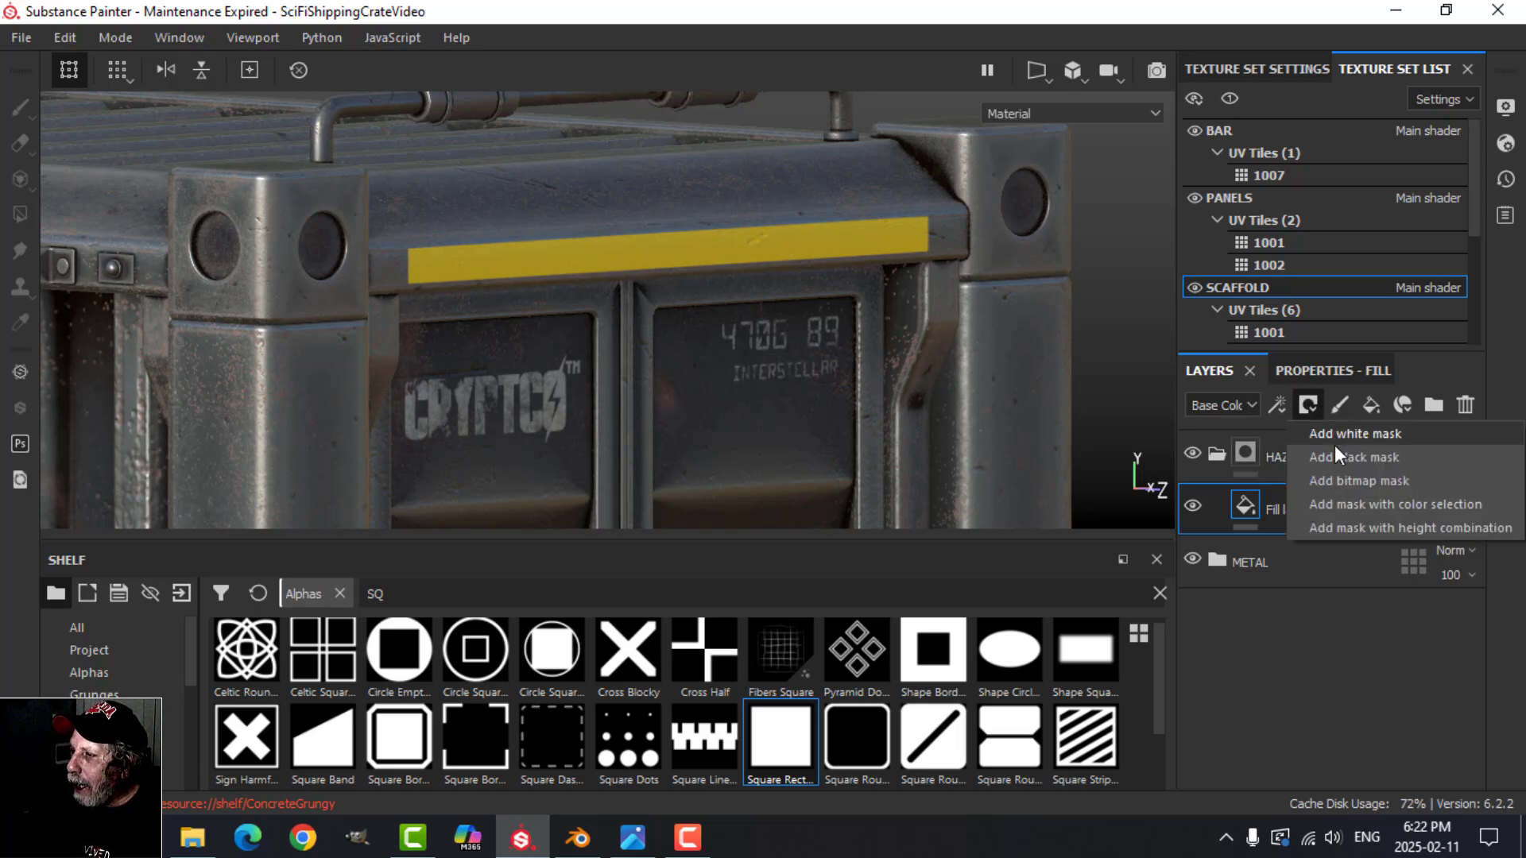
left_click(1342, 454)
left_click(1276, 406)
left_click(1315, 487)
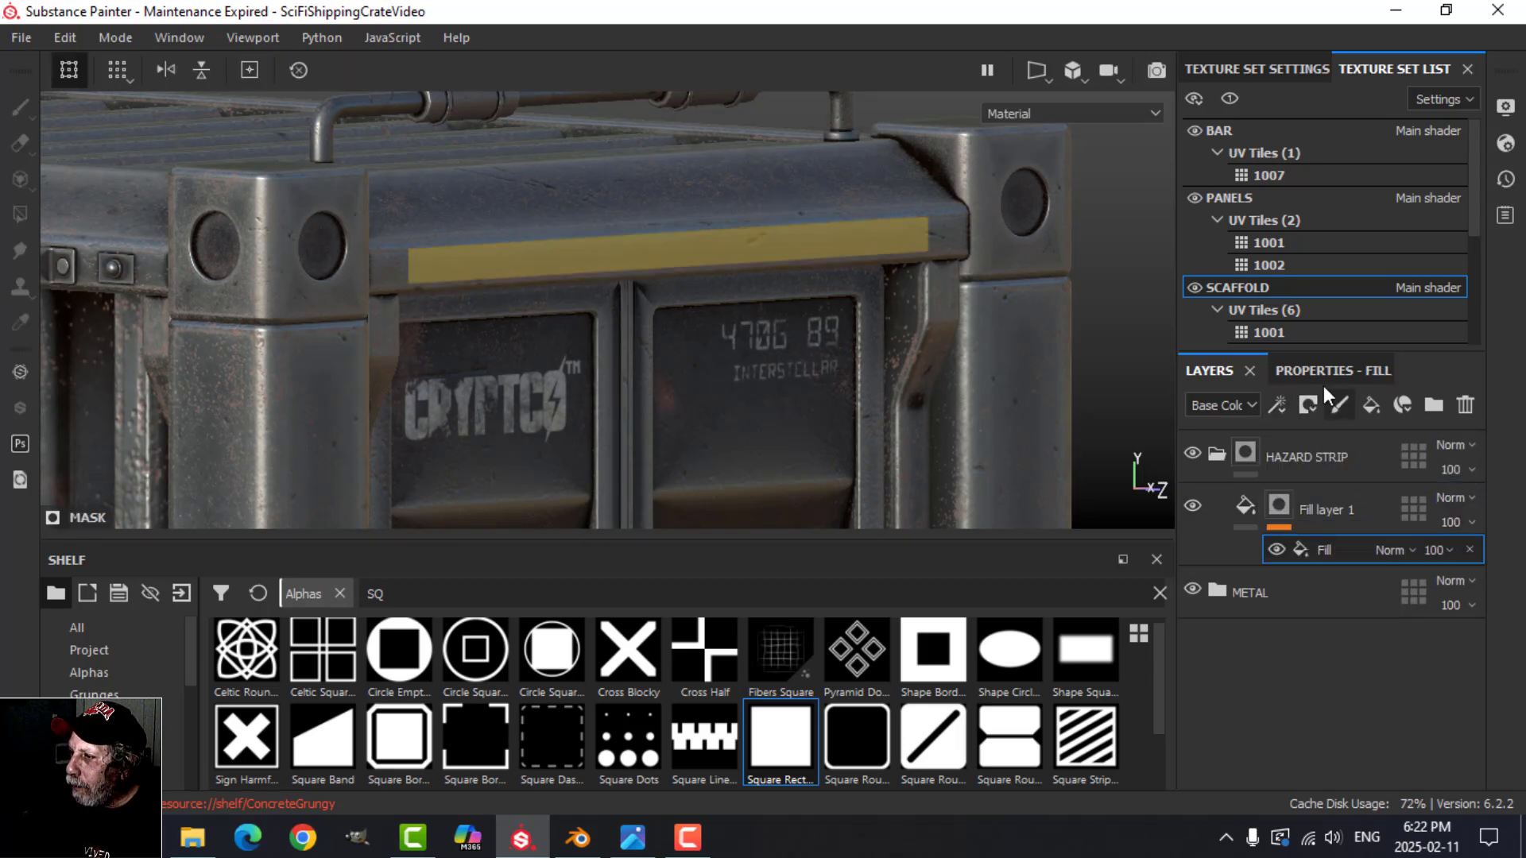
Step: Search the procedural textures for STRIP and assign the Stripes texture to the mask fill's grayscale
left_click(1324, 515)
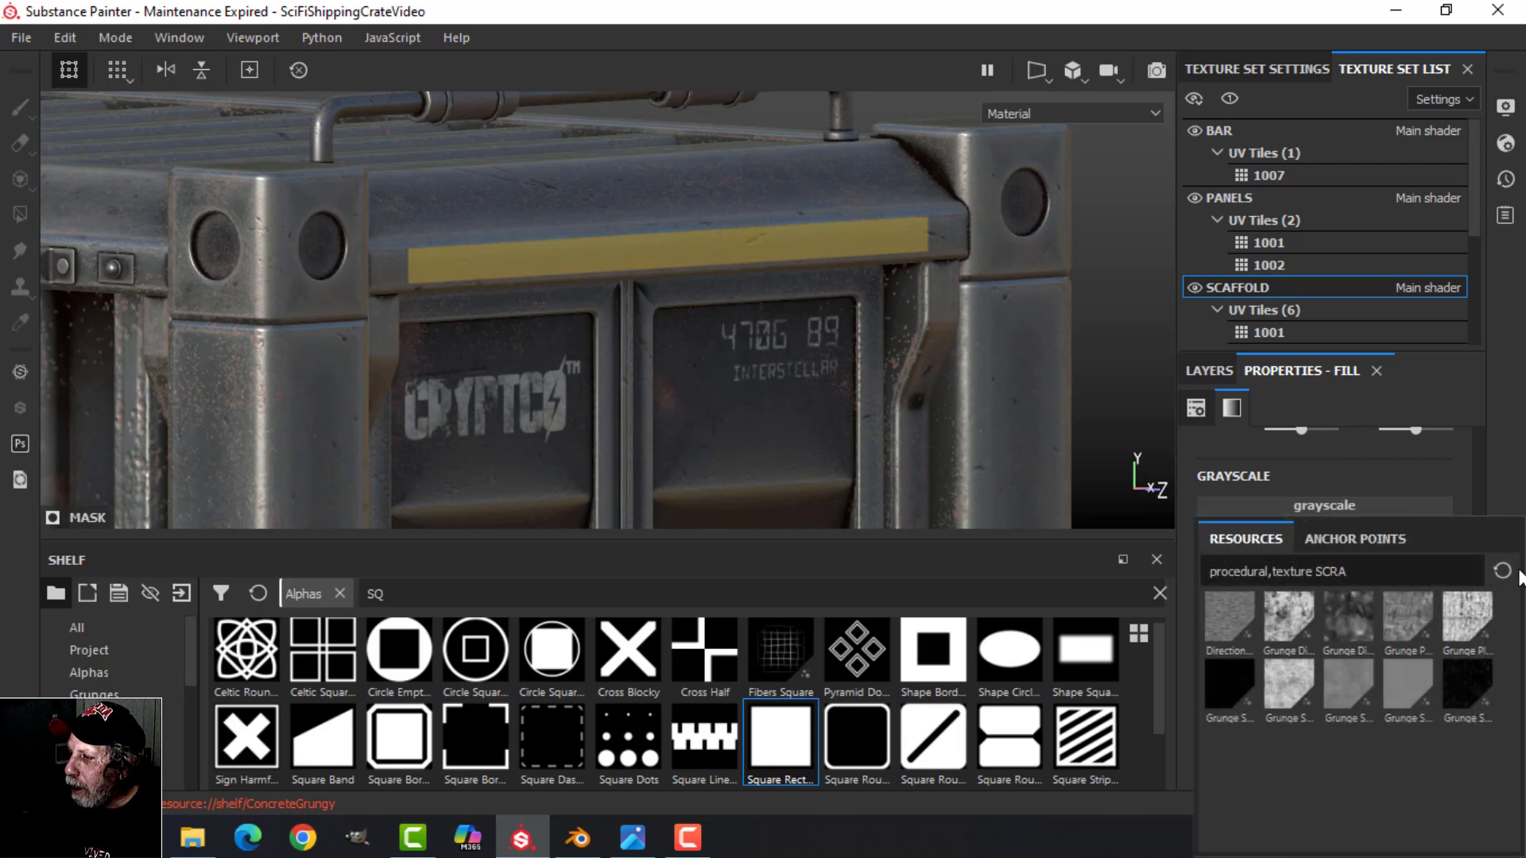
left_click(1502, 570)
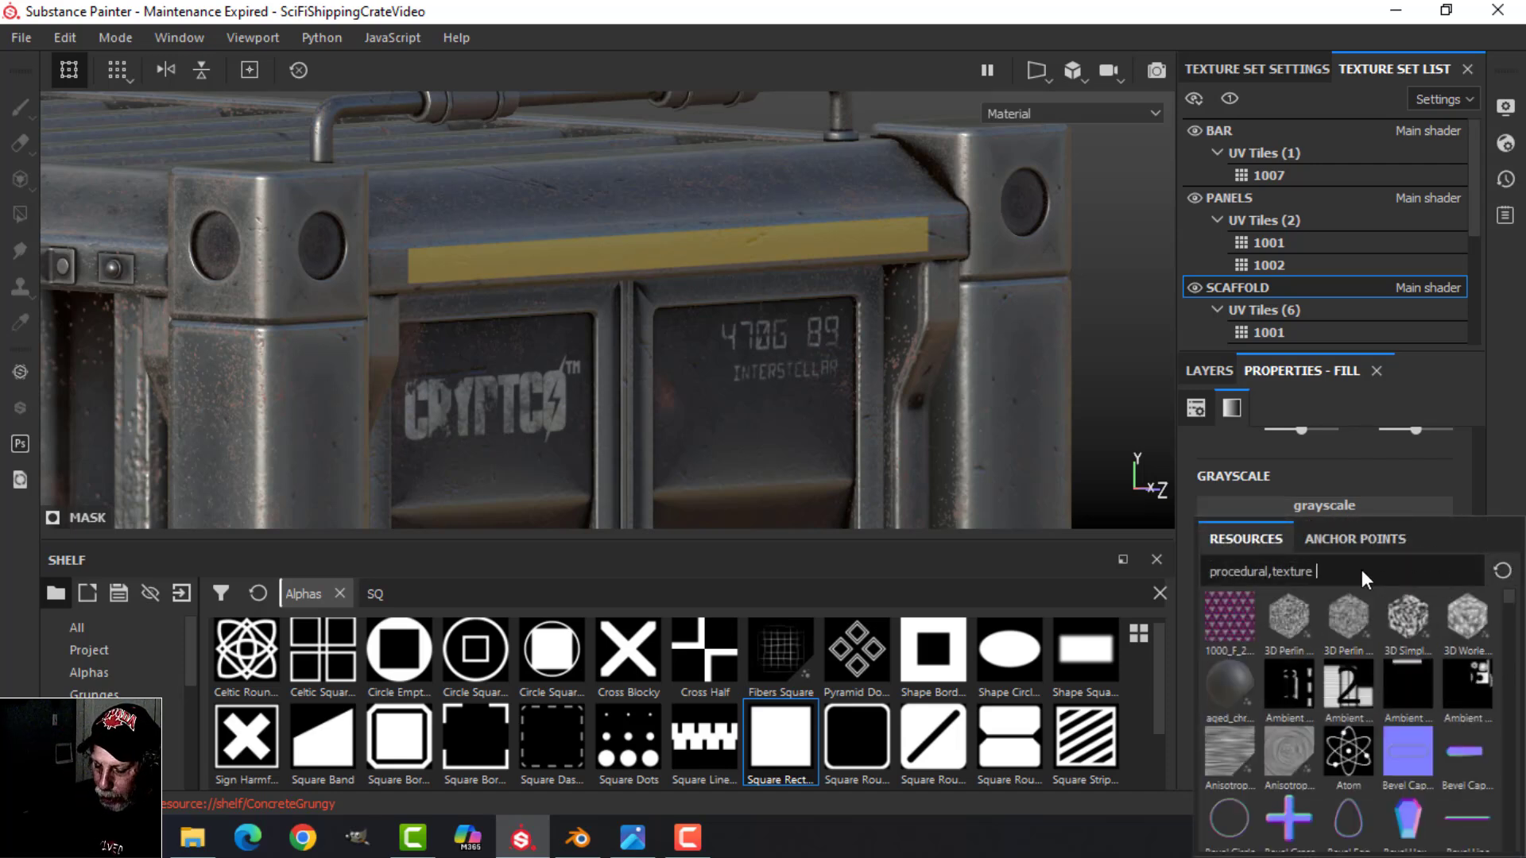
type("STRIP")
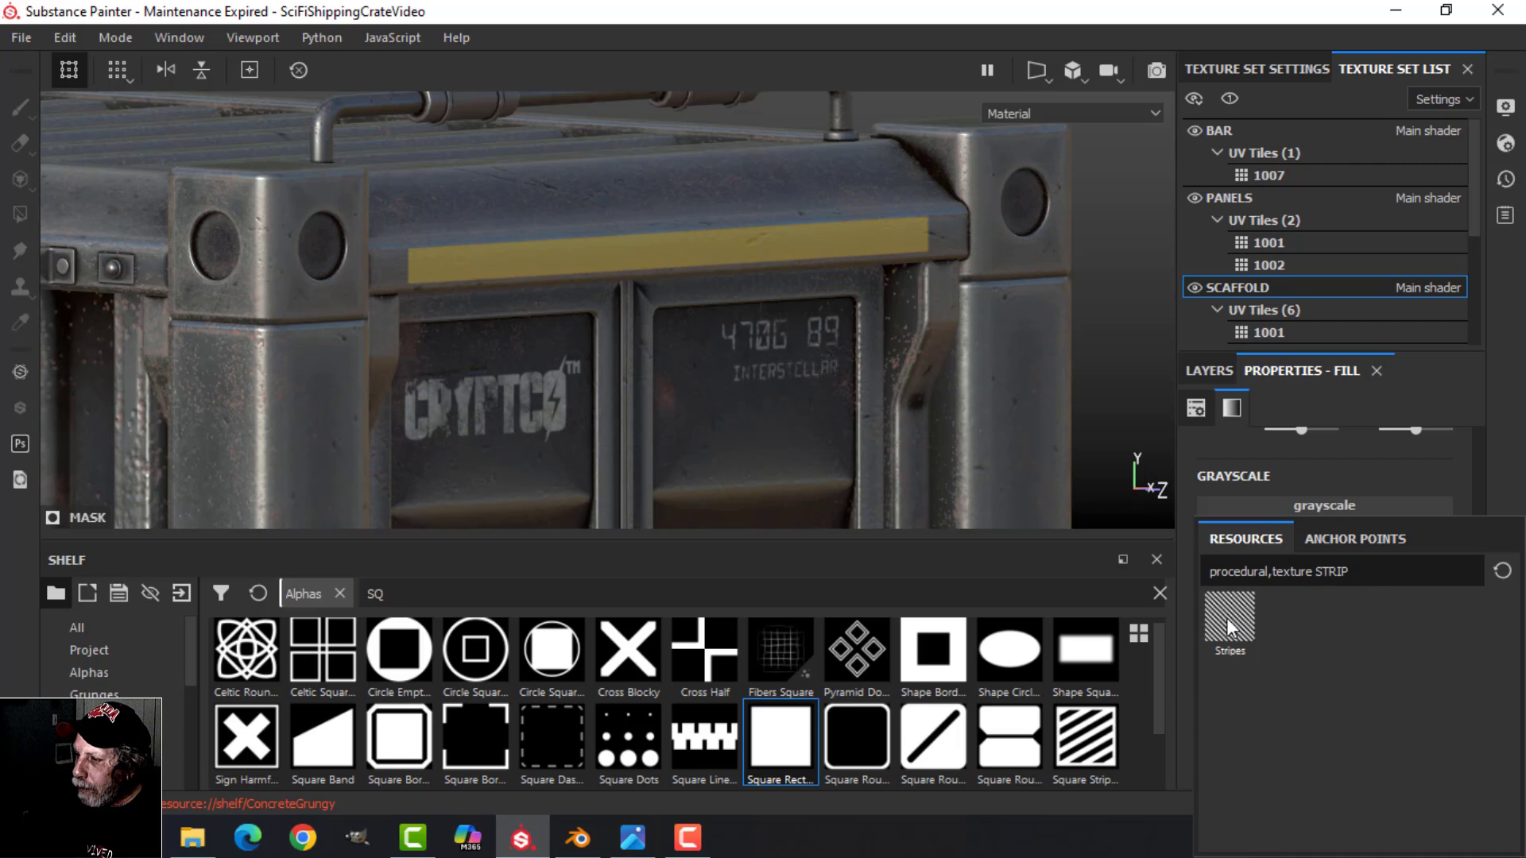
left_click(1227, 617)
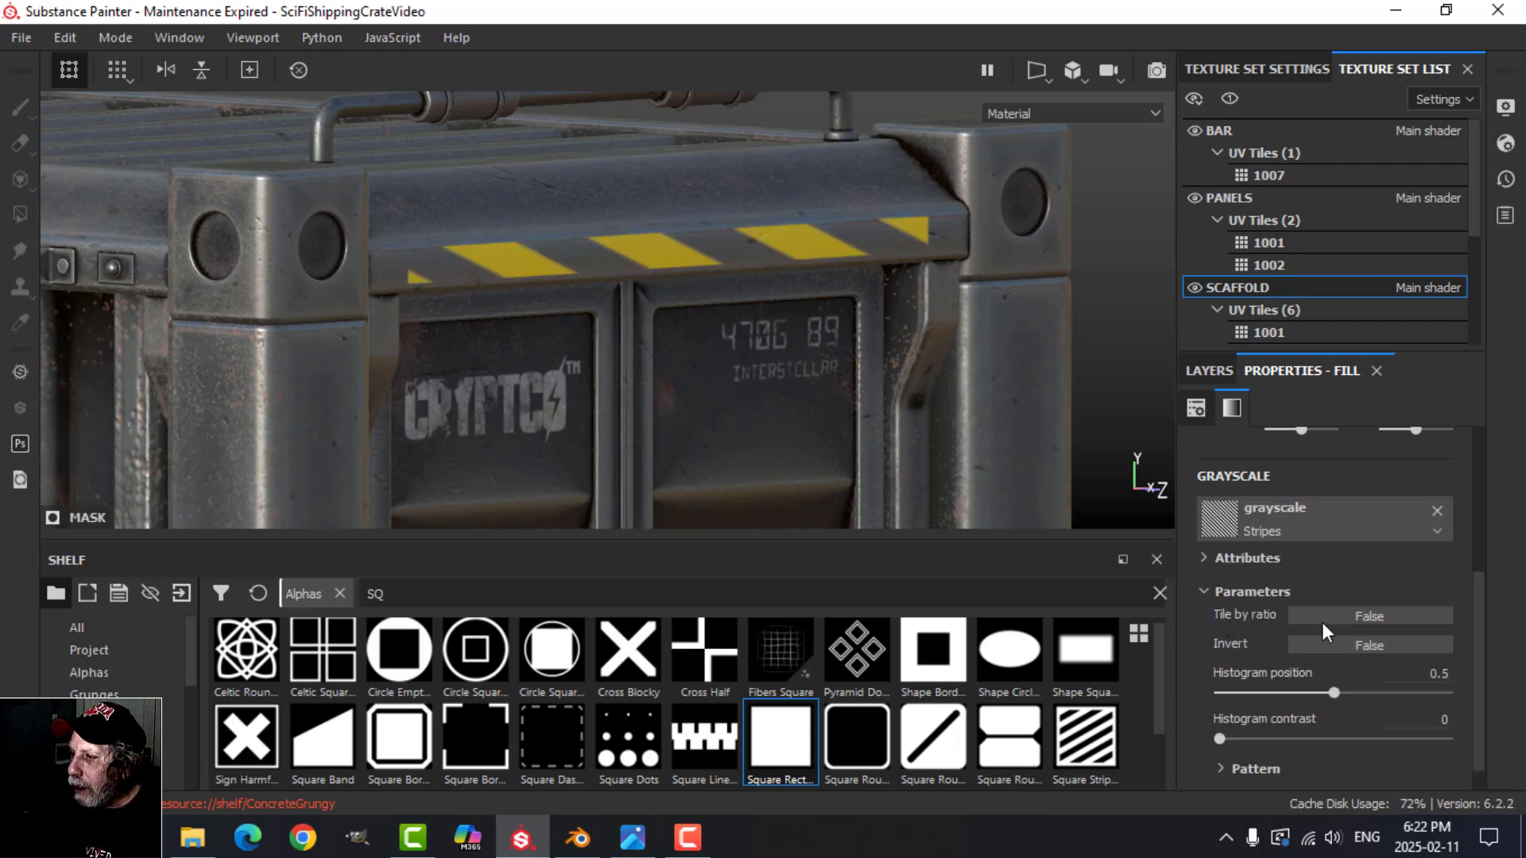
Step: Switch the stripe mask fill to Tri-planar projection and raise its projection hardness
scroll(1325, 569, "up", 5)
left_click(1316, 486)
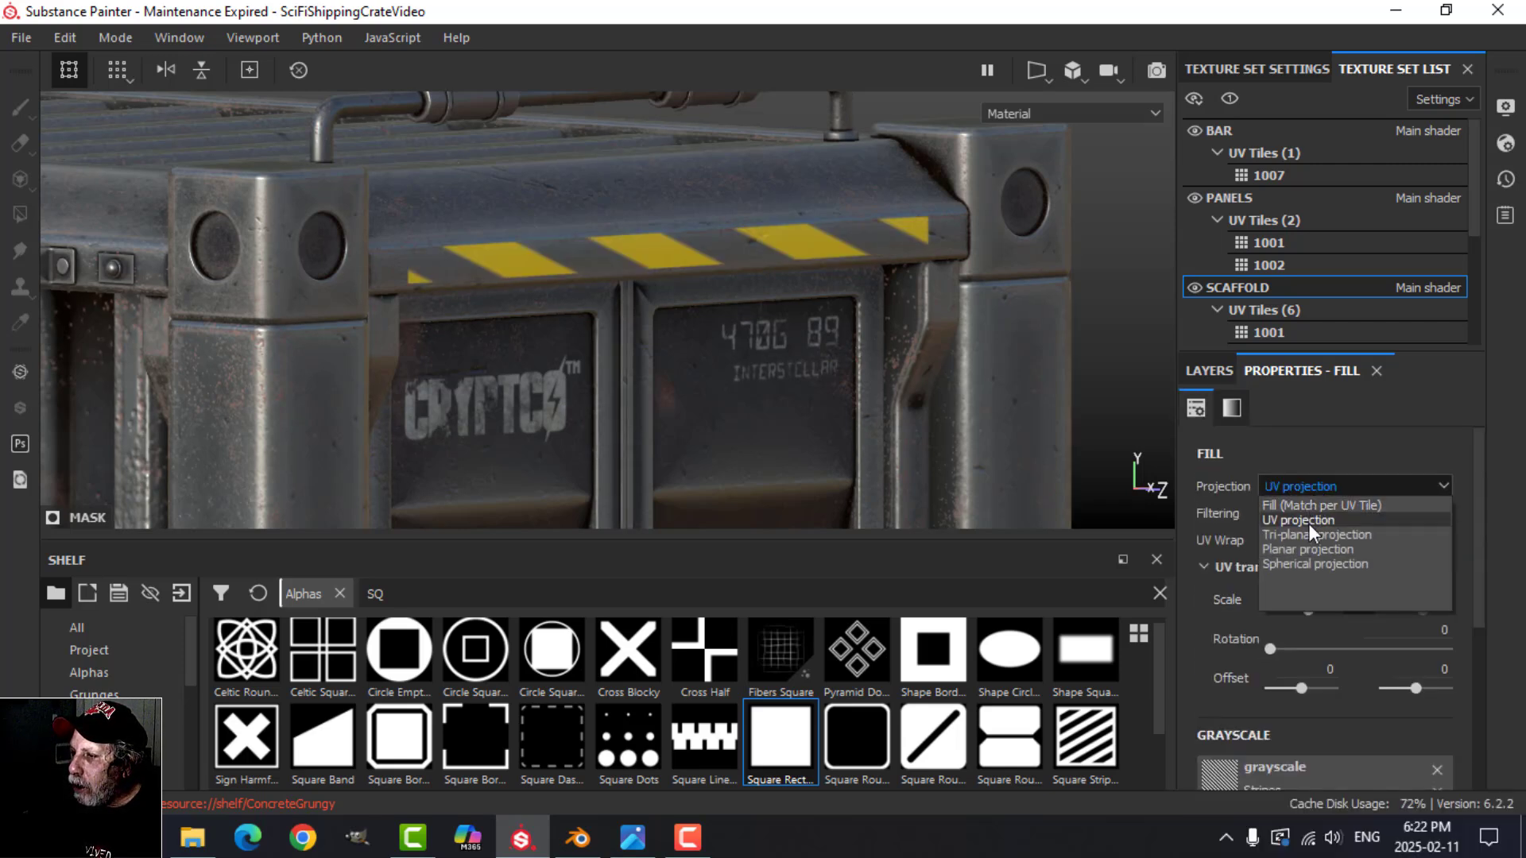
left_click(1307, 534)
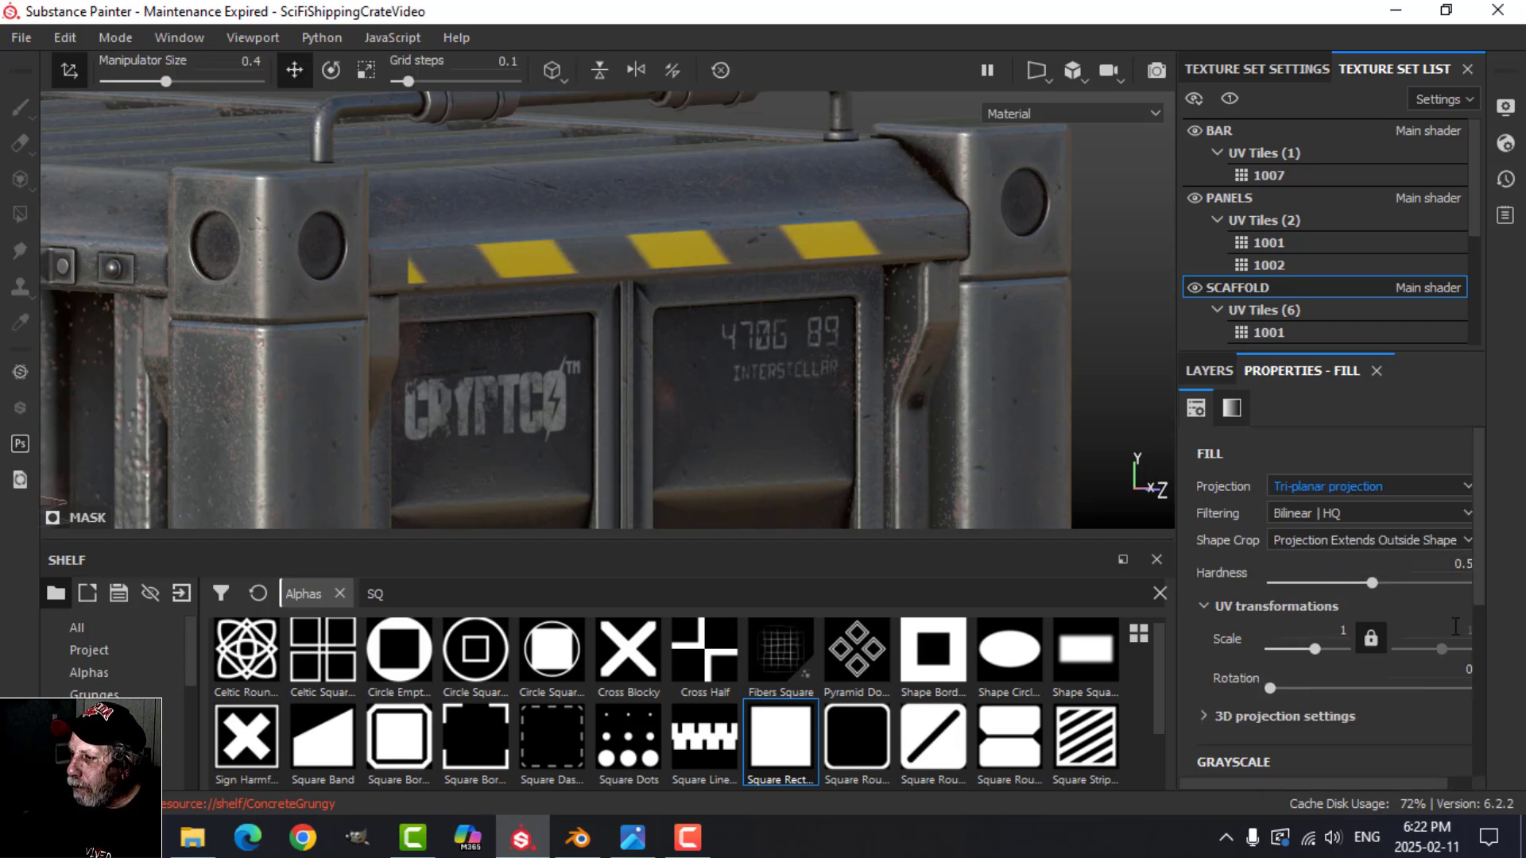
left_click_drag(1179, 572, 1062, 573)
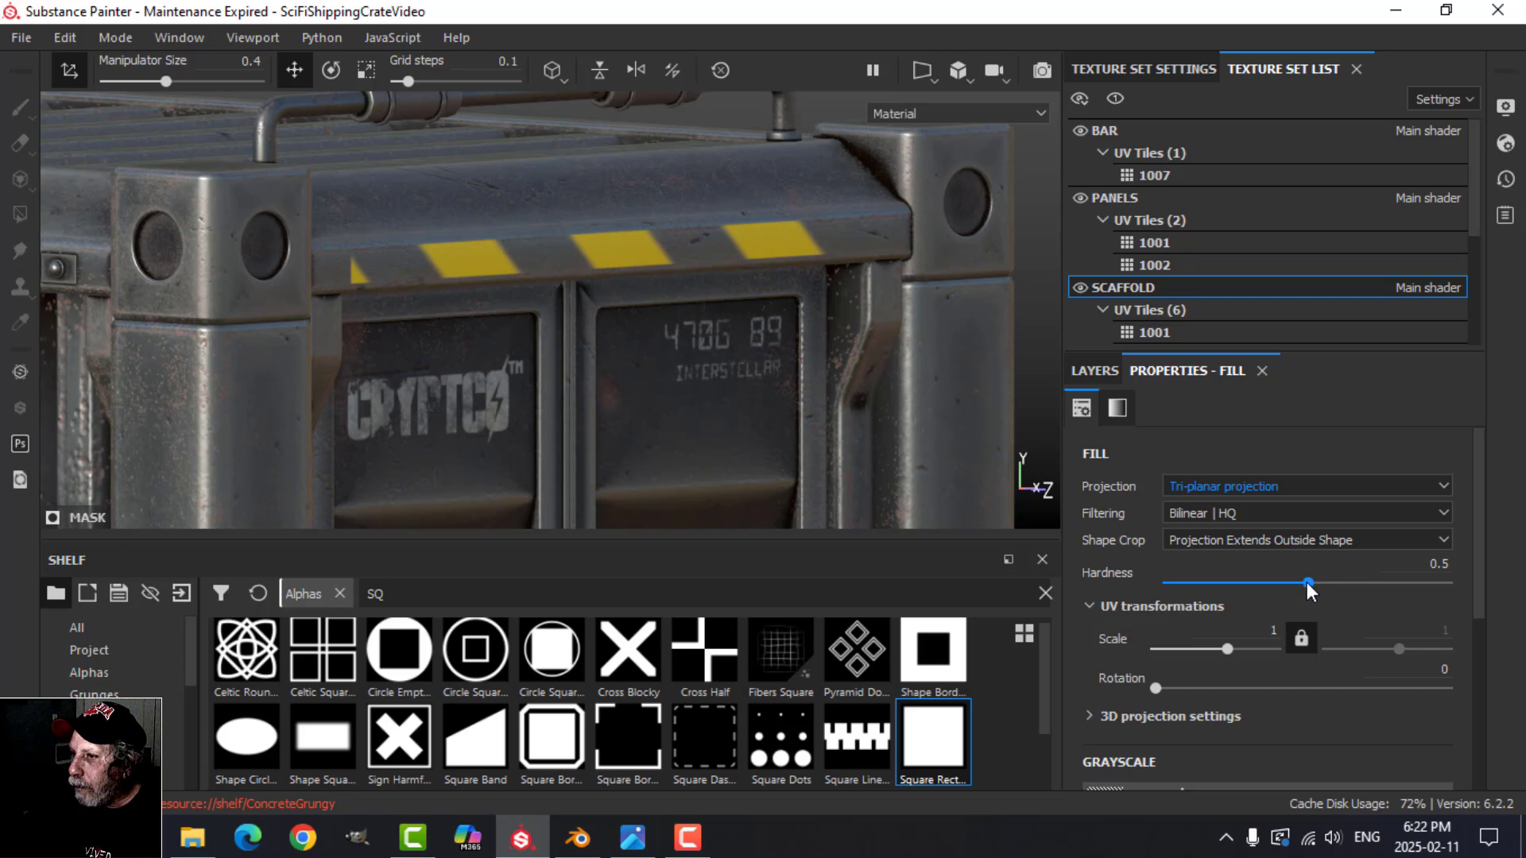
left_click_drag(1307, 583, 1420, 583)
Step: Set the number of stripes in the Stripes pattern parameters to 16
scroll(1324, 632, "down", 6)
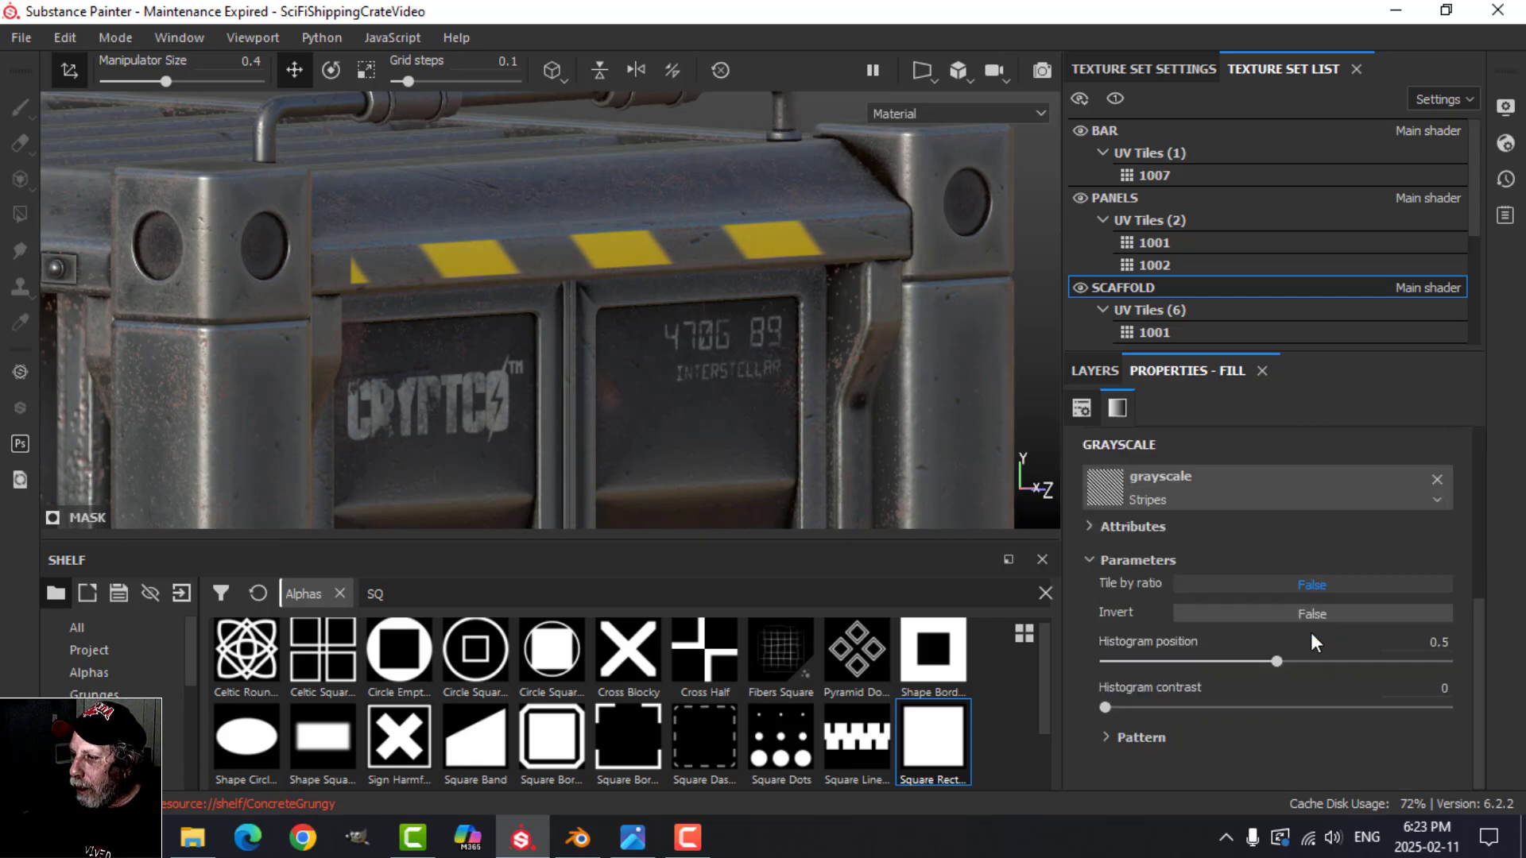
left_click(1114, 748)
scroll(1232, 711, "down", 4)
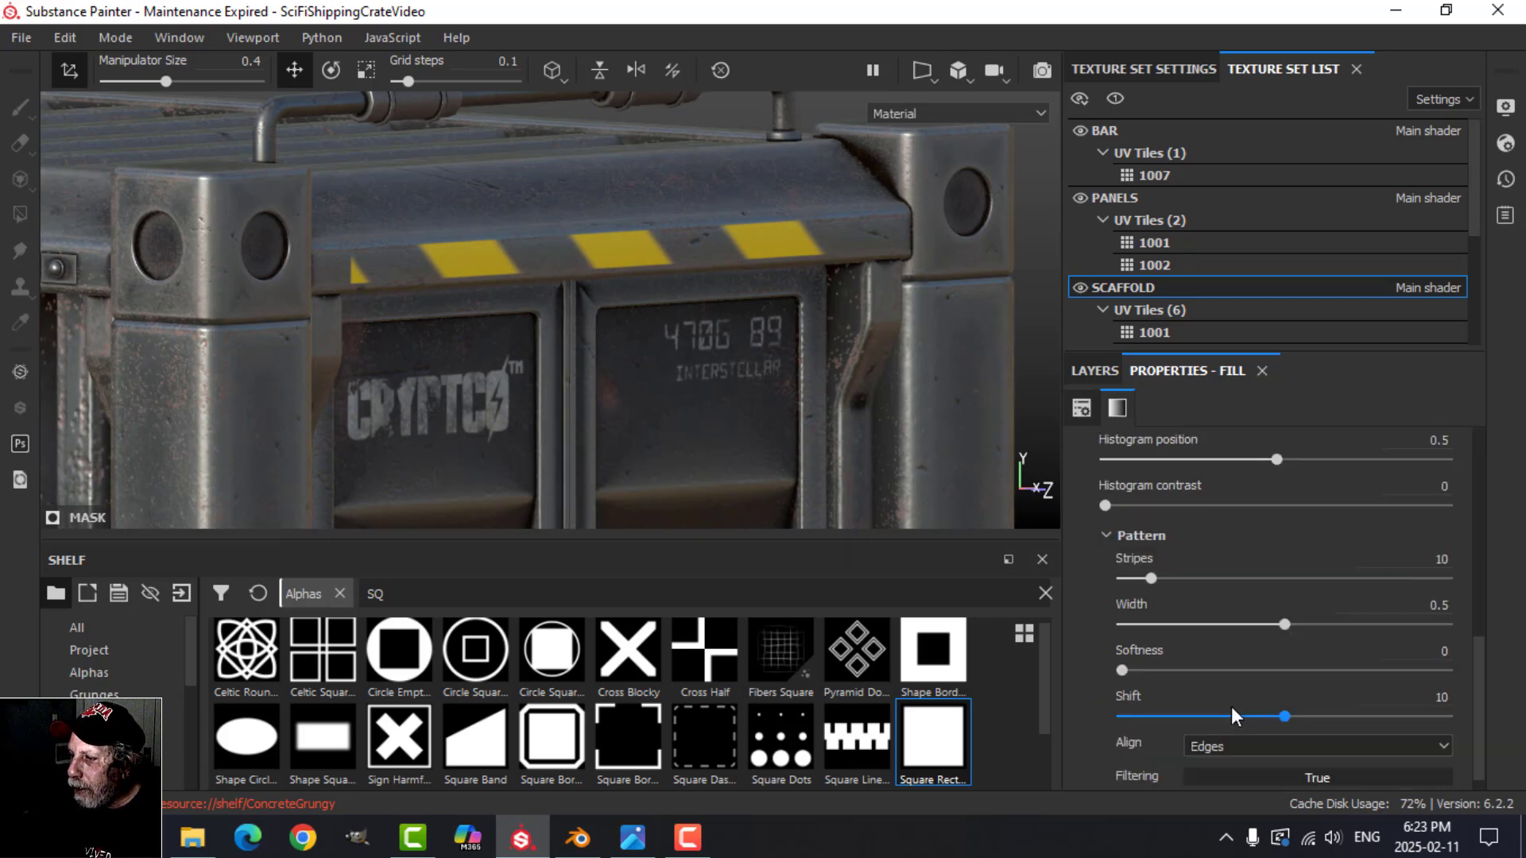
left_click(1408, 538)
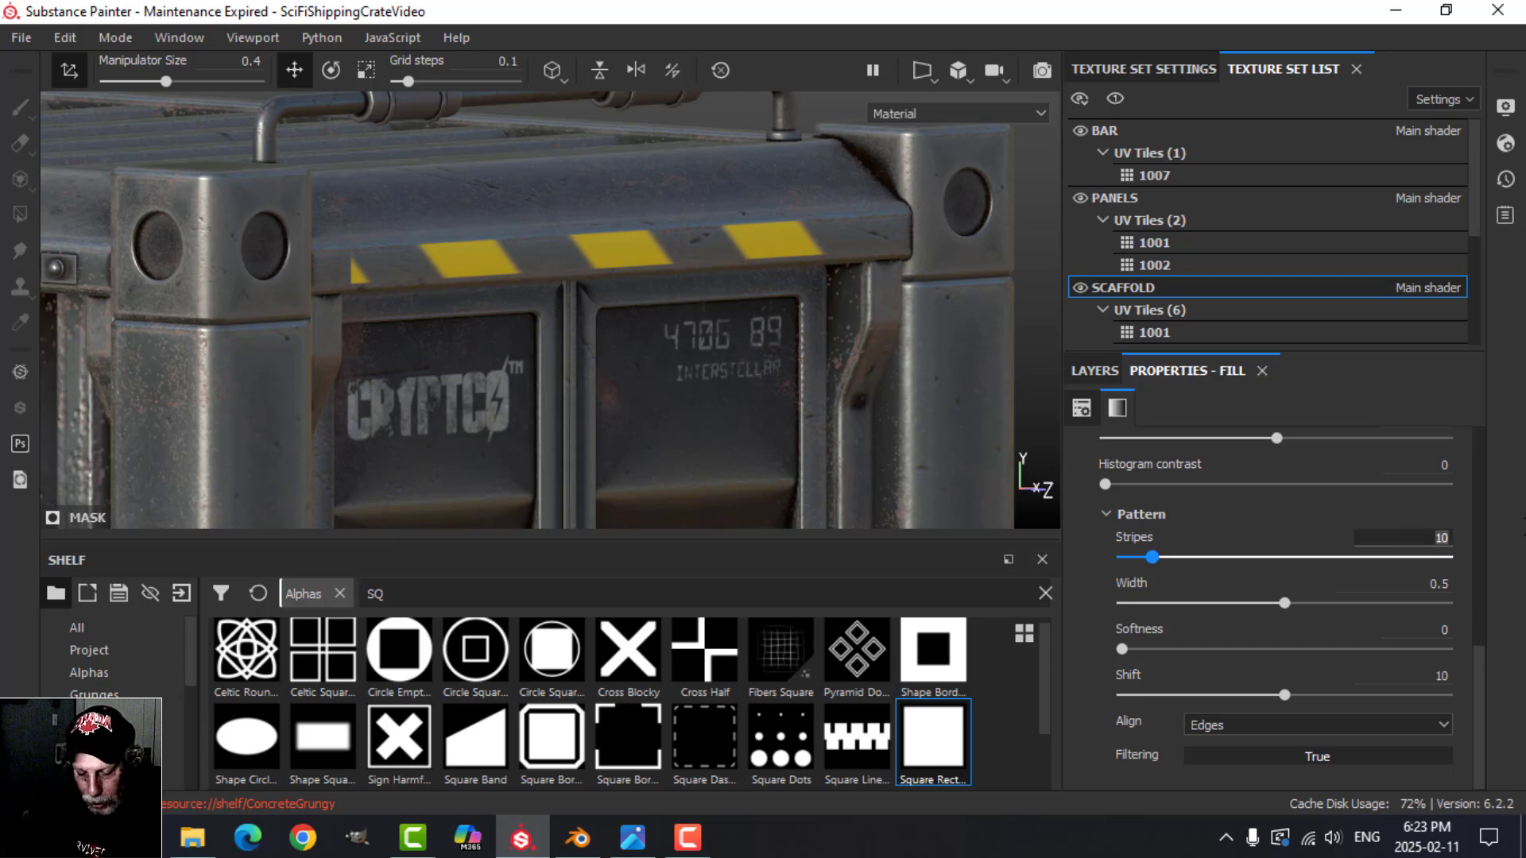
key("Return")
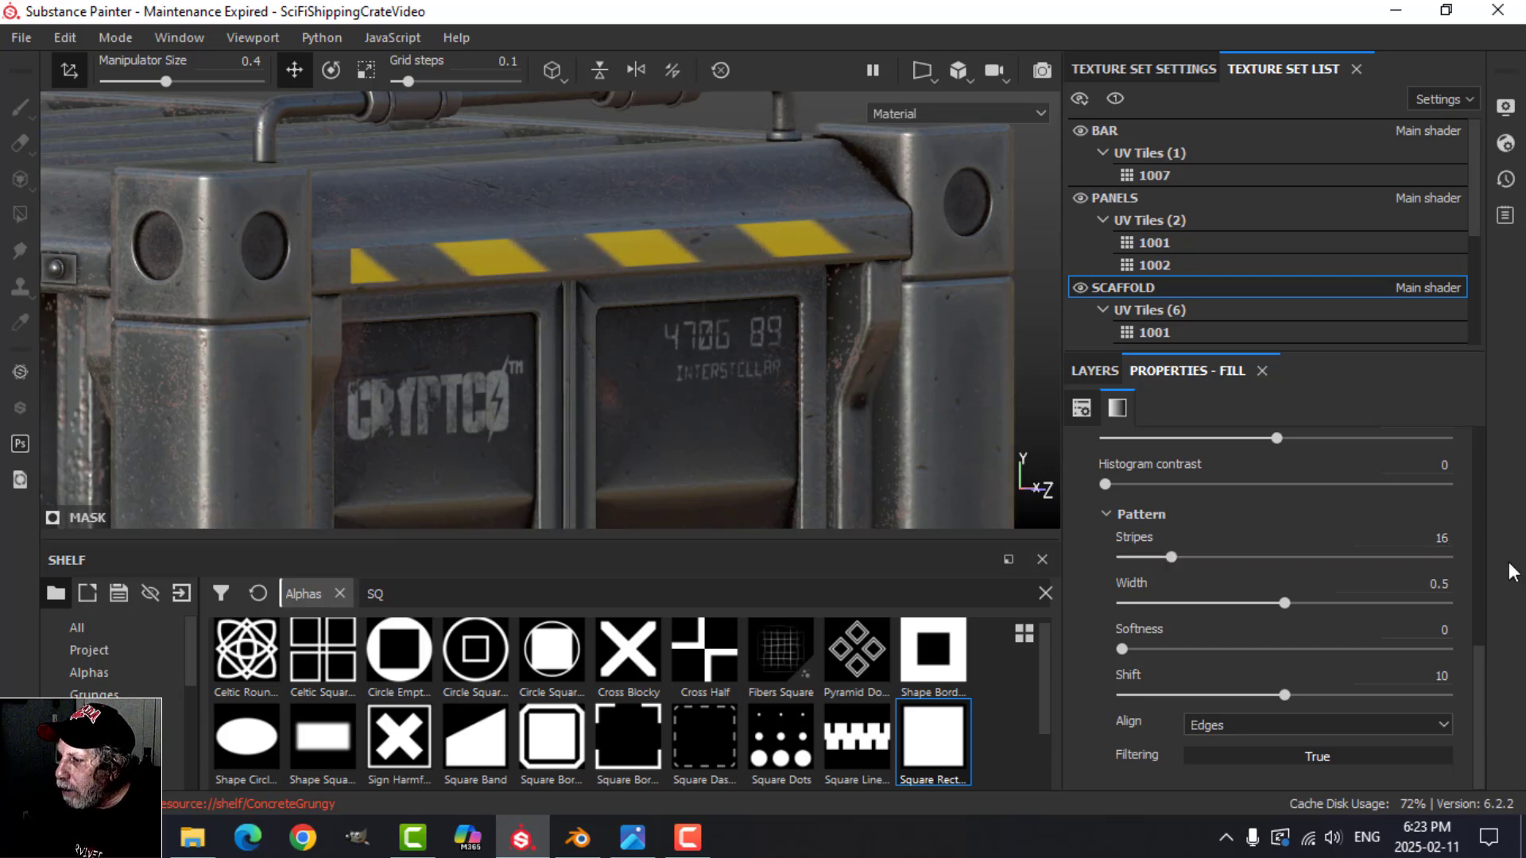
Step: Set the stripe texture's histogram position to 0.85 and its histogram contrast to 0.34
scroll(1239, 513, "up", 1)
left_click_drag(1276, 506, 1374, 505)
left_click_drag(1109, 551, 1222, 550)
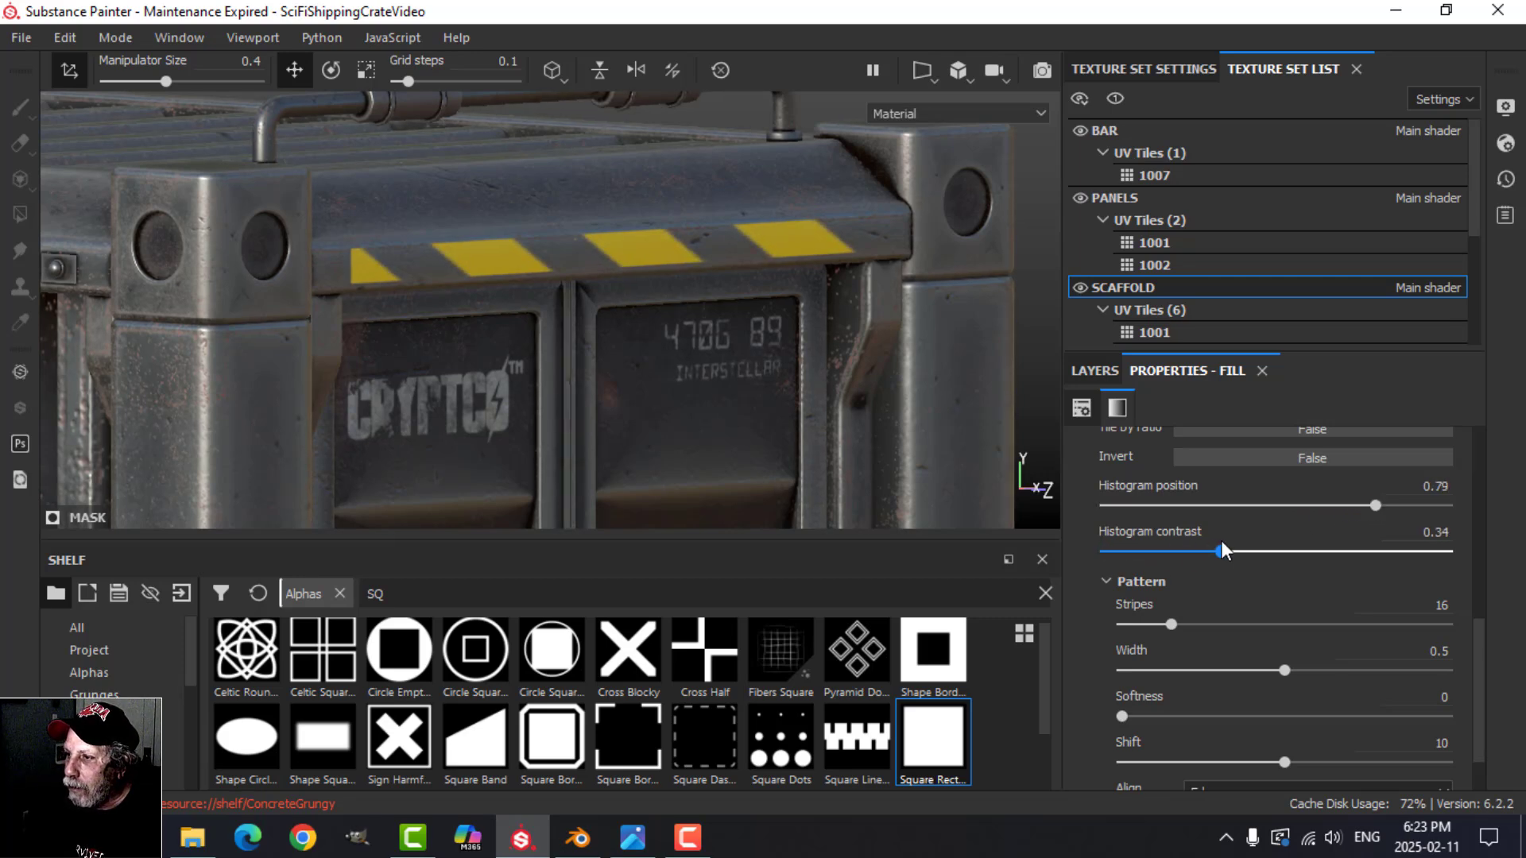
left_click_drag(1376, 506, 1395, 505)
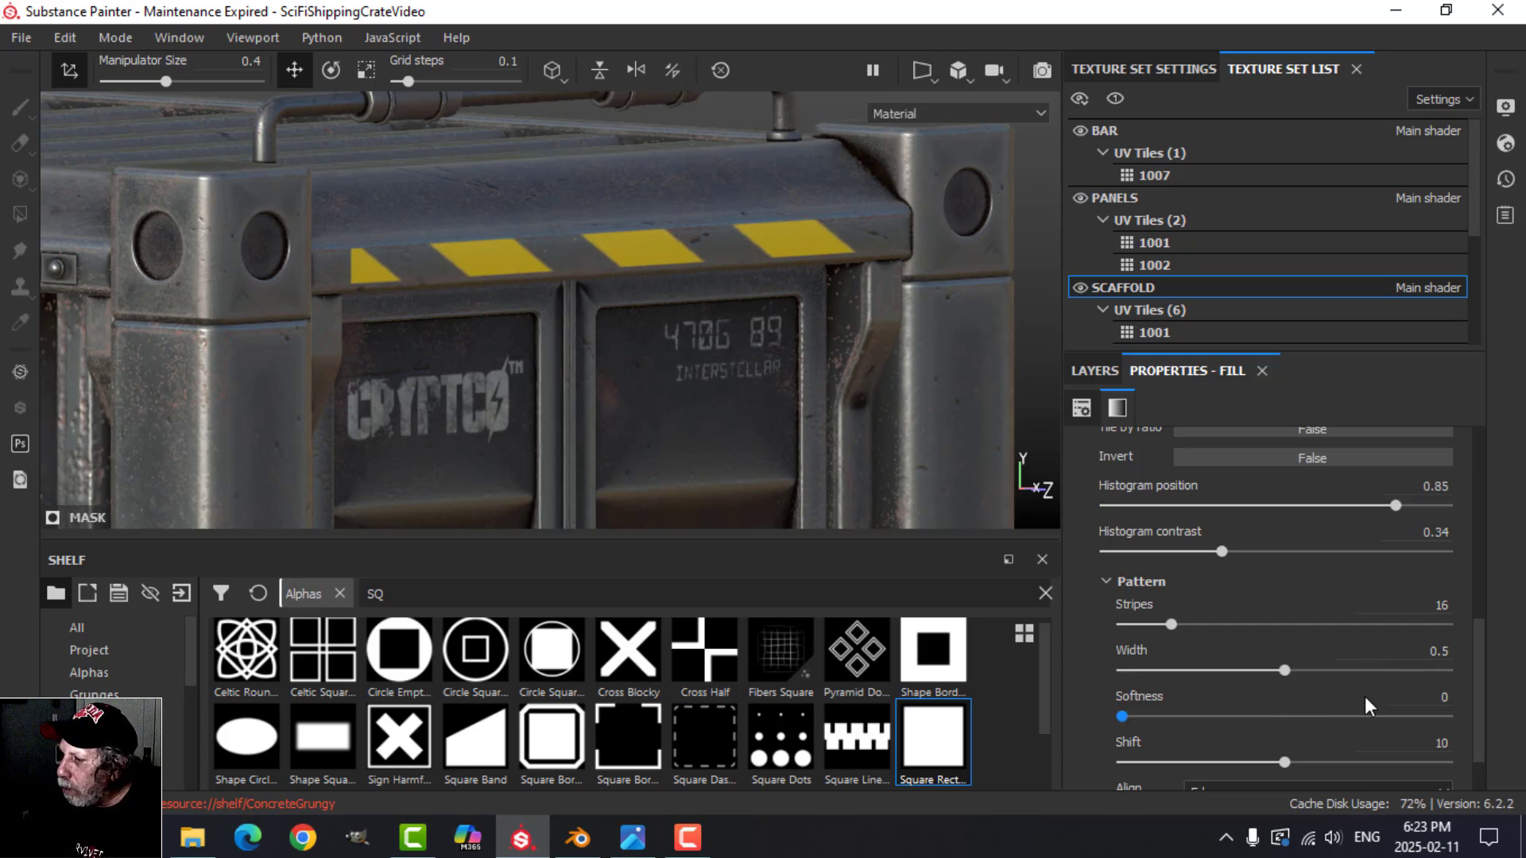
scroll(1361, 696, "down", 1)
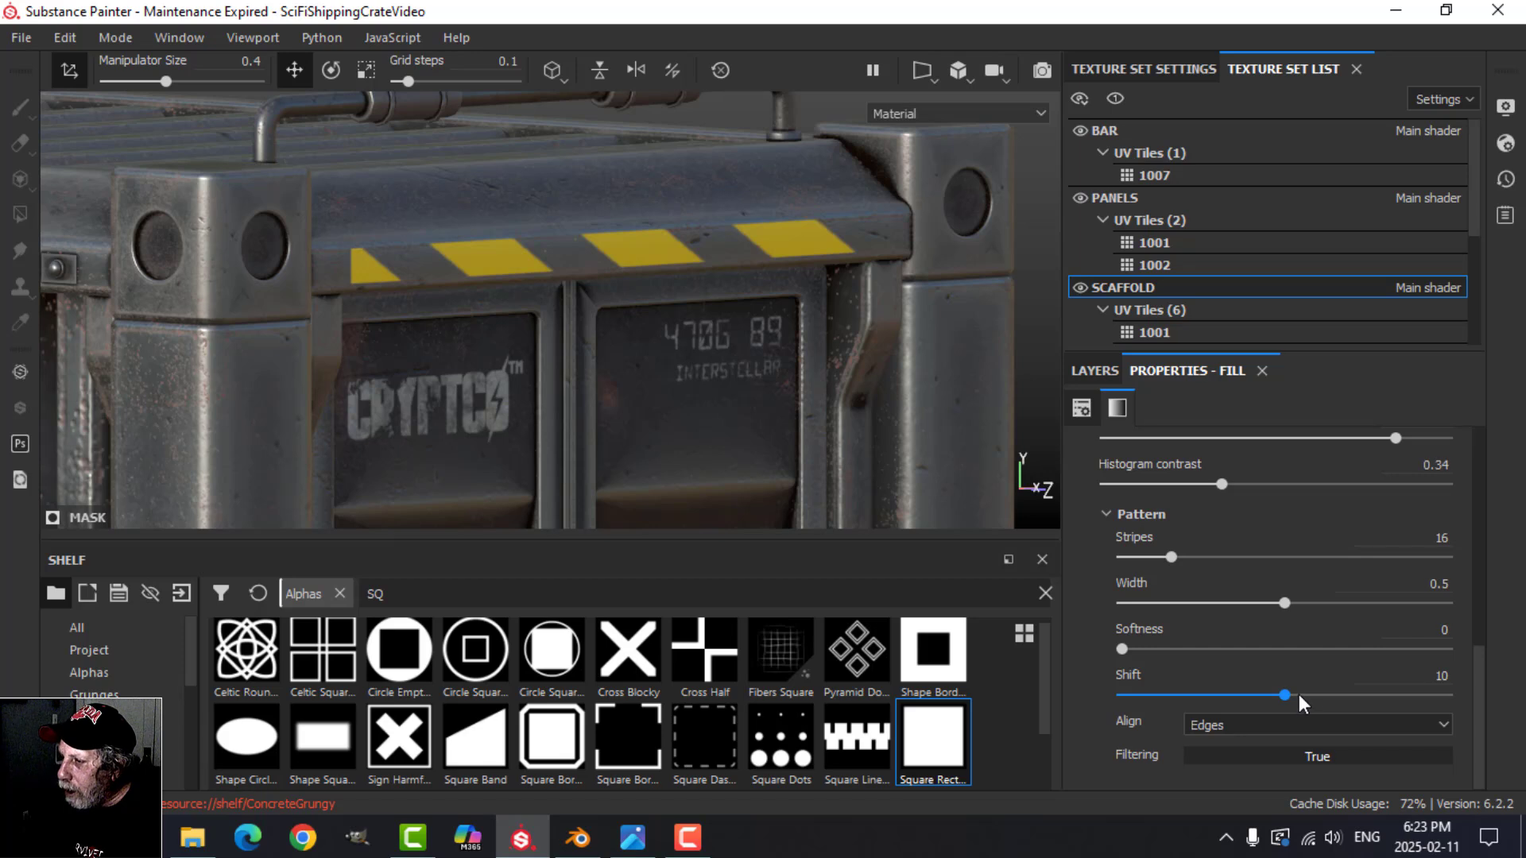
Step: Rotate the stripe mask fill's UVs by 90 degrees and set their scale to 2
scroll(1320, 693, "up", 8)
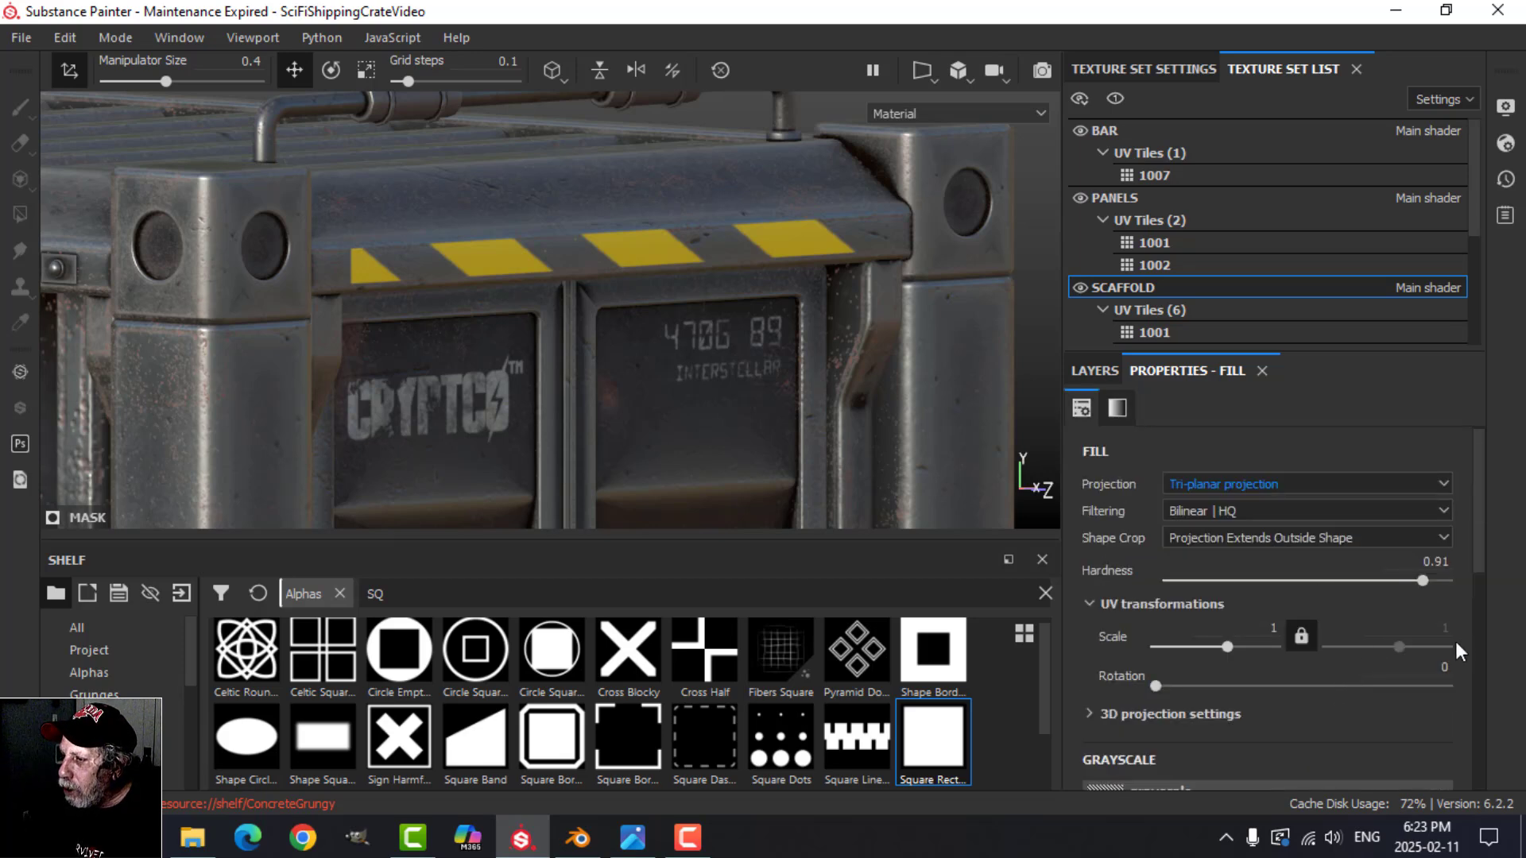
left_click(1430, 668)
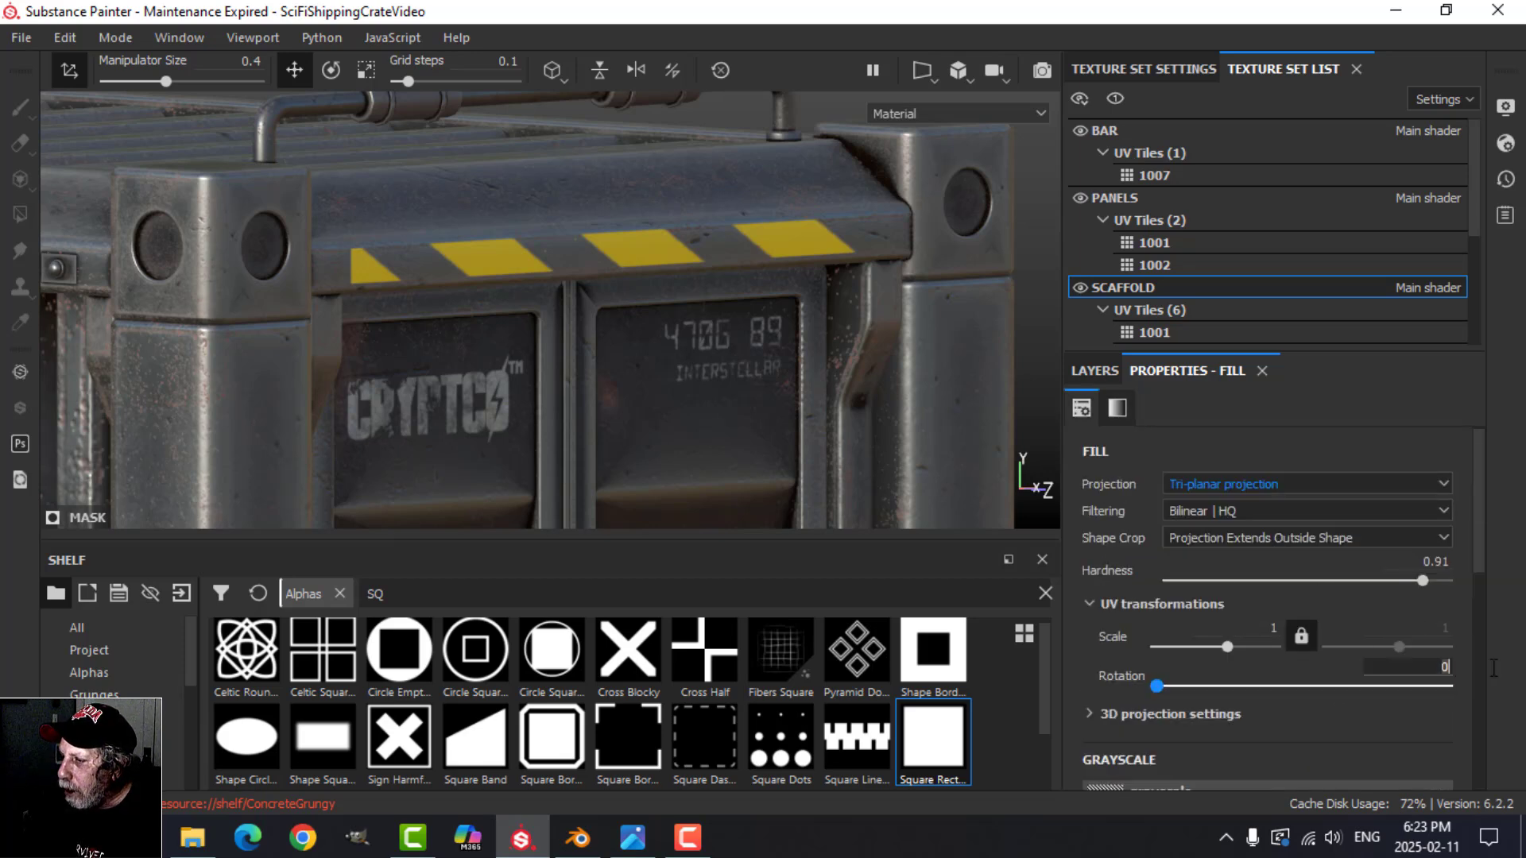
type("90")
key("Return")
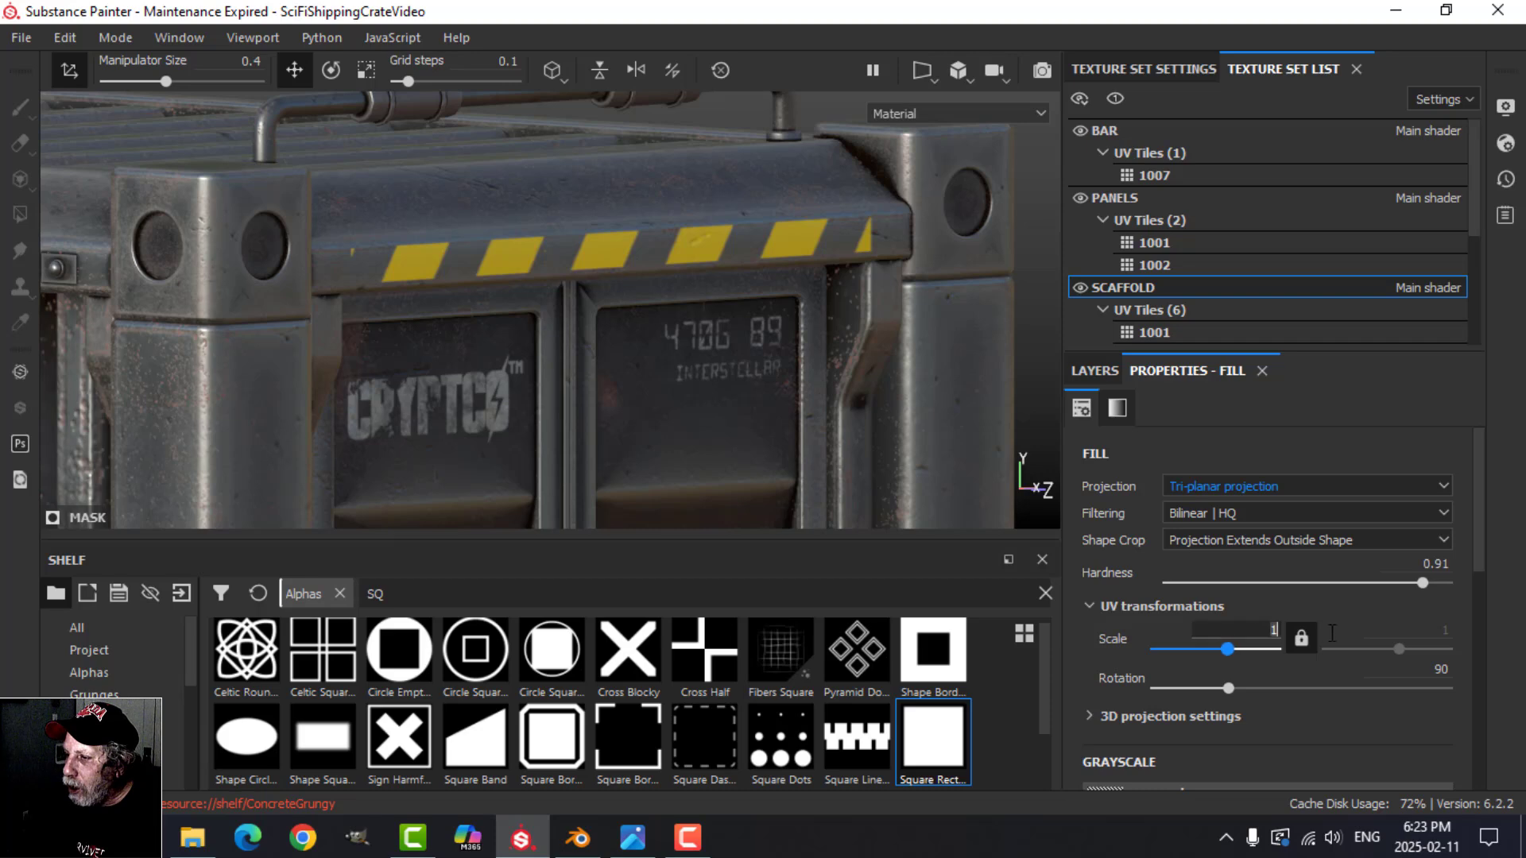
type("2")
key("Return")
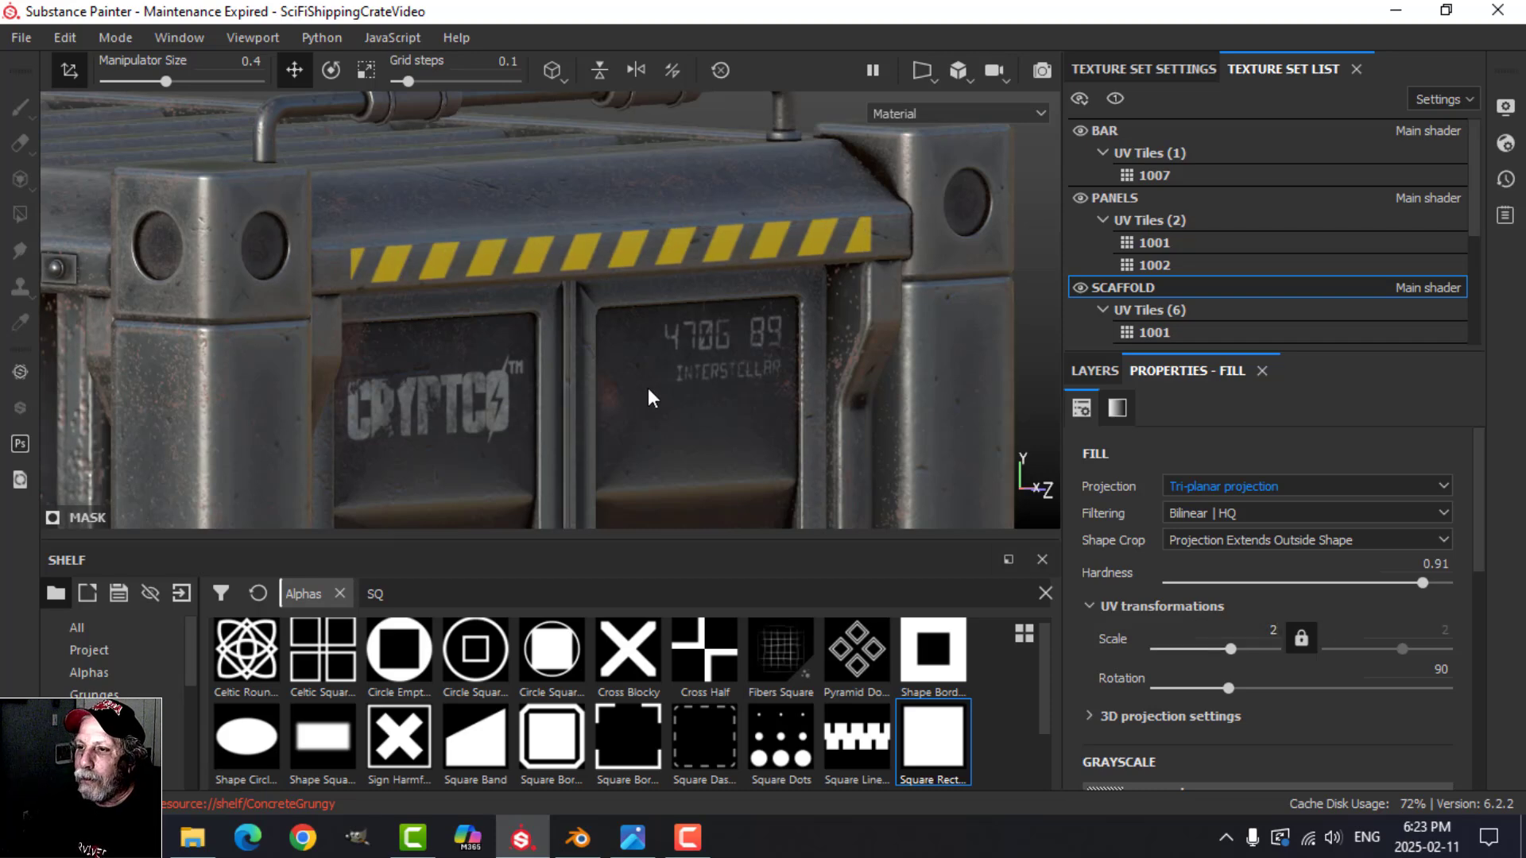
Step: Set the Shift of the Stripes pattern to 12 to slant the hazard stripes further
left_click_drag(647, 398, 703, 427, "alt")
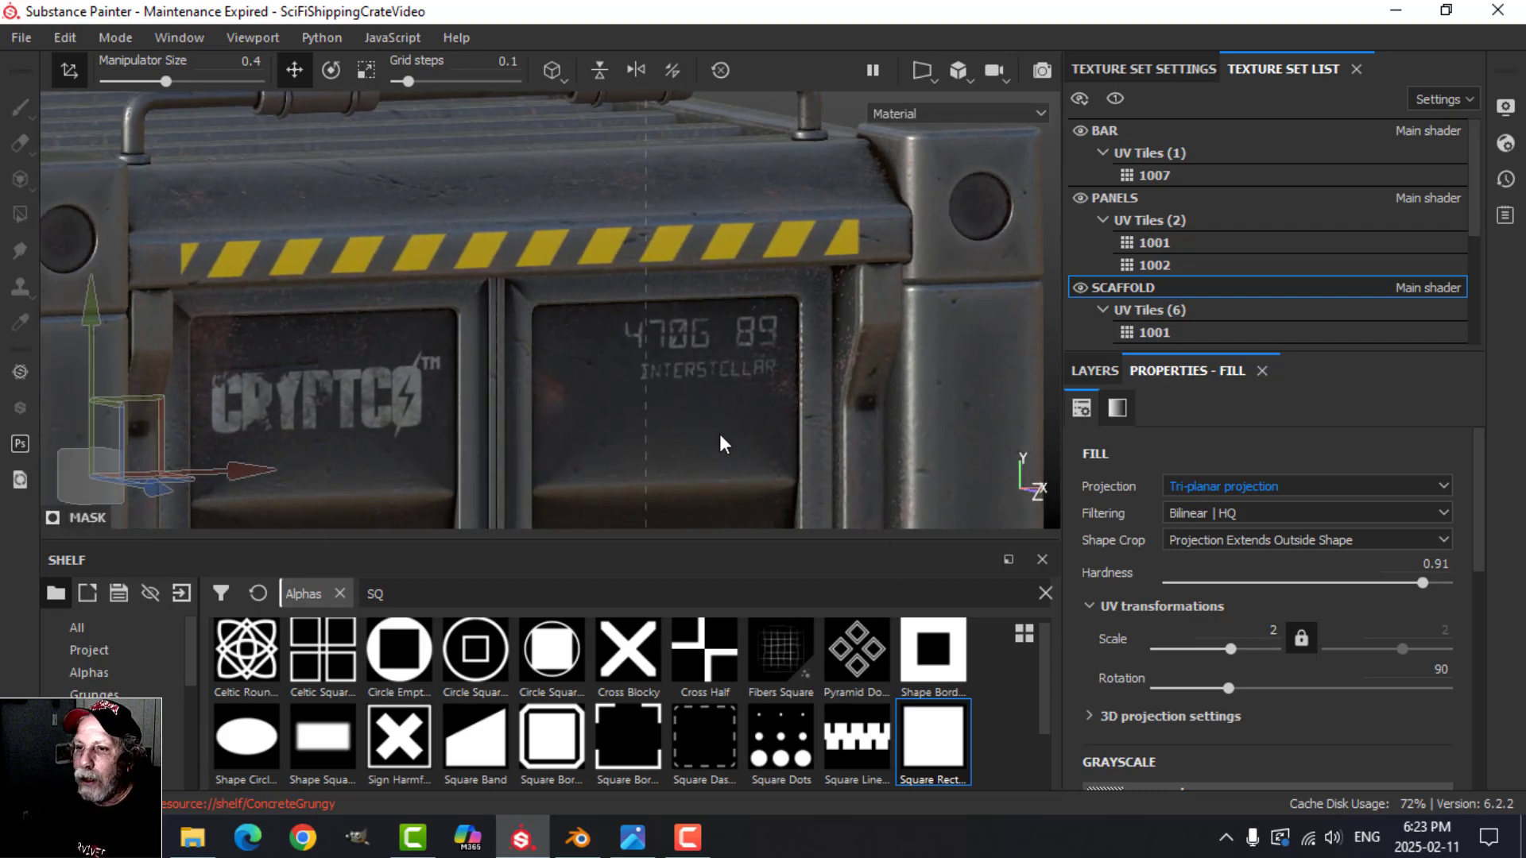
scroll(718, 434, "up", 1)
scroll(719, 434, "down", 2)
mouse_move(719, 434)
left_mouse_down("alt")
mouse_move(756, 422)
mouse_move(719, 417)
left_mouse_up("alt")
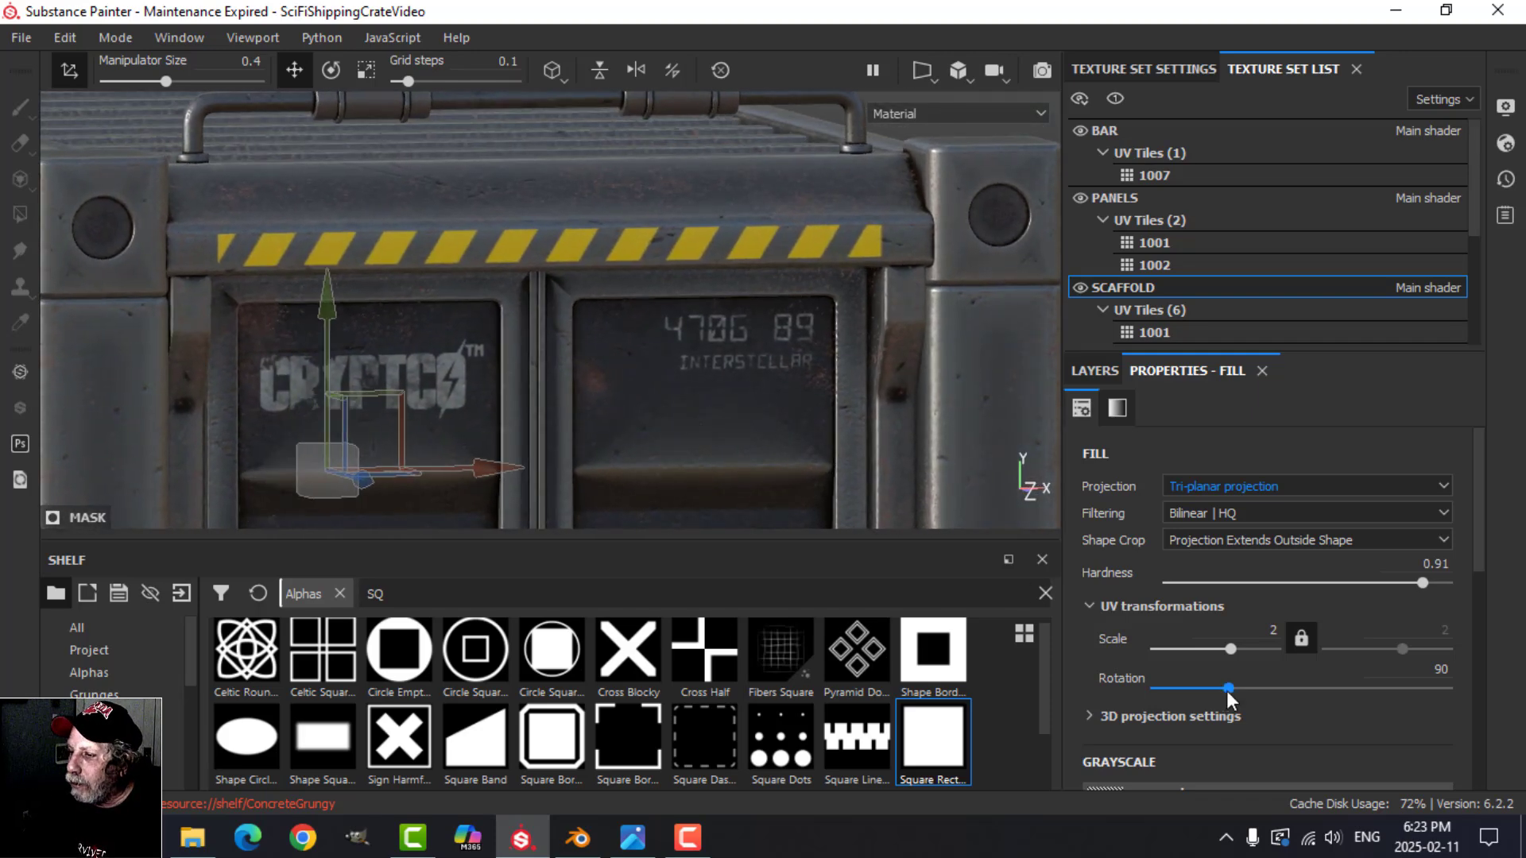
scroll(1227, 690, "down", 6)
scroll(1218, 681, "down", 1)
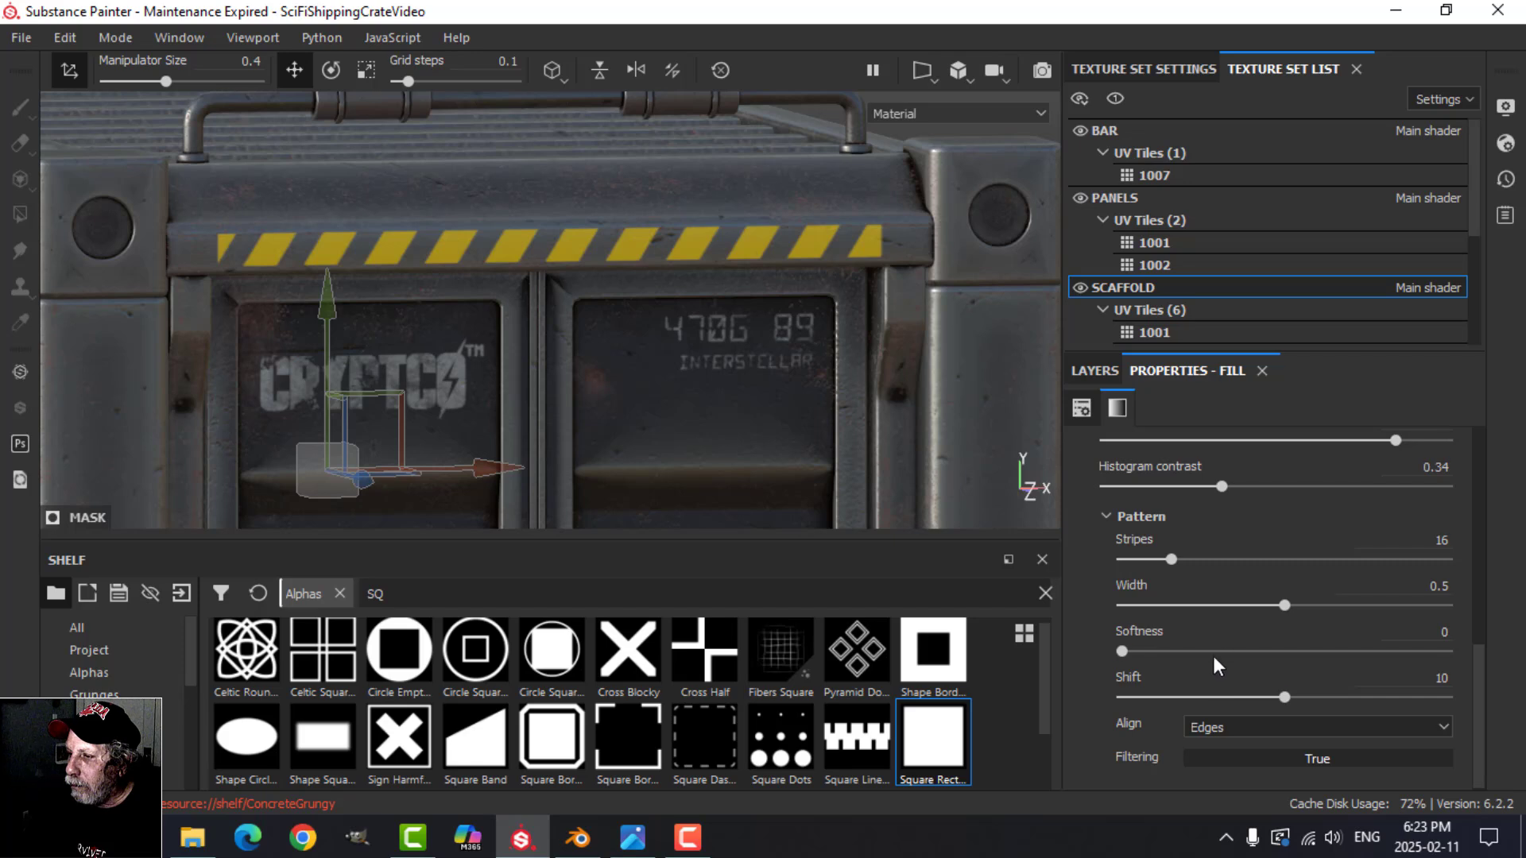
left_click_drag(1278, 693, 1313, 678)
Step: Set the stripe texture's histogram contrast to 0.82 and its histogram position to 0.8
left_click_drag(597, 330, 625, 355, "alt")
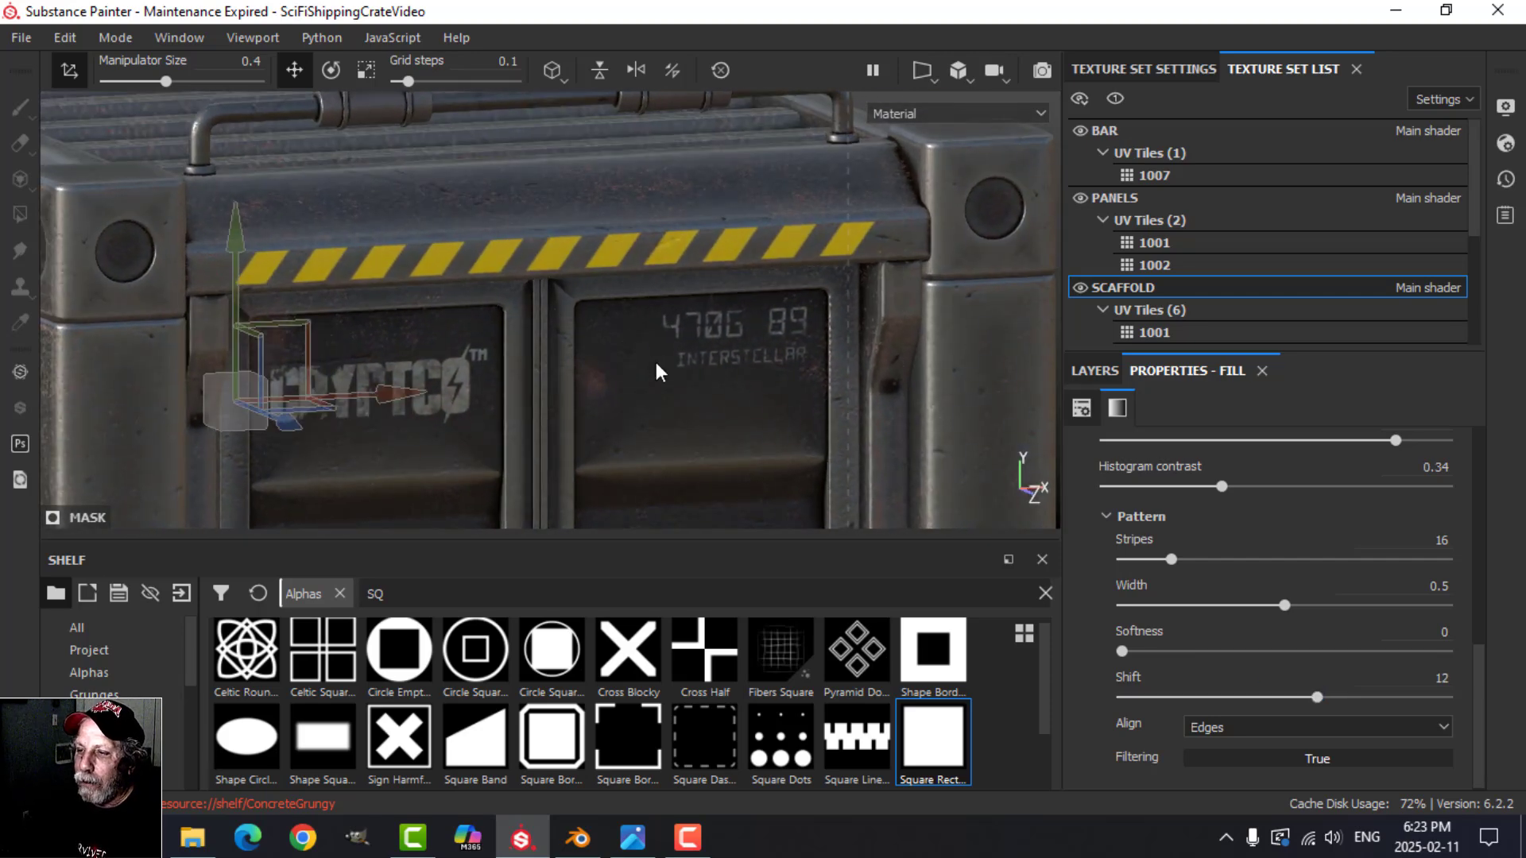
scroll(661, 377, "up", 2)
scroll(666, 387, "up", 1)
scroll(1217, 507, "up", 3)
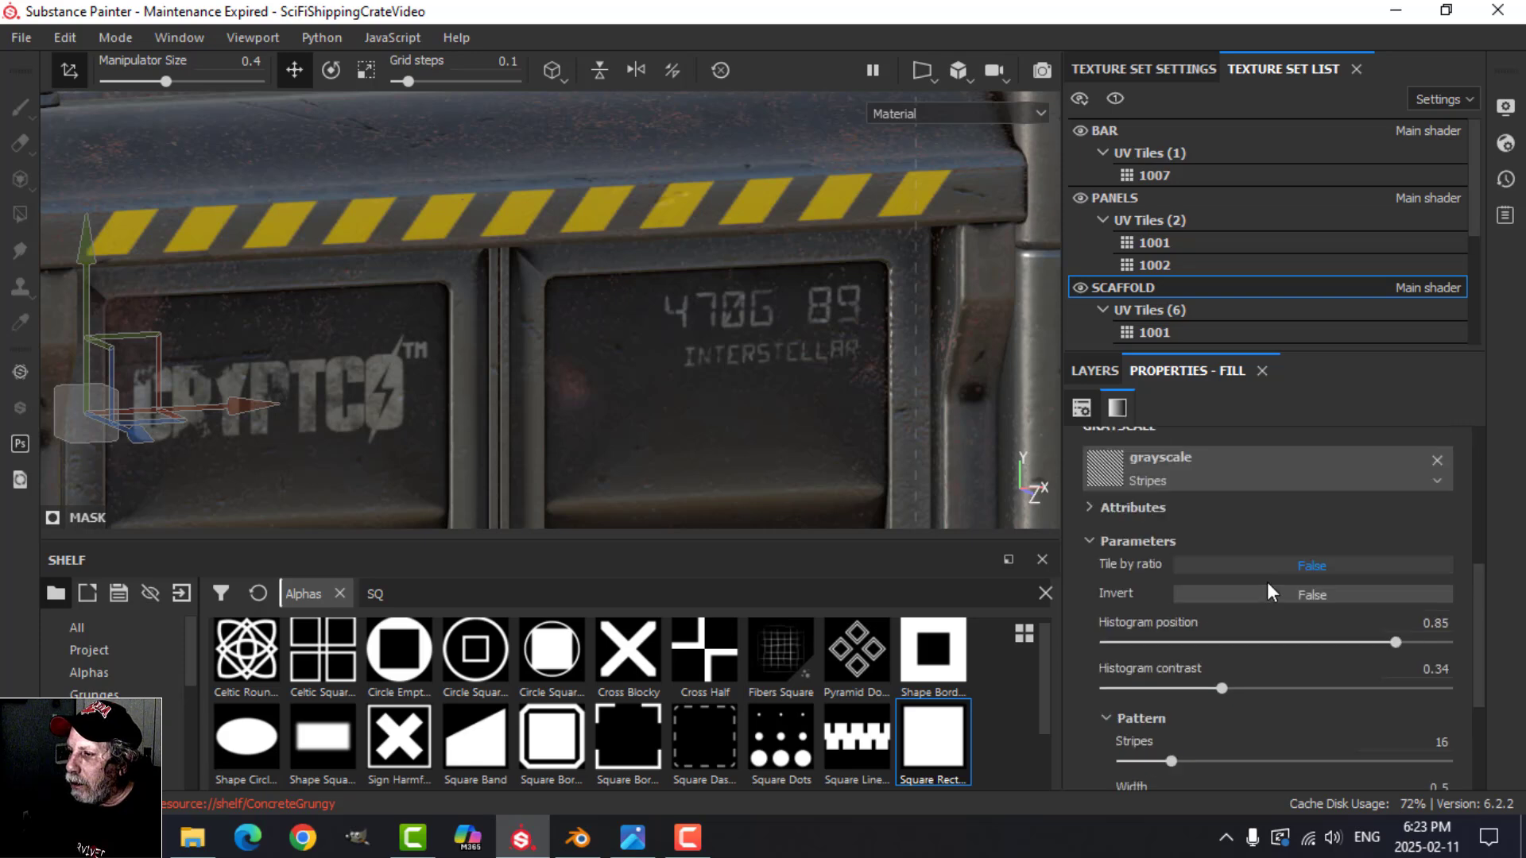
left_click_drag(1224, 688, 1381, 710)
mouse_move(1397, 643)
left_mouse_down()
mouse_move(1429, 642)
mouse_move(1376, 635)
left_mouse_up()
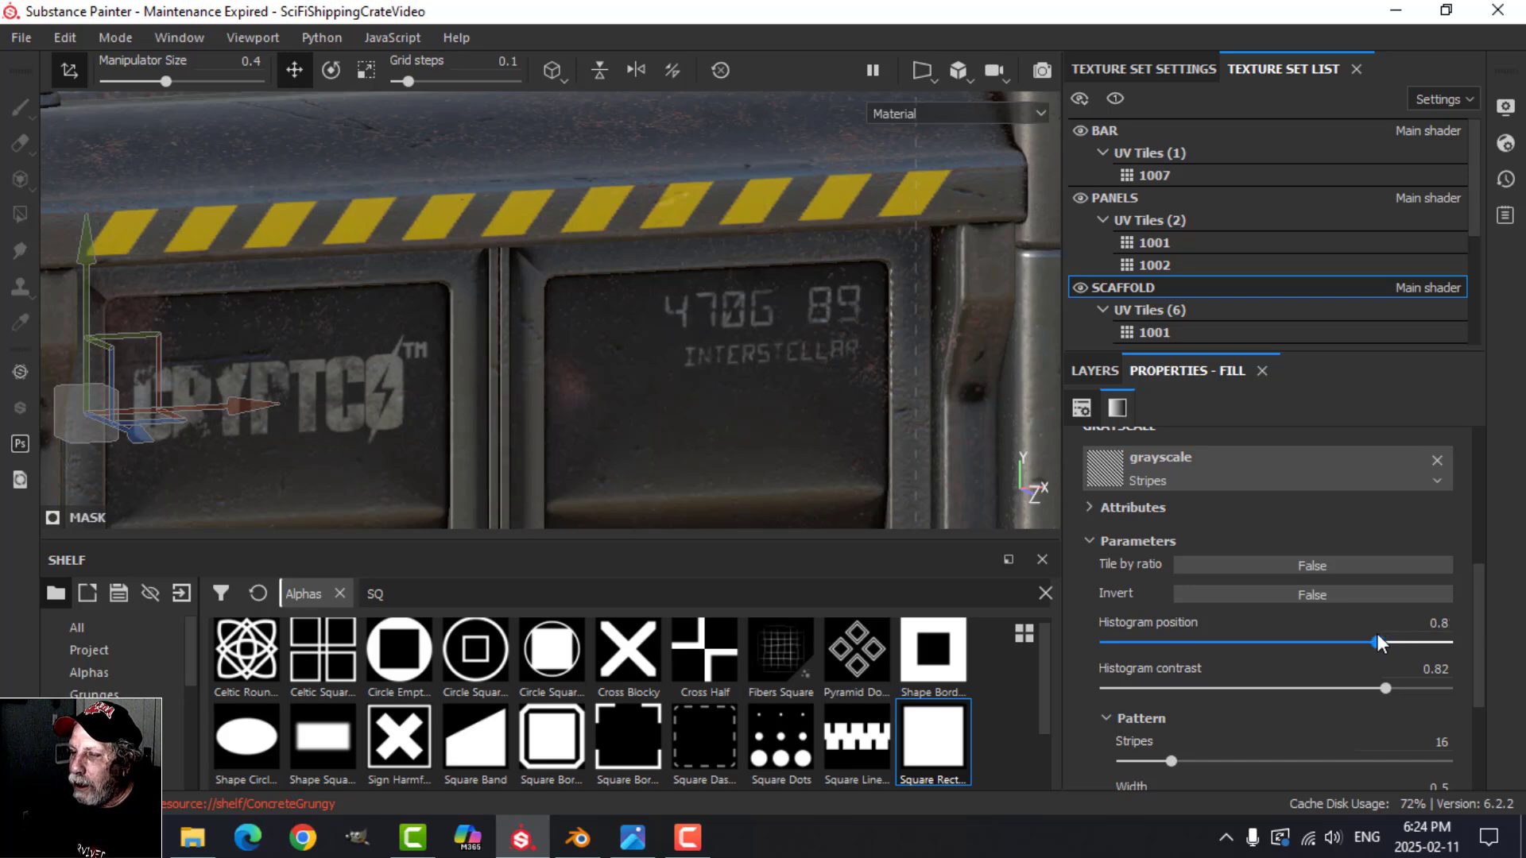
Step: Add a new fill layer with only the color channel active and place it beneath Fill layer 1 inside the HAZARD STRIP folder
left_click(1094, 371)
left_click(1213, 512)
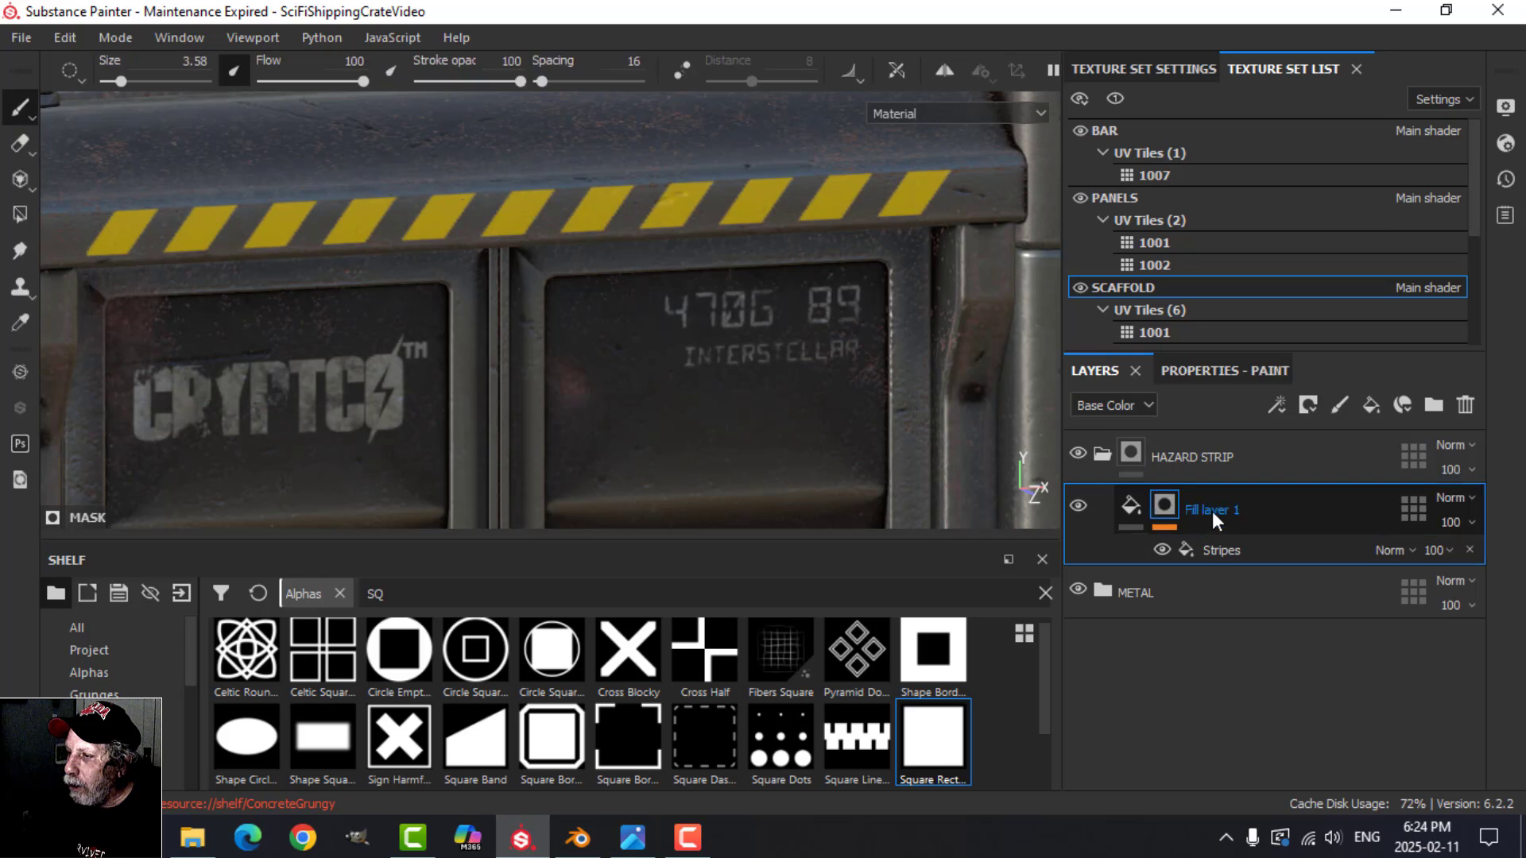
left_click(1142, 508)
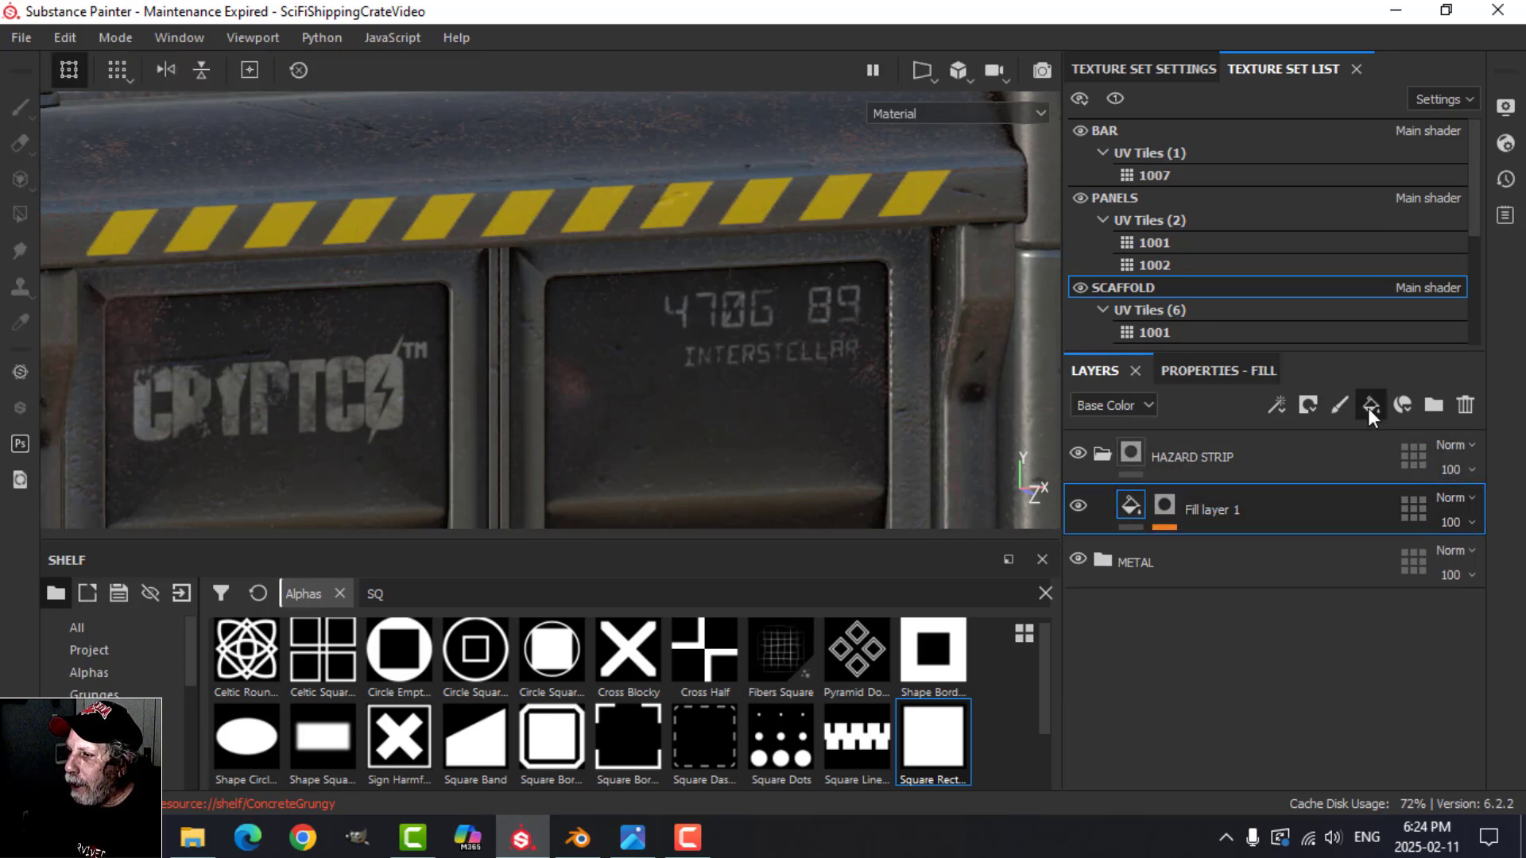
left_click(1369, 406)
left_click_drag(1138, 504, 1147, 589)
left_click(1216, 371)
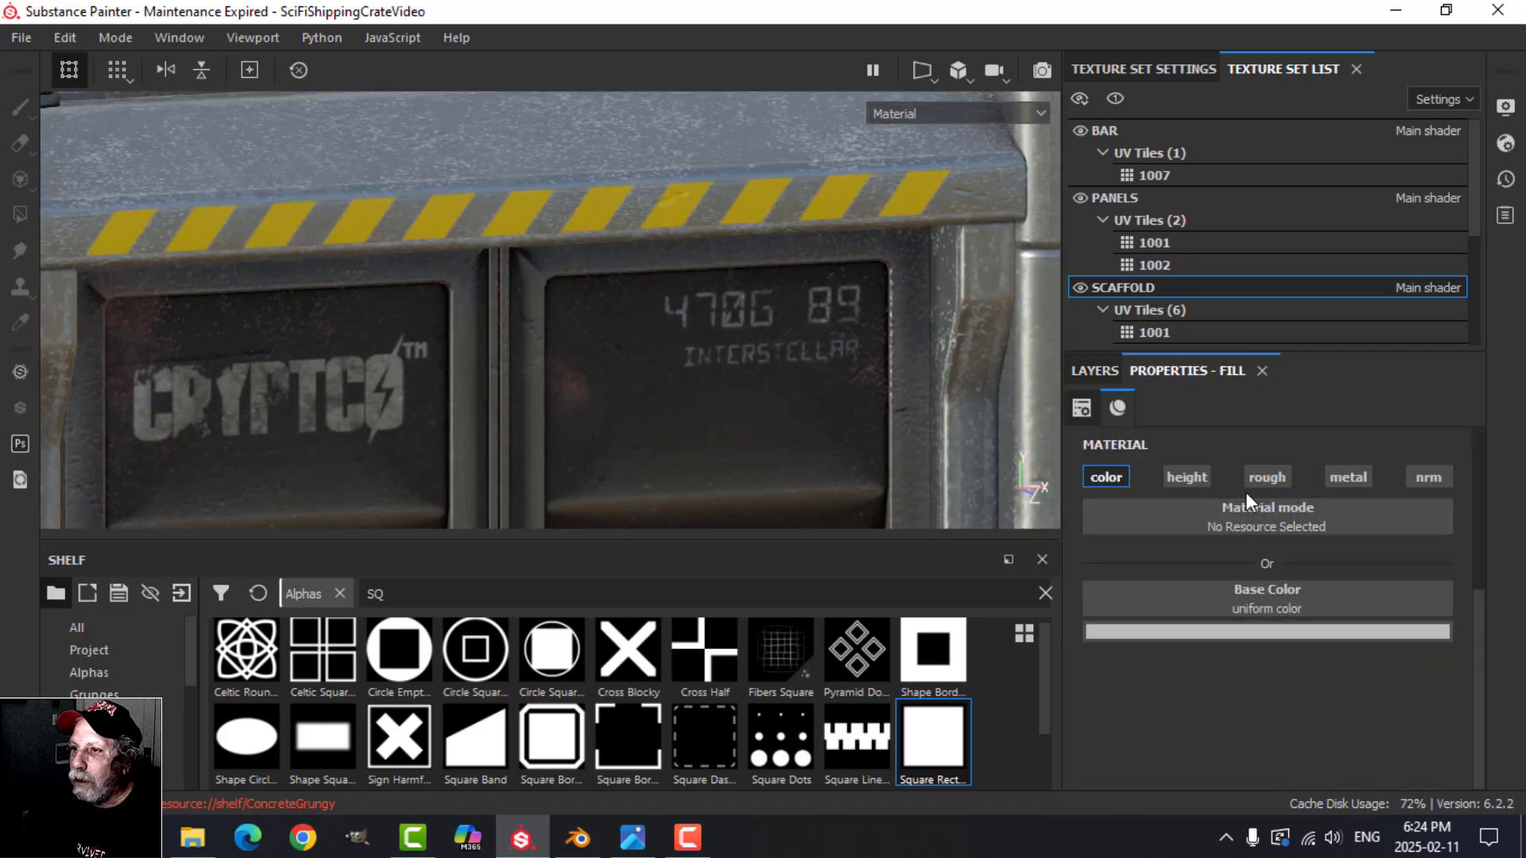
left_click(1100, 370)
left_click_drag(1109, 556, 1153, 530)
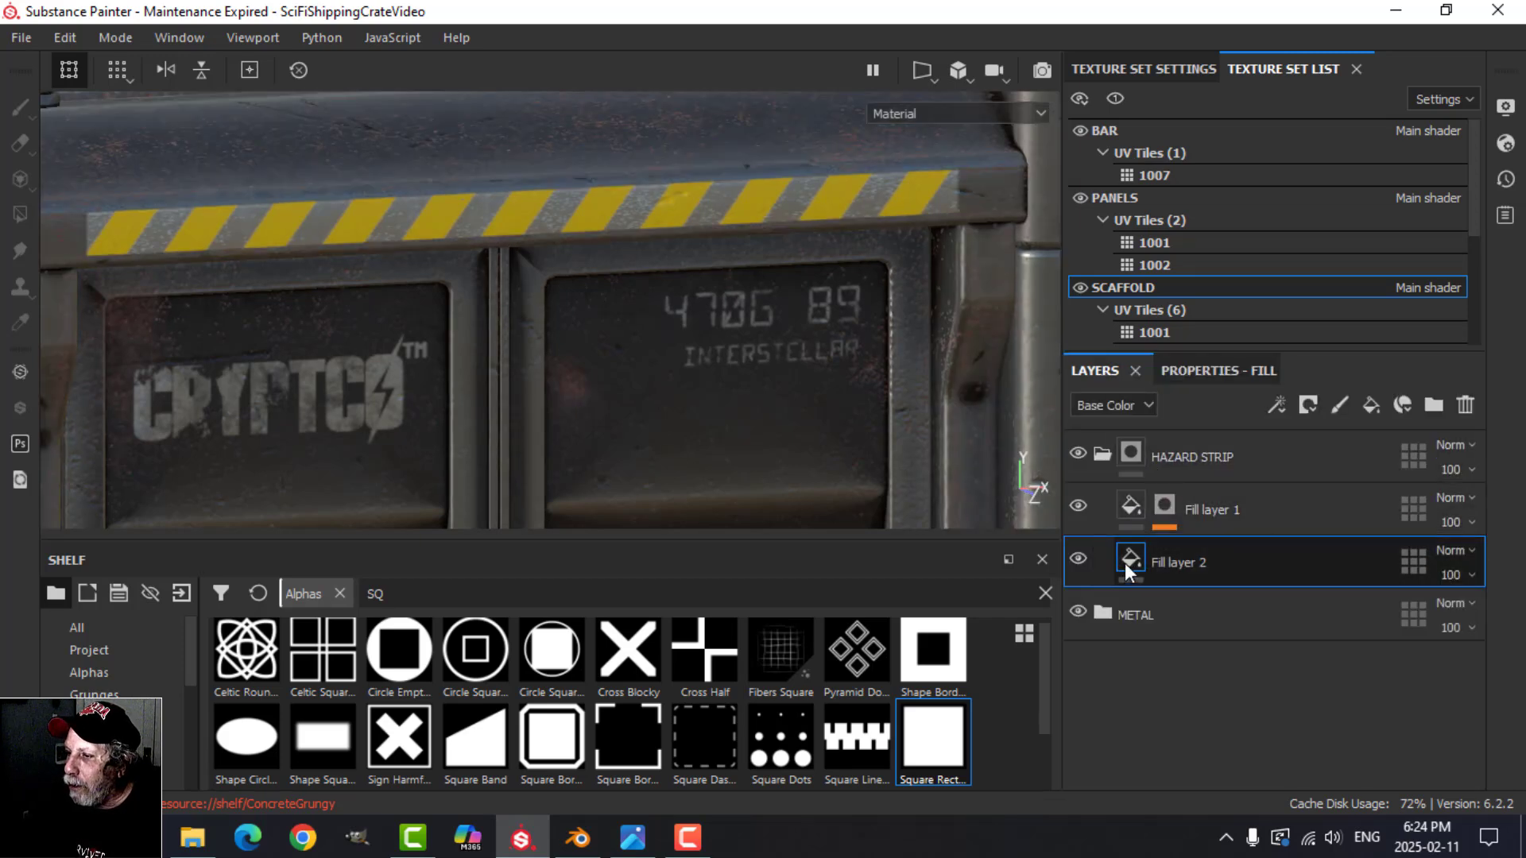
Step: Enable the roughness and metallic channels on Fill layer 2 in the HAZARD STRIP folder
left_click(1194, 374)
left_click(1266, 511)
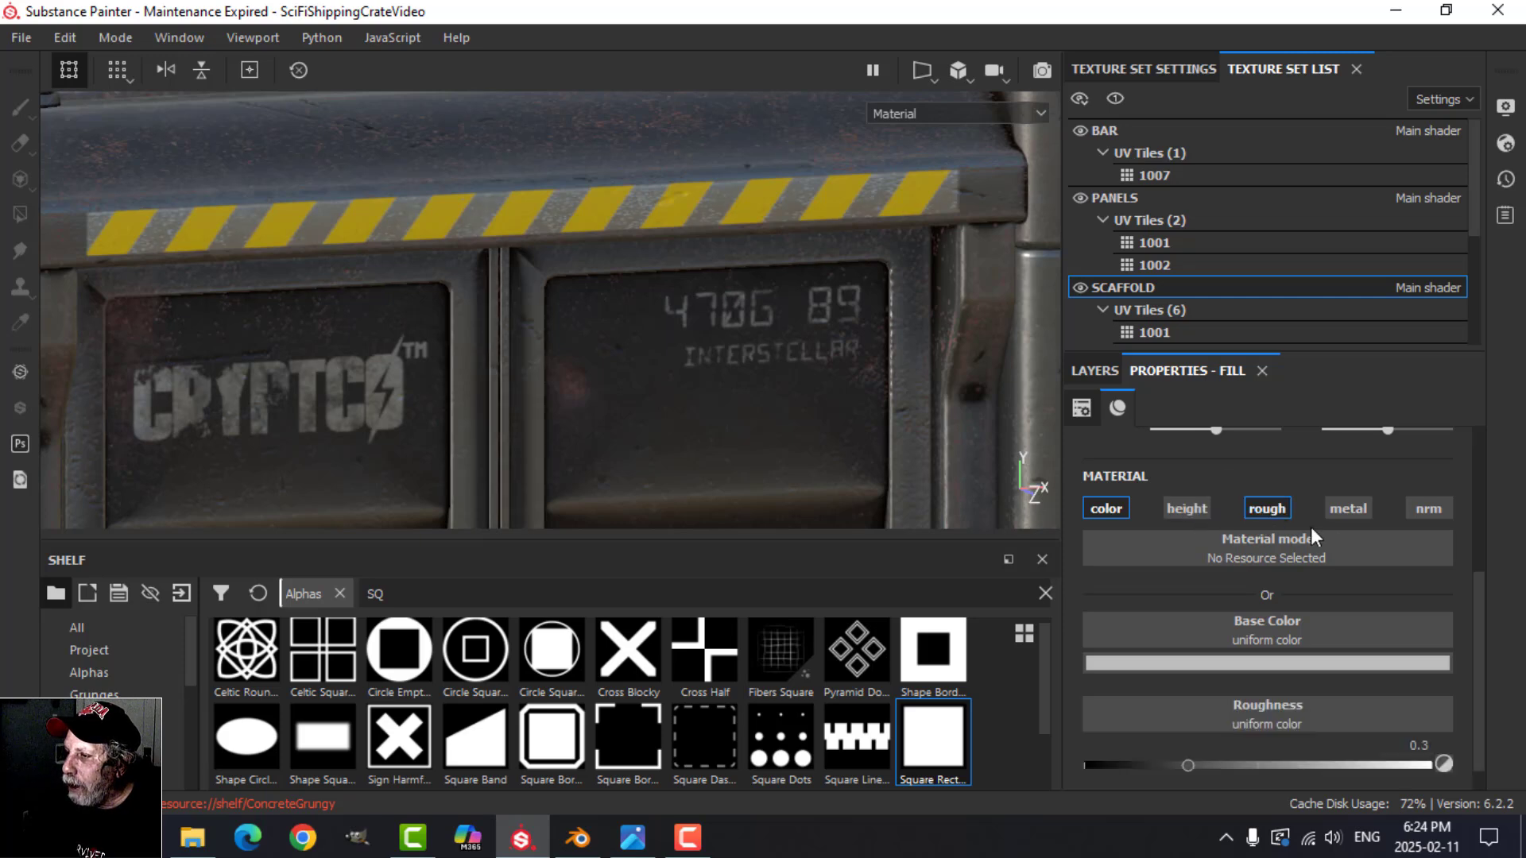
left_click(1350, 507)
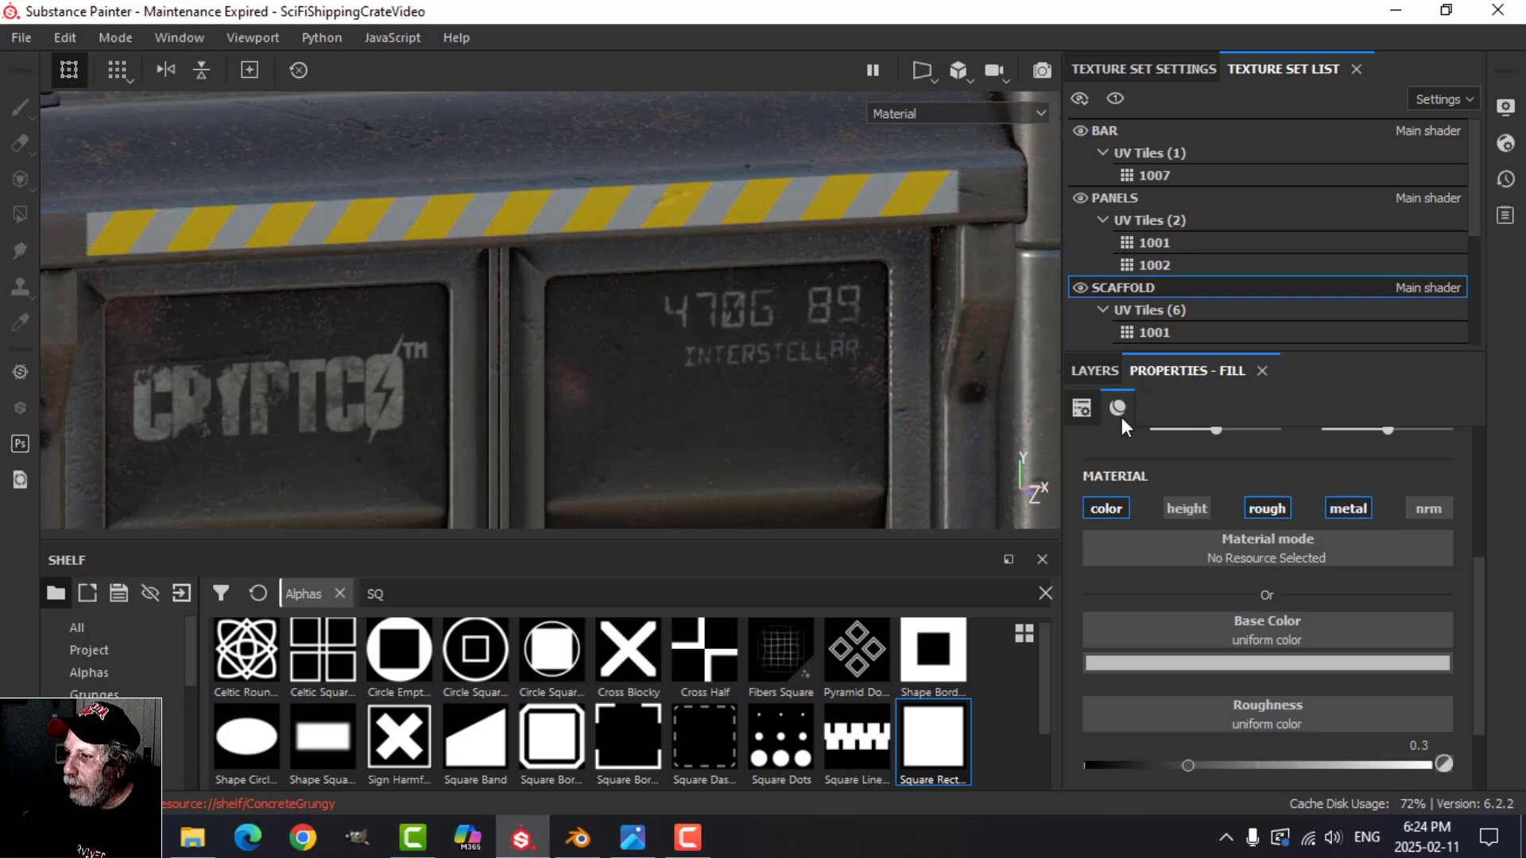
Step: Set Fill layer 2's base color to near-black (RGB 0.014) and its roughness to about 0.81
left_click(1236, 662)
left_click(1220, 580)
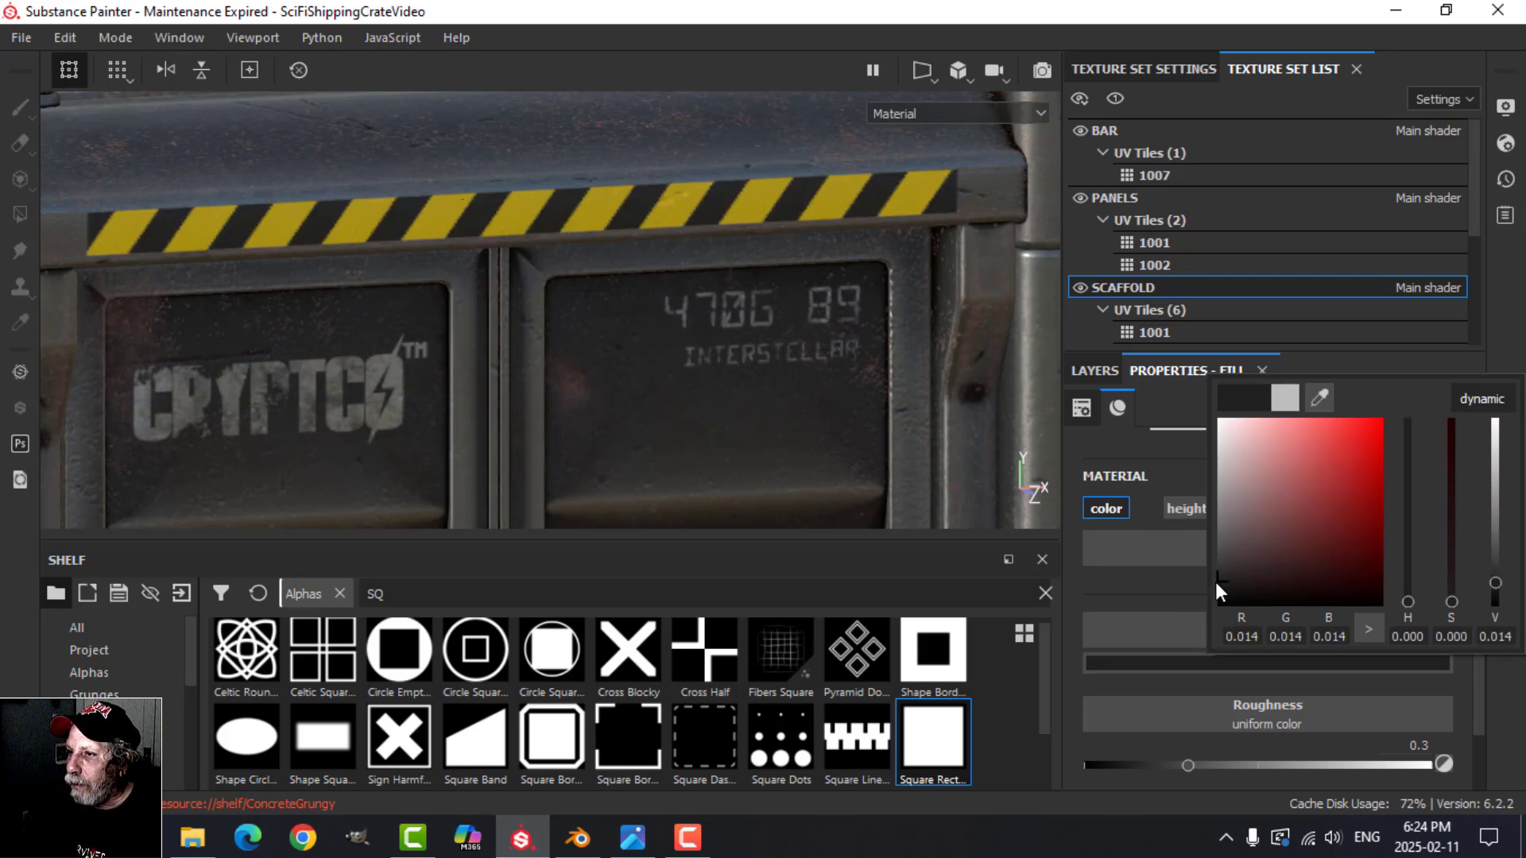
left_click(1511, 364)
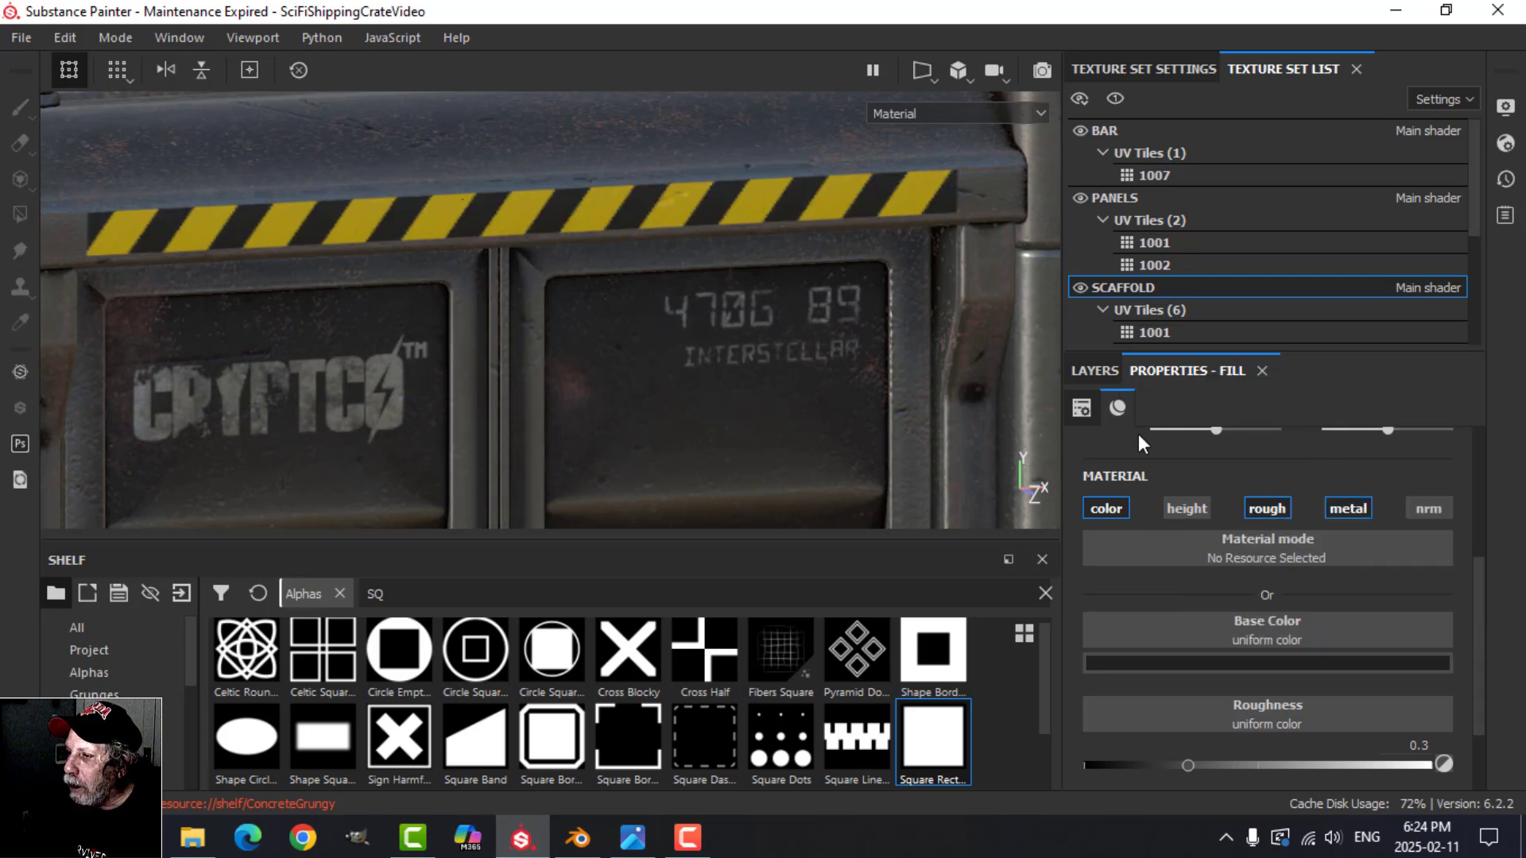
scroll(1256, 689, "down", 1)
left_click_drag(1192, 698, 1363, 697)
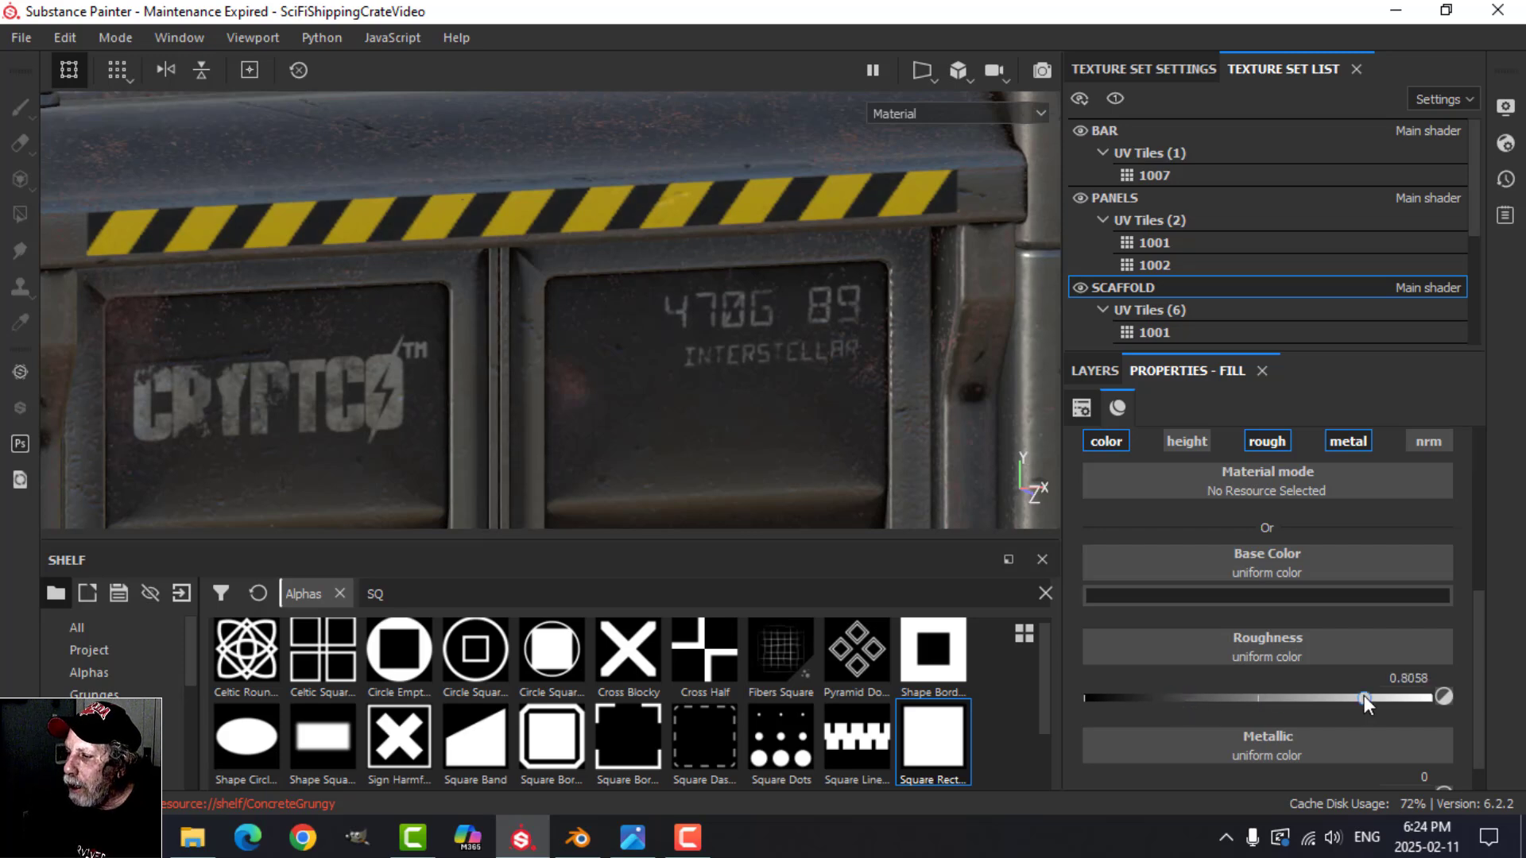
Step: Open the material properties of Fill layer 1, the yellow stripe layer
left_click(1093, 370)
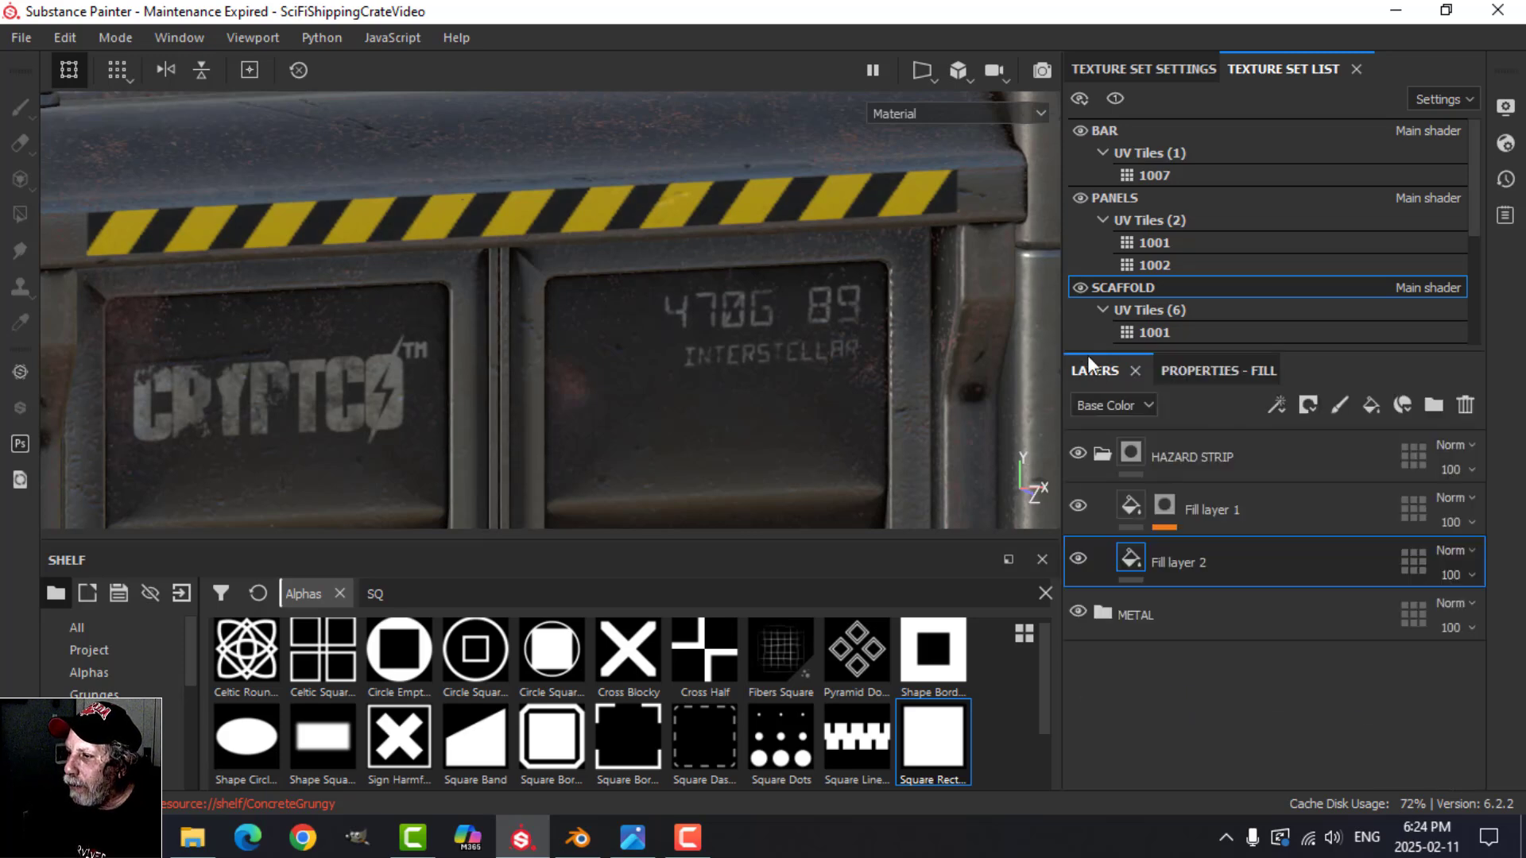
left_click(1136, 507)
left_click(1218, 371)
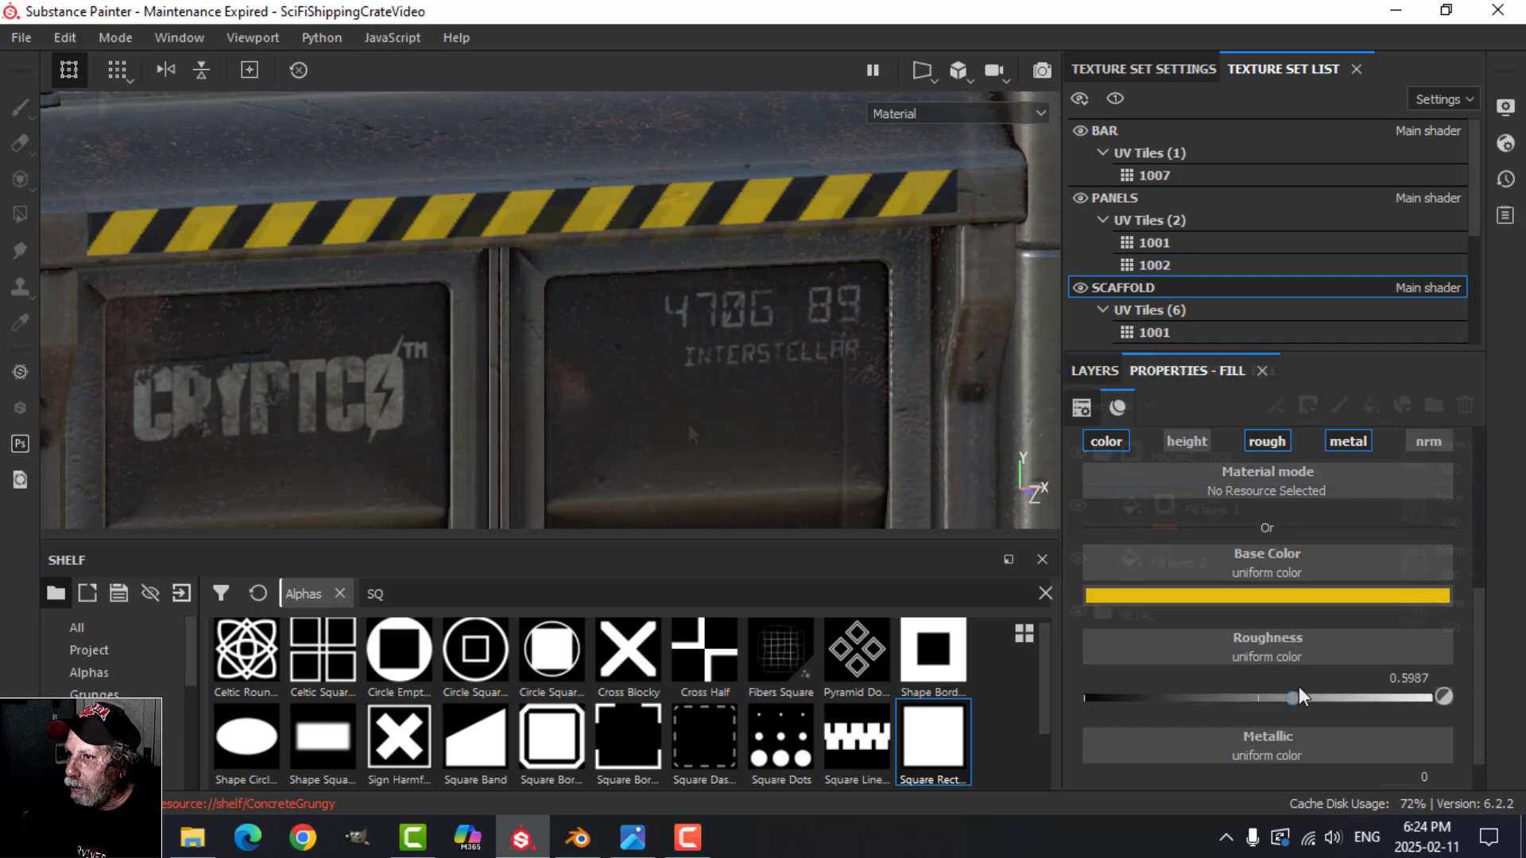
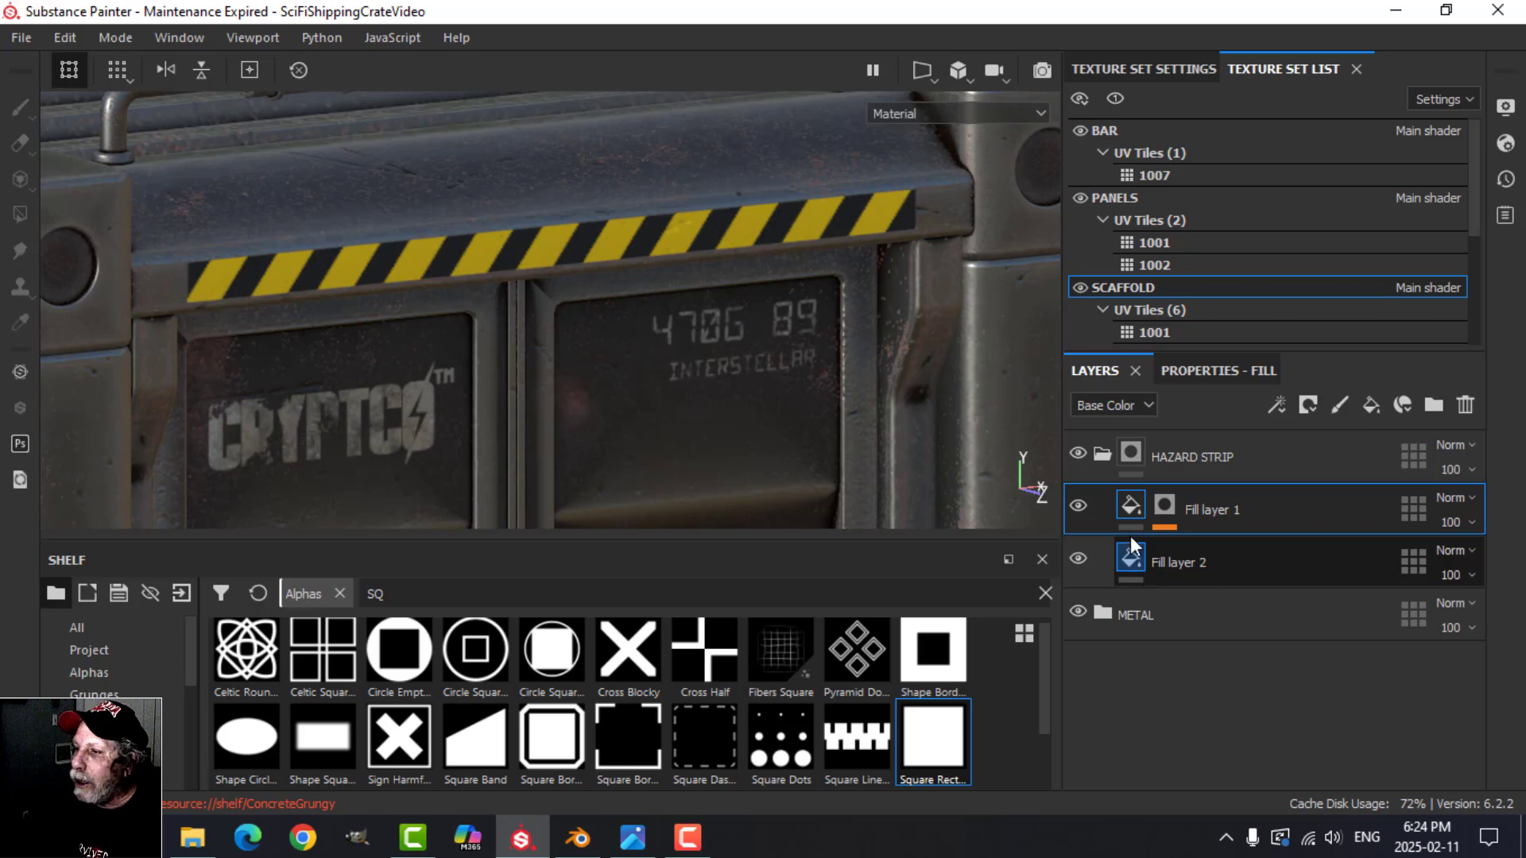
Step: Set the histogram position of the Stripes fill in Fill layer 1's mask to 0.29 to narrow the yellow stripes
left_click(1162, 504)
left_click(1214, 552)
left_click(1233, 370)
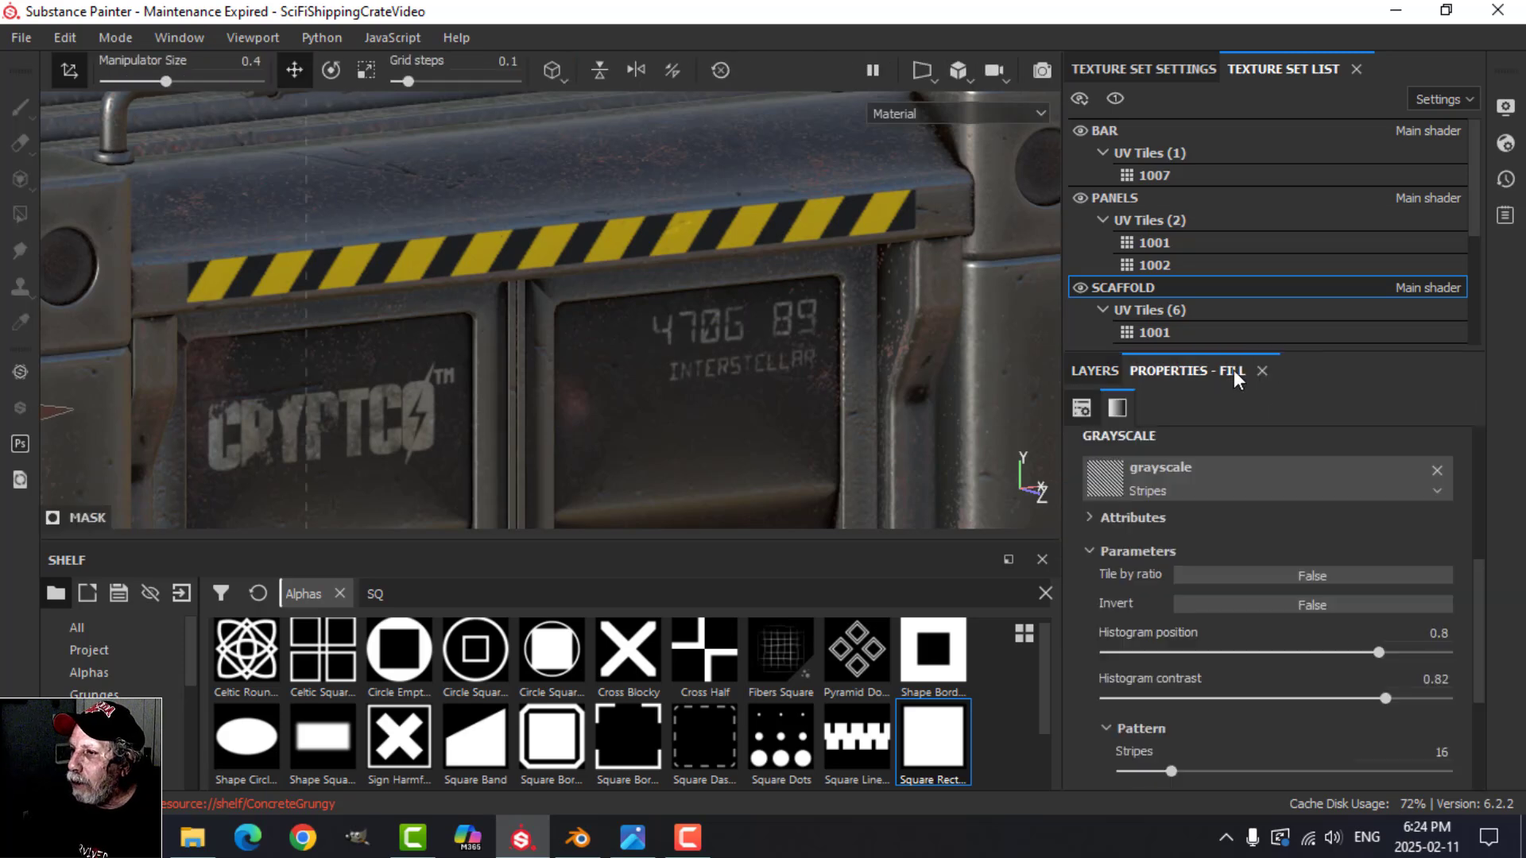
left_click_drag(1375, 649, 1217, 658)
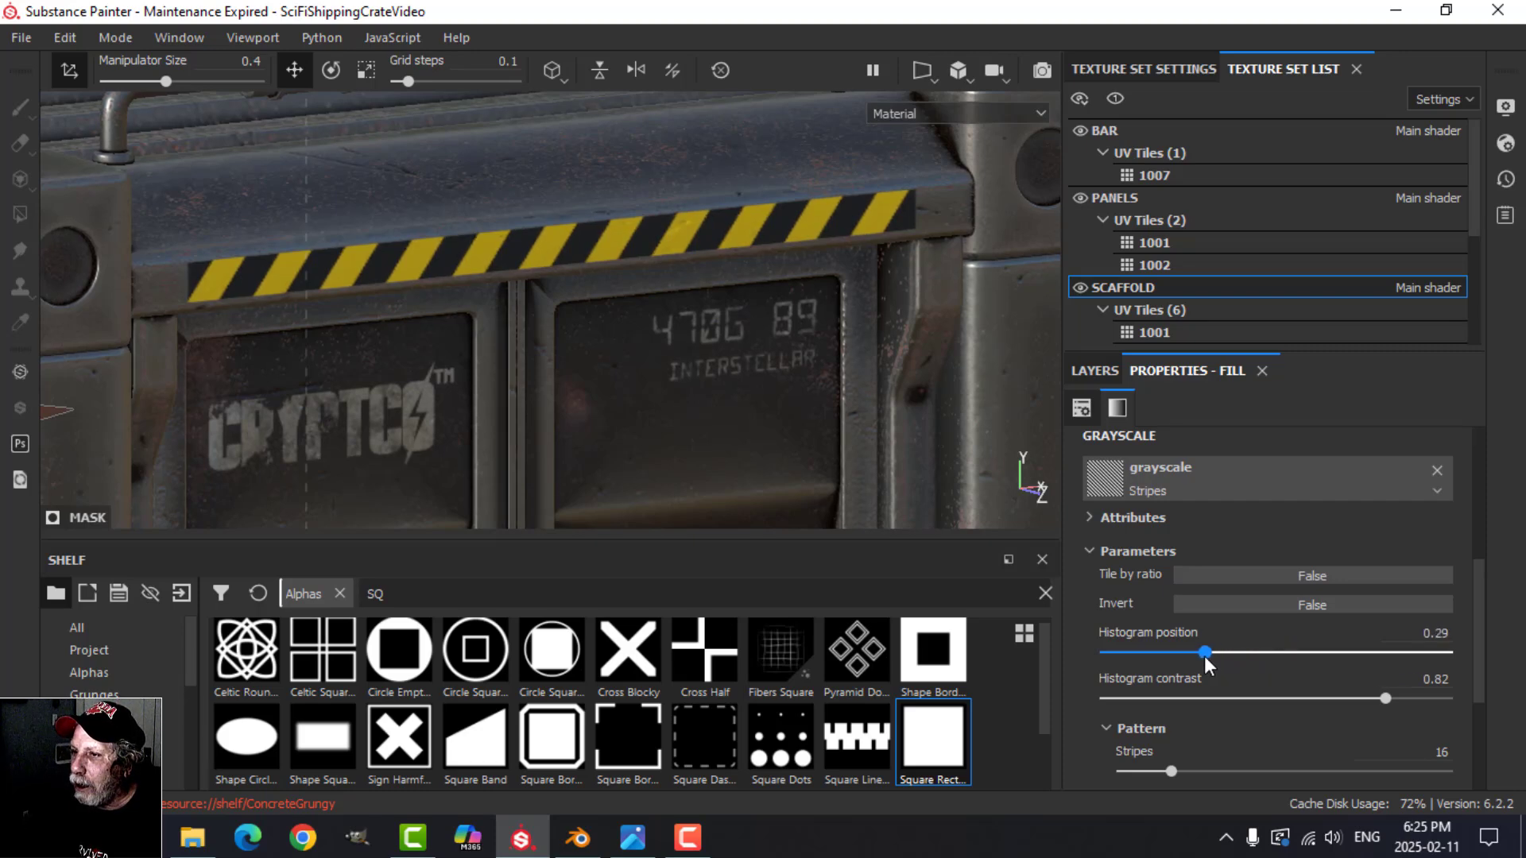
left_click_drag(614, 334, 592, 311, "alt")
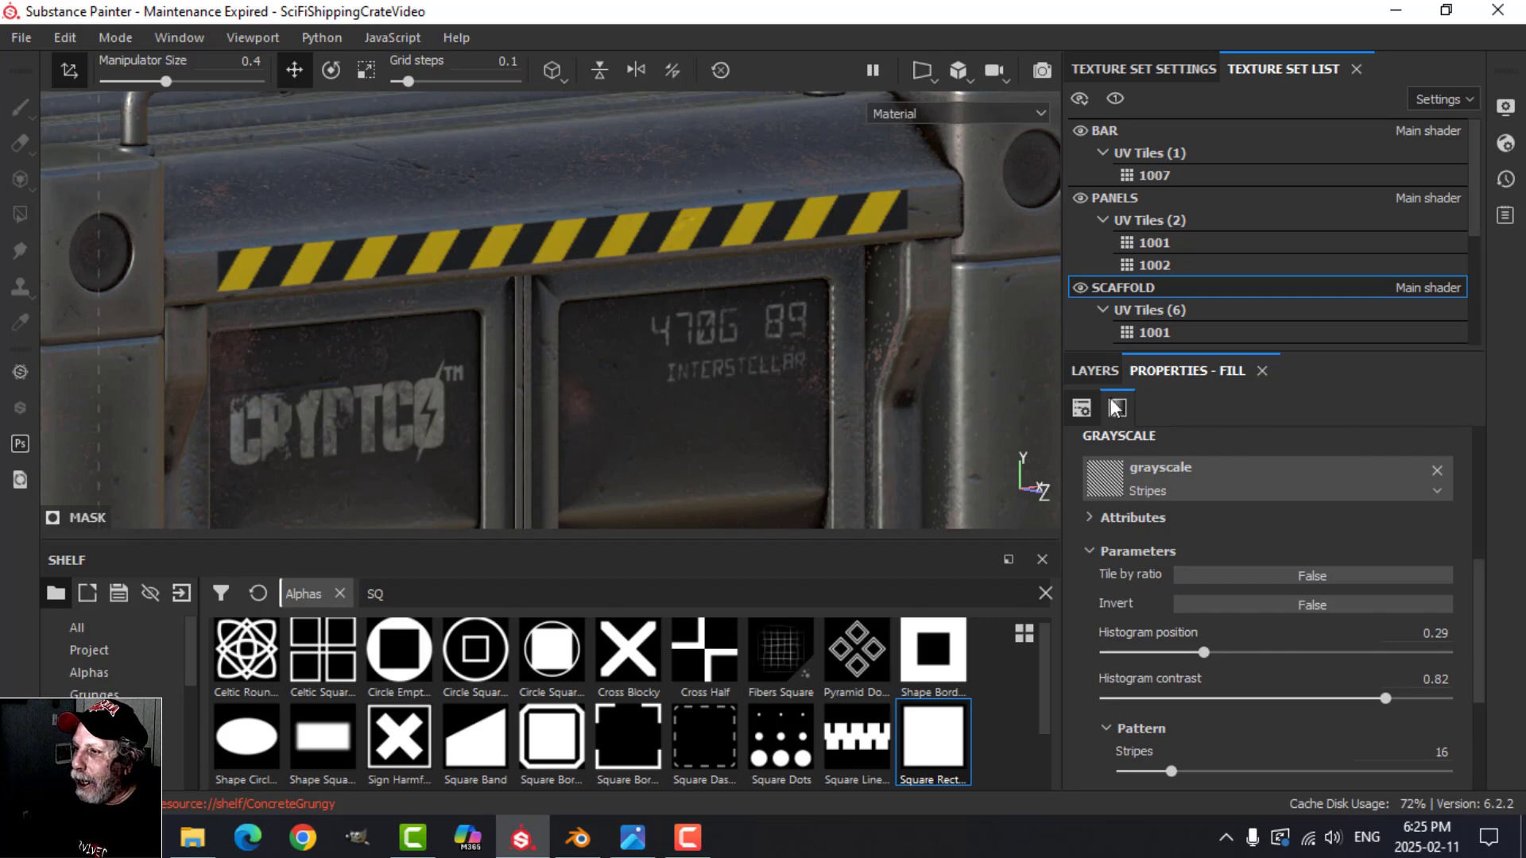
Step: Enable the height channel on Fill layer 1 and raise its height to about 0.59
left_click(1094, 370)
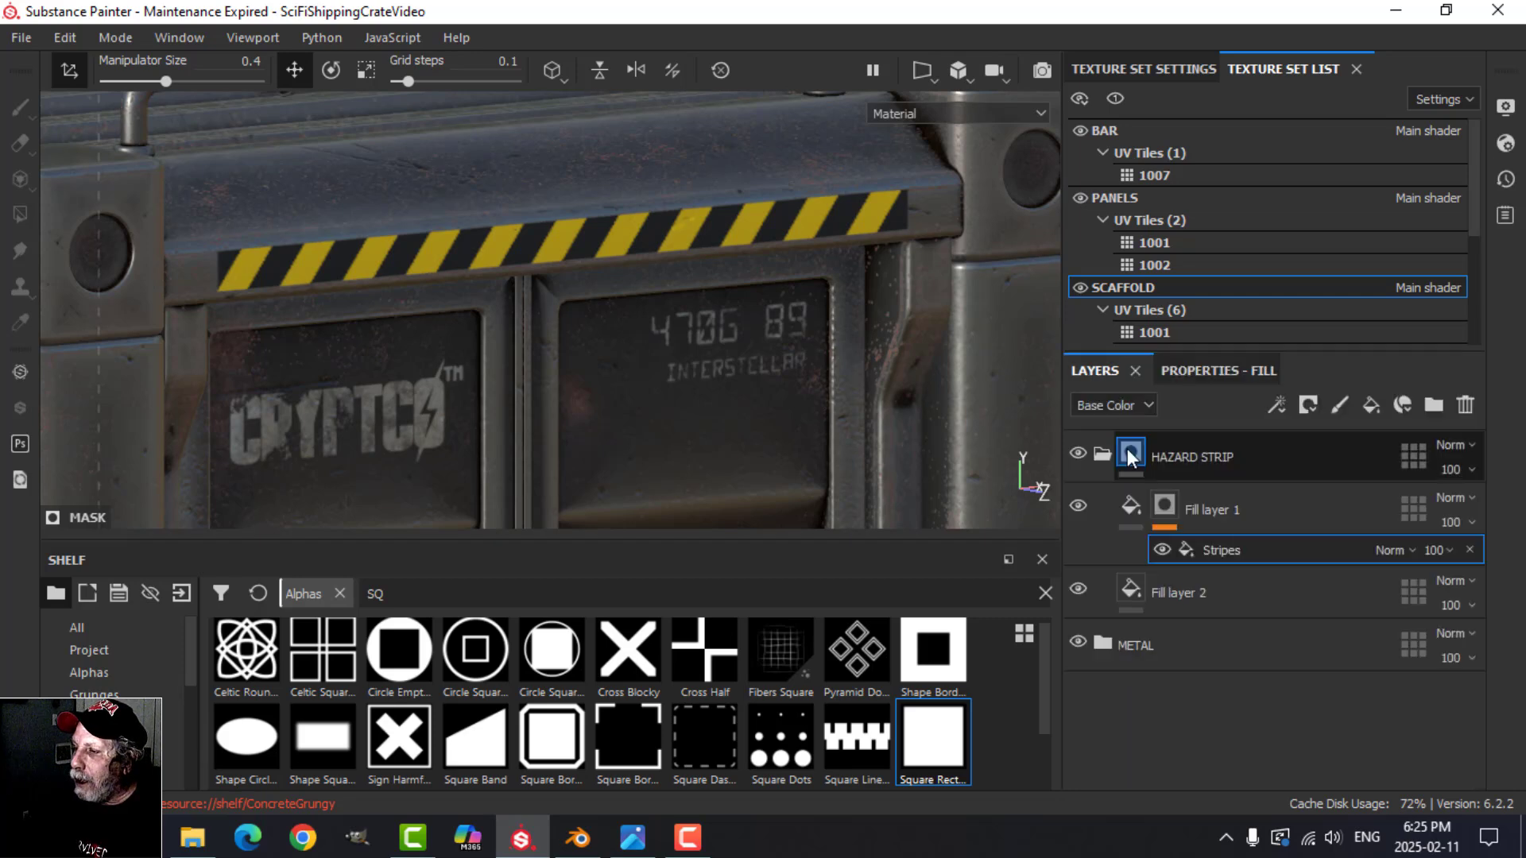
left_click(1133, 509)
left_click(1196, 374)
left_click(1174, 441)
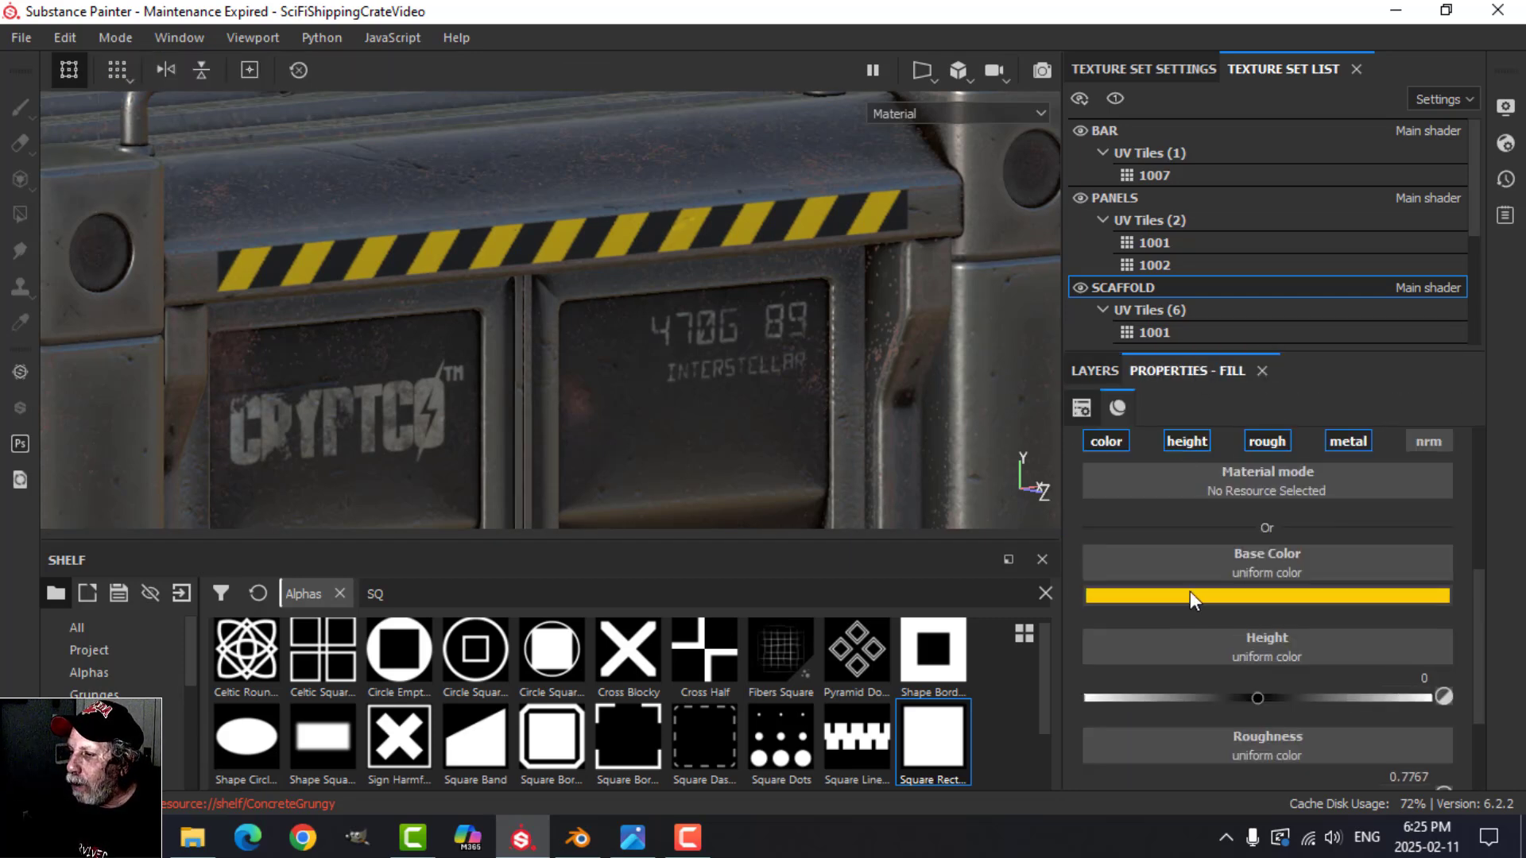
left_click_drag(1255, 699, 1362, 697)
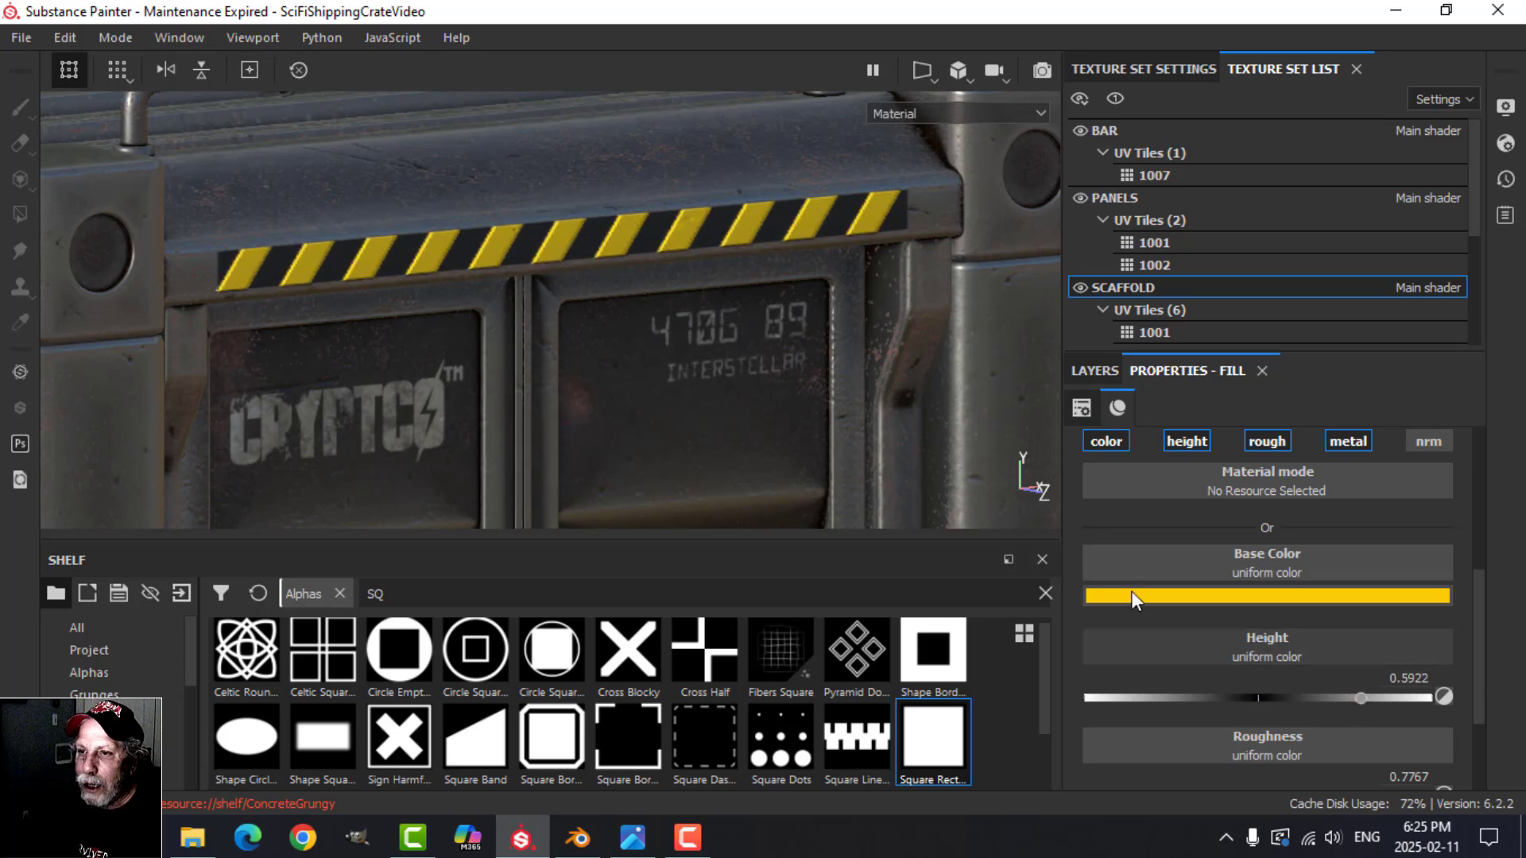
Step: Try enabling the height channel on Fill layer 2, the black base layer, and switch it off again
left_click(1092, 371)
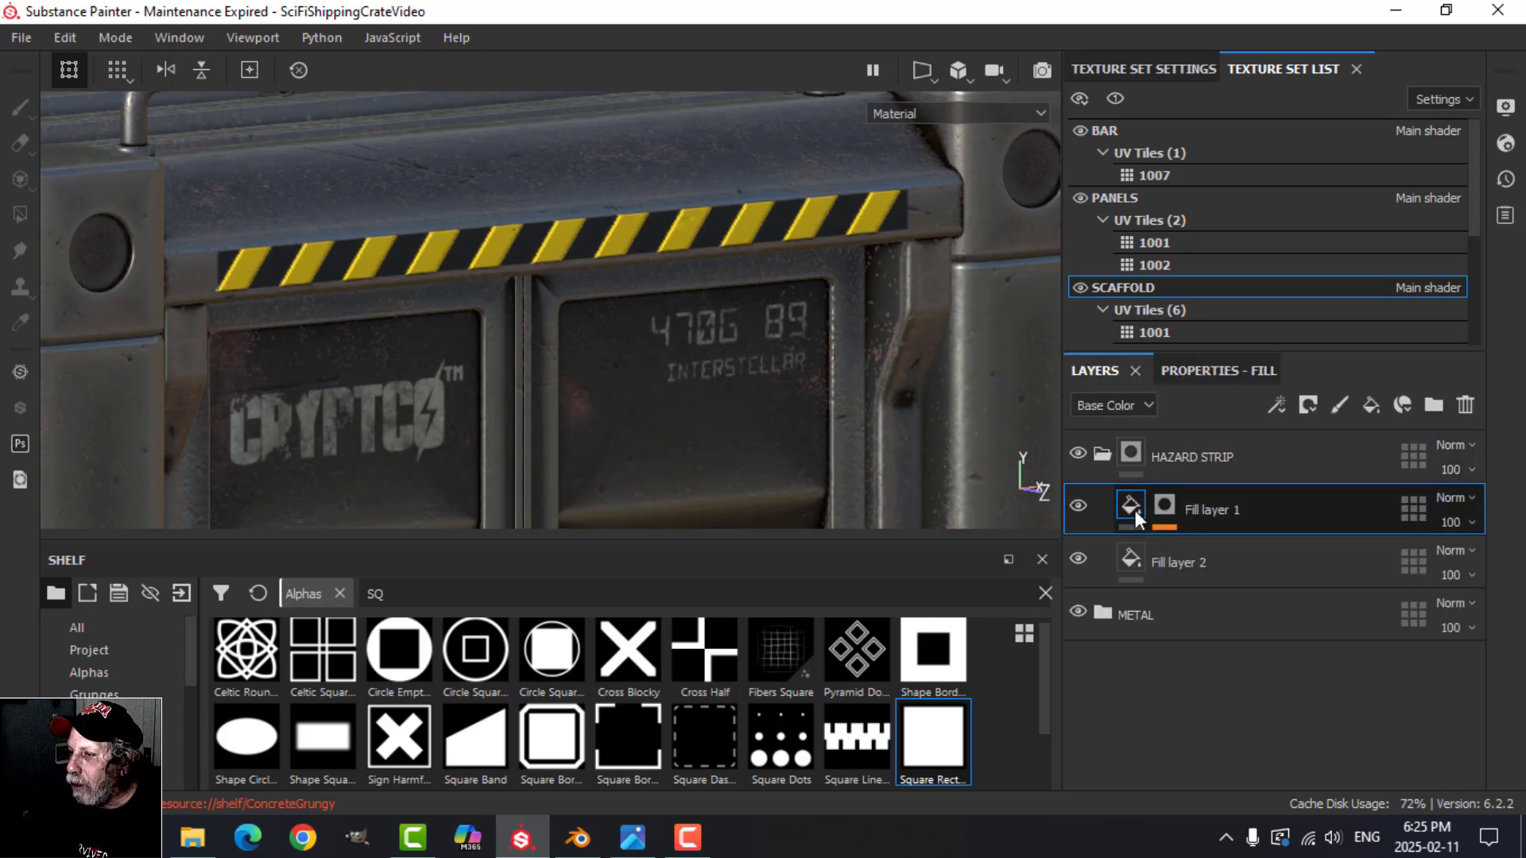
left_click(1129, 557)
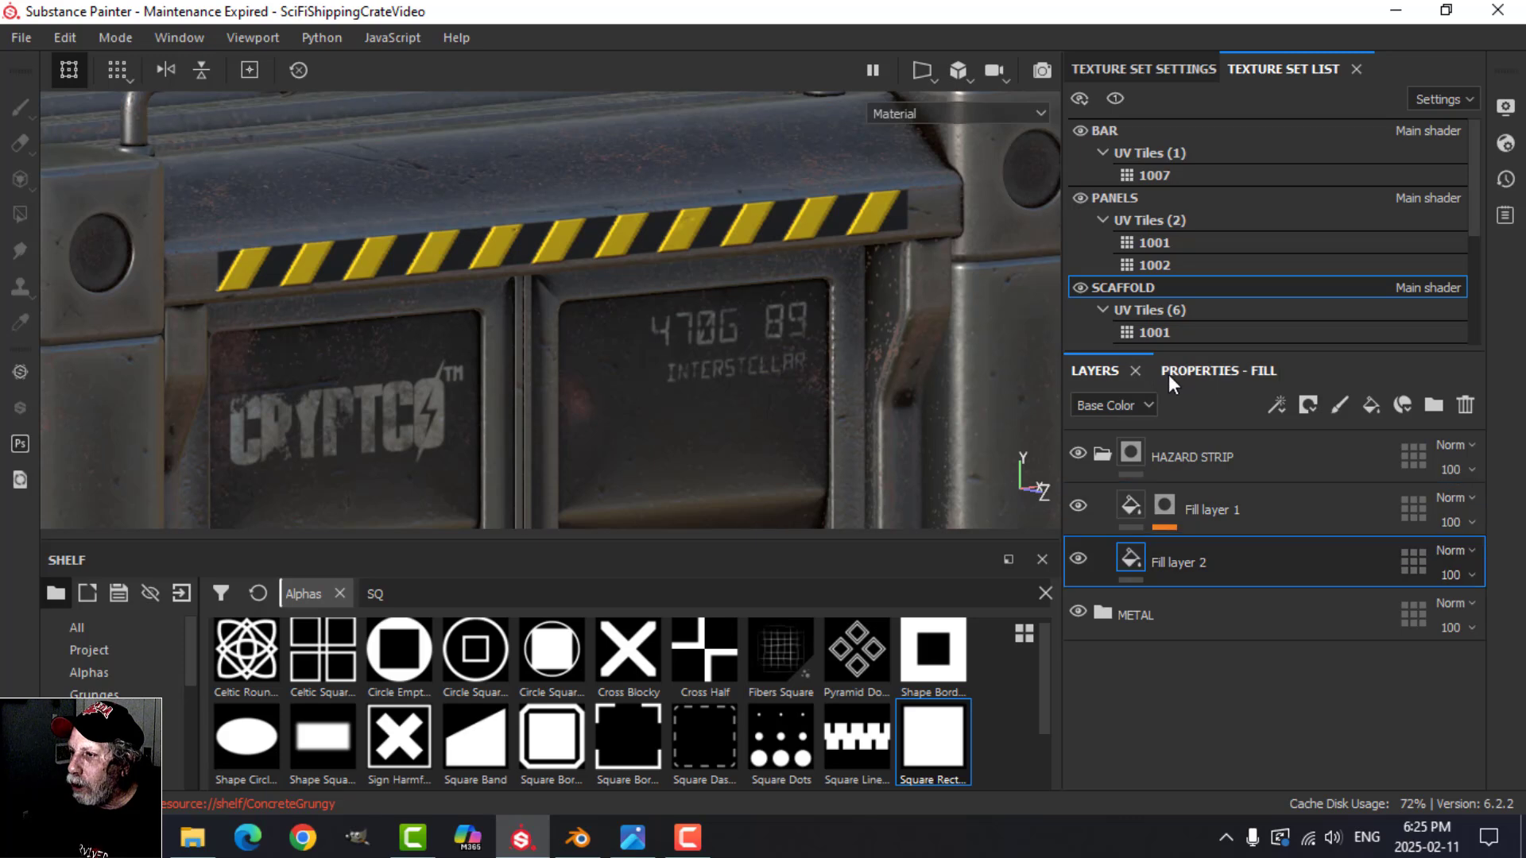
left_click(1168, 371)
left_click(1191, 440)
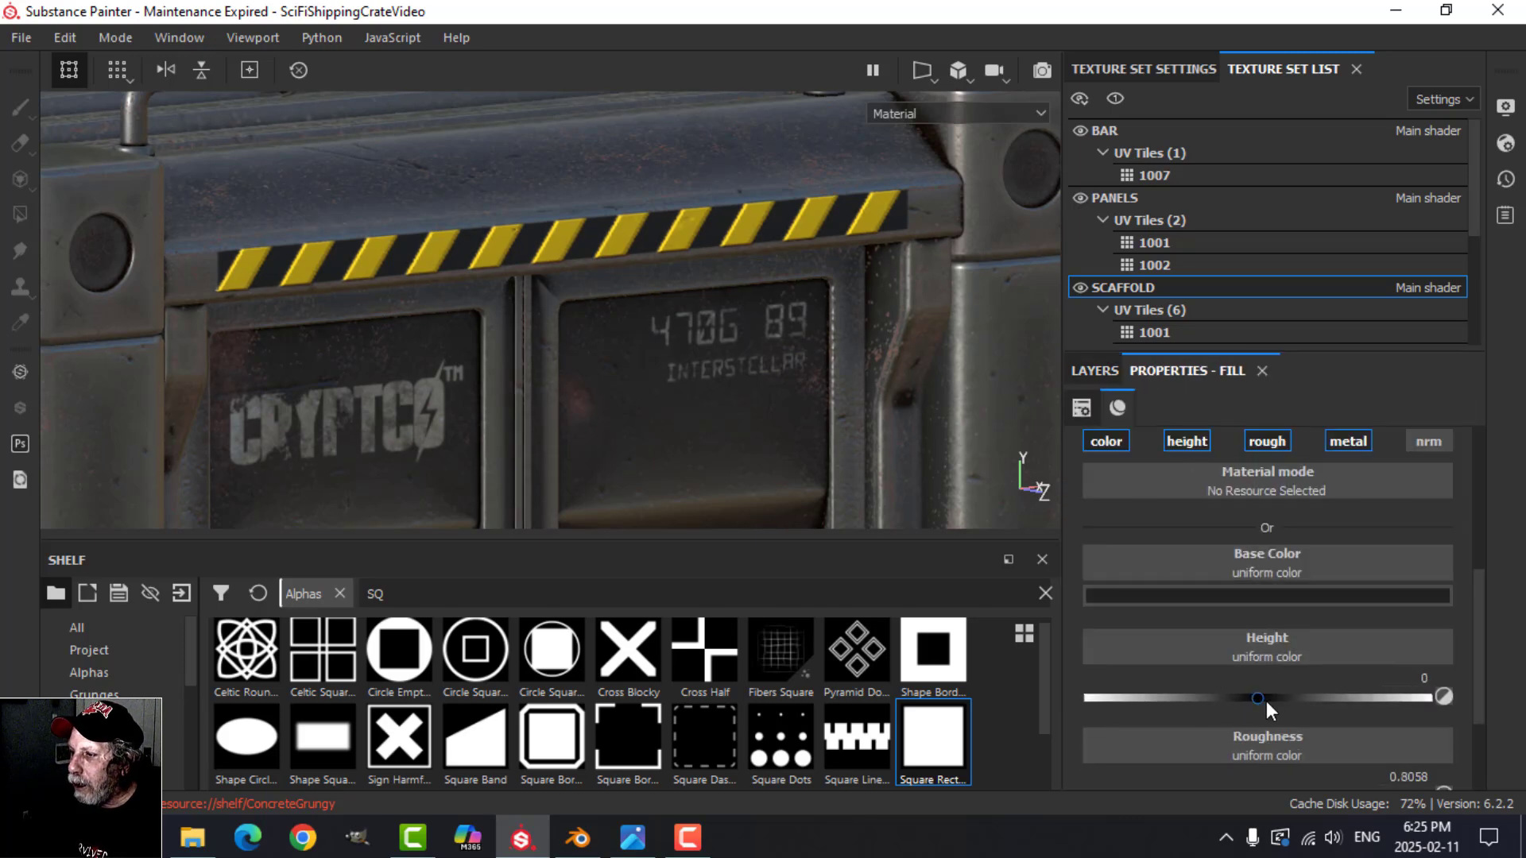
left_click_drag(1266, 701, 1363, 693)
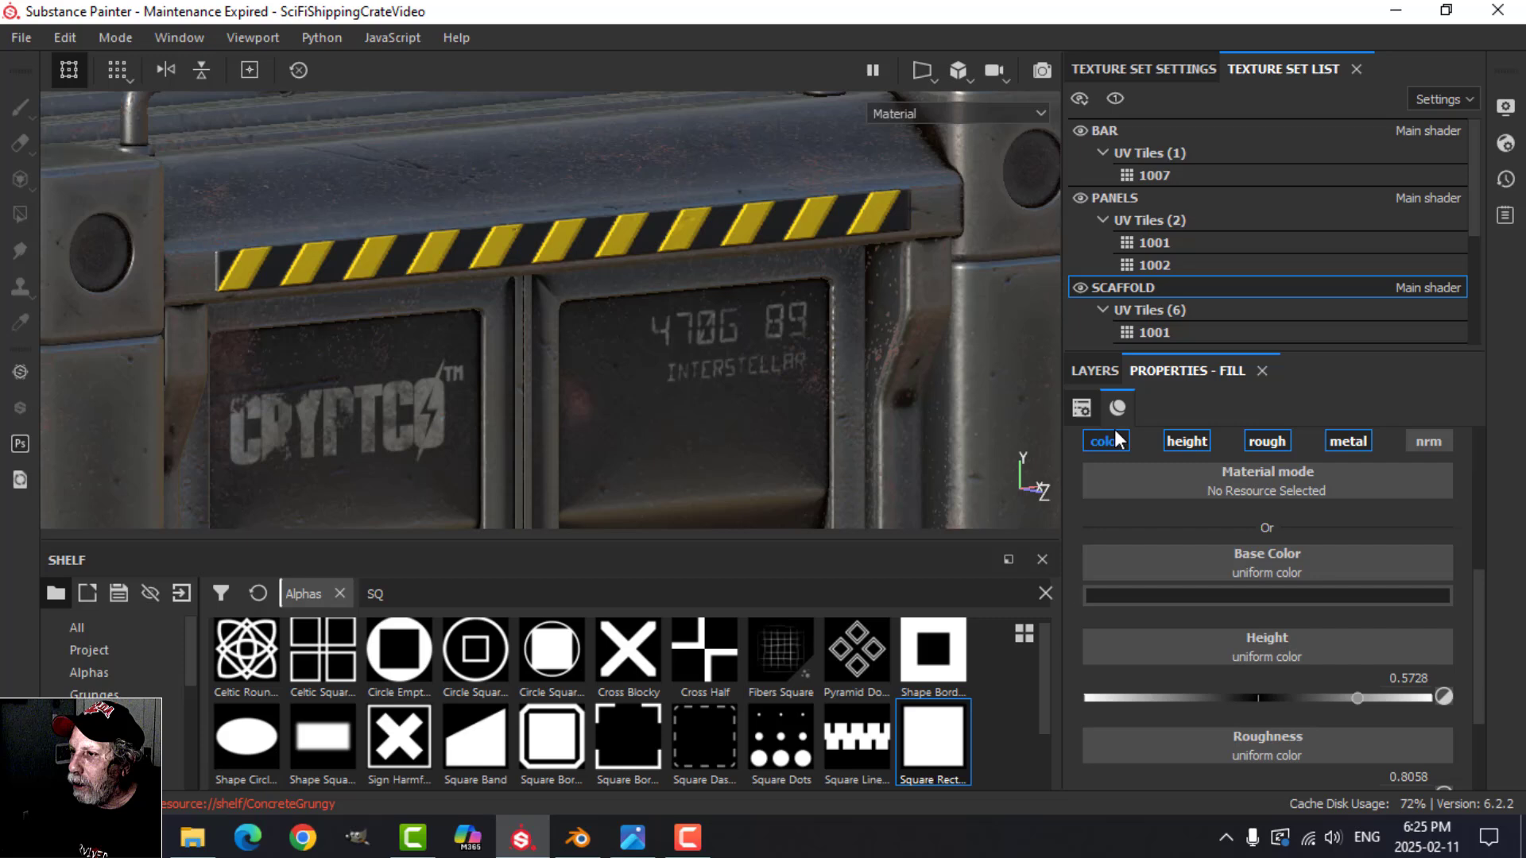
Step: Disable the height channel on Fill layer 1, the yellow stripe layer
left_click(1105, 370)
left_click(1137, 502)
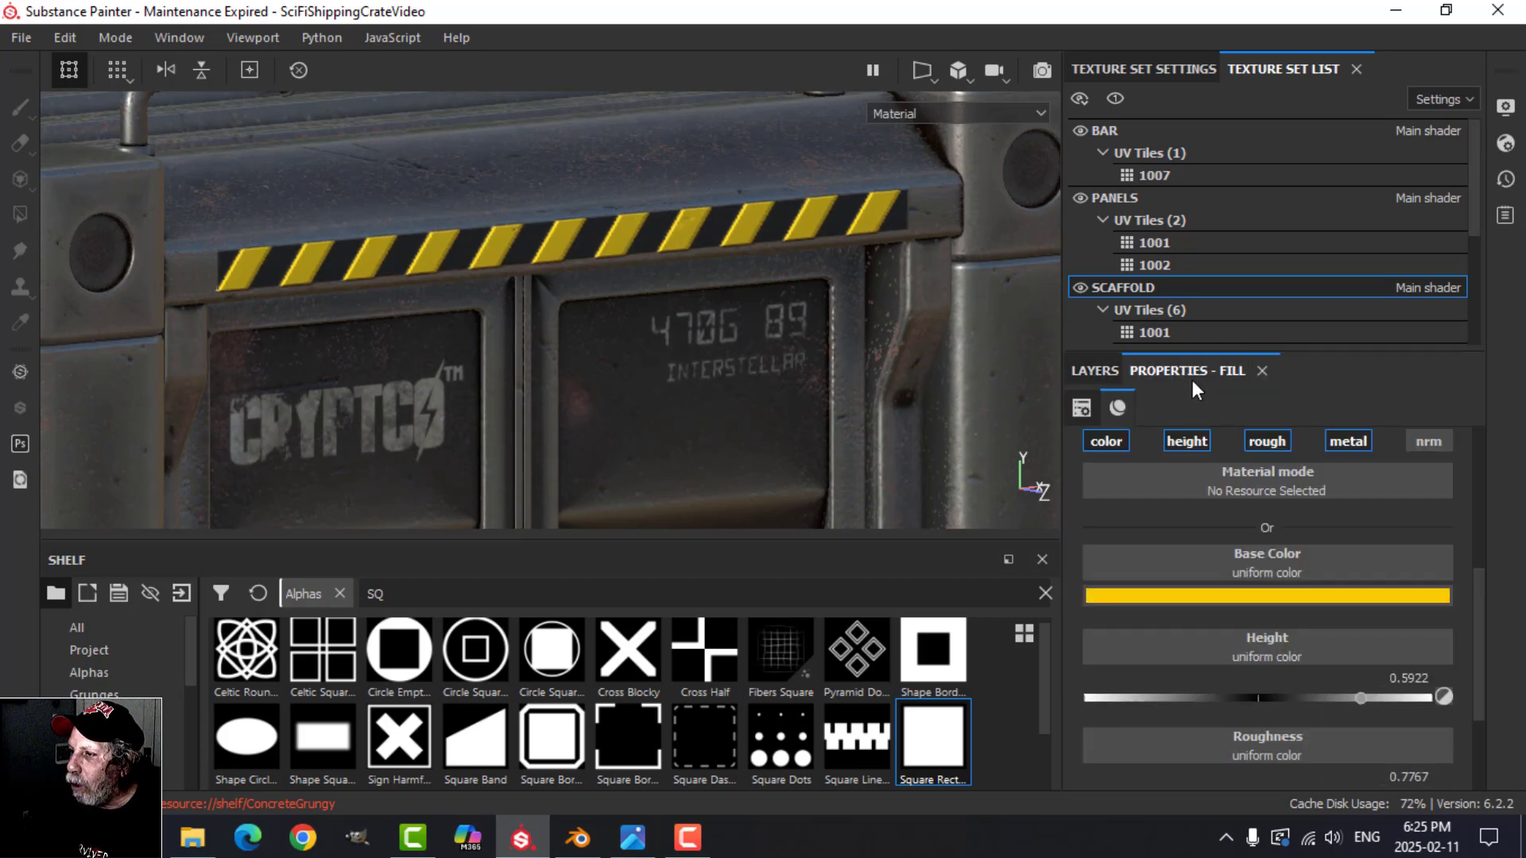
left_click(1189, 440)
left_click(1093, 372)
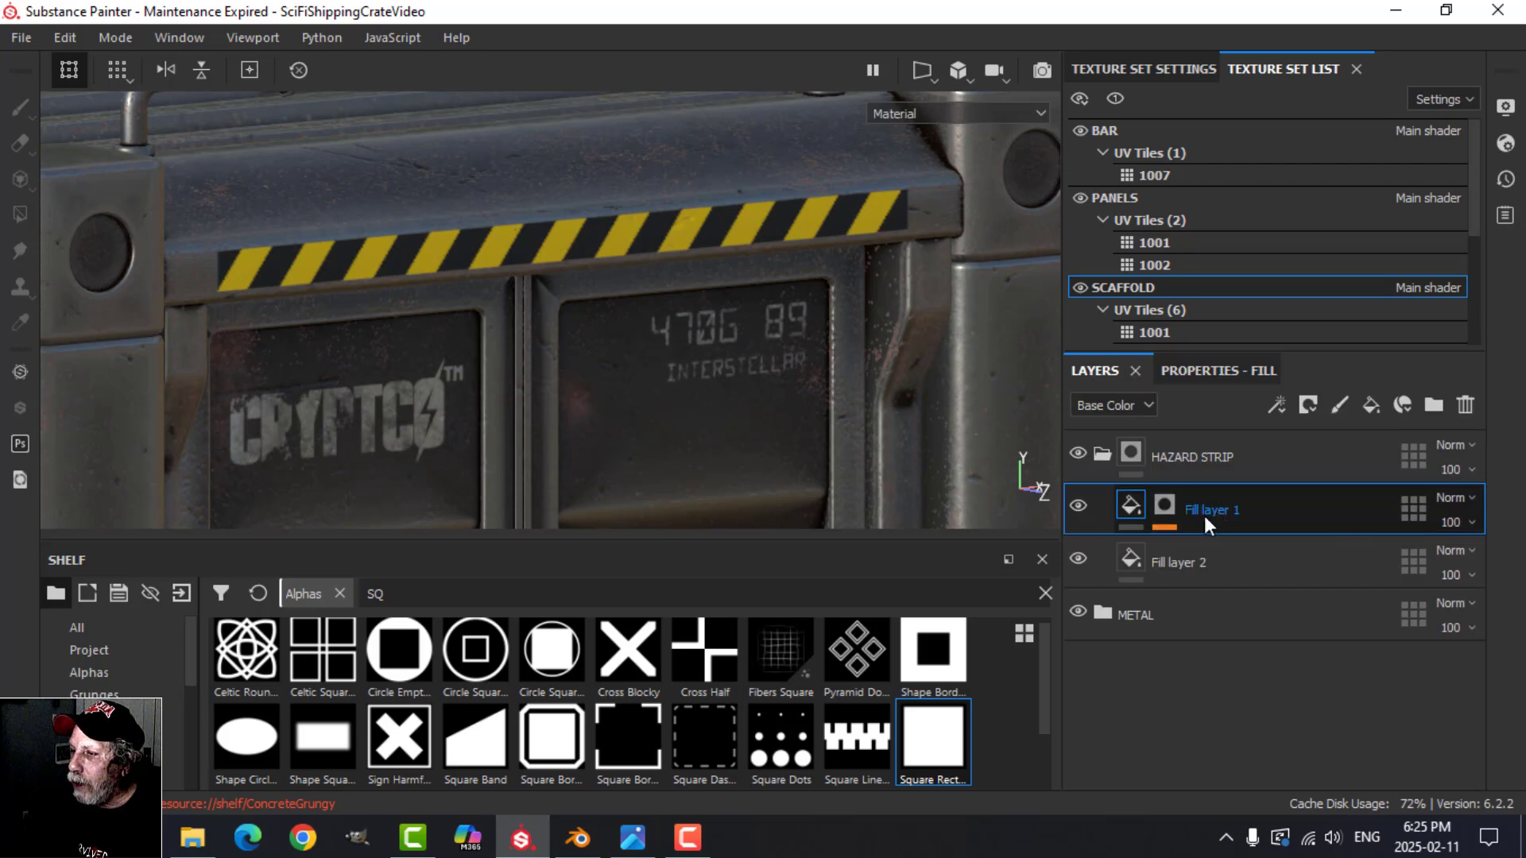
Step: Add an anchor point to the HAZARD STRIP folder's mask and collapse the folder
left_click(1131, 456)
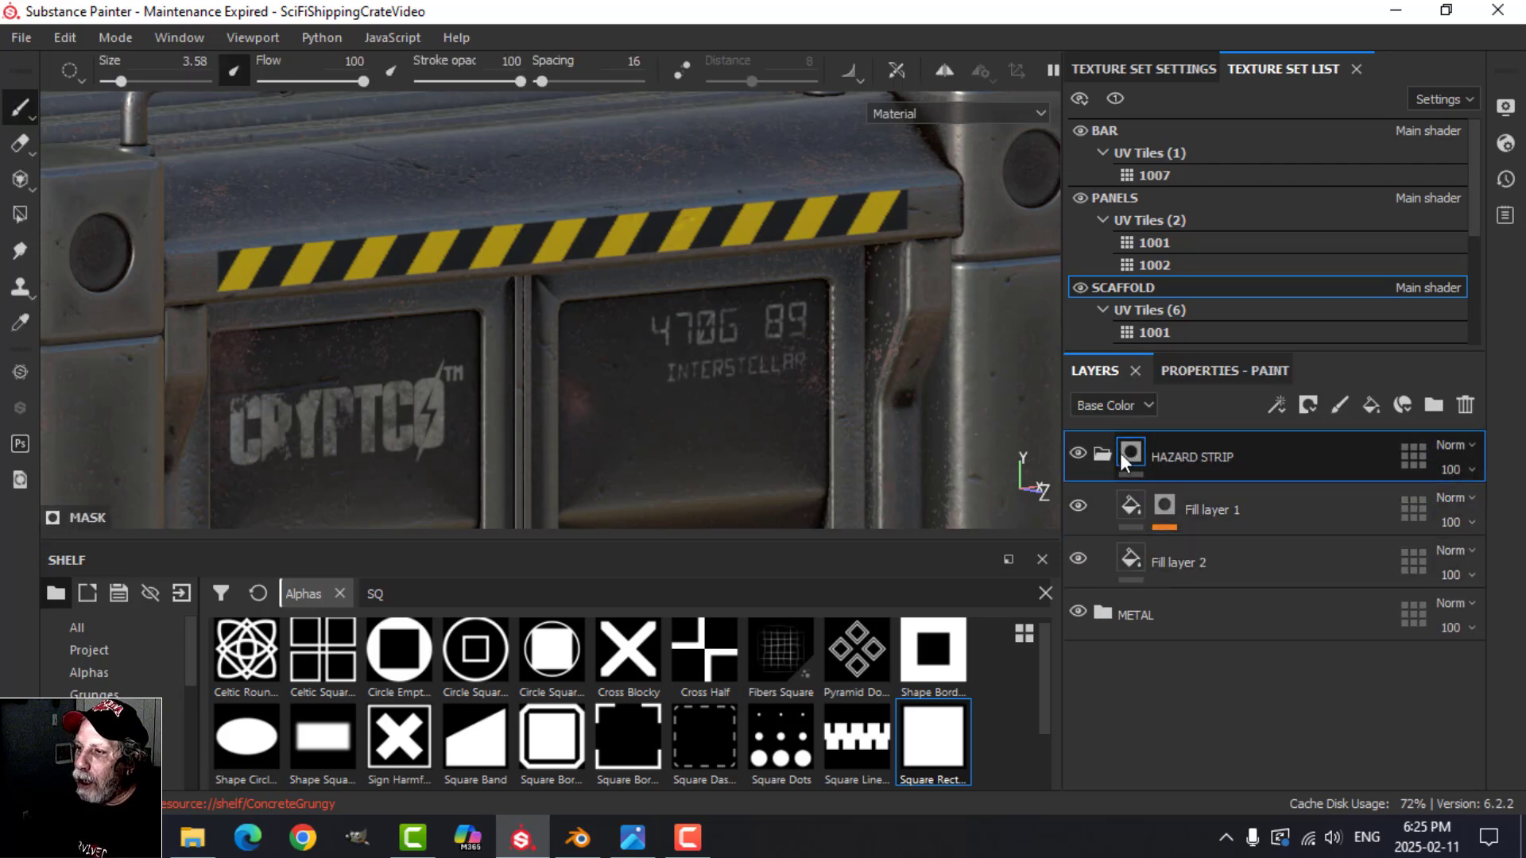
left_click(1276, 404)
left_click(1331, 627)
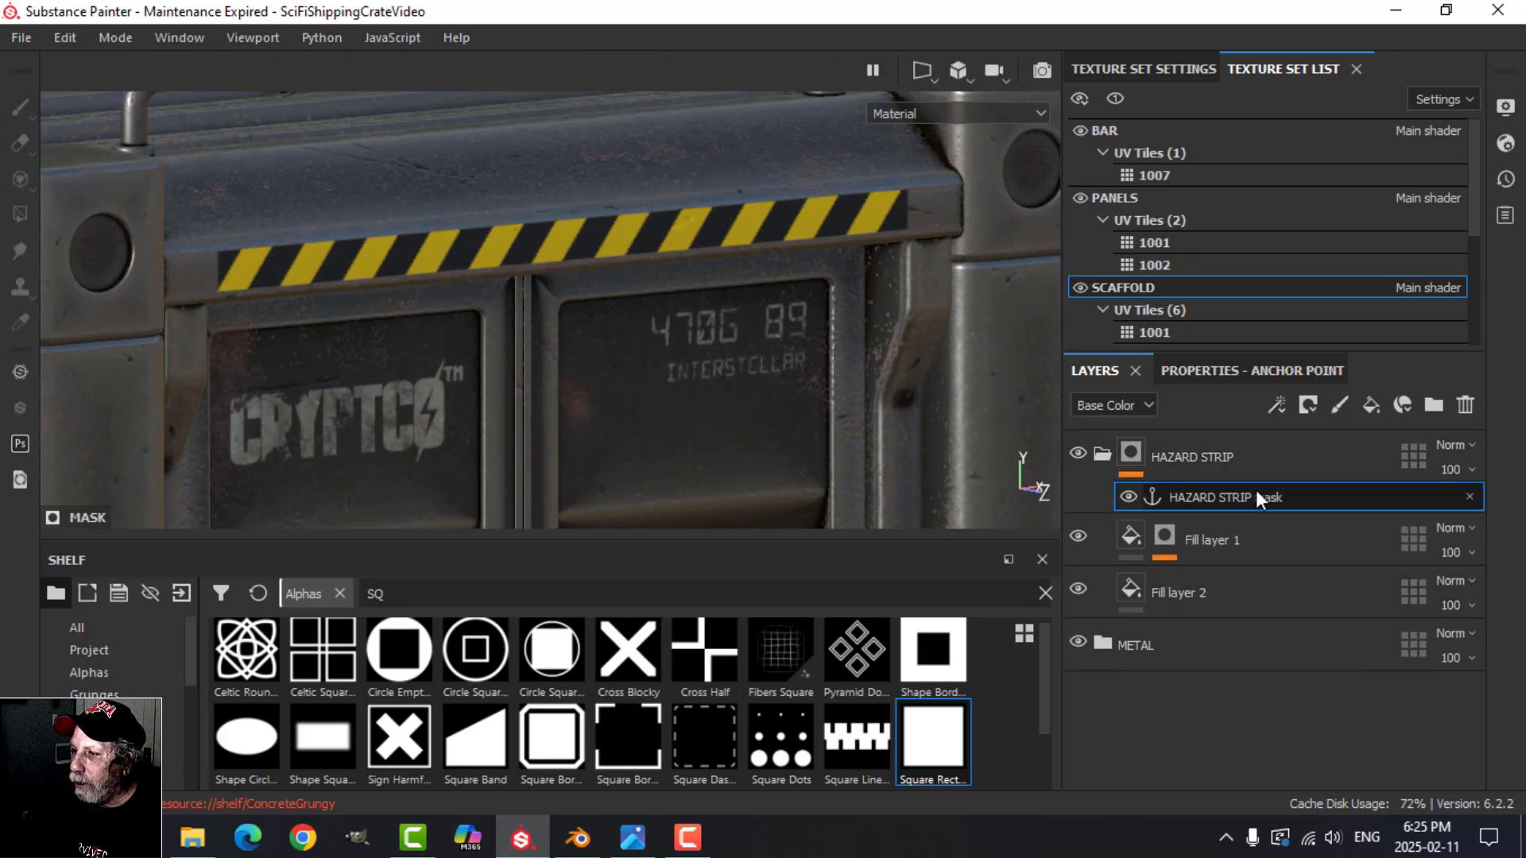
left_click(1103, 453)
Step: Add a fill layer above the HAZARD STRIP folder with only the height channel active, raised to about 0.48
left_click(1133, 451)
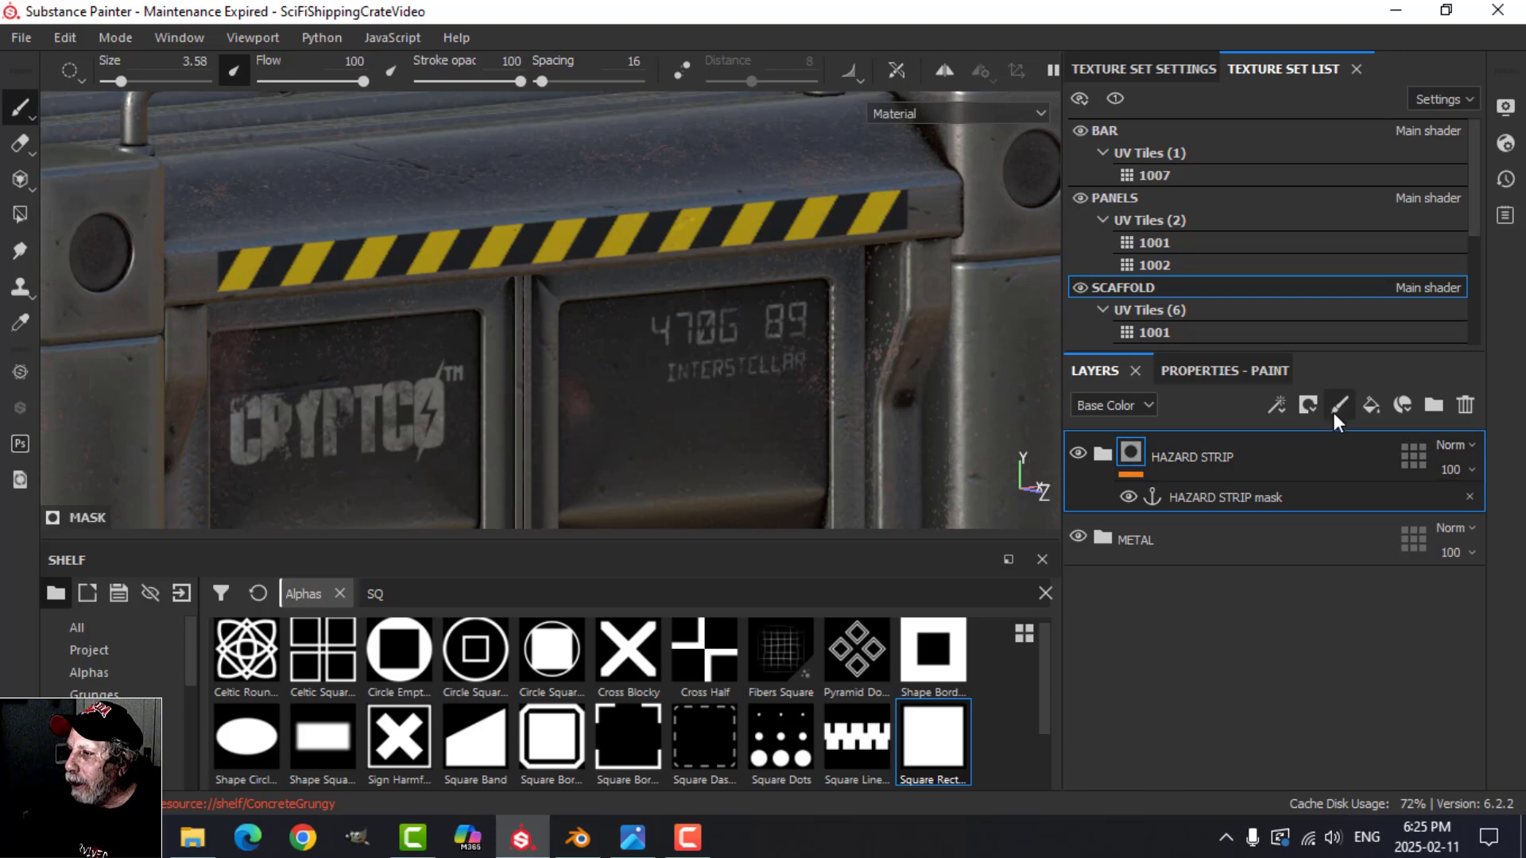
left_click(1371, 406)
left_click(1237, 370)
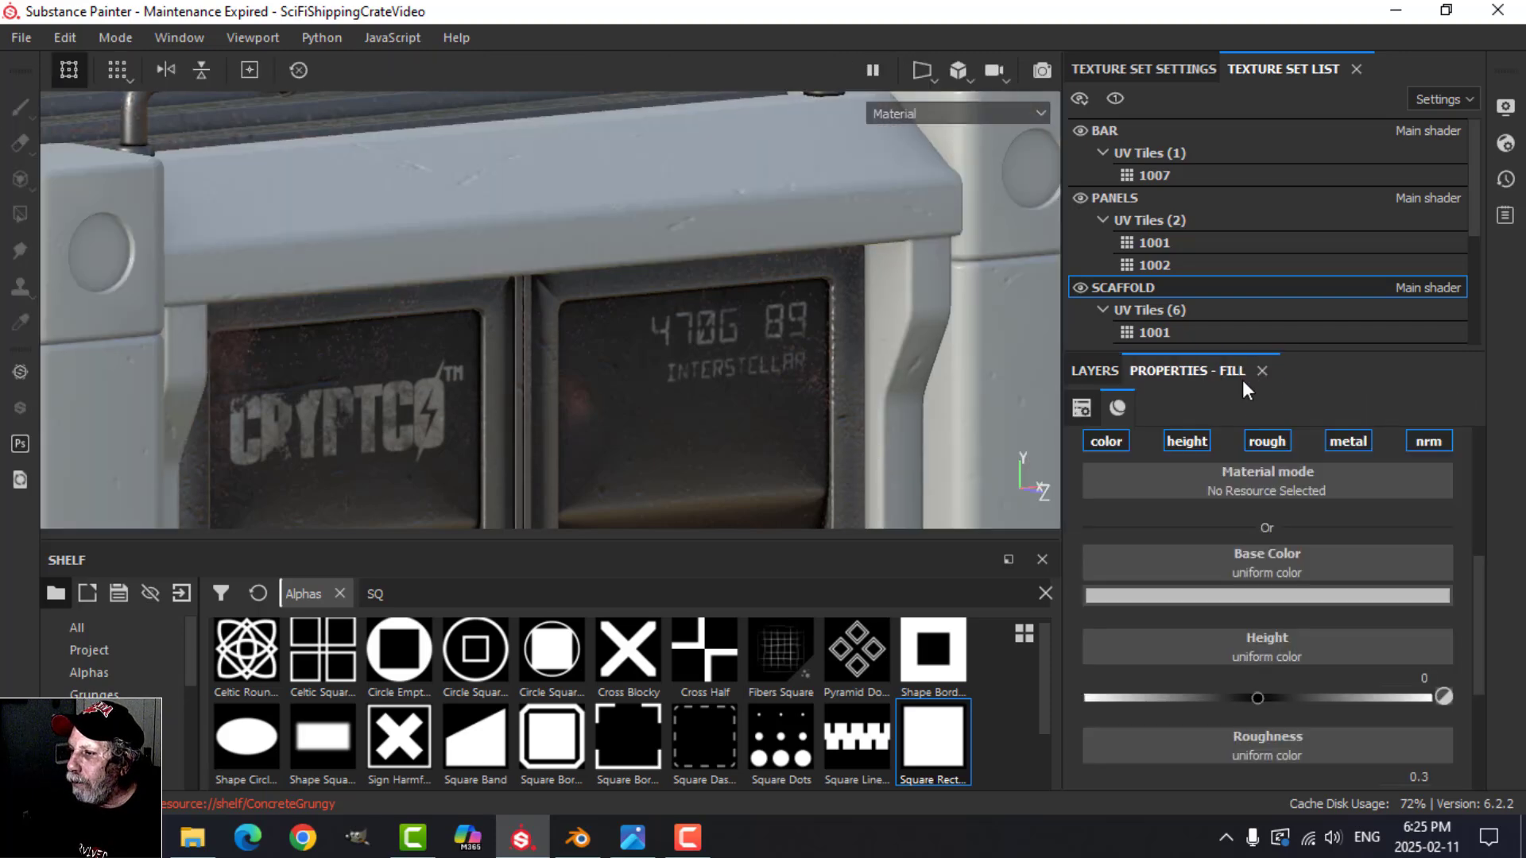
left_click(1184, 442)
left_click_drag(1267, 652, 1342, 652)
left_click(1105, 371)
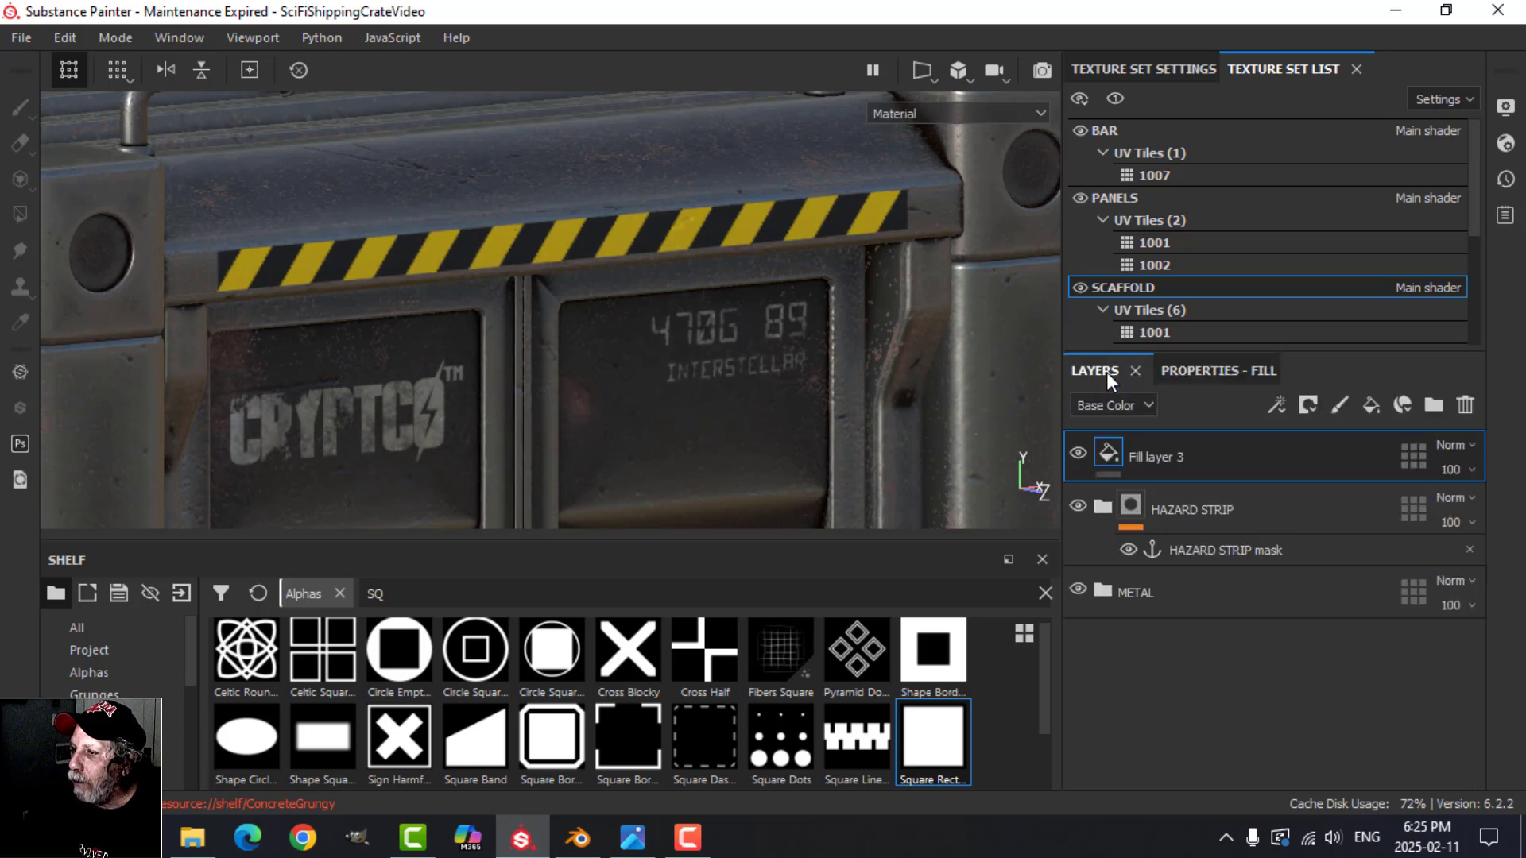
Step: Add a black mask to Fill layer 3 with a fill effect driven by the HAZARD STRIP mask anchor point
left_click(1309, 403)
left_click(1332, 458)
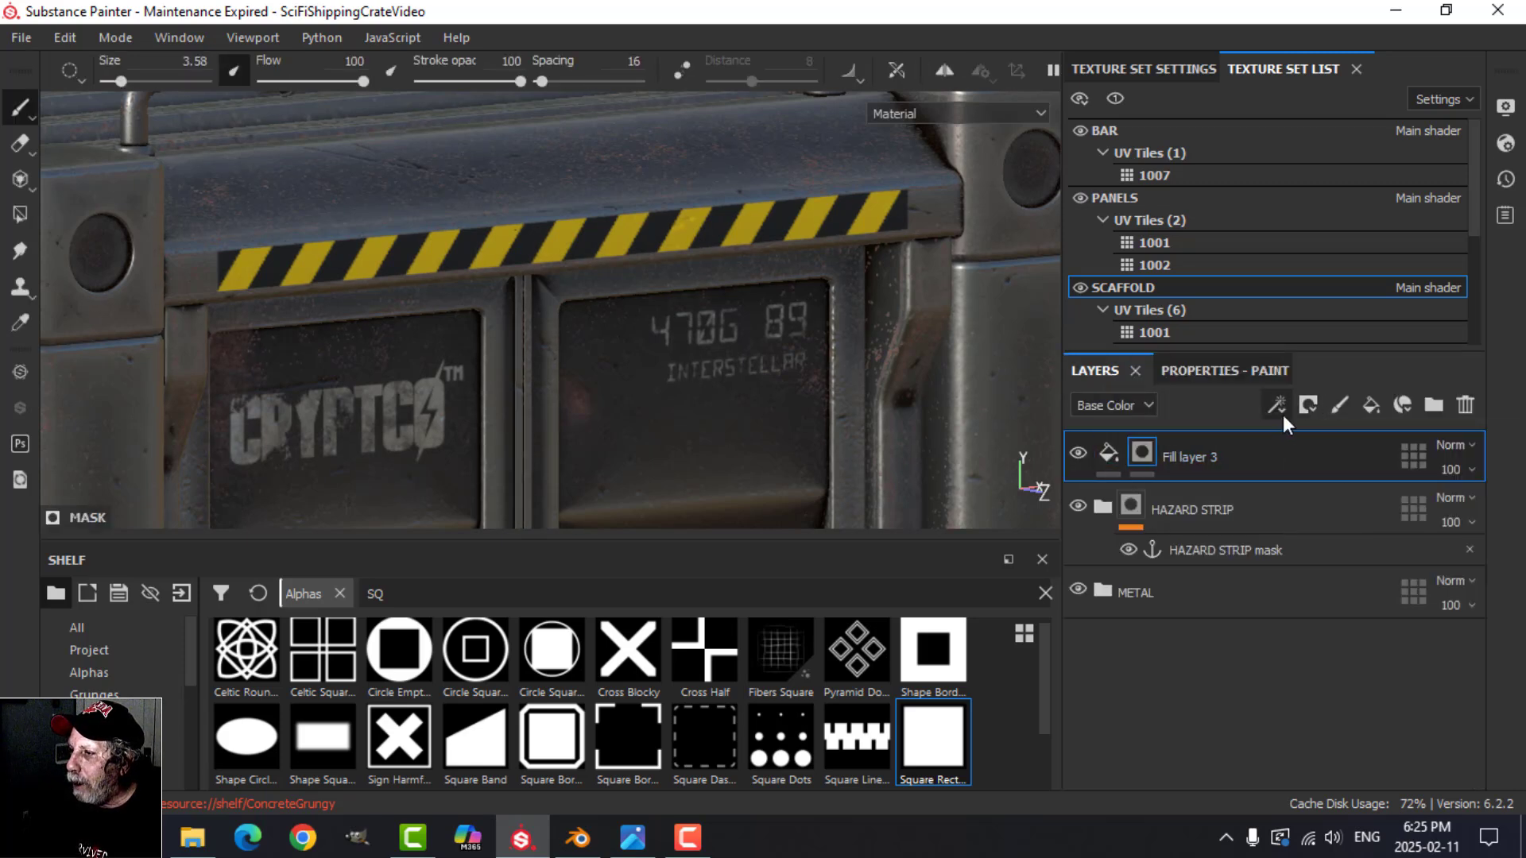
left_click(1277, 406)
left_click(1316, 482)
left_click(1238, 378)
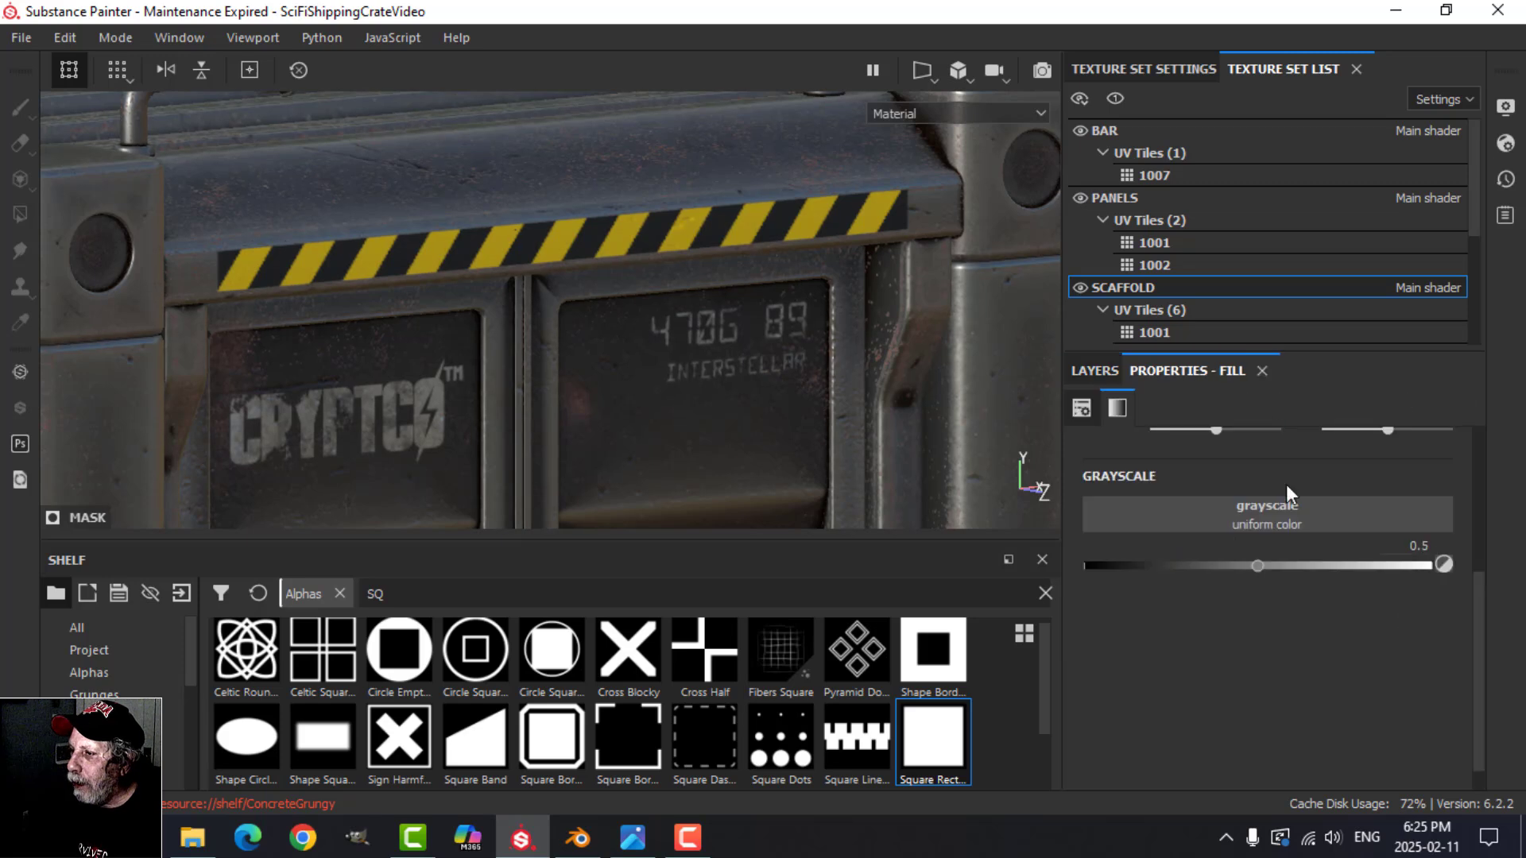
left_click(1287, 509)
left_click(1329, 532)
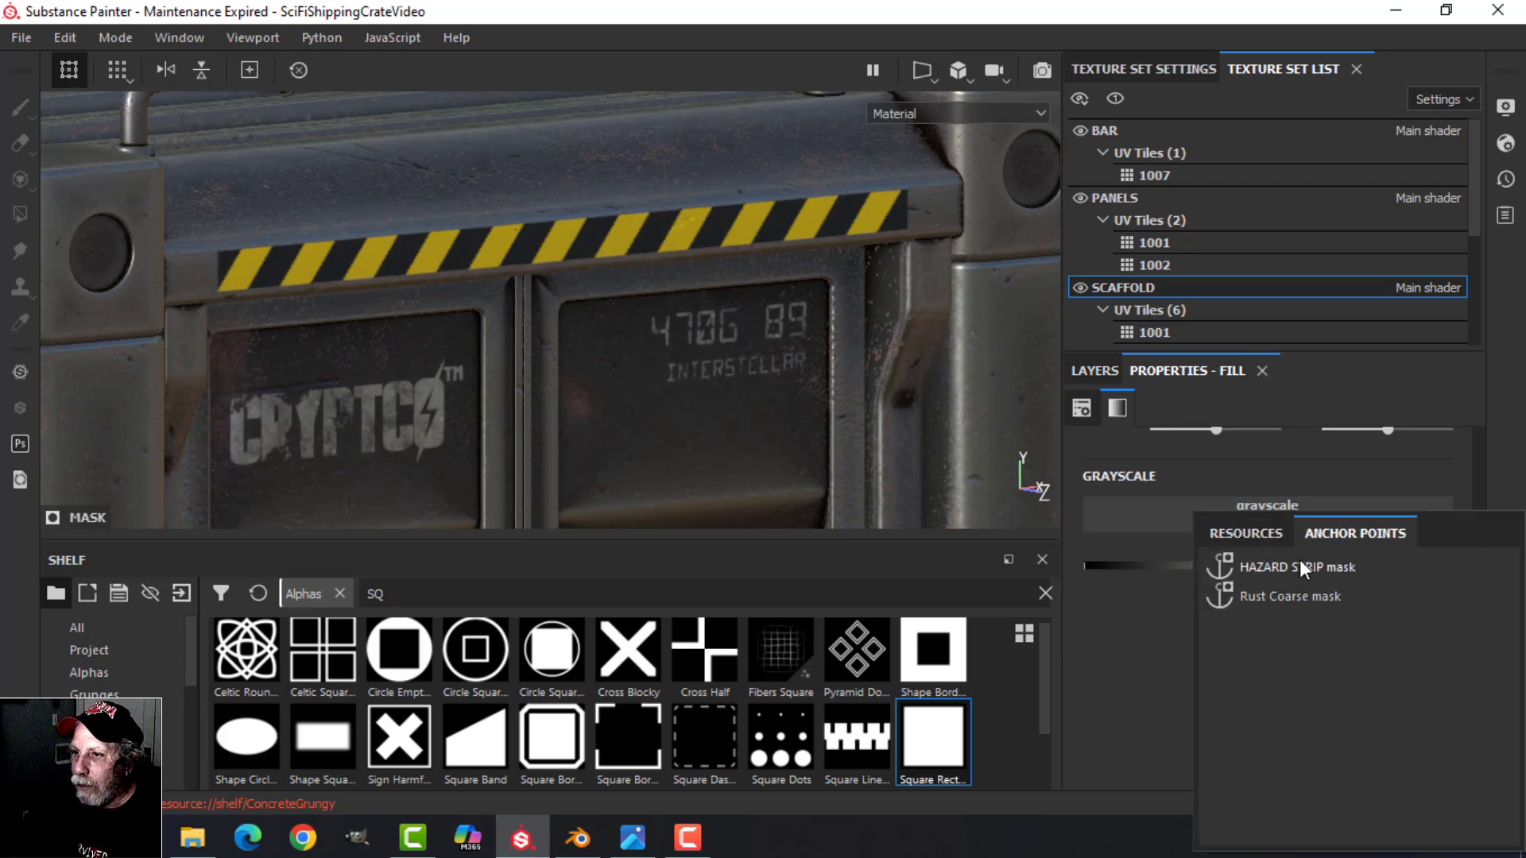
left_click(1299, 564)
left_click_drag(755, 356, 664, 389, "alt")
scroll(626, 403, "down", 2)
Step: Lower Fill layer 3's height so the hazard strip stands out only slightly from the beam
left_click(1111, 369)
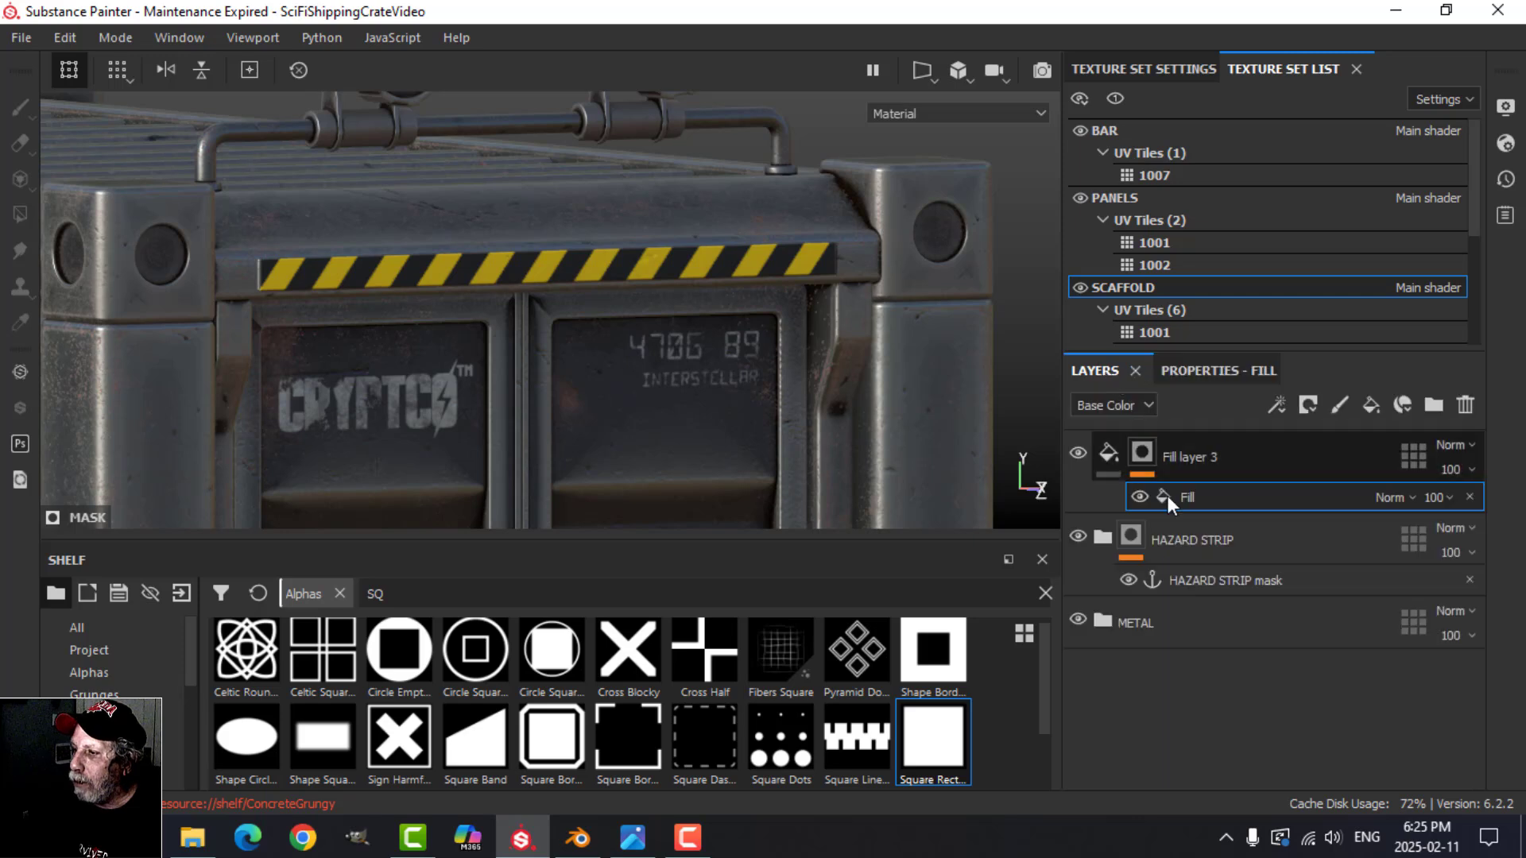
key("1")
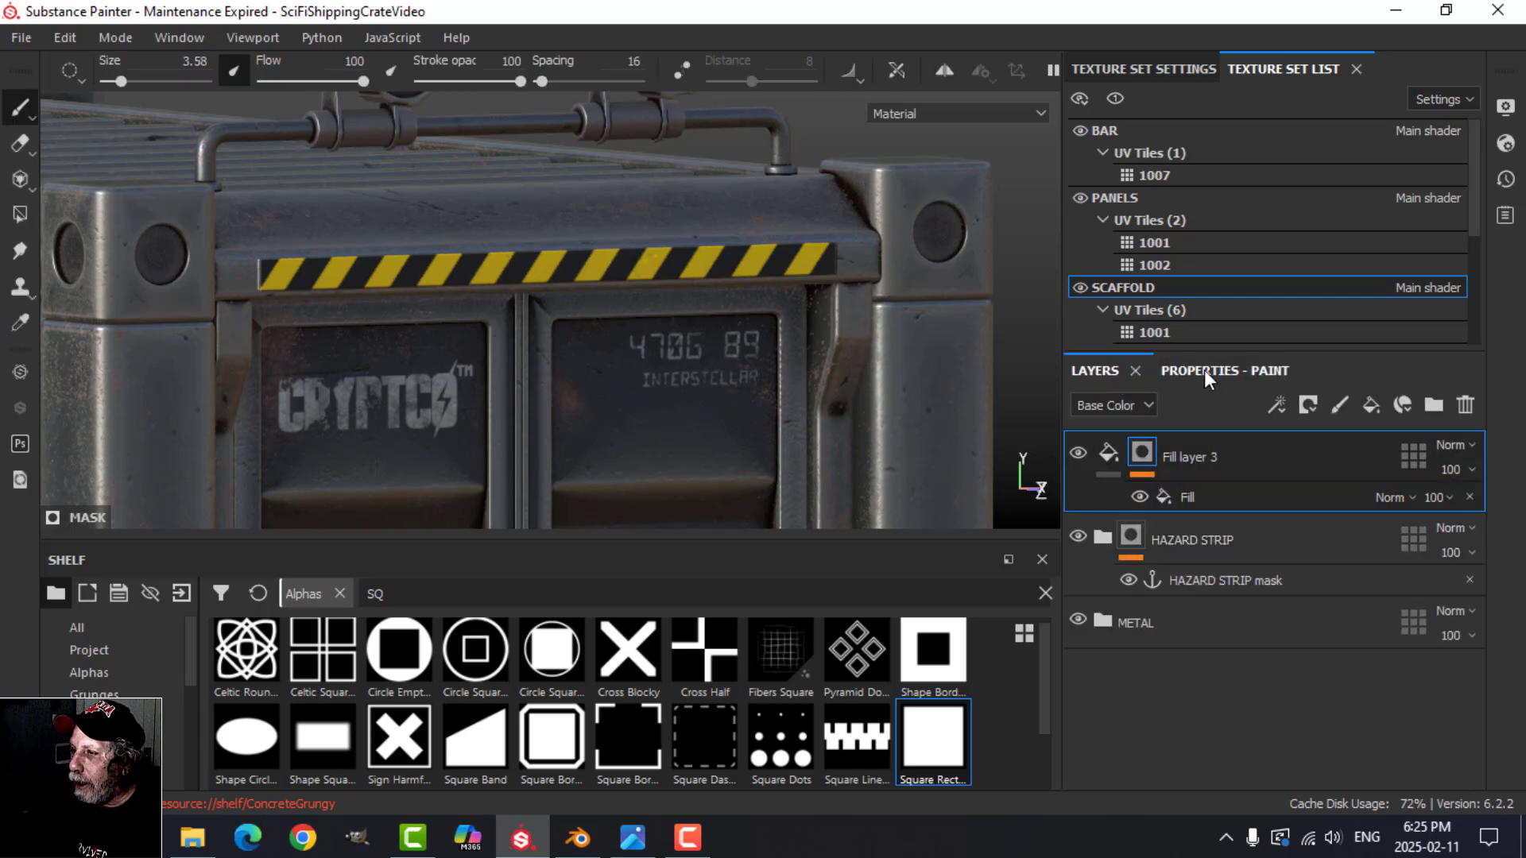
left_click(1204, 369)
left_click(1105, 371)
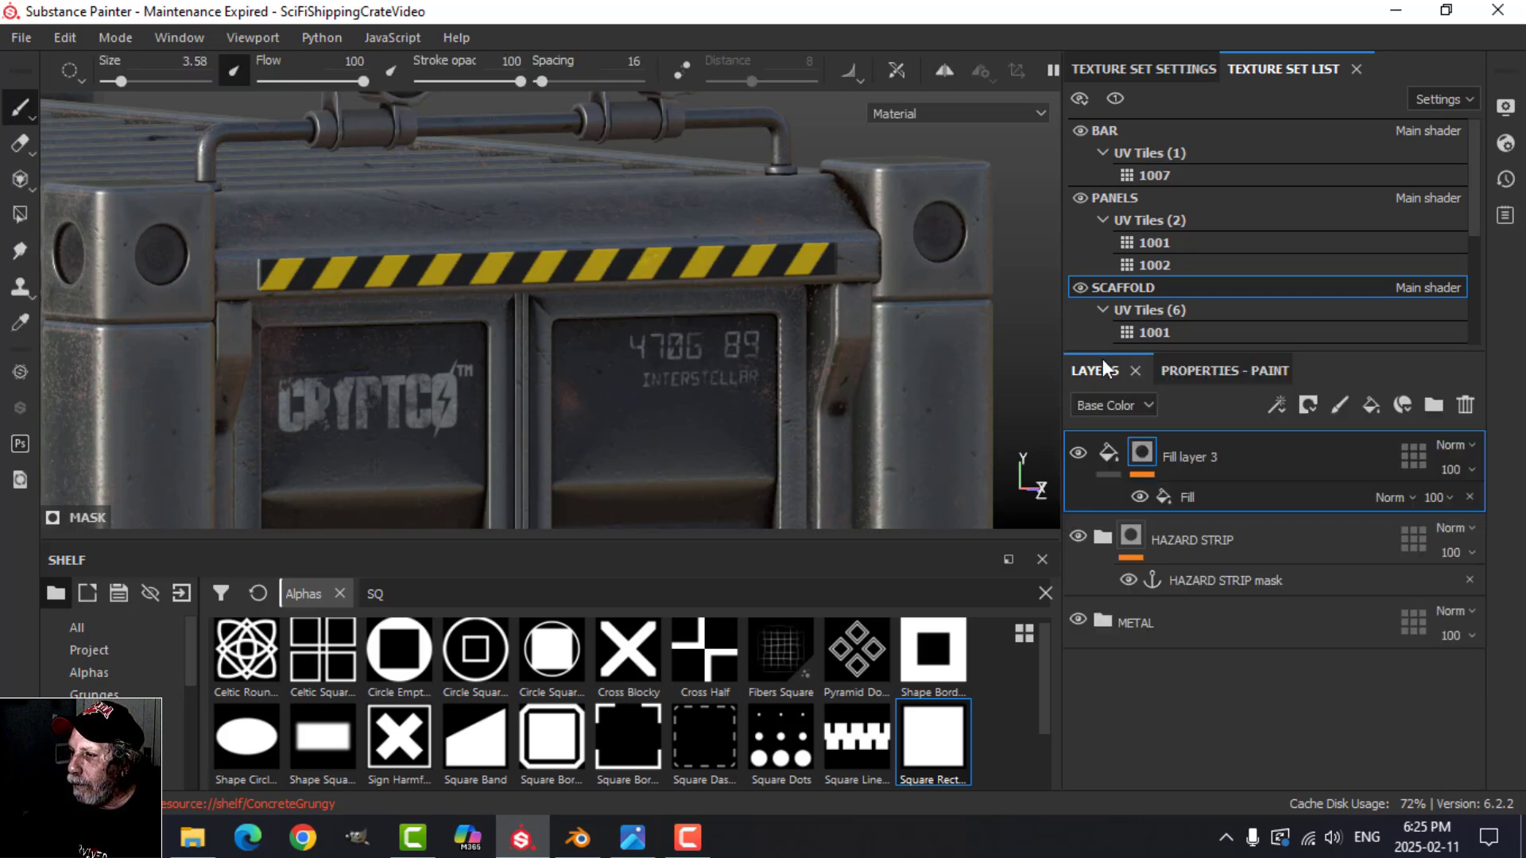
left_click(1160, 472)
left_click(1185, 371)
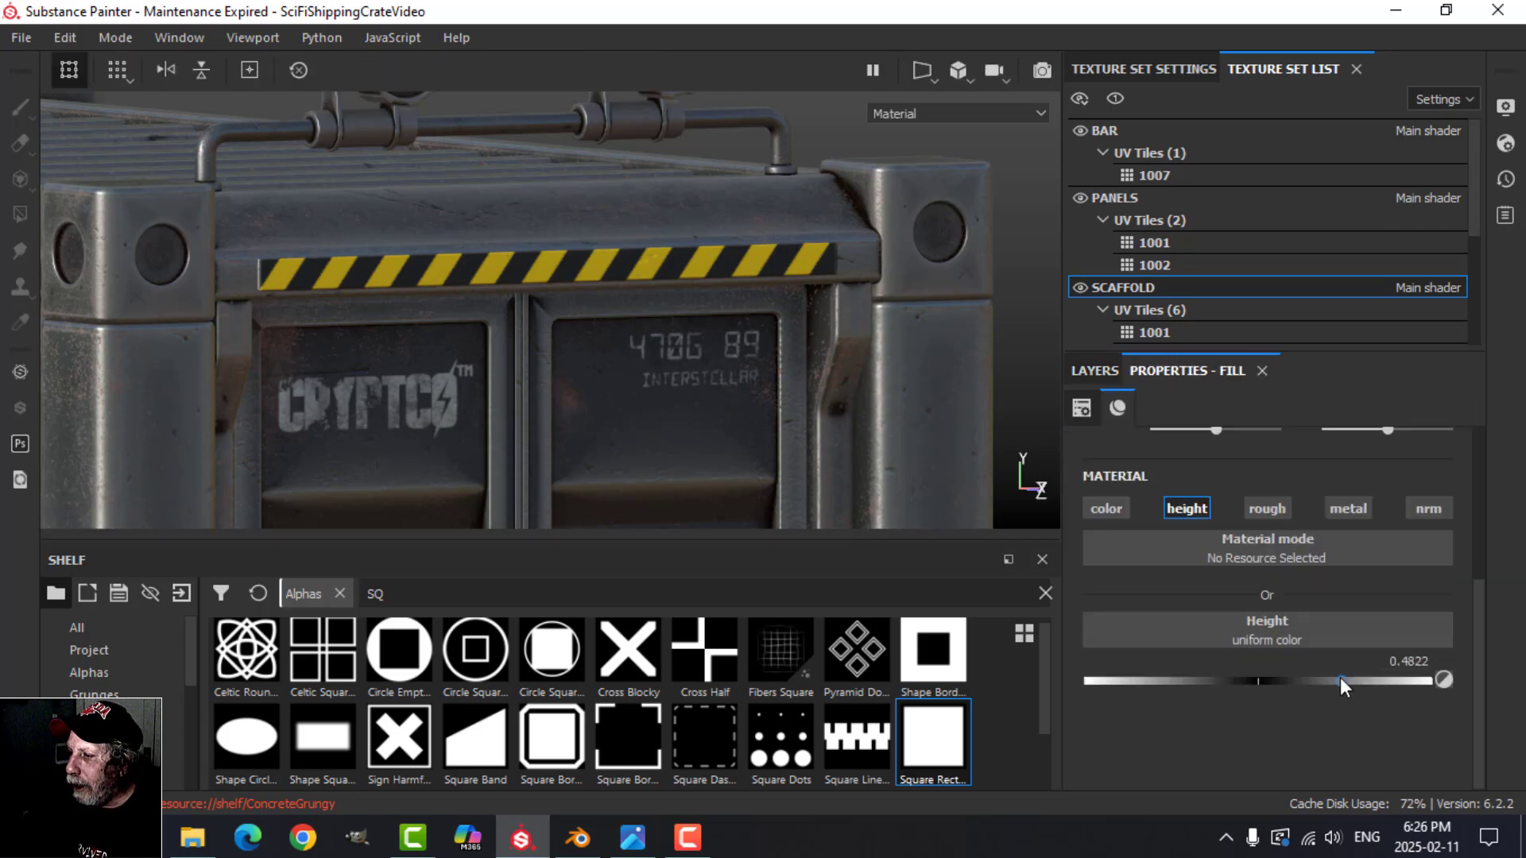
left_click_drag(1339, 677, 1285, 680)
left_click(1108, 378)
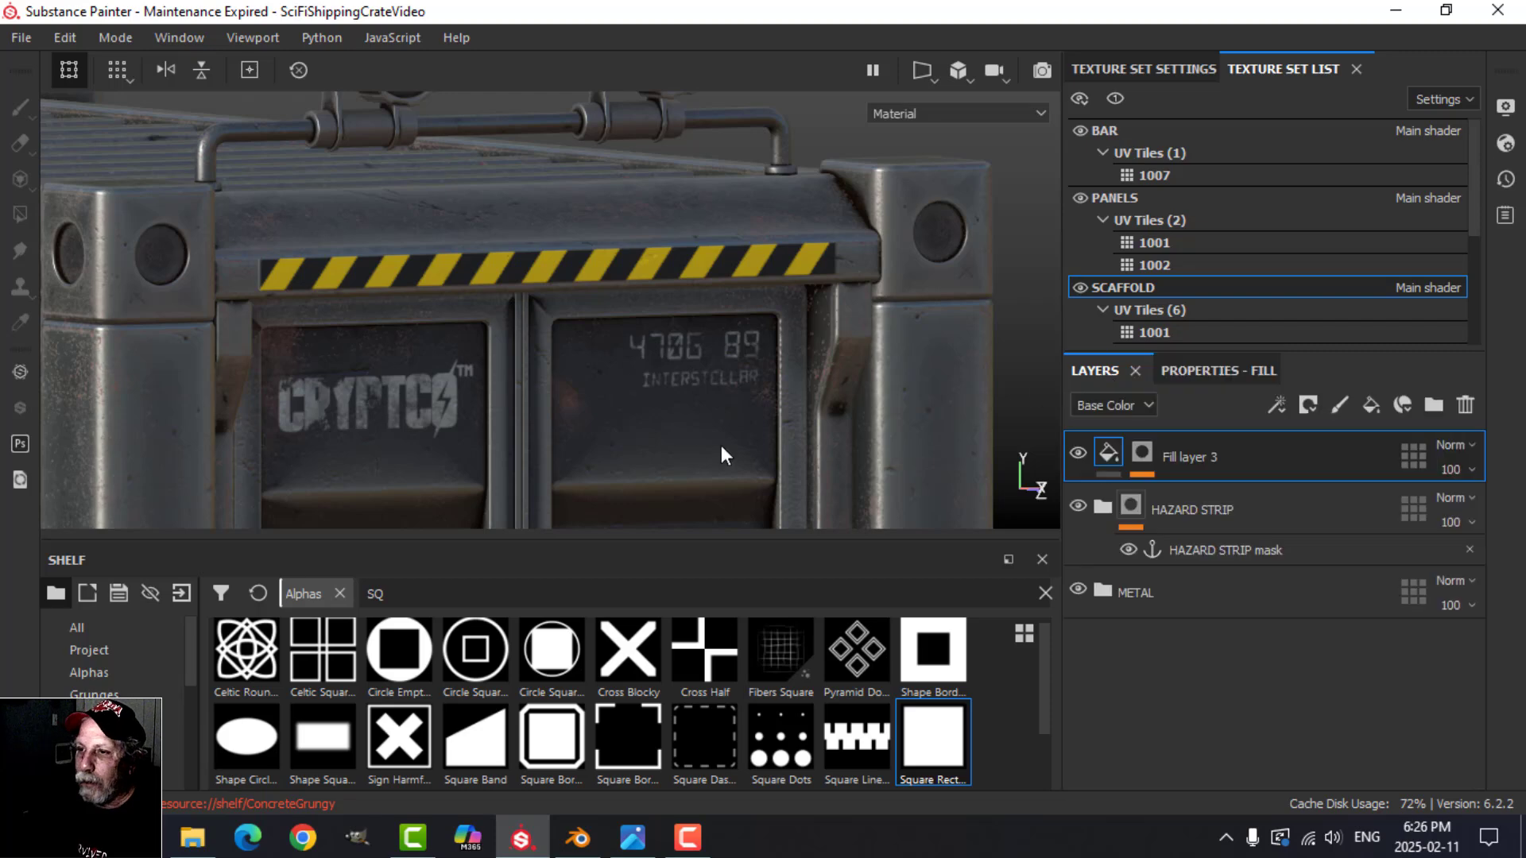
Step: Add a paint effect above the Stripes fill in Fill layer 1's mask
left_click_drag(721, 445, 785, 418, "alt")
left_click(957, 75)
left_click(986, 103)
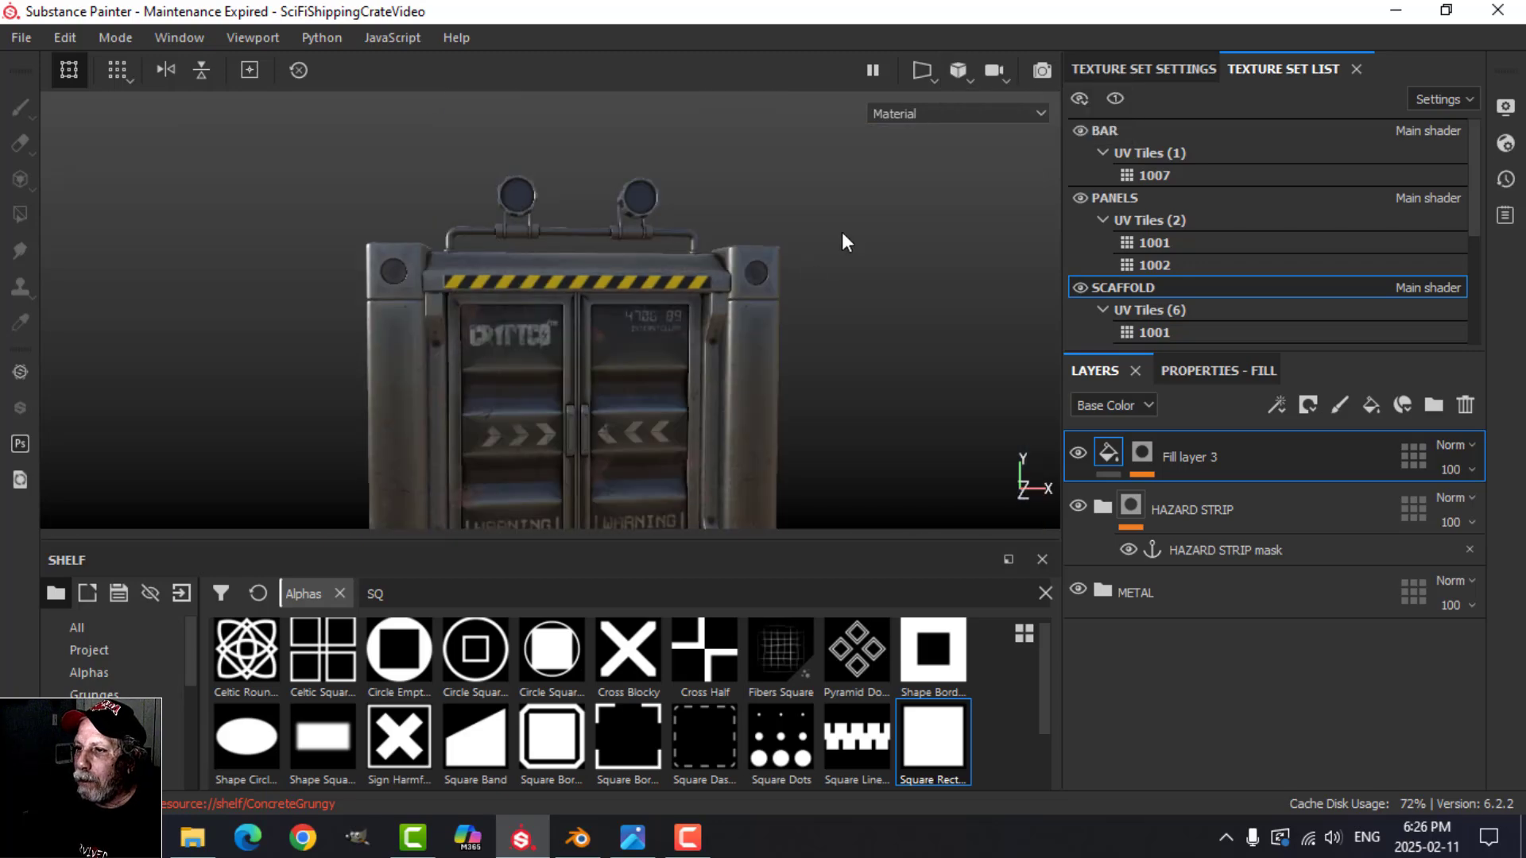
scroll(680, 361, "up", 5)
left_click_drag(680, 361, 641, 350, "alt")
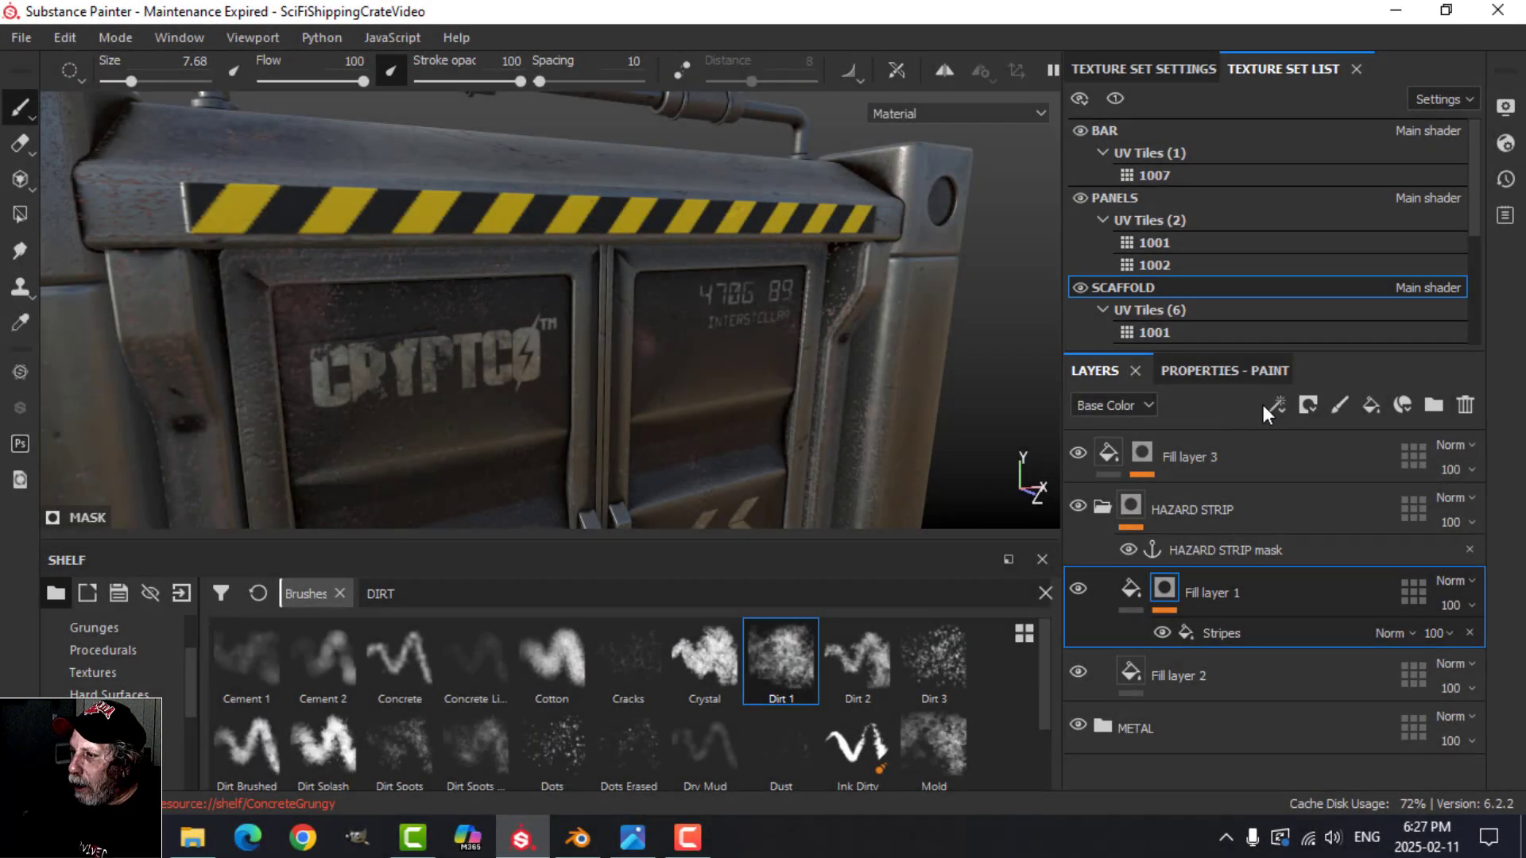
left_click(1276, 405)
left_click(1335, 463)
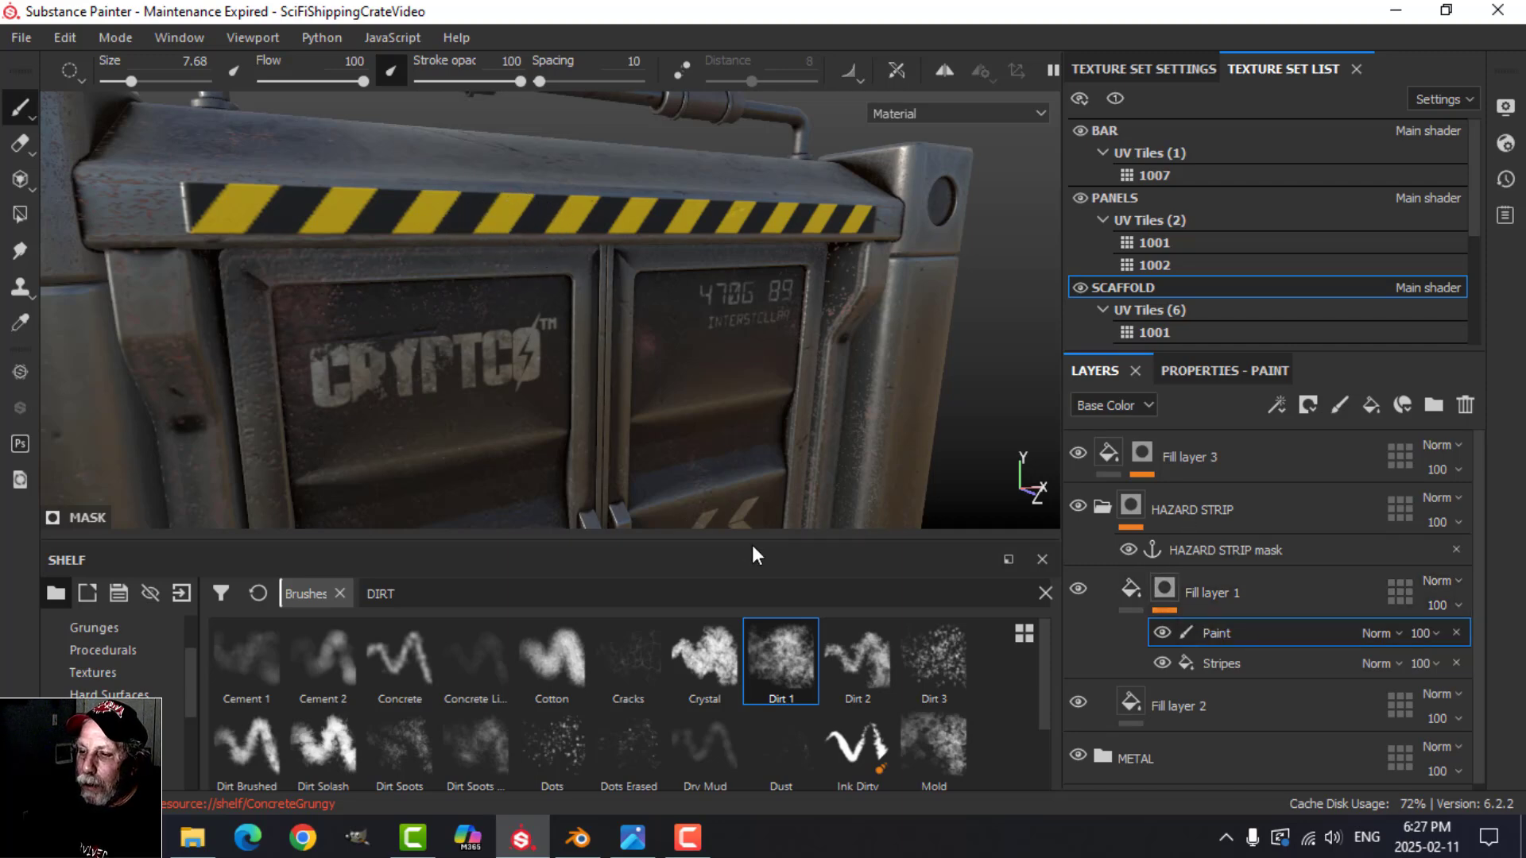
Step: Wear away parts of the yellow stripes with the Dirt 1 brush at size 7.68 and flow 100, undoing the last strokes
mouse_move(592, 462)
left_mouse_down("alt")
mouse_move(647, 456)
mouse_move(619, 431)
left_mouse_up("alt")
left_click_drag(472, 212, 658, 213)
key("ctrl+z")
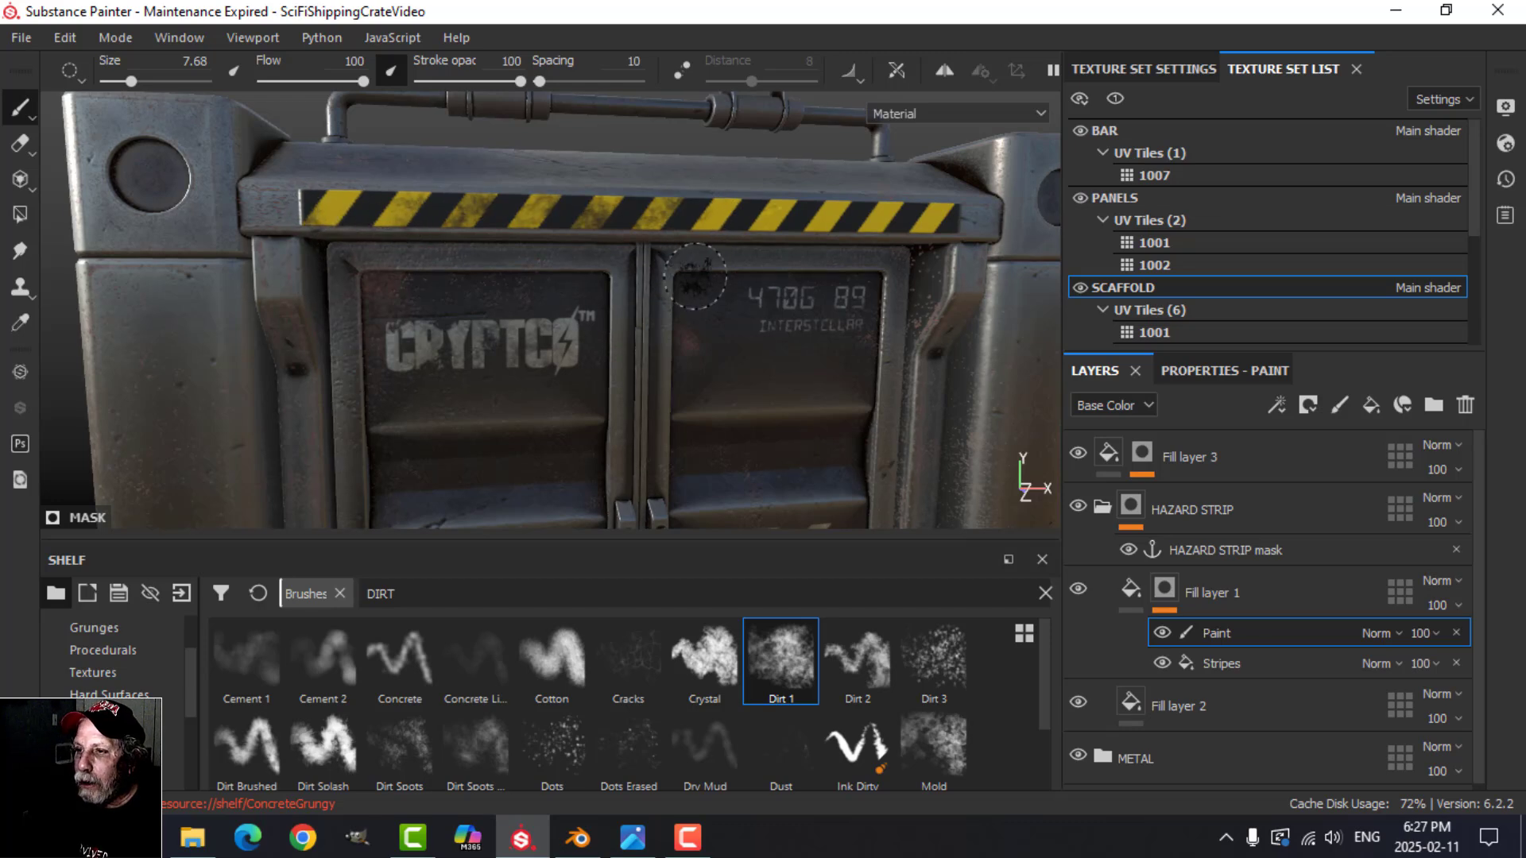
key("ctrl+z")
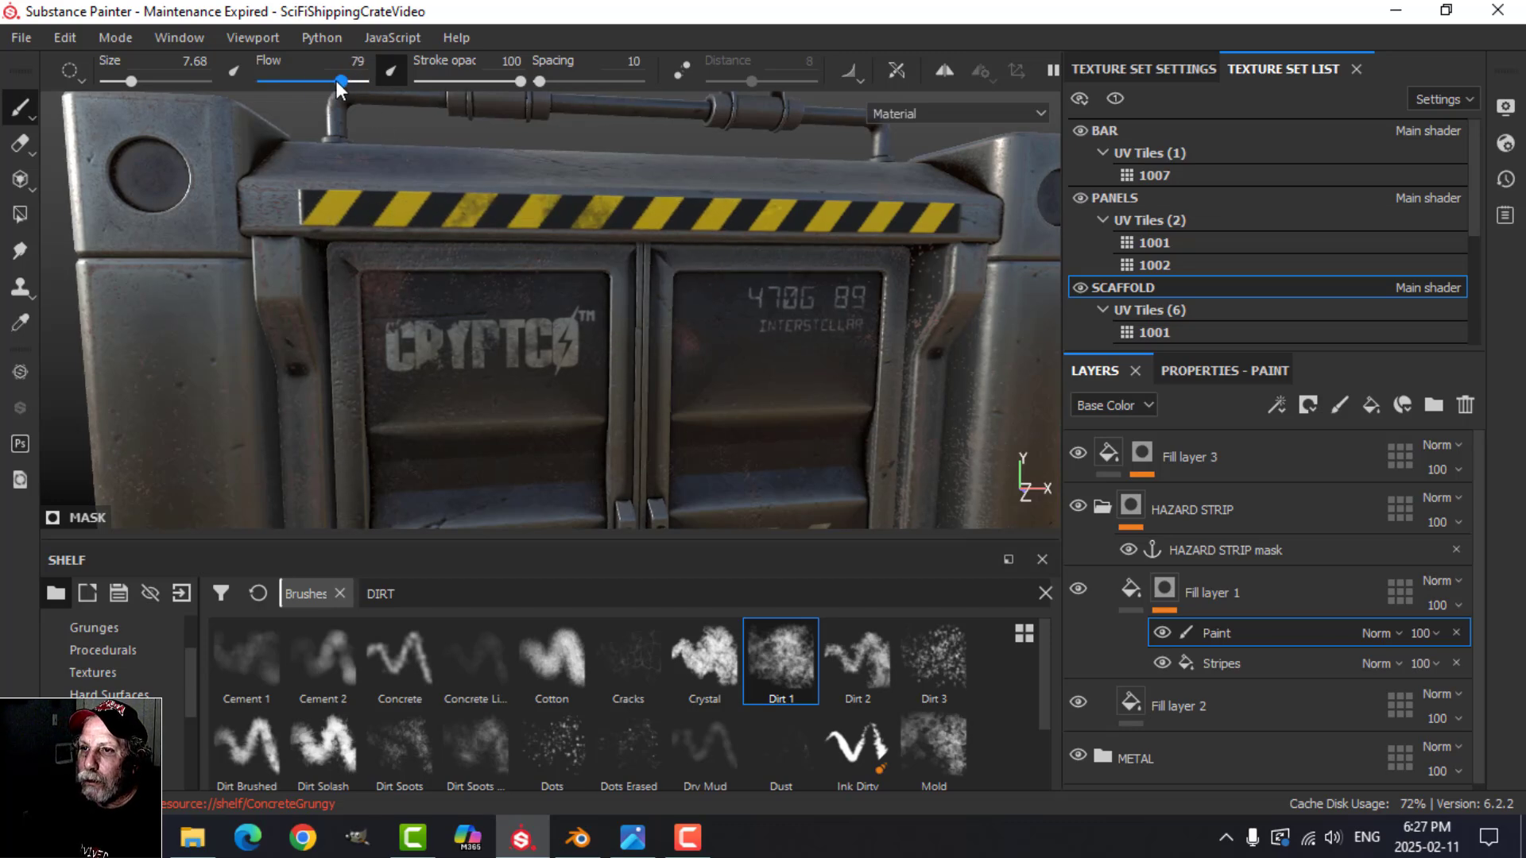
Step: Erode more of the yellow stripes with the Dirt 1 brush at size 8.82 and flow 73
left_click_drag(340, 81, 296, 81)
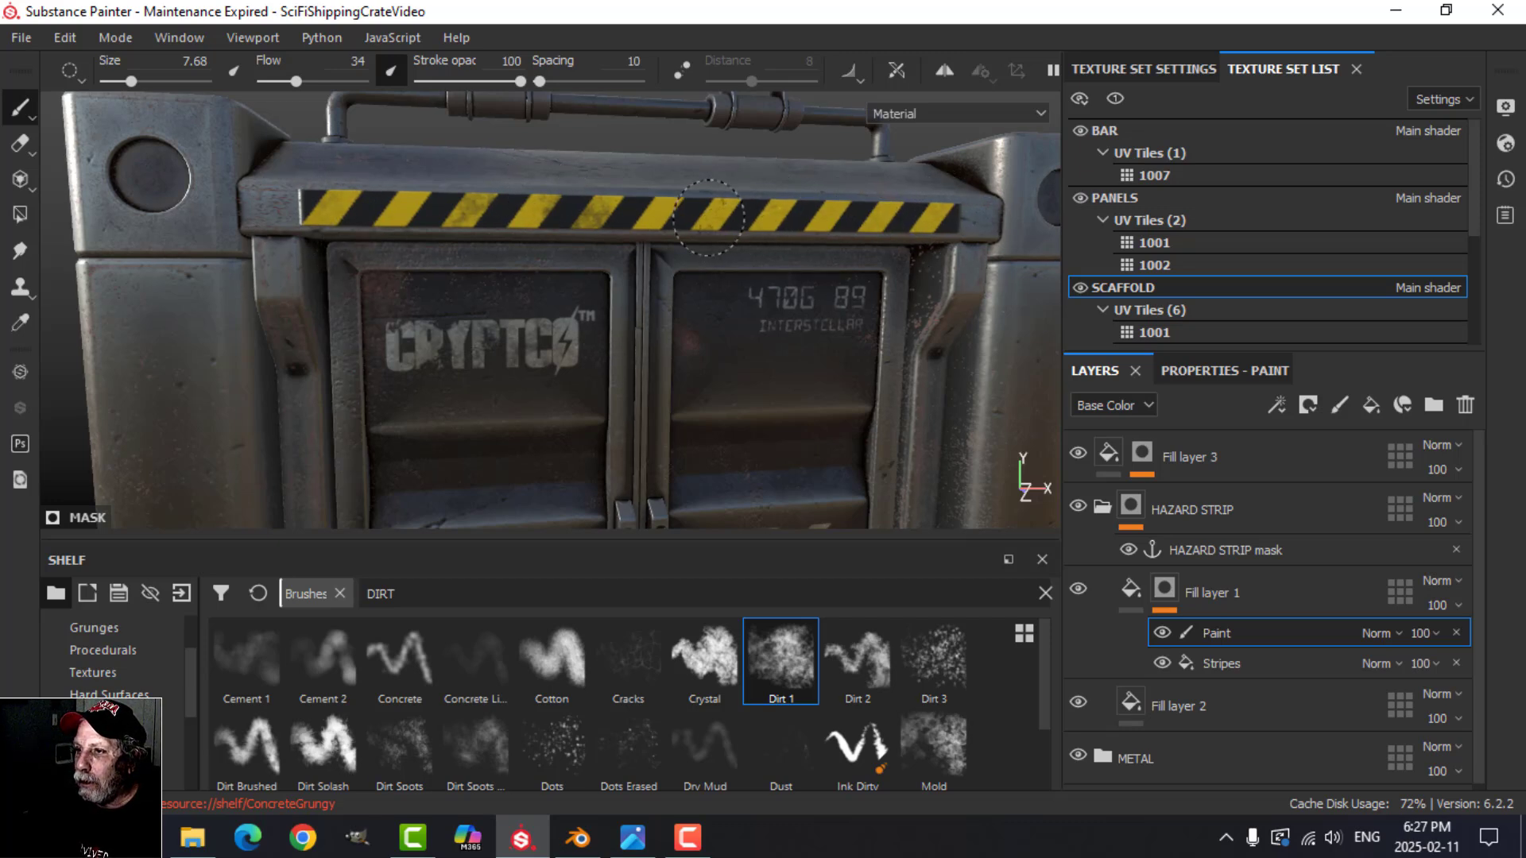
key("bracketright")
key("bracketright")
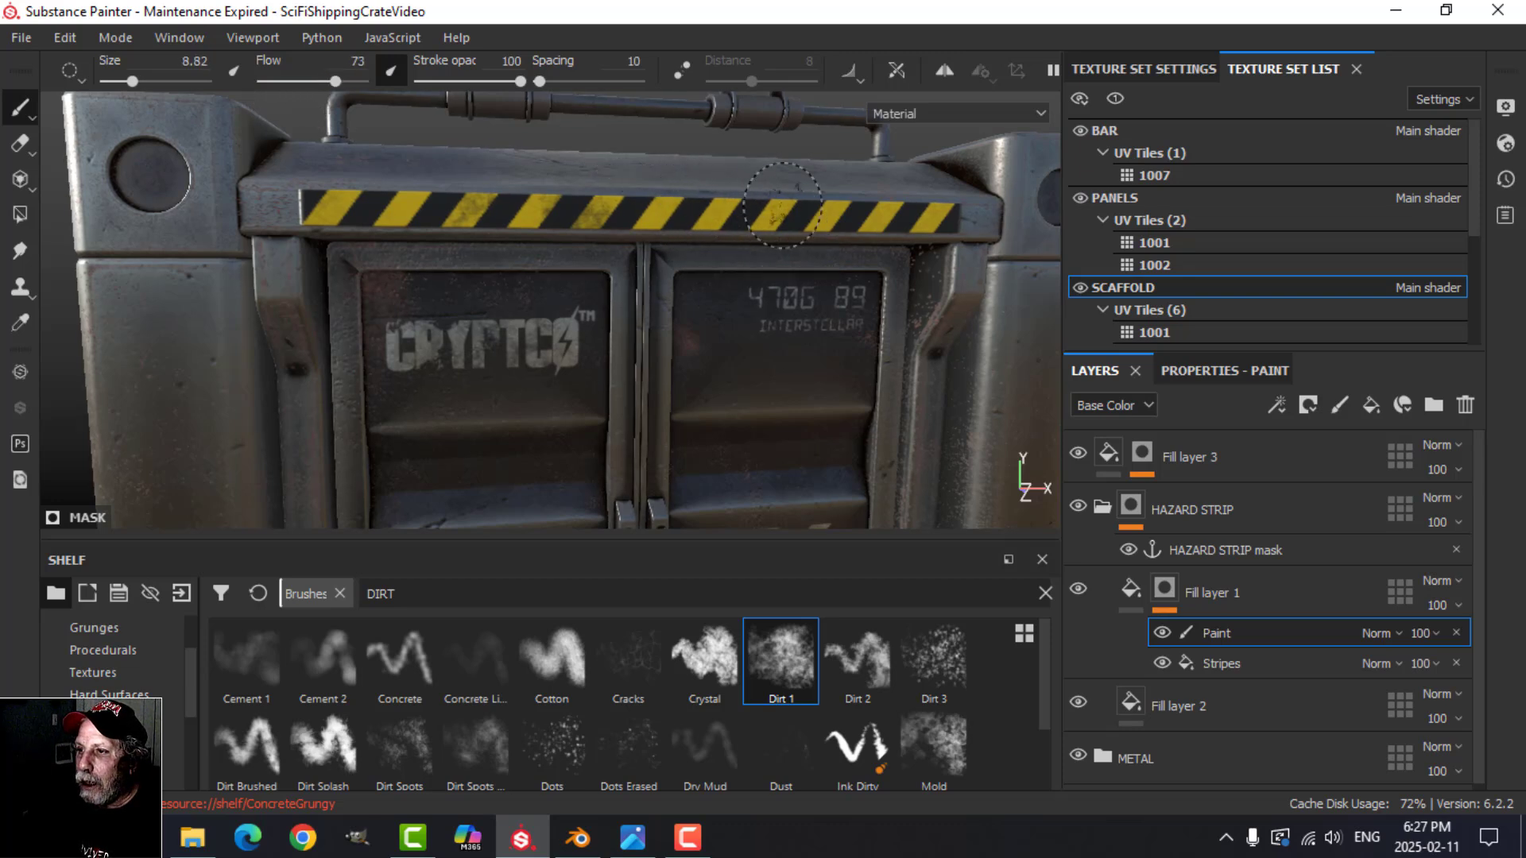
left_click_drag(719, 317, 793, 347, "alt")
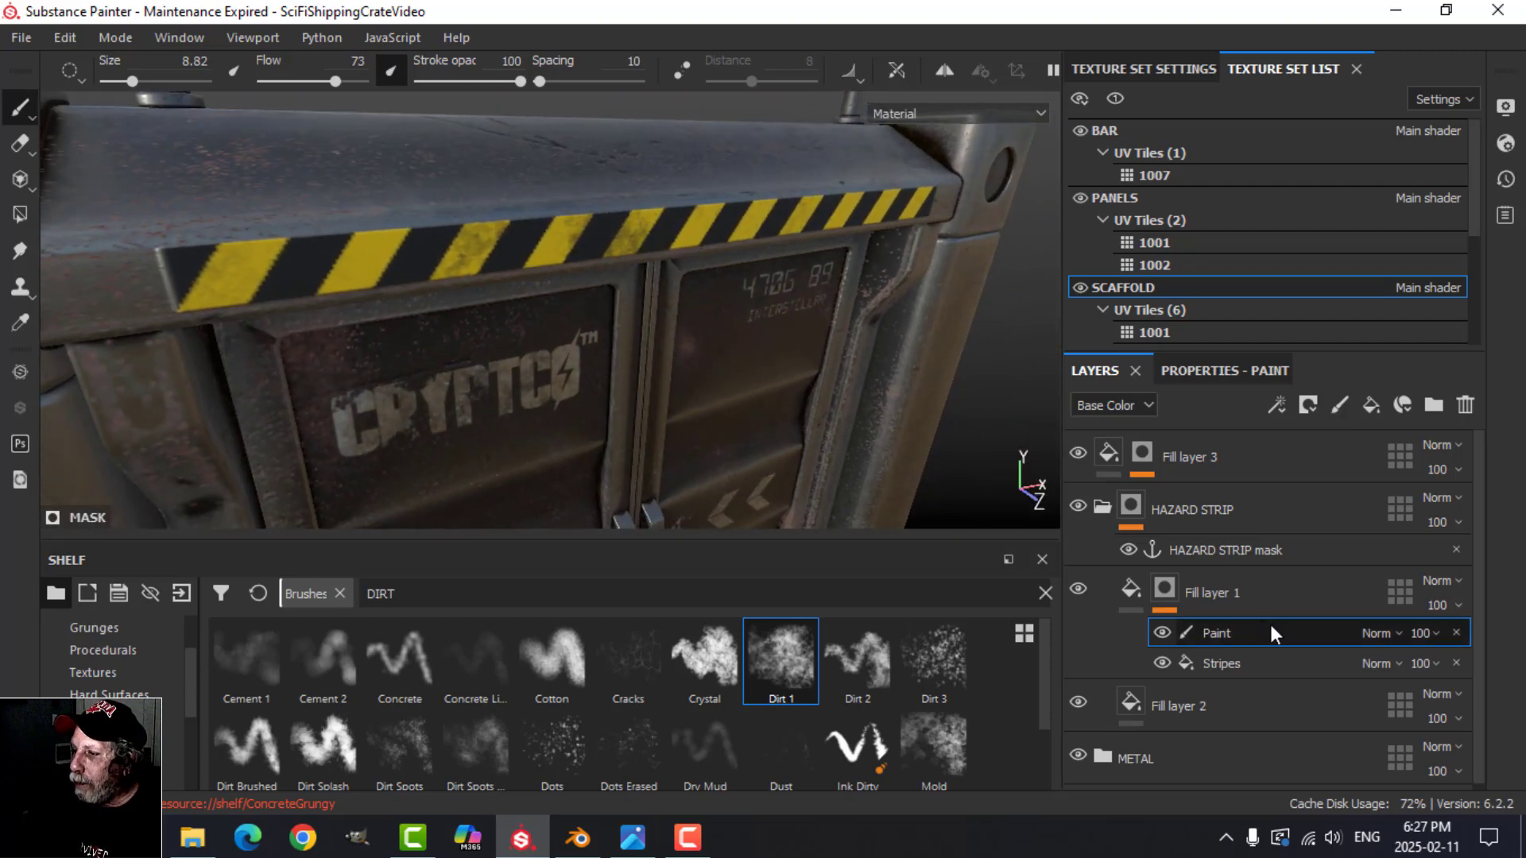
Step: Add a paint effect above the anchor point in the HAZARD STRIP folder's mask
left_click(1276, 406)
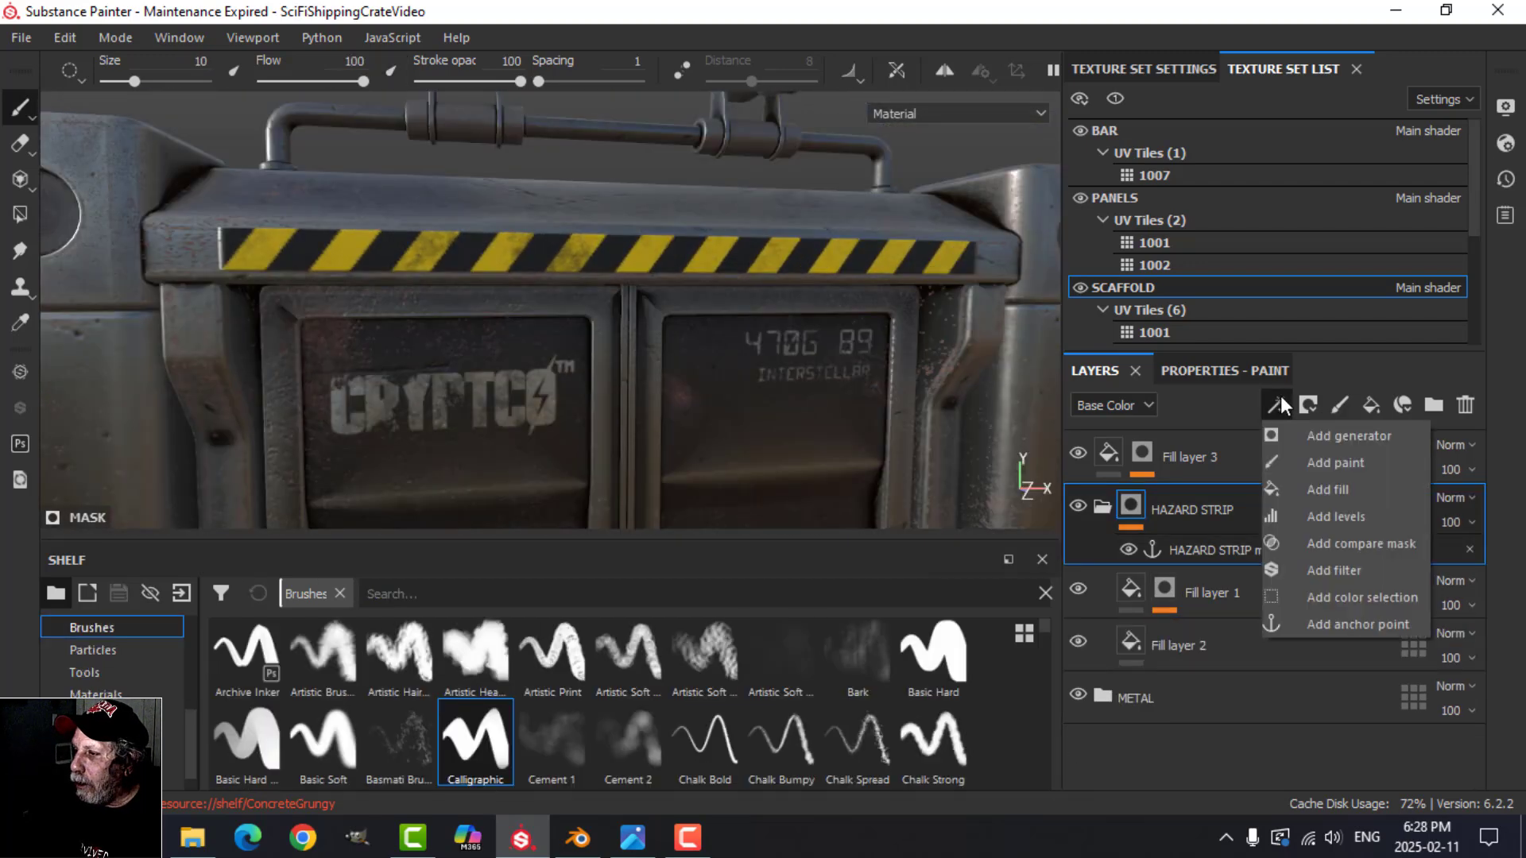
left_click(1311, 469)
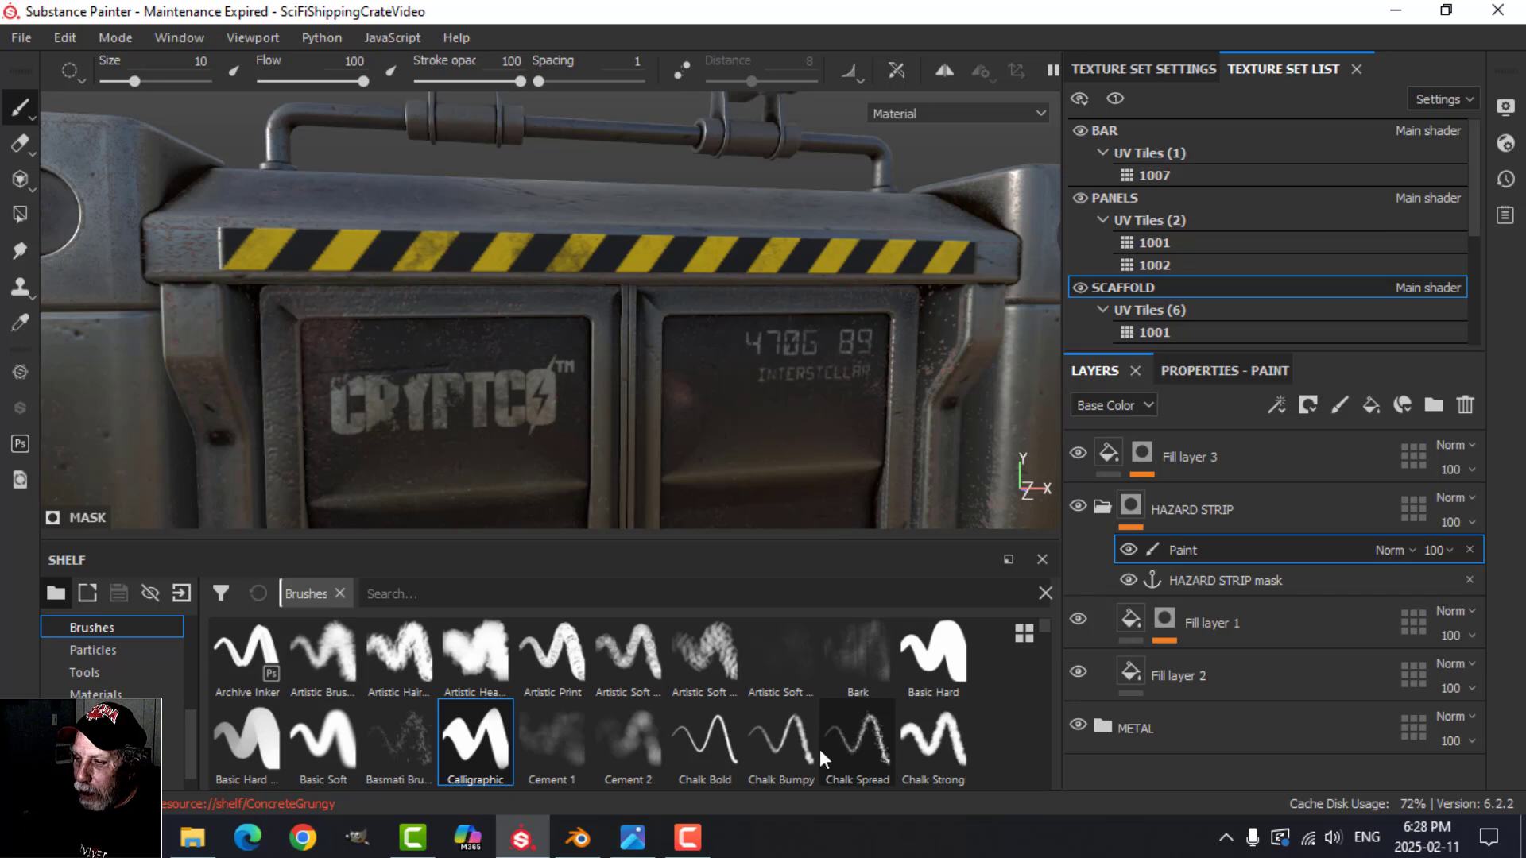
Step: Try wearing down the hazard strip with the Chalk Strong brush and undo the stroke
left_click(792, 745)
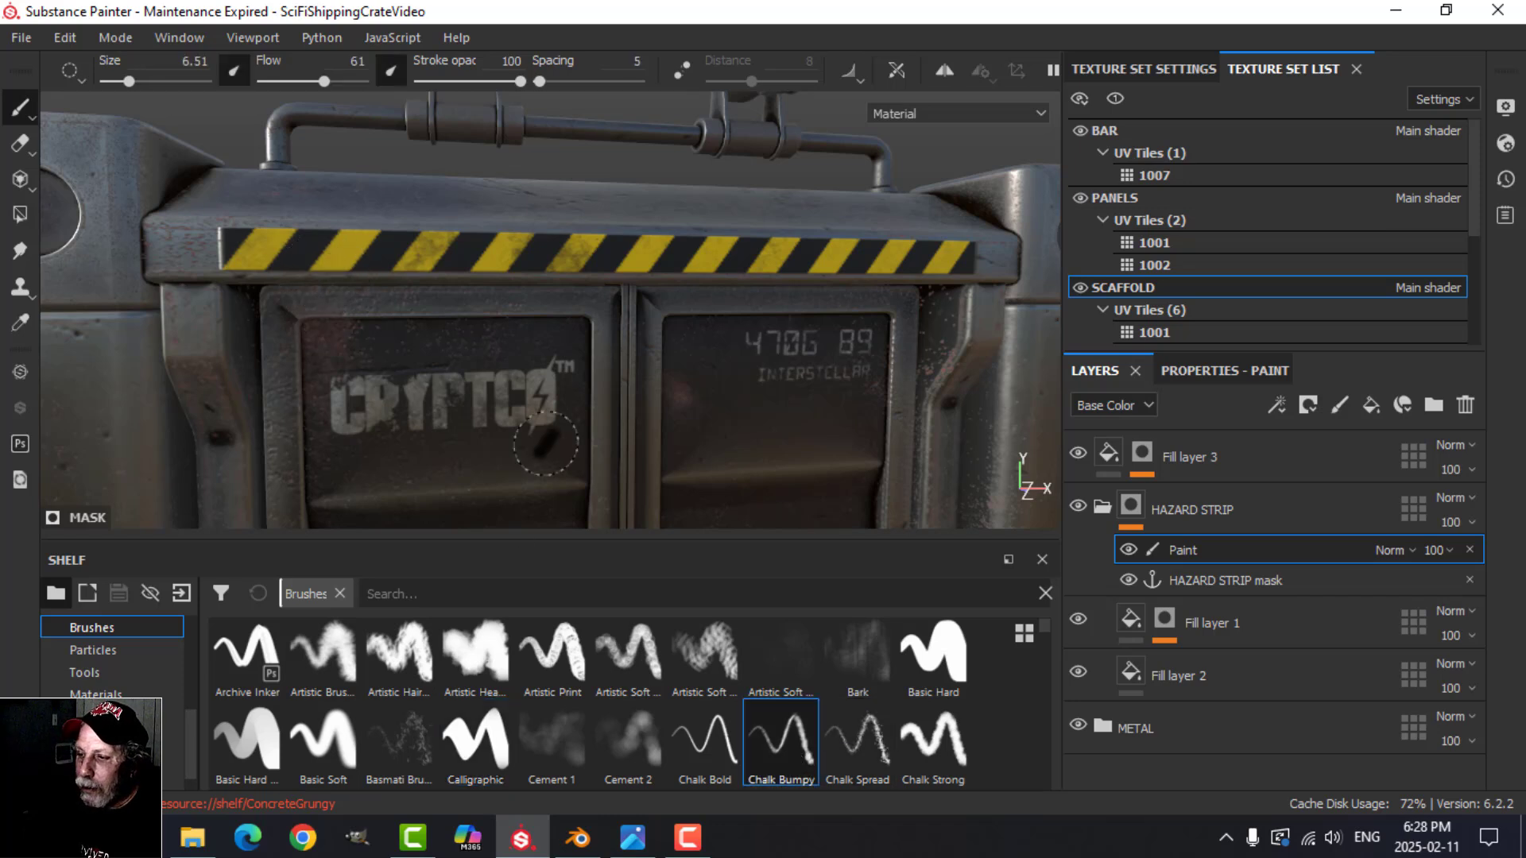
left_click(932, 743)
left_click_drag(415, 272, 440, 274)
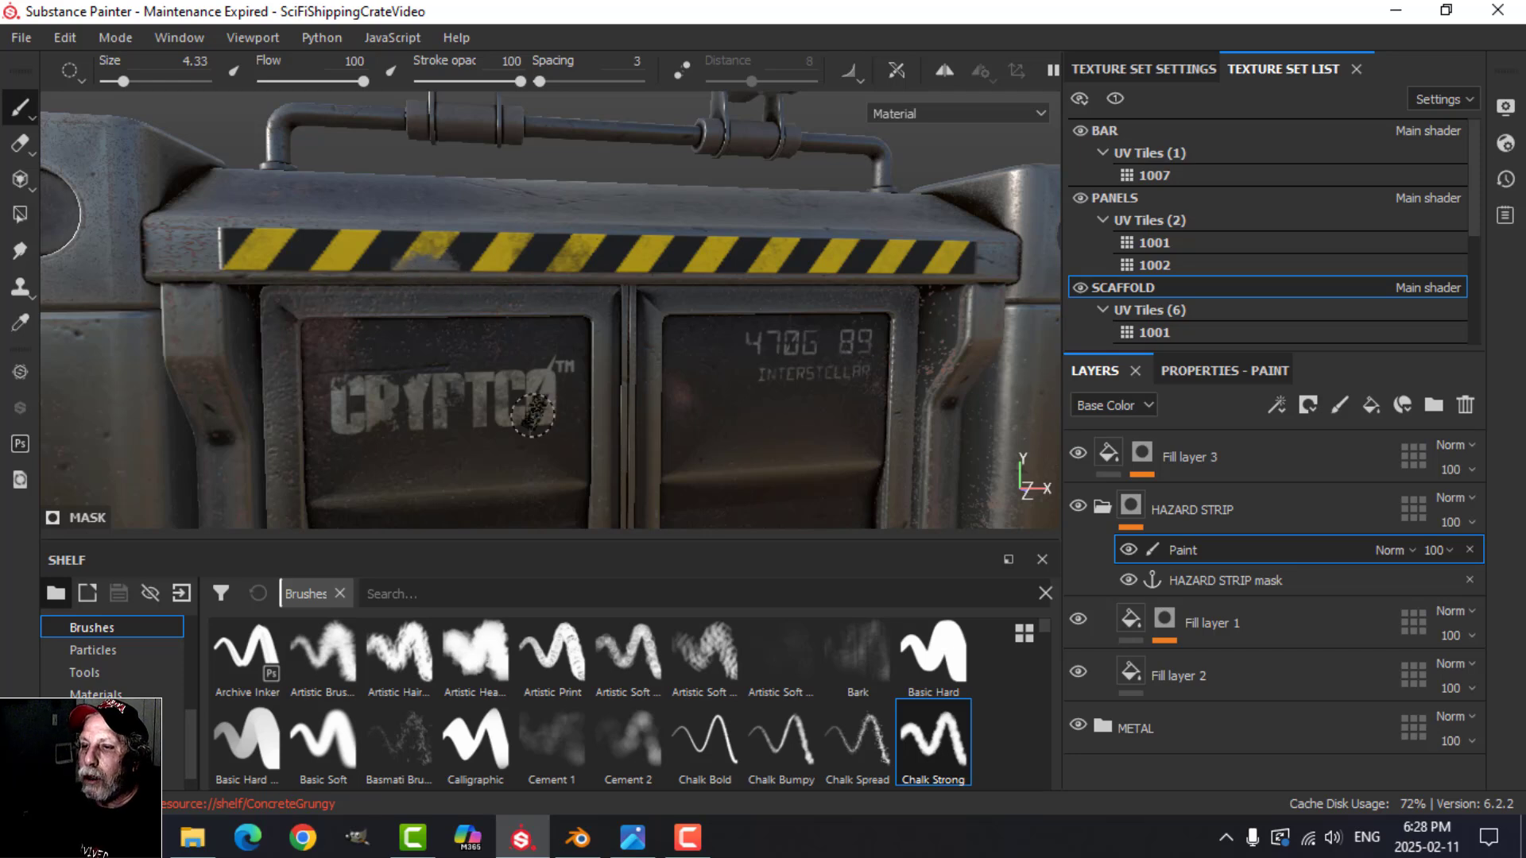
scroll(532, 415, "down", 1)
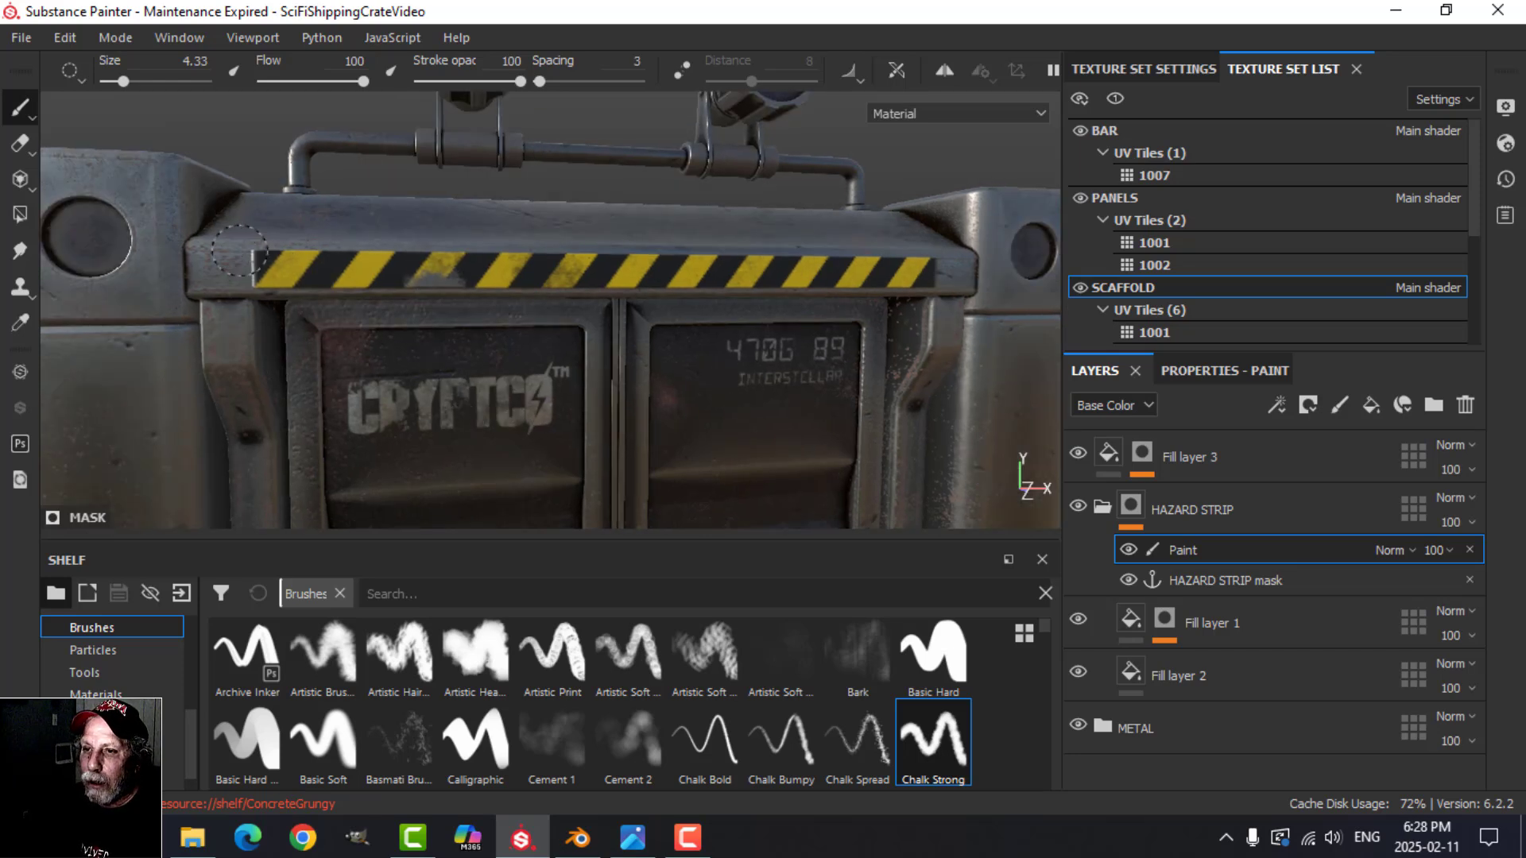
scroll(502, 371, "down", 2)
left_click_drag(478, 373, 515, 386, "alt")
key("ctrl+z")
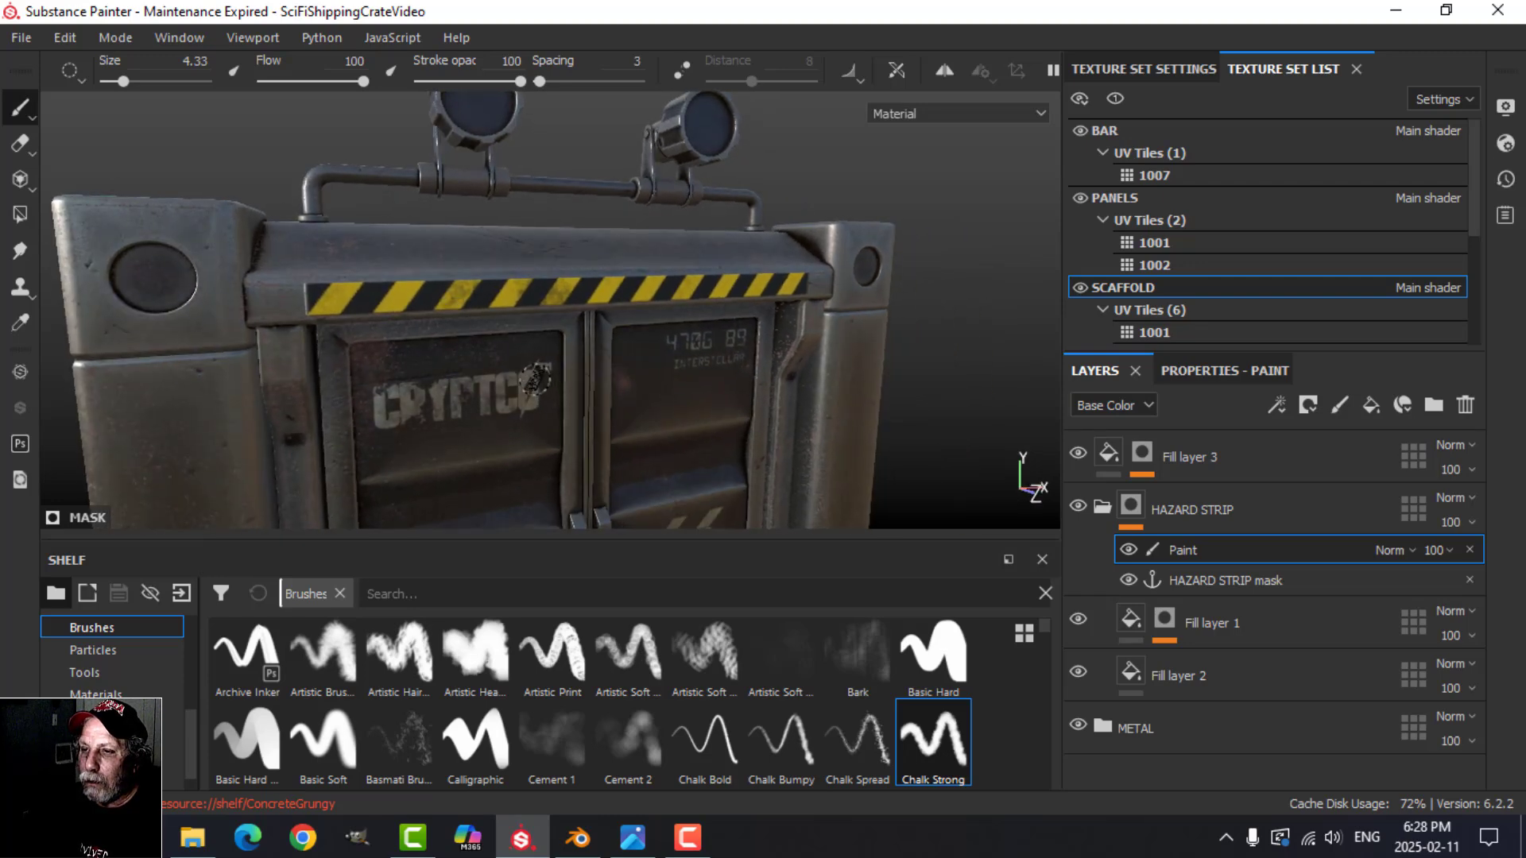
right_click_drag(459, 365, 467, 367, "ctrl")
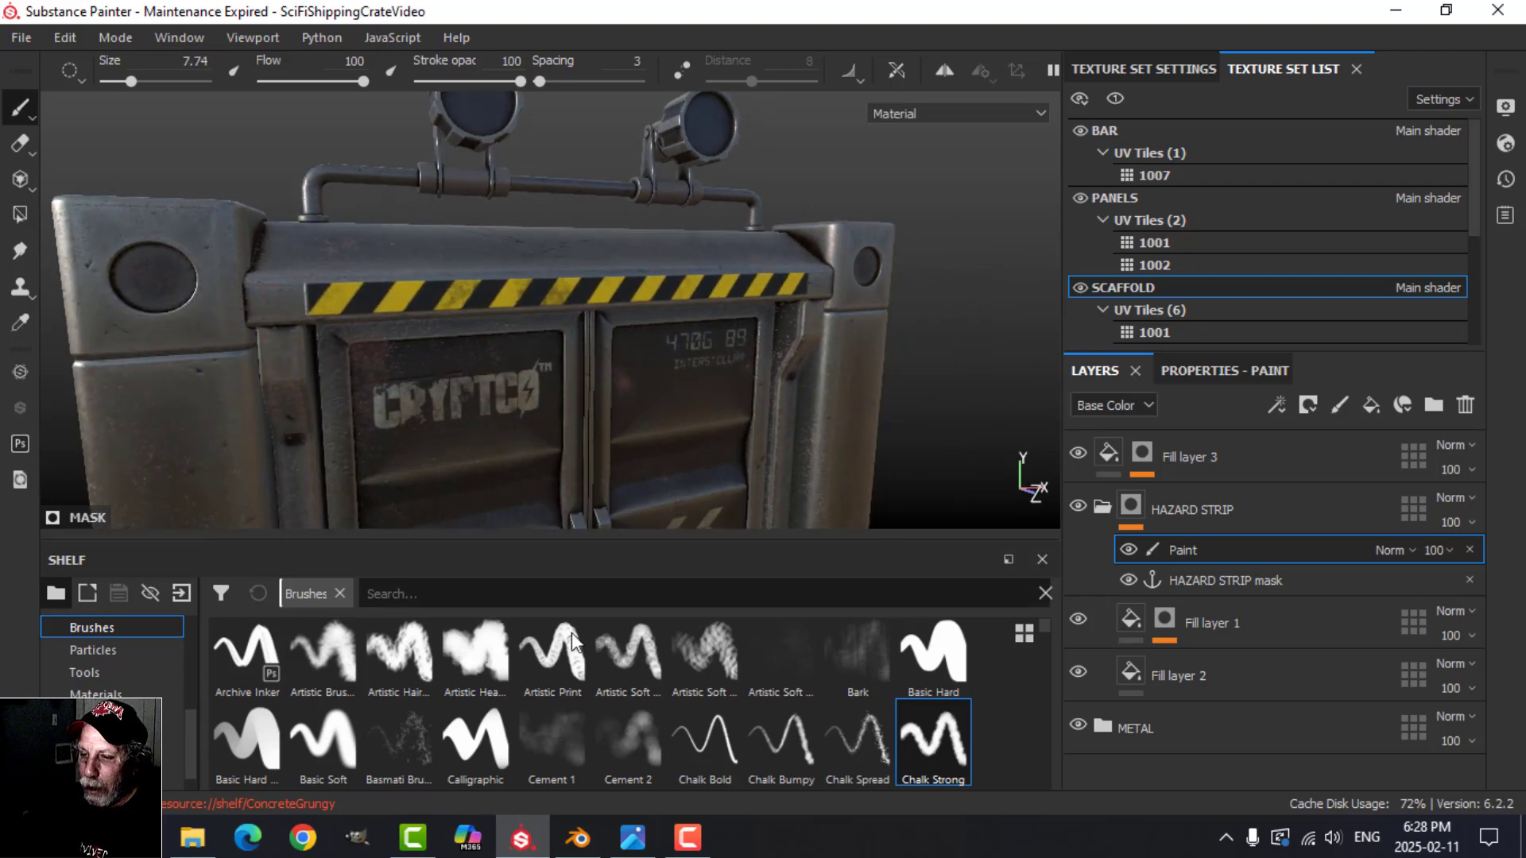
scroll(635, 731, "down", 2)
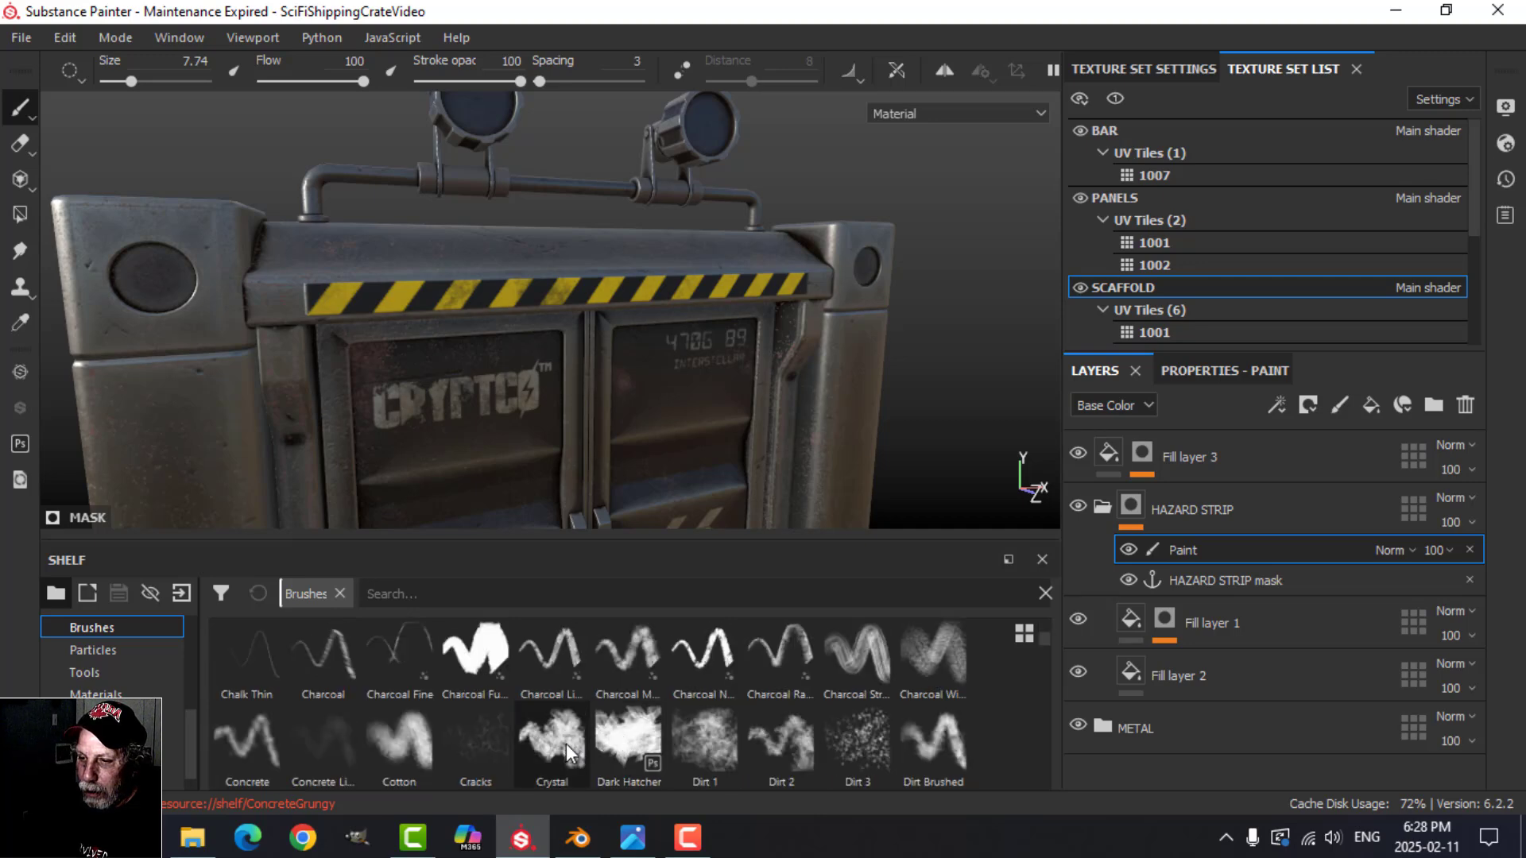
left_click(632, 737)
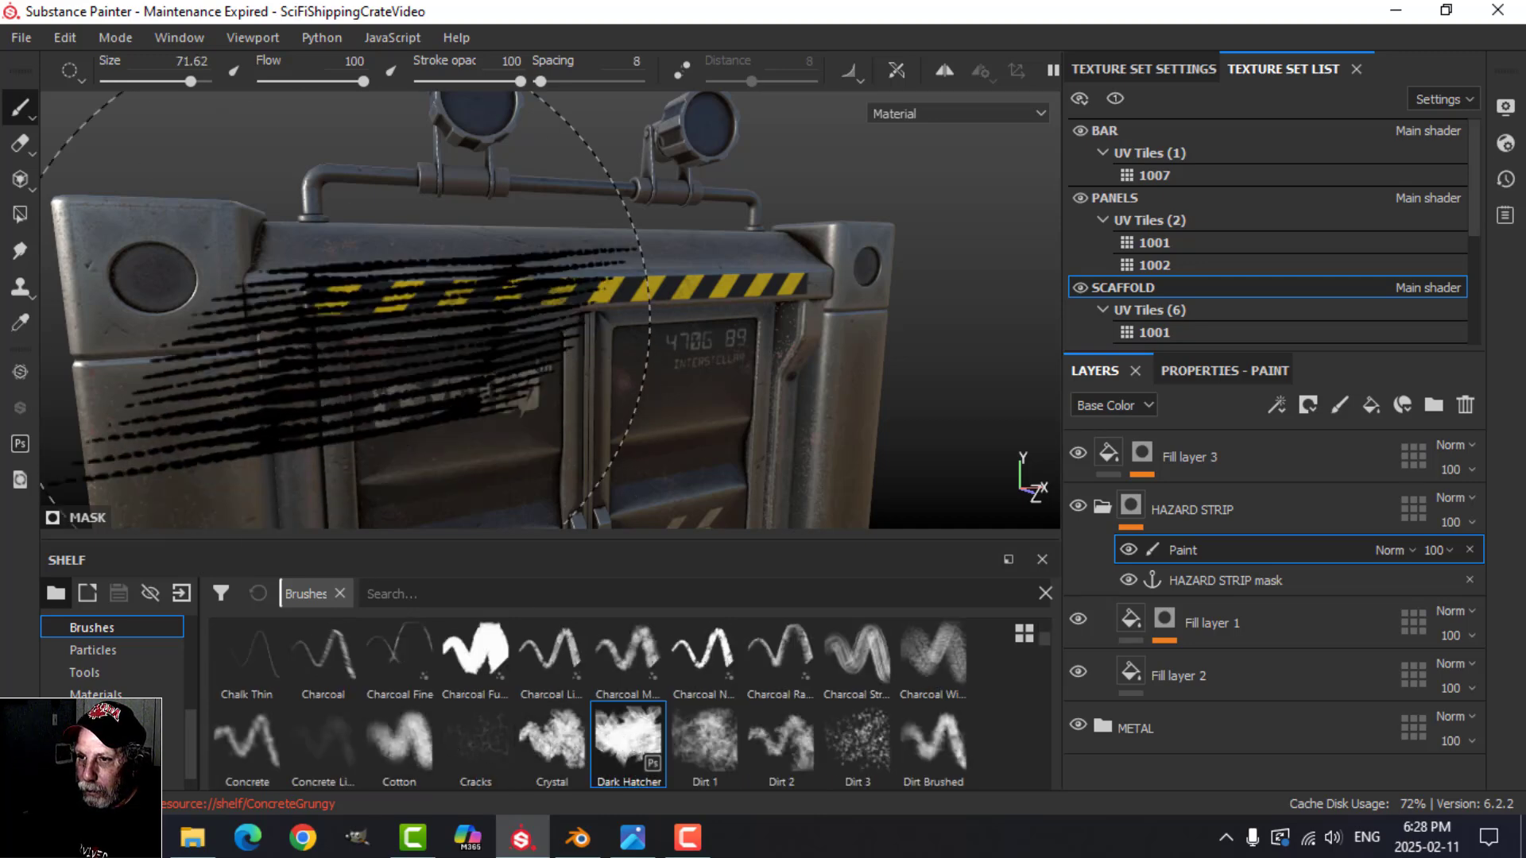
Step: Wear away the outer ends of the hazard strip's mask with the Dirt 2 brush at size 13.2 and flow 100
left_click(782, 739)
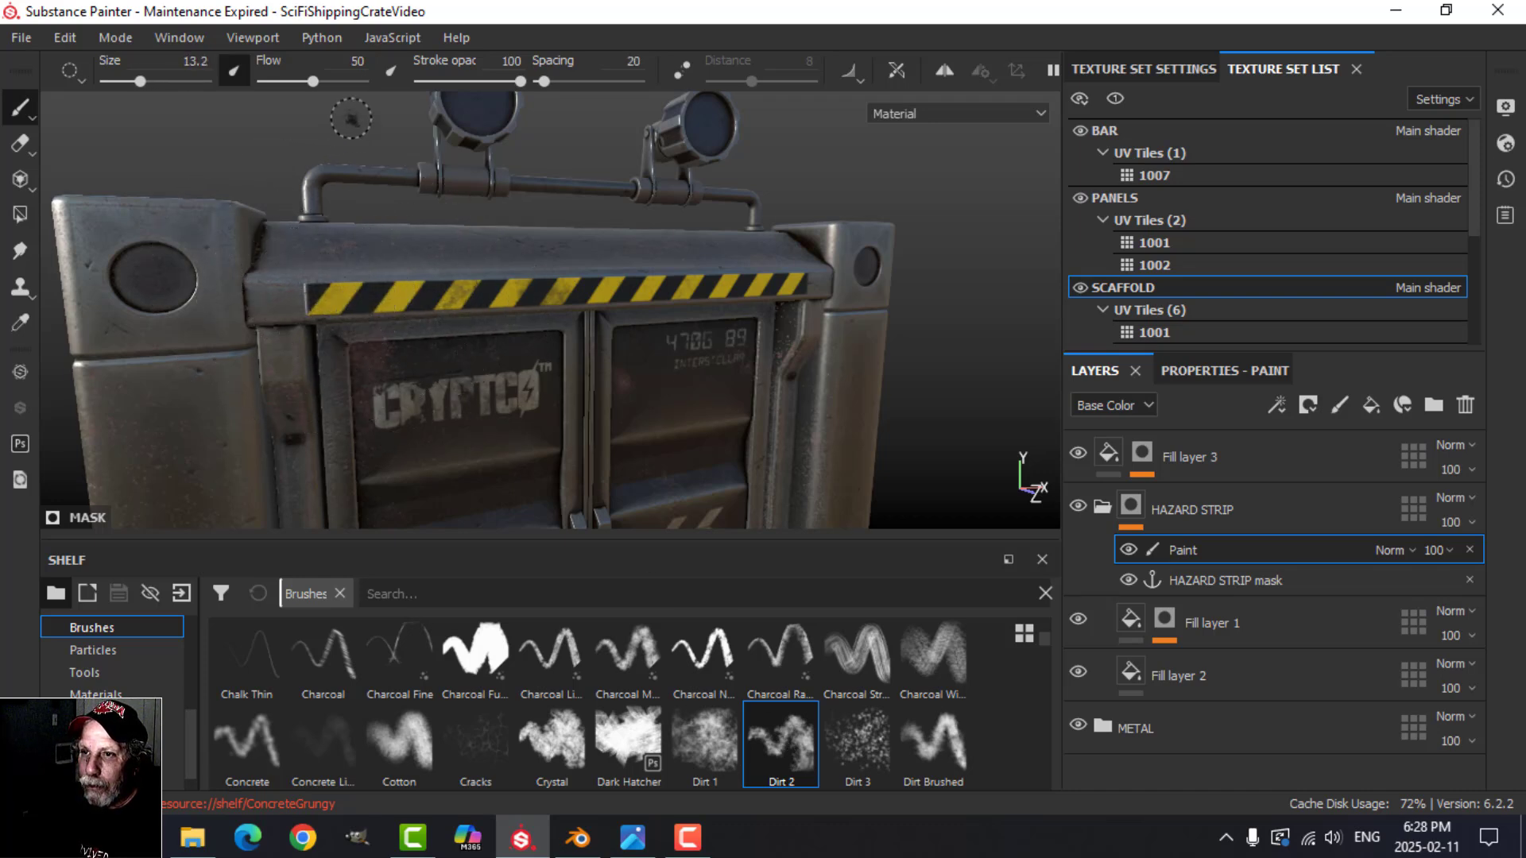
left_click_drag(313, 81, 407, 83)
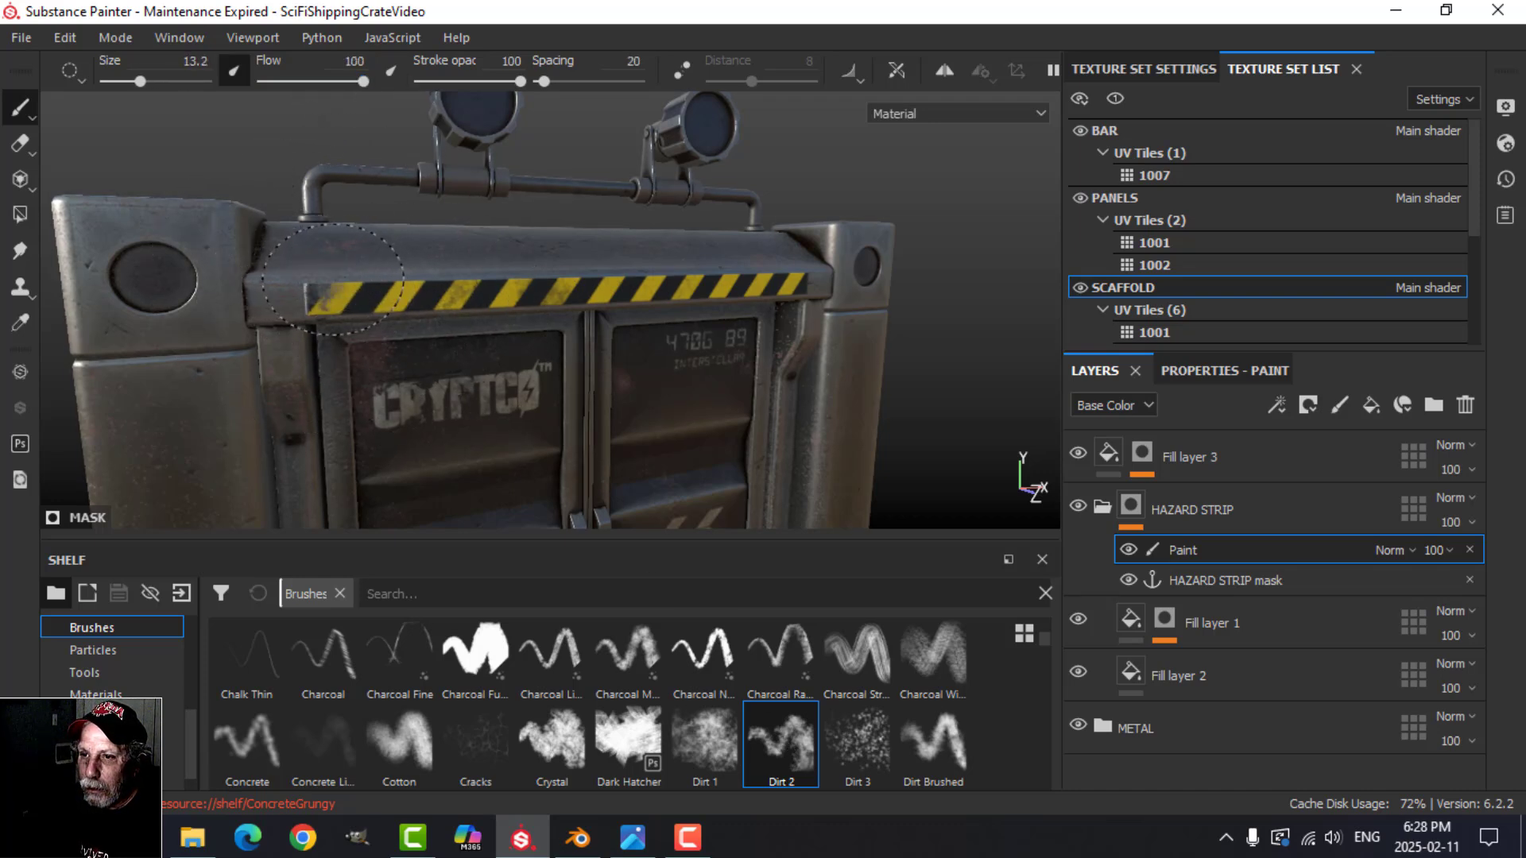
left_click_drag(764, 292, 715, 284)
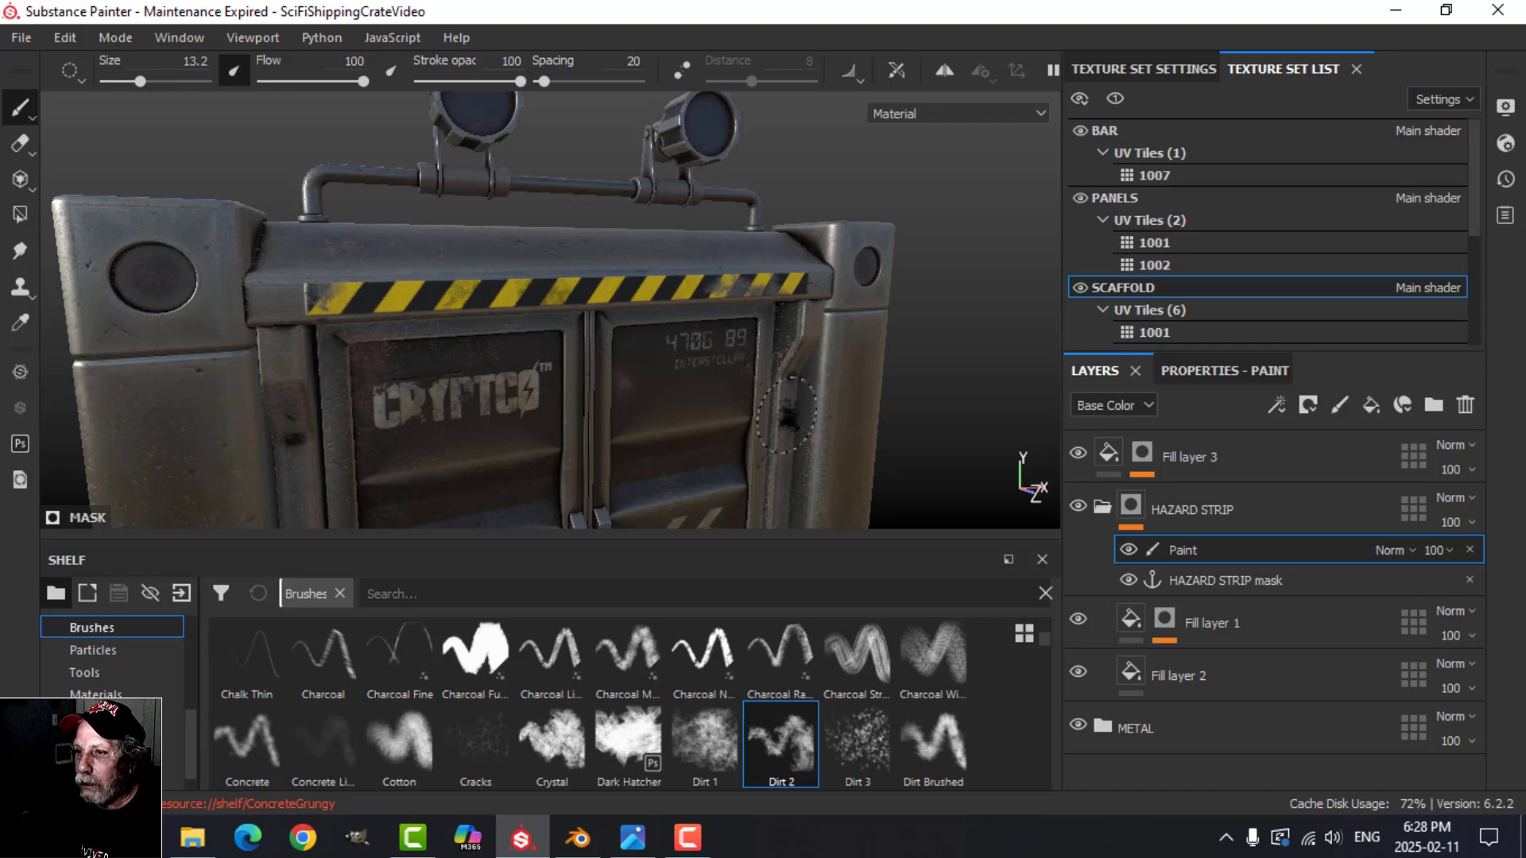
mouse_move(736, 421)
left_mouse_down("alt")
mouse_move(641, 392)
mouse_move(655, 395)
left_mouse_up("alt")
scroll(708, 365, "up", 3)
middle_click_drag(707, 366, 677, 412, "alt")
left_click_drag(677, 412, 737, 421, "alt")
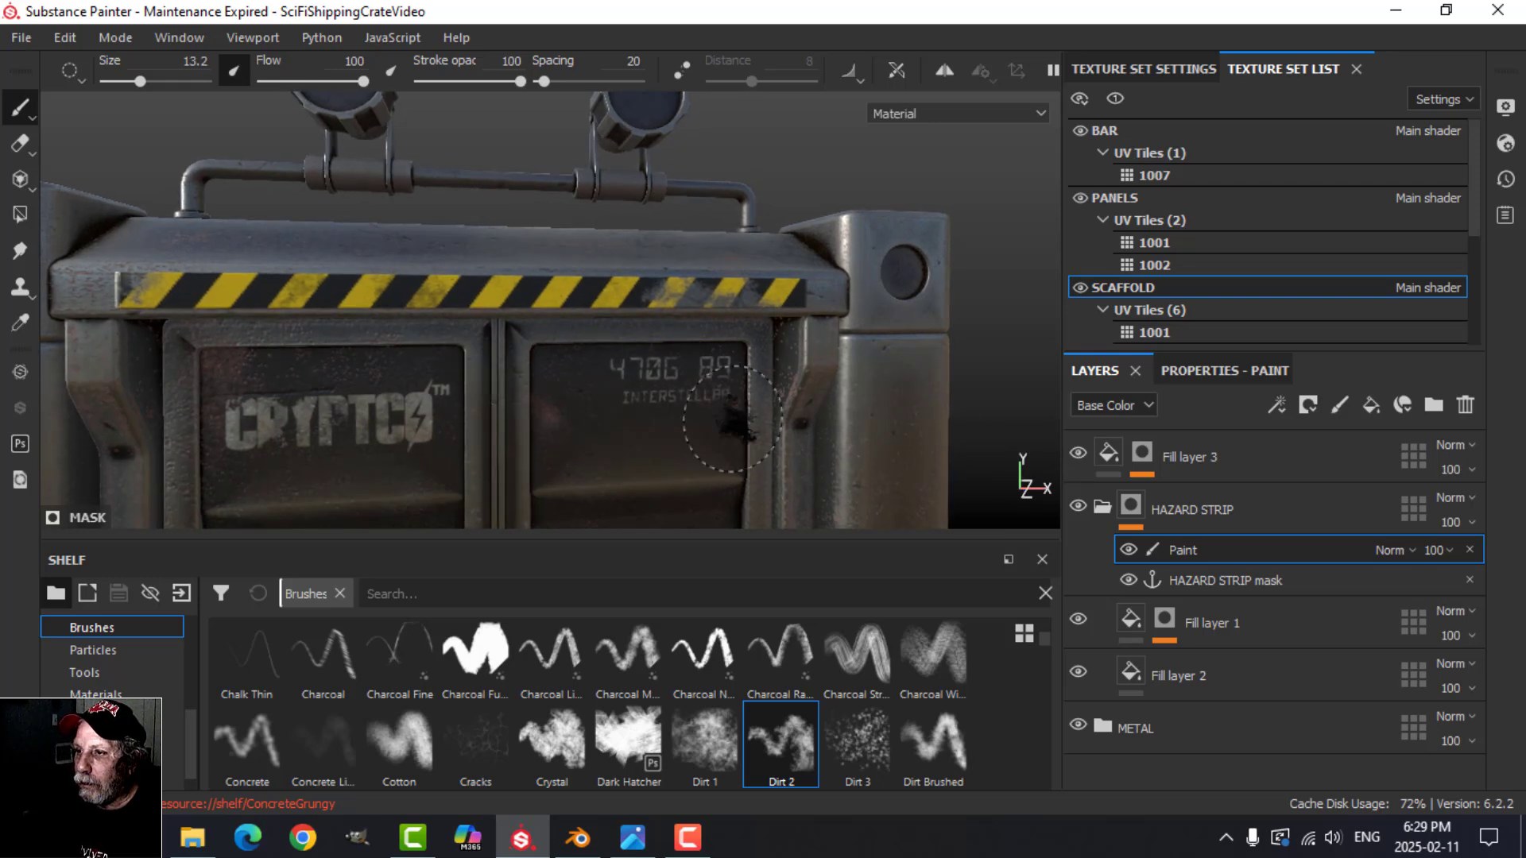
left_click_drag(636, 393, 642, 397, "alt")
Step: Try a charcoal brush at size 10 and the Ink Random brush on the hazard strip, undoing the test stroke
left_click(475, 658)
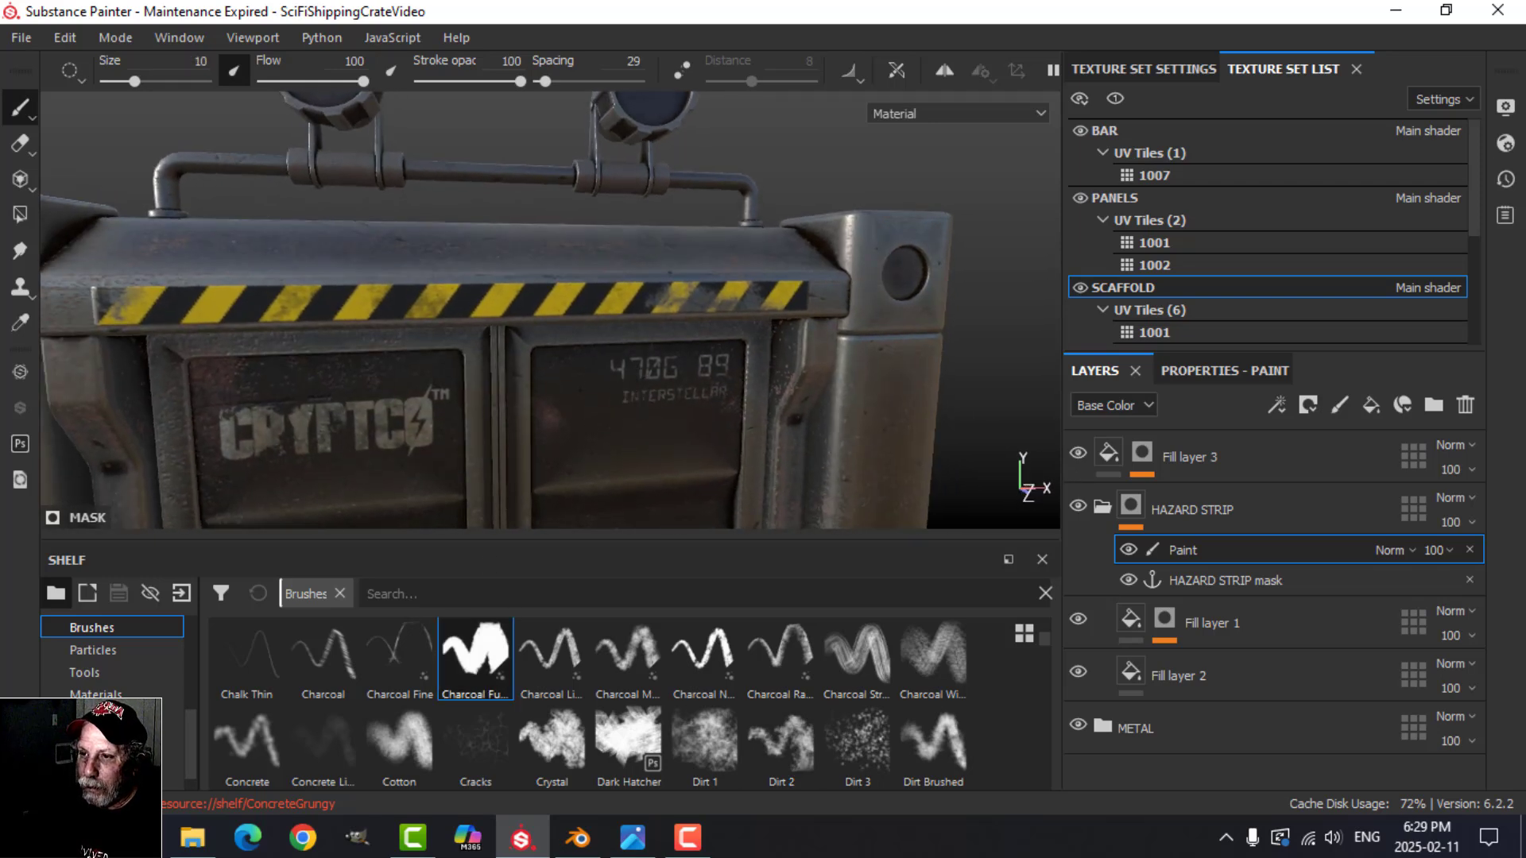
left_click(469, 338)
key("ctrl+z")
scroll(771, 684, "down", 5)
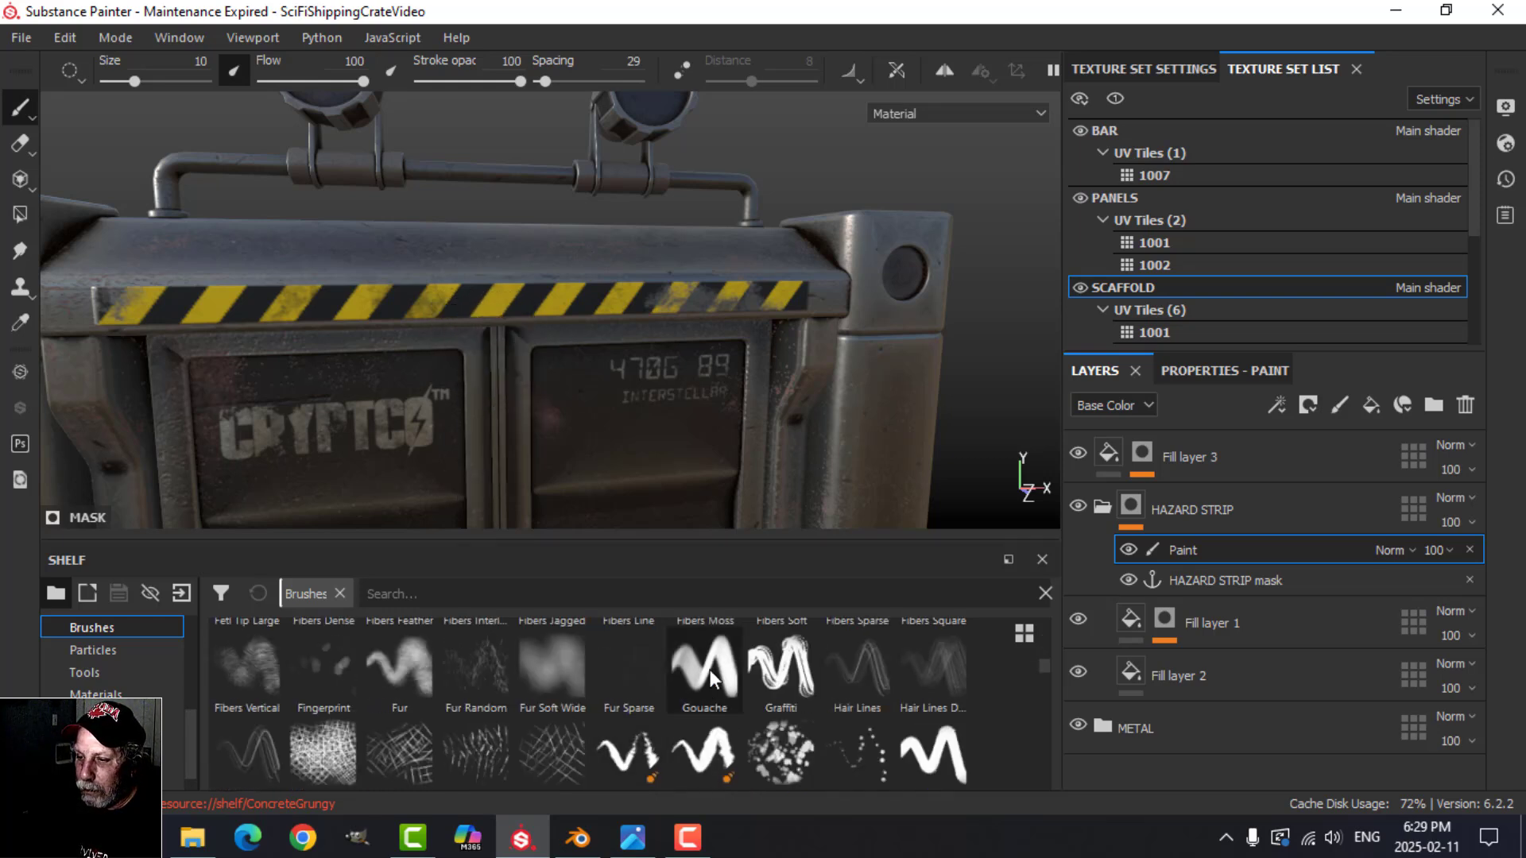
left_click(704, 751)
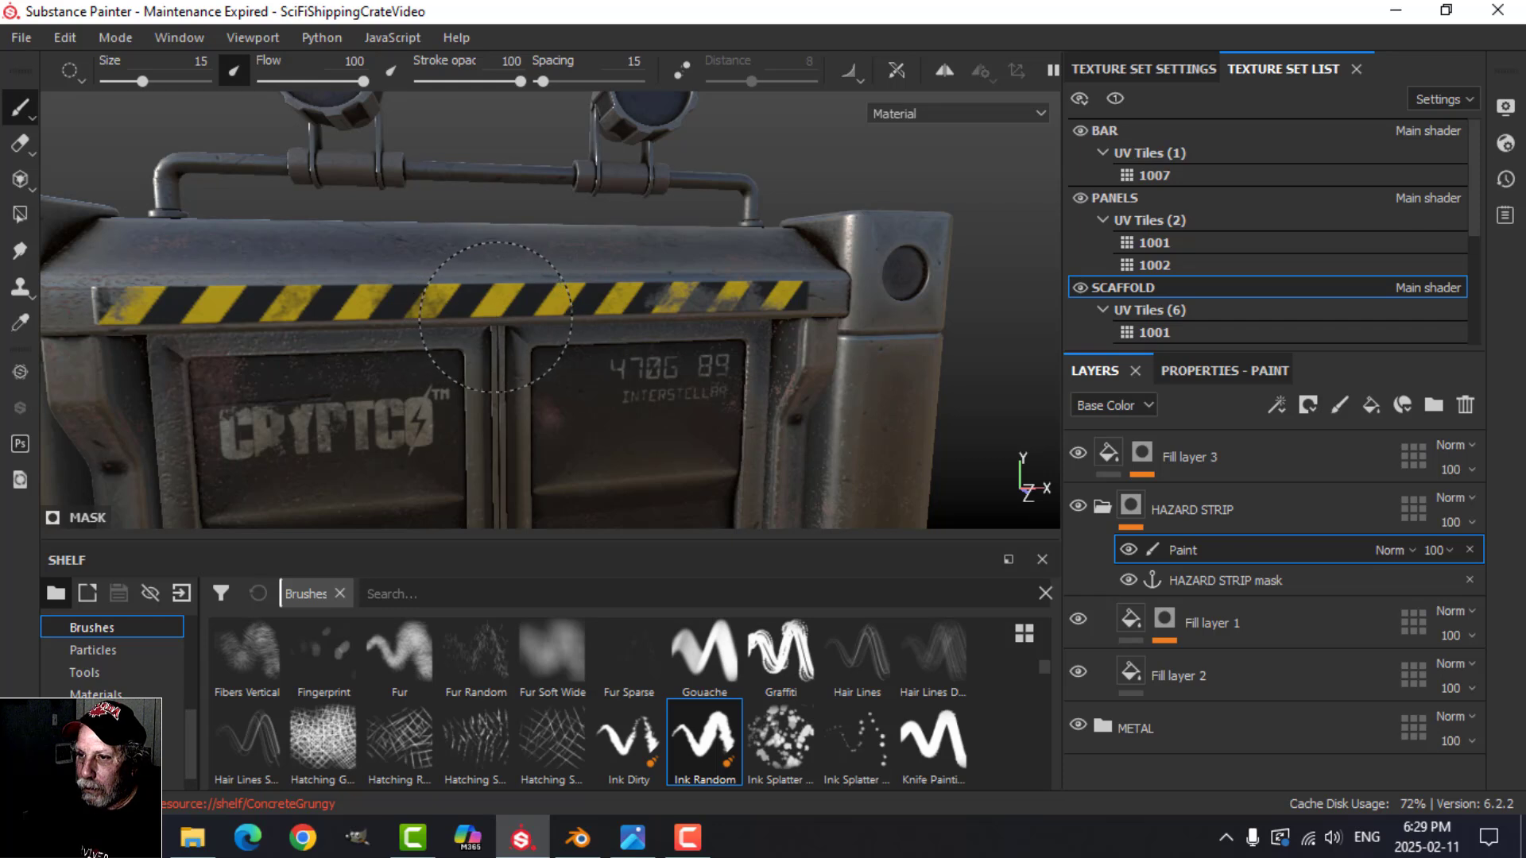
Step: Chip paint off the middle of the hazard strip with the Knife Painting brush at sizes 6.59 and 2.57
left_click(934, 743)
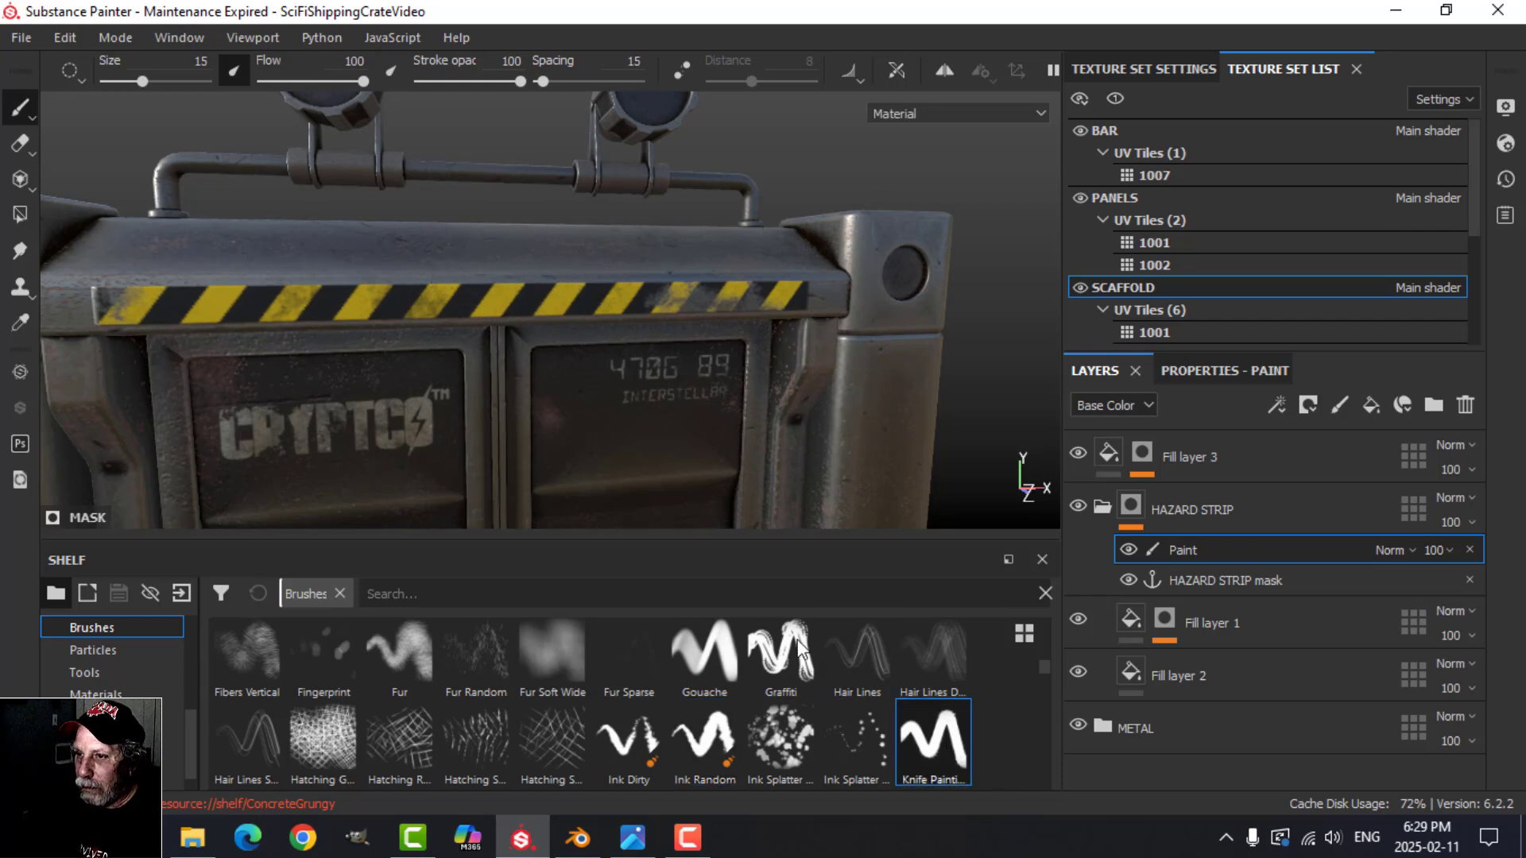
scroll(574, 469, "down", 3)
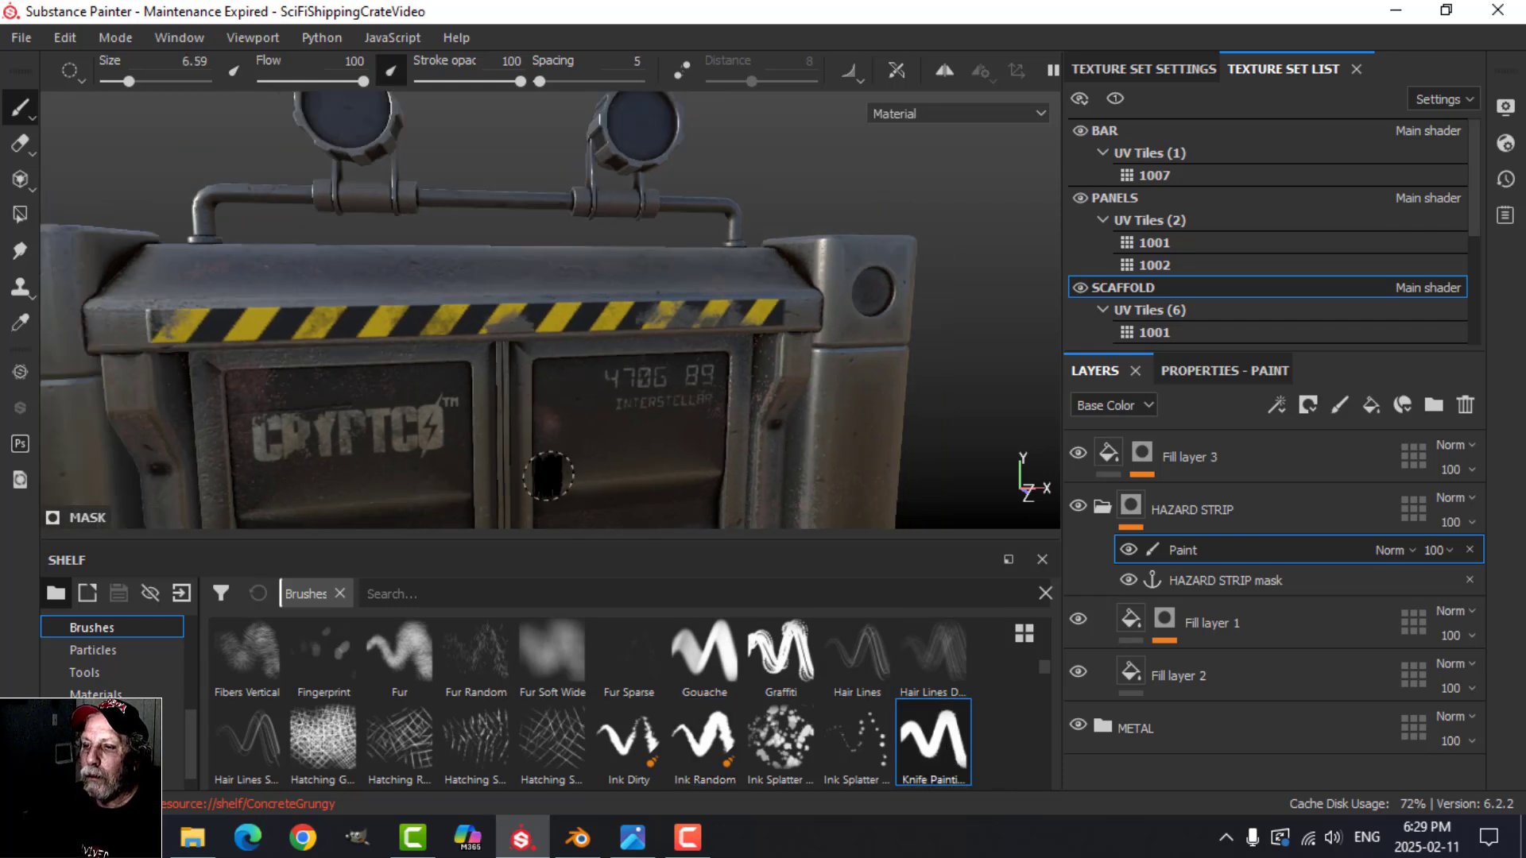
scroll(588, 457, "up", 1)
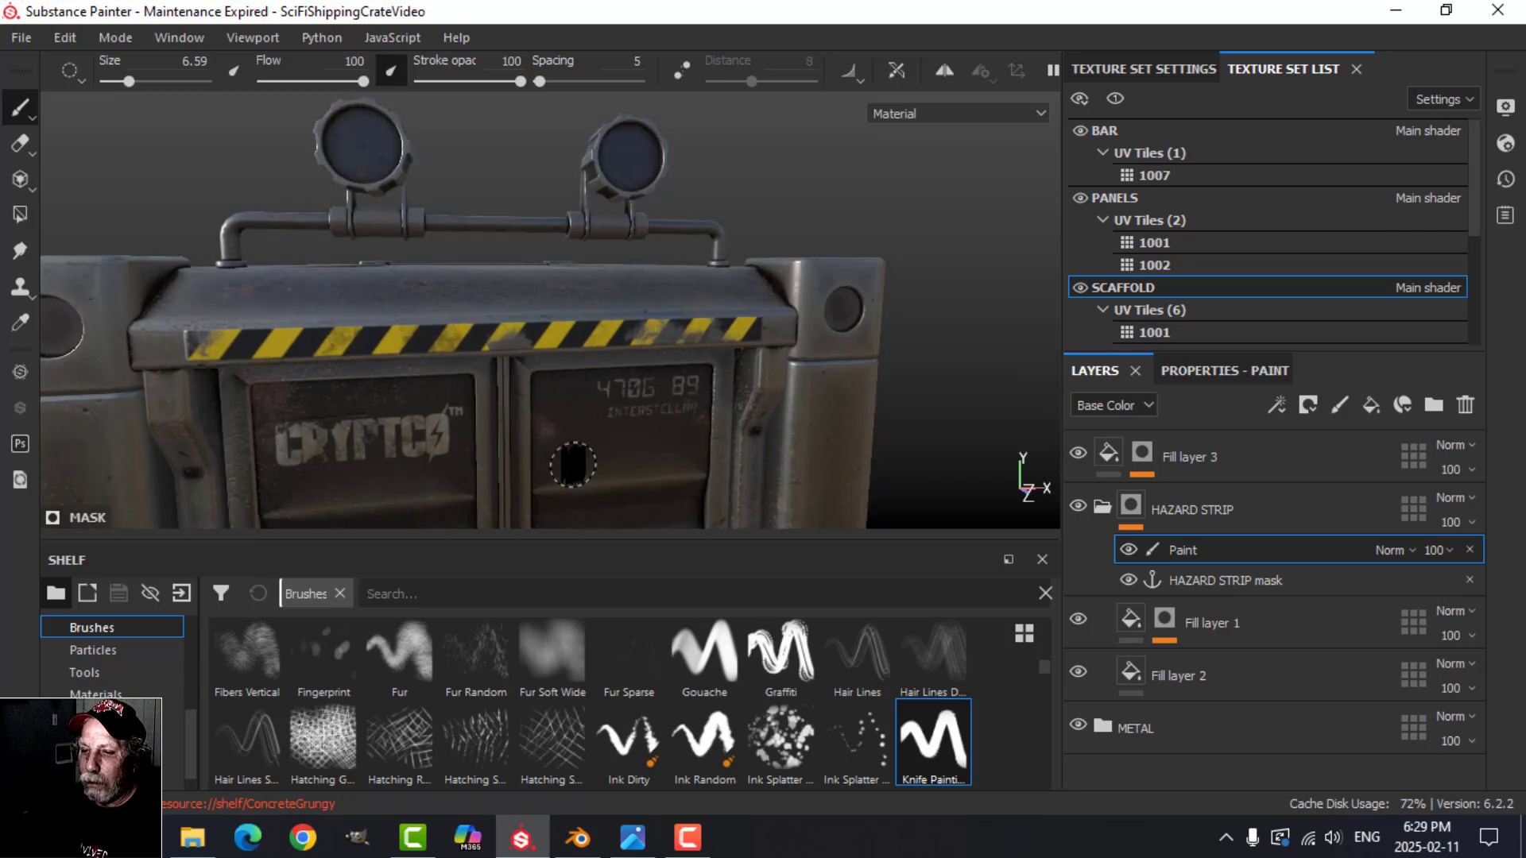
right_click_drag(506, 384, 480, 384, "ctrl")
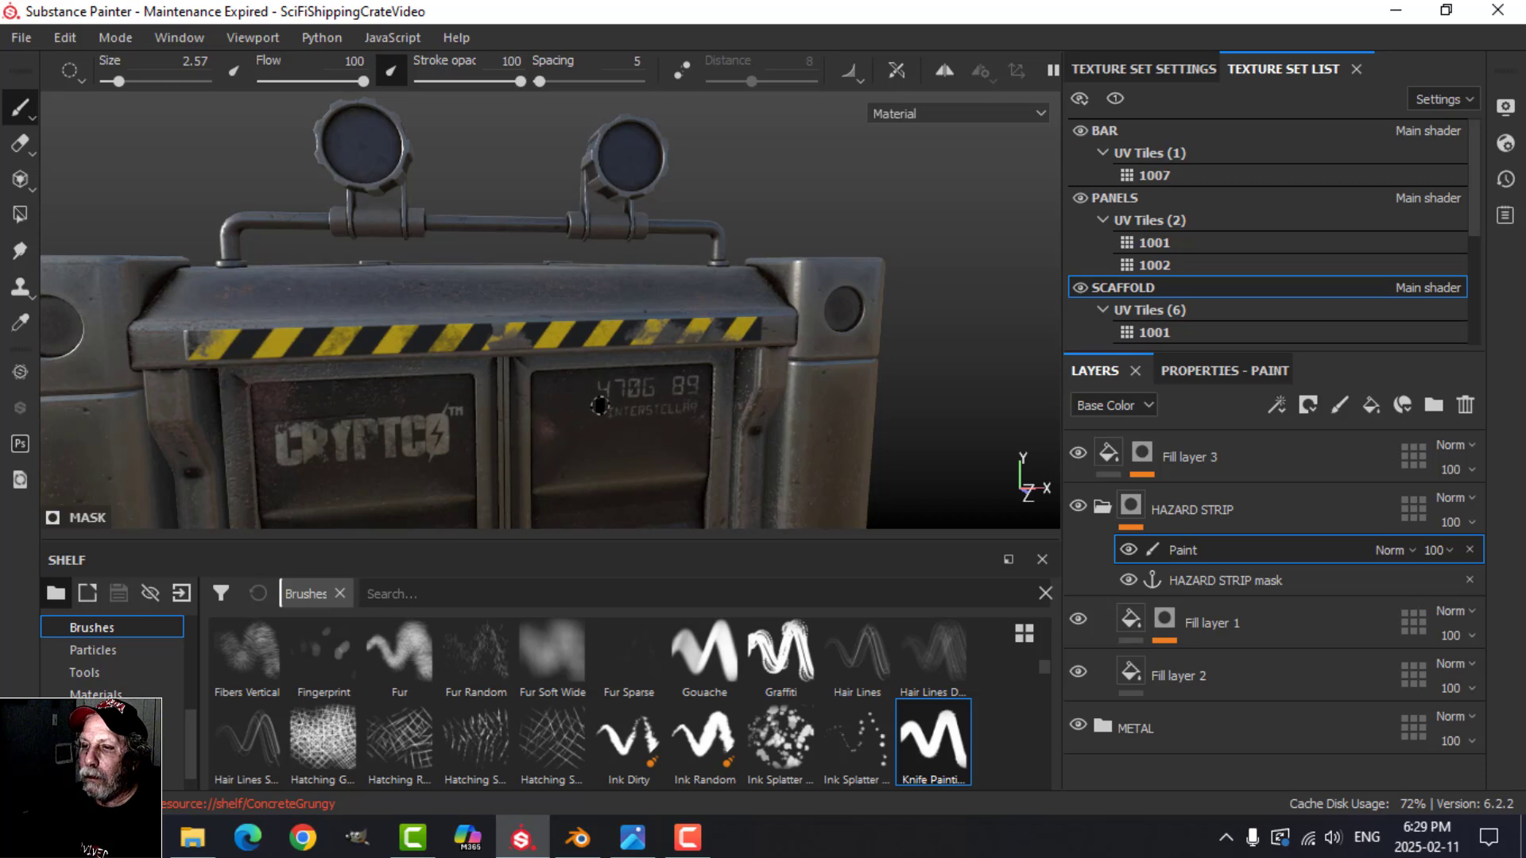
Step: Nick the hazard strip's paint left of centre with the Calligraphic brush at size 4.69
scroll(691, 653, "up", 5)
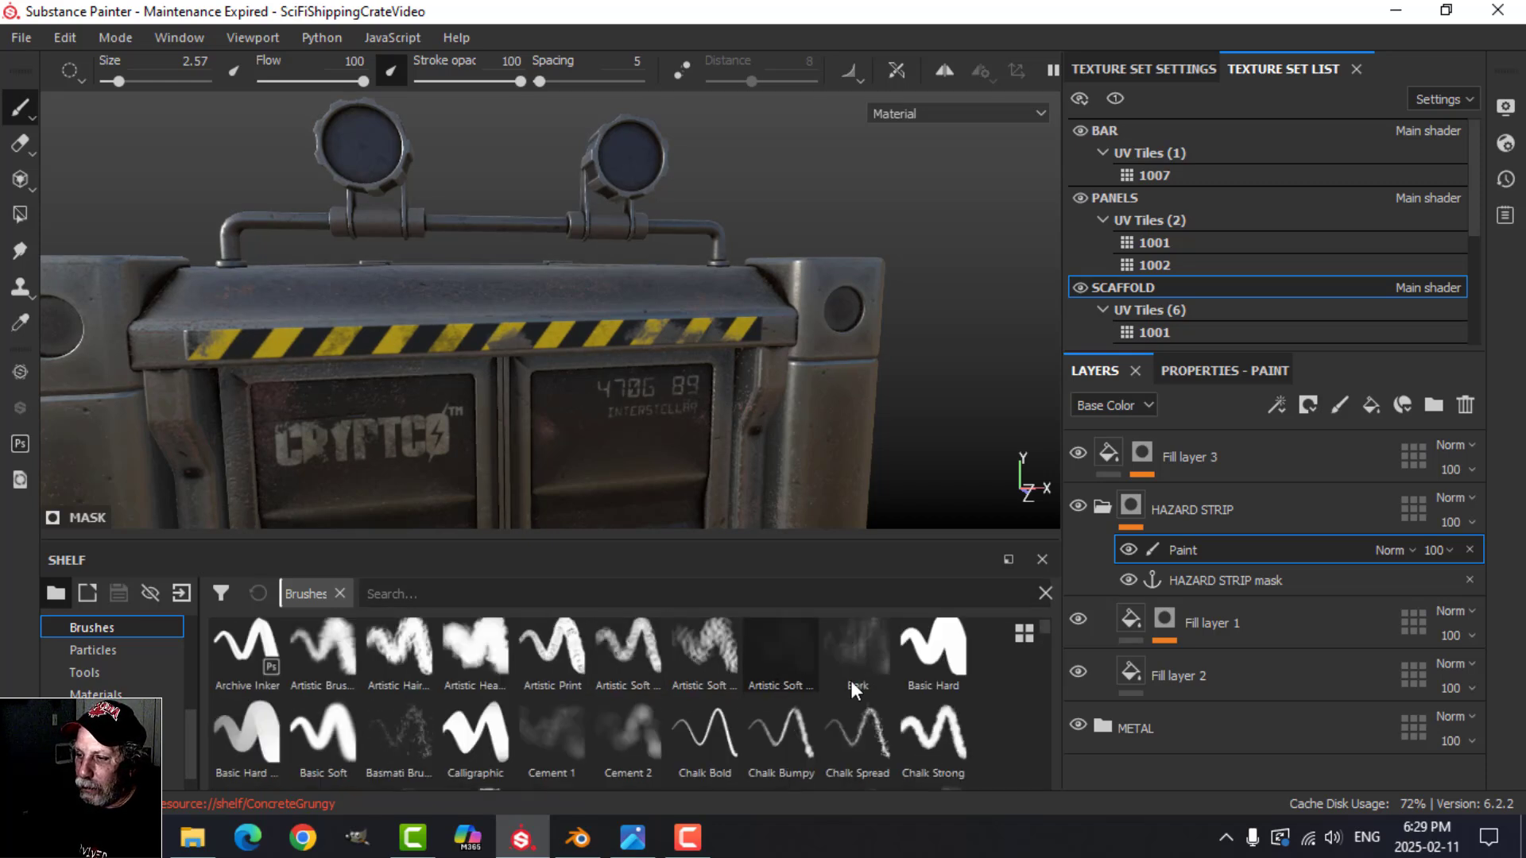
left_click(474, 739)
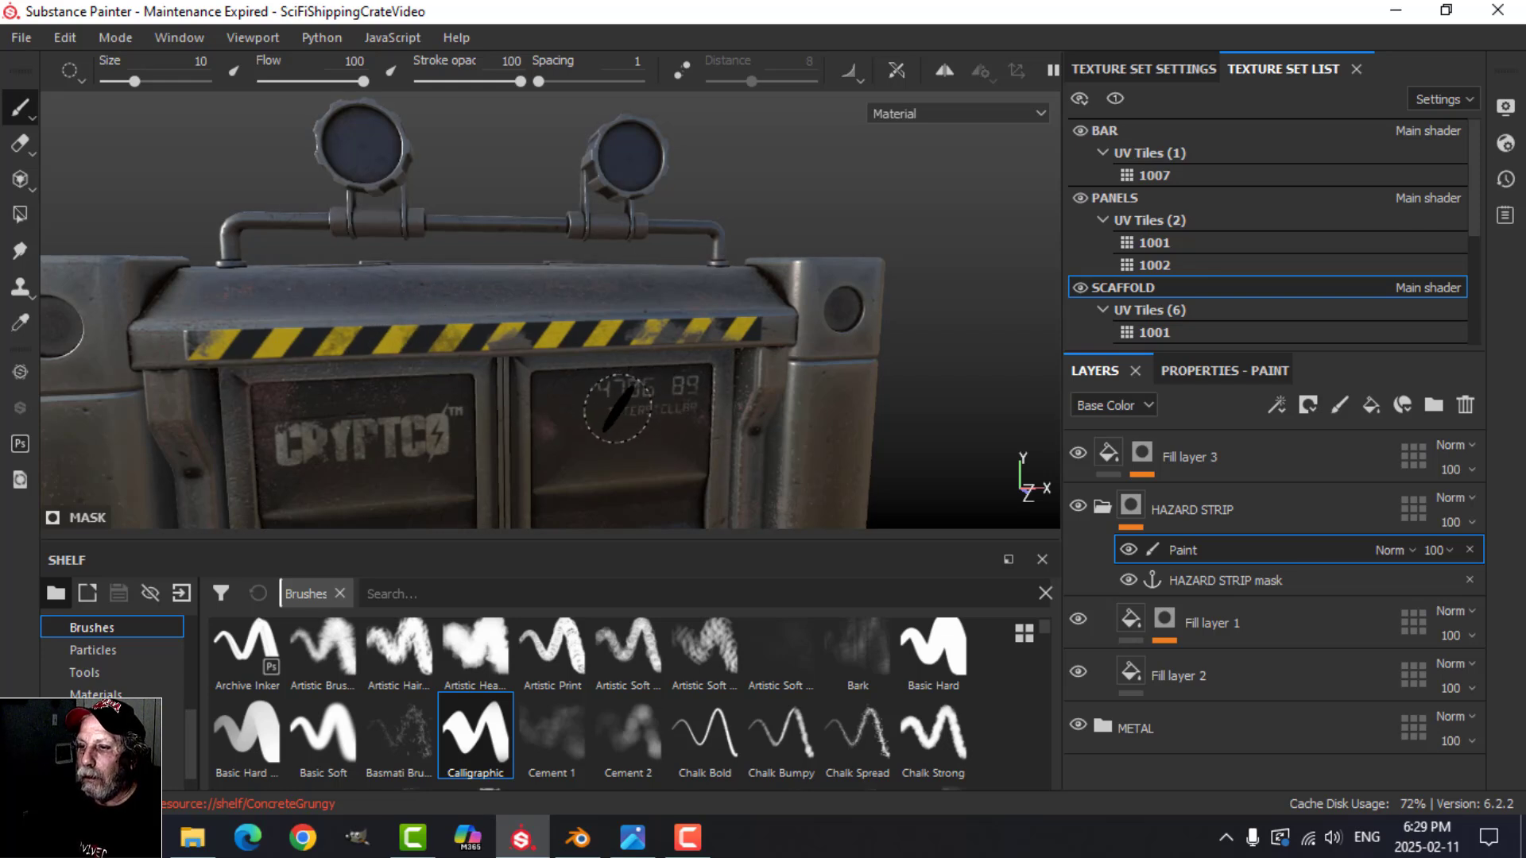
scroll(626, 409, "up", 2)
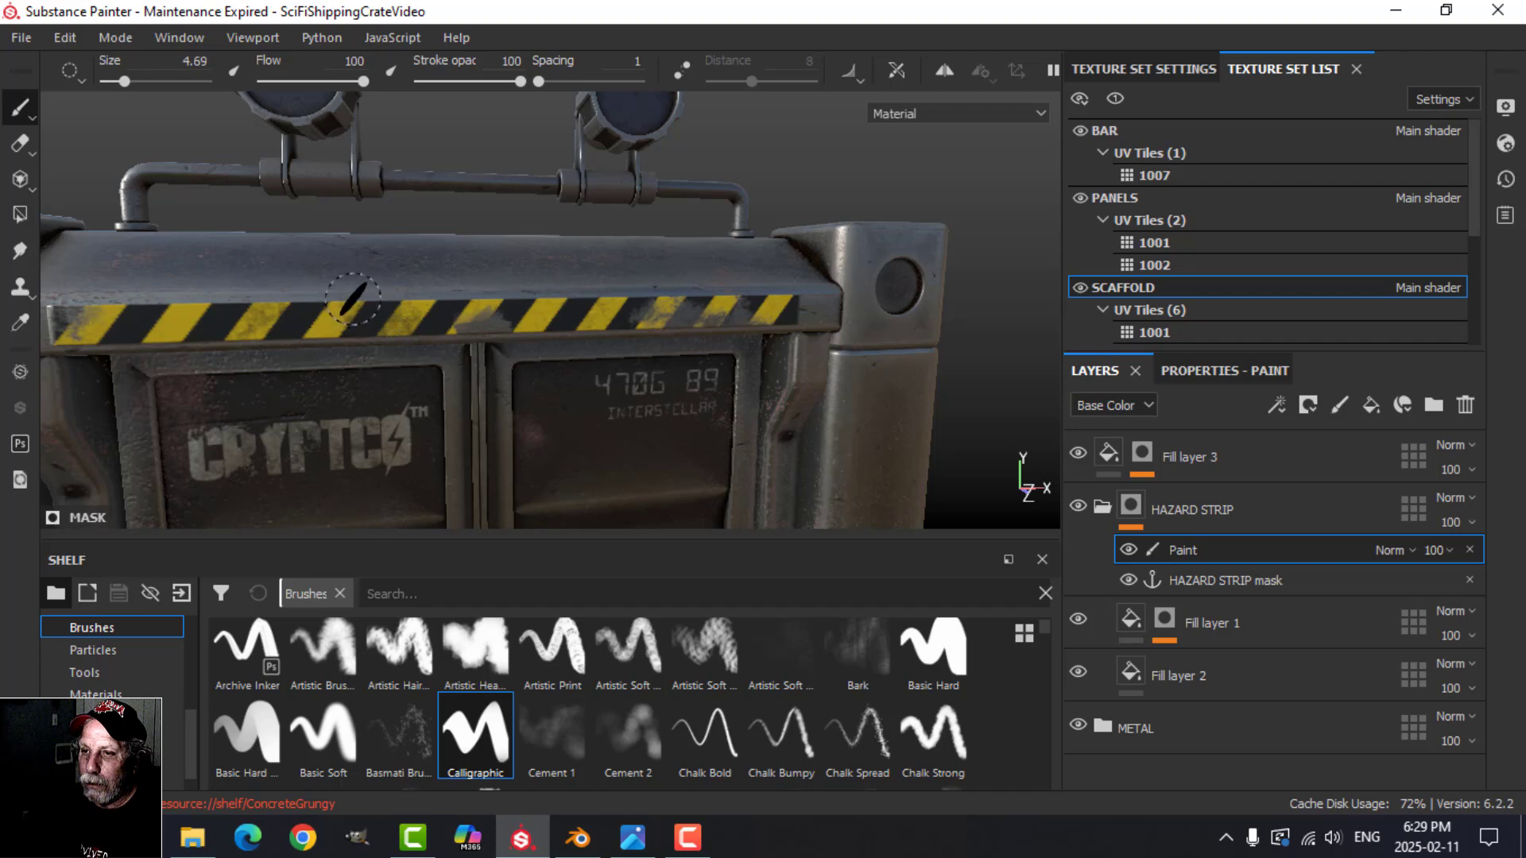
scroll(581, 372, "down", 1)
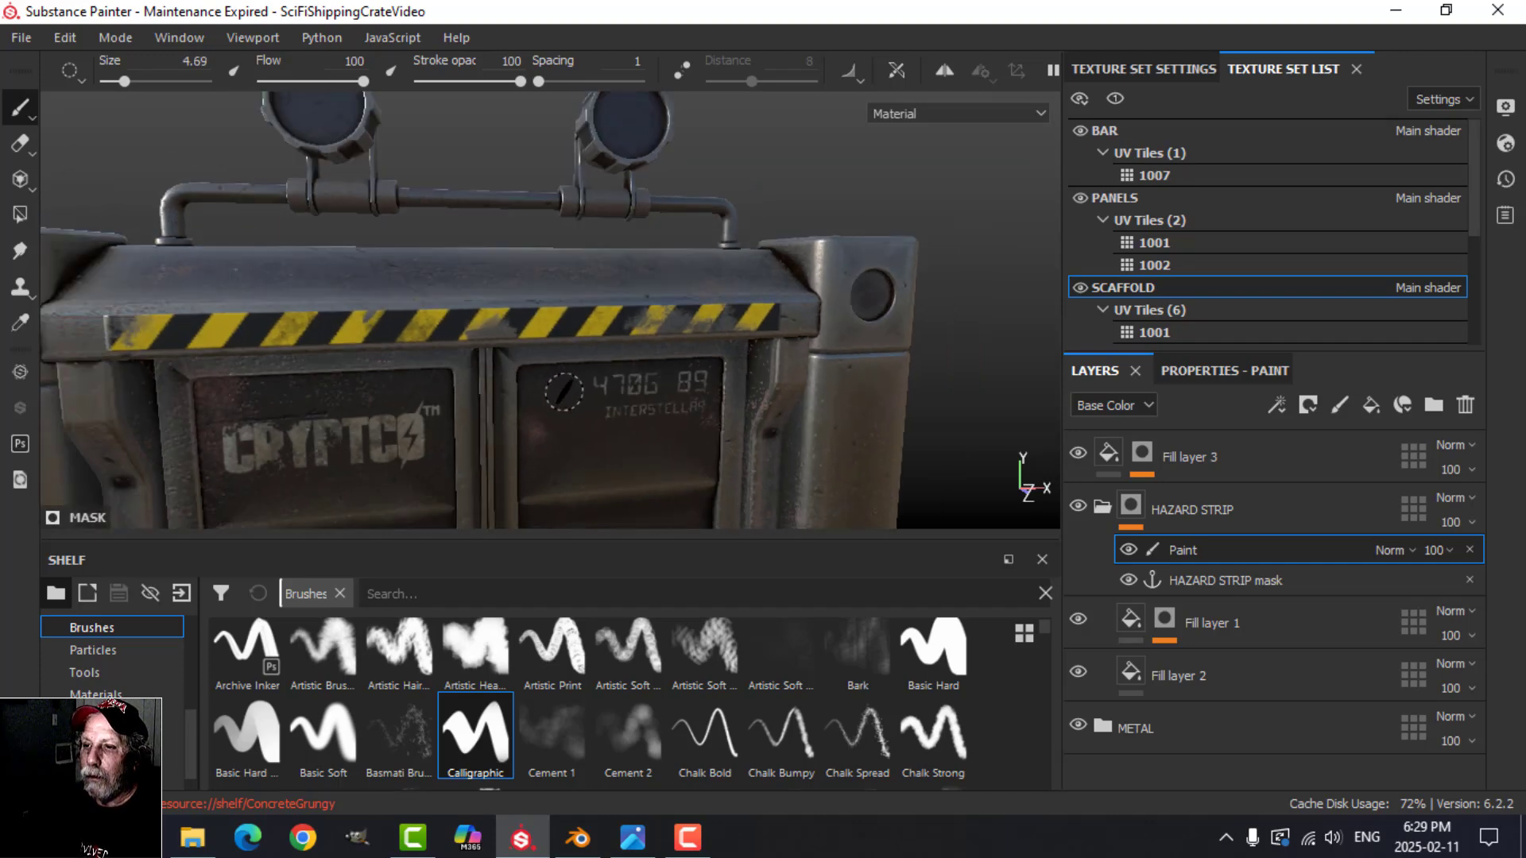
Step: Examine the weathered hazard strip above the container doors from a distance and from several angles
left_click_drag(565, 392, 538, 456, "alt")
scroll(681, 485, "down", 3)
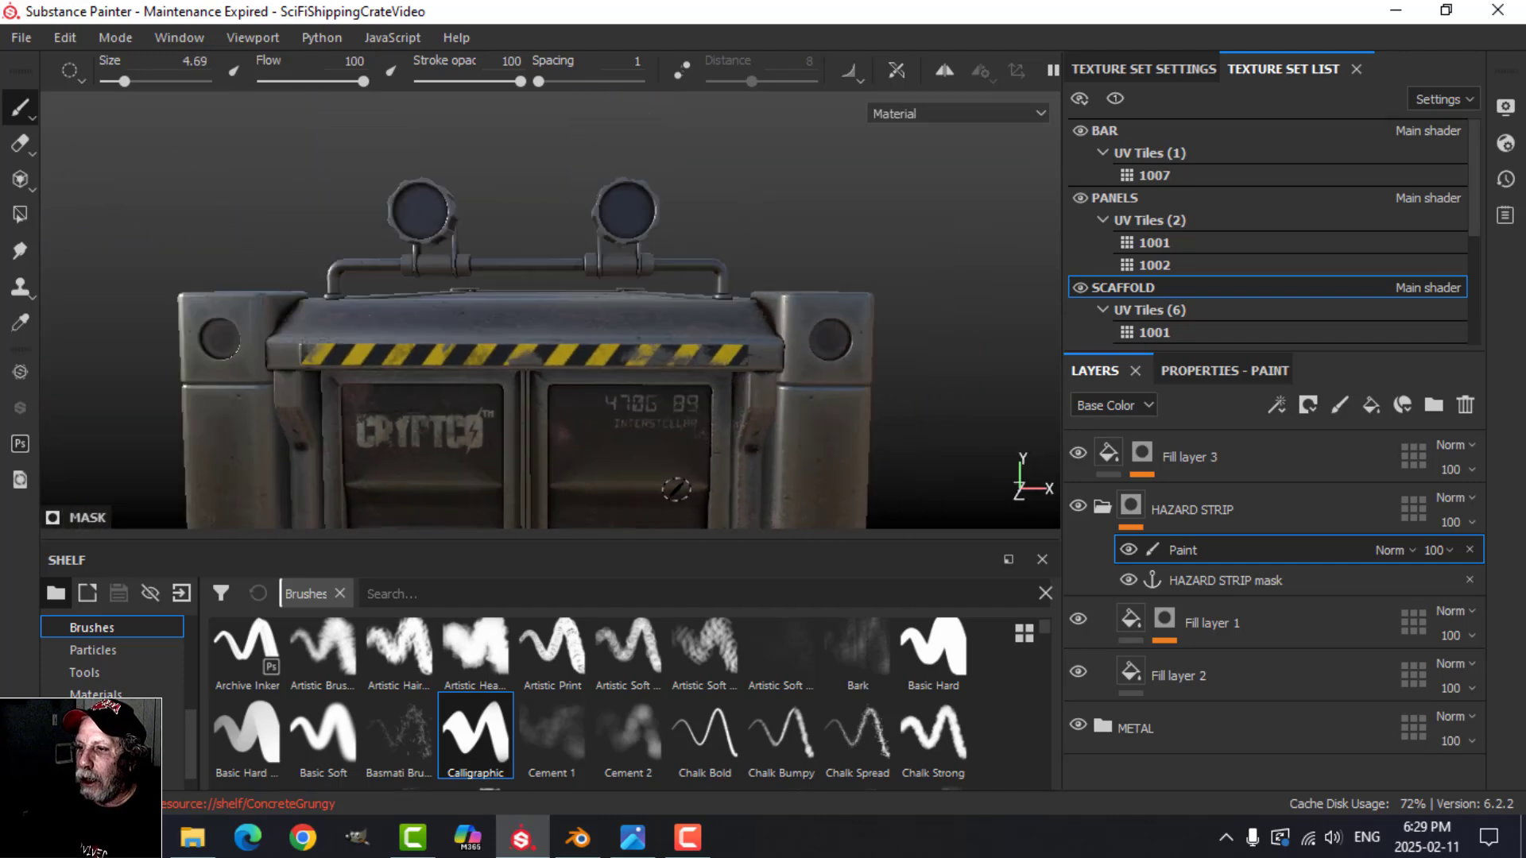
middle_click_drag(610, 486, 647, 422, "alt")
left_click_drag(646, 422, 712, 435, "alt")
scroll(697, 461, "down", 3)
middle_click_drag(690, 468, 668, 388, "alt")
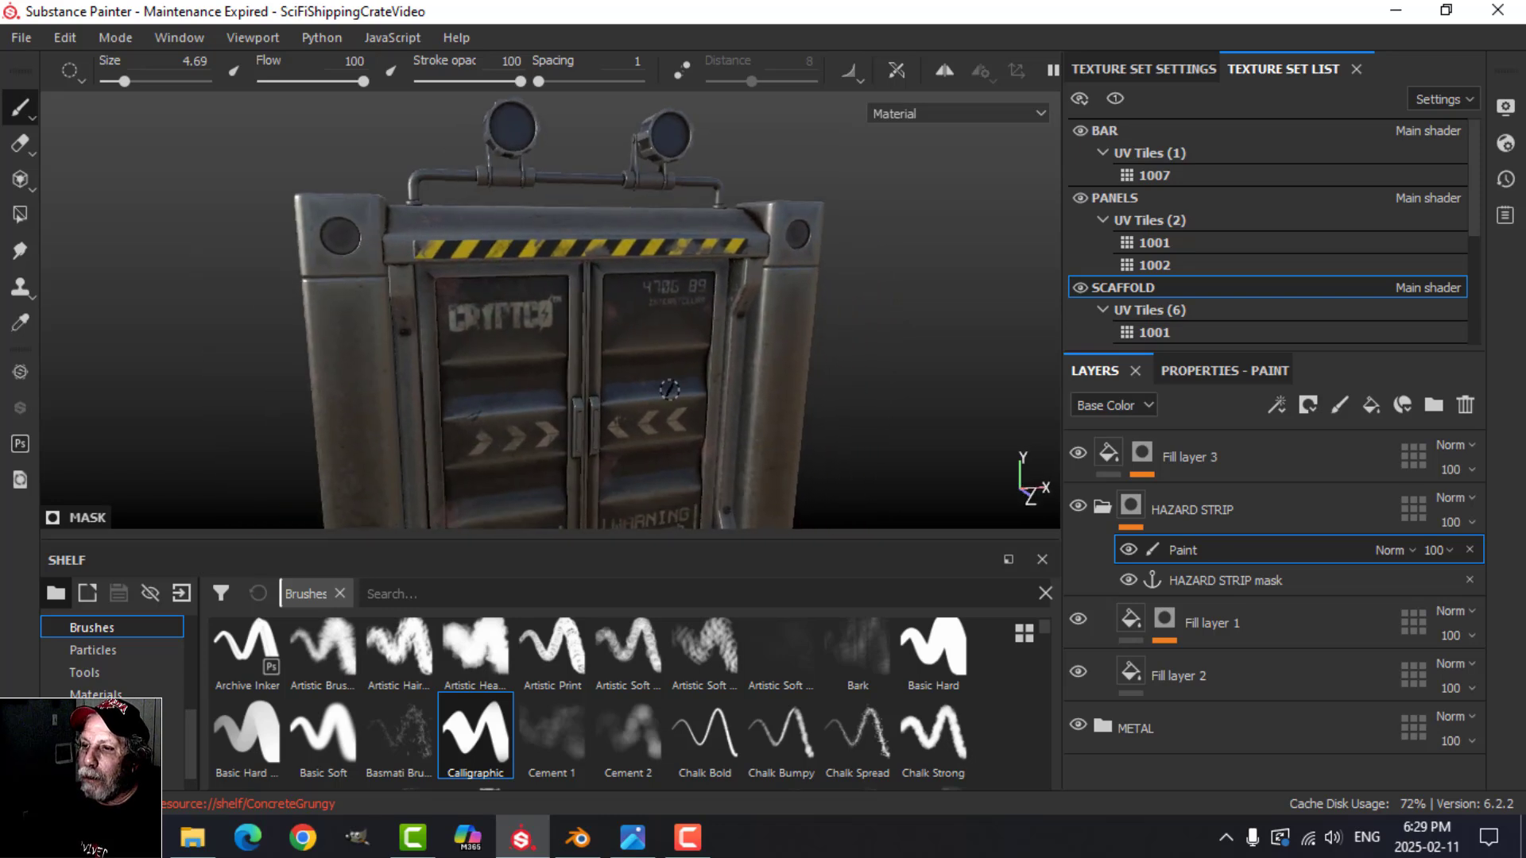
left_click_drag(667, 389, 700, 403, "alt")
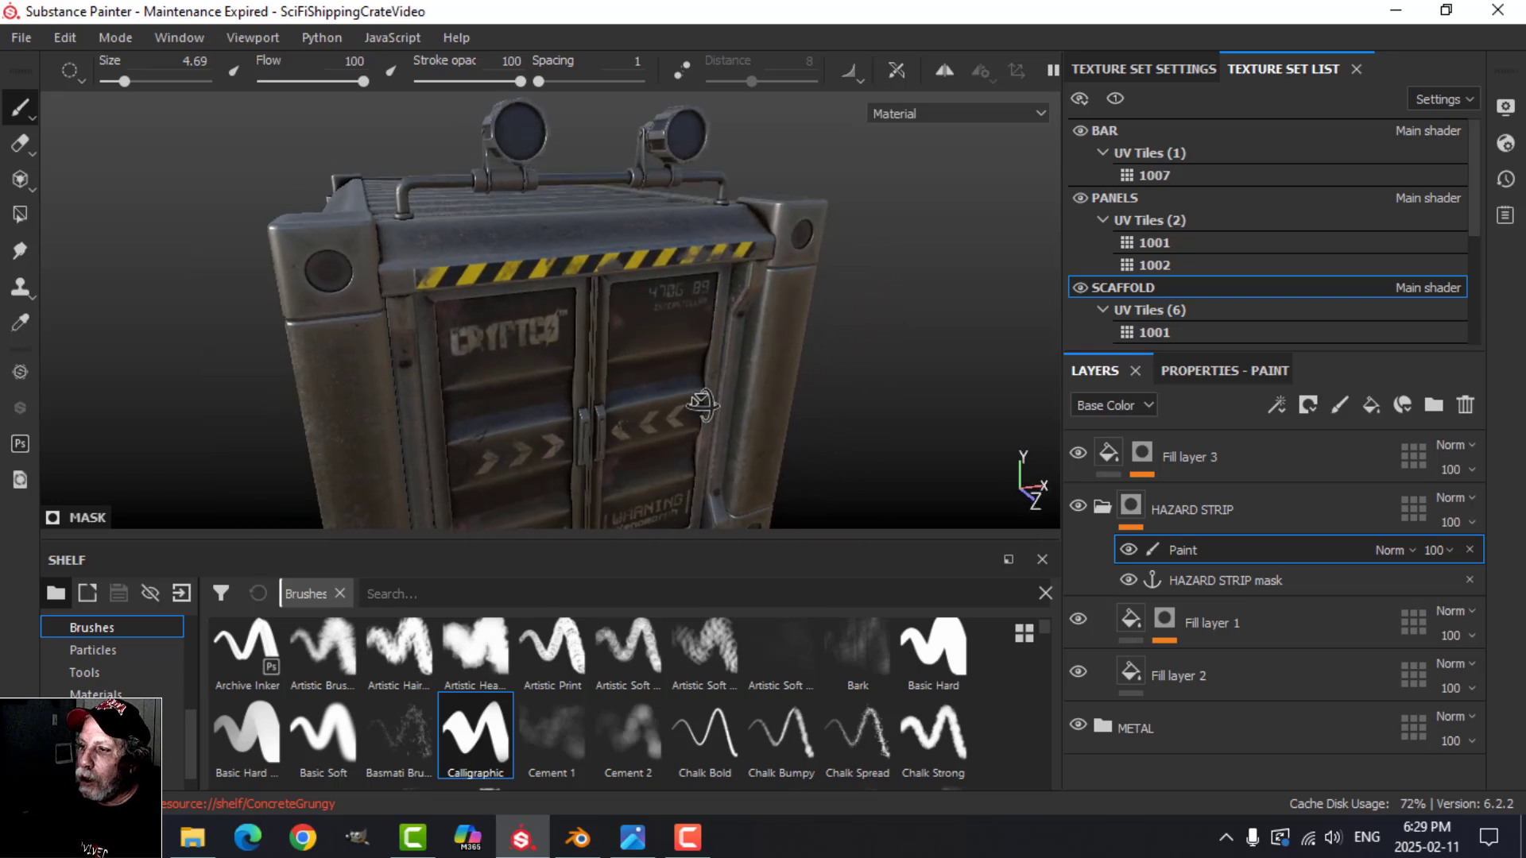
Step: Collapse the HAZARD STRIP folder and rename Fill layer 3 as STRIP HEIGHT ADJUST
left_click(1102, 506)
double_click(1182, 458)
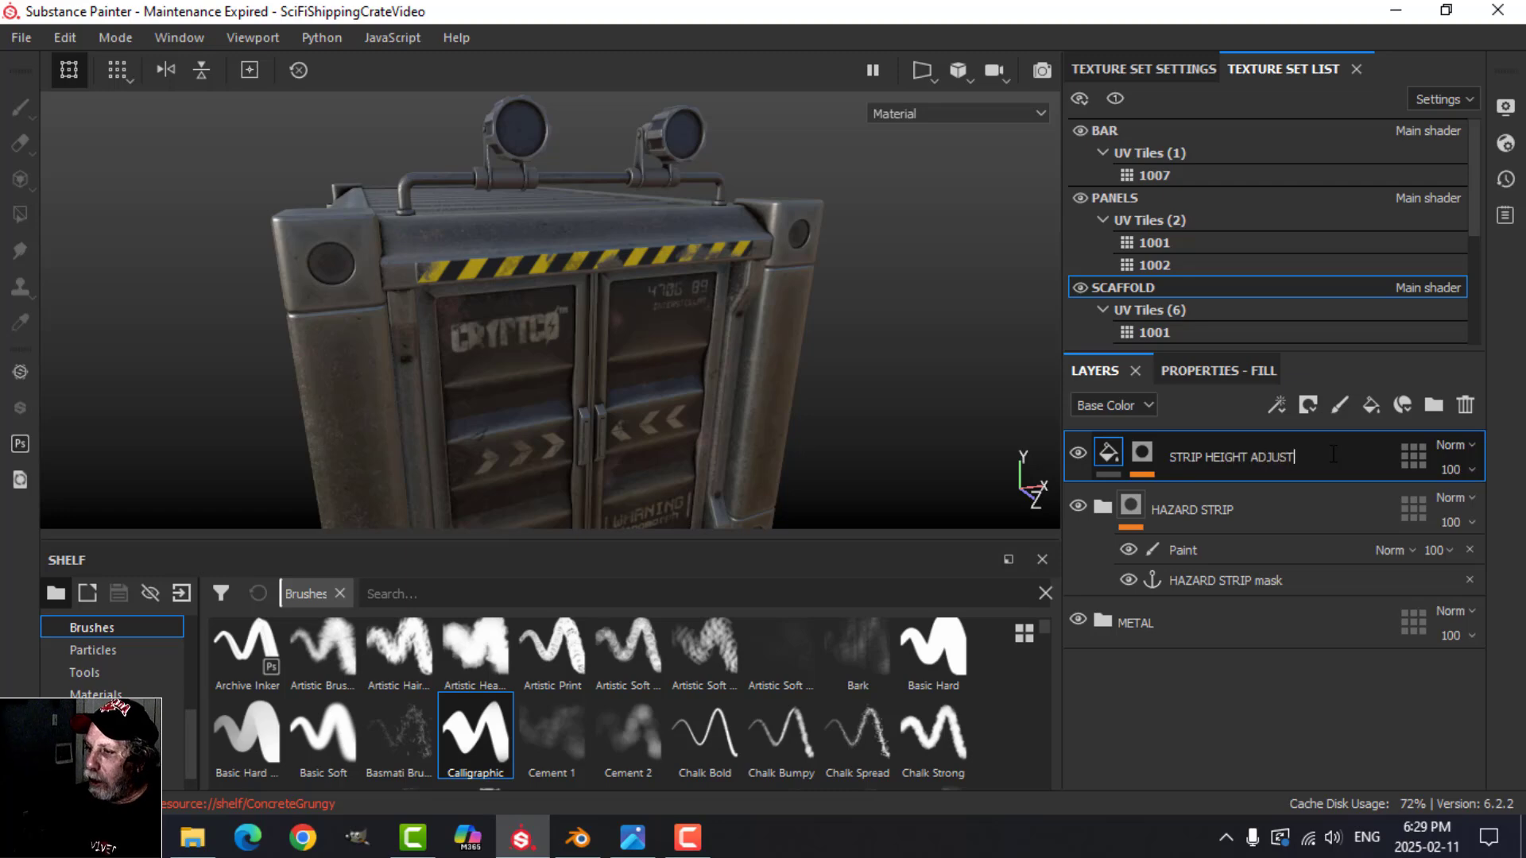
key("Return")
Step: Inspect the container's front and hazard strip in the enlarged viewport from several angles
key("Tab")
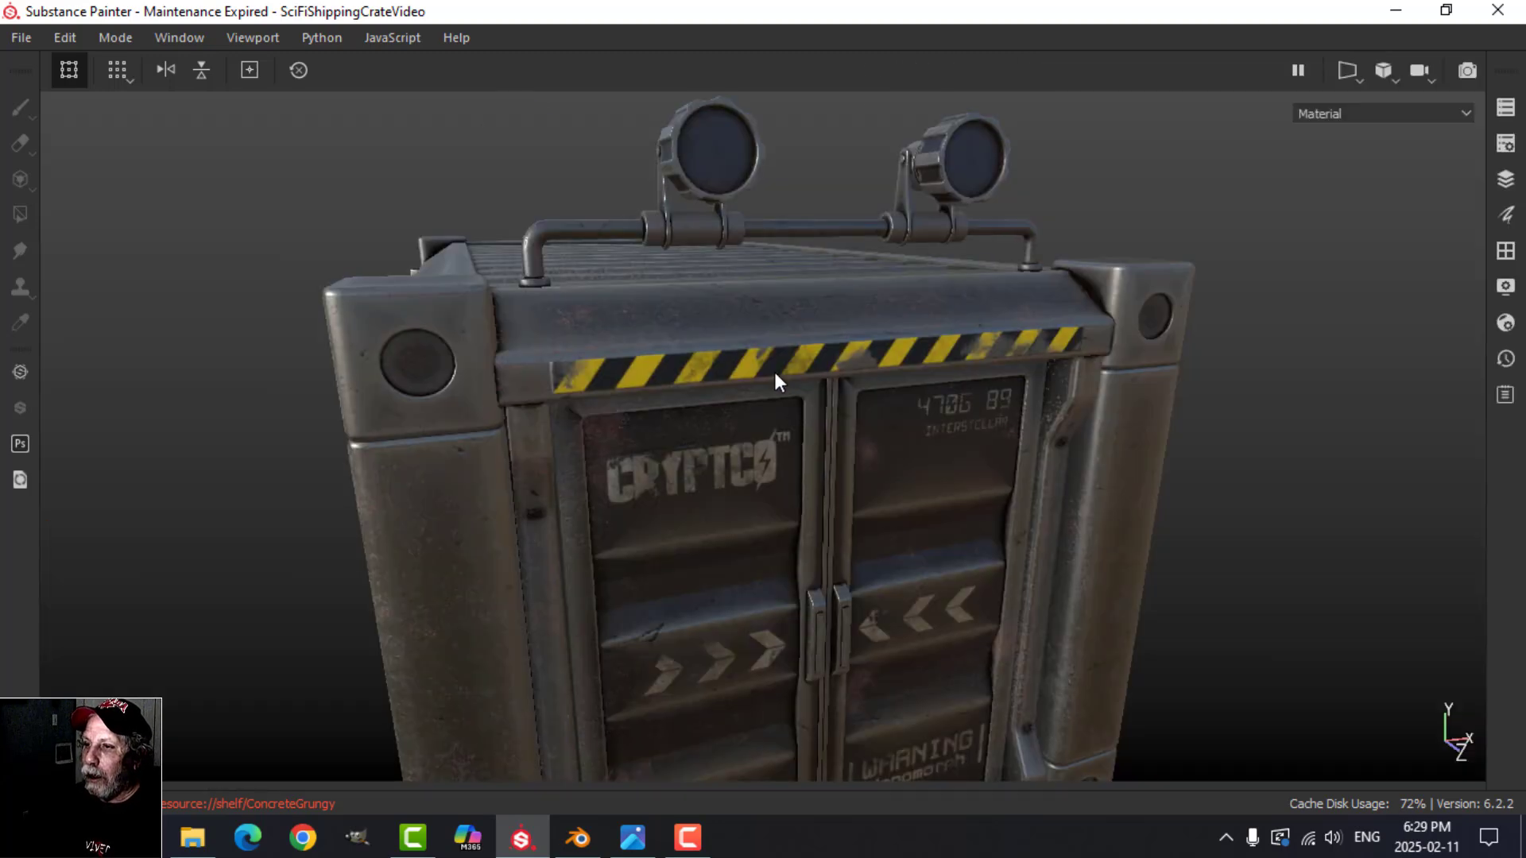
left_click_drag(774, 372, 741, 464, "alt")
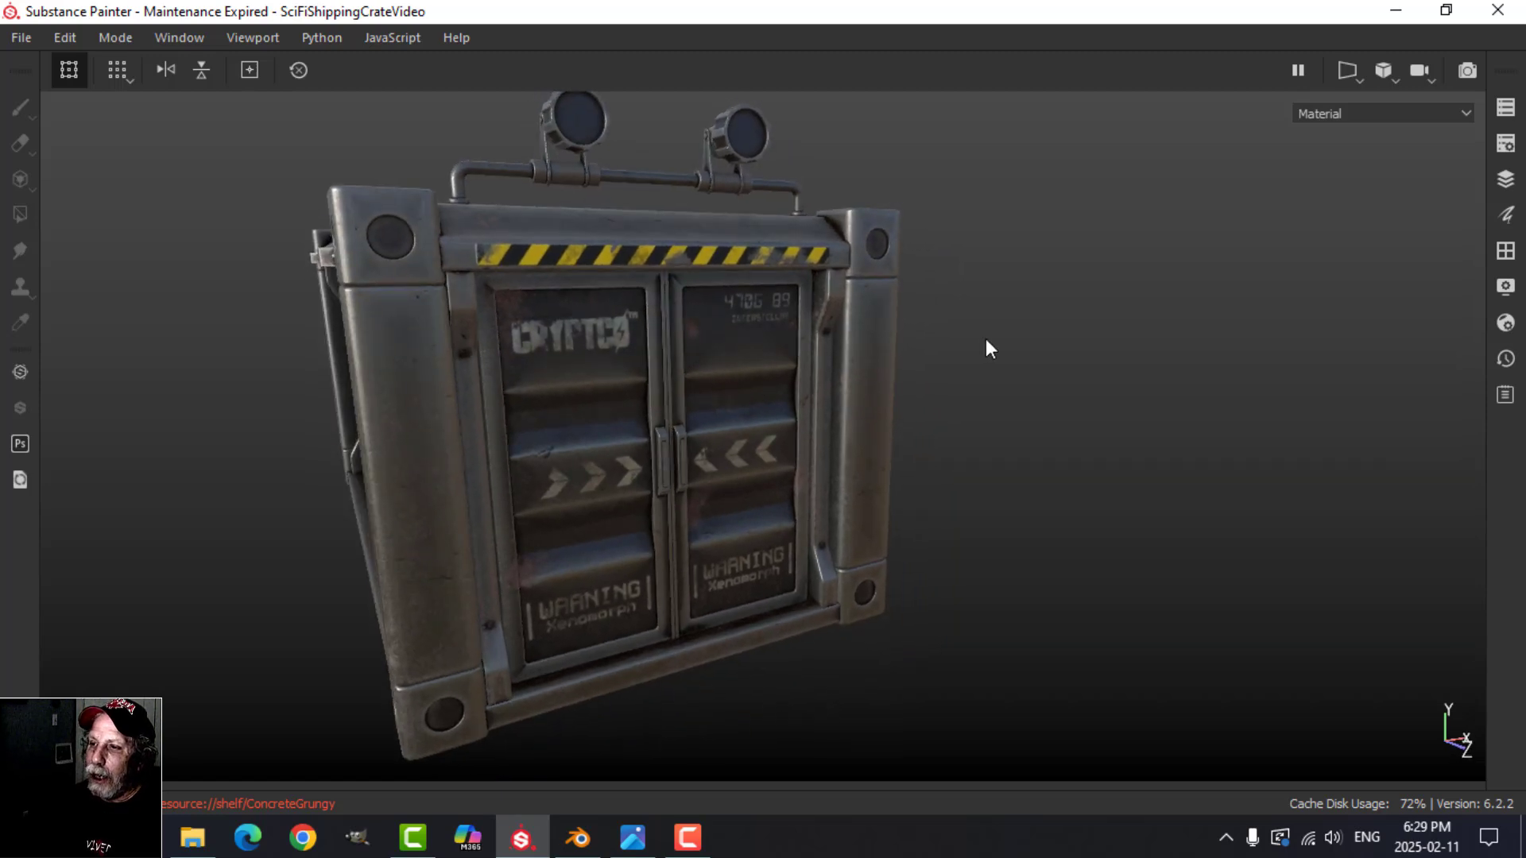
right_click_drag(985, 340, 1104, 343, "shift")
left_click_drag(1105, 343, 969, 420, "alt")
scroll(983, 445, "down", 3)
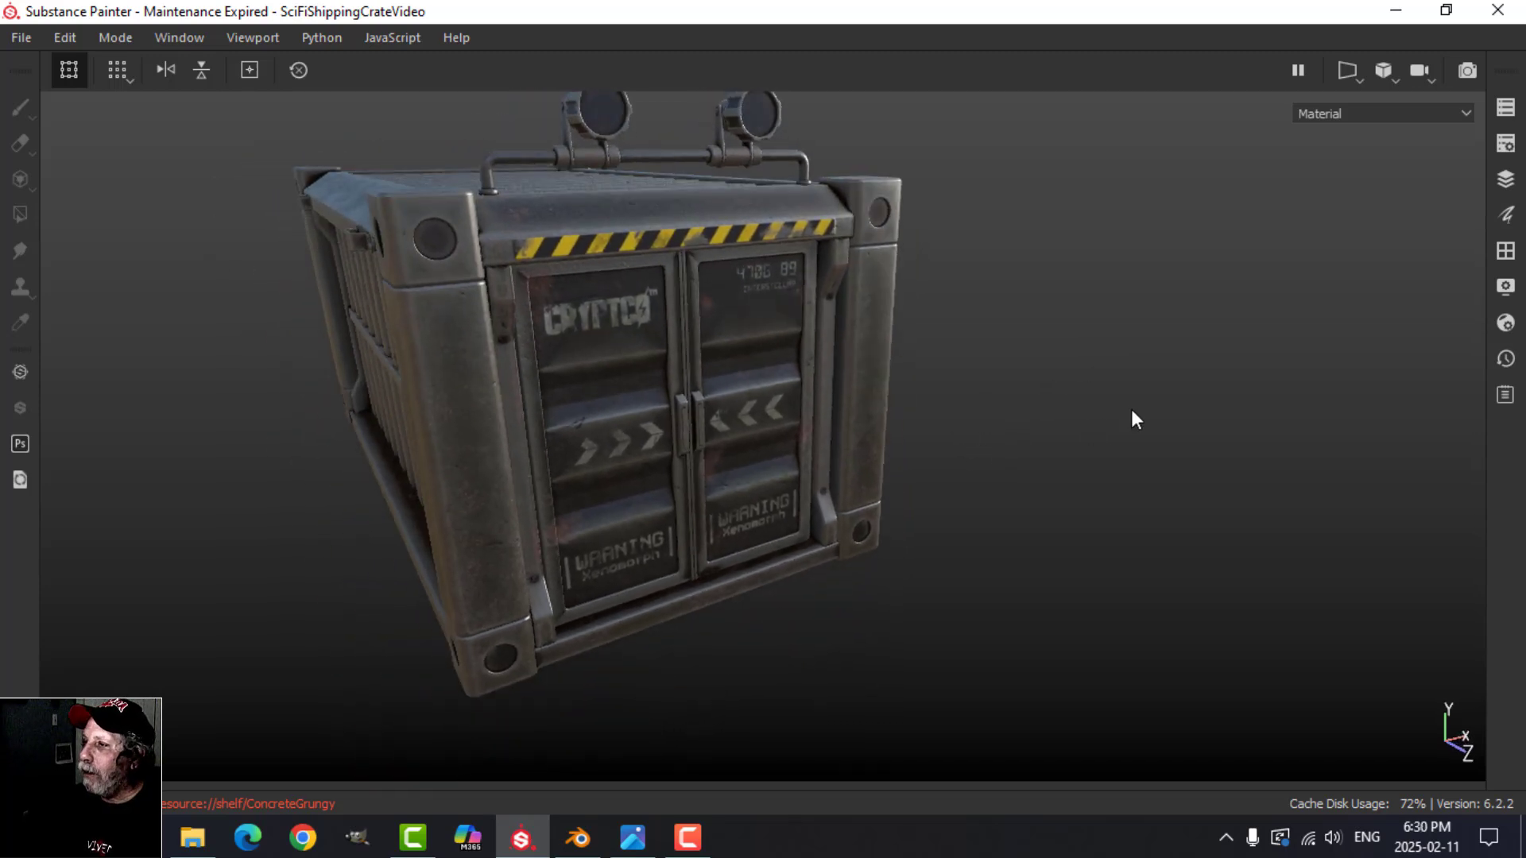
Step: Preview the container under the Panorama environment map in the enlarged viewport, varying the lighting and viewing angle
key("Tab")
left_click(1505, 107)
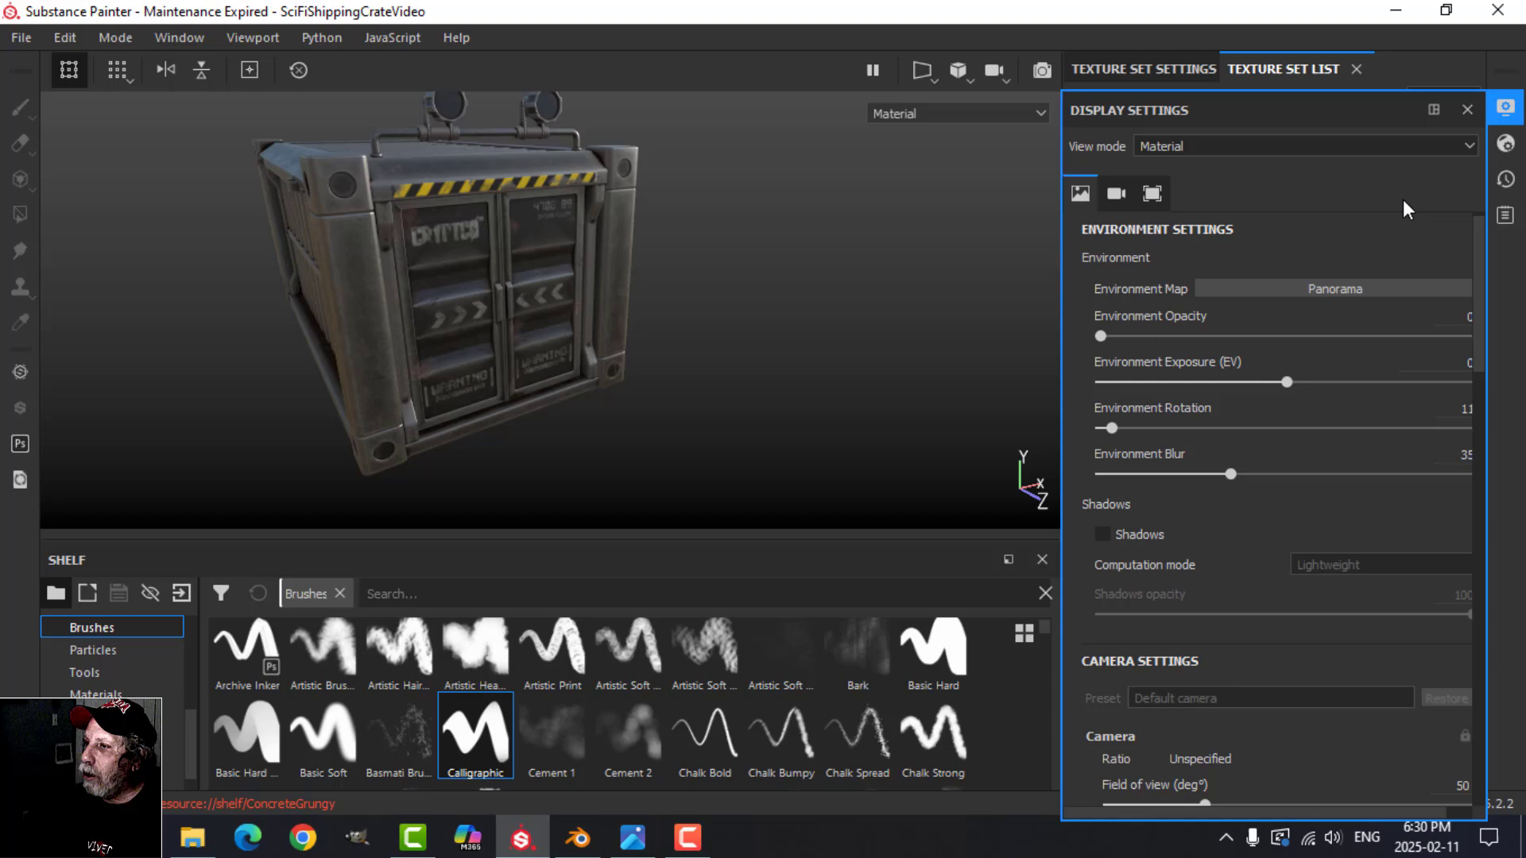
left_click(1307, 287)
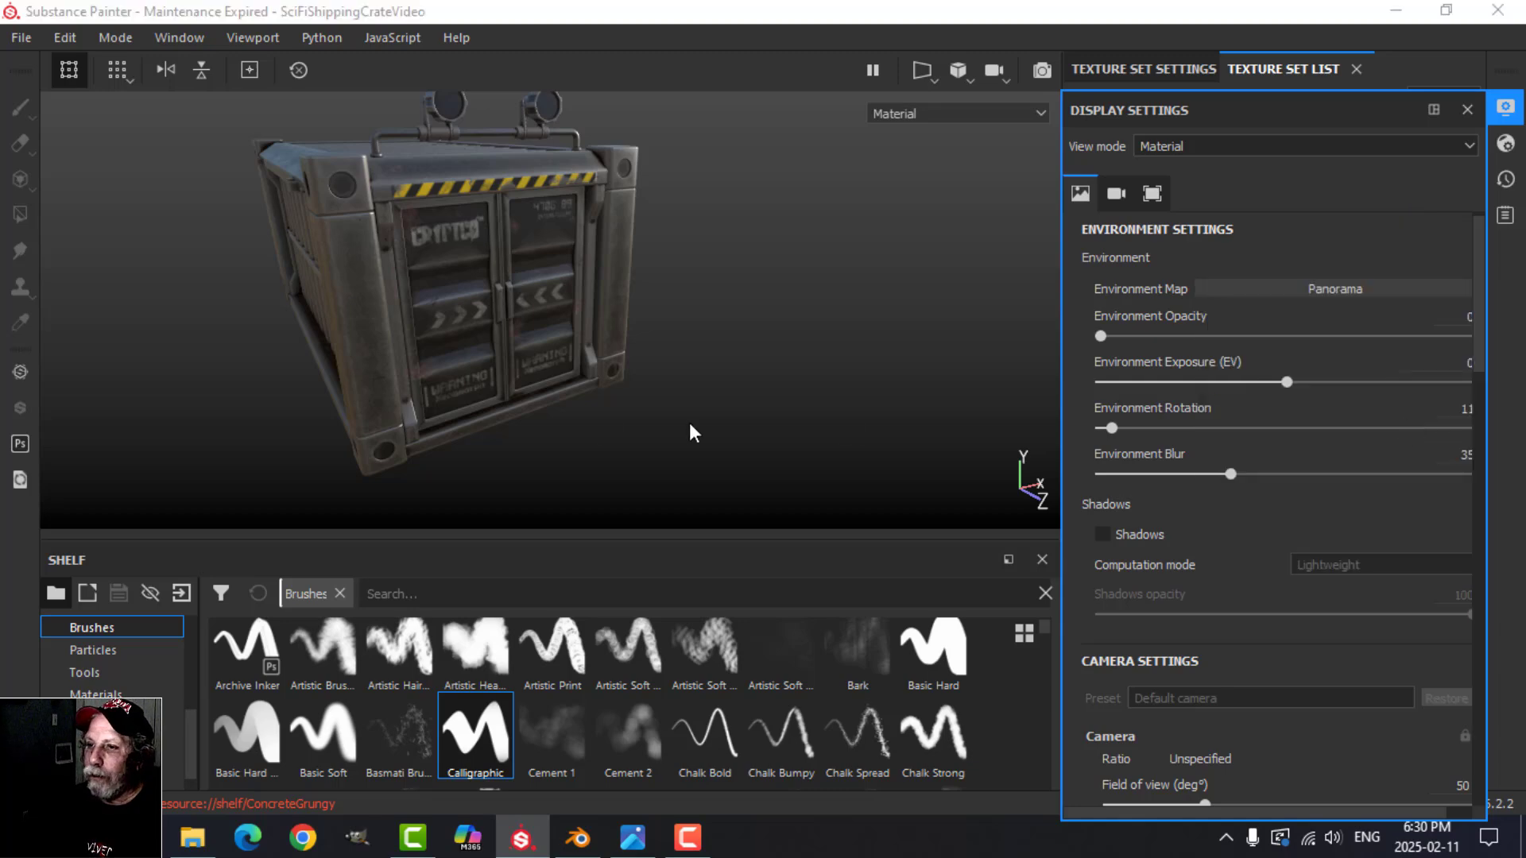
key("Tab")
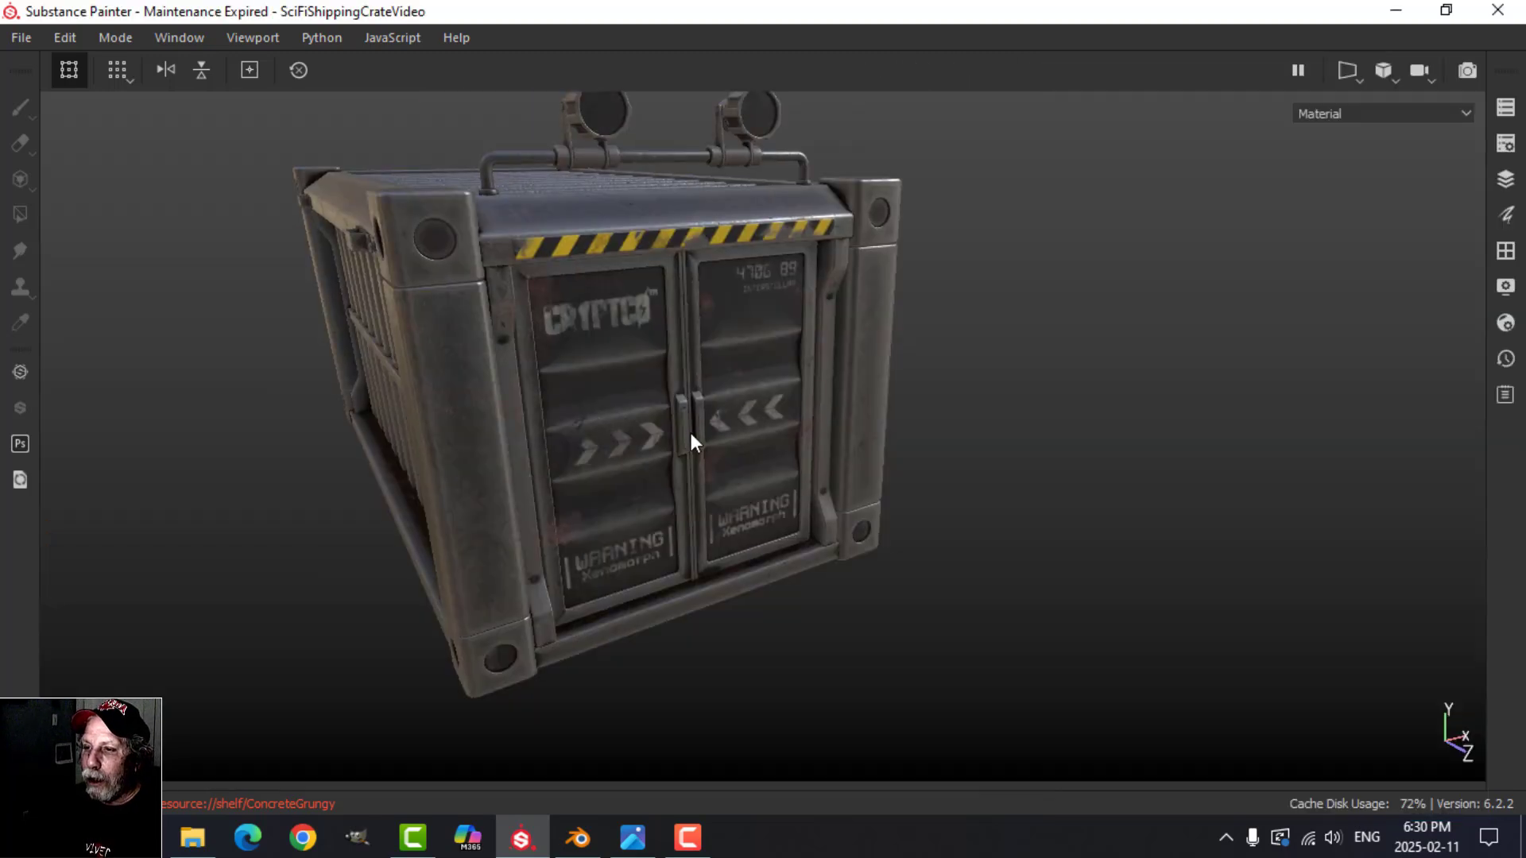
left_click_drag(688, 439, 792, 427, "alt")
right_click_drag(792, 427, 982, 385, "shift")
left_click_drag(982, 384, 851, 414, "alt")
Step: Change the environment map to Bus Garage and close the display settings
key("Tab")
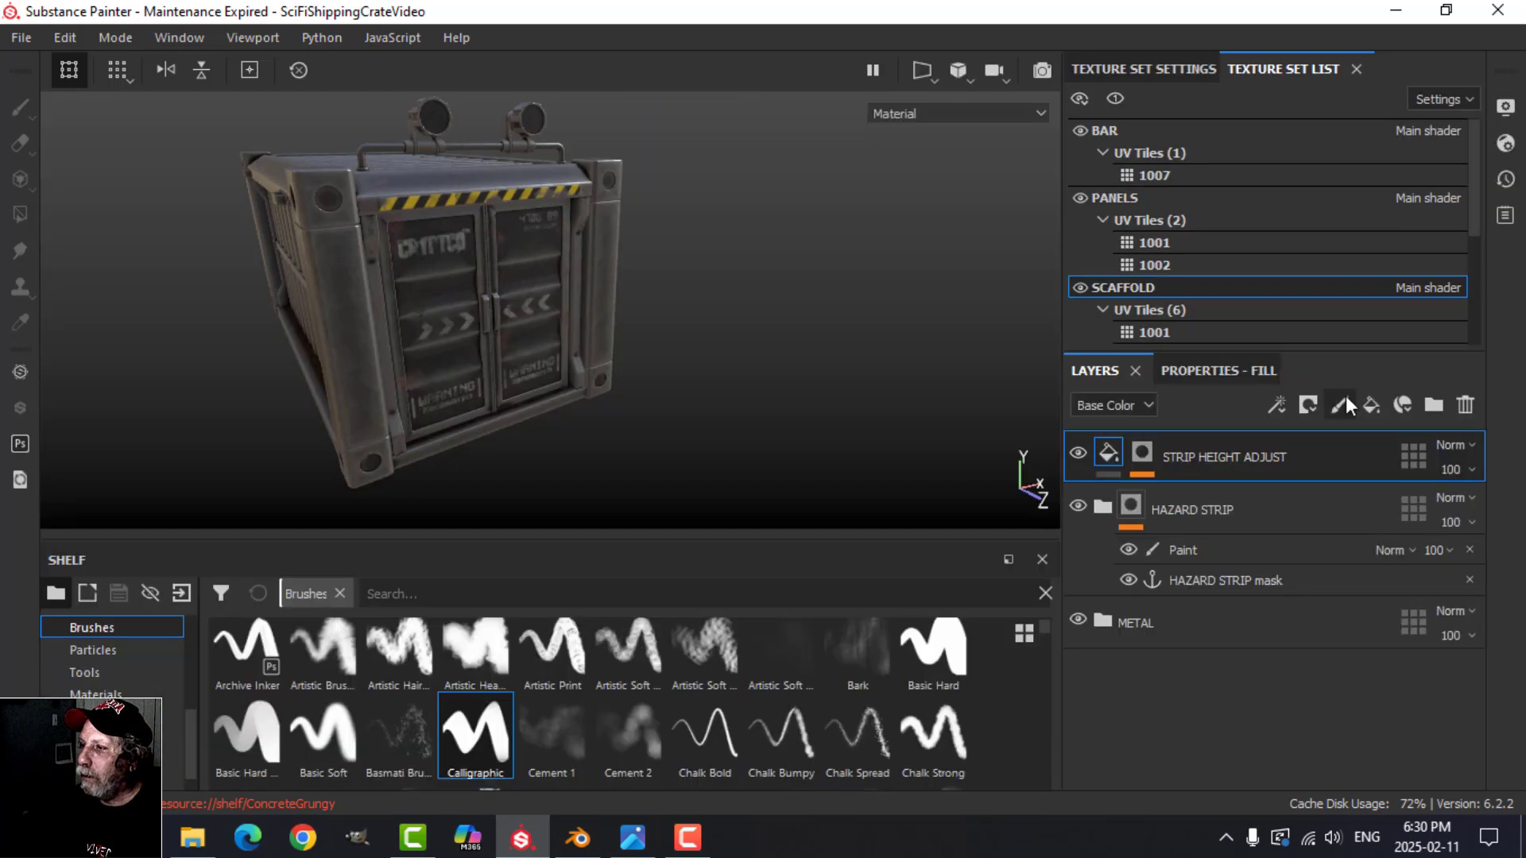
left_click(1505, 107)
left_click(1304, 291)
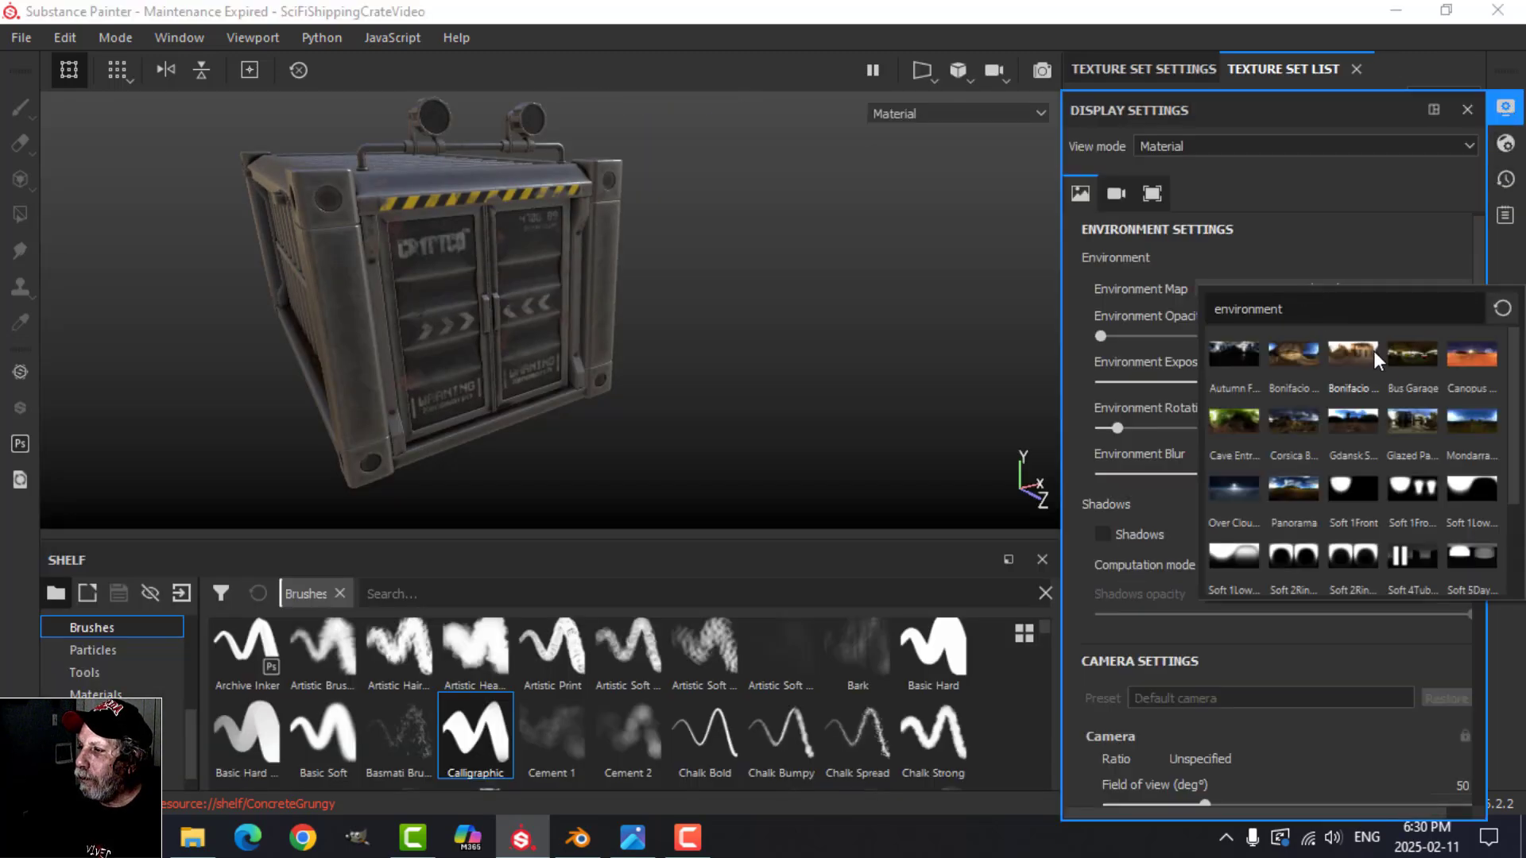
left_click(1403, 358)
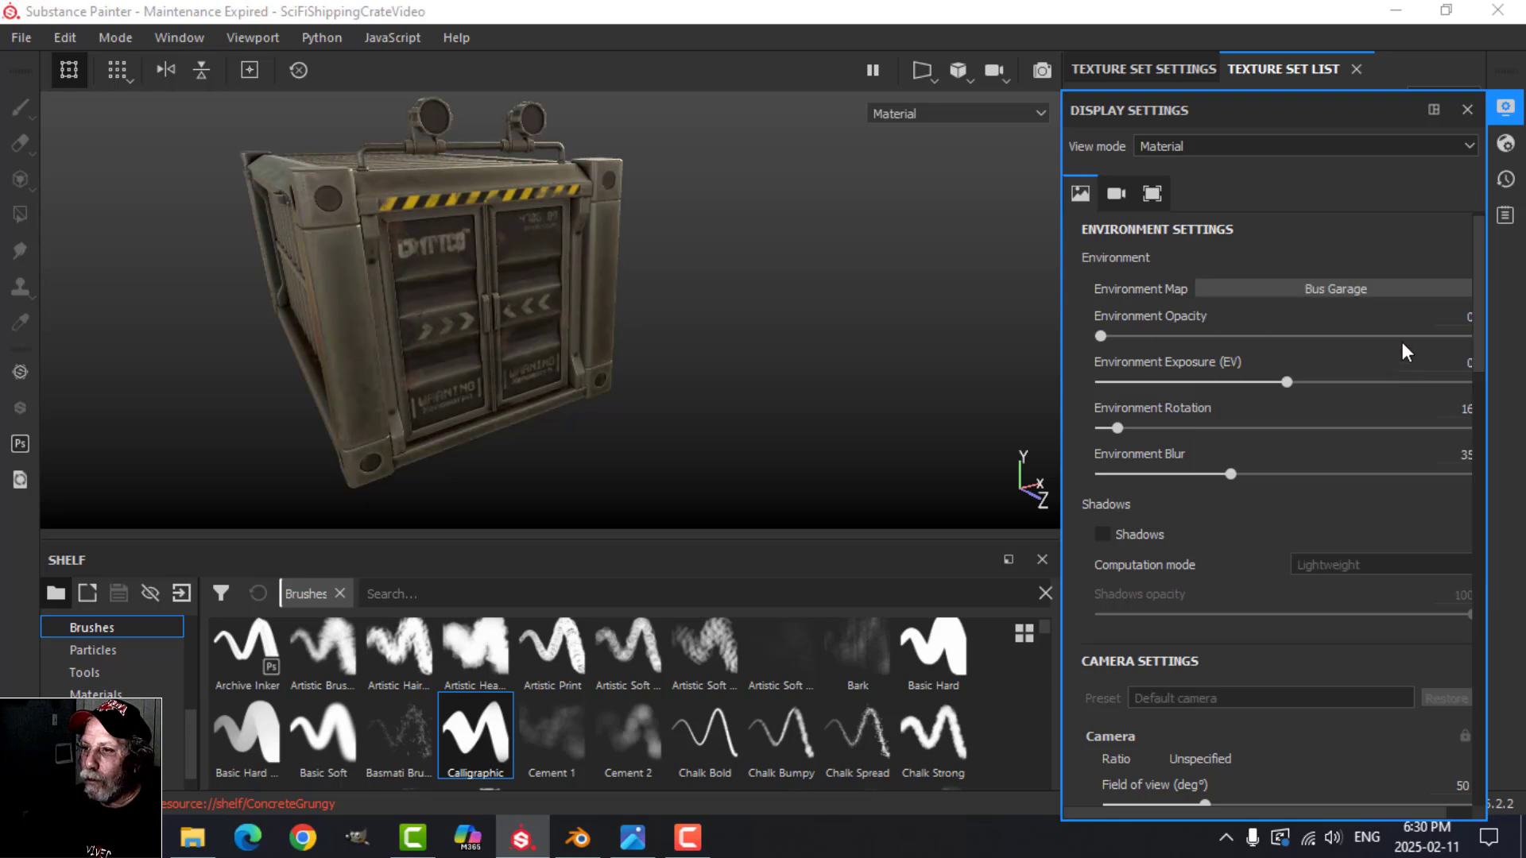
left_click(742, 366)
Step: Review the container's front and side under the Bus Garage lighting, finishing in the enlarged viewport
left_click_drag(741, 366, 947, 439, "alt")
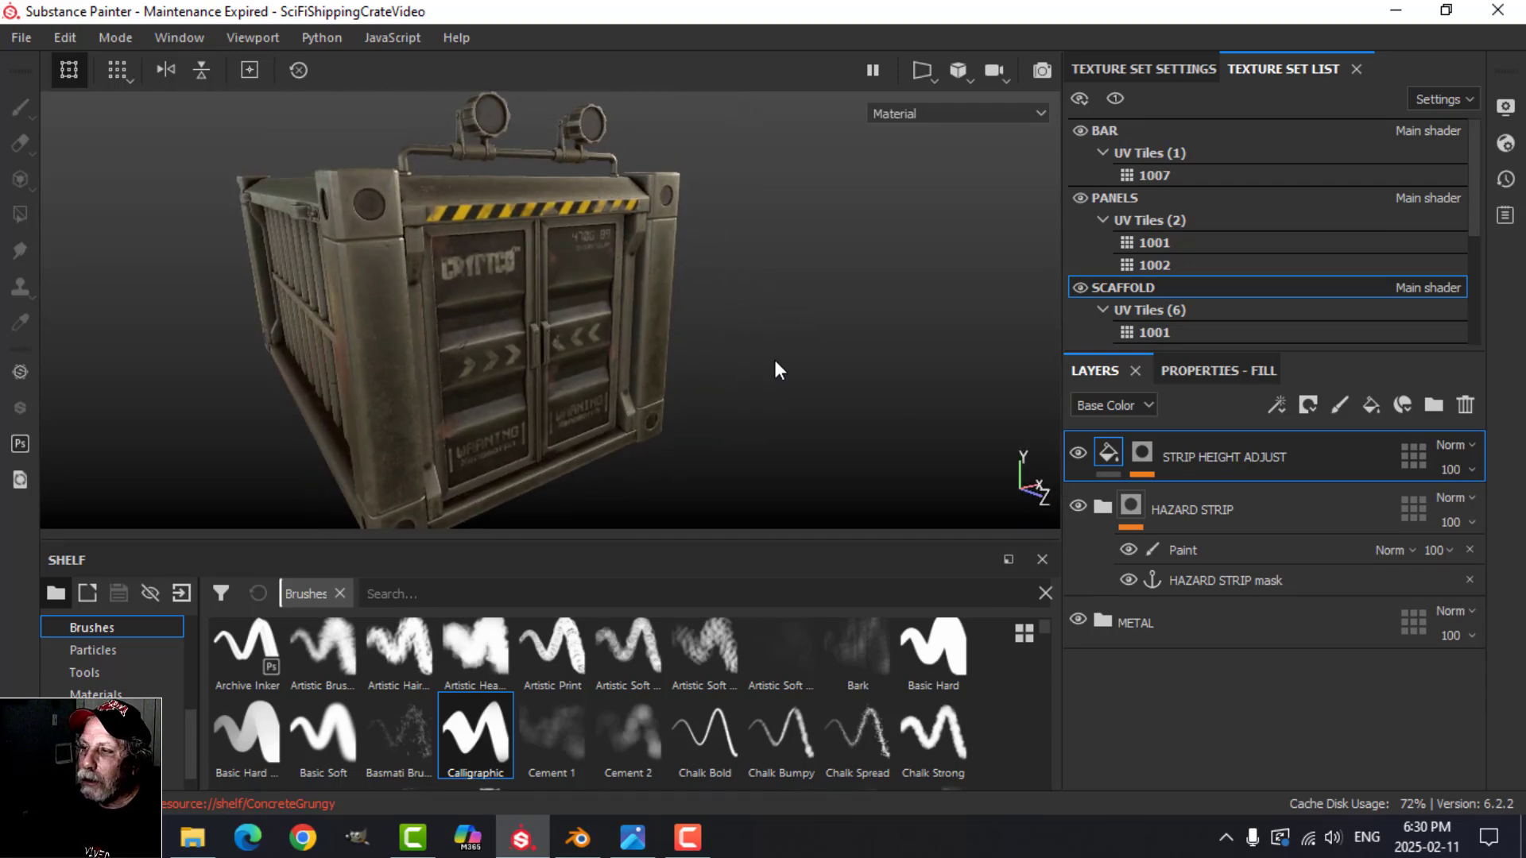
left_click_drag(785, 354, 829, 293, "alt")
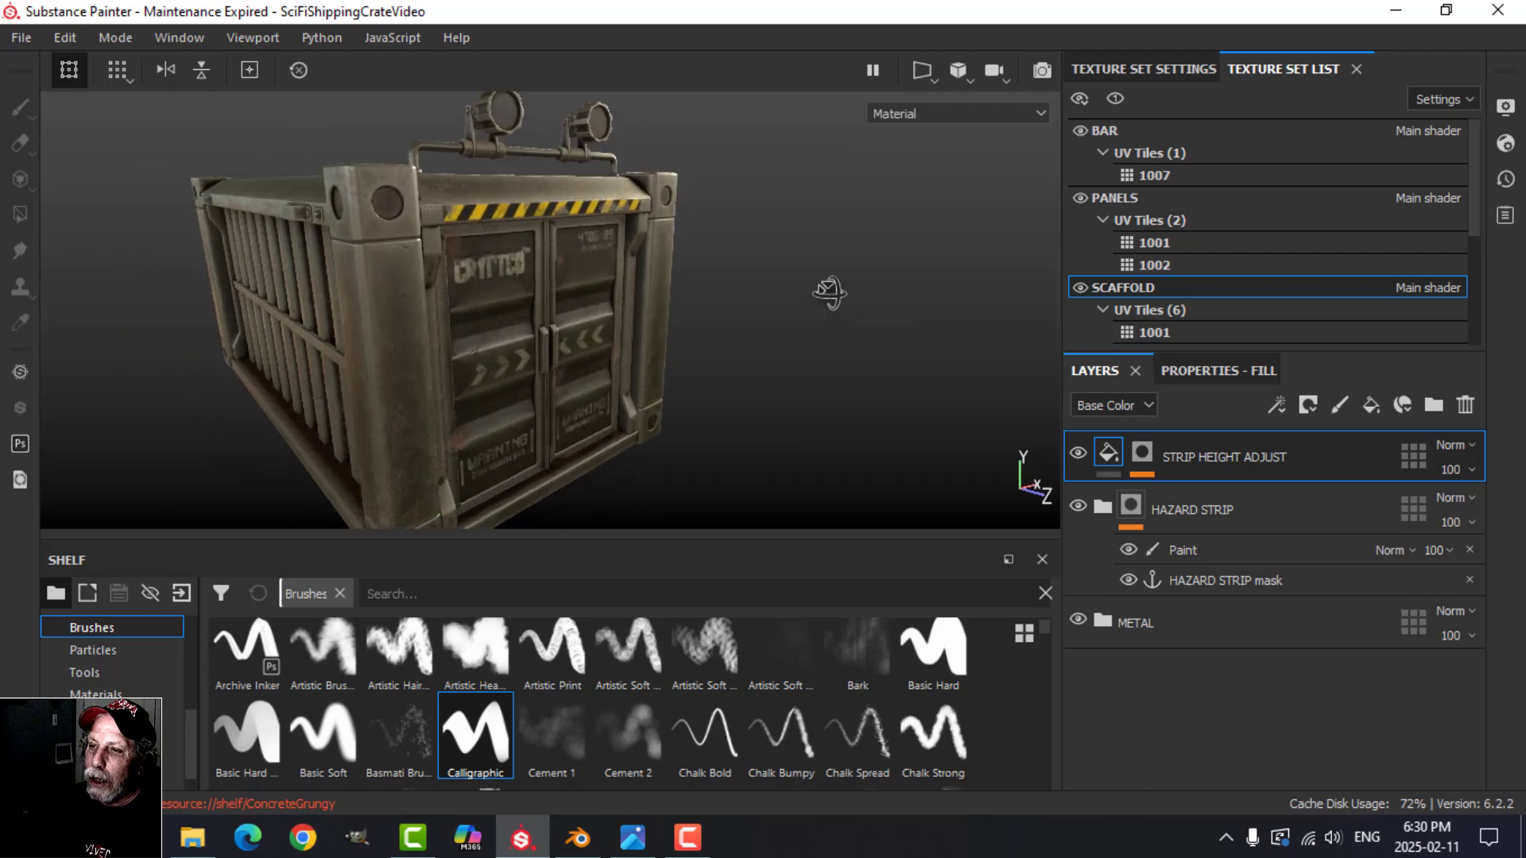
mouse_move(775, 360)
left_mouse_down("alt")
mouse_move(821, 330)
mouse_move(827, 344)
mouse_move(770, 358)
mouse_move(788, 356)
left_mouse_up("alt")
left_click_drag(428, 372, 692, 322, "alt")
left_click_drag(594, 160, 676, 362, "alt")
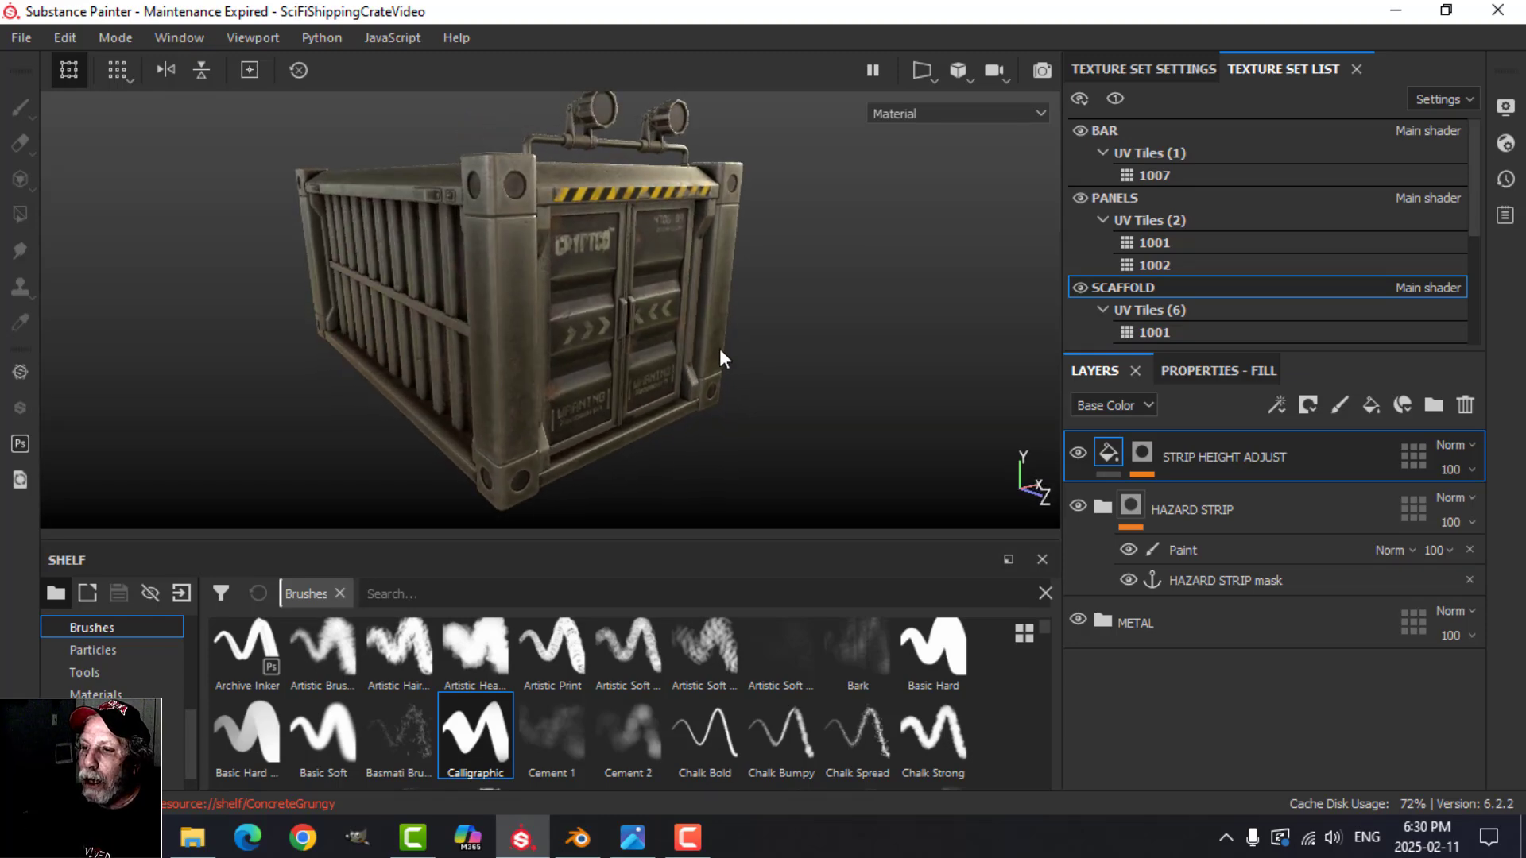
key("Tab")
left_click_drag(851, 436, 785, 421, "alt")
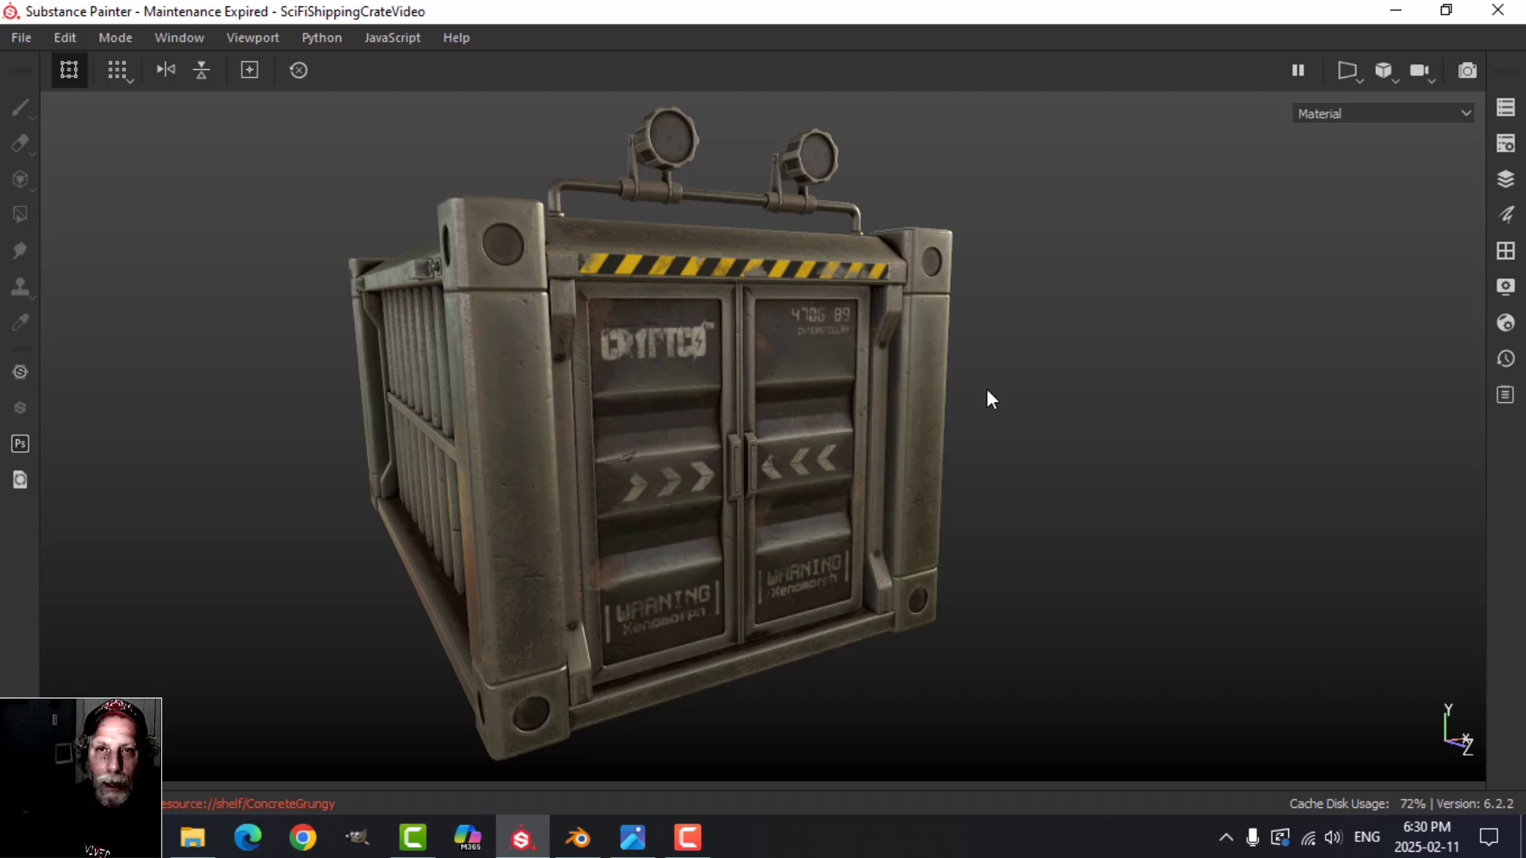